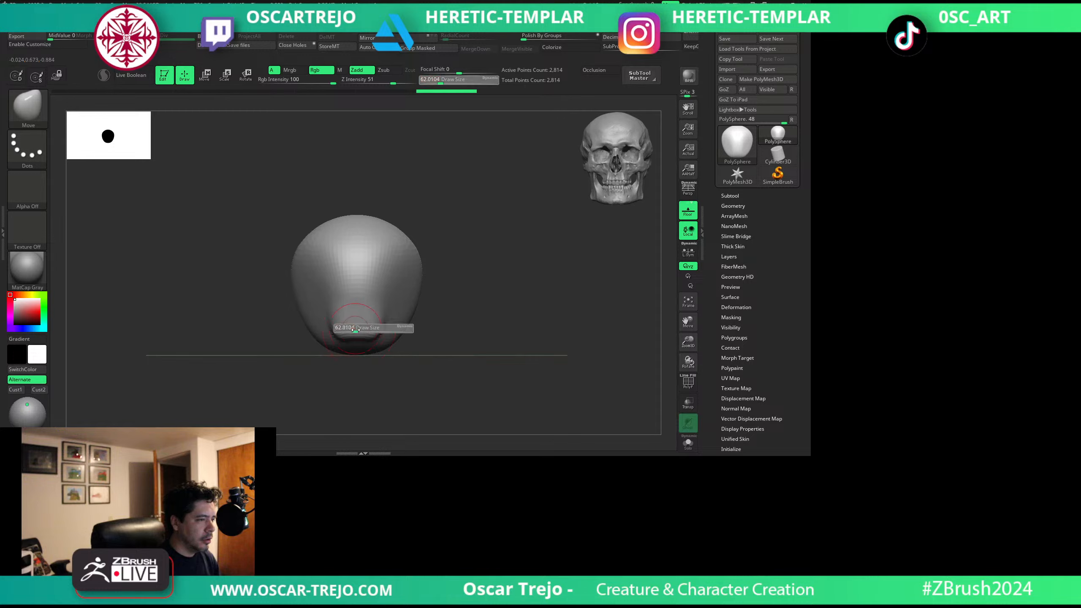
Pull the chin forward with the Move brush and cut the mouth line above it with DamStandard.
{"action": "left_click", "coordinate": [362, 328]}
{"action": "left_click_drag", "start_coordinate": [362, 330], "coordinate": [362, 343]}
{"action": "left_click_drag", "start_coordinate": [450, 340], "coordinate": [379, 333]}
{"action": "key", "text": "3"}
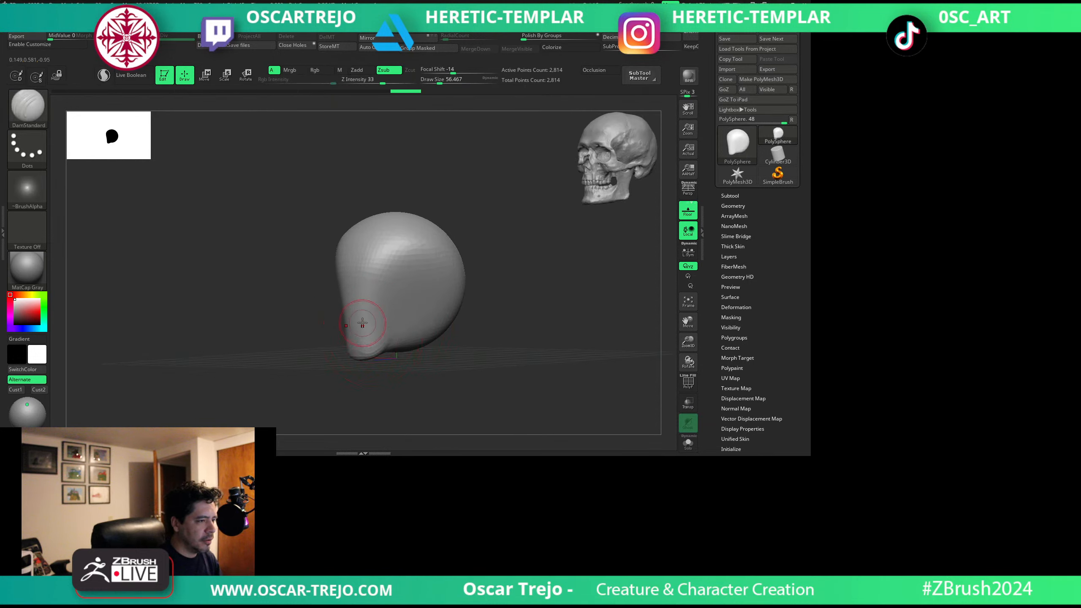
{"action": "key", "text": "s"}
{"action": "mouse_move", "coordinate": [315, 314]}
{"action": "left_mouse_down"}
{"action": "mouse_move", "coordinate": [356, 316]}
{"action": "mouse_move", "coordinate": [359, 286]}
{"action": "mouse_move", "coordinate": [356, 296]}
{"action": "mouse_move", "coordinate": [379, 286]}
{"action": "left_mouse_up"}
{"action": "left_click", "coordinate": [342, 319]}
Push the face inward with the Move brush to form a deep opening between the brow and lower jaw.
{"action": "key", "text": "2"}
{"action": "key", "text": "s"}
{"action": "left_click", "coordinate": [364, 318]}
{"action": "key", "text": "s"}
{"action": "left_click", "coordinate": [345, 292]}
{"action": "left_click_drag", "start_coordinate": [462, 275], "coordinate": [512, 280]}
{"action": "key", "text": "1"}
{"action": "key", "text": "s"}
{"action": "left_click", "coordinate": [337, 291]}
Build up volume around the cheek and jaw hinge with the Standard and ClayBuildup brushes.
{"action": "key", "text": "b"}
{"action": "key", "text": "s"}
{"action": "key", "text": "t"}
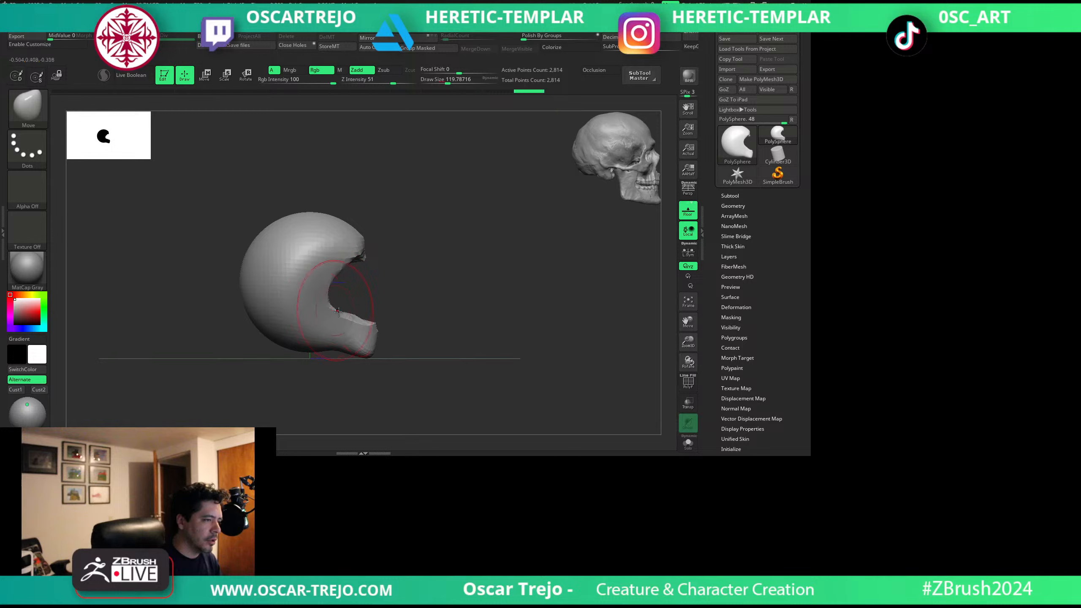
{"action": "key", "text": "s"}
{"action": "key", "text": "s"}
{"action": "left_click_drag", "start_coordinate": [331, 335], "coordinate": [320, 335]}
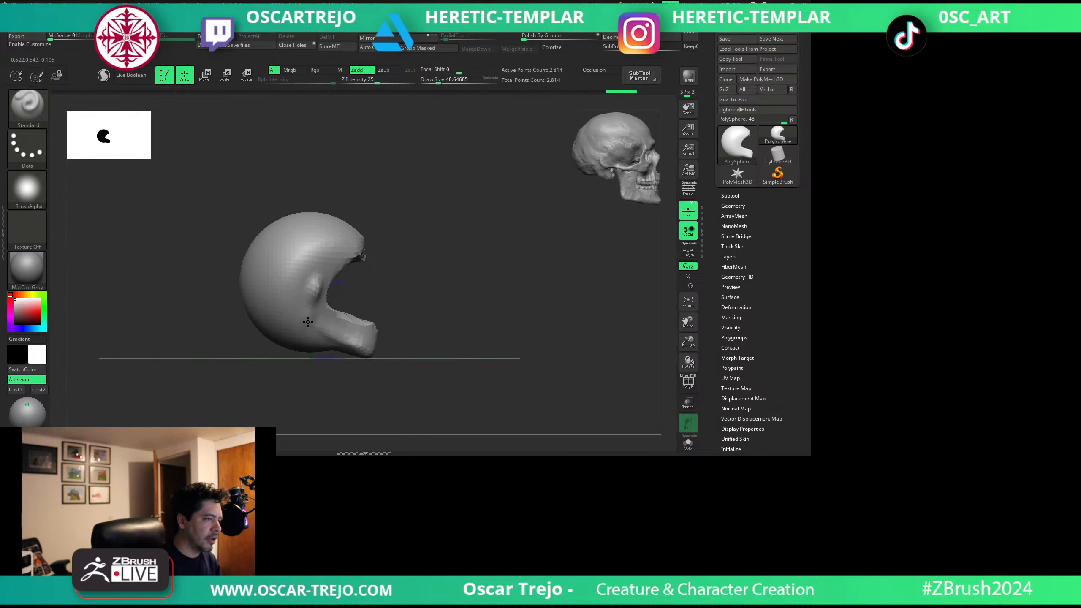
{"action": "key", "text": "b"}
{"action": "key", "text": "c"}
{"action": "key", "text": "b"}
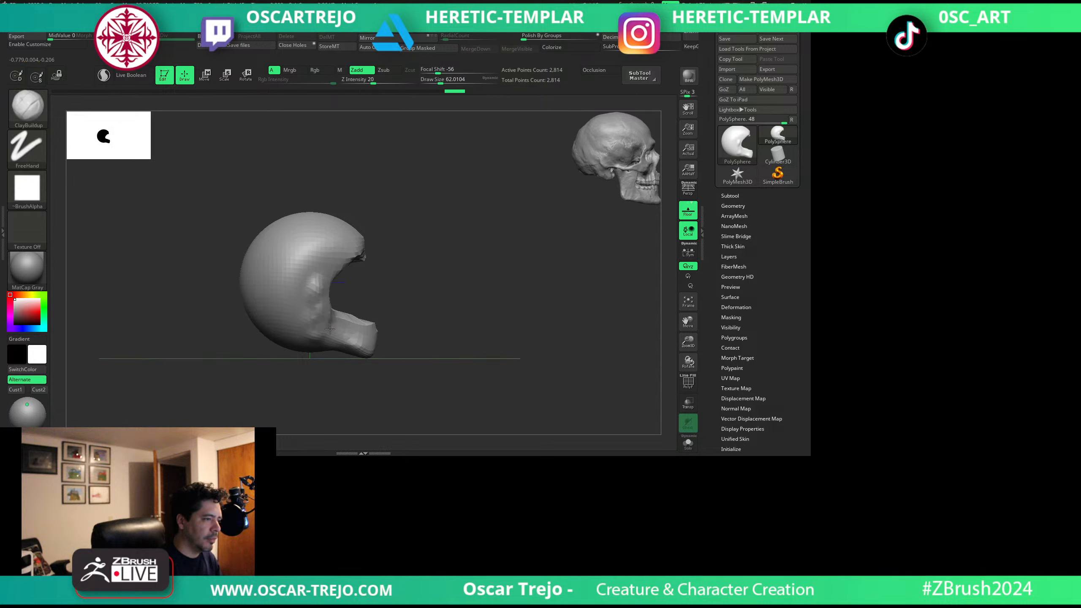
{"action": "mouse_move", "coordinate": [330, 328]}
{"action": "right_mouse_down"}
{"action": "mouse_move", "coordinate": [336, 301]}
{"action": "mouse_move", "coordinate": [408, 298]}
{"action": "right_mouse_up"}
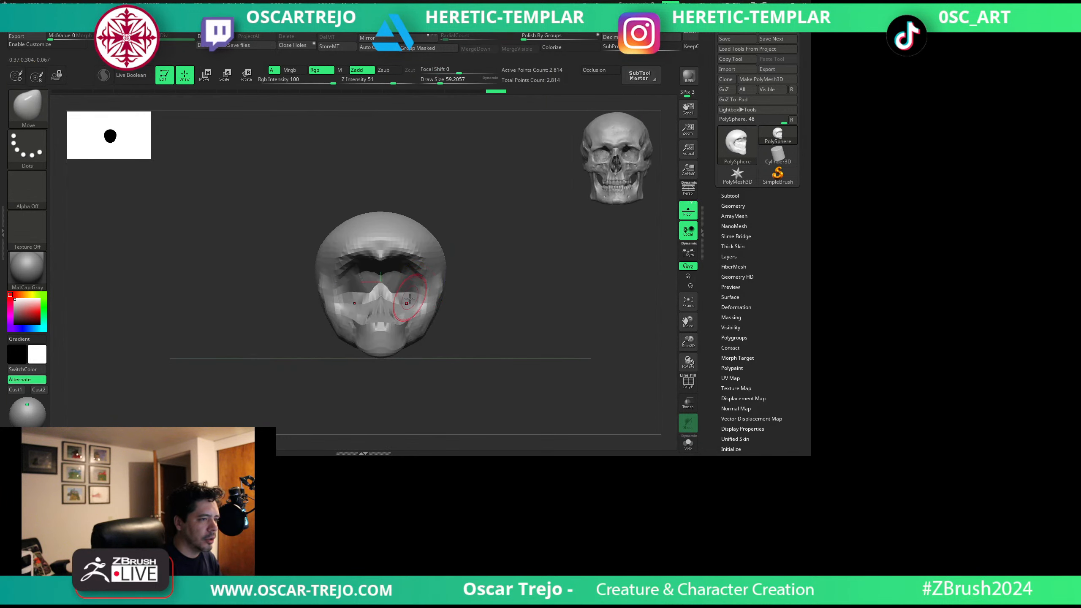
Narrow both sides of the lower face toward the jaw with the Move brush.
{"action": "key", "text": "b"}
{"action": "key", "text": "m"}
{"action": "key", "text": "v"}
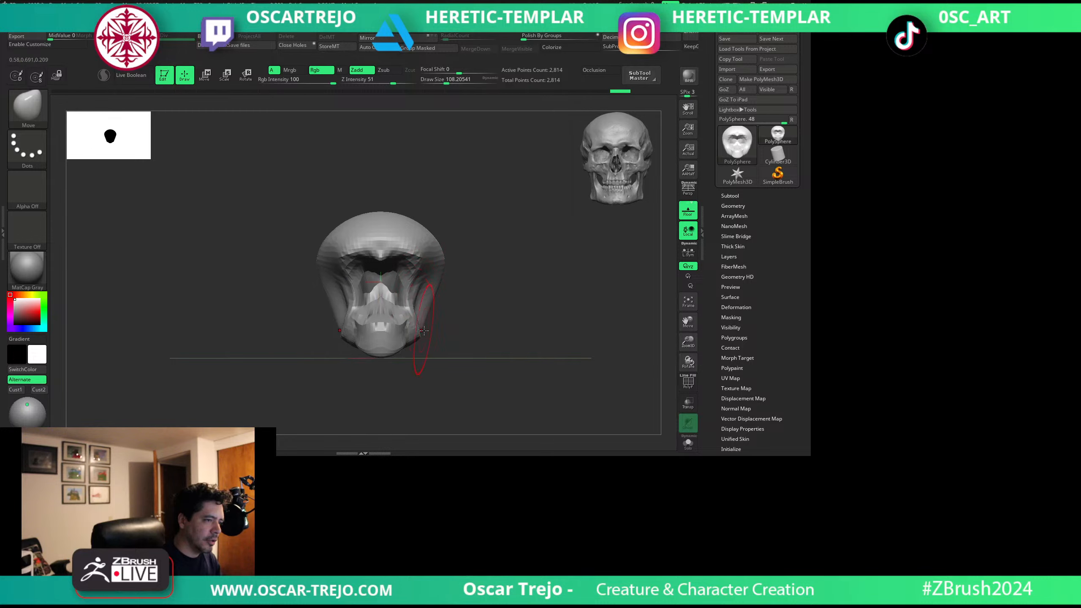
{"action": "left_click_drag", "start_coordinate": [412, 337], "coordinate": [411, 336]}
Shape the brow ridge over the face opening with the Move brush, pulling it forward and down.
{"action": "right_click_drag", "start_coordinate": [493, 325], "coordinate": [435, 317]}
{"action": "key", "text": "s"}
{"action": "mouse_move", "coordinate": [355, 273]}
{"action": "left_mouse_down"}
{"action": "mouse_move", "coordinate": [372, 273]}
{"action": "mouse_move", "coordinate": [340, 276]}
{"action": "left_mouse_up"}
{"action": "key", "text": "s"}
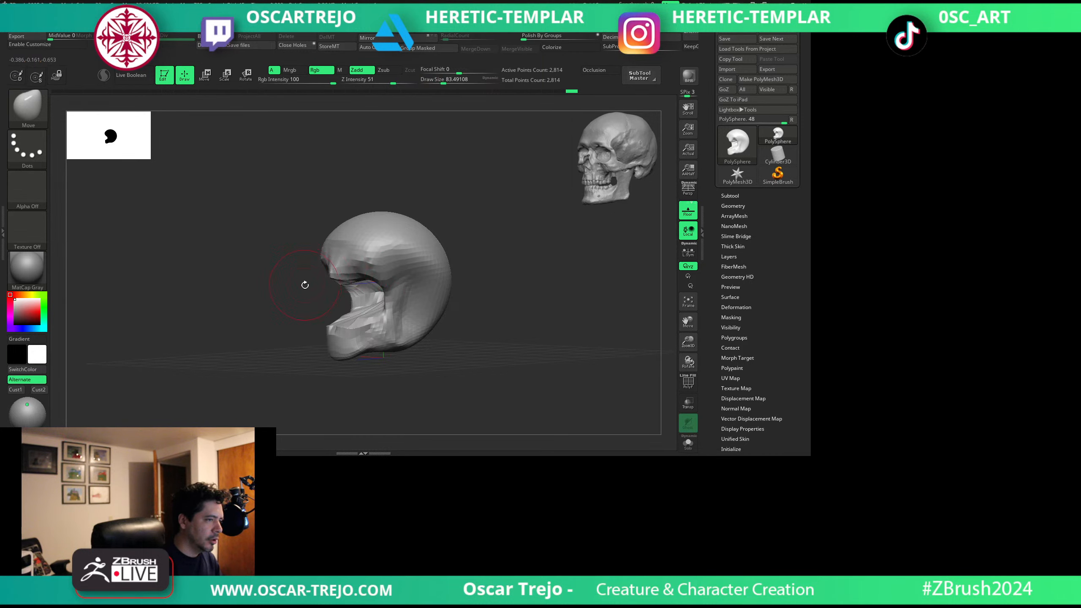
{"action": "right_click_drag", "start_coordinate": [304, 285], "coordinate": [334, 280]}
{"action": "key", "text": "s"}
{"action": "left_click_drag", "start_coordinate": [360, 260], "coordinate": [329, 273]}
Define the planes of the forehead and temples above the brow with the ClayBuildup brush.
{"action": "mouse_move", "coordinate": [443, 236]}
{"action": "right_mouse_down"}
{"action": "mouse_move", "coordinate": [465, 241]}
{"action": "mouse_move", "coordinate": [375, 255]}
{"action": "mouse_move", "coordinate": [392, 283]}
{"action": "right_mouse_up"}
{"action": "key", "text": "b"}
{"action": "key", "text": "c"}
Widen the sides of the jaw with the Move brush to give the lower face a squarer outline.
{"action": "key", "text": "b"}
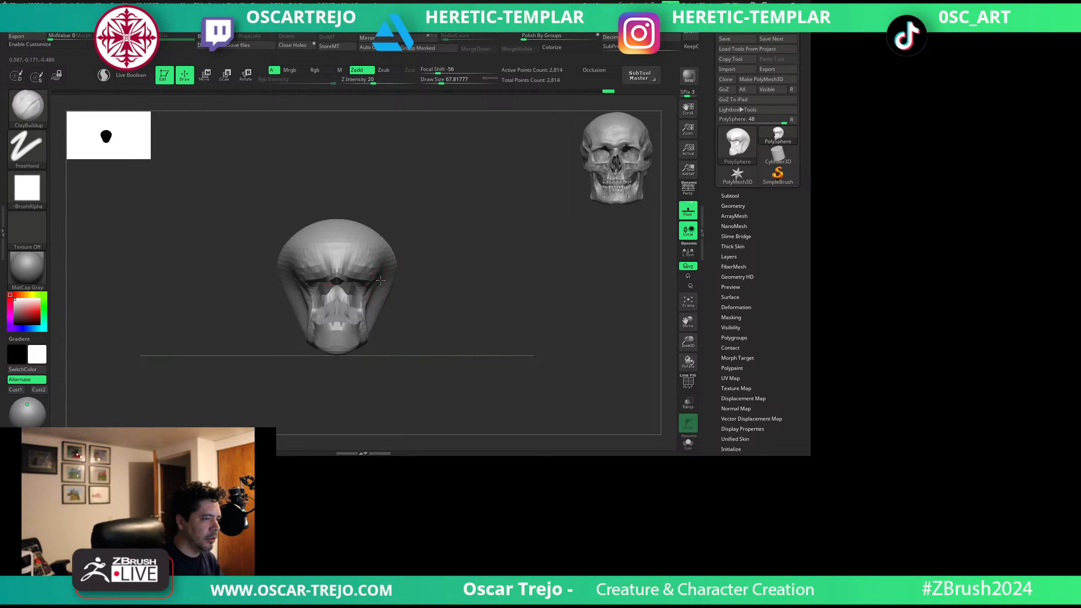
{"action": "mouse_move", "coordinate": [373, 260]}
{"action": "left_mouse_down"}
{"action": "mouse_move", "coordinate": [370, 248]}
{"action": "mouse_move", "coordinate": [390, 264]}
{"action": "left_mouse_up"}
{"action": "mouse_move", "coordinate": [447, 310]}
{"action": "left_mouse_down", "text": "alt"}
{"action": "mouse_move", "coordinate": [450, 256]}
{"action": "mouse_move", "coordinate": [464, 265]}
{"action": "left_mouse_up", "text": "alt"}
{"action": "key", "text": "b"}
{"action": "key", "text": "m"}
{"action": "key", "text": "v"}
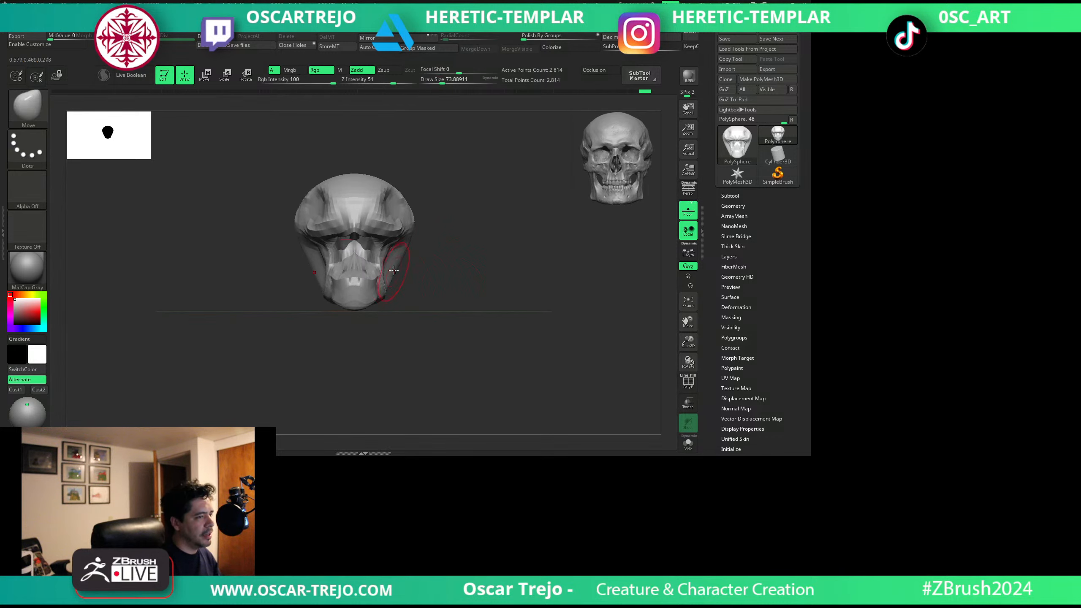
{"action": "left_click_drag", "start_coordinate": [398, 264], "coordinate": [388, 266]}
{"action": "key", "text": "s"}
{"action": "left_click", "coordinate": [387, 267]}
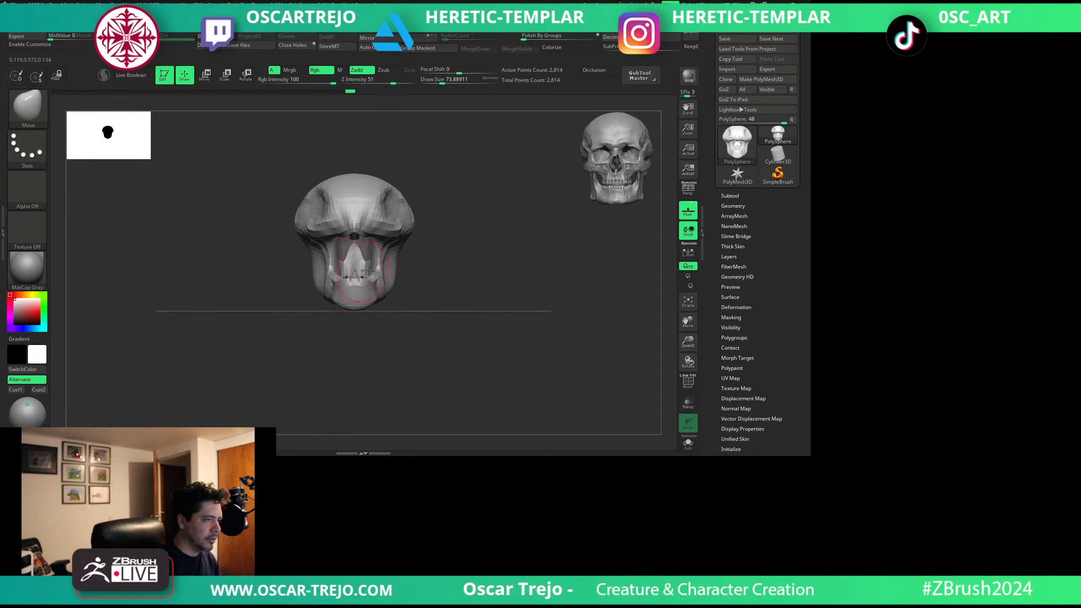
{"action": "left_click_drag", "start_coordinate": [373, 274], "coordinate": [377, 277]}
Refine the chin and lower jaw profile from the side with the Move brush.
{"action": "left_click_drag", "start_coordinate": [442, 236], "coordinate": [349, 251]}
{"action": "key", "text": "s"}
{"action": "left_click", "coordinate": [341, 289]}
{"action": "left_click_drag", "start_coordinate": [342, 290], "coordinate": [379, 298]}
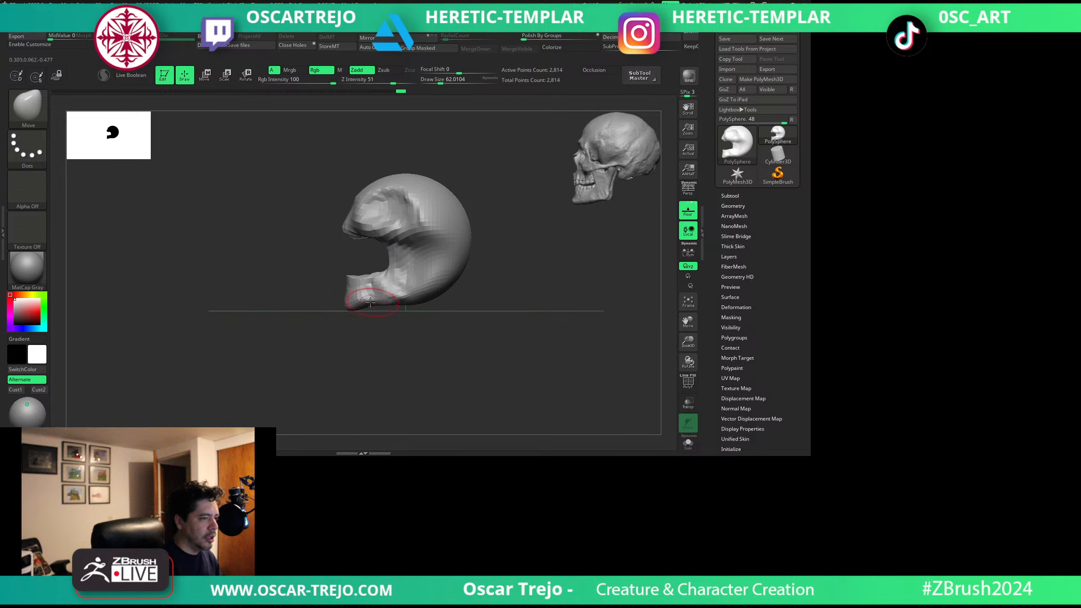
{"action": "left_click_drag", "start_coordinate": [485, 292], "coordinate": [446, 313], "text": "alt"}
{"action": "mouse_move", "coordinate": [446, 313]}
{"action": "left_mouse_down"}
{"action": "mouse_move", "coordinate": [420, 302]}
{"action": "mouse_move", "coordinate": [410, 313]}
{"action": "left_mouse_up"}
Push up the underside of the cranium behind the jaw and pull down a distinct jaw angle.
{"action": "key", "text": "s"}
{"action": "left_click", "coordinate": [410, 312]}
{"action": "key", "text": "s"}
{"action": "left_click", "coordinate": [416, 309]}
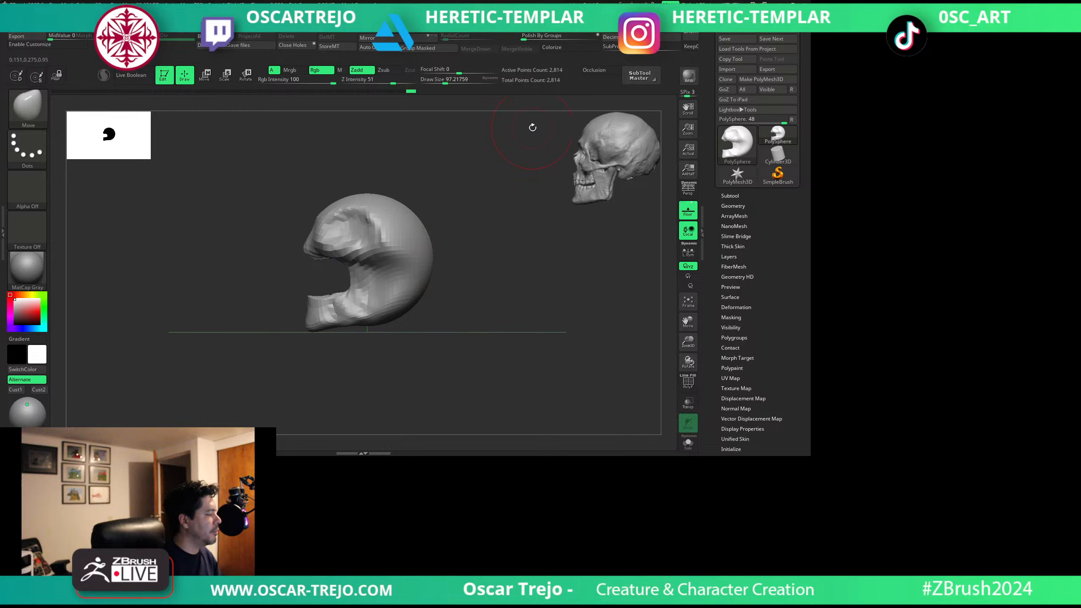
{"action": "key", "text": "s"}
{"action": "left_click", "coordinate": [415, 314]}
{"action": "left_click_drag", "start_coordinate": [412, 310], "coordinate": [394, 290]}
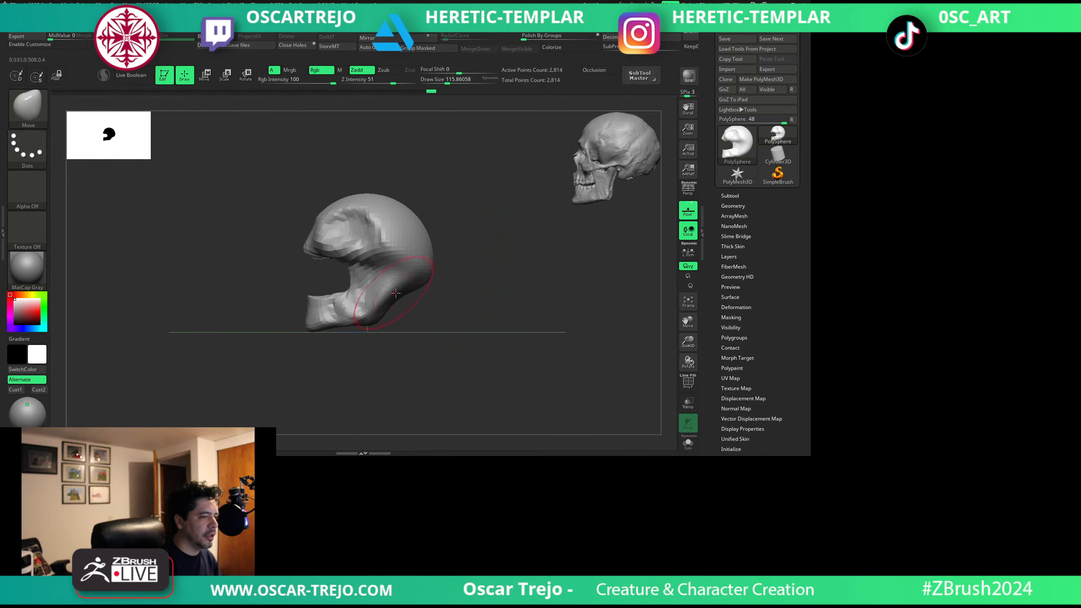
{"action": "key", "text": "s"}
{"action": "left_click", "coordinate": [374, 317]}
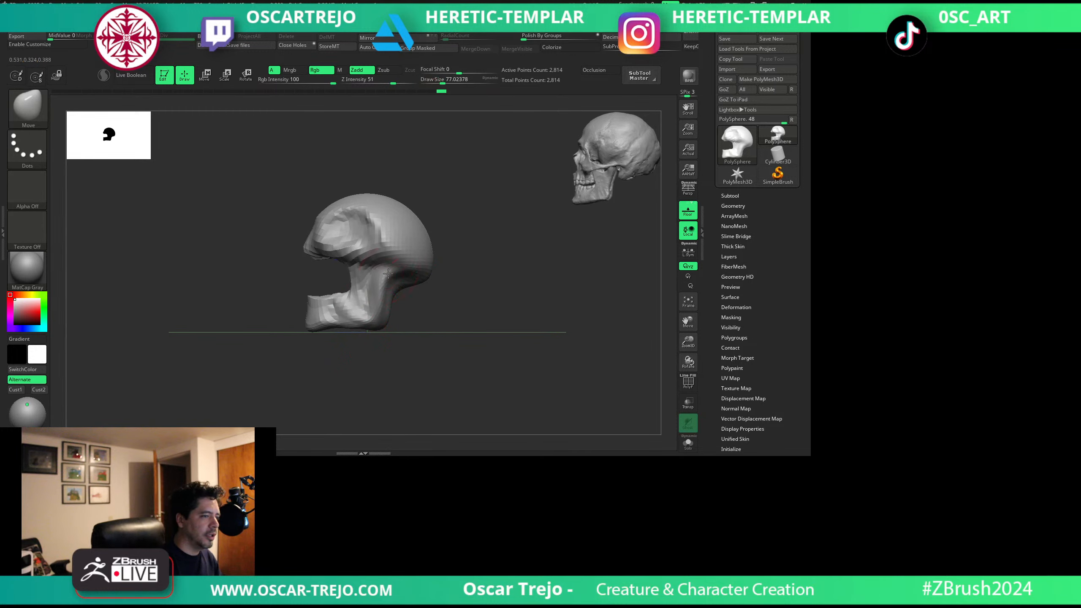
Refine the rear edge and vertical branch of the jaw with the Move brush.
{"action": "left_click_drag", "start_coordinate": [390, 289], "coordinate": [389, 286]}
{"action": "mouse_move", "coordinate": [418, 301]}
{"action": "left_mouse_down"}
{"action": "mouse_move", "coordinate": [442, 302]}
{"action": "mouse_move", "coordinate": [427, 309]}
{"action": "mouse_move", "coordinate": [387, 278]}
{"action": "mouse_move", "coordinate": [375, 305]}
{"action": "mouse_move", "coordinate": [346, 287]}
{"action": "left_mouse_up"}
{"action": "key", "text": "s"}
{"action": "left_click", "coordinate": [413, 306]}
{"action": "key", "text": "s"}
{"action": "left_click", "coordinate": [383, 282]}
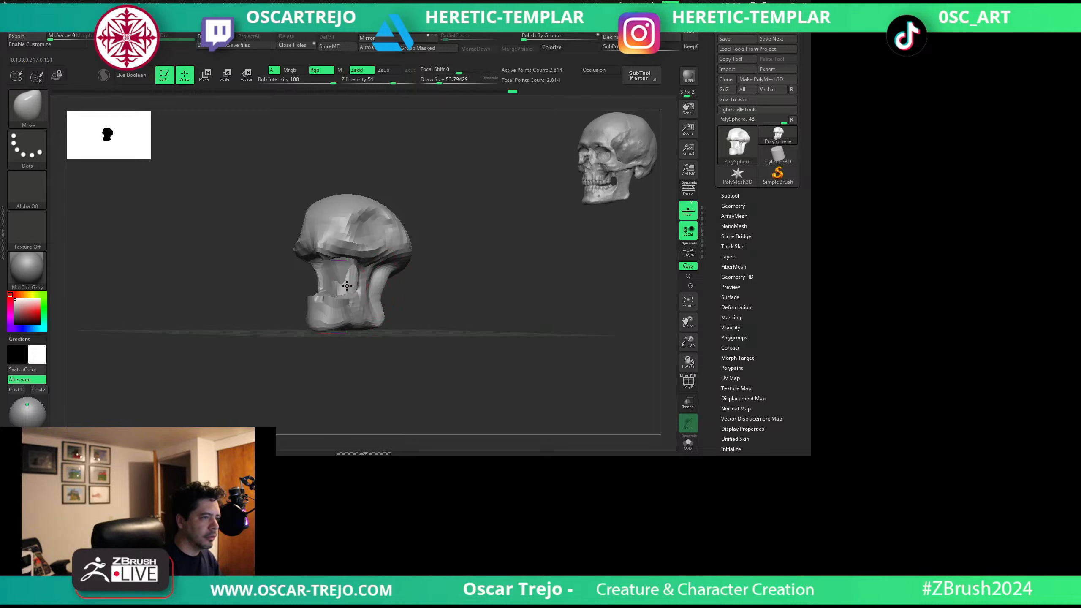
{"action": "mouse_move", "coordinate": [266, 289]}
{"action": "left_mouse_down", "text": "alt"}
{"action": "mouse_move", "coordinate": [253, 275]}
{"action": "mouse_move", "coordinate": [281, 276]}
{"action": "left_mouse_up", "text": "alt"}
Narrow the sides of the cranium with the Move brush and smooth the forehead and temples.
{"action": "left_click_drag", "start_coordinate": [461, 281], "coordinate": [449, 334], "text": "alt"}
{"action": "key", "text": "s"}
{"action": "left_click", "coordinate": [414, 306]}
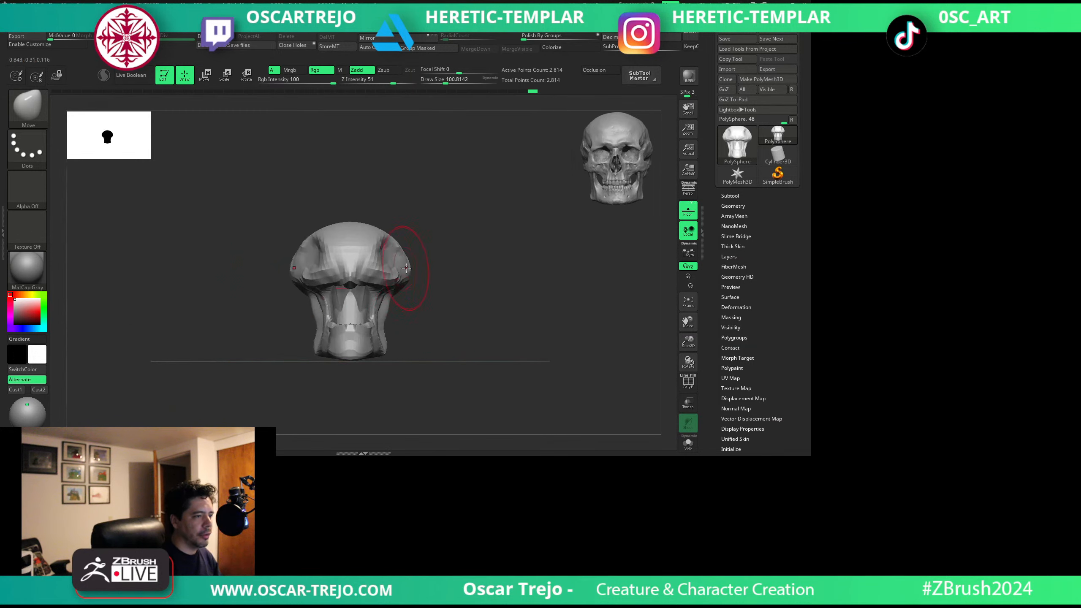
{"action": "mouse_move", "coordinate": [407, 264]}
{"action": "left_mouse_down"}
{"action": "mouse_move", "coordinate": [388, 244]}
{"action": "mouse_move", "coordinate": [374, 249]}
{"action": "mouse_move", "coordinate": [383, 272]}
{"action": "left_mouse_up"}
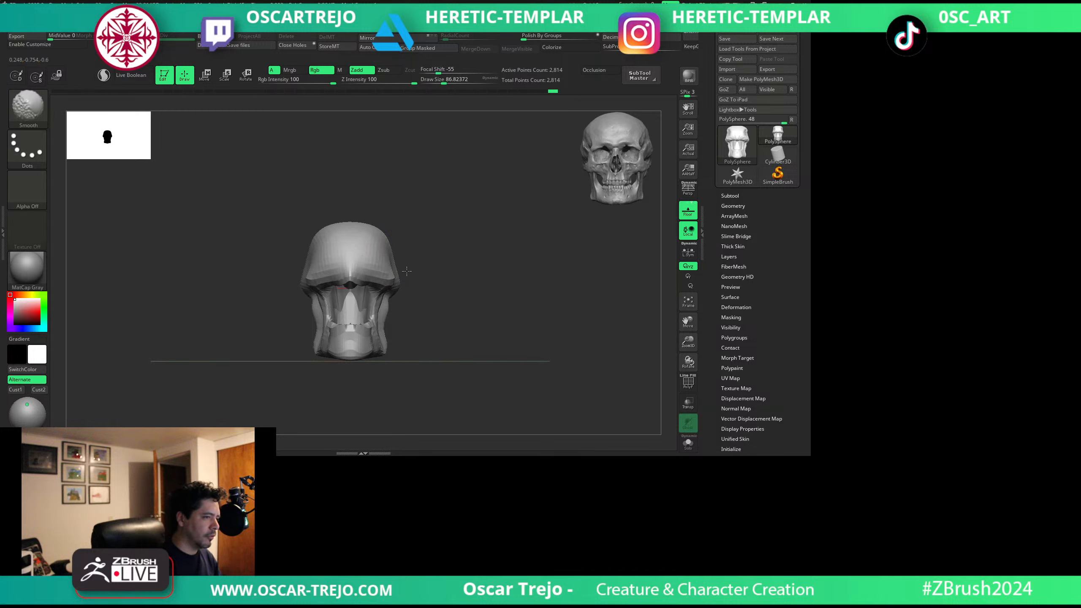
{"action": "left_click_drag", "start_coordinate": [383, 176], "coordinate": [241, 291], "text": "ctrl"}
Add an Insert Sphere primitive from the IMM Primitives brush on top of the head.
{"action": "left_click_drag", "start_coordinate": [448, 216], "coordinate": [470, 274], "text": "ctrl"}
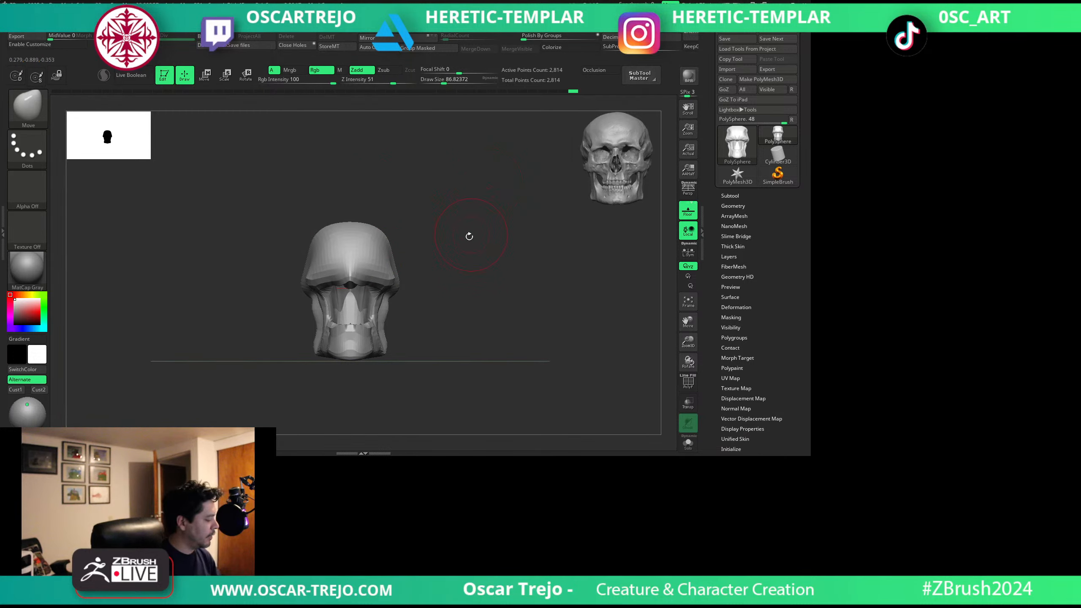
{"action": "left_click_drag", "start_coordinate": [471, 238], "coordinate": [467, 268]}
{"action": "key", "text": "b"}
{"action": "key", "text": "i"}
{"action": "key", "text": "p"}
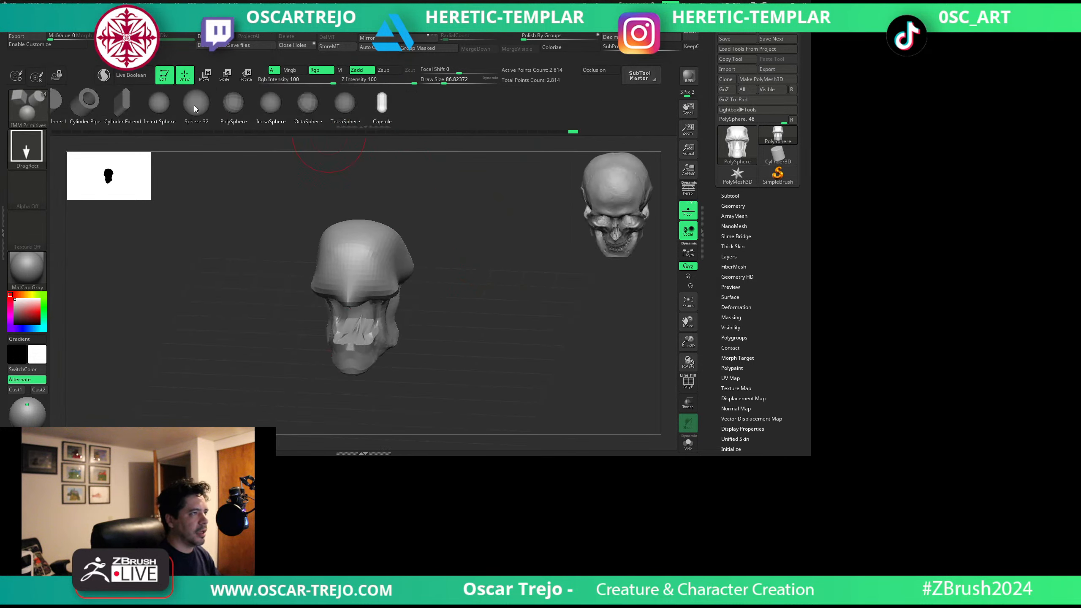
{"action": "left_click", "coordinate": [171, 105]}
{"action": "left_click_drag", "start_coordinate": [426, 200], "coordinate": [429, 264]}
{"action": "left_click_drag", "start_coordinate": [349, 209], "coordinate": [355, 229]}
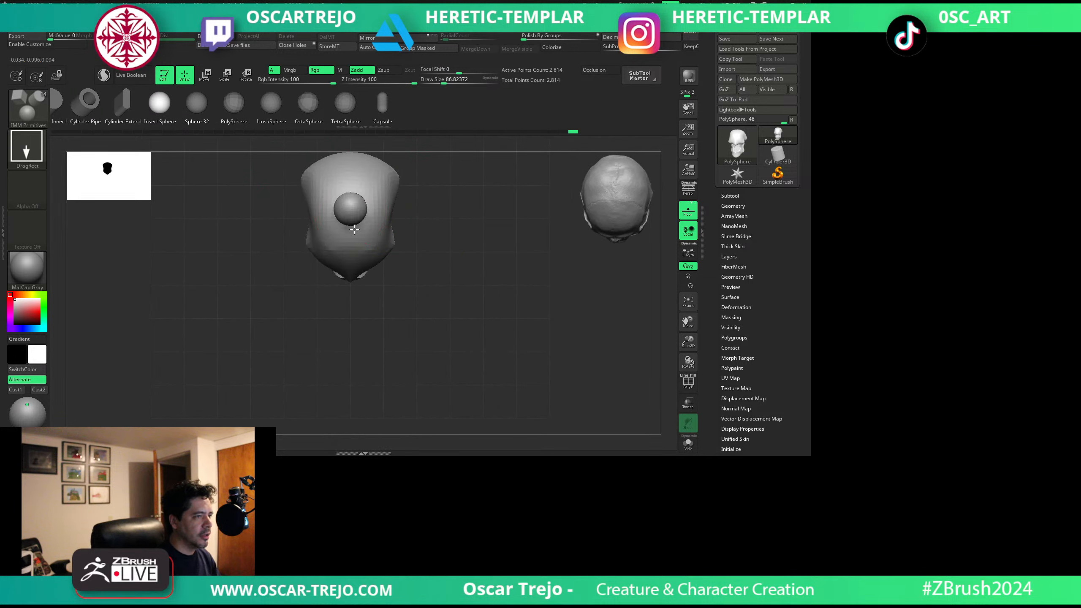
Squash the inserted sphere into a thin, curved petal shape with the Move brush.
{"action": "key", "text": "b"}
{"action": "key", "text": "m"}
{"action": "key", "text": "v"}
{"action": "key", "text": "s"}
{"action": "left_click", "coordinate": [357, 229]}
{"action": "mouse_move", "coordinate": [361, 187]}
{"action": "left_mouse_down"}
{"action": "mouse_move", "coordinate": [370, 189]}
{"action": "mouse_move", "coordinate": [355, 202]}
{"action": "mouse_move", "coordinate": [356, 188]}
{"action": "mouse_move", "coordinate": [356, 202]}
{"action": "left_mouse_up"}
Open the petal into a cup and place a rotated duplicate of it alongside.
{"action": "mouse_move", "coordinate": [416, 248]}
{"action": "left_mouse_down", "text": "shift"}
{"action": "mouse_move", "coordinate": [413, 205]}
{"action": "mouse_move", "coordinate": [407, 217]}
{"action": "left_mouse_up", "text": "shift"}
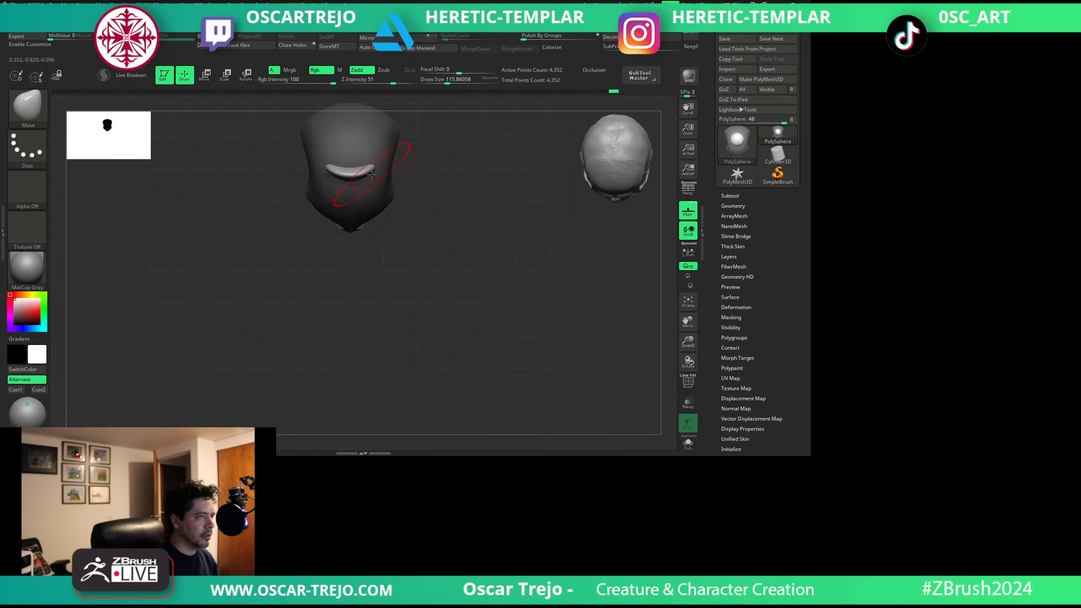
{"action": "left_click_drag", "start_coordinate": [355, 171], "coordinate": [351, 152]}
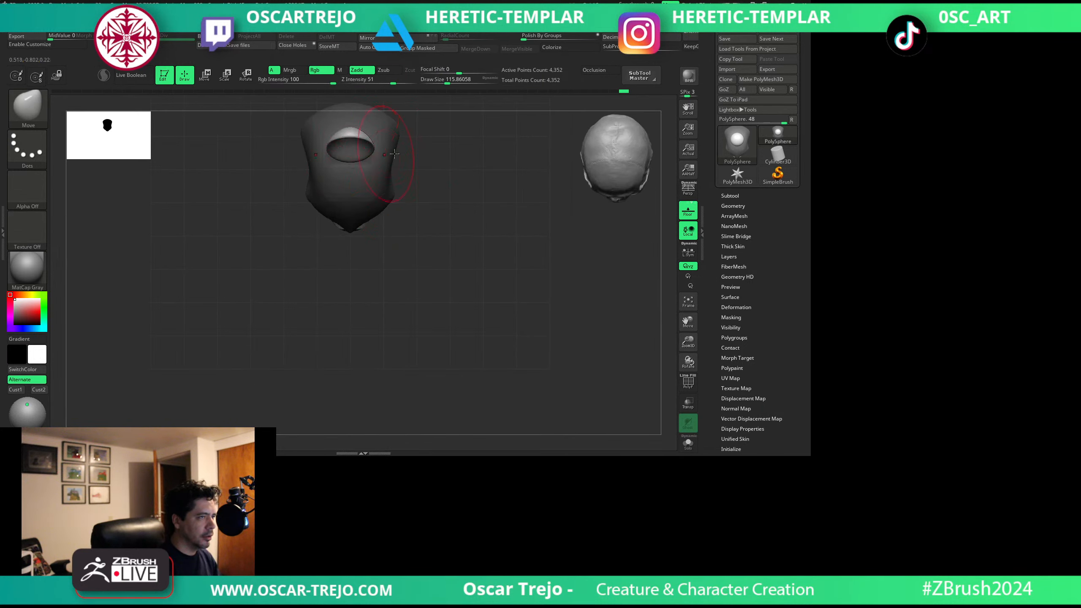
{"action": "key", "text": "w"}
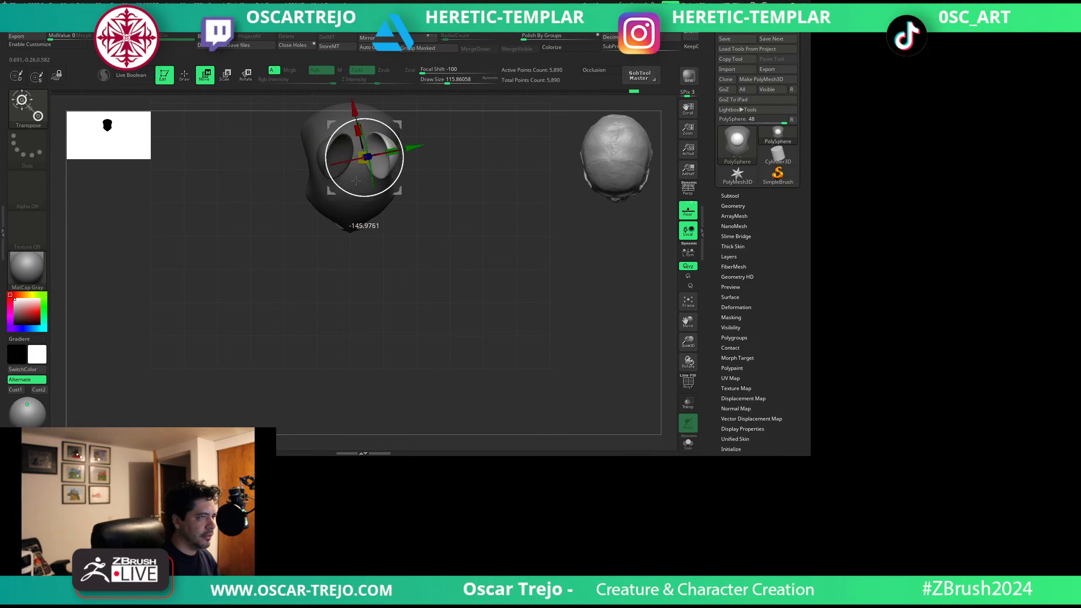
{"action": "key", "text": "q"}
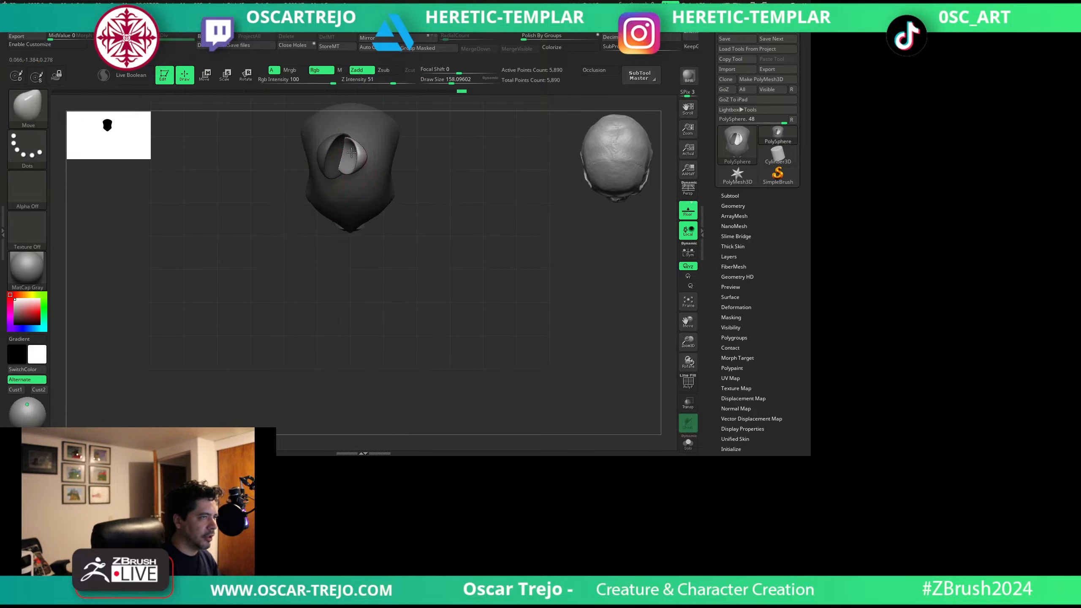
Isolate the petals from the head, split them into their own subtool and make it active.
{"action": "left_click_drag", "start_coordinate": [444, 111], "coordinate": [408, 171]}
{"action": "left_click", "coordinate": [367, 152], "text": "ctrl+shift"}
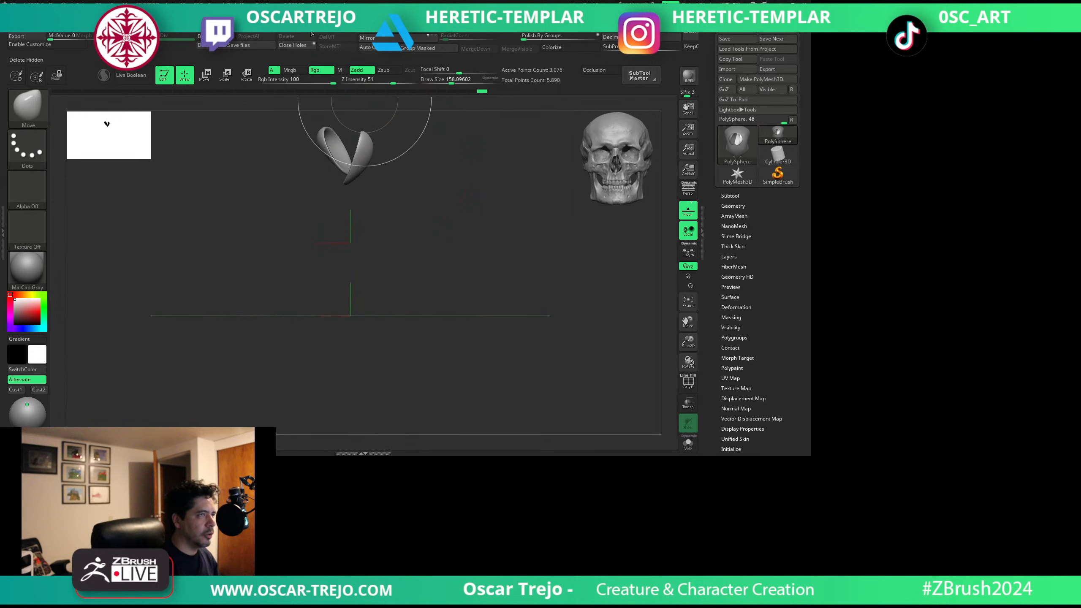
{"action": "left_click", "coordinate": [336, 29]}
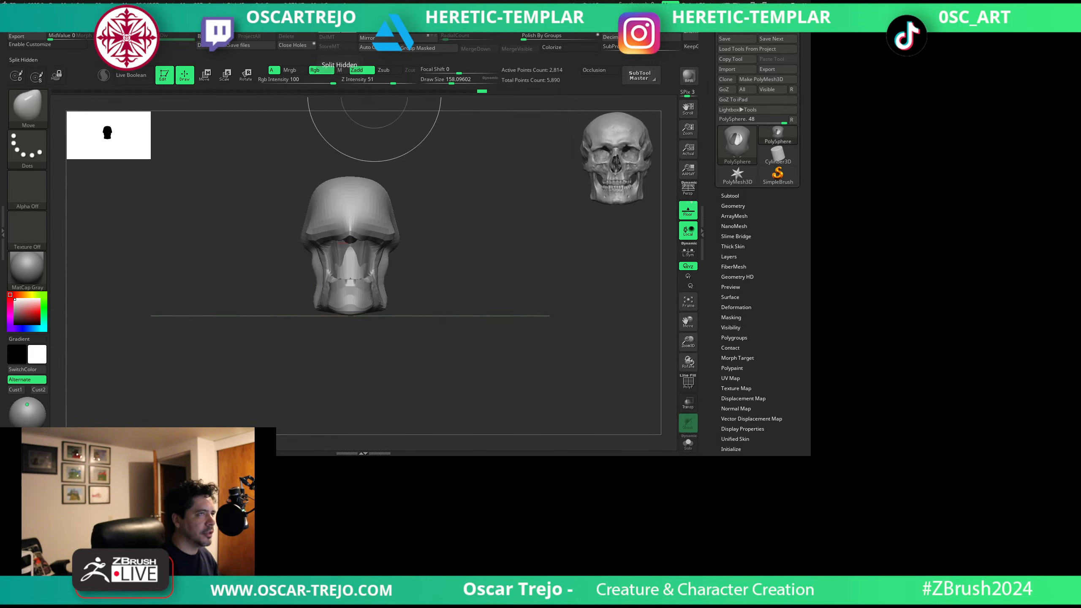
{"action": "left_click", "coordinate": [369, 150], "text": "alt"}
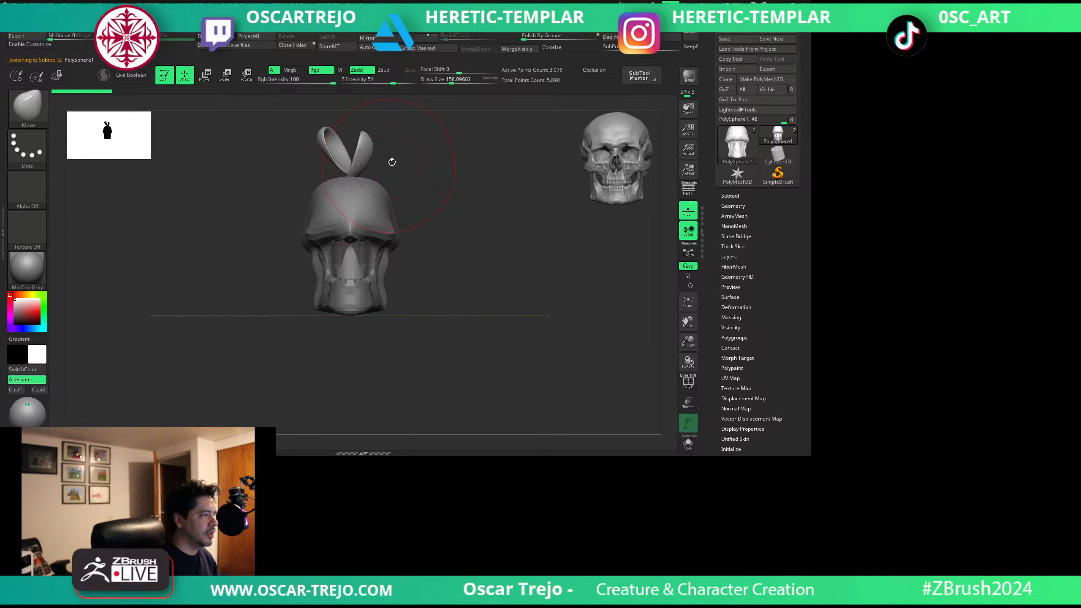
Duplicate the petal pair, rotate the copy about its vertical axis and fit it among the other petals.
{"action": "key", "text": "w"}
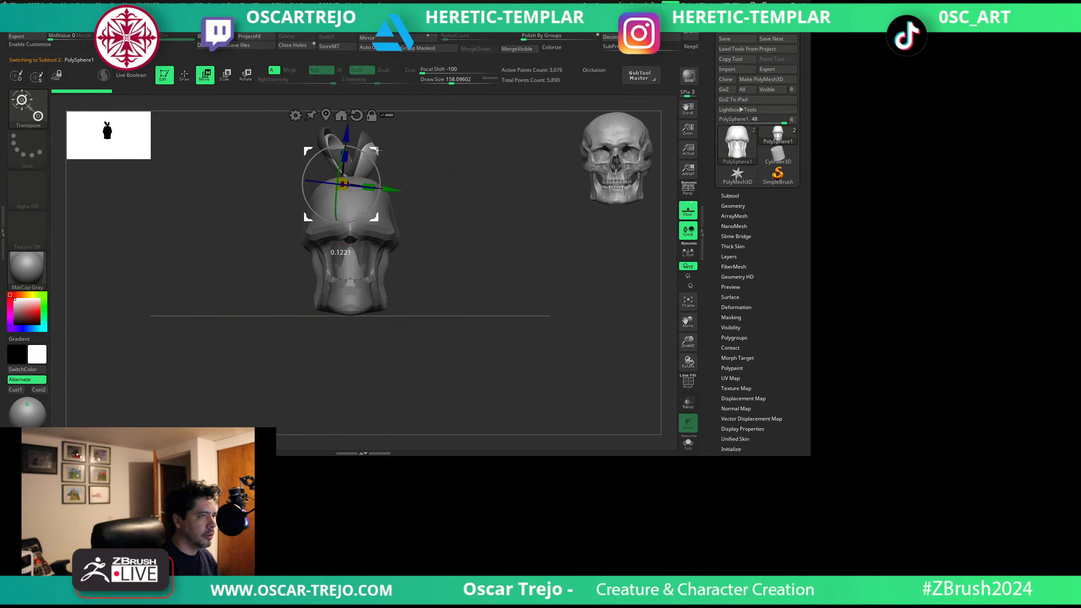
{"action": "left_click_drag", "start_coordinate": [377, 150], "coordinate": [439, 161], "text": "ctrl"}
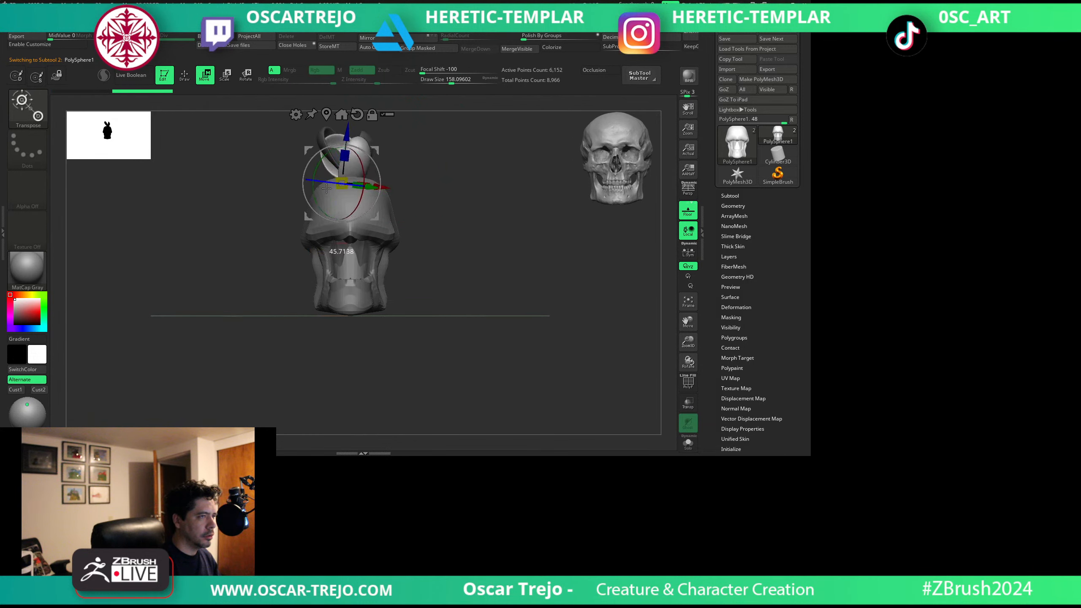
{"action": "key", "text": "q"}
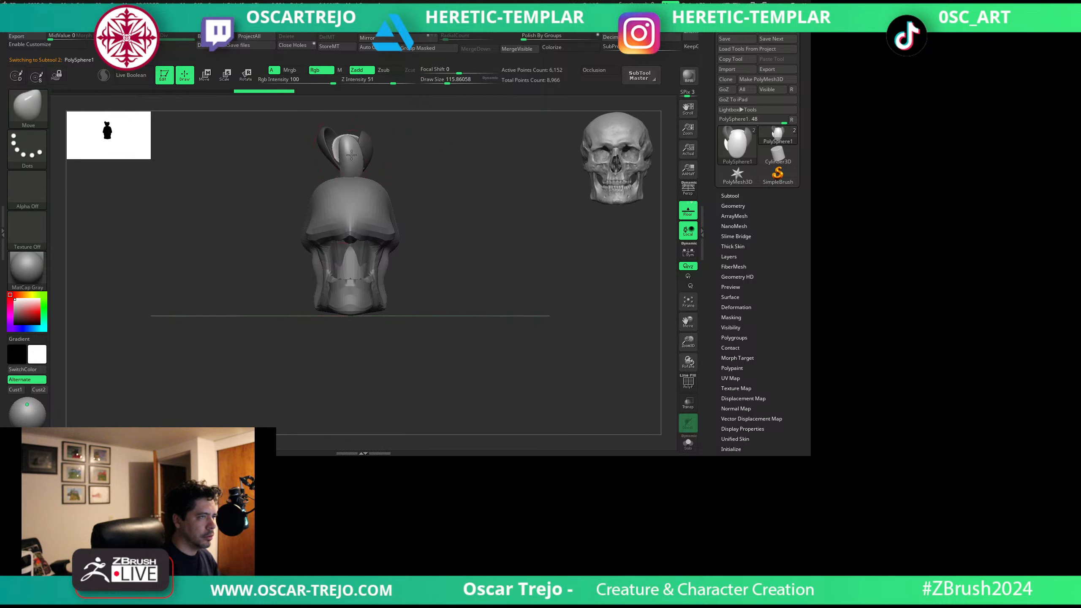
{"action": "left_click_drag", "start_coordinate": [447, 125], "coordinate": [395, 143]}
Insert another sphere primitive beside the petals and flatten it along Z with the gizmo.
{"action": "key", "text": "b"}
{"action": "key", "text": "i"}
{"action": "key", "text": "p"}
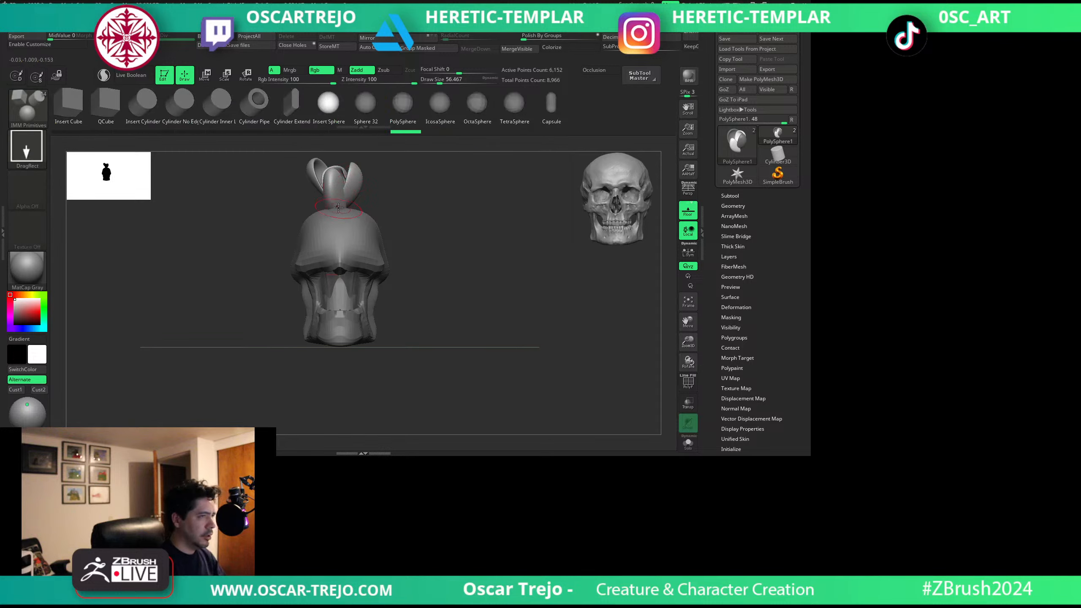
{"action": "left_click_drag", "start_coordinate": [345, 227], "coordinate": [345, 226]}
{"action": "key", "text": "w"}
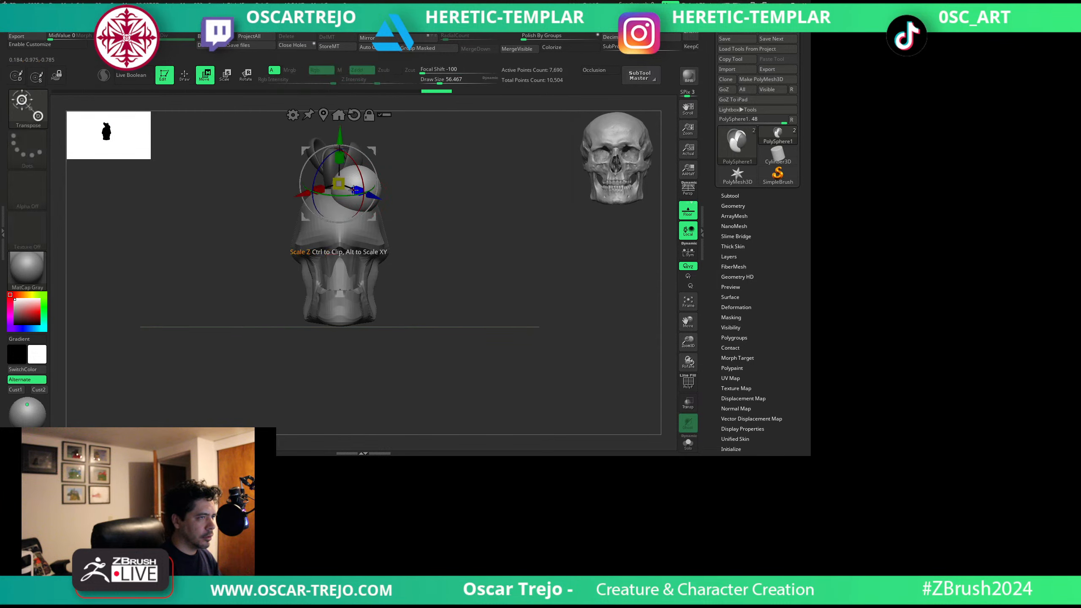
{"action": "left_click_drag", "start_coordinate": [335, 181], "coordinate": [347, 185]}
Shape the flattened sphere into a broad outer petal with the Move brush.
{"action": "key", "text": "b"}
{"action": "key", "text": "m"}
{"action": "key", "text": "v"}
{"action": "left_click_drag", "start_coordinate": [409, 171], "coordinate": [408, 234]}
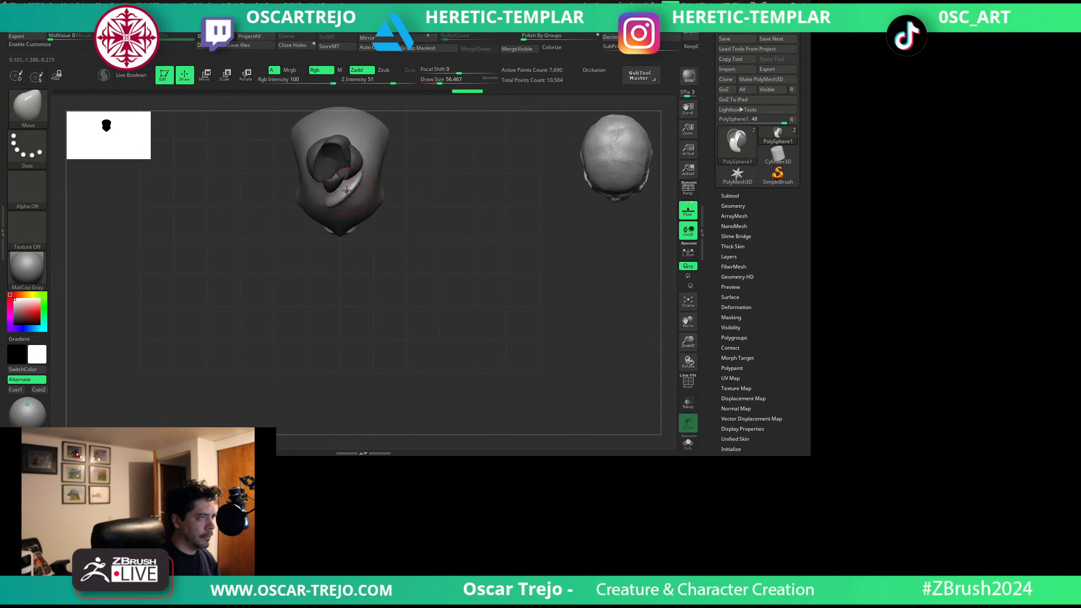
{"action": "left_click_drag", "start_coordinate": [349, 164], "coordinate": [346, 160]}
{"action": "key", "text": "bracketleft"}
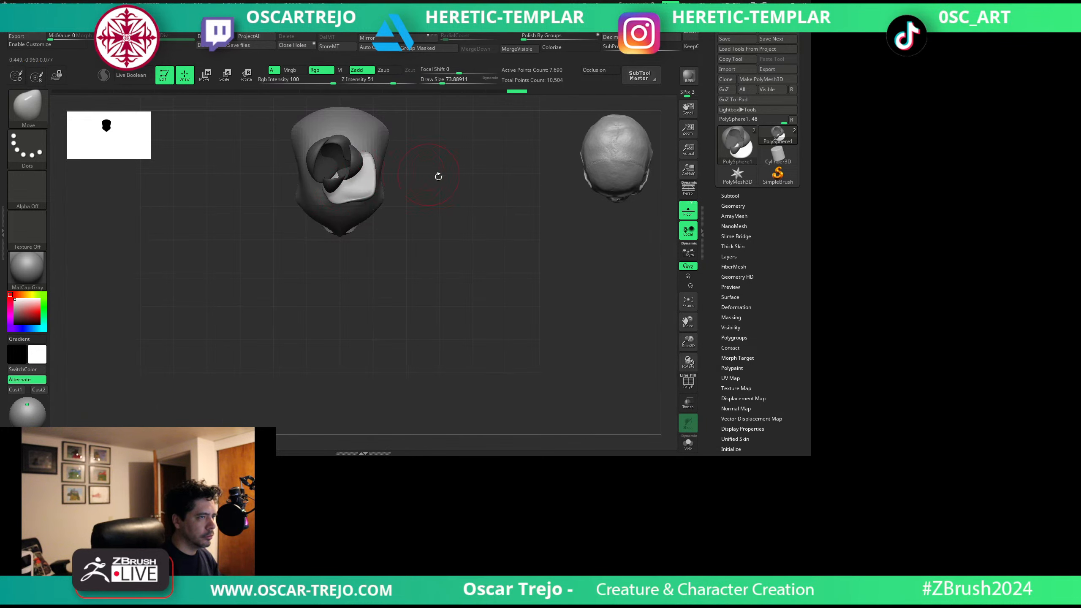
Duplicate the broad outer petal and place the copy on the opposite side of the flower.
{"action": "left_click_drag", "start_coordinate": [438, 176], "coordinate": [396, 127], "text": "shift"}
{"action": "key", "text": "w"}
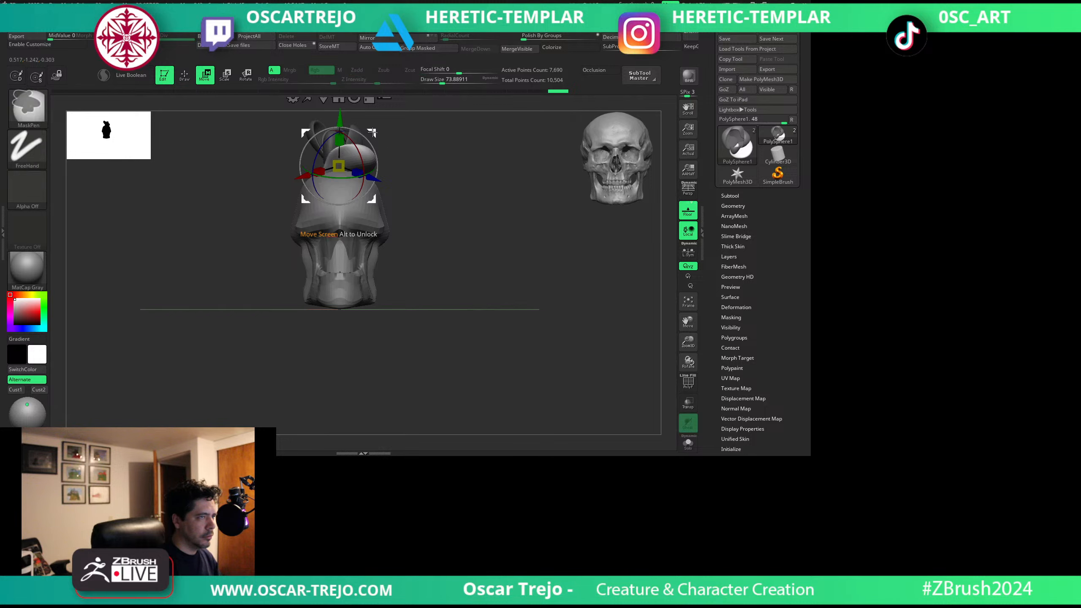
{"action": "left_click_drag", "start_coordinate": [369, 171], "coordinate": [276, 170], "text": "ctrl"}
{"action": "key", "text": "q"}
{"action": "mouse_move", "coordinate": [395, 116]}
{"action": "left_mouse_down"}
{"action": "mouse_move", "coordinate": [350, 148]}
{"action": "mouse_move", "coordinate": [420, 129]}
{"action": "left_mouse_up"}
{"action": "key", "text": "w"}
{"action": "key", "text": "q"}
Reshape the copied outer petal with the Move brush so it fits against the inner petals.
{"action": "key", "text": "s"}
{"action": "left_click_drag", "start_coordinate": [322, 160], "coordinate": [332, 161]}
{"action": "mouse_move", "coordinate": [329, 154]}
{"action": "left_mouse_down"}
{"action": "mouse_move", "coordinate": [311, 160]}
{"action": "mouse_move", "coordinate": [329, 157]}
{"action": "left_mouse_up"}
{"action": "mouse_move", "coordinate": [430, 143]}
{"action": "left_mouse_down"}
{"action": "mouse_move", "coordinate": [405, 151]}
{"action": "mouse_move", "coordinate": [429, 242]}
{"action": "mouse_move", "coordinate": [418, 282]}
{"action": "left_mouse_up"}
{"action": "mouse_move", "coordinate": [335, 205]}
{"action": "left_mouse_down"}
{"action": "mouse_move", "coordinate": [341, 194]}
{"action": "mouse_move", "coordinate": [368, 196]}
{"action": "mouse_move", "coordinate": [393, 164]}
{"action": "mouse_move", "coordinate": [395, 228]}
{"action": "left_mouse_up"}
Duplicate the outer petal twice more and rotate the copies into place around the flower.
{"action": "key", "text": "w"}
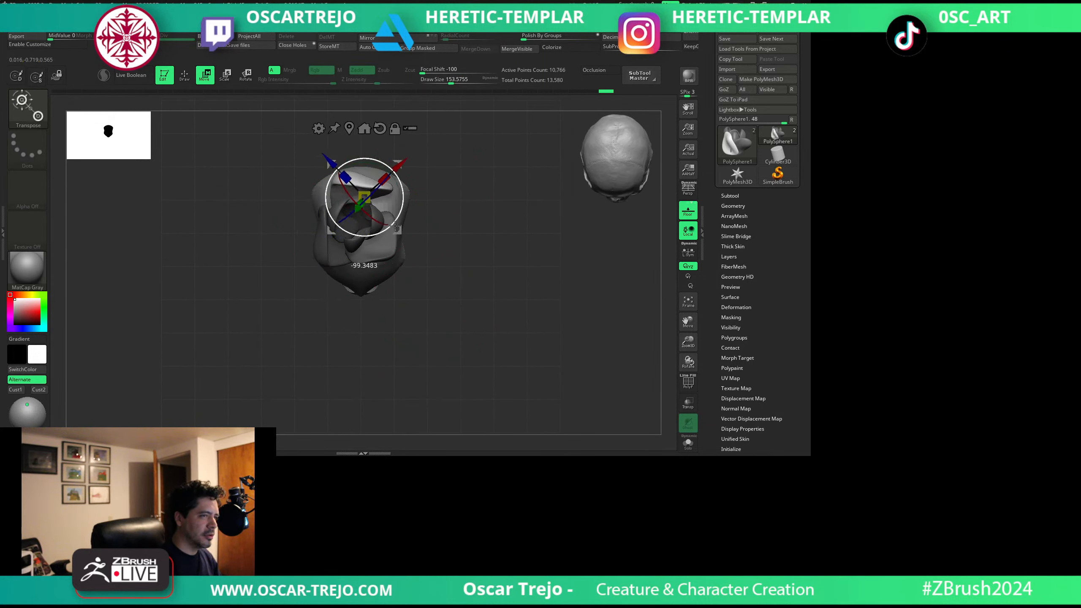
{"action": "mouse_move", "coordinate": [398, 164]}
{"action": "left_mouse_down"}
{"action": "mouse_move", "coordinate": [380, 189]}
{"action": "mouse_move", "coordinate": [440, 219]}
{"action": "left_mouse_up"}
{"action": "key", "text": "q"}
{"action": "key", "text": "w"}
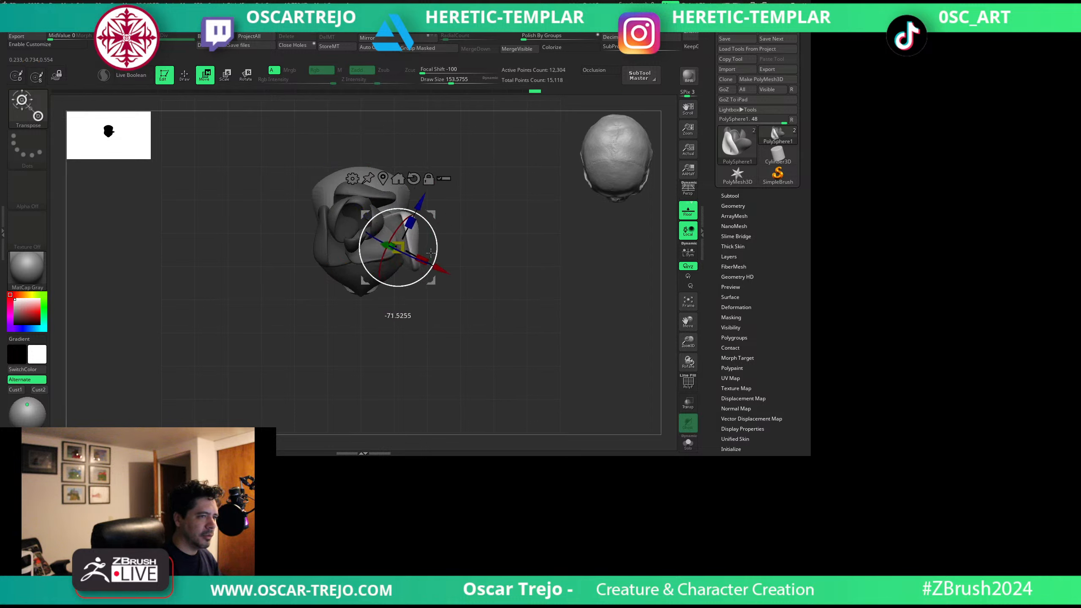
Bend the newest side petal around the flower with the Move brush, using large and small brush sizes.
{"action": "key", "text": "q"}
{"action": "mouse_move", "coordinate": [464, 235]}
{"action": "left_mouse_down"}
{"action": "mouse_move", "coordinate": [389, 219]}
{"action": "mouse_move", "coordinate": [394, 181]}
{"action": "left_mouse_up"}
{"action": "key", "text": "s"}
{"action": "left_click_drag", "start_coordinate": [407, 225], "coordinate": [402, 194]}
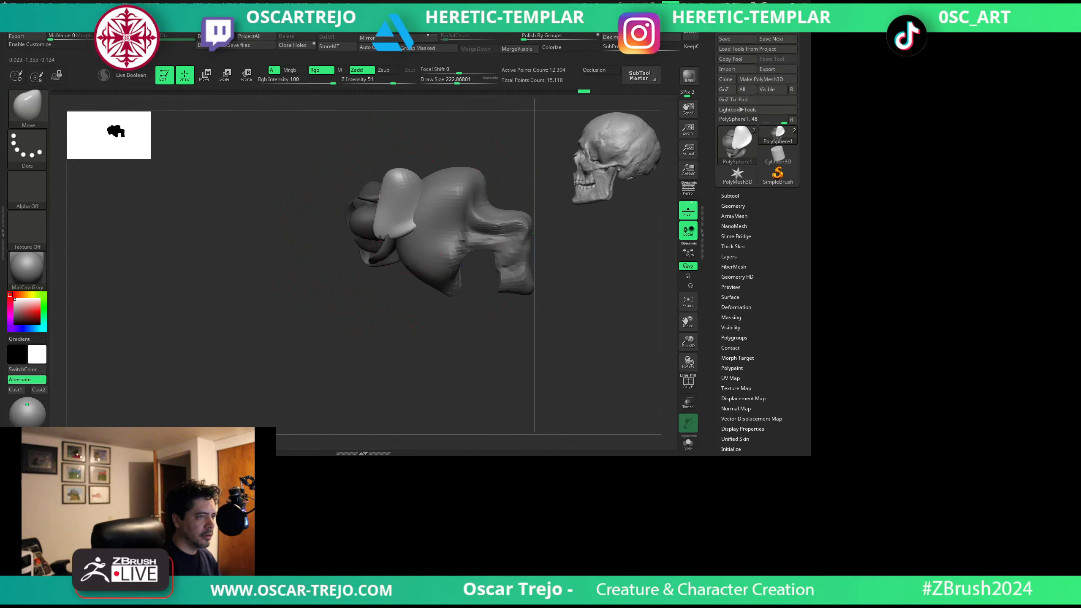
{"action": "right_click_drag", "start_coordinate": [315, 208], "coordinate": [375, 259]}
{"action": "key", "text": "s"}
{"action": "left_click_drag", "start_coordinate": [406, 233], "coordinate": [412, 248]}
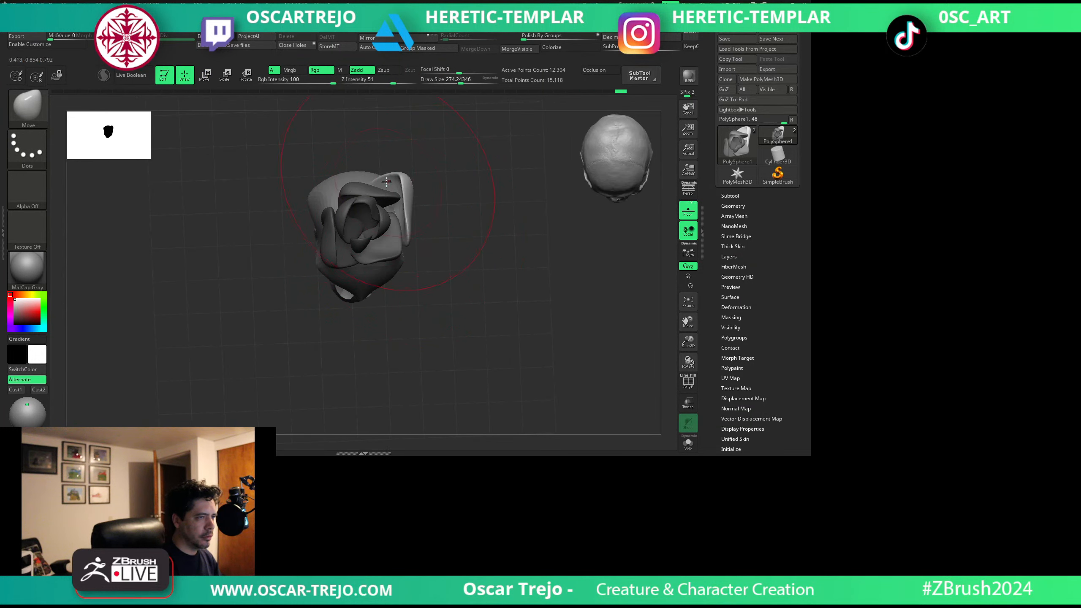
{"action": "key", "text": "s"}
{"action": "left_click_drag", "start_coordinate": [385, 181], "coordinate": [375, 176]}
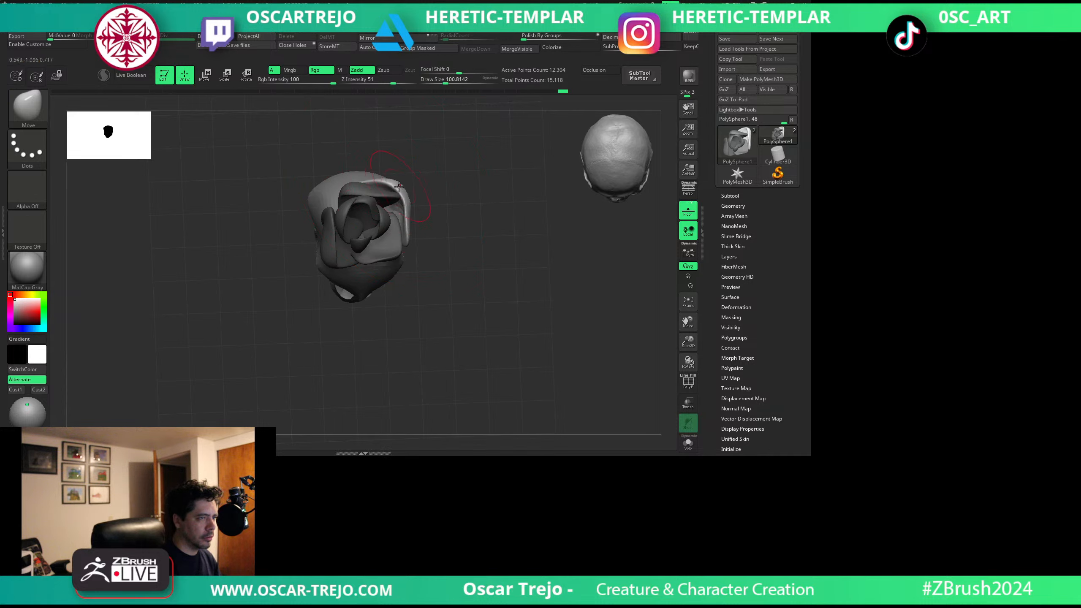
Duplicate the side petal, place the copy lower beside the forehead and broaden it with the Move brush.
{"action": "key", "text": "w"}
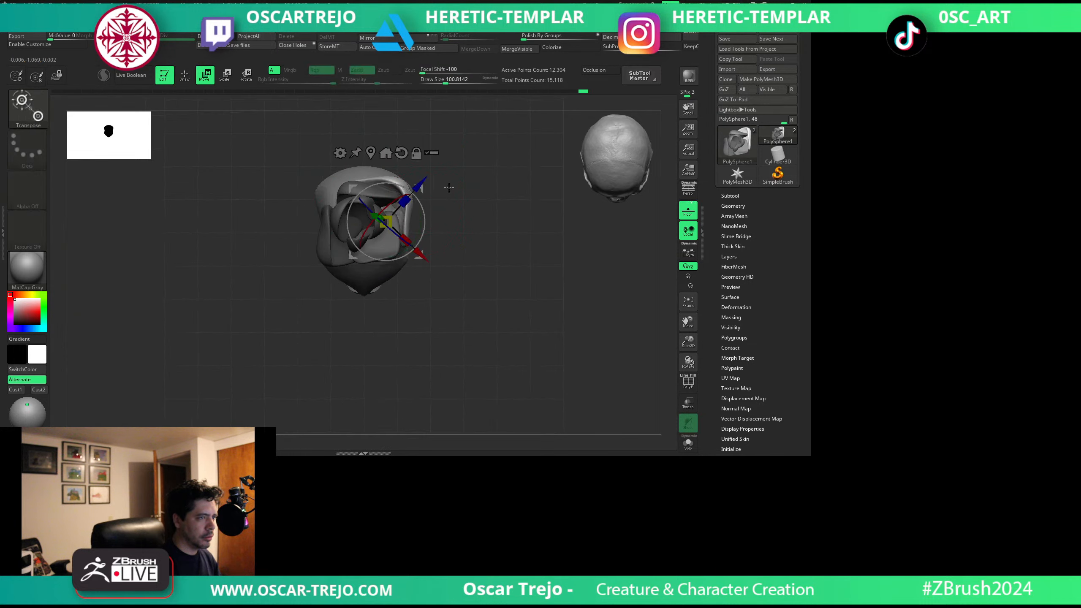
{"action": "key", "text": "q"}
{"action": "key", "text": "w"}
{"action": "left_click", "coordinate": [407, 184], "text": "ctrl"}
{"action": "mouse_move", "coordinate": [419, 189]}
{"action": "left_mouse_down", "text": "ctrl"}
{"action": "mouse_move", "coordinate": [410, 218]}
{"action": "mouse_move", "coordinate": [427, 231]}
{"action": "mouse_move", "coordinate": [413, 233]}
{"action": "mouse_move", "coordinate": [417, 253]}
{"action": "mouse_move", "coordinate": [413, 239]}
{"action": "left_mouse_up", "text": "ctrl"}
{"action": "key", "text": "q"}
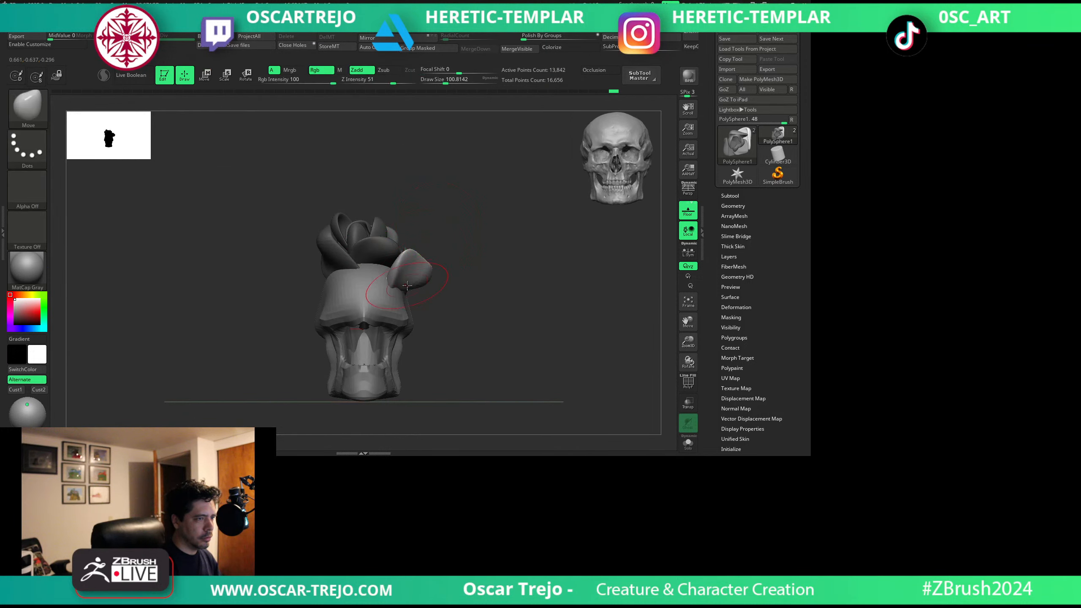
{"action": "key", "text": "s"}
{"action": "left_click_drag", "start_coordinate": [429, 288], "coordinate": [426, 289]}
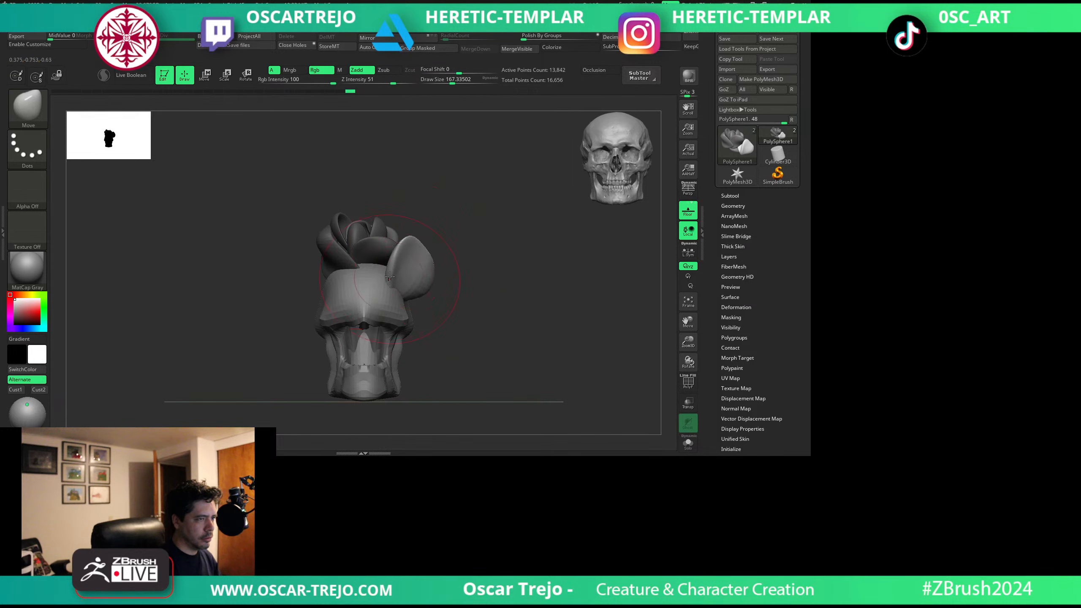
Duplicate the lower side petal, shift the copy to the front of the forehead and rotate it nearly horizontal.
{"action": "key", "text": "w"}
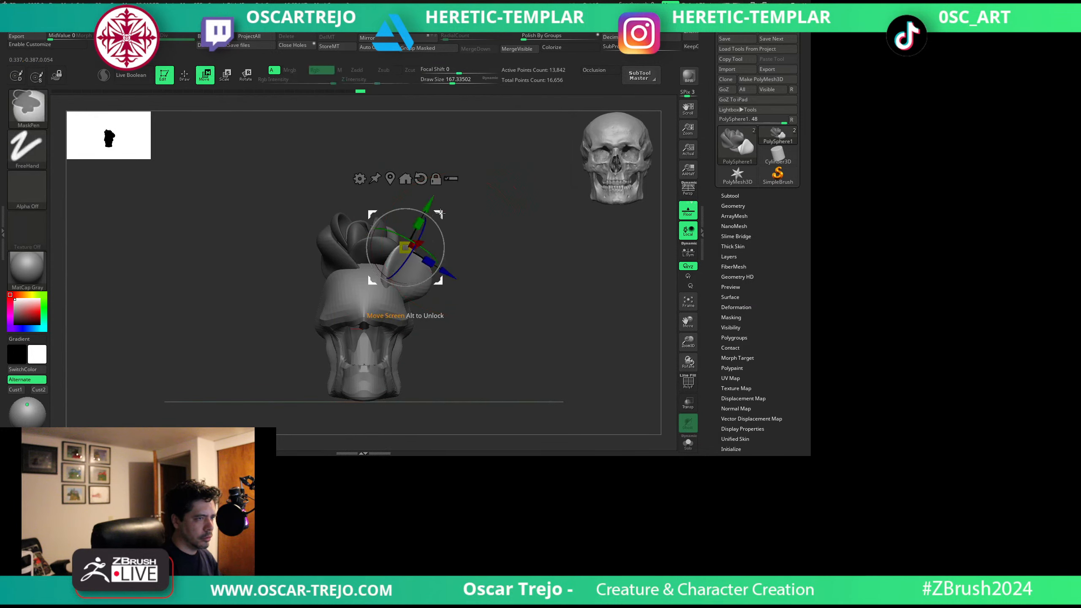
{"action": "mouse_move", "coordinate": [452, 203]}
{"action": "left_mouse_down", "text": "ctrl"}
{"action": "mouse_move", "coordinate": [366, 213]}
{"action": "mouse_move", "coordinate": [486, 186]}
{"action": "left_mouse_up", "text": "ctrl"}
{"action": "left_click_drag", "start_coordinate": [409, 251], "coordinate": [350, 276]}
{"action": "left_click_drag", "start_coordinate": [358, 218], "coordinate": [392, 229]}
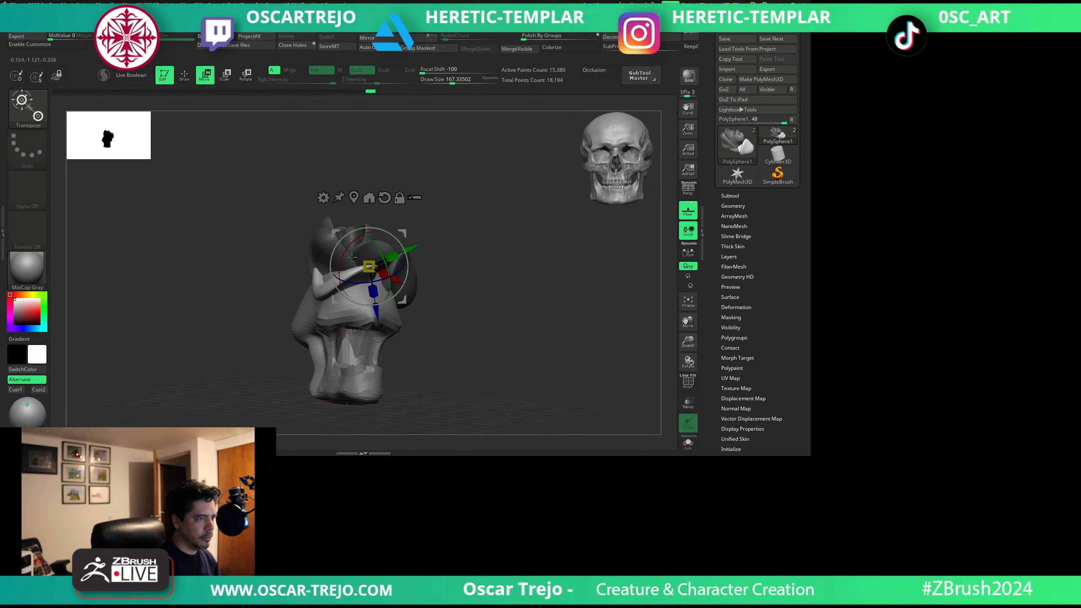
Shape the front petal with the Move brush so it wraps across the forehead beneath the inner petals.
{"action": "key", "text": "q"}
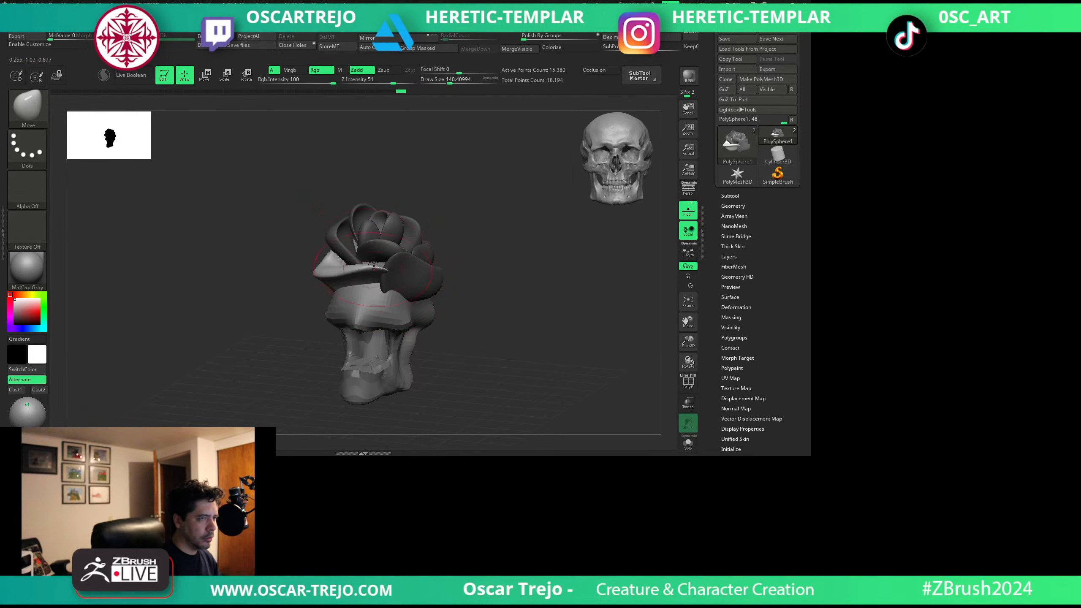
{"action": "left_click_drag", "start_coordinate": [374, 261], "coordinate": [375, 256]}
{"action": "left_click_drag", "start_coordinate": [436, 201], "coordinate": [446, 247]}
{"action": "key", "text": "s"}
{"action": "left_click_drag", "start_coordinate": [347, 246], "coordinate": [340, 246]}
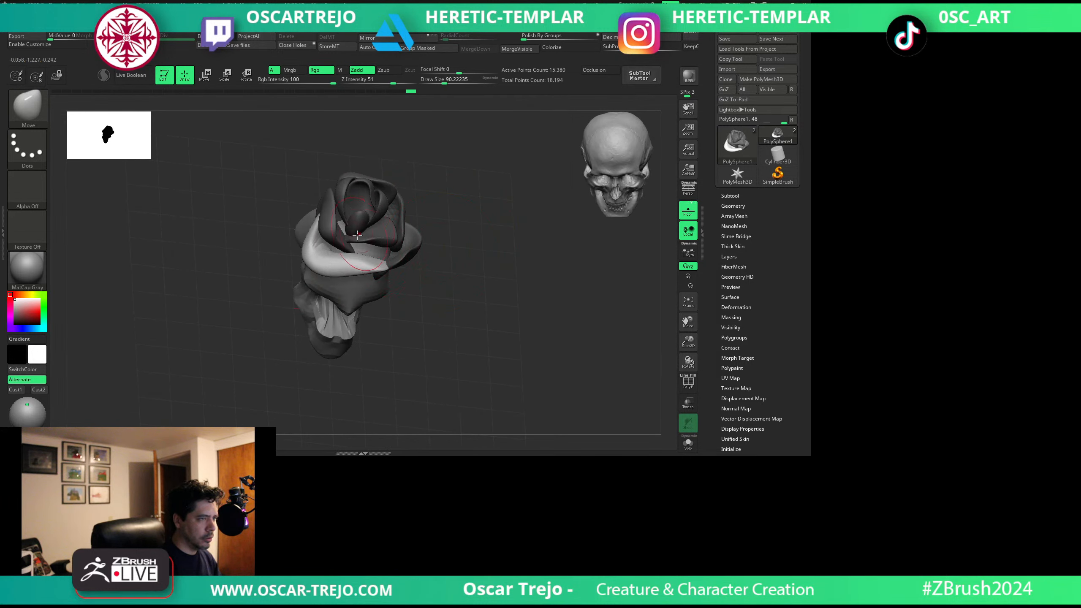
{"action": "key", "text": "shift"}
{"action": "mouse_move", "coordinate": [462, 228]}
{"action": "left_mouse_down", "text": "ctrl"}
{"action": "mouse_move", "coordinate": [480, 242]}
{"action": "mouse_move", "coordinate": [482, 230]}
{"action": "mouse_move", "coordinate": [451, 213]}
{"action": "left_mouse_up", "text": "ctrl"}
{"action": "key", "text": "f"}
Reset the gizmo's orientation and scale the whole unmasked flower up to about 1.5 times its size.
{"action": "key", "text": "w"}
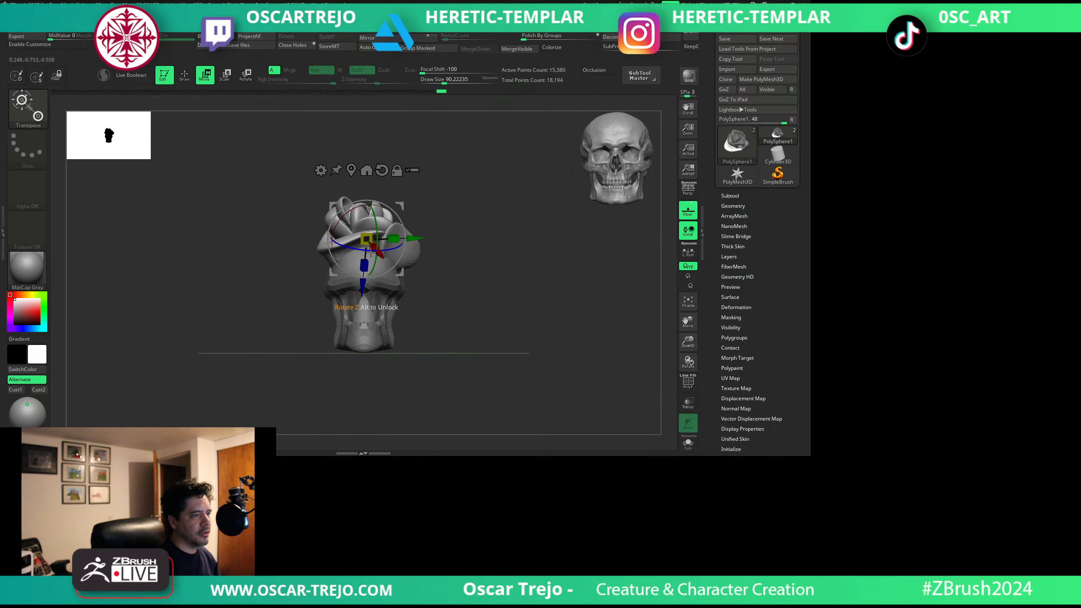
{"action": "left_click", "coordinate": [382, 170], "text": "alt"}
{"action": "left_click_drag", "start_coordinate": [366, 239], "coordinate": [379, 225]}
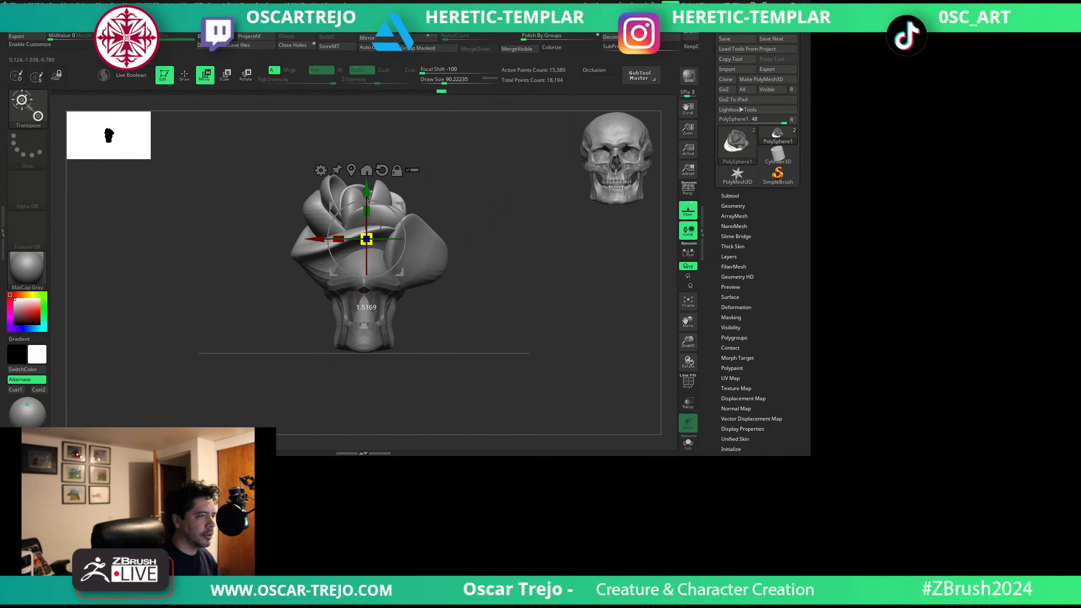
Refine the outer petals of the enlarged flower with the Move Topological brush, spreading them over the head.
{"action": "key", "text": "q"}
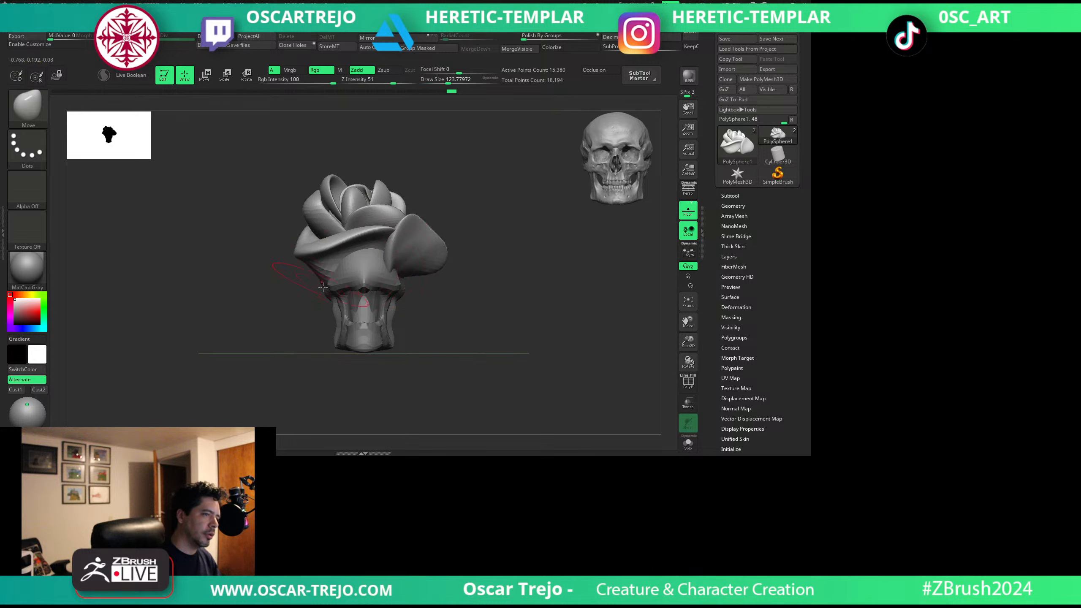
{"action": "left_click", "coordinate": [363, 282], "text": "alt"}
{"action": "left_click", "coordinate": [412, 253], "text": "alt"}
{"action": "left_click_drag", "start_coordinate": [452, 294], "coordinate": [379, 288]}
{"action": "key", "text": "b"}
{"action": "key", "text": "m"}
{"action": "key", "text": "t"}
{"action": "key", "text": "s"}
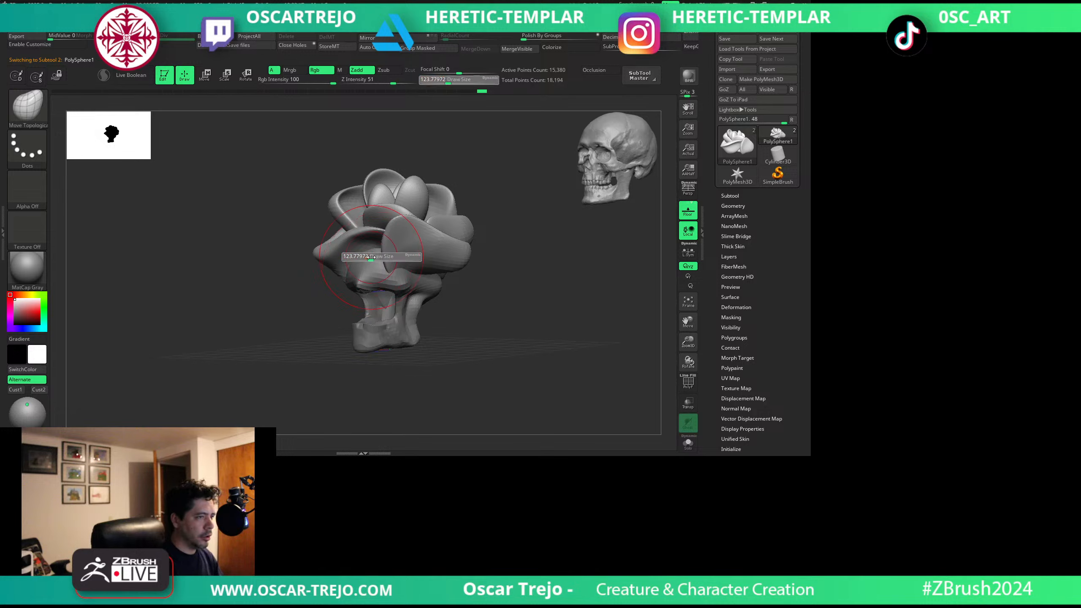
{"action": "left_click_drag", "start_coordinate": [219, 296], "coordinate": [274, 294]}
{"action": "key", "text": "s"}
{"action": "mouse_move", "coordinate": [377, 268]}
{"action": "left_mouse_down"}
{"action": "mouse_move", "coordinate": [367, 302]}
{"action": "mouse_move", "coordinate": [342, 263]}
{"action": "left_mouse_up"}
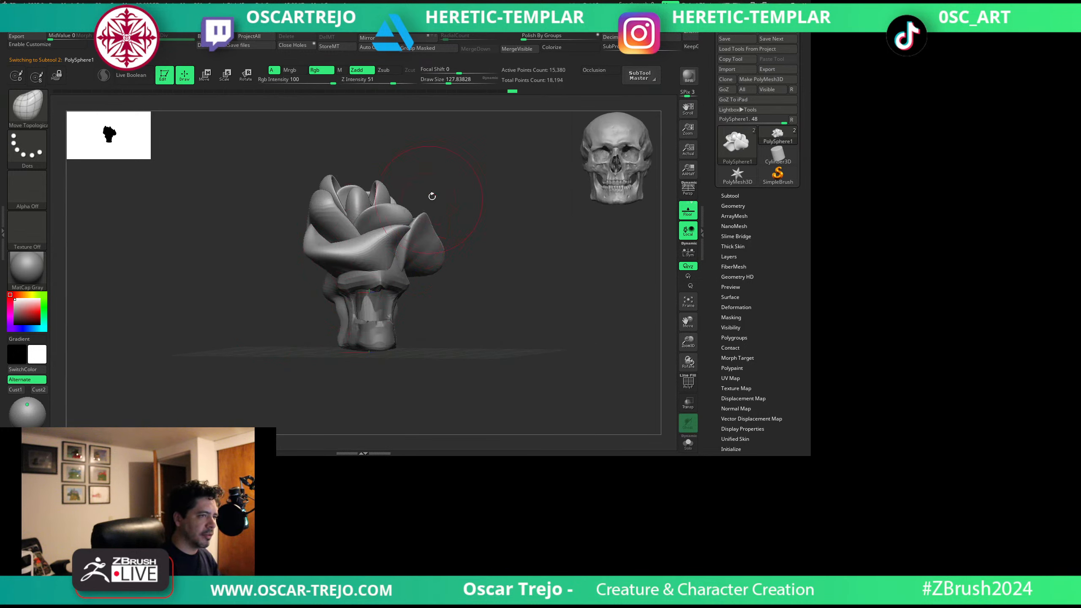
{"action": "mouse_move", "coordinate": [459, 257]}
{"action": "left_mouse_down", "text": "shift"}
{"action": "mouse_move", "coordinate": [458, 272]}
{"action": "mouse_move", "coordinate": [449, 254]}
{"action": "mouse_move", "coordinate": [435, 264]}
{"action": "left_mouse_up", "text": "shift"}
{"action": "key", "text": "s"}
{"action": "left_click", "coordinate": [445, 272]}
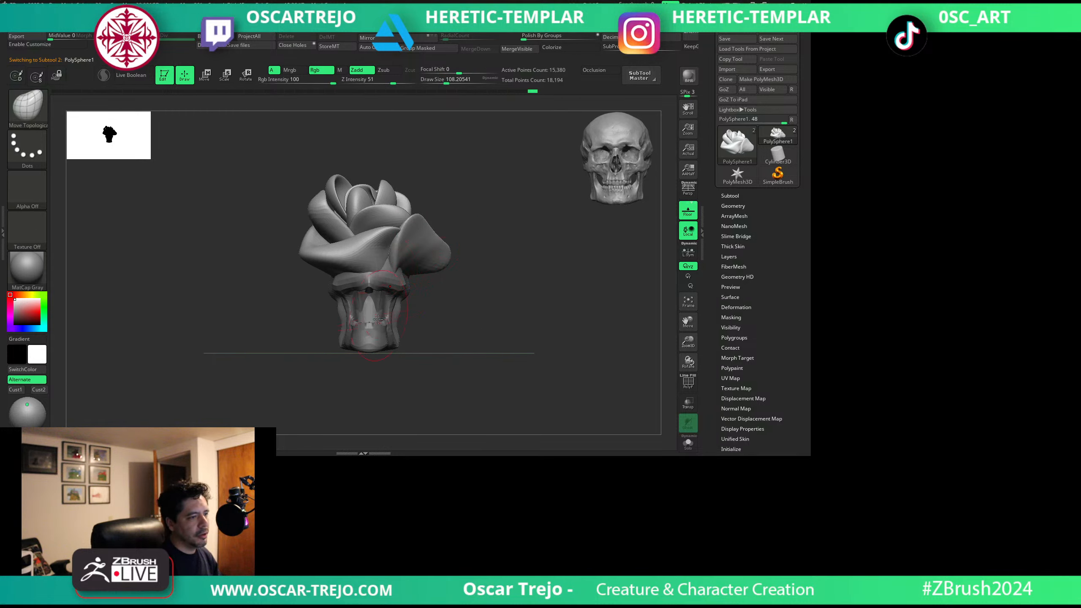
Make the head subtool active and pull its brow into a pointed ridge with the Move Topological brush.
{"action": "left_click", "coordinate": [388, 300], "text": "alt"}
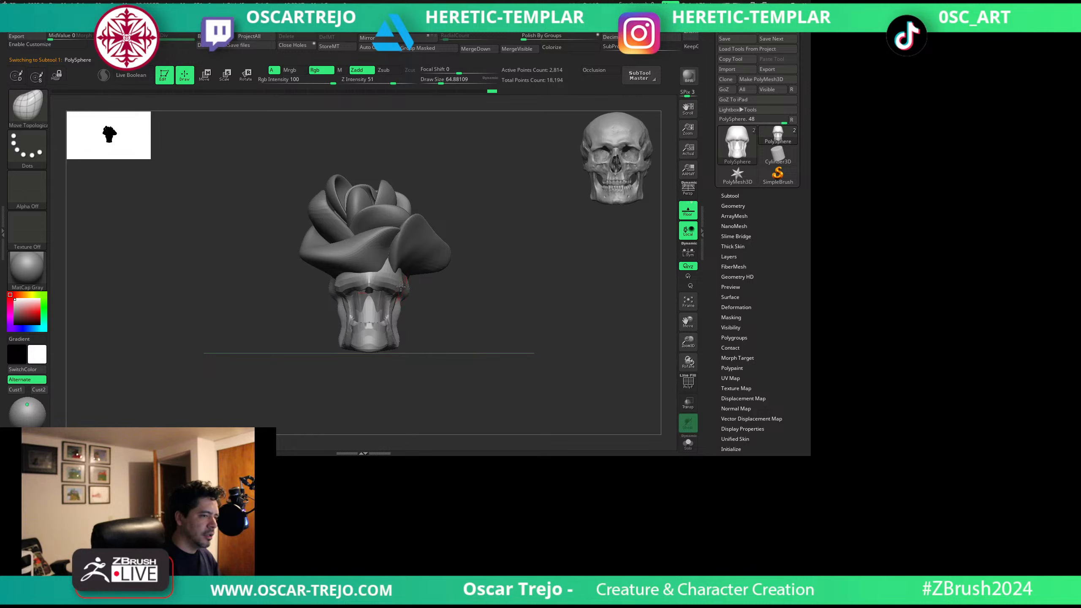
{"action": "left_click_drag", "start_coordinate": [401, 283], "coordinate": [403, 286]}
{"action": "mouse_move", "coordinate": [445, 317]}
{"action": "left_mouse_down", "text": "alt"}
{"action": "mouse_move", "coordinate": [451, 294]}
{"action": "mouse_move", "coordinate": [395, 247]}
{"action": "mouse_move", "coordinate": [382, 251]}
{"action": "left_mouse_up", "text": "alt"}
{"action": "key", "text": "s"}
{"action": "left_click", "coordinate": [385, 258]}
{"action": "key", "text": "s"}
{"action": "left_click", "coordinate": [394, 258]}
Adjust the sides of the cheekbones and jaw with the Move Topological brush.
{"action": "mouse_move", "coordinate": [369, 267]}
{"action": "left_mouse_down", "text": "shift"}
{"action": "mouse_move", "coordinate": [458, 285]}
{"action": "mouse_move", "coordinate": [417, 301]}
{"action": "left_mouse_up", "text": "shift"}
{"action": "key", "text": "s"}
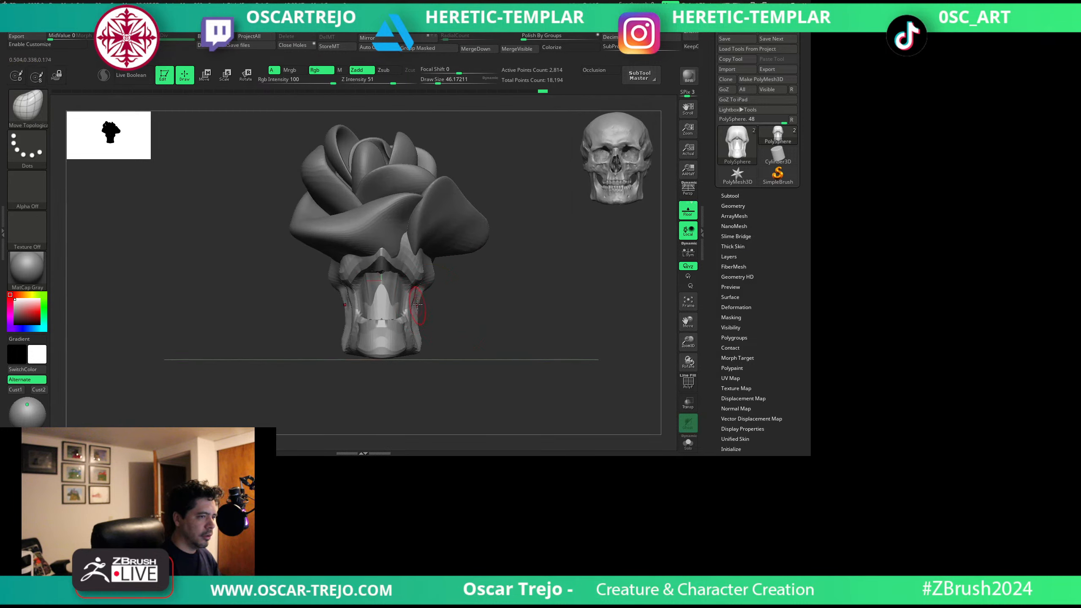
{"action": "key", "text": "s"}
{"action": "left_click_drag", "start_coordinate": [416, 336], "coordinate": [418, 339]}
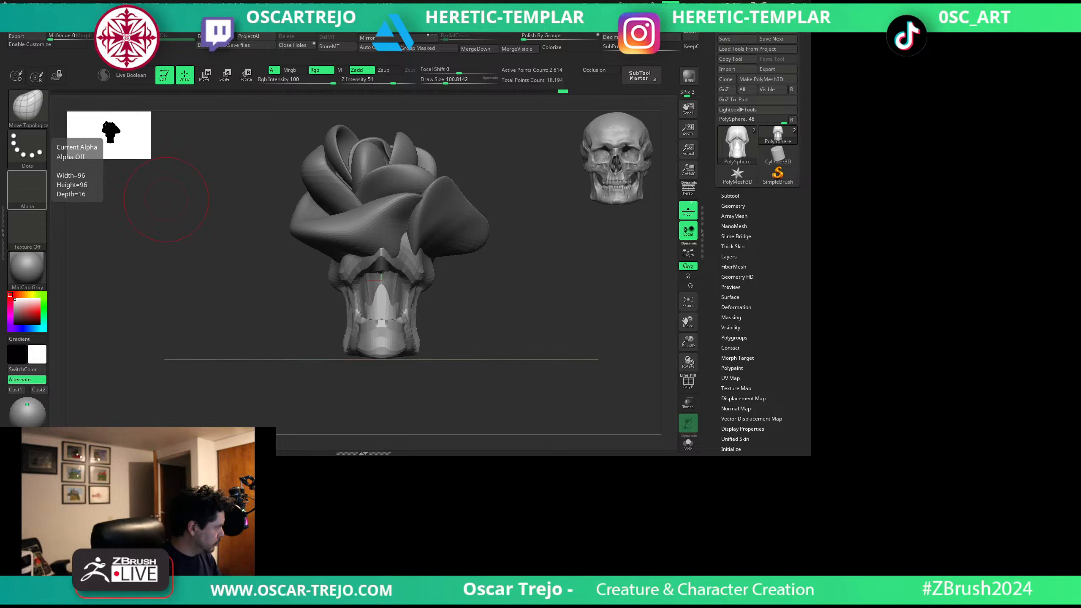
Reshape the skull's cheeks and jaw with the Move brush.
{"action": "key", "text": "b"}
{"action": "key", "text": "m"}
{"action": "key", "text": "v"}
{"action": "mouse_move", "coordinate": [443, 289]}
{"action": "left_mouse_down"}
{"action": "mouse_move", "coordinate": [471, 295]}
{"action": "mouse_move", "coordinate": [476, 271]}
{"action": "mouse_move", "coordinate": [436, 268]}
{"action": "mouse_move", "coordinate": [443, 276]}
{"action": "left_mouse_up"}
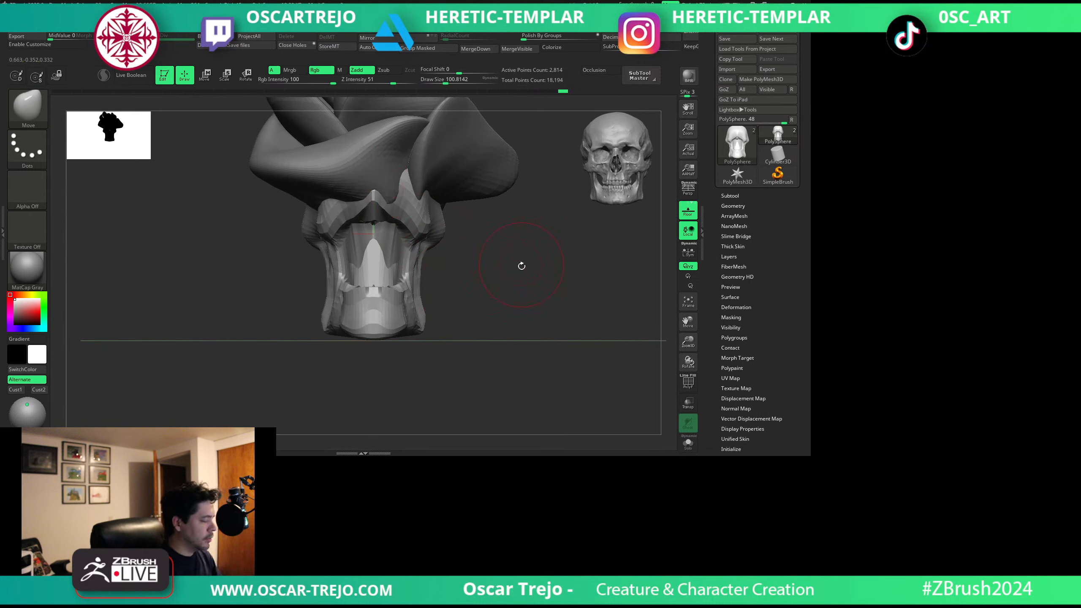
{"action": "left_click_drag", "start_coordinate": [522, 265], "coordinate": [518, 257], "text": "alt"}
{"action": "mouse_move", "coordinate": [422, 299]}
{"action": "left_mouse_down"}
{"action": "mouse_move", "coordinate": [422, 320]}
{"action": "mouse_move", "coordinate": [391, 305]}
{"action": "left_mouse_up"}
Recentre the gizmo on the head and save the work as Rose_geo_v001.
{"action": "key", "text": "w"}
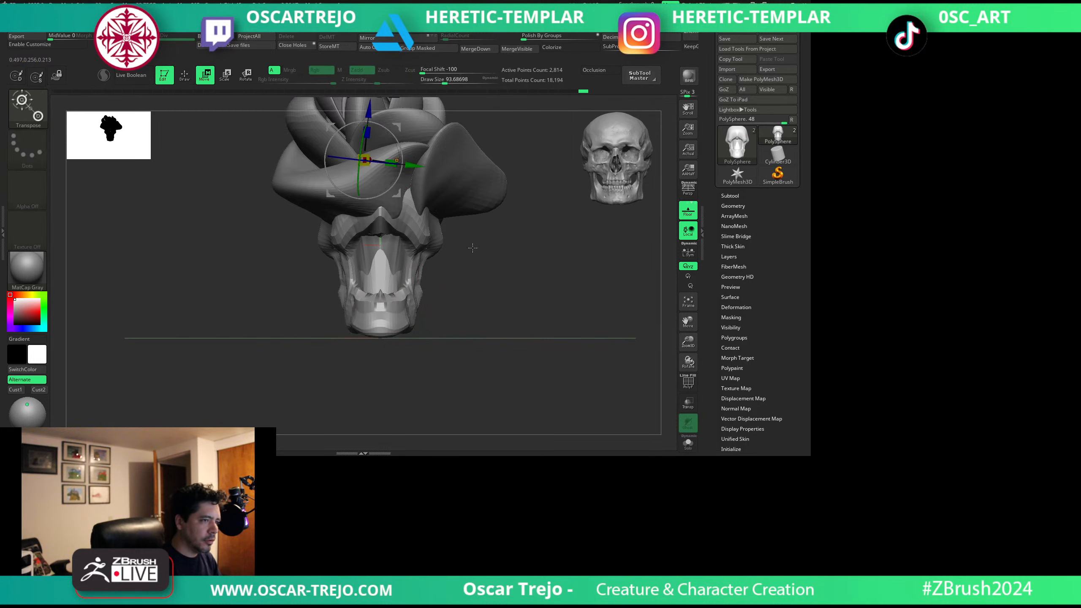
{"action": "left_click_drag", "start_coordinate": [471, 246], "coordinate": [465, 289], "text": "alt"}
{"action": "left_click", "coordinate": [374, 134]}
{"action": "left_click", "coordinate": [357, 134]}
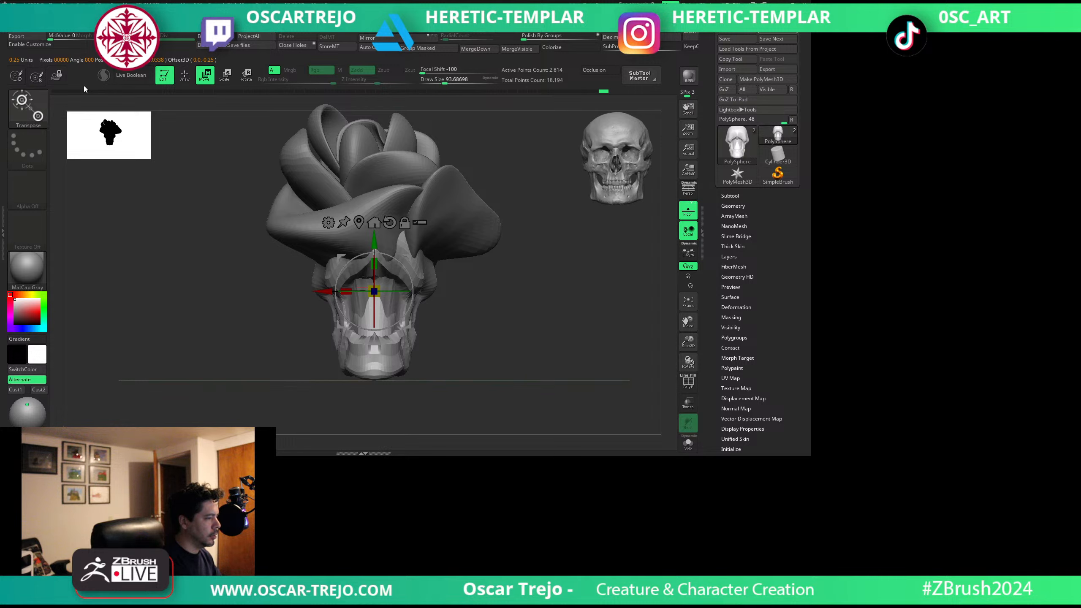
{"action": "key", "text": "ctrl+s"}
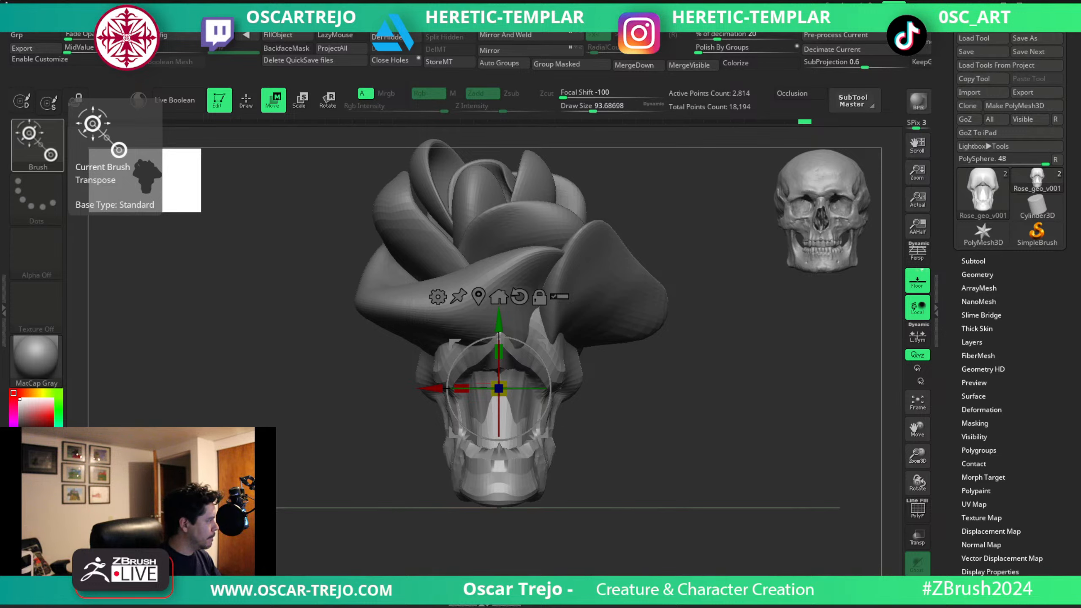
{"action": "key", "text": "q"}
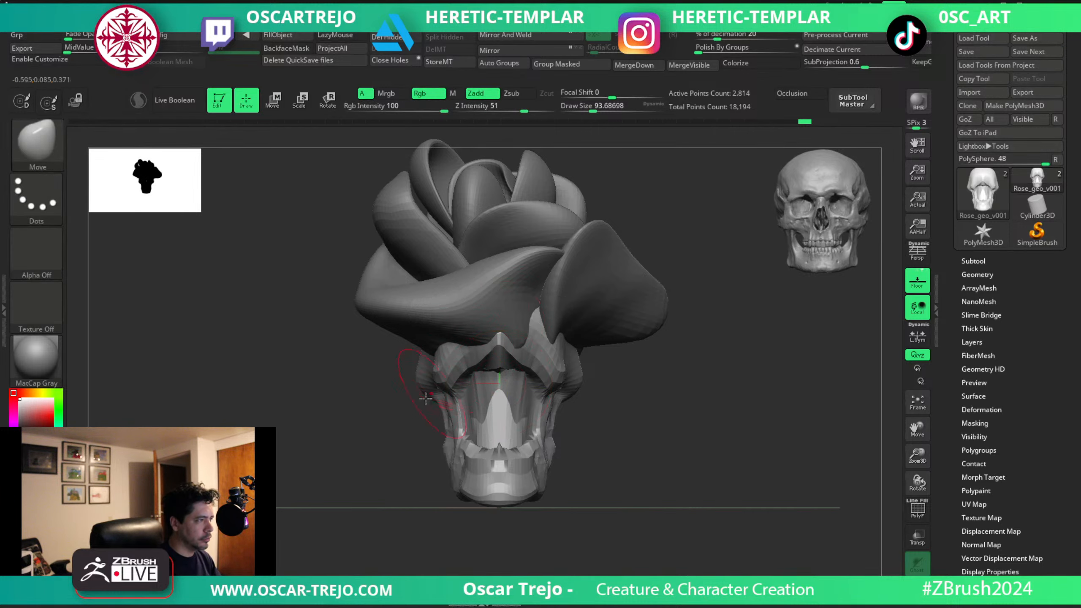
{"action": "left_click_drag", "start_coordinate": [665, 436], "coordinate": [572, 427]}
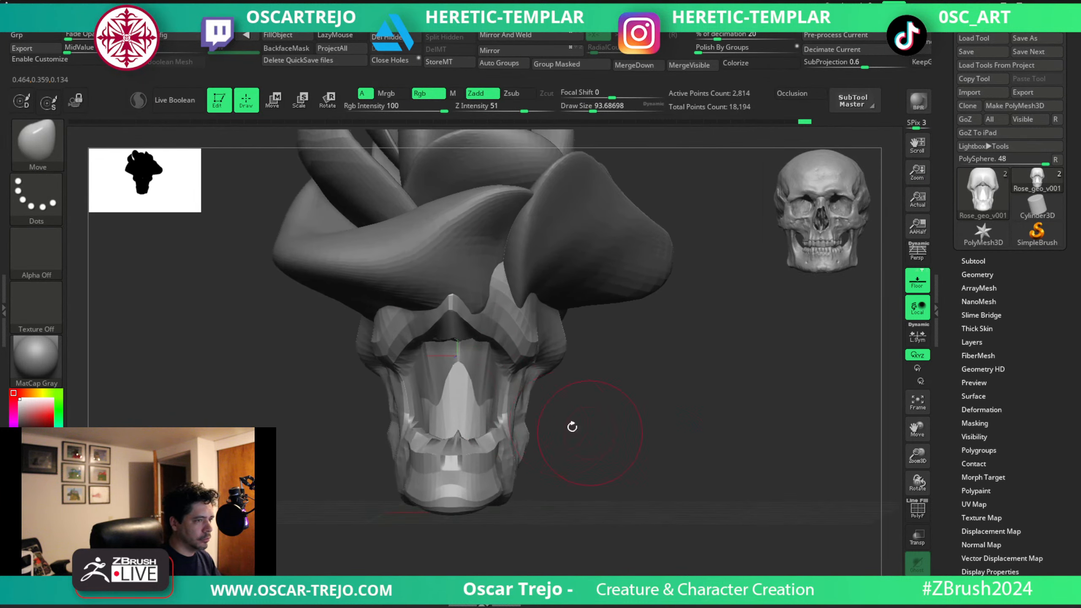
{"action": "key", "text": "w"}
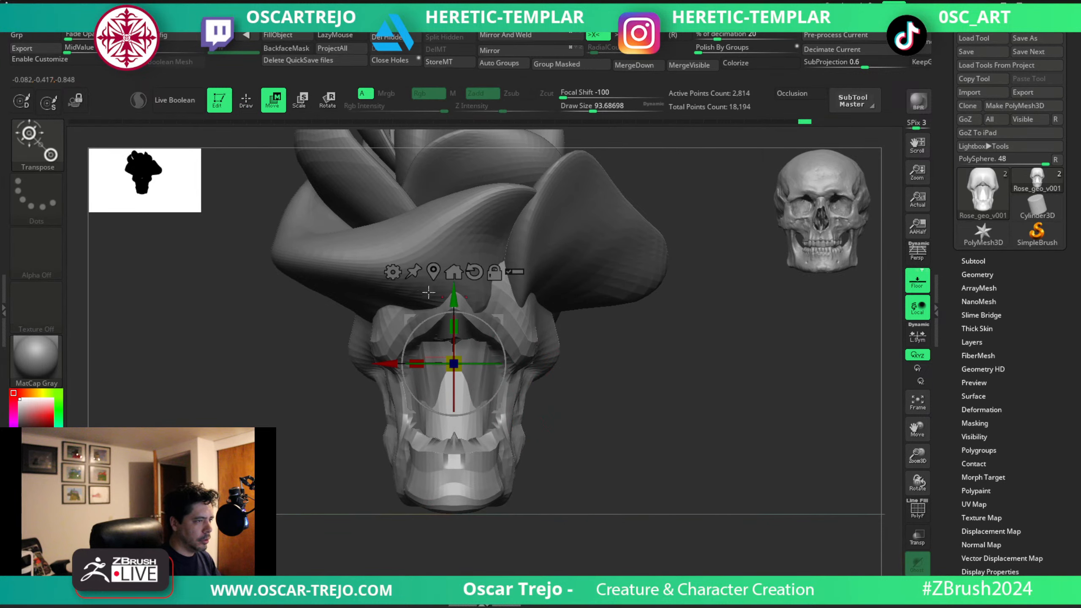
{"action": "left_click", "coordinate": [393, 273]}
{"action": "left_click", "coordinate": [395, 273]}
{"action": "key", "text": "ctrl+z"}
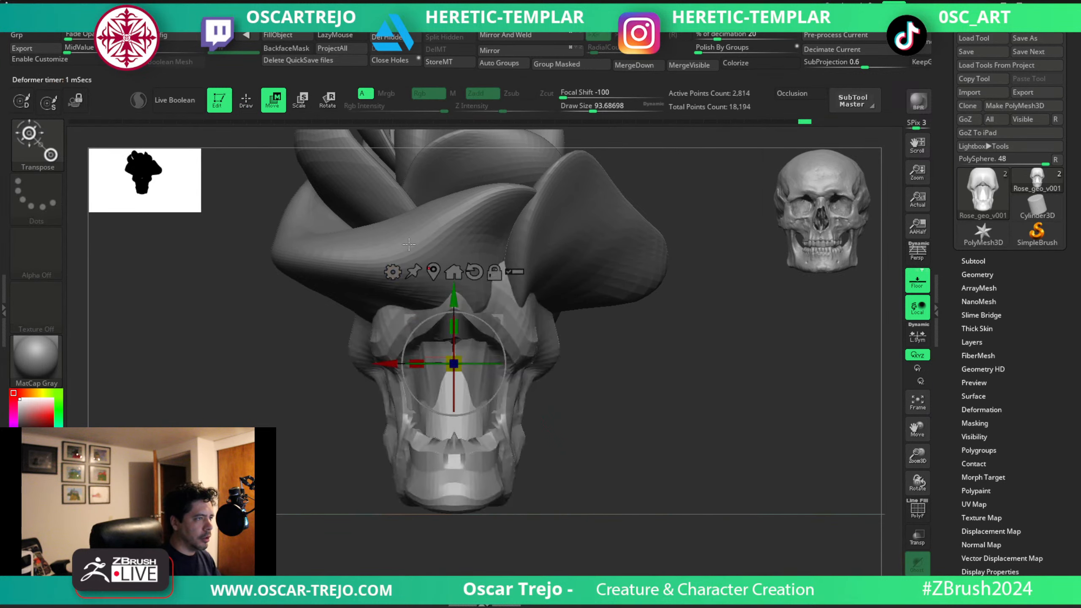
Remesh the head by Dynamesh with SubProjection 0 and a higher resolution, accept it and return to the Move brush.
{"action": "left_click", "coordinate": [393, 272]}
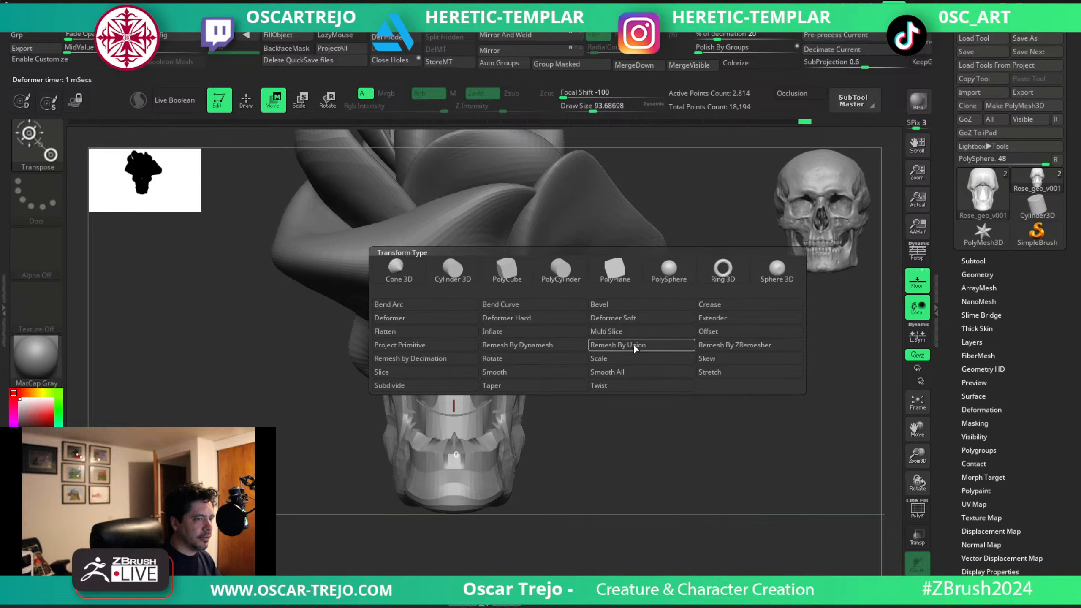
{"action": "left_click", "coordinate": [583, 344]}
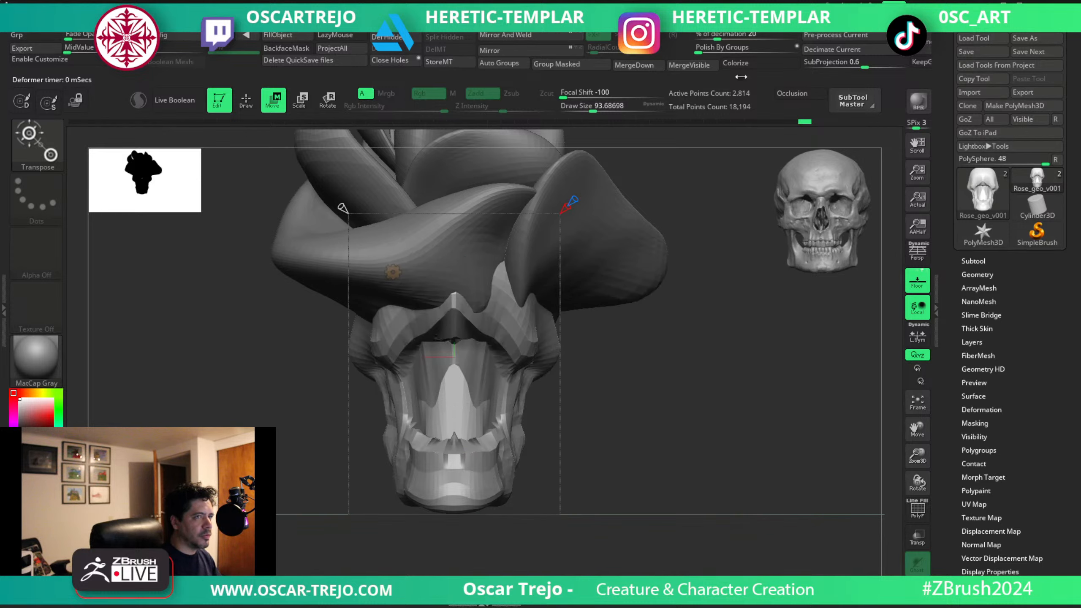
{"action": "left_click_drag", "start_coordinate": [847, 63], "coordinate": [796, 61]}
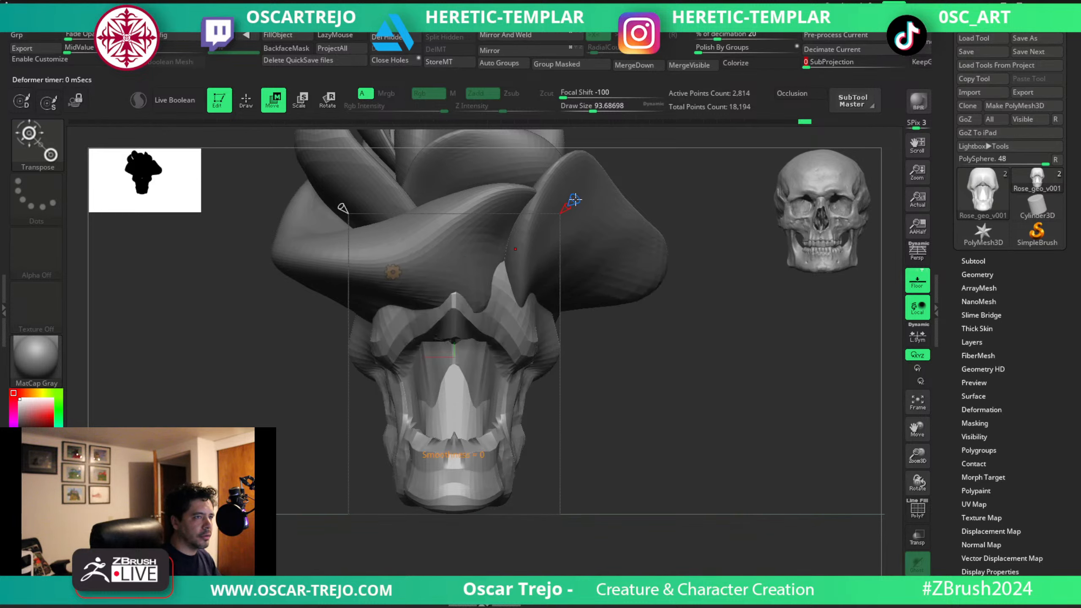
{"action": "left_click_drag", "start_coordinate": [342, 209], "coordinate": [308, 173]}
{"action": "key", "text": "shift+f"}
{"action": "key", "text": "shift+f"}
{"action": "key", "text": "b"}
{"action": "key", "text": "m"}
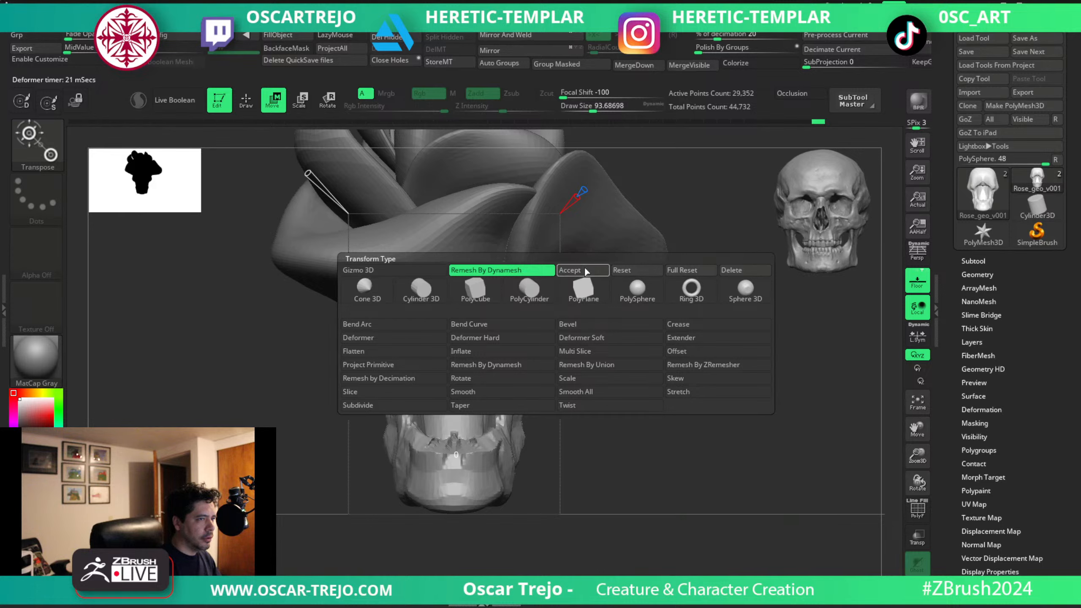
{"action": "key", "text": "v"}
{"action": "left_click_drag", "start_coordinate": [584, 394], "coordinate": [572, 401], "text": "alt"}
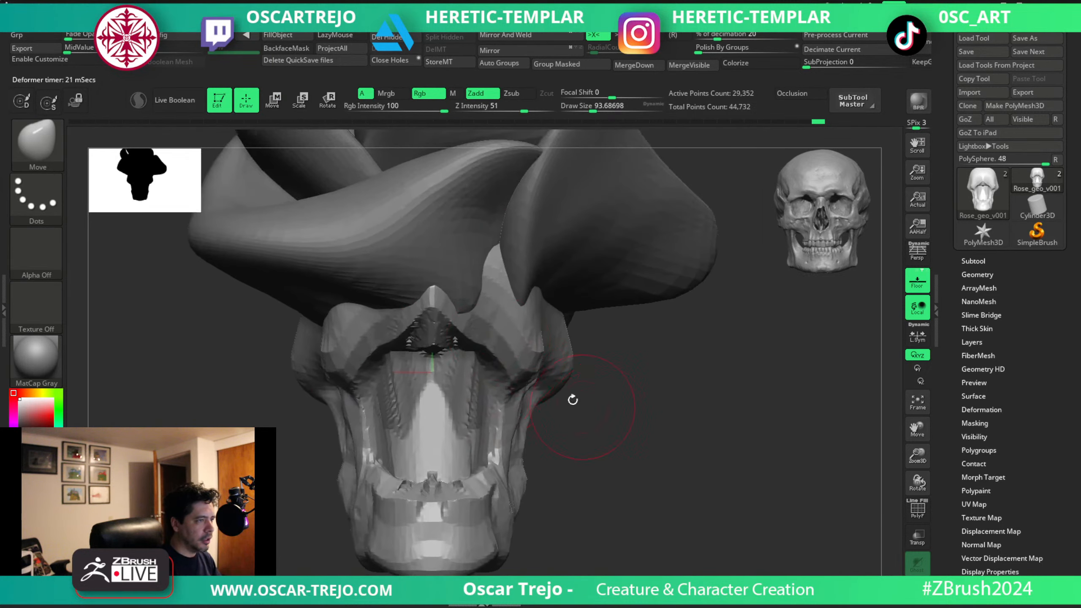
Carve creases across the upper jaw beneath the nose with a smaller DamStandard brush.
{"action": "key", "text": "b"}
{"action": "key", "text": "d"}
{"action": "key", "text": "s"}
{"action": "key", "text": "bracketleft"}
{"action": "key", "text": "bracketleft"}
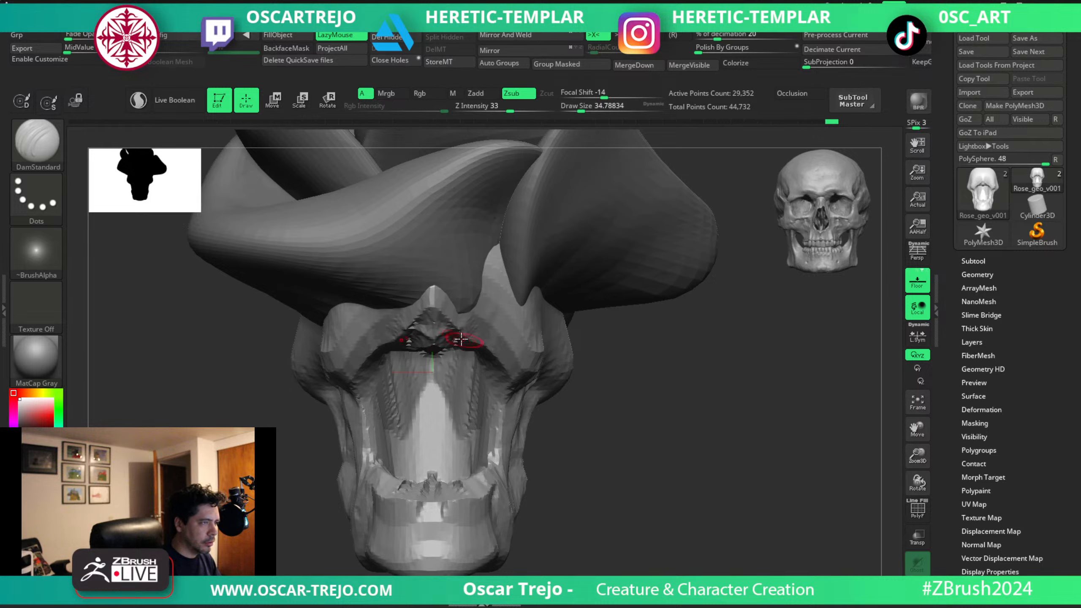
{"action": "key", "text": "s"}
{"action": "left_click_drag", "start_coordinate": [467, 340], "coordinate": [485, 339]}
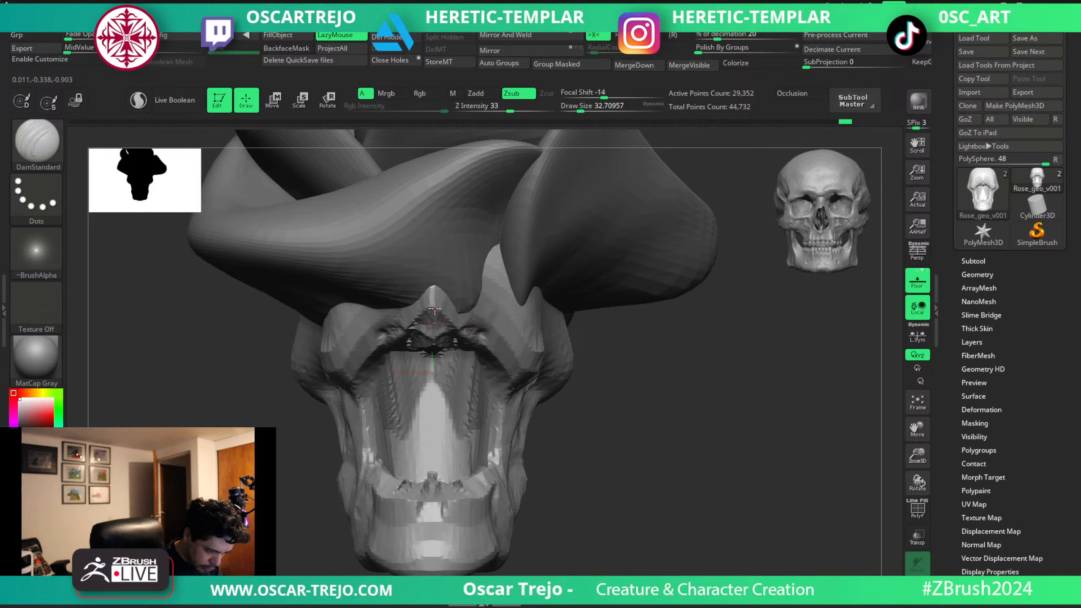
Carve around the nose tip and inner cheekbones with DamStandard, undoing the last unwanted stroke.
{"action": "mouse_move", "coordinate": [435, 295]}
{"action": "left_mouse_down"}
{"action": "mouse_move", "coordinate": [442, 313]}
{"action": "mouse_move", "coordinate": [459, 314]}
{"action": "left_mouse_up"}
{"action": "key", "text": "bracketright"}
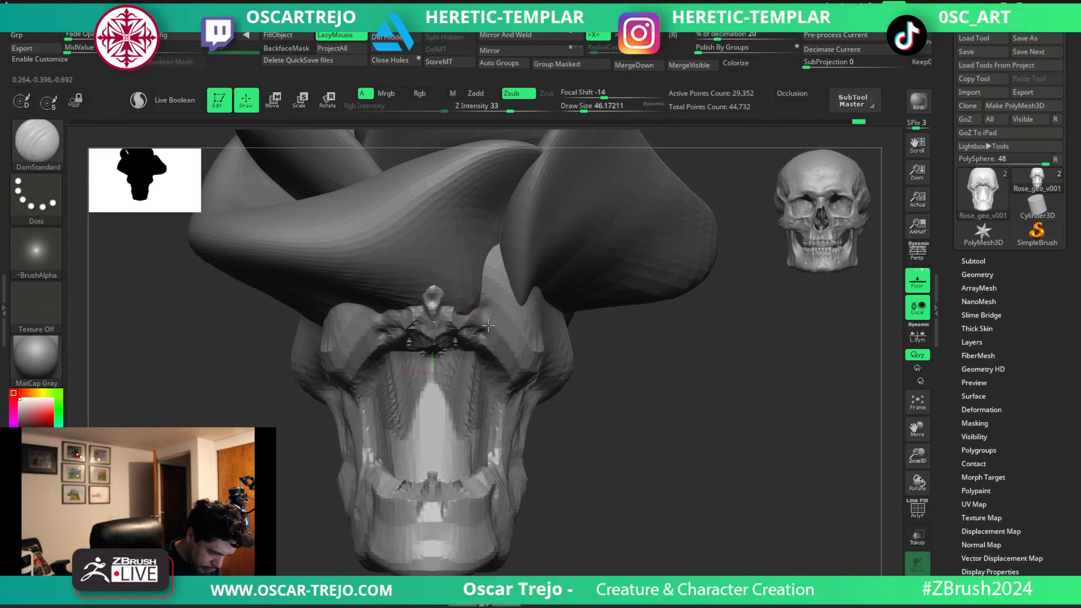
{"action": "left_click_drag", "start_coordinate": [502, 359], "coordinate": [494, 341]}
{"action": "key", "text": "bracketleft"}
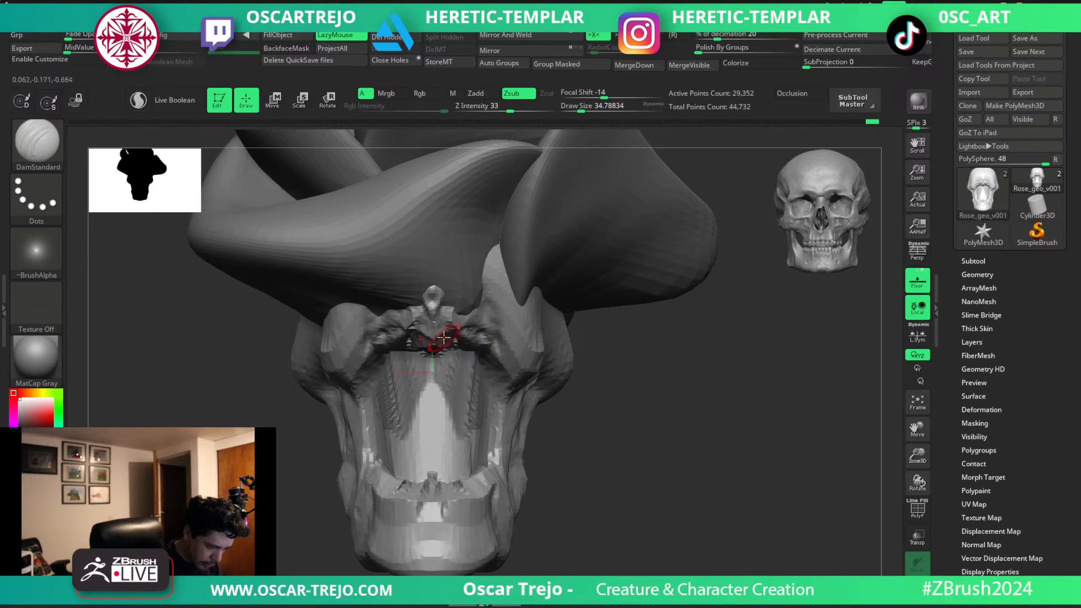
{"action": "key", "text": "ctrl+z"}
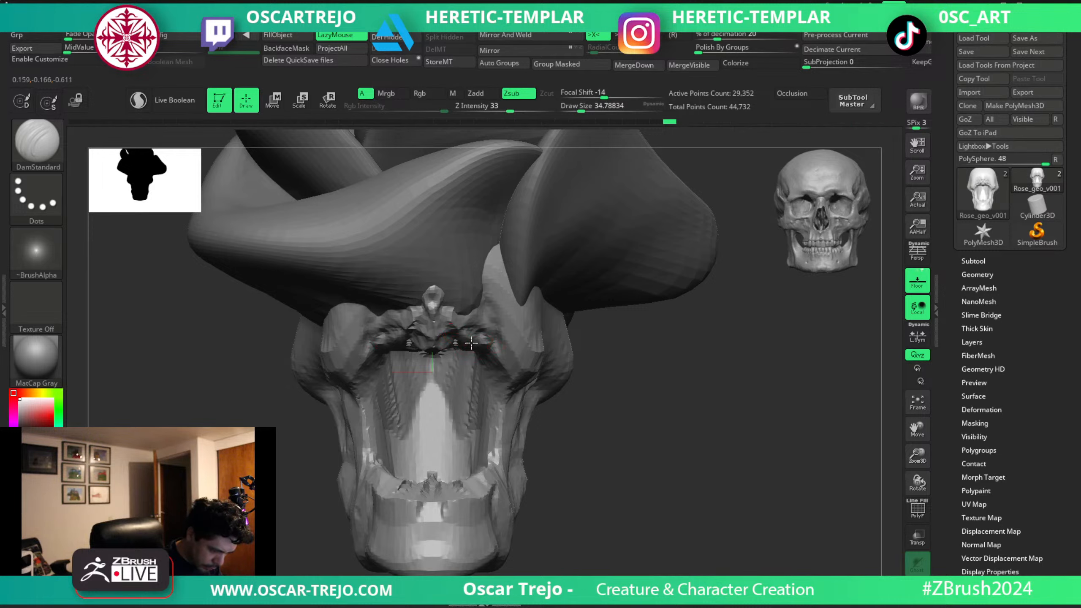
Cut grooves into the inside of the mouth and below the cheekbones with DamStandard at varied brush sizes.
{"action": "mouse_move", "coordinate": [465, 345]}
{"action": "left_mouse_down"}
{"action": "mouse_move", "coordinate": [499, 337]}
{"action": "mouse_move", "coordinate": [464, 410]}
{"action": "left_mouse_up"}
{"action": "key", "text": "s"}
{"action": "mouse_move", "coordinate": [475, 365]}
{"action": "left_mouse_down"}
{"action": "mouse_move", "coordinate": [449, 424]}
{"action": "mouse_move", "coordinate": [451, 371]}
{"action": "mouse_move", "coordinate": [433, 367]}
{"action": "mouse_move", "coordinate": [434, 395]}
{"action": "mouse_move", "coordinate": [466, 392]}
{"action": "mouse_move", "coordinate": [466, 411]}
{"action": "left_mouse_up"}
{"action": "key", "text": "s"}
{"action": "key", "text": "s"}
{"action": "key", "text": "s"}
{"action": "mouse_move", "coordinate": [497, 345]}
{"action": "left_mouse_down"}
{"action": "mouse_move", "coordinate": [505, 404]}
{"action": "mouse_move", "coordinate": [515, 350]}
{"action": "mouse_move", "coordinate": [505, 304]}
{"action": "mouse_move", "coordinate": [546, 336]}
{"action": "mouse_move", "coordinate": [510, 383]}
{"action": "mouse_move", "coordinate": [512, 414]}
{"action": "left_mouse_up"}
{"action": "key", "text": "s"}
{"action": "key", "text": "s"}
Turn on BackfaceMask for ClayBuildup and build up both vertical sides of the jaw.
{"action": "key", "text": "b"}
{"action": "key", "text": "c"}
{"action": "key", "text": "b"}
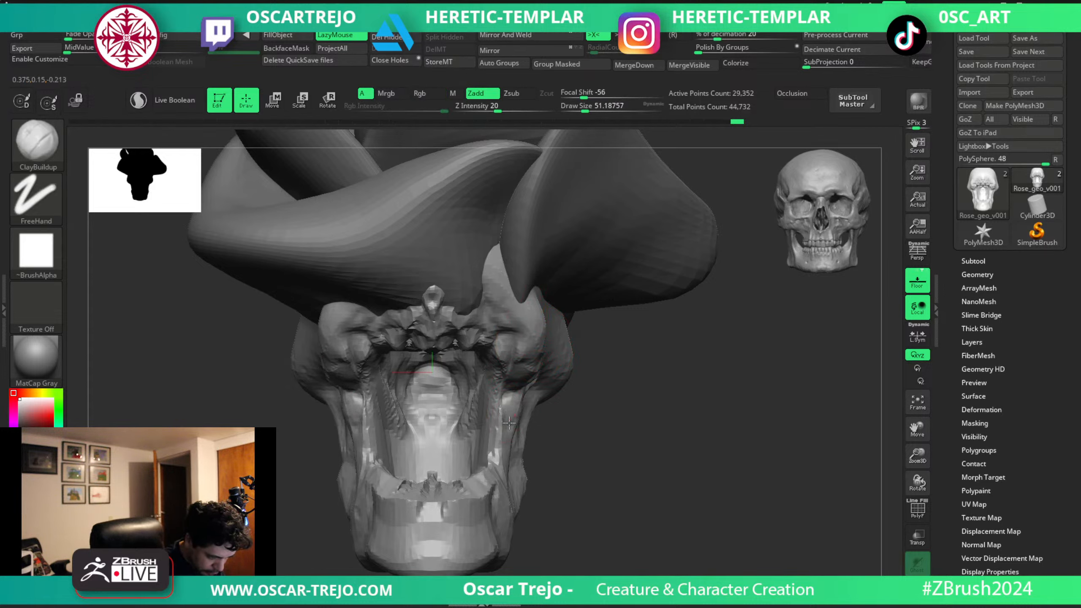
{"action": "left_click", "coordinate": [286, 48]}
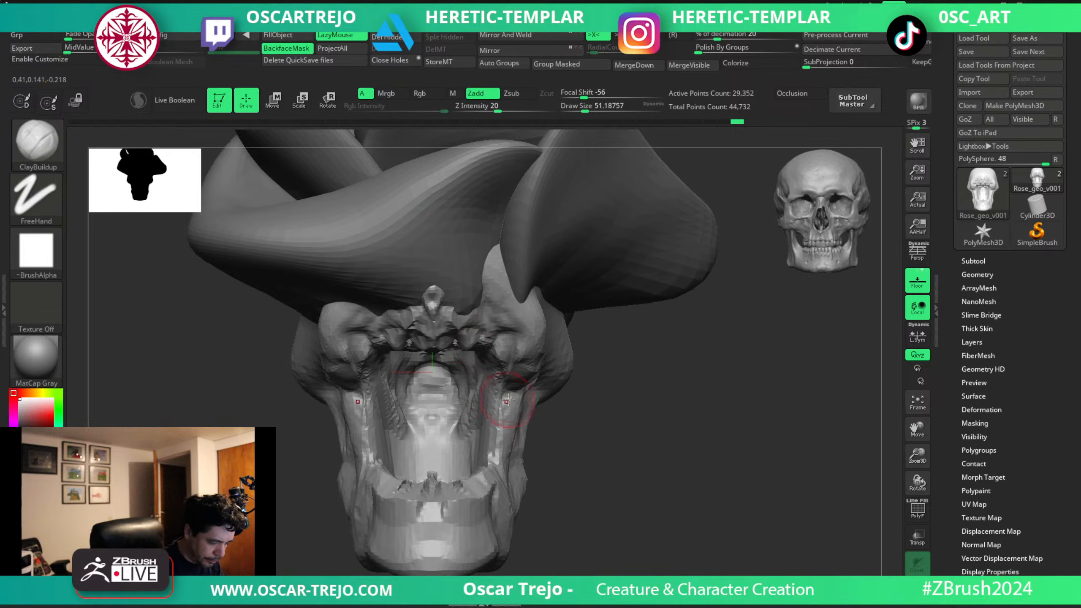
{"action": "key", "text": "bracketleft"}
{"action": "left_click_drag", "start_coordinate": [514, 398], "coordinate": [505, 448]}
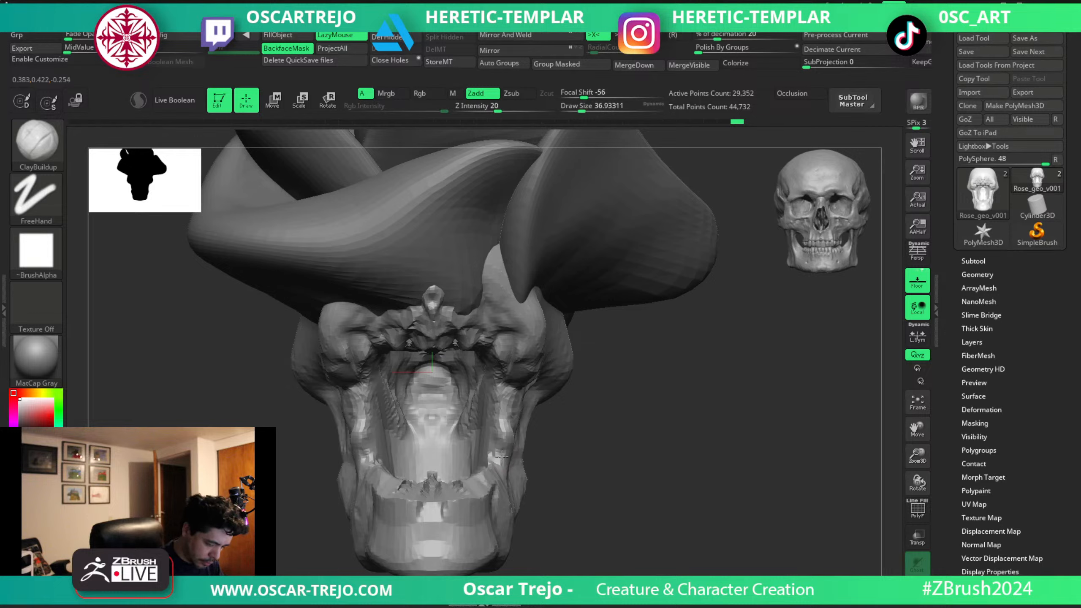
{"action": "left_click_drag", "start_coordinate": [502, 457], "coordinate": [500, 475]}
{"action": "key", "text": "bracketleft"}
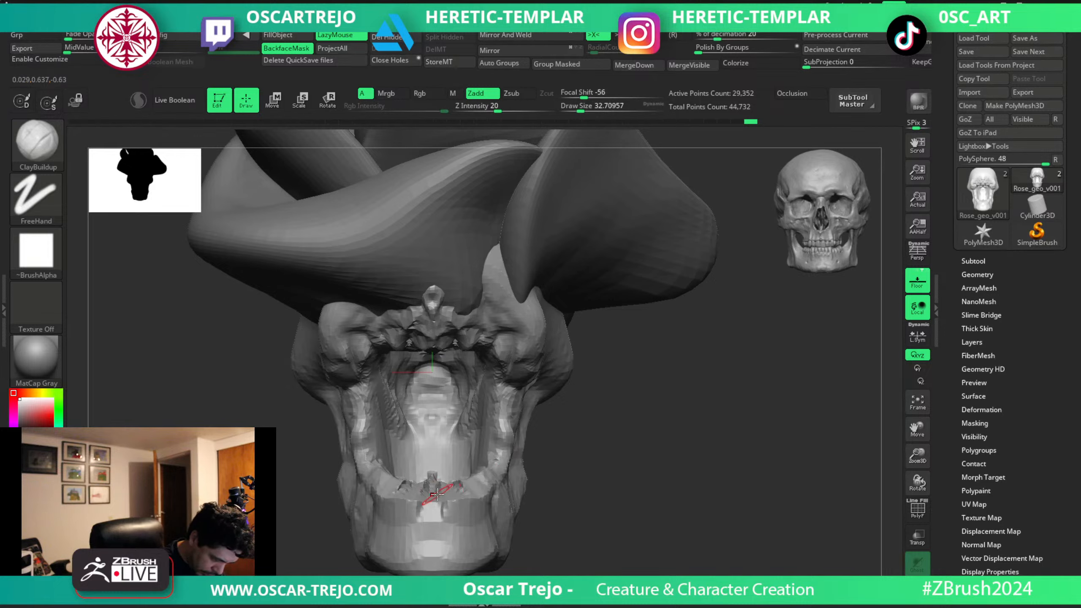
Build up the gum ridge along the front of the lower jaw with ClayBuildup.
{"action": "key", "text": "b"}
{"action": "key", "text": "d"}
{"action": "key", "text": "s"}
{"action": "key", "text": "b"}
{"action": "key", "text": "c"}
{"action": "key", "text": "b"}
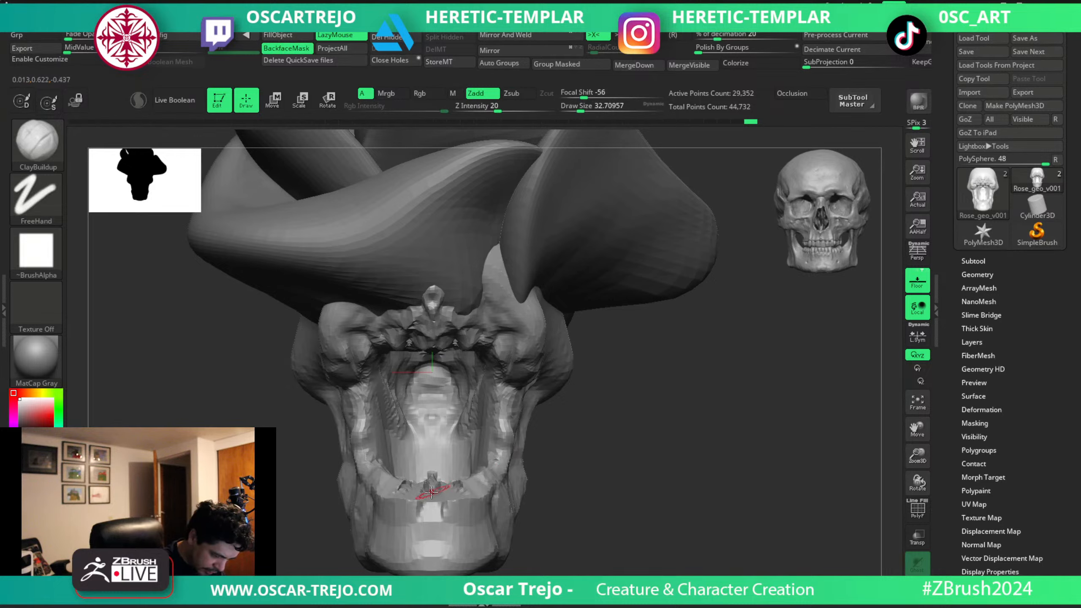
{"action": "left_click_drag", "start_coordinate": [444, 488], "coordinate": [459, 492]}
{"action": "left_click_drag", "start_coordinate": [608, 435], "coordinate": [588, 494]}
{"action": "left_click_drag", "start_coordinate": [442, 503], "coordinate": [476, 496]}
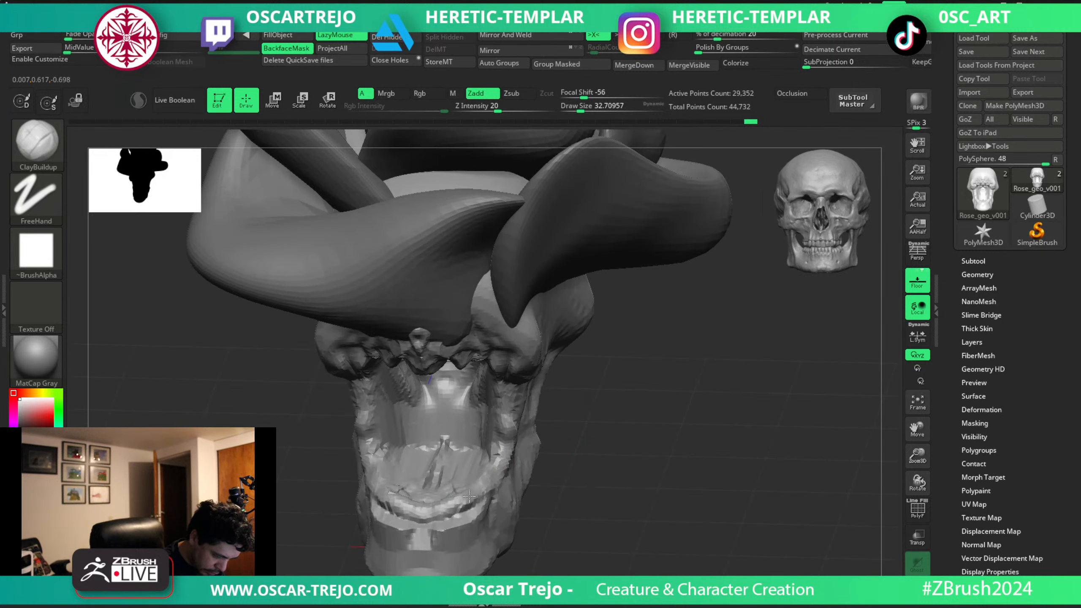
{"action": "left_click_drag", "start_coordinate": [562, 502], "coordinate": [562, 424], "text": "shift"}
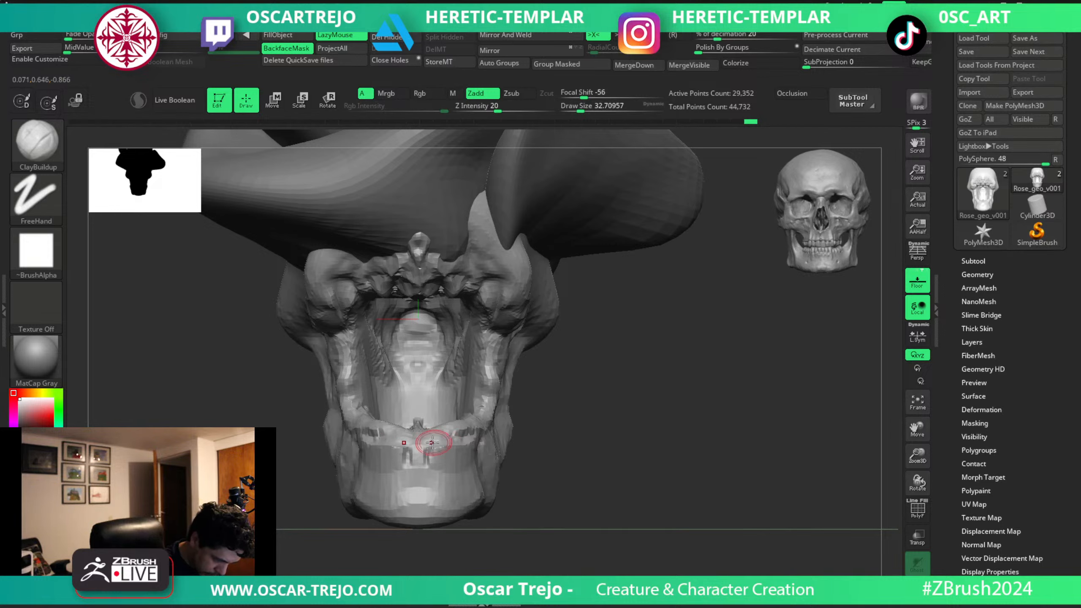
Carve tooth separations and root grooves into the front of the lower jaw with DamStandard.
{"action": "key", "text": "b"}
{"action": "key", "text": "d"}
{"action": "key", "text": "s"}
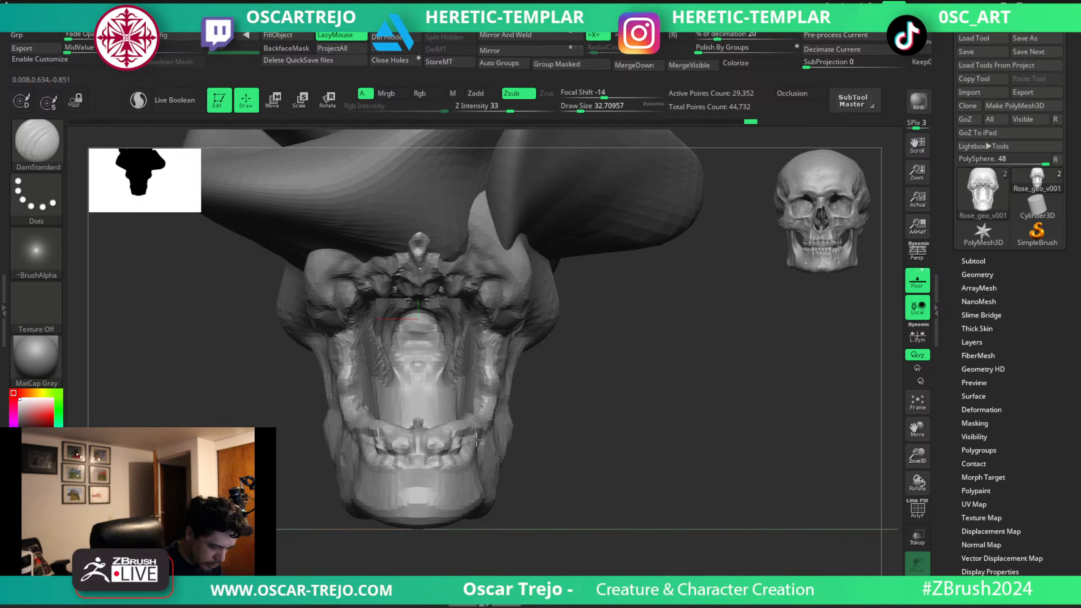
{"action": "left_click_drag", "start_coordinate": [472, 452], "coordinate": [470, 459]}
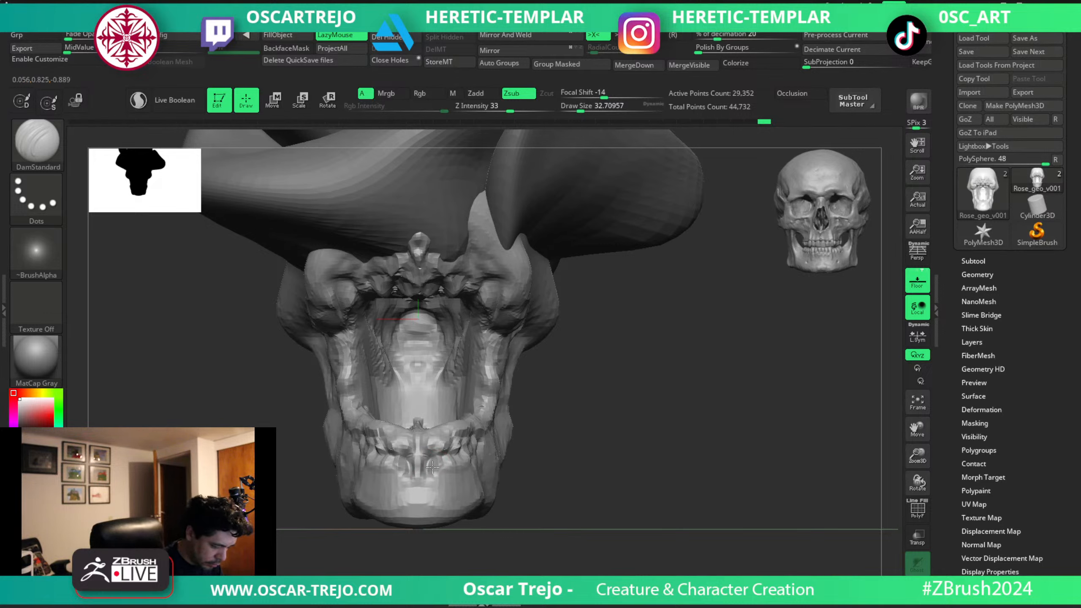
{"action": "mouse_move", "coordinate": [446, 480]}
{"action": "left_mouse_down"}
{"action": "mouse_move", "coordinate": [449, 451]}
{"action": "mouse_move", "coordinate": [456, 480]}
{"action": "left_mouse_up"}
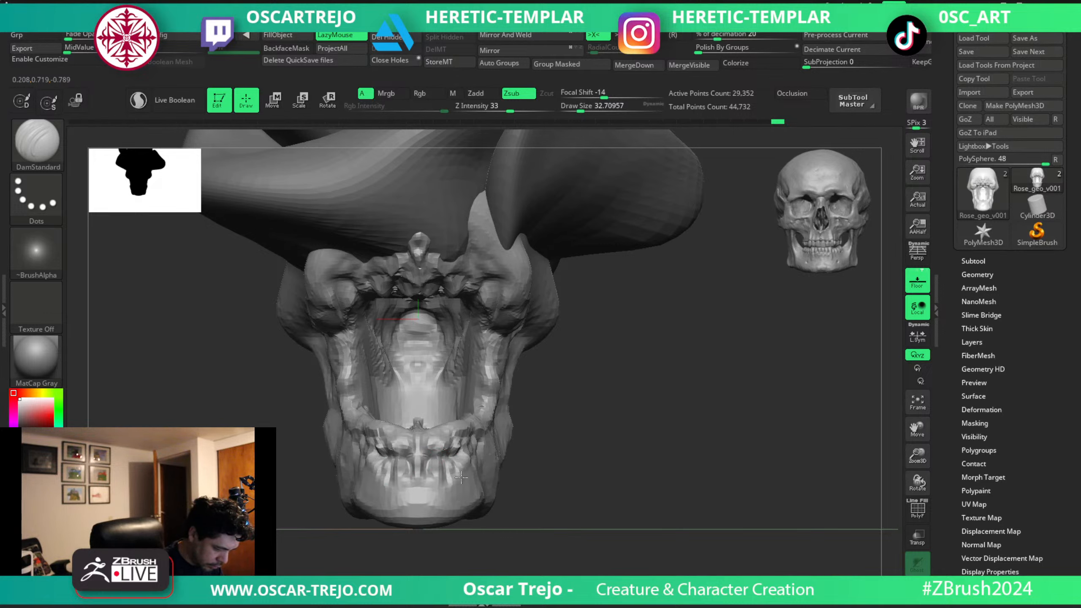
Add volume across the chin and the sides of the lower jaw.
{"action": "key", "text": "b"}
{"action": "key", "text": "c"}
Pull in the lower corners of the chin with the Move brush.
{"action": "key", "text": "b"}
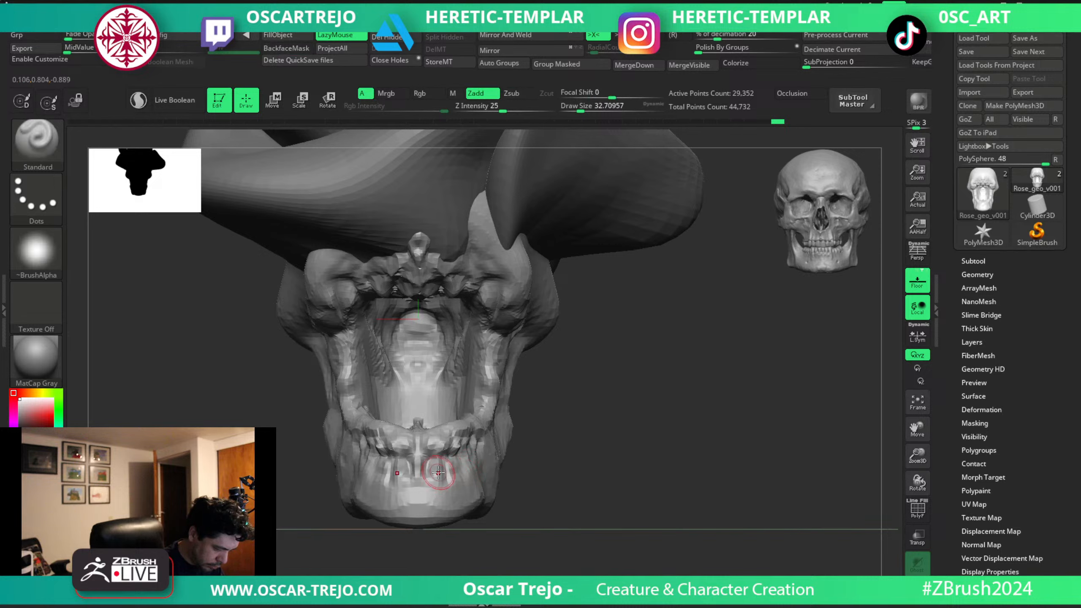
{"action": "mouse_move", "coordinate": [427, 469]}
{"action": "left_mouse_down", "text": "alt"}
{"action": "mouse_move", "coordinate": [450, 480]}
{"action": "mouse_move", "coordinate": [494, 464]}
{"action": "left_mouse_up", "text": "alt"}
{"action": "key", "text": "s"}
{"action": "mouse_move", "coordinate": [498, 452]}
{"action": "left_mouse_down", "text": "alt"}
{"action": "mouse_move", "coordinate": [482, 478]}
{"action": "mouse_move", "coordinate": [460, 468]}
{"action": "mouse_move", "coordinate": [427, 508]}
{"action": "left_mouse_up", "text": "alt"}
{"action": "key", "text": "s"}
{"action": "key", "text": "b"}
{"action": "key", "text": "d"}
{"action": "key", "text": "s"}
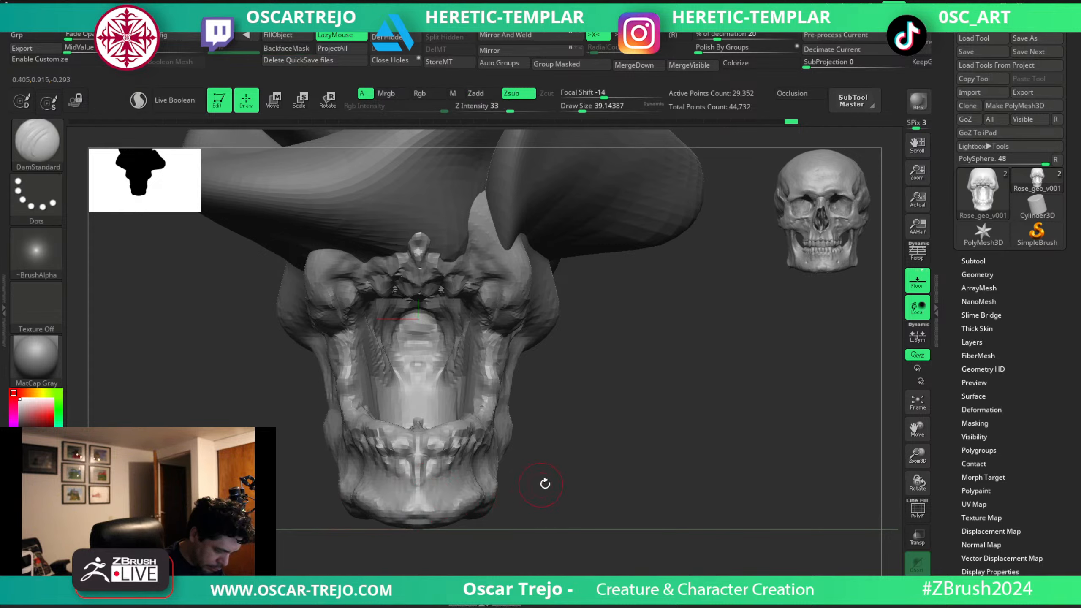
{"action": "key", "text": "b"}
{"action": "key", "text": "c"}
{"action": "key", "text": "b"}
{"action": "key", "text": "s"}
{"action": "key", "text": "b"}
{"action": "key", "text": "m"}
{"action": "key", "text": "v"}
{"action": "left_click_drag", "start_coordinate": [478, 500], "coordinate": [474, 496]}
{"action": "key", "text": "s"}
{"action": "left_click_drag", "start_coordinate": [474, 497], "coordinate": [479, 495]}
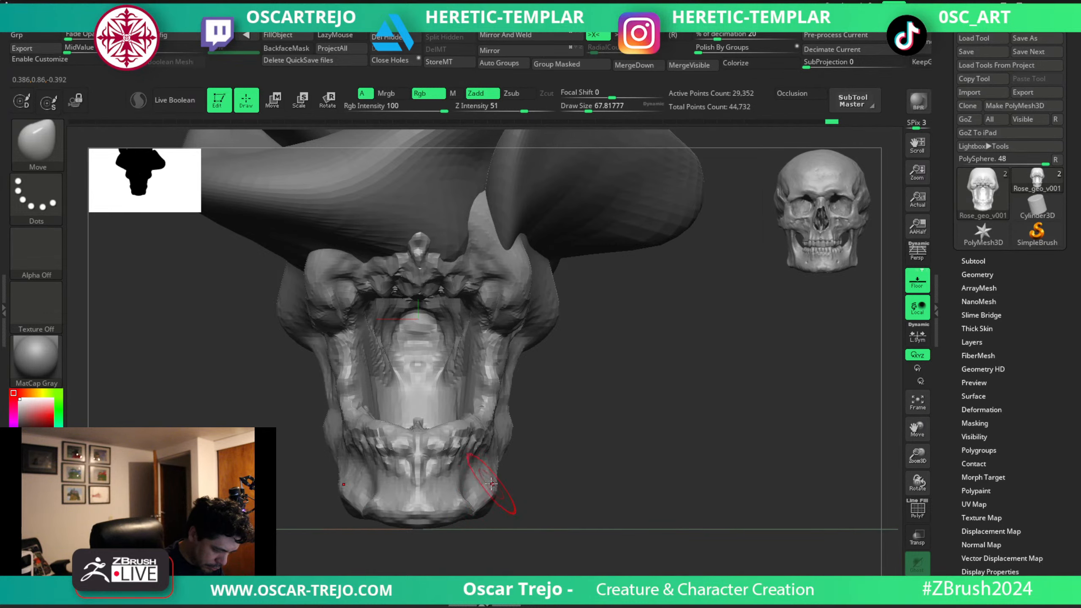
{"action": "left_click_drag", "start_coordinate": [482, 493], "coordinate": [480, 489]}
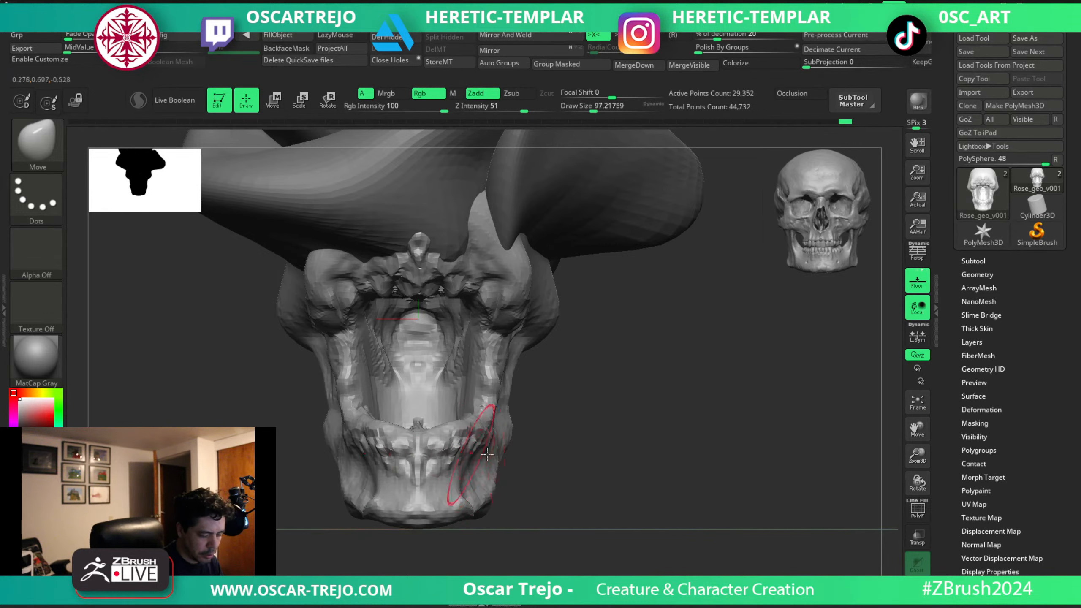
Adjust the front edge of the lower gum ridge in side view with a smaller Move brush.
{"action": "left_click_drag", "start_coordinate": [549, 460], "coordinate": [451, 464], "text": "shift"}
{"action": "key", "text": "["}
{"action": "key", "text": "["}
{"action": "key", "text": "["}
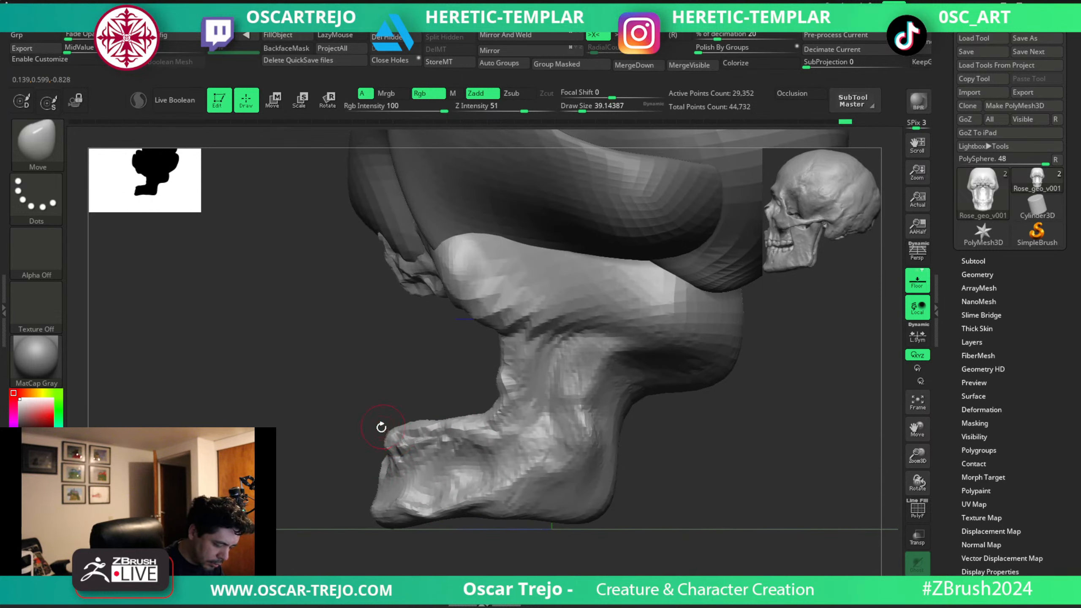
{"action": "mouse_move", "coordinate": [381, 427]}
{"action": "left_mouse_down"}
{"action": "mouse_move", "coordinate": [371, 437]}
{"action": "mouse_move", "coordinate": [401, 432]}
{"action": "mouse_move", "coordinate": [370, 444]}
{"action": "mouse_move", "coordinate": [374, 463]}
{"action": "mouse_move", "coordinate": [401, 438]}
{"action": "mouse_move", "coordinate": [369, 438]}
{"action": "left_mouse_up"}
Deepen the grooves around the lower teeth and gum line with DamStandard.
{"action": "key", "text": "s"}
{"action": "key", "text": "b"}
{"action": "key", "text": "d"}
{"action": "key", "text": "s"}
{"action": "key", "text": "s"}
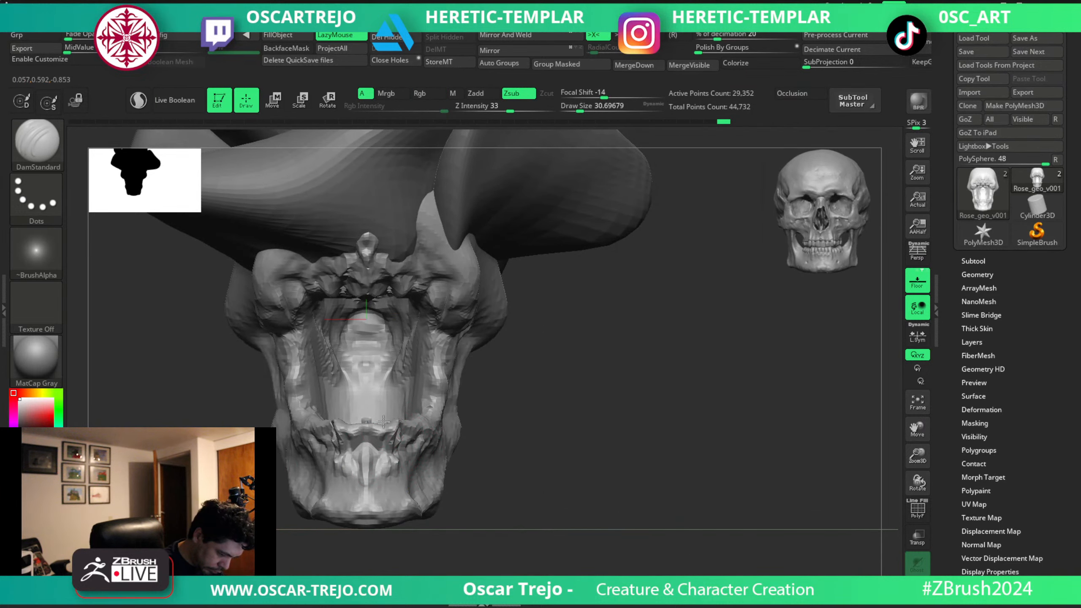
{"action": "left_click_drag", "start_coordinate": [384, 455], "coordinate": [434, 442]}
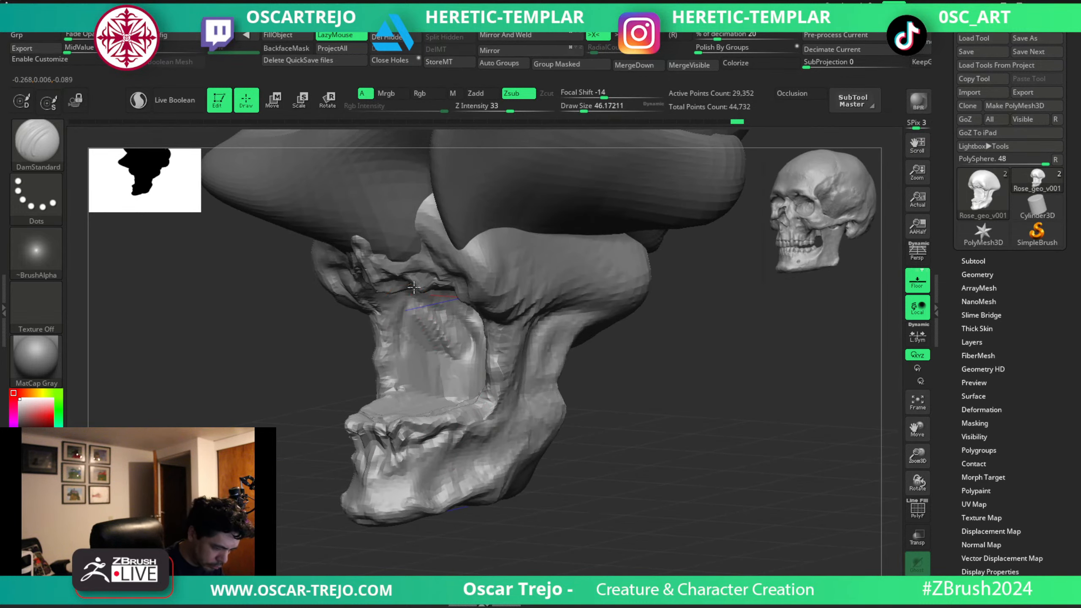
Raise and reshape the lower jaw in front view with the Move brush.
{"action": "right_click_drag", "start_coordinate": [495, 404], "coordinate": [575, 415], "text": "shift"}
{"action": "right_click_drag", "start_coordinate": [574, 415], "coordinate": [589, 447], "text": "ctrl"}
{"action": "key", "text": "b"}
{"action": "key", "text": "m"}
{"action": "key", "text": "v"}
{"action": "key", "text": "s"}
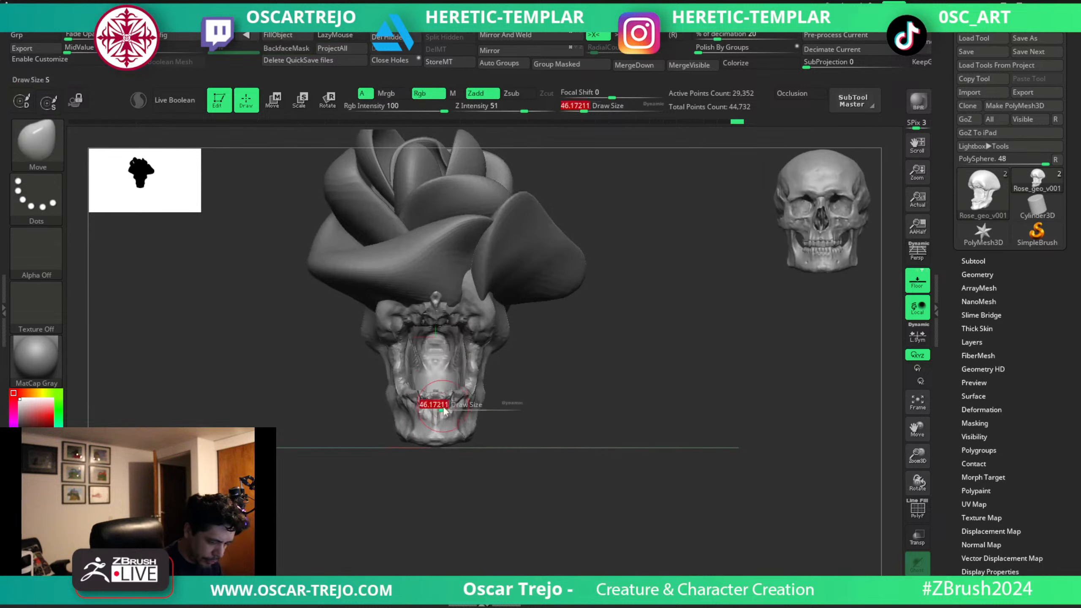
{"action": "mouse_move", "coordinate": [444, 411]}
{"action": "left_mouse_down"}
{"action": "mouse_move", "coordinate": [471, 402]}
{"action": "mouse_move", "coordinate": [471, 375]}
{"action": "mouse_move", "coordinate": [462, 382]}
{"action": "left_mouse_up"}
{"action": "key", "text": "s"}
Adjust the sides of the cheeks and jaw with a resized Move brush.
{"action": "key", "text": "s"}
{"action": "key", "text": "s"}
{"action": "mouse_move", "coordinate": [448, 432]}
{"action": "left_mouse_down"}
{"action": "mouse_move", "coordinate": [447, 421]}
{"action": "mouse_move", "coordinate": [478, 409]}
{"action": "mouse_move", "coordinate": [469, 389]}
{"action": "left_mouse_up"}
Build up the cheeks and the tissue joining the cheekbones to the jaw with ClayBuildup.
{"action": "key", "text": "s"}
{"action": "mouse_move", "coordinate": [473, 385]}
{"action": "left_mouse_down"}
{"action": "mouse_move", "coordinate": [472, 364]}
{"action": "mouse_move", "coordinate": [494, 375]}
{"action": "left_mouse_up"}
{"action": "key", "text": "s"}
{"action": "left_click_drag", "start_coordinate": [485, 369], "coordinate": [493, 373]}
{"action": "key", "text": "b"}
{"action": "key", "text": "c"}
{"action": "key", "text": "b"}
{"action": "key", "text": "s"}
{"action": "mouse_move", "coordinate": [460, 386]}
{"action": "left_mouse_down"}
{"action": "mouse_move", "coordinate": [482, 337]}
{"action": "mouse_move", "coordinate": [474, 350]}
{"action": "left_mouse_up"}
{"action": "key", "text": "s"}
{"action": "mouse_move", "coordinate": [490, 362]}
{"action": "left_mouse_down"}
{"action": "mouse_move", "coordinate": [458, 419]}
{"action": "mouse_move", "coordinate": [486, 356]}
{"action": "left_mouse_up"}
{"action": "key", "text": "s"}
{"action": "mouse_move", "coordinate": [491, 291]}
{"action": "left_mouse_down"}
{"action": "mouse_move", "coordinate": [468, 282]}
{"action": "mouse_move", "coordinate": [503, 294]}
{"action": "left_mouse_up"}
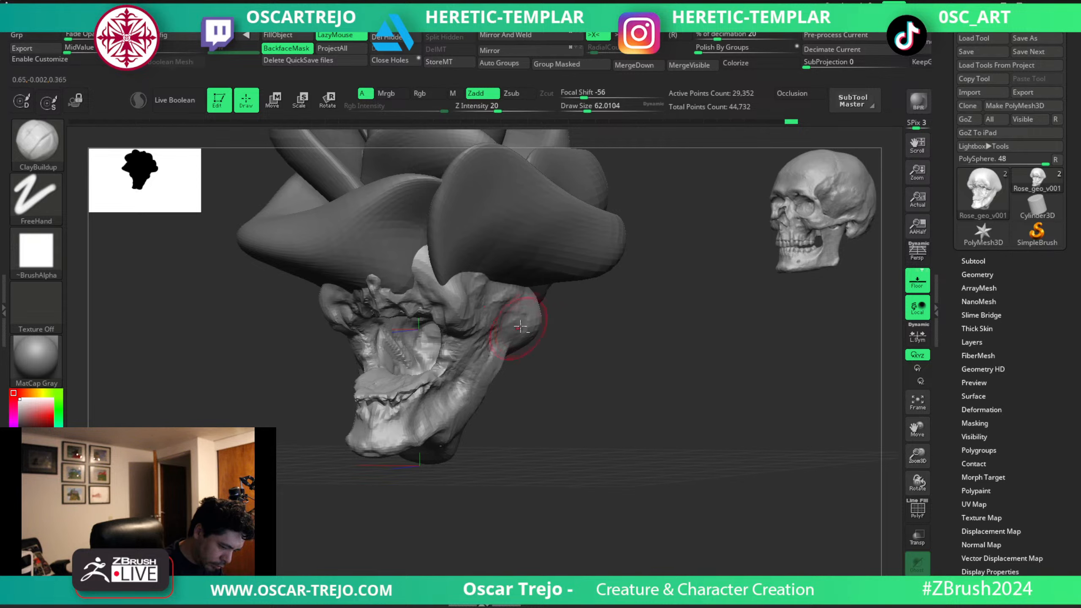
Shape the ears with the Move brush and carve their creases with DamStandard.
{"action": "mouse_move", "coordinate": [559, 346]}
{"action": "left_mouse_down"}
{"action": "mouse_move", "coordinate": [555, 319]}
{"action": "mouse_move", "coordinate": [527, 305]}
{"action": "mouse_move", "coordinate": [536, 302]}
{"action": "left_mouse_up"}
{"action": "key", "text": "b"}
{"action": "key", "text": "m"}
{"action": "key", "text": "v"}
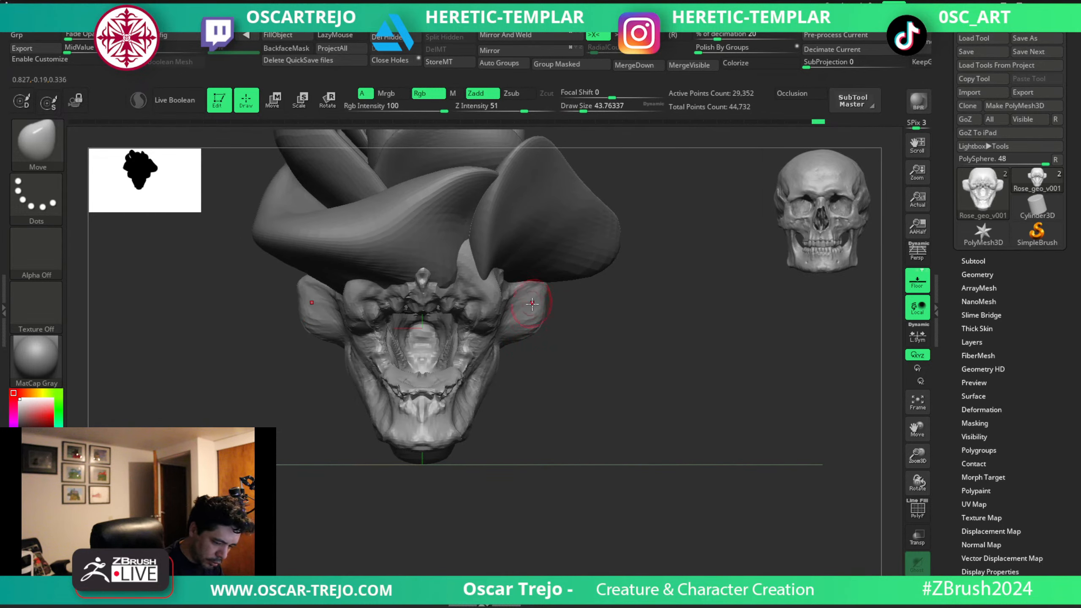
{"action": "key", "text": "["}
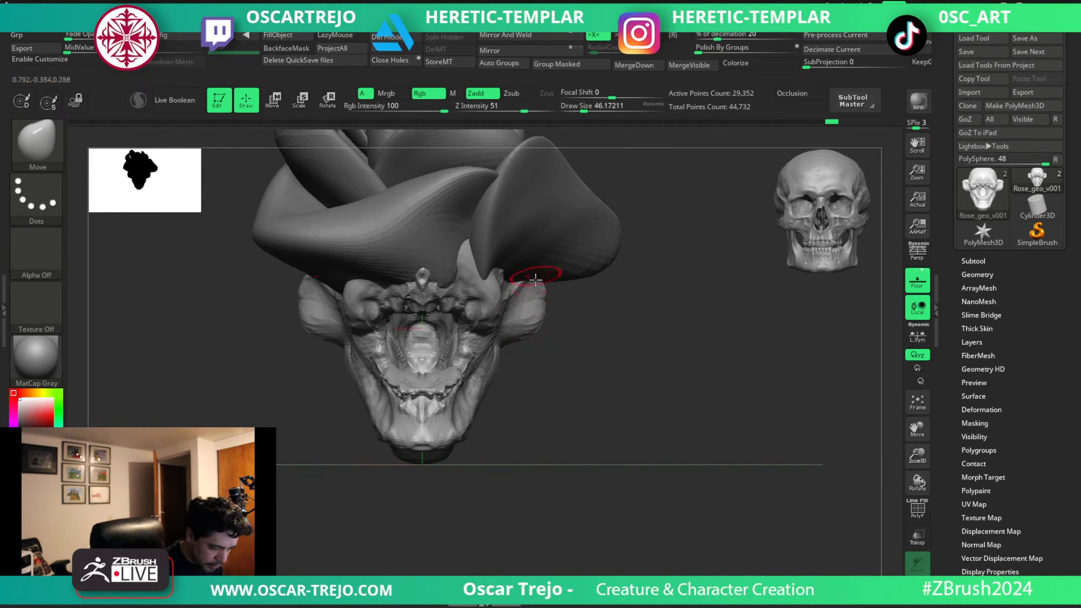
{"action": "mouse_move", "coordinate": [546, 304]}
{"action": "left_mouse_down"}
{"action": "mouse_move", "coordinate": [514, 338]}
{"action": "mouse_move", "coordinate": [519, 303]}
{"action": "left_mouse_up"}
{"action": "key", "text": "b"}
{"action": "key", "text": "d"}
{"action": "key", "text": "s"}
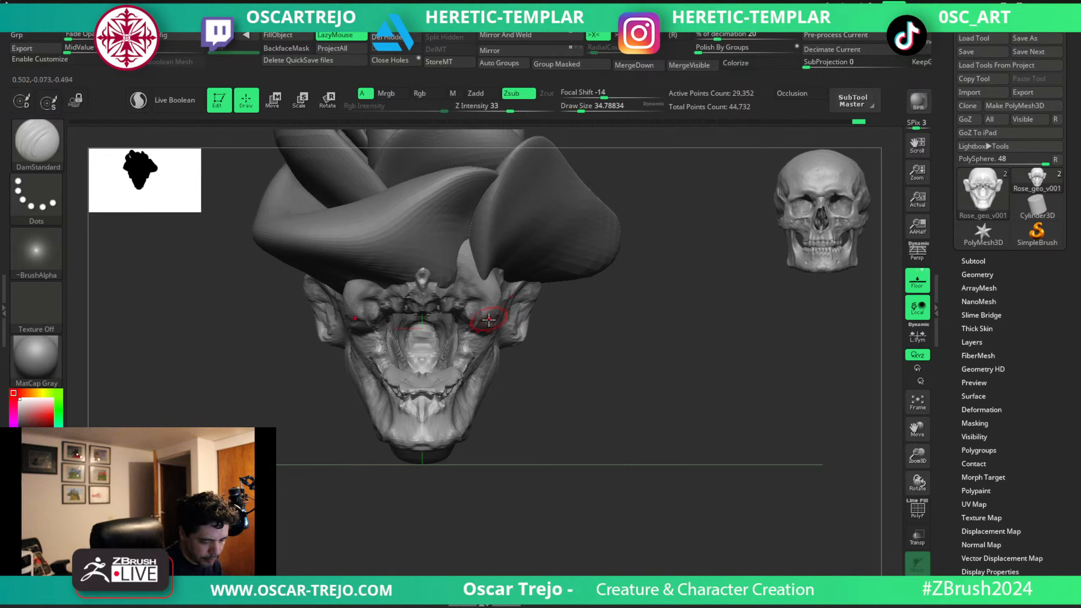
Layer ClayBuildup strokes over the cheeks beside the mouth, down towards the jaw.
{"action": "key", "text": "b"}
{"action": "key", "text": "c"}
{"action": "key", "text": "b"}
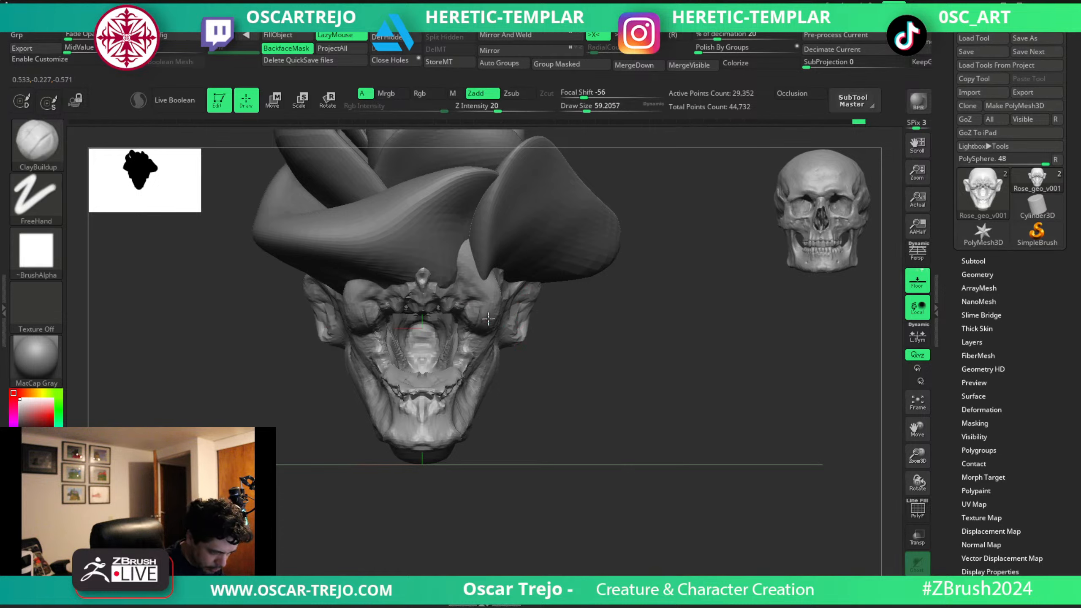
{"action": "left_click_drag", "start_coordinate": [478, 338], "coordinate": [483, 341]}
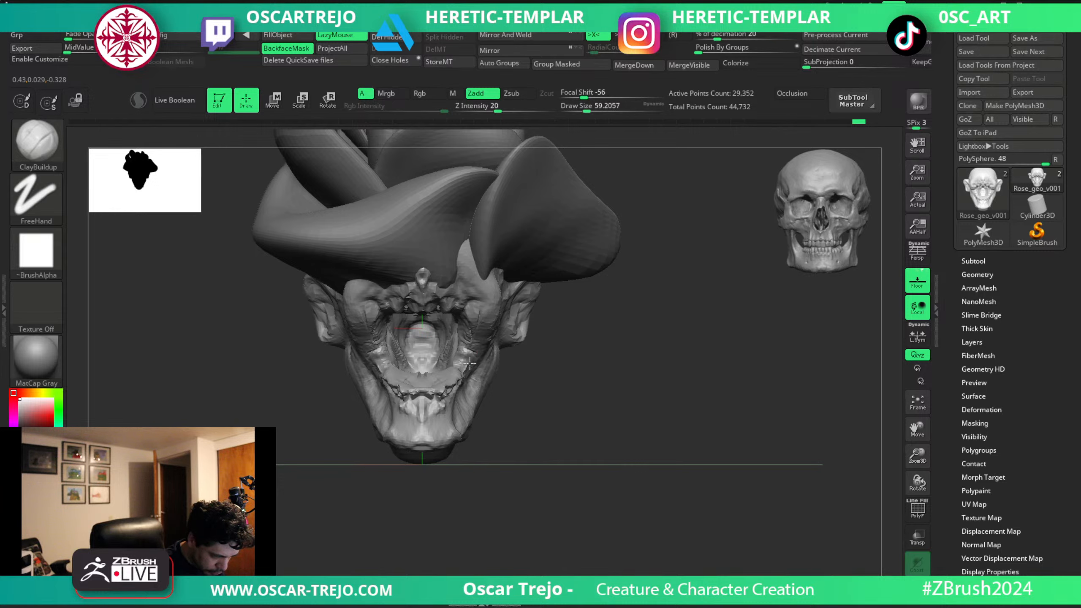
{"action": "mouse_move", "coordinate": [472, 381]}
{"action": "right_mouse_down"}
{"action": "mouse_move", "coordinate": [528, 391]}
{"action": "mouse_move", "coordinate": [470, 436]}
{"action": "mouse_move", "coordinate": [540, 435]}
{"action": "mouse_move", "coordinate": [505, 442]}
{"action": "right_mouse_up"}
Reshape the underside and rear of the jaw with a large Move brush.
{"action": "key", "text": "b"}
{"action": "key", "text": "m"}
{"action": "key", "text": "v"}
{"action": "key", "text": "s"}
{"action": "left_click_drag", "start_coordinate": [502, 430], "coordinate": [497, 419]}
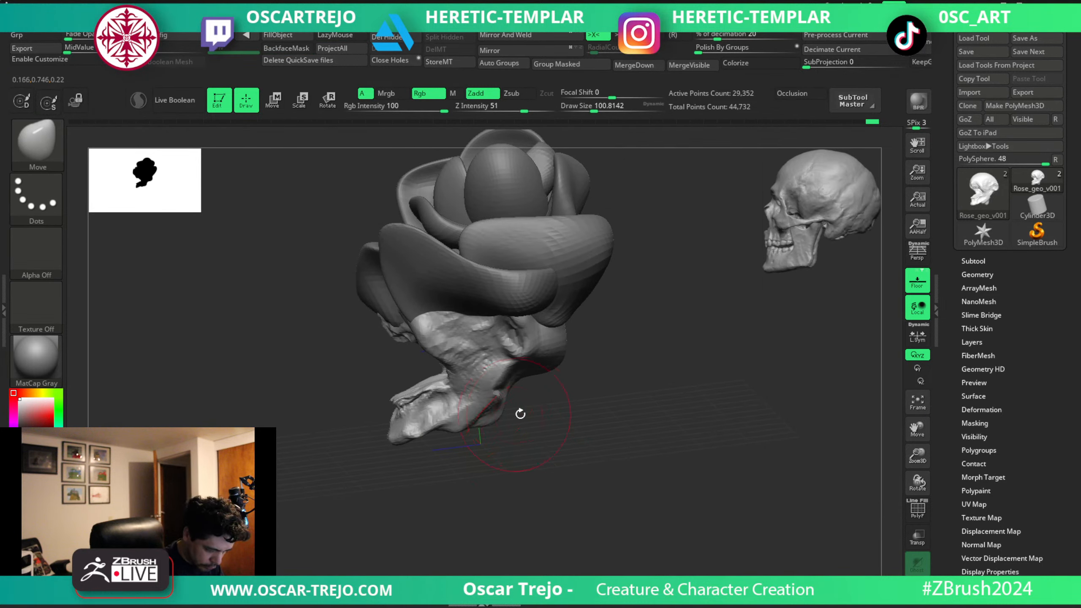
{"action": "right_click_drag", "start_coordinate": [520, 413], "coordinate": [508, 404]}
{"action": "key", "text": "s"}
{"action": "left_click", "coordinate": [509, 402]}
{"action": "mouse_move", "coordinate": [509, 402]}
{"action": "left_mouse_down"}
{"action": "mouse_move", "coordinate": [532, 394]}
{"action": "mouse_move", "coordinate": [489, 401]}
{"action": "mouse_move", "coordinate": [513, 383]}
{"action": "left_mouse_up"}
Build up the area behind the jaw with ClayBuildup.
{"action": "key", "text": "b"}
{"action": "key", "text": "c"}
Adjust the skull's facial profile with the Move brush and frame the model from the front.
{"action": "key", "text": "b"}
{"action": "mouse_move", "coordinate": [530, 405]}
{"action": "right_mouse_down"}
{"action": "mouse_move", "coordinate": [575, 410]}
{"action": "mouse_move", "coordinate": [593, 398]}
{"action": "mouse_move", "coordinate": [534, 385]}
{"action": "right_mouse_up"}
{"action": "key", "text": "b"}
{"action": "key", "text": "m"}
{"action": "key", "text": "v"}
{"action": "key", "text": "s"}
{"action": "left_click", "coordinate": [422, 348]}
{"action": "mouse_move", "coordinate": [427, 343]}
{"action": "left_mouse_down"}
{"action": "mouse_move", "coordinate": [446, 336]}
{"action": "mouse_move", "coordinate": [441, 343]}
{"action": "left_mouse_up"}
{"action": "mouse_move", "coordinate": [362, 379]}
{"action": "right_mouse_down"}
{"action": "mouse_move", "coordinate": [415, 398]}
{"action": "mouse_move", "coordinate": [524, 398]}
{"action": "mouse_move", "coordinate": [560, 354]}
{"action": "mouse_move", "coordinate": [548, 363]}
{"action": "right_mouse_up"}
{"action": "key", "text": "f"}
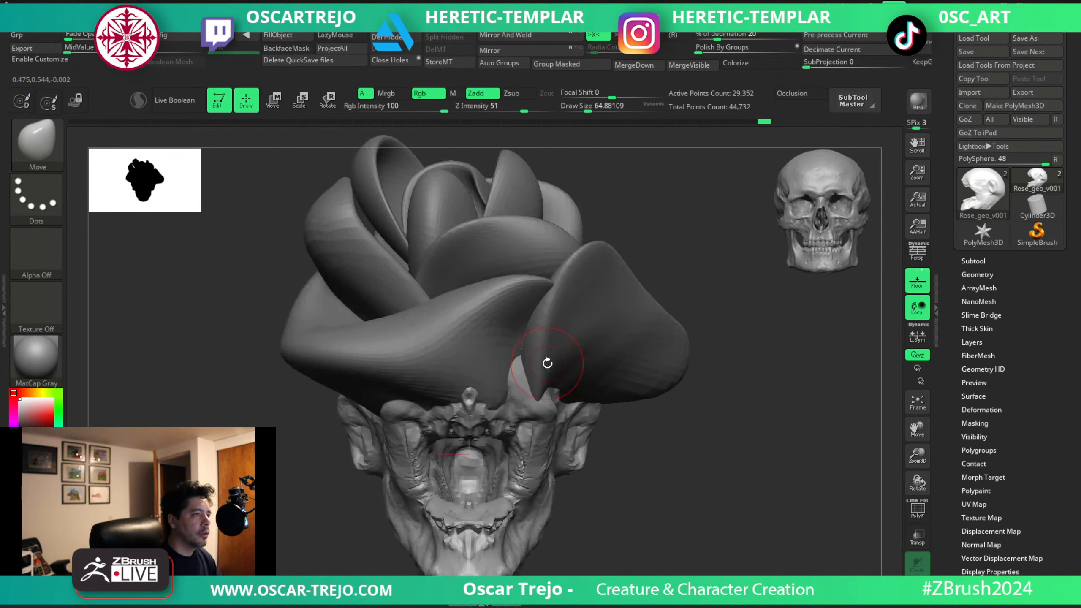
Refine the outline of the cheeks and jaw sides with the Move brush at varied sizes.
{"action": "right_click_drag", "start_coordinate": [696, 472], "coordinate": [682, 404], "text": "ctrl"}
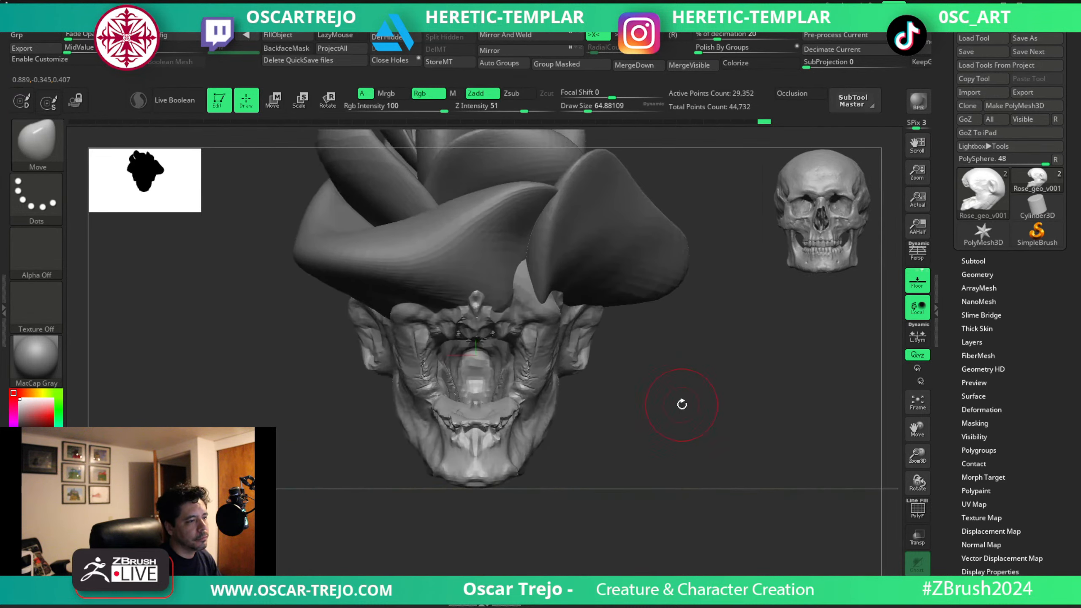
{"action": "key", "text": "s"}
{"action": "left_click_drag", "start_coordinate": [530, 400], "coordinate": [534, 430]}
{"action": "key", "text": "s"}
{"action": "left_click_drag", "start_coordinate": [554, 335], "coordinate": [540, 335]}
{"action": "key", "text": "s"}
{"action": "left_click_drag", "start_coordinate": [539, 337], "coordinate": [540, 337]}
{"action": "mouse_move", "coordinate": [538, 337]}
{"action": "left_mouse_down"}
{"action": "mouse_move", "coordinate": [528, 344]}
{"action": "mouse_move", "coordinate": [525, 418]}
{"action": "left_mouse_up"}
Carve a crease along the cheek at the corner of the mouth with DamStandard.
{"action": "mouse_move", "coordinate": [596, 410]}
{"action": "left_mouse_down"}
{"action": "mouse_move", "coordinate": [528, 425]}
{"action": "mouse_move", "coordinate": [518, 415]}
{"action": "left_mouse_up"}
{"action": "key", "text": "b"}
{"action": "key", "text": "d"}
{"action": "key", "text": "s"}
{"action": "key", "text": "s"}
{"action": "key", "text": "s"}
{"action": "left_click_drag", "start_coordinate": [509, 404], "coordinate": [530, 417]}
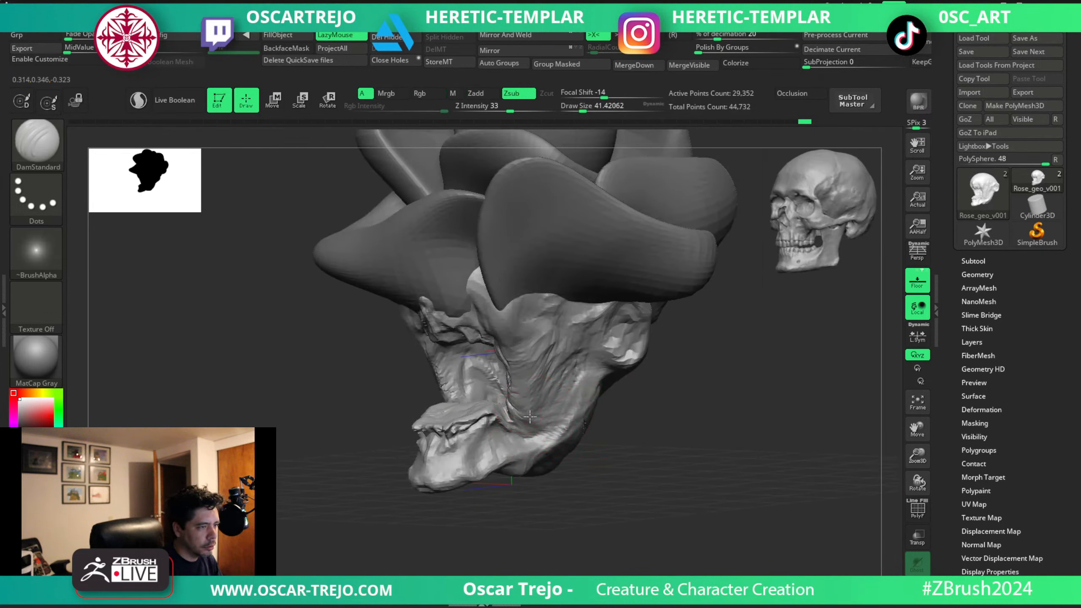
Build up the floor of the mouth behind the lower teeth with ClayBuildup.
{"action": "left_click_drag", "start_coordinate": [613, 429], "coordinate": [582, 451]}
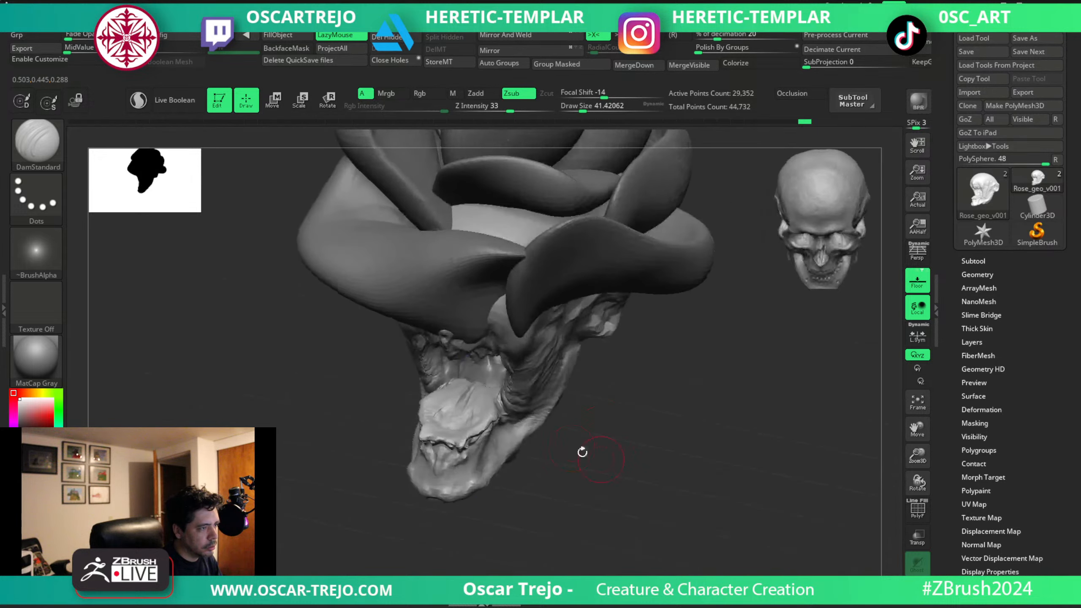
{"action": "key", "text": "b"}
{"action": "key", "text": "c"}
{"action": "key", "text": "b"}
{"action": "key", "text": "s"}
{"action": "mouse_move", "coordinate": [455, 399]}
{"action": "left_mouse_down"}
{"action": "mouse_move", "coordinate": [477, 398]}
{"action": "mouse_move", "coordinate": [468, 407]}
{"action": "left_mouse_up"}
{"action": "left_click_drag", "start_coordinate": [468, 404], "coordinate": [477, 395], "text": "shift"}
Sculpt the upper inside of the mouth from below with a resized ClayBuildup brush.
{"action": "mouse_move", "coordinate": [623, 462]}
{"action": "left_mouse_down"}
{"action": "mouse_move", "coordinate": [632, 391]}
{"action": "mouse_move", "coordinate": [621, 379]}
{"action": "left_mouse_up"}
{"action": "key", "text": "s"}
{"action": "left_click_drag", "start_coordinate": [507, 331], "coordinate": [501, 328]}
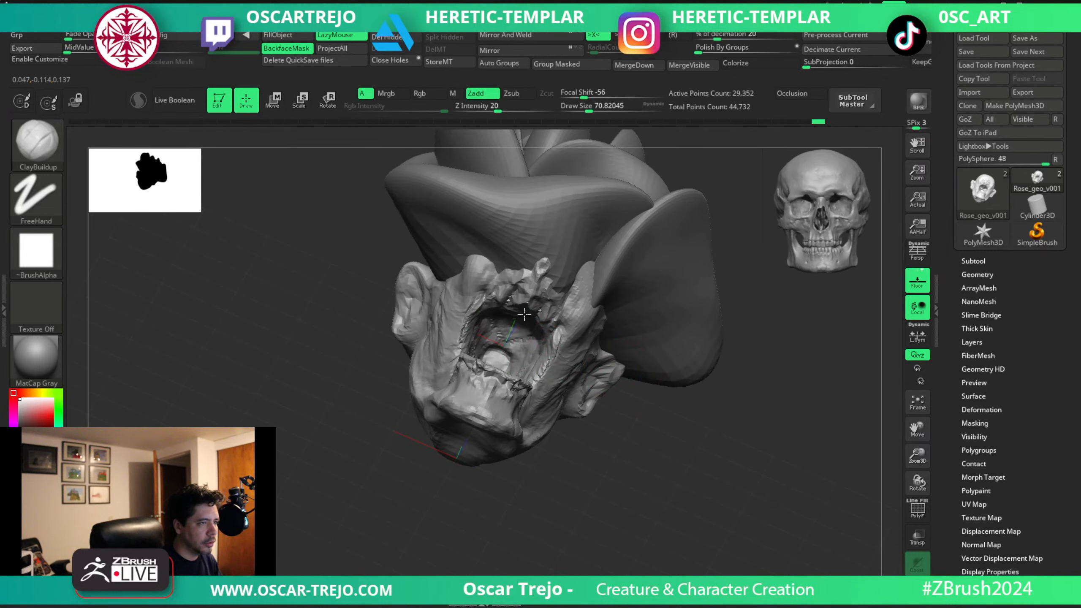
Adjust the side of the cheek from the front view with the Move and Standard brushes.
{"action": "mouse_move", "coordinate": [634, 383]}
{"action": "left_mouse_down"}
{"action": "mouse_move", "coordinate": [647, 379]}
{"action": "mouse_move", "coordinate": [652, 429]}
{"action": "mouse_move", "coordinate": [606, 415]}
{"action": "left_mouse_up"}
{"action": "key", "text": "b"}
{"action": "key", "text": "m"}
{"action": "key", "text": "v"}
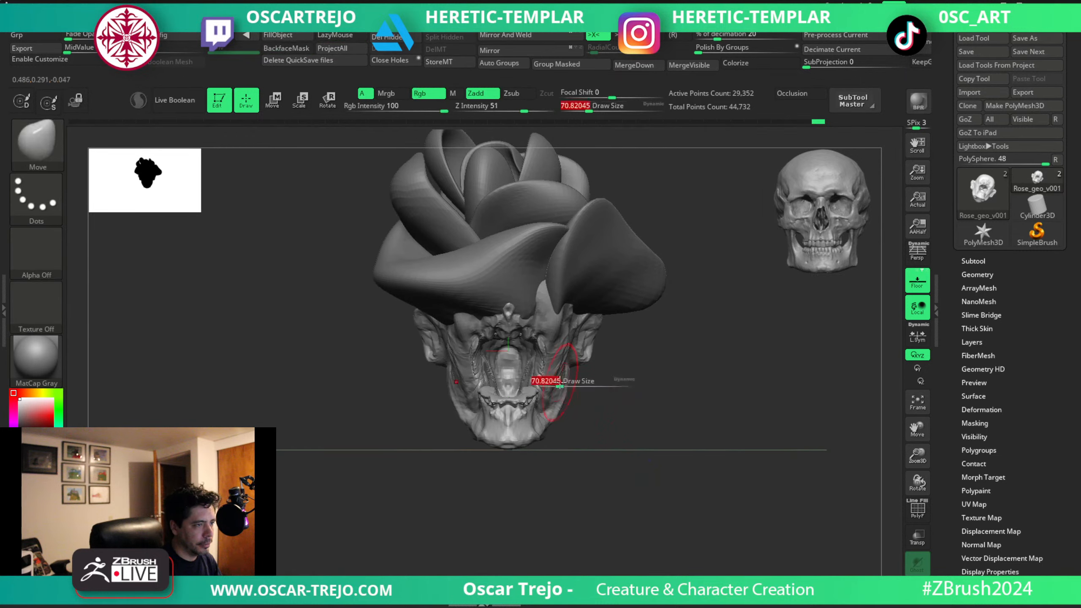
{"action": "key", "text": "b"}
{"action": "key", "text": "s"}
{"action": "key", "text": "t"}
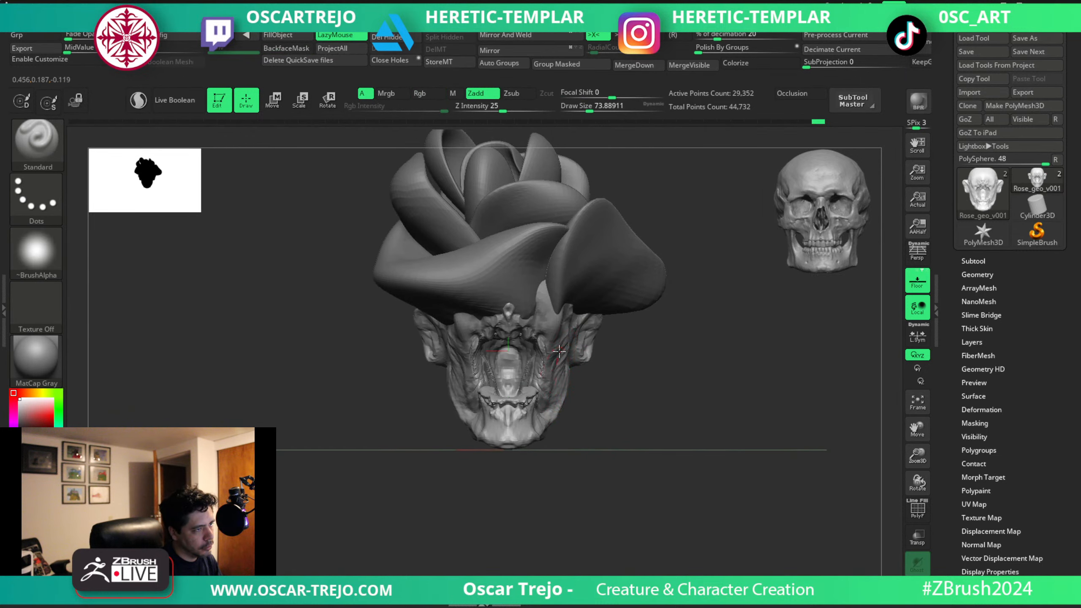
{"action": "mouse_move", "coordinate": [588, 398]}
{"action": "left_mouse_down", "text": "alt"}
{"action": "mouse_move", "coordinate": [595, 360]}
{"action": "mouse_move", "coordinate": [613, 411]}
{"action": "mouse_move", "coordinate": [629, 394]}
{"action": "mouse_move", "coordinate": [692, 379]}
{"action": "mouse_move", "coordinate": [700, 358]}
{"action": "left_mouse_up", "text": "alt"}
Pull the protruding chin and lower jaw back in side view with an enlarged Move brush.
{"action": "key", "text": "b"}
{"action": "key", "text": "m"}
{"action": "key", "text": "v"}
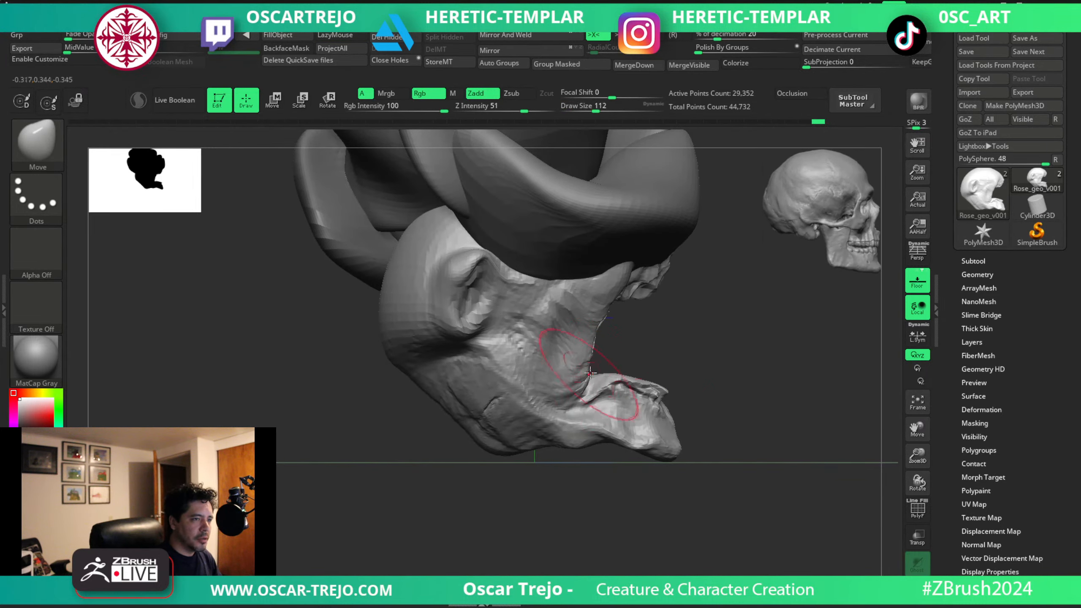
{"action": "key", "text": "bracketright"}
{"action": "key", "text": "bracketright"}
{"action": "mouse_move", "coordinate": [679, 445]}
{"action": "left_mouse_down"}
{"action": "mouse_move", "coordinate": [660, 450]}
{"action": "mouse_move", "coordinate": [638, 435]}
{"action": "mouse_move", "coordinate": [588, 457]}
{"action": "left_mouse_up"}
{"action": "key", "text": "bracketleft"}
{"action": "key", "text": "bracketleft"}
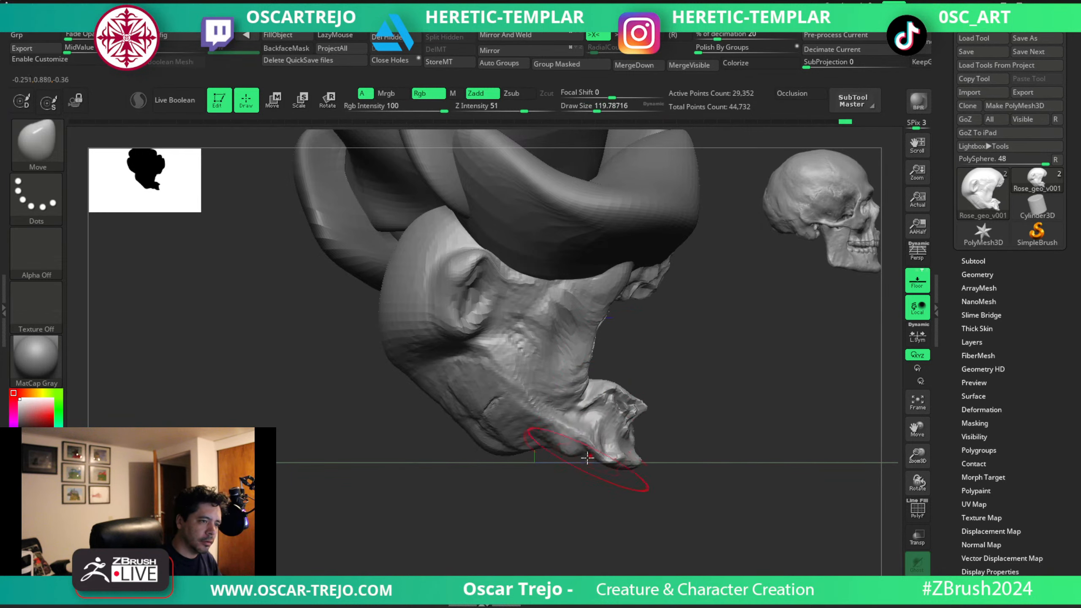
Reshape the corner of the mouth and the cheek edge above the lower jaw with a smaller Move brush.
{"action": "key", "text": "s"}
{"action": "left_click_drag", "start_coordinate": [594, 409], "coordinate": [584, 409]}
{"action": "key", "text": "s"}
{"action": "left_click_drag", "start_coordinate": [591, 373], "coordinate": [584, 372]}
{"action": "mouse_move", "coordinate": [590, 374]}
{"action": "right_mouse_down"}
{"action": "mouse_move", "coordinate": [618, 373]}
{"action": "mouse_move", "coordinate": [600, 386]}
{"action": "right_mouse_up"}
{"action": "key", "text": "bracketright"}
{"action": "key", "text": "s"}
{"action": "left_click_drag", "start_coordinate": [602, 385], "coordinate": [611, 384]}
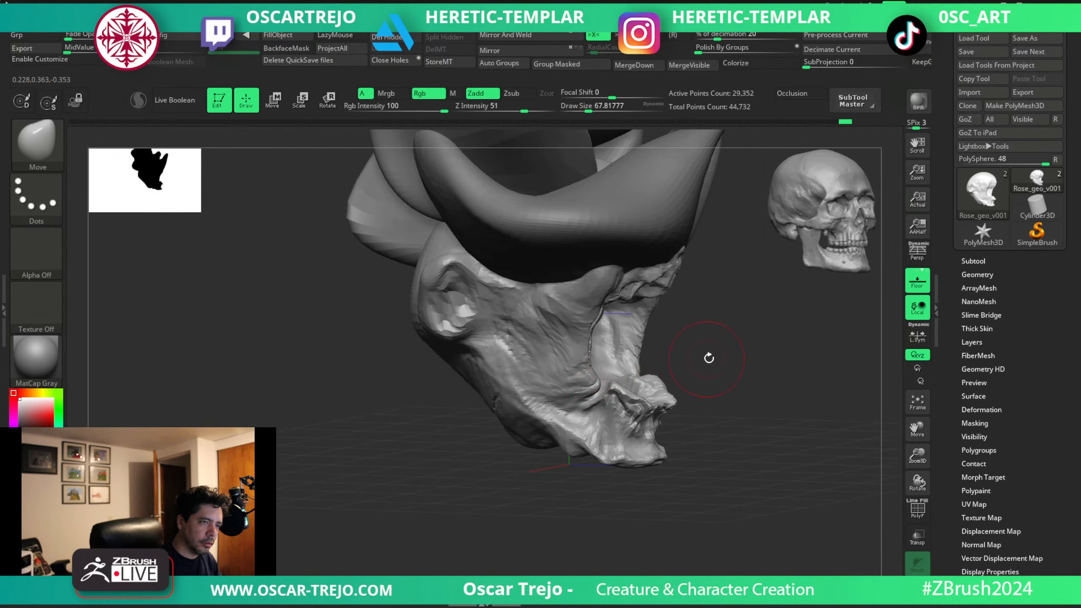
Refine the cheek edge and mouth opening from the opposite side and from below with the Move brush at varied sizes.
{"action": "left_click_drag", "start_coordinate": [709, 359], "coordinate": [684, 358], "text": "shift"}
{"action": "left_click_drag", "start_coordinate": [752, 401], "coordinate": [697, 369]}
{"action": "key", "text": "bracketleft"}
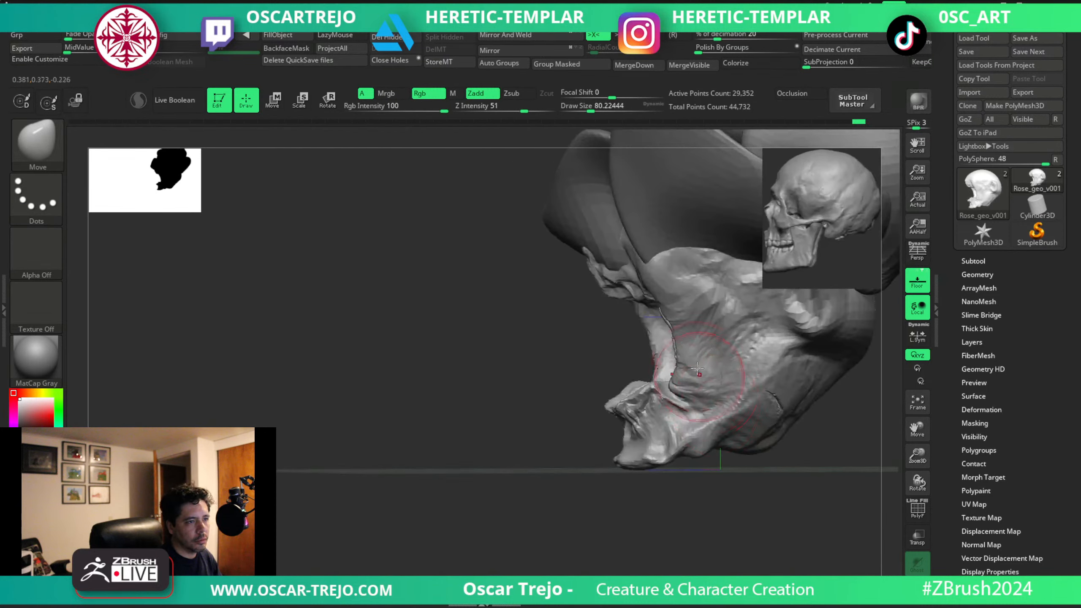
{"action": "right_click_drag", "start_coordinate": [658, 325], "coordinate": [611, 299]}
{"action": "left_click_drag", "start_coordinate": [629, 336], "coordinate": [619, 343]}
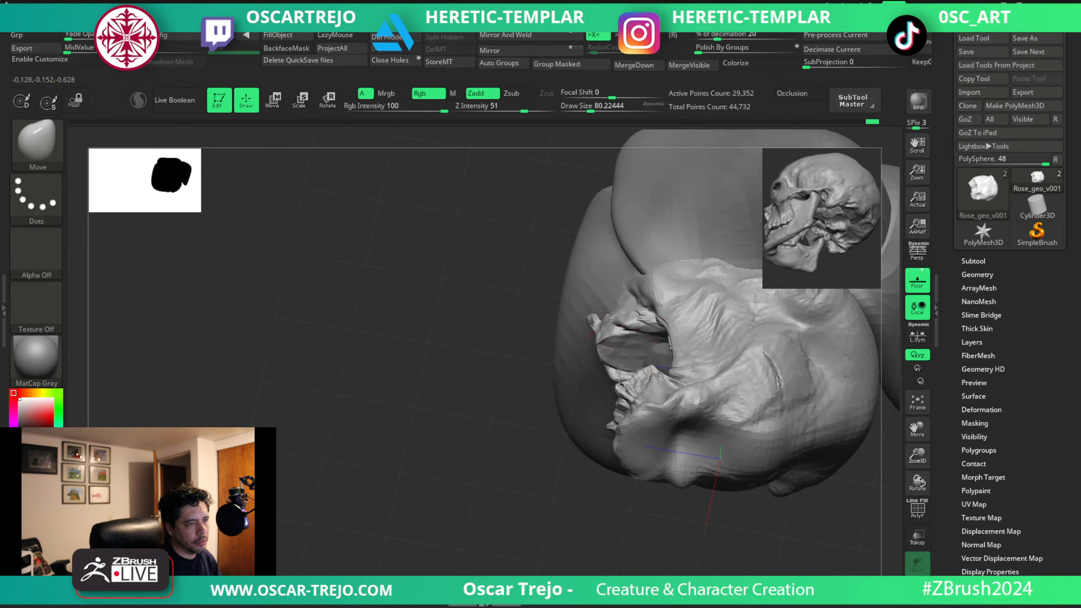
{"action": "key", "text": "bracketleft"}
{"action": "mouse_move", "coordinate": [619, 377]}
{"action": "right_mouse_down"}
{"action": "mouse_move", "coordinate": [514, 451]}
{"action": "mouse_move", "coordinate": [541, 480]}
{"action": "mouse_move", "coordinate": [443, 398]}
{"action": "mouse_move", "coordinate": [539, 406]}
{"action": "right_mouse_up"}
{"action": "key", "text": "bracketright"}
{"action": "right_click_drag", "start_coordinate": [663, 351], "coordinate": [649, 357], "text": "ctrl"}
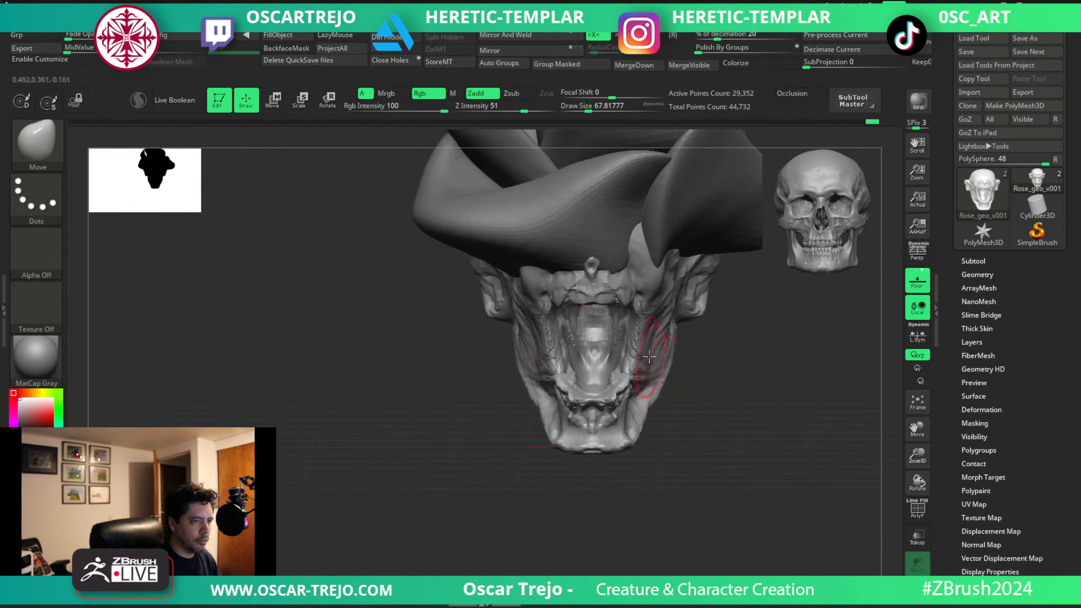
Sculpt volume on the cheek beside the lower teeth with the Standard brush.
{"action": "key", "text": "b"}
{"action": "key", "text": "s"}
{"action": "key", "text": "t"}
{"action": "mouse_move", "coordinate": [642, 379]}
{"action": "left_mouse_down"}
{"action": "mouse_move", "coordinate": [651, 372]}
{"action": "mouse_move", "coordinate": [645, 384]}
{"action": "left_mouse_up"}
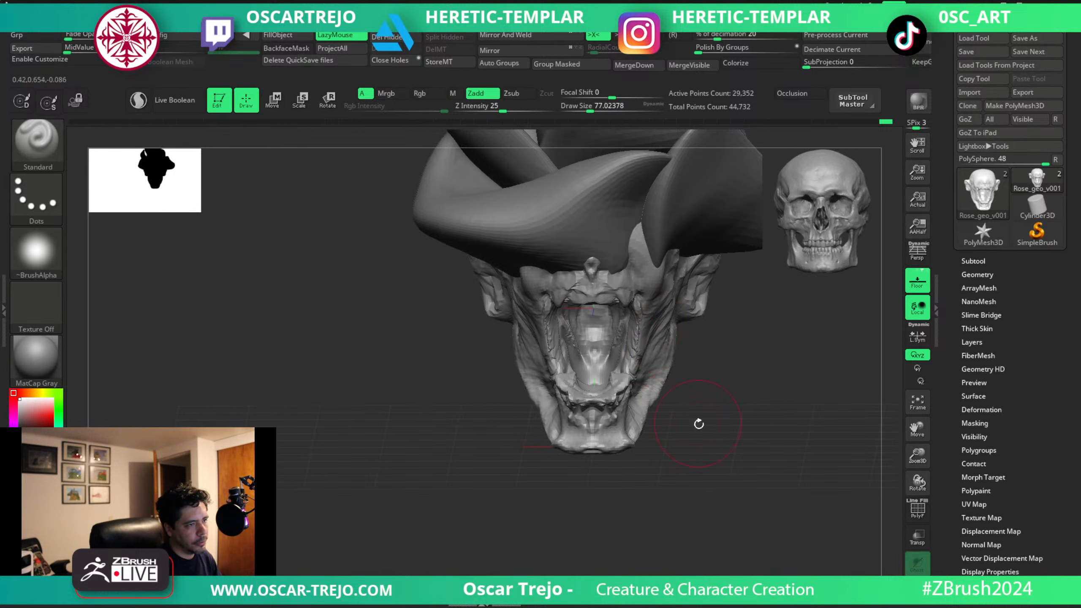
{"action": "mouse_move", "coordinate": [697, 422]}
{"action": "right_mouse_down", "text": "ctrl"}
{"action": "mouse_move", "coordinate": [702, 374]}
{"action": "mouse_move", "coordinate": [715, 367]}
{"action": "right_mouse_up", "text": "ctrl"}
{"action": "mouse_move", "coordinate": [715, 367]}
{"action": "right_mouse_down", "text": "shift"}
{"action": "mouse_move", "coordinate": [726, 365]}
{"action": "mouse_move", "coordinate": [649, 367]}
{"action": "right_mouse_up", "text": "shift"}
{"action": "mouse_move", "coordinate": [649, 368]}
{"action": "right_mouse_down", "text": "ctrl"}
{"action": "mouse_move", "coordinate": [699, 443]}
{"action": "mouse_move", "coordinate": [701, 376]}
{"action": "mouse_move", "coordinate": [733, 414]}
{"action": "mouse_move", "coordinate": [714, 444]}
{"action": "mouse_move", "coordinate": [681, 456]}
{"action": "mouse_move", "coordinate": [706, 440]}
{"action": "mouse_move", "coordinate": [685, 375]}
{"action": "mouse_move", "coordinate": [700, 409]}
{"action": "right_mouse_up", "text": "ctrl"}
Pull a pointed spike up from the upper rim of the face towards the rose with the Move brush at about size 44.
{"action": "key", "text": "b"}
{"action": "key", "text": "m"}
{"action": "key", "text": "v"}
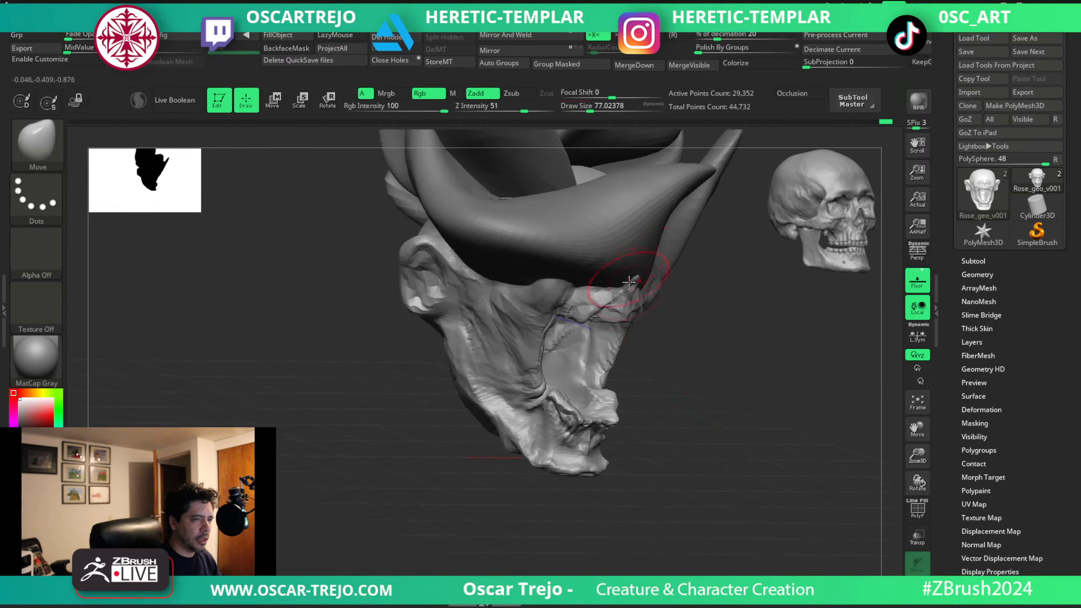
{"action": "key", "text": "bracketleft"}
{"action": "key", "text": "bracketleft"}
{"action": "key", "text": "bracketleft"}
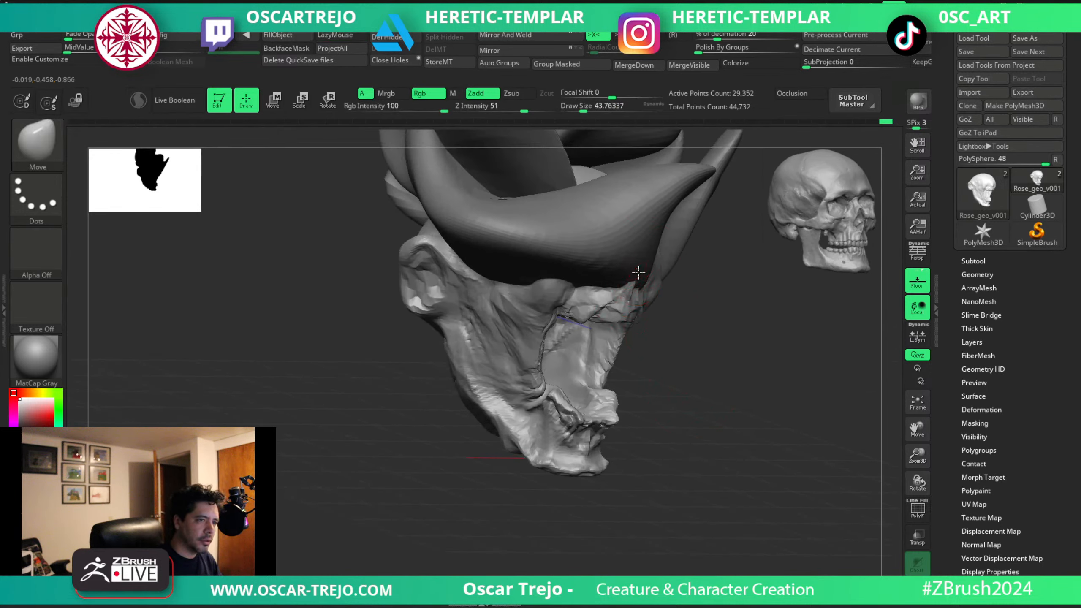
{"action": "right_click_drag", "start_coordinate": [674, 261], "coordinate": [654, 279]}
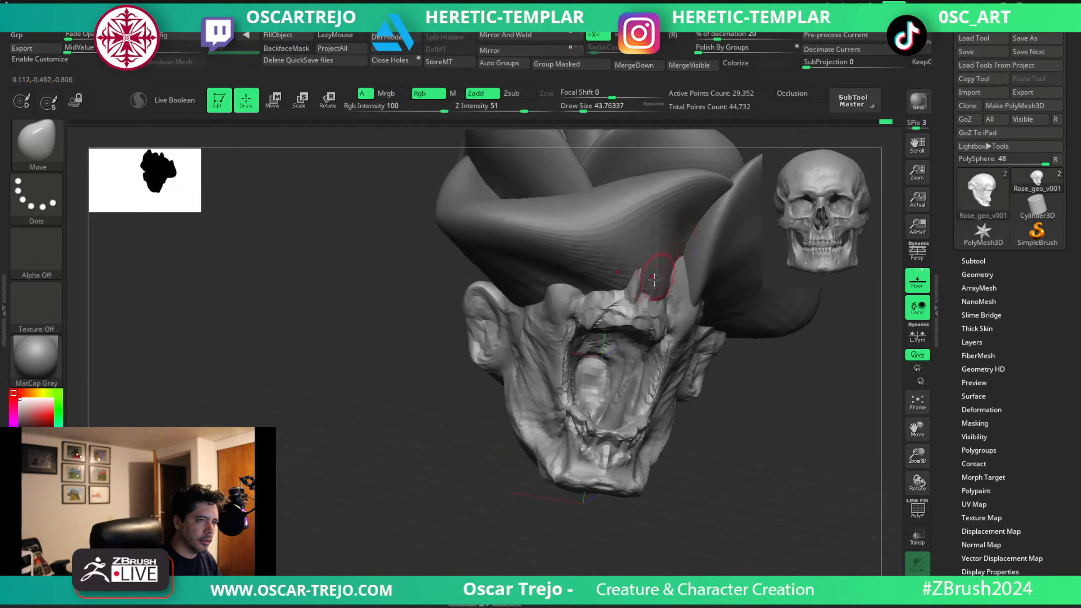
Carve creases up the side of the face between the ear and the mouth with DamStandard at about size 37.
{"action": "key", "text": "b"}
{"action": "key", "text": "s"}
{"action": "key", "text": "t"}
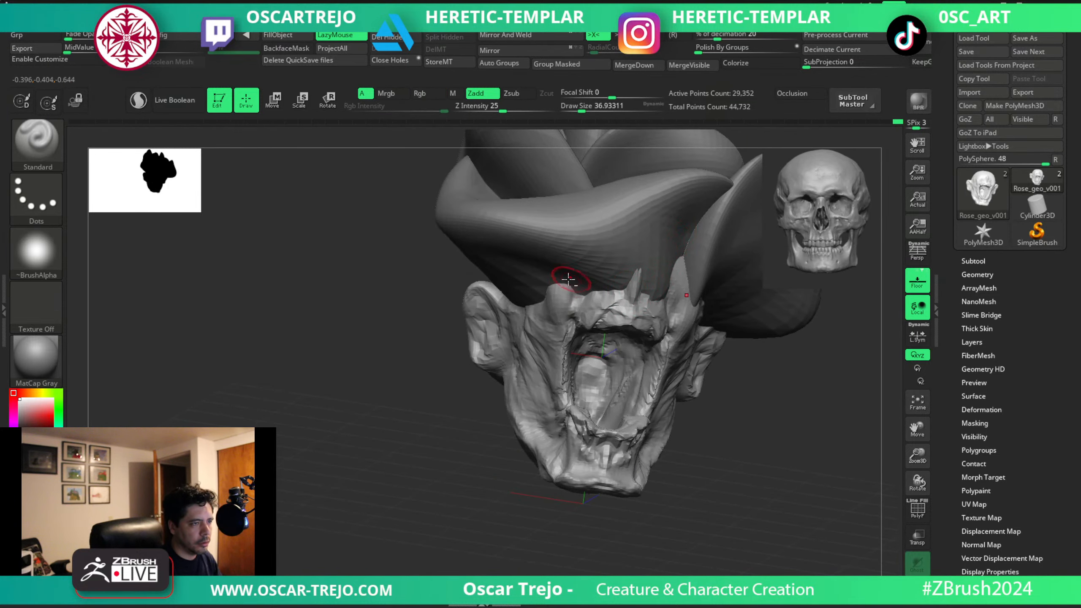
{"action": "key", "text": "b"}
{"action": "key", "text": "d"}
{"action": "key", "text": "s"}
{"action": "left_click_drag", "start_coordinate": [573, 322], "coordinate": [563, 280]}
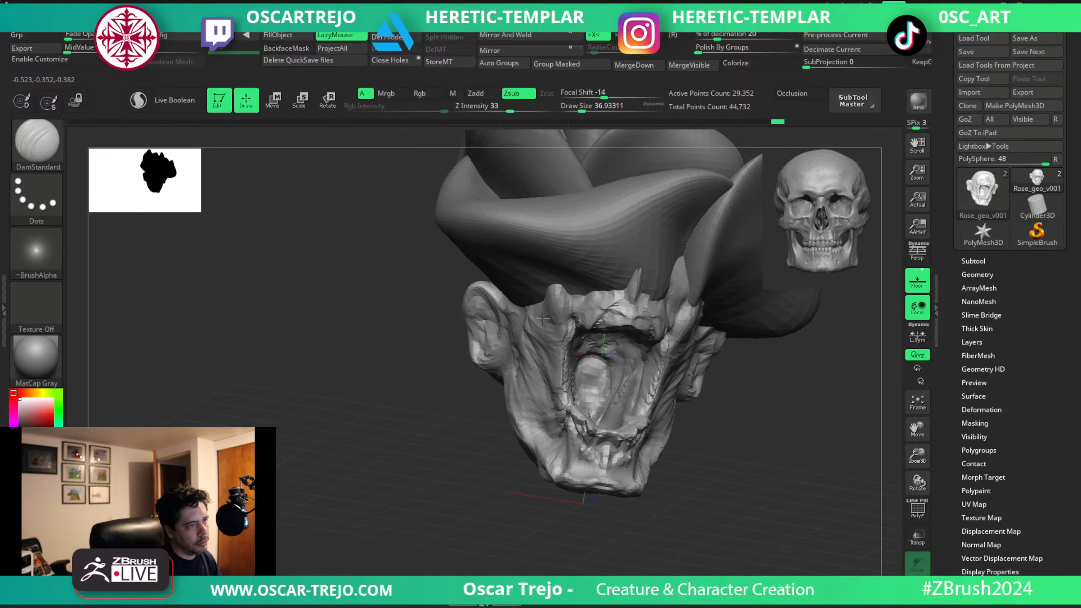
{"action": "left_click_drag", "start_coordinate": [538, 326], "coordinate": [522, 299]}
{"action": "left_click_drag", "start_coordinate": [541, 358], "coordinate": [526, 305]}
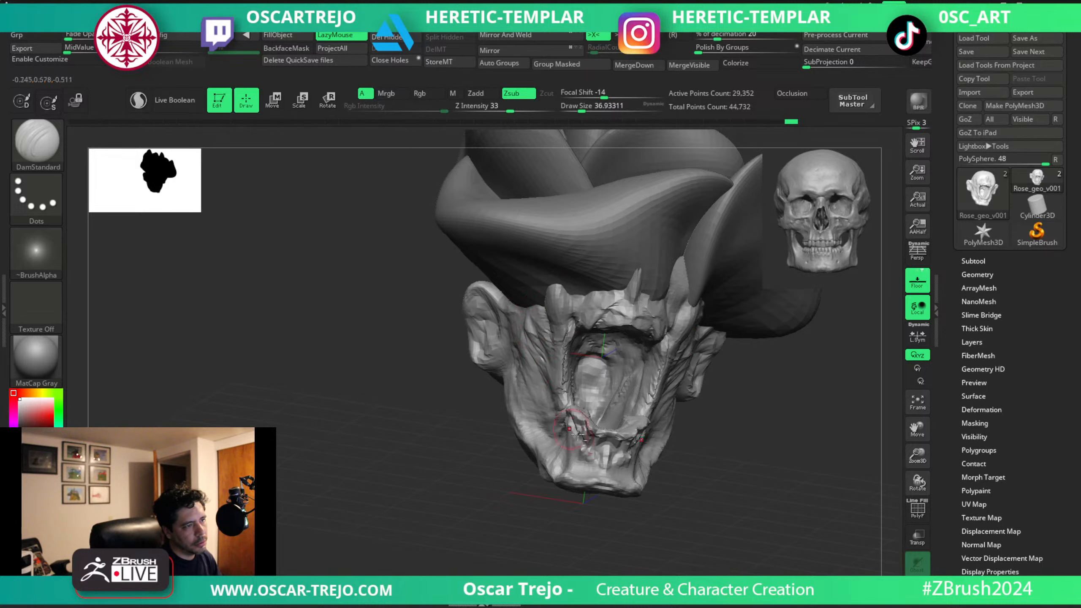
Refine the outline of the lower cheeks and jaw from the front with the Move brush, reducing its size to about 62.
{"action": "left_click_drag", "start_coordinate": [729, 463], "coordinate": [711, 450], "text": "shift"}
{"action": "key", "text": "b"}
{"action": "key", "text": "m"}
{"action": "key", "text": "v"}
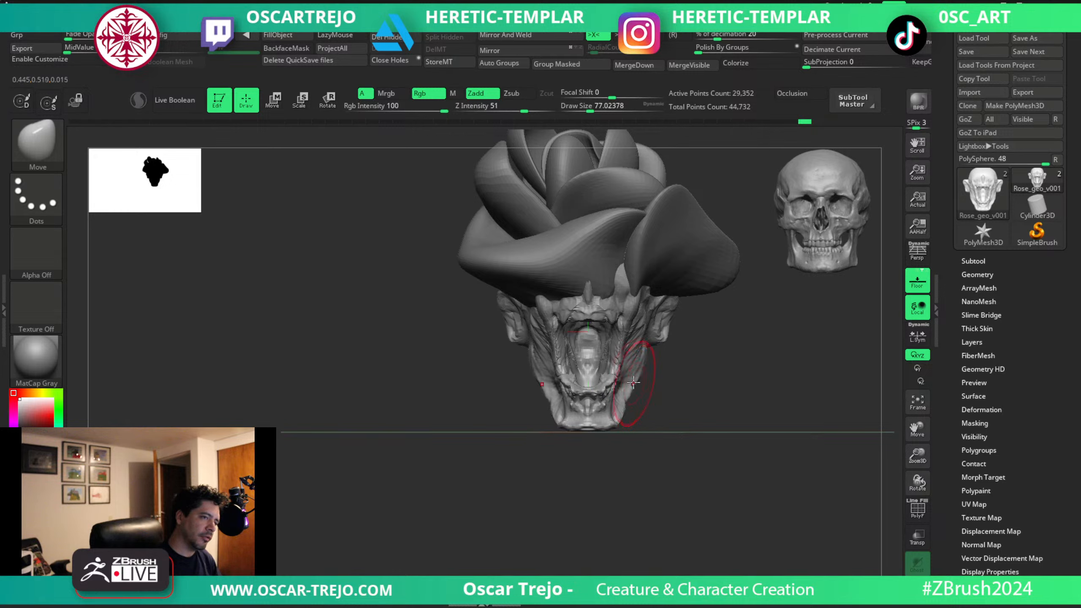
{"action": "key", "text": "s"}
{"action": "left_click_drag", "start_coordinate": [629, 392], "coordinate": [619, 424]}
{"action": "key", "text": "s"}
{"action": "key", "text": "s"}
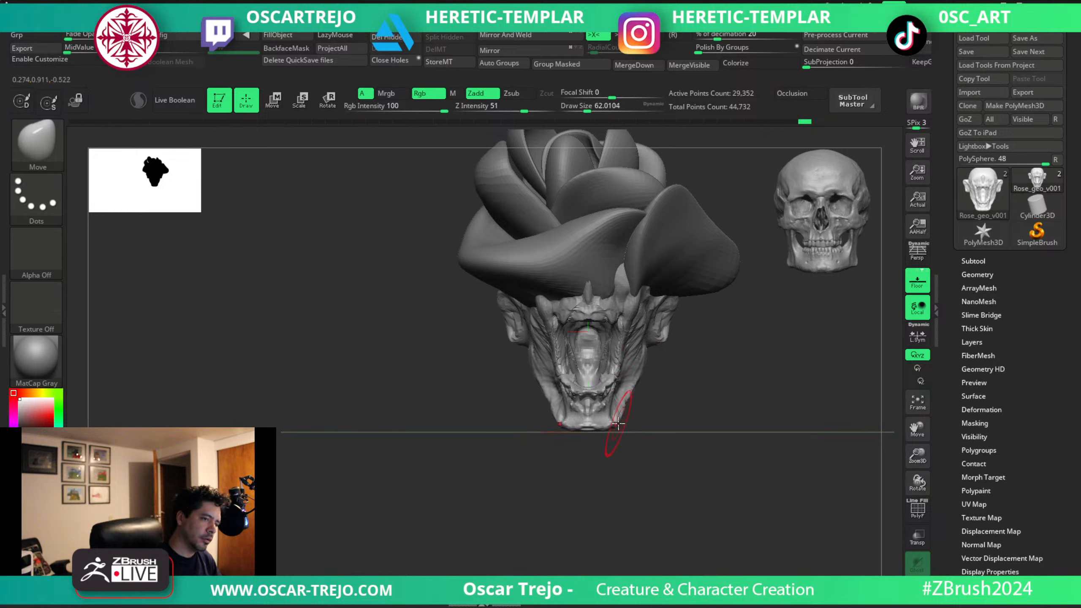
Build up the chin below the lower teeth with ClayBuildup.
{"action": "key", "text": "b"}
{"action": "key", "text": "c"}
{"action": "key", "text": "b"}
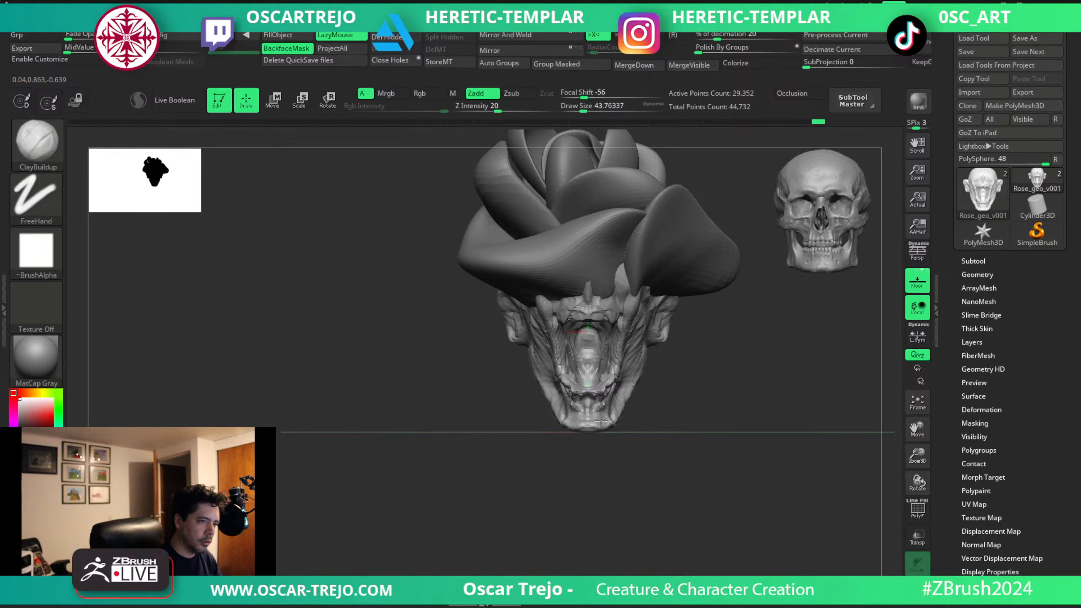
{"action": "mouse_move", "coordinate": [594, 412]}
{"action": "right_mouse_down"}
{"action": "mouse_move", "coordinate": [614, 421]}
{"action": "mouse_move", "coordinate": [594, 428]}
{"action": "right_mouse_up"}
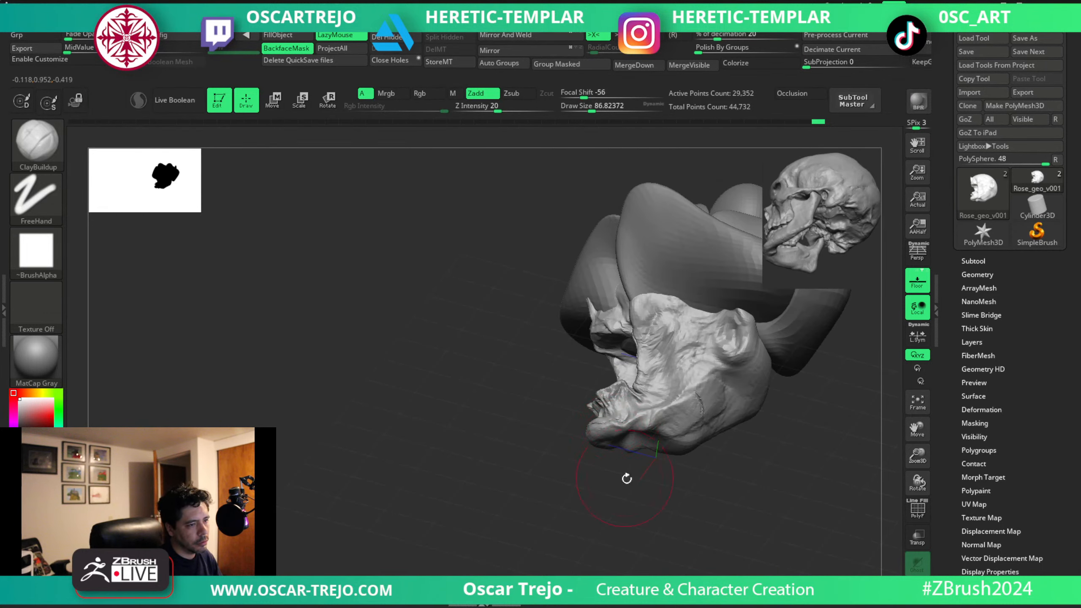
{"action": "mouse_move", "coordinate": [625, 475]}
{"action": "right_mouse_down"}
{"action": "mouse_move", "coordinate": [617, 439]}
{"action": "mouse_move", "coordinate": [673, 454]}
{"action": "mouse_move", "coordinate": [700, 385]}
{"action": "mouse_move", "coordinate": [689, 396]}
{"action": "mouse_move", "coordinate": [716, 373]}
{"action": "right_mouse_up"}
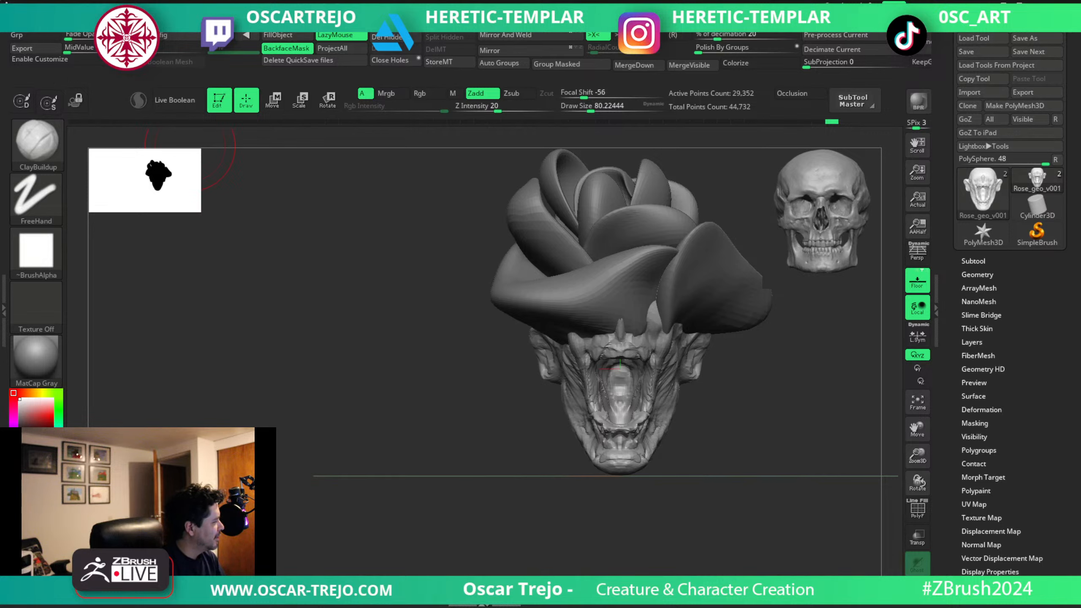
Stretch and reshape the spikes on the upper rim of the face over the rose petals with the Move brush.
{"action": "mouse_move", "coordinate": [720, 394]}
{"action": "left_mouse_down"}
{"action": "mouse_move", "coordinate": [707, 401]}
{"action": "mouse_move", "coordinate": [682, 372]}
{"action": "mouse_move", "coordinate": [686, 396]}
{"action": "left_mouse_up"}
{"action": "key", "text": "b"}
{"action": "key", "text": "m"}
{"action": "key", "text": "v"}
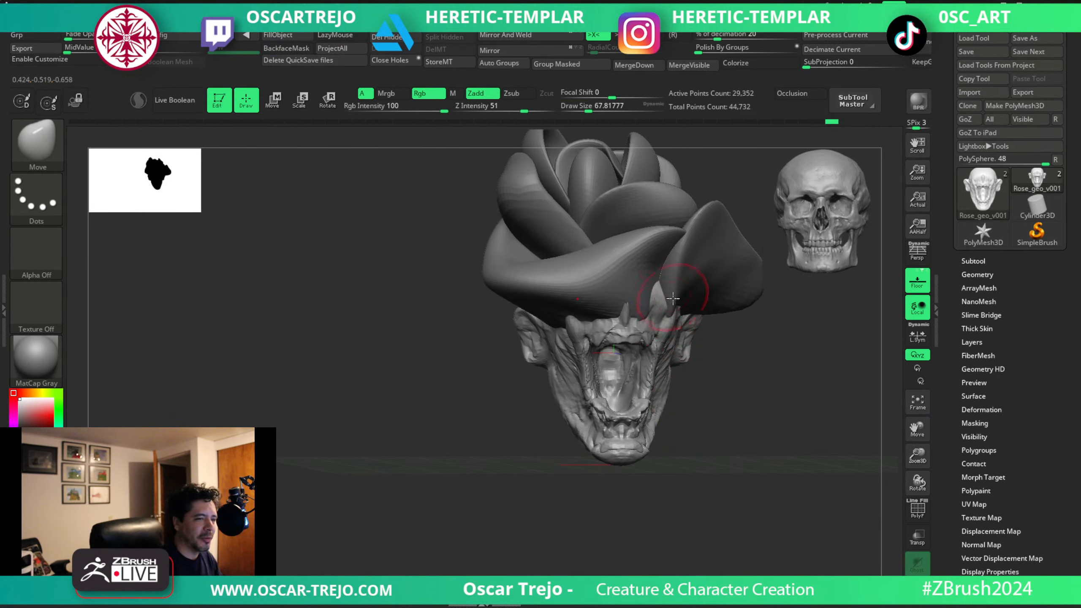
{"action": "right_click_drag", "start_coordinate": [669, 307], "coordinate": [694, 318]}
{"action": "left_click_drag", "start_coordinate": [690, 296], "coordinate": [682, 291]}
{"action": "left_click_drag", "start_coordinate": [684, 320], "coordinate": [681, 321]}
{"action": "right_click_drag", "start_coordinate": [683, 326], "coordinate": [706, 340], "text": "alt"}
{"action": "mouse_move", "coordinate": [730, 362]}
{"action": "right_mouse_down"}
{"action": "mouse_move", "coordinate": [706, 360]}
{"action": "mouse_move", "coordinate": [754, 359]}
{"action": "right_mouse_up"}
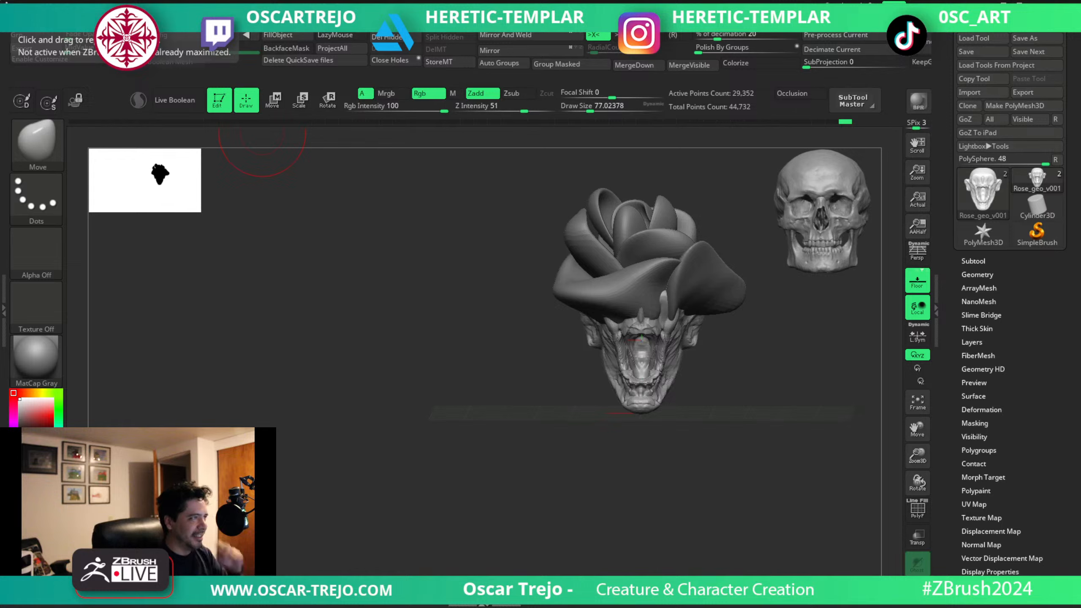
Refine the spikes above the cheek under the large petal with the Move brush resized to about 54.
{"action": "left_click_drag", "start_coordinate": [333, 248], "coordinate": [338, 249]}
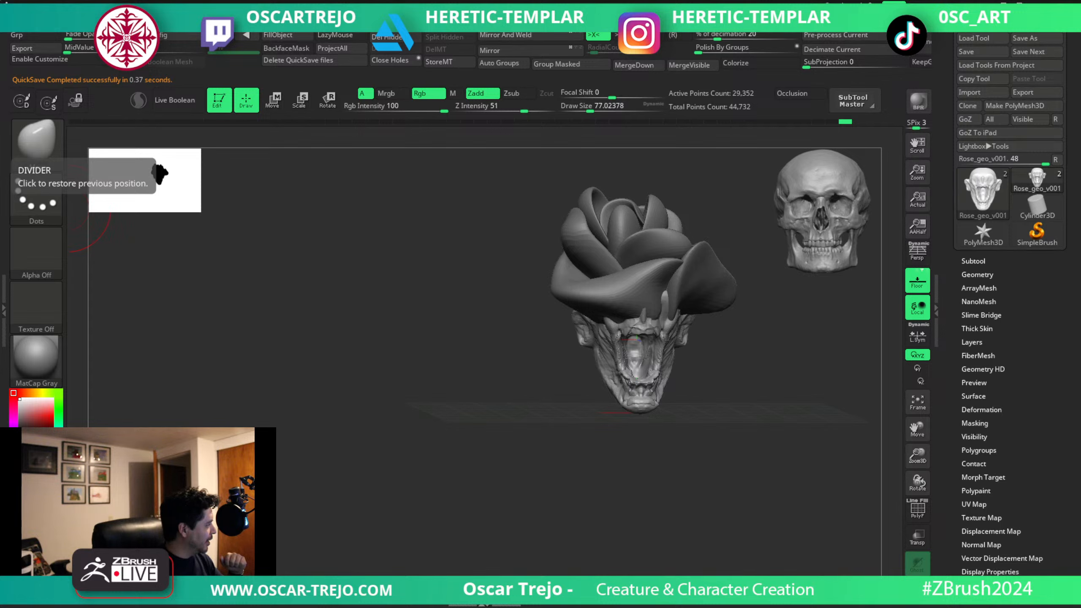
{"action": "left_click_drag", "start_coordinate": [575, 472], "coordinate": [588, 466], "text": "shift"}
{"action": "left_click_drag", "start_coordinate": [722, 422], "coordinate": [632, 437], "text": "alt"}
{"action": "key", "text": "s"}
{"action": "left_click_drag", "start_coordinate": [579, 390], "coordinate": [570, 389]}
{"action": "key", "text": "s"}
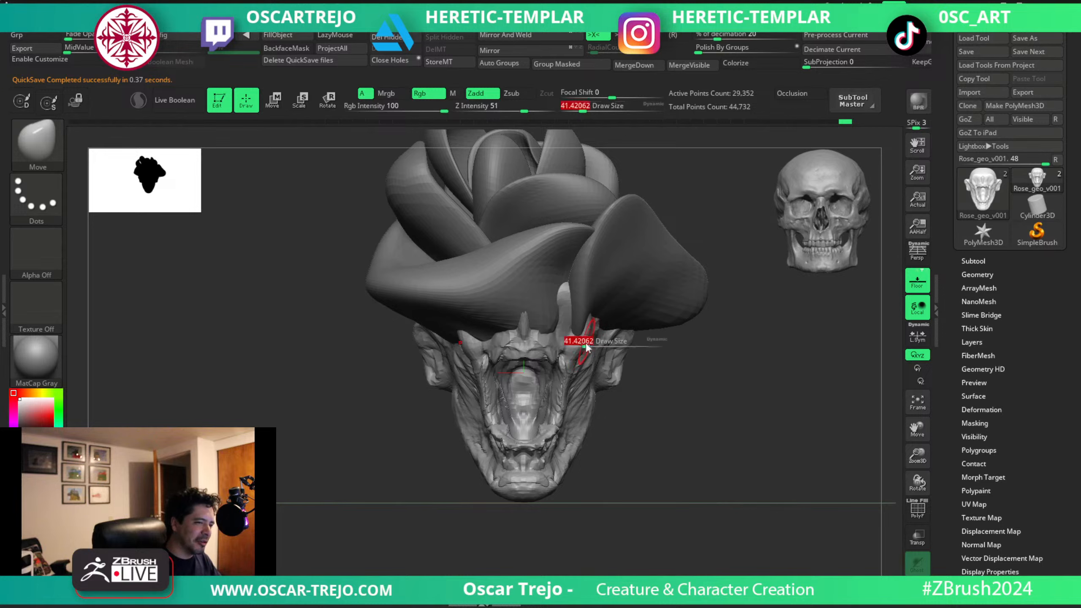
{"action": "left_click_drag", "start_coordinate": [586, 345], "coordinate": [589, 345]}
{"action": "mouse_move", "coordinate": [593, 331]}
{"action": "left_mouse_down"}
{"action": "mouse_move", "coordinate": [606, 325]}
{"action": "mouse_move", "coordinate": [557, 304]}
{"action": "left_mouse_up"}
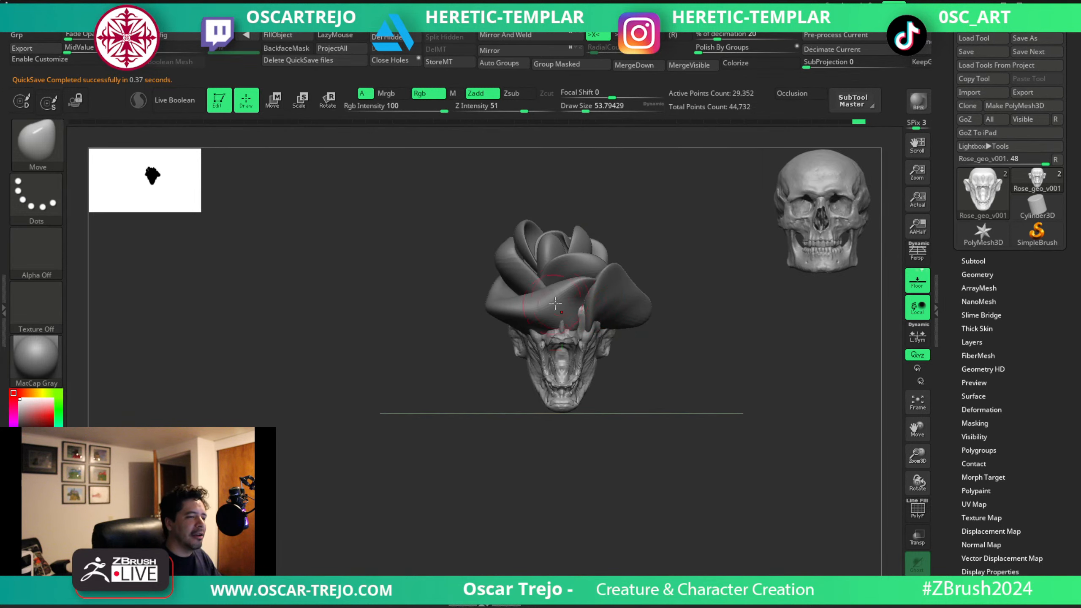
{"action": "left_click_drag", "start_coordinate": [663, 427], "coordinate": [599, 413], "text": "alt"}
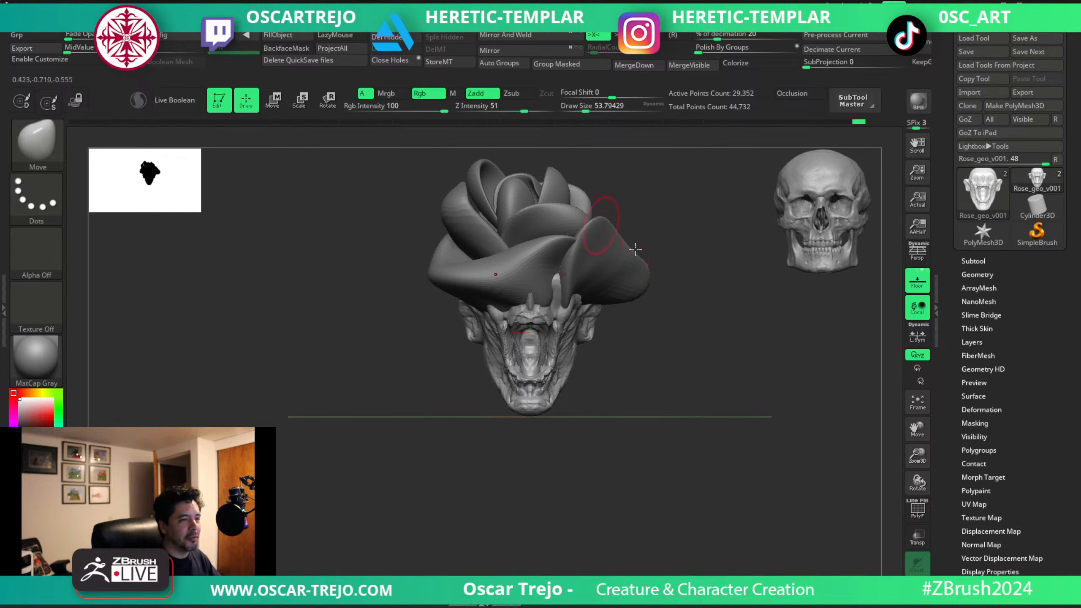
{"action": "mouse_move", "coordinate": [609, 405]}
{"action": "left_mouse_down", "text": "alt"}
{"action": "mouse_move", "coordinate": [585, 428]}
{"action": "mouse_move", "coordinate": [575, 341]}
{"action": "mouse_move", "coordinate": [596, 379]}
{"action": "mouse_move", "coordinate": [643, 392]}
{"action": "mouse_move", "coordinate": [639, 415]}
{"action": "mouse_move", "coordinate": [619, 394]}
{"action": "mouse_move", "coordinate": [639, 400]}
{"action": "mouse_move", "coordinate": [603, 379]}
{"action": "left_mouse_up", "text": "alt"}
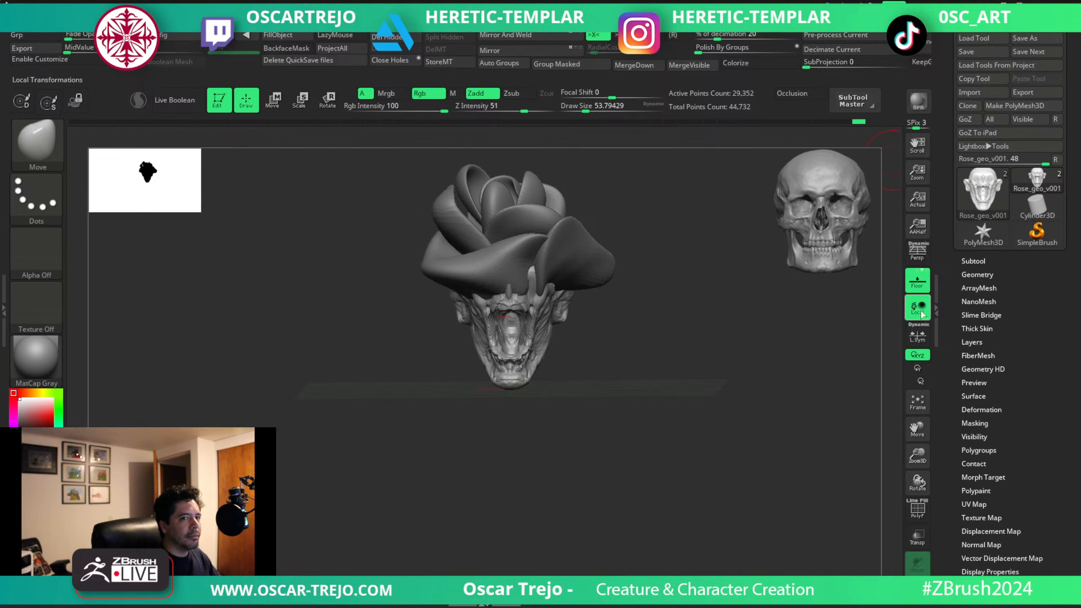
Load the Julie figure from the Lightbox tool library and frame it in the view.
{"action": "key", "text": "comma"}
{"action": "key", "text": "comma"}
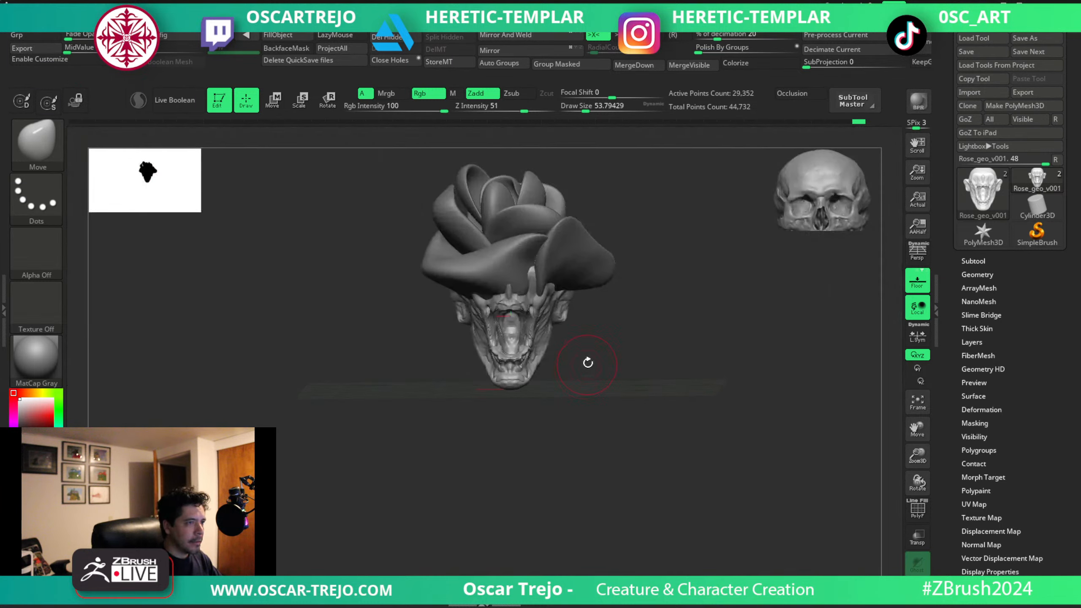
{"action": "key", "text": "comma"}
{"action": "left_click", "coordinate": [785, 246]}
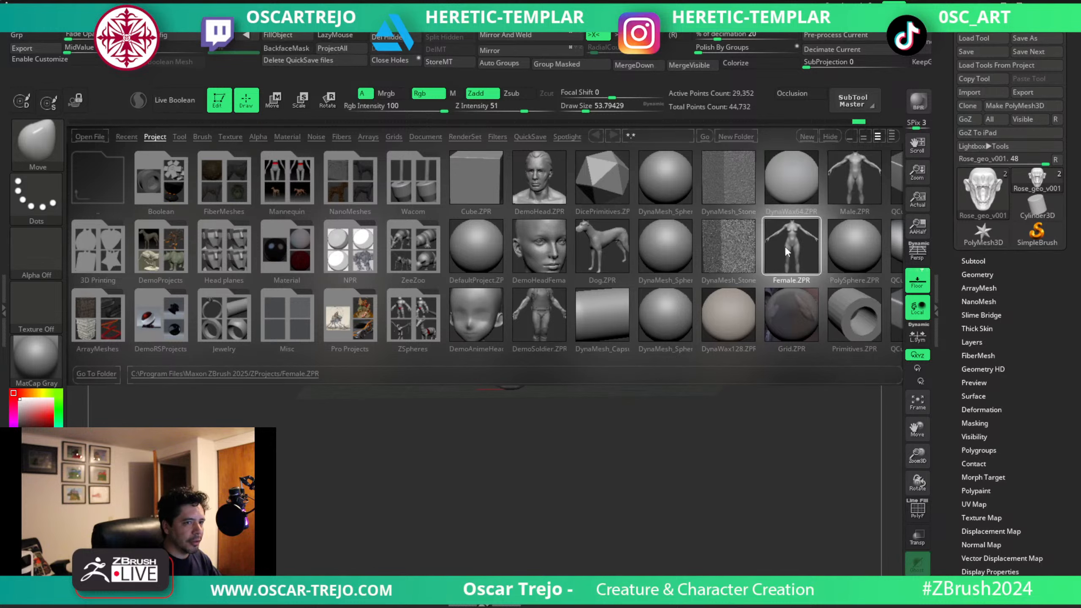
{"action": "left_click", "coordinate": [199, 137]}
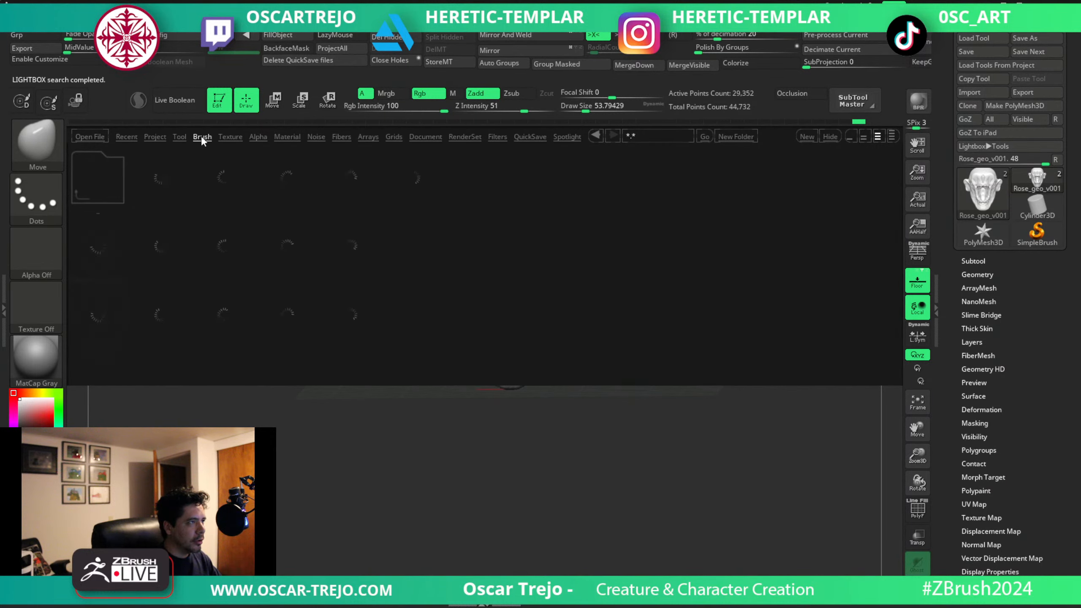
{"action": "left_click", "coordinate": [179, 136]}
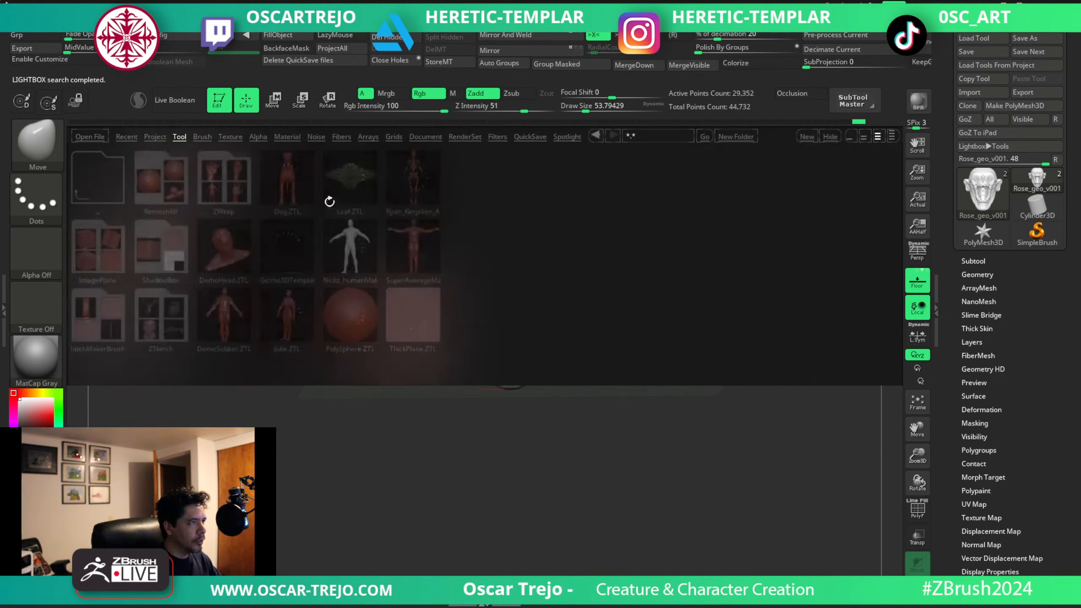
{"action": "double_click", "coordinate": [291, 317]}
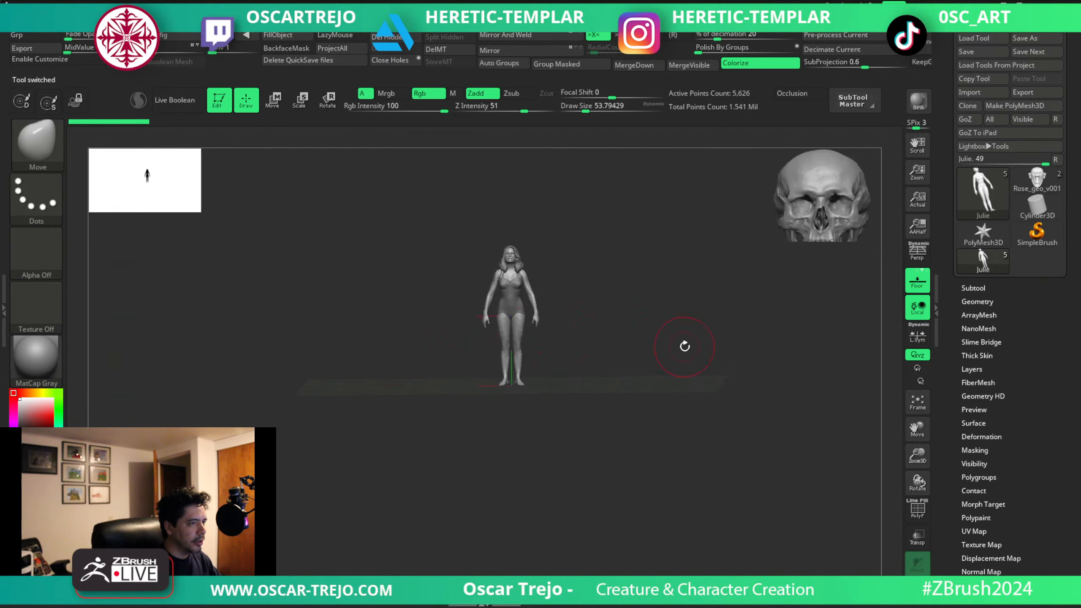
{"action": "key", "text": "f"}
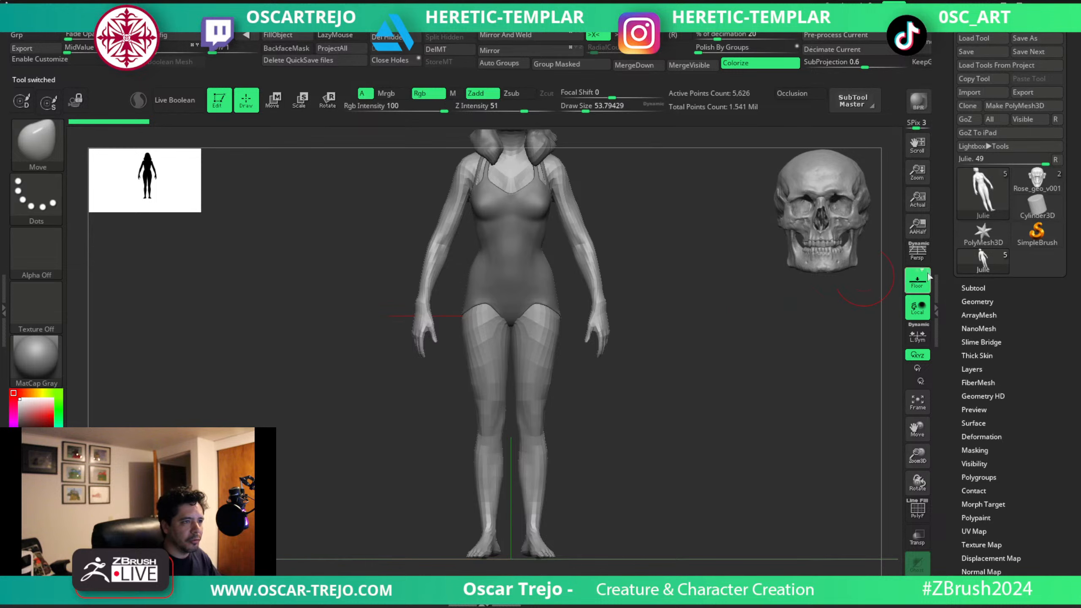
Switch back to the rose head model, frame it and show its subtool list.
{"action": "left_click", "coordinate": [1037, 181]}
{"action": "key", "text": "f"}
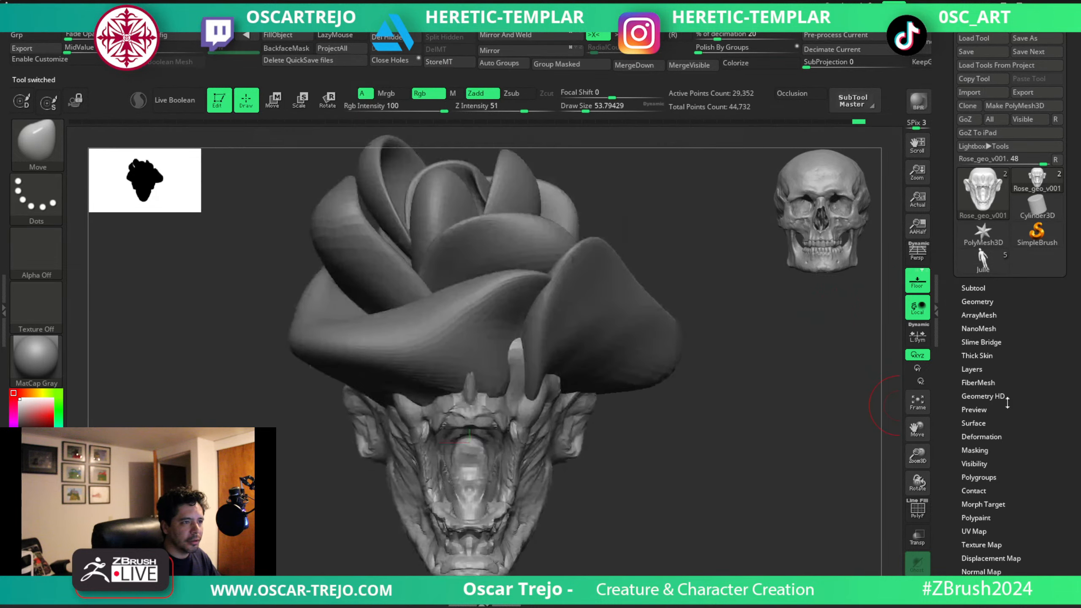
{"action": "left_click_drag", "start_coordinate": [731, 420], "coordinate": [731, 321], "text": "alt"}
{"action": "left_click", "coordinate": [979, 288]}
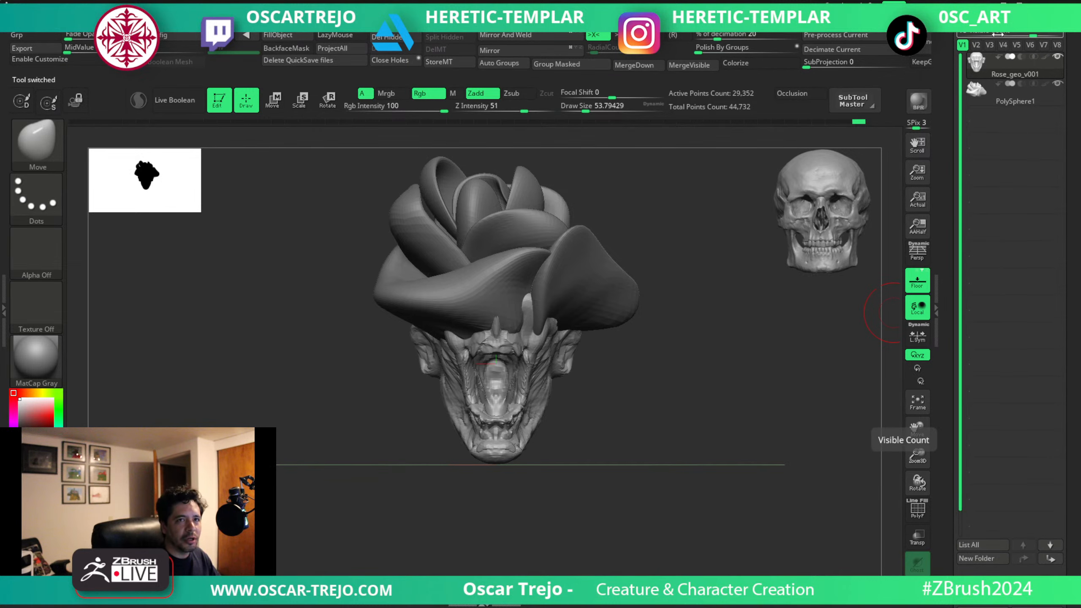
Insert the Julie figure as a new subtool in the rose head model.
{"action": "left_click_drag", "start_coordinate": [999, 34], "coordinate": [981, 34]}
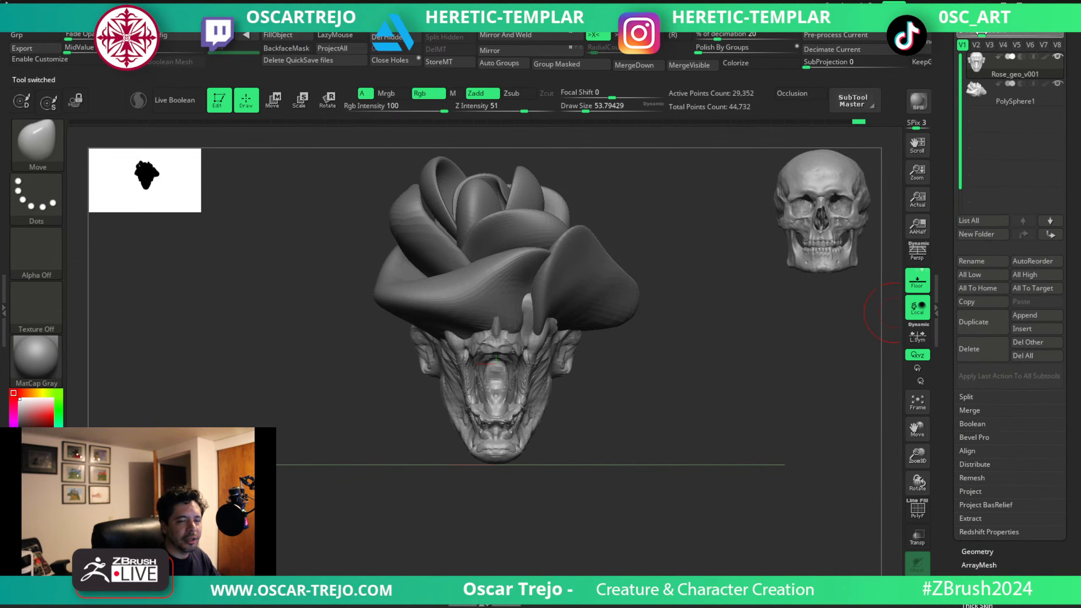
{"action": "left_click", "coordinate": [1021, 329]}
{"action": "left_click", "coordinate": [755, 348]}
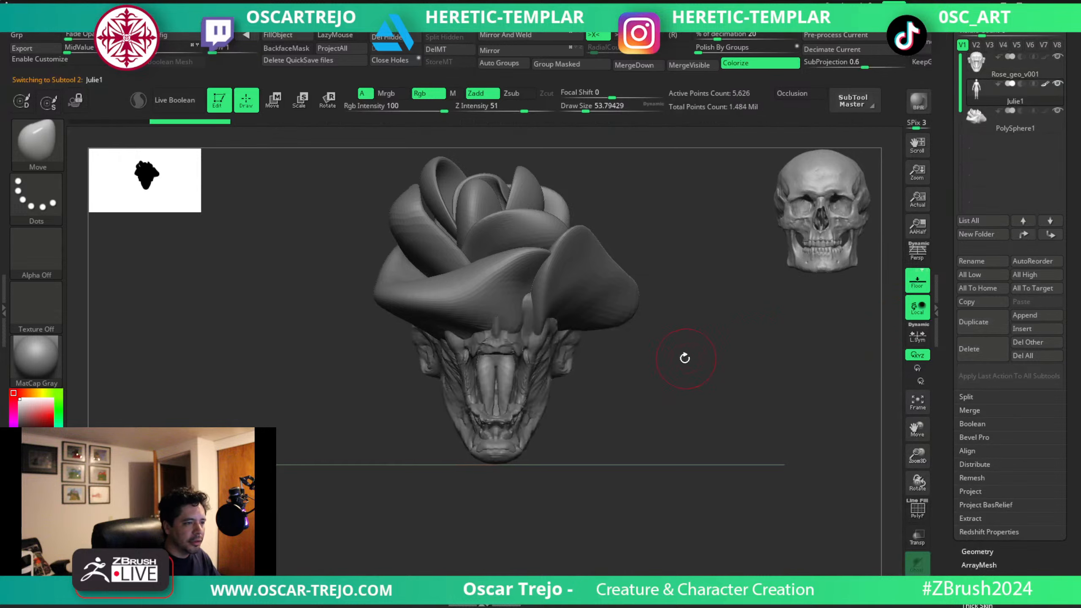
Lower the Julie figure, scale it up and align it so its head sits inside the rose-crowned skull.
{"action": "left_click_drag", "start_coordinate": [686, 357], "coordinate": [592, 79], "text": "alt"}
{"action": "key", "text": "w"}
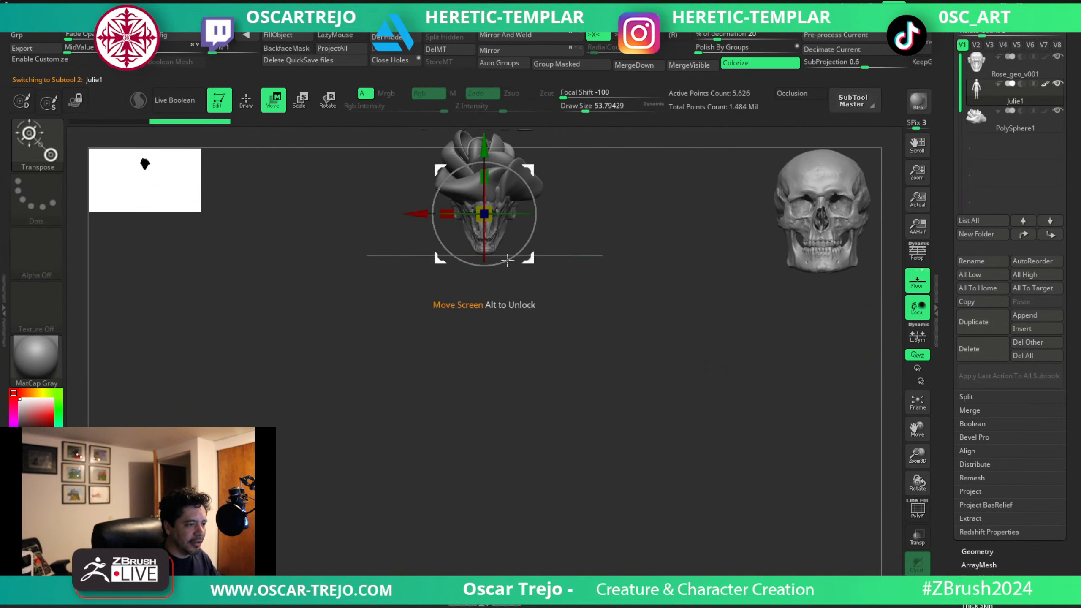
{"action": "left_click_drag", "start_coordinate": [488, 209], "coordinate": [602, 313]}
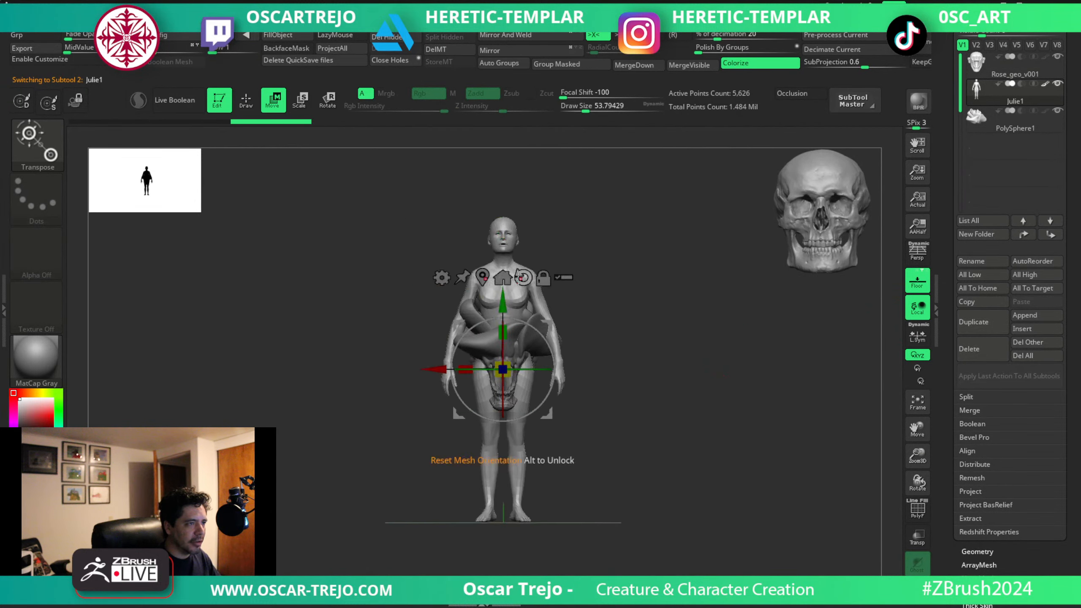
{"action": "left_click_drag", "start_coordinate": [505, 304], "coordinate": [505, 413]}
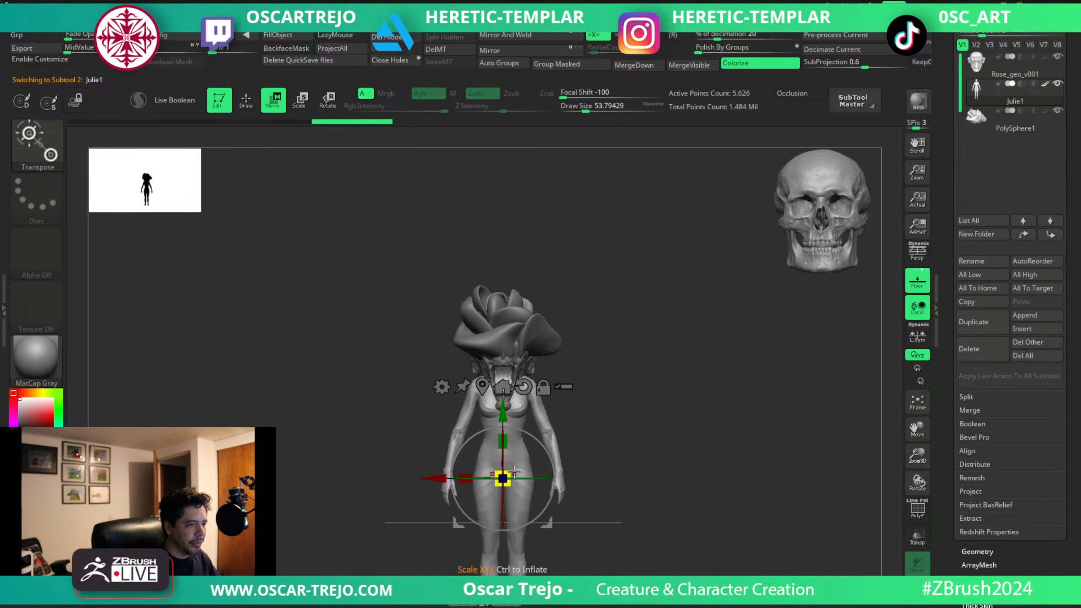
{"action": "left_click_drag", "start_coordinate": [506, 475], "coordinate": [545, 530]}
{"action": "left_click_drag", "start_coordinate": [670, 474], "coordinate": [613, 269], "text": "alt"}
{"action": "left_click_drag", "start_coordinate": [613, 269], "coordinate": [598, 232], "text": "alt"}
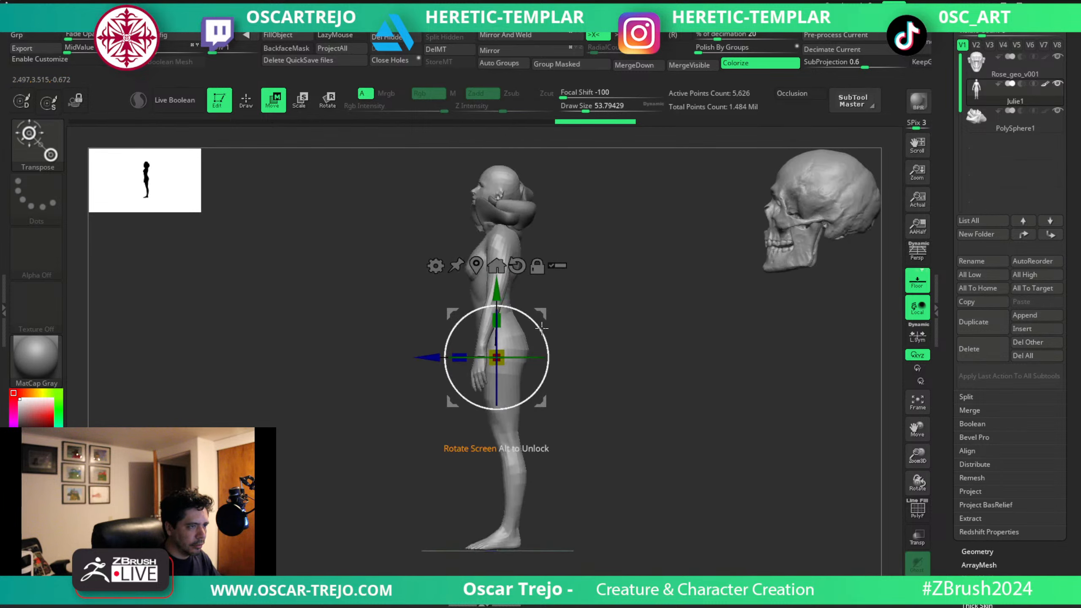
{"action": "mouse_move", "coordinate": [549, 316]}
{"action": "left_mouse_down"}
{"action": "mouse_move", "coordinate": [558, 364]}
{"action": "mouse_move", "coordinate": [554, 356]}
{"action": "left_mouse_up"}
Bake all existing sculpt layers of the Julie figure into its mesh.
{"action": "key", "text": "q"}
{"action": "mouse_move", "coordinate": [582, 290]}
{"action": "left_mouse_down"}
{"action": "mouse_move", "coordinate": [642, 260]}
{"action": "mouse_move", "coordinate": [630, 261]}
{"action": "mouse_move", "coordinate": [744, 353]}
{"action": "left_mouse_up"}
{"action": "key", "text": "d"}
{"action": "key", "text": "d"}
{"action": "left_click_drag", "start_coordinate": [719, 239], "coordinate": [586, 415], "text": "alt"}
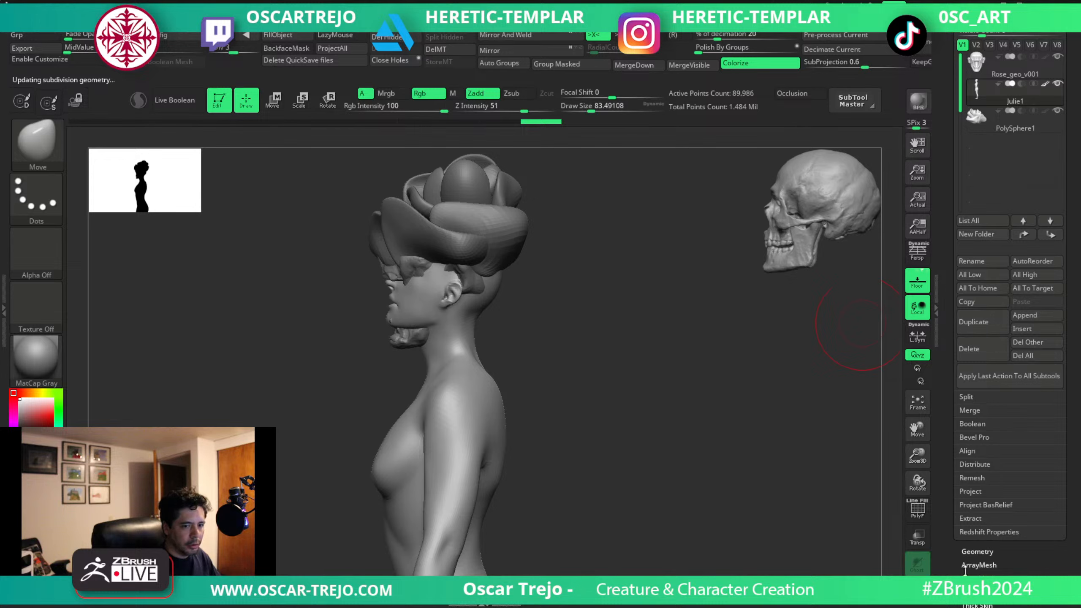
{"action": "mouse_move", "coordinate": [965, 571]}
{"action": "left_mouse_down"}
{"action": "mouse_move", "coordinate": [958, 478]}
{"action": "mouse_move", "coordinate": [977, 342]}
{"action": "left_mouse_up"}
{"action": "key", "text": "shift+d"}
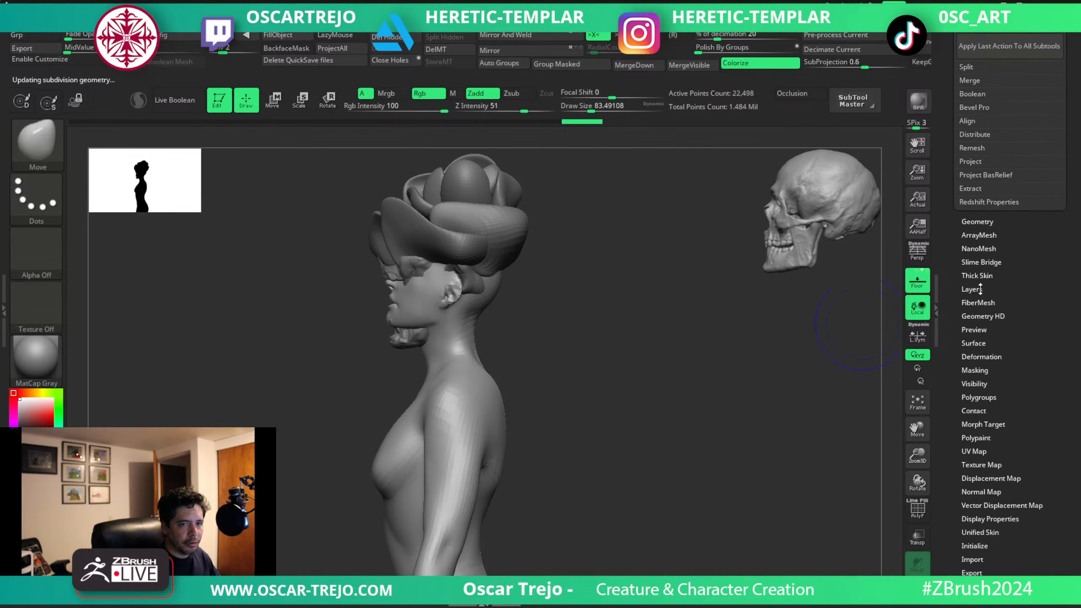
{"action": "left_click", "coordinate": [975, 290]}
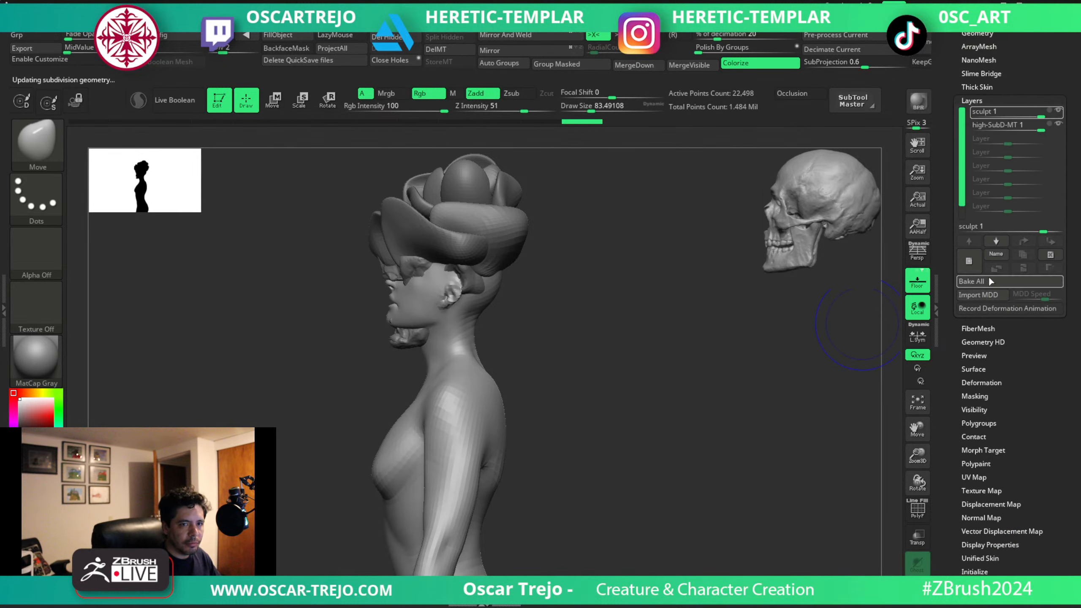
{"action": "left_click", "coordinate": [990, 281]}
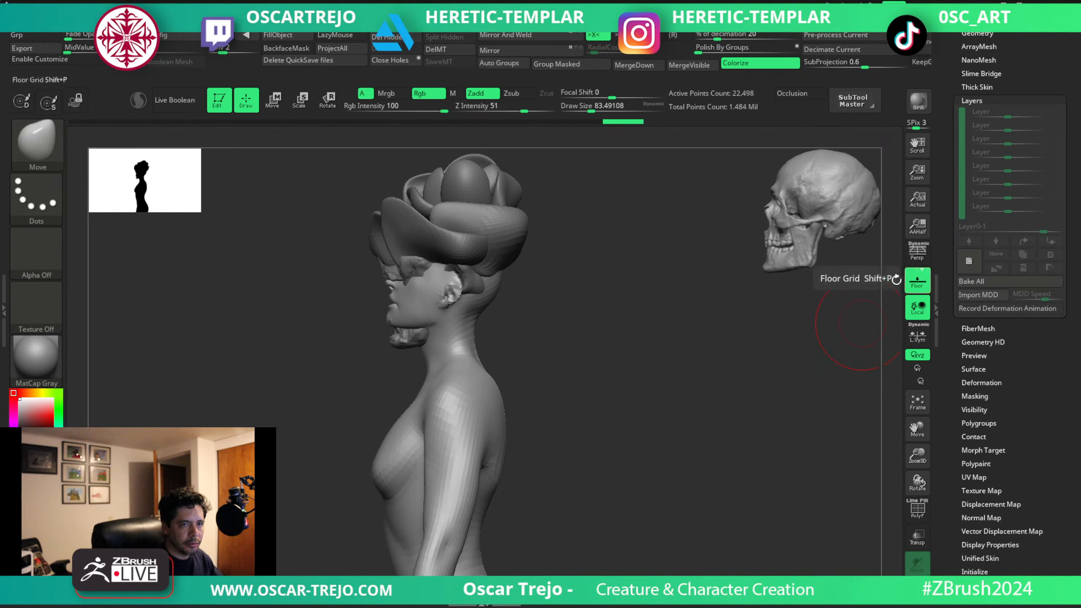
Examine the Julie figure's wireframe, polygroups and smooth surface across its subdivision levels.
{"action": "key", "text": "d"}
{"action": "key", "text": "d"}
{"action": "key", "text": "shift+f"}
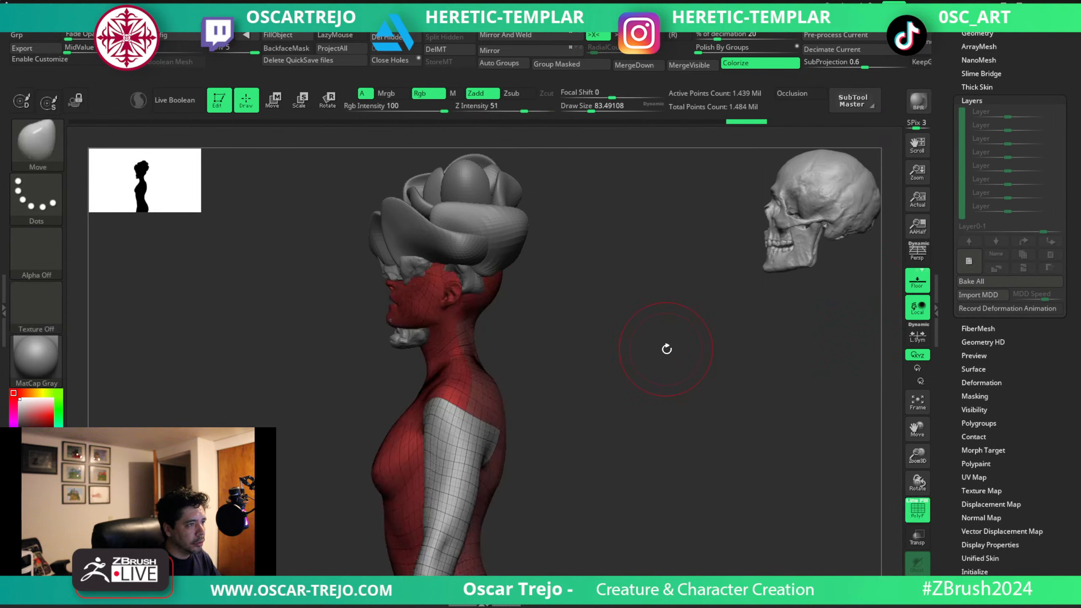
{"action": "key", "text": "shift+d"}
{"action": "key", "text": "d"}
{"action": "key", "text": "d"}
{"action": "left_click_drag", "start_coordinate": [654, 357], "coordinate": [688, 379]}
{"action": "key", "text": "d"}
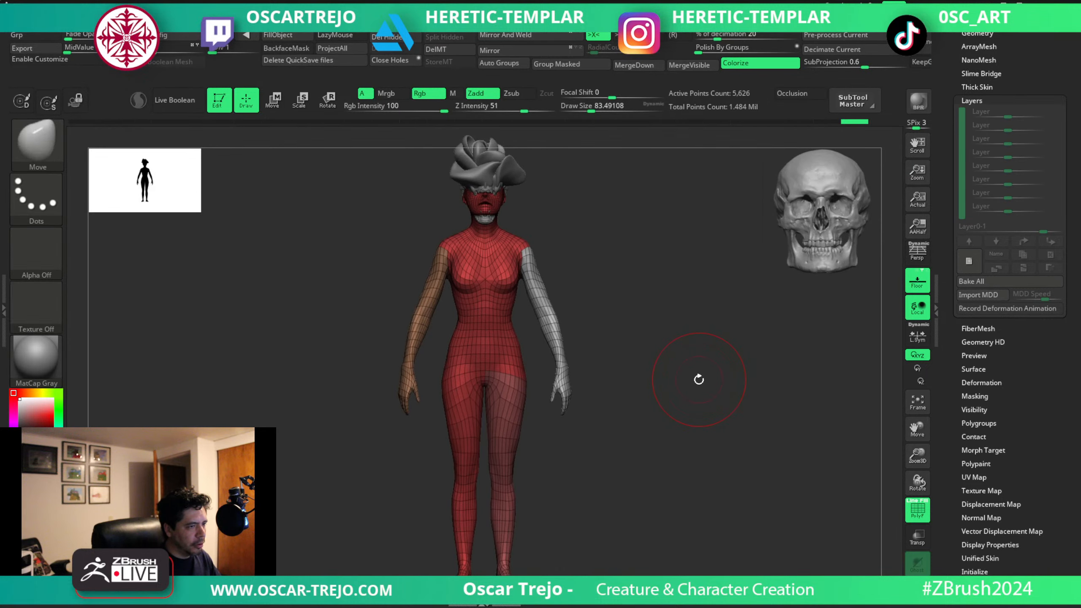
{"action": "key", "text": "shift+f"}
{"action": "left_click_drag", "start_coordinate": [666, 346], "coordinate": [765, 464], "text": "alt"}
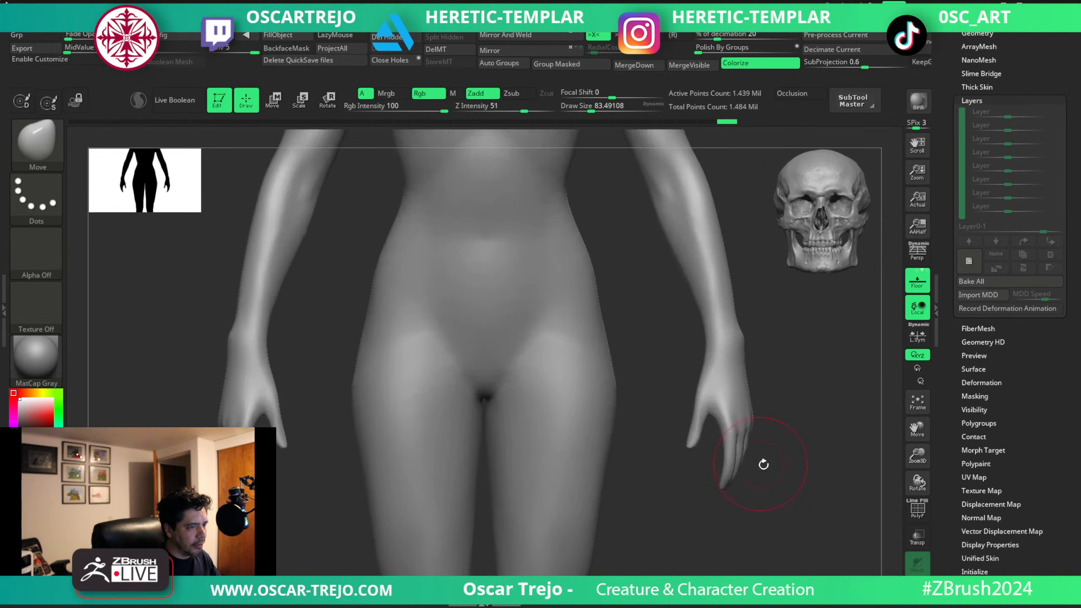
Drop the Julie figure to its lowest subdivision level, delete the higher levels and frame the body.
{"action": "key", "text": "shift+d"}
{"action": "key", "text": "shift+d"}
{"action": "key", "text": "shift+d"}
{"action": "left_click_drag", "start_coordinate": [968, 34], "coordinate": [969, 102]}
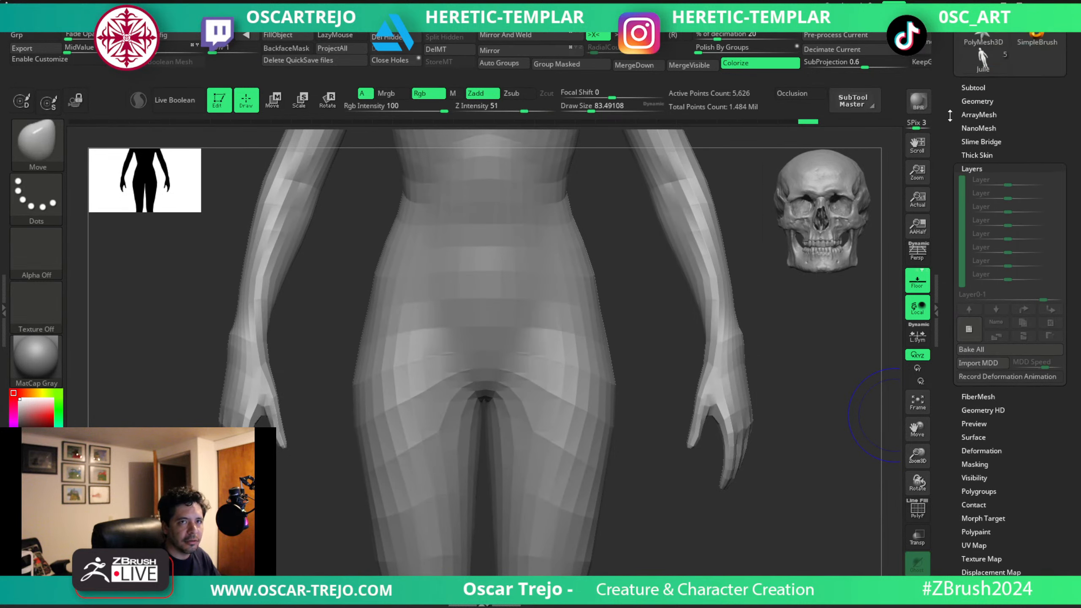
{"action": "left_click", "coordinate": [977, 101], "text": "shift"}
{"action": "left_click", "coordinate": [1030, 140]}
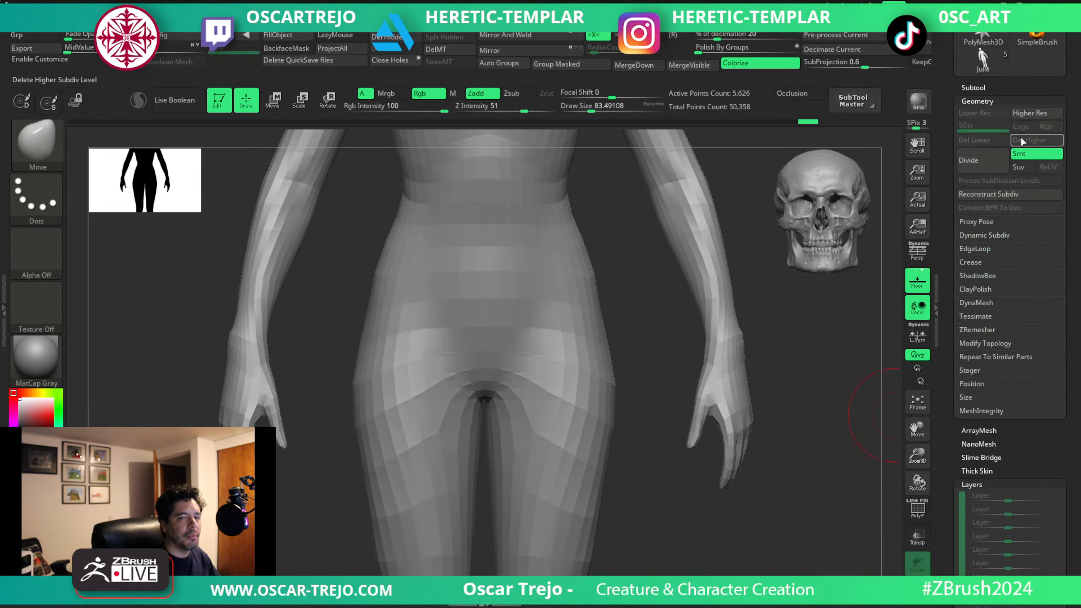
{"action": "key", "text": "f"}
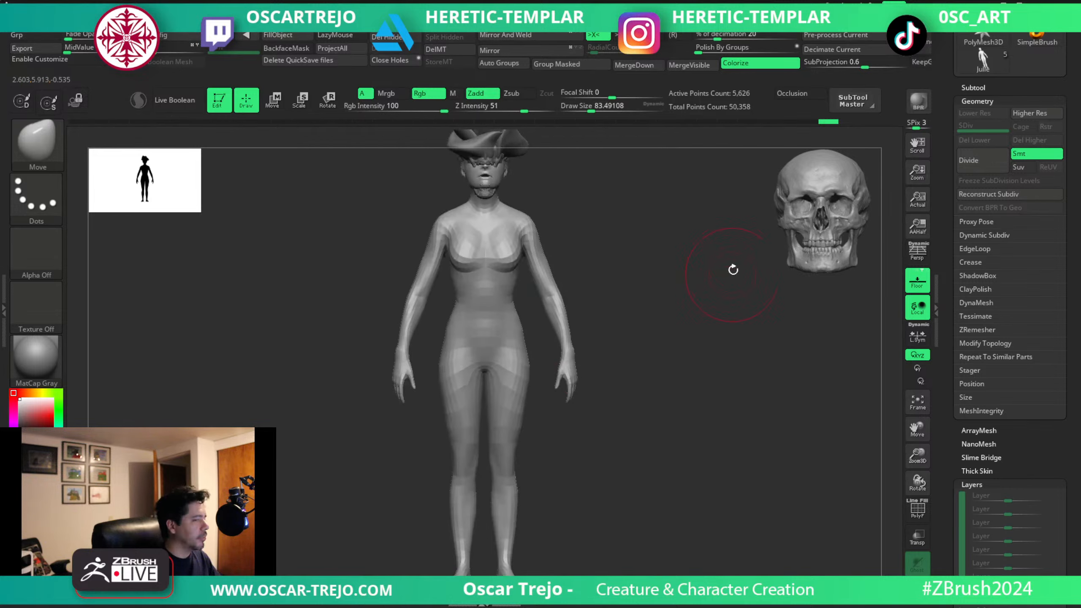
Add a new sculpt layer to the Julie figure and name it base.
{"action": "left_click_drag", "start_coordinate": [645, 246], "coordinate": [705, 343], "text": "alt"}
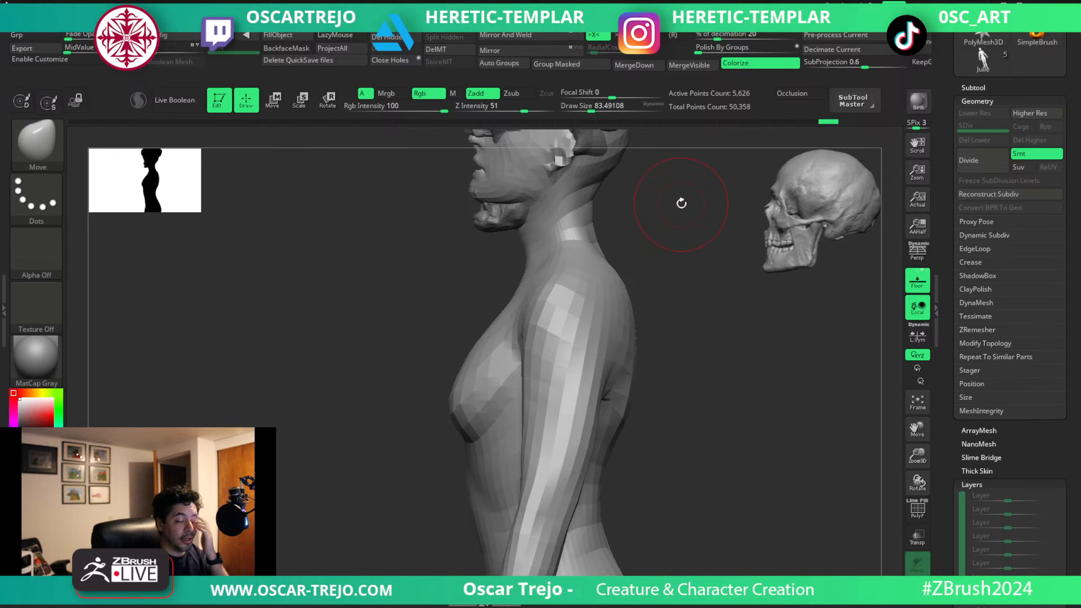
{"action": "left_click", "coordinate": [940, 462]}
{"action": "left_click_drag", "start_coordinate": [944, 421], "coordinate": [951, 332]}
{"action": "left_click", "coordinate": [957, 377]}
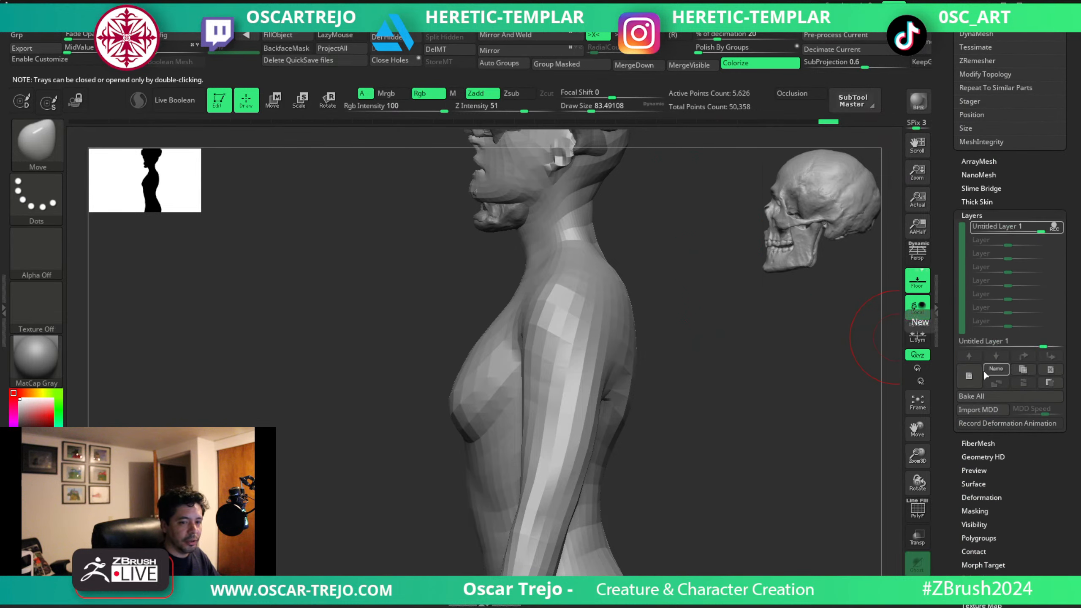
{"action": "left_click", "coordinate": [990, 366]}
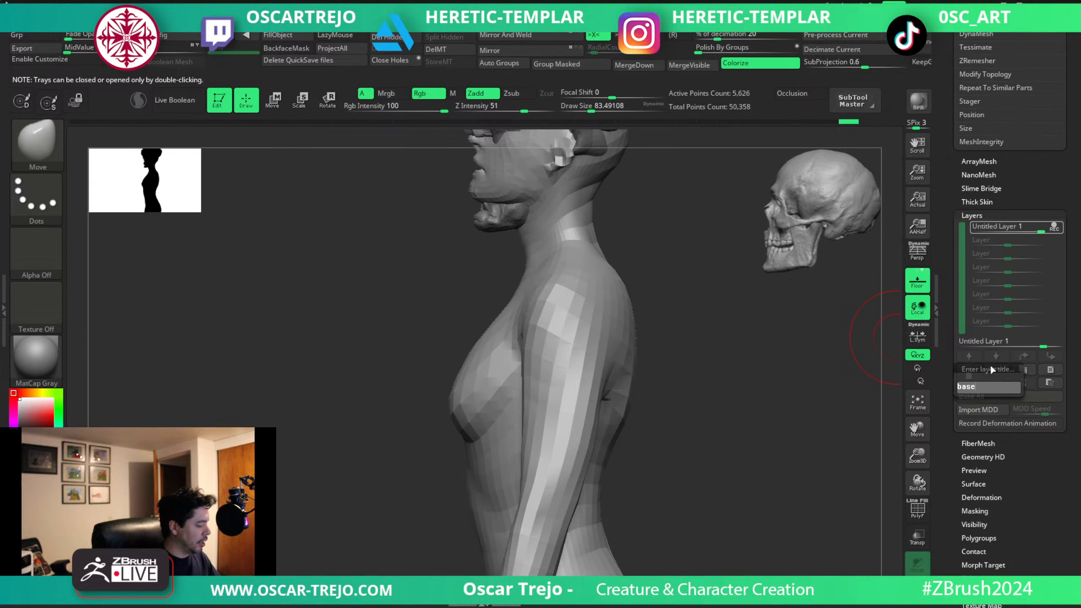
{"action": "type", "text": "base"}
{"action": "key", "text": "Return"}
Add a second sculpt layer to the Julie figure and name it head.
{"action": "left_click_drag", "start_coordinate": [726, 309], "coordinate": [686, 422]}
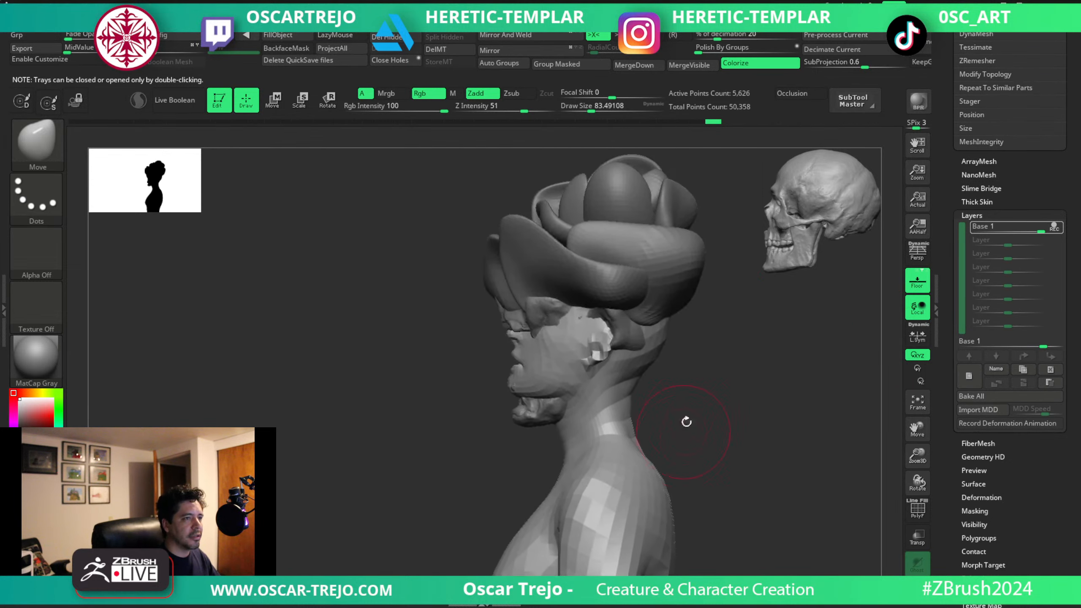
{"action": "left_click_drag", "start_coordinate": [736, 362], "coordinate": [734, 252]}
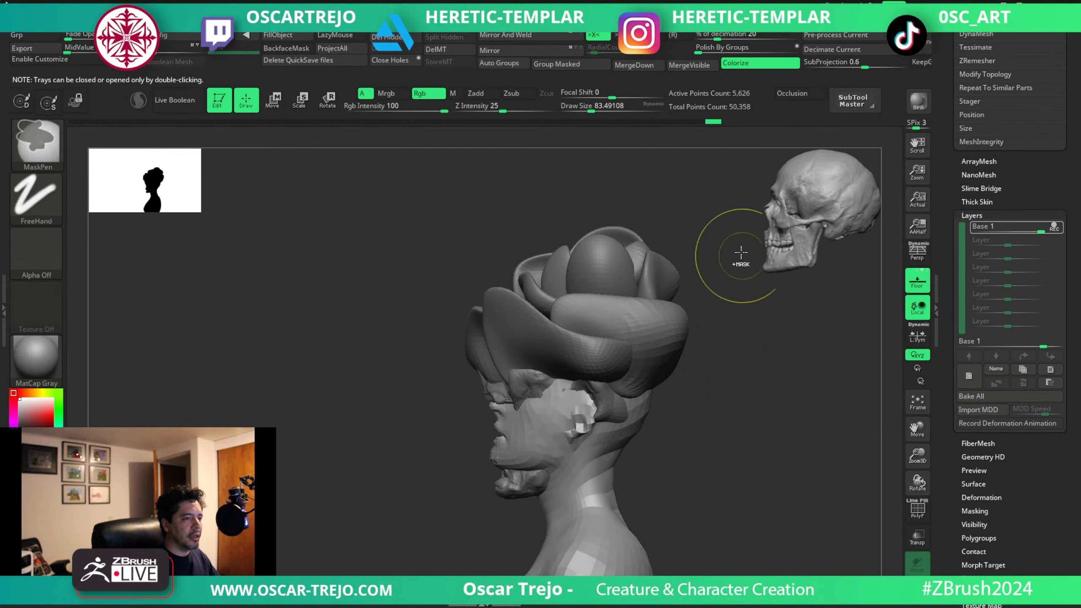
{"action": "left_click", "coordinate": [975, 375]}
{"action": "left_click", "coordinate": [988, 367]}
{"action": "type", "text": "h"}
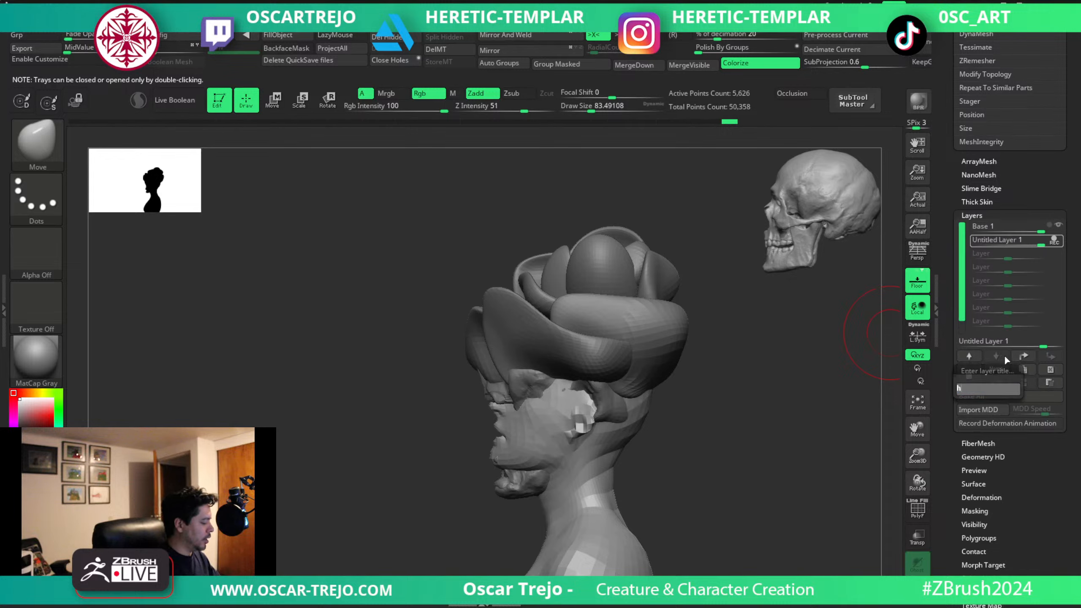
{"action": "type", "text": "ead"}
{"action": "key", "text": "Return"}
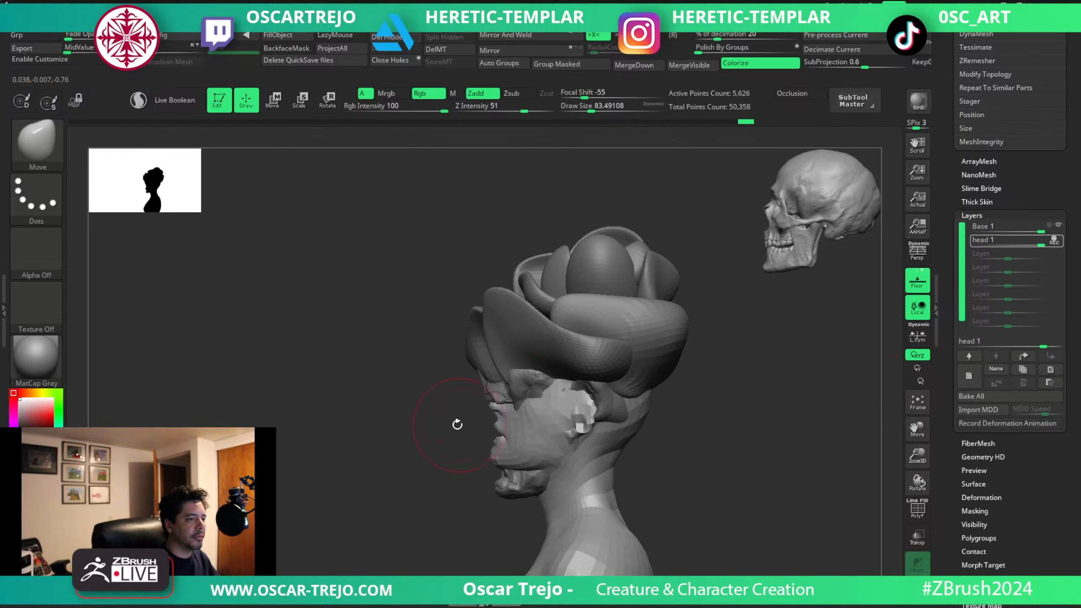
Mask the figure's body with a softened edge at the neck, leaving only the head unmasked.
{"action": "mouse_move", "coordinate": [457, 424]}
{"action": "left_mouse_down"}
{"action": "mouse_move", "coordinate": [463, 355]}
{"action": "mouse_move", "coordinate": [519, 307]}
{"action": "mouse_move", "coordinate": [508, 249]}
{"action": "mouse_move", "coordinate": [625, 319]}
{"action": "mouse_move", "coordinate": [478, 265]}
{"action": "left_mouse_up"}
{"action": "mouse_move", "coordinate": [535, 175]}
{"action": "left_mouse_down", "text": "ctrl"}
{"action": "mouse_move", "coordinate": [667, 410]}
{"action": "mouse_move", "coordinate": [790, 459]}
{"action": "mouse_move", "coordinate": [782, 452]}
{"action": "left_mouse_up", "text": "ctrl"}
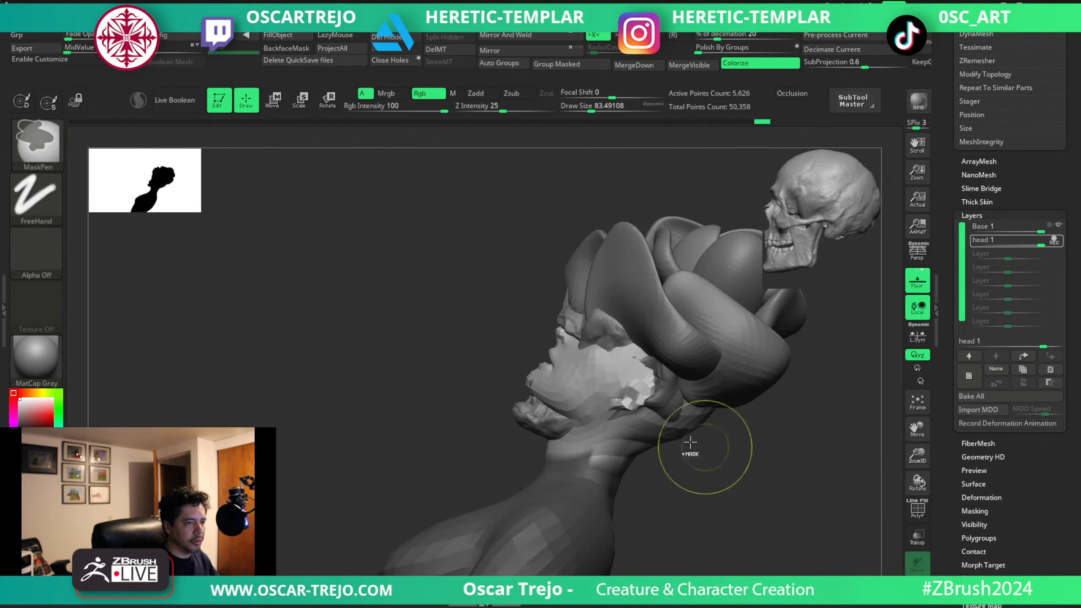
{"action": "left_click", "coordinate": [655, 472], "text": "ctrl"}
{"action": "left_click", "coordinate": [607, 465], "text": "ctrl"}
{"action": "left_click", "coordinate": [679, 466], "text": "ctrl"}
{"action": "left_click_drag", "start_coordinate": [678, 466], "coordinate": [671, 459], "text": "shift"}
Centre the gizmo on the unmasked head and scale the head down to fit within the skull.
{"action": "key", "text": "w"}
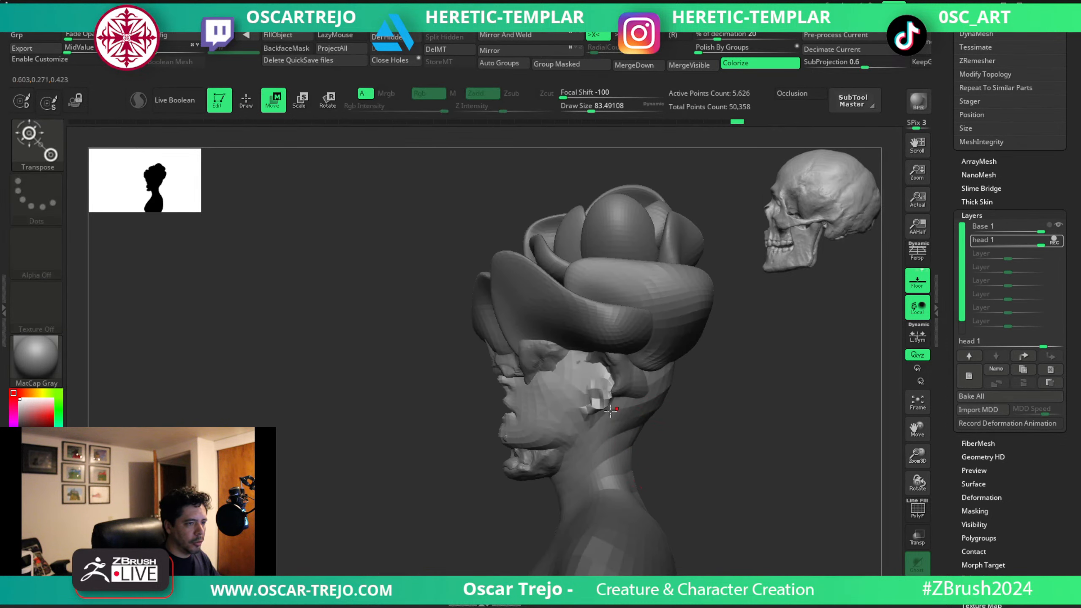
{"action": "left_click", "coordinate": [597, 398], "text": "alt"}
{"action": "left_click_drag", "start_coordinate": [426, 402], "coordinate": [492, 408], "text": "shift"}
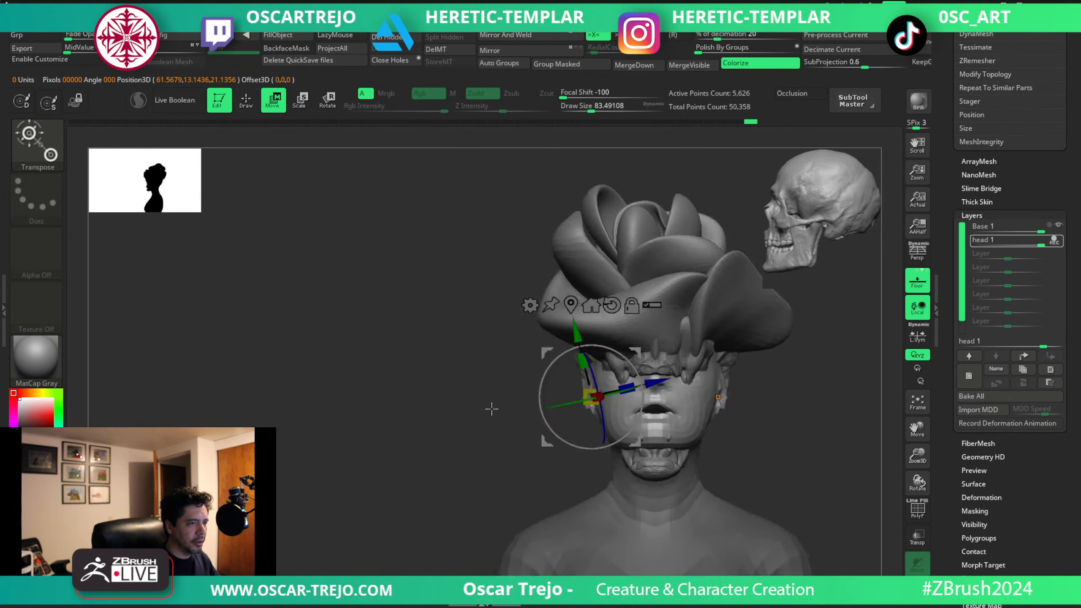
{"action": "key", "text": "x"}
{"action": "left_click", "coordinate": [611, 306], "text": "alt"}
{"action": "left_click", "coordinate": [571, 306], "text": "alt"}
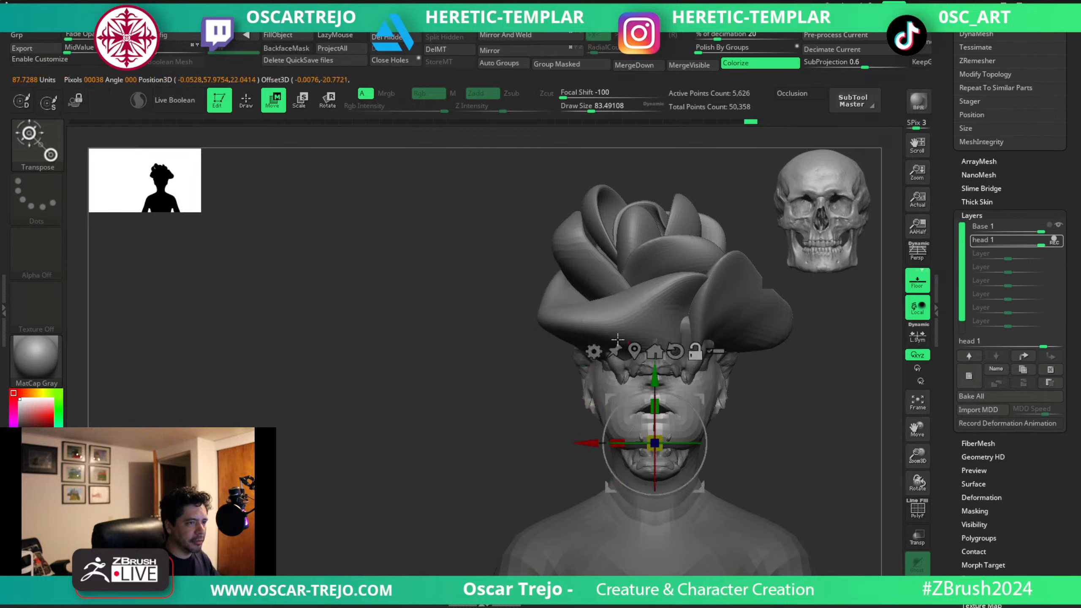
{"action": "left_click_drag", "start_coordinate": [655, 443], "coordinate": [637, 459]}
{"action": "left_click_drag", "start_coordinate": [780, 431], "coordinate": [736, 435], "text": "shift"}
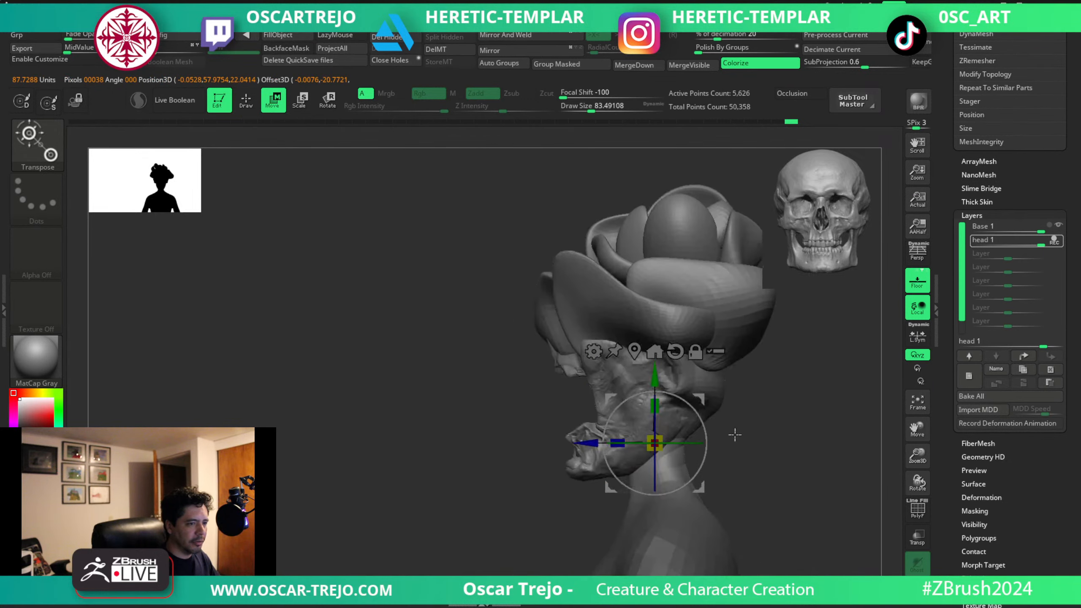
Return to the Move brush, enlarge it to about 197 and clear the mask from the body.
{"action": "key", "text": "q"}
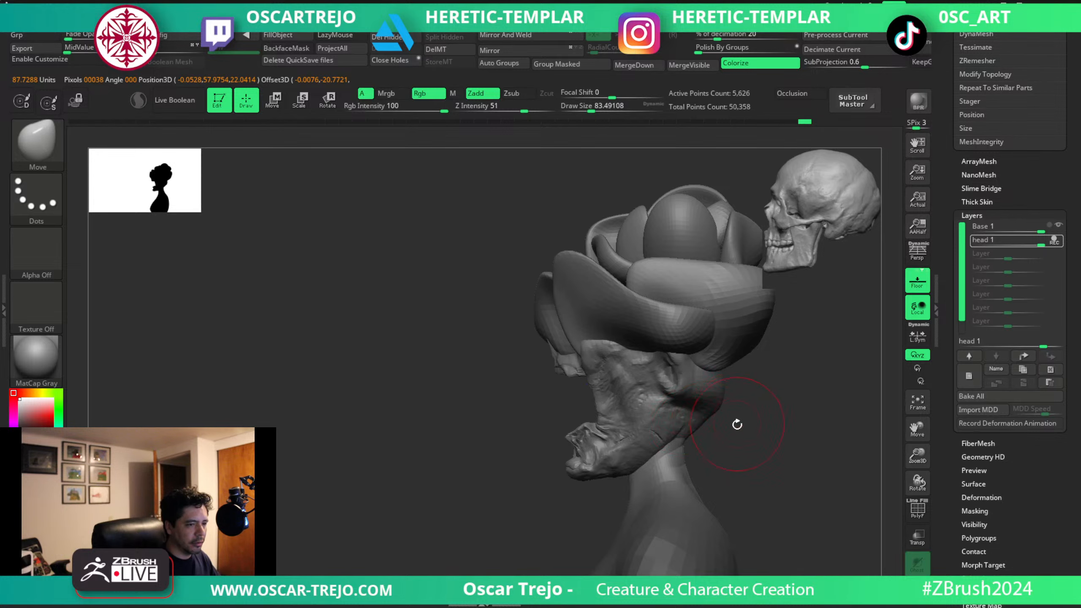
{"action": "key", "text": "s"}
{"action": "left_click", "coordinate": [707, 426]}
{"action": "left_click_drag", "start_coordinate": [739, 434], "coordinate": [736, 448], "text": "ctrl"}
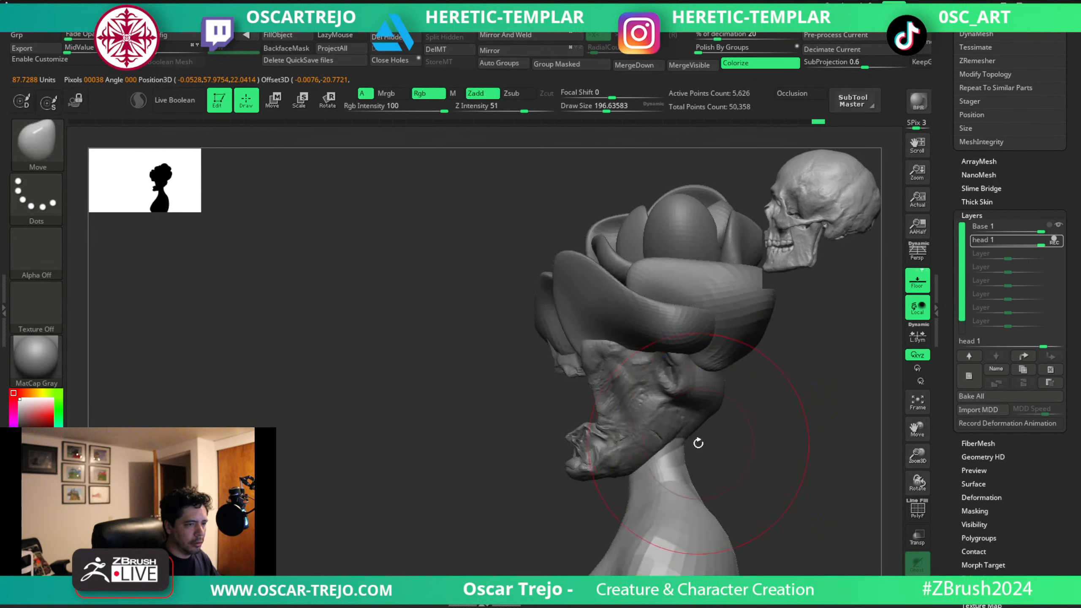
Try to reshape the back of the neck with the large Move brush, and undo the strokes.
{"action": "left_click_drag", "start_coordinate": [706, 411], "coordinate": [713, 419]}
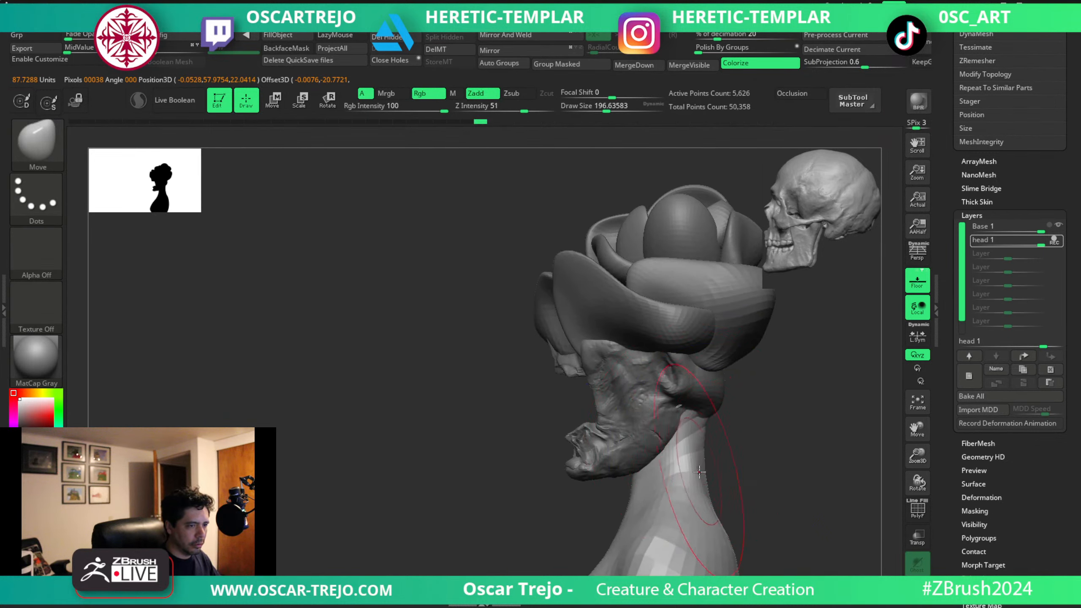
{"action": "mouse_move", "coordinate": [712, 473]}
{"action": "left_mouse_down"}
{"action": "mouse_move", "coordinate": [755, 454]}
{"action": "mouse_move", "coordinate": [755, 404]}
{"action": "mouse_move", "coordinate": [767, 398]}
{"action": "mouse_move", "coordinate": [751, 402]}
{"action": "left_mouse_up"}
{"action": "key", "text": "ctrl+z"}
{"action": "key", "text": "ctrl+z"}
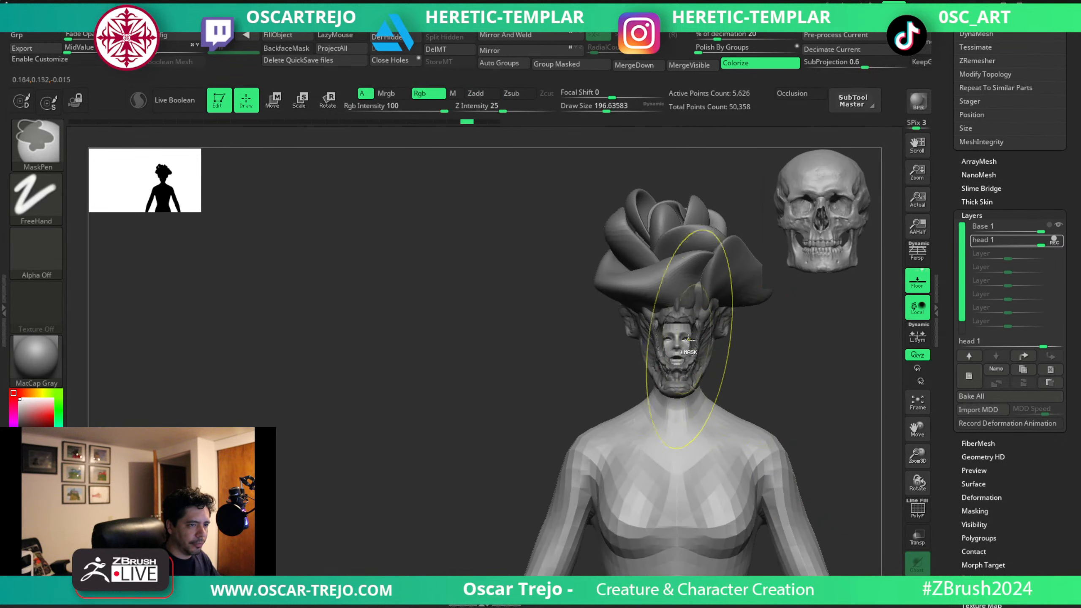
{"action": "key", "text": "ctrl+z"}
Turn on symmetry and reshape the head and back of the neck with the Move brush at about 132 to 154.
{"action": "key", "text": "x"}
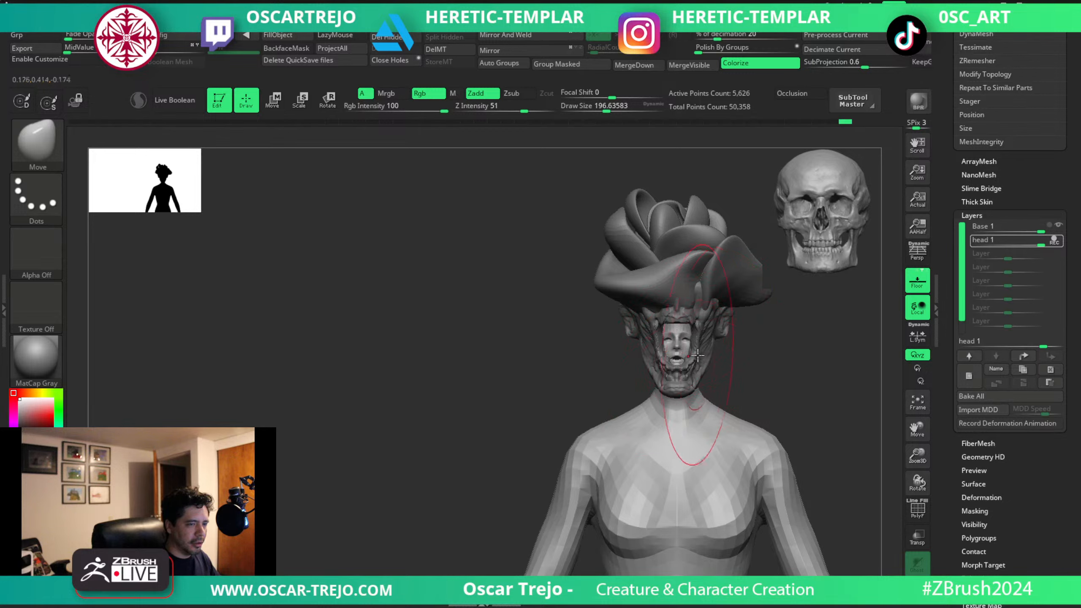
{"action": "mouse_move", "coordinate": [698, 355]}
{"action": "right_mouse_down"}
{"action": "mouse_move", "coordinate": [681, 350]}
{"action": "mouse_move", "coordinate": [681, 337]}
{"action": "mouse_move", "coordinate": [755, 326]}
{"action": "mouse_move", "coordinate": [736, 382]}
{"action": "mouse_move", "coordinate": [708, 370]}
{"action": "mouse_move", "coordinate": [731, 345]}
{"action": "right_mouse_up"}
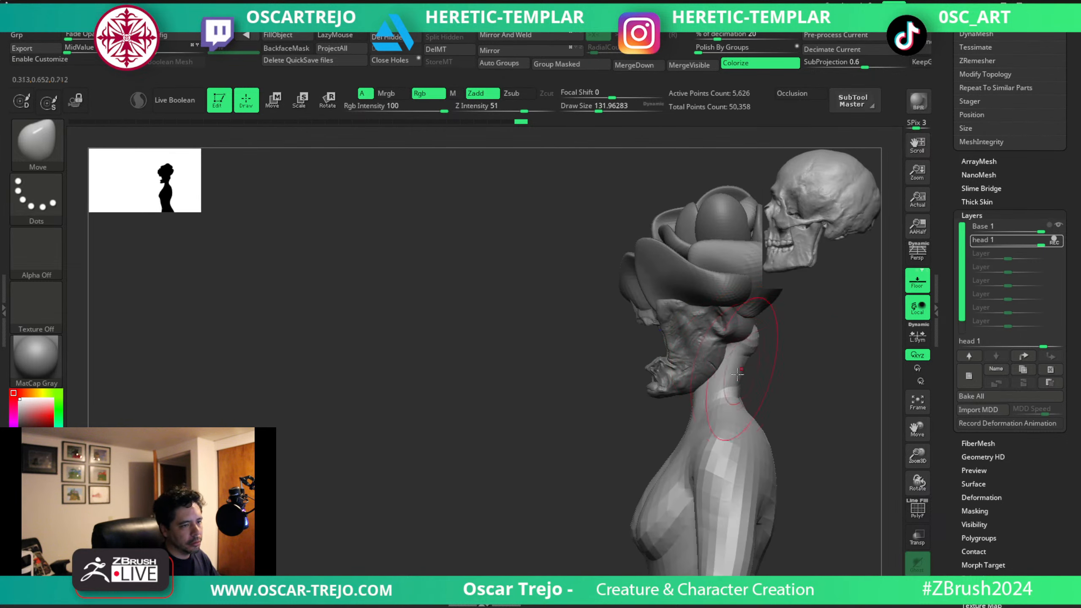
{"action": "key", "text": "s"}
{"action": "left_click", "coordinate": [756, 362]}
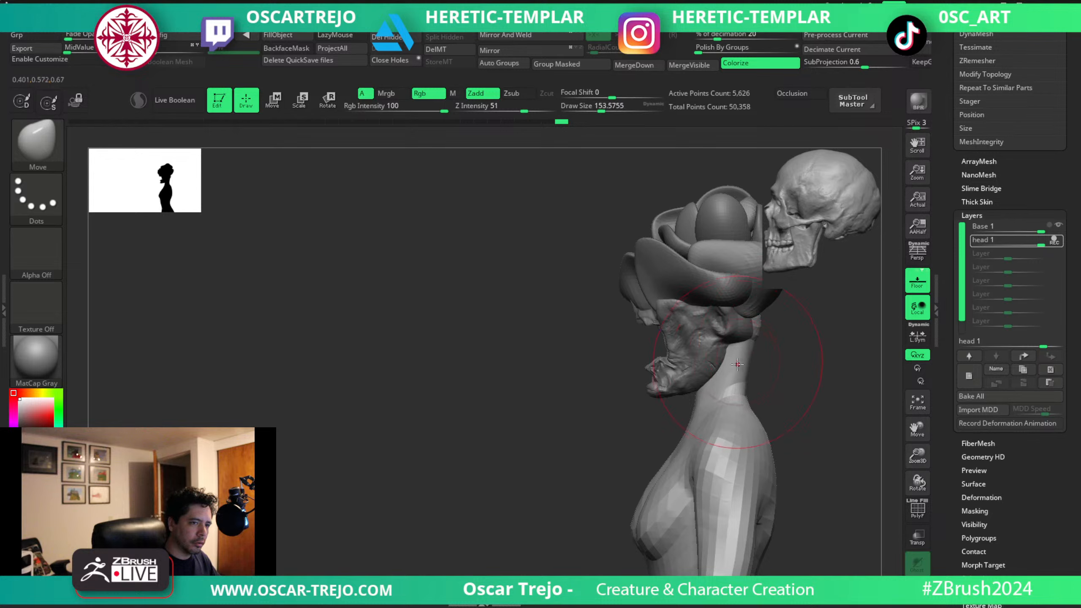
{"action": "left_click_drag", "start_coordinate": [751, 362], "coordinate": [759, 362]}
{"action": "key", "text": "s"}
{"action": "left_click", "coordinate": [743, 406]}
Reshape the front base of the neck with the Move brush, reduced to about 97.
{"action": "key", "text": "s"}
{"action": "left_click", "coordinate": [696, 410]}
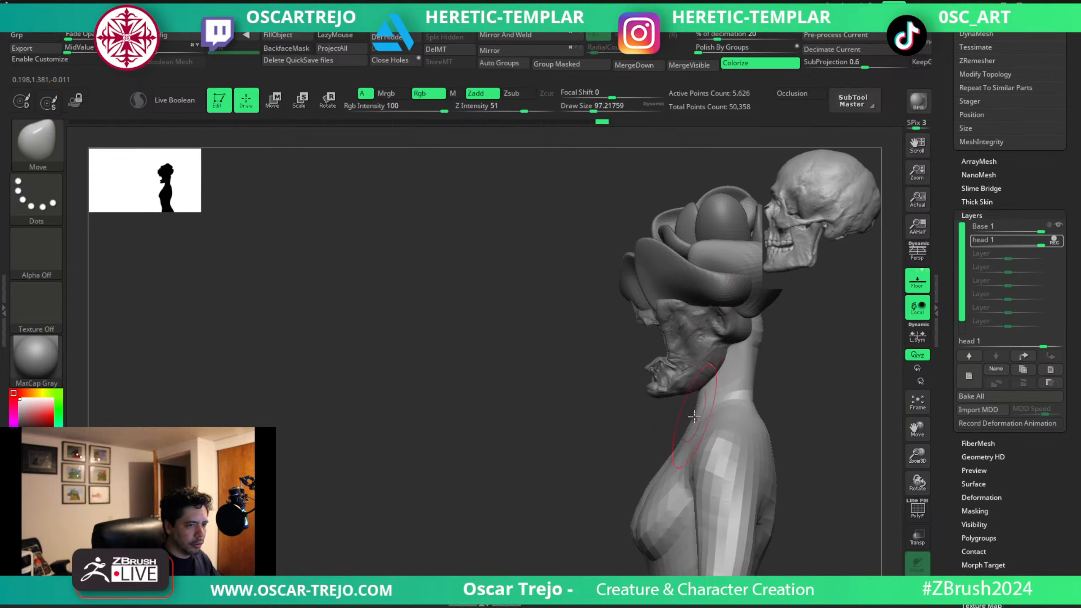
{"action": "left_click_drag", "start_coordinate": [655, 444], "coordinate": [680, 444], "text": "shift"}
{"action": "key", "text": "s"}
{"action": "left_click", "coordinate": [685, 444]}
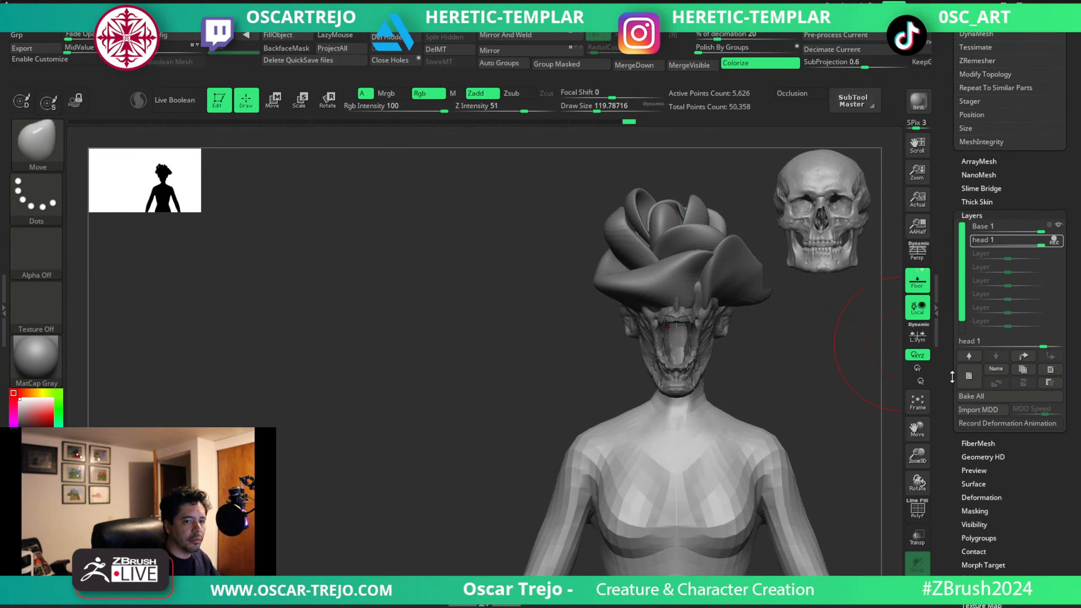
Bake the body's layers, turn off Colorize and apply Mirror And Weld to the body.
{"action": "left_click", "coordinate": [969, 379]}
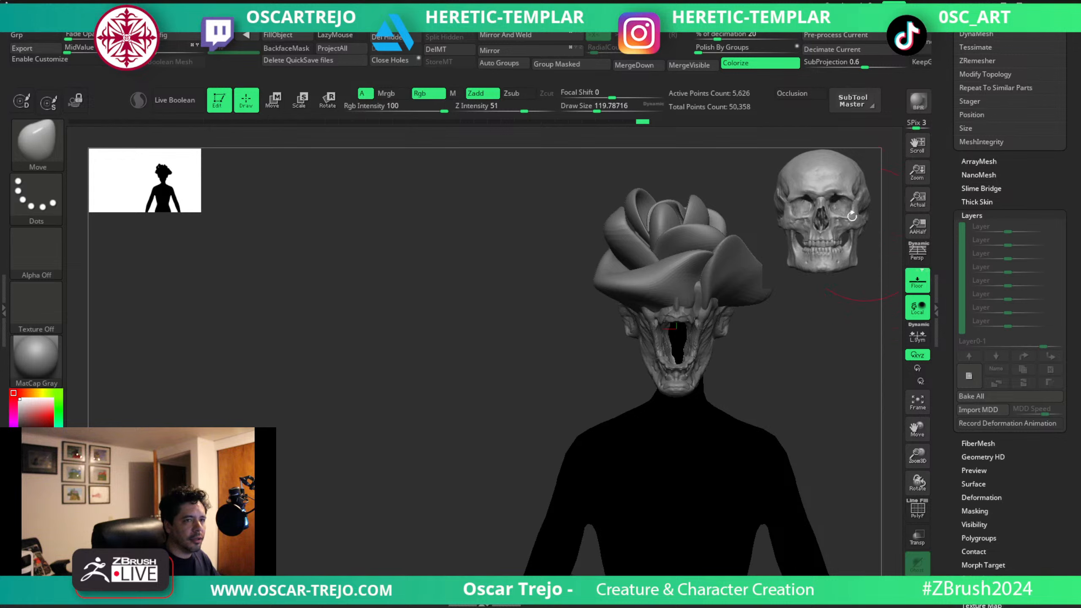
{"action": "left_click", "coordinate": [760, 62]}
{"action": "left_click", "coordinate": [527, 35]}
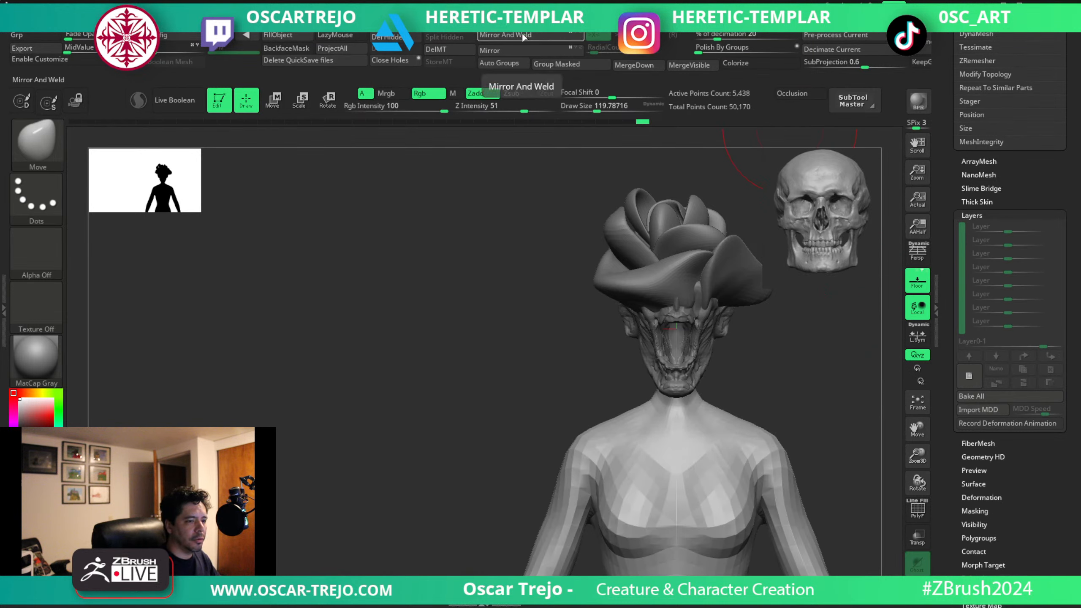
Hide the body's original head and delete the hidden geometry.
{"action": "key", "text": "shift"}
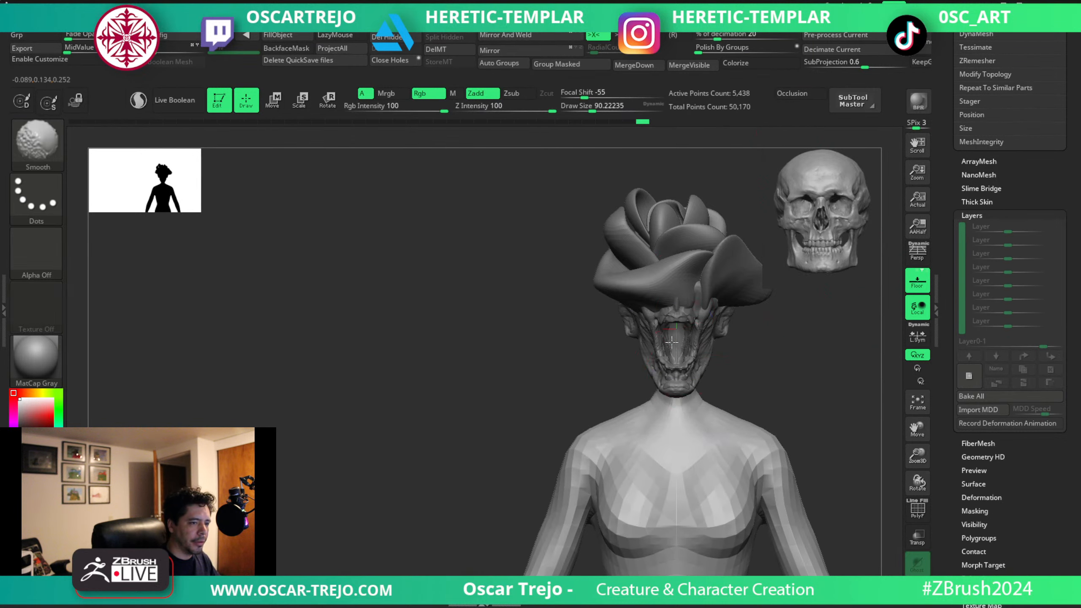
{"action": "left_click_drag", "start_coordinate": [544, 174], "coordinate": [791, 389], "text": "ctrl+shift"}
{"action": "left_click_drag", "start_coordinate": [594, 157], "coordinate": [778, 362], "text": "ctrl+shift"}
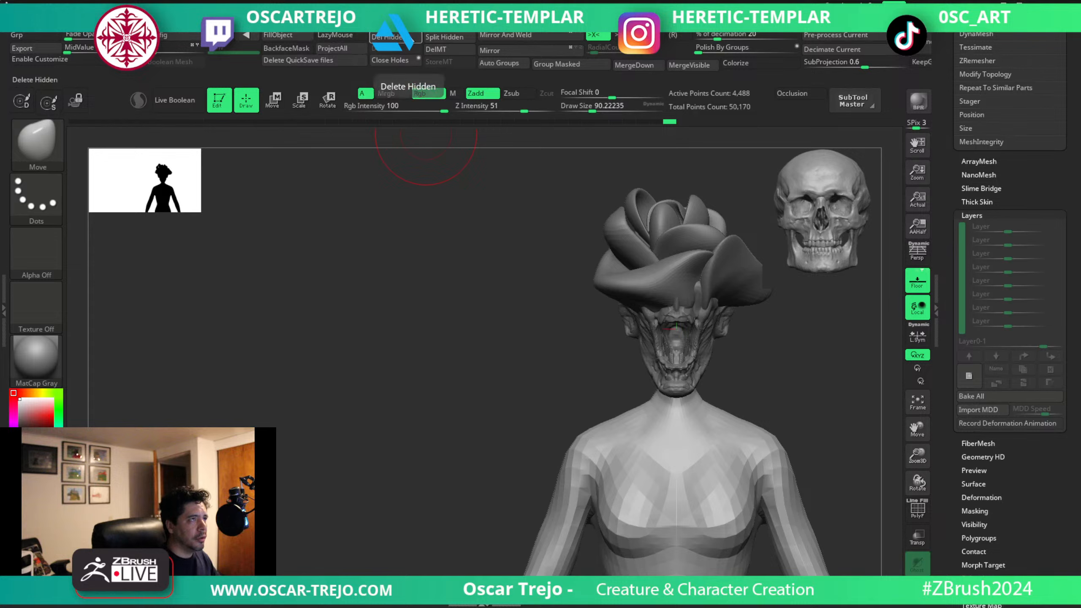
Isolate the body with its polyframe shown and delete the jagged strip left at the top of the neck.
{"action": "left_click", "coordinate": [887, 424]}
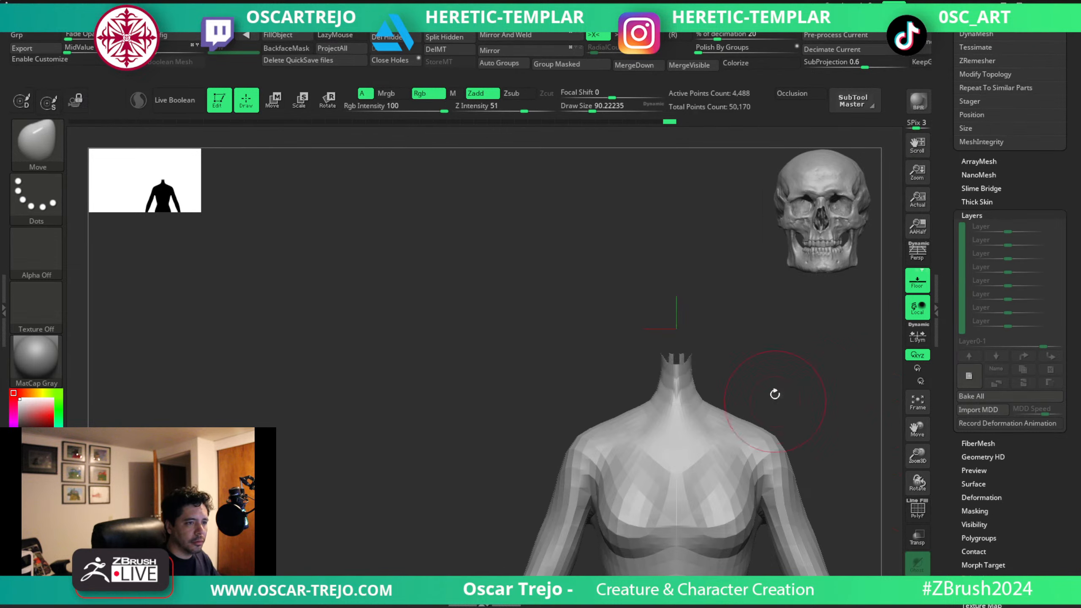
{"action": "mouse_move", "coordinate": [774, 395]}
{"action": "left_mouse_down"}
{"action": "mouse_move", "coordinate": [756, 335]}
{"action": "mouse_move", "coordinate": [779, 346]}
{"action": "mouse_move", "coordinate": [763, 381]}
{"action": "mouse_move", "coordinate": [767, 367]}
{"action": "left_mouse_up"}
{"action": "mouse_move", "coordinate": [614, 330]}
{"action": "left_mouse_down", "text": "ctrl+shift"}
{"action": "mouse_move", "coordinate": [706, 383]}
{"action": "mouse_move", "coordinate": [760, 374]}
{"action": "mouse_move", "coordinate": [670, 371]}
{"action": "mouse_move", "coordinate": [695, 401]}
{"action": "left_mouse_up", "text": "ctrl+shift"}
{"action": "key", "text": "shift+f"}
{"action": "left_click", "coordinate": [391, 38]}
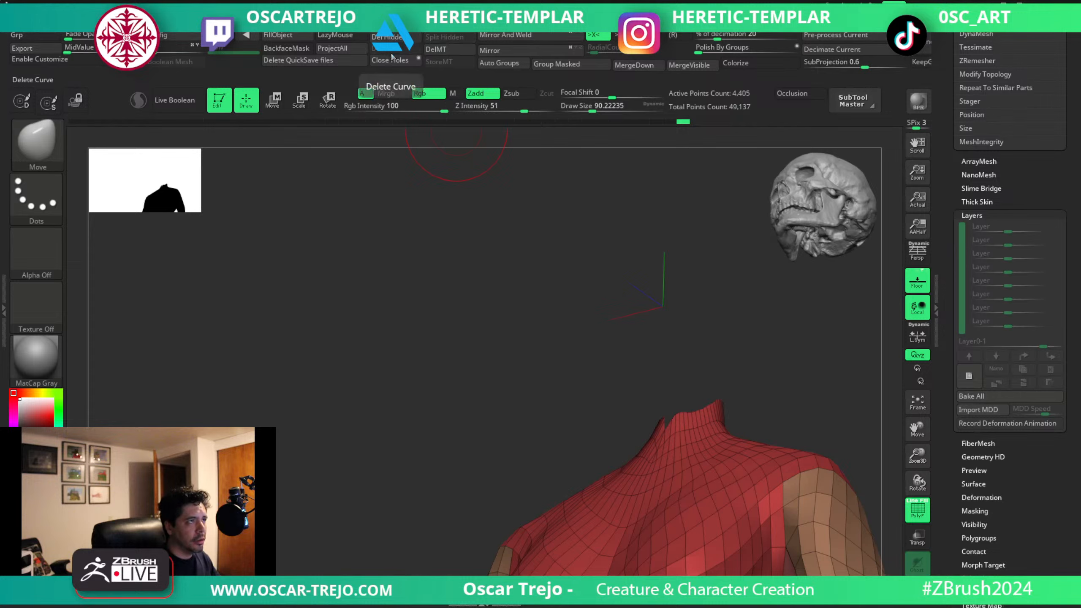
Close the open hole on top of the neck and bring the skull head and rose back into view.
{"action": "left_click", "coordinate": [390, 60]}
{"action": "left_click_drag", "start_coordinate": [672, 345], "coordinate": [697, 355], "text": "shift"}
{"action": "left_click", "coordinate": [917, 562]}
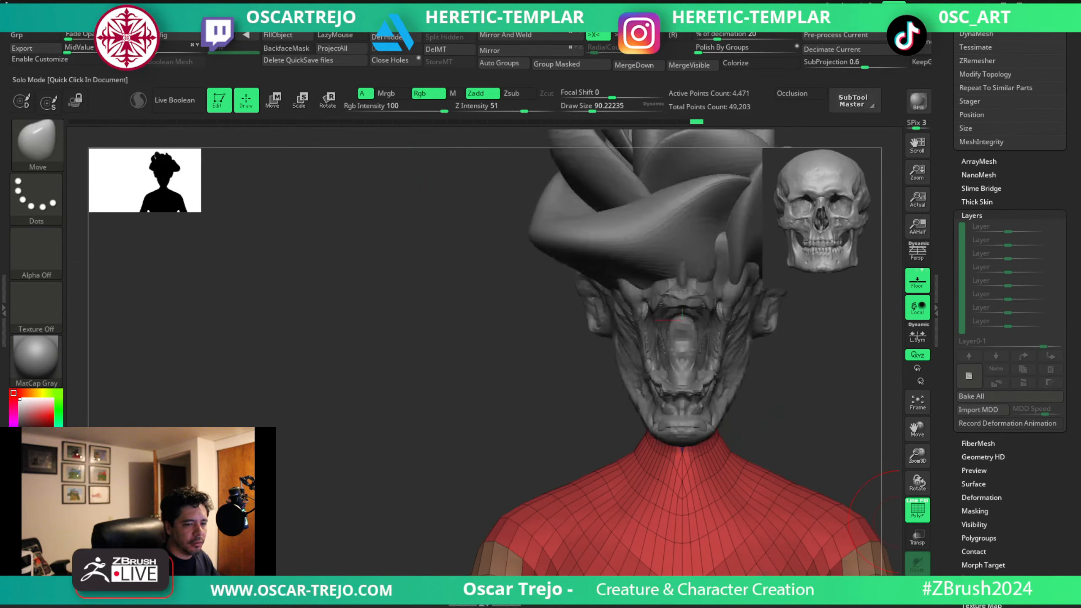
Shape the capped neck and shoulder slope with the Move brush so the neck fits under the jaw.
{"action": "left_click_drag", "start_coordinate": [759, 427], "coordinate": [735, 413]}
{"action": "key", "text": "s"}
{"action": "left_click", "coordinate": [684, 434]}
{"action": "mouse_move", "coordinate": [672, 431]}
{"action": "left_mouse_down"}
{"action": "mouse_move", "coordinate": [658, 430]}
{"action": "mouse_move", "coordinate": [713, 383]}
{"action": "left_mouse_up"}
{"action": "key", "text": "s"}
{"action": "left_click", "coordinate": [719, 408]}
{"action": "left_click_drag", "start_coordinate": [788, 396], "coordinate": [746, 369]}
{"action": "mouse_move", "coordinate": [747, 379]}
{"action": "left_mouse_down", "text": "shift"}
{"action": "mouse_move", "coordinate": [734, 443]}
{"action": "mouse_move", "coordinate": [698, 441]}
{"action": "left_mouse_up", "text": "shift"}
{"action": "left_click_drag", "start_coordinate": [787, 426], "coordinate": [792, 408]}
{"action": "left_click_drag", "start_coordinate": [741, 472], "coordinate": [755, 481], "text": "shift"}
{"action": "left_click_drag", "start_coordinate": [796, 437], "coordinate": [820, 447]}
Refine the nape and neck base in profile with the Move brush at about 101 to 124.
{"action": "key", "text": "s"}
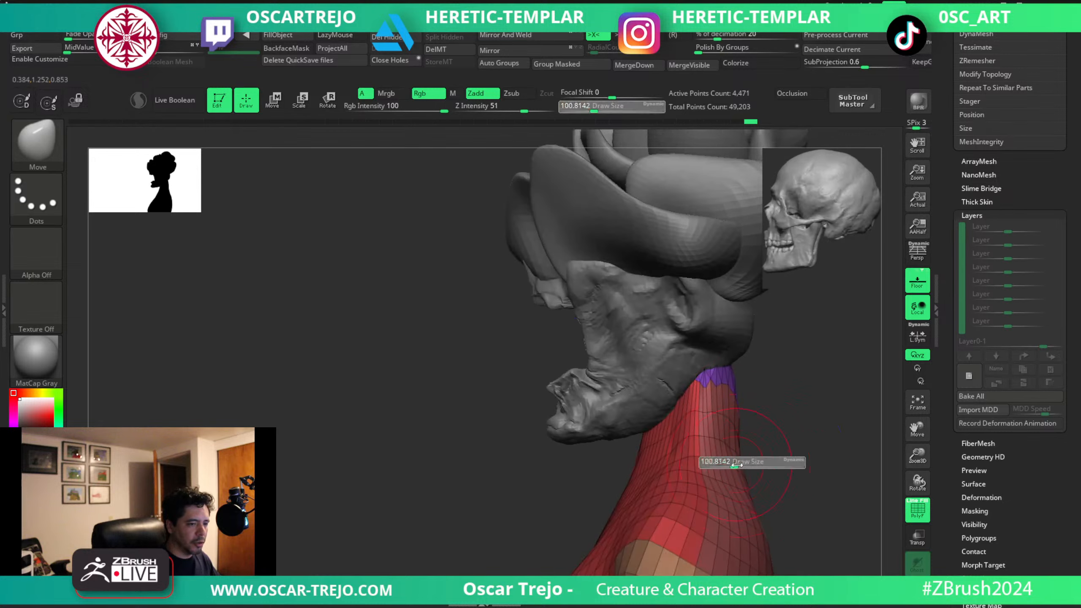
{"action": "left_click_drag", "start_coordinate": [738, 465], "coordinate": [743, 465]}
{"action": "mouse_move", "coordinate": [745, 455]}
{"action": "left_mouse_down"}
{"action": "mouse_move", "coordinate": [758, 444]}
{"action": "mouse_move", "coordinate": [730, 452]}
{"action": "mouse_move", "coordinate": [783, 451]}
{"action": "mouse_move", "coordinate": [741, 461]}
{"action": "mouse_move", "coordinate": [710, 444]}
{"action": "mouse_move", "coordinate": [706, 476]}
{"action": "mouse_move", "coordinate": [733, 415]}
{"action": "left_mouse_up"}
{"action": "key", "text": "s"}
{"action": "key", "text": "s"}
{"action": "key", "text": "s"}
{"action": "mouse_move", "coordinate": [702, 468]}
{"action": "left_mouse_down", "text": "shift"}
{"action": "mouse_move", "coordinate": [724, 442]}
{"action": "mouse_move", "coordinate": [721, 462]}
{"action": "left_mouse_up", "text": "shift"}
{"action": "left_click_drag", "start_coordinate": [725, 499], "coordinate": [721, 496]}
{"action": "left_click_drag", "start_coordinate": [786, 426], "coordinate": [751, 348], "text": "alt"}
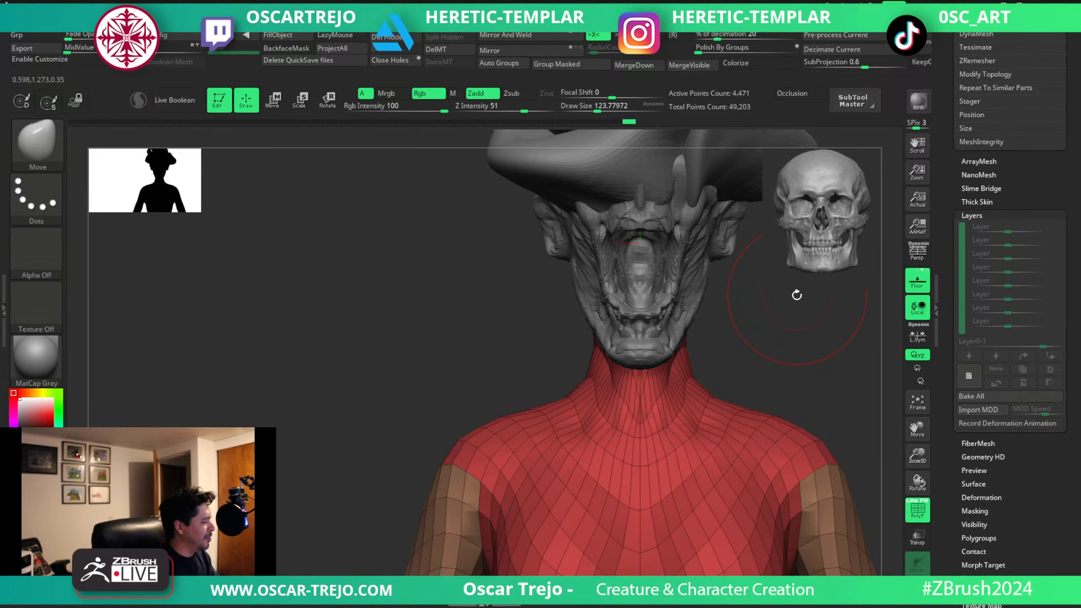
{"action": "mouse_move", "coordinate": [763, 358]}
{"action": "left_mouse_down", "text": "alt"}
{"action": "mouse_move", "coordinate": [729, 362]}
{"action": "mouse_move", "coordinate": [702, 319]}
{"action": "mouse_move", "coordinate": [683, 388]}
{"action": "left_mouse_up", "text": "alt"}
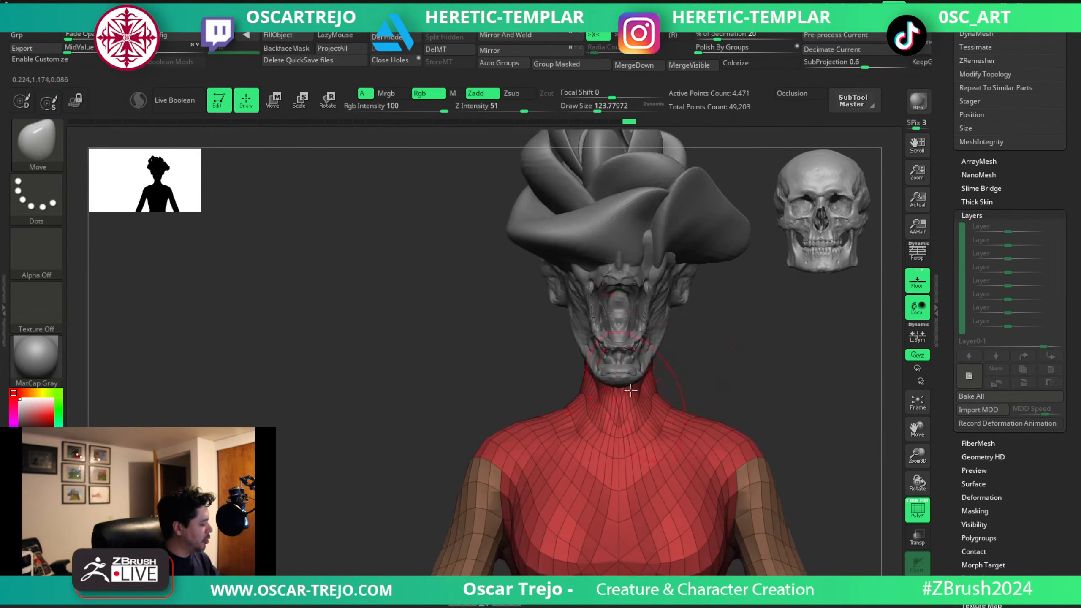
Switch to the Move Topological brush at about 62 and turn on Dynamic Subdivision for the body.
{"action": "key", "text": "b"}
{"action": "key", "text": "m"}
{"action": "key", "text": "t"}
{"action": "key", "text": "d"}
{"action": "left_click", "coordinate": [668, 381]}
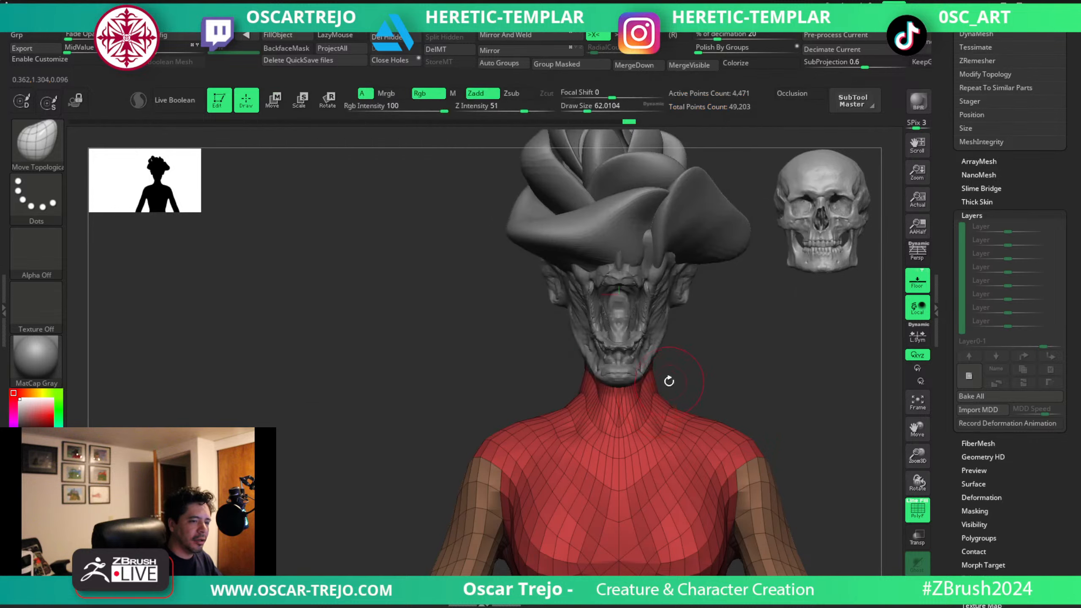
{"action": "key", "text": "d"}
{"action": "left_click", "coordinate": [671, 379]}
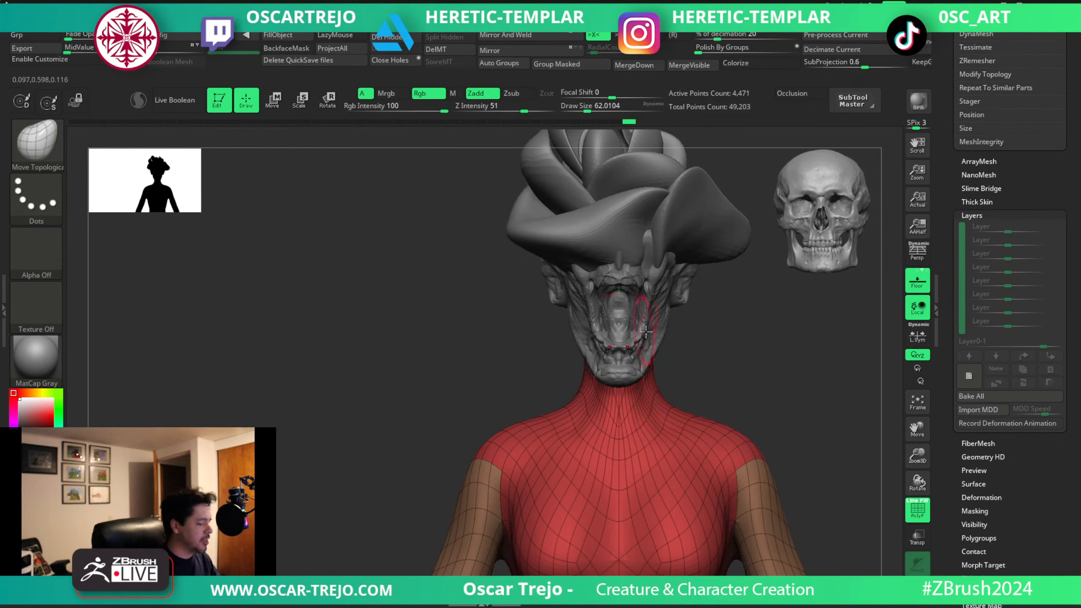
Carve the neck muscle lines with DamStandard at about 46, with Dynamic Subdivision and the polyframe turned off.
{"action": "key", "text": "b"}
{"action": "key", "text": "d"}
{"action": "key", "text": "s"}
{"action": "key", "text": "s"}
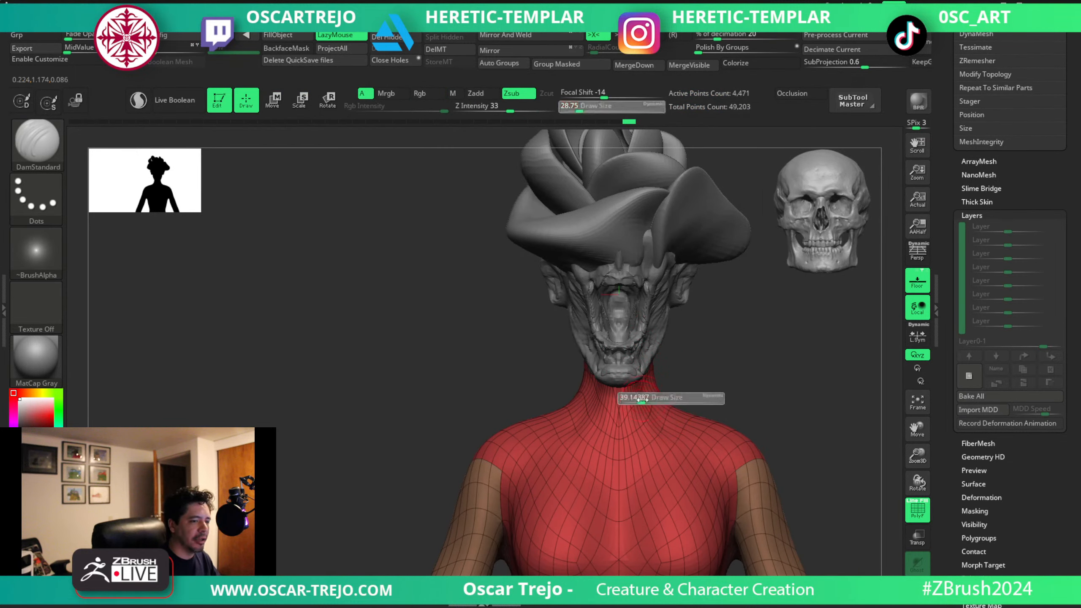
{"action": "key", "text": "shift+d"}
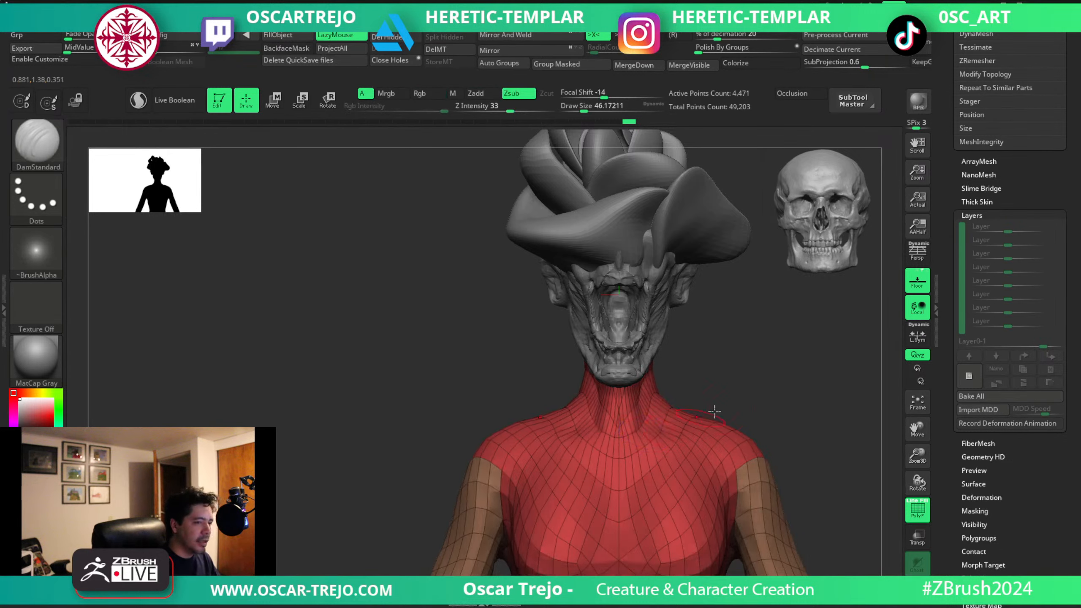
{"action": "left_click_drag", "start_coordinate": [717, 411], "coordinate": [702, 384], "text": "alt"}
{"action": "key", "text": "shift+f"}
{"action": "key", "text": "bracketright"}
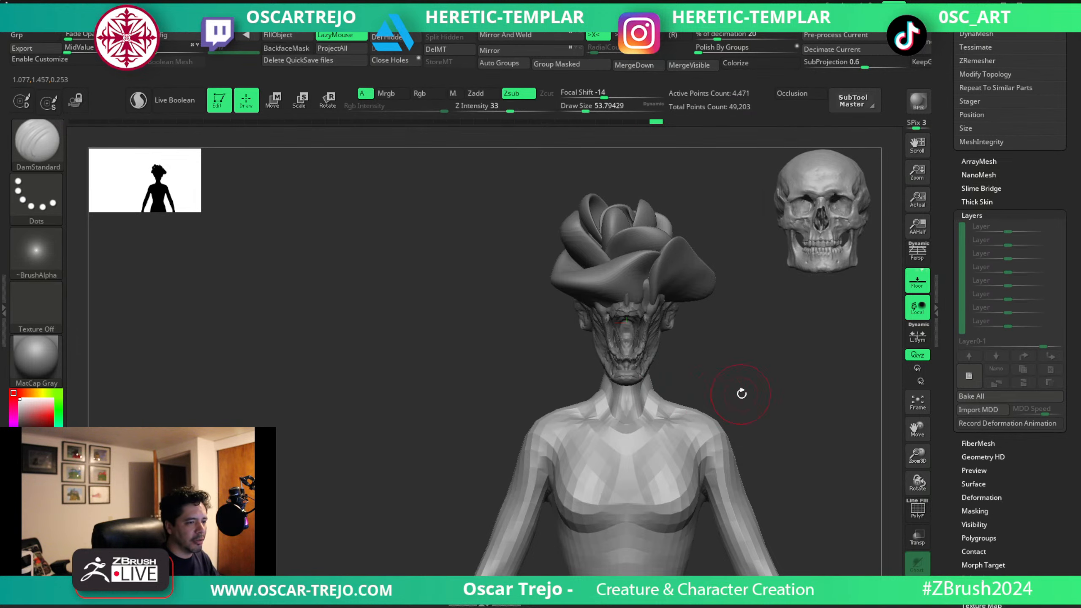
Smooth the neck and adjust its sides beneath the jaw with the Move brush at about 68.
{"action": "mouse_move", "coordinate": [742, 393]}
{"action": "left_mouse_down", "text": "alt"}
{"action": "mouse_move", "coordinate": [731, 352]}
{"action": "mouse_move", "coordinate": [690, 361]}
{"action": "left_mouse_up", "text": "alt"}
{"action": "key", "text": "shift"}
Refine the side and nape of the neck with DamStandard at about 83 and the Move brush at about 97.
{"action": "key", "text": "shift"}
{"action": "key", "text": "b"}
{"action": "key", "text": "m"}
{"action": "key", "text": "v"}
{"action": "key", "text": "s"}
{"action": "left_click_drag", "start_coordinate": [619, 361], "coordinate": [633, 345]}
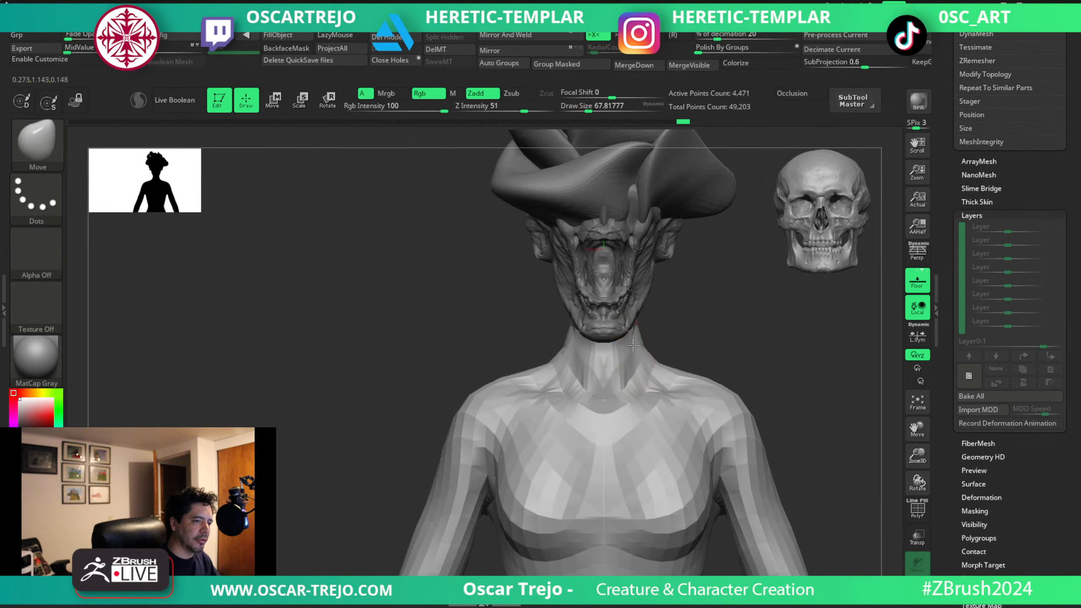
{"action": "key", "text": "s"}
{"action": "mouse_move", "coordinate": [698, 343]}
{"action": "left_mouse_down"}
{"action": "mouse_move", "coordinate": [626, 346]}
{"action": "mouse_move", "coordinate": [614, 365]}
{"action": "left_mouse_up"}
{"action": "left_click_drag", "start_coordinate": [722, 289], "coordinate": [734, 280]}
{"action": "key", "text": "shift"}
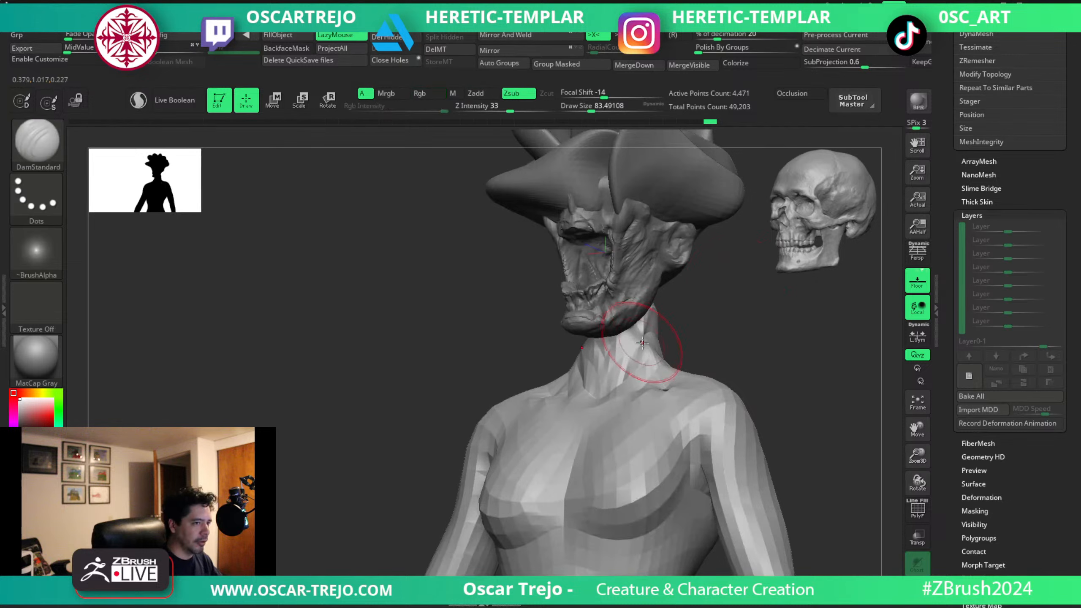
{"action": "key", "text": "s"}
{"action": "left_click_drag", "start_coordinate": [645, 345], "coordinate": [639, 336]}
{"action": "key", "text": "s"}
{"action": "left_click_drag", "start_coordinate": [640, 337], "coordinate": [638, 345]}
{"action": "mouse_move", "coordinate": [706, 330]}
{"action": "left_mouse_down"}
{"action": "mouse_move", "coordinate": [647, 327]}
{"action": "mouse_move", "coordinate": [685, 299]}
{"action": "left_mouse_up"}
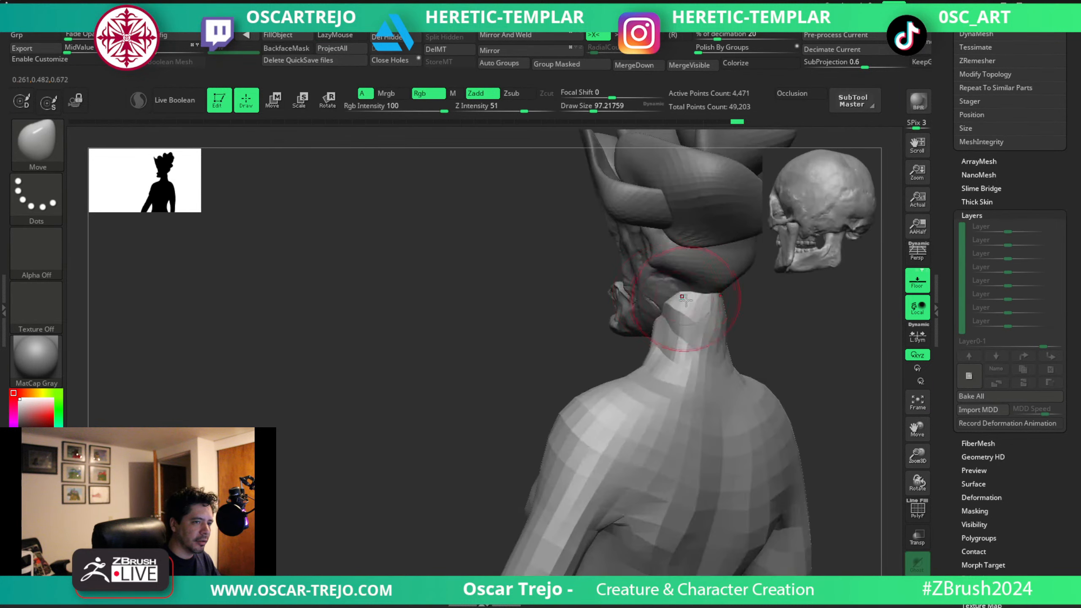
{"action": "right_click_drag", "start_coordinate": [684, 285], "coordinate": [723, 293]}
{"action": "right_click_drag", "start_coordinate": [677, 350], "coordinate": [700, 376], "text": "shift"}
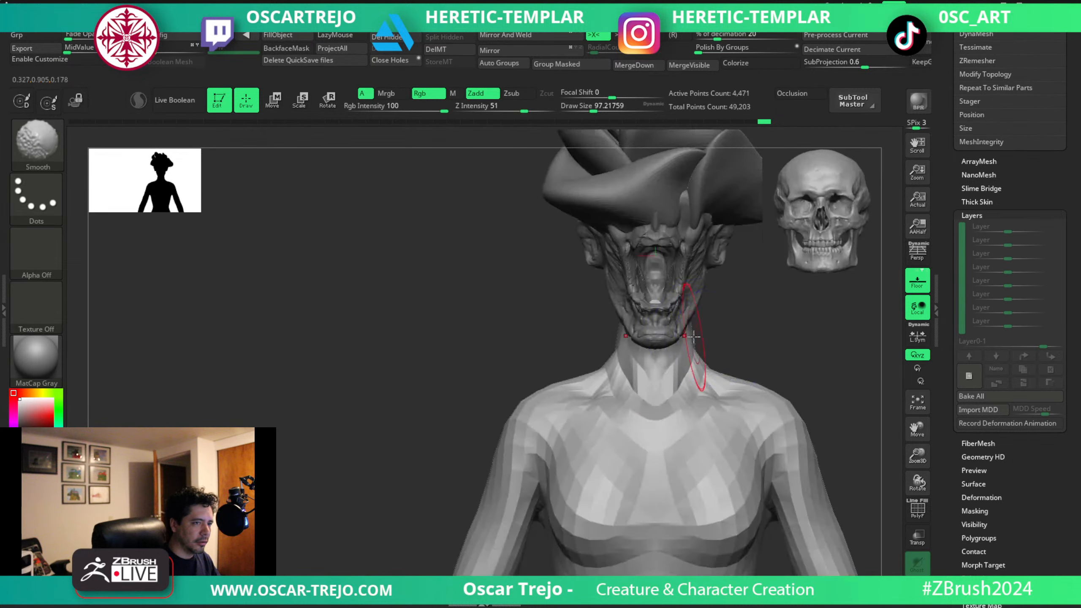
Make the Julie body the active subtool again and subdivide its mesh once.
{"action": "left_click", "coordinate": [698, 311], "text": "alt"}
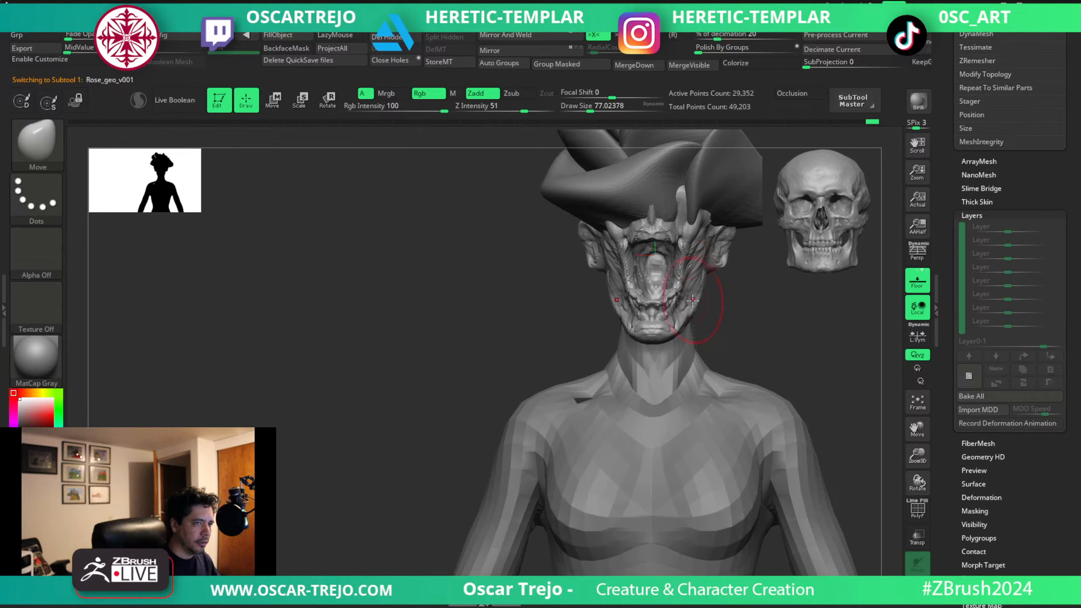
{"action": "mouse_move", "coordinate": [788, 313]}
{"action": "left_mouse_down"}
{"action": "mouse_move", "coordinate": [706, 331]}
{"action": "mouse_move", "coordinate": [801, 371]}
{"action": "mouse_move", "coordinate": [743, 281]}
{"action": "mouse_move", "coordinate": [763, 392]}
{"action": "left_mouse_up"}
{"action": "left_click", "coordinate": [692, 356], "text": "alt"}
{"action": "key", "text": "ctrl"}
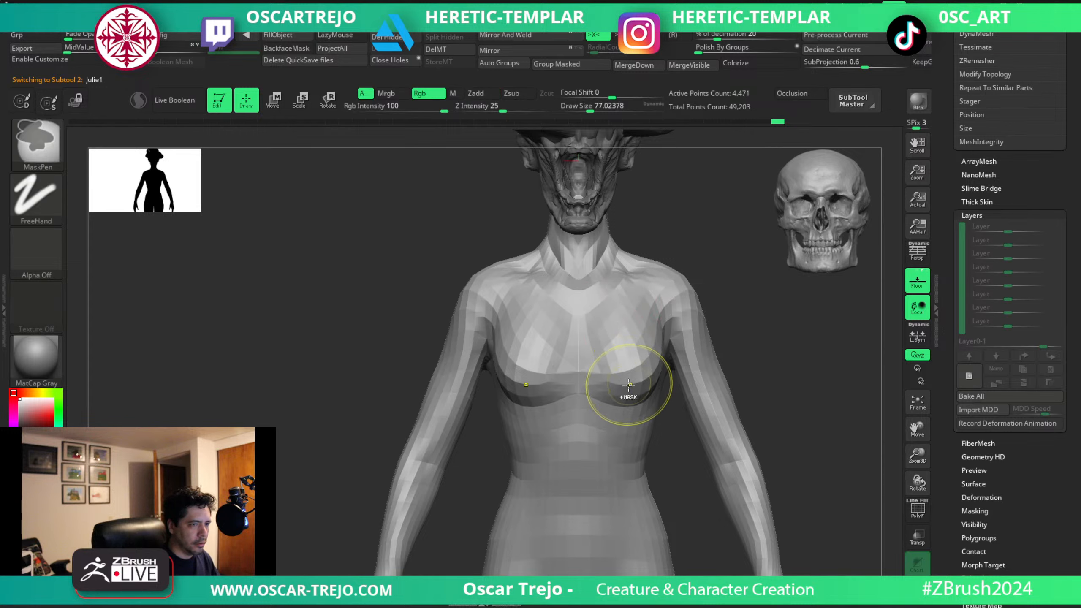
{"action": "key", "text": "ctrl+d"}
Build up the rib cage and abdomen forms with the ClayBuildup brush at about 51 to 108.
{"action": "key", "text": "b"}
{"action": "key", "text": "c"}
{"action": "key", "text": "b"}
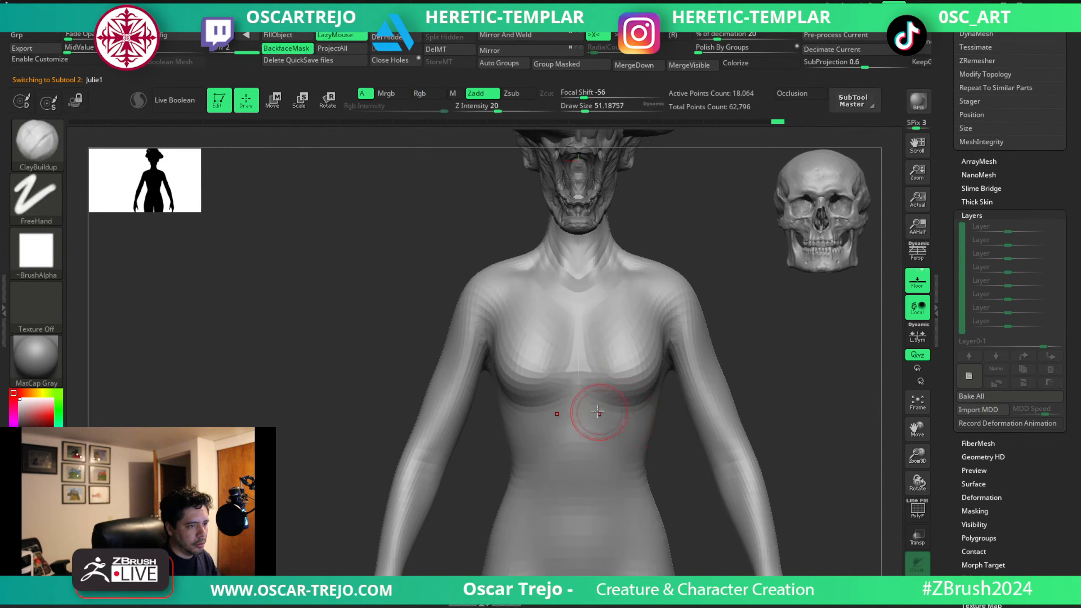
{"action": "left_click_drag", "start_coordinate": [619, 424], "coordinate": [649, 431]}
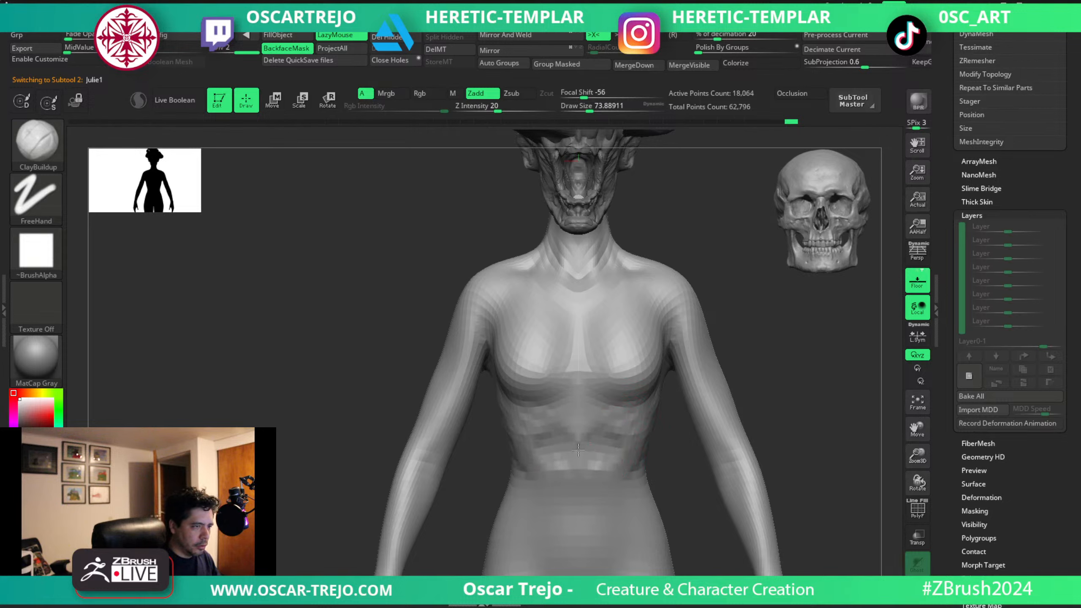
{"action": "key", "text": "s"}
{"action": "left_click_drag", "start_coordinate": [574, 467], "coordinate": [580, 467]}
{"action": "left_click_drag", "start_coordinate": [584, 486], "coordinate": [601, 528]}
{"action": "right_click_drag", "start_coordinate": [610, 533], "coordinate": [603, 455], "text": "alt"}
{"action": "key", "text": "s"}
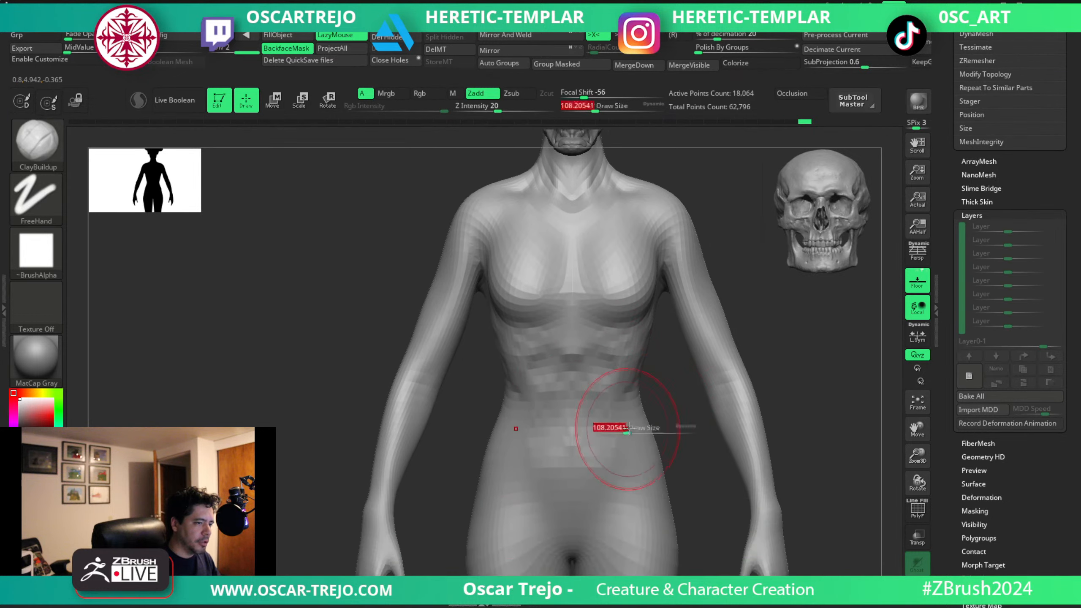
{"action": "left_click_drag", "start_coordinate": [629, 427], "coordinate": [619, 428]}
Carve the groin and hip lines on the front of the pelvis with DamStandard at about 65.
{"action": "key", "text": "b"}
{"action": "key", "text": "d"}
{"action": "key", "text": "s"}
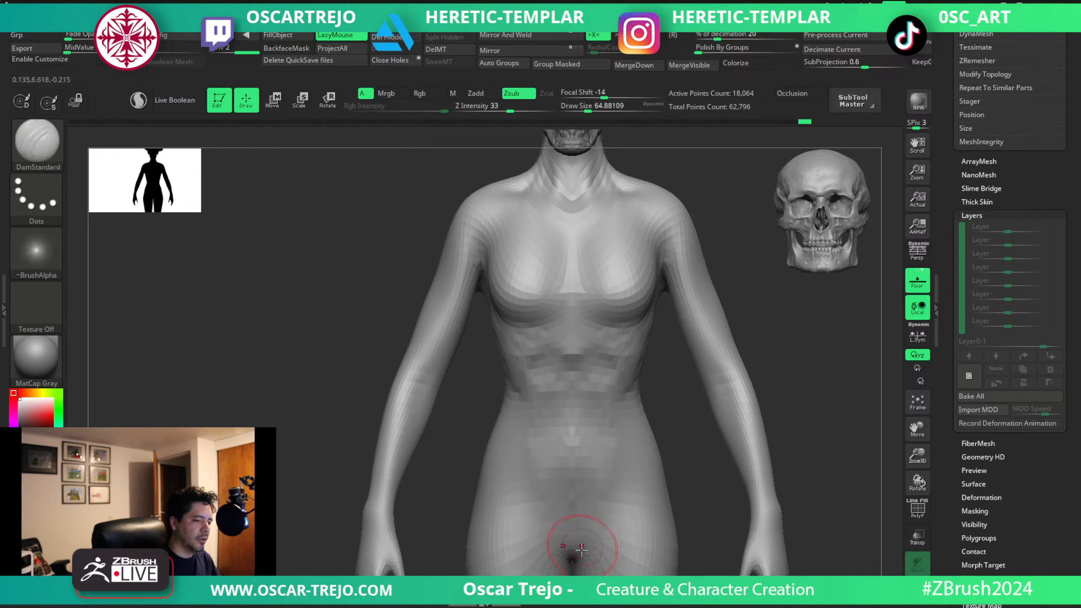
{"action": "left_click_drag", "start_coordinate": [576, 550], "coordinate": [597, 521]}
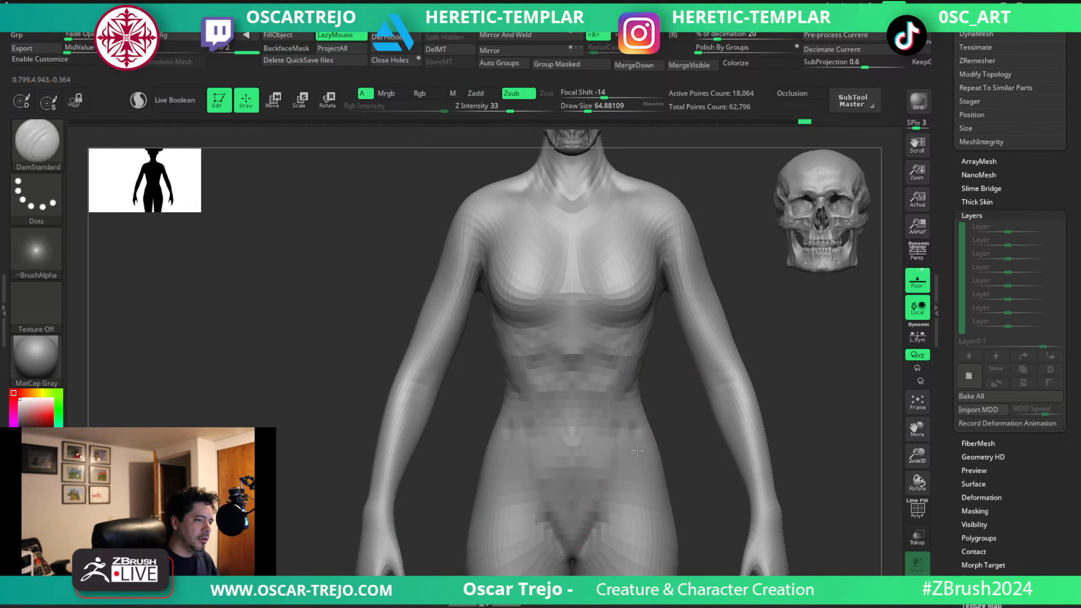
{"action": "right_click_drag", "start_coordinate": [659, 452], "coordinate": [656, 439]}
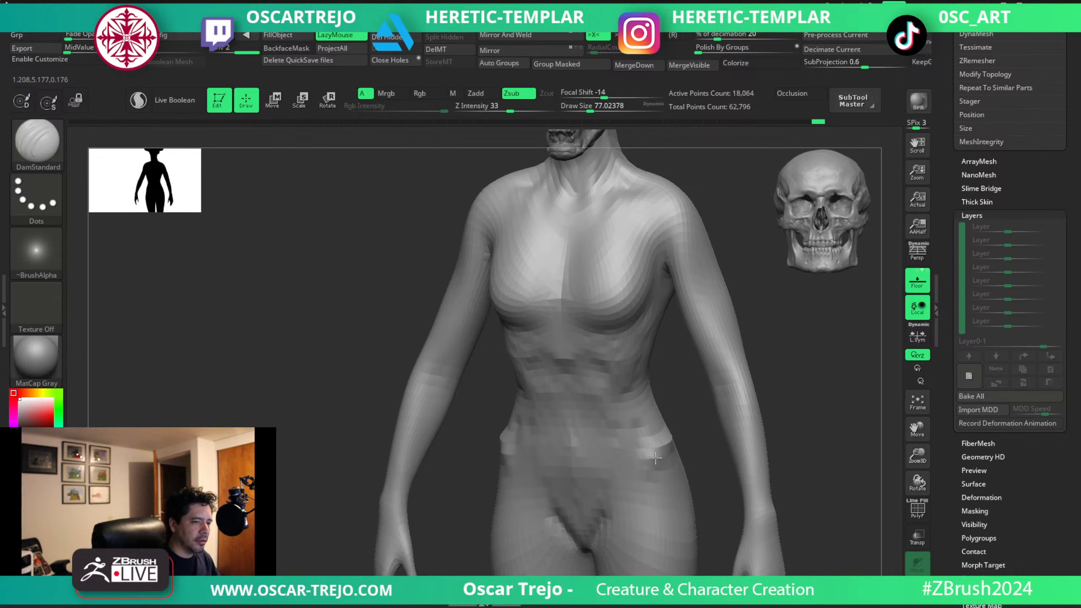
Carve the waist and hip creases across the lower back with DamStandard at about 94.
{"action": "mouse_move", "coordinate": [650, 475]}
{"action": "right_mouse_down"}
{"action": "mouse_move", "coordinate": [702, 413]}
{"action": "mouse_move", "coordinate": [751, 391]}
{"action": "mouse_move", "coordinate": [704, 422]}
{"action": "right_mouse_up"}
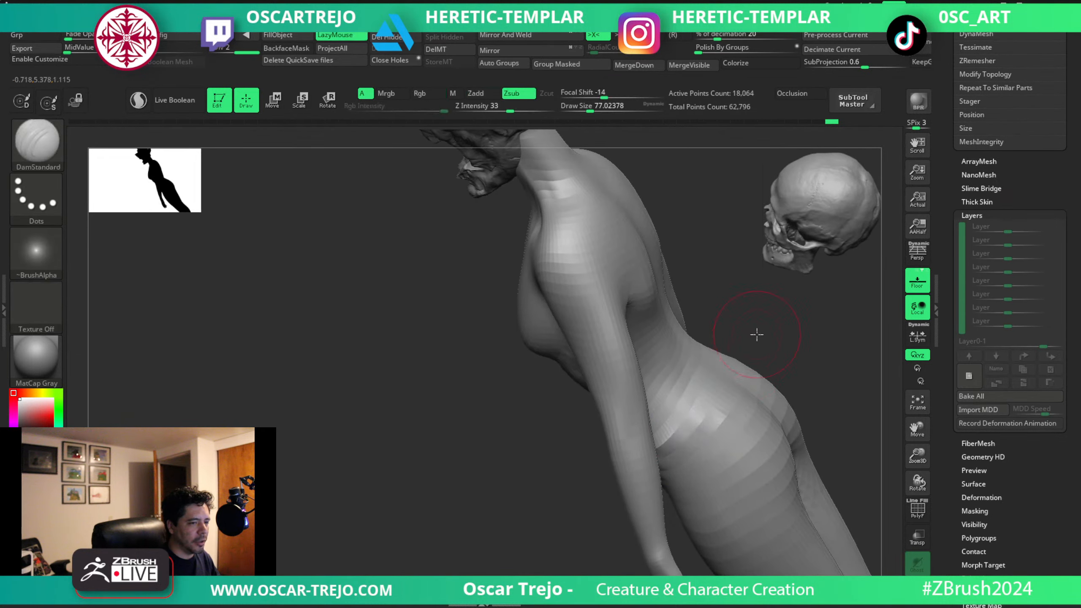
{"action": "right_click_drag", "start_coordinate": [756, 333], "coordinate": [644, 316]}
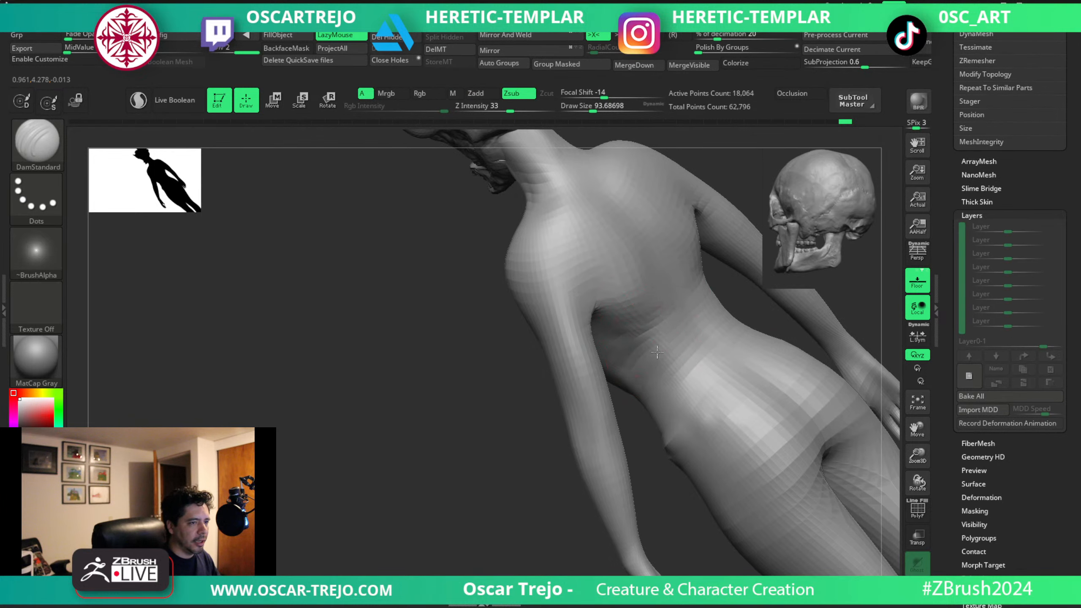
{"action": "mouse_move", "coordinate": [657, 352]}
{"action": "left_mouse_down"}
{"action": "mouse_move", "coordinate": [689, 352]}
{"action": "mouse_move", "coordinate": [661, 397]}
{"action": "left_mouse_up"}
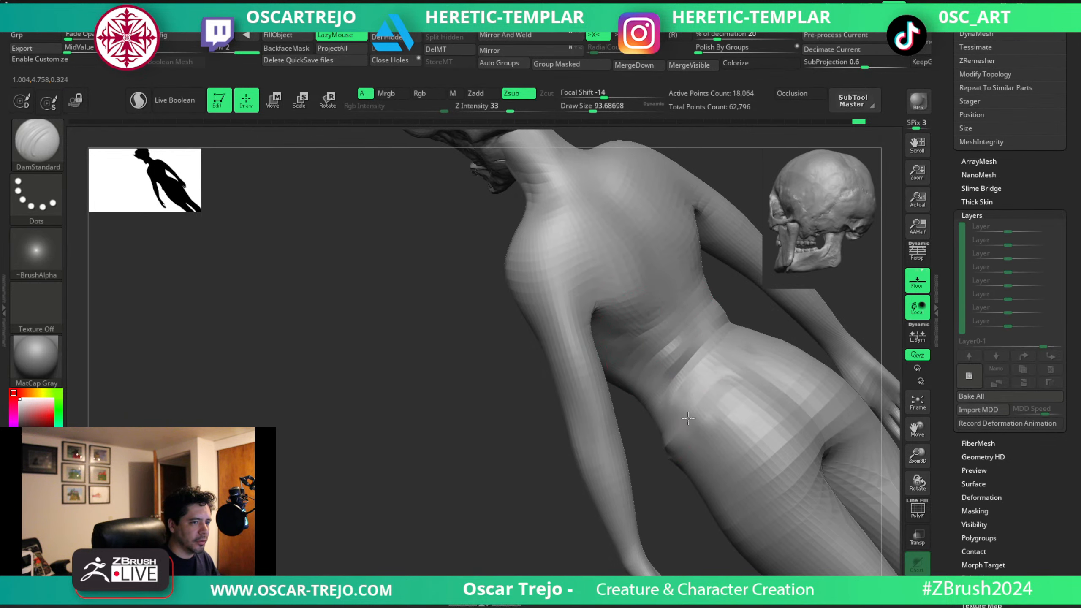
{"action": "right_click_drag", "start_coordinate": [688, 418], "coordinate": [632, 416]}
{"action": "left_click_drag", "start_coordinate": [651, 427], "coordinate": [681, 380]}
Shape the arch of the lower rib cage above the abdomen with the Standard brush at about 59.
{"action": "key", "text": "b"}
{"action": "key", "text": "s"}
{"action": "key", "text": "t"}
{"action": "mouse_move", "coordinate": [587, 350]}
{"action": "left_mouse_down"}
{"action": "mouse_move", "coordinate": [642, 369]}
{"action": "mouse_move", "coordinate": [608, 354]}
{"action": "mouse_move", "coordinate": [634, 364]}
{"action": "left_mouse_up"}
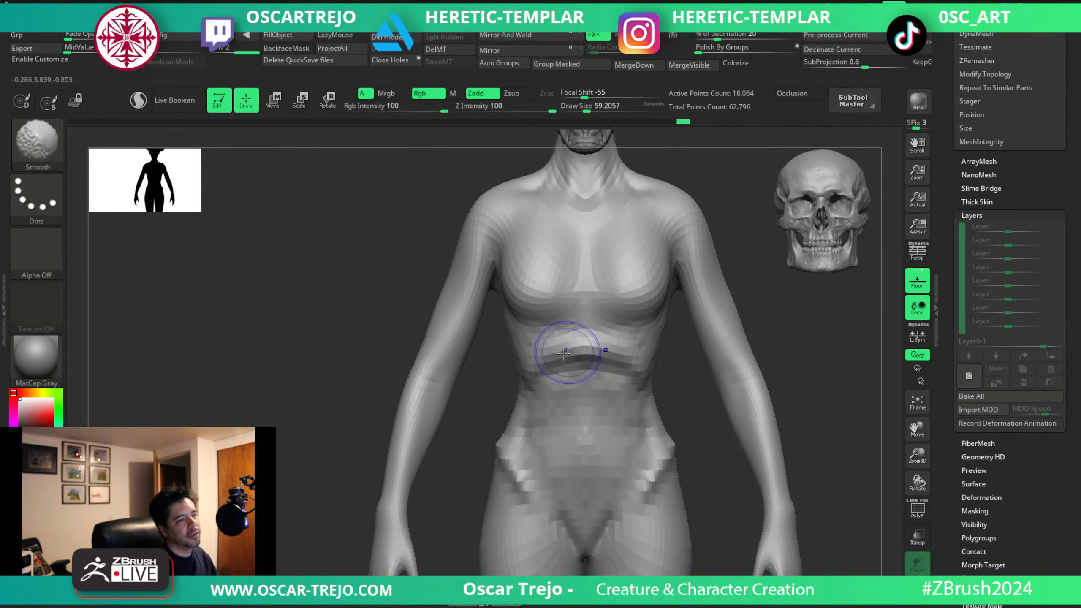
{"action": "left_click_drag", "start_coordinate": [564, 353], "coordinate": [623, 358], "text": "shift"}
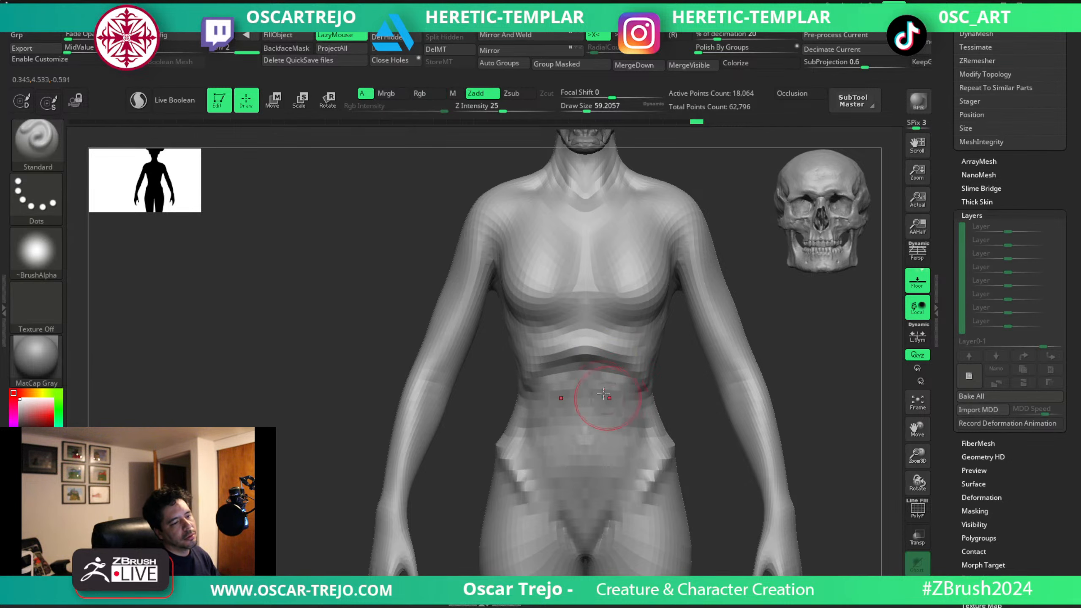
Build up the neck muscles and the notch between the collarbones with ClayBuildup at about 39.
{"action": "key", "text": "b"}
{"action": "key", "text": "c"}
{"action": "key", "text": "b"}
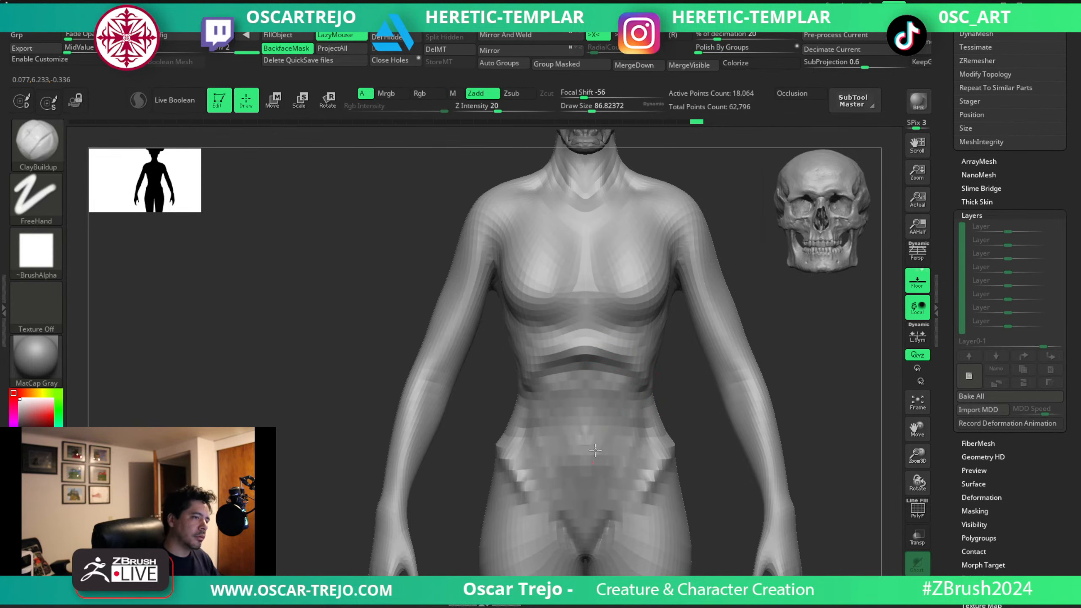
{"action": "left_click_drag", "start_coordinate": [767, 251], "coordinate": [637, 321]}
{"action": "key", "text": "f"}
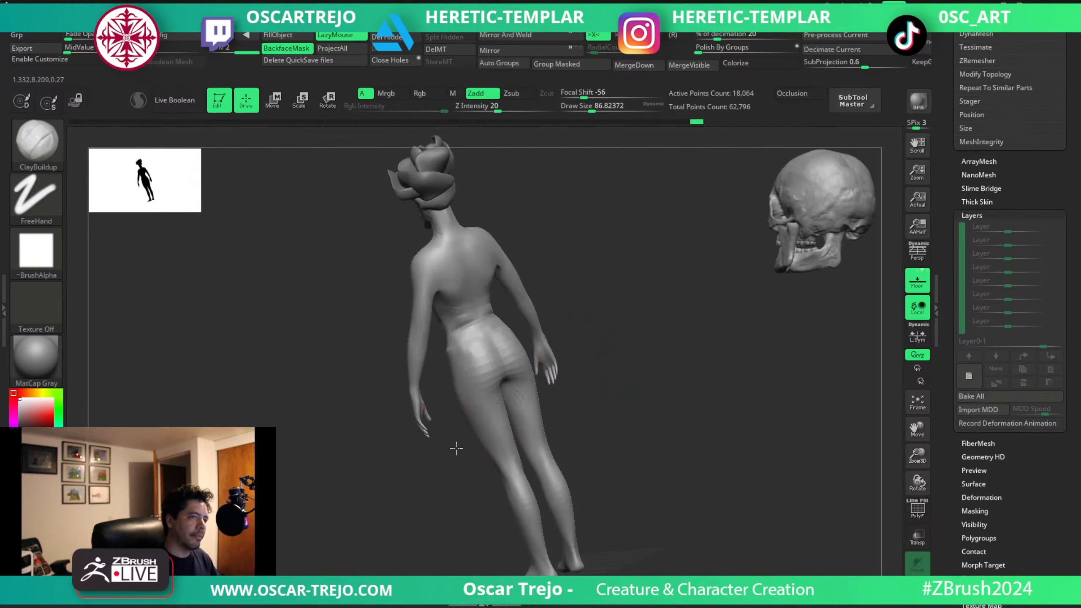
{"action": "left_click_drag", "start_coordinate": [455, 447], "coordinate": [651, 302]}
{"action": "left_click_drag", "start_coordinate": [570, 273], "coordinate": [559, 396], "text": "alt"}
{"action": "left_click_drag", "start_coordinate": [558, 316], "coordinate": [570, 451], "text": "alt"}
{"action": "key", "text": "bracketleft"}
{"action": "key", "text": "bracketleft"}
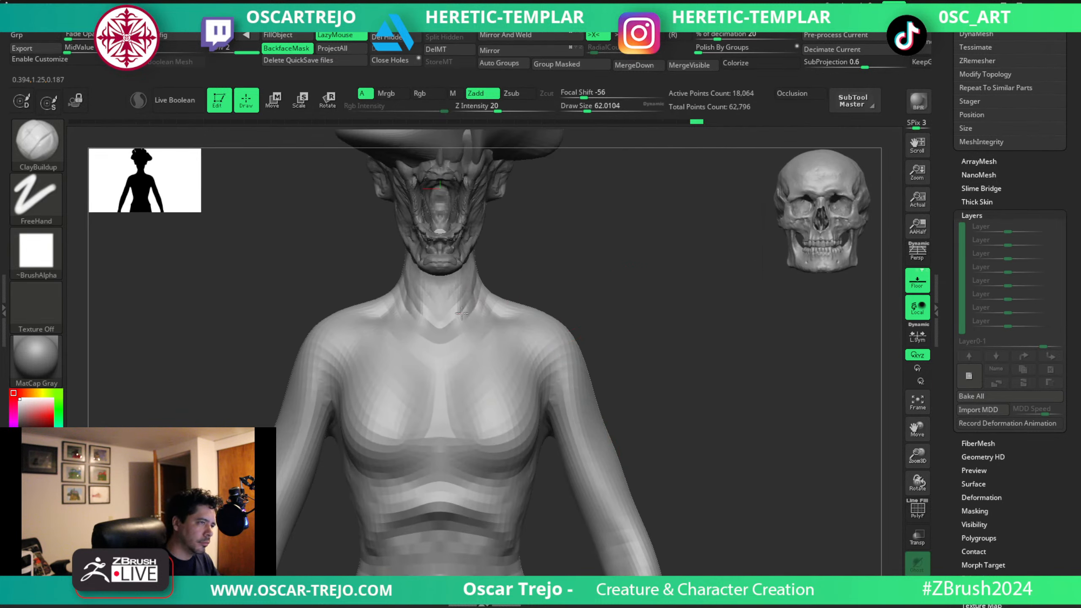
{"action": "key", "text": "bracketleft"}
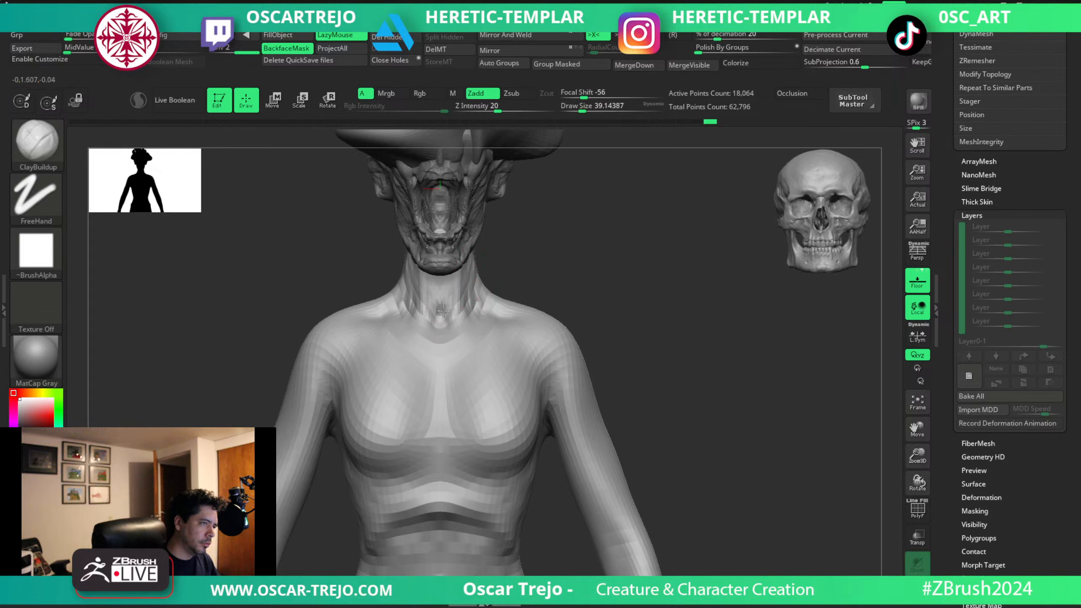
{"action": "key", "text": "shift"}
{"action": "left_click_drag", "start_coordinate": [443, 318], "coordinate": [452, 330]}
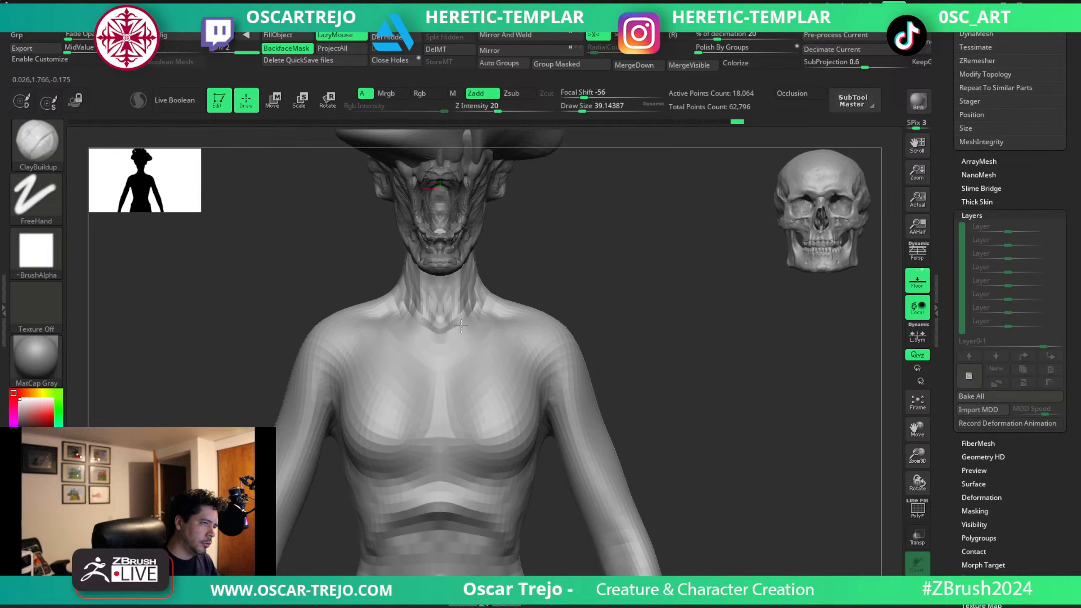
Add volume to the front of the shoulders and outer collarbones with ClayBuildup at about 77.
{"action": "key", "text": "bracketright"}
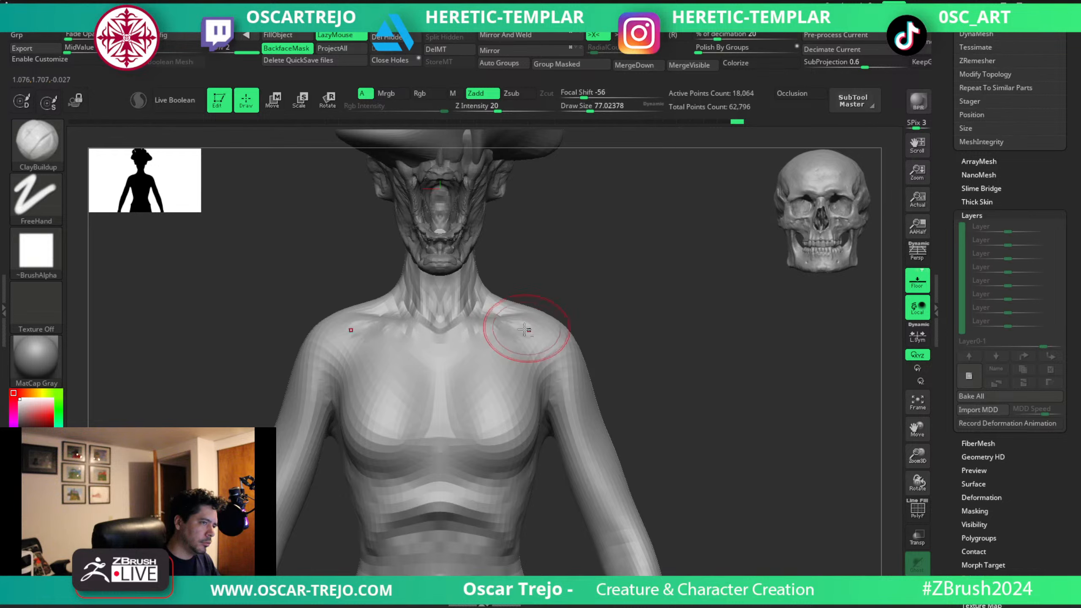
{"action": "mouse_move", "coordinate": [537, 342]}
{"action": "left_mouse_down"}
{"action": "mouse_move", "coordinate": [549, 368]}
{"action": "mouse_move", "coordinate": [550, 331]}
{"action": "left_mouse_up"}
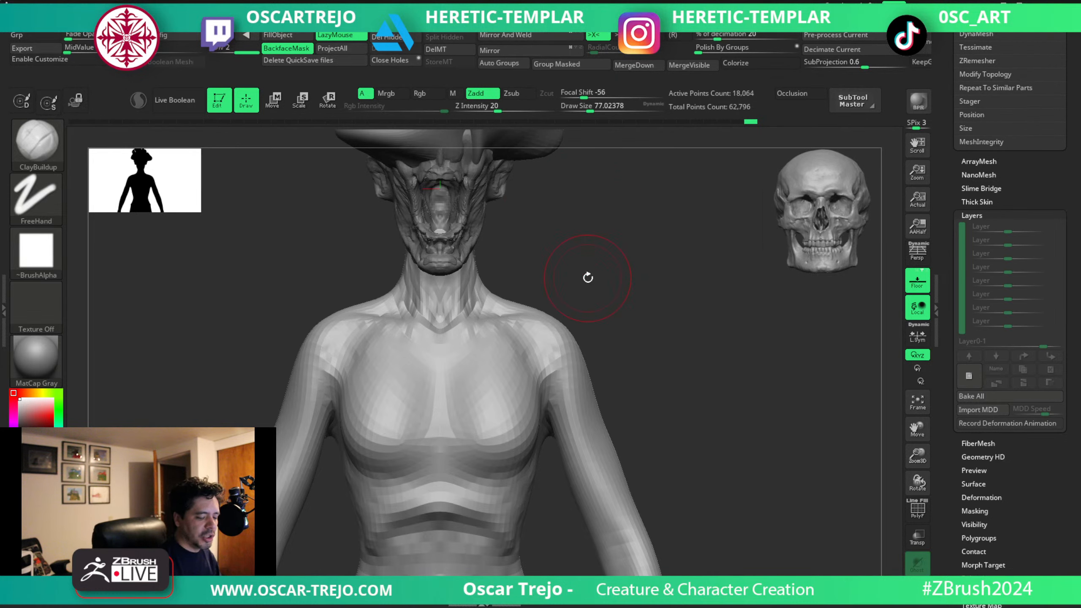
{"action": "left_click_drag", "start_coordinate": [624, 305], "coordinate": [628, 272]}
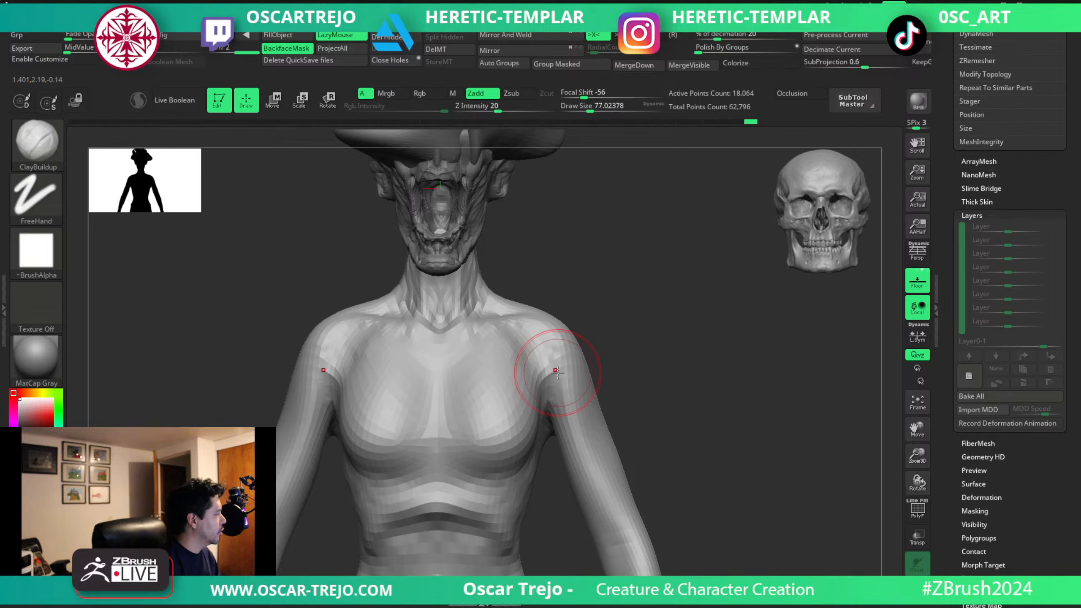
Adjust the side profile and nape of the neck with the Move brush at about 97.
{"action": "left_click_drag", "start_coordinate": [552, 244], "coordinate": [568, 335], "text": "alt"}
{"action": "key", "text": "b"}
{"action": "key", "text": "m"}
{"action": "key", "text": "v"}
{"action": "key", "text": "s"}
{"action": "left_click_drag", "start_coordinate": [426, 301], "coordinate": [428, 301]}
{"action": "mouse_move", "coordinate": [441, 299]}
{"action": "right_mouse_down"}
{"action": "mouse_move", "coordinate": [497, 316]}
{"action": "mouse_move", "coordinate": [504, 306]}
{"action": "mouse_move", "coordinate": [482, 314]}
{"action": "right_mouse_up"}
{"action": "left_click_drag", "start_coordinate": [480, 294], "coordinate": [489, 288]}
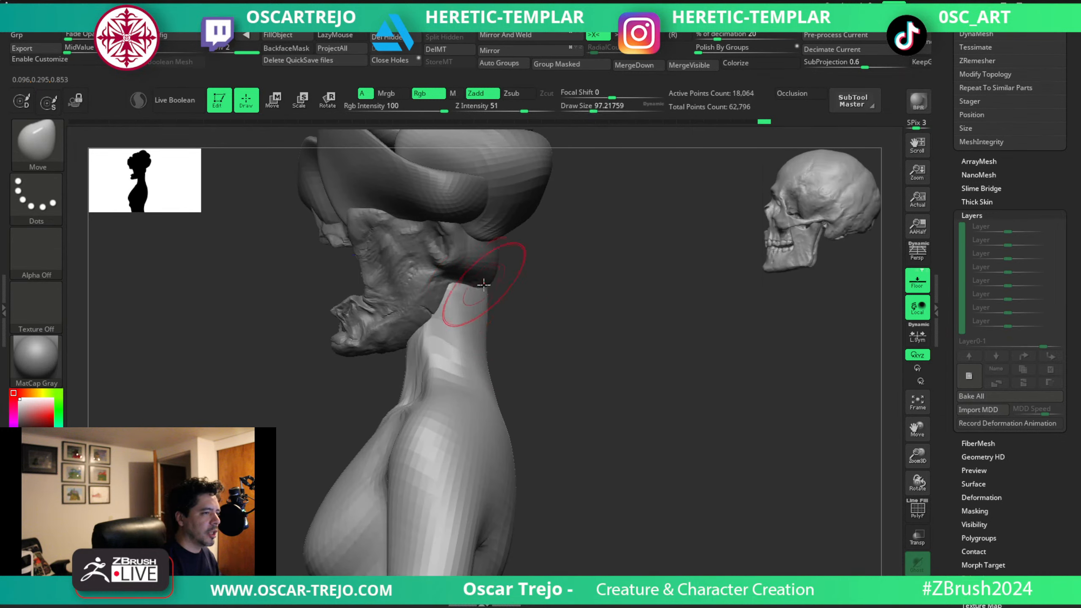
{"action": "key", "text": "s"}
{"action": "left_click", "coordinate": [486, 326]}
{"action": "key", "text": "s"}
{"action": "left_click", "coordinate": [477, 328]}
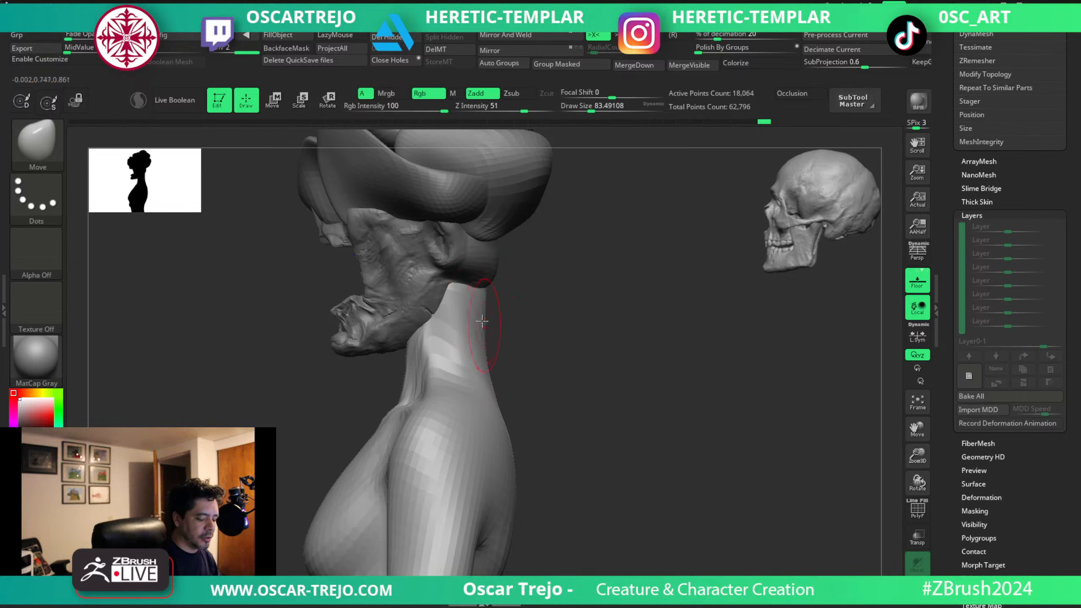
Carve the shoulder blade edges behind the armpits with DamStandard at about 94.
{"action": "key", "text": "b"}
{"action": "key", "text": "d"}
{"action": "key", "text": "s"}
{"action": "key", "text": "s"}
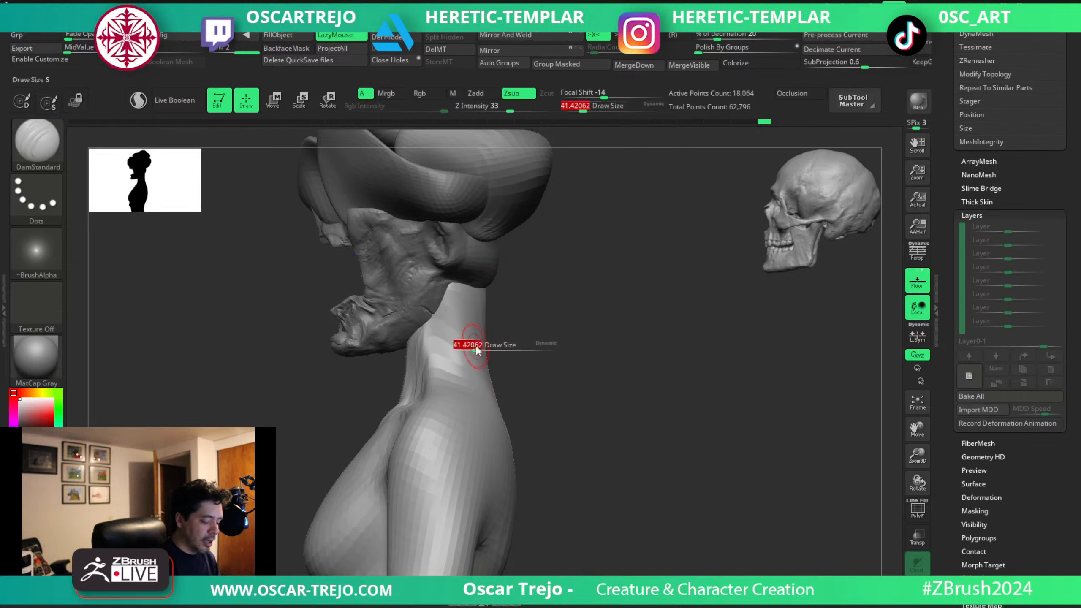
{"action": "left_click", "coordinate": [474, 350]}
{"action": "mouse_move", "coordinate": [549, 347]}
{"action": "left_mouse_down", "text": "alt"}
{"action": "mouse_move", "coordinate": [528, 248]}
{"action": "mouse_move", "coordinate": [519, 245]}
{"action": "mouse_move", "coordinate": [536, 306]}
{"action": "mouse_move", "coordinate": [489, 316]}
{"action": "left_mouse_up", "text": "alt"}
{"action": "key", "text": "s"}
{"action": "left_click", "coordinate": [498, 353]}
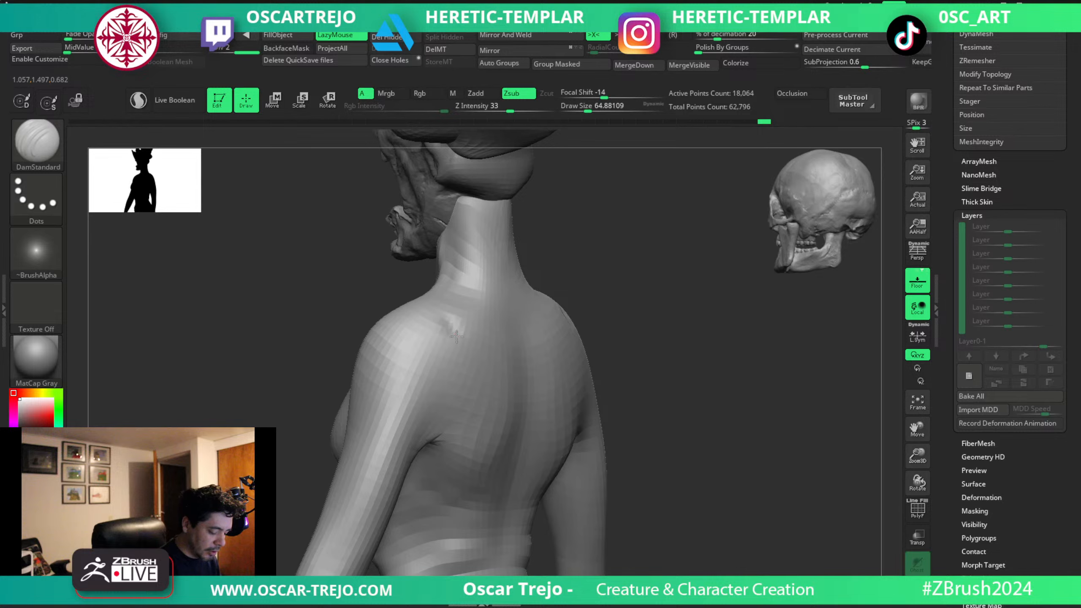
{"action": "left_click_drag", "start_coordinate": [460, 351], "coordinate": [437, 435]}
{"action": "key", "text": "ctrl+z"}
{"action": "key", "text": "s"}
{"action": "left_click", "coordinate": [437, 443]}
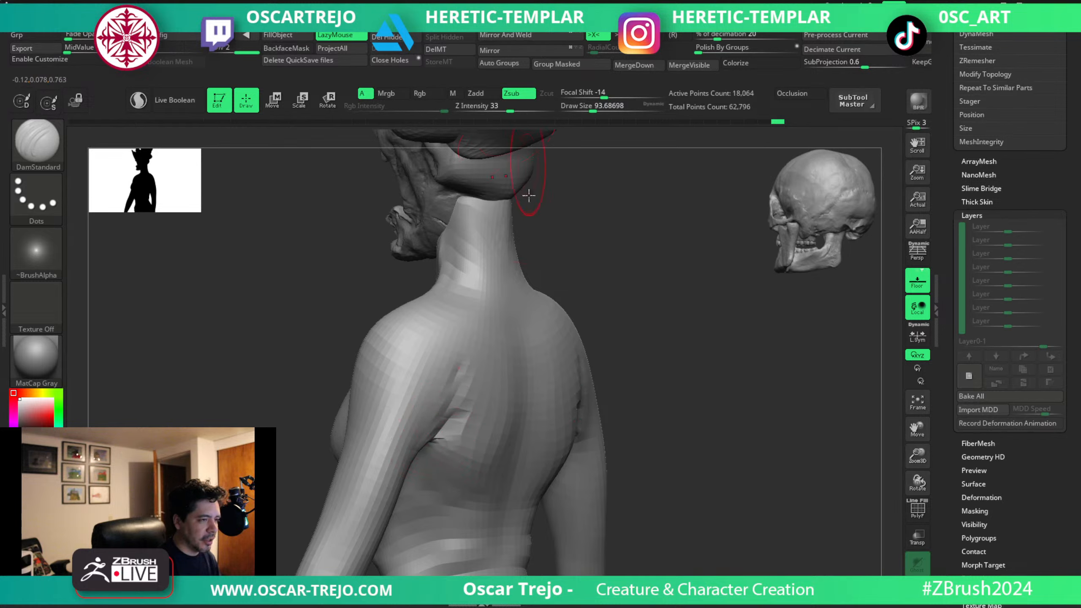
Carve the spine groove down the middle of the back with DamStandard at about 128.
{"action": "key", "text": "s"}
{"action": "left_click", "coordinate": [500, 373]}
{"action": "mouse_move", "coordinate": [514, 308]}
{"action": "left_mouse_down"}
{"action": "mouse_move", "coordinate": [518, 362]}
{"action": "mouse_move", "coordinate": [482, 521]}
{"action": "left_mouse_up"}
{"action": "key", "text": "ctrl+z"}
{"action": "right_click_drag", "start_coordinate": [524, 398], "coordinate": [555, 361]}
{"action": "left_click_drag", "start_coordinate": [527, 316], "coordinate": [514, 565]}
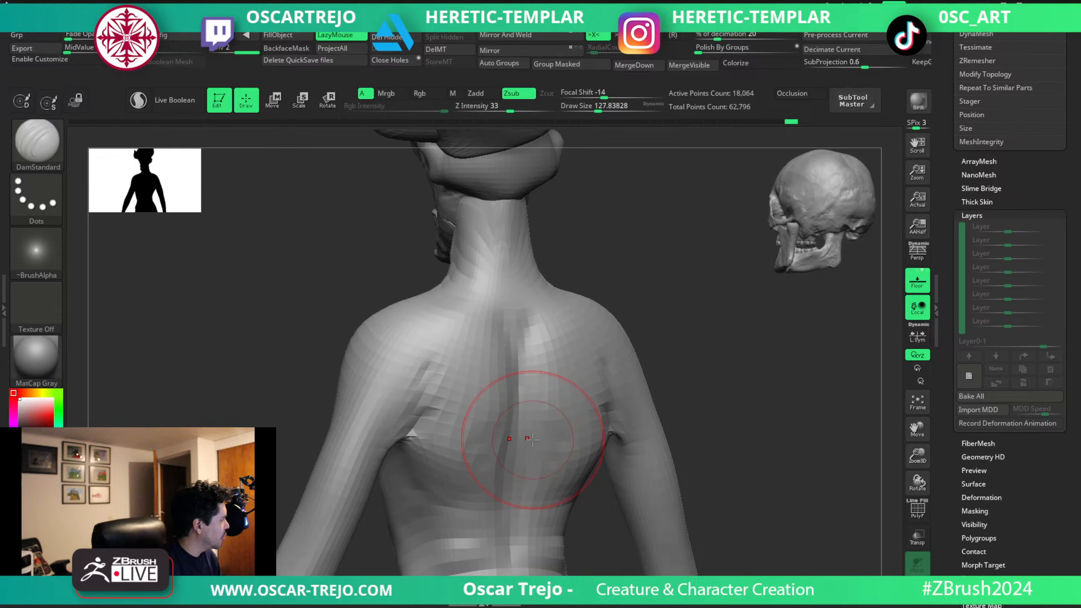
{"action": "left_click_drag", "start_coordinate": [687, 349], "coordinate": [711, 350]}
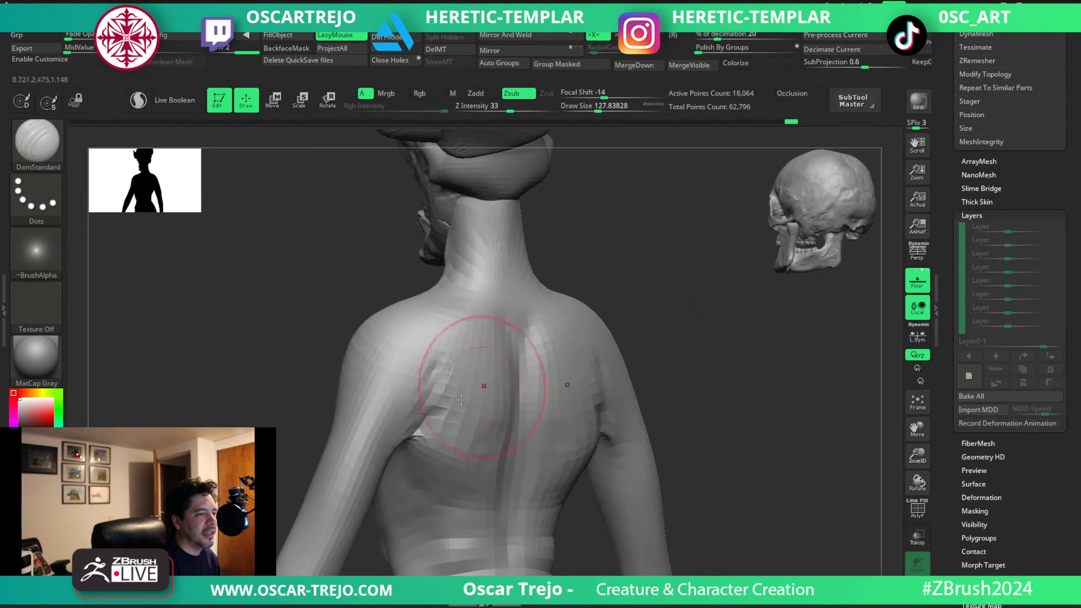
Reshape the rear armpit folds with the Move brush.
{"action": "key", "text": "b"}
{"action": "key", "text": "m"}
{"action": "key", "text": "v"}
{"action": "mouse_move", "coordinate": [413, 435]}
{"action": "left_mouse_down"}
{"action": "mouse_move", "coordinate": [415, 411]}
{"action": "mouse_move", "coordinate": [417, 420]}
{"action": "left_mouse_up"}
{"action": "mouse_move", "coordinate": [719, 419]}
{"action": "left_mouse_down"}
{"action": "mouse_move", "coordinate": [645, 437]}
{"action": "mouse_move", "coordinate": [665, 490]}
{"action": "left_mouse_up"}
Build up the back of the upper arms with ClayBuildup at about 80 to 132.
{"action": "key", "text": "b"}
{"action": "key", "text": "c"}
{"action": "key", "text": "b"}
{"action": "key", "text": "s"}
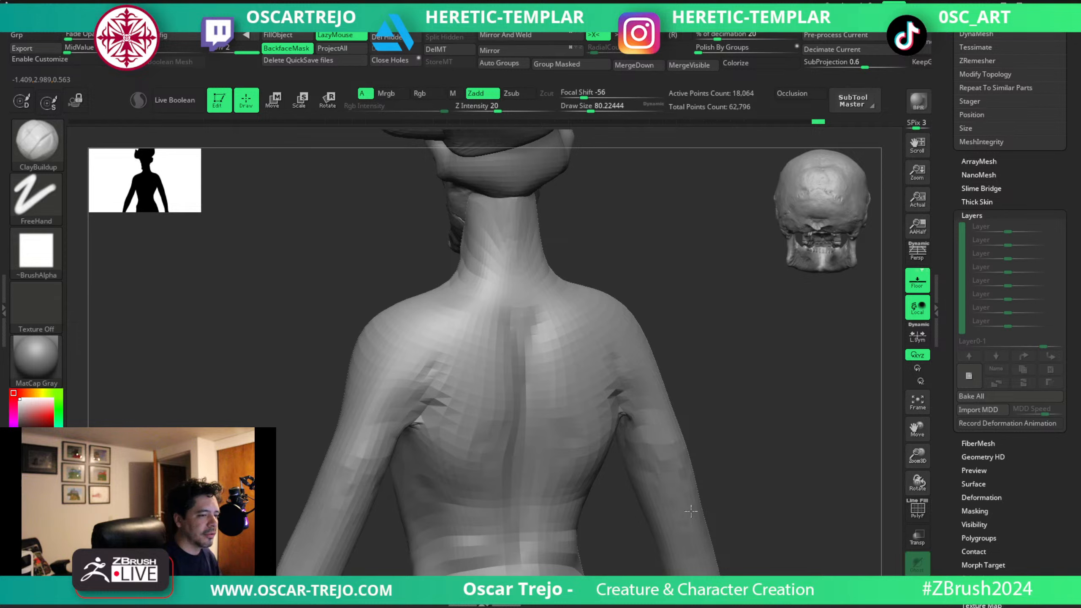
{"action": "left_click_drag", "start_coordinate": [384, 395], "coordinate": [354, 468]}
{"action": "key", "text": "s"}
{"action": "left_click_drag", "start_coordinate": [341, 462], "coordinate": [349, 462]}
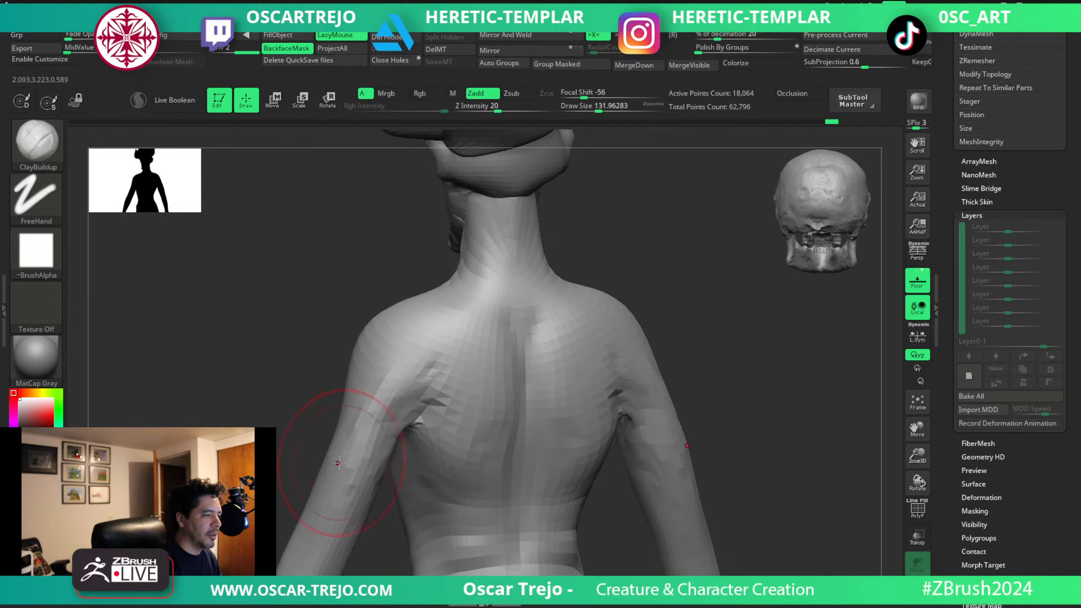
{"action": "mouse_move", "coordinate": [372, 401]}
{"action": "left_mouse_down"}
{"action": "mouse_move", "coordinate": [340, 490]}
{"action": "mouse_move", "coordinate": [402, 407]}
{"action": "left_mouse_up"}
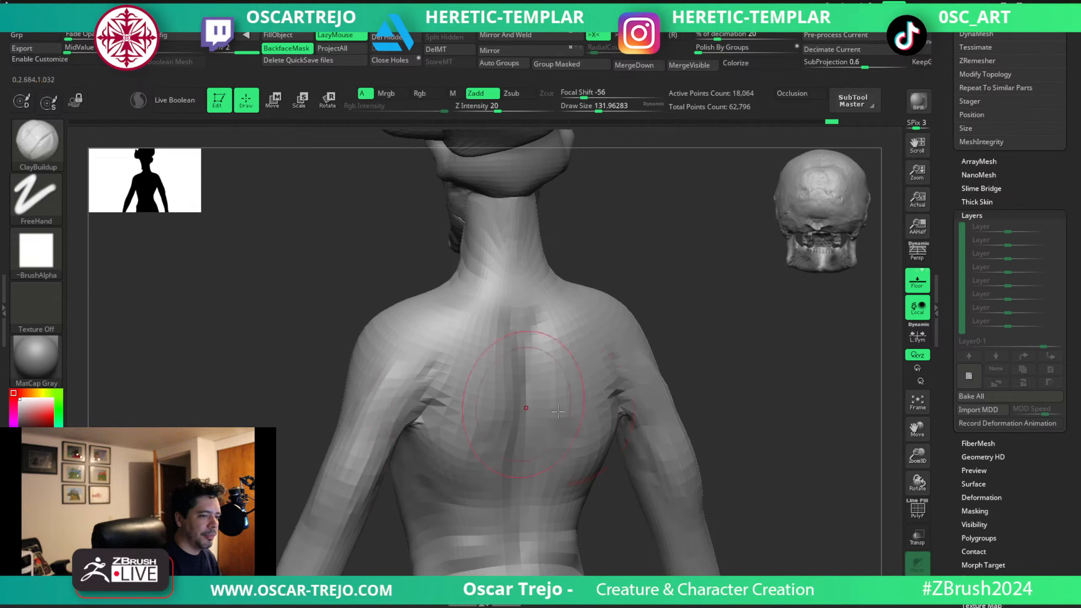
{"action": "mouse_move", "coordinate": [653, 378]}
{"action": "left_mouse_down"}
{"action": "mouse_move", "coordinate": [679, 466]}
{"action": "mouse_move", "coordinate": [651, 402]}
{"action": "left_mouse_up"}
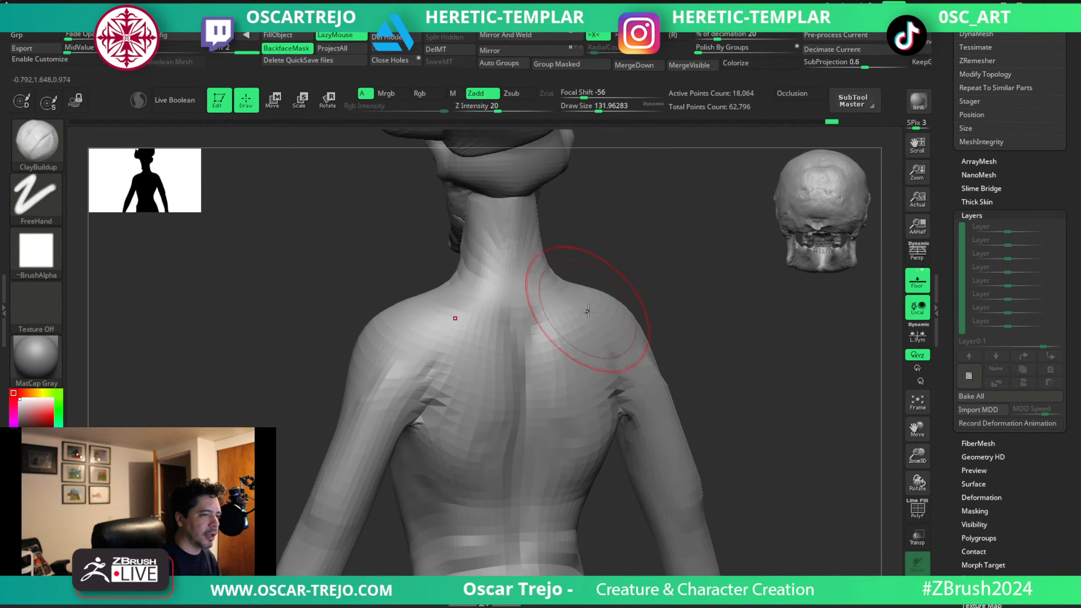
Bulk up the shoulders and the outer deltoids with ClayBuildup at about 132.
{"action": "left_click_drag", "start_coordinate": [586, 309], "coordinate": [631, 370]}
{"action": "mouse_move", "coordinate": [448, 312]}
{"action": "left_mouse_down"}
{"action": "mouse_move", "coordinate": [381, 327]}
{"action": "mouse_move", "coordinate": [369, 351]}
{"action": "mouse_move", "coordinate": [422, 311]}
{"action": "left_mouse_up"}
{"action": "right_click_drag", "start_coordinate": [413, 319], "coordinate": [571, 317]}
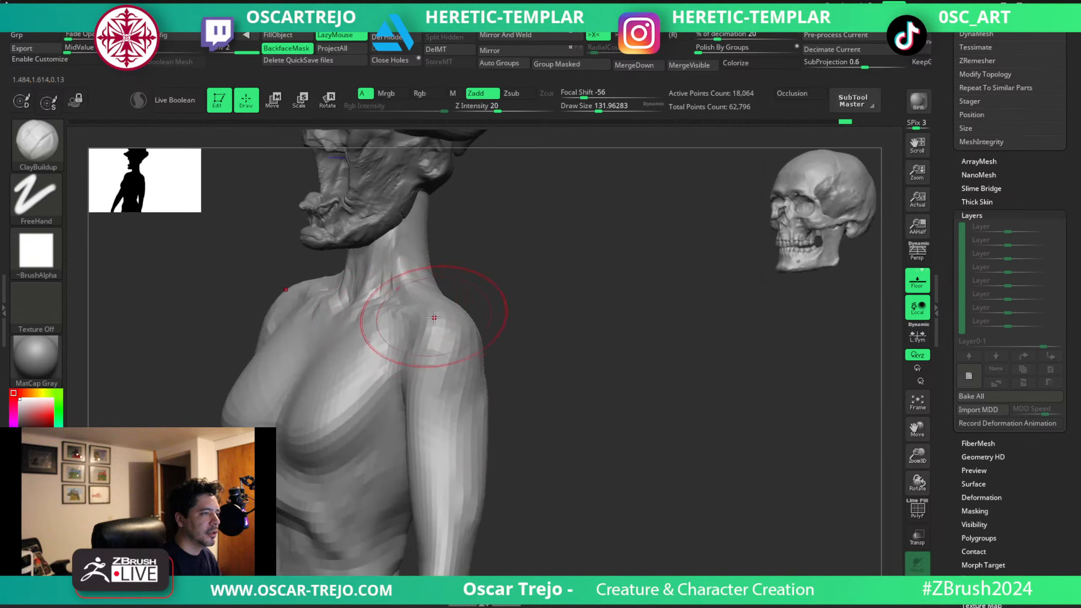
{"action": "mouse_move", "coordinate": [429, 316]}
{"action": "left_mouse_down"}
{"action": "mouse_move", "coordinate": [397, 352]}
{"action": "mouse_move", "coordinate": [419, 340]}
{"action": "mouse_move", "coordinate": [428, 415]}
{"action": "mouse_move", "coordinate": [447, 439]}
{"action": "left_mouse_up"}
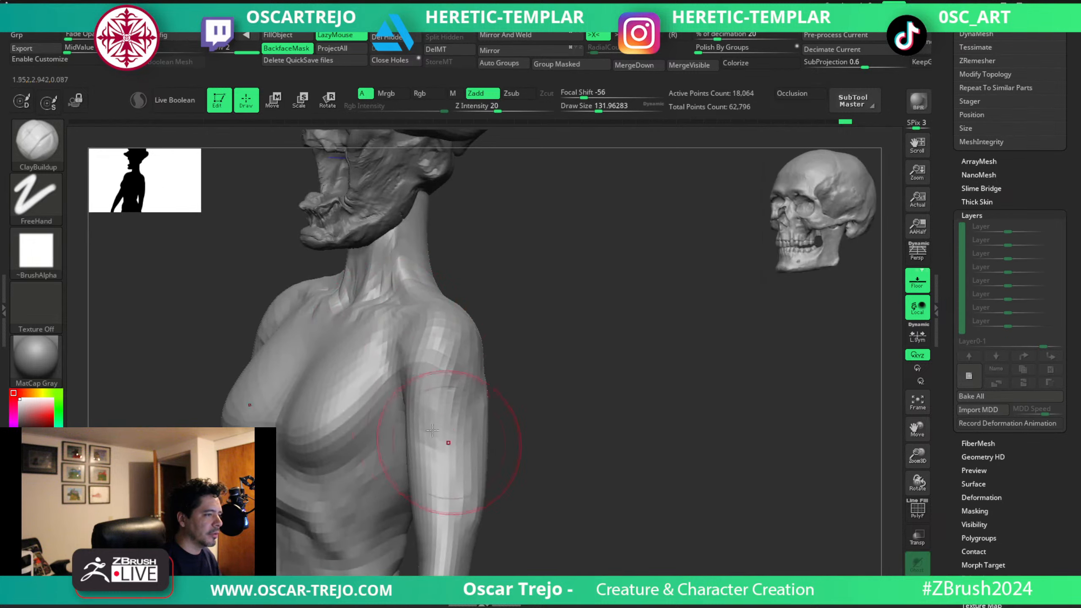
{"action": "key", "text": "bracketleft"}
{"action": "mouse_move", "coordinate": [360, 447]}
{"action": "left_mouse_down"}
{"action": "mouse_move", "coordinate": [371, 433]}
{"action": "mouse_move", "coordinate": [386, 470]}
{"action": "mouse_move", "coordinate": [375, 549]}
{"action": "left_mouse_up"}
{"action": "right_click_drag", "start_coordinate": [514, 401], "coordinate": [579, 398]}
Sculpt muscle planes over the sternum and chest with ClayBuildup at about 41 to 77.
{"action": "key", "text": "s"}
{"action": "left_click_drag", "start_coordinate": [328, 356], "coordinate": [277, 334]}
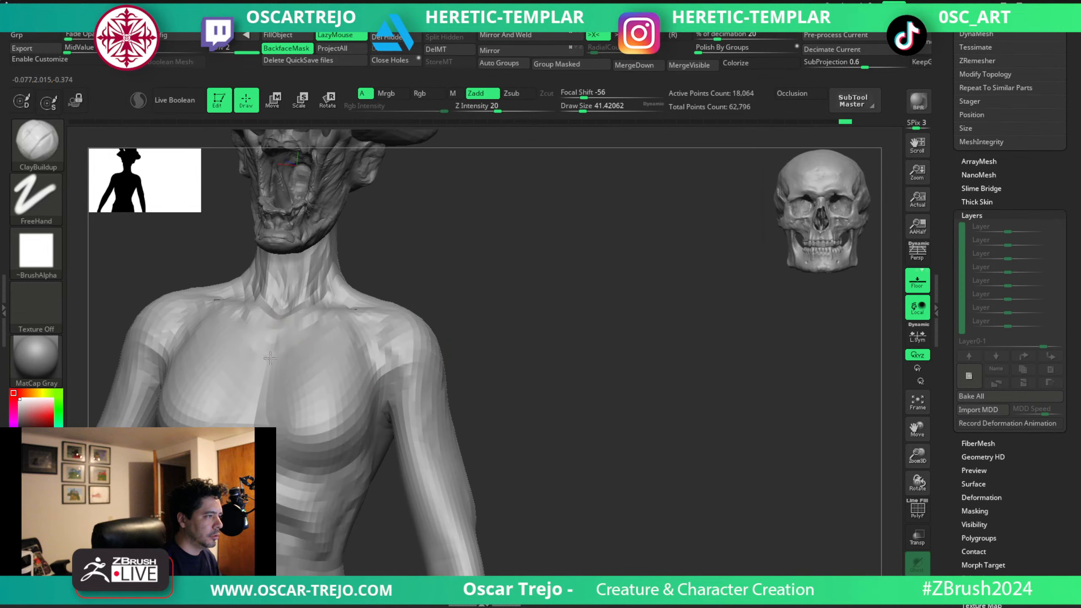
{"action": "key", "text": "s"}
{"action": "mouse_move", "coordinate": [248, 436]}
{"action": "left_mouse_down"}
{"action": "mouse_move", "coordinate": [334, 411]}
{"action": "mouse_move", "coordinate": [329, 370]}
{"action": "left_mouse_up"}
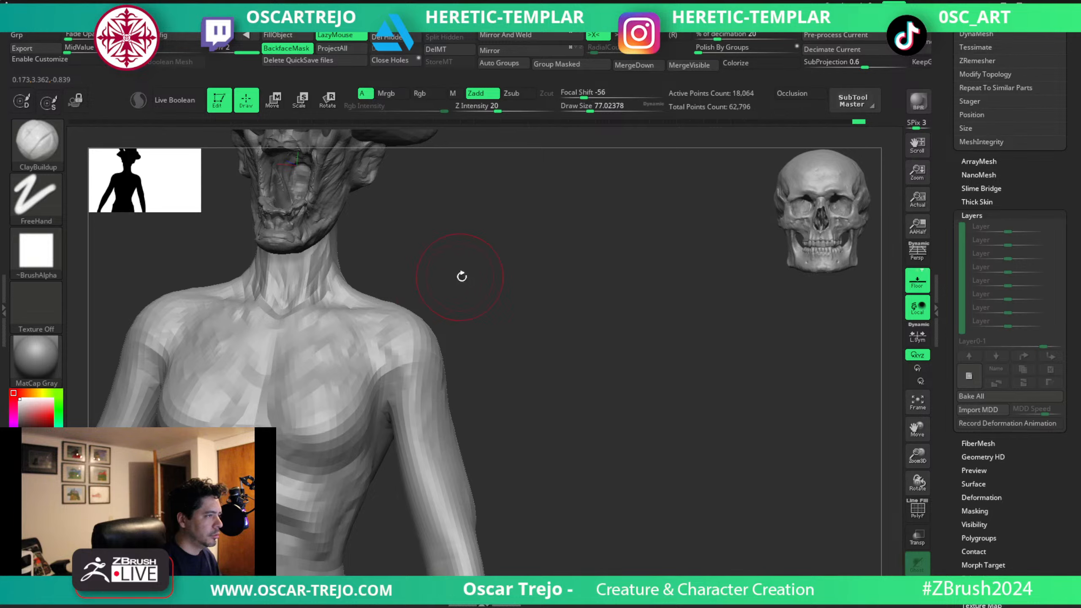
{"action": "mouse_move", "coordinate": [459, 272]}
{"action": "right_mouse_down"}
{"action": "mouse_move", "coordinate": [531, 314]}
{"action": "mouse_move", "coordinate": [511, 332]}
{"action": "right_mouse_up"}
Define where the chest meets the front of the shoulders with ClayBuildup at about 56 to 77.
{"action": "key", "text": "s"}
{"action": "left_click_drag", "start_coordinate": [430, 362], "coordinate": [421, 362]}
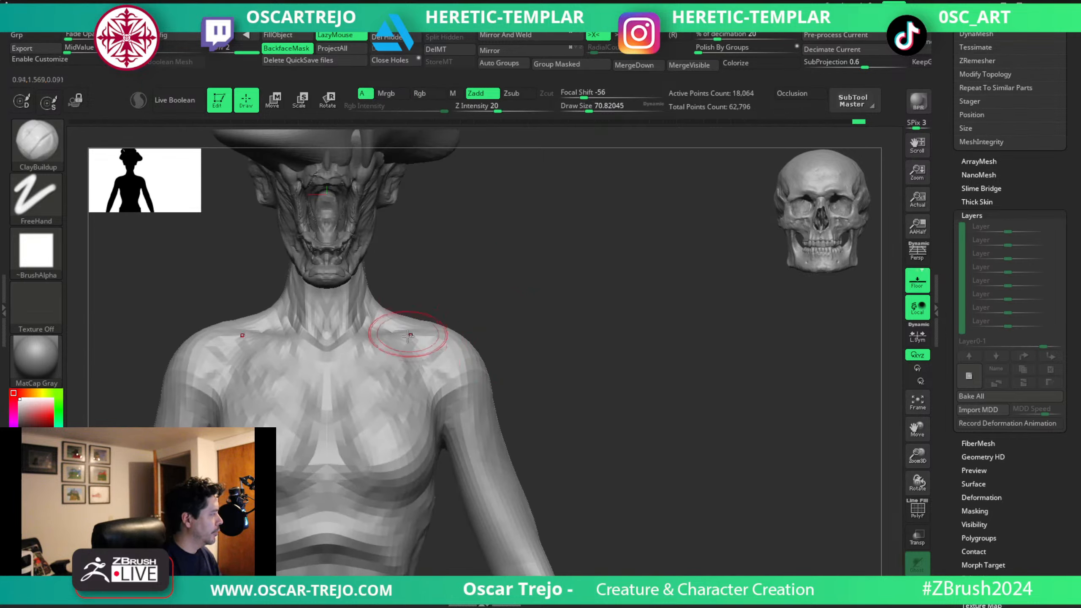
{"action": "key", "text": "bracketleft"}
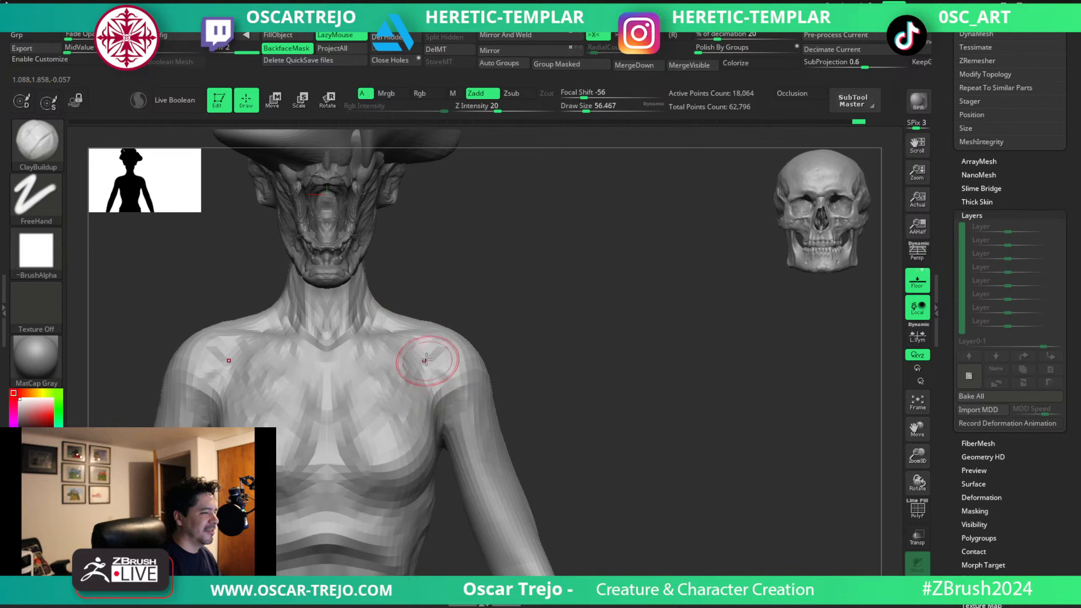
{"action": "mouse_move", "coordinate": [405, 362]}
{"action": "left_mouse_down"}
{"action": "mouse_move", "coordinate": [433, 372]}
{"action": "mouse_move", "coordinate": [443, 402]}
{"action": "left_mouse_up"}
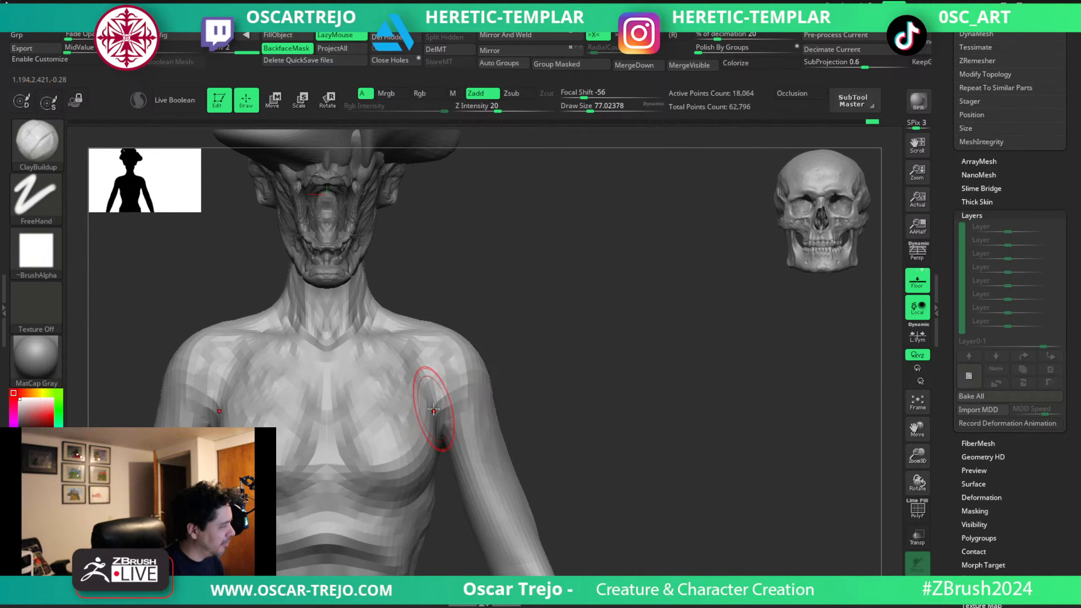
{"action": "mouse_move", "coordinate": [417, 348]}
{"action": "left_mouse_down"}
{"action": "mouse_move", "coordinate": [439, 386]}
{"action": "mouse_move", "coordinate": [455, 382]}
{"action": "mouse_move", "coordinate": [440, 397]}
{"action": "mouse_move", "coordinate": [574, 401]}
{"action": "mouse_move", "coordinate": [494, 410]}
{"action": "mouse_move", "coordinate": [464, 426]}
{"action": "left_mouse_up"}
Cut the front deltoid and armpit creases with DamStandard at about 46.
{"action": "key", "text": "b"}
{"action": "key", "text": "d"}
{"action": "key", "text": "s"}
{"action": "key", "text": "s"}
{"action": "left_click_drag", "start_coordinate": [466, 410], "coordinate": [464, 442]}
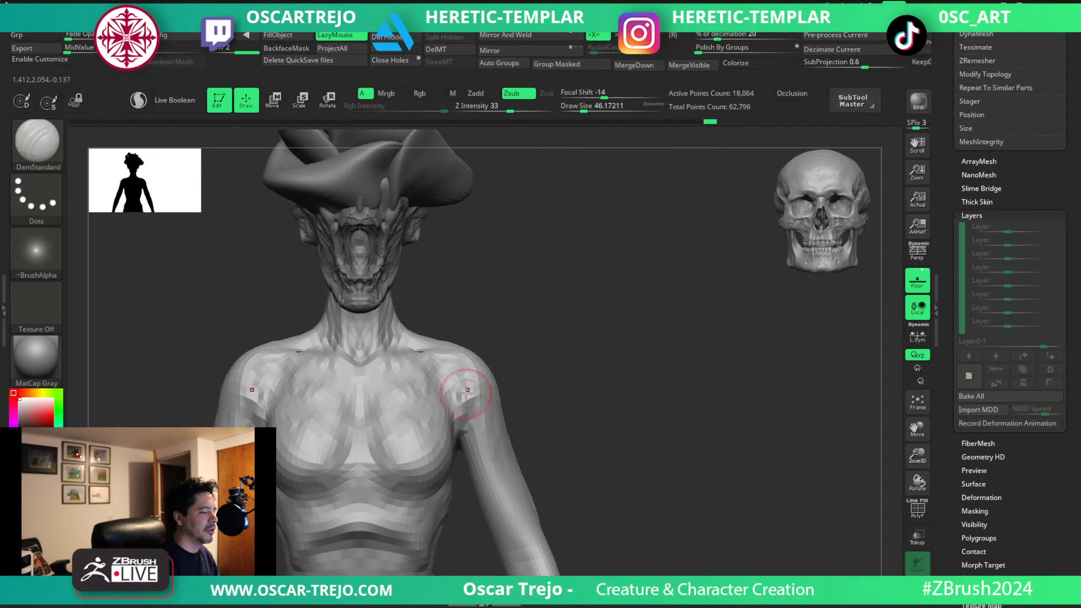
{"action": "mouse_move", "coordinate": [472, 397]}
{"action": "left_mouse_down"}
{"action": "mouse_move", "coordinate": [463, 426]}
{"action": "mouse_move", "coordinate": [467, 415]}
{"action": "left_mouse_up"}
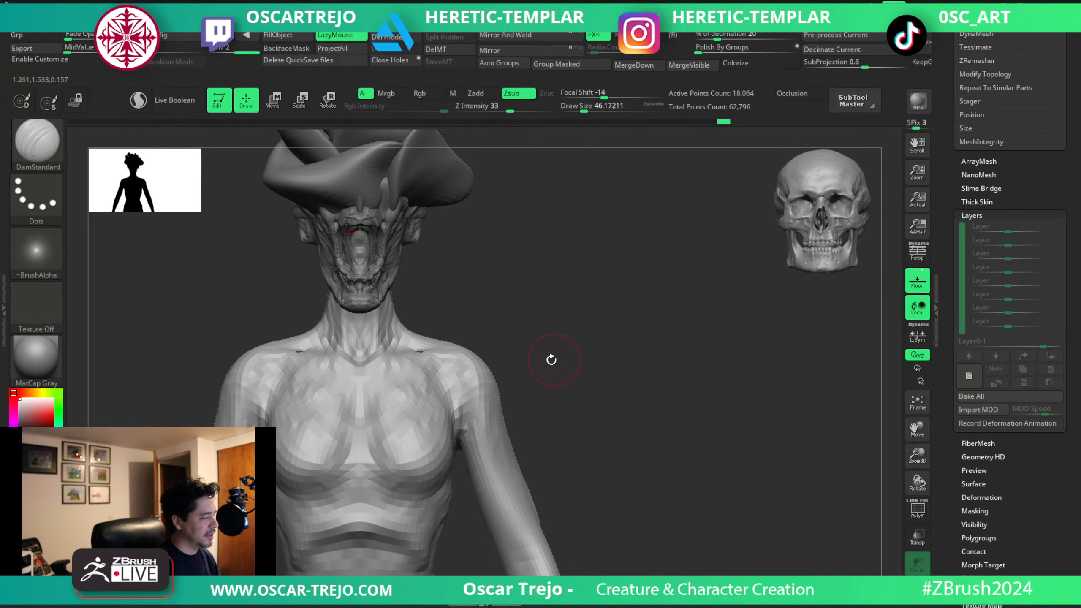
{"action": "left_click_drag", "start_coordinate": [551, 359], "coordinate": [529, 366], "text": "alt"}
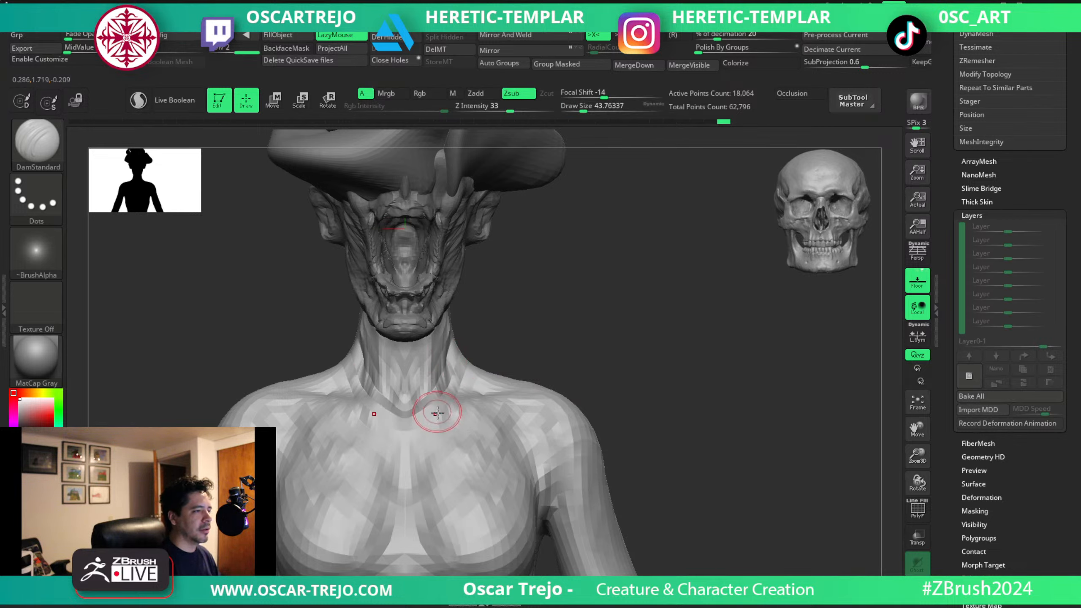
Adjust the front neck muscles below the jaw with the Move brush at about 54.
{"action": "key", "text": "b"}
{"action": "key", "text": "m"}
{"action": "key", "text": "v"}
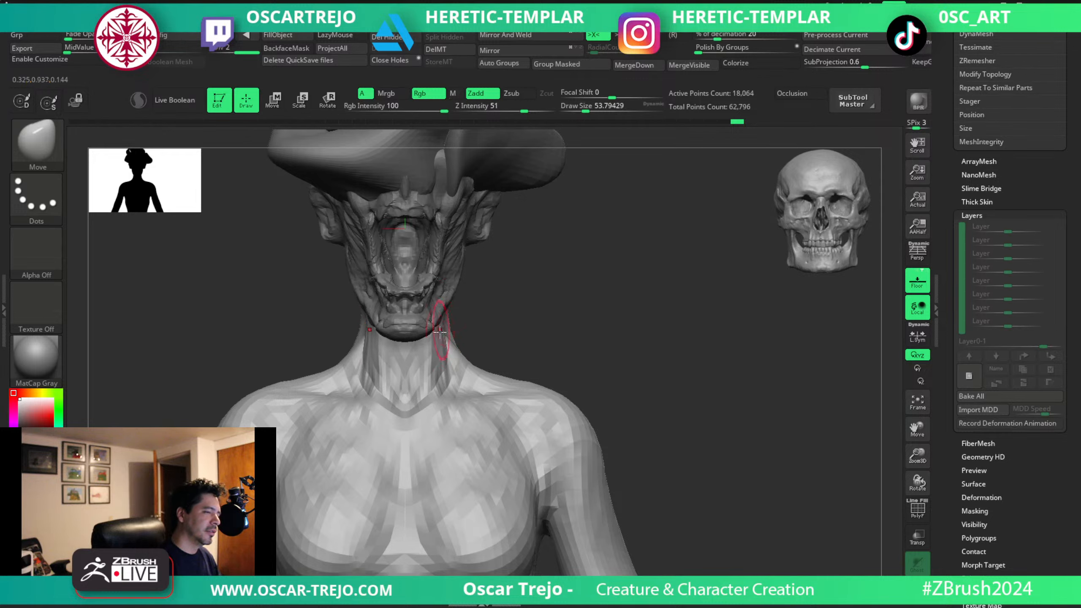
{"action": "left_click_drag", "start_coordinate": [440, 332], "coordinate": [427, 391]}
{"action": "left_click_drag", "start_coordinate": [429, 348], "coordinate": [433, 382]}
Refine the volume of the front neck muscles with the Standard brush at about 44.
{"action": "key", "text": "b"}
{"action": "key", "text": "s"}
{"action": "key", "text": "t"}
{"action": "key", "text": "s"}
{"action": "left_click", "coordinate": [438, 360]}
{"action": "mouse_move", "coordinate": [596, 345]}
{"action": "left_mouse_down"}
{"action": "mouse_move", "coordinate": [519, 361]}
{"action": "mouse_move", "coordinate": [584, 369]}
{"action": "mouse_move", "coordinate": [560, 340]}
{"action": "mouse_move", "coordinate": [554, 300]}
{"action": "mouse_move", "coordinate": [582, 296]}
{"action": "mouse_move", "coordinate": [591, 366]}
{"action": "left_mouse_up"}
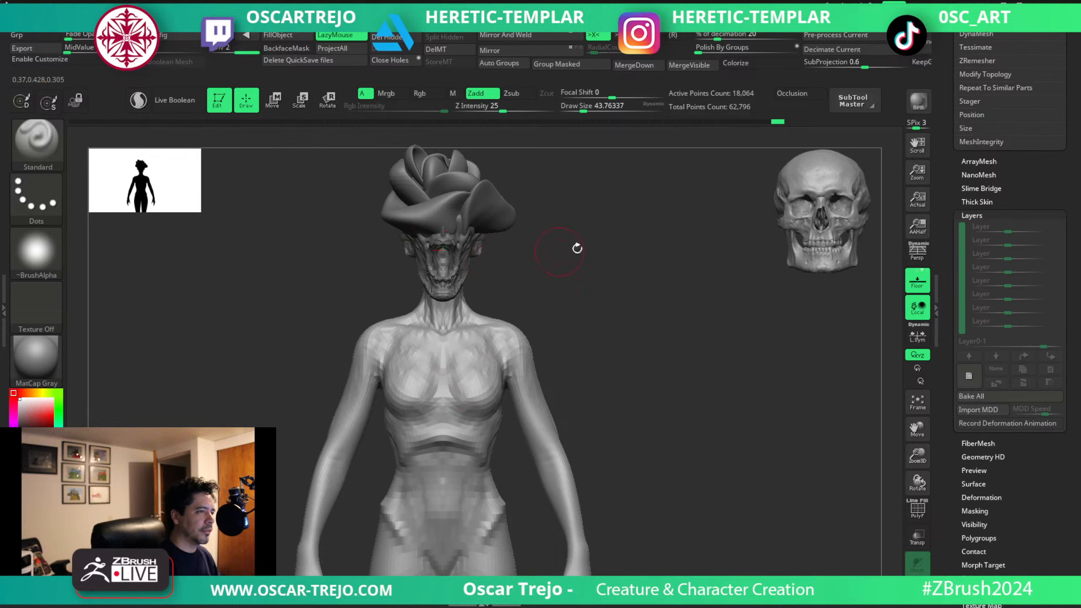
{"action": "left_click_drag", "start_coordinate": [577, 248], "coordinate": [423, 373]}
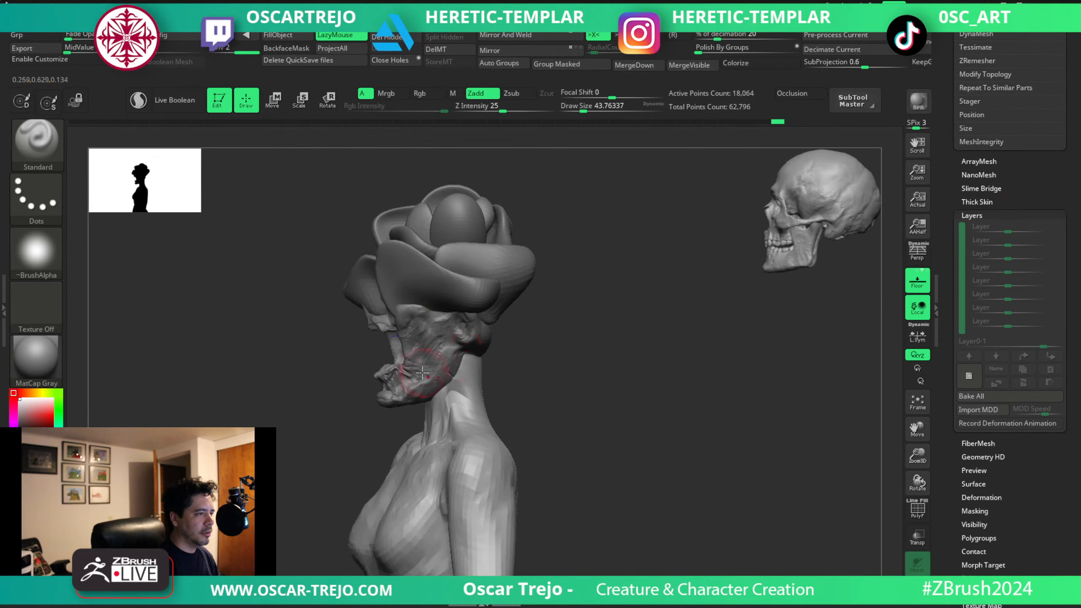
{"action": "left_click_drag", "start_coordinate": [526, 328], "coordinate": [473, 358]}
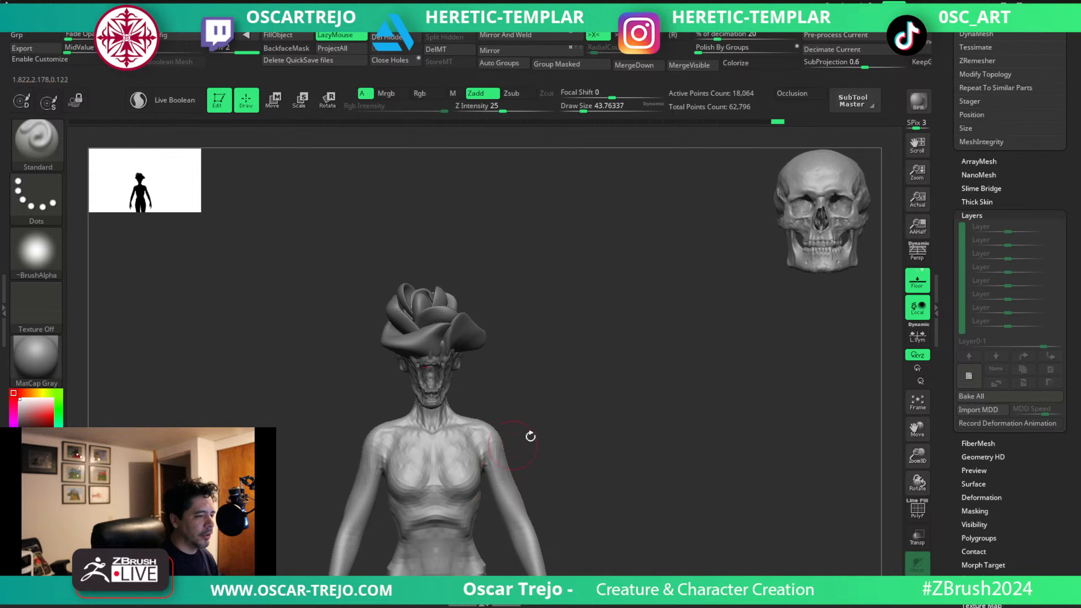
{"action": "left_click_drag", "start_coordinate": [548, 428], "coordinate": [664, 270], "text": "alt"}
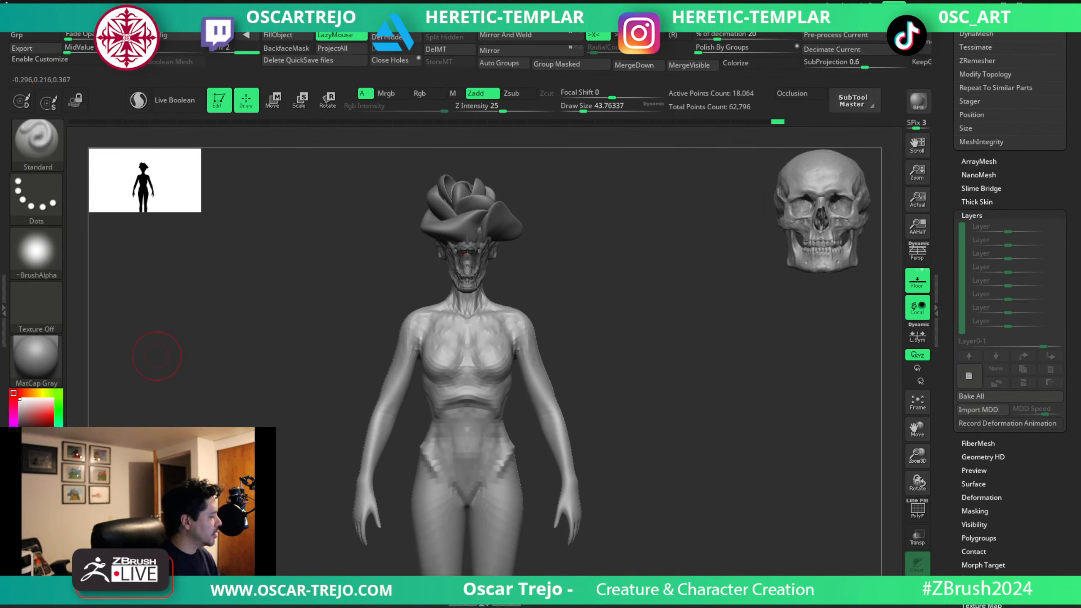
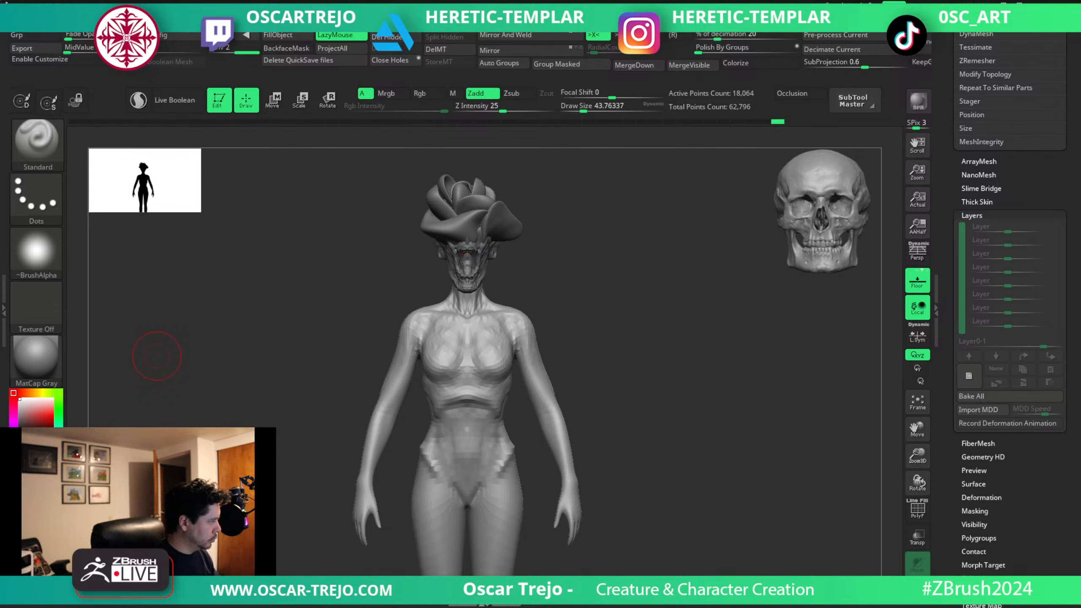
Carve the abdomen's midline and the lower belly creases with DamStandard at about 39 to 54.
{"action": "left_click_drag", "start_coordinate": [576, 318], "coordinate": [573, 341], "text": "alt"}
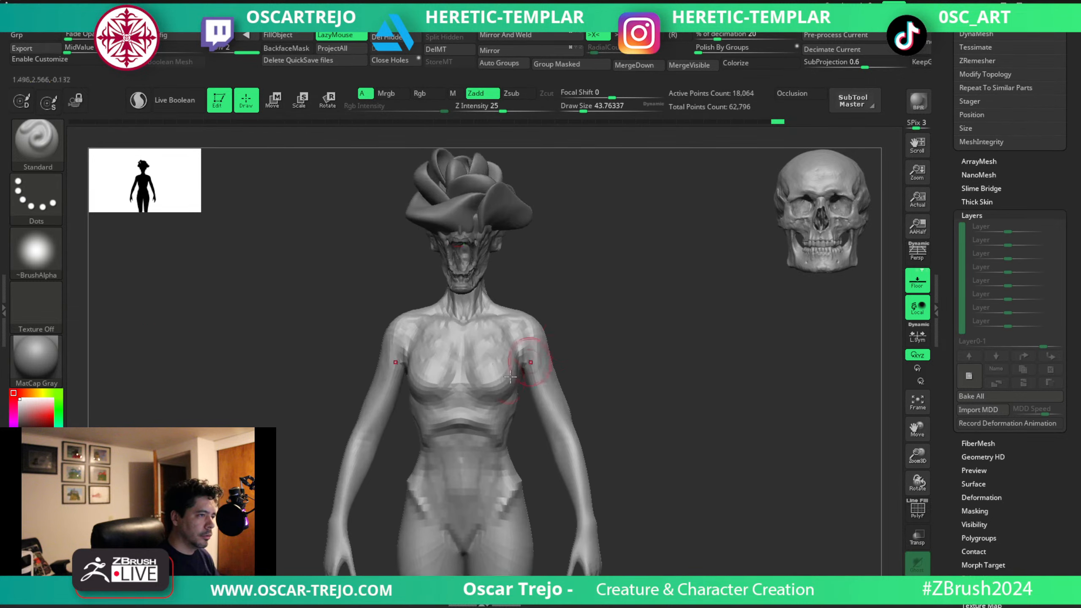
{"action": "key", "text": "b"}
{"action": "key", "text": "d"}
{"action": "key", "text": "s"}
{"action": "key", "text": "s"}
{"action": "left_click_drag", "start_coordinate": [465, 458], "coordinate": [462, 454]}
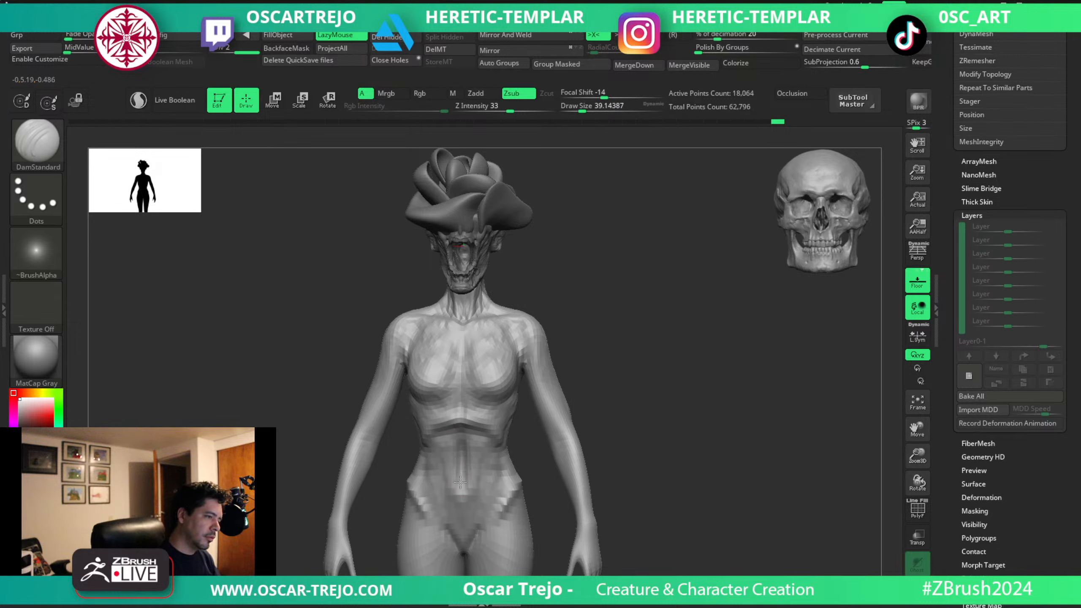
{"action": "key", "text": "s"}
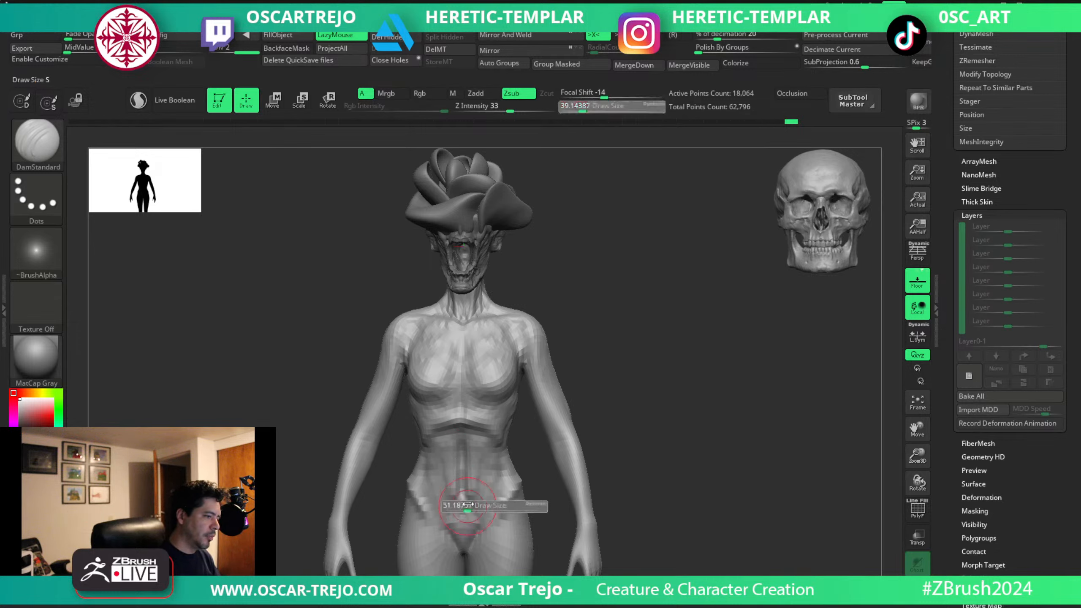
{"action": "left_click_drag", "start_coordinate": [462, 516], "coordinate": [462, 492]}
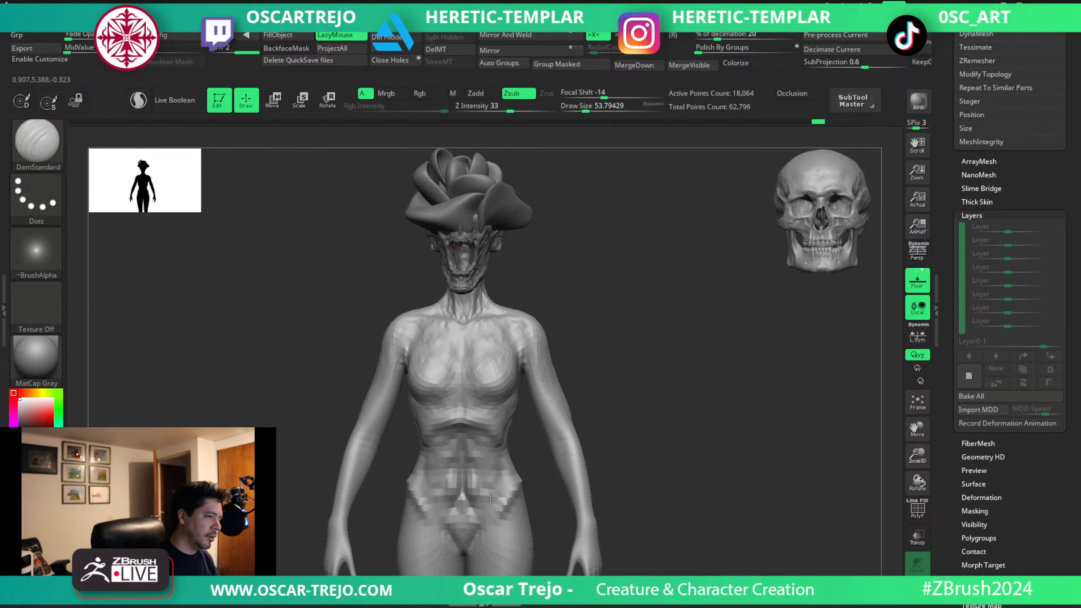
Cut the dividing lines of the abdominal muscles below the ribcage with DamStandard at about 46 to 51.
{"action": "key", "text": "bracketleft"}
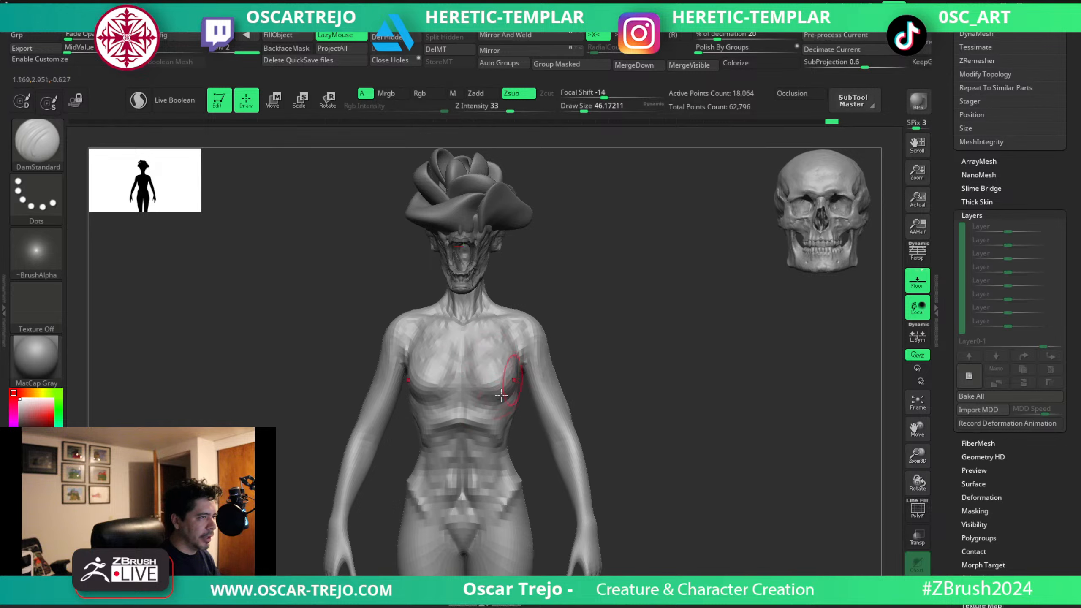
{"action": "key", "text": "s"}
{"action": "left_click_drag", "start_coordinate": [485, 452], "coordinate": [481, 451]}
{"action": "left_click_drag", "start_coordinate": [462, 421], "coordinate": [482, 437]}
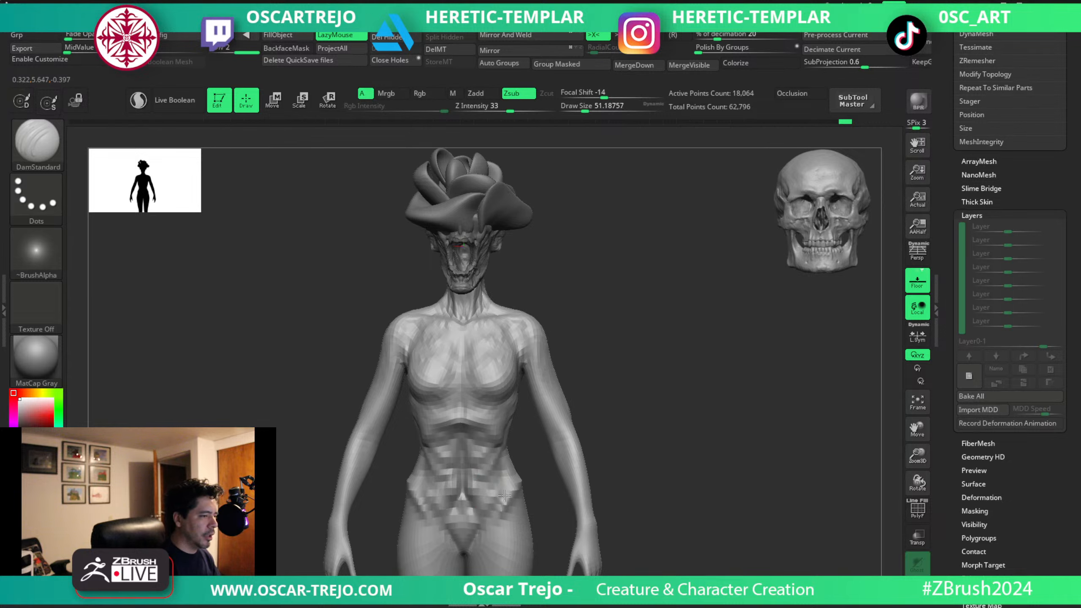
Deepen the grooves at the sides of the abs and above the hips with DamStandard at about 41.
{"action": "key", "text": "b"}
{"action": "key", "text": "c"}
{"action": "key", "text": "b"}
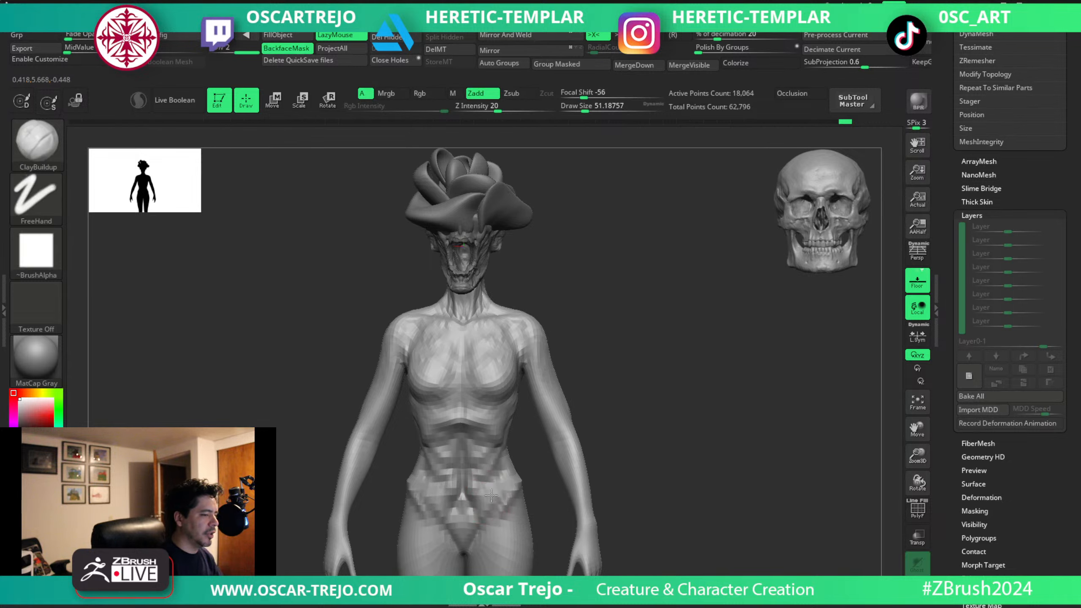
{"action": "key", "text": "b"}
{"action": "key", "text": "d"}
{"action": "key", "text": "s"}
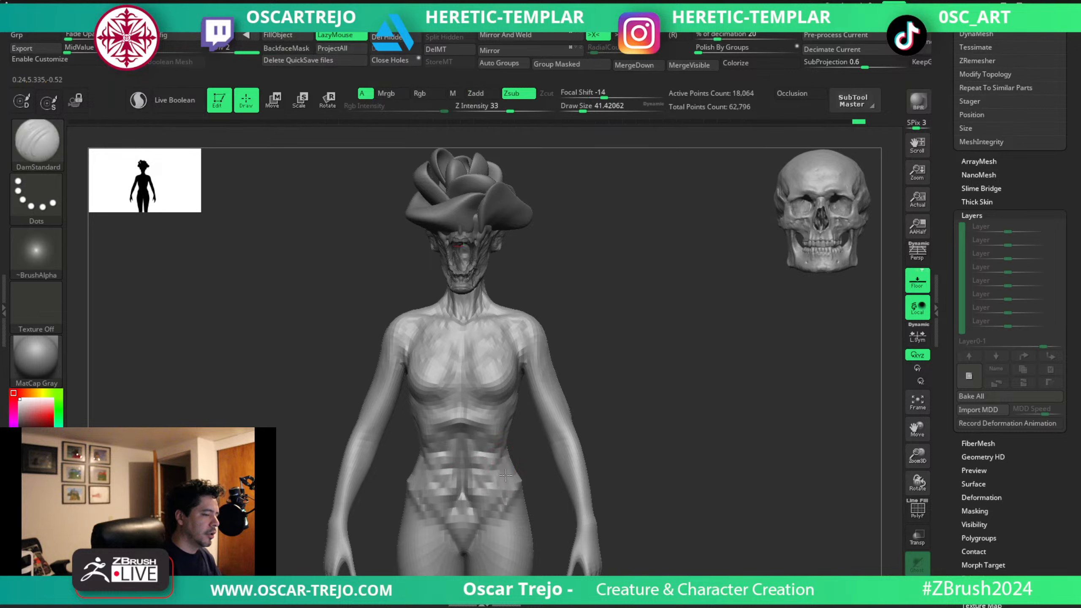
{"action": "left_click_drag", "start_coordinate": [486, 507], "coordinate": [502, 486]}
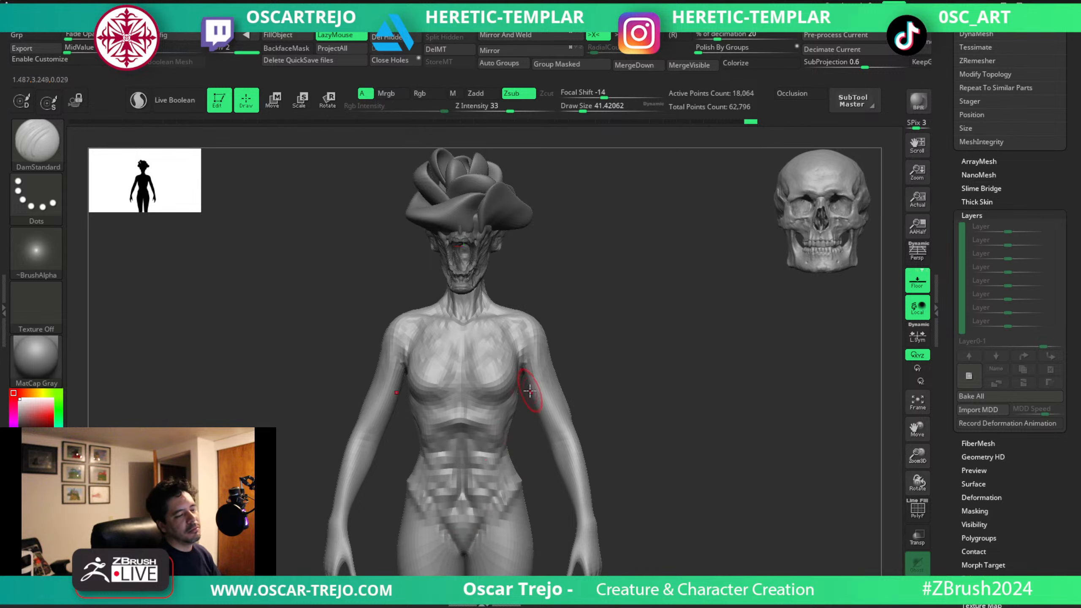
Build up the abdominal muscle blocks beside the midline with ClayBuildup at about 39.
{"action": "mouse_move", "coordinate": [613, 377]}
{"action": "left_mouse_down", "text": "alt"}
{"action": "mouse_move", "coordinate": [558, 340]}
{"action": "mouse_move", "coordinate": [608, 374]}
{"action": "left_mouse_up", "text": "alt"}
{"action": "left_click_drag", "start_coordinate": [609, 374], "coordinate": [558, 383]}
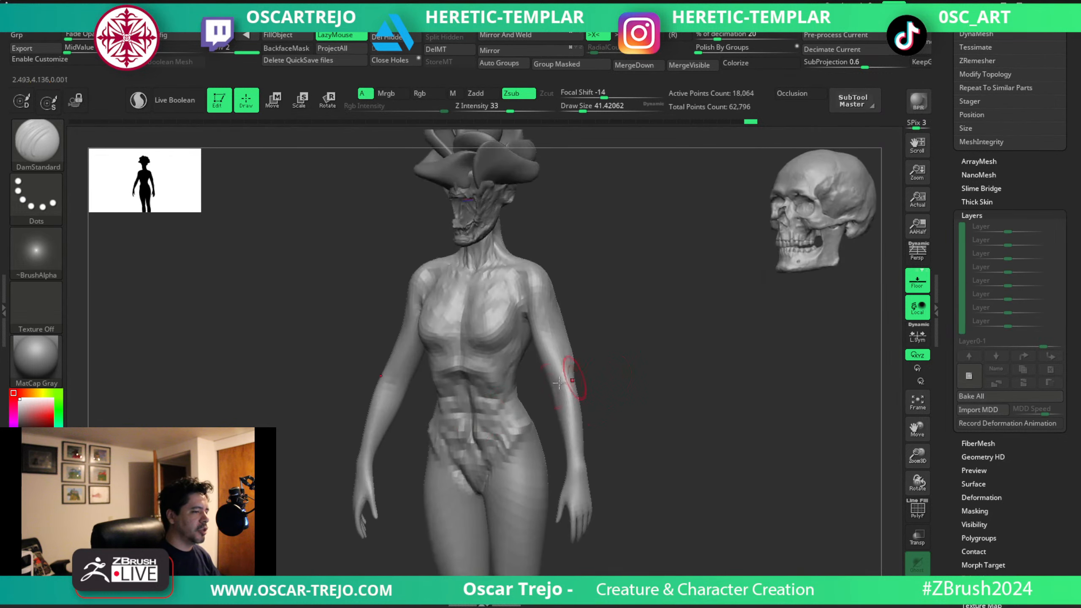
{"action": "key", "text": "b"}
{"action": "key", "text": "c"}
{"action": "key", "text": "b"}
{"action": "mouse_move", "coordinate": [489, 405]}
{"action": "left_mouse_down"}
{"action": "mouse_move", "coordinate": [493, 444]}
{"action": "mouse_move", "coordinate": [479, 381]}
{"action": "mouse_move", "coordinate": [502, 412]}
{"action": "mouse_move", "coordinate": [483, 392]}
{"action": "left_mouse_up"}
{"action": "key", "text": "s"}
{"action": "key", "text": "s"}
{"action": "mouse_move", "coordinate": [482, 377]}
{"action": "left_mouse_down"}
{"action": "mouse_move", "coordinate": [503, 433]}
{"action": "mouse_move", "coordinate": [500, 399]}
{"action": "mouse_move", "coordinate": [476, 380]}
{"action": "mouse_move", "coordinate": [495, 399]}
{"action": "left_mouse_up"}
{"action": "key", "text": "s"}
{"action": "key", "text": "s"}
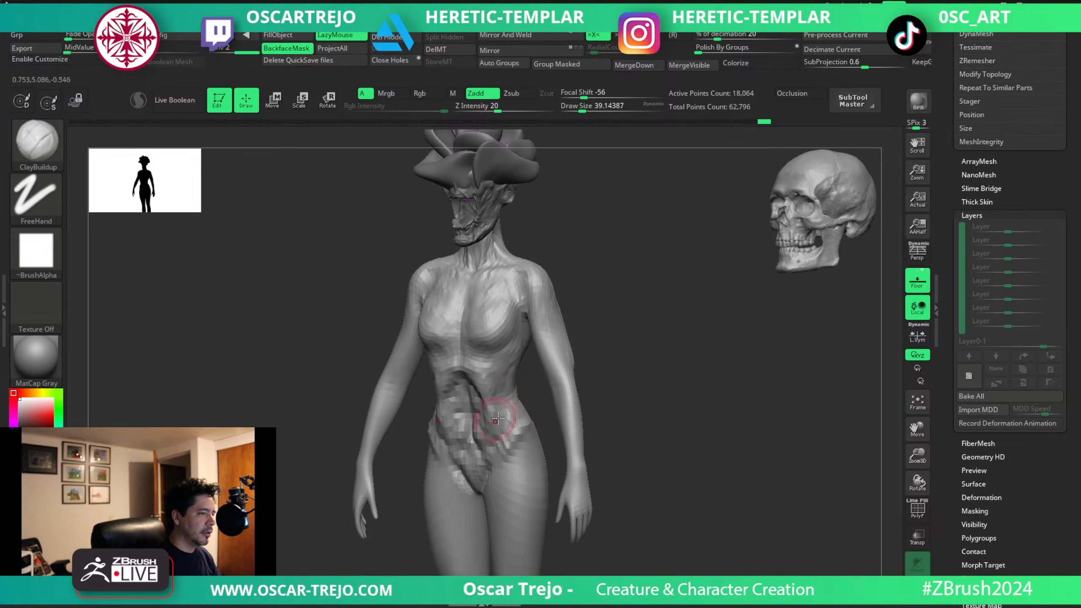
Shape the area where the ribcage meets the upper abdomen with ClayBuildup and DamStandard at about 39.
{"action": "left_click_drag", "start_coordinate": [603, 336], "coordinate": [625, 335], "text": "shift"}
{"action": "left_click_drag", "start_coordinate": [456, 373], "coordinate": [473, 377], "text": "shift"}
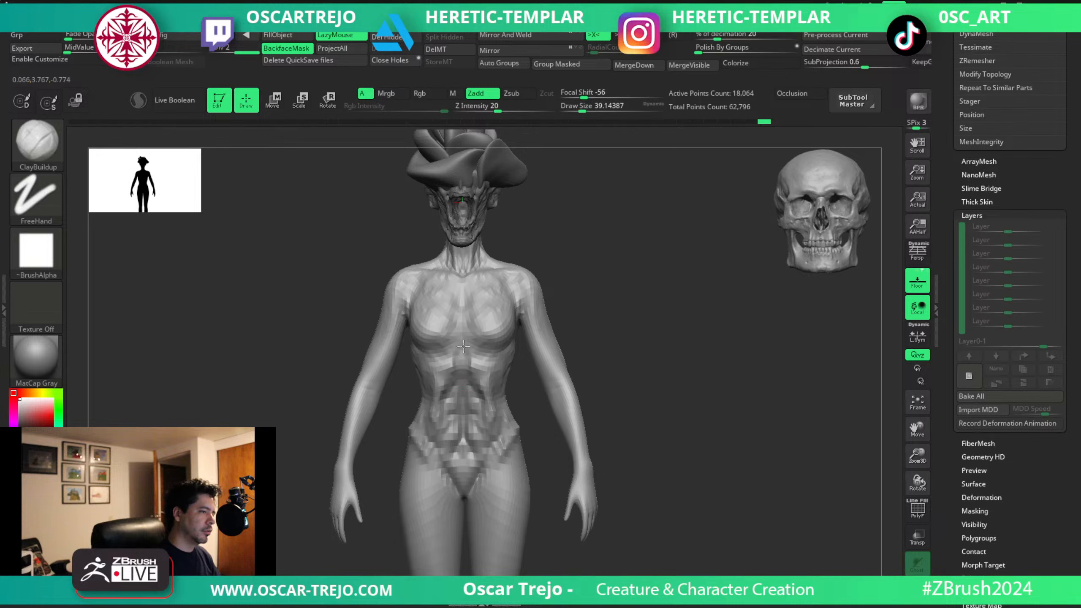
{"action": "key", "text": "b"}
{"action": "key", "text": "d"}
{"action": "key", "text": "s"}
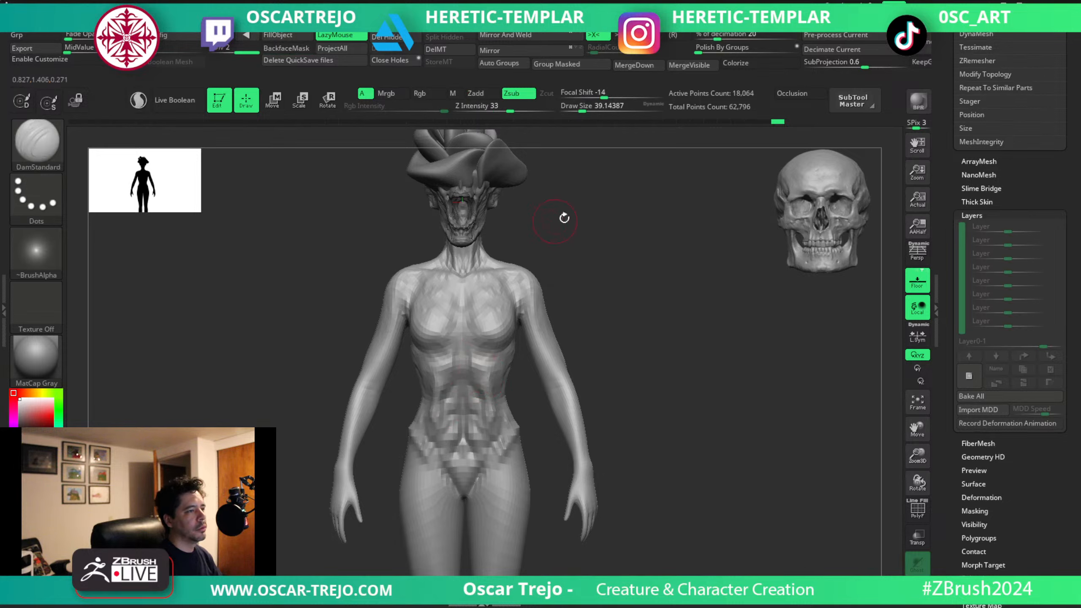
Switch to the skull-like head and try reshaping its chin and lower jaw in profile with the Move brush.
{"action": "mouse_move", "coordinate": [562, 217]}
{"action": "left_mouse_down", "text": "alt"}
{"action": "mouse_move", "coordinate": [562, 332]}
{"action": "mouse_move", "coordinate": [495, 318]}
{"action": "mouse_move", "coordinate": [559, 321]}
{"action": "mouse_move", "coordinate": [543, 355]}
{"action": "left_mouse_up", "text": "alt"}
{"action": "left_click", "coordinate": [475, 335], "text": "alt"}
{"action": "key", "text": "b"}
{"action": "key", "text": "m"}
{"action": "key", "text": "v"}
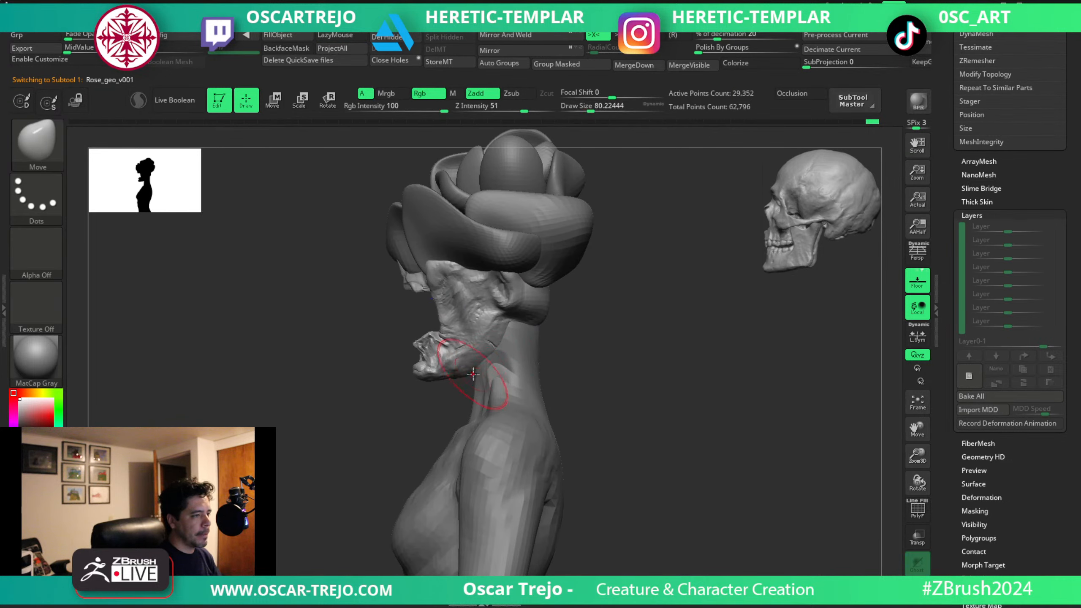
{"action": "mouse_move", "coordinate": [473, 374]}
{"action": "left_mouse_down"}
{"action": "mouse_move", "coordinate": [476, 364]}
{"action": "mouse_move", "coordinate": [438, 373]}
{"action": "left_mouse_up"}
{"action": "key", "text": "s"}
{"action": "mouse_move", "coordinate": [432, 379]}
{"action": "left_mouse_down"}
{"action": "mouse_move", "coordinate": [396, 390]}
{"action": "mouse_move", "coordinate": [419, 364]}
{"action": "mouse_move", "coordinate": [445, 361]}
{"action": "left_mouse_up"}
{"action": "key", "text": "s"}
{"action": "key", "text": "ctrl+z"}
Smooth the chin and jaw surface with the Smooth brush at a Z Intensity of 27.
{"action": "key", "text": "shift+space"}
{"action": "left_click_drag", "start_coordinate": [507, 391], "coordinate": [499, 389], "text": "shift"}
{"action": "left_click_drag", "start_coordinate": [424, 369], "coordinate": [425, 369], "text": "shift"}
{"action": "key", "text": "shift+space"}
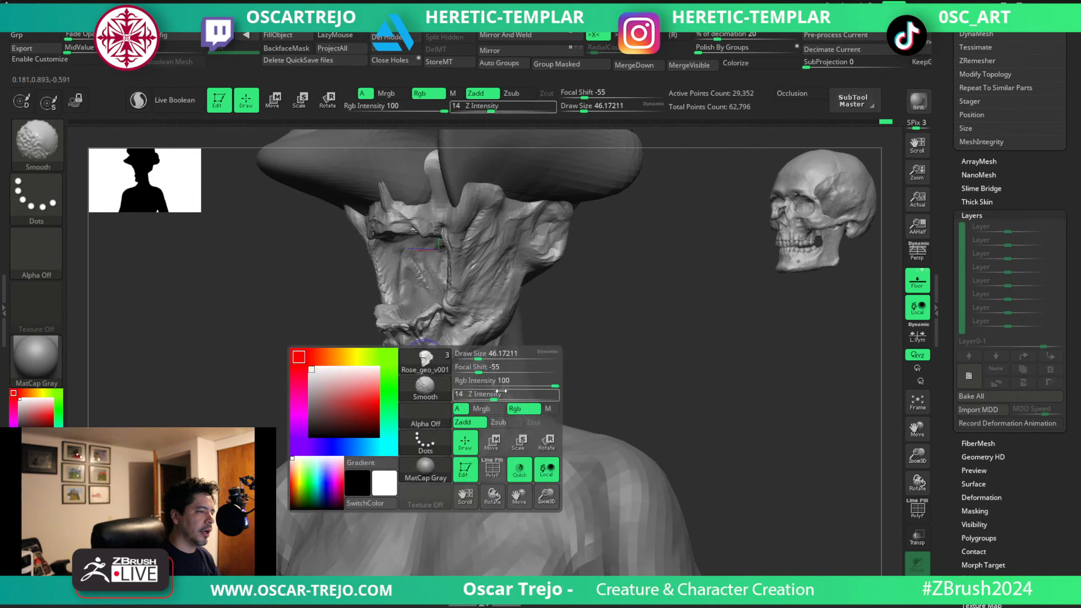
{"action": "left_click", "coordinate": [506, 394], "text": "shift"}
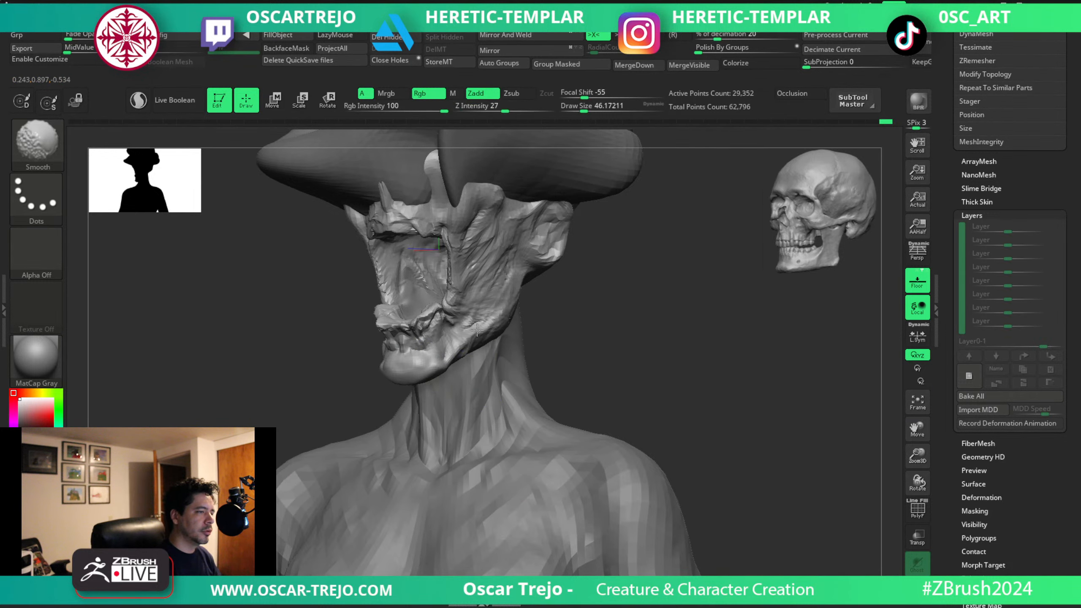
{"action": "left_click_drag", "start_coordinate": [475, 334], "coordinate": [467, 326], "text": "shift"}
{"action": "left_click_drag", "start_coordinate": [526, 306], "coordinate": [532, 293], "text": "alt"}
{"action": "left_click_drag", "start_coordinate": [532, 294], "coordinate": [569, 304], "text": "shift"}
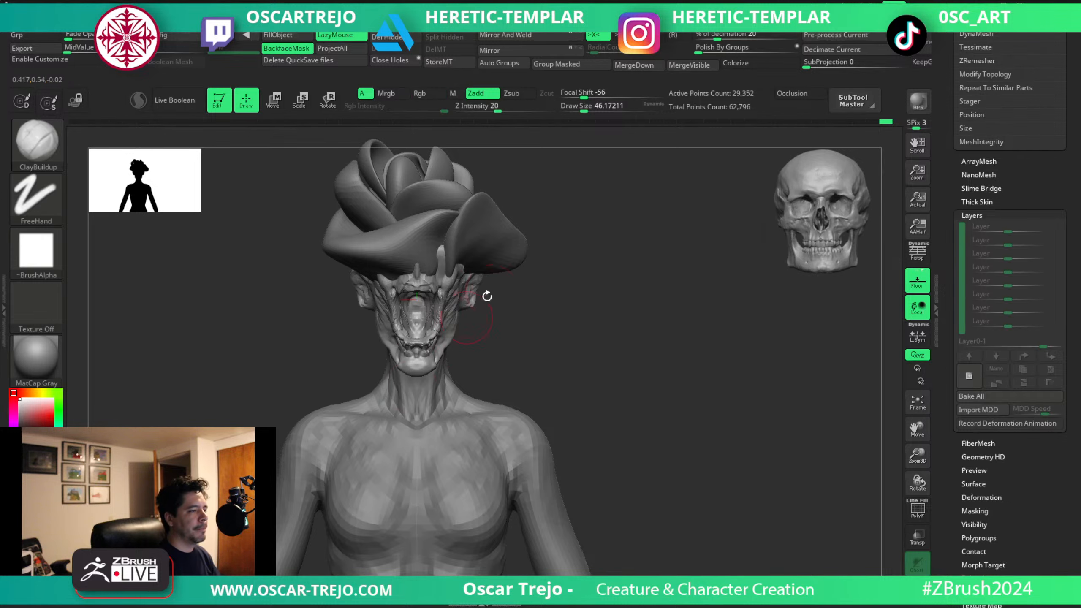
{"action": "left_click_drag", "start_coordinate": [549, 391], "coordinate": [479, 341], "text": "alt"}
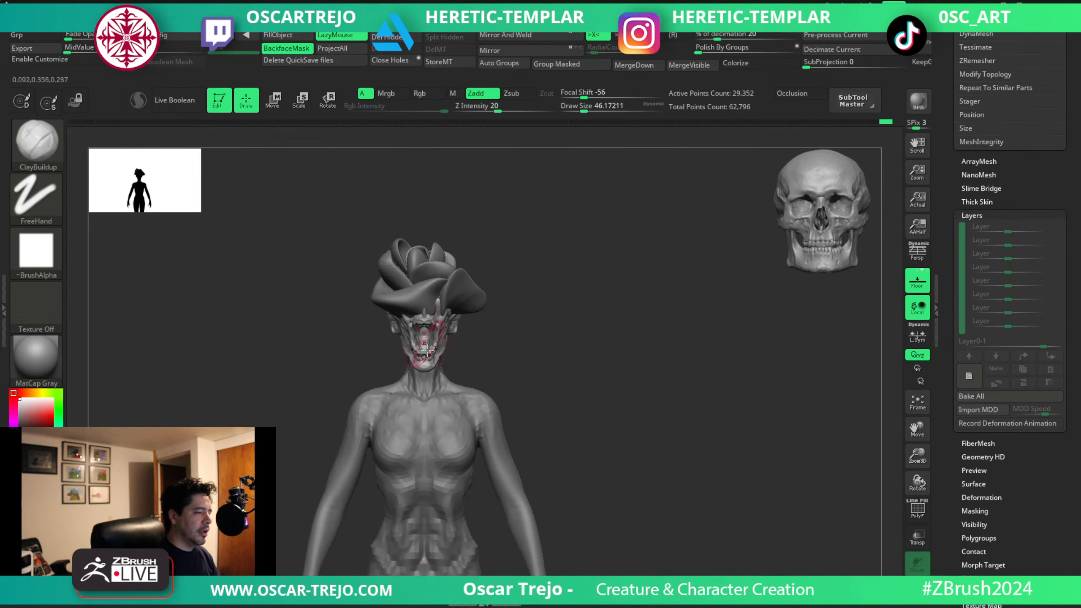
{"action": "mouse_move", "coordinate": [572, 391]}
{"action": "left_mouse_down", "text": "alt"}
{"action": "mouse_move", "coordinate": [603, 310]}
{"action": "mouse_move", "coordinate": [571, 314]}
{"action": "mouse_move", "coordinate": [580, 271]}
{"action": "mouse_move", "coordinate": [596, 392]}
{"action": "left_mouse_up", "text": "alt"}
Tuck the ears closer to the head with the Move brush, reducing its size from about 68 to 51.
{"action": "key", "text": "s"}
{"action": "left_click_drag", "start_coordinate": [456, 295], "coordinate": [468, 294]}
{"action": "key", "text": "b"}
{"action": "key", "text": "m"}
{"action": "key", "text": "v"}
{"action": "mouse_move", "coordinate": [544, 291]}
{"action": "left_mouse_down", "text": "alt"}
{"action": "mouse_move", "coordinate": [570, 295]}
{"action": "mouse_move", "coordinate": [511, 293]}
{"action": "left_mouse_up", "text": "alt"}
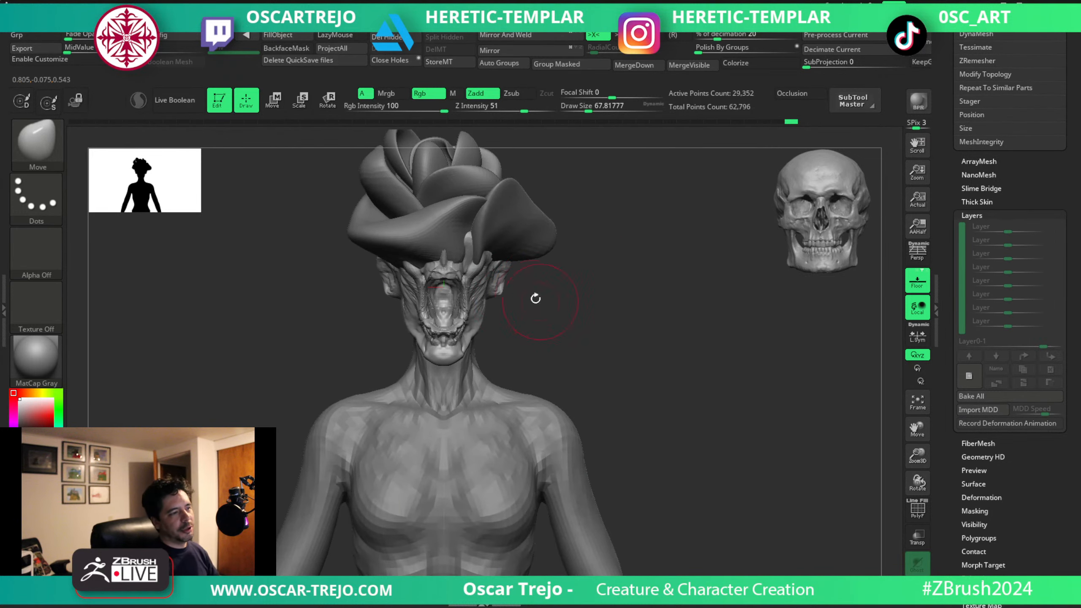
{"action": "key", "text": "bracketleft"}
{"action": "left_click_drag", "start_coordinate": [507, 268], "coordinate": [502, 276]}
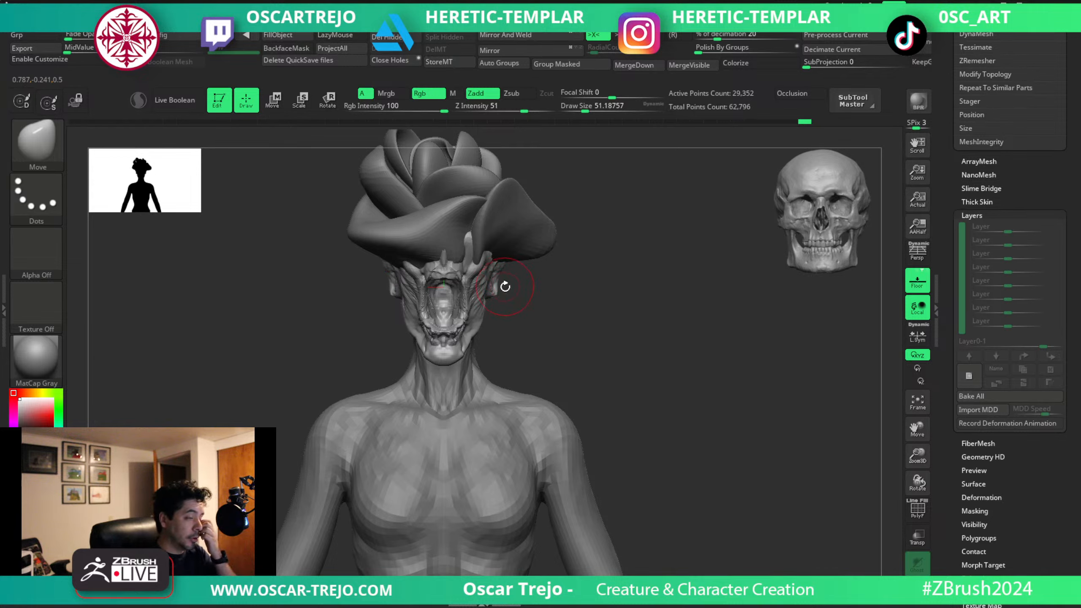
Adjust the side of the face around the cheek and eye area with the Move brush.
{"action": "left_click_drag", "start_coordinate": [580, 346], "coordinate": [562, 341]}
{"action": "key", "text": "bracketleft"}
{"action": "left_click_drag", "start_coordinate": [659, 328], "coordinate": [583, 326]}
{"action": "left_click_drag", "start_coordinate": [486, 314], "coordinate": [493, 318]}
{"action": "left_click_drag", "start_coordinate": [421, 307], "coordinate": [449, 301]}
{"action": "key", "text": "b"}
{"action": "key", "text": "c"}
{"action": "key", "text": "b"}
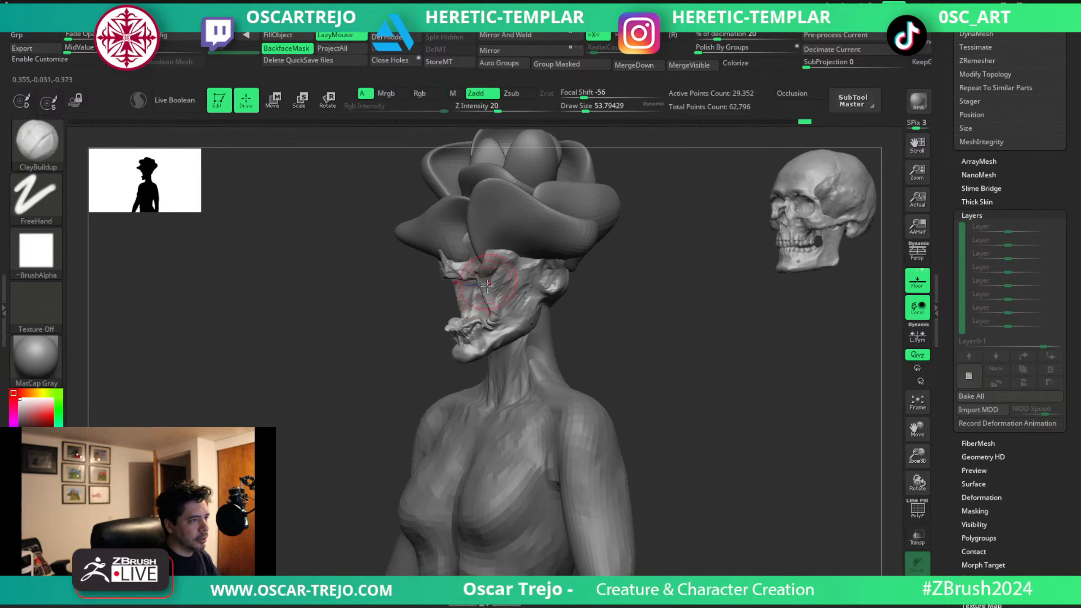
Switch back to the Julie body and refine the lower ribs with the Standard brush at about 35.
{"action": "left_click_drag", "start_coordinate": [383, 393], "coordinate": [336, 394]}
{"action": "key", "text": "f"}
{"action": "key", "text": "f"}
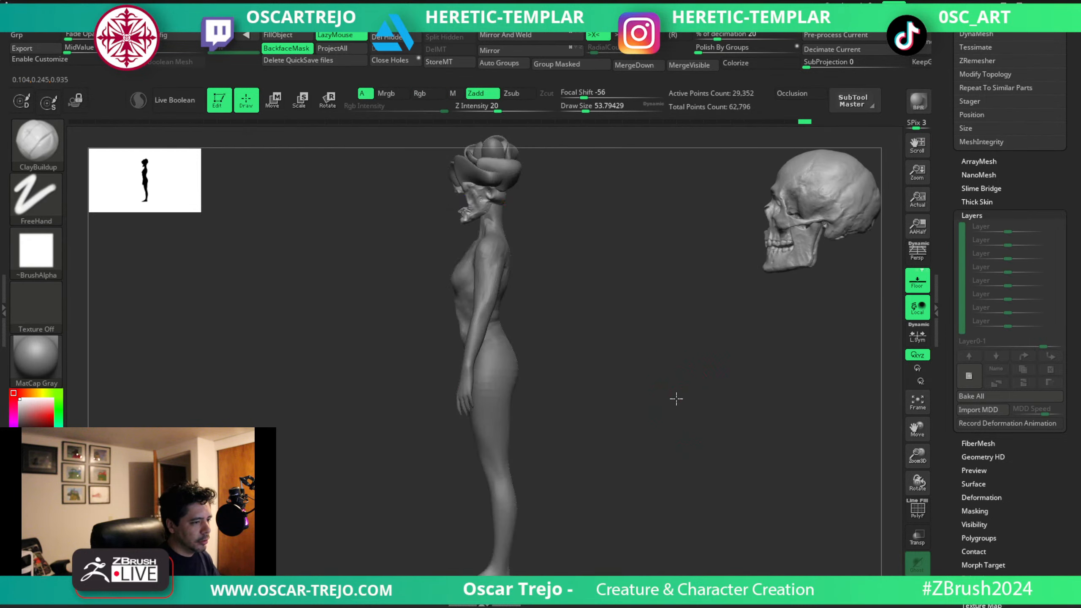
{"action": "left_click_drag", "start_coordinate": [596, 386], "coordinate": [633, 386]}
{"action": "left_click", "coordinate": [485, 353], "text": "alt"}
{"action": "left_click_drag", "start_coordinate": [543, 313], "coordinate": [605, 313]}
{"action": "left_click_drag", "start_coordinate": [630, 324], "coordinate": [662, 382], "text": "alt"}
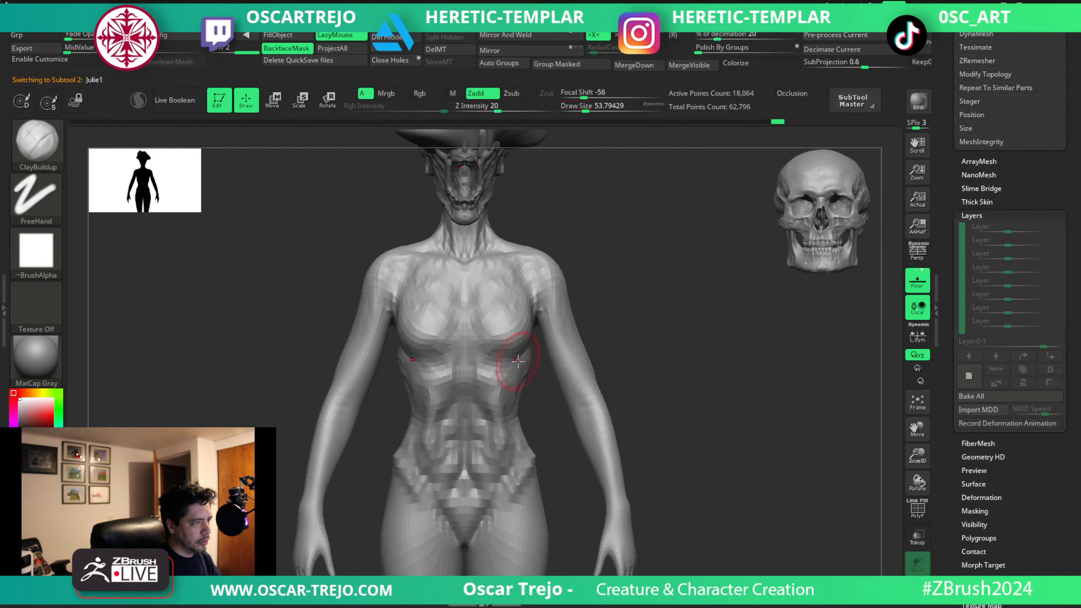
{"action": "key", "text": "b"}
{"action": "key", "text": "s"}
{"action": "key", "text": "t"}
{"action": "left_click_drag", "start_coordinate": [498, 374], "coordinate": [513, 367]}
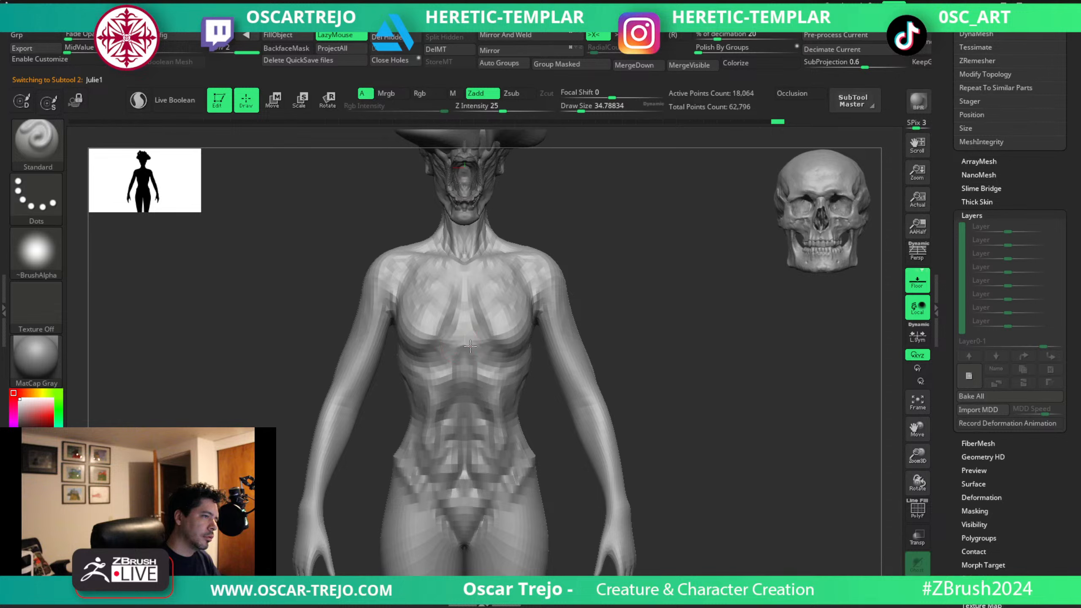
Cut the creases around the base of the sternum with DamStandard at about 62.
{"action": "key", "text": "b"}
{"action": "key", "text": "d"}
{"action": "key", "text": "s"}
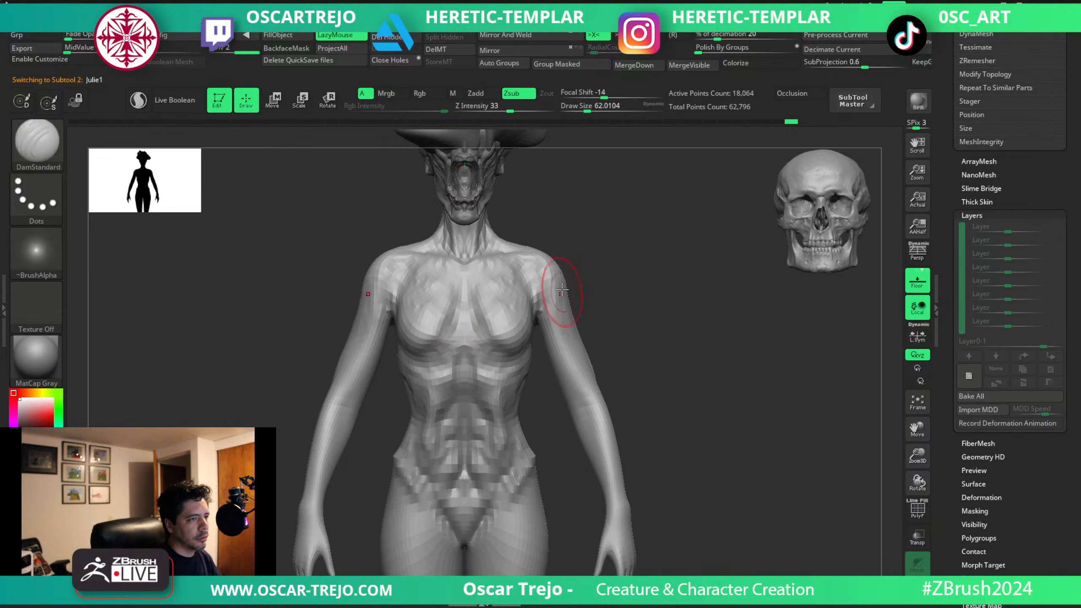
Build up the upper arm muscles below the deltoids with ClayBuildup at about 77.
{"action": "key", "text": "b"}
{"action": "key", "text": "c"}
{"action": "key", "text": "b"}
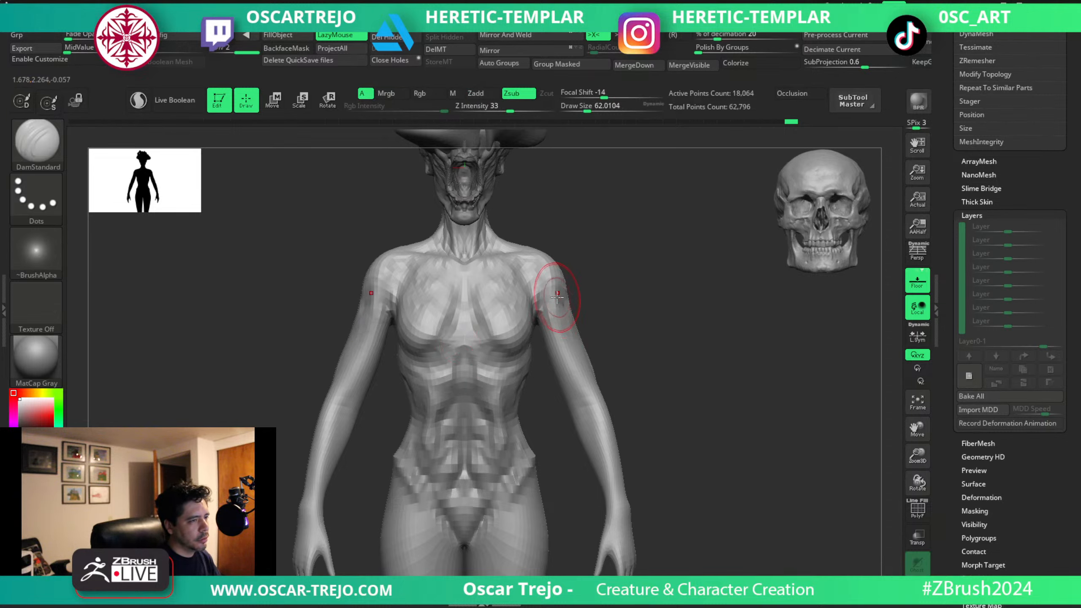
{"action": "key", "text": "s"}
{"action": "left_click", "coordinate": [562, 309]}
{"action": "mouse_move", "coordinate": [555, 310]}
{"action": "left_mouse_down"}
{"action": "mouse_move", "coordinate": [562, 283]}
{"action": "mouse_move", "coordinate": [559, 357]}
{"action": "left_mouse_up"}
{"action": "key", "text": "ctrl+z"}
{"action": "key", "text": "s"}
{"action": "left_click", "coordinate": [556, 304]}
{"action": "key", "text": "s"}
{"action": "left_click", "coordinate": [548, 325]}
{"action": "key", "text": "s"}
{"action": "left_click", "coordinate": [555, 326]}
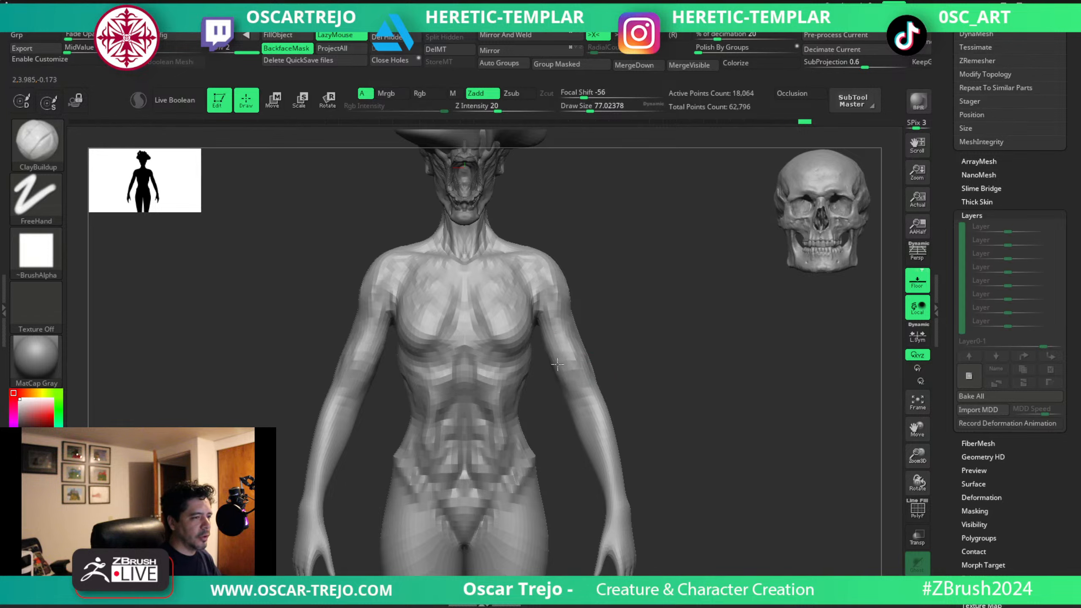
{"action": "mouse_move", "coordinate": [557, 365]}
{"action": "left_mouse_down"}
{"action": "mouse_move", "coordinate": [560, 377]}
{"action": "mouse_move", "coordinate": [559, 335]}
{"action": "left_mouse_up"}
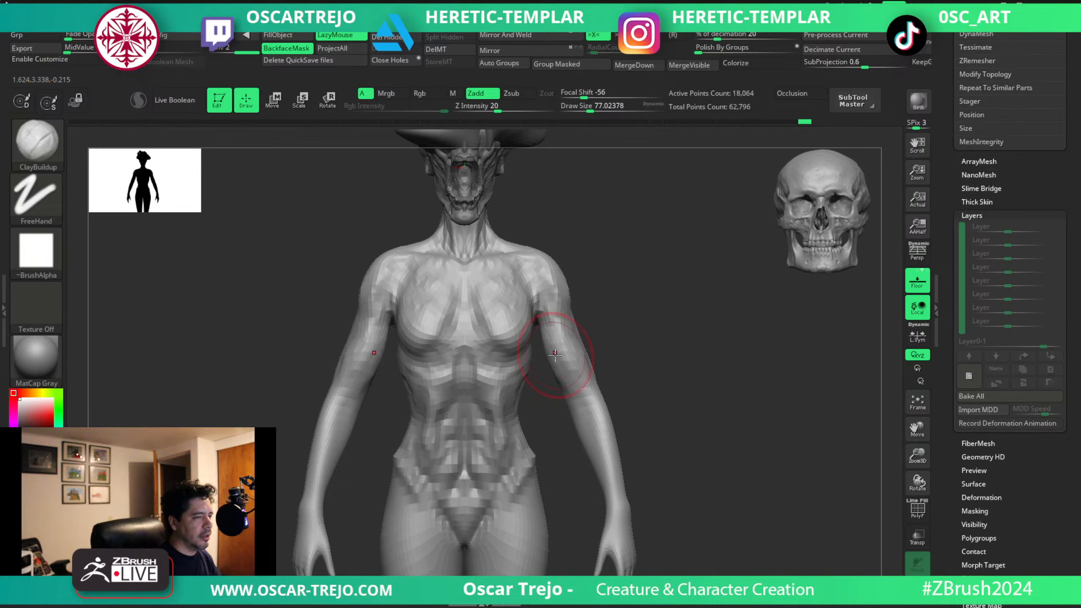
Reshape the arm contour around the elbows with the Move brush at about 74 to 77.
{"action": "key", "text": "b"}
{"action": "key", "text": "m"}
{"action": "key", "text": "v"}
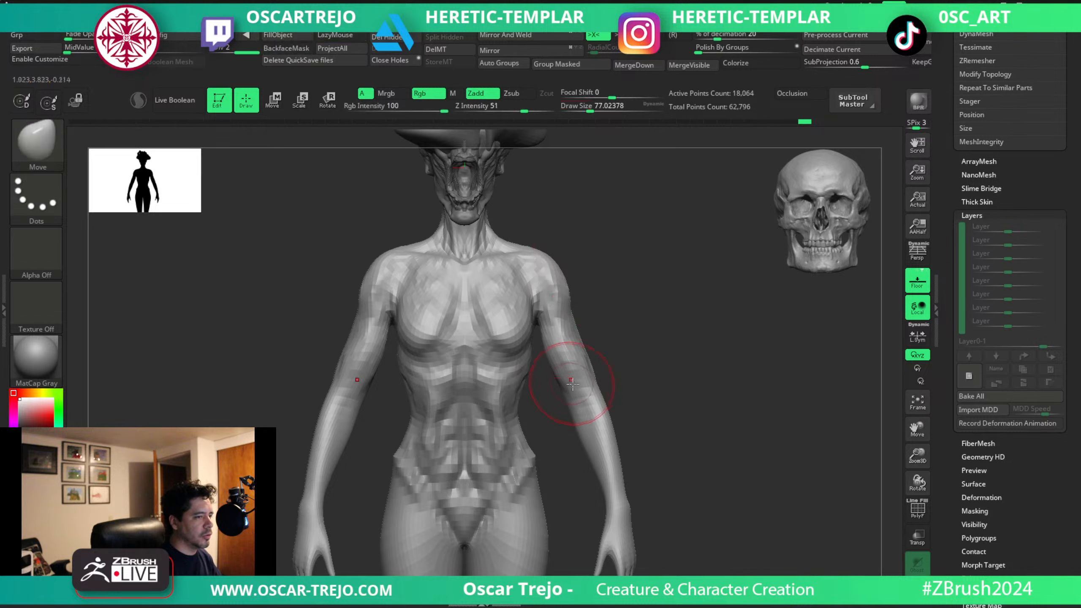
{"action": "left_click_drag", "start_coordinate": [560, 374], "coordinate": [596, 386]}
{"action": "key", "text": "s"}
{"action": "left_click", "coordinate": [590, 380]}
{"action": "key", "text": "s"}
{"action": "left_click", "coordinate": [588, 379]}
{"action": "key", "text": "s"}
{"action": "left_click", "coordinate": [595, 386]}
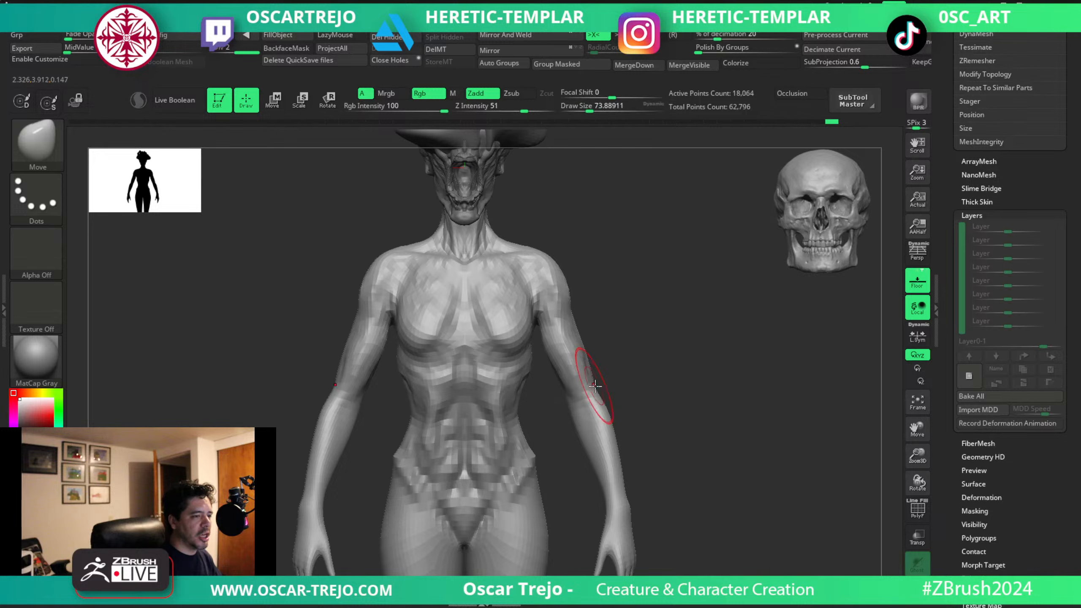
Carve the forearm muscle lines from the elbow to the wrist with DamStandard at about 62.
{"action": "key", "text": "b"}
{"action": "key", "text": "d"}
{"action": "key", "text": "s"}
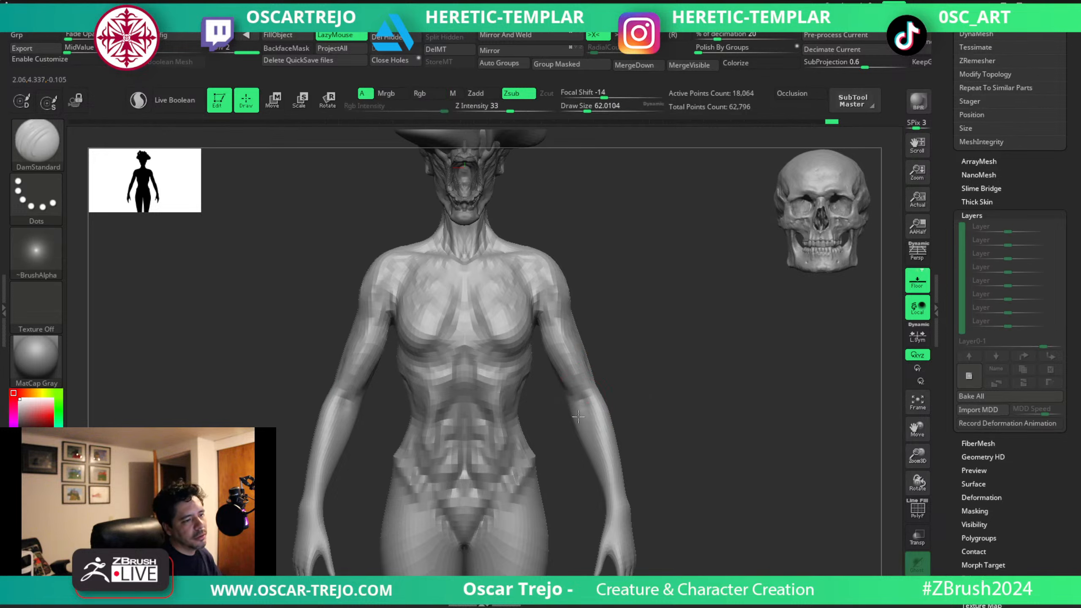
{"action": "left_click_drag", "start_coordinate": [578, 416], "coordinate": [592, 442]}
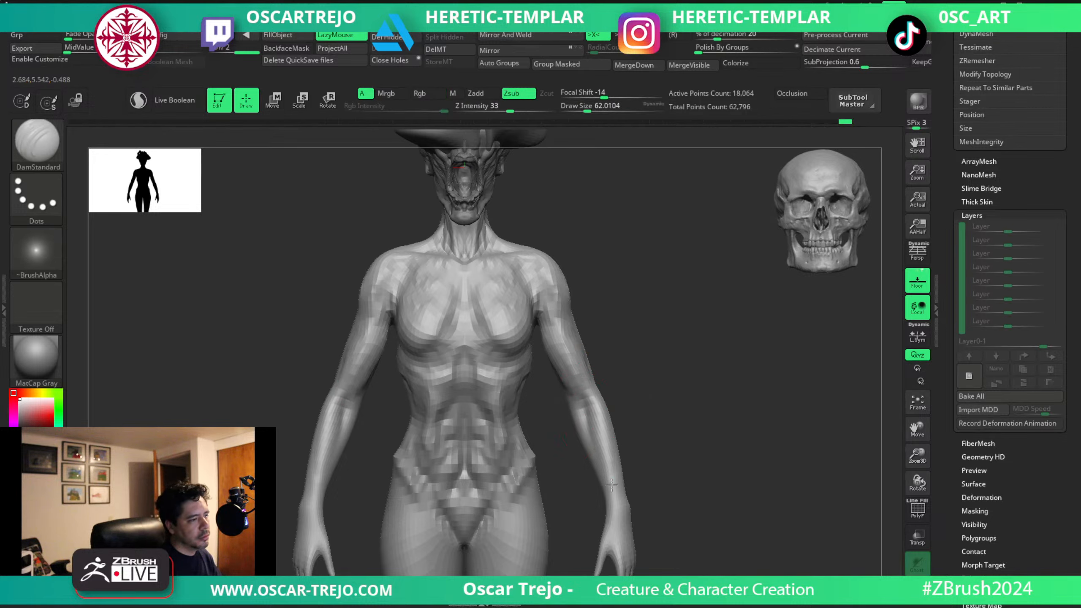
{"action": "left_click_drag", "start_coordinate": [617, 512], "coordinate": [619, 464]}
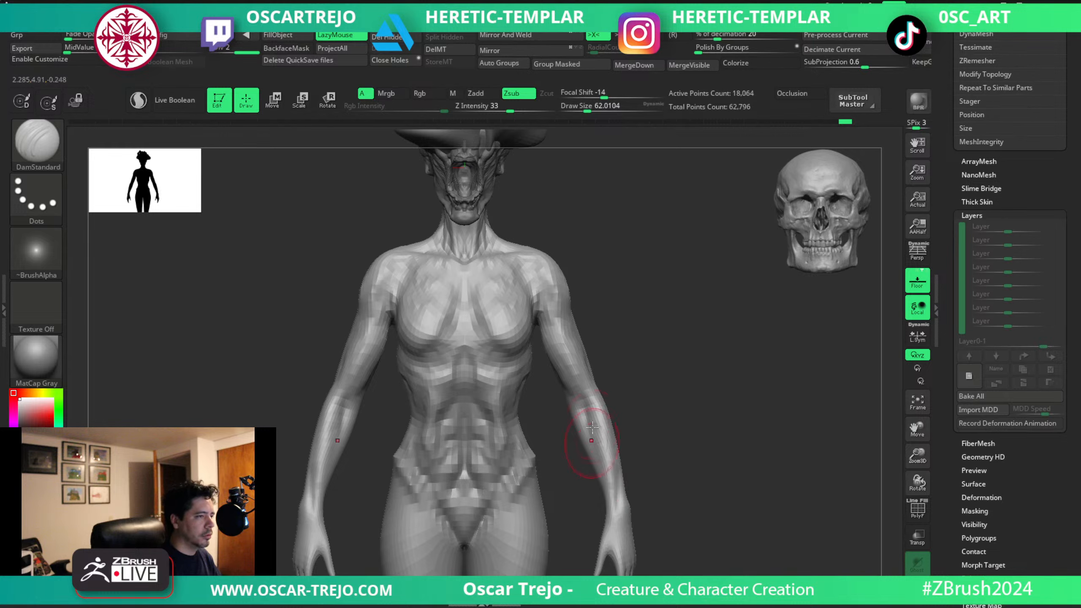
Switch to the rose subtool with the Standard brush at about 54 and turn off symmetry for its petals.
{"action": "left_click_drag", "start_coordinate": [553, 191], "coordinate": [564, 336], "text": "alt"}
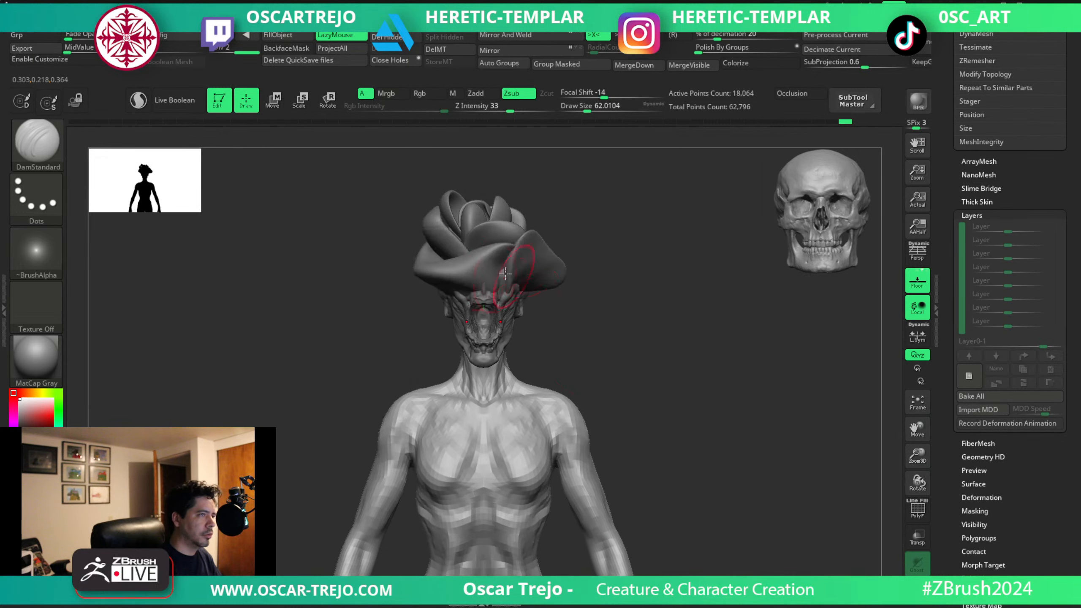
{"action": "left_click", "coordinate": [489, 279], "text": "alt"}
{"action": "left_click_drag", "start_coordinate": [591, 275], "coordinate": [592, 354], "text": "alt"}
{"action": "key", "text": "b"}
{"action": "key", "text": "s"}
{"action": "key", "text": "t"}
{"action": "key", "text": "s"}
{"action": "left_click_drag", "start_coordinate": [474, 351], "coordinate": [478, 352]}
{"action": "left_click_drag", "start_coordinate": [595, 294], "coordinate": [593, 323], "text": "alt"}
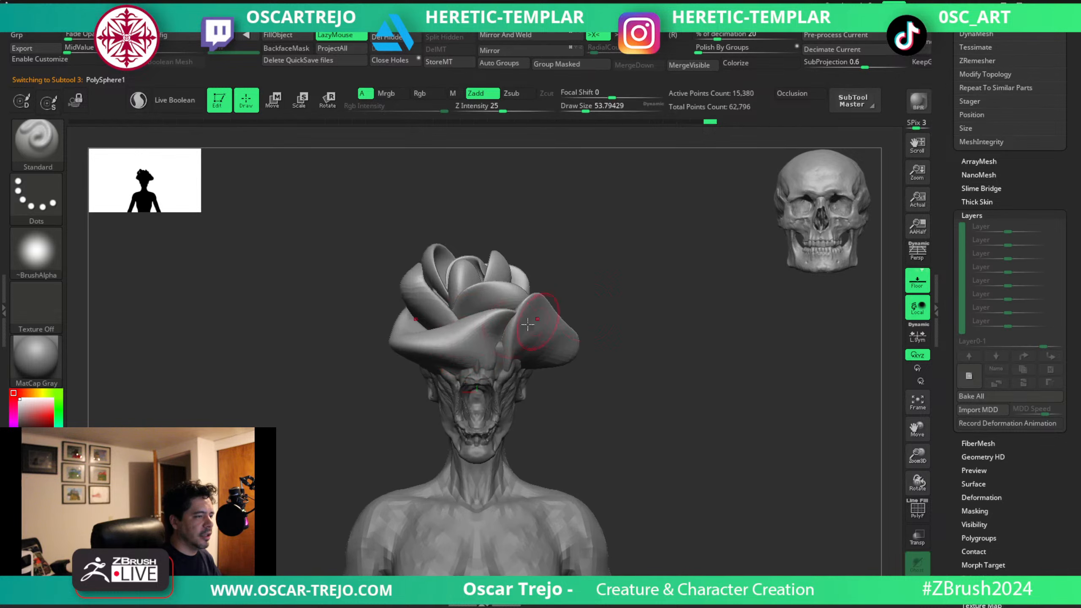
Build up folds across the rose's lower front petals with ClayBuildup at about 27 to 44.
{"action": "key", "text": "s"}
{"action": "mouse_move", "coordinate": [461, 346]}
{"action": "left_mouse_down"}
{"action": "mouse_move", "coordinate": [424, 355]}
{"action": "mouse_move", "coordinate": [472, 346]}
{"action": "mouse_move", "coordinate": [463, 337]}
{"action": "mouse_move", "coordinate": [477, 335]}
{"action": "mouse_move", "coordinate": [465, 354]}
{"action": "mouse_move", "coordinate": [498, 356]}
{"action": "left_mouse_up"}
{"action": "key", "text": "x"}
{"action": "key", "text": "s"}
{"action": "key", "text": "b"}
{"action": "key", "text": "c"}
{"action": "key", "text": "b"}
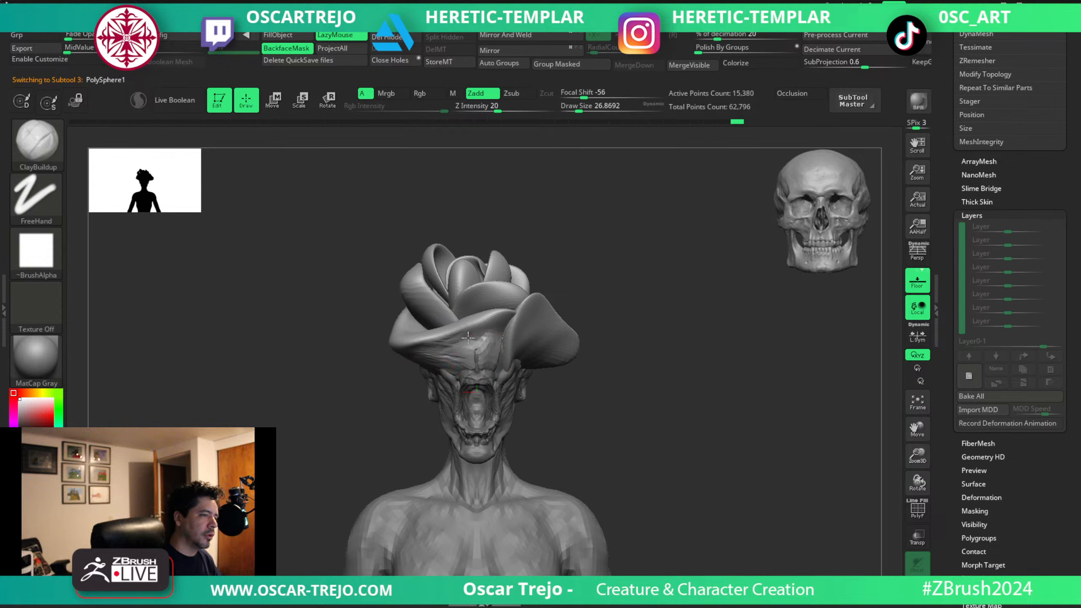
{"action": "key", "text": "s"}
{"action": "left_click_drag", "start_coordinate": [507, 328], "coordinate": [512, 328]}
{"action": "mouse_move", "coordinate": [521, 327]}
{"action": "left_mouse_down"}
{"action": "mouse_move", "coordinate": [534, 312]}
{"action": "mouse_move", "coordinate": [549, 340]}
{"action": "mouse_move", "coordinate": [528, 369]}
{"action": "left_mouse_up"}
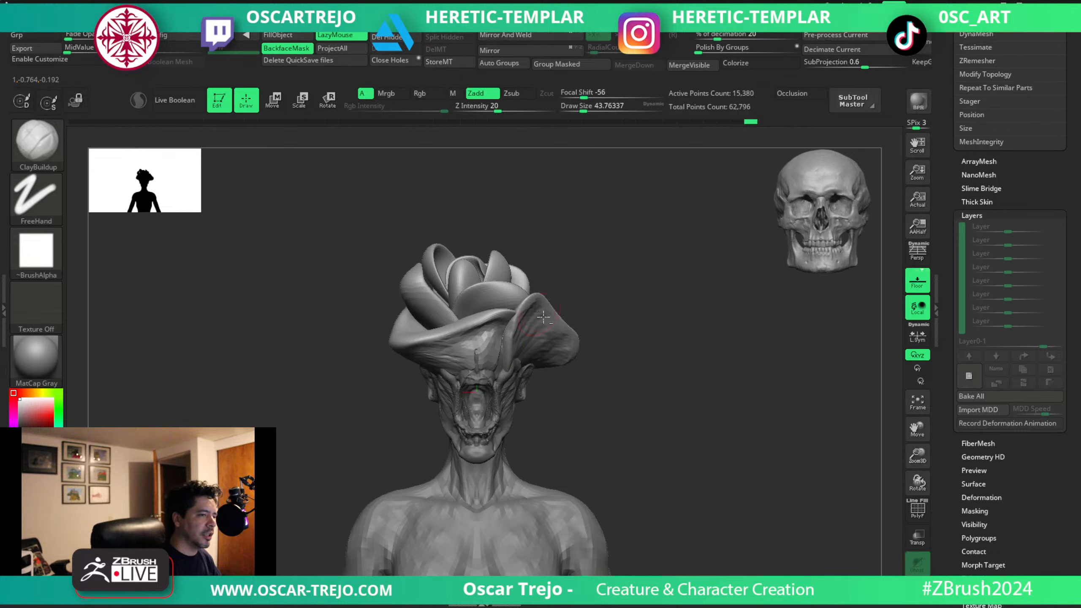
Add ridges to the rose's upper and inner petals with ClayBuildup at about 41 to 59.
{"action": "key", "text": "s"}
{"action": "left_click", "coordinate": [507, 297]}
{"action": "mouse_move", "coordinate": [469, 295]}
{"action": "left_mouse_down"}
{"action": "mouse_move", "coordinate": [461, 304]}
{"action": "mouse_move", "coordinate": [482, 299]}
{"action": "mouse_move", "coordinate": [503, 314]}
{"action": "mouse_move", "coordinate": [503, 285]}
{"action": "left_mouse_up"}
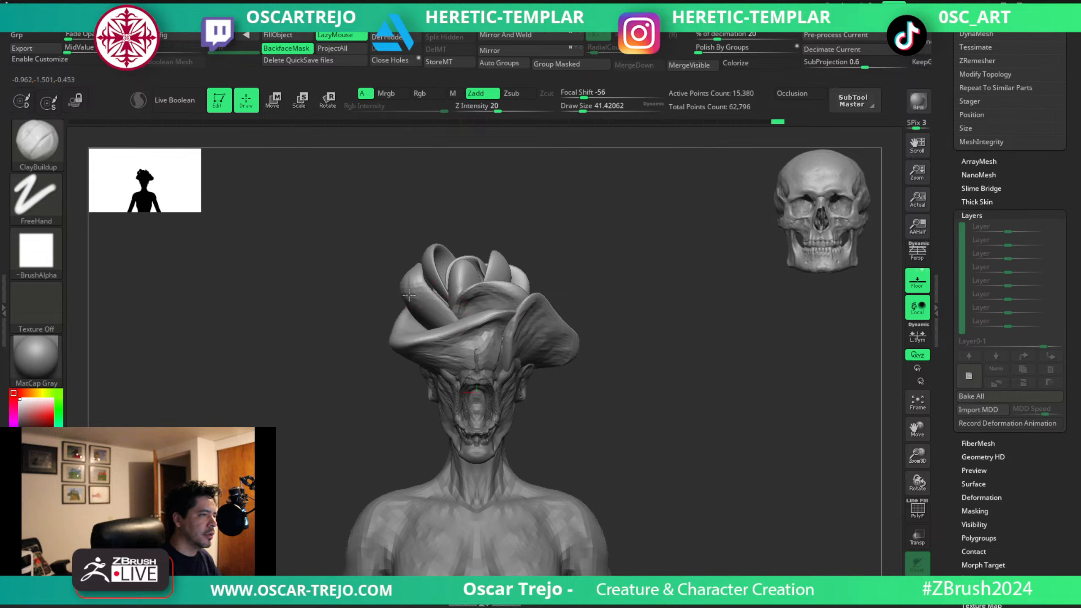
{"action": "mouse_move", "coordinate": [441, 309]}
{"action": "left_mouse_down"}
{"action": "mouse_move", "coordinate": [429, 339]}
{"action": "mouse_move", "coordinate": [403, 338]}
{"action": "mouse_move", "coordinate": [408, 350]}
{"action": "mouse_move", "coordinate": [473, 364]}
{"action": "mouse_move", "coordinate": [476, 346]}
{"action": "left_mouse_up"}
{"action": "key", "text": "s"}
{"action": "key", "text": "s"}
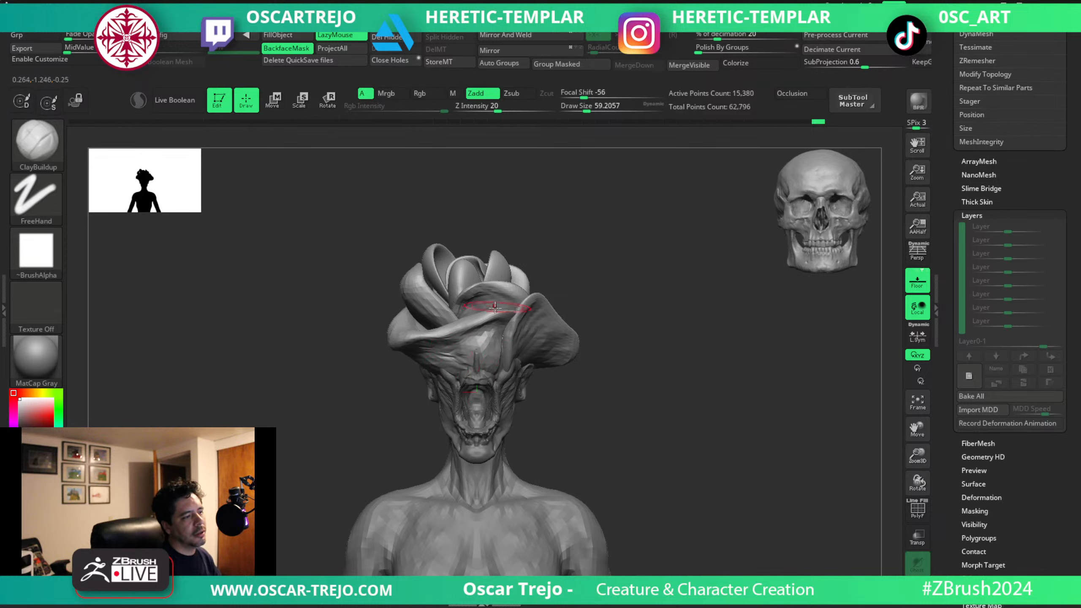
{"action": "left_click_drag", "start_coordinate": [504, 304], "coordinate": [499, 304]}
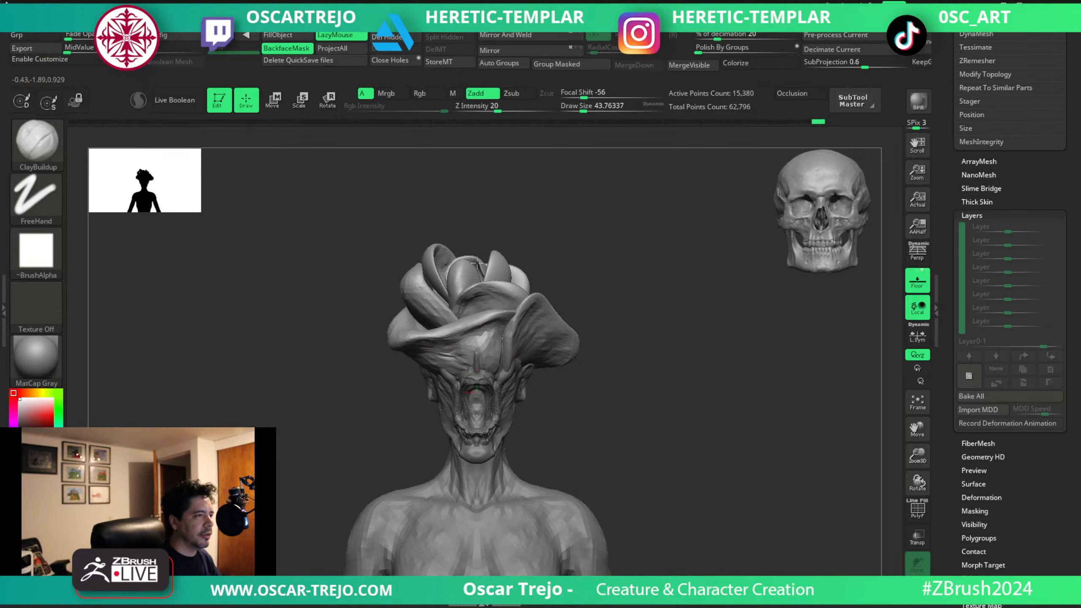
{"action": "left_click_drag", "start_coordinate": [476, 262], "coordinate": [499, 283]}
Add broader ClayBuildup strokes to the lower petal above the face at about 74.
{"action": "key", "text": "s"}
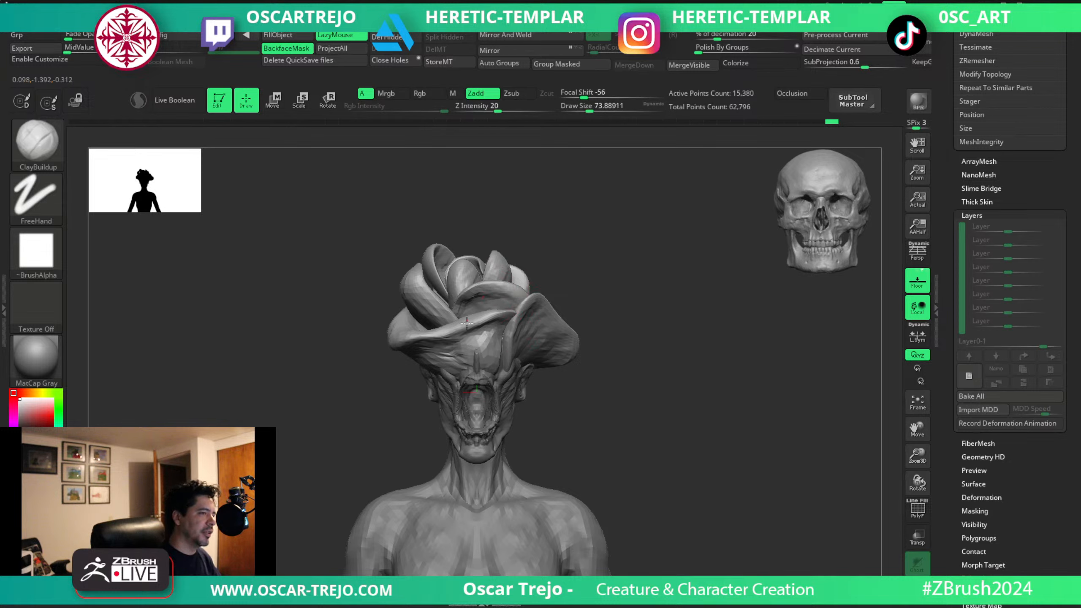
{"action": "mouse_move", "coordinate": [489, 327]}
{"action": "left_mouse_down"}
{"action": "mouse_move", "coordinate": [462, 317]}
{"action": "mouse_move", "coordinate": [451, 337]}
{"action": "left_mouse_up"}
{"action": "left_click_drag", "start_coordinate": [632, 420], "coordinate": [555, 398], "text": "alt"}
{"action": "key", "text": "s"}
{"action": "left_click_drag", "start_coordinate": [485, 354], "coordinate": [479, 336], "text": "alt"}
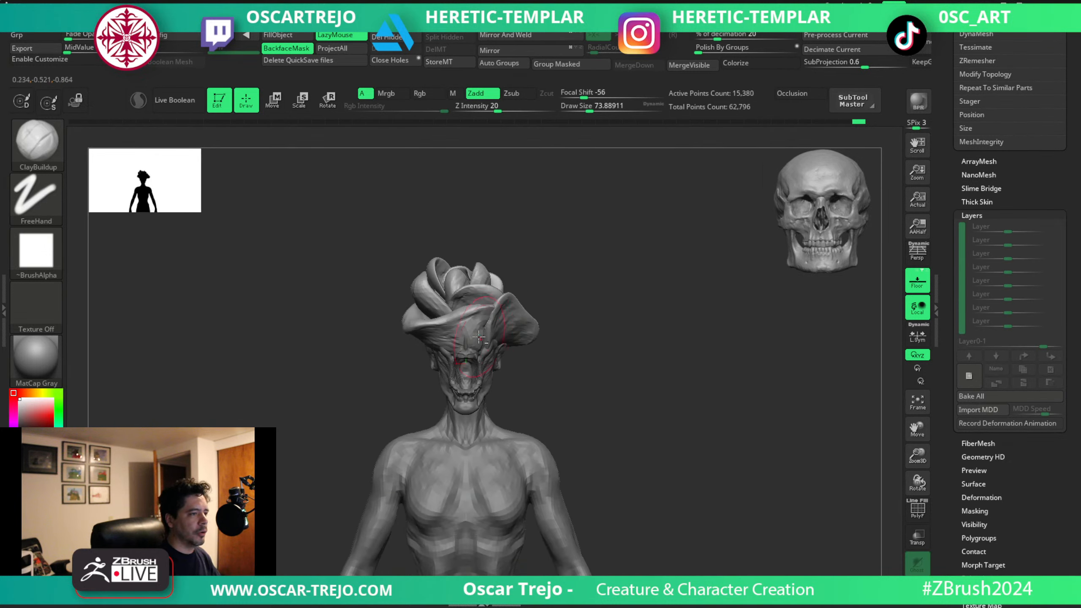
{"action": "mouse_move", "coordinate": [551, 354]}
{"action": "left_mouse_down", "text": "alt"}
{"action": "mouse_move", "coordinate": [554, 324]}
{"action": "mouse_move", "coordinate": [603, 274]}
{"action": "left_mouse_up", "text": "alt"}
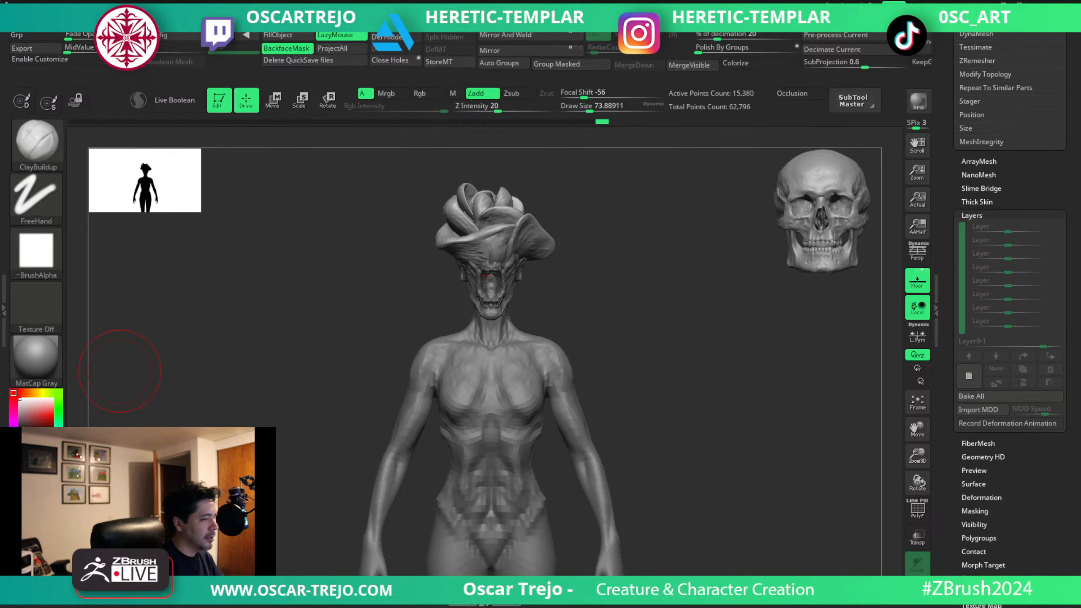
Switch to the Julie body and adjust the shoulder contour with the Move brush at about 59 to 68.
{"action": "left_click", "coordinate": [556, 357], "text": "alt"}
{"action": "key", "text": "b"}
{"action": "key", "text": "m"}
{"action": "key", "text": "v"}
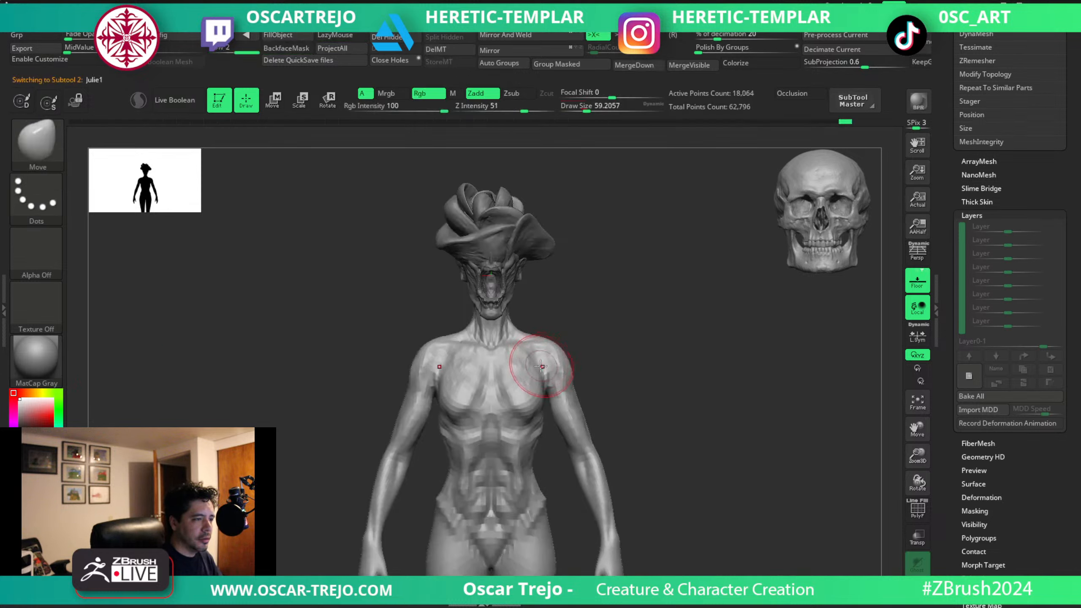
{"action": "left_click_drag", "start_coordinate": [557, 359], "coordinate": [556, 357]}
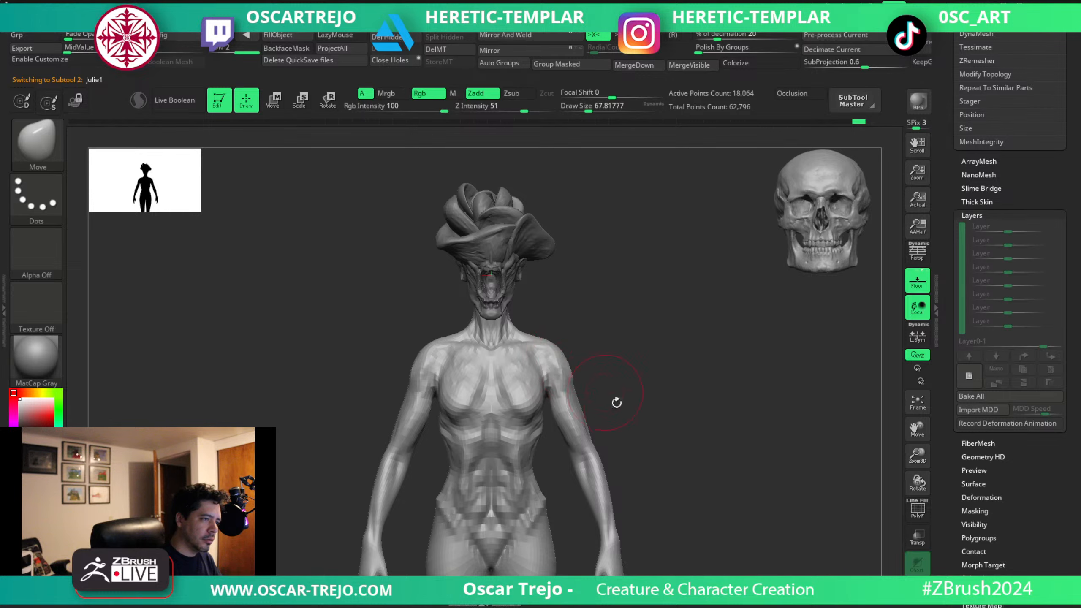
Carve muscle lines along the thighs with DamStandard at about 62.
{"action": "left_click_drag", "start_coordinate": [615, 403], "coordinate": [612, 280], "text": "alt"}
{"action": "key", "text": "b"}
{"action": "key", "text": "d"}
{"action": "key", "text": "s"}
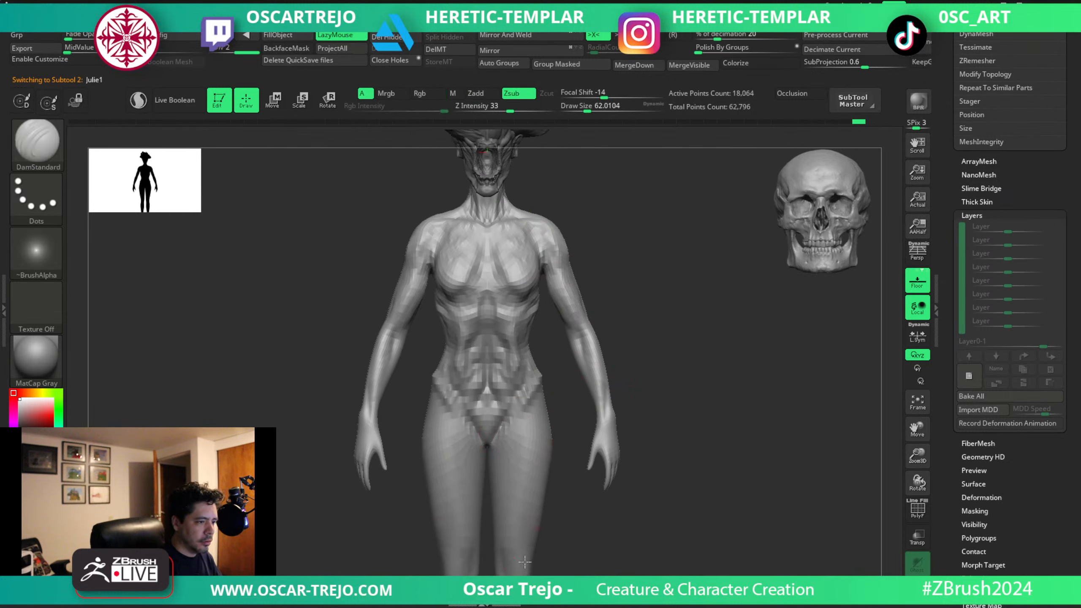
{"action": "left_click_drag", "start_coordinate": [524, 562], "coordinate": [507, 508], "text": "alt"}
{"action": "mouse_move", "coordinate": [504, 424]}
{"action": "left_mouse_down"}
{"action": "mouse_move", "coordinate": [501, 460]}
{"action": "mouse_move", "coordinate": [532, 411]}
{"action": "mouse_move", "coordinate": [526, 395]}
{"action": "left_mouse_up"}
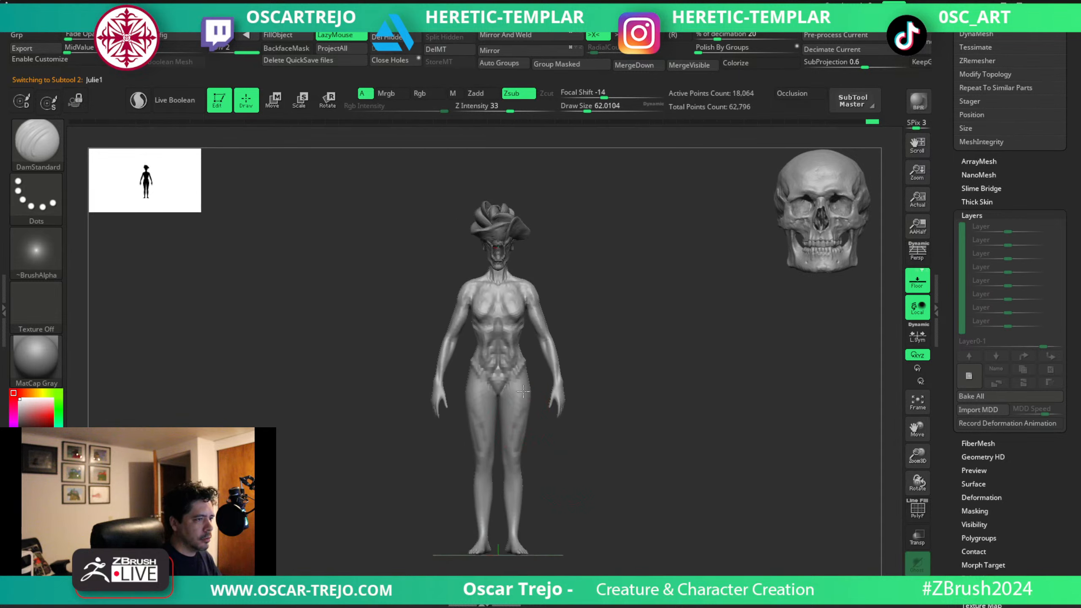
{"action": "left_click_drag", "start_coordinate": [531, 440], "coordinate": [567, 276]}
Build up the thigh and hip muscle planes with ClayBuildup.
{"action": "mouse_move", "coordinate": [586, 238]}
{"action": "left_mouse_down", "text": "alt"}
{"action": "mouse_move", "coordinate": [610, 246]}
{"action": "mouse_move", "coordinate": [616, 294]}
{"action": "left_mouse_up", "text": "alt"}
{"action": "key", "text": "b"}
{"action": "key", "text": "c"}
Reshape the abdomen and hip bones with the Move brush at about 59 to 77.
{"action": "key", "text": "b"}
{"action": "mouse_move", "coordinate": [616, 293]}
{"action": "left_mouse_down"}
{"action": "mouse_move", "coordinate": [579, 294]}
{"action": "mouse_move", "coordinate": [552, 277]}
{"action": "left_mouse_up"}
{"action": "key", "text": "s"}
{"action": "left_click", "coordinate": [502, 294]}
{"action": "key", "text": "b"}
{"action": "key", "text": "m"}
{"action": "key", "text": "v"}
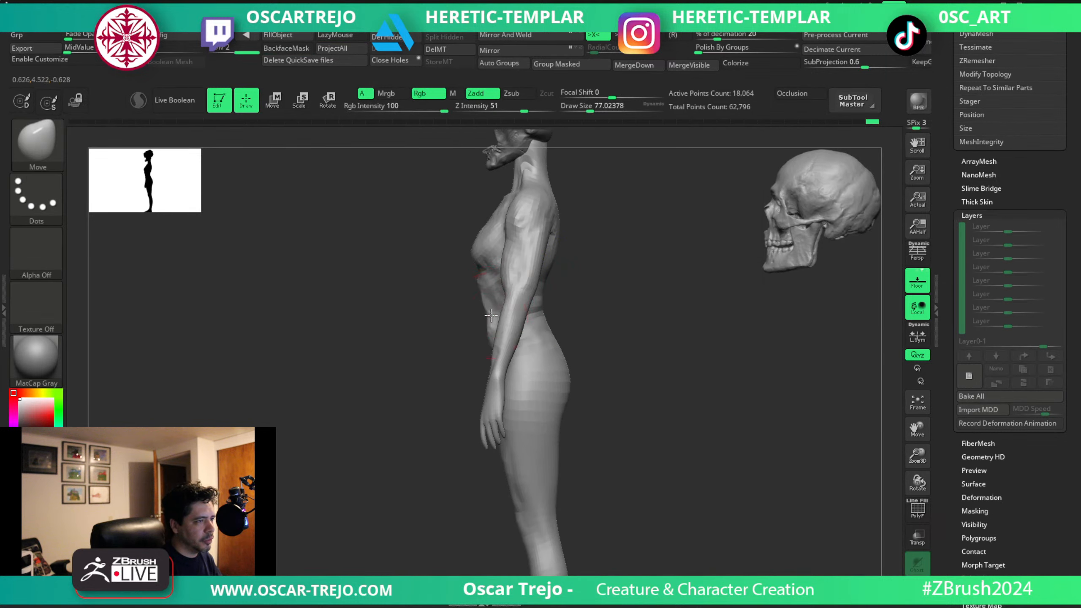
{"action": "key", "text": "bracketleft"}
{"action": "left_click_drag", "start_coordinate": [421, 349], "coordinate": [494, 355], "text": "shift"}
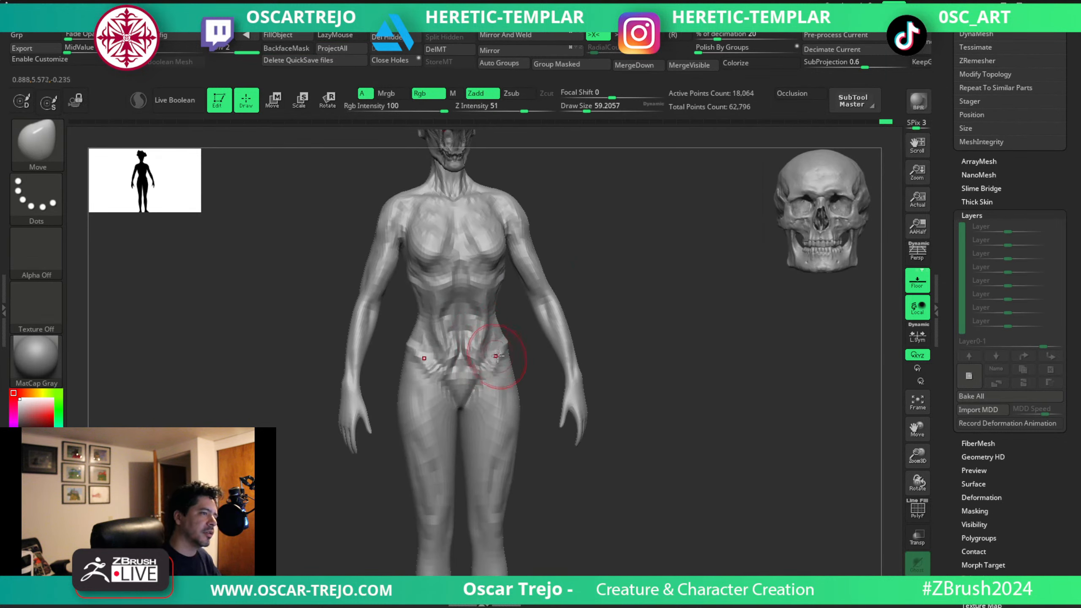
Refine the waist and hip silhouette with the Move brush enlarged to about 128.
{"action": "mouse_move", "coordinate": [603, 236]}
{"action": "left_mouse_down", "text": "alt"}
{"action": "mouse_move", "coordinate": [589, 318]}
{"action": "mouse_move", "coordinate": [545, 309]}
{"action": "mouse_move", "coordinate": [481, 319]}
{"action": "left_mouse_up", "text": "alt"}
{"action": "key", "text": "bracketright"}
{"action": "key", "text": "bracketright"}
{"action": "key", "text": "bracketright"}
{"action": "mouse_move", "coordinate": [443, 326]}
{"action": "left_mouse_down"}
{"action": "mouse_move", "coordinate": [388, 374]}
{"action": "mouse_move", "coordinate": [598, 377]}
{"action": "mouse_move", "coordinate": [683, 410]}
{"action": "mouse_move", "coordinate": [624, 330]}
{"action": "mouse_move", "coordinate": [601, 328]}
{"action": "mouse_move", "coordinate": [619, 348]}
{"action": "mouse_move", "coordinate": [643, 346]}
{"action": "left_mouse_up"}
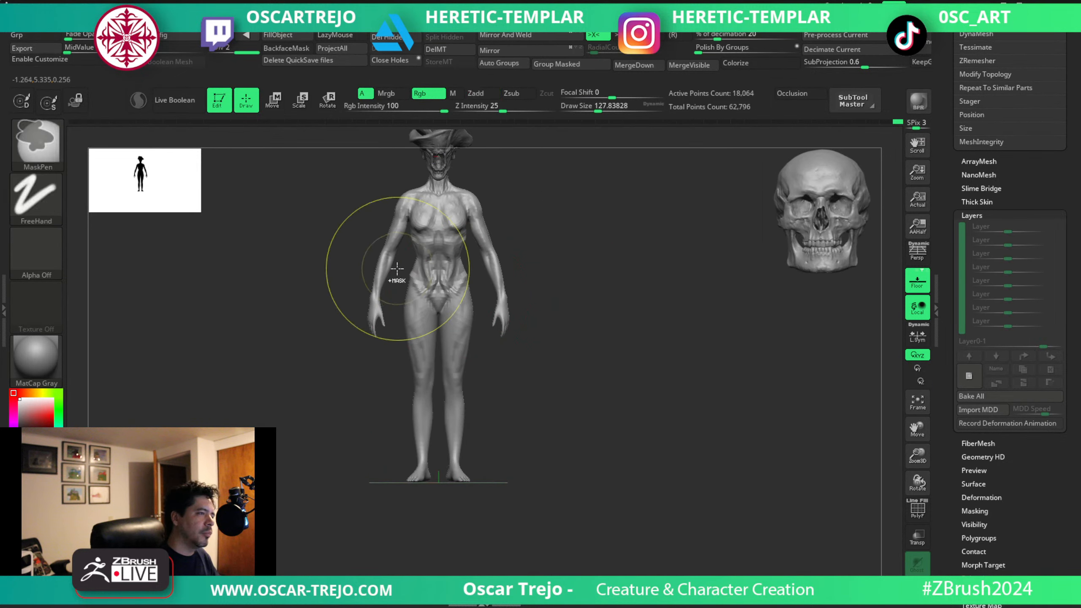
Mask the hips and legs from the waist down, leaving the upper body and arms unmasked.
{"action": "mouse_move", "coordinate": [390, 258]}
{"action": "left_mouse_down", "text": "ctrl"}
{"action": "mouse_move", "coordinate": [457, 438]}
{"action": "mouse_move", "coordinate": [491, 490]}
{"action": "left_mouse_up", "text": "ctrl"}
{"action": "left_click", "coordinate": [570, 258], "text": "ctrl"}
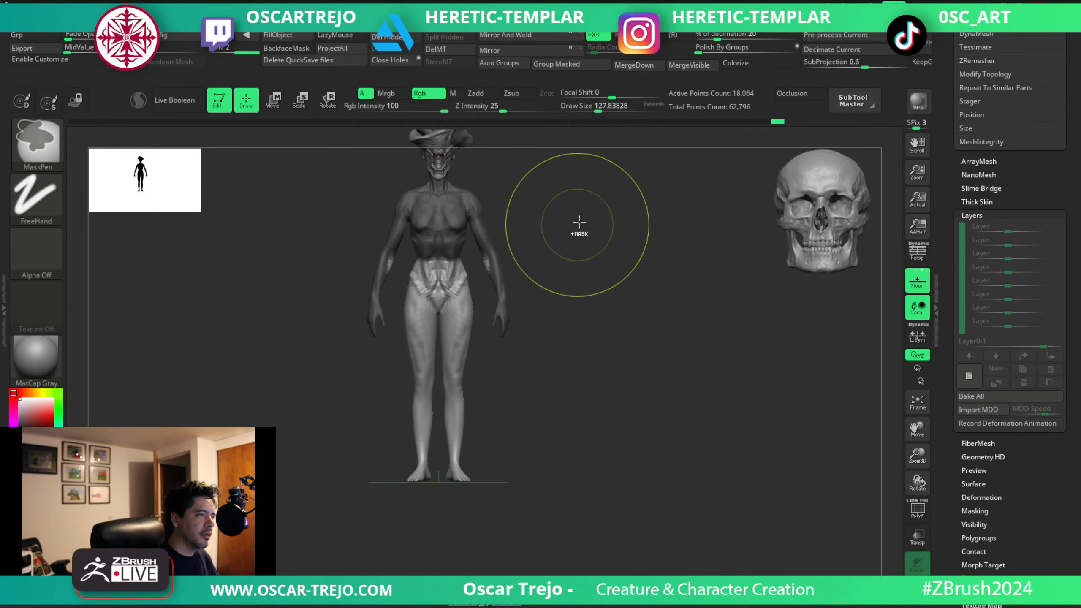
{"action": "left_click_drag", "start_coordinate": [579, 209], "coordinate": [472, 285], "text": "ctrl"}
{"action": "left_click_drag", "start_coordinate": [551, 251], "coordinate": [528, 249]}
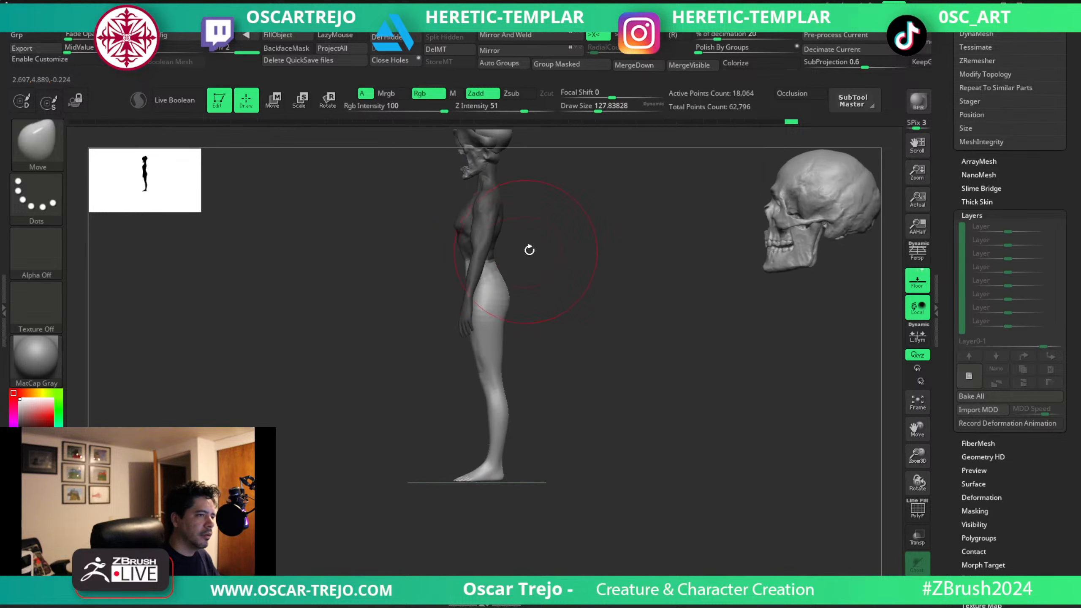
{"action": "left_click", "coordinate": [519, 245], "text": "ctrl"}
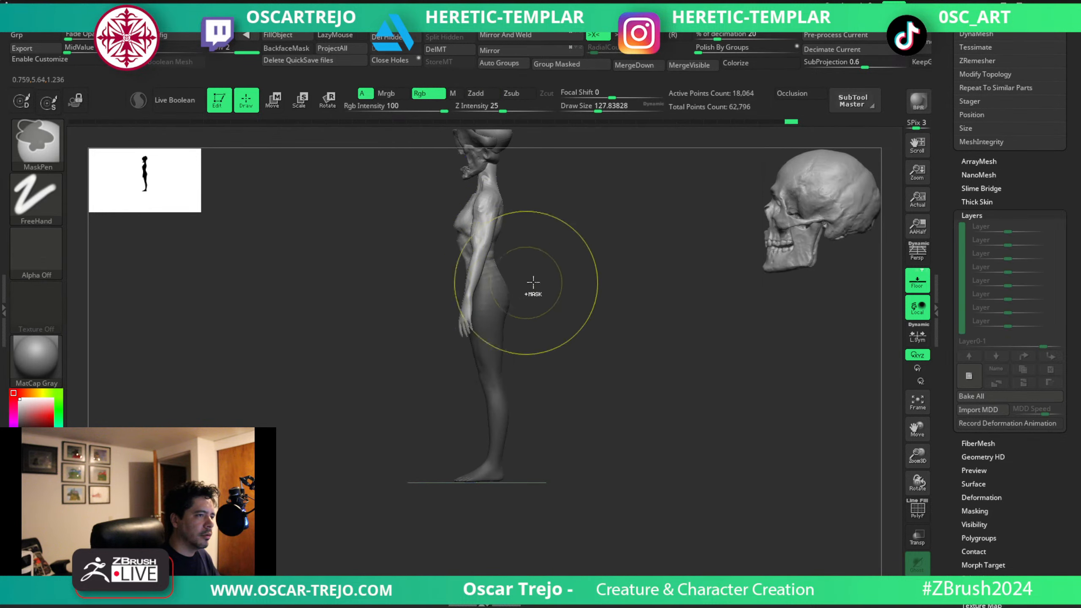
Adjust the unmasked upper body with the Move gizmo, return to sculpting and clear the mask.
{"action": "key", "text": "w"}
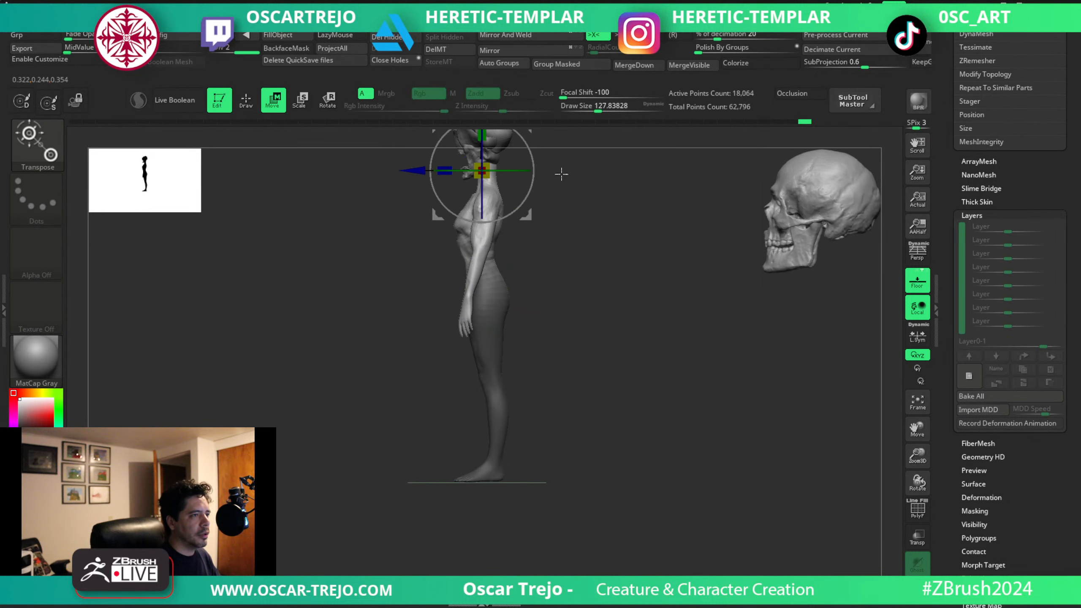
{"action": "left_click_drag", "start_coordinate": [562, 173], "coordinate": [548, 272], "text": "alt"}
{"action": "left_click_drag", "start_coordinate": [512, 225], "coordinate": [525, 364], "text": "alt"}
{"action": "mouse_move", "coordinate": [583, 343]}
{"action": "left_mouse_down"}
{"action": "mouse_move", "coordinate": [699, 334]}
{"action": "mouse_move", "coordinate": [545, 346]}
{"action": "mouse_move", "coordinate": [428, 372]}
{"action": "mouse_move", "coordinate": [625, 304]}
{"action": "mouse_move", "coordinate": [530, 368]}
{"action": "mouse_move", "coordinate": [553, 341]}
{"action": "mouse_move", "coordinate": [596, 326]}
{"action": "left_mouse_up"}
{"action": "key", "text": "q"}
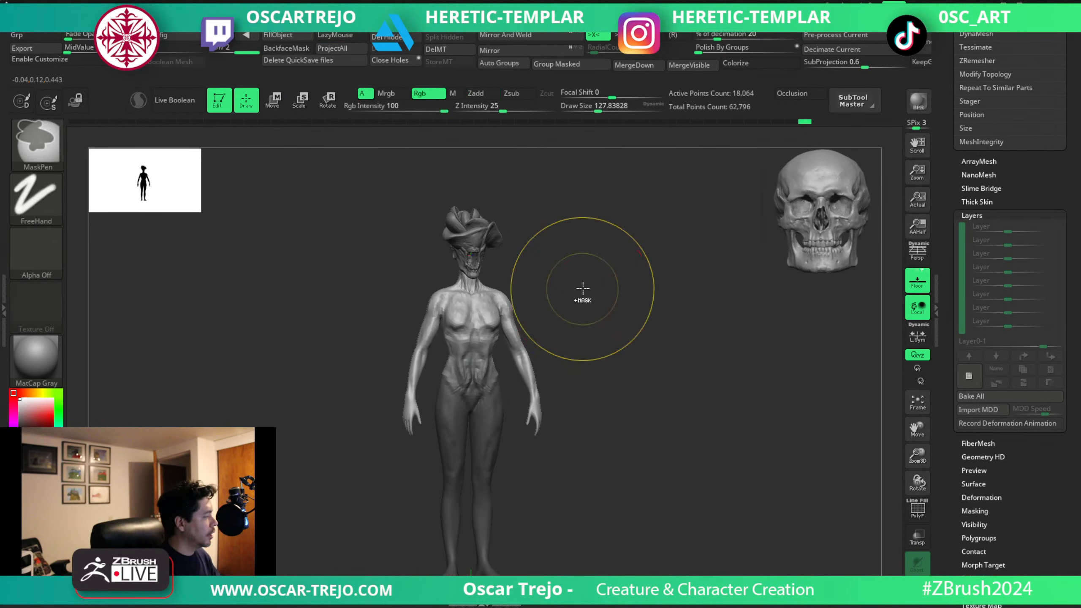
{"action": "left_click_drag", "start_coordinate": [582, 287], "coordinate": [588, 300], "text": "ctrl"}
Build up the upper abdomen below the rib cage with ClayBuildup at about 41 to 62.
{"action": "mouse_move", "coordinate": [587, 300]}
{"action": "left_mouse_down", "text": "alt"}
{"action": "mouse_move", "coordinate": [595, 287]}
{"action": "mouse_move", "coordinate": [521, 350]}
{"action": "left_mouse_up", "text": "alt"}
{"action": "key", "text": "b"}
{"action": "key", "text": "c"}
{"action": "key", "text": "b"}
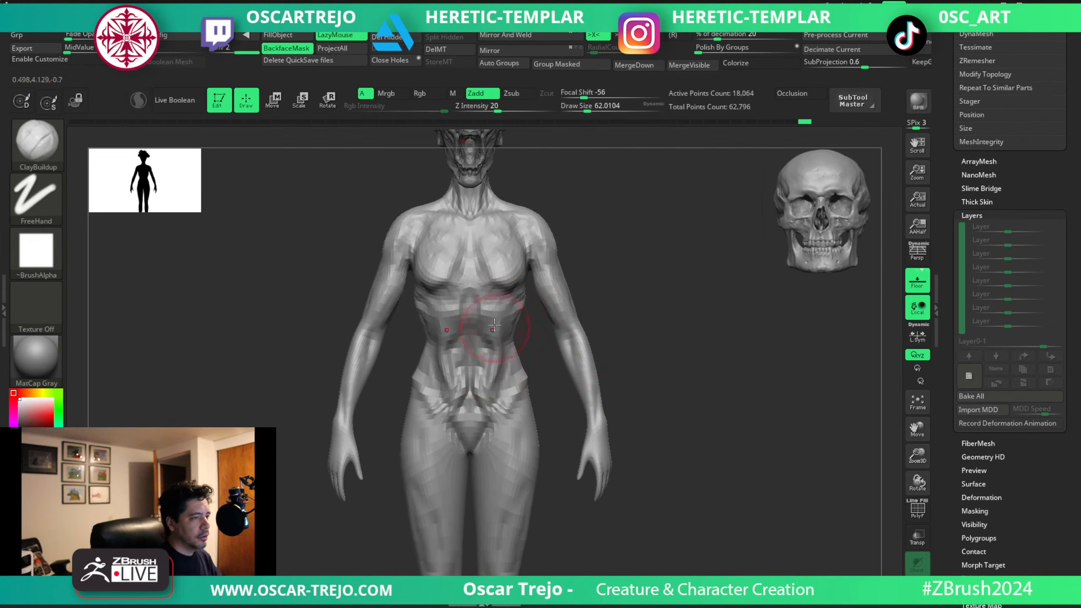
{"action": "key", "text": "bracketleft"}
{"action": "key", "text": "bracketleft"}
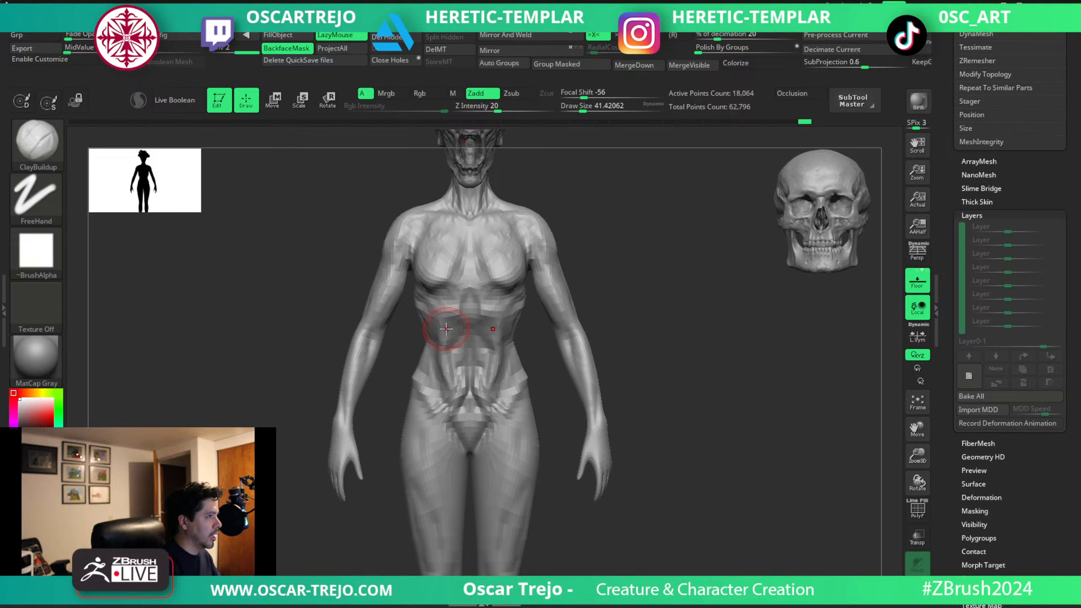
Carve the muscle separations where the deltoids meet the upper arms with DamStandard at about 31 to 35.
{"action": "mouse_move", "coordinate": [579, 254]}
{"action": "left_mouse_down", "text": "alt"}
{"action": "mouse_move", "coordinate": [590, 309]}
{"action": "mouse_move", "coordinate": [560, 314]}
{"action": "left_mouse_up", "text": "alt"}
{"action": "key", "text": "b"}
{"action": "key", "text": "d"}
{"action": "key", "text": "s"}
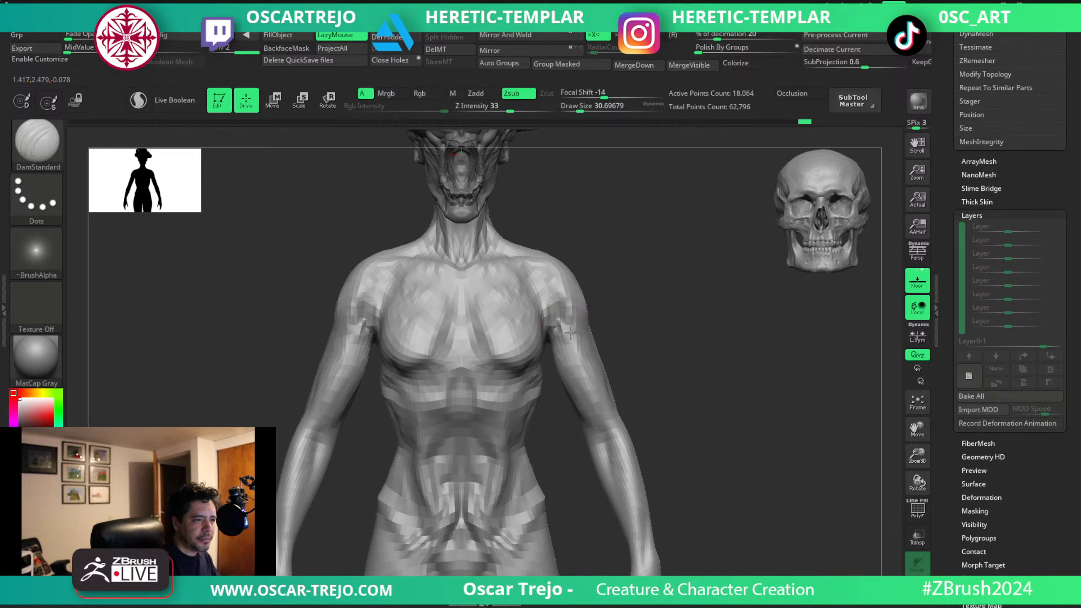
{"action": "key", "text": "bracketright"}
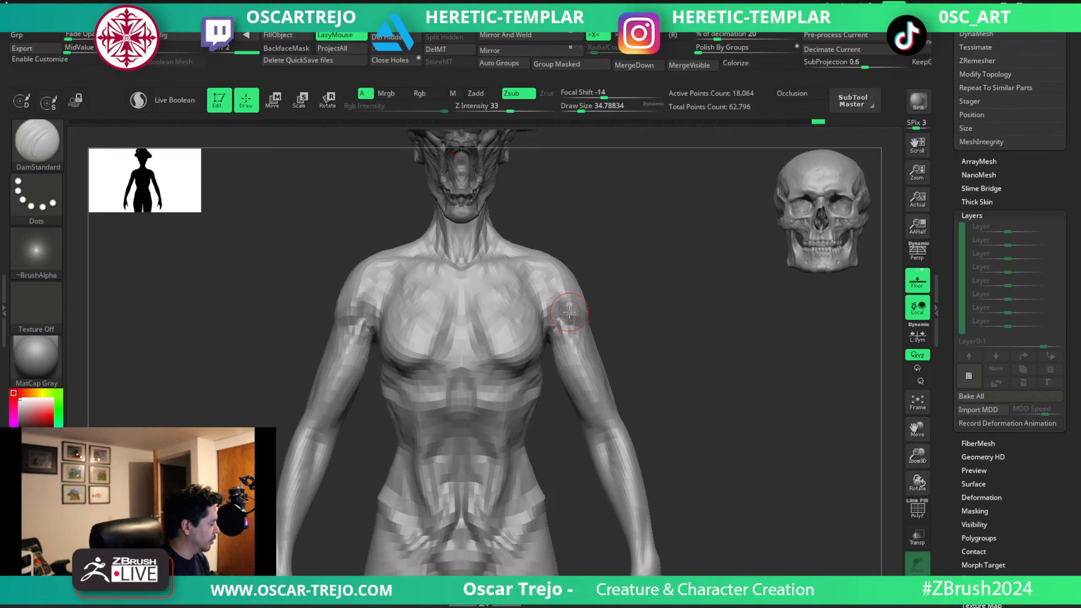
Pull in the outer contour of the lower deltoids with the Move brush, enlarging it to about 62.
{"action": "key", "text": "b"}
{"action": "key", "text": "m"}
{"action": "key", "text": "v"}
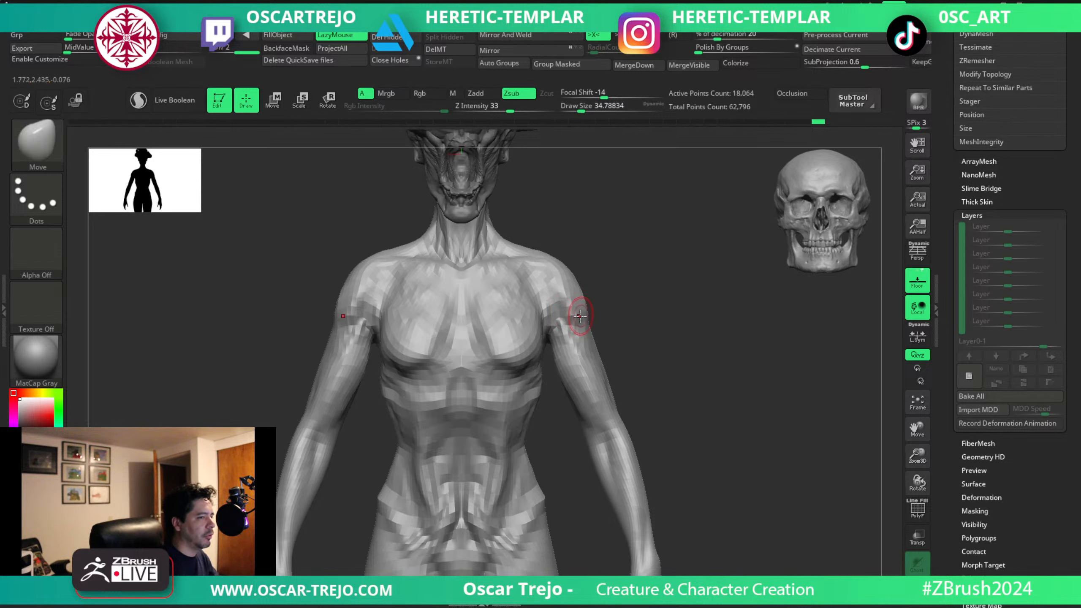
{"action": "left_click_drag", "start_coordinate": [587, 316], "coordinate": [576, 299]}
{"action": "key", "text": "s"}
{"action": "left_click", "coordinate": [582, 310]}
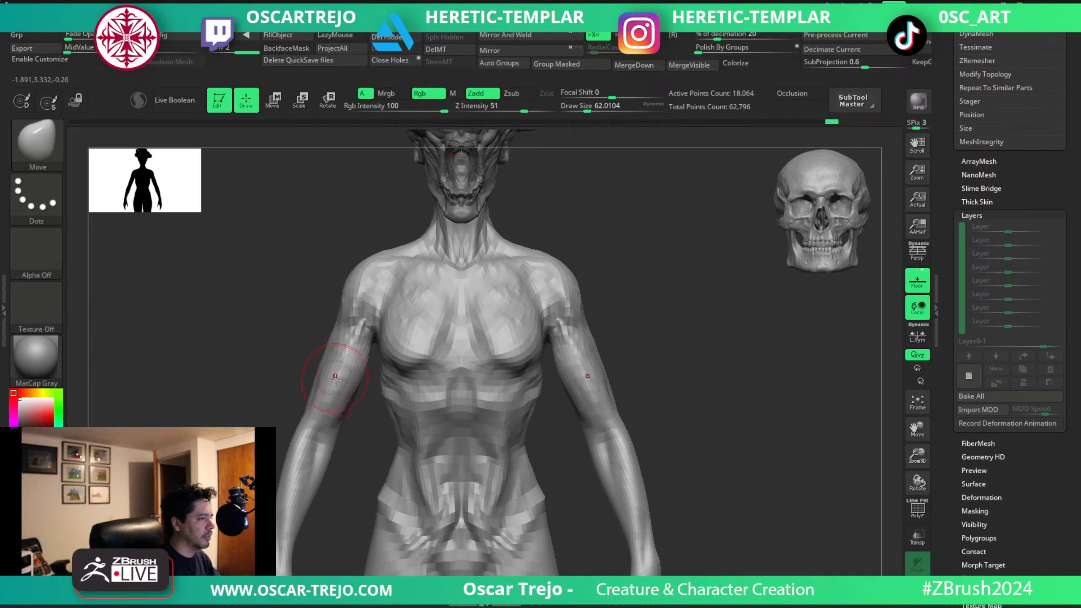
Cut creases on the inner side of the elbows with DamStandard at about 39 to 51.
{"action": "key", "text": "b"}
{"action": "key", "text": "d"}
{"action": "key", "text": "s"}
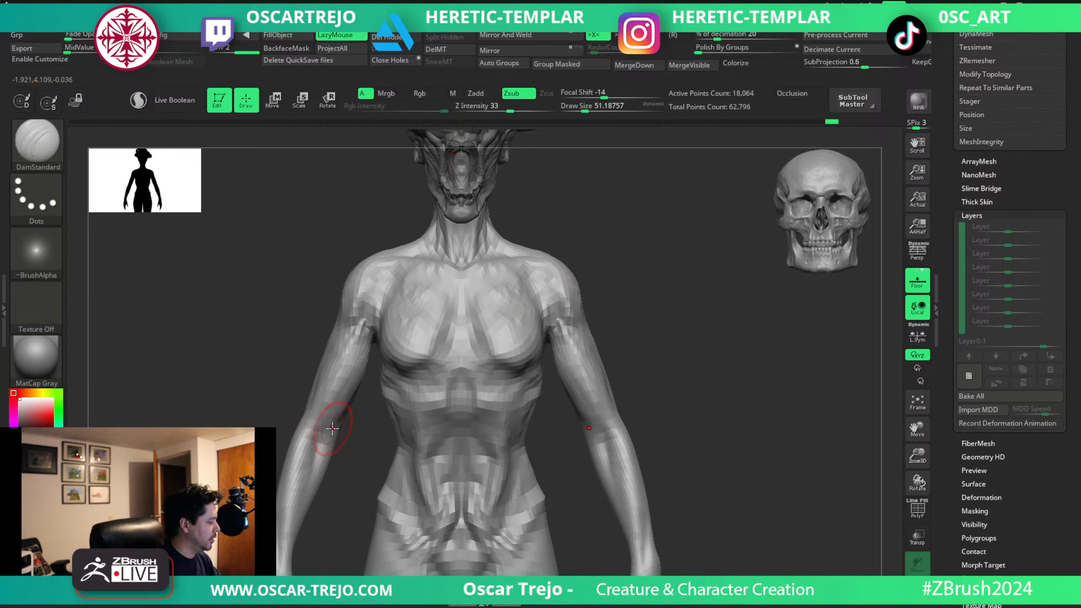
{"action": "key", "text": "s"}
{"action": "left_click_drag", "start_coordinate": [332, 428], "coordinate": [329, 428]}
{"action": "mouse_move", "coordinate": [330, 427]}
{"action": "left_mouse_down"}
{"action": "mouse_move", "coordinate": [316, 419]}
{"action": "mouse_move", "coordinate": [318, 463]}
{"action": "mouse_move", "coordinate": [327, 446]}
{"action": "mouse_move", "coordinate": [322, 455]}
{"action": "left_mouse_up"}
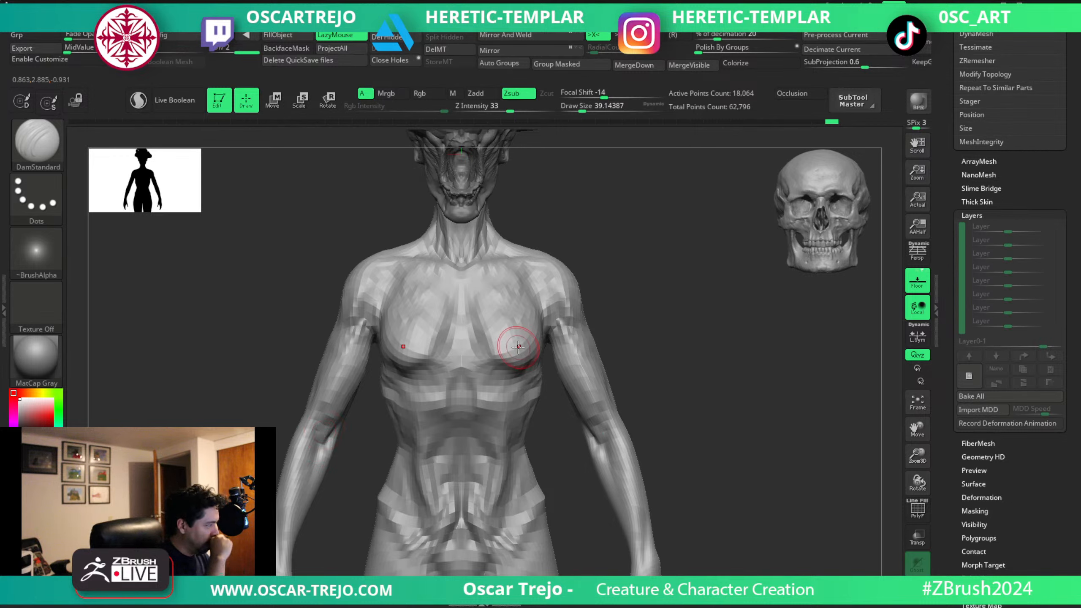
Carve the muscle line down the outer upper arms with DamStandard at about 54, undoing the last stroke.
{"action": "key", "text": "s"}
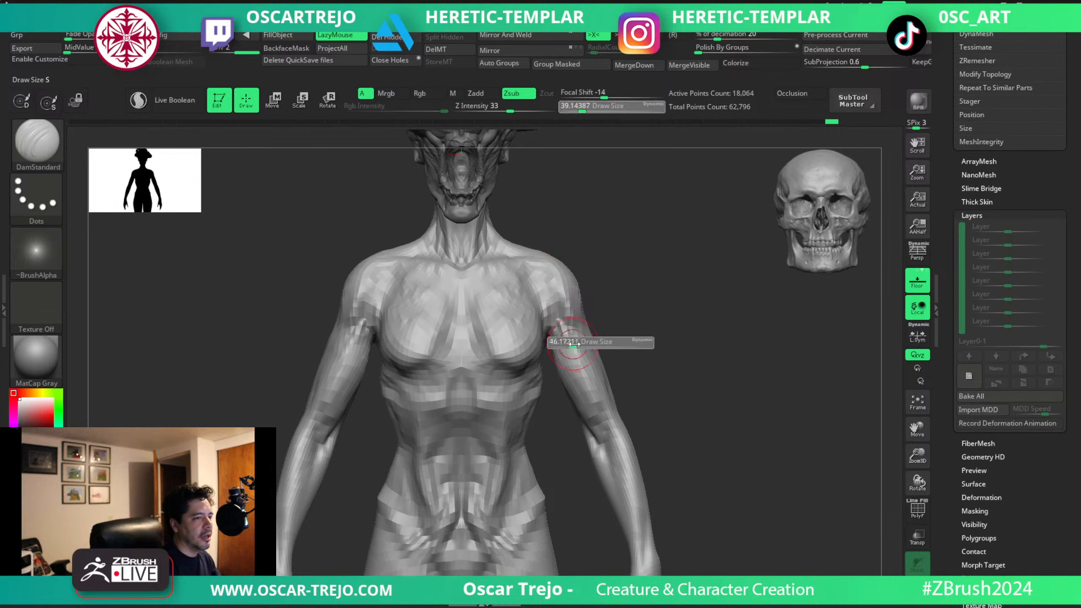
{"action": "mouse_move", "coordinate": [571, 344]}
{"action": "left_mouse_down"}
{"action": "mouse_move", "coordinate": [581, 344]}
{"action": "mouse_move", "coordinate": [579, 331]}
{"action": "left_mouse_up"}
{"action": "key", "text": "ctrl+z"}
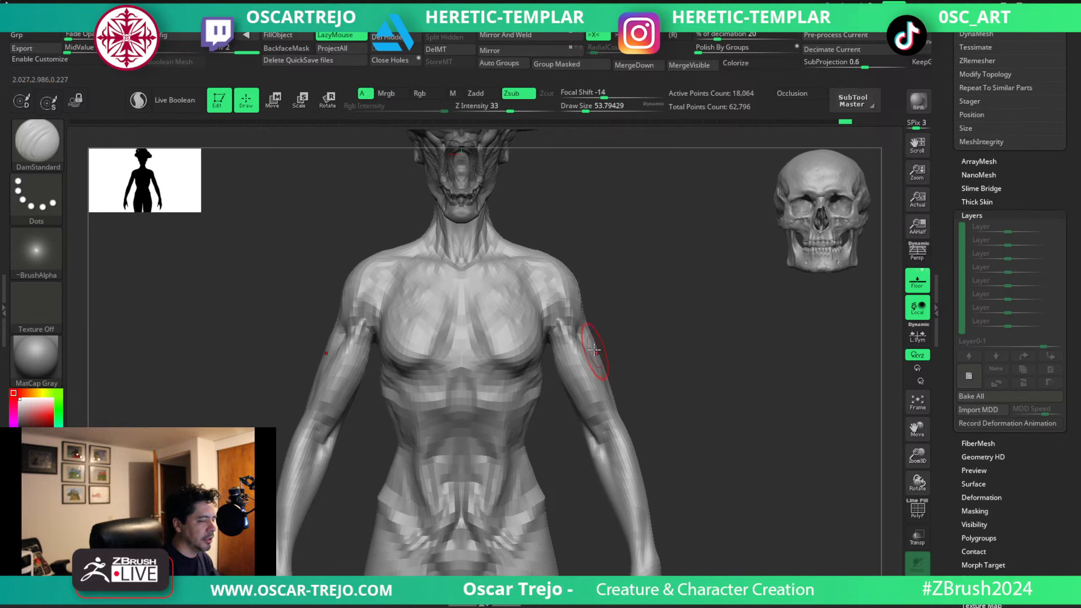
{"action": "key", "text": "shift"}
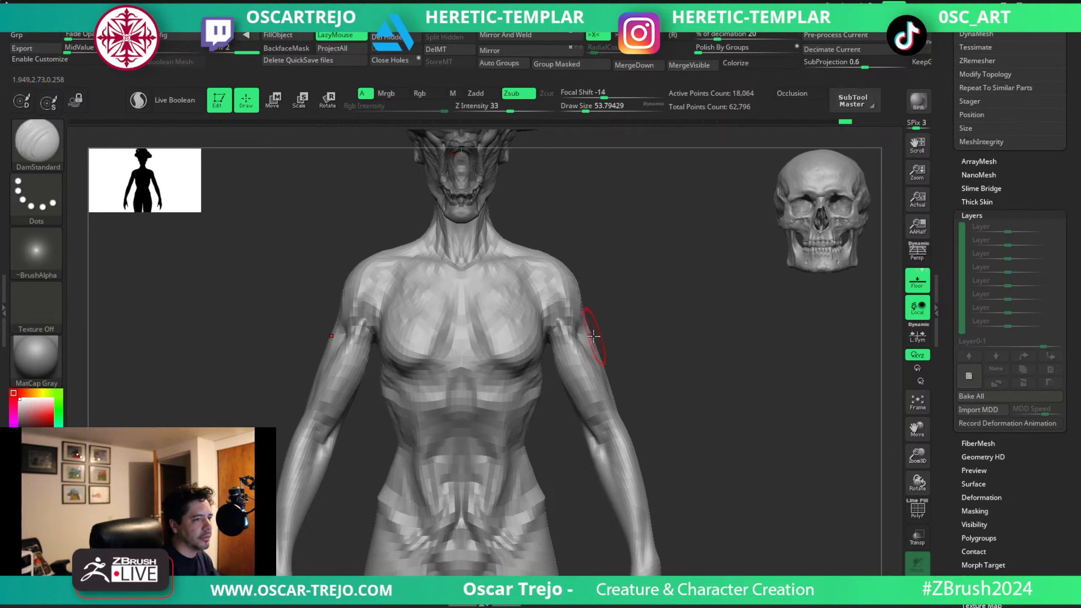
Refine the outer contour of the shoulders and upper arms with the Move brush at about 51 to 80.
{"action": "key", "text": "b"}
{"action": "key", "text": "m"}
{"action": "key", "text": "v"}
{"action": "left_click_drag", "start_coordinate": [591, 331], "coordinate": [585, 329]}
{"action": "key", "text": "s"}
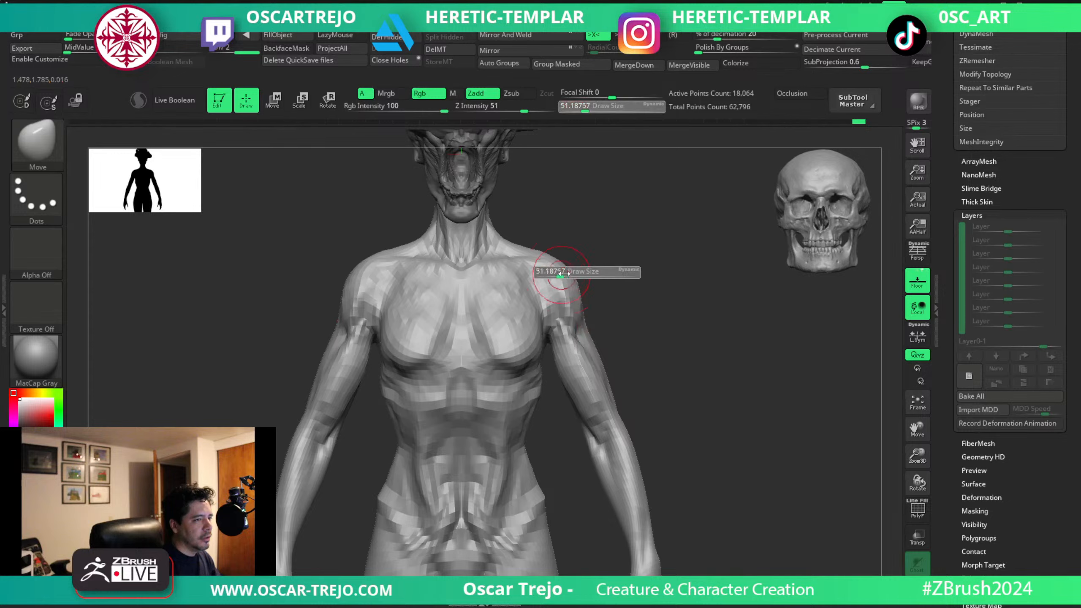
{"action": "mouse_move", "coordinate": [561, 273]}
{"action": "left_mouse_down"}
{"action": "mouse_move", "coordinate": [550, 261]}
{"action": "mouse_move", "coordinate": [565, 273]}
{"action": "left_mouse_up"}
{"action": "key", "text": "s"}
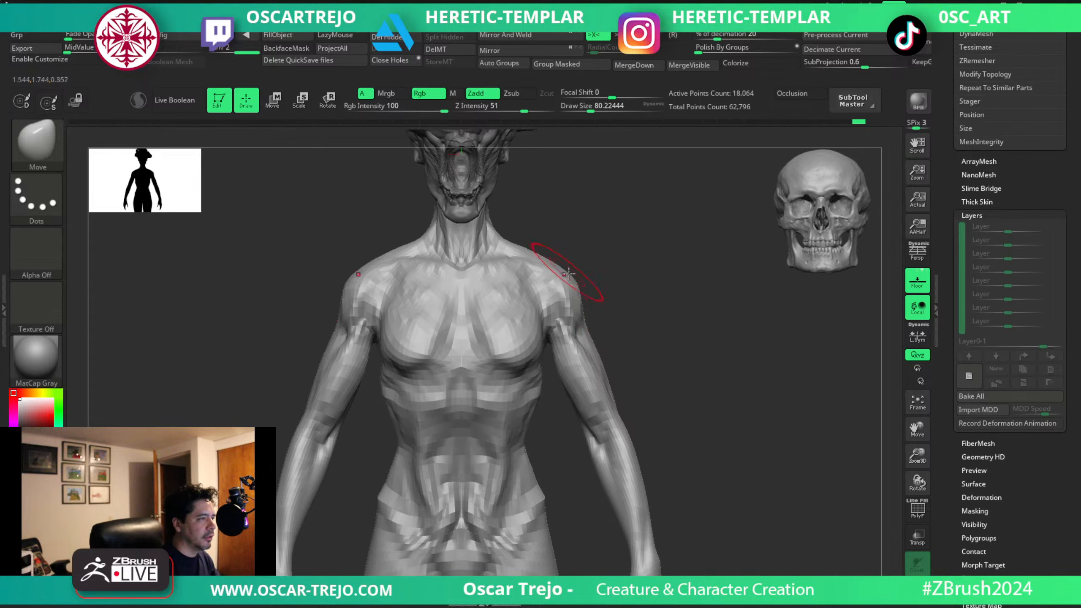
{"action": "mouse_move", "coordinate": [642, 314]}
{"action": "left_mouse_down", "text": "alt"}
{"action": "mouse_move", "coordinate": [594, 265]}
{"action": "mouse_move", "coordinate": [612, 300]}
{"action": "left_mouse_up", "text": "alt"}
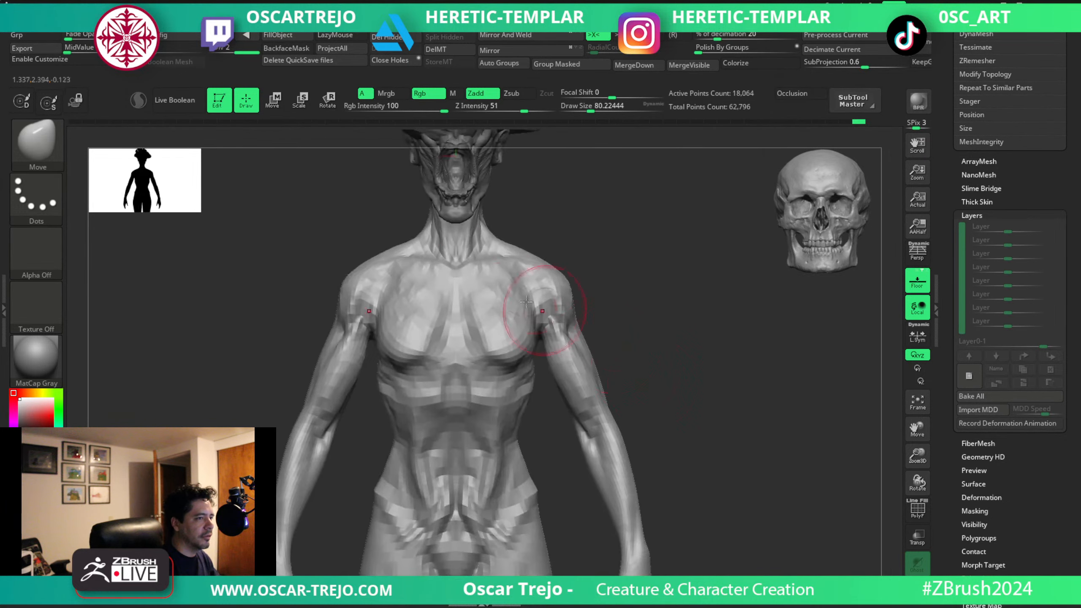
Carve the collarbone line from the upper chest toward the shoulders with DamStandard at about 49.
{"action": "key", "text": "shift+d"}
{"action": "key", "text": "b"}
{"action": "key", "text": "d"}
{"action": "key", "text": "s"}
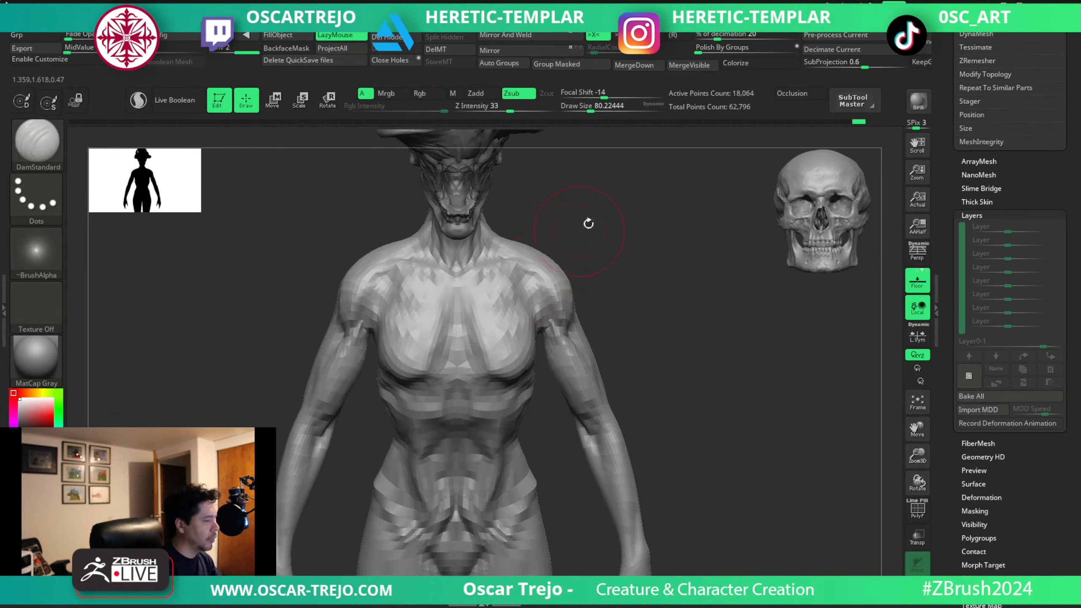
{"action": "left_click_drag", "start_coordinate": [589, 223], "coordinate": [583, 260]}
{"action": "key", "text": "s"}
{"action": "left_click_drag", "start_coordinate": [526, 270], "coordinate": [516, 270]}
{"action": "key", "text": "s"}
{"action": "mouse_move", "coordinate": [493, 273]}
{"action": "left_mouse_down"}
{"action": "mouse_move", "coordinate": [468, 275]}
{"action": "mouse_move", "coordinate": [543, 258]}
{"action": "left_mouse_up"}
{"action": "key", "text": "bracketright"}
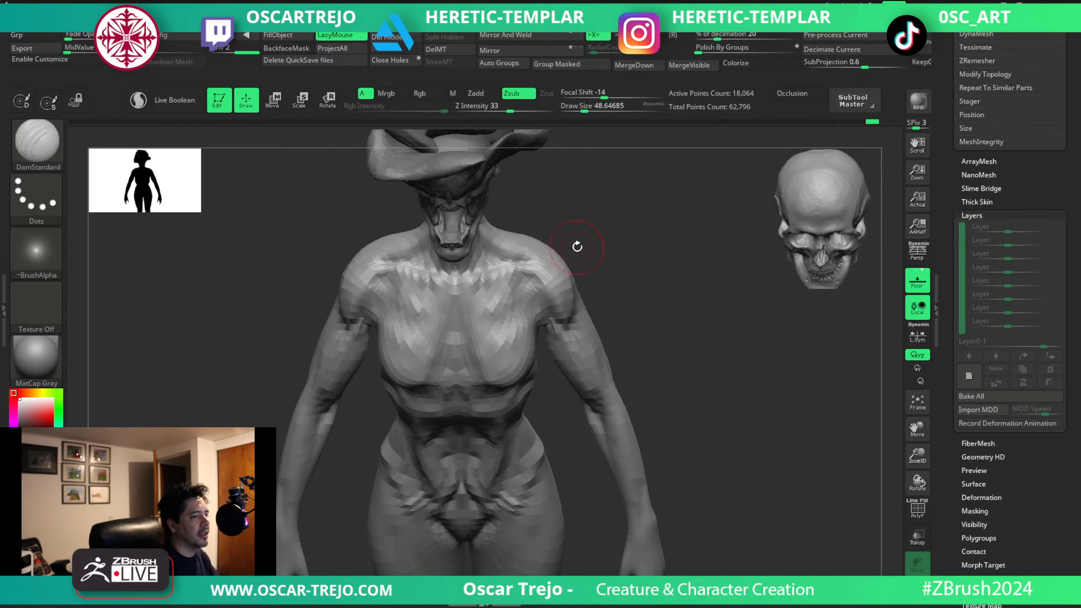
Try to carve the outer upper arm below the deltoid with DamStandard at about 59 to 90.
{"action": "mouse_move", "coordinate": [577, 244]}
{"action": "left_mouse_down"}
{"action": "mouse_move", "coordinate": [652, 258]}
{"action": "mouse_move", "coordinate": [580, 302]}
{"action": "mouse_move", "coordinate": [600, 305]}
{"action": "mouse_move", "coordinate": [596, 285]}
{"action": "mouse_move", "coordinate": [606, 318]}
{"action": "mouse_move", "coordinate": [595, 325]}
{"action": "mouse_move", "coordinate": [677, 304]}
{"action": "left_mouse_up"}
{"action": "key", "text": "bracketright"}
{"action": "key", "text": "ctrl+z"}
{"action": "left_click_drag", "start_coordinate": [615, 342], "coordinate": [600, 324]}
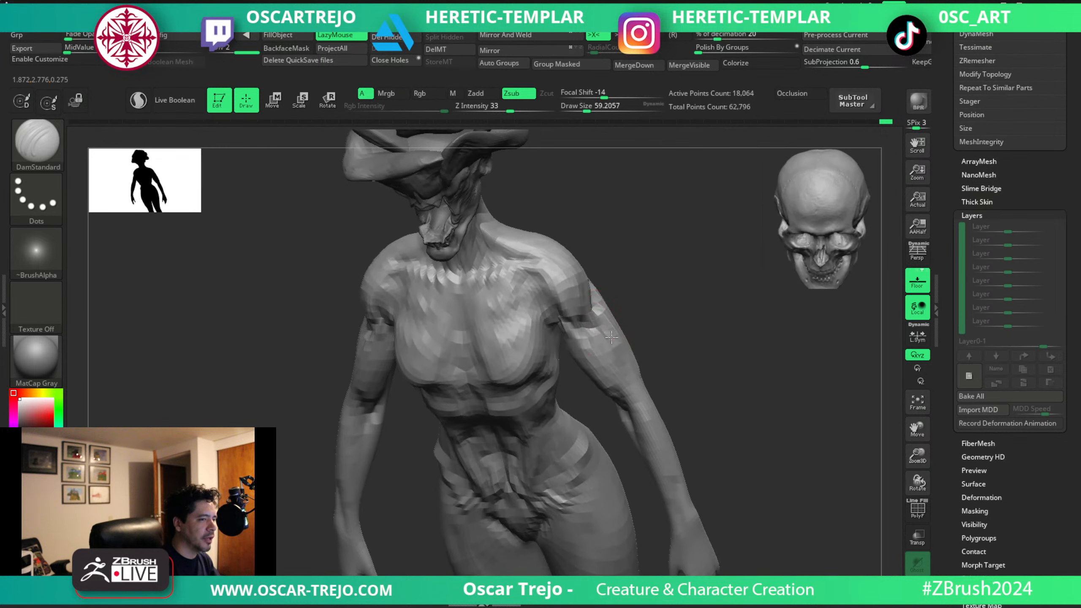
{"action": "key", "text": "bracketright"}
{"action": "key", "text": "bracketright"}
{"action": "key", "text": "ctrl+z"}
{"action": "key", "text": "ctrl+z"}
{"action": "key", "text": "ctrl+z"}
{"action": "key", "text": "ctrl+z"}
{"action": "key", "text": "ctrl+z"}
{"action": "key", "text": "ctrl+z"}
{"action": "key", "text": "ctrl+z"}
{"action": "key", "text": "ctrl+z"}
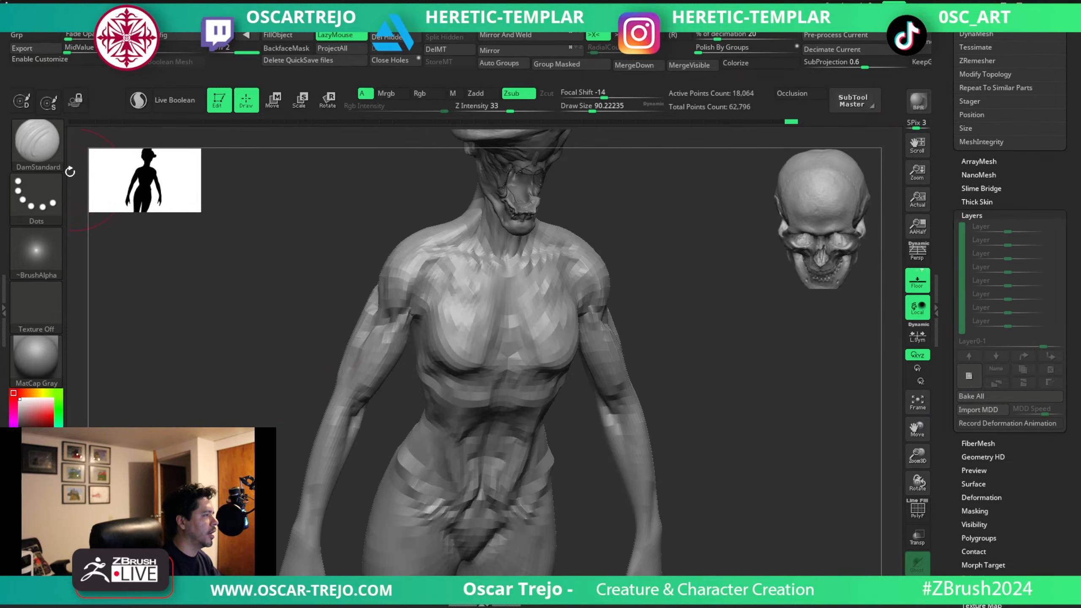
Adjust the lower deltoids where they meet the upper arms with the Move brush at about 62.
{"action": "left_click", "coordinate": [49, 158]}
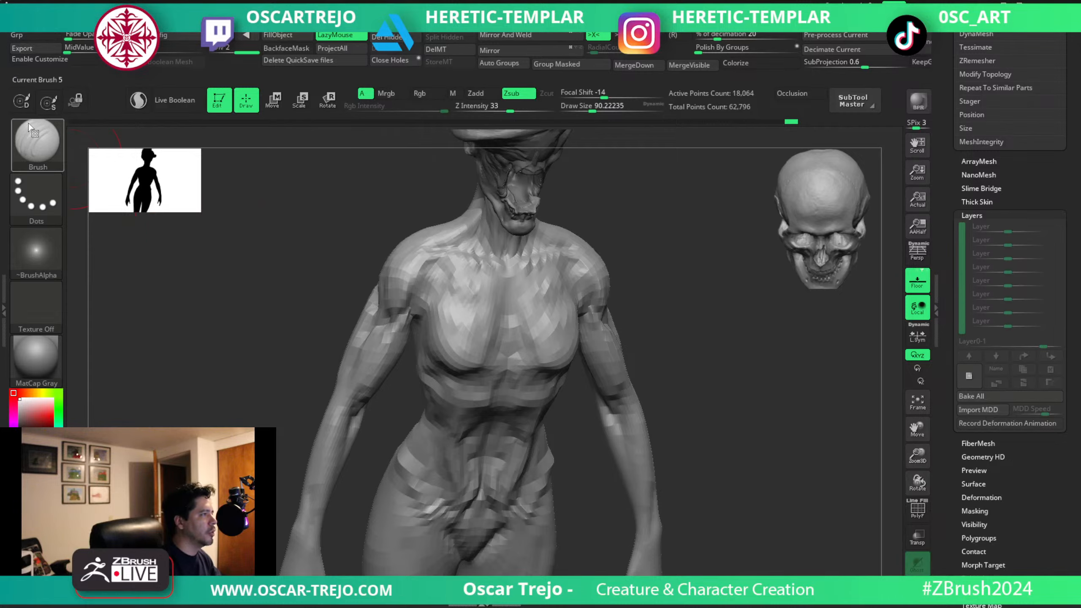
{"action": "left_click", "coordinate": [38, 145]}
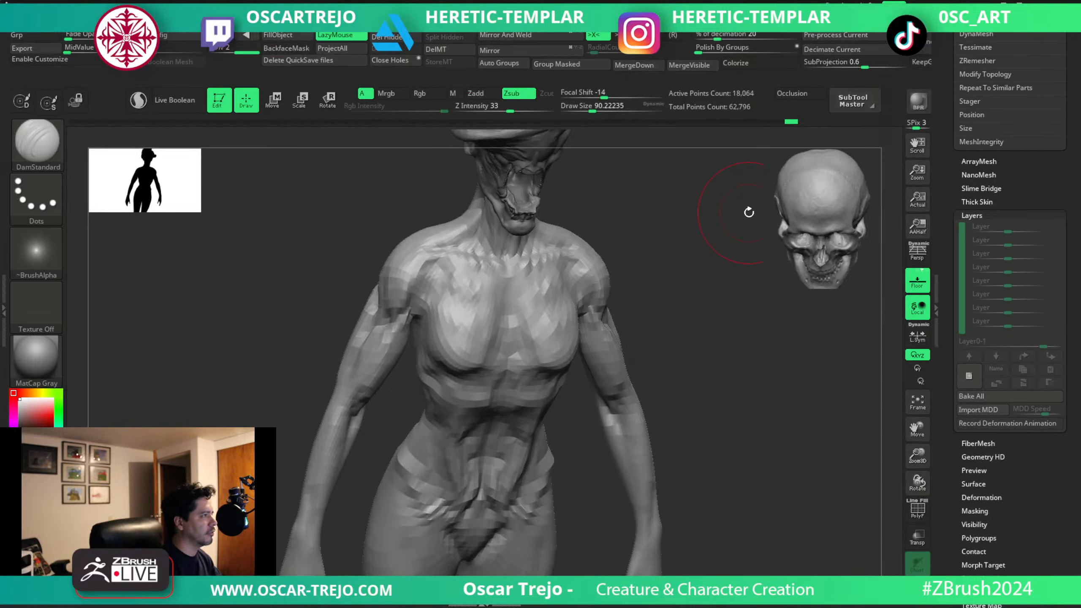
{"action": "key", "text": "b"}
{"action": "key", "text": "m"}
{"action": "key", "text": "v"}
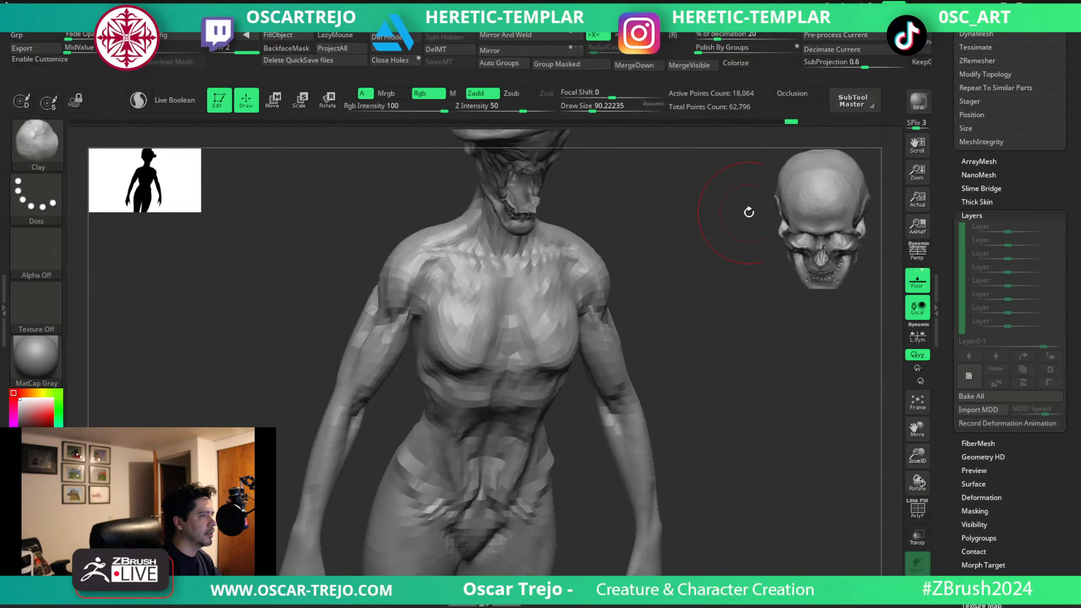
{"action": "mouse_move", "coordinate": [648, 310]}
{"action": "left_mouse_down", "text": "shift"}
{"action": "mouse_move", "coordinate": [621, 321]}
{"action": "mouse_move", "coordinate": [555, 311]}
{"action": "left_mouse_up", "text": "shift"}
{"action": "key", "text": "s"}
Carve the creases beside the chest and along the lower ribs and waist with DamStandard at about 37 to 62.
{"action": "key", "text": "b"}
{"action": "key", "text": "d"}
{"action": "key", "text": "s"}
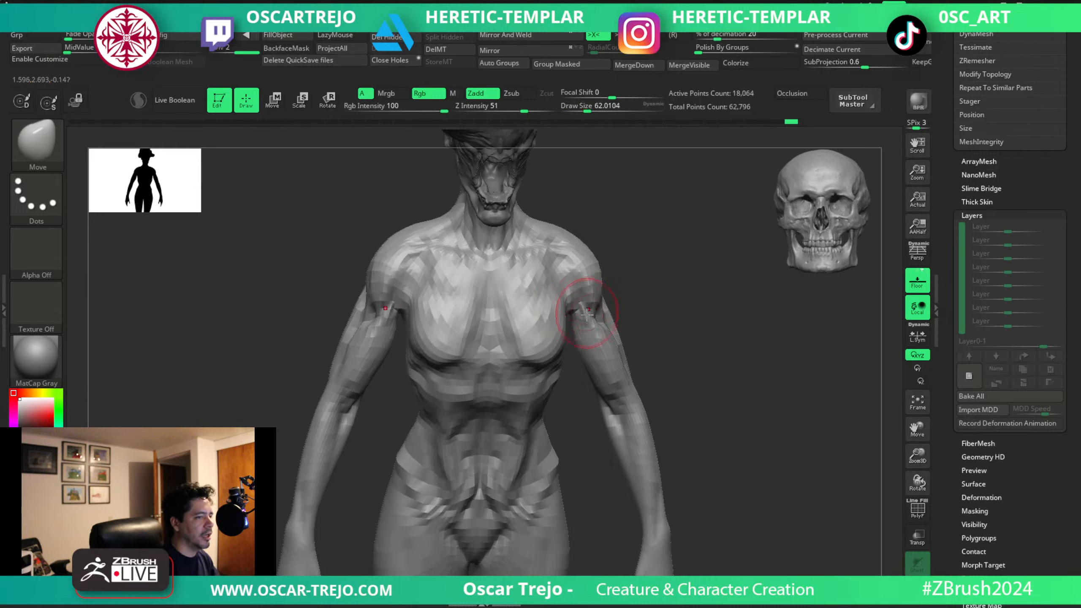
{"action": "right_click_drag", "start_coordinate": [571, 294], "coordinate": [569, 308]}
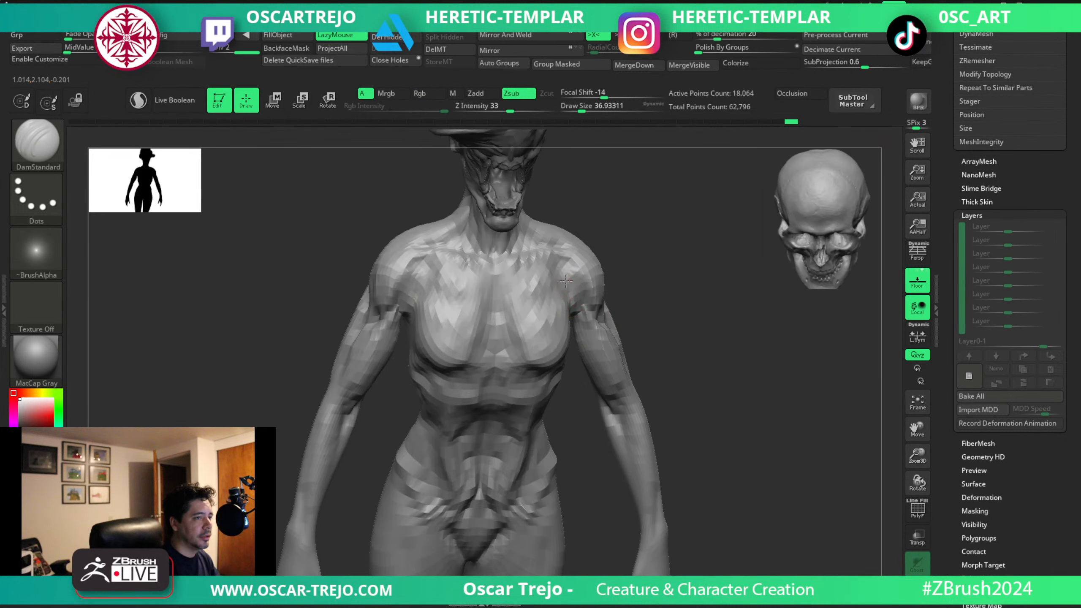
{"action": "key", "text": "s"}
{"action": "left_click_drag", "start_coordinate": [523, 295], "coordinate": [521, 295]}
{"action": "mouse_move", "coordinate": [513, 295]}
{"action": "left_mouse_down"}
{"action": "mouse_move", "coordinate": [533, 274]}
{"action": "mouse_move", "coordinate": [536, 293]}
{"action": "mouse_move", "coordinate": [521, 304]}
{"action": "left_mouse_up"}
{"action": "left_click_drag", "start_coordinate": [522, 398], "coordinate": [540, 395]}
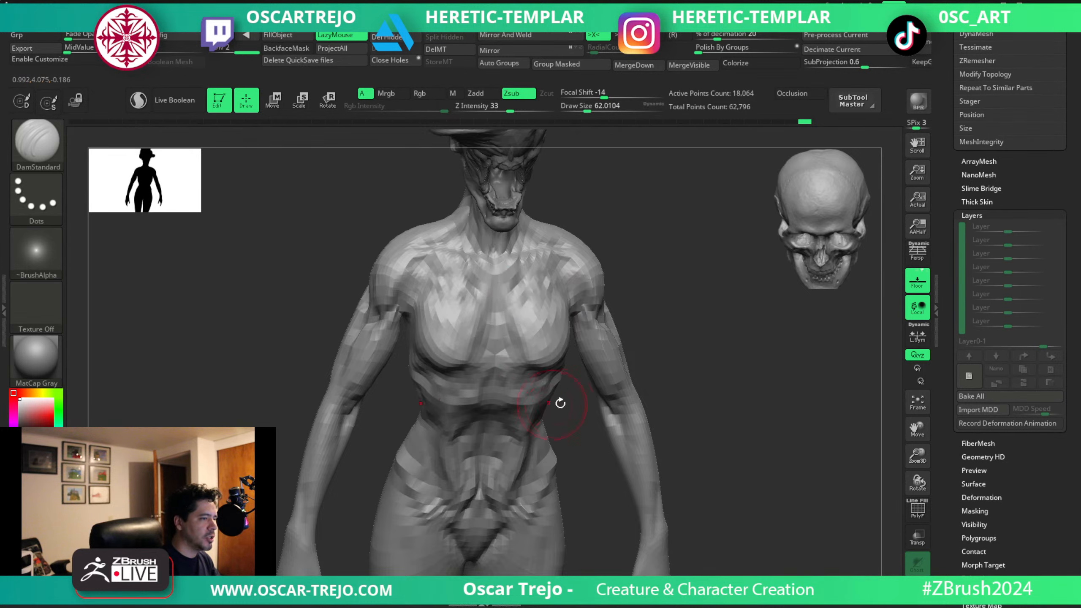
{"action": "right_click_drag", "start_coordinate": [559, 402], "coordinate": [527, 393]}
{"action": "mouse_move", "coordinate": [538, 400]}
{"action": "left_mouse_down"}
{"action": "mouse_move", "coordinate": [566, 396]}
{"action": "mouse_move", "coordinate": [560, 439]}
{"action": "mouse_move", "coordinate": [590, 450]}
{"action": "left_mouse_up"}
Reshape the upper arms with the Move brush at 112 and Move Topological at about 128.
{"action": "left_click_drag", "start_coordinate": [695, 308], "coordinate": [627, 337]}
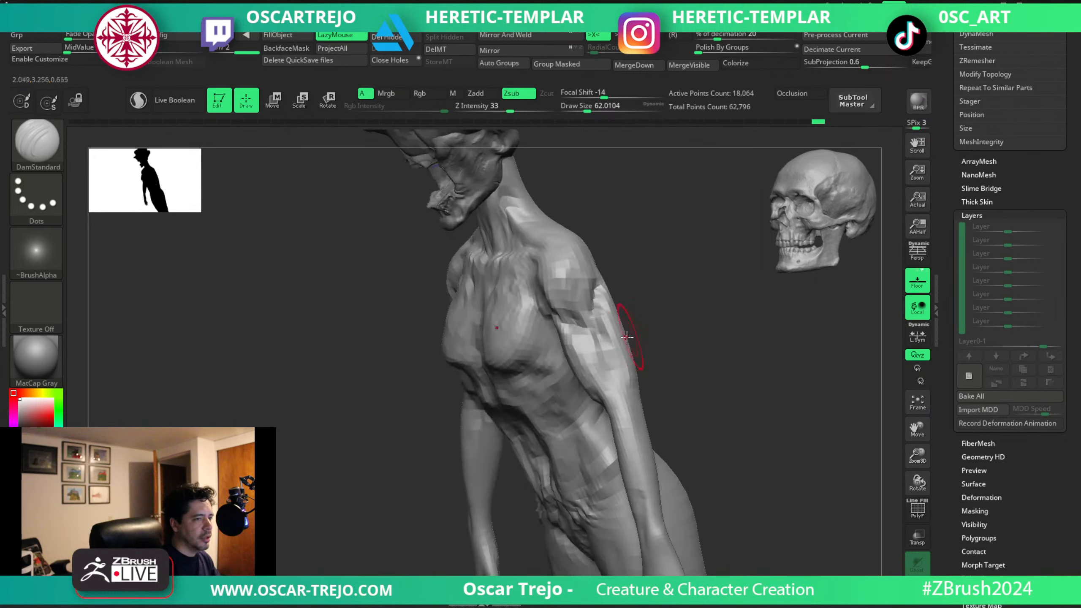
{"action": "key", "text": "b"}
{"action": "key", "text": "m"}
{"action": "key", "text": "v"}
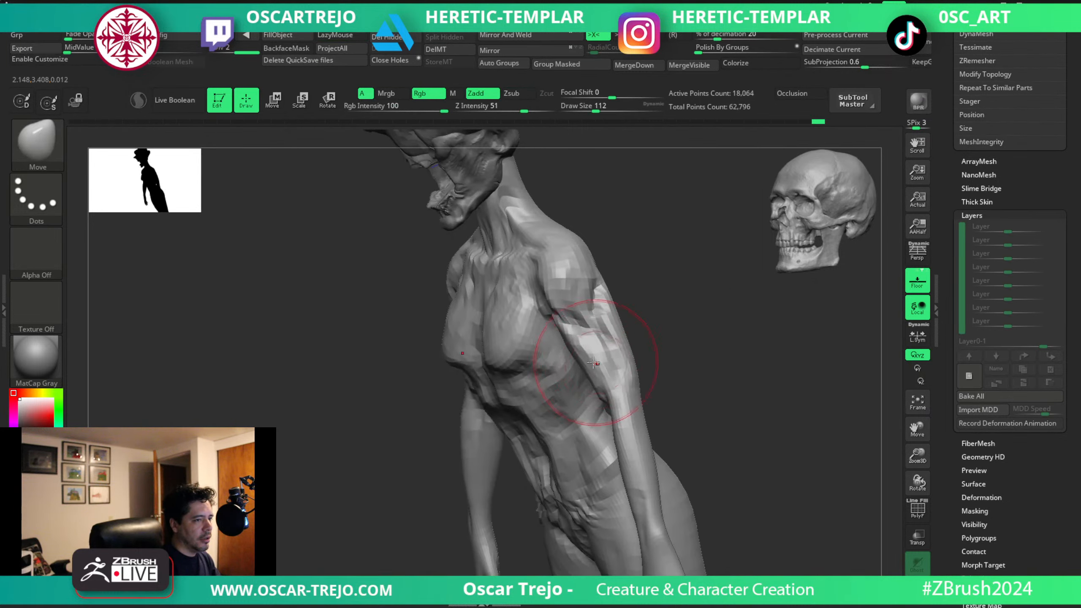
{"action": "mouse_move", "coordinate": [656, 314]}
{"action": "left_mouse_down"}
{"action": "mouse_move", "coordinate": [565, 323]}
{"action": "mouse_move", "coordinate": [591, 310]}
{"action": "mouse_move", "coordinate": [564, 303]}
{"action": "left_mouse_up"}
{"action": "key", "text": "b"}
{"action": "key", "text": "m"}
{"action": "key", "text": "t"}
{"action": "left_click_drag", "start_coordinate": [679, 270], "coordinate": [572, 292], "text": "alt"}
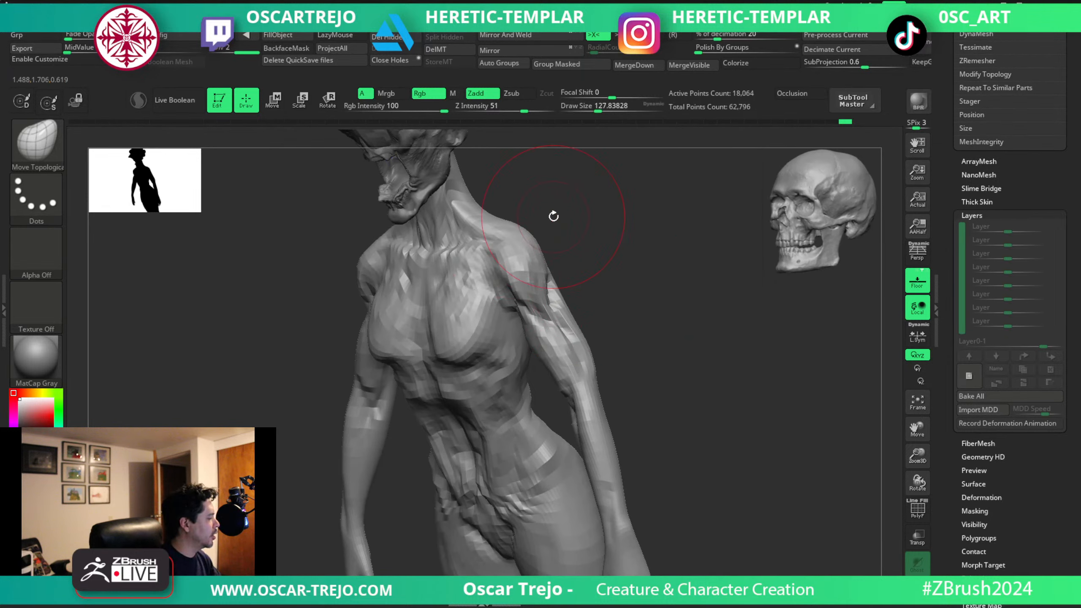
Build up the outer chest near the armpits with ClayBuildup.
{"action": "key", "text": "b"}
{"action": "key", "text": "c"}
Deepen the crease under the breasts from the armpits toward the sternum with DamStandard at about 56 to 65.
{"action": "key", "text": "b"}
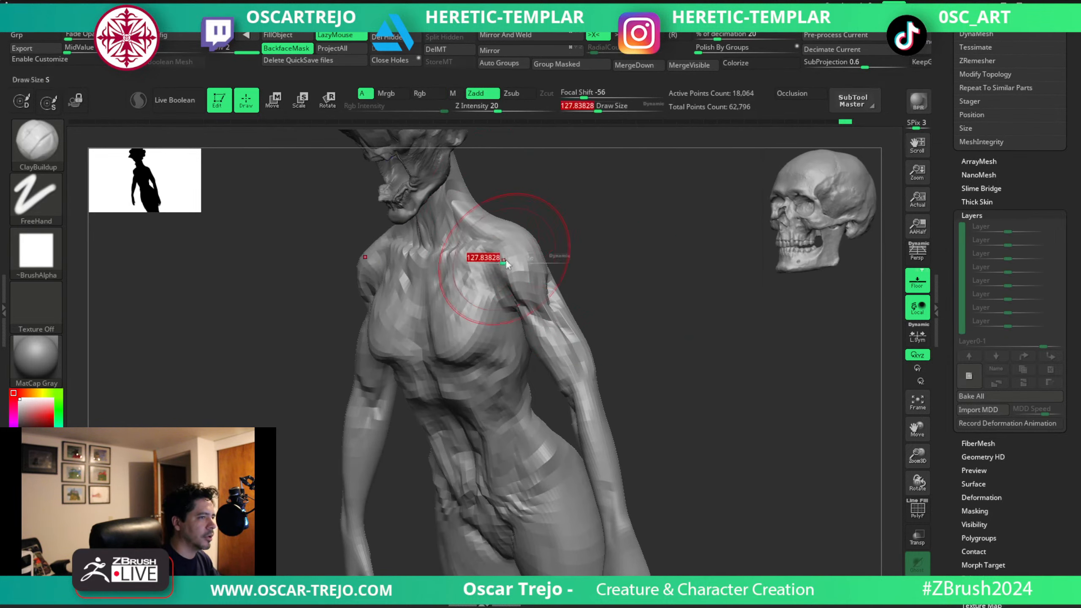
{"action": "mouse_move", "coordinate": [490, 278]}
{"action": "left_mouse_down"}
{"action": "mouse_move", "coordinate": [518, 300]}
{"action": "mouse_move", "coordinate": [500, 299]}
{"action": "mouse_move", "coordinate": [491, 345]}
{"action": "mouse_move", "coordinate": [477, 357]}
{"action": "mouse_move", "coordinate": [504, 318]}
{"action": "mouse_move", "coordinate": [495, 336]}
{"action": "left_mouse_up"}
{"action": "key", "text": "b"}
{"action": "key", "text": "d"}
{"action": "key", "text": "s"}
{"action": "key", "text": "s"}
{"action": "mouse_move", "coordinate": [503, 316]}
{"action": "left_mouse_down"}
{"action": "mouse_move", "coordinate": [494, 339]}
{"action": "mouse_move", "coordinate": [453, 362]}
{"action": "mouse_move", "coordinate": [431, 349]}
{"action": "left_mouse_up"}
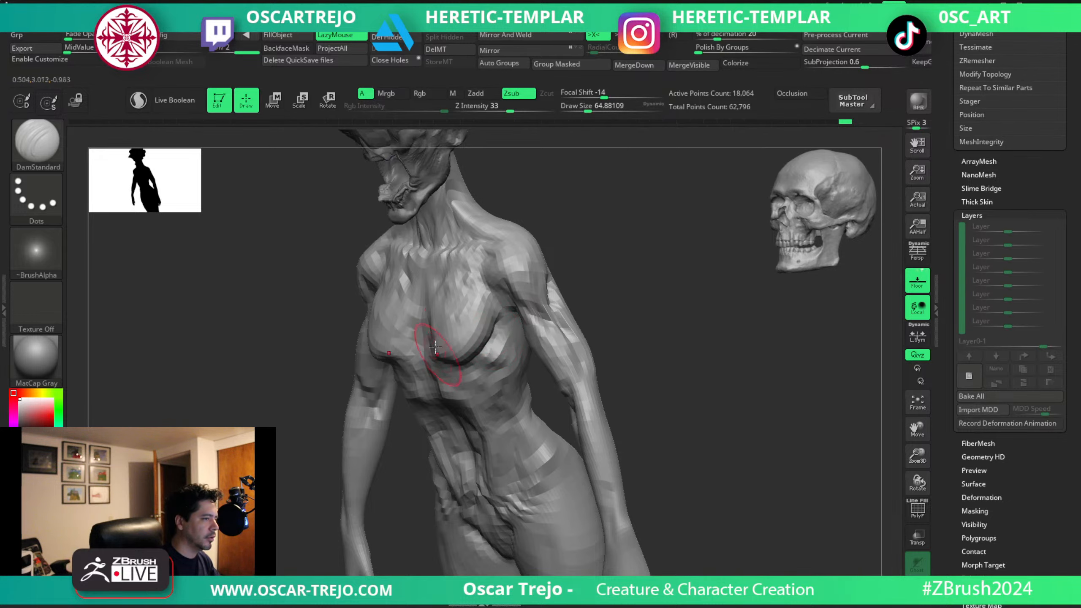
{"action": "mouse_move", "coordinate": [610, 319]}
{"action": "left_mouse_down", "text": "alt"}
{"action": "mouse_move", "coordinate": [608, 288]}
{"action": "mouse_move", "coordinate": [618, 294]}
{"action": "mouse_move", "coordinate": [594, 295]}
{"action": "mouse_move", "coordinate": [603, 275]}
{"action": "mouse_move", "coordinate": [606, 313]}
{"action": "left_mouse_up", "text": "alt"}
{"action": "key", "text": "bracketleft"}
{"action": "mouse_move", "coordinate": [475, 404]}
{"action": "left_mouse_down"}
{"action": "mouse_move", "coordinate": [457, 446]}
{"action": "mouse_move", "coordinate": [452, 558]}
{"action": "left_mouse_up"}
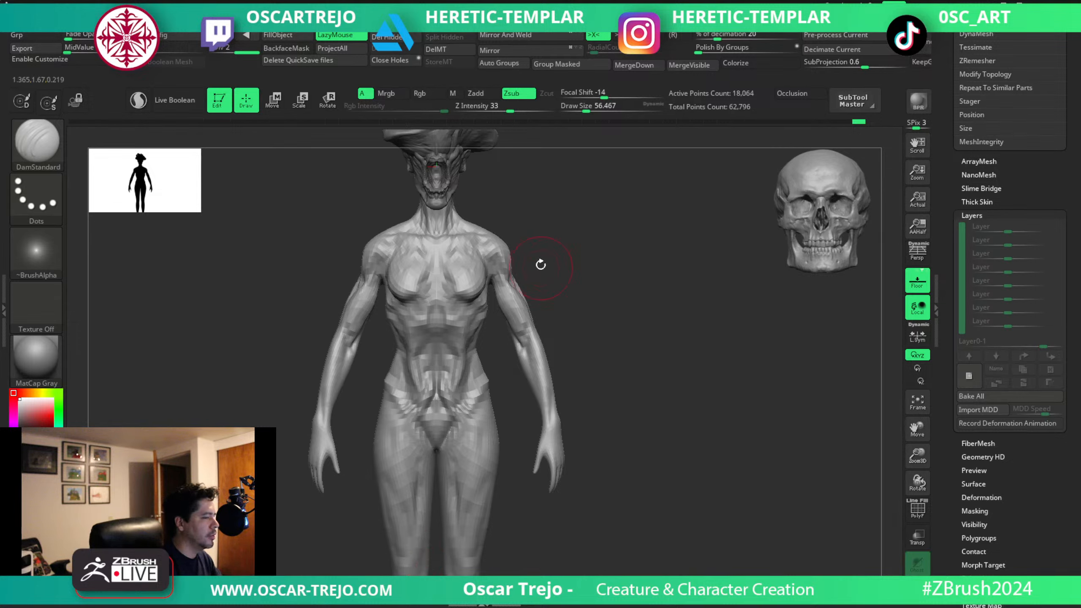
Carve the muscle lines along the forearms toward the wrists with DamStandard at about 39 to 41.
{"action": "key", "text": "s"}
{"action": "left_click_drag", "start_coordinate": [533, 355], "coordinate": [530, 353]}
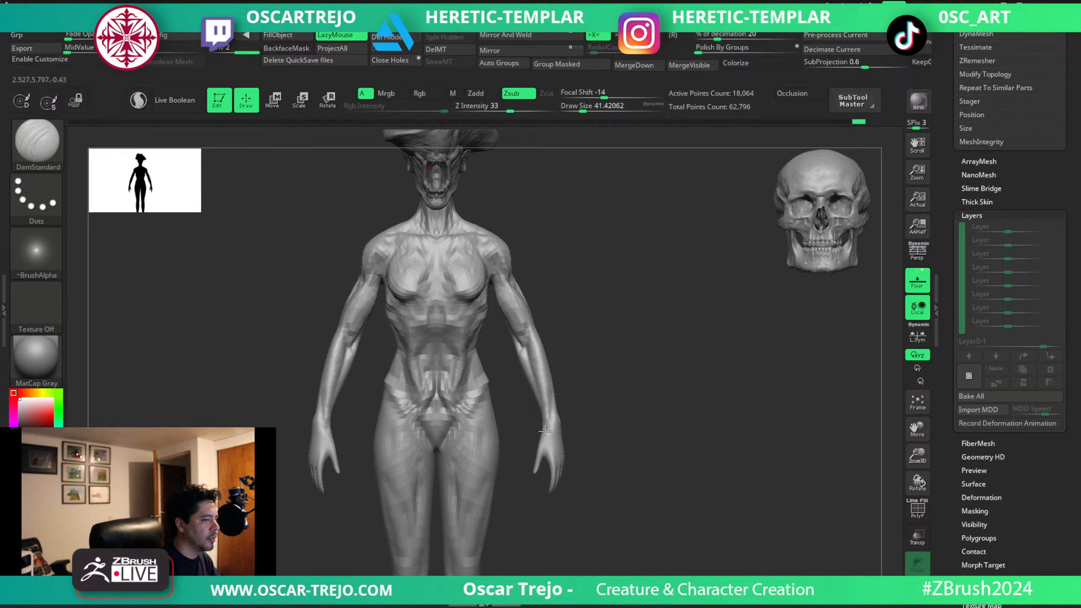
{"action": "key", "text": "shift"}
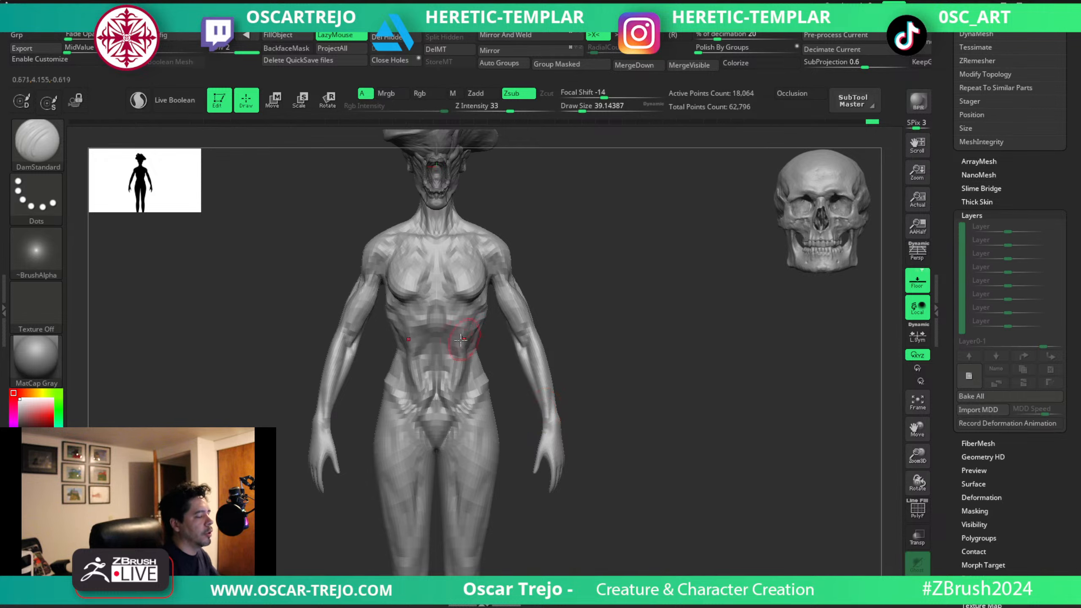
Raise the upper abdomen below the sternum with the Standard brush at about 37, undoing the first stroke.
{"action": "key", "text": "b"}
{"action": "key", "text": "s"}
{"action": "key", "text": "t"}
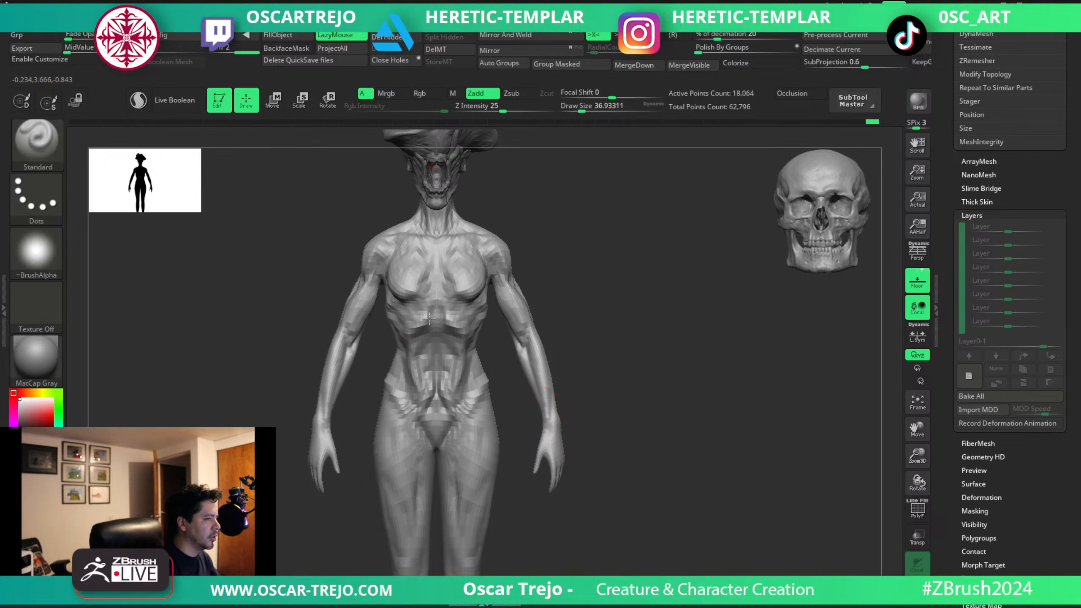
{"action": "left_click_drag", "start_coordinate": [436, 318], "coordinate": [436, 317]}
{"action": "key", "text": "ctrl+z"}
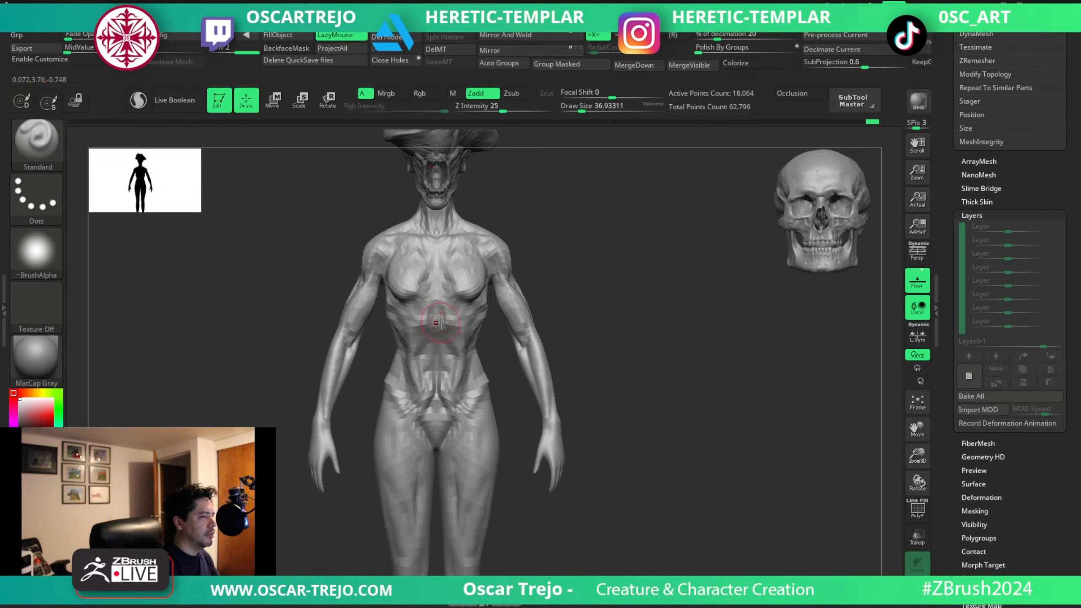
{"action": "key", "text": "s"}
{"action": "mouse_move", "coordinate": [479, 331]}
{"action": "right_mouse_down"}
{"action": "mouse_move", "coordinate": [464, 322]}
{"action": "mouse_move", "coordinate": [574, 285]}
{"action": "mouse_move", "coordinate": [522, 325]}
{"action": "right_mouse_up"}
{"action": "left_click", "coordinate": [464, 322]}
Carve the sides of the ribcage and the folds under the buttocks with DamStandard at about 41.
{"action": "key", "text": "b"}
{"action": "key", "text": "d"}
{"action": "key", "text": "s"}
{"action": "key", "text": "s"}
{"action": "left_click", "coordinate": [506, 331]}
{"action": "mouse_move", "coordinate": [491, 327]}
{"action": "left_mouse_down"}
{"action": "mouse_move", "coordinate": [551, 412]}
{"action": "mouse_move", "coordinate": [524, 447]}
{"action": "left_mouse_up"}
{"action": "key", "text": "s"}
{"action": "left_click", "coordinate": [497, 350]}
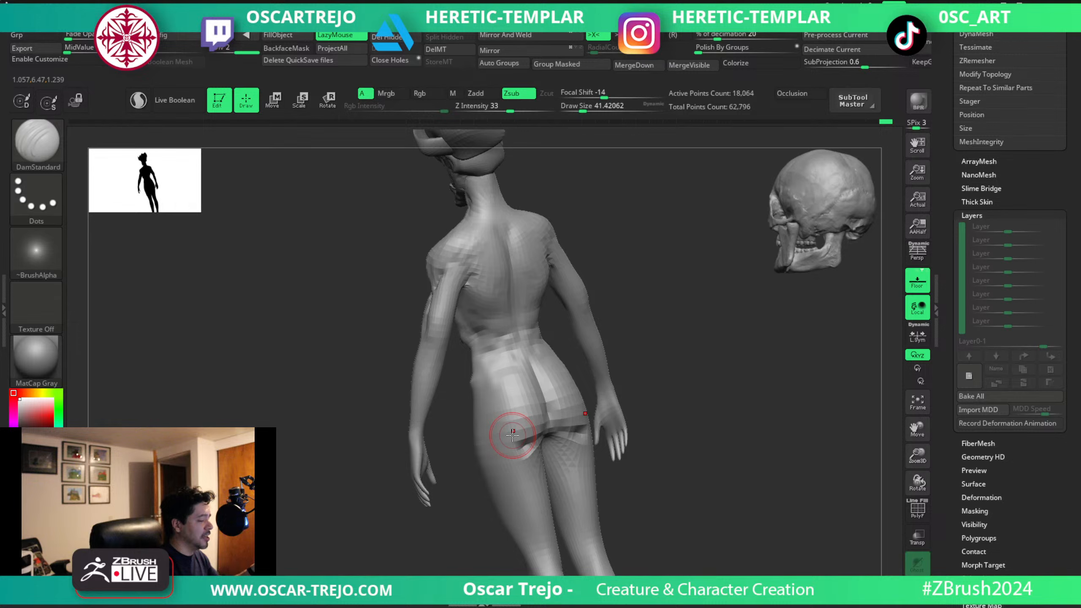
Reshape the back of the shoulders and upper arms with the Move brush at about 54.
{"action": "key", "text": "s"}
{"action": "left_click_drag", "start_coordinate": [497, 307], "coordinate": [501, 307]}
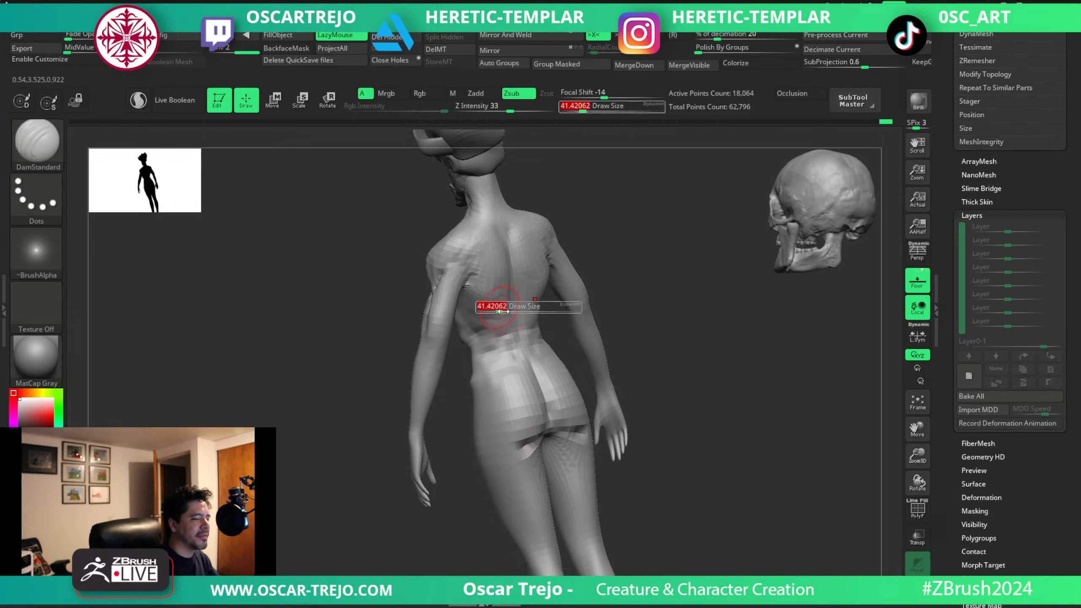
{"action": "key", "text": "b"}
{"action": "key", "text": "m"}
{"action": "key", "text": "v"}
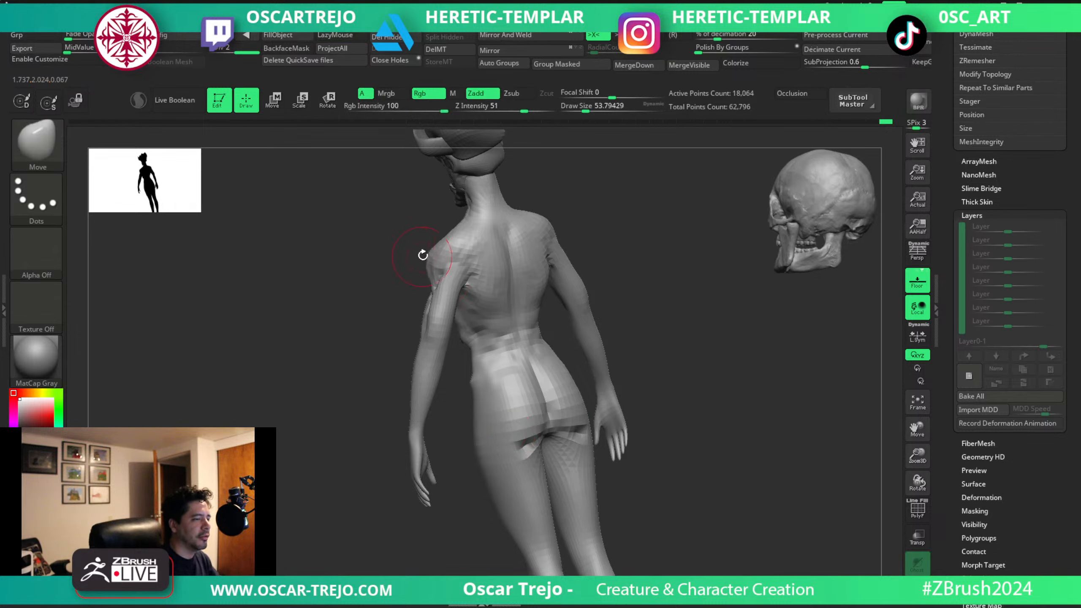
{"action": "mouse_move", "coordinate": [385, 273]}
{"action": "left_mouse_down"}
{"action": "mouse_move", "coordinate": [506, 262]}
{"action": "mouse_move", "coordinate": [466, 258]}
{"action": "mouse_move", "coordinate": [466, 246]}
{"action": "mouse_move", "coordinate": [418, 260]}
{"action": "mouse_move", "coordinate": [448, 286]}
{"action": "mouse_move", "coordinate": [398, 294]}
{"action": "left_mouse_up"}
{"action": "key", "text": "s"}
Build up the shoulder blades with ClayBuildup and carve the back muscle lines with DamStandard, both at about 39.
{"action": "key", "text": "s"}
{"action": "key", "text": "s"}
{"action": "key", "text": "s"}
{"action": "left_click_drag", "start_coordinate": [481, 283], "coordinate": [456, 300]}
{"action": "key", "text": "b"}
{"action": "key", "text": "c"}
{"action": "key", "text": "b"}
{"action": "key", "text": "s"}
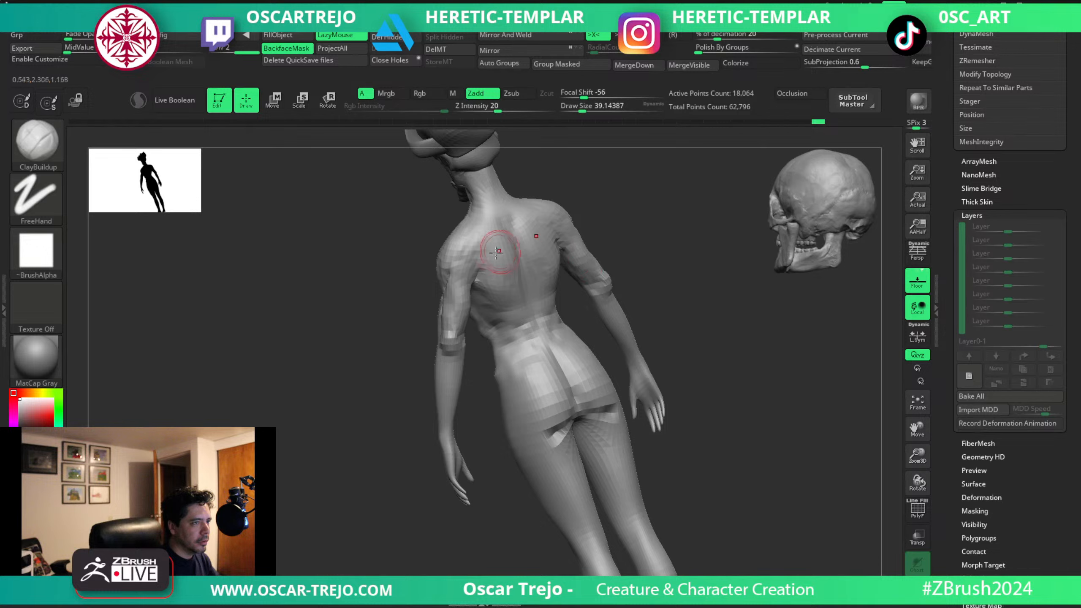
{"action": "key", "text": "b"}
{"action": "key", "text": "d"}
{"action": "key", "text": "s"}
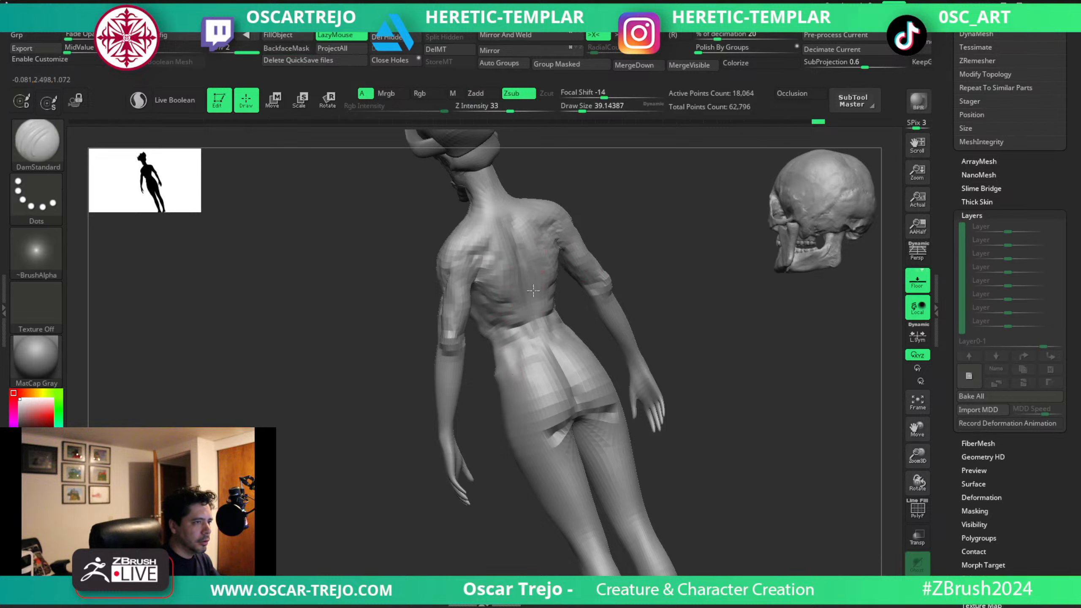
Try to draw tubes from the face down over the torso with the CurveMultiTube brush at about 10.5.
{"action": "left_click_drag", "start_coordinate": [580, 183], "coordinate": [548, 358], "text": "shift"}
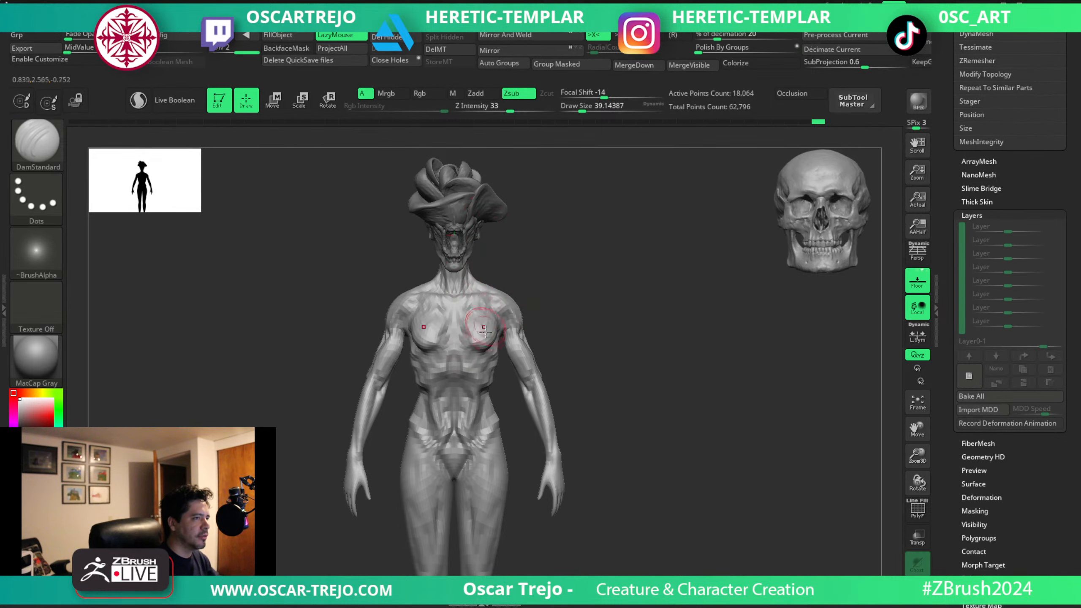
{"action": "key", "text": "b"}
{"action": "key", "text": "v"}
{"action": "key", "text": "v"}
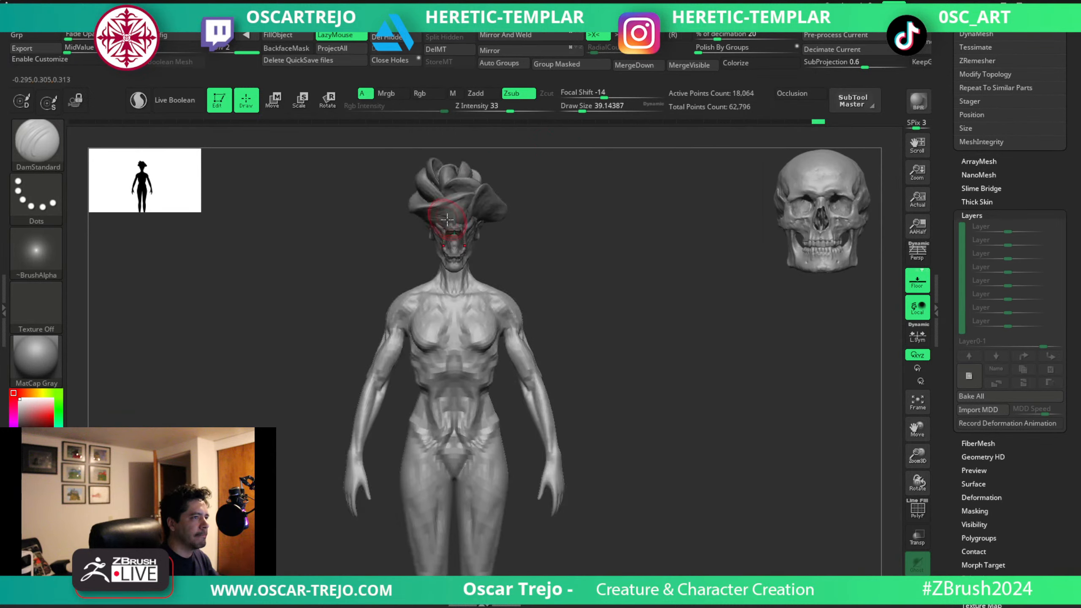
{"action": "key", "text": "b"}
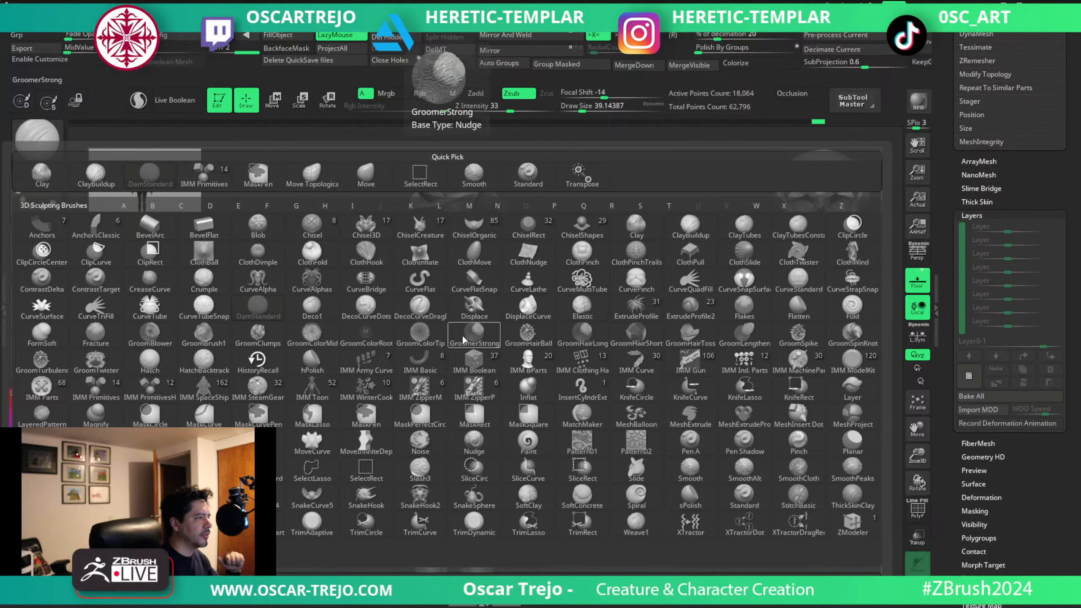
{"action": "left_click", "coordinate": [580, 283]}
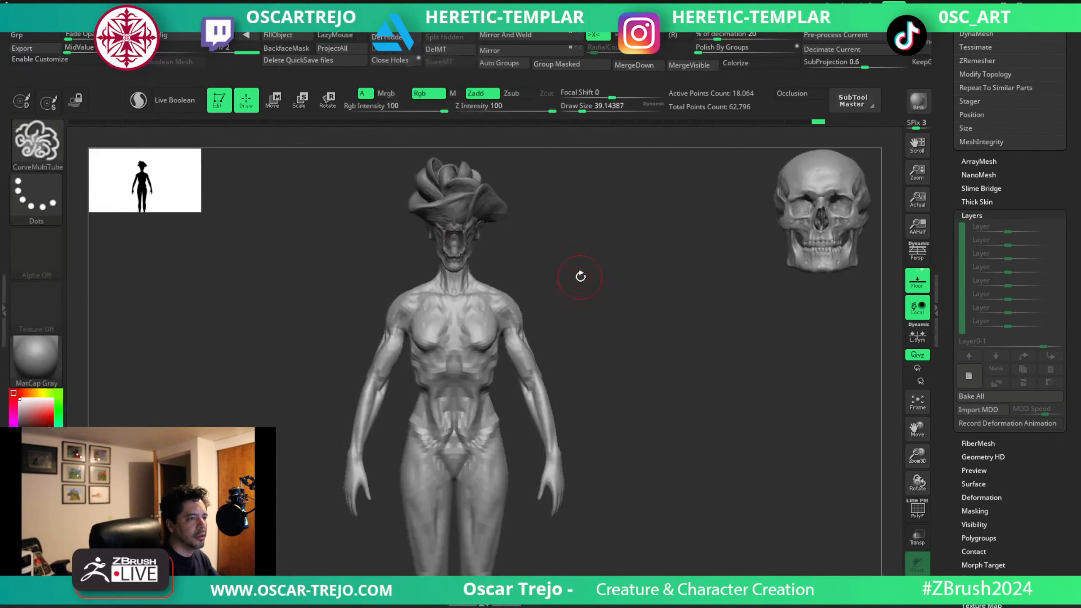
{"action": "key", "text": "s"}
{"action": "key", "text": "s"}
{"action": "left_click_drag", "start_coordinate": [477, 282], "coordinate": [457, 243]}
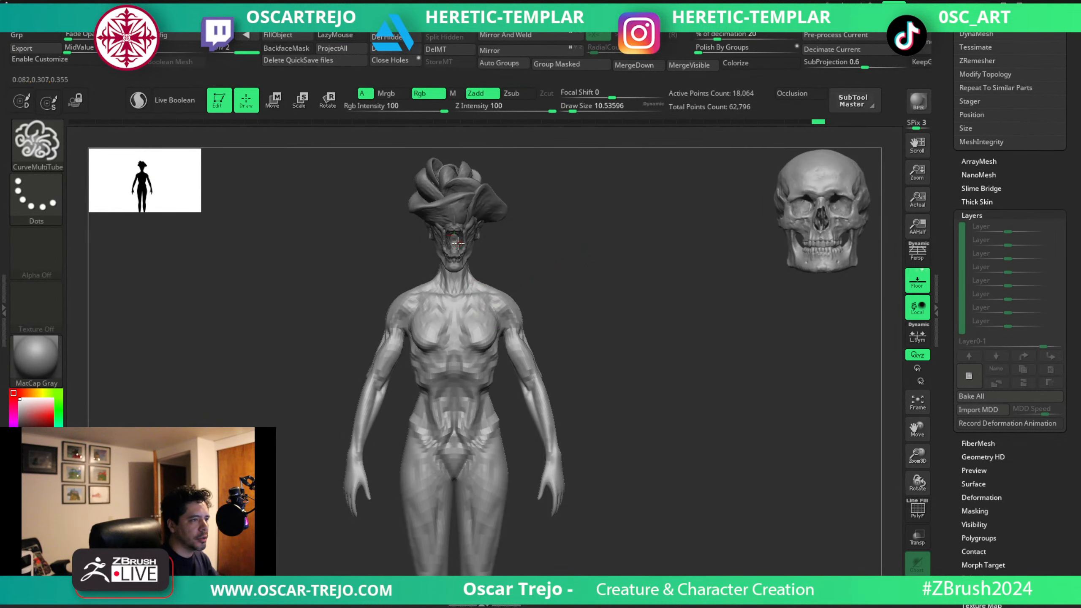
{"action": "left_click_drag", "start_coordinate": [466, 395], "coordinate": [444, 419]}
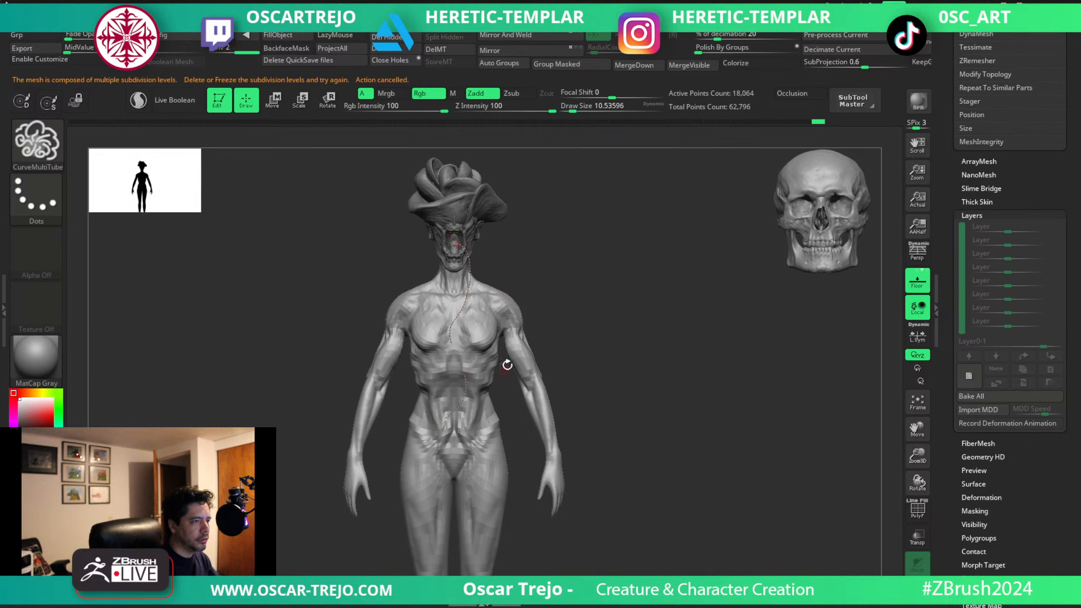
{"action": "key", "text": "ctrl+z"}
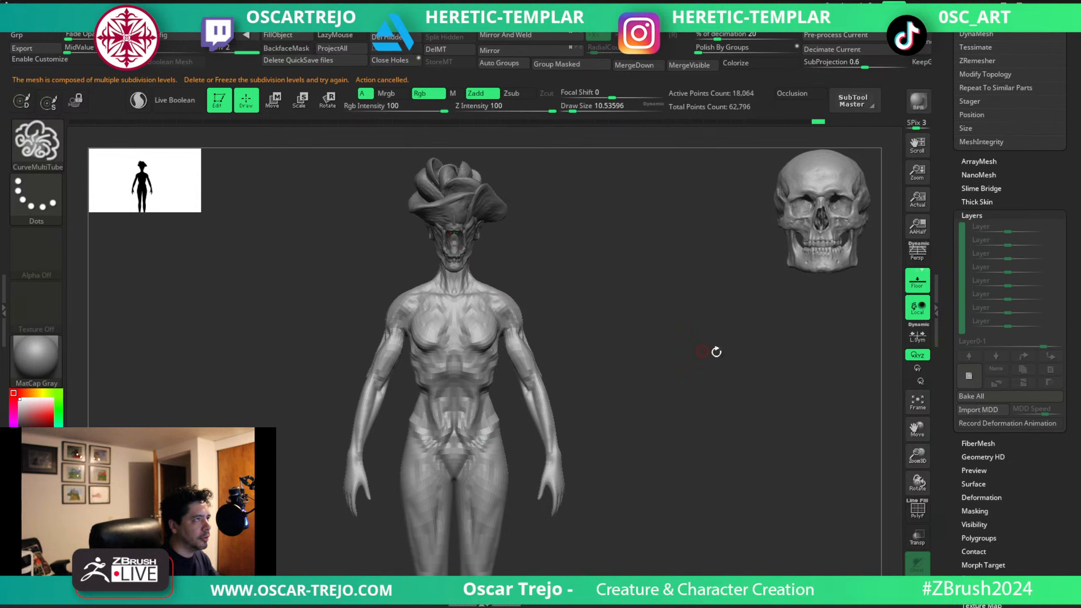
Insert a PolyMesh3D star as a new subtool and make it the active subtool.
{"action": "scroll", "coordinate": [944, 305], "scroll_direction": "up", "scroll_amount": 10}
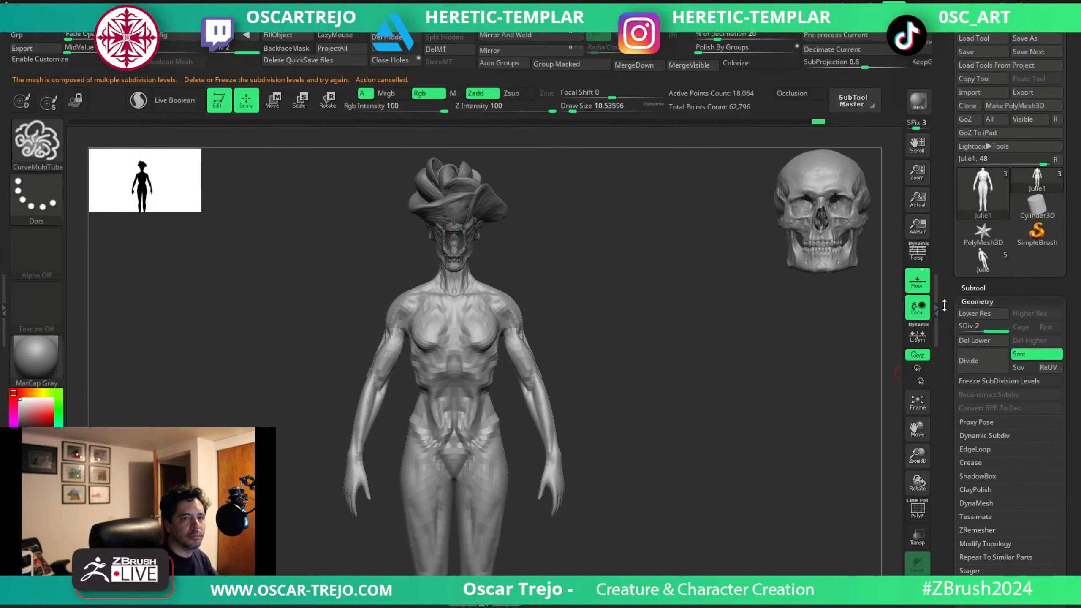
{"action": "scroll", "coordinate": [983, 269], "scroll_direction": "down", "scroll_amount": 5}
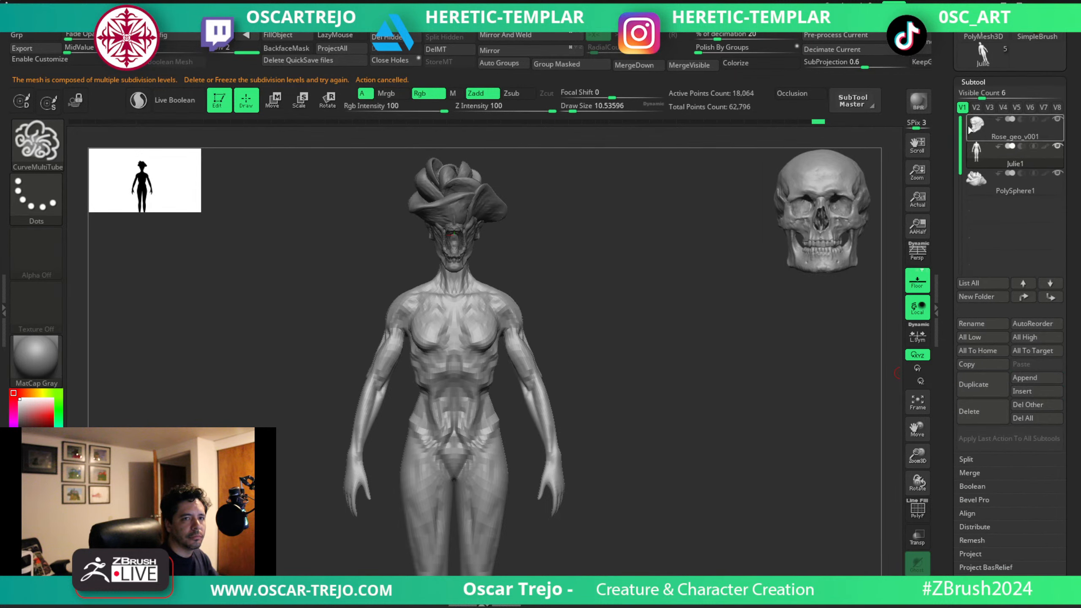
{"action": "left_click", "coordinate": [1034, 392]}
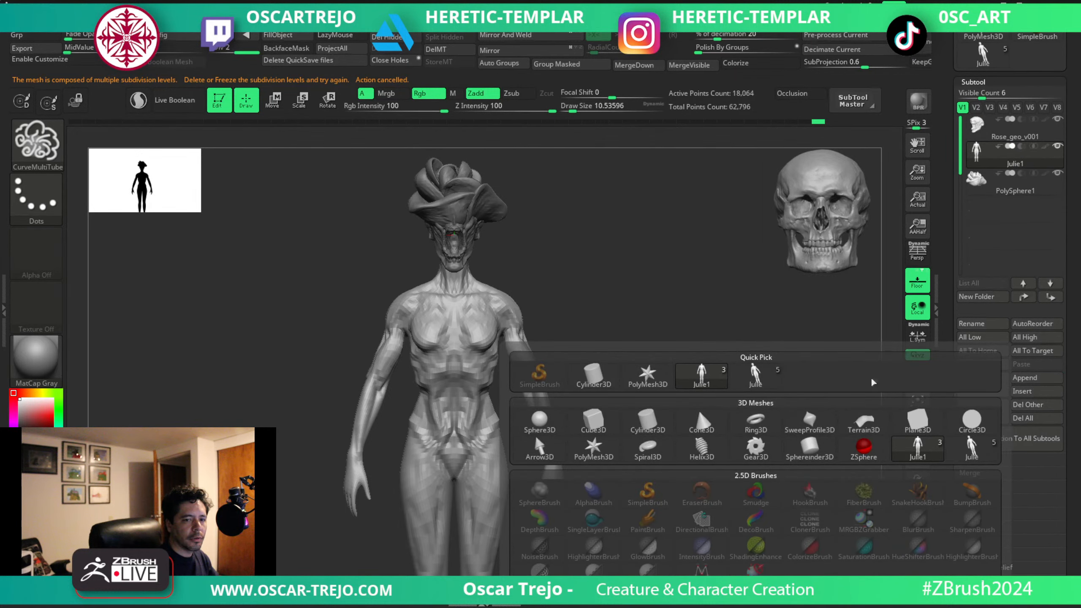
{"action": "left_click", "coordinate": [651, 375]}
{"action": "left_click_drag", "start_coordinate": [978, 180], "coordinate": [977, 127]}
Scale the star mesh down and move it up so it sits hidden inside the head.
{"action": "key", "text": "w"}
{"action": "key", "text": "r"}
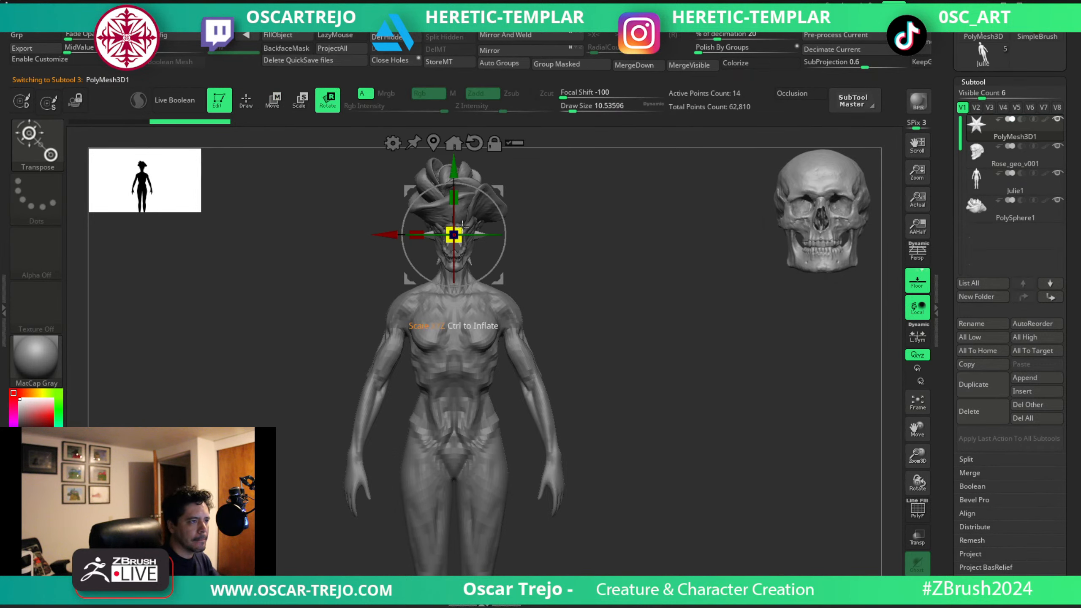
{"action": "left_click_drag", "start_coordinate": [455, 235], "coordinate": [451, 244]}
{"action": "key", "text": "q"}
{"action": "key", "text": "w"}
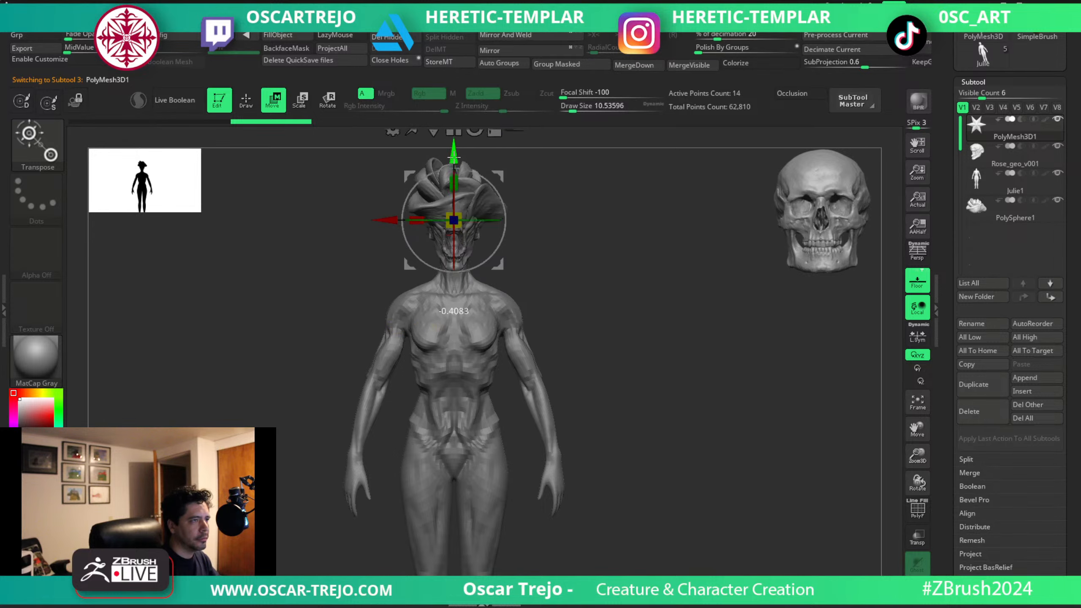
Draw a tube from the belly up to the base of the neck with the CurveMultiTube brush at about 10.5.
{"action": "key", "text": "b"}
{"action": "left_click", "coordinate": [227, 166]}
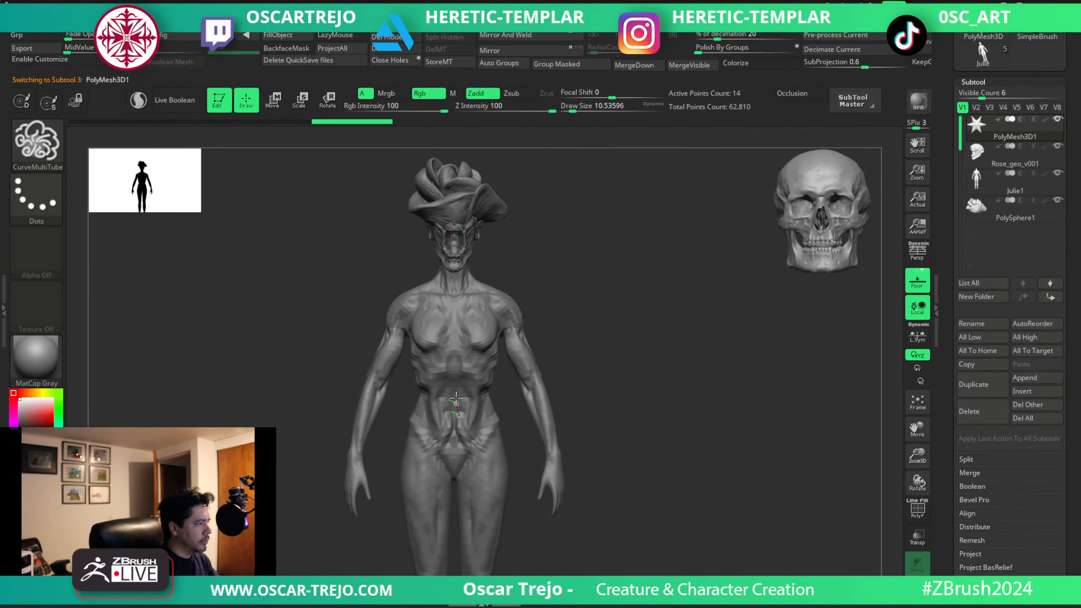
{"action": "left_click_drag", "start_coordinate": [462, 345], "coordinate": [476, 277]}
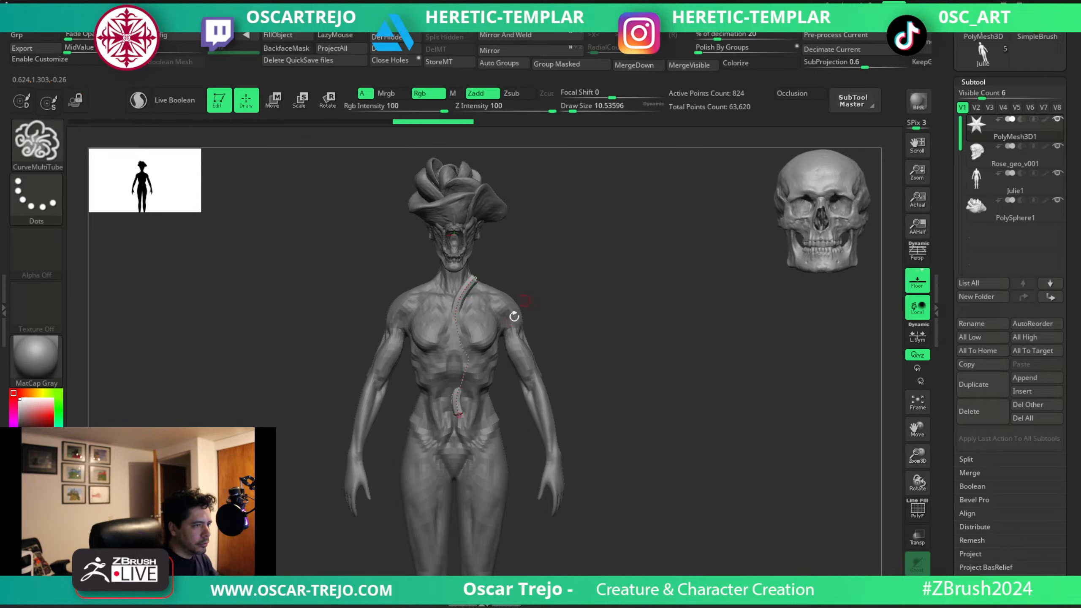
Pull the tube's curve out over the figure's left chest and waist with the brush at about 28.75.
{"action": "mouse_move", "coordinate": [600, 307]}
{"action": "left_mouse_down"}
{"action": "mouse_move", "coordinate": [494, 338]}
{"action": "mouse_move", "coordinate": [492, 362]}
{"action": "left_mouse_up"}
{"action": "left_click_drag", "start_coordinate": [549, 325], "coordinate": [486, 285]}
{"action": "key", "text": "s"}
{"action": "left_click_drag", "start_coordinate": [538, 263], "coordinate": [556, 276], "text": "shift"}
{"action": "left_click_drag", "start_coordinate": [473, 341], "coordinate": [513, 356]}
{"action": "key", "text": "s"}
{"action": "left_click_drag", "start_coordinate": [499, 396], "coordinate": [491, 397]}
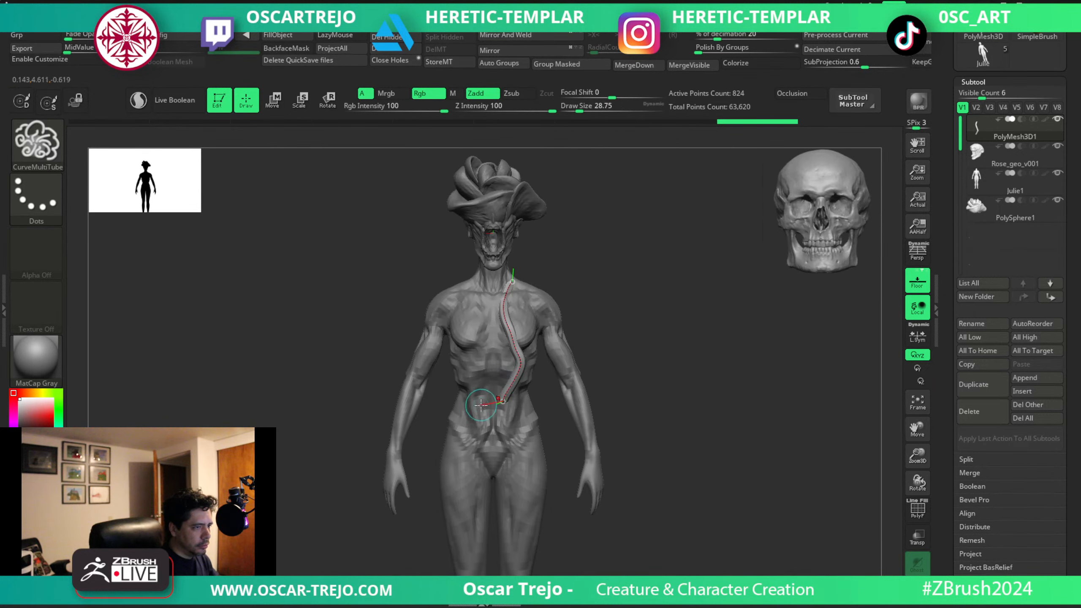
{"action": "left_click_drag", "start_coordinate": [450, 306], "coordinate": [474, 272]}
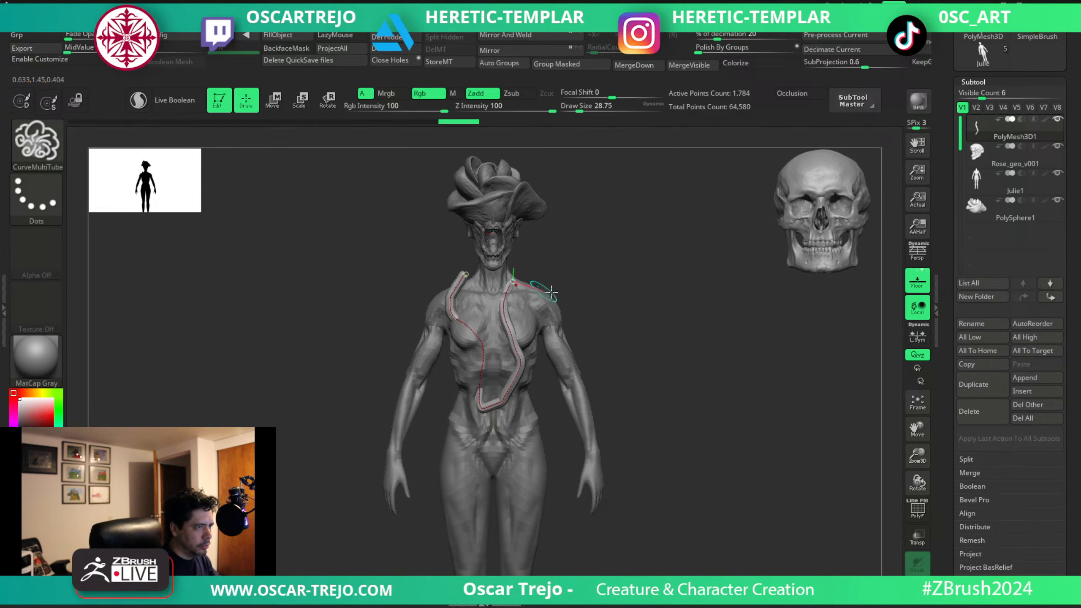
{"action": "left_click_drag", "start_coordinate": [584, 294], "coordinate": [614, 293]}
{"action": "key", "text": "ctrl+z"}
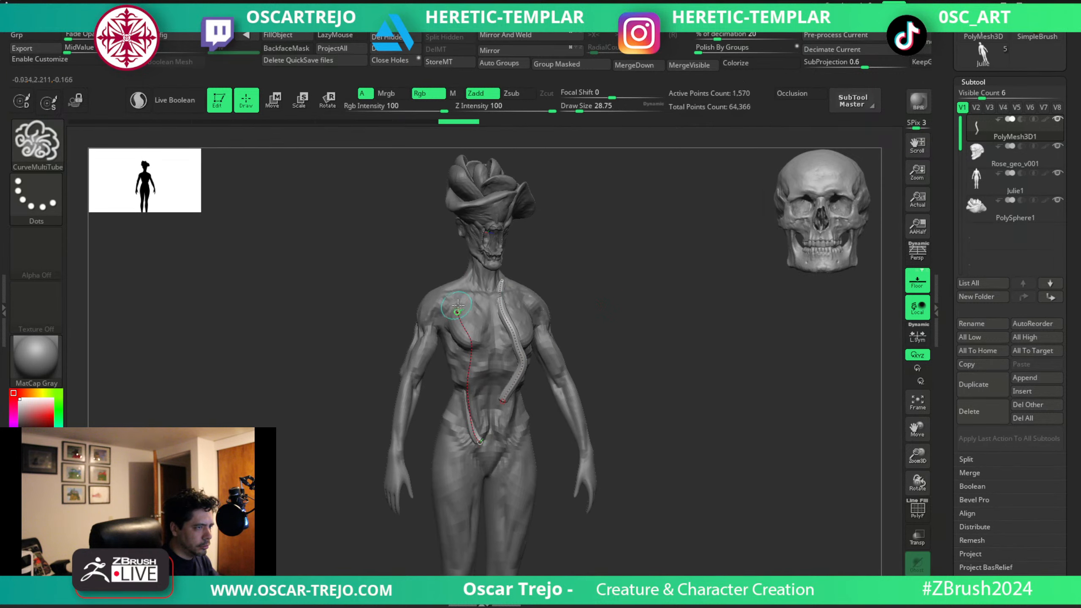
Draw a second tube from the belly over the figure's right chest and bend its upper end toward the shoulder.
{"action": "left_click_drag", "start_coordinate": [528, 298], "coordinate": [551, 287]}
{"action": "left_click_drag", "start_coordinate": [472, 310], "coordinate": [466, 293]}
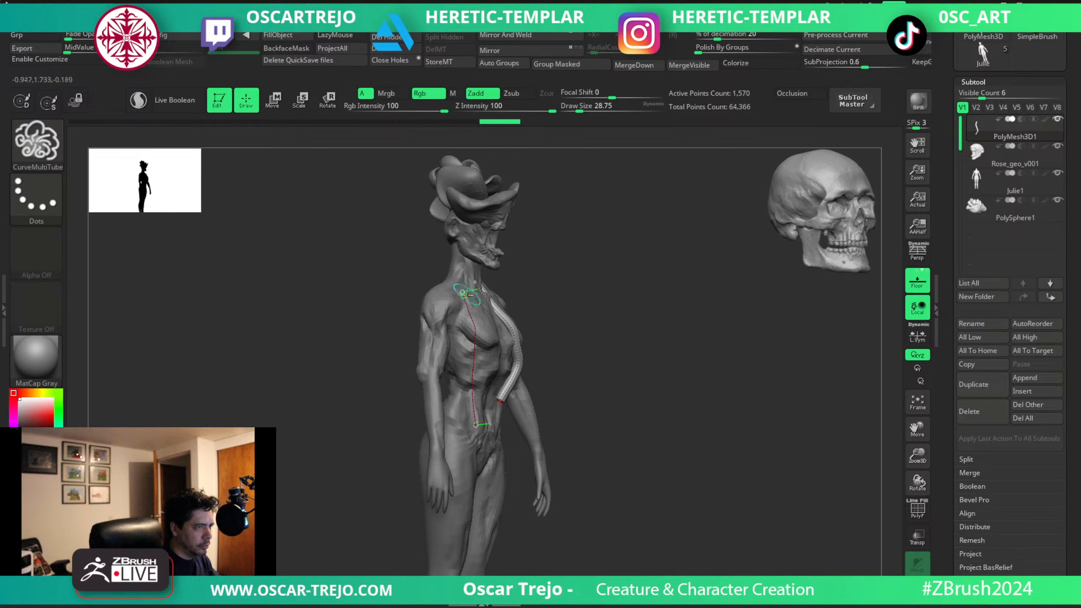
{"action": "left_click_drag", "start_coordinate": [480, 345], "coordinate": [476, 398]}
{"action": "left_click_drag", "start_coordinate": [591, 334], "coordinate": [555, 333]}
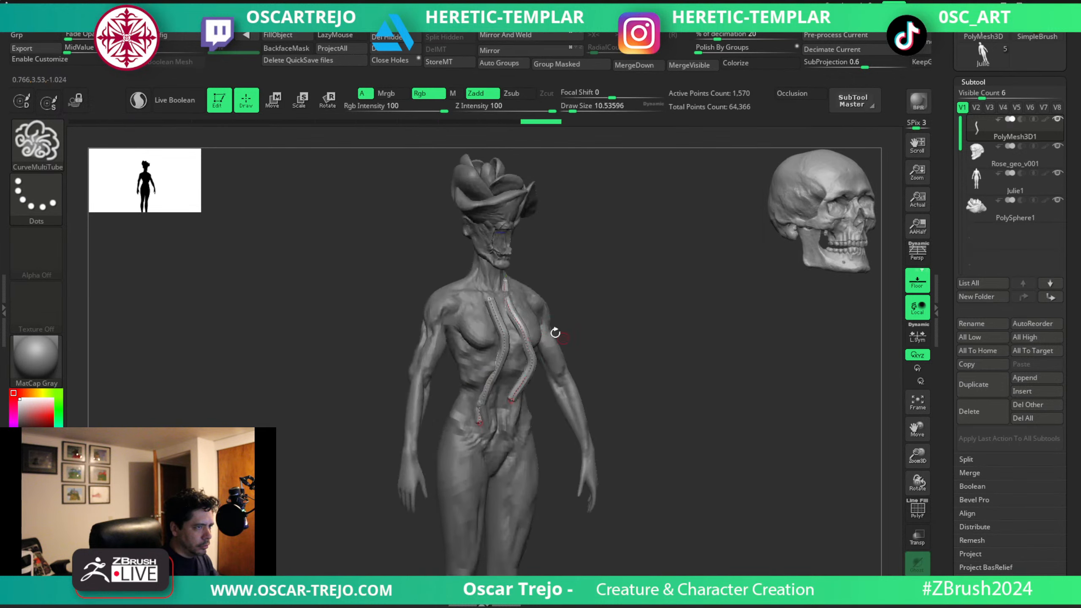
{"action": "mouse_move", "coordinate": [384, 334]}
{"action": "left_mouse_down"}
{"action": "mouse_move", "coordinate": [351, 333]}
{"action": "mouse_move", "coordinate": [396, 331]}
{"action": "left_mouse_up"}
{"action": "mouse_move", "coordinate": [447, 305]}
{"action": "left_mouse_down"}
{"action": "mouse_move", "coordinate": [458, 307]}
{"action": "mouse_move", "coordinate": [421, 316]}
{"action": "mouse_move", "coordinate": [441, 315]}
{"action": "mouse_move", "coordinate": [437, 303]}
{"action": "left_mouse_up"}
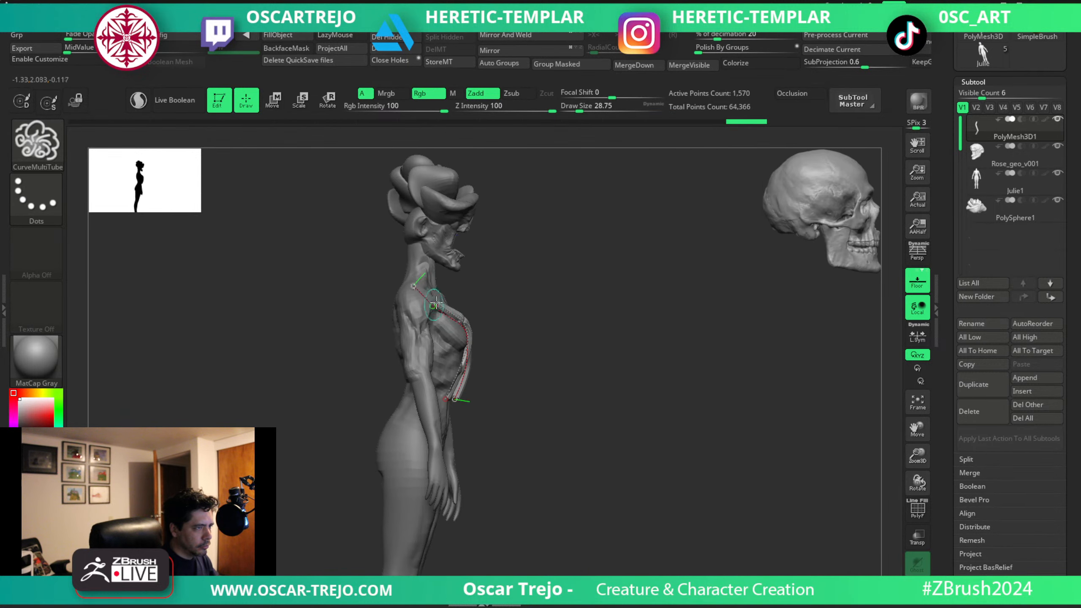
{"action": "left_click_drag", "start_coordinate": [547, 298], "coordinate": [507, 288], "text": "shift"}
{"action": "left_click_drag", "start_coordinate": [577, 282], "coordinate": [547, 392]}
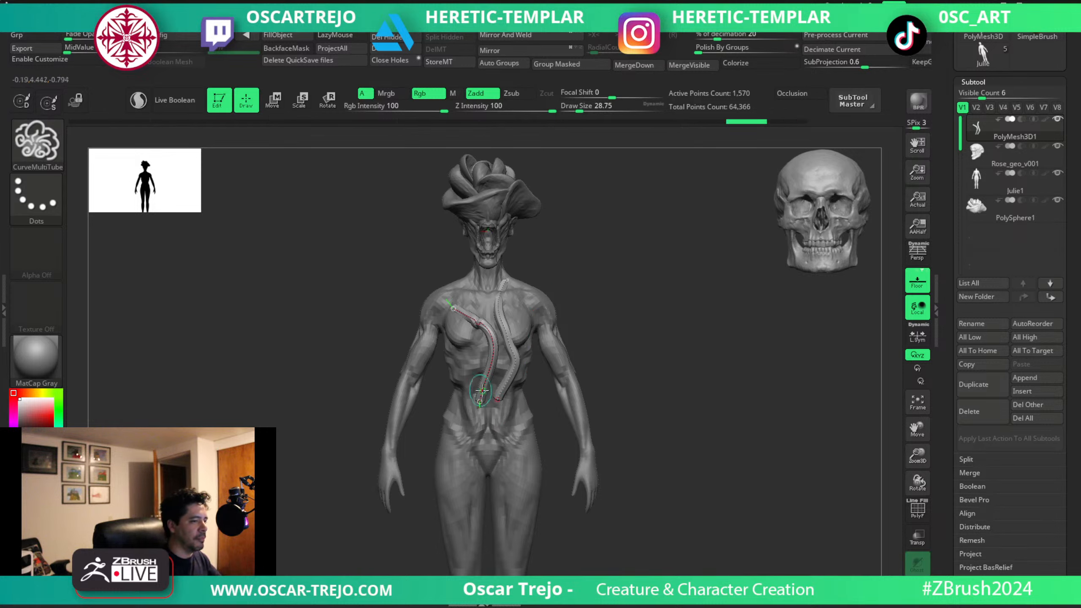
Draw a third, shorter tube from the lower belly around the left side of the waist.
{"action": "left_click_drag", "start_coordinate": [514, 268], "coordinate": [504, 417]}
{"action": "key", "text": "ctrl+z"}
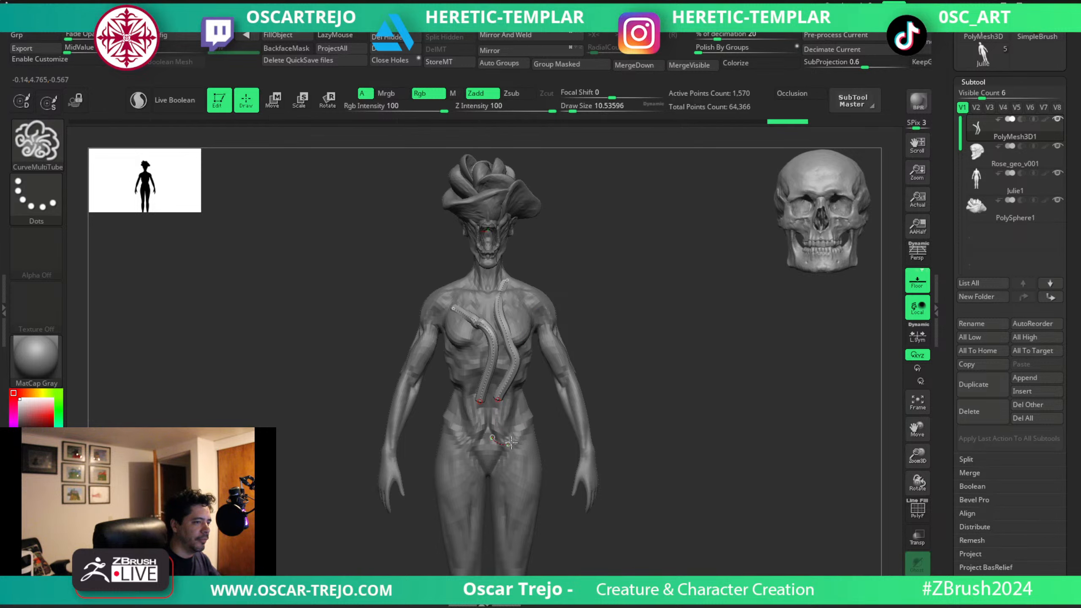
{"action": "left_click_drag", "start_coordinate": [524, 382], "coordinate": [524, 381]}
{"action": "left_click_drag", "start_coordinate": [651, 347], "coordinate": [623, 348]}
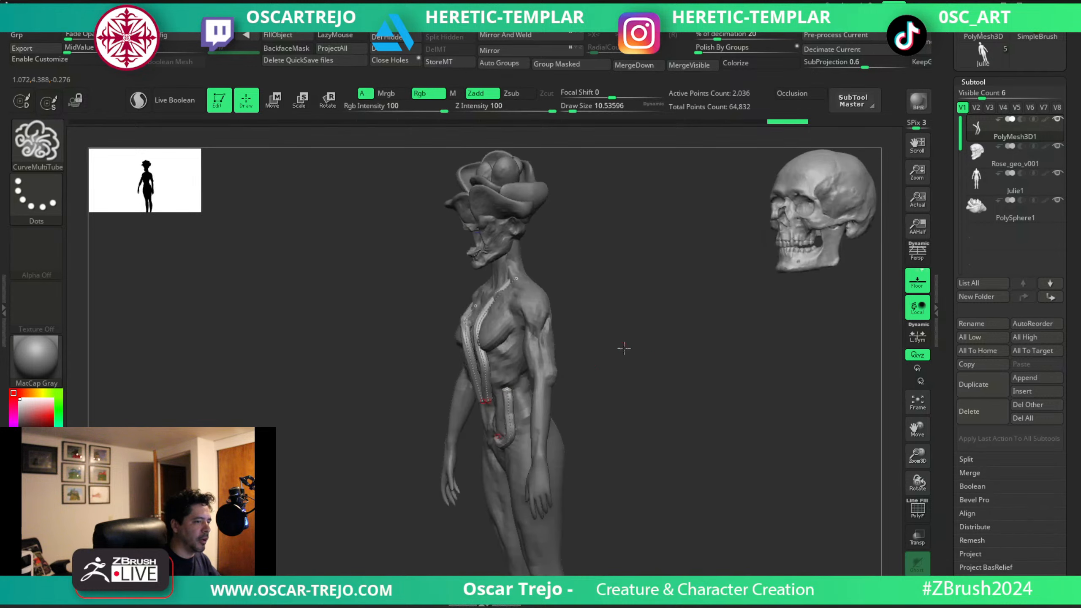
{"action": "left_click_drag", "start_coordinate": [516, 383], "coordinate": [529, 382]}
{"action": "left_click_drag", "start_coordinate": [610, 358], "coordinate": [465, 425]}
{"action": "left_click_drag", "start_coordinate": [547, 393], "coordinate": [524, 399]}
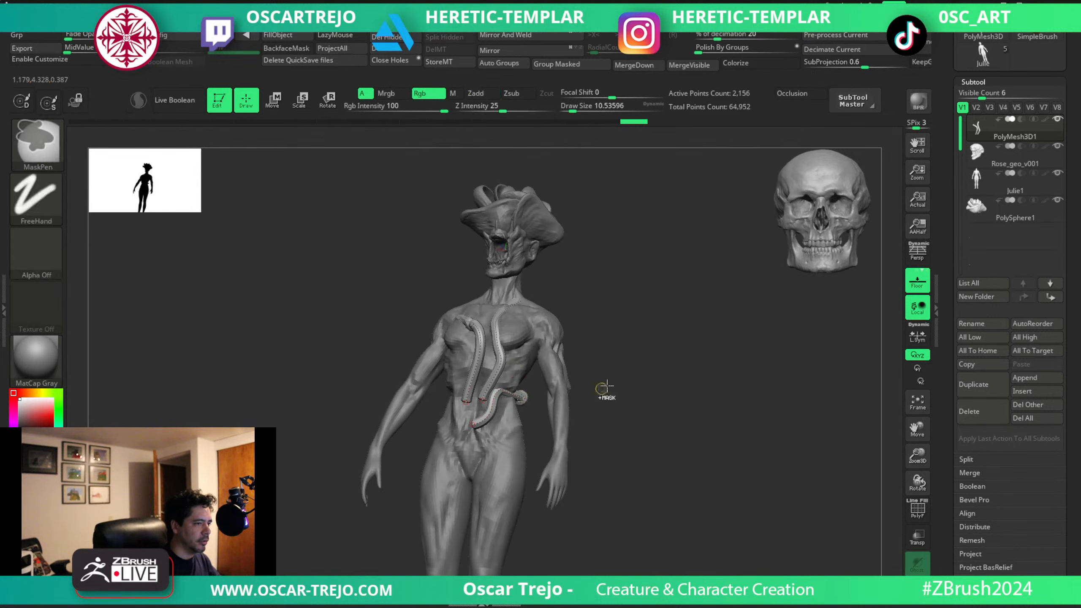
{"action": "left_click_drag", "start_coordinate": [605, 390], "coordinate": [646, 396]}
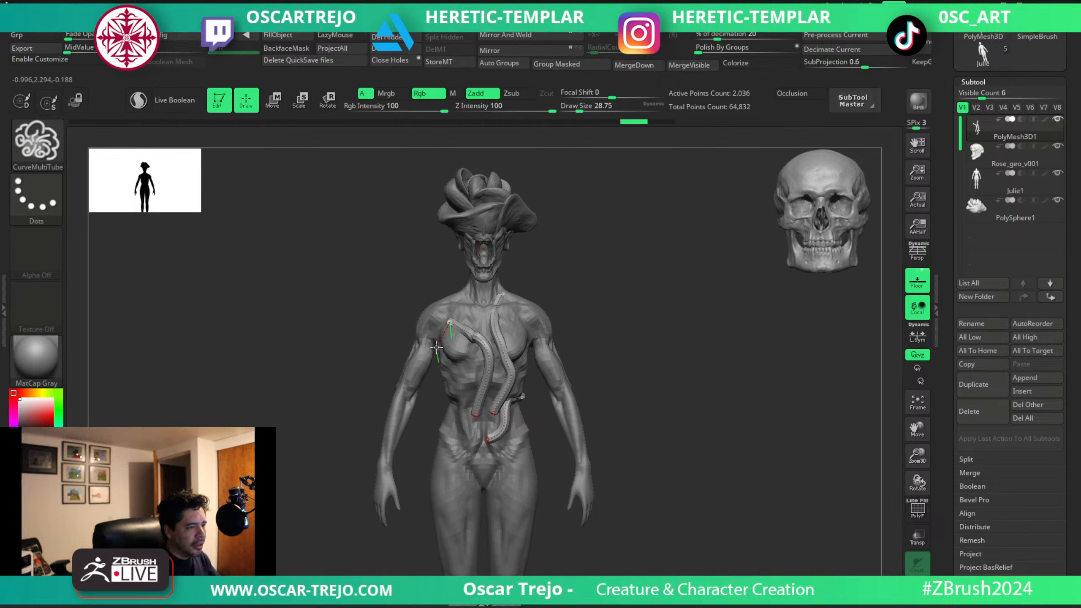
Draw a fourth tube from the belly along the right side of the ribcage up to the armpit and adjust its curve.
{"action": "key", "text": "ctrl+z"}
{"action": "left_click_drag", "start_coordinate": [450, 392], "coordinate": [477, 442]}
{"action": "left_click_drag", "start_coordinate": [598, 422], "coordinate": [467, 412], "text": "shift"}
{"action": "left_click_drag", "start_coordinate": [455, 404], "coordinate": [466, 409]}
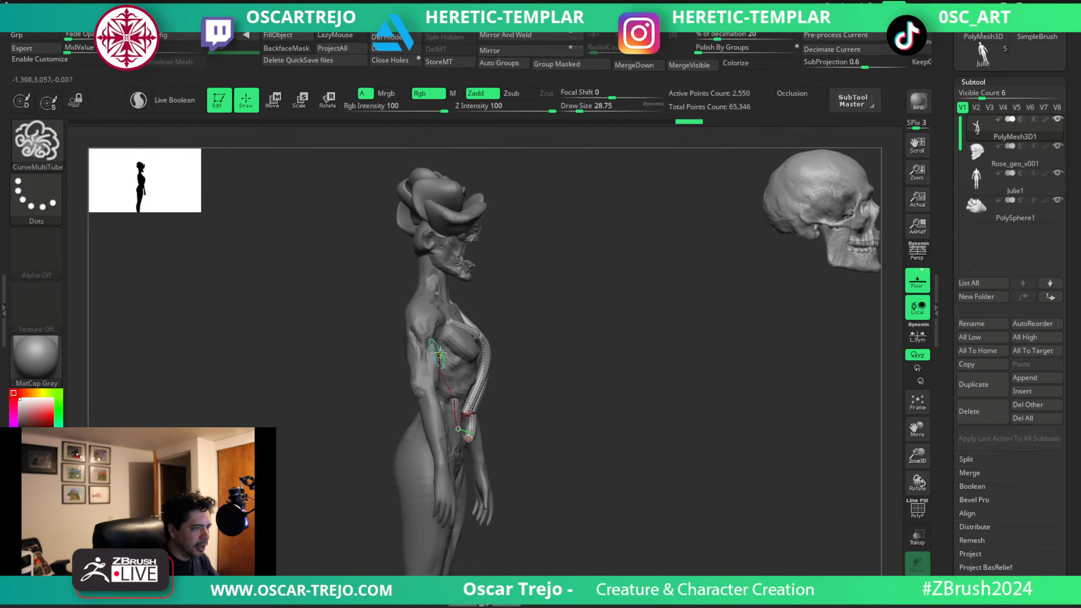
{"action": "left_click_drag", "start_coordinate": [566, 407], "coordinate": [493, 403]}
{"action": "left_click_drag", "start_coordinate": [627, 434], "coordinate": [526, 298]}
{"action": "left_click_drag", "start_coordinate": [473, 386], "coordinate": [498, 410]}
{"action": "left_click_drag", "start_coordinate": [583, 317], "coordinate": [603, 441]}
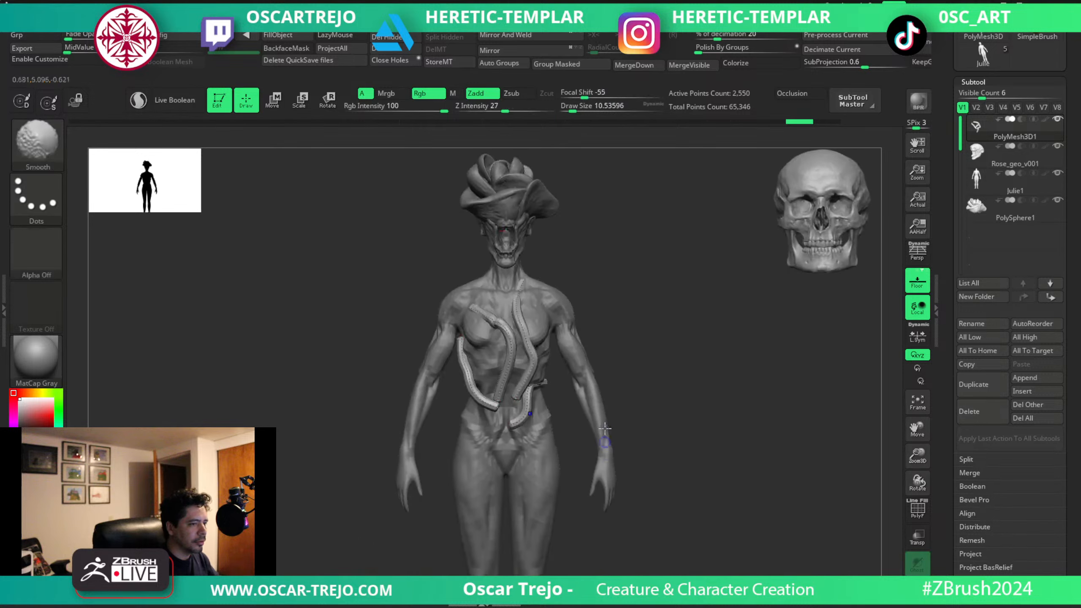
{"action": "left_click_drag", "start_coordinate": [659, 359], "coordinate": [690, 233]}
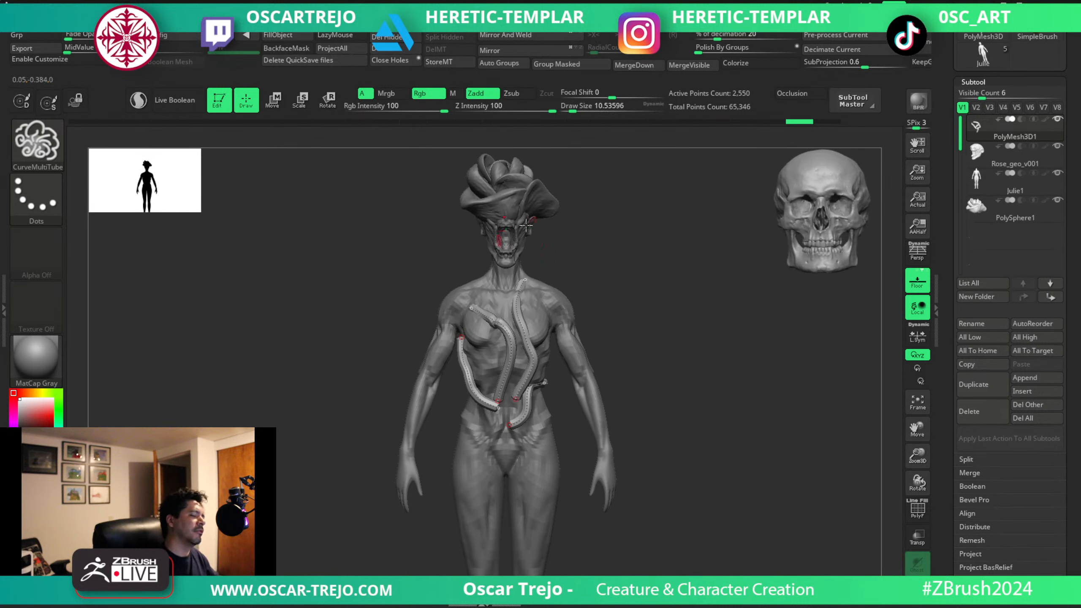
Switch to the Move brush, enlarge it to about 97, and nudge the tube on the left chest.
{"action": "left_click", "coordinate": [388, 49]}
{"action": "key", "text": "b"}
{"action": "key", "text": "m"}
{"action": "key", "text": "v"}
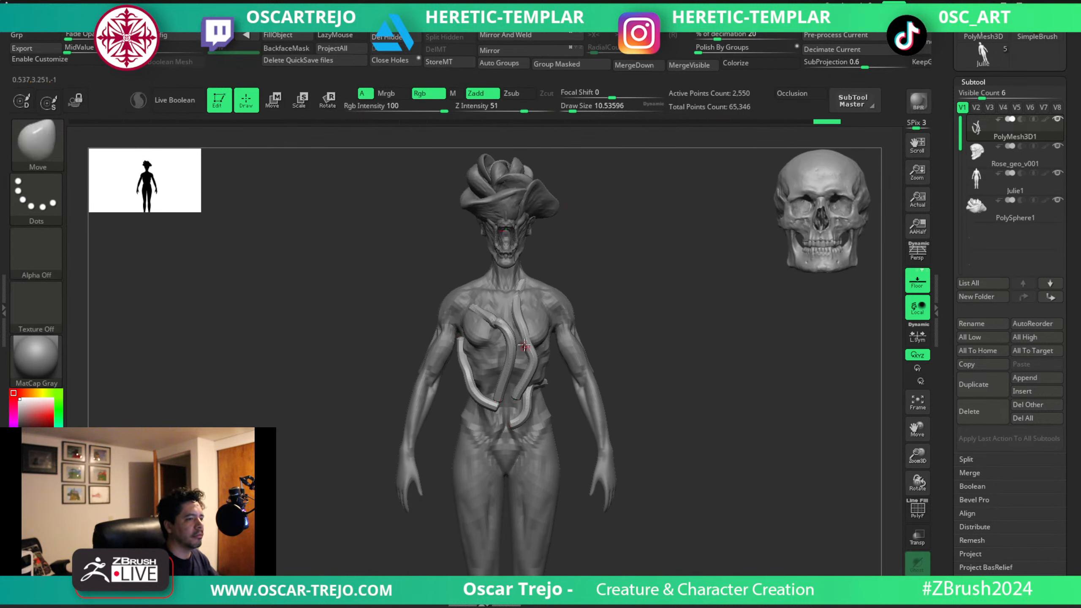
{"action": "left_click_drag", "start_coordinate": [614, 282], "coordinate": [558, 290]}
{"action": "key", "text": "s"}
{"action": "left_click_drag", "start_coordinate": [617, 272], "coordinate": [598, 276]}
{"action": "key", "text": "s"}
{"action": "mouse_move", "coordinate": [538, 286]}
{"action": "left_mouse_down"}
{"action": "mouse_move", "coordinate": [610, 266]}
{"action": "mouse_move", "coordinate": [537, 267]}
{"action": "mouse_move", "coordinate": [620, 263]}
{"action": "mouse_move", "coordinate": [649, 292]}
{"action": "mouse_move", "coordinate": [606, 294]}
{"action": "left_mouse_up"}
{"action": "key", "text": "s"}
{"action": "key", "text": "s"}
{"action": "left_click_drag", "start_coordinate": [562, 350], "coordinate": [551, 353]}
{"action": "left_click_drag", "start_coordinate": [689, 318], "coordinate": [645, 331], "text": "shift"}
Give each tube its own polygroup with Auto Groups and mask every tube except the one running down from the neck.
{"action": "key", "text": "shift+f"}
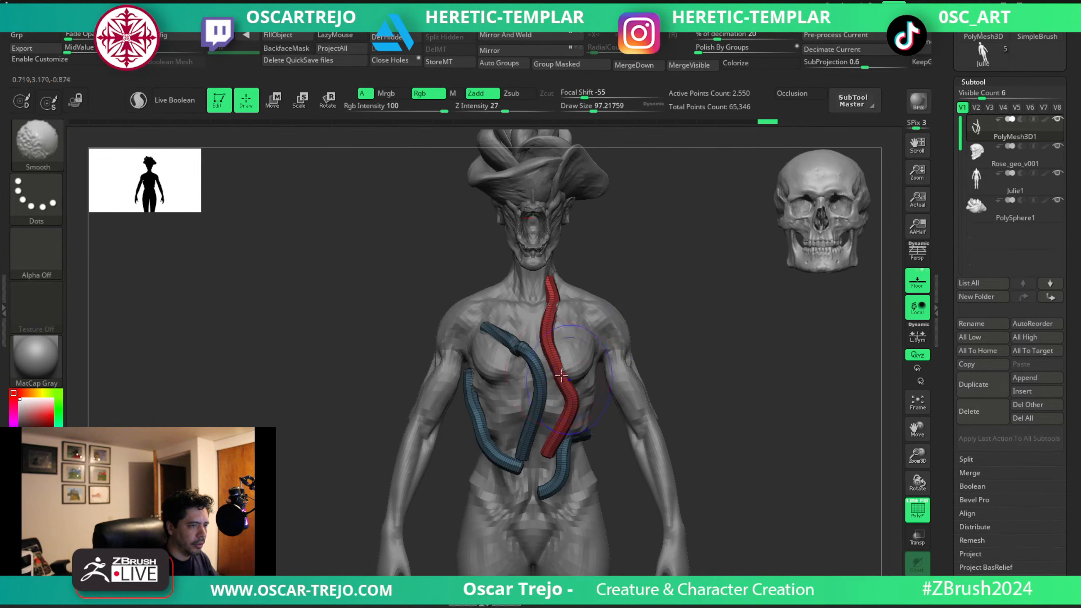
{"action": "left_click", "coordinate": [496, 64]}
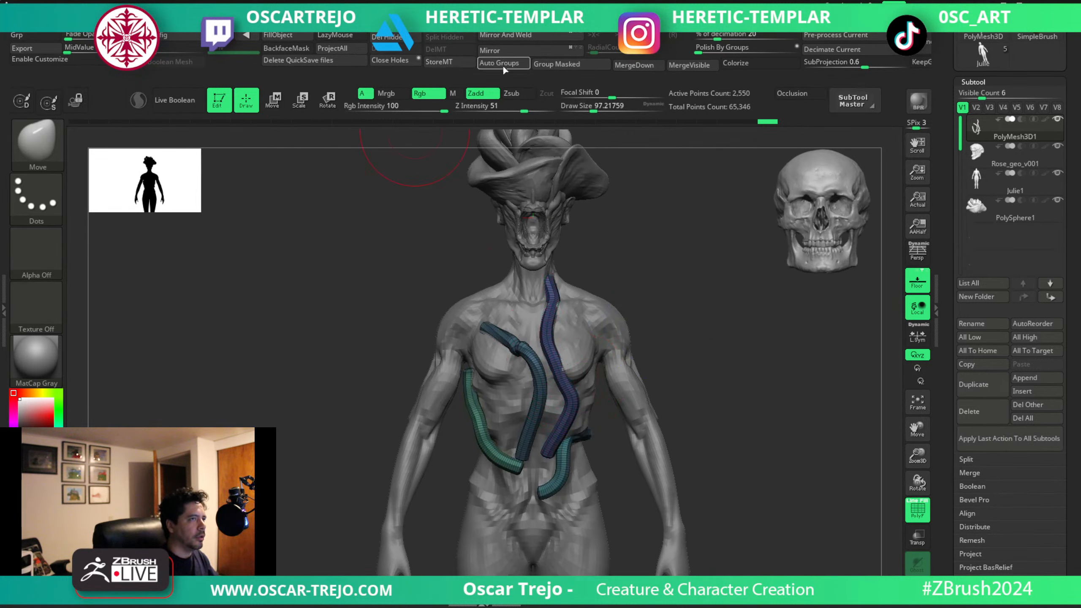
{"action": "left_click", "coordinate": [580, 400], "text": "ctrl+shift"}
{"action": "left_click_drag", "start_coordinate": [736, 205], "coordinate": [439, 541], "text": "ctrl"}
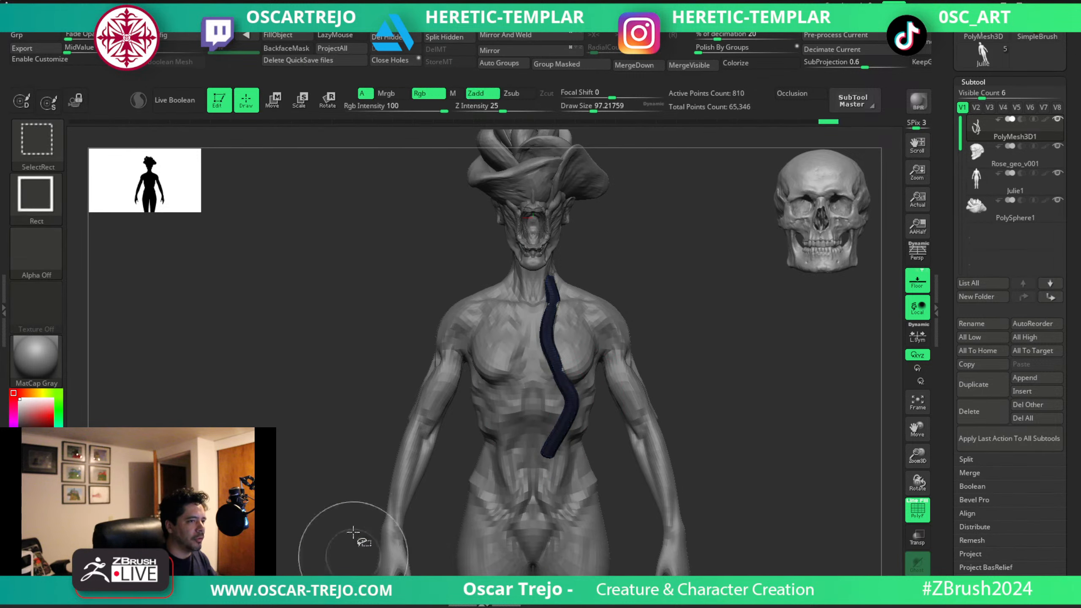
{"action": "left_click", "coordinate": [331, 408], "text": "ctrl+shift"}
{"action": "key", "text": "shift+f"}
{"action": "key", "text": "ctrl+i"}
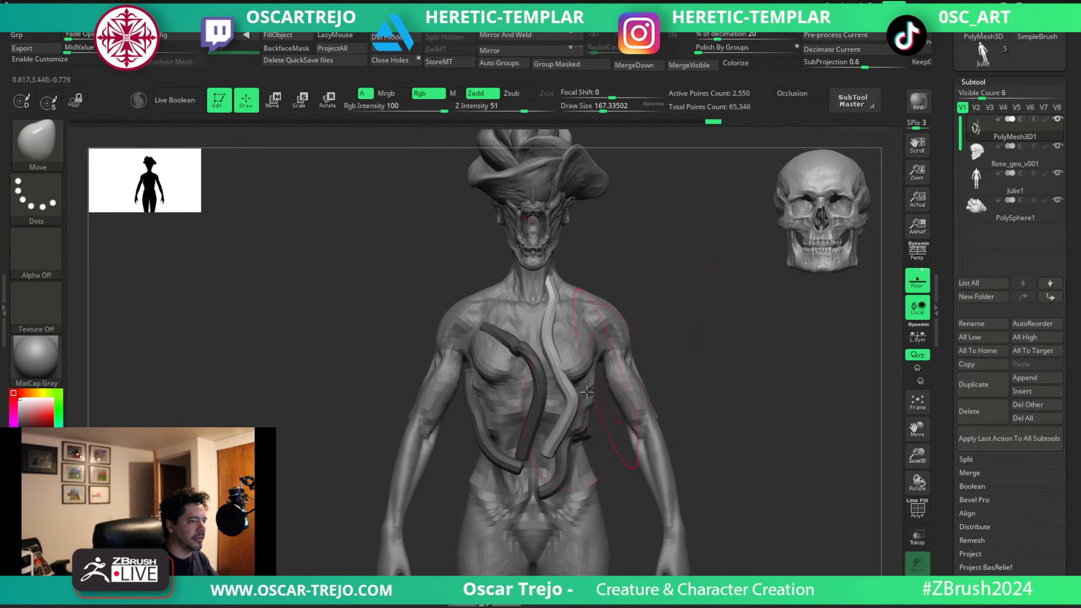
Bend the neck tube outward at the waist and curl its lower end across the belly with Move at about 87 to 167.
{"action": "left_click_drag", "start_coordinate": [683, 345], "coordinate": [591, 400]}
{"action": "left_click_drag", "start_coordinate": [685, 404], "coordinate": [766, 406]}
{"action": "key", "text": "bracketleft"}
{"action": "key", "text": "bracketleft"}
{"action": "mouse_move", "coordinate": [709, 426]}
{"action": "left_mouse_down"}
{"action": "mouse_move", "coordinate": [762, 430]}
{"action": "mouse_move", "coordinate": [622, 432]}
{"action": "mouse_move", "coordinate": [576, 389]}
{"action": "left_mouse_up"}
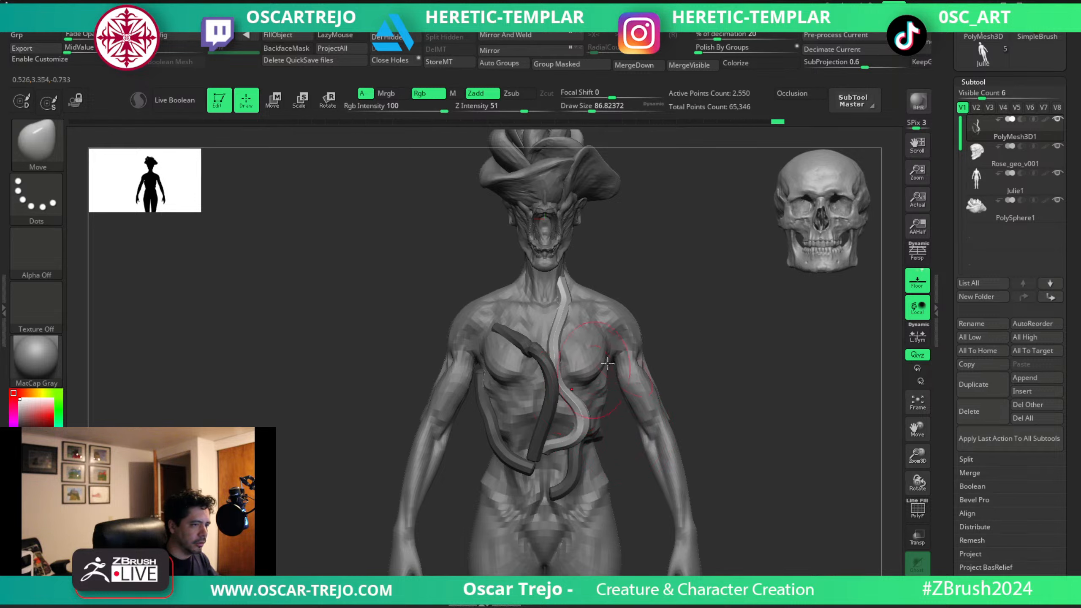
Clear the mask and mask every tube except the one crossing the right chest to the shoulder.
{"action": "mouse_move", "coordinate": [694, 326]}
{"action": "left_mouse_down", "text": "ctrl"}
{"action": "mouse_move", "coordinate": [710, 331]}
{"action": "mouse_move", "coordinate": [724, 311]}
{"action": "mouse_move", "coordinate": [706, 315]}
{"action": "left_mouse_up", "text": "ctrl"}
{"action": "left_click", "coordinate": [548, 362], "text": "ctrl+shift"}
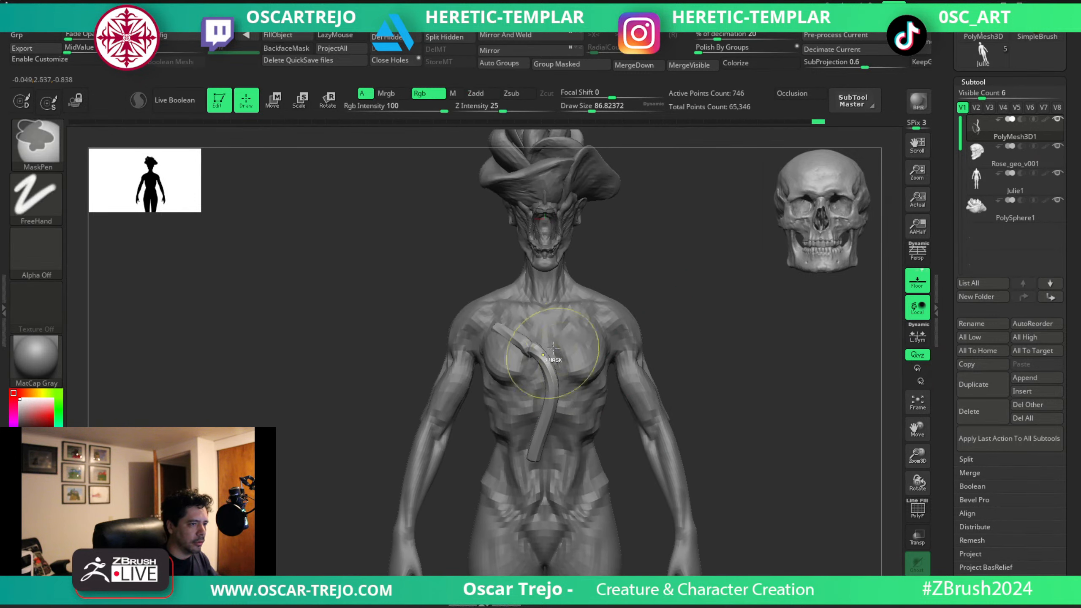
{"action": "left_click", "coordinate": [728, 259], "text": "ctrl"}
{"action": "left_click", "coordinate": [320, 412], "text": "ctrl+shift"}
{"action": "left_click", "coordinate": [319, 411], "text": "ctrl"}
Pull the shoulder tube's upper end onto the shoulder and push its middle down through the right breast with Move at about 87 to 90.
{"action": "left_click_drag", "start_coordinate": [302, 381], "coordinate": [354, 341]}
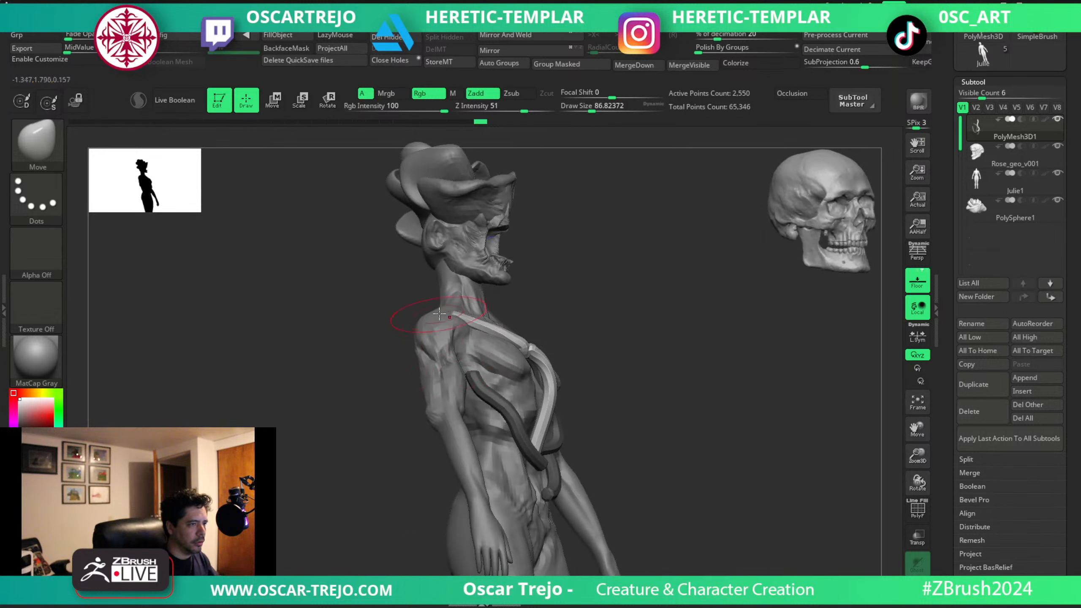
{"action": "left_click_drag", "start_coordinate": [606, 332], "coordinate": [605, 357], "text": "shift"}
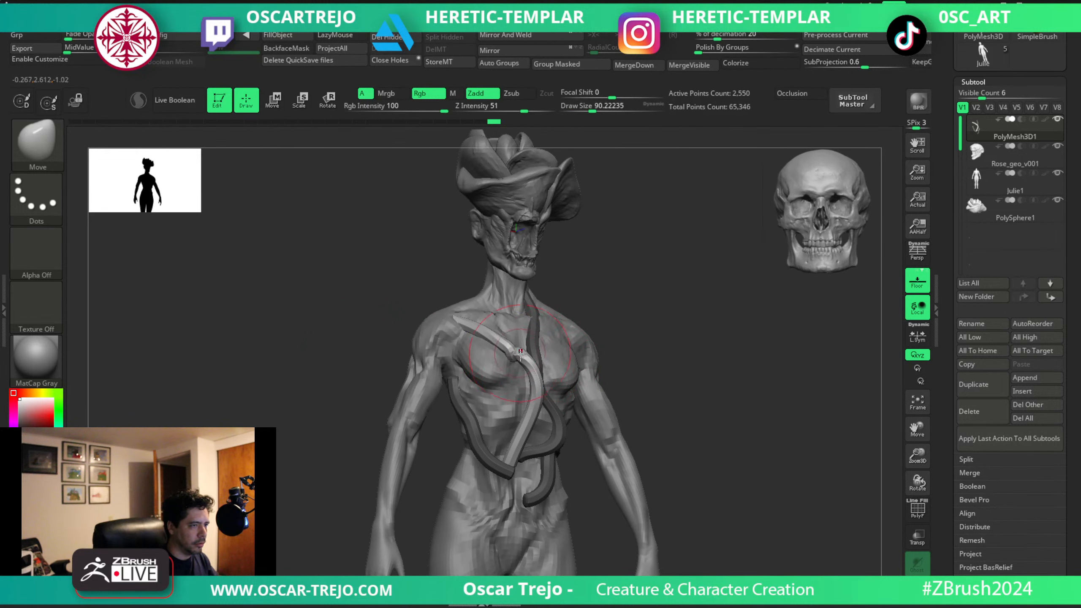
{"action": "left_click_drag", "start_coordinate": [652, 332], "coordinate": [612, 328]}
{"action": "key", "text": "bracketleft"}
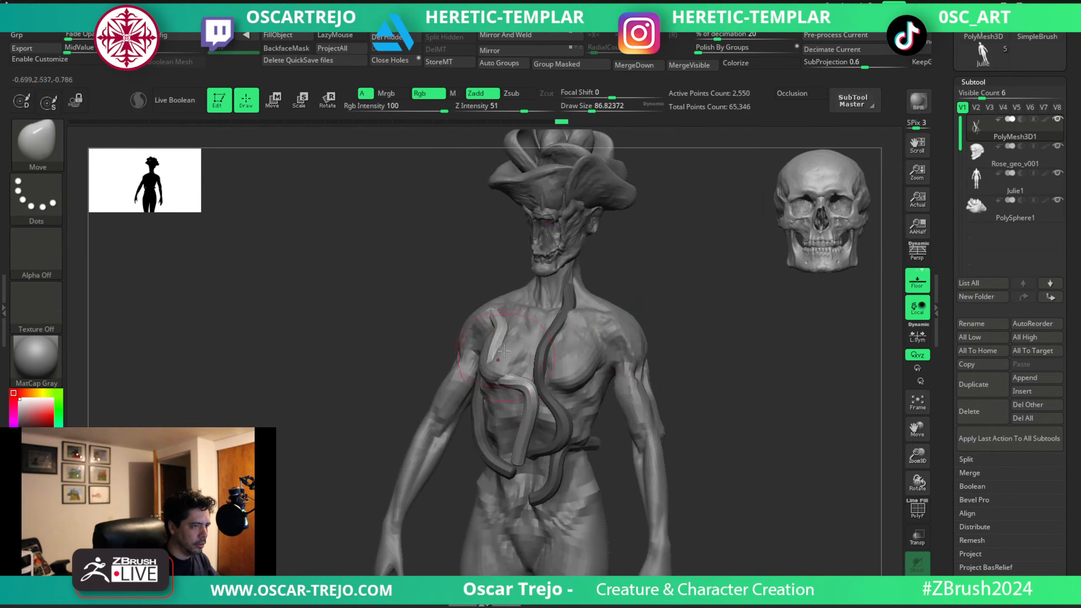
{"action": "left_click_drag", "start_coordinate": [448, 384], "coordinate": [507, 381]}
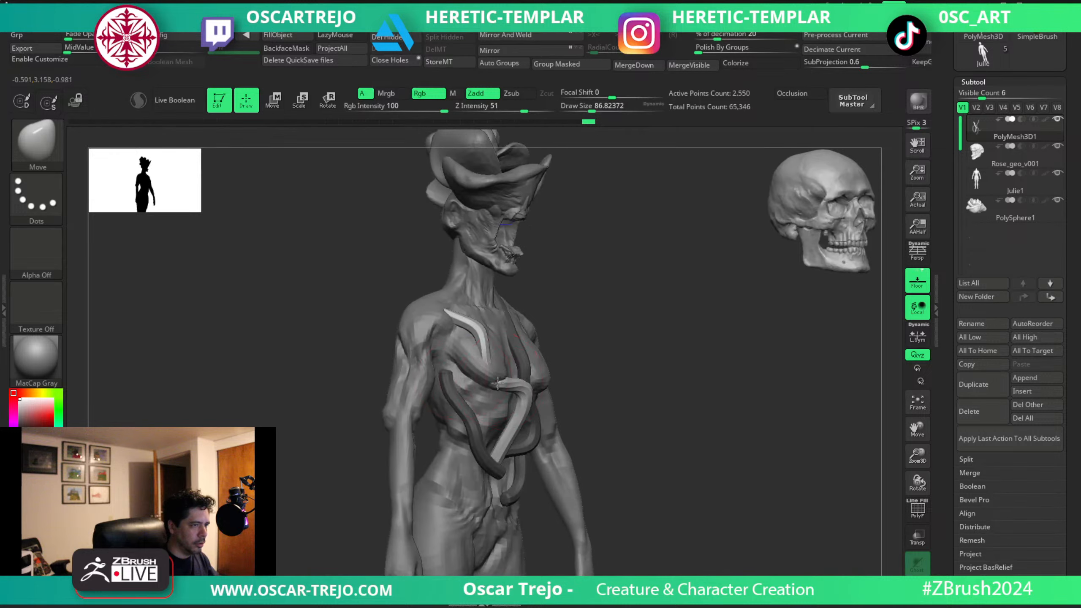
Refine how the shoulder tube dips into the chest and emerges under the right breast with Move at about 80 to 120.
{"action": "left_click_drag", "start_coordinate": [668, 349], "coordinate": [558, 358]}
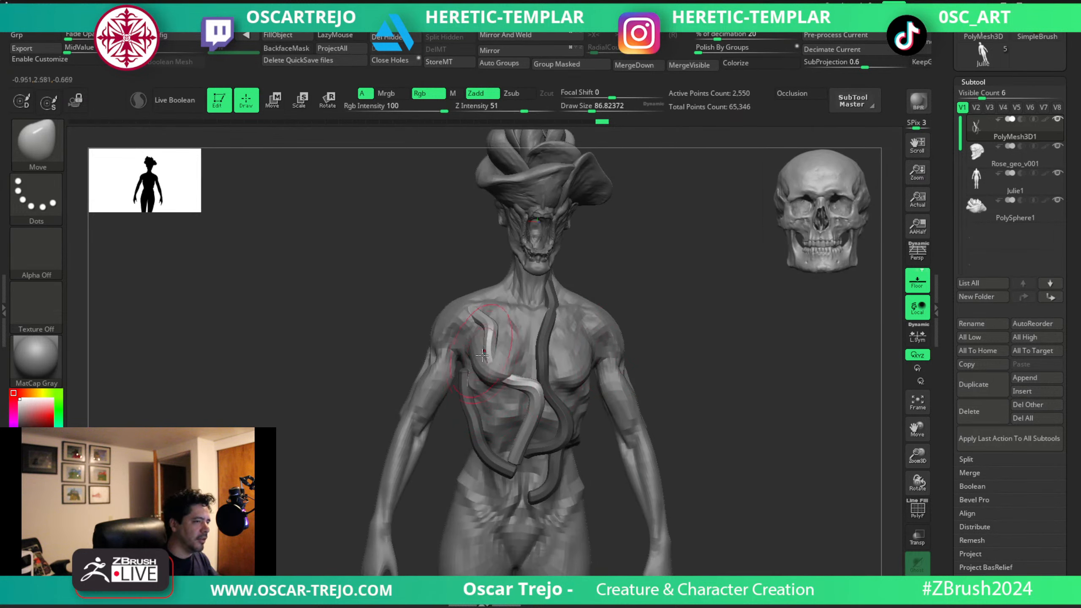
{"action": "mouse_move", "coordinate": [700, 379]}
{"action": "left_mouse_down"}
{"action": "mouse_move", "coordinate": [542, 307]}
{"action": "mouse_move", "coordinate": [448, 315]}
{"action": "left_mouse_up"}
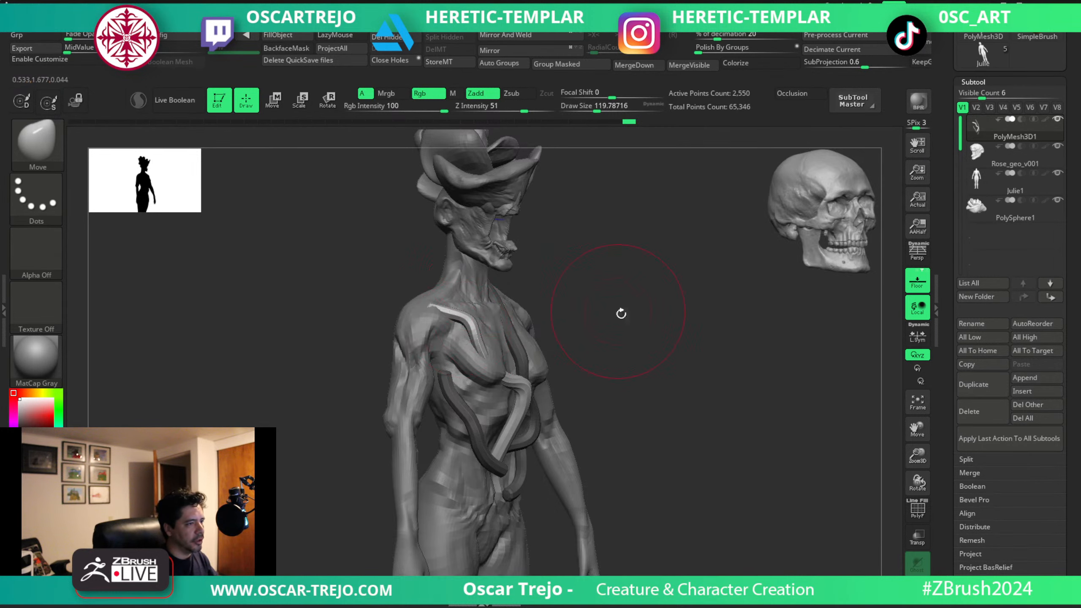
{"action": "left_click_drag", "start_coordinate": [620, 313], "coordinate": [534, 309]}
{"action": "mouse_move", "coordinate": [675, 304]}
{"action": "left_mouse_down"}
{"action": "mouse_move", "coordinate": [643, 302]}
{"action": "mouse_move", "coordinate": [606, 347]}
{"action": "mouse_move", "coordinate": [572, 362]}
{"action": "left_mouse_up"}
{"action": "key", "text": "s"}
Curve the lower end of the shoulder tube across the belly and around the neck tube with Move at about 68.
{"action": "key", "text": "s"}
{"action": "left_click_drag", "start_coordinate": [488, 369], "coordinate": [475, 379]}
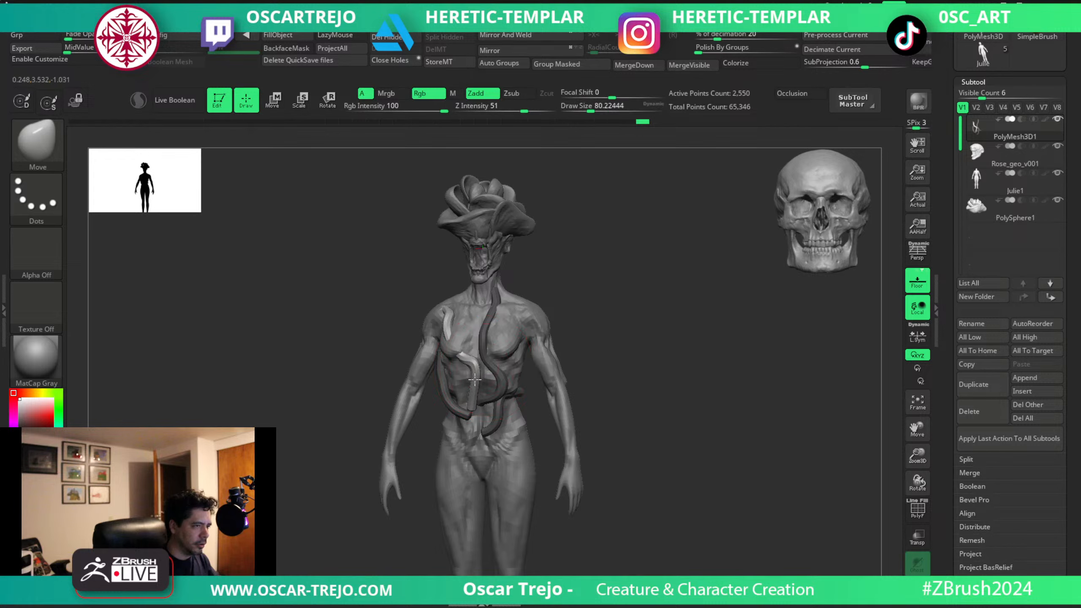
{"action": "mouse_move", "coordinate": [632, 389]}
{"action": "left_mouse_down"}
{"action": "mouse_move", "coordinate": [483, 394]}
{"action": "mouse_move", "coordinate": [494, 398]}
{"action": "left_mouse_up"}
{"action": "key", "text": "s"}
{"action": "left_click_drag", "start_coordinate": [385, 413], "coordinate": [478, 398]}
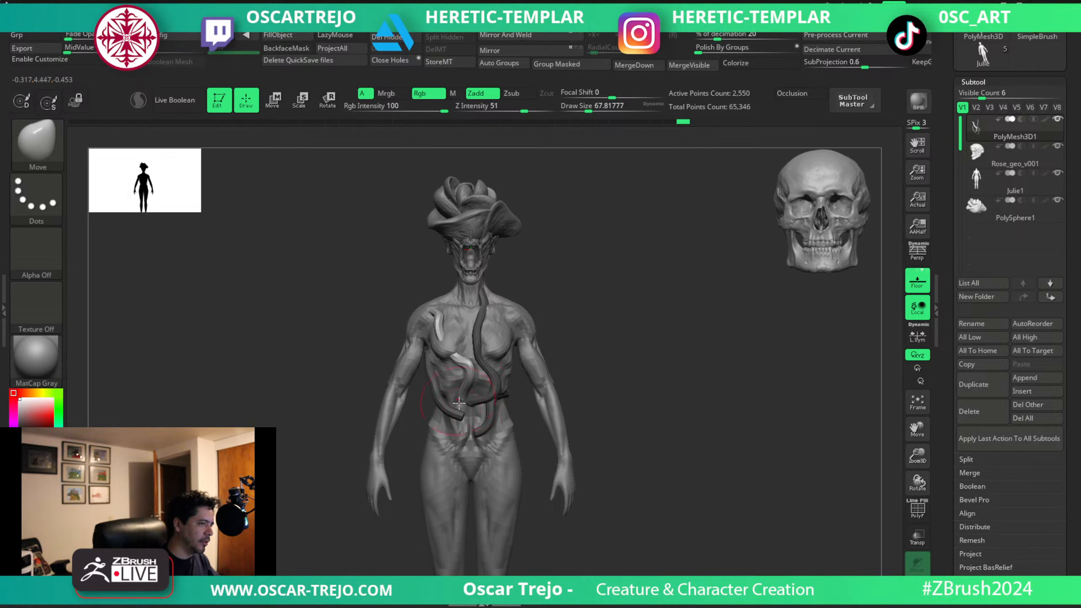
{"action": "left_click_drag", "start_coordinate": [466, 396], "coordinate": [456, 401]}
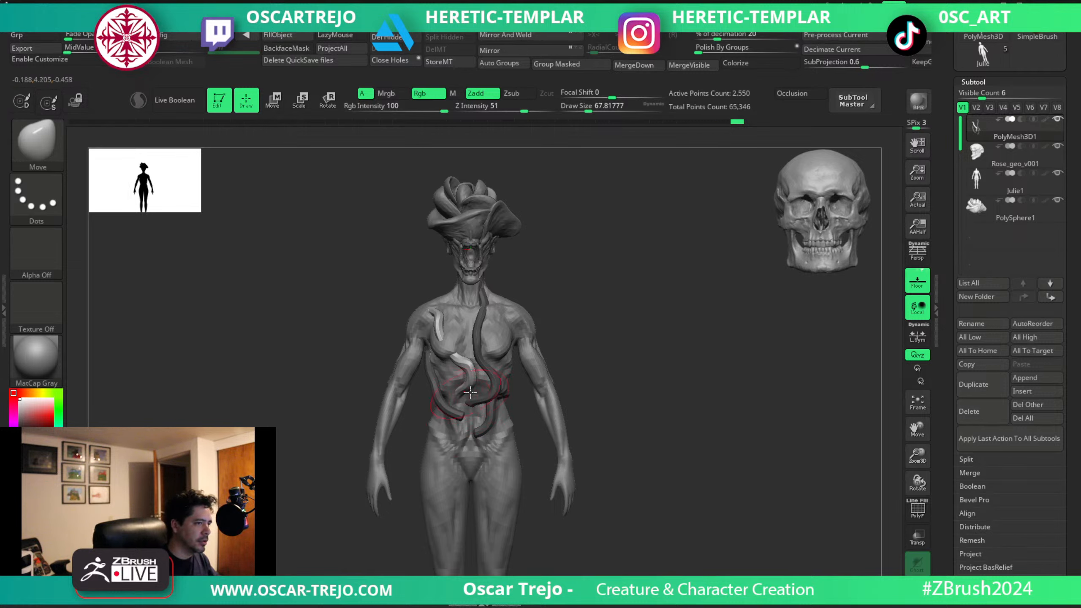
Clear the mask, mask every tube except the one on the right flank, and reshape that tube along the ribs with Move at about 80.
{"action": "left_click_drag", "start_coordinate": [603, 366], "coordinate": [613, 379], "text": "ctrl"}
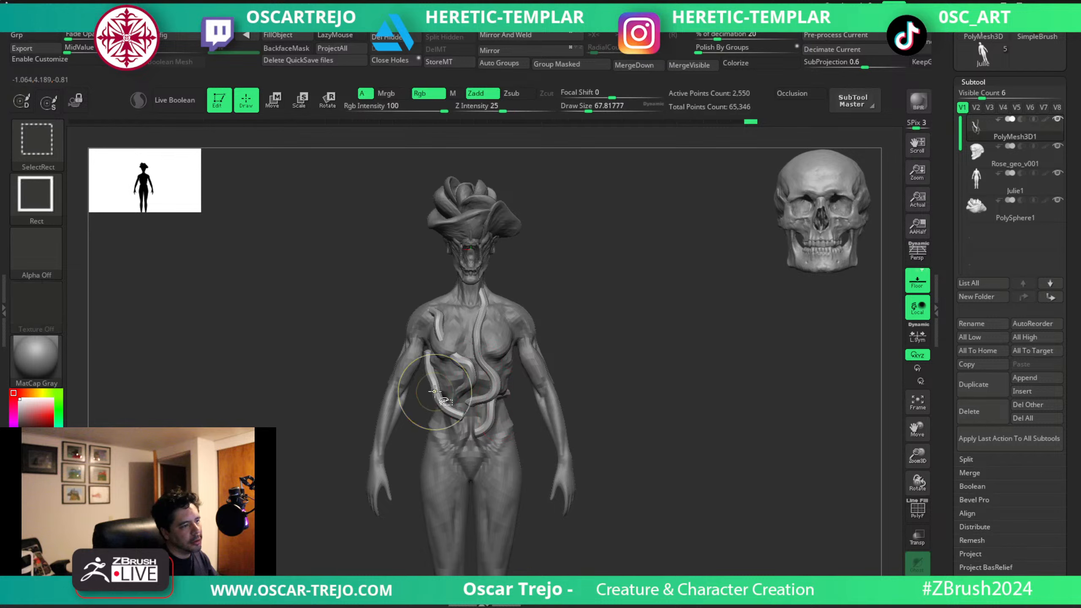
{"action": "left_click_drag", "start_coordinate": [345, 285], "coordinate": [513, 463], "text": "ctrl+shift"}
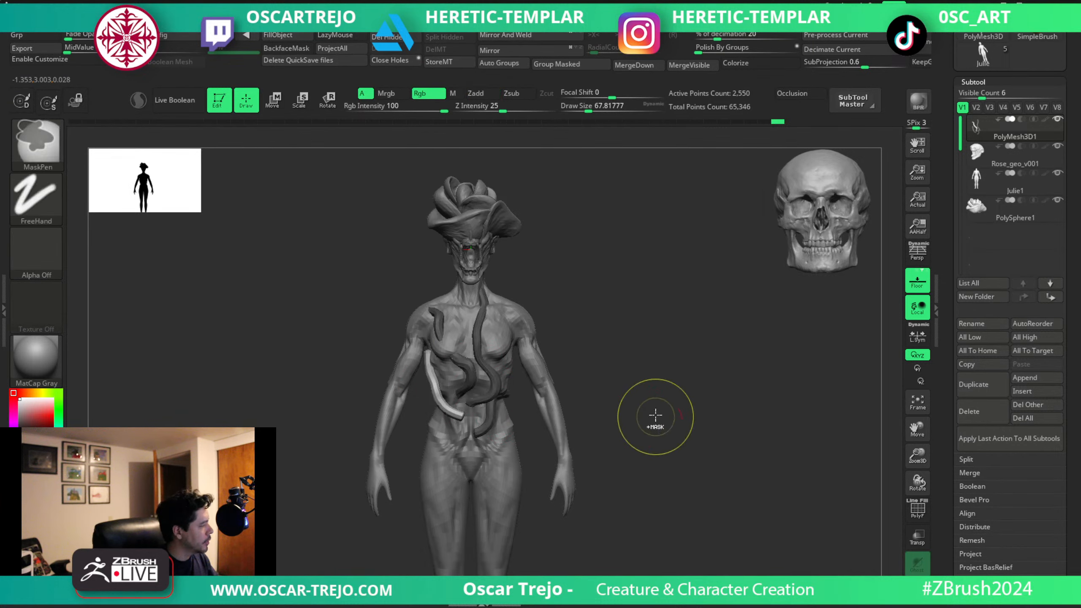
{"action": "key", "text": "s"}
{"action": "left_click", "coordinate": [423, 357]}
{"action": "left_click_drag", "start_coordinate": [427, 361], "coordinate": [435, 377]}
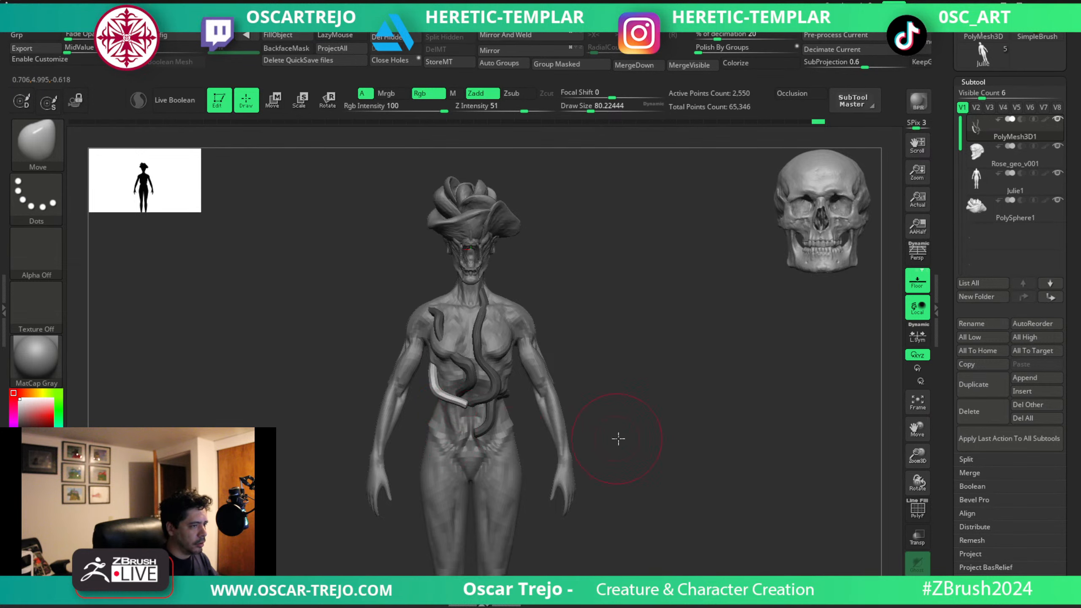
Adjust the flank tube's lower end against the waist from the side and front with Move at about 65 to 80.
{"action": "left_click_drag", "start_coordinate": [617, 438], "coordinate": [485, 413]}
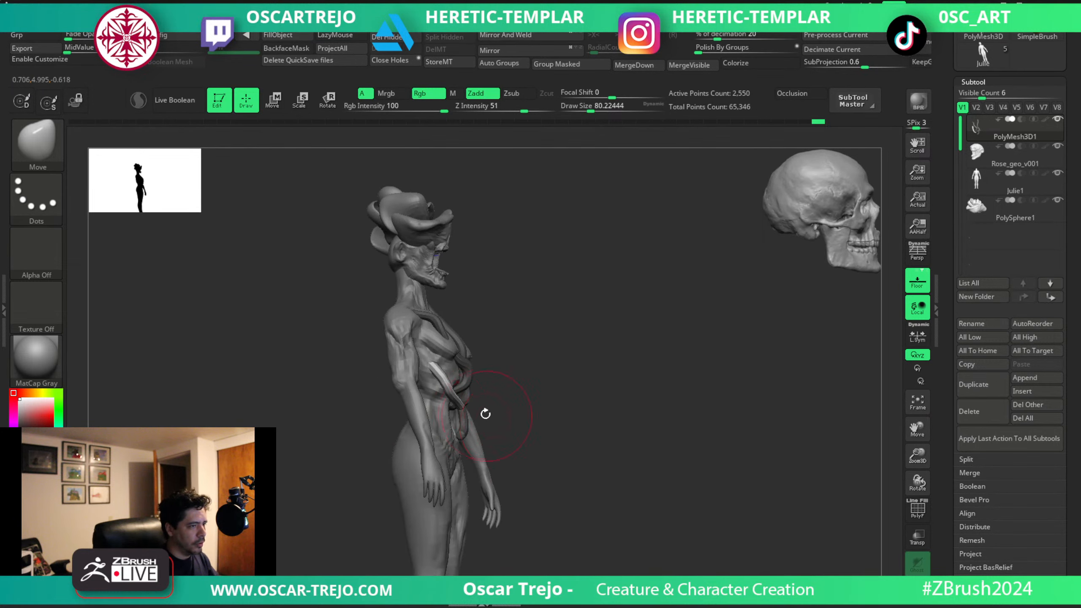
{"action": "left_click_drag", "start_coordinate": [445, 419], "coordinate": [444, 419]}
{"action": "left_click_drag", "start_coordinate": [549, 422], "coordinate": [462, 419]}
{"action": "key", "text": "s"}
{"action": "left_click", "coordinate": [451, 419]}
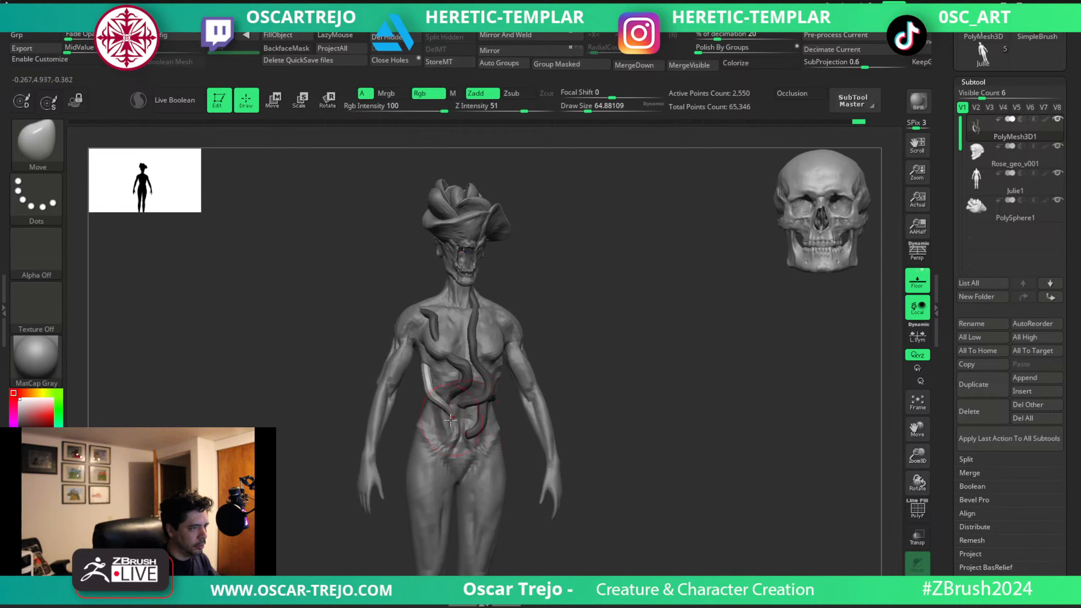
{"action": "left_click_drag", "start_coordinate": [623, 393], "coordinate": [577, 402]}
{"action": "key", "text": "ctrl+z"}
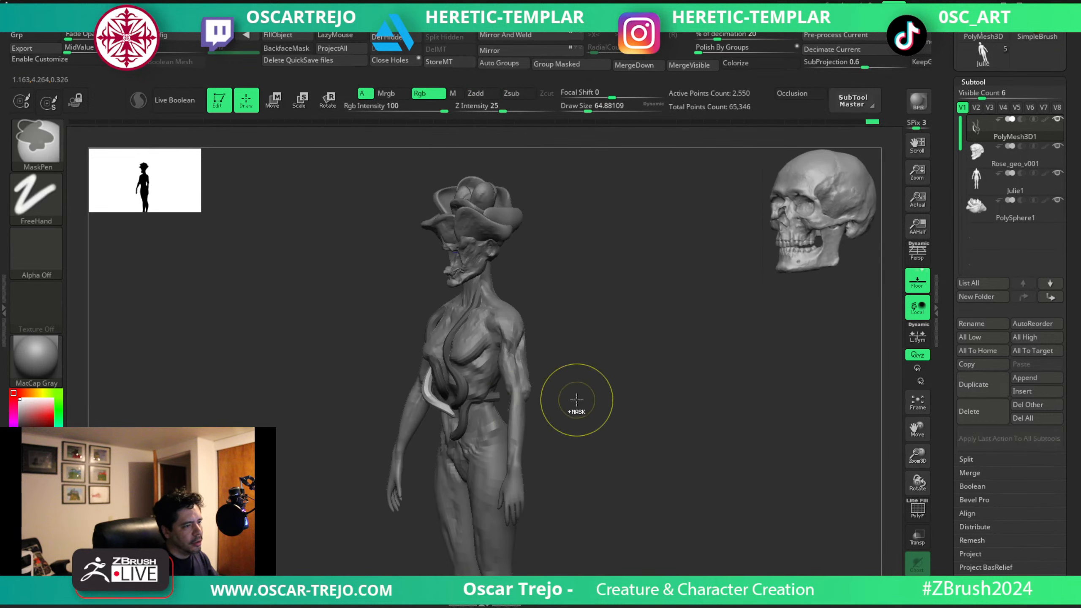
Refine the flank tube's curve and tuck its lower end toward the navel with Move at about 77.
{"action": "mouse_move", "coordinate": [362, 429]}
{"action": "left_mouse_down"}
{"action": "mouse_move", "coordinate": [408, 424]}
{"action": "mouse_move", "coordinate": [443, 400]}
{"action": "left_mouse_up"}
{"action": "key", "text": "s"}
{"action": "left_click", "coordinate": [453, 407]}
{"action": "left_click_drag", "start_coordinate": [570, 413], "coordinate": [619, 416]}
{"action": "key", "text": "ctrl+z"}
{"action": "key", "text": "s"}
{"action": "left_click", "coordinate": [447, 419]}
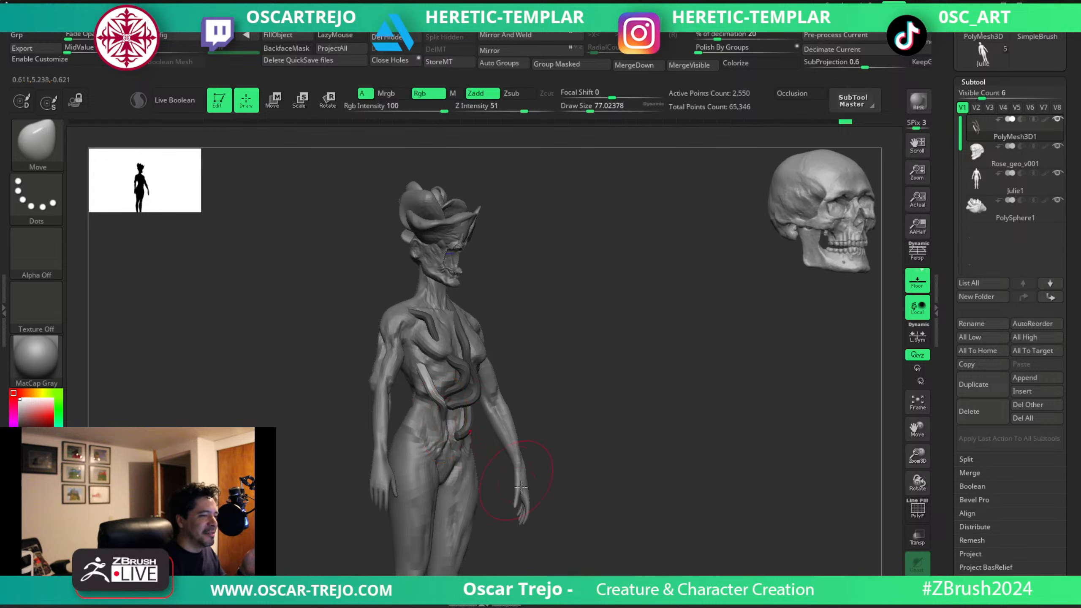
{"action": "mouse_move", "coordinate": [609, 400]}
{"action": "left_mouse_down"}
{"action": "mouse_move", "coordinate": [622, 386]}
{"action": "mouse_move", "coordinate": [626, 411]}
{"action": "left_mouse_up"}
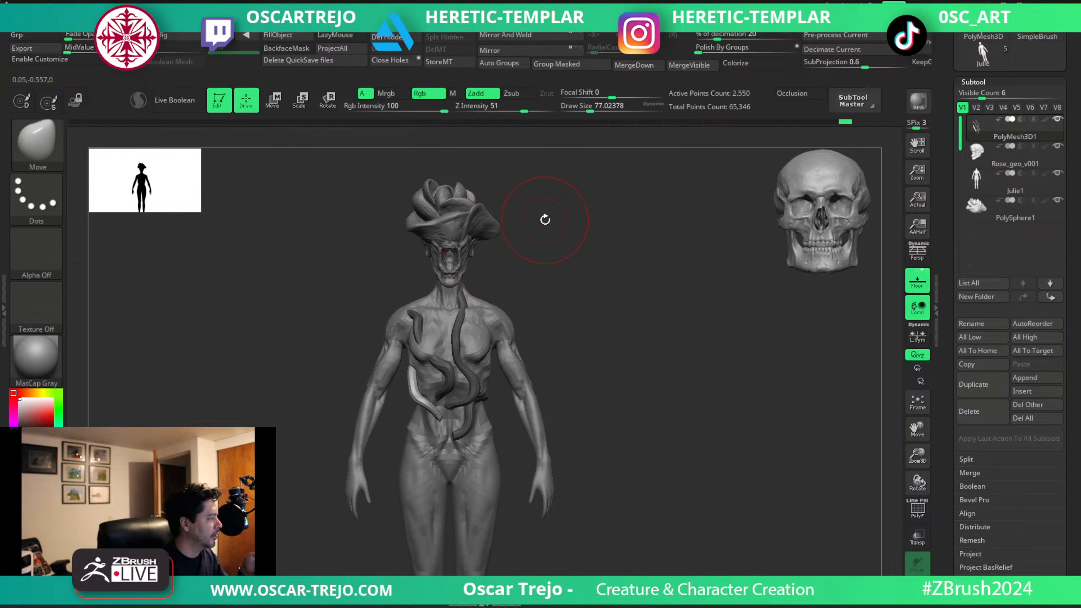
{"action": "left_click_drag", "start_coordinate": [550, 219], "coordinate": [617, 245]}
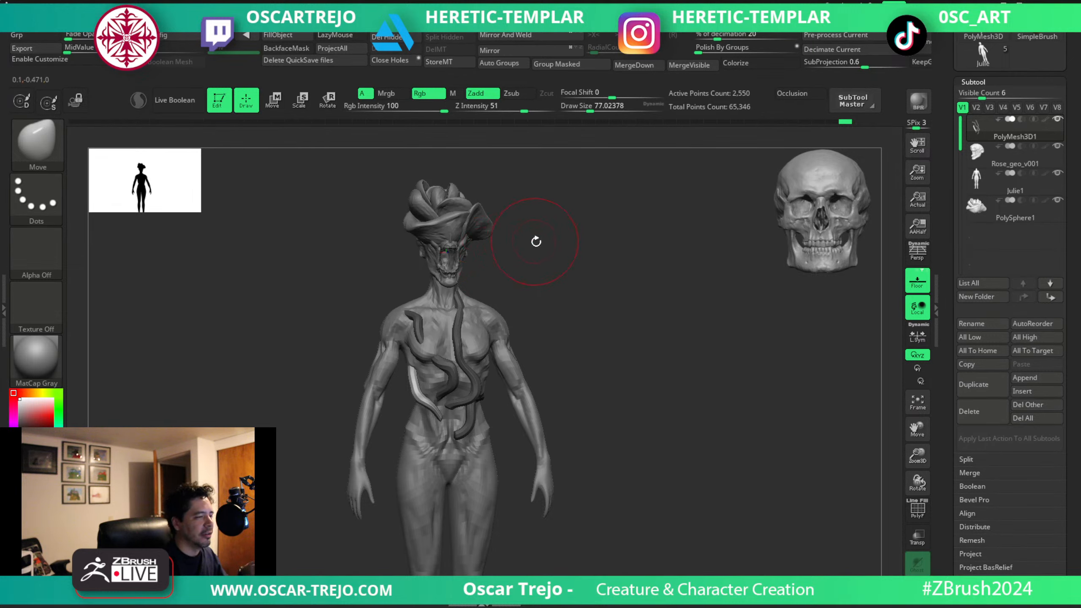
{"action": "left_click_drag", "start_coordinate": [536, 242], "coordinate": [498, 246]}
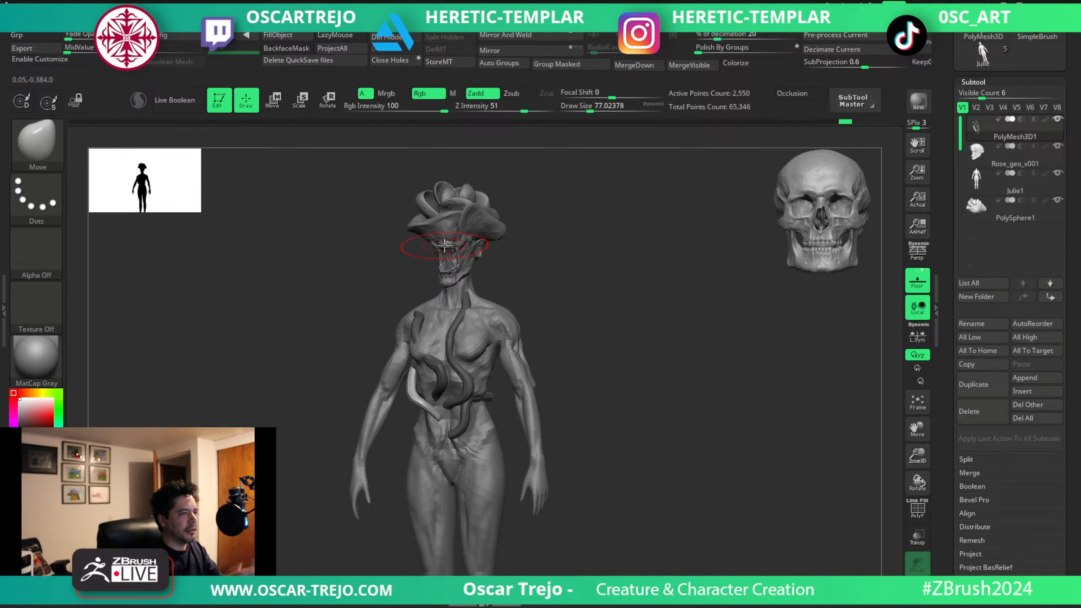
{"action": "left_click_drag", "start_coordinate": [567, 165], "coordinate": [538, 282]}
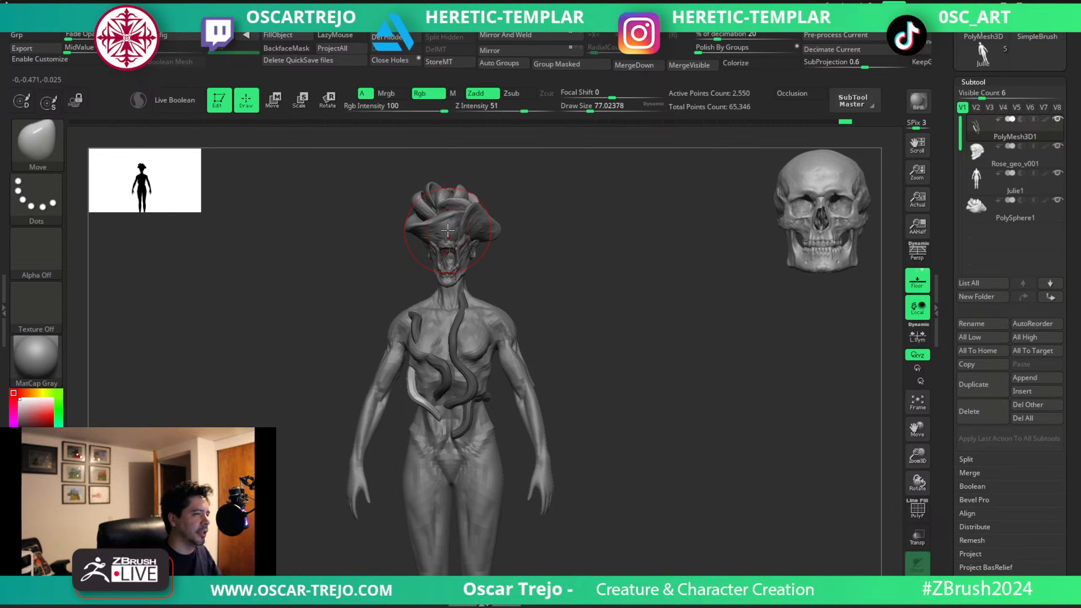
Hide the PolySphere1 rose and make the Rose_geo_v001 head the active subtool.
{"action": "left_click_drag", "start_coordinate": [537, 263], "coordinate": [564, 328], "text": "alt"}
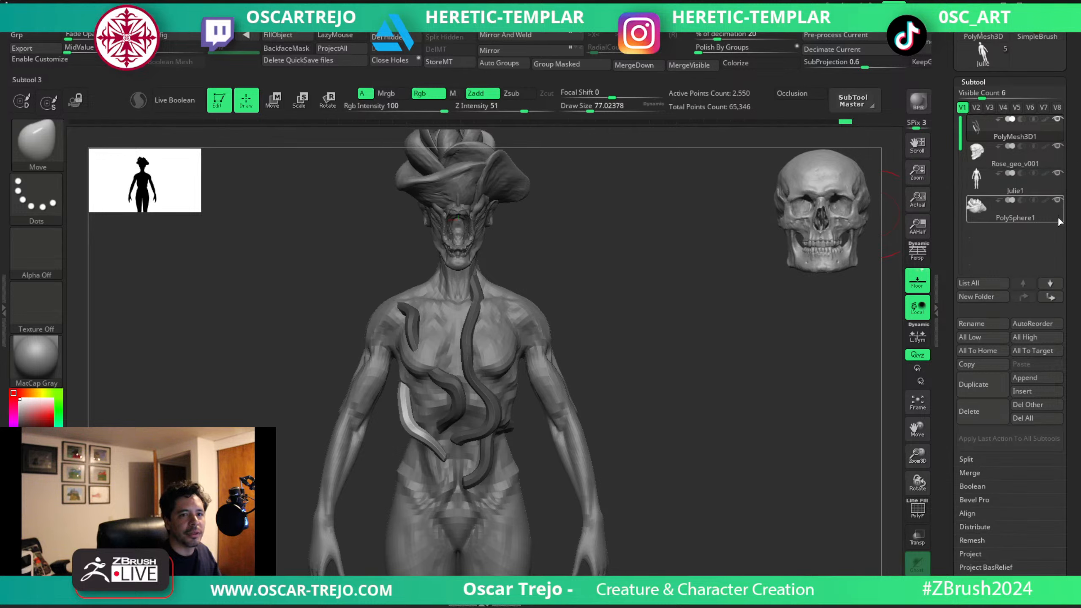
{"action": "left_click", "coordinate": [1059, 201]}
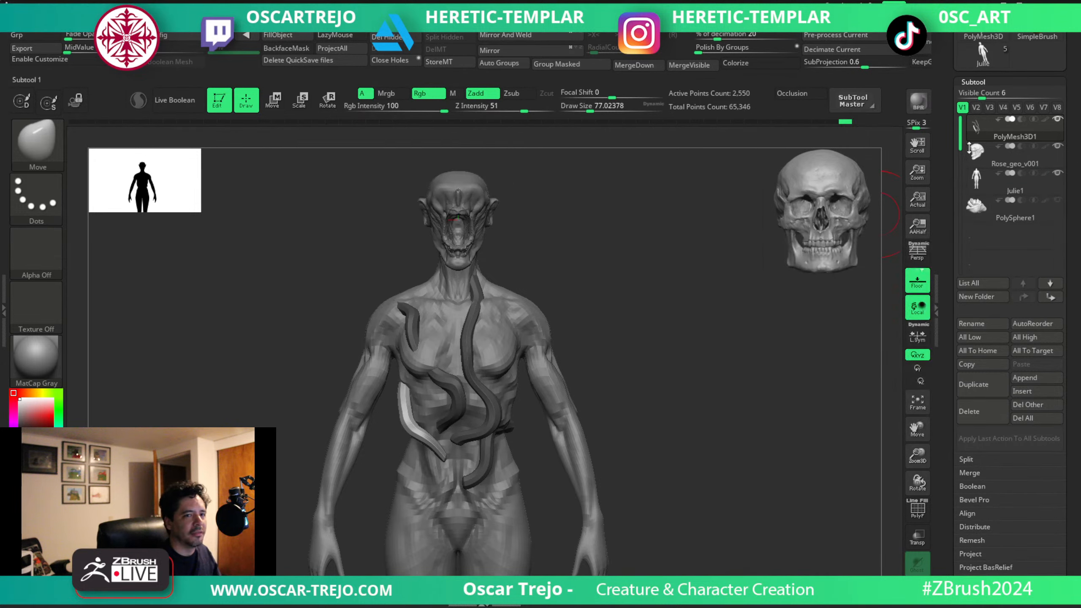
{"action": "left_click_drag", "start_coordinate": [616, 234], "coordinate": [591, 311]}
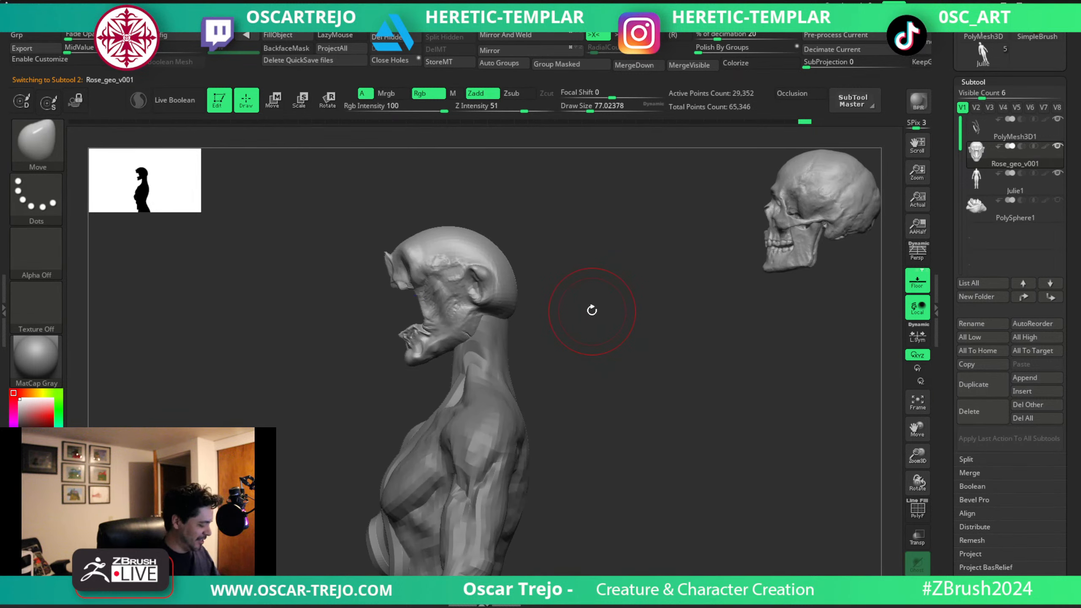
Pull the cranium upward and round out the back of the skull with Move at about 90 to 108.
{"action": "key", "text": "s"}
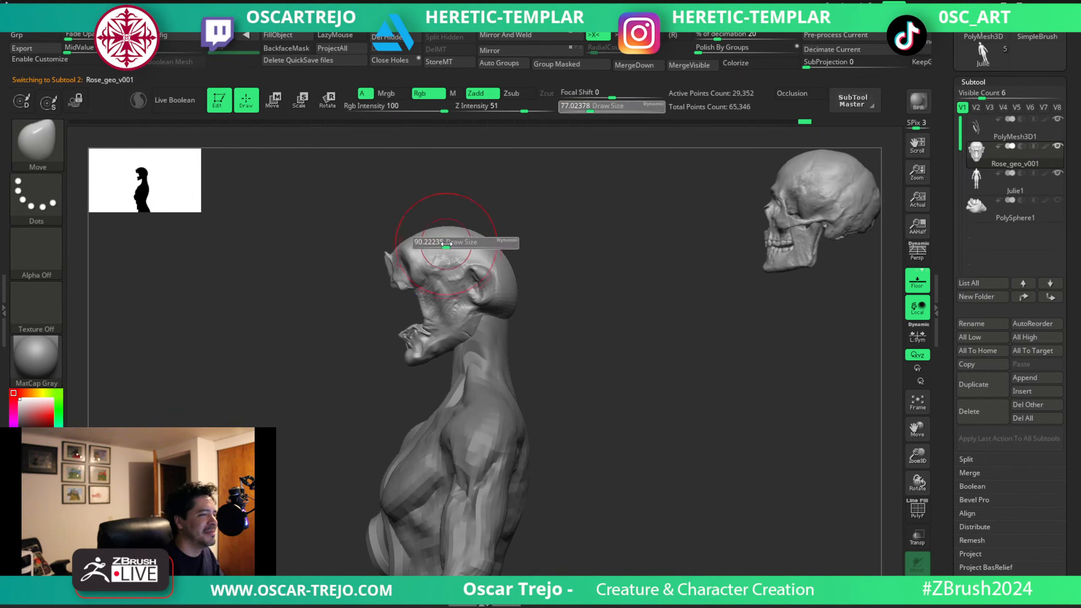
{"action": "mouse_move", "coordinate": [446, 244]}
{"action": "left_mouse_down"}
{"action": "mouse_move", "coordinate": [431, 227]}
{"action": "mouse_move", "coordinate": [478, 224]}
{"action": "mouse_move", "coordinate": [414, 209]}
{"action": "mouse_move", "coordinate": [449, 215]}
{"action": "mouse_move", "coordinate": [482, 203]}
{"action": "left_mouse_up"}
{"action": "key", "text": "s"}
{"action": "key", "text": "s"}
{"action": "key", "text": "s"}
{"action": "key", "text": "s"}
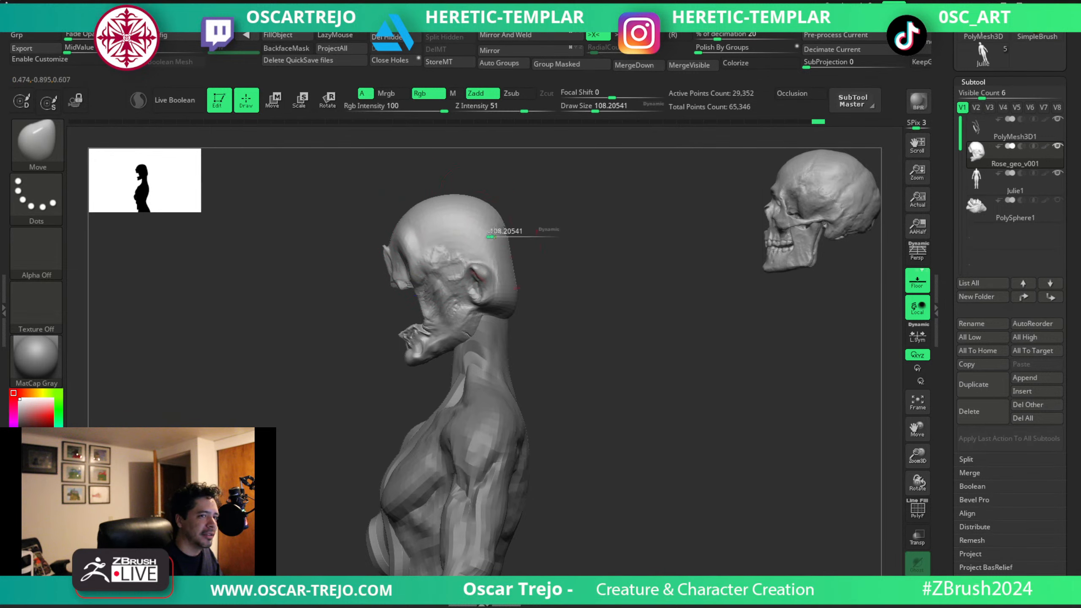
{"action": "key", "text": "s"}
{"action": "mouse_move", "coordinate": [507, 243]}
{"action": "left_mouse_down"}
{"action": "mouse_move", "coordinate": [518, 242]}
{"action": "mouse_move", "coordinate": [518, 271]}
{"action": "left_mouse_up"}
{"action": "mouse_move", "coordinate": [497, 222]}
{"action": "left_mouse_down"}
{"action": "mouse_move", "coordinate": [503, 215]}
{"action": "mouse_move", "coordinate": [489, 209]}
{"action": "left_mouse_up"}
{"action": "key", "text": "s"}
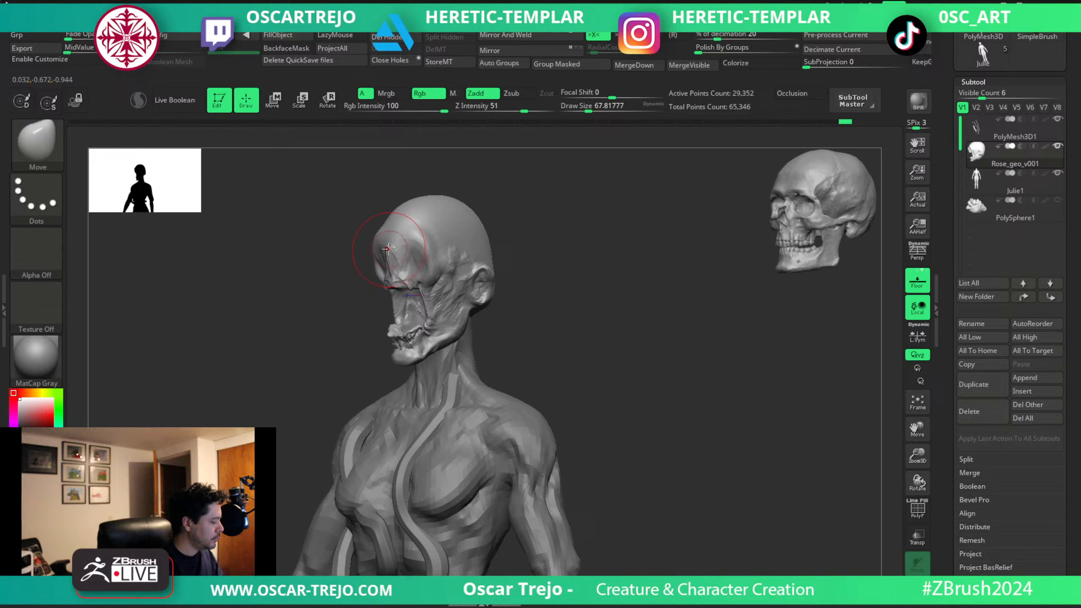
Sculpt the forehead slit and brow with ClayBuildup at about 31.
{"action": "key", "text": "b"}
{"action": "key", "text": "c"}
{"action": "key", "text": "b"}
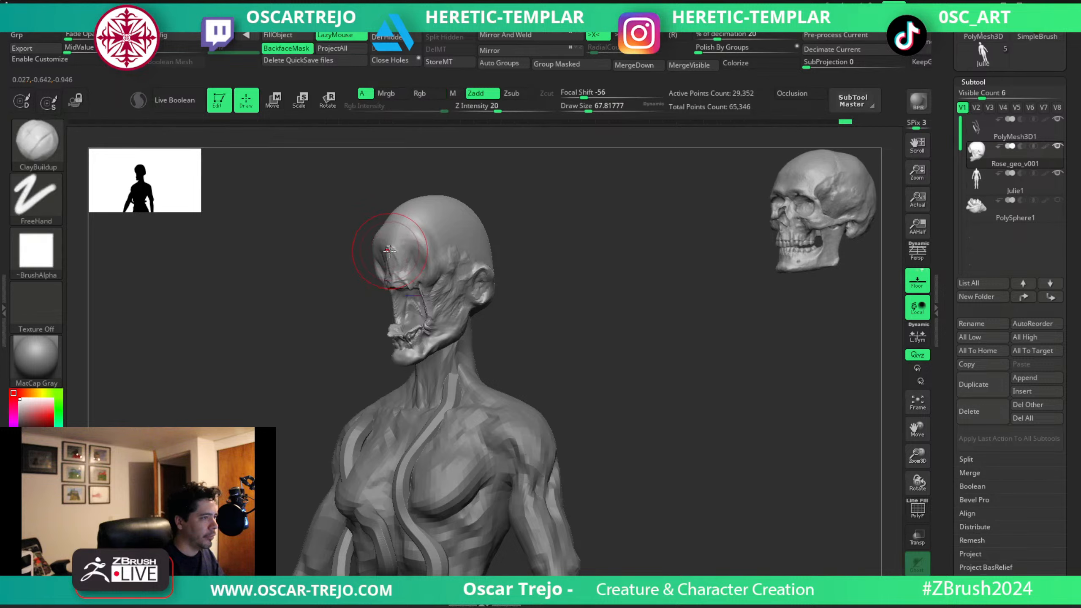
{"action": "key", "text": "bracketleft"}
{"action": "mouse_move", "coordinate": [394, 250]}
{"action": "left_mouse_down"}
{"action": "mouse_move", "coordinate": [391, 269]}
{"action": "mouse_move", "coordinate": [402, 255]}
{"action": "mouse_move", "coordinate": [422, 264]}
{"action": "left_mouse_up"}
{"action": "key", "text": "s"}
{"action": "key", "text": "s"}
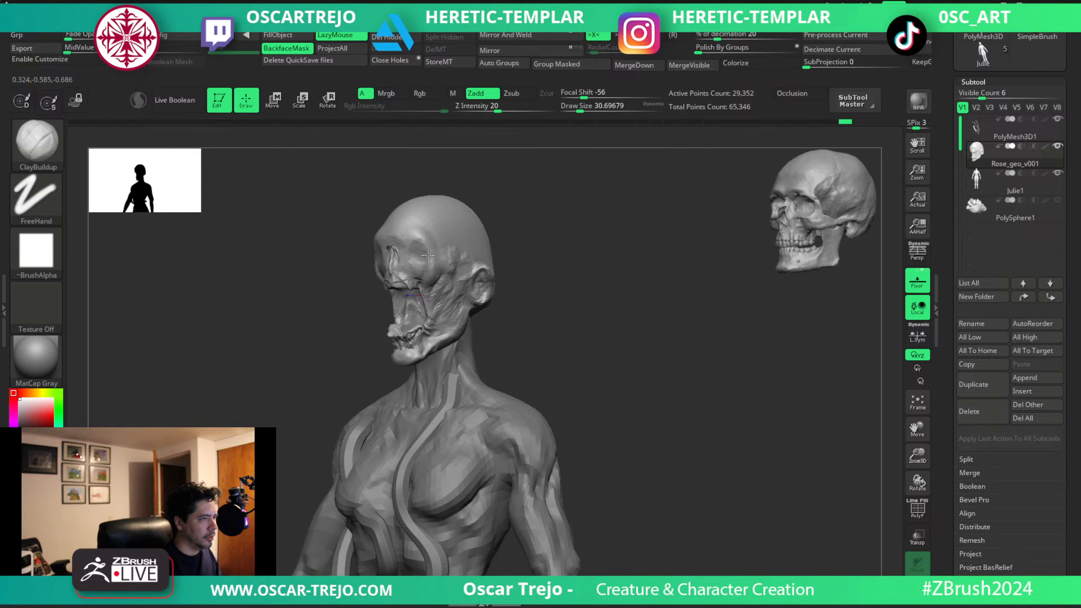
{"action": "key", "text": "bracketright"}
Build up the temporal ridge from the brow along the side of the cranium with ClayBuildup at about 41 to 62.
{"action": "left_click_drag", "start_coordinate": [478, 196], "coordinate": [460, 213]}
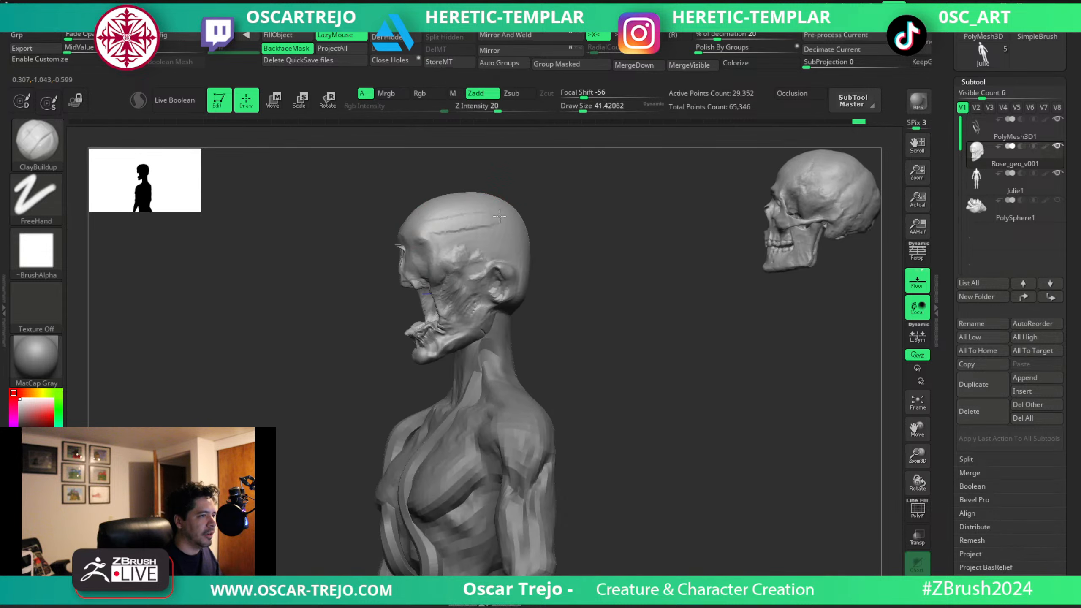
{"action": "key", "text": "ctrl"}
{"action": "left_click_drag", "start_coordinate": [550, 200], "coordinate": [410, 224]}
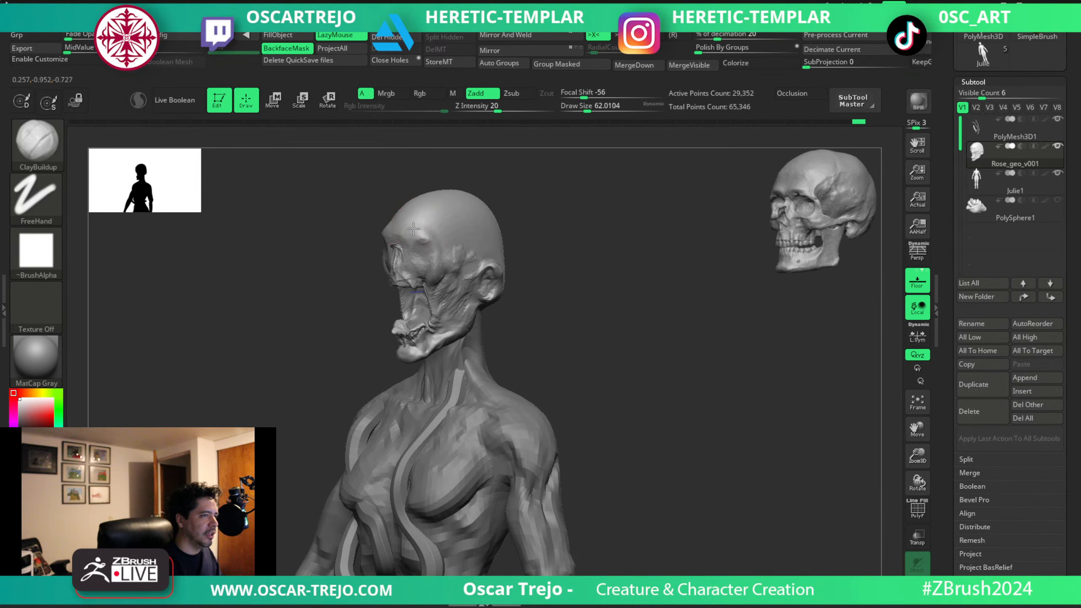
{"action": "key", "text": "ctrl"}
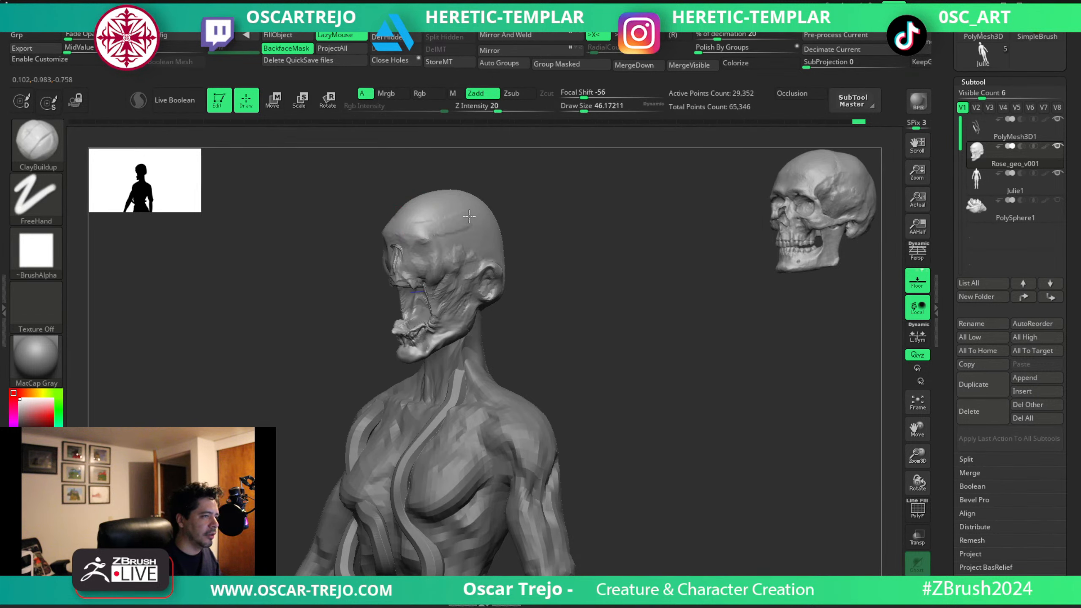
{"action": "key", "text": "ctrl"}
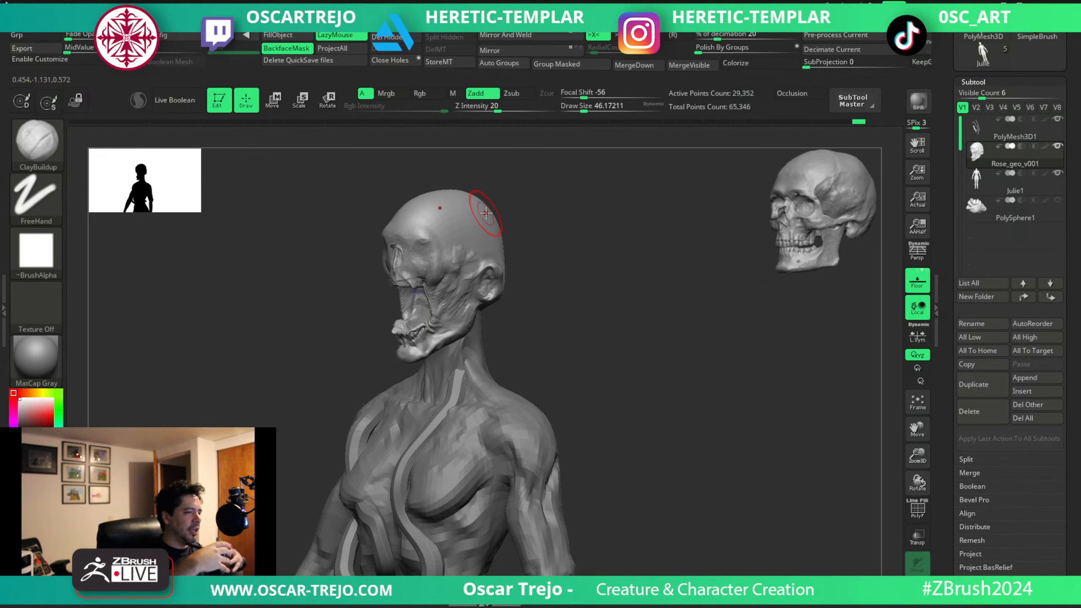
{"action": "left_click_drag", "start_coordinate": [431, 227], "coordinate": [467, 222]}
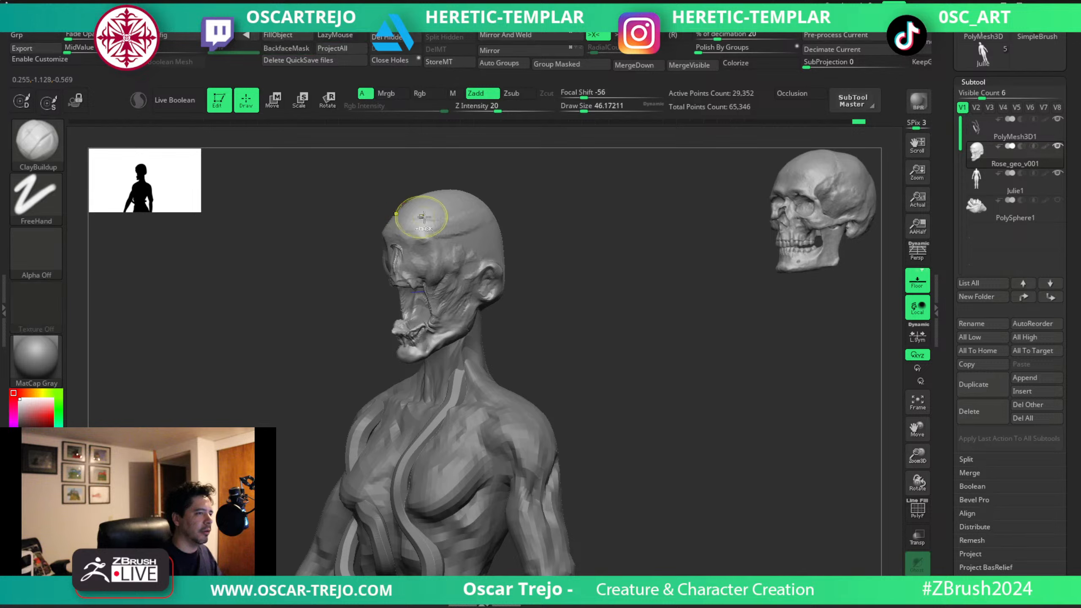
Refine the cranium's width and back profile with Move at about 80 to 100.
{"action": "mouse_move", "coordinate": [532, 237]}
{"action": "left_mouse_down"}
{"action": "mouse_move", "coordinate": [564, 242]}
{"action": "mouse_move", "coordinate": [532, 242]}
{"action": "left_mouse_up"}
{"action": "key", "text": "b"}
{"action": "key", "text": "m"}
{"action": "key", "text": "v"}
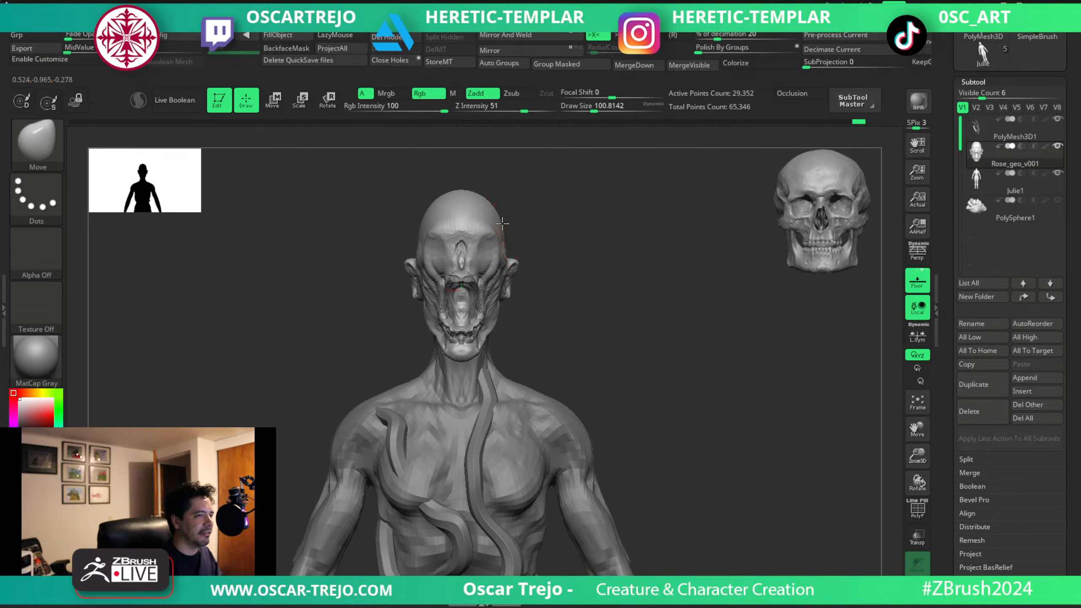
{"action": "left_click_drag", "start_coordinate": [555, 225], "coordinate": [532, 228], "text": "shift"}
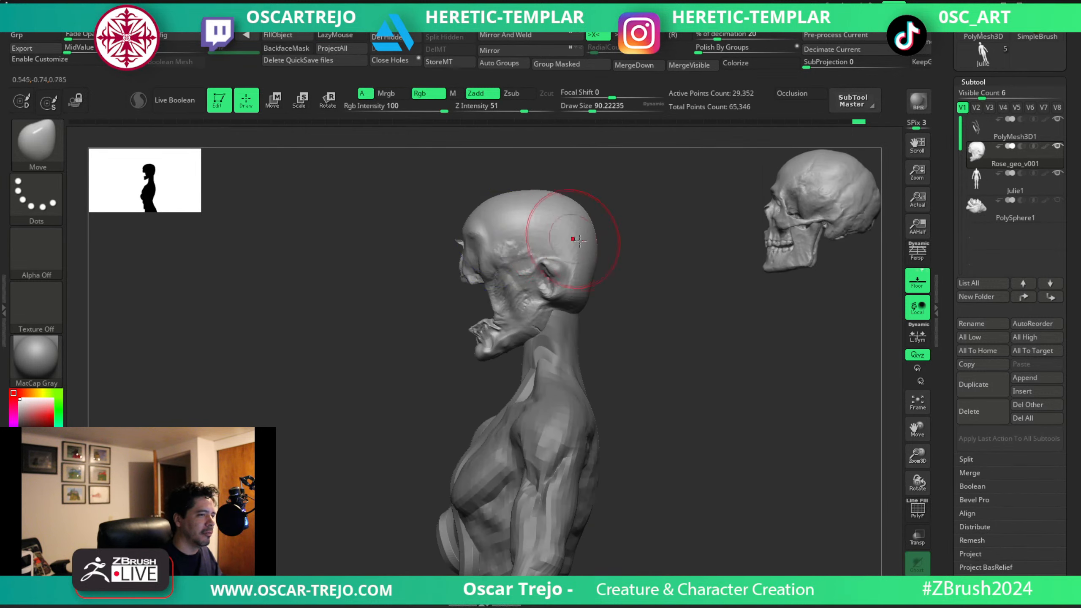
{"action": "mouse_move", "coordinate": [627, 237]}
{"action": "left_mouse_down", "text": "shift"}
{"action": "mouse_move", "coordinate": [654, 271]}
{"action": "mouse_move", "coordinate": [627, 247]}
{"action": "mouse_move", "coordinate": [586, 237]}
{"action": "mouse_move", "coordinate": [612, 328]}
{"action": "left_mouse_up", "text": "shift"}
{"action": "left_click_drag", "start_coordinate": [656, 253], "coordinate": [656, 296], "text": "alt"}
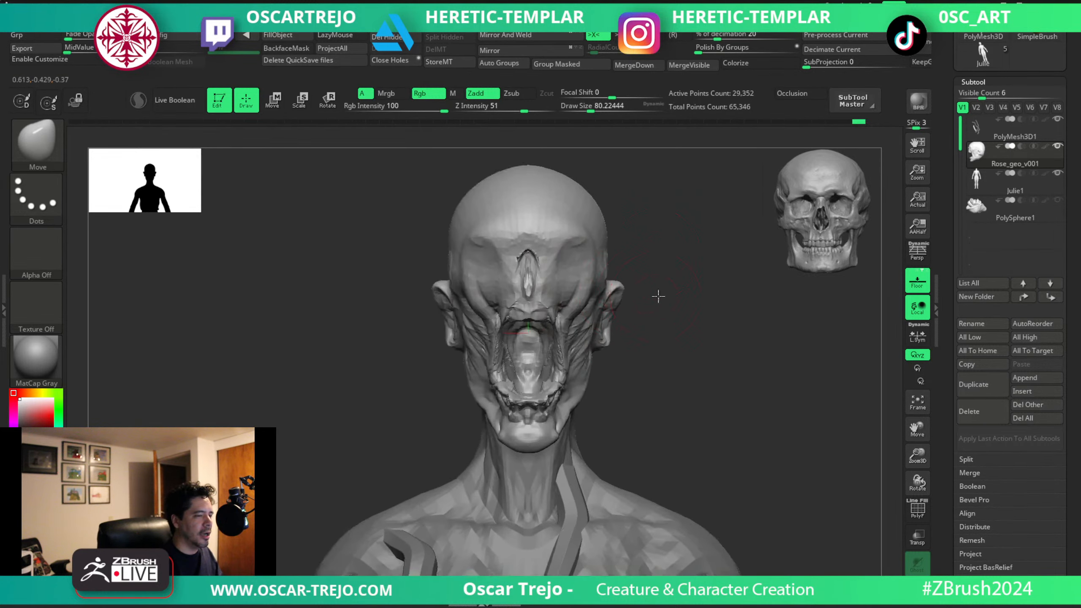
Shape the brow between the outer socket and the center of the forehead with the Standard brush.
{"action": "key", "text": "b"}
{"action": "key", "text": "s"}
{"action": "key", "text": "t"}
{"action": "key", "text": "s"}
{"action": "key", "text": "s"}
{"action": "mouse_move", "coordinate": [593, 275]}
{"action": "left_mouse_down"}
{"action": "mouse_move", "coordinate": [549, 276]}
{"action": "mouse_move", "coordinate": [529, 248]}
{"action": "left_mouse_up"}
Sculpt the forms beside the nasal slit and below the brow with ClayBuildup at about 59.
{"action": "key", "text": "s"}
{"action": "key", "text": "b"}
{"action": "key", "text": "c"}
{"action": "key", "text": "b"}
{"action": "key", "text": "s"}
{"action": "key", "text": "s"}
{"action": "key", "text": "s"}
{"action": "left_click_drag", "start_coordinate": [535, 257], "coordinate": [554, 286]}
Define the hollows under both brows with the Standard brush at about 59.
{"action": "key", "text": "s"}
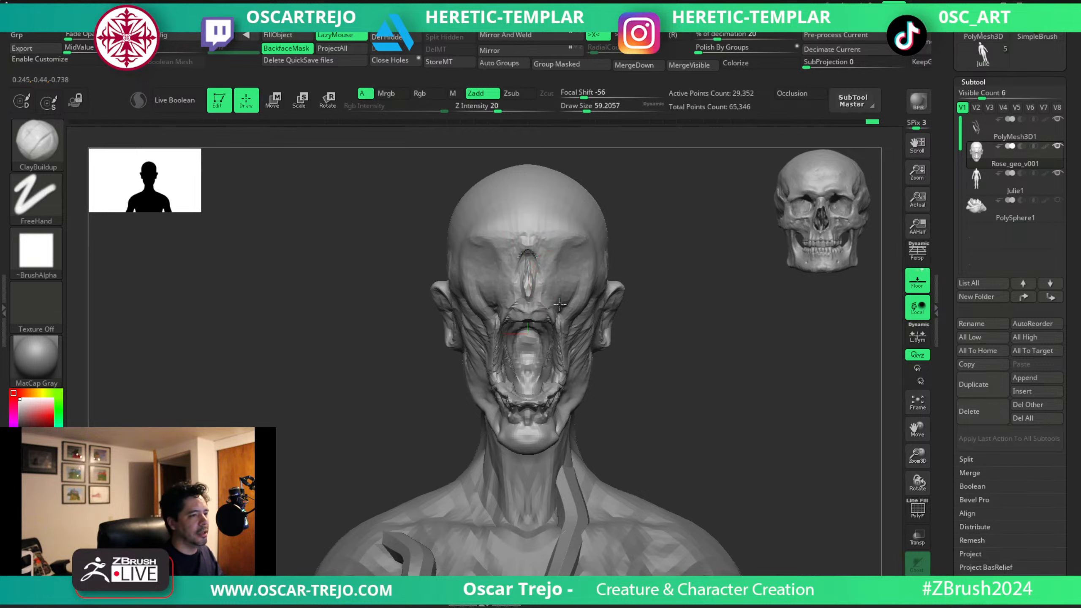
{"action": "key", "text": "b"}
{"action": "key", "text": "s"}
{"action": "key", "text": "t"}
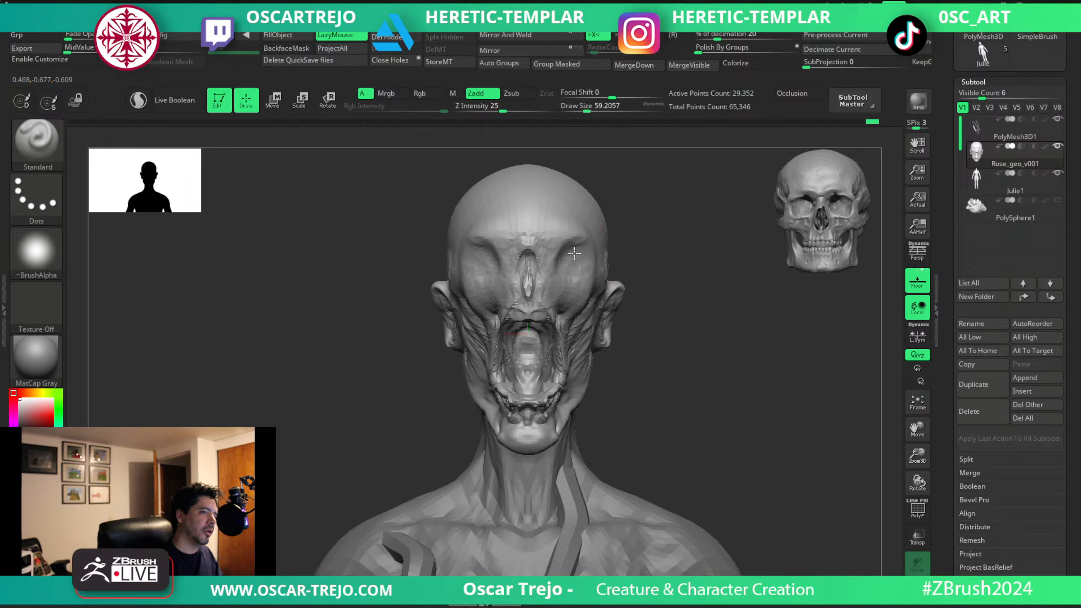
{"action": "left_click_drag", "start_coordinate": [588, 261], "coordinate": [587, 255]}
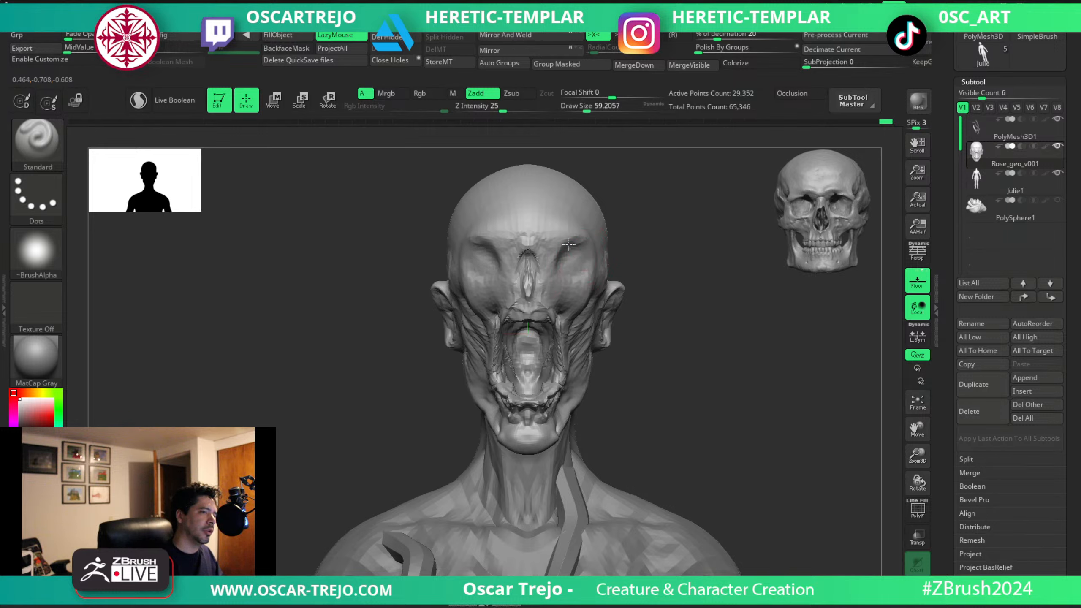
Deepen both eye socket hollows with the Clay brush at about 65.
{"action": "key", "text": "b"}
{"action": "key", "text": "c"}
{"action": "key", "text": "l"}
{"action": "left_click_drag", "start_coordinate": [576, 256], "coordinate": [568, 254], "text": "alt"}
{"action": "key", "text": "s"}
{"action": "left_click_drag", "start_coordinate": [568, 257], "coordinate": [571, 257]}
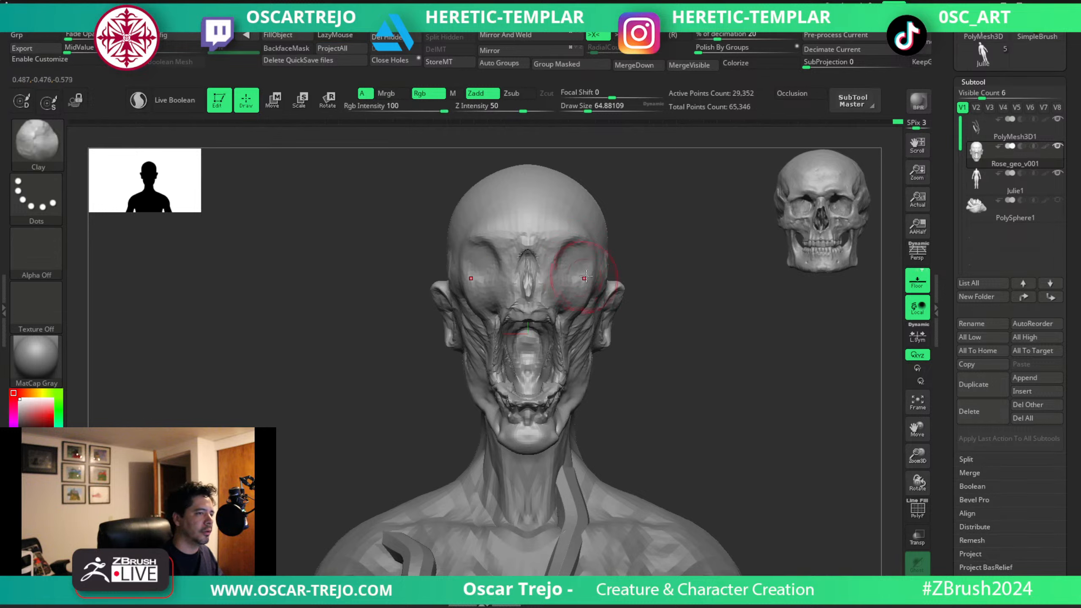
Sharpen the brow edges and eye sockets with the Standard brush at about 65, and check the head against the full figure.
{"action": "key", "text": "b"}
{"action": "key", "text": "s"}
{"action": "key", "text": "t"}
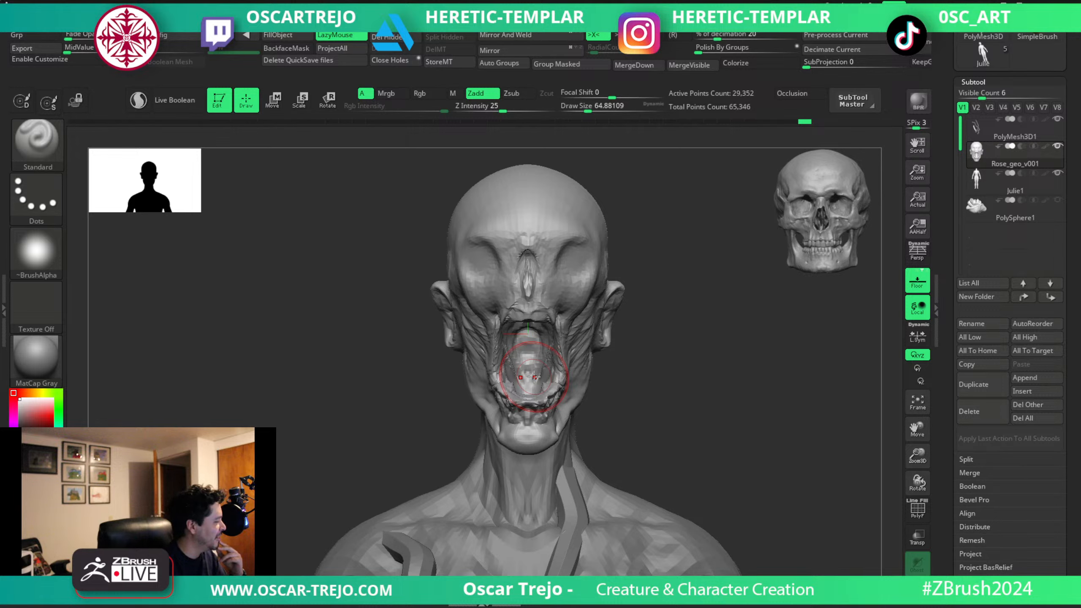
{"action": "mouse_move", "coordinate": [640, 366]}
{"action": "left_mouse_down"}
{"action": "mouse_move", "coordinate": [651, 367]}
{"action": "mouse_move", "coordinate": [550, 322]}
{"action": "mouse_move", "coordinate": [606, 259]}
{"action": "left_mouse_up"}
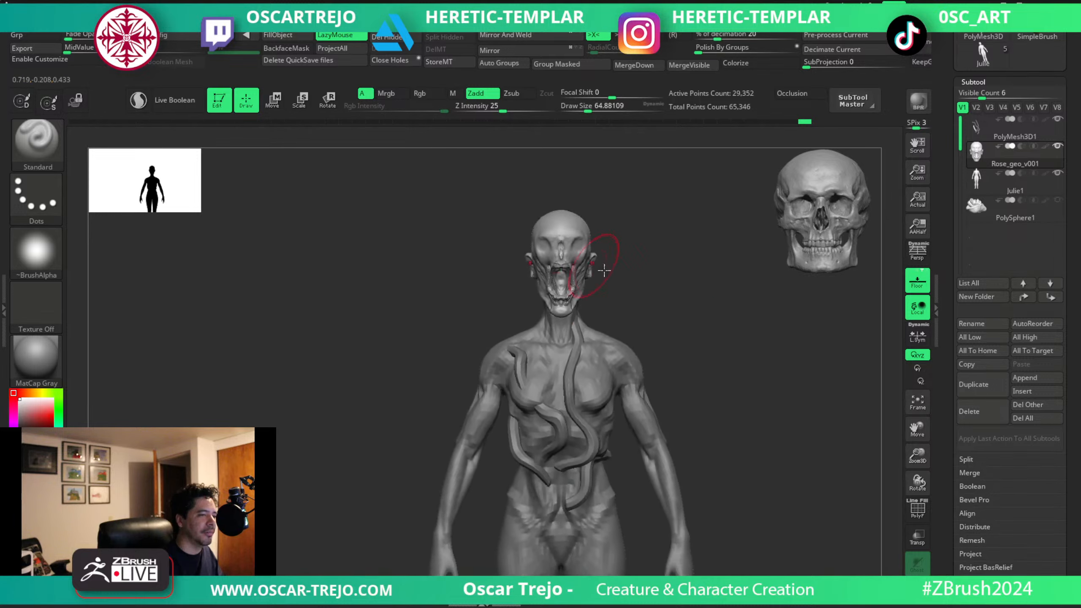
Build up the cheeks beside the open mouth with ClayBuildup at about 59, and check the head against the full figure.
{"action": "mouse_move", "coordinate": [677, 307]}
{"action": "left_mouse_down", "text": "alt"}
{"action": "mouse_move", "coordinate": [658, 278]}
{"action": "mouse_move", "coordinate": [640, 349]}
{"action": "left_mouse_up", "text": "alt"}
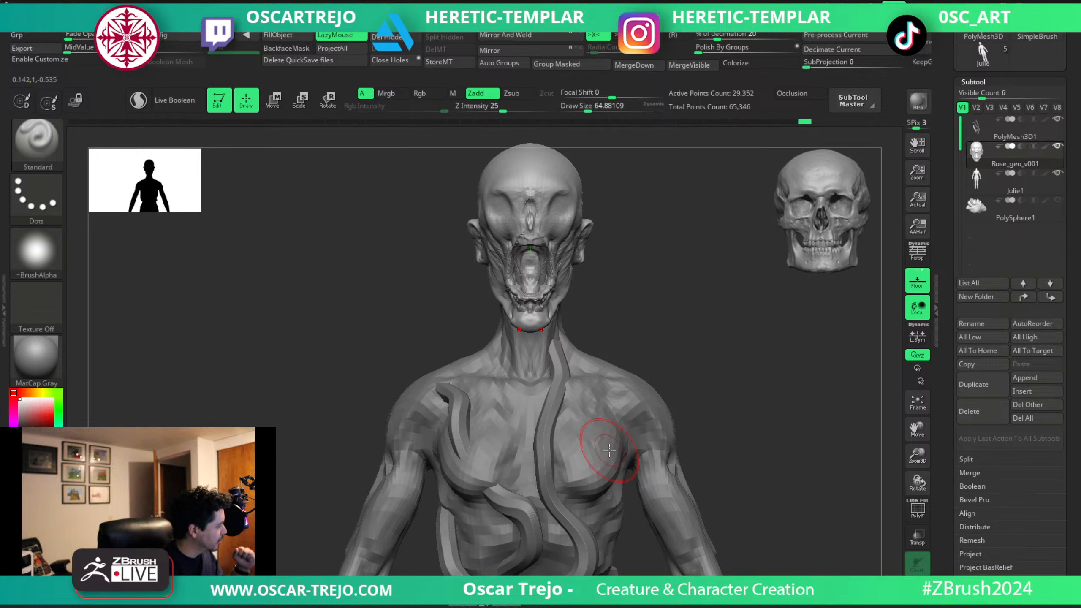
{"action": "left_click_drag", "start_coordinate": [613, 238], "coordinate": [599, 334], "text": "alt"}
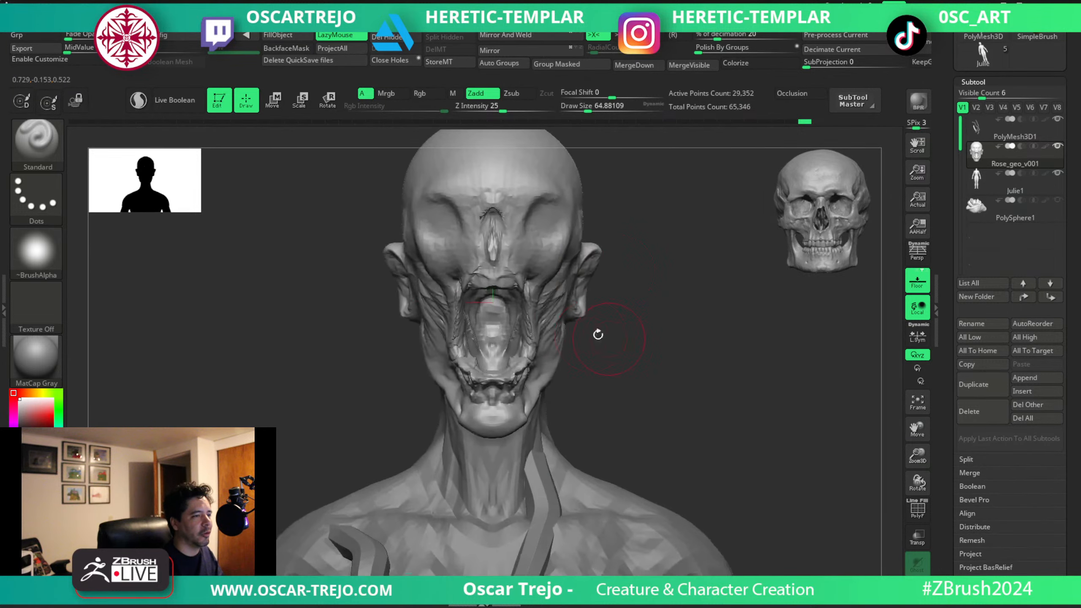
{"action": "key", "text": "b"}
{"action": "key", "text": "c"}
{"action": "key", "text": "b"}
{"action": "key", "text": "bracketleft"}
{"action": "mouse_move", "coordinate": [529, 336]}
{"action": "left_mouse_down"}
{"action": "mouse_move", "coordinate": [529, 350]}
{"action": "mouse_move", "coordinate": [548, 354]}
{"action": "mouse_move", "coordinate": [530, 390]}
{"action": "mouse_move", "coordinate": [524, 382]}
{"action": "left_mouse_up"}
{"action": "key", "text": "bracketright"}
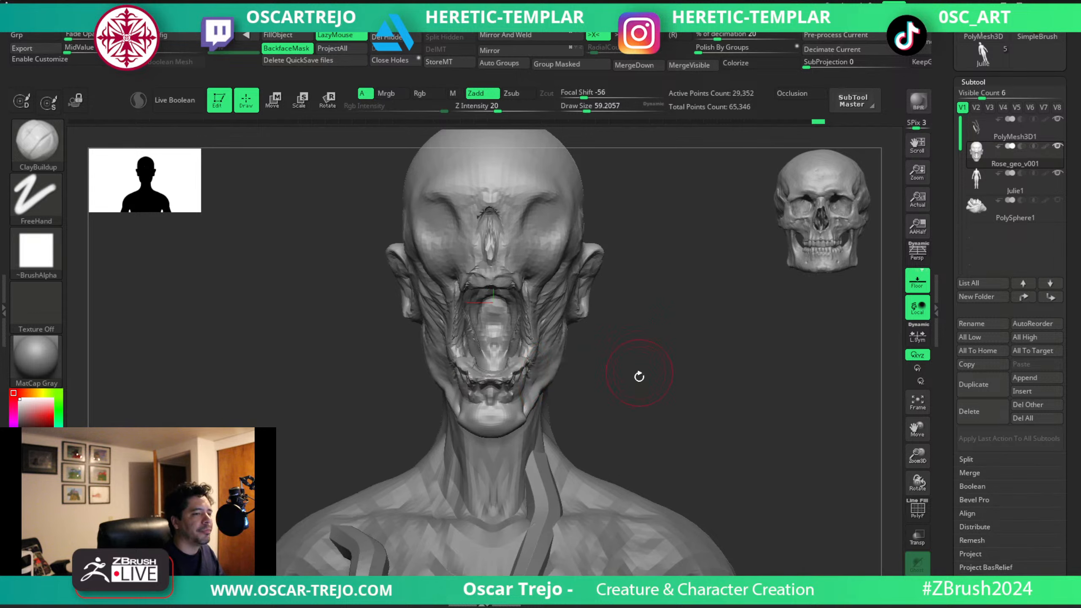
{"action": "key", "text": "f"}
{"action": "key", "text": "shift"}
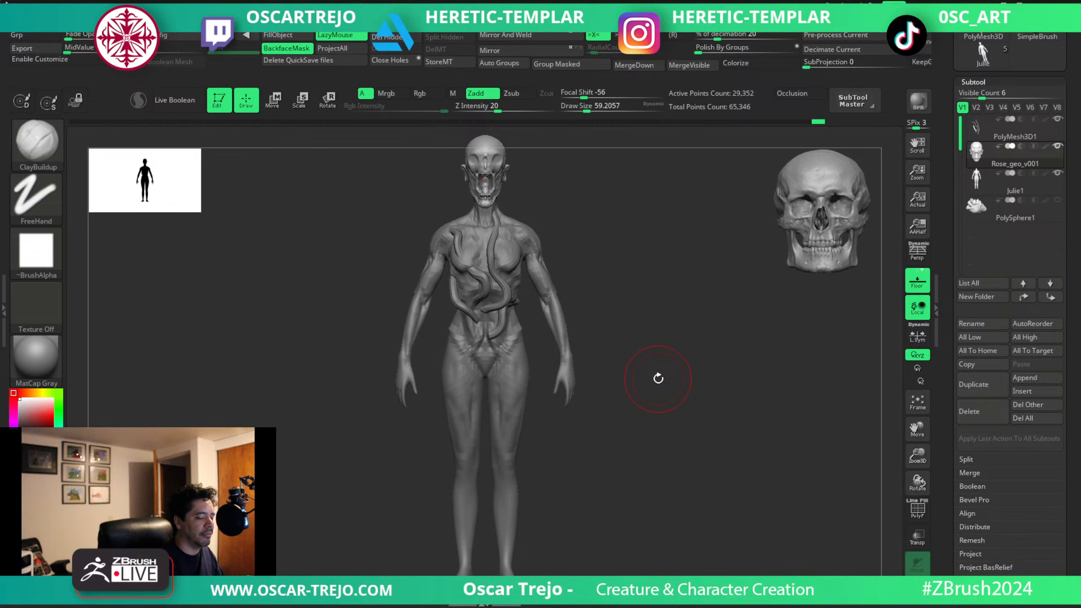
Mask both arms of the Julie1 body from the shoulders to the hands, and invert and soften the mask.
{"action": "left_click", "coordinate": [554, 301], "text": "alt"}
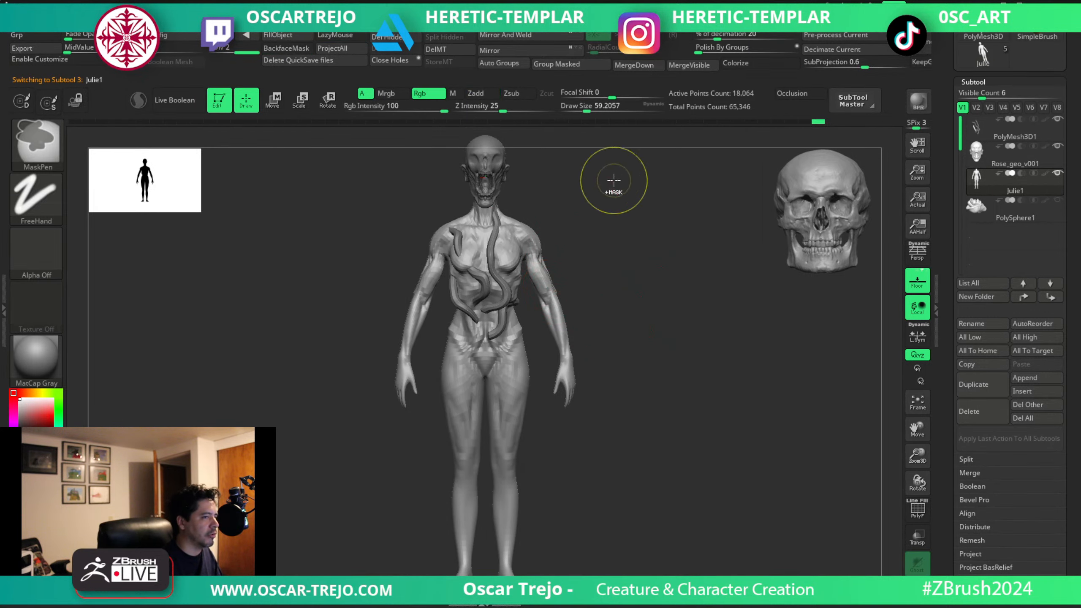
{"action": "left_click_drag", "start_coordinate": [613, 183], "coordinate": [525, 301], "text": "ctrl"}
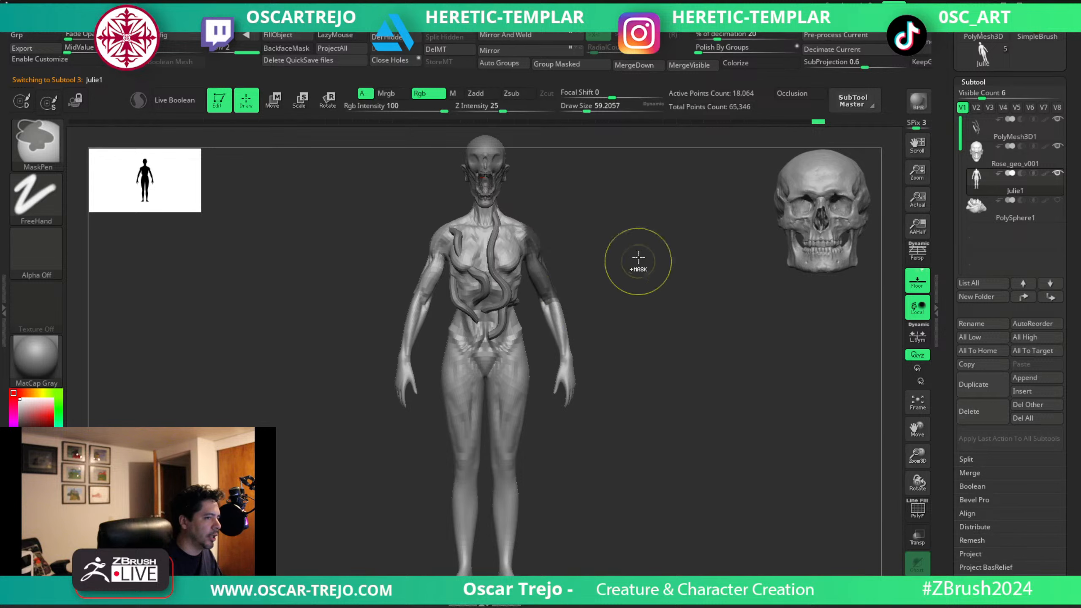
{"action": "mouse_move", "coordinate": [607, 195]}
{"action": "left_mouse_down", "text": "ctrl"}
{"action": "mouse_move", "coordinate": [552, 291]}
{"action": "mouse_move", "coordinate": [522, 308]}
{"action": "left_mouse_up", "text": "ctrl"}
{"action": "left_click_drag", "start_coordinate": [617, 255], "coordinate": [540, 358], "text": "ctrl"}
{"action": "left_click_drag", "start_coordinate": [641, 315], "coordinate": [587, 409], "text": "ctrl"}
{"action": "left_click", "coordinate": [639, 314], "text": "ctrl"}
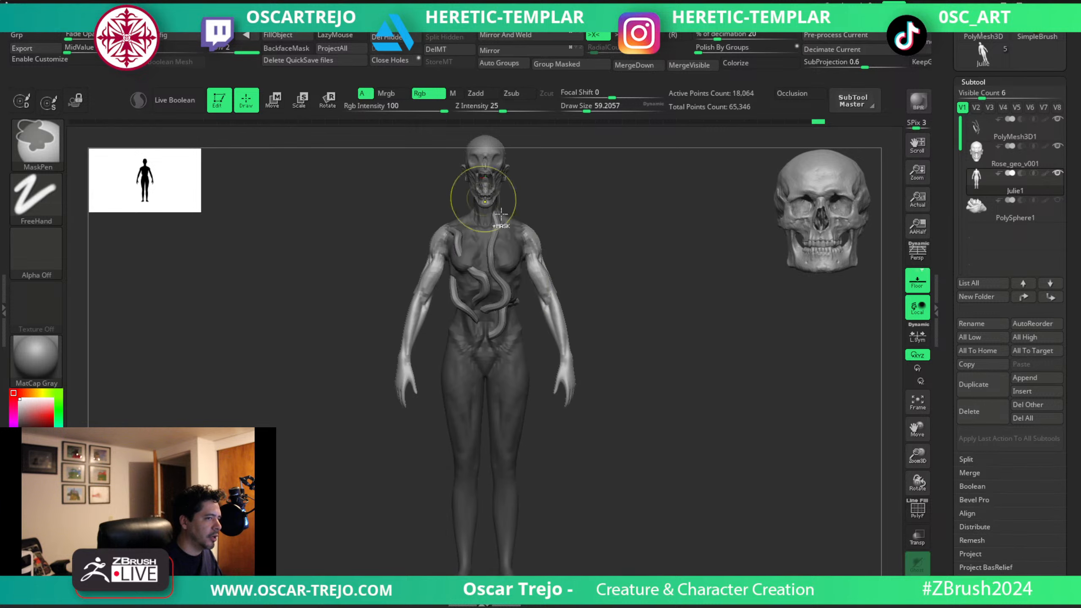
{"action": "left_click", "coordinate": [569, 227], "text": "ctrl"}
{"action": "left_click", "coordinate": [569, 232], "text": "ctrl"}
Rotate both arms outward into a T-pose with Transpose and adjust the shoulders with the Move brush at about 68.
{"action": "key", "text": "w"}
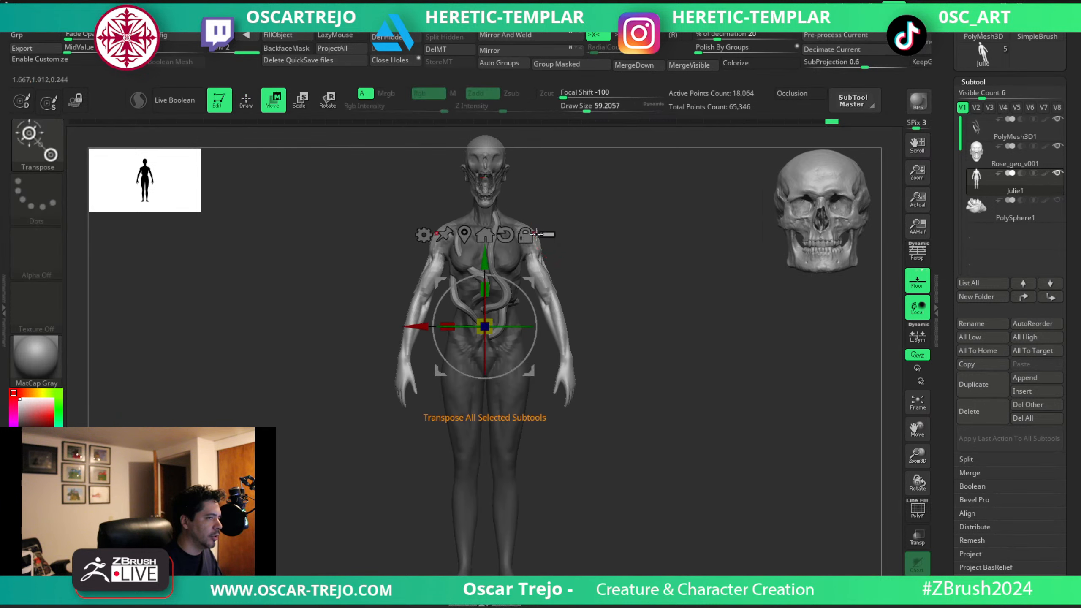
{"action": "left_click_drag", "start_coordinate": [528, 281], "coordinate": [512, 179], "text": "alt"}
{"action": "mouse_move", "coordinate": [569, 198]}
{"action": "left_mouse_down"}
{"action": "mouse_move", "coordinate": [562, 188]}
{"action": "mouse_move", "coordinate": [615, 198]}
{"action": "left_mouse_up"}
{"action": "key", "text": "q"}
{"action": "key", "text": "s"}
{"action": "key", "text": "s"}
{"action": "left_click_drag", "start_coordinate": [532, 255], "coordinate": [527, 245]}
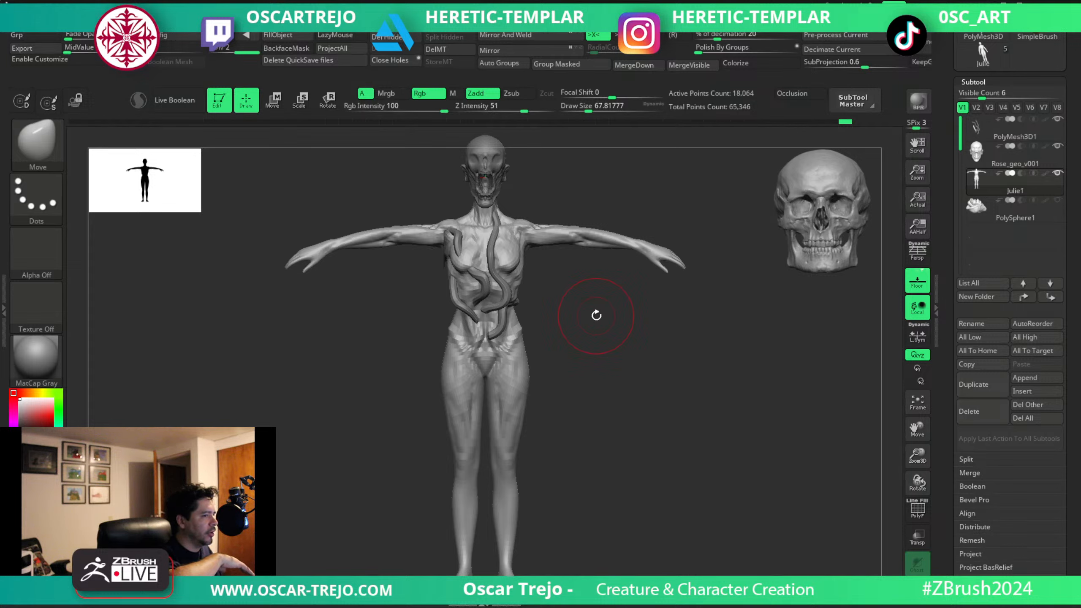
Undo the T-pose and step back through the arm masking on the body.
{"action": "key", "text": "ctrl"}
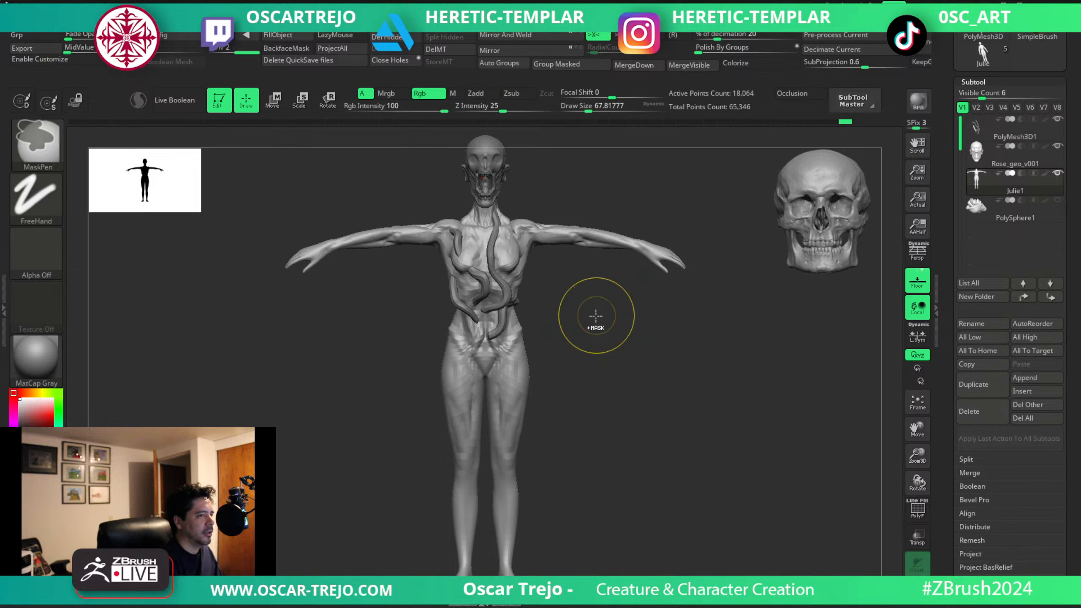
{"action": "key", "text": "ctrl+z"}
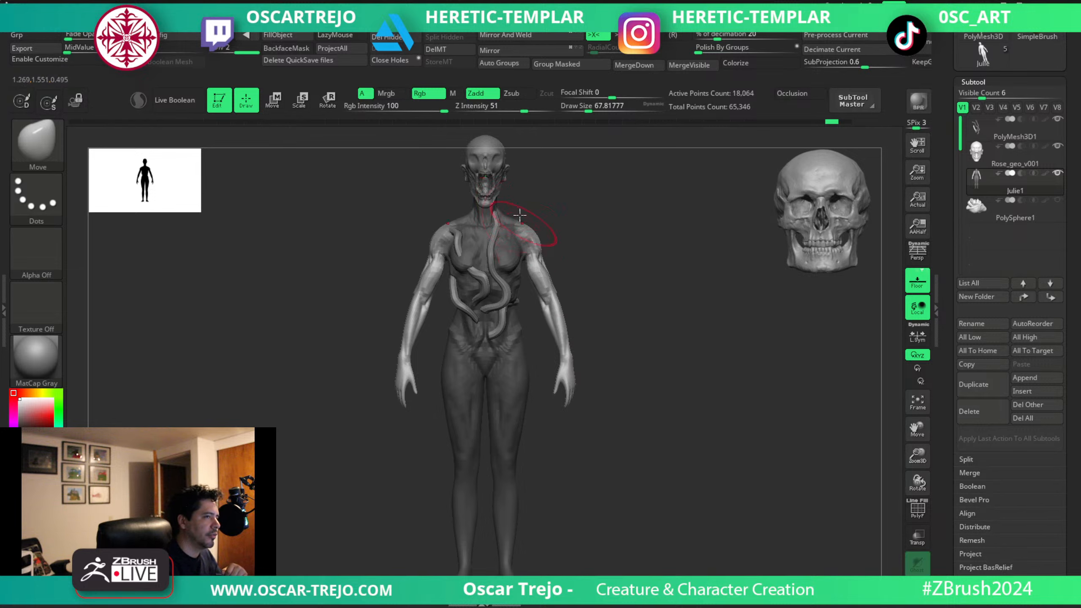
{"action": "key", "text": "ctrl"}
{"action": "left_click", "coordinate": [572, 276], "text": "ctrl"}
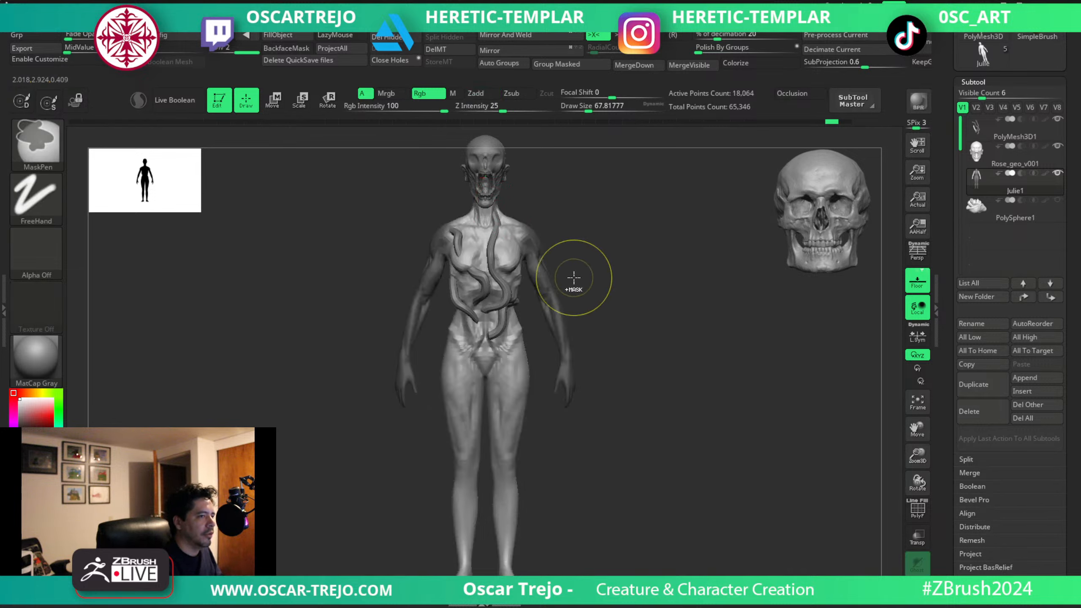
{"action": "left_click", "coordinate": [574, 280], "text": "ctrl"}
{"action": "left_click", "coordinate": [575, 282], "text": "ctrl"}
{"action": "key", "text": "ctrl+z"}
{"action": "key", "text": "ctrl+z"}
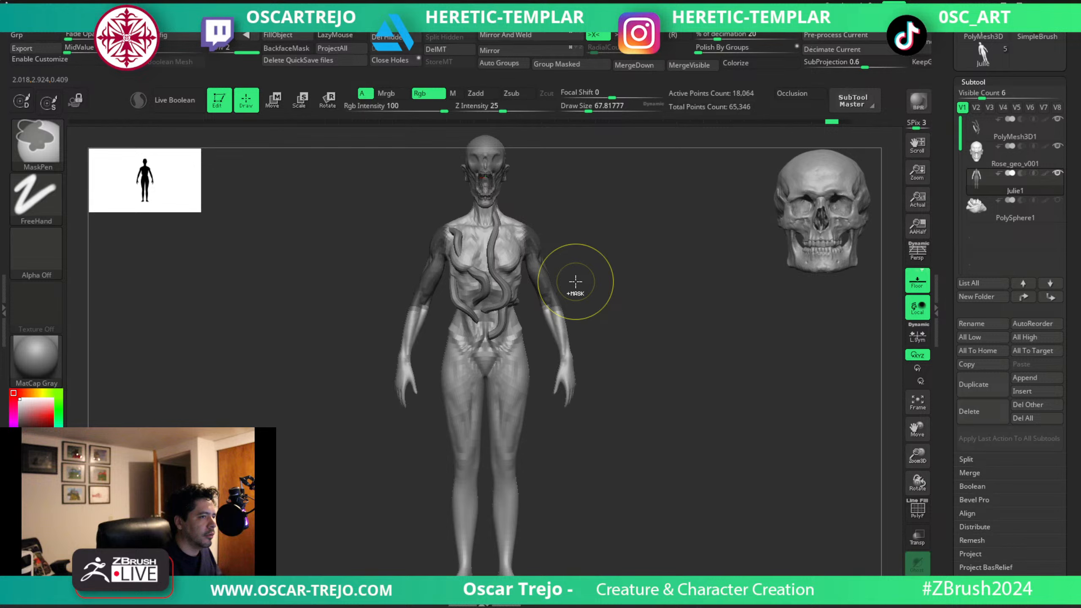
Redo the T-pose for comparison, undo it again and clear the mask on the body.
{"action": "key", "text": "ctrl+shift+z"}
{"action": "key", "text": "ctrl+shift+z"}
{"action": "key", "text": "ctrl+shift+z"}
{"action": "key", "text": "ctrl+shift+z"}
{"action": "key", "text": "ctrl+shift+z"}
{"action": "key", "text": "ctrl+shift+z"}
{"action": "key", "text": "ctrl+shift+z"}
{"action": "key", "text": "ctrl+shift+z"}
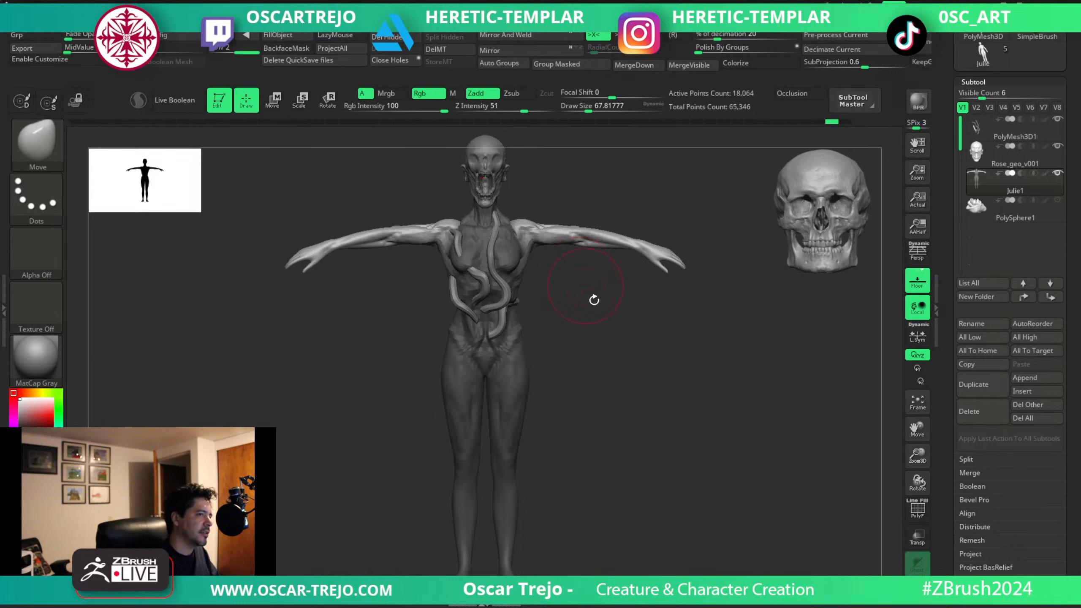
{"action": "left_click_drag", "start_coordinate": [594, 300], "coordinate": [608, 369], "text": "ctrl"}
{"action": "key", "text": "ctrl+z"}
{"action": "key", "text": "ctrl+z"}
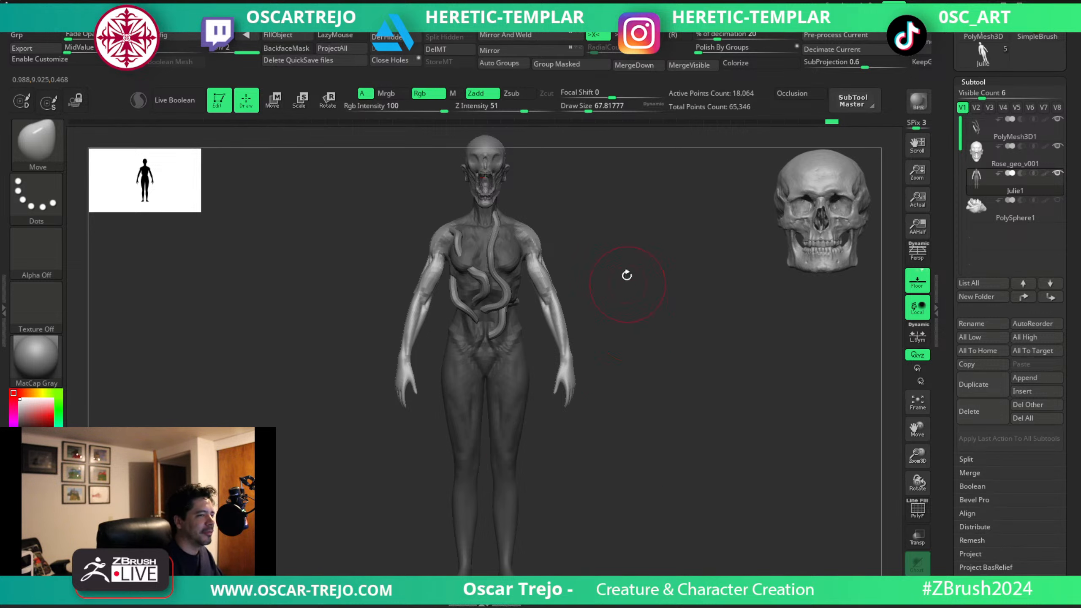
{"action": "left_click_drag", "start_coordinate": [618, 221], "coordinate": [609, 341], "text": "alt"}
{"action": "left_click_drag", "start_coordinate": [613, 340], "coordinate": [630, 359], "text": "ctrl"}
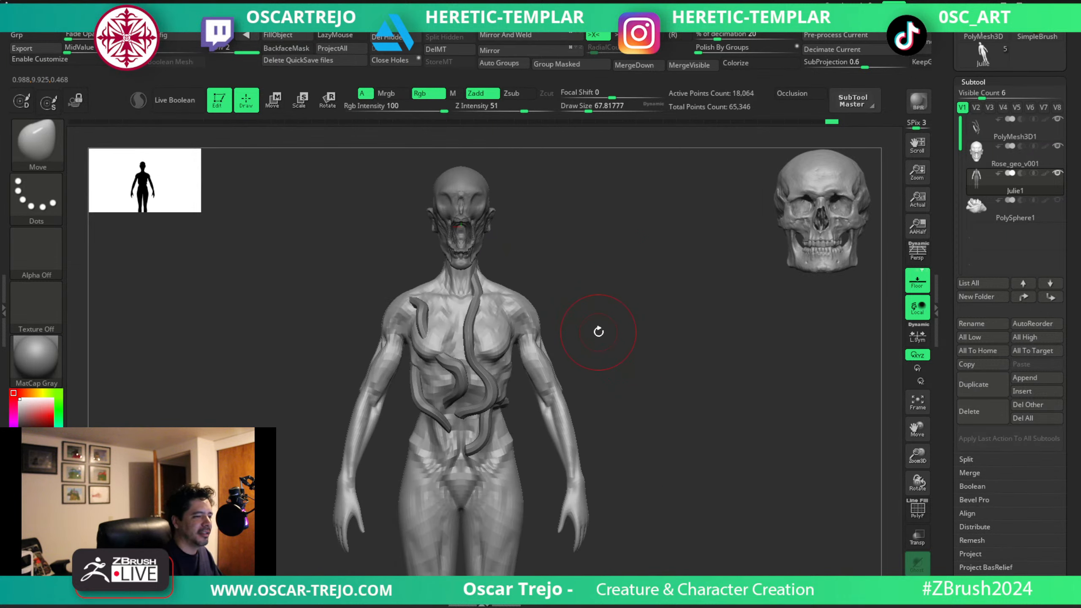
Reshape the lower ends of the tubes over the abdomen with the Move Topological brush at about 77 and 56.
{"action": "mouse_move", "coordinate": [648, 387]}
{"action": "left_mouse_down"}
{"action": "mouse_move", "coordinate": [598, 388]}
{"action": "mouse_move", "coordinate": [646, 397]}
{"action": "mouse_move", "coordinate": [647, 422]}
{"action": "left_mouse_up"}
{"action": "left_click", "coordinate": [514, 399], "text": "alt"}
{"action": "key", "text": "s"}
{"action": "mouse_move", "coordinate": [520, 401]}
{"action": "left_mouse_down"}
{"action": "mouse_move", "coordinate": [512, 418]}
{"action": "mouse_move", "coordinate": [513, 391]}
{"action": "left_mouse_up"}
{"action": "left_click_drag", "start_coordinate": [625, 364], "coordinate": [677, 367], "text": "shift"}
{"action": "key", "text": "s"}
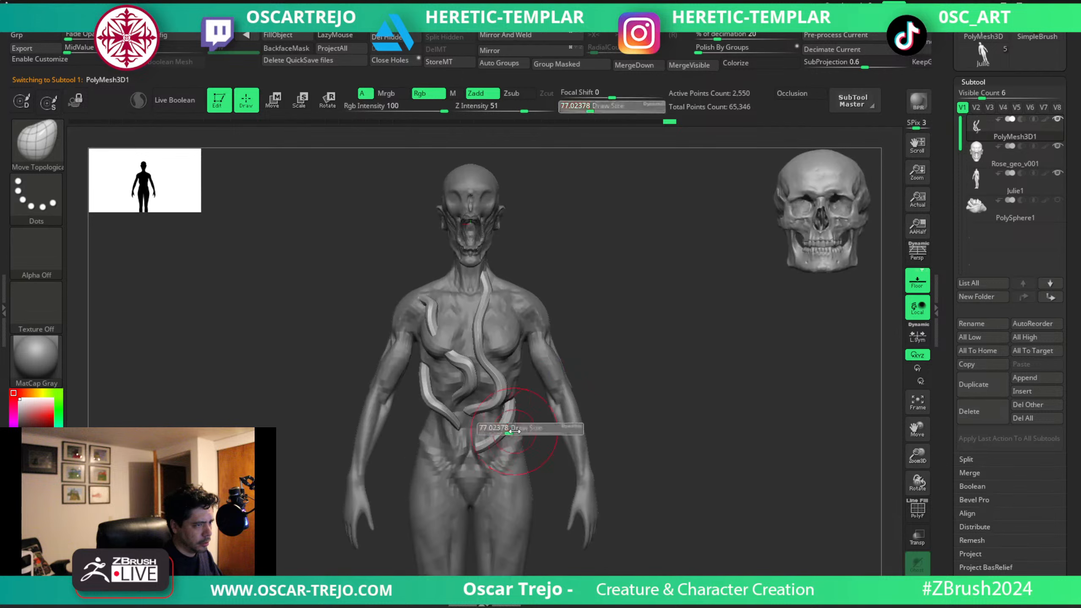
{"action": "left_click_drag", "start_coordinate": [593, 447], "coordinate": [654, 459]}
{"action": "mouse_move", "coordinate": [474, 451]}
{"action": "left_mouse_down"}
{"action": "mouse_move", "coordinate": [476, 442]}
{"action": "mouse_move", "coordinate": [635, 426]}
{"action": "mouse_move", "coordinate": [489, 435]}
{"action": "mouse_move", "coordinate": [478, 424]}
{"action": "left_mouse_up"}
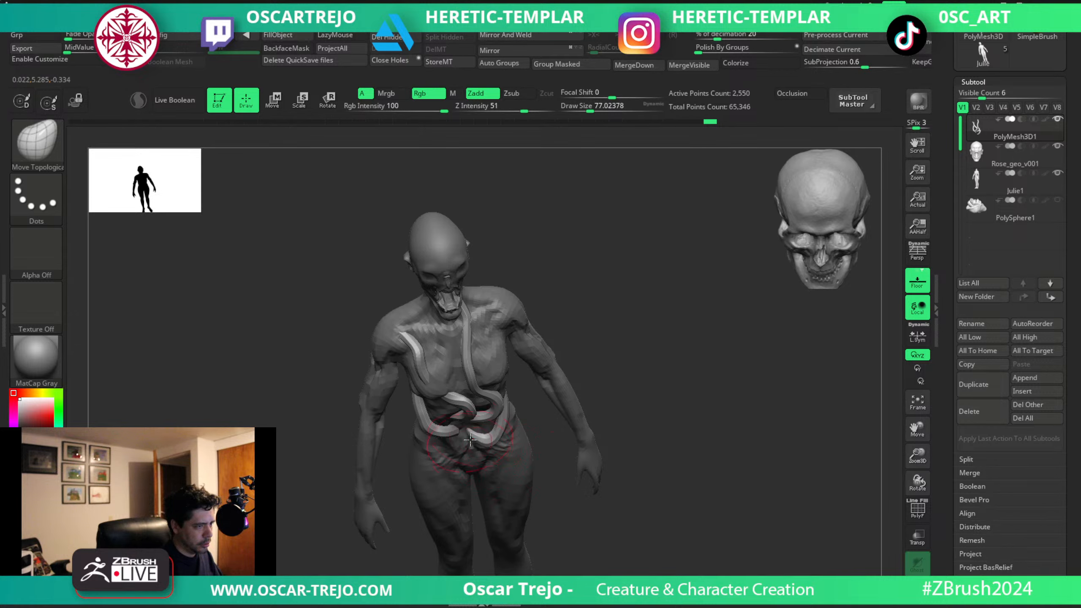
{"action": "left_click_drag", "start_coordinate": [606, 462], "coordinate": [469, 418]}
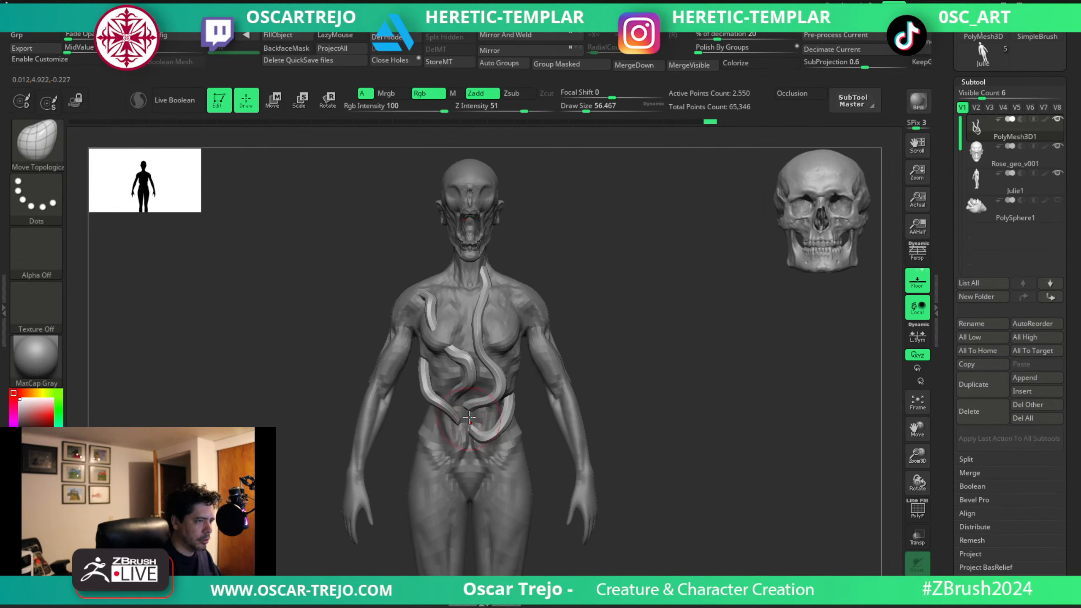
Adjust the sides of the Rose_geo_v001 head beside the ears with the Move brush at about 49.
{"action": "right_click_drag", "start_coordinate": [632, 374], "coordinate": [614, 335], "text": "ctrl"}
{"action": "left_click_drag", "start_coordinate": [630, 353], "coordinate": [652, 325], "text": "alt"}
{"action": "left_click", "coordinate": [517, 208], "text": "alt"}
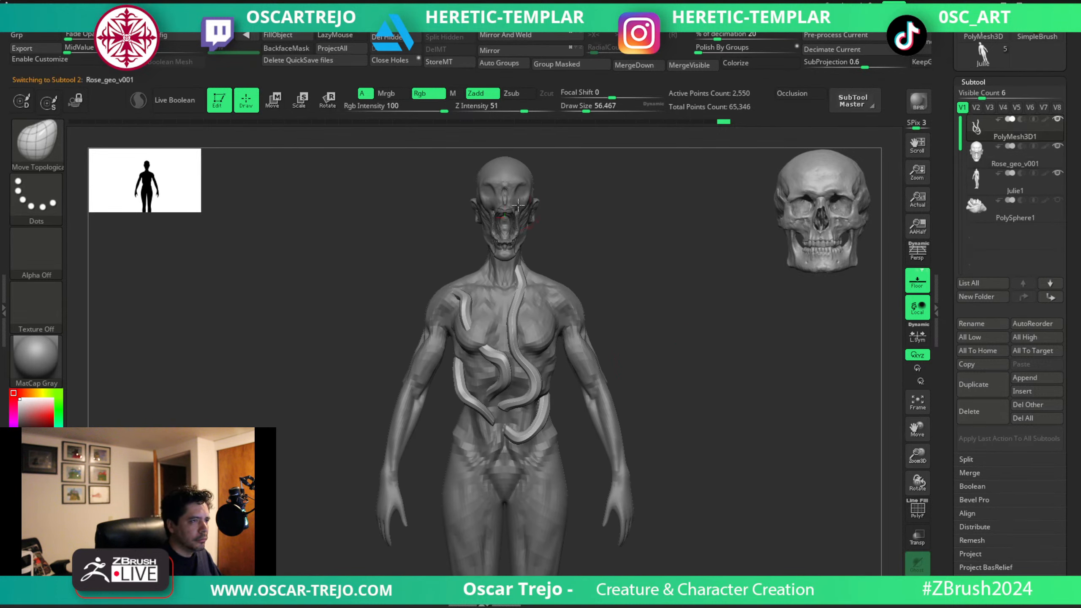
{"action": "mouse_move", "coordinate": [591, 205]}
{"action": "left_mouse_down", "text": "alt"}
{"action": "mouse_move", "coordinate": [579, 376]}
{"action": "mouse_move", "coordinate": [629, 392]}
{"action": "mouse_move", "coordinate": [581, 363]}
{"action": "mouse_move", "coordinate": [613, 393]}
{"action": "left_mouse_up", "text": "alt"}
{"action": "key", "text": "b"}
{"action": "key", "text": "m"}
{"action": "key", "text": "v"}
{"action": "key", "text": "s"}
{"action": "mouse_move", "coordinate": [616, 393]}
{"action": "left_mouse_down"}
{"action": "mouse_move", "coordinate": [610, 377]}
{"action": "mouse_move", "coordinate": [590, 421]}
{"action": "left_mouse_up"}
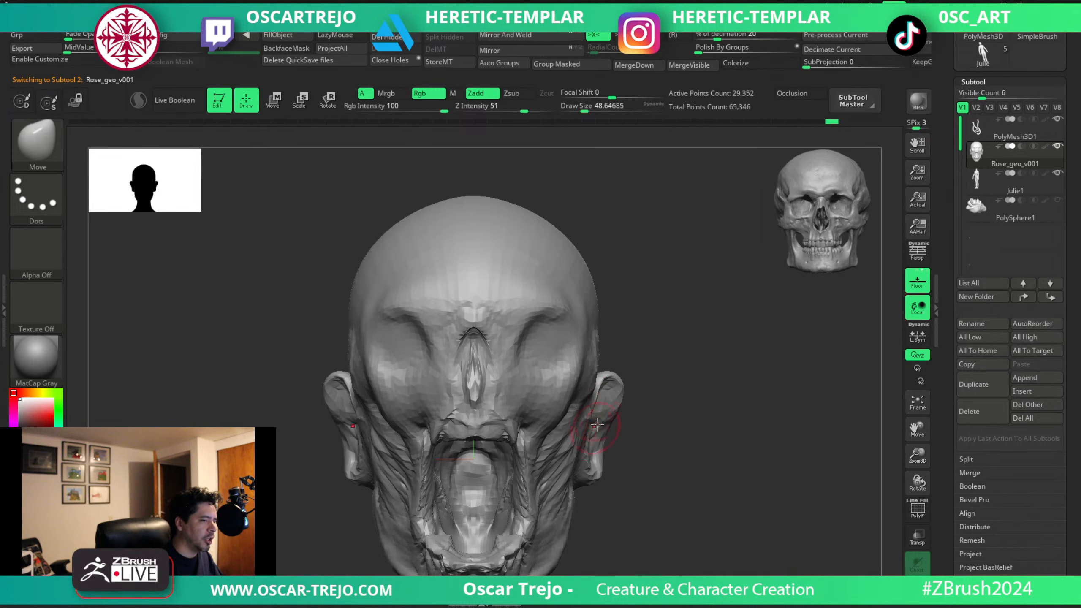
Examine the silhouette and proportions of the full figure from the front with the interface hidden.
{"action": "key", "text": "f"}
{"action": "key", "text": "f"}
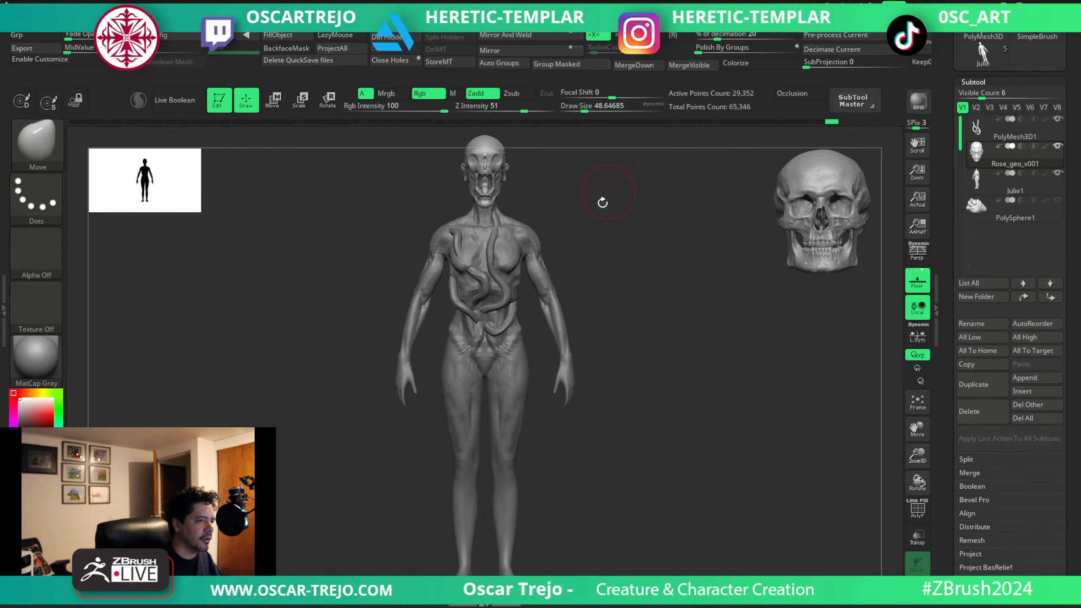
{"action": "left_click_drag", "start_coordinate": [602, 202], "coordinate": [575, 246], "text": "alt"}
{"action": "left_click_drag", "start_coordinate": [619, 289], "coordinate": [612, 310], "text": "alt"}
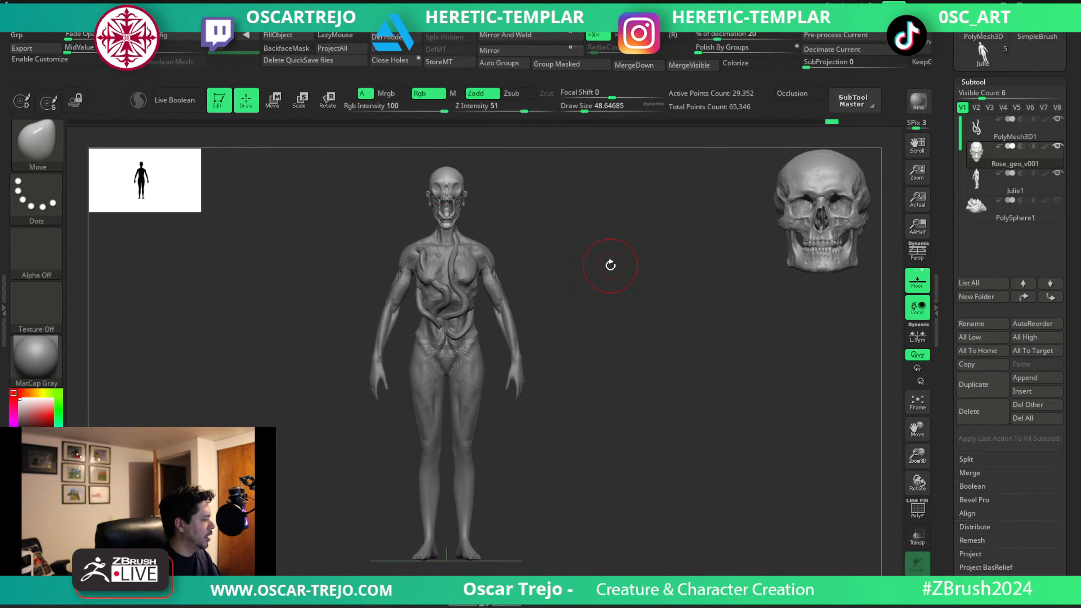
{"action": "key", "text": "Tab"}
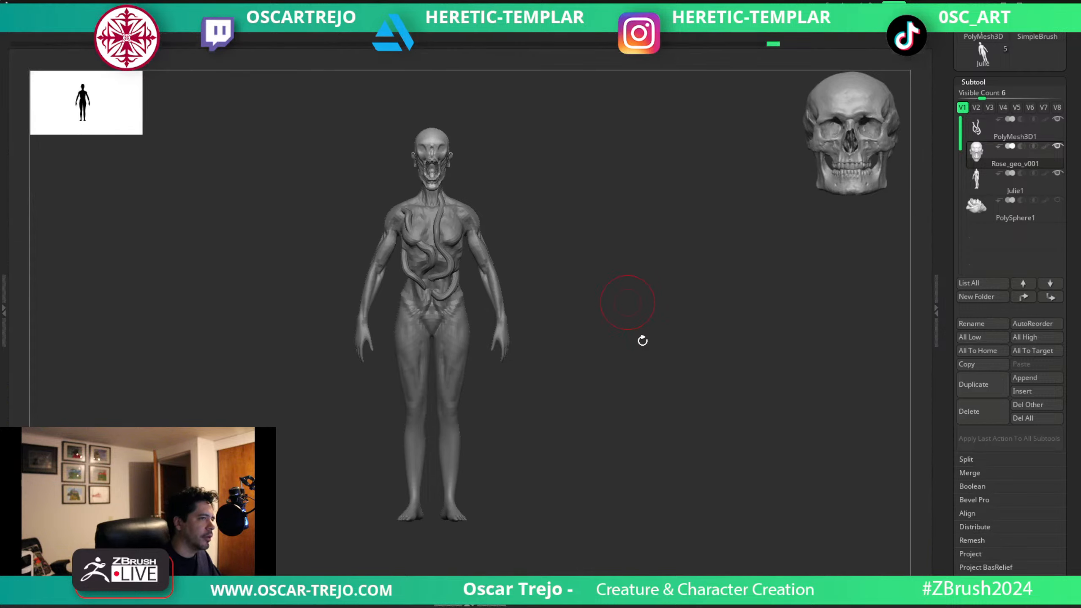
{"action": "key", "text": "f"}
{"action": "key", "text": "f"}
{"action": "left_click_drag", "start_coordinate": [685, 318], "coordinate": [714, 303], "text": "alt"}
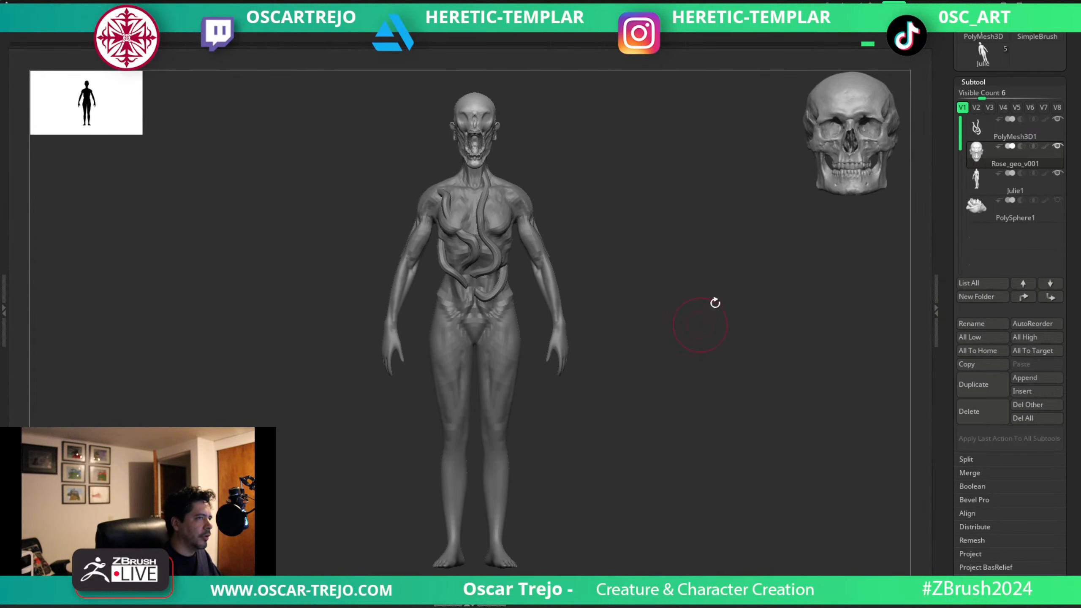
{"action": "key", "text": "Tab"}
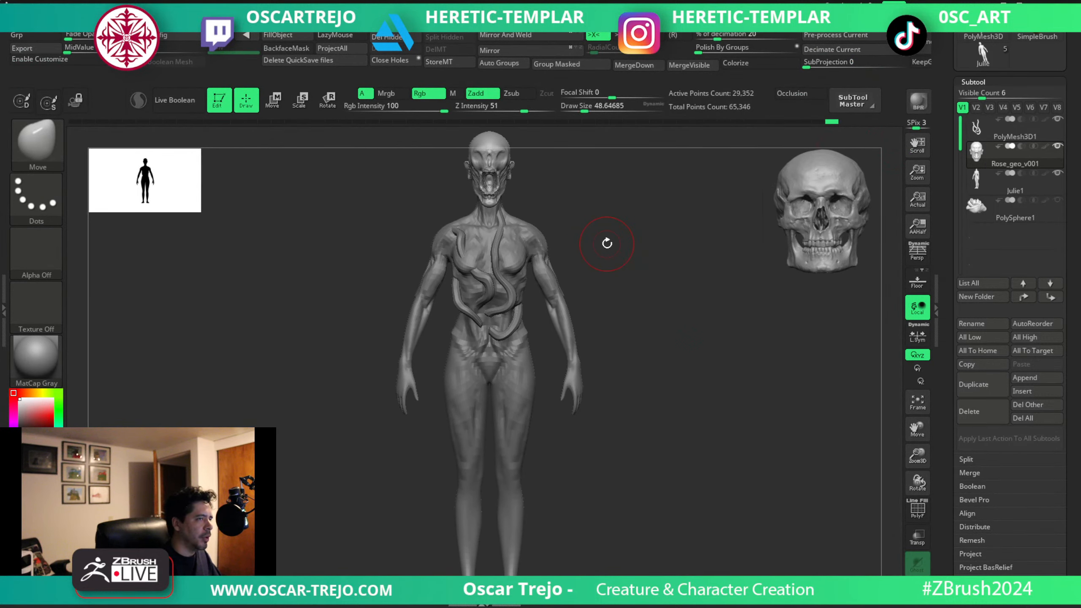
{"action": "key", "text": "Tab"}
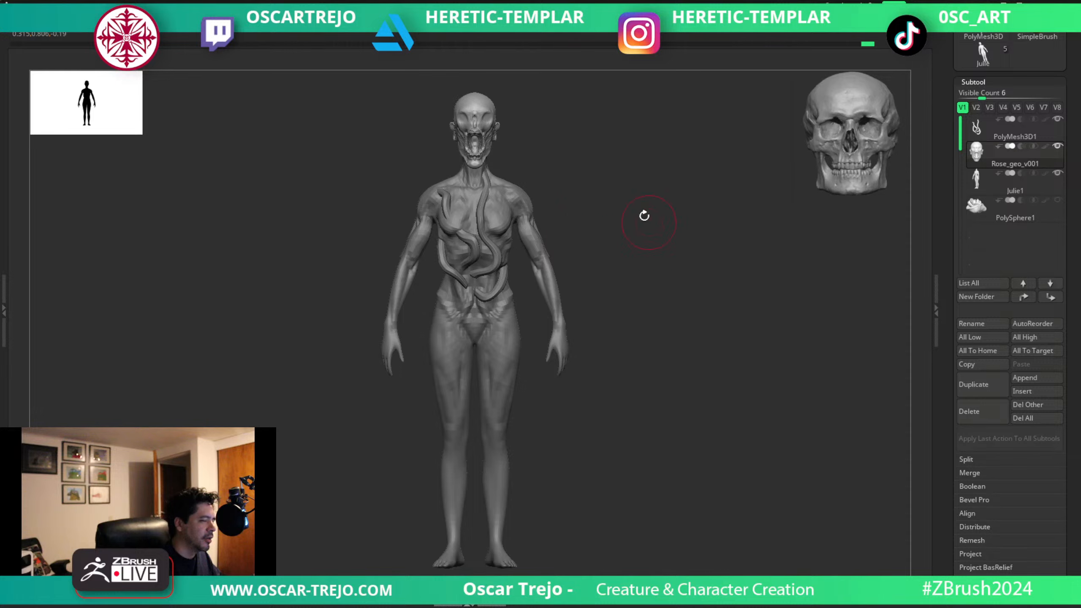
Examine the Rose_geo_v001 head up close from front, three-quarter and profile views against the skull reference.
{"action": "left_click", "coordinate": [530, 218], "text": "alt"}
{"action": "left_click_drag", "start_coordinate": [586, 169], "coordinate": [536, 217], "text": "alt"}
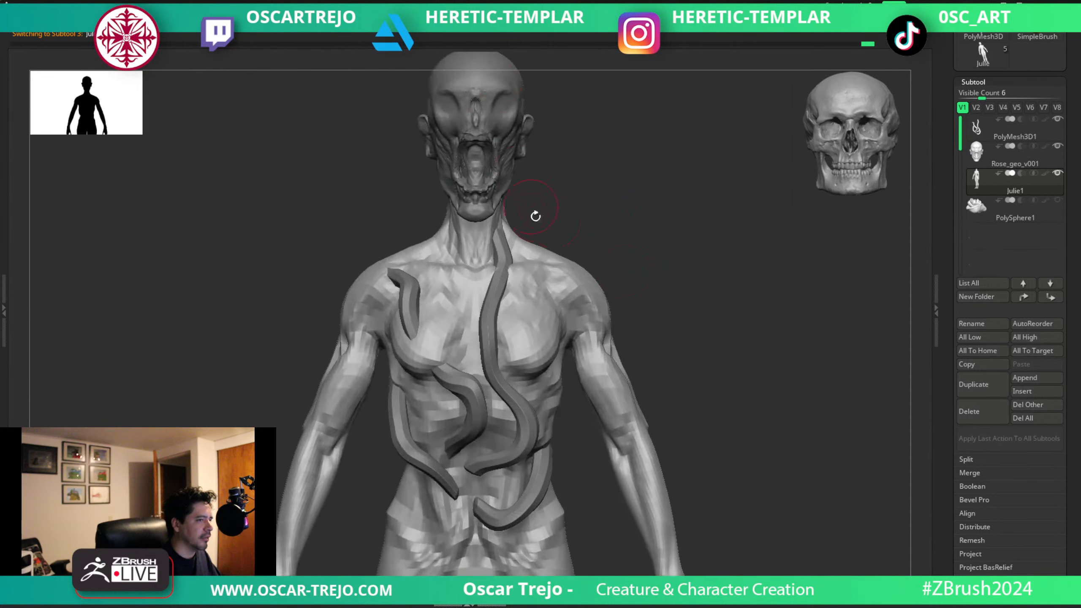
{"action": "left_click", "coordinate": [511, 165], "text": "alt"}
{"action": "left_click_drag", "start_coordinate": [649, 188], "coordinate": [656, 314], "text": "alt"}
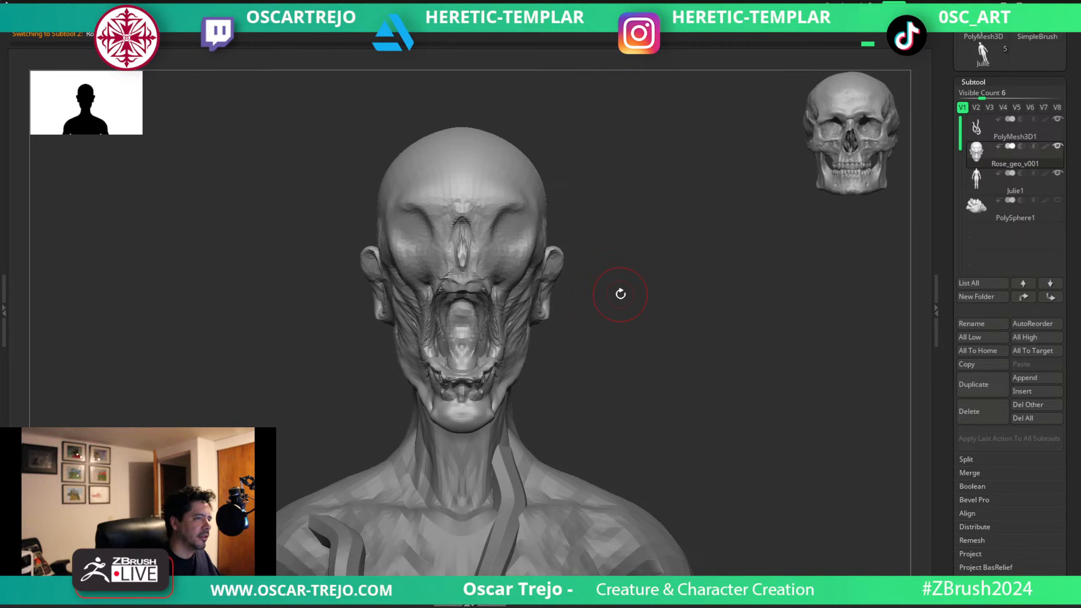
{"action": "left_click_drag", "start_coordinate": [620, 294], "coordinate": [630, 348]}
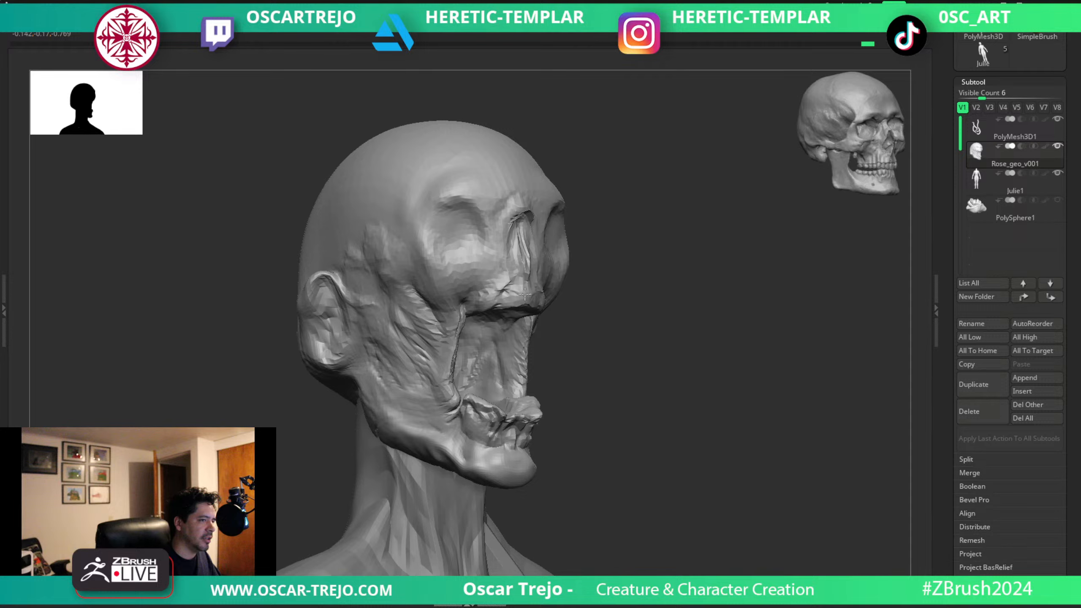
{"action": "mouse_move", "coordinate": [627, 321]}
{"action": "left_mouse_down", "text": "shift"}
{"action": "mouse_move", "coordinate": [658, 308]}
{"action": "mouse_move", "coordinate": [610, 338]}
{"action": "mouse_move", "coordinate": [680, 382]}
{"action": "mouse_move", "coordinate": [634, 311]}
{"action": "left_mouse_up", "text": "shift"}
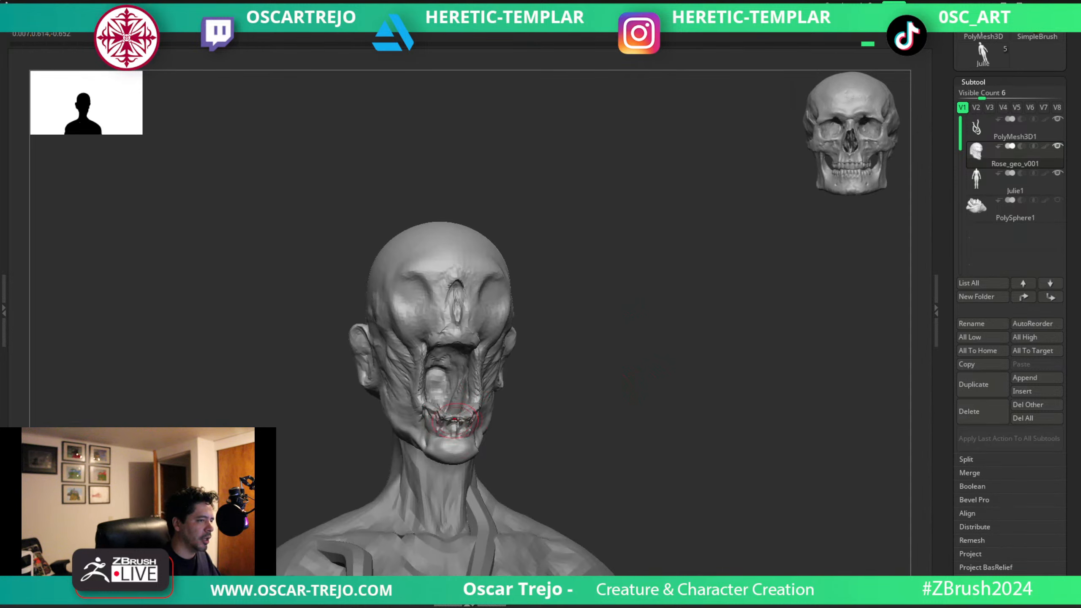
{"action": "left_click_drag", "start_coordinate": [625, 386], "coordinate": [540, 309]}
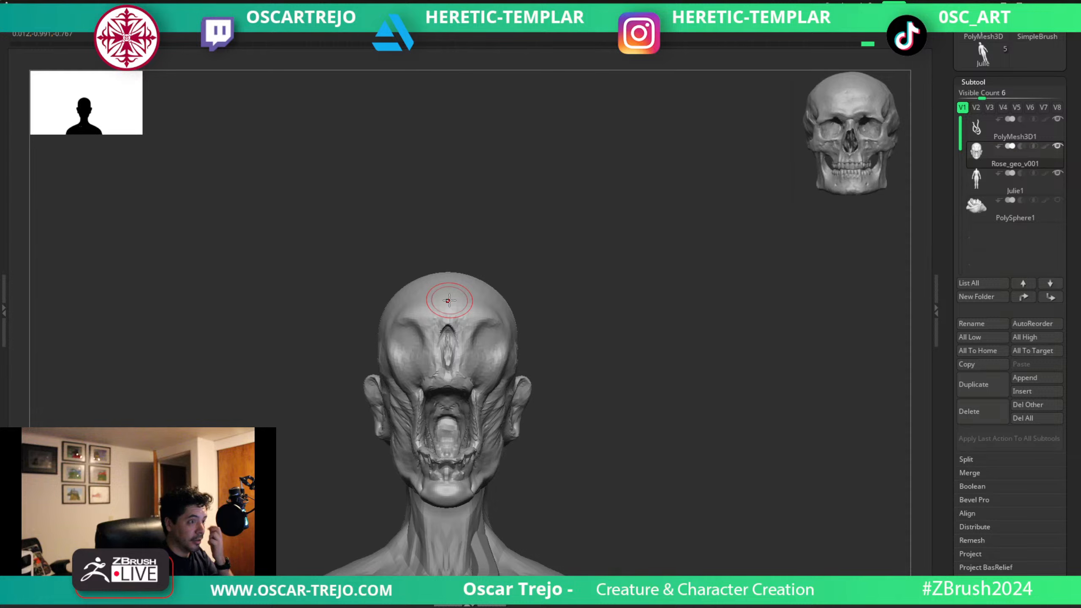
{"action": "left_click_drag", "start_coordinate": [651, 285], "coordinate": [519, 339]}
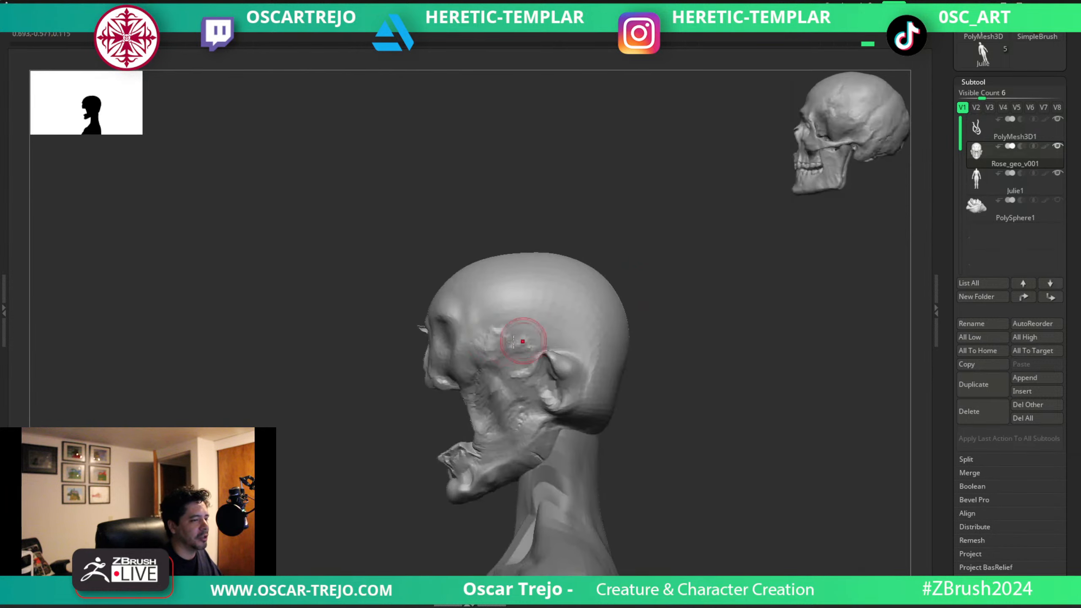
Adjust the upper end of the nasal slit with the Move brush at a smaller size.
{"action": "mouse_move", "coordinate": [336, 340]}
{"action": "left_mouse_down"}
{"action": "mouse_move", "coordinate": [398, 338]}
{"action": "mouse_move", "coordinate": [383, 338]}
{"action": "left_mouse_up"}
{"action": "left_click_drag", "start_coordinate": [383, 328], "coordinate": [383, 347], "text": "alt"}
{"action": "key", "text": "s"}
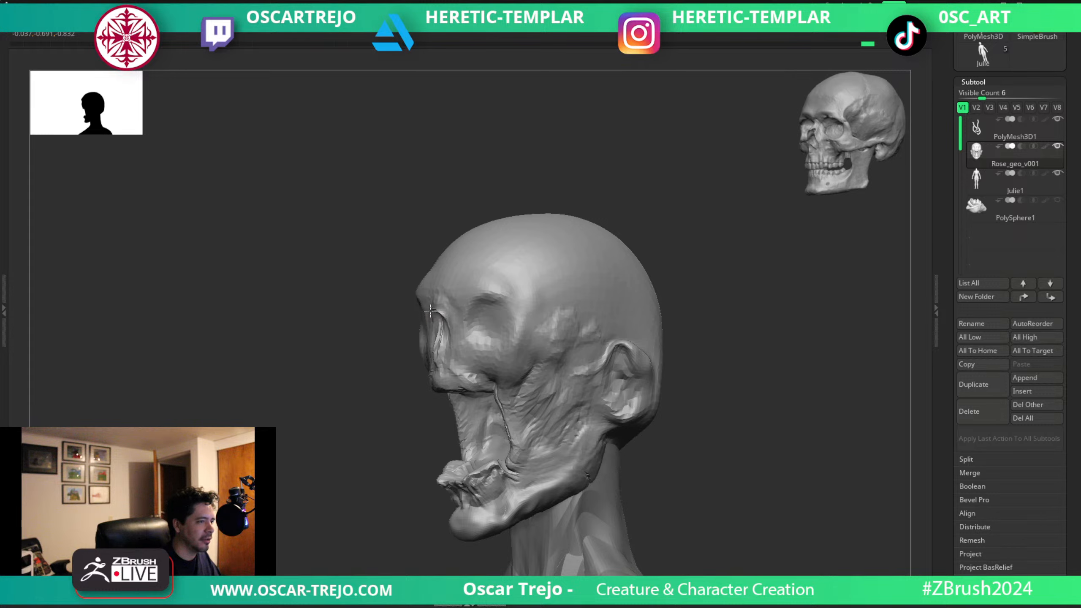
{"action": "left_click_drag", "start_coordinate": [360, 346], "coordinate": [436, 313]}
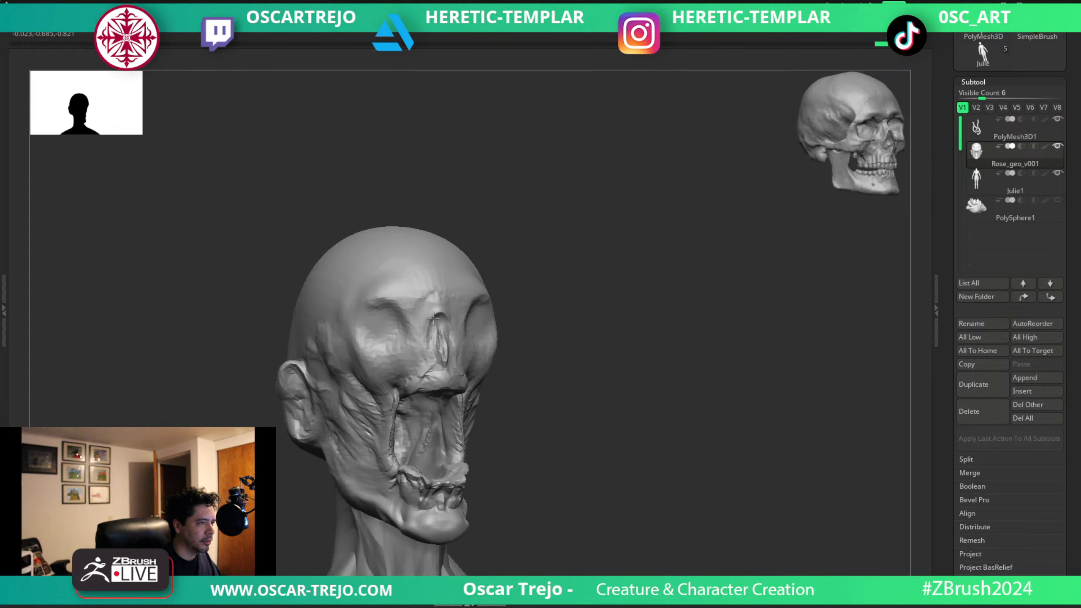
{"action": "left_click_drag", "start_coordinate": [578, 348], "coordinate": [605, 326], "text": "alt"}
{"action": "left_click_drag", "start_coordinate": [606, 325], "coordinate": [623, 322], "text": "shift"}
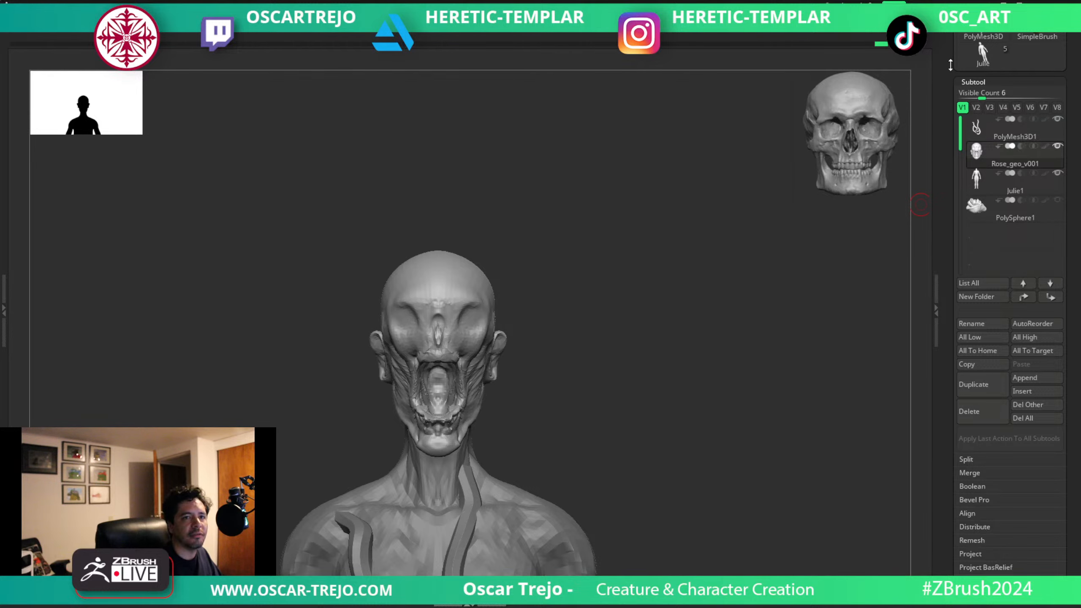
Save the tool to disk and frame the full figure.
{"action": "scroll", "coordinate": [950, 65], "scroll_direction": "up", "scroll_amount": 5}
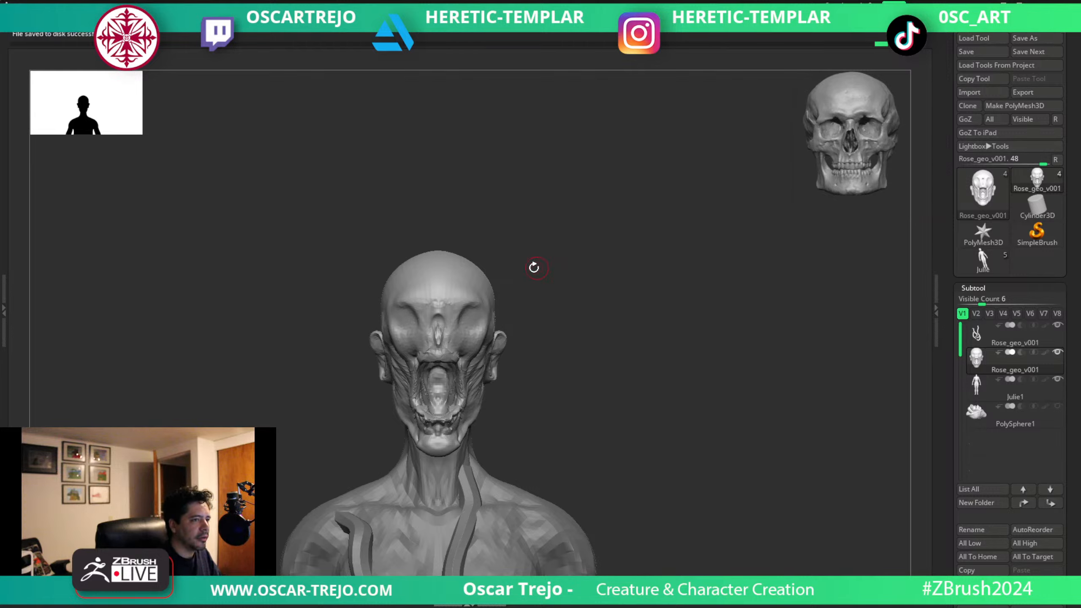
{"action": "key", "text": "f"}
{"action": "key", "text": "f"}
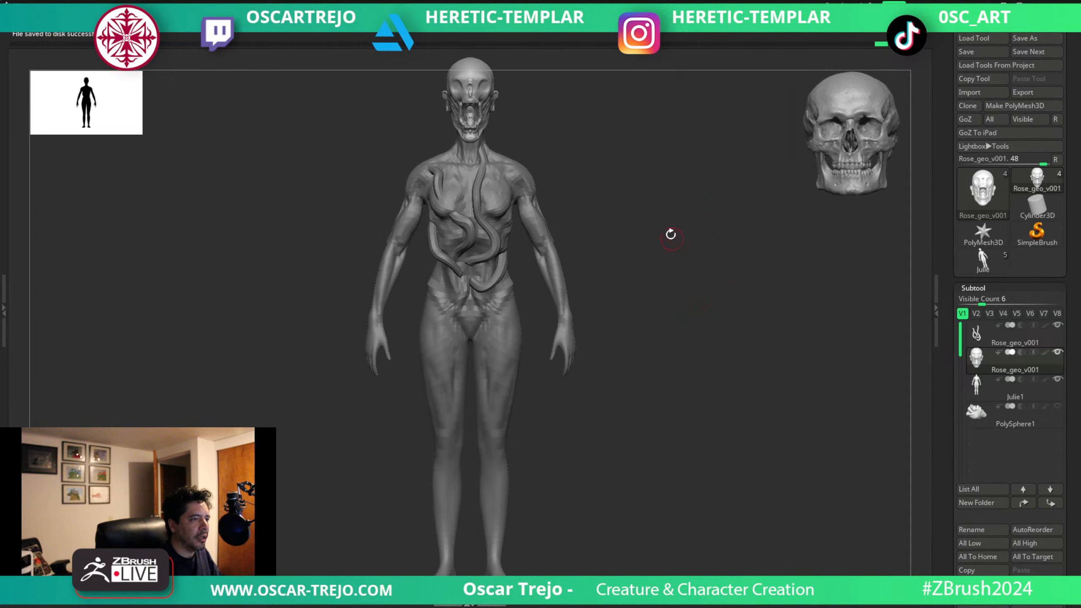
{"action": "left_click_drag", "start_coordinate": [671, 235], "coordinate": [683, 294], "text": "alt"}
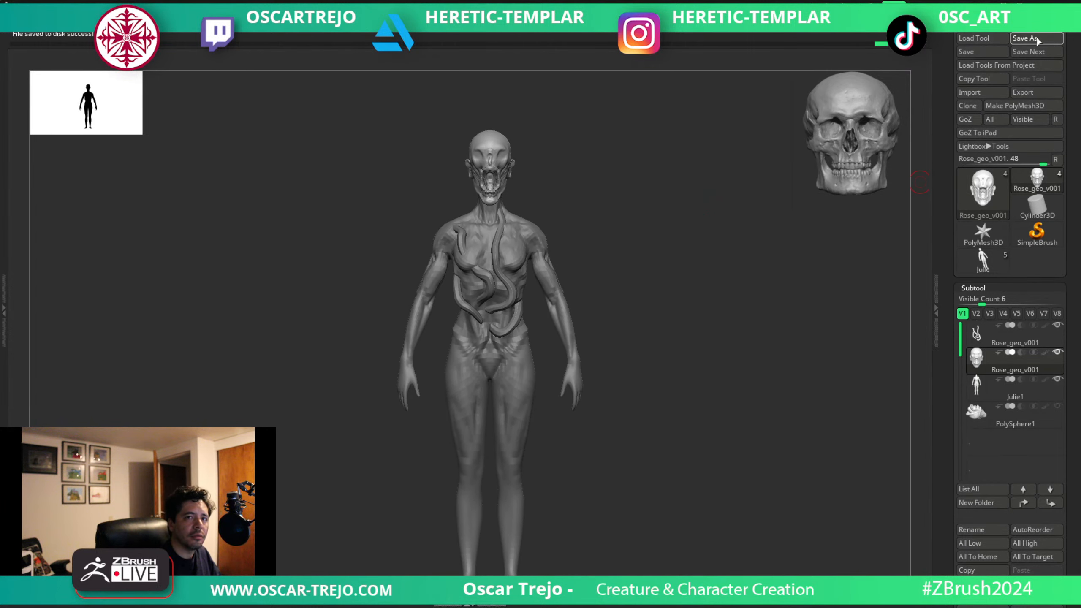
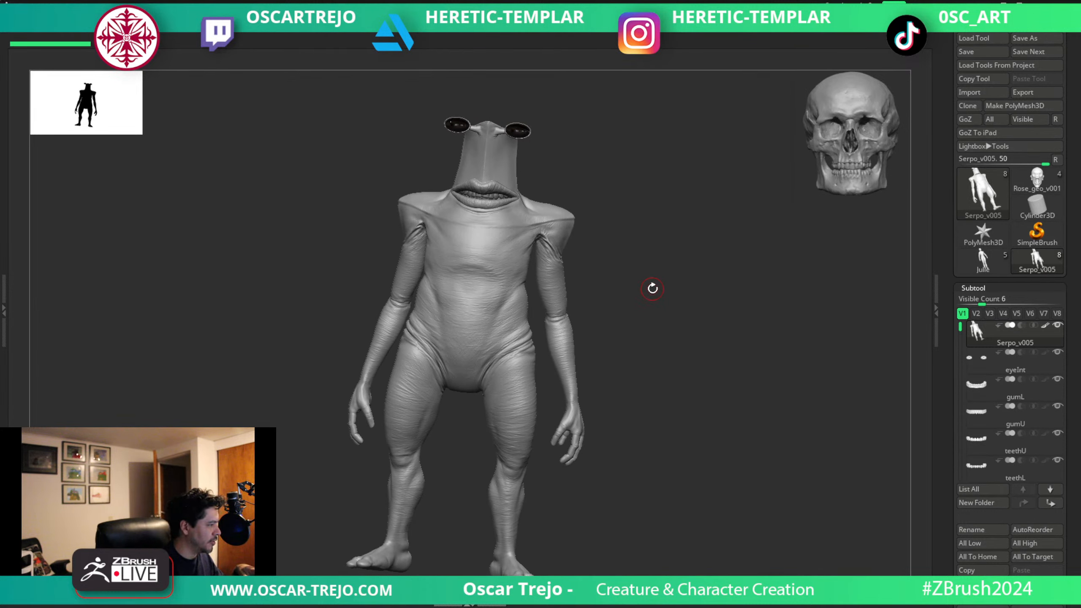
Switch from the Serpo_v005 figure back to the Rose_geo_v001 tool and frame the full figure.
{"action": "left_click_drag", "start_coordinate": [657, 280], "coordinate": [653, 259]}
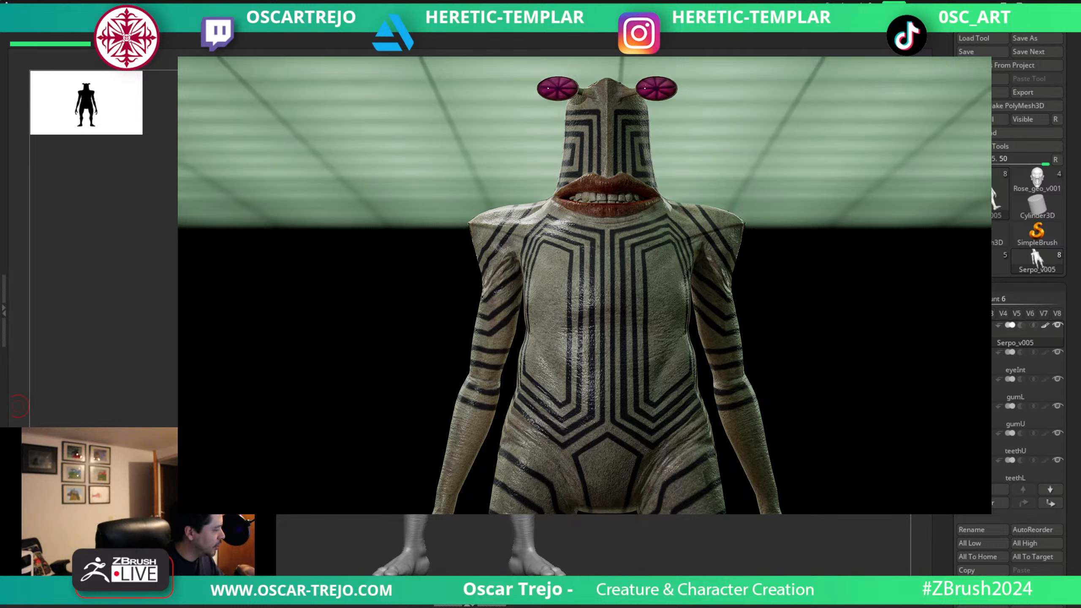
{"action": "left_click", "coordinate": [988, 261]}
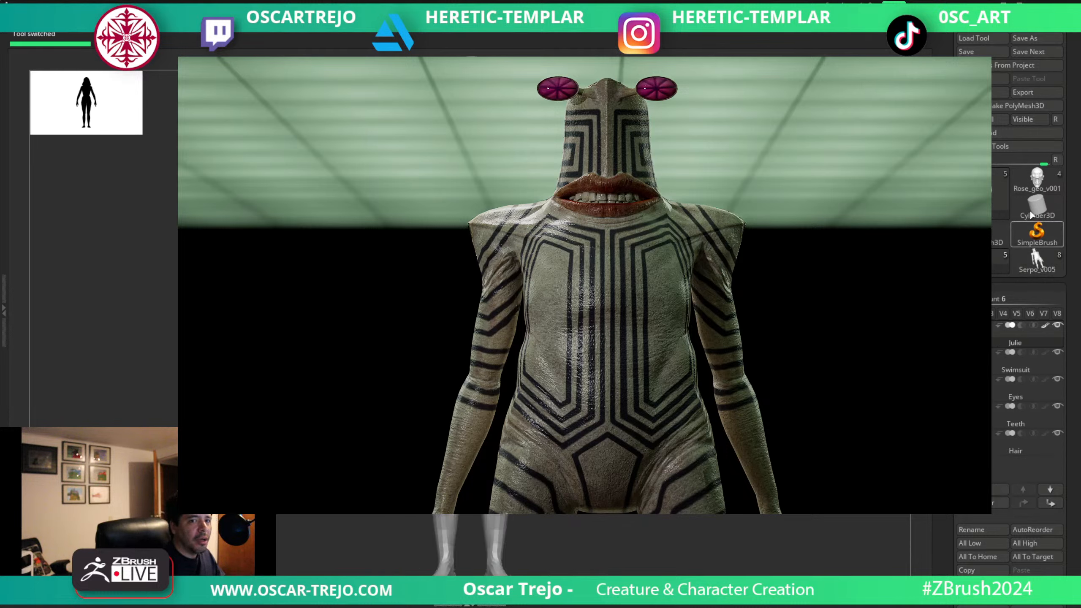
{"action": "left_click", "coordinate": [1035, 181]}
{"action": "key", "text": "f"}
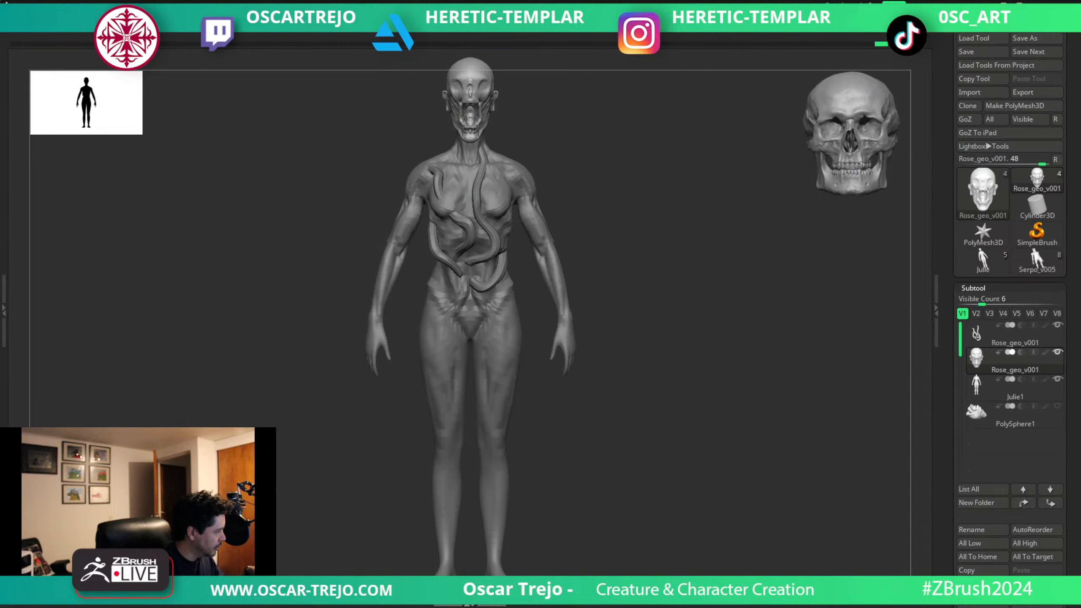
Examine the Rose_geo_v001 head from the front and in profile against the skull reference.
{"action": "left_click_drag", "start_coordinate": [607, 117], "coordinate": [616, 478], "text": "alt"}
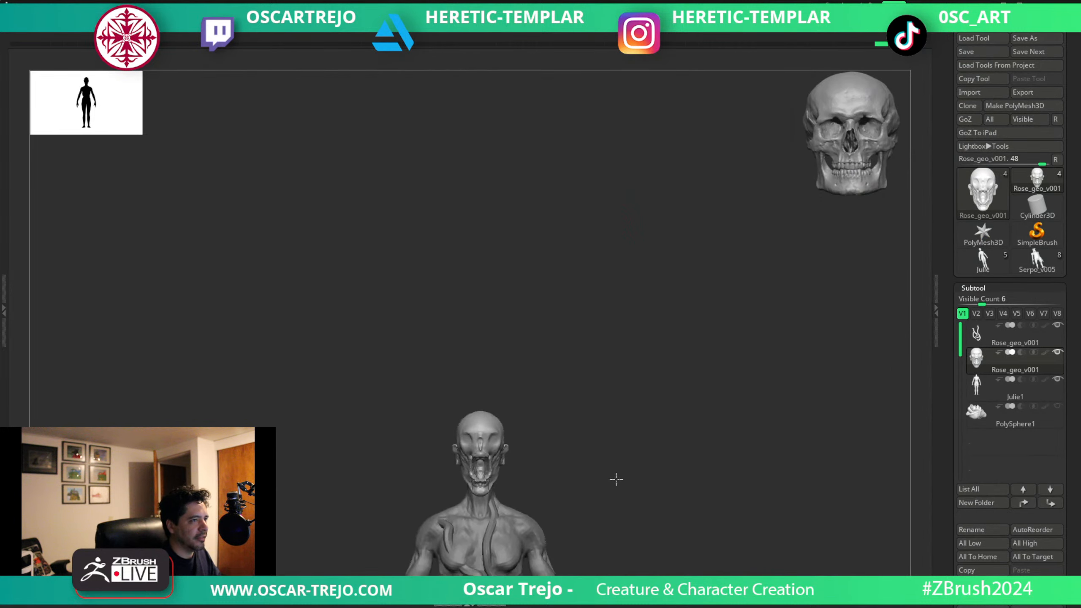
{"action": "left_click_drag", "start_coordinate": [568, 403], "coordinate": [706, 547], "text": "alt"}
{"action": "left_click_drag", "start_coordinate": [692, 501], "coordinate": [728, 422], "text": "alt"}
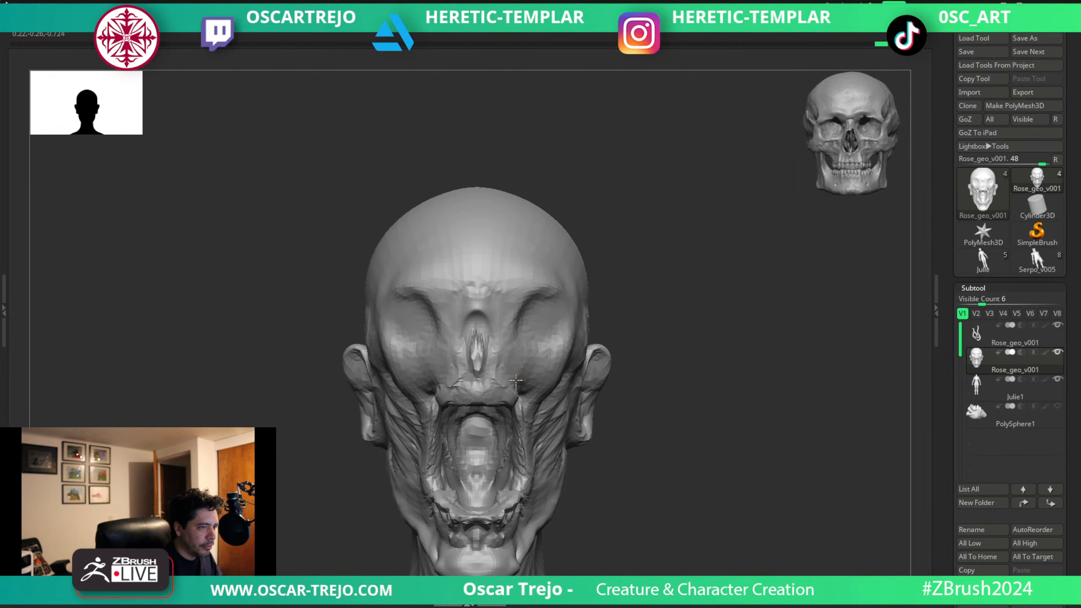
{"action": "left_click_drag", "start_coordinate": [663, 391], "coordinate": [577, 393], "text": "shift"}
{"action": "key", "text": "s"}
{"action": "mouse_move", "coordinate": [477, 417]}
{"action": "left_mouse_down"}
{"action": "mouse_move", "coordinate": [449, 435]}
{"action": "mouse_move", "coordinate": [699, 386]}
{"action": "mouse_move", "coordinate": [621, 325]}
{"action": "left_mouse_up"}
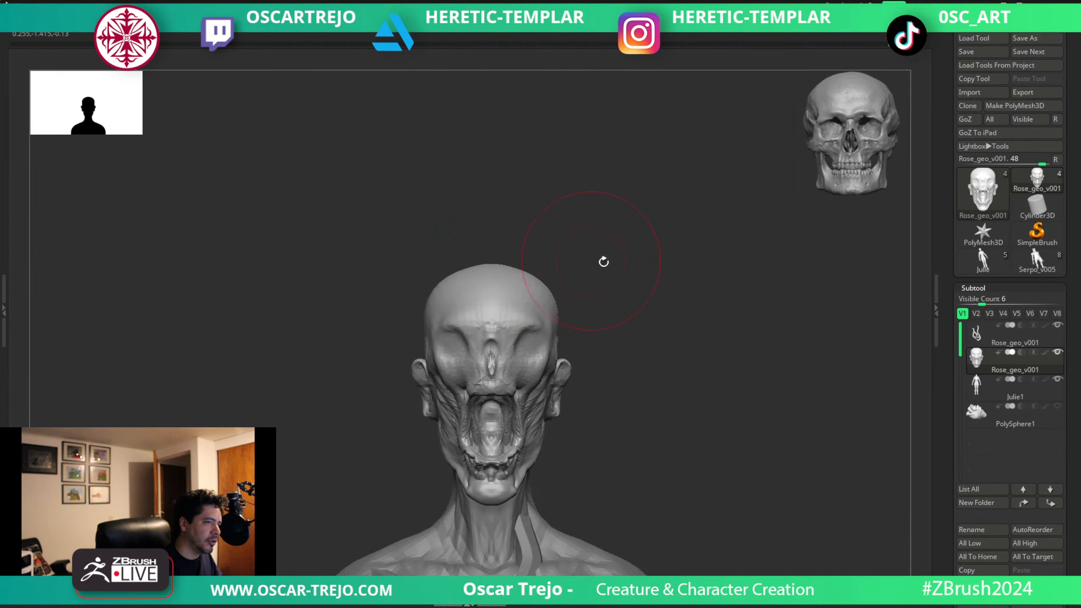
{"action": "right_click_drag", "start_coordinate": [603, 260], "coordinate": [573, 281]}
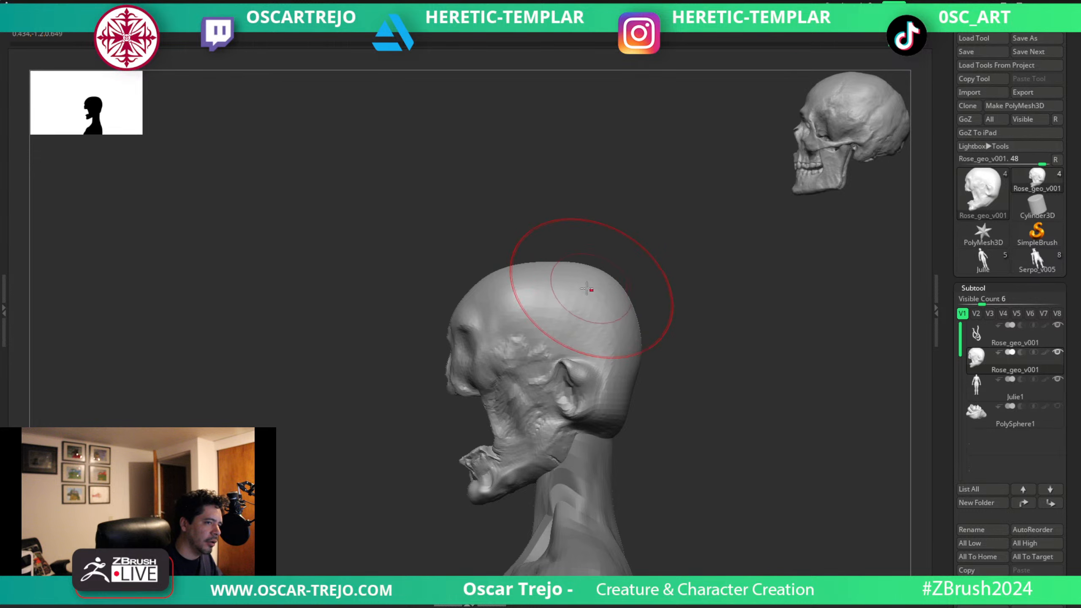
Pull the nasal bridge and the front of the upper jaw forward in profile, varying the brush size.
{"action": "mouse_move", "coordinate": [549, 341]}
{"action": "right_mouse_down"}
{"action": "mouse_move", "coordinate": [681, 441]}
{"action": "mouse_move", "coordinate": [529, 336]}
{"action": "mouse_move", "coordinate": [690, 564]}
{"action": "right_mouse_up"}
{"action": "right_click_drag", "start_coordinate": [303, 489], "coordinate": [374, 350]}
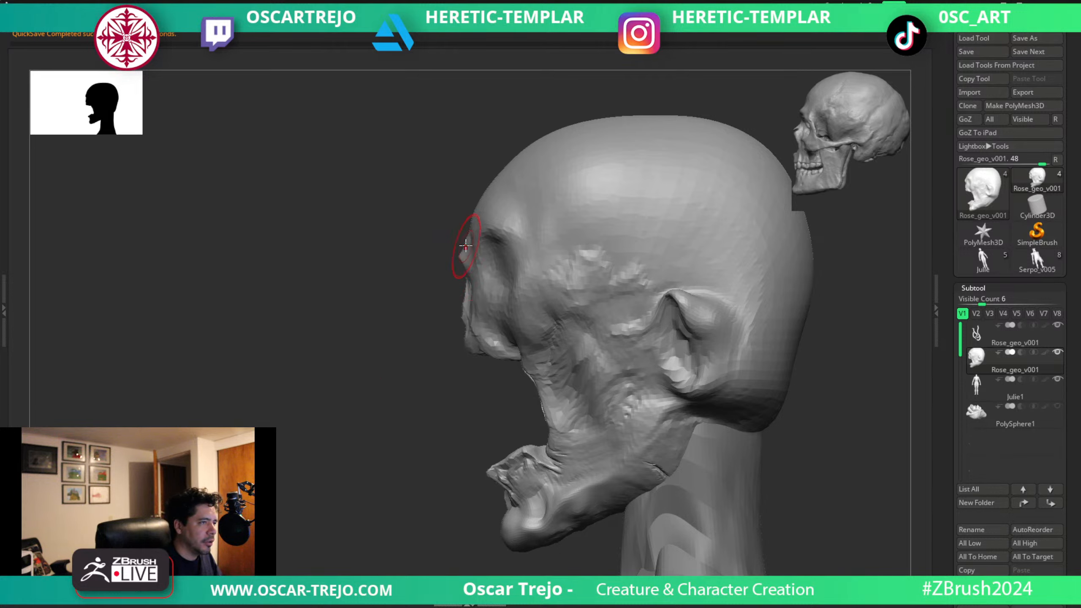
{"action": "key", "text": "s"}
{"action": "left_click_drag", "start_coordinate": [476, 223], "coordinate": [488, 224]}
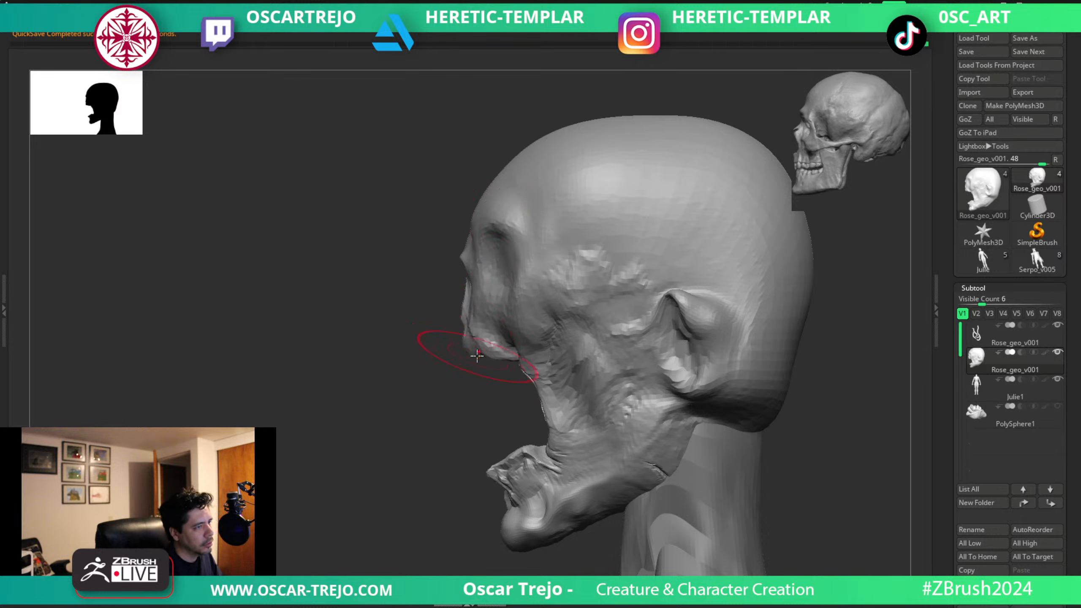
{"action": "key", "text": "s"}
{"action": "left_click_drag", "start_coordinate": [461, 309], "coordinate": [468, 293]}
{"action": "key", "text": "s"}
{"action": "key", "text": "s"}
{"action": "key", "text": "s"}
{"action": "left_click_drag", "start_coordinate": [469, 294], "coordinate": [463, 290]}
{"action": "mouse_move", "coordinate": [531, 248]}
{"action": "left_mouse_down"}
{"action": "mouse_move", "coordinate": [503, 241]}
{"action": "mouse_move", "coordinate": [499, 254]}
{"action": "left_mouse_up"}
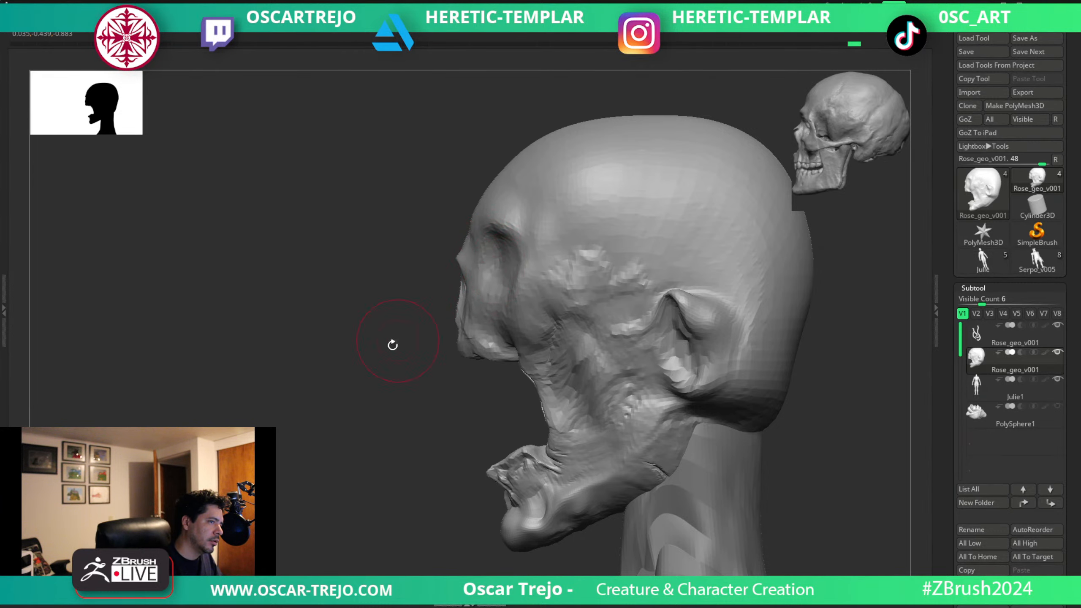
Shift the ears forward on the sides of the skull with a larger brush, checking profile and front views.
{"action": "left_click_drag", "start_coordinate": [391, 344], "coordinate": [517, 341], "text": "shift"}
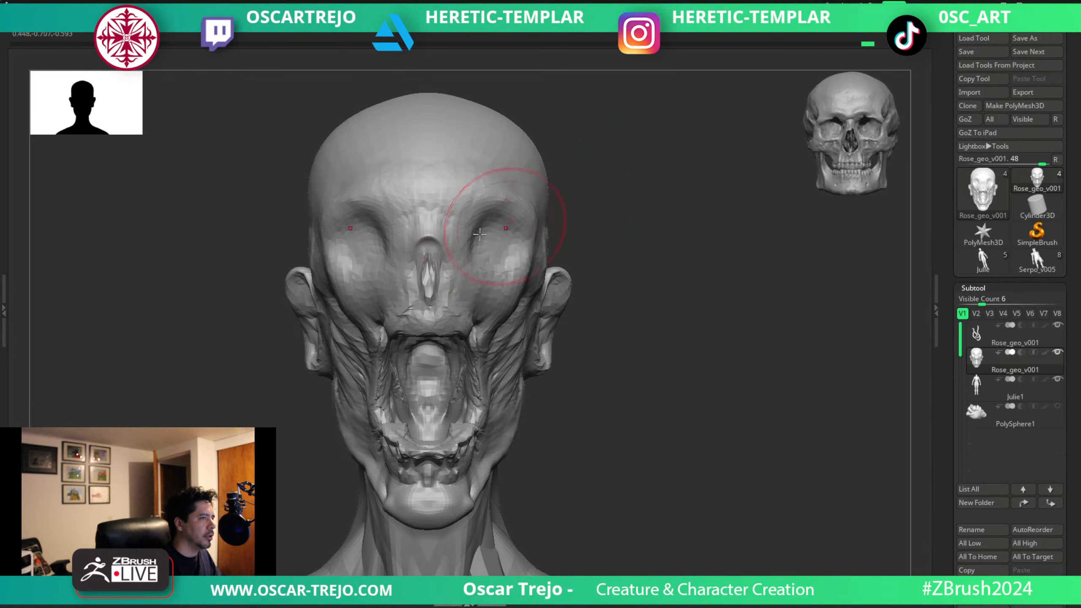
{"action": "left_click_drag", "start_coordinate": [610, 159], "coordinate": [500, 163]}
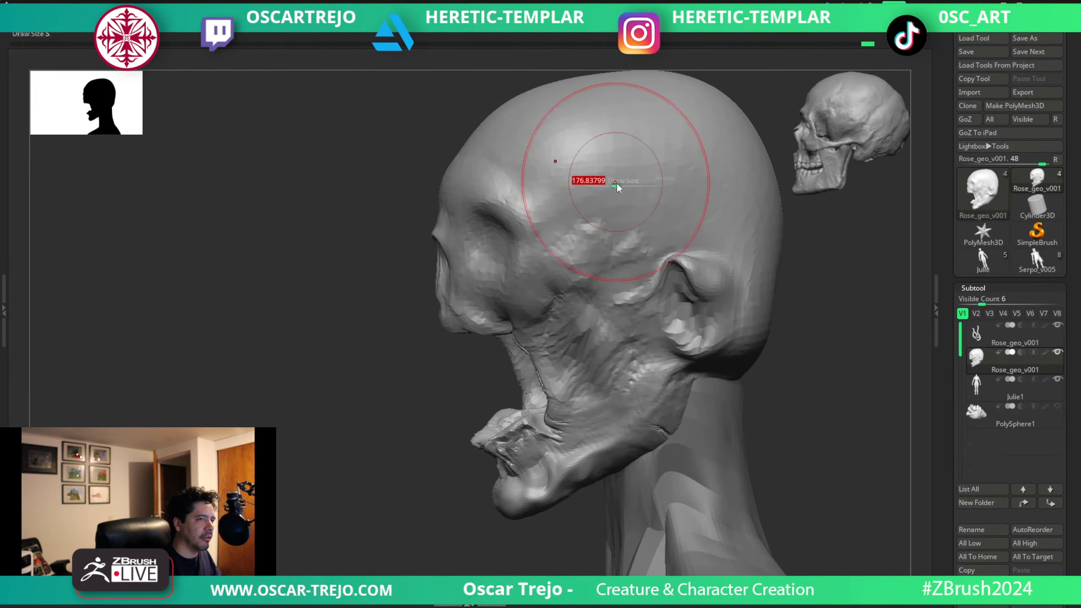
{"action": "left_click_drag", "start_coordinate": [419, 272], "coordinate": [451, 266], "text": "shift"}
{"action": "left_click_drag", "start_coordinate": [549, 211], "coordinate": [562, 232], "text": "alt"}
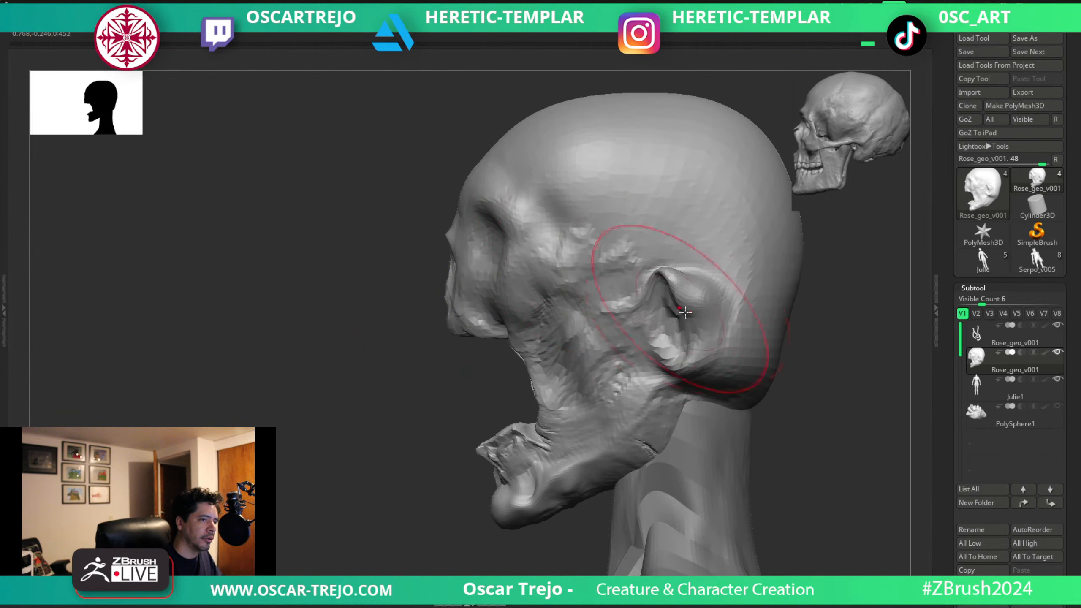
{"action": "left_click_drag", "start_coordinate": [684, 318], "coordinate": [665, 253]}
{"action": "left_click_drag", "start_coordinate": [426, 366], "coordinate": [675, 225], "text": "shift"}
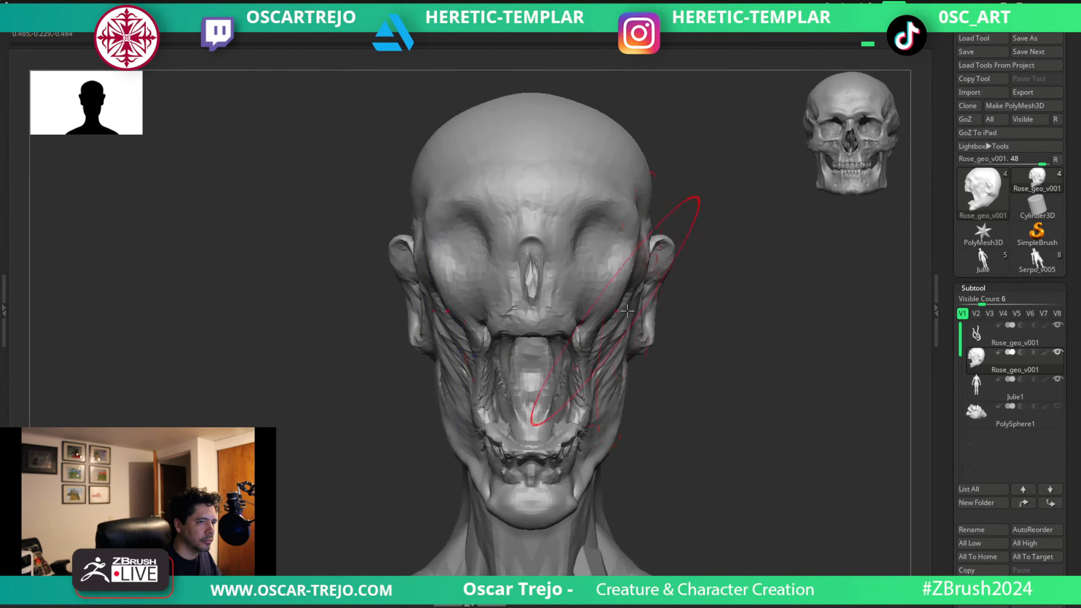
{"action": "key", "text": "s"}
{"action": "mouse_move", "coordinate": [737, 266]}
{"action": "left_mouse_down"}
{"action": "mouse_move", "coordinate": [670, 277]}
{"action": "mouse_move", "coordinate": [629, 255]}
{"action": "left_mouse_up"}
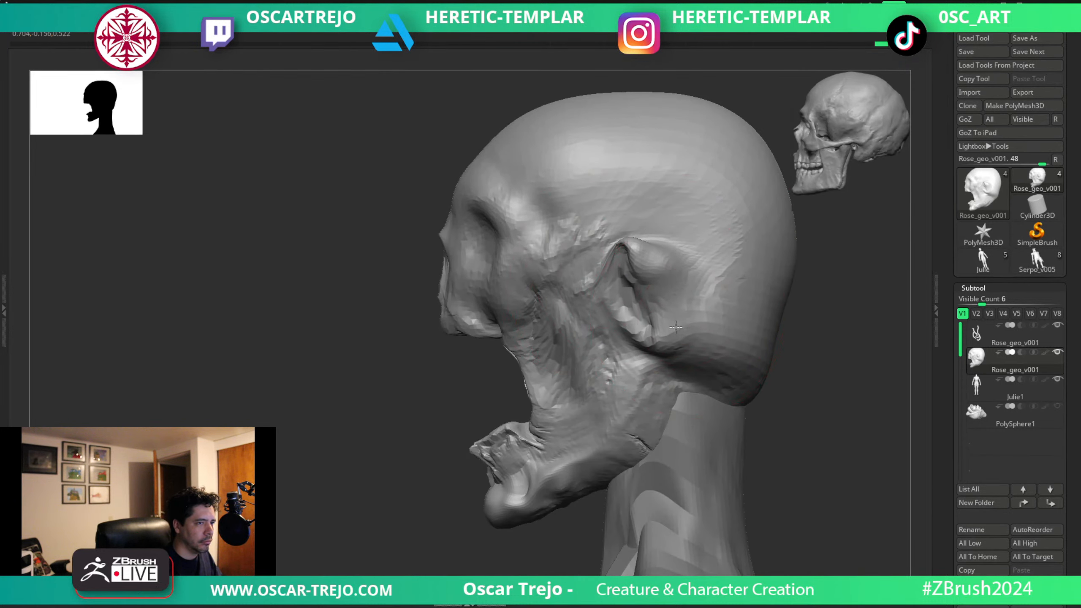
{"action": "left_click_drag", "start_coordinate": [392, 369], "coordinate": [440, 367]}
{"action": "mouse_move", "coordinate": [739, 329]}
{"action": "left_mouse_down"}
{"action": "mouse_move", "coordinate": [717, 299]}
{"action": "mouse_move", "coordinate": [747, 304]}
{"action": "mouse_move", "coordinate": [711, 283]}
{"action": "mouse_move", "coordinate": [696, 242]}
{"action": "mouse_move", "coordinate": [642, 188]}
{"action": "mouse_move", "coordinate": [711, 344]}
{"action": "left_mouse_up"}
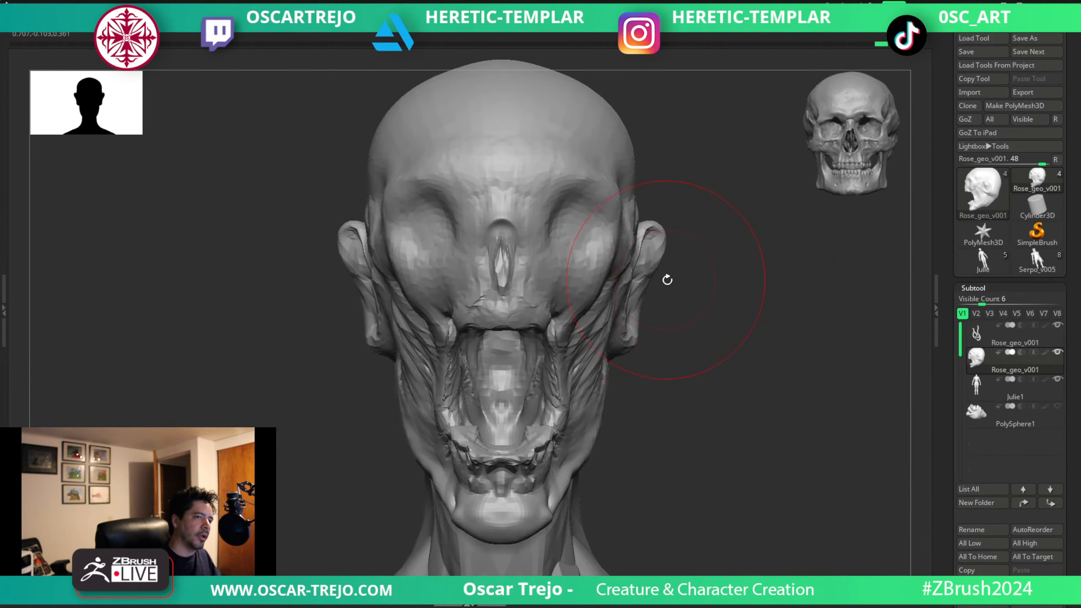
Reshape the outer contour of the ears from the front, resizing the brush between strokes.
{"action": "key", "text": "s"}
{"action": "mouse_move", "coordinate": [667, 280]}
{"action": "left_mouse_down"}
{"action": "mouse_move", "coordinate": [637, 273]}
{"action": "mouse_move", "coordinate": [639, 303]}
{"action": "mouse_move", "coordinate": [693, 316]}
{"action": "left_mouse_up"}
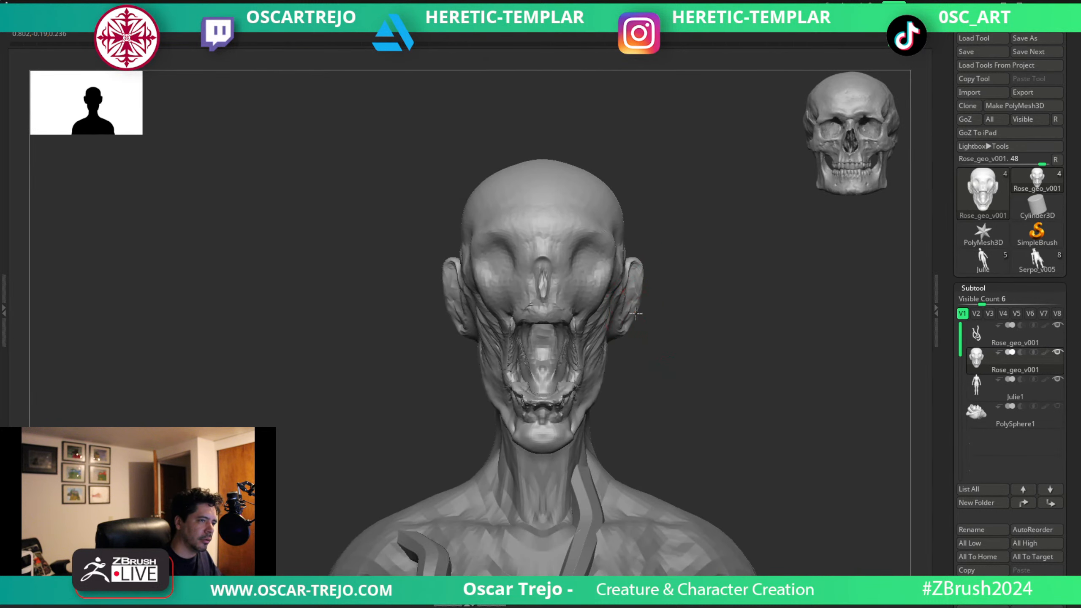
{"action": "key", "text": "s"}
{"action": "left_click_drag", "start_coordinate": [630, 302], "coordinate": [641, 286]}
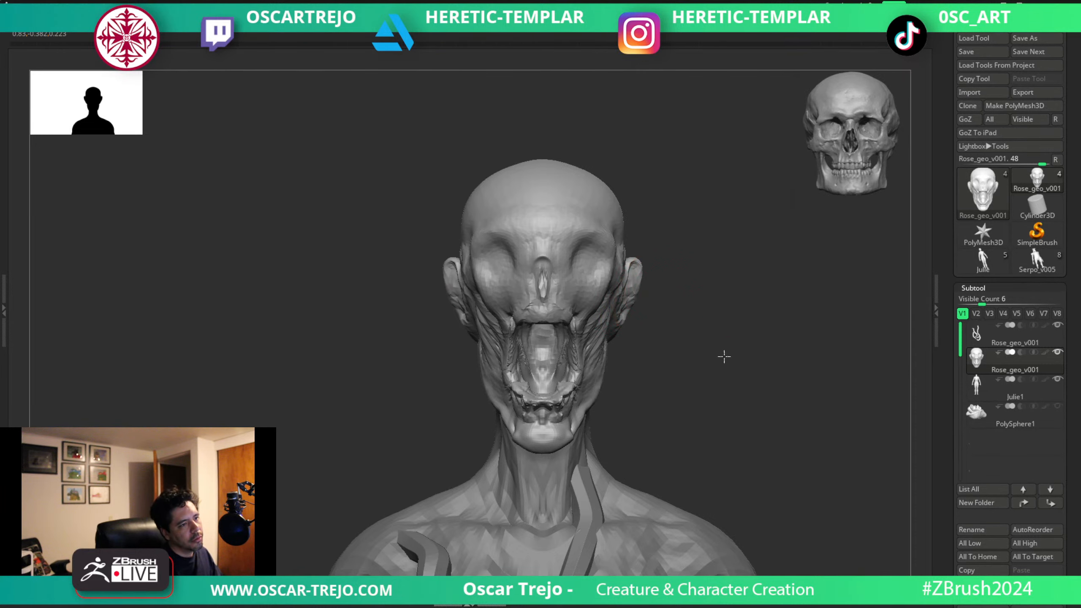
Reshape the back surface of the ear from a rear three-quarter view.
{"action": "left_click_drag", "start_coordinate": [724, 356], "coordinate": [688, 338]}
{"action": "left_click_drag", "start_coordinate": [805, 323], "coordinate": [817, 378], "text": "alt"}
{"action": "left_click_drag", "start_coordinate": [817, 374], "coordinate": [737, 347]}
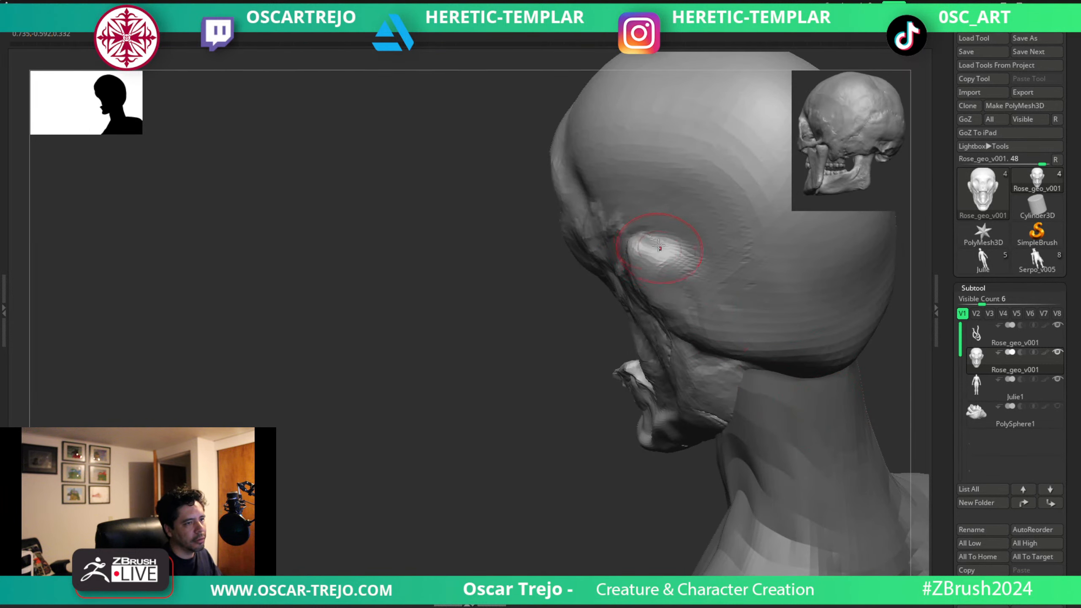
{"action": "left_click_drag", "start_coordinate": [658, 245], "coordinate": [666, 282]}
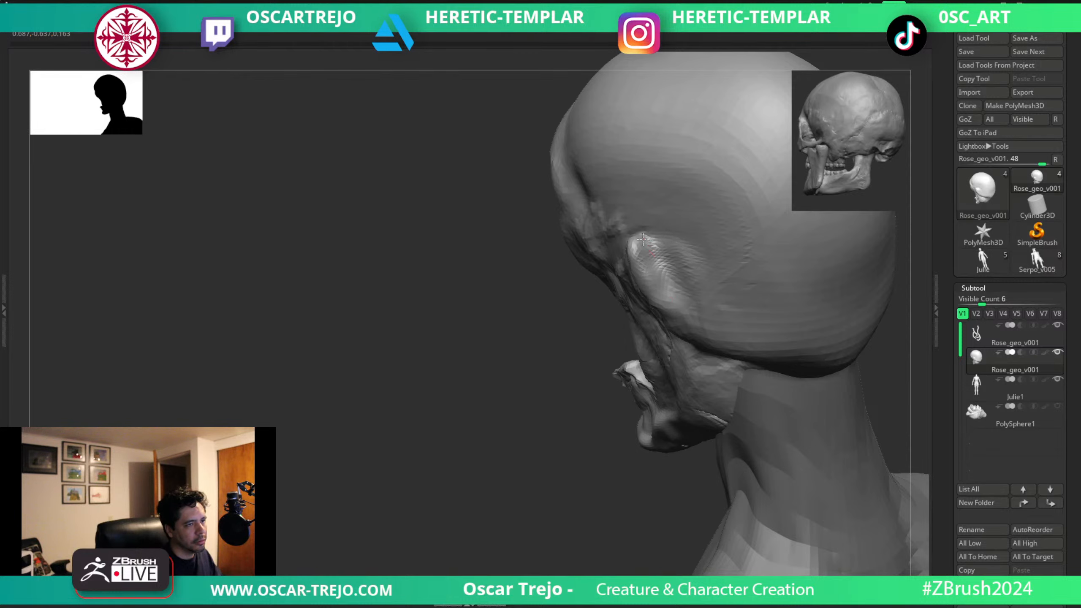
{"action": "mouse_move", "coordinate": [491, 367]}
{"action": "left_mouse_down", "text": "shift"}
{"action": "mouse_move", "coordinate": [679, 294]}
{"action": "mouse_move", "coordinate": [660, 281]}
{"action": "mouse_move", "coordinate": [668, 245]}
{"action": "mouse_move", "coordinate": [647, 239]}
{"action": "mouse_move", "coordinate": [639, 266]}
{"action": "left_mouse_up", "text": "shift"}
Push the lower ends of the ears inward toward the jaw from the front with a resized brush.
{"action": "key", "text": "s"}
{"action": "key", "text": "s"}
{"action": "key", "text": "s"}
{"action": "mouse_move", "coordinate": [644, 323]}
{"action": "left_mouse_down"}
{"action": "mouse_move", "coordinate": [662, 298]}
{"action": "mouse_move", "coordinate": [635, 336]}
{"action": "left_mouse_up"}
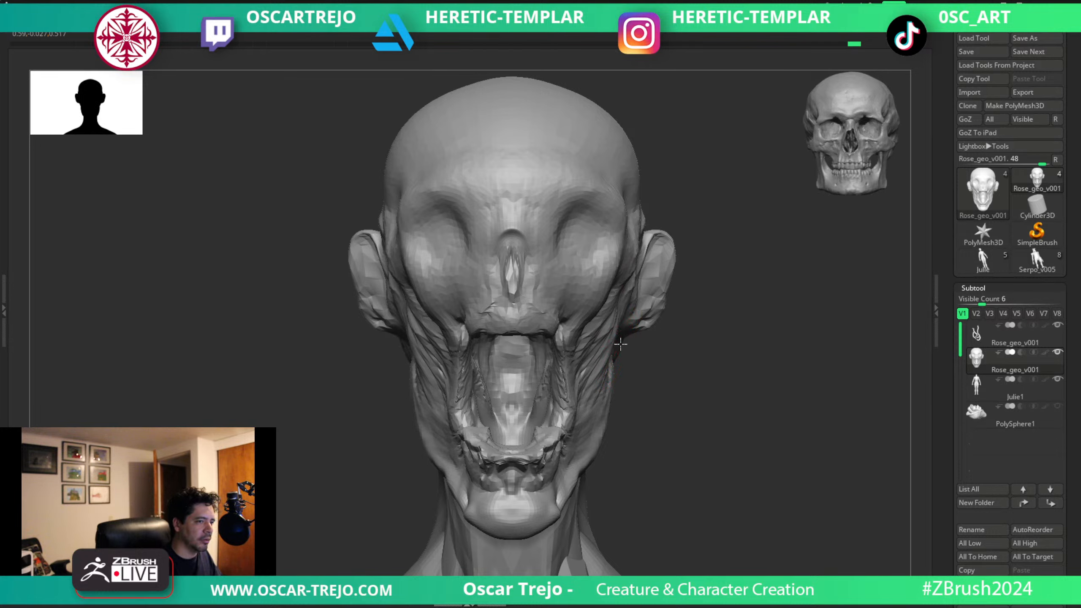
{"action": "key", "text": "s"}
{"action": "mouse_move", "coordinate": [655, 331]}
{"action": "left_mouse_down"}
{"action": "mouse_move", "coordinate": [669, 330]}
{"action": "mouse_move", "coordinate": [644, 327]}
{"action": "left_mouse_up"}
Refine the ear's rim and inner hollow in profile and three-quarter views.
{"action": "left_click_drag", "start_coordinate": [745, 313], "coordinate": [684, 298]}
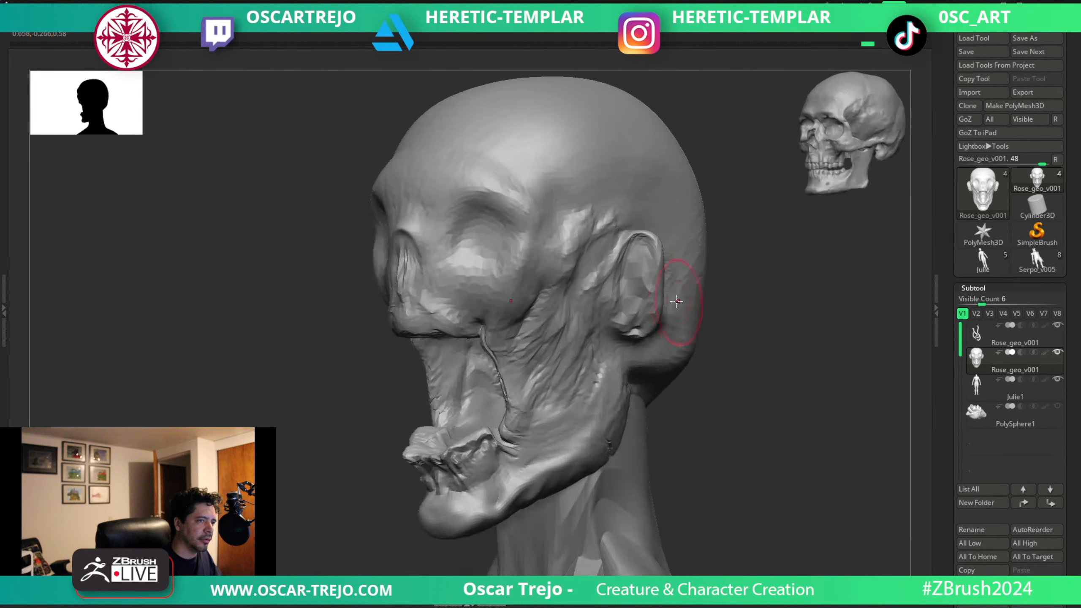
{"action": "key", "text": "s"}
{"action": "mouse_move", "coordinate": [760, 261]}
{"action": "left_mouse_down"}
{"action": "mouse_move", "coordinate": [681, 261]}
{"action": "mouse_move", "coordinate": [690, 324]}
{"action": "mouse_move", "coordinate": [663, 343]}
{"action": "left_mouse_up"}
{"action": "left_click_drag", "start_coordinate": [457, 408], "coordinate": [478, 404]}
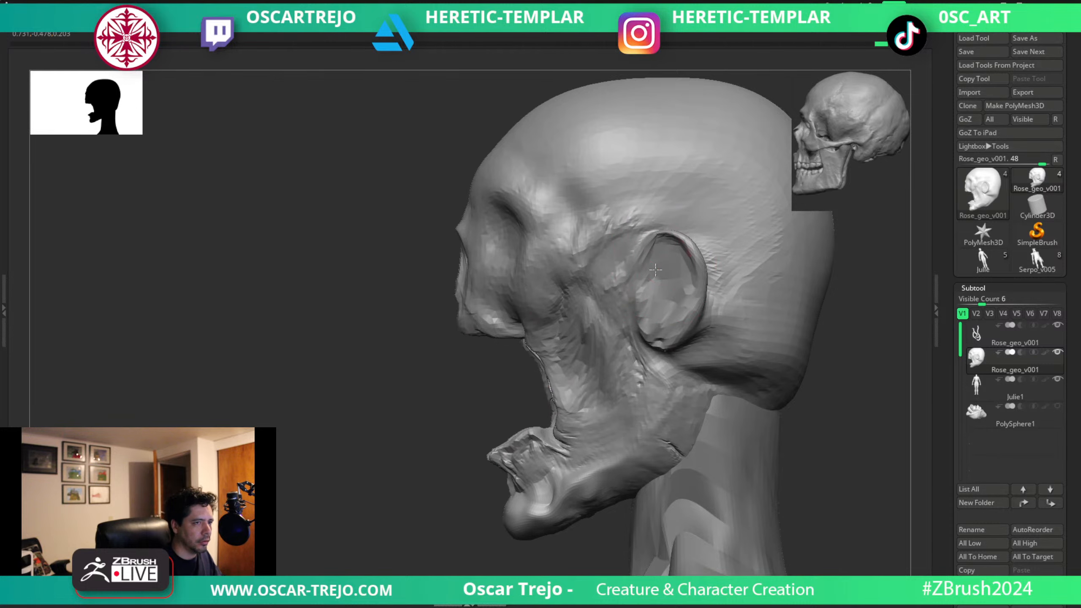
{"action": "left_click_drag", "start_coordinate": [654, 303], "coordinate": [656, 312]}
{"action": "left_click_drag", "start_coordinate": [422, 390], "coordinate": [489, 385]}
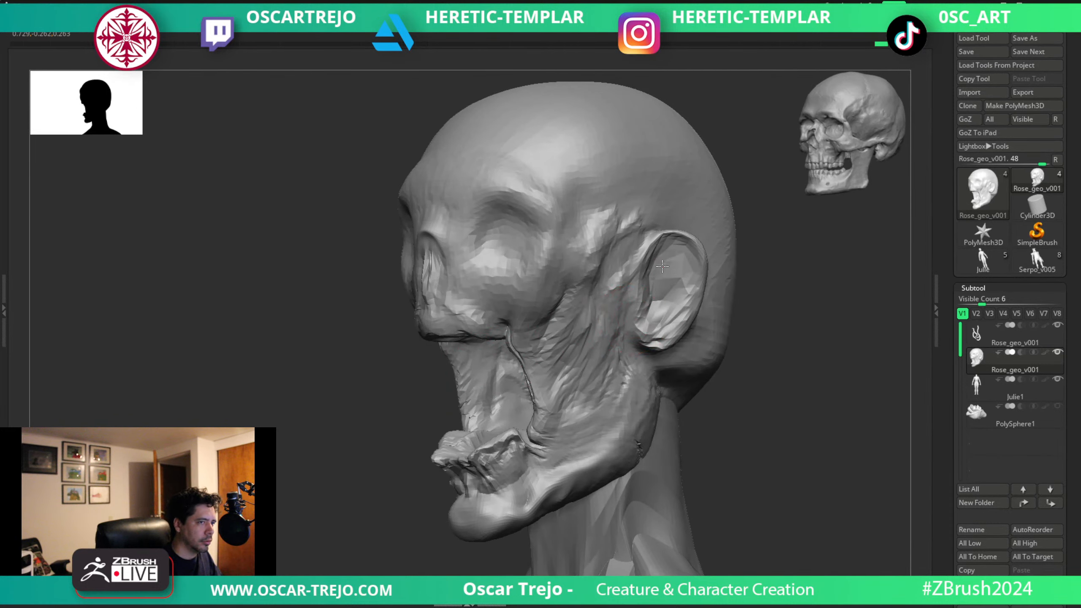
{"action": "left_click_drag", "start_coordinate": [758, 281], "coordinate": [635, 226], "text": "shift"}
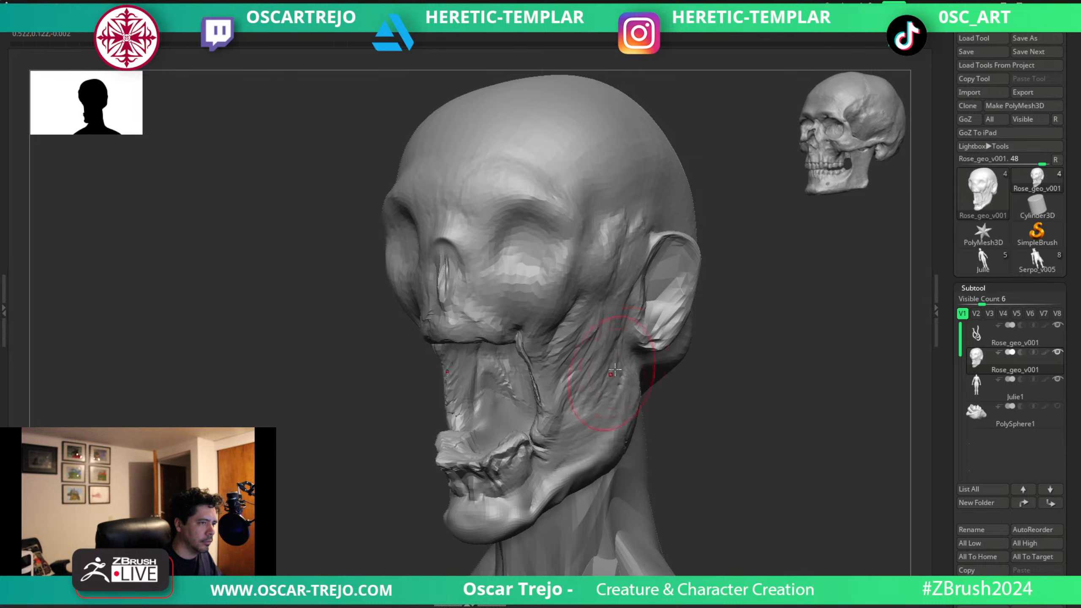
Adjust the corners and lower edge of the upper jaw, working from three-quarter, underside and front views.
{"action": "left_click_drag", "start_coordinate": [709, 319], "coordinate": [745, 315]}
{"action": "key", "text": "s"}
{"action": "left_click_drag", "start_coordinate": [521, 331], "coordinate": [514, 331]}
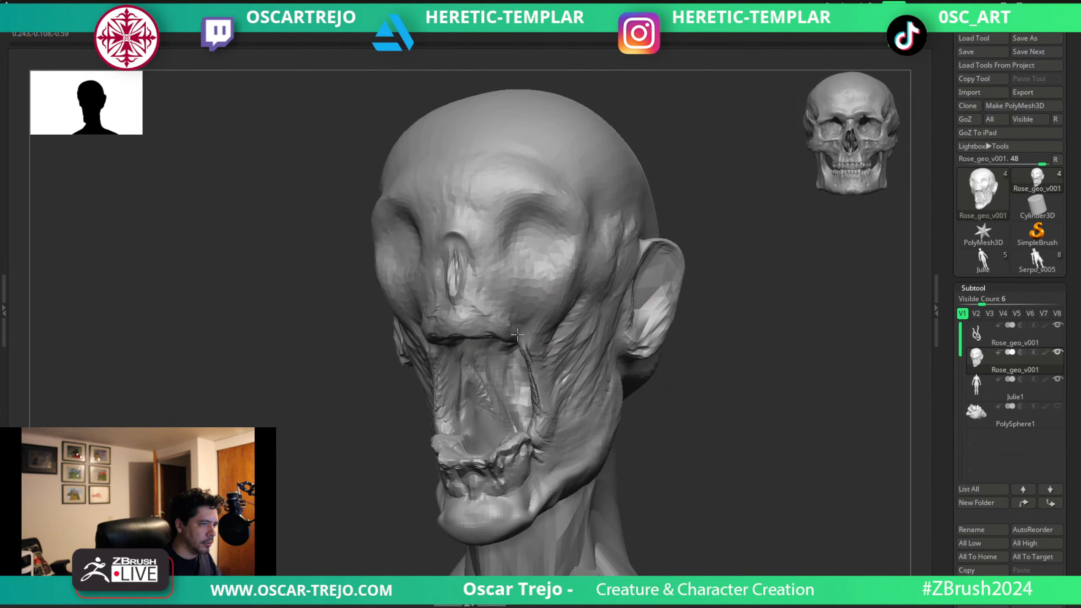
{"action": "left_click_drag", "start_coordinate": [375, 417], "coordinate": [393, 379]}
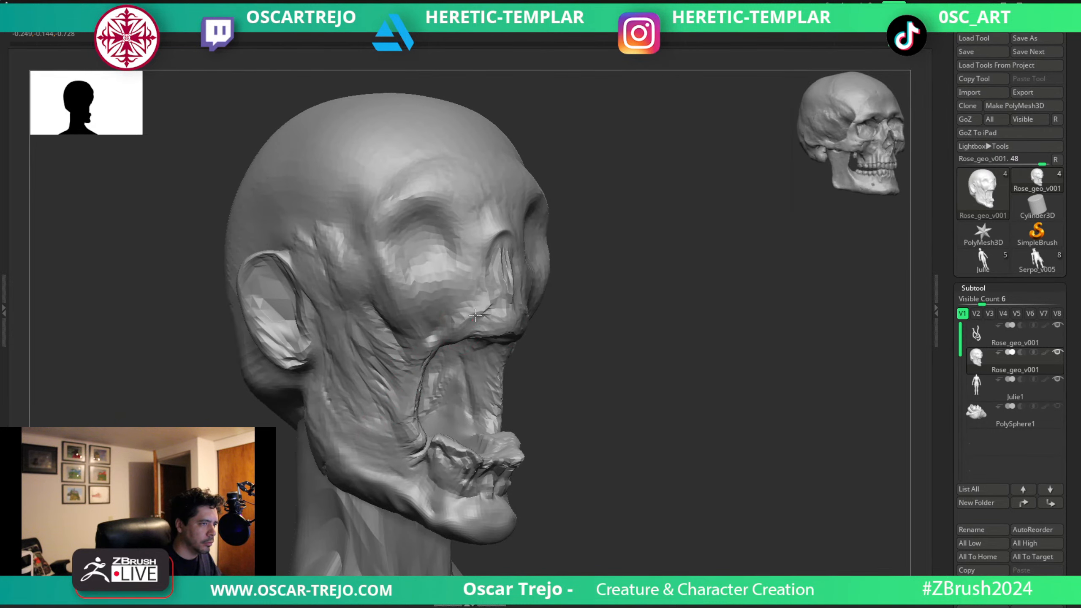
{"action": "mouse_move", "coordinate": [432, 333]}
{"action": "left_mouse_down"}
{"action": "mouse_move", "coordinate": [560, 316]}
{"action": "mouse_move", "coordinate": [637, 367]}
{"action": "mouse_move", "coordinate": [719, 329]}
{"action": "mouse_move", "coordinate": [651, 296]}
{"action": "left_mouse_up"}
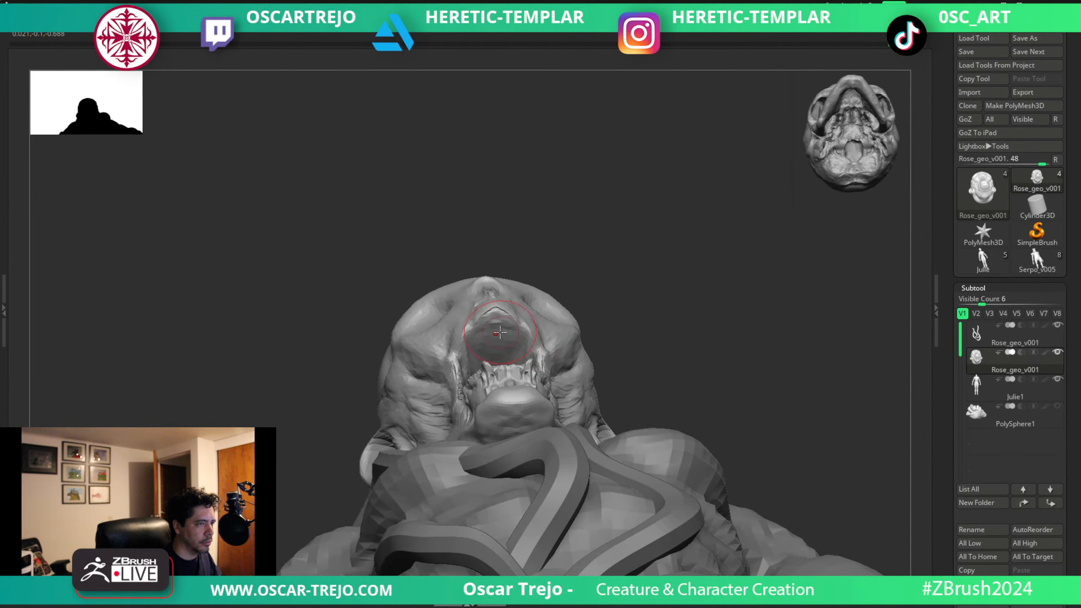
{"action": "mouse_move", "coordinate": [642, 267]}
{"action": "left_mouse_down"}
{"action": "mouse_move", "coordinate": [624, 316]}
{"action": "mouse_move", "coordinate": [649, 325]}
{"action": "mouse_move", "coordinate": [647, 355]}
{"action": "left_mouse_up"}
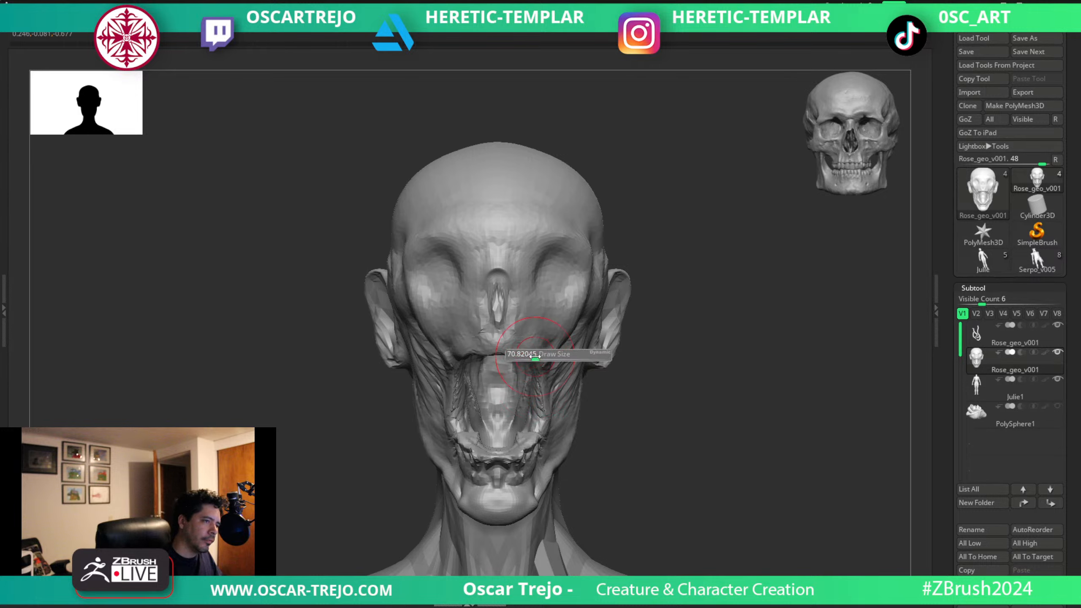
{"action": "key", "text": "s"}
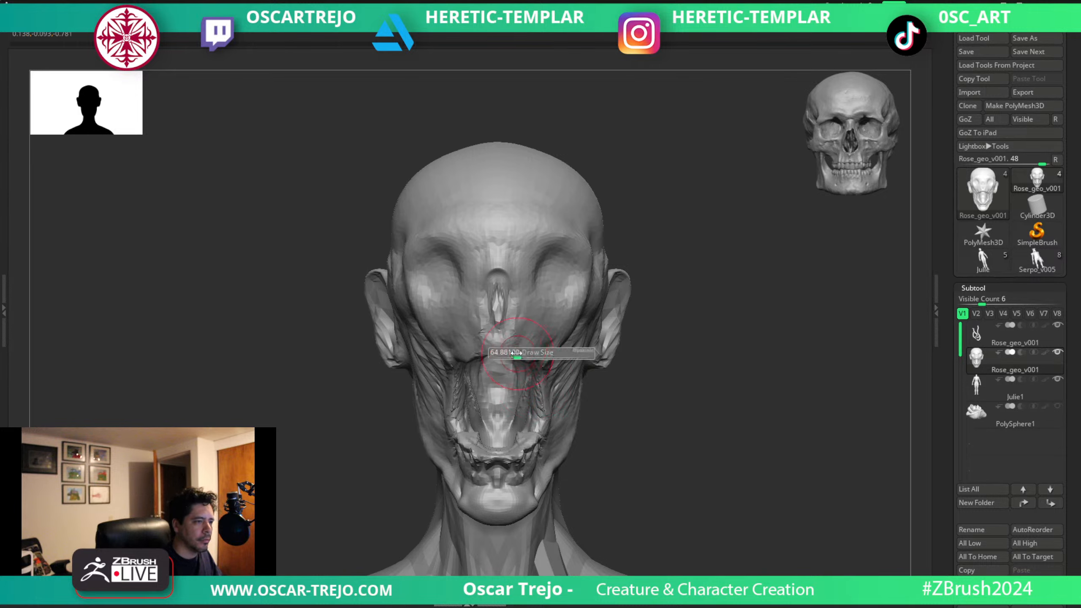
{"action": "left_click_drag", "start_coordinate": [515, 349], "coordinate": [515, 355]}
Check the figure's overall silhouette and adjust the inner sides of the open mouth near the lower gums.
{"action": "left_click_drag", "start_coordinate": [626, 370], "coordinate": [562, 282], "text": "alt"}
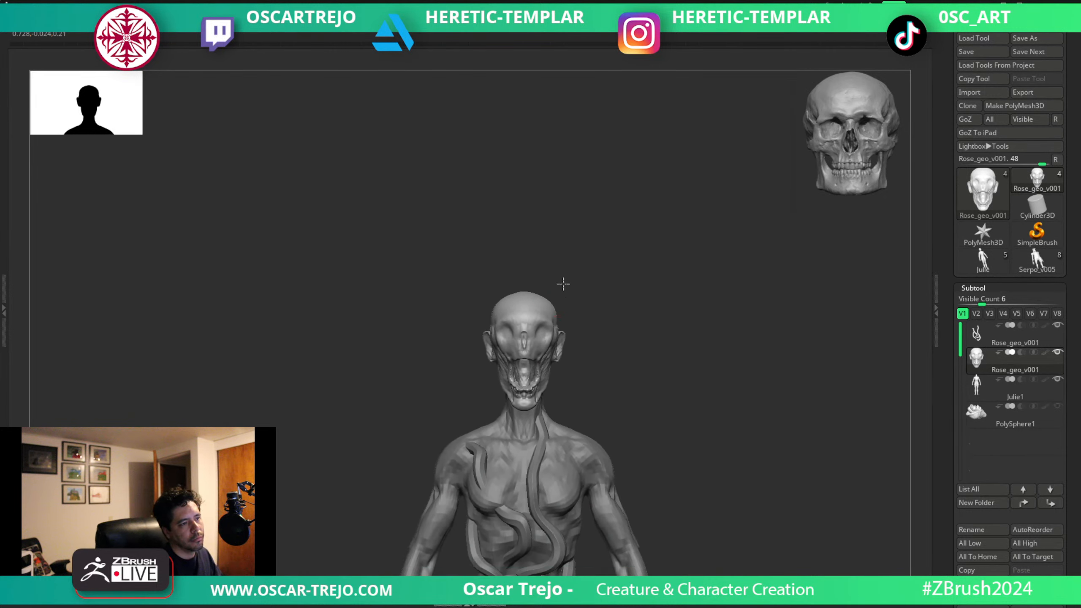
{"action": "left_click_drag", "start_coordinate": [642, 328], "coordinate": [675, 358]}
{"action": "left_click_drag", "start_coordinate": [637, 264], "coordinate": [649, 270]}
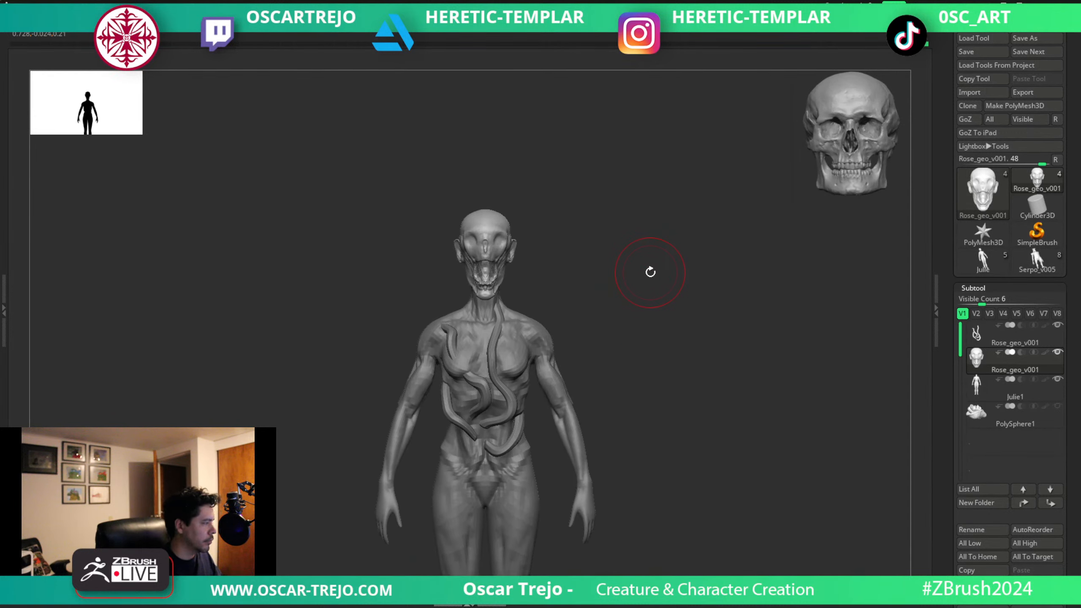
{"action": "mouse_move", "coordinate": [580, 268]}
{"action": "left_mouse_down"}
{"action": "mouse_move", "coordinate": [656, 425]}
{"action": "mouse_move", "coordinate": [633, 293]}
{"action": "mouse_move", "coordinate": [609, 433]}
{"action": "left_mouse_up"}
{"action": "key", "text": "s"}
{"action": "key", "text": "s"}
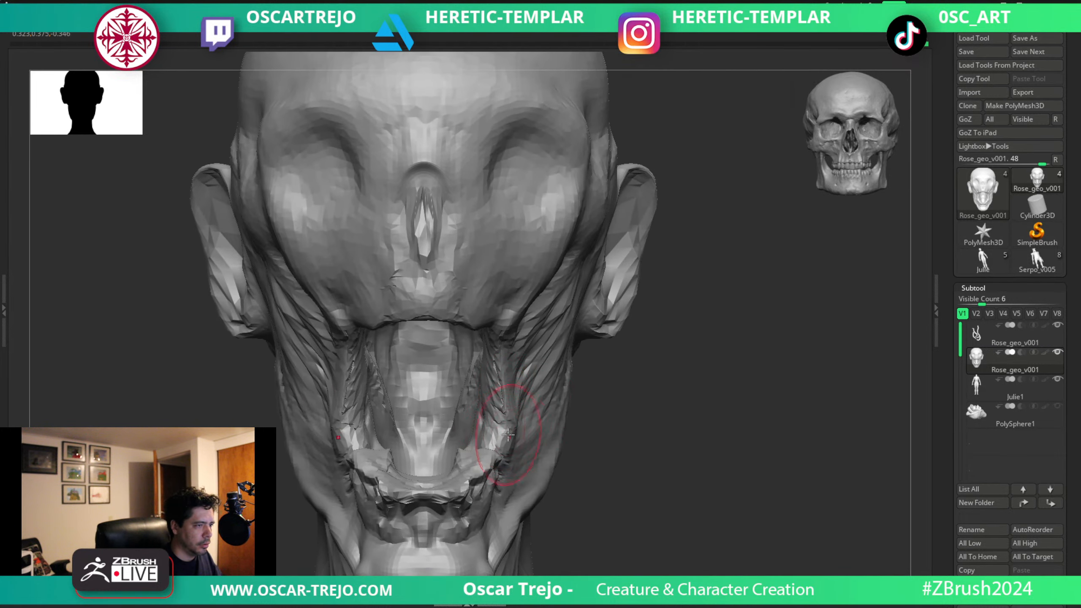
{"action": "left_click_drag", "start_coordinate": [513, 431], "coordinate": [495, 434]}
{"action": "mouse_move", "coordinate": [641, 439]}
{"action": "left_mouse_down"}
{"action": "mouse_move", "coordinate": [655, 448]}
{"action": "mouse_move", "coordinate": [462, 456]}
{"action": "left_mouse_up"}
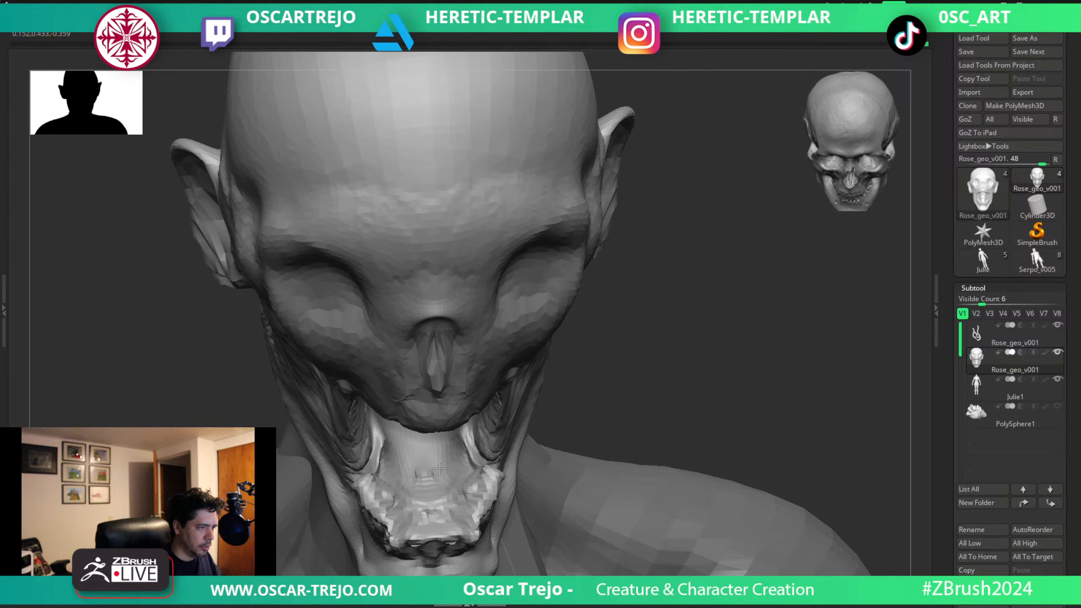
{"action": "left_click_drag", "start_coordinate": [393, 461], "coordinate": [379, 444]}
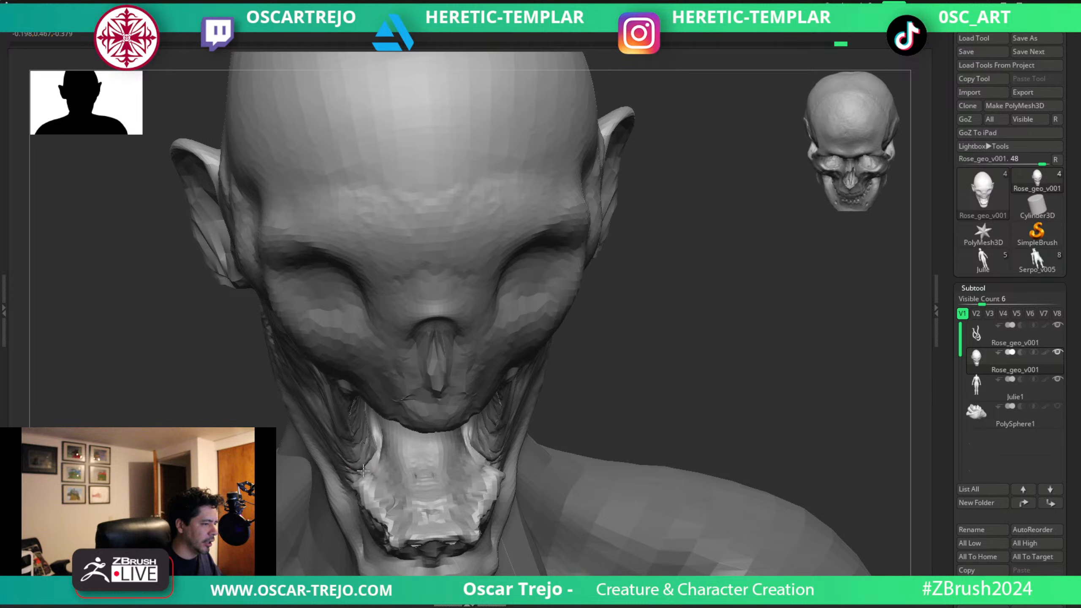
Adjust the inner side of the open mouth and the upper jaw's lower corner, undoing the unwanted stroke near the mouth corner.
{"action": "left_click_drag", "start_coordinate": [363, 470], "coordinate": [396, 458]}
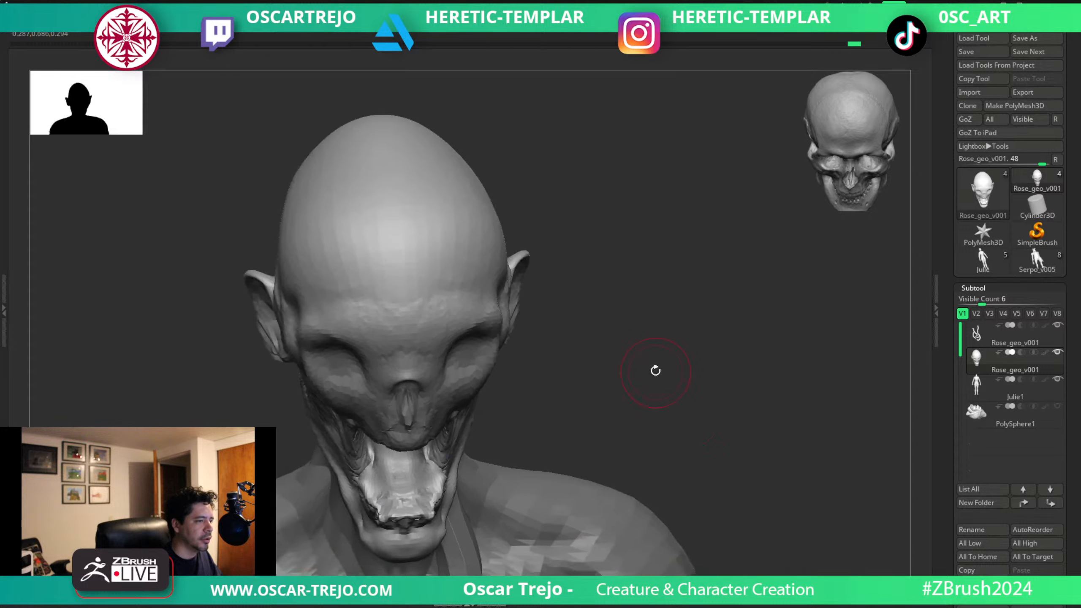
{"action": "mouse_move", "coordinate": [654, 369]}
{"action": "left_mouse_down"}
{"action": "mouse_move", "coordinate": [656, 391]}
{"action": "mouse_move", "coordinate": [618, 429]}
{"action": "mouse_move", "coordinate": [564, 404]}
{"action": "mouse_move", "coordinate": [422, 429]}
{"action": "mouse_move", "coordinate": [574, 387]}
{"action": "mouse_move", "coordinate": [575, 357]}
{"action": "mouse_move", "coordinate": [644, 357]}
{"action": "mouse_move", "coordinate": [694, 374]}
{"action": "mouse_move", "coordinate": [640, 398]}
{"action": "left_mouse_up"}
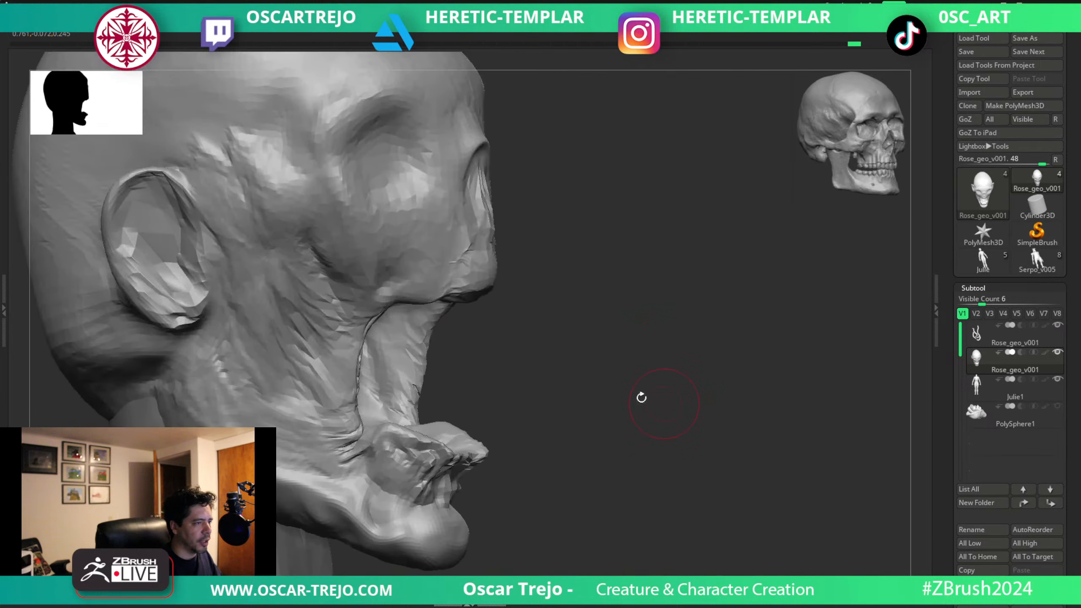
{"action": "mouse_move", "coordinate": [362, 345]}
{"action": "left_mouse_down", "text": "ctrl"}
{"action": "mouse_move", "coordinate": [367, 300]}
{"action": "mouse_move", "coordinate": [461, 272]}
{"action": "left_mouse_up", "text": "ctrl"}
{"action": "key", "text": "ctrl+z"}
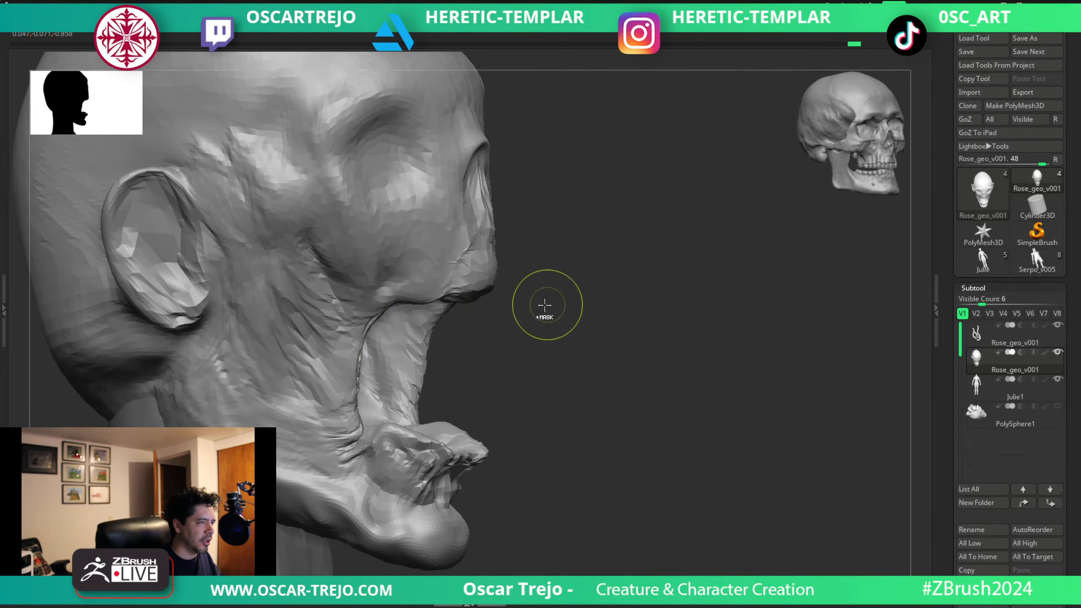
{"action": "left_click_drag", "start_coordinate": [396, 301], "coordinate": [393, 304]}
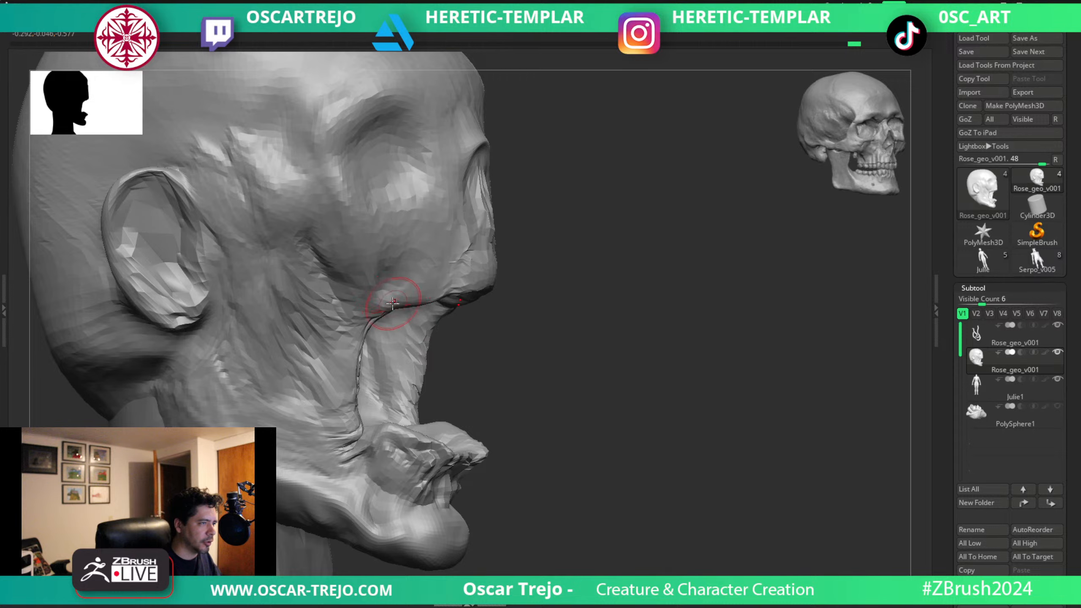
{"action": "left_click_drag", "start_coordinate": [596, 353], "coordinate": [462, 287]}
{"action": "left_click_drag", "start_coordinate": [393, 316], "coordinate": [388, 325]}
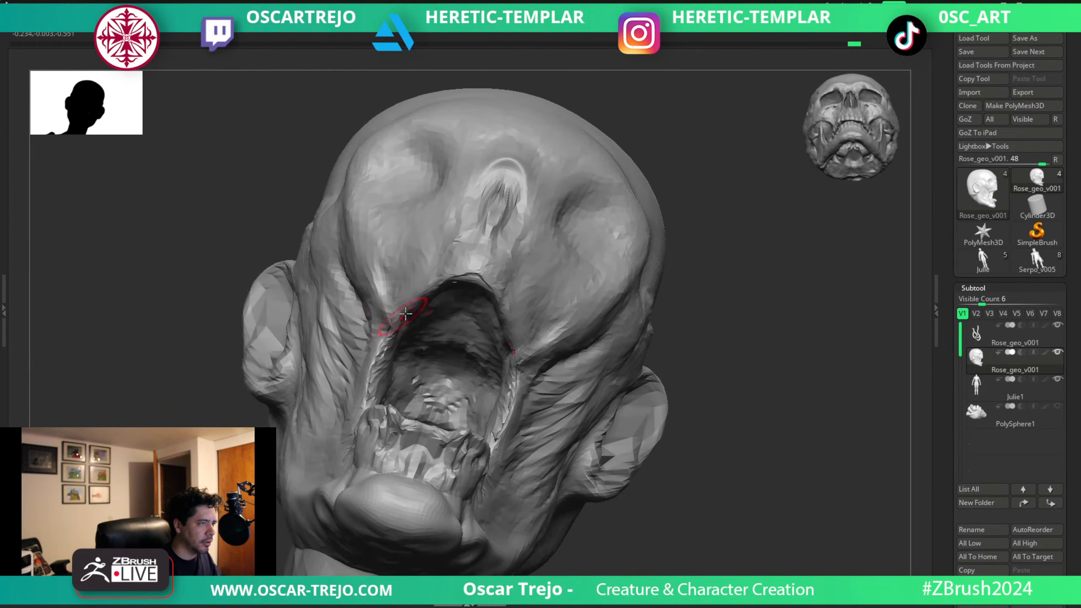
Thicken the rim along the upper jaw's lower edge with the Inflat brush from underneath.
{"action": "key", "text": "b"}
{"action": "key", "text": "i"}
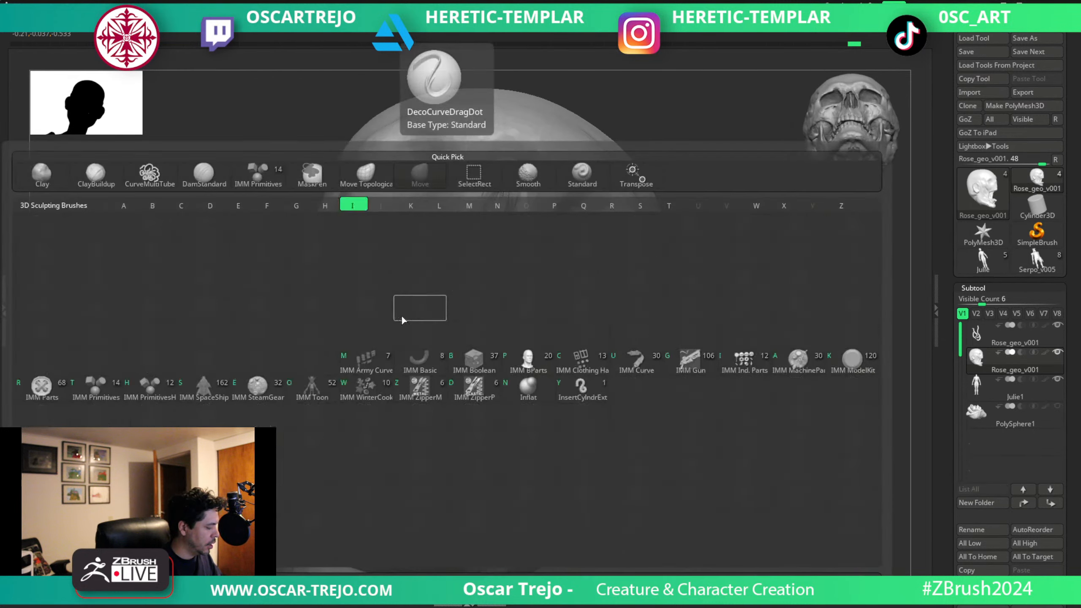
{"action": "key", "text": "n"}
{"action": "left_click_drag", "start_coordinate": [408, 303], "coordinate": [481, 285]}
{"action": "mouse_move", "coordinate": [513, 327]}
{"action": "left_mouse_down"}
{"action": "mouse_move", "coordinate": [506, 255]}
{"action": "mouse_move", "coordinate": [497, 312]}
{"action": "mouse_move", "coordinate": [426, 294]}
{"action": "left_mouse_up"}
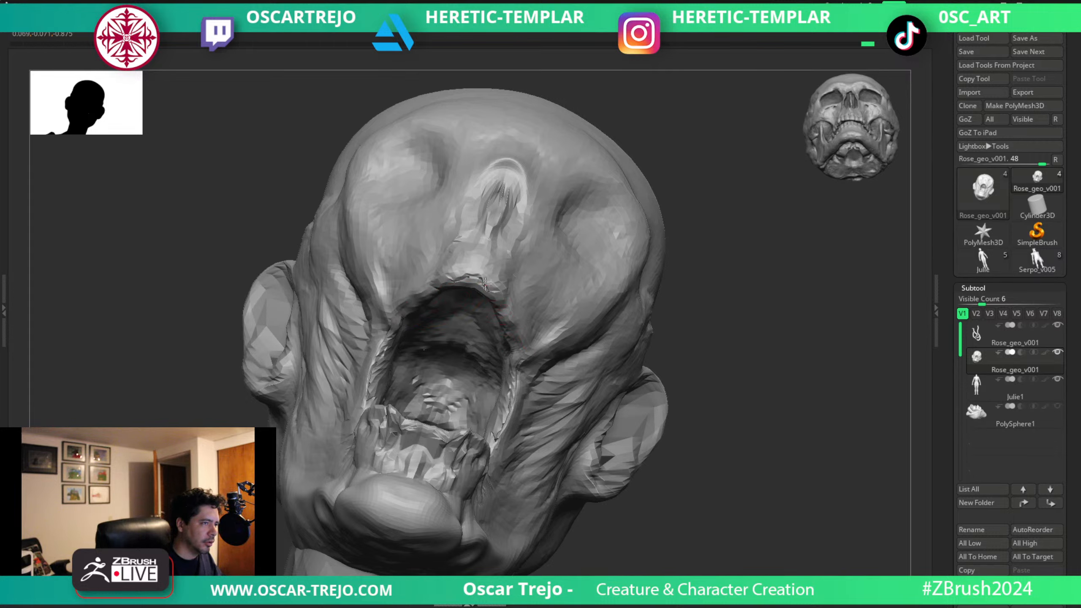
Refine the lower gums and the inner sides of the open mouth from front, three-quarter and profile views.
{"action": "mouse_move", "coordinate": [681, 332]}
{"action": "left_mouse_down"}
{"action": "mouse_move", "coordinate": [688, 369]}
{"action": "mouse_move", "coordinate": [620, 350]}
{"action": "mouse_move", "coordinate": [417, 410]}
{"action": "left_mouse_up"}
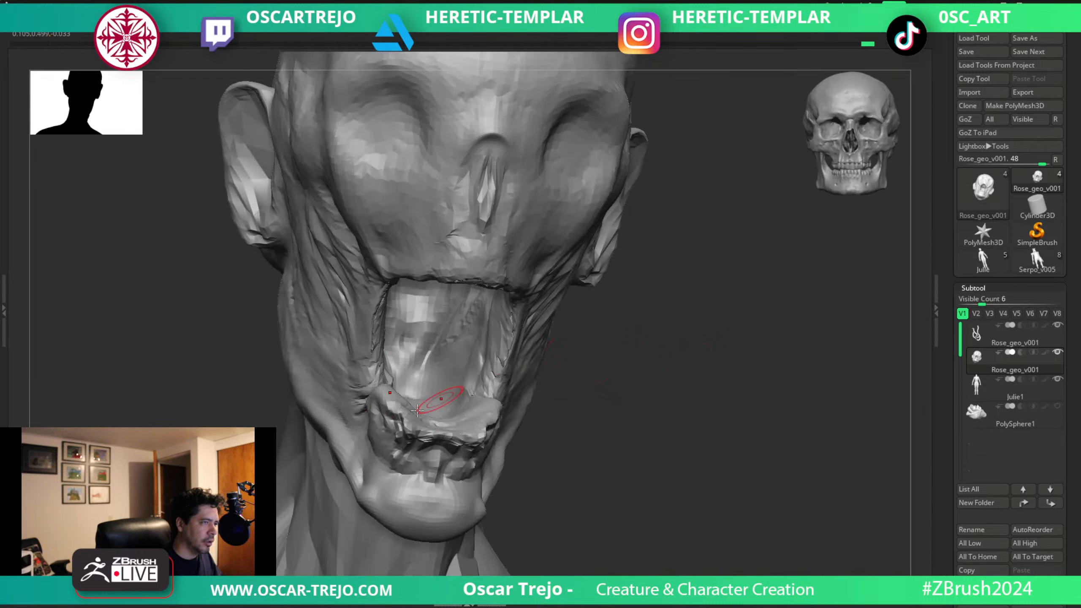
{"action": "left_click_drag", "start_coordinate": [618, 375], "coordinate": [482, 367]}
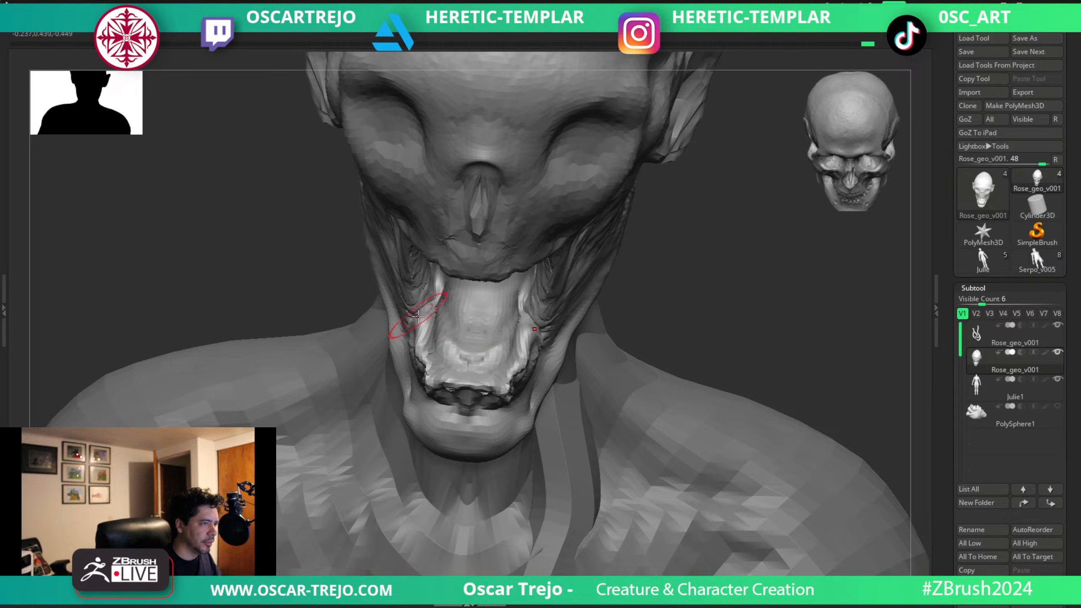
{"action": "mouse_move", "coordinate": [442, 377]}
{"action": "left_mouse_down"}
{"action": "mouse_move", "coordinate": [417, 365]}
{"action": "mouse_move", "coordinate": [431, 350]}
{"action": "mouse_move", "coordinate": [430, 376]}
{"action": "mouse_move", "coordinate": [509, 380]}
{"action": "mouse_move", "coordinate": [526, 340]}
{"action": "left_mouse_up"}
{"action": "right_click_drag", "start_coordinate": [556, 327], "coordinate": [530, 331]}
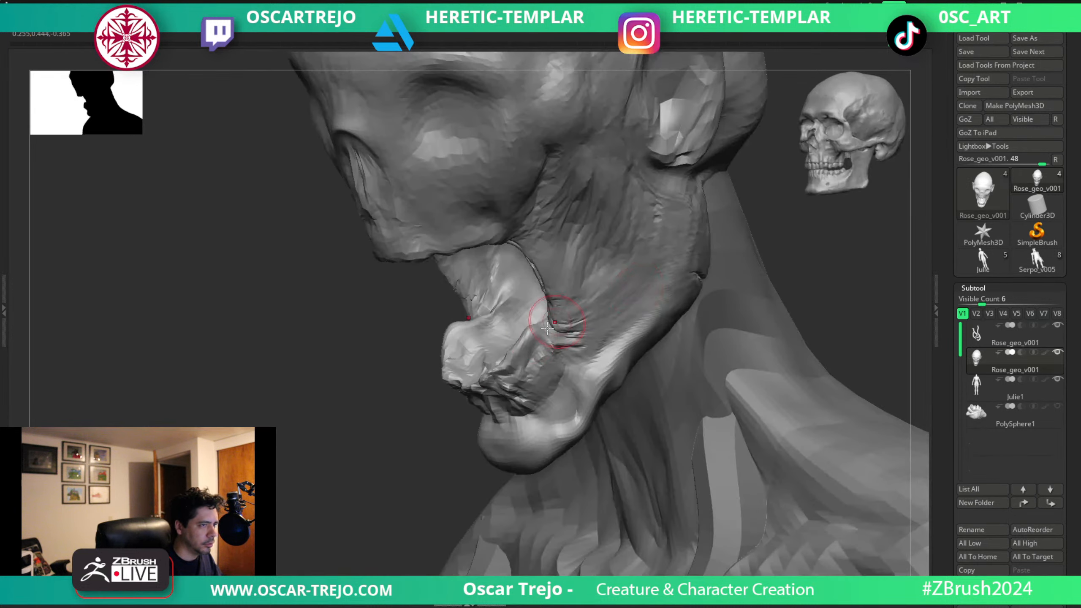
{"action": "right_click_drag", "start_coordinate": [413, 385], "coordinate": [379, 375]}
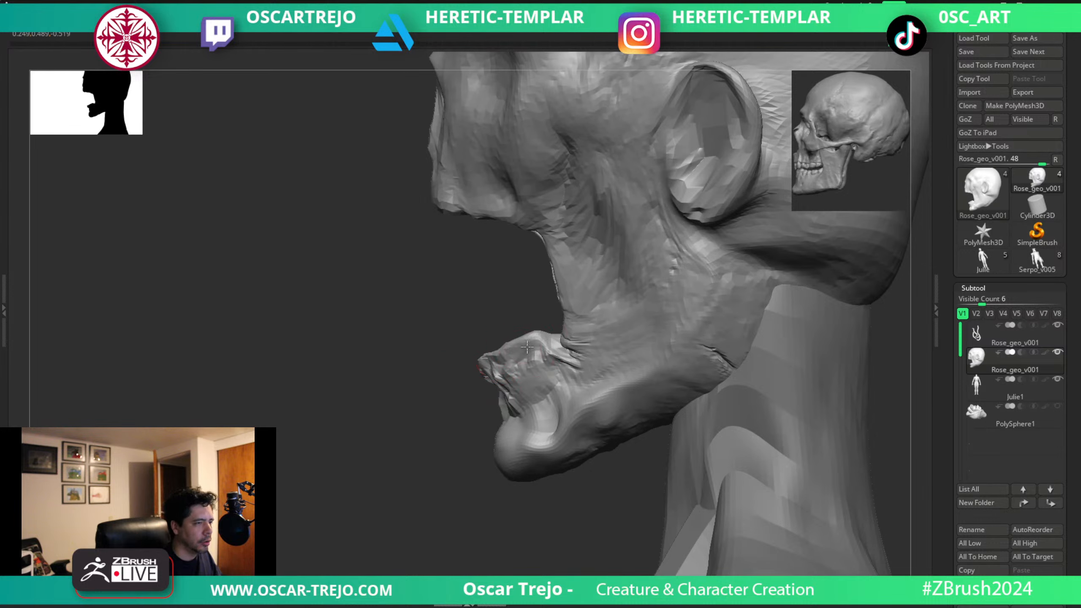
{"action": "left_click_drag", "start_coordinate": [506, 358], "coordinate": [513, 339]}
{"action": "mouse_move", "coordinate": [510, 341]}
{"action": "right_mouse_down", "text": "ctrl"}
{"action": "mouse_move", "coordinate": [321, 339]}
{"action": "mouse_move", "coordinate": [431, 304]}
{"action": "right_mouse_up", "text": "ctrl"}
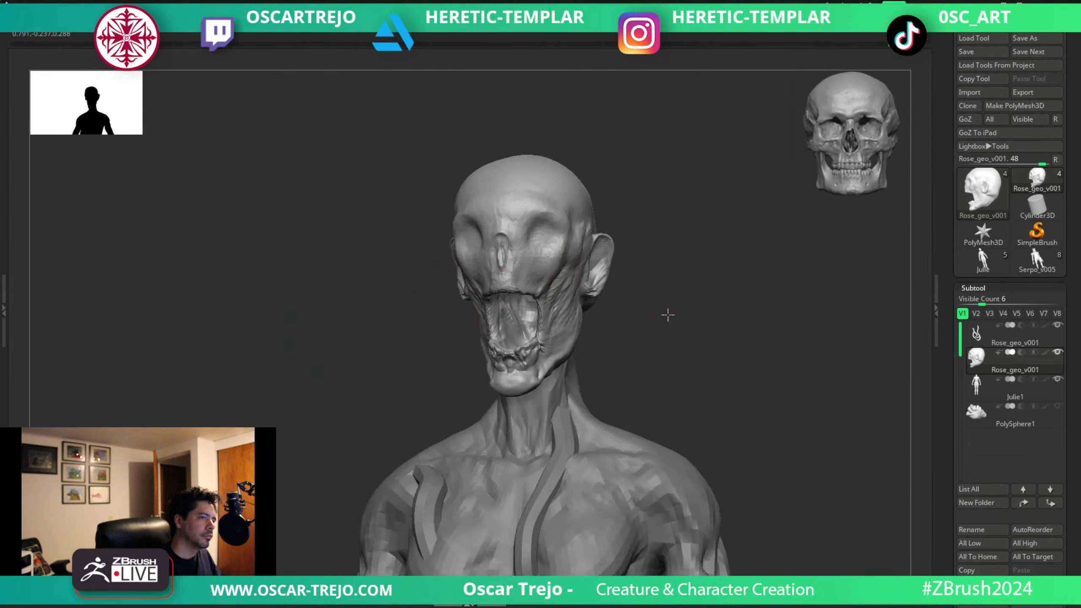
Widen the nasal cavity and adjust the hollows below the cheekbones from the front.
{"action": "right_click_drag", "start_coordinate": [667, 315], "coordinate": [688, 329]}
{"action": "mouse_move", "coordinate": [688, 329]}
{"action": "right_mouse_down", "text": "ctrl"}
{"action": "mouse_move", "coordinate": [661, 316]}
{"action": "mouse_move", "coordinate": [619, 333]}
{"action": "mouse_move", "coordinate": [527, 273]}
{"action": "right_mouse_up", "text": "ctrl"}
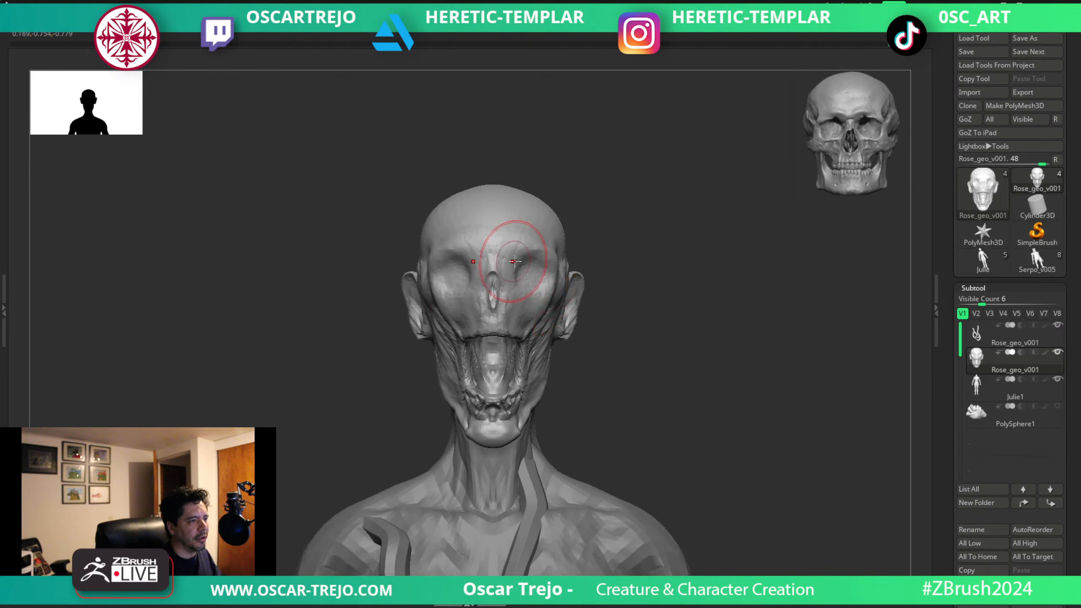
{"action": "right_click_drag", "start_coordinate": [599, 319], "coordinate": [600, 340], "text": "ctrl"}
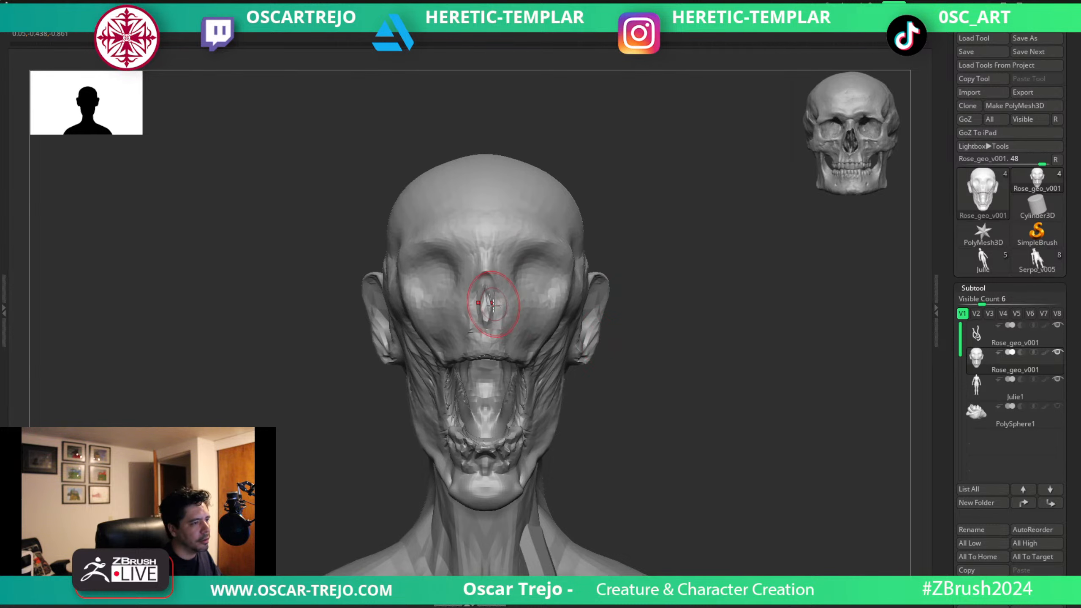
{"action": "left_click_drag", "start_coordinate": [494, 305], "coordinate": [498, 309]}
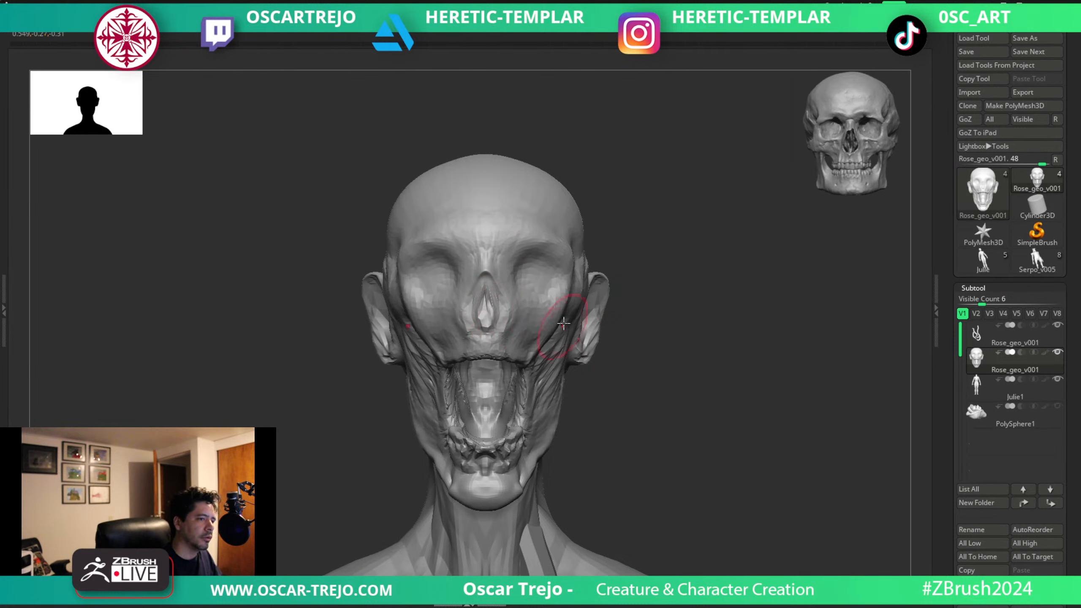
{"action": "left_click_drag", "start_coordinate": [564, 324], "coordinate": [544, 356]}
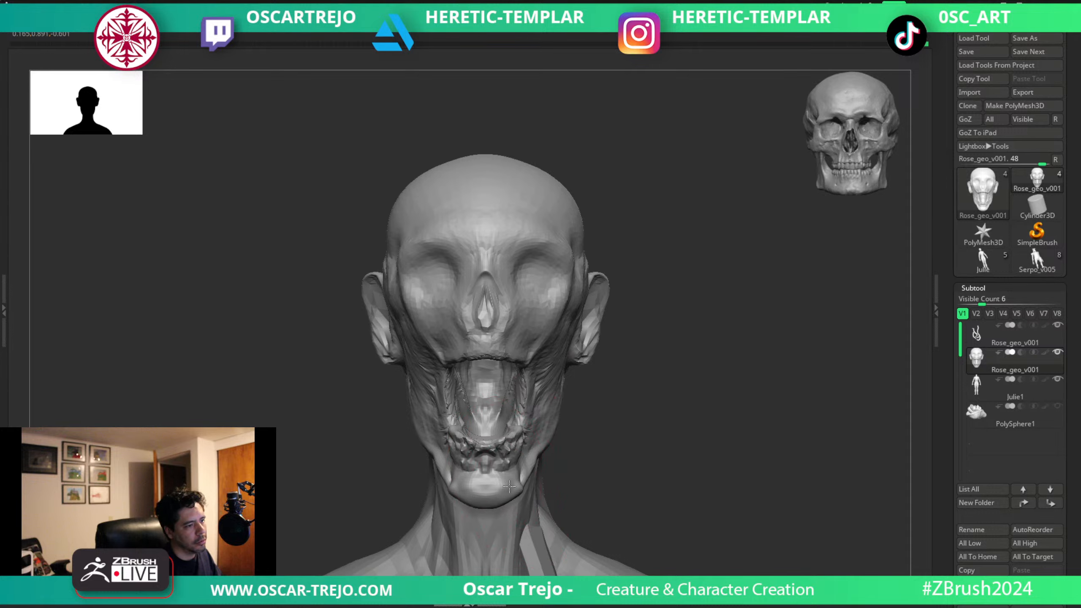
Show the PolySphere1 rose on the head, duplicate it and place the copy above the original in the subtool order.
{"action": "left_click_drag", "start_coordinate": [642, 469], "coordinate": [592, 308], "text": "alt"}
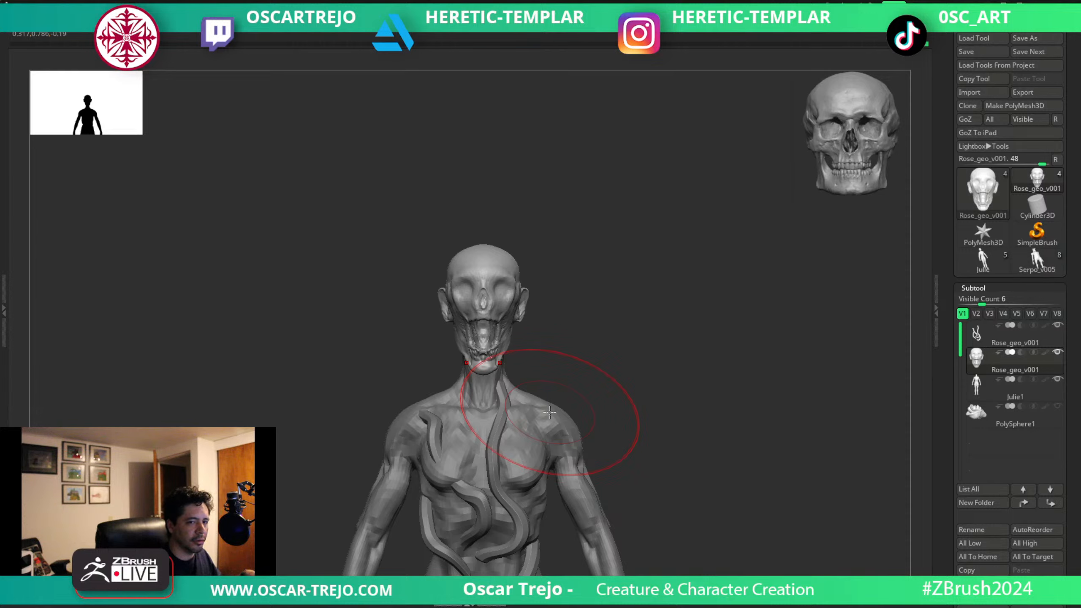
{"action": "left_click", "coordinate": [1057, 408]}
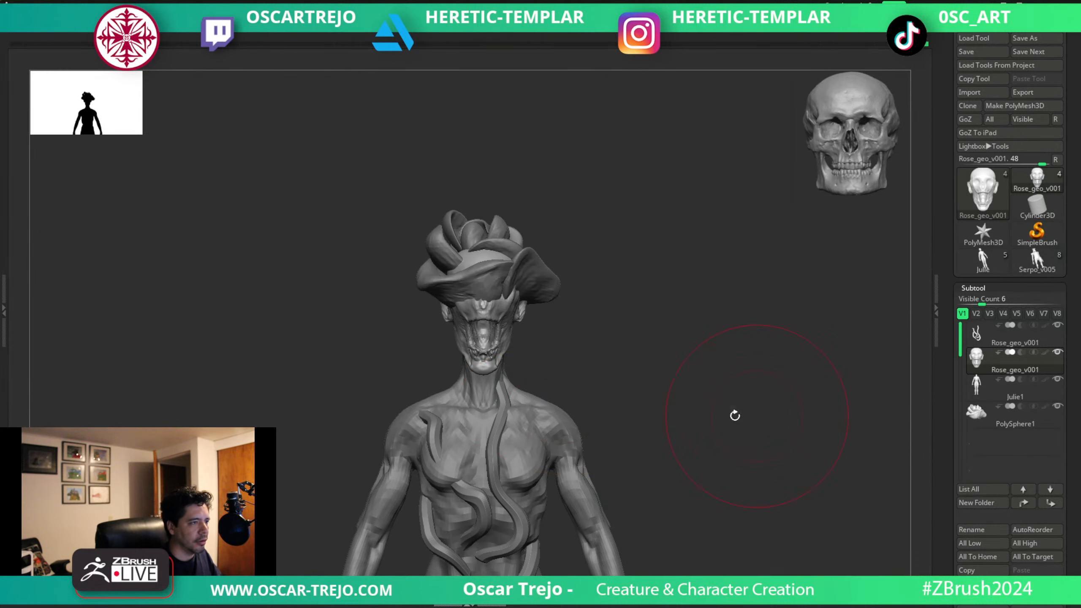
{"action": "left_click_drag", "start_coordinate": [736, 415], "coordinate": [642, 365], "text": "alt"}
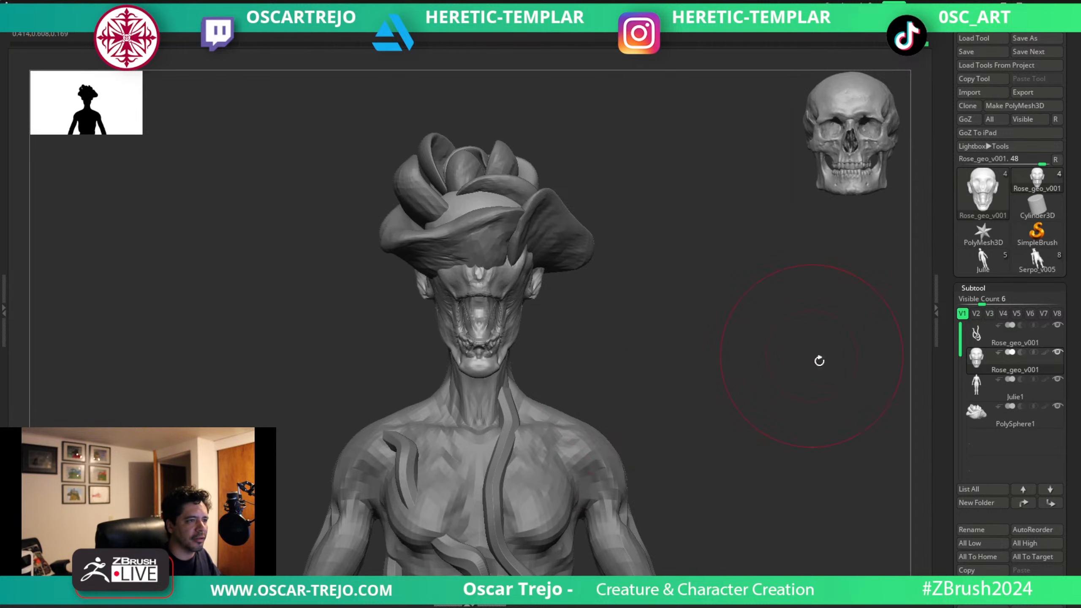
{"action": "left_click", "coordinate": [974, 416]}
{"action": "left_click_drag", "start_coordinate": [731, 328], "coordinate": [722, 432], "text": "alt"}
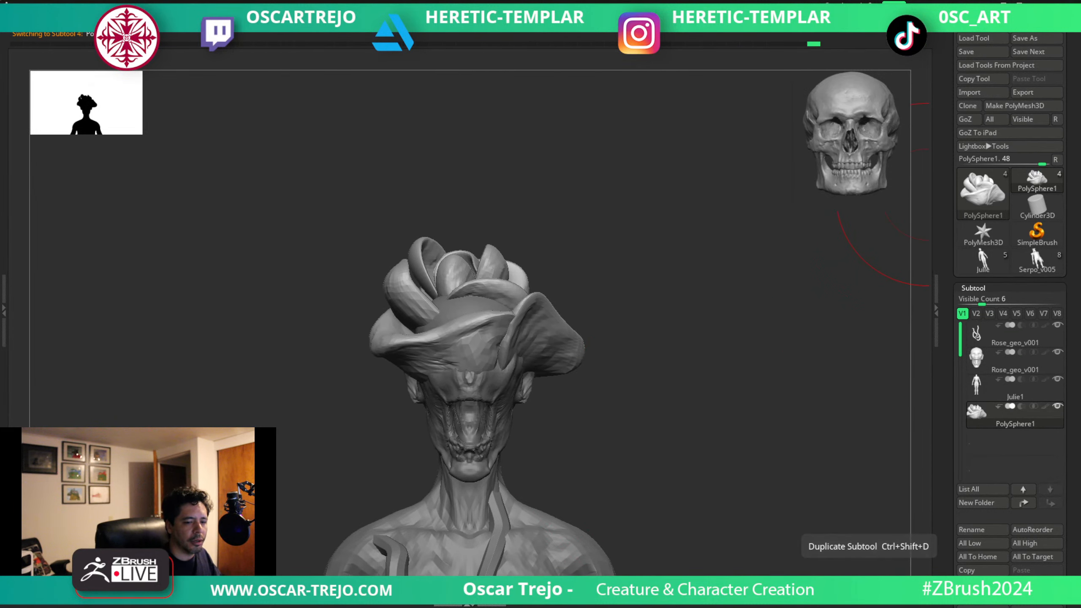
{"action": "left_click", "coordinate": [983, 584]}
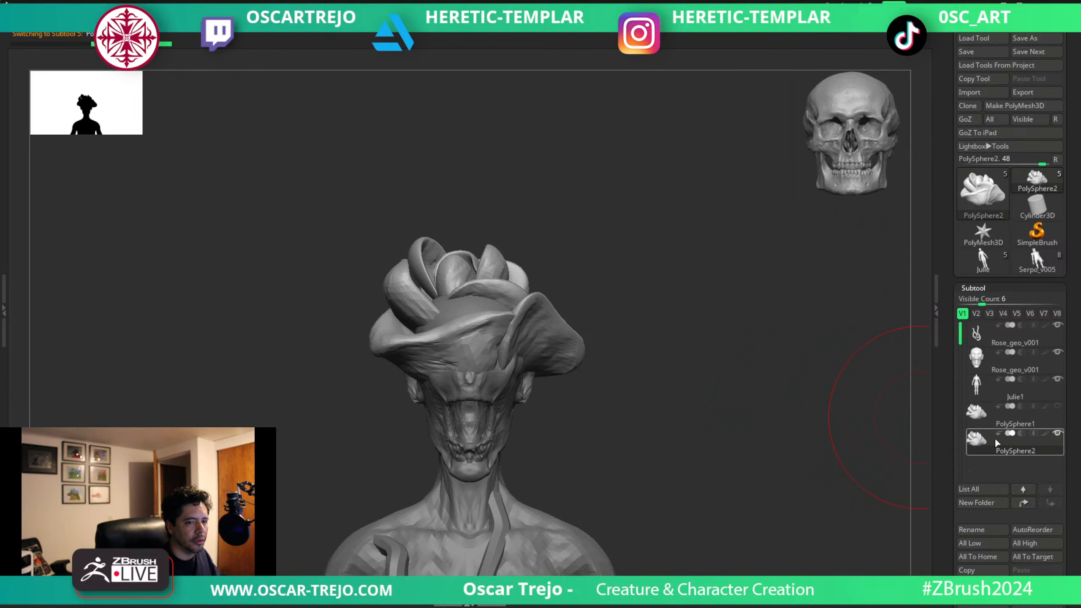
{"action": "left_click_drag", "start_coordinate": [995, 438], "coordinate": [979, 402]}
Auto-group the duplicated rose into its separate pieces and isolate the large petal across the forehead.
{"action": "left_click", "coordinate": [471, 325], "text": "ctrl+shift"}
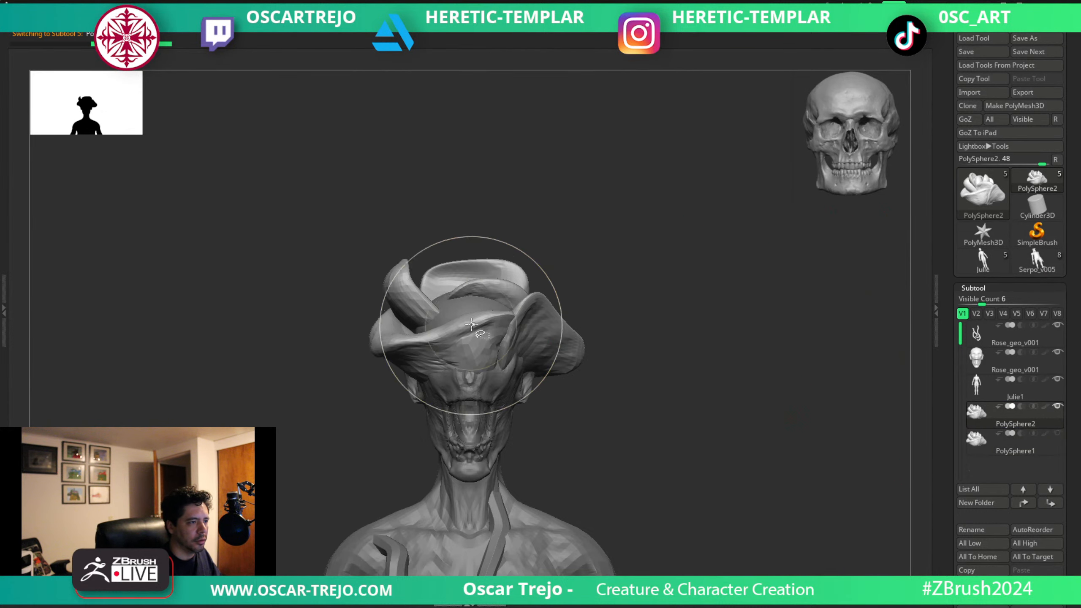
{"action": "left_click", "coordinate": [516, 144], "text": "ctrl+shift"}
{"action": "key", "text": "Tab"}
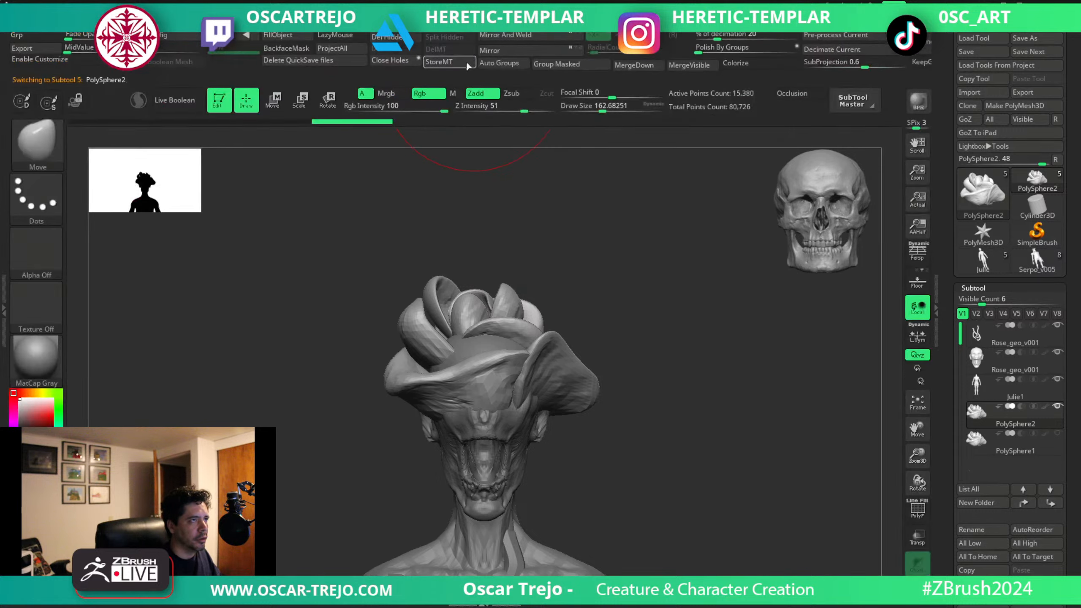
{"action": "left_click", "coordinate": [496, 63]}
{"action": "left_click", "coordinate": [470, 365], "text": "ctrl+shift"}
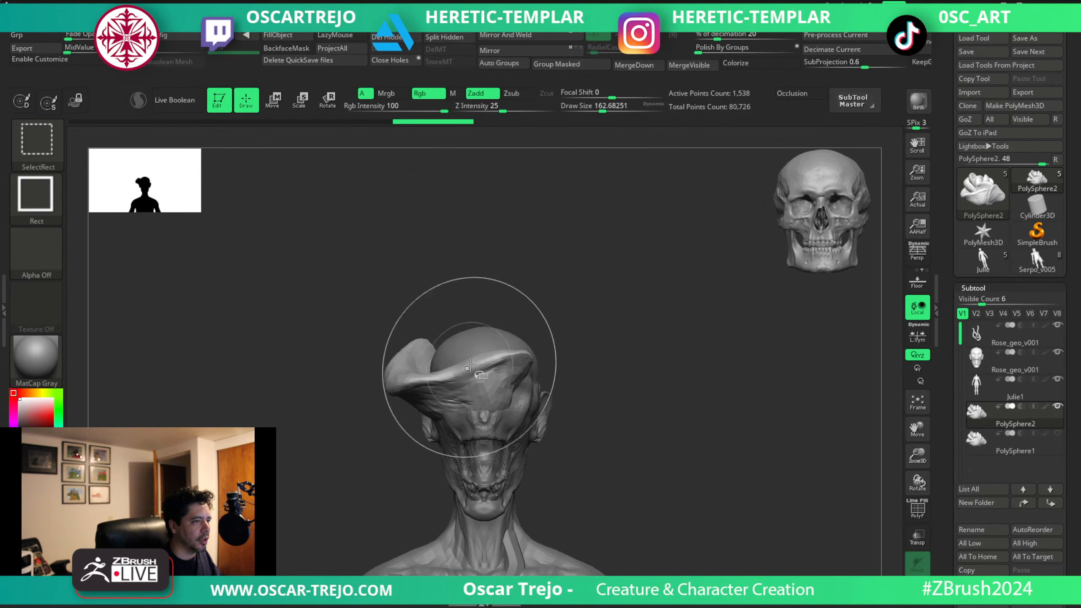
Reshape the isolated petal over the forehead with resized Move brushes from front and profile views.
{"action": "key", "text": "bracketright"}
{"action": "mouse_move", "coordinate": [425, 409]}
{"action": "left_mouse_down"}
{"action": "mouse_move", "coordinate": [445, 361]}
{"action": "mouse_move", "coordinate": [426, 340]}
{"action": "mouse_move", "coordinate": [435, 343]}
{"action": "mouse_move", "coordinate": [432, 380]}
{"action": "mouse_move", "coordinate": [436, 347]}
{"action": "left_mouse_up"}
{"action": "key", "text": "bracketleft"}
{"action": "key", "text": "s"}
{"action": "left_click_drag", "start_coordinate": [516, 356], "coordinate": [513, 342]}
{"action": "left_click_drag", "start_coordinate": [608, 374], "coordinate": [484, 365]}
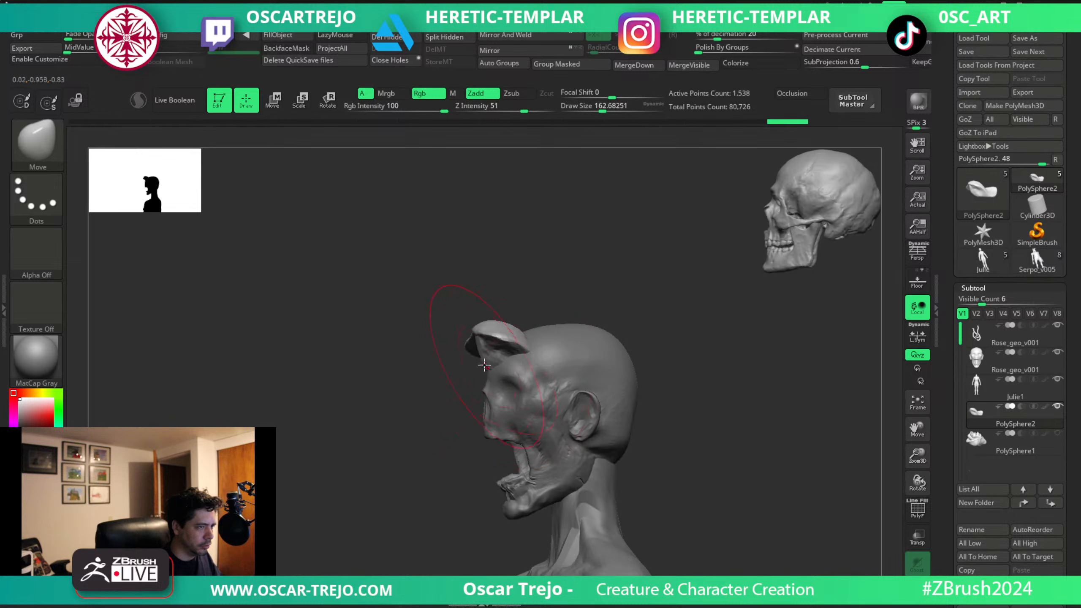
{"action": "mouse_move", "coordinate": [526, 335]}
{"action": "left_mouse_down"}
{"action": "mouse_move", "coordinate": [532, 352]}
{"action": "mouse_move", "coordinate": [490, 326]}
{"action": "left_mouse_up"}
{"action": "key", "text": "s"}
{"action": "mouse_move", "coordinate": [404, 356]}
{"action": "left_mouse_down"}
{"action": "mouse_move", "coordinate": [456, 380]}
{"action": "mouse_move", "coordinate": [479, 368]}
{"action": "left_mouse_up"}
{"action": "left_click_drag", "start_coordinate": [506, 385], "coordinate": [490, 381]}
Pull the petal's rim and far end around the side of the head from above, varying the Move brush size.
{"action": "left_click_drag", "start_coordinate": [632, 276], "coordinate": [605, 310]}
{"action": "key", "text": "s"}
{"action": "left_click_drag", "start_coordinate": [597, 311], "coordinate": [600, 311]}
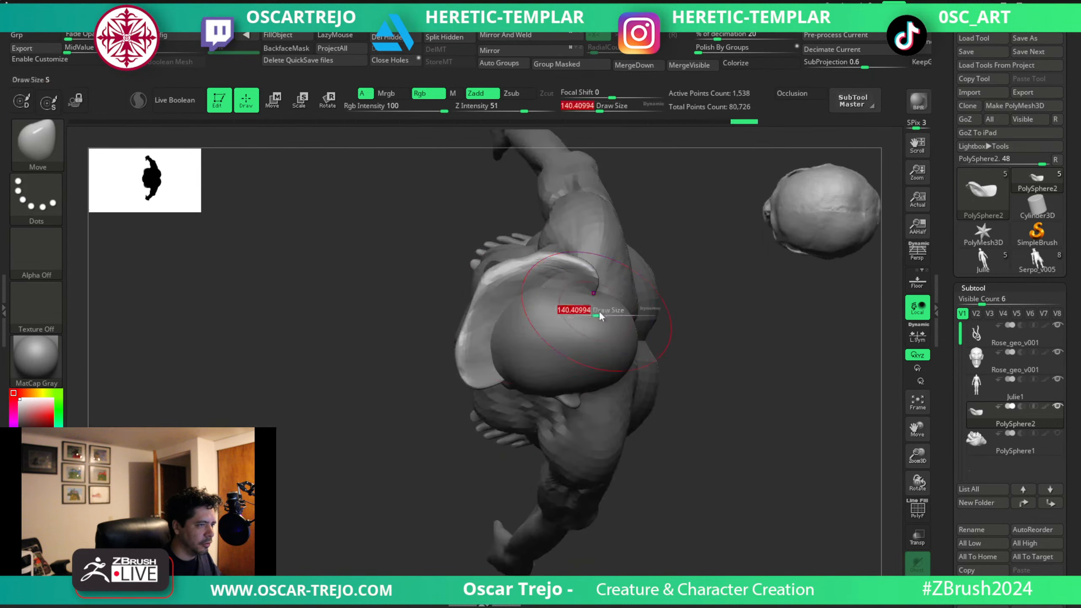
{"action": "key", "text": "s"}
{"action": "left_click_drag", "start_coordinate": [534, 307], "coordinate": [534, 306]}
{"action": "left_click_drag", "start_coordinate": [510, 276], "coordinate": [531, 272]}
{"action": "left_click_drag", "start_coordinate": [732, 353], "coordinate": [621, 330]}
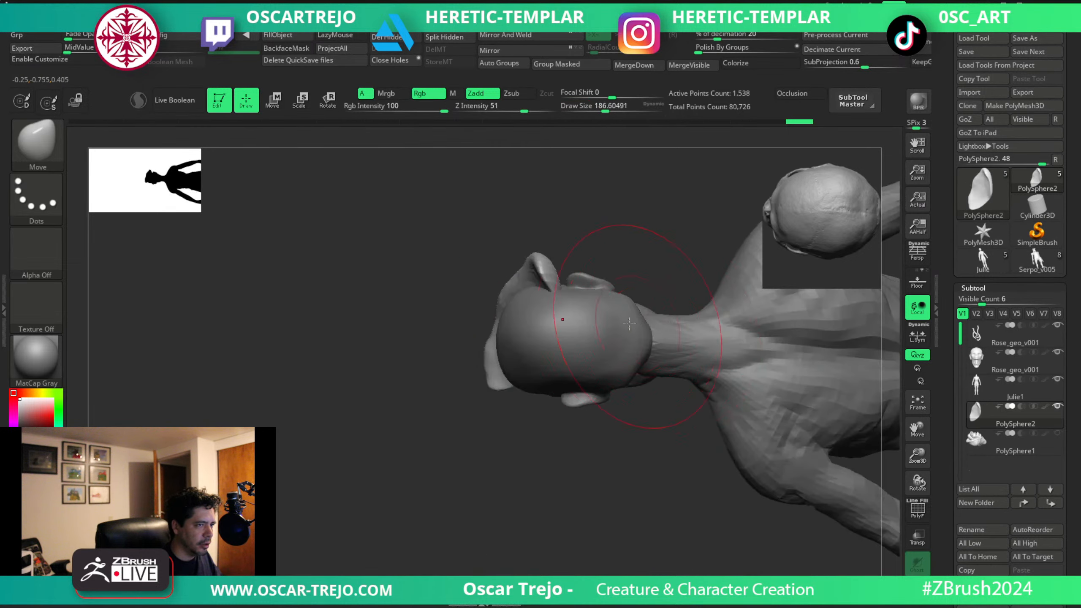
{"action": "left_click_drag", "start_coordinate": [425, 340], "coordinate": [489, 336]}
{"action": "left_click_drag", "start_coordinate": [496, 398], "coordinate": [486, 406], "text": "shift"}
{"action": "key", "text": "s"}
{"action": "left_click_drag", "start_coordinate": [550, 367], "coordinate": [538, 367]}
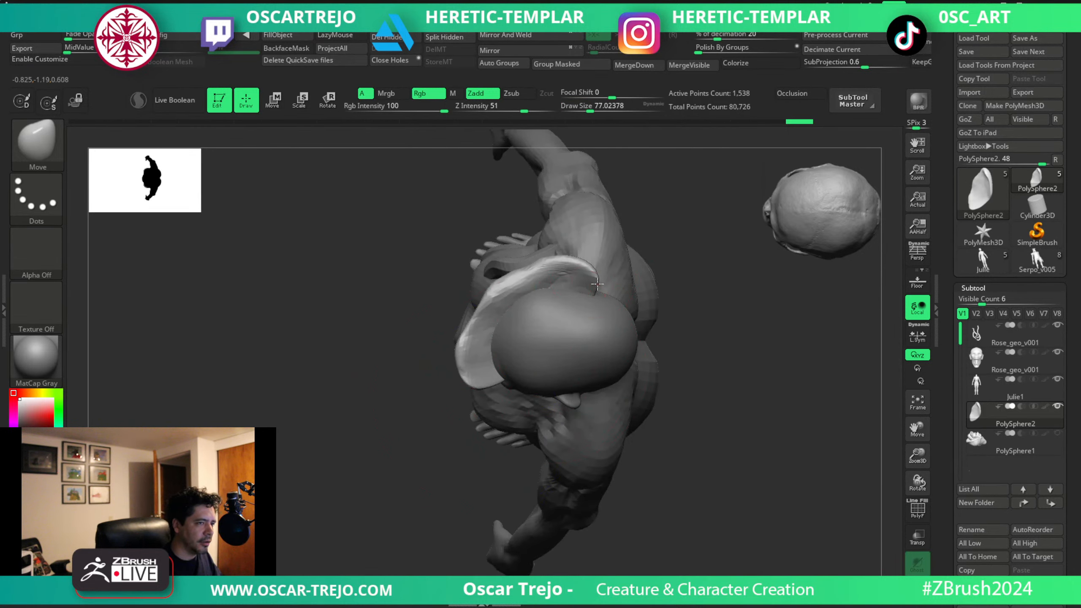
{"action": "left_click_drag", "start_coordinate": [597, 284], "coordinate": [615, 306]}
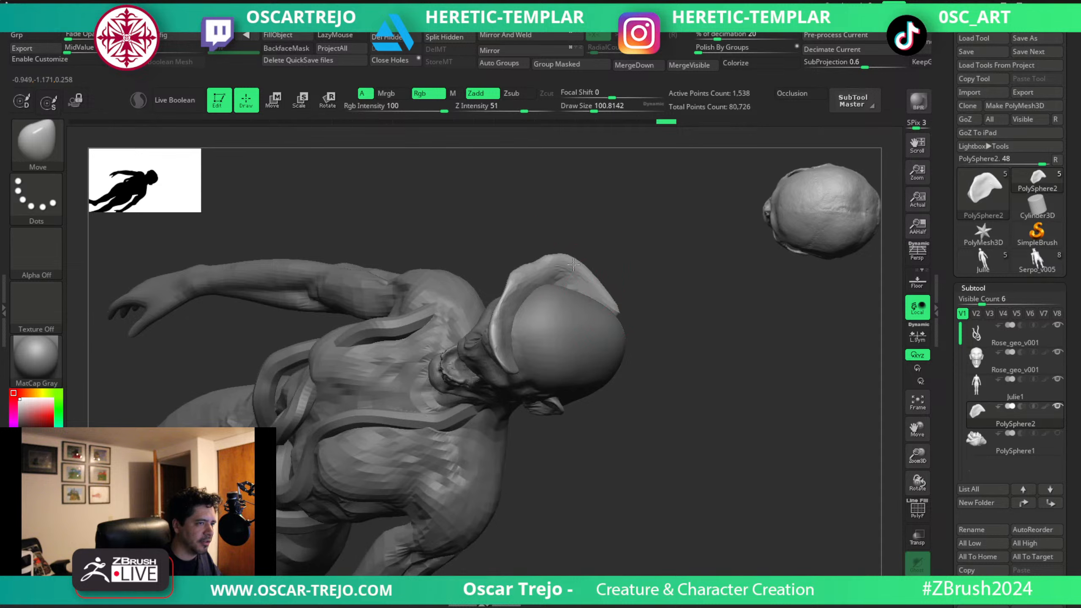
Fit the petal's side against the skull above the ear from profile and three-quarter views with resized Move brushes.
{"action": "left_click_drag", "start_coordinate": [717, 292], "coordinate": [662, 280]}
{"action": "left_click_drag", "start_coordinate": [464, 327], "coordinate": [535, 328]}
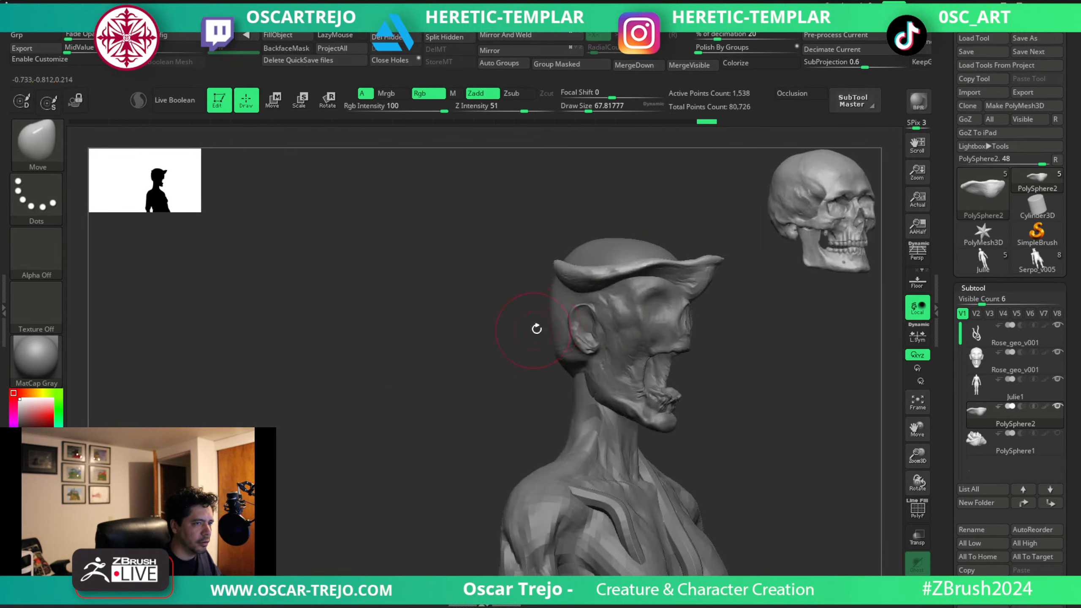
{"action": "key", "text": "s"}
{"action": "mouse_move", "coordinate": [666, 316]}
{"action": "left_mouse_down"}
{"action": "mouse_move", "coordinate": [694, 271]}
{"action": "mouse_move", "coordinate": [637, 271]}
{"action": "left_mouse_up"}
{"action": "left_click_drag", "start_coordinate": [612, 282], "coordinate": [611, 277]}
{"action": "left_click_drag", "start_coordinate": [748, 310], "coordinate": [668, 314]}
{"action": "key", "text": "s"}
{"action": "left_click_drag", "start_coordinate": [518, 337], "coordinate": [512, 348], "text": "shift"}
{"action": "key", "text": "s"}
{"action": "mouse_move", "coordinate": [602, 286]}
{"action": "left_mouse_down"}
{"action": "mouse_move", "coordinate": [611, 265]}
{"action": "mouse_move", "coordinate": [590, 272]}
{"action": "mouse_move", "coordinate": [597, 267]}
{"action": "left_mouse_up"}
Nudge the petal's lower edge upward along the side toward the back of the head with short strokes.
{"action": "key", "text": "s"}
{"action": "left_click_drag", "start_coordinate": [561, 298], "coordinate": [657, 292]}
{"action": "key", "text": "s"}
{"action": "left_click_drag", "start_coordinate": [570, 291], "coordinate": [562, 291]}
{"action": "left_click_drag", "start_coordinate": [554, 288], "coordinate": [542, 283]}
{"action": "left_click_drag", "start_coordinate": [533, 290], "coordinate": [526, 284]}
{"action": "left_click_drag", "start_coordinate": [518, 287], "coordinate": [515, 283]}
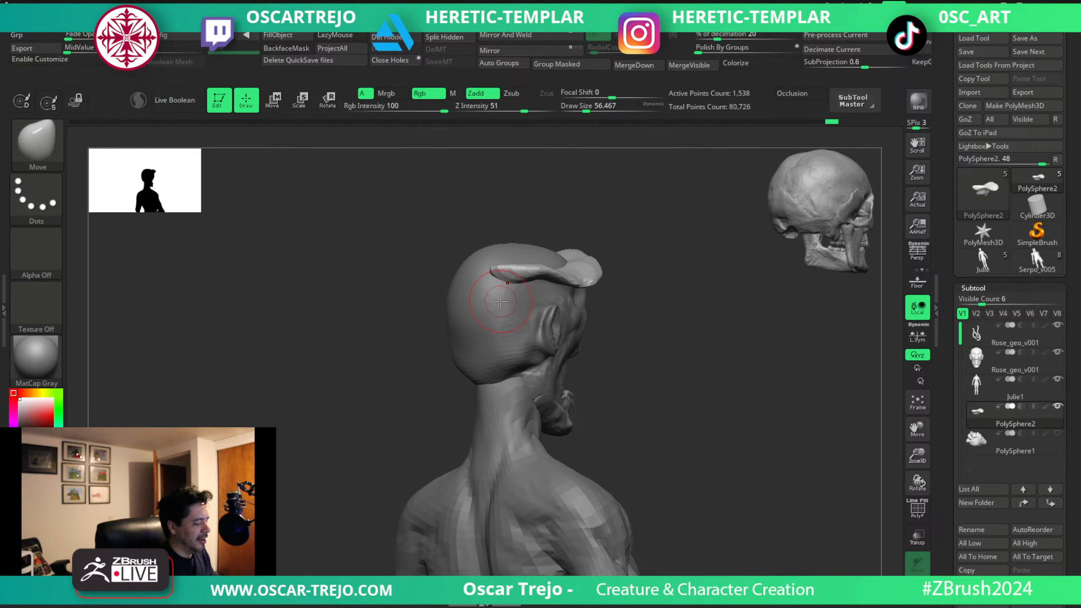
{"action": "left_click_drag", "start_coordinate": [654, 352], "coordinate": [630, 309]}
{"action": "key", "text": "b"}
{"action": "key", "text": "c"}
{"action": "key", "text": "b"}
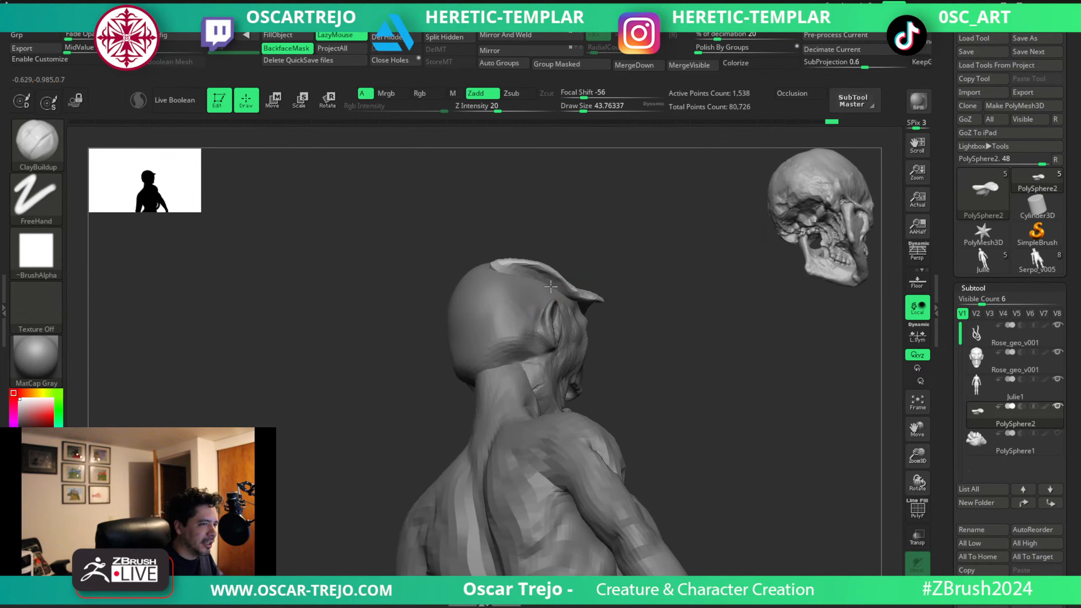
{"action": "left_click_drag", "start_coordinate": [661, 324], "coordinate": [681, 338]}
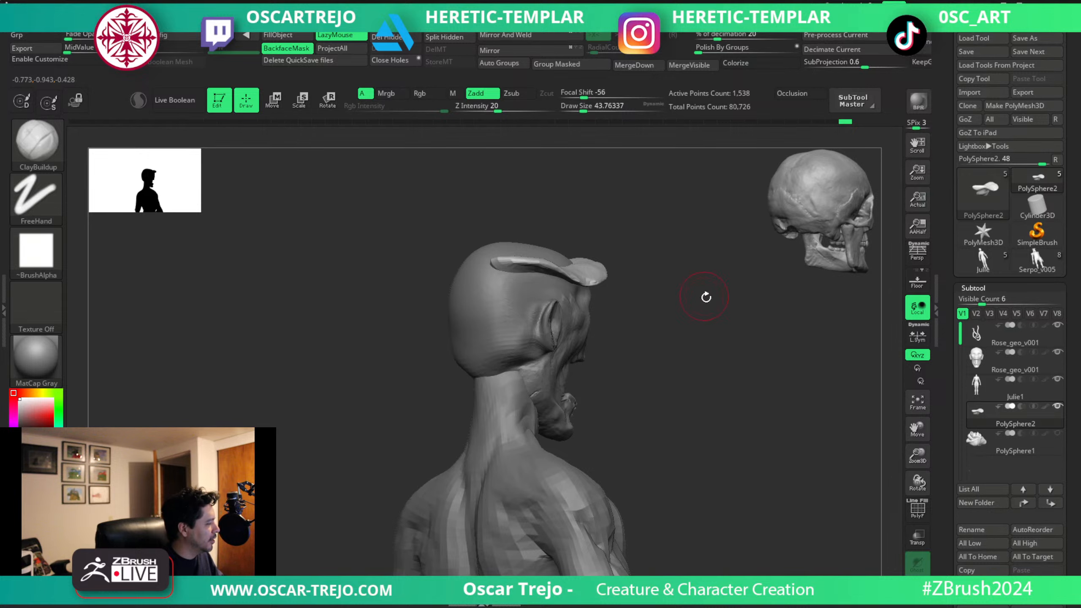
{"action": "mouse_move", "coordinate": [706, 297]}
{"action": "left_mouse_down"}
{"action": "mouse_move", "coordinate": [688, 352]}
{"action": "mouse_move", "coordinate": [698, 379]}
{"action": "mouse_move", "coordinate": [675, 325]}
{"action": "left_mouse_up"}
Switch back to the Move brush and reshape the petal's front rim over the forehead from profile and three-quarter views.
{"action": "key", "text": "b"}
{"action": "key", "text": "m"}
{"action": "key", "text": "v"}
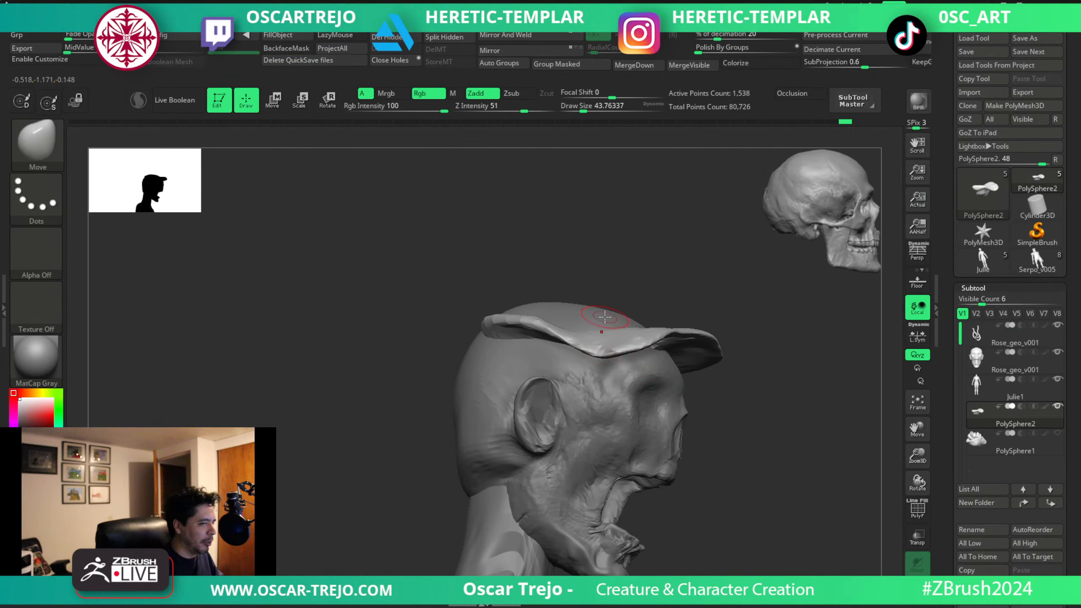
{"action": "mouse_move", "coordinate": [747, 357]}
{"action": "left_mouse_down"}
{"action": "mouse_move", "coordinate": [746, 377]}
{"action": "mouse_move", "coordinate": [712, 359]}
{"action": "mouse_move", "coordinate": [707, 337]}
{"action": "mouse_move", "coordinate": [667, 346]}
{"action": "mouse_move", "coordinate": [679, 339]}
{"action": "left_mouse_up"}
{"action": "key", "text": "s"}
{"action": "key", "text": "s"}
{"action": "left_click_drag", "start_coordinate": [770, 334], "coordinate": [707, 337]}
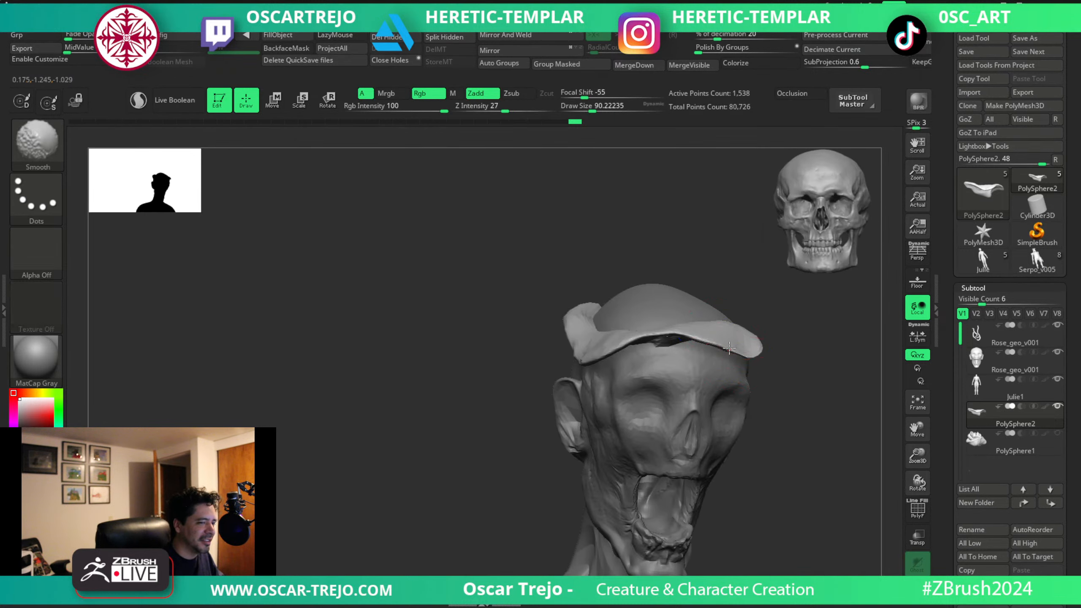
Refine the petal's rim across the brow from the front with a Move brush size of about 97.
{"action": "left_click_drag", "start_coordinate": [515, 380], "coordinate": [527, 369], "text": "shift"}
{"action": "key", "text": "s"}
{"action": "left_click", "coordinate": [576, 370]}
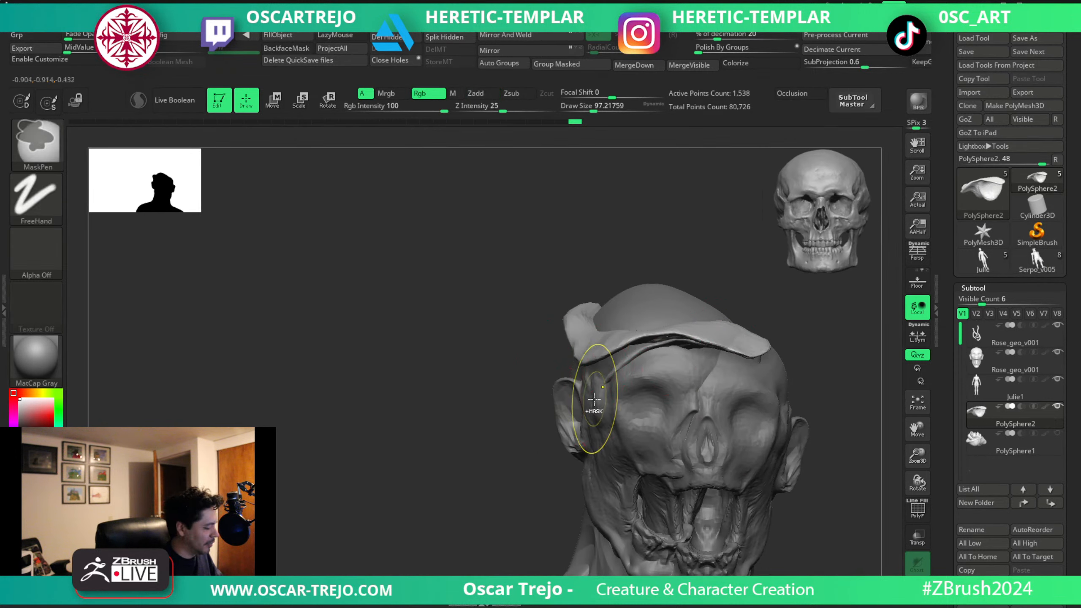
{"action": "key", "text": "f"}
{"action": "key", "text": "s"}
{"action": "key", "text": "f"}
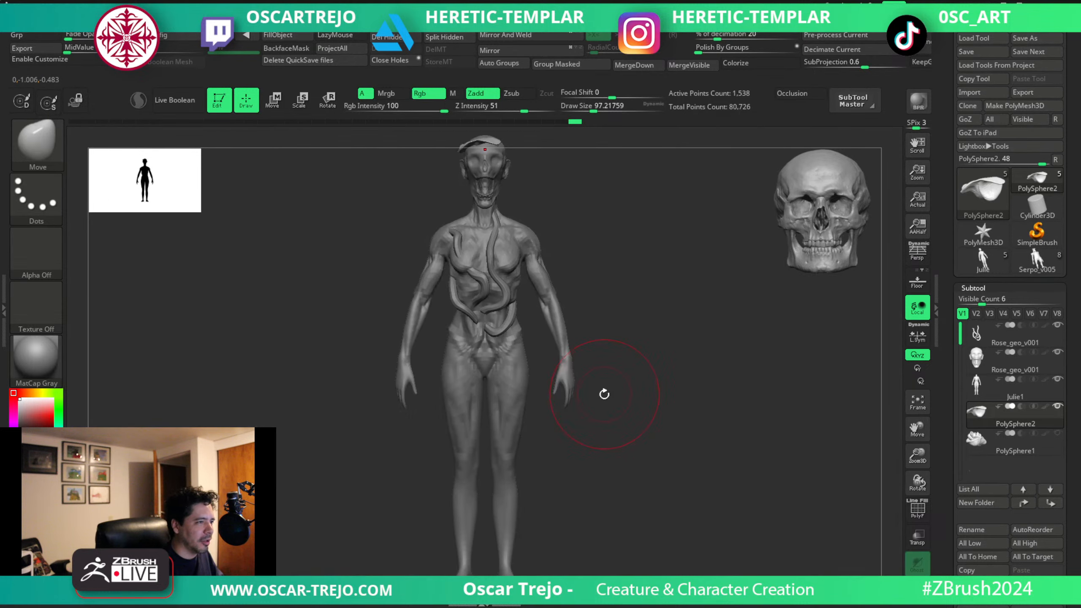
Enlarge the Move brush to about 132 and adjust the petal's short end over the opposite side of the forehead.
{"action": "mouse_move", "coordinate": [633, 239]}
{"action": "left_mouse_down", "text": "alt"}
{"action": "mouse_move", "coordinate": [616, 408]}
{"action": "mouse_move", "coordinate": [664, 396]}
{"action": "mouse_move", "coordinate": [641, 438]}
{"action": "mouse_move", "coordinate": [553, 396]}
{"action": "left_mouse_up", "text": "alt"}
{"action": "key", "text": "s"}
{"action": "left_click", "coordinate": [535, 384]}
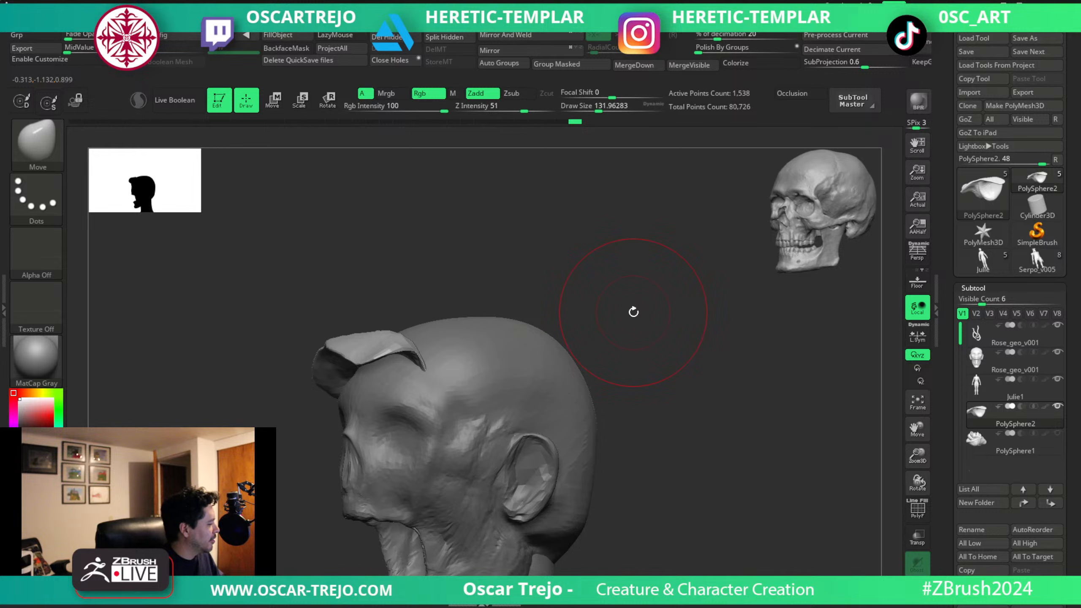
{"action": "left_click_drag", "start_coordinate": [603, 336], "coordinate": [470, 347]}
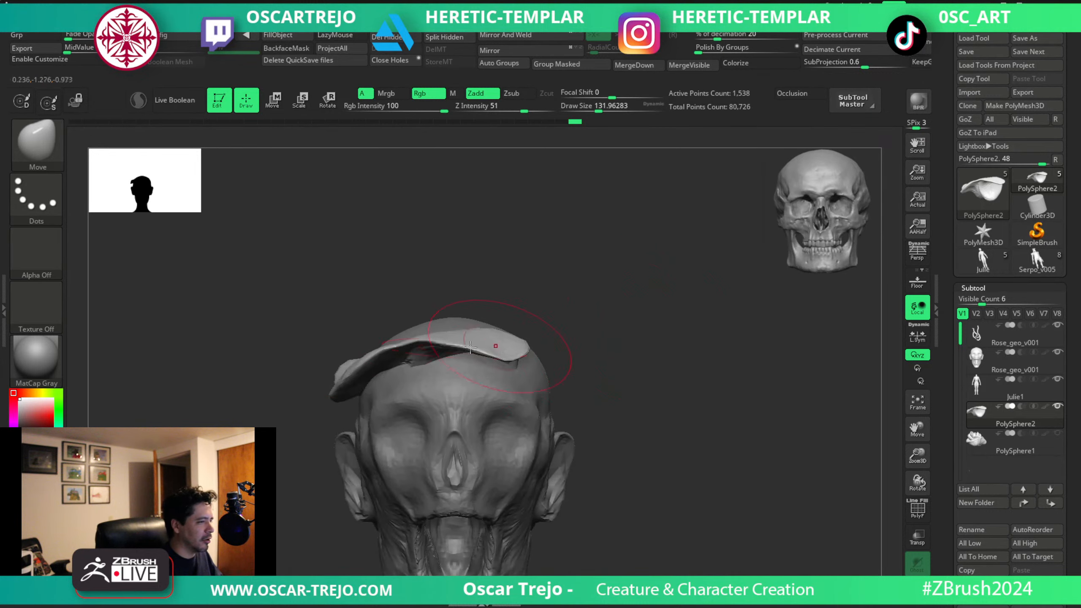
Reshape the petal's outer corner above the ear in front view, varying the Move brush size between about 77 and 97.
{"action": "key", "text": "s"}
{"action": "left_click", "coordinate": [362, 392]}
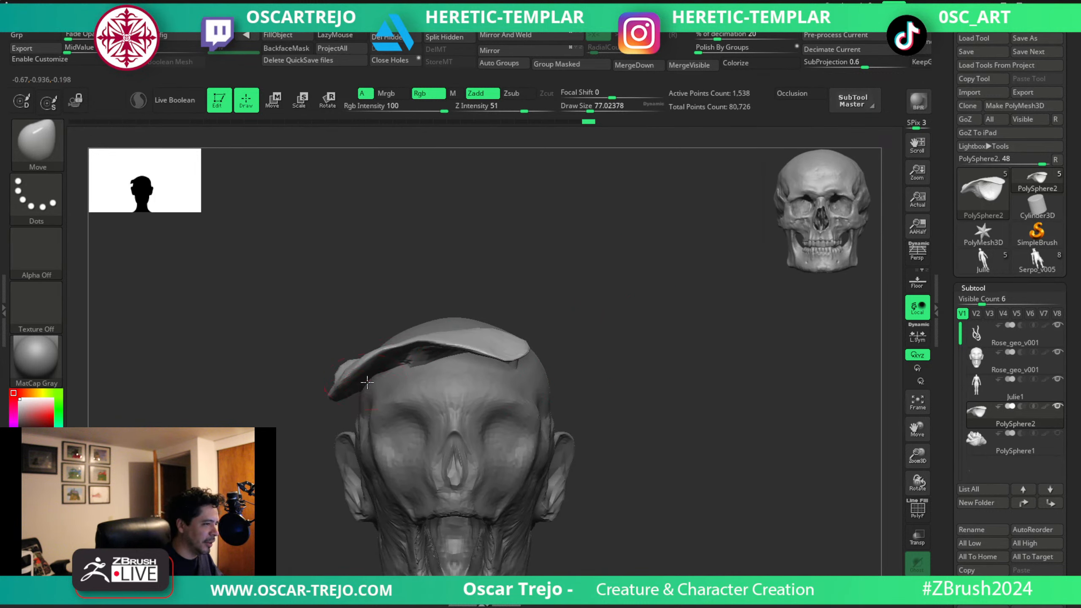
{"action": "mouse_move", "coordinate": [367, 383]}
{"action": "left_mouse_down"}
{"action": "mouse_move", "coordinate": [383, 367]}
{"action": "mouse_move", "coordinate": [370, 364]}
{"action": "mouse_move", "coordinate": [395, 371]}
{"action": "mouse_move", "coordinate": [344, 390]}
{"action": "left_mouse_up"}
{"action": "key", "text": "s"}
{"action": "left_click", "coordinate": [375, 371]}
{"action": "key", "text": "s"}
{"action": "left_click", "coordinate": [364, 361]}
{"action": "key", "text": "bracketleft"}
{"action": "key", "text": "s"}
{"action": "left_click", "coordinate": [343, 386]}
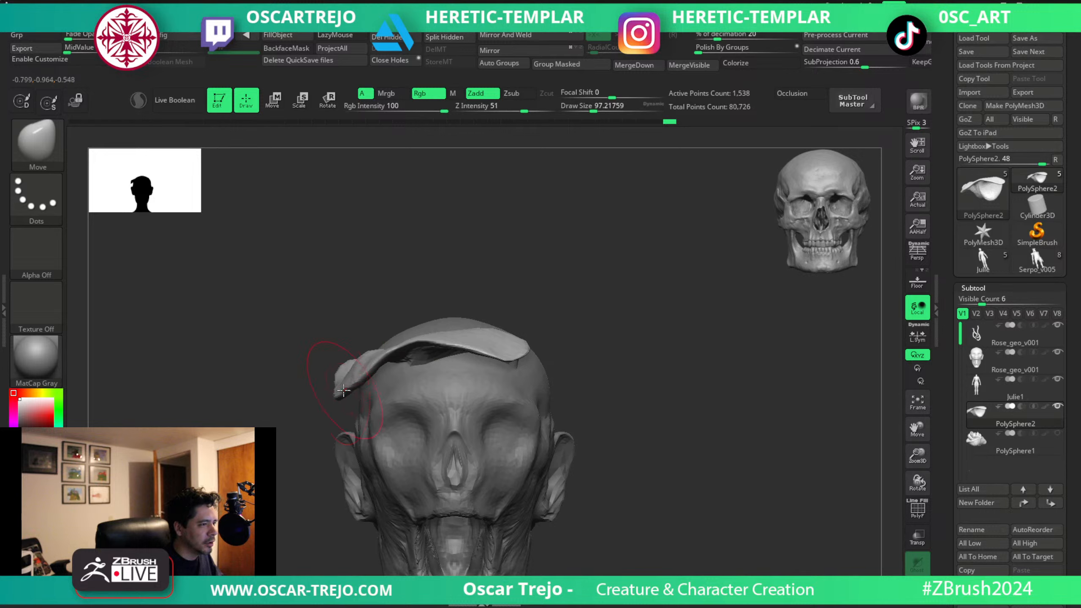
Bend the petal's front tip and rear edge around the skull from profile and back views with resized Move brushes.
{"action": "left_click_drag", "start_coordinate": [302, 425], "coordinate": [234, 350], "text": "alt"}
{"action": "mouse_move", "coordinate": [542, 347]}
{"action": "left_mouse_down", "text": "alt"}
{"action": "mouse_move", "coordinate": [570, 319]}
{"action": "mouse_move", "coordinate": [651, 351]}
{"action": "mouse_move", "coordinate": [632, 355]}
{"action": "left_mouse_up", "text": "alt"}
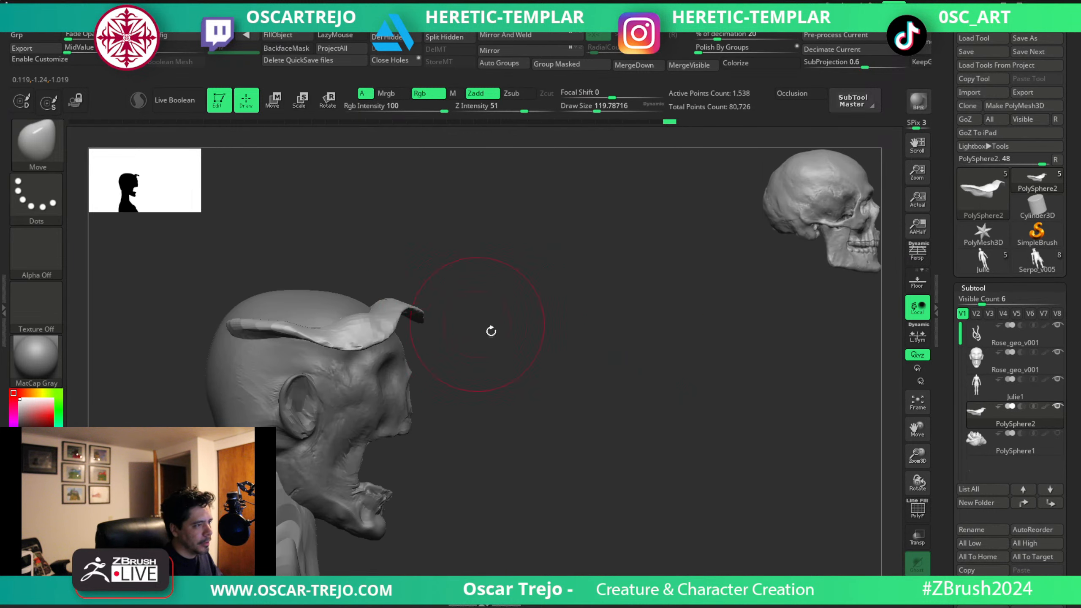
{"action": "mouse_move", "coordinate": [490, 331]}
{"action": "left_mouse_down"}
{"action": "mouse_move", "coordinate": [545, 325]}
{"action": "mouse_move", "coordinate": [511, 391]}
{"action": "left_mouse_up"}
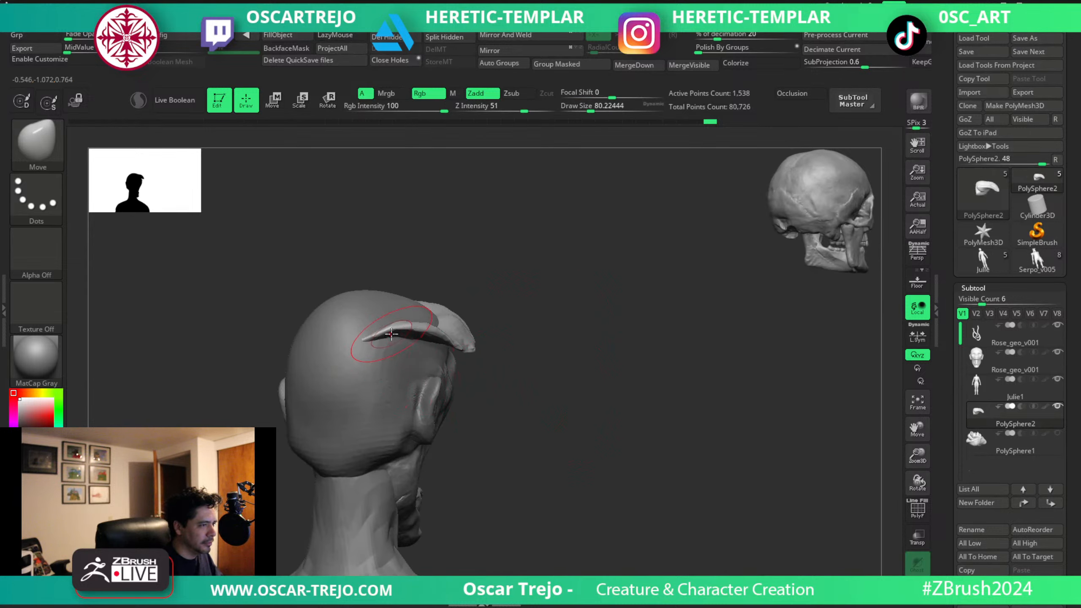
{"action": "mouse_move", "coordinate": [510, 374]}
{"action": "left_mouse_down"}
{"action": "mouse_move", "coordinate": [553, 408]}
{"action": "mouse_move", "coordinate": [487, 359]}
{"action": "mouse_move", "coordinate": [549, 364]}
{"action": "mouse_move", "coordinate": [595, 327]}
{"action": "left_mouse_up"}
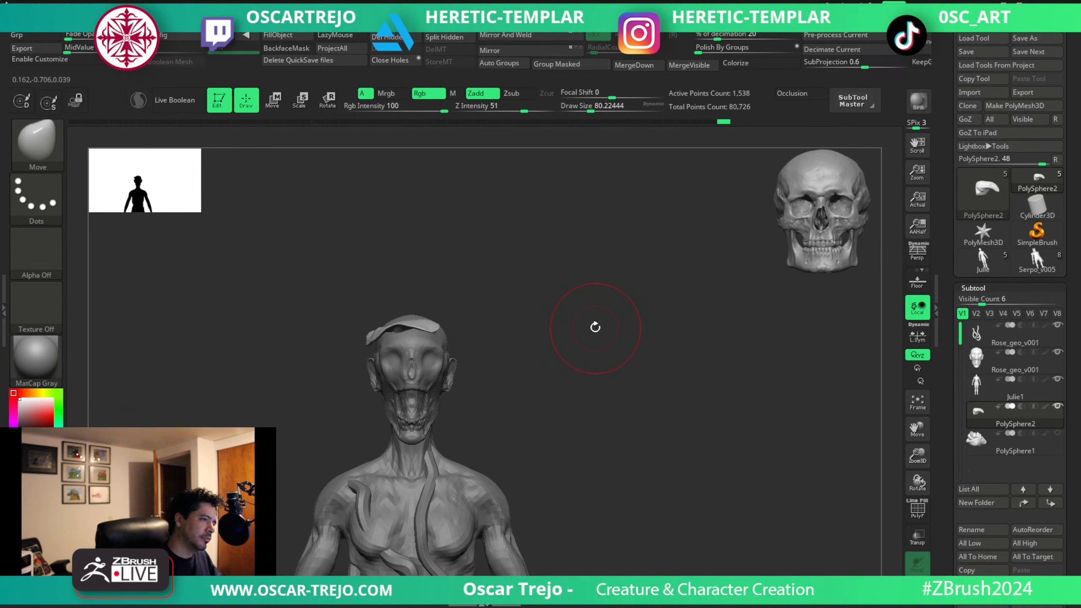
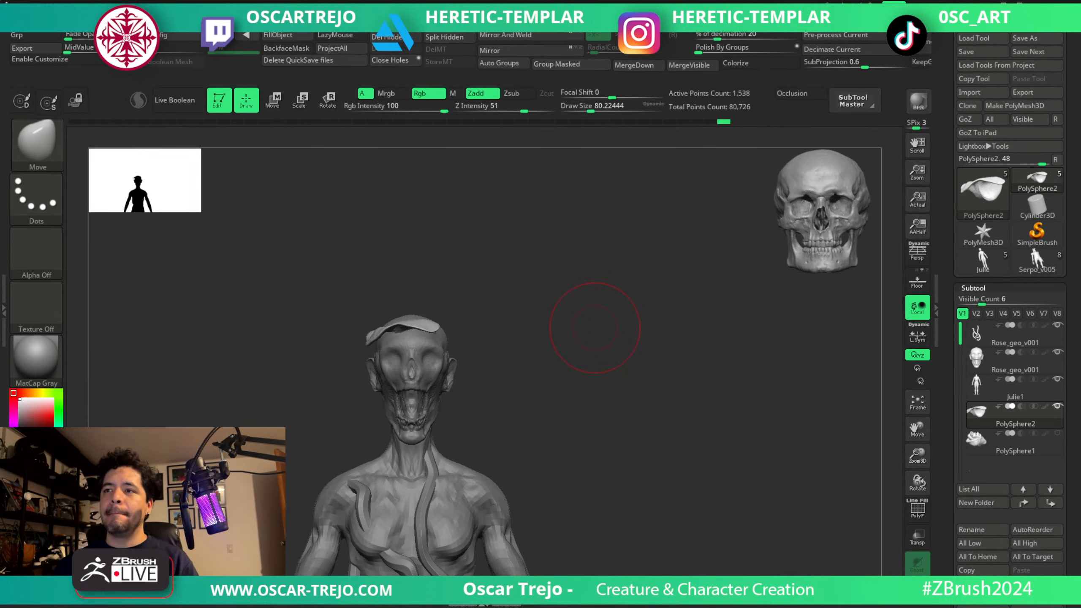
Try to duplicate the rose petal with the transform gizmo from above the head.
{"action": "left_click_drag", "start_coordinate": [595, 328], "coordinate": [656, 425], "text": "alt"}
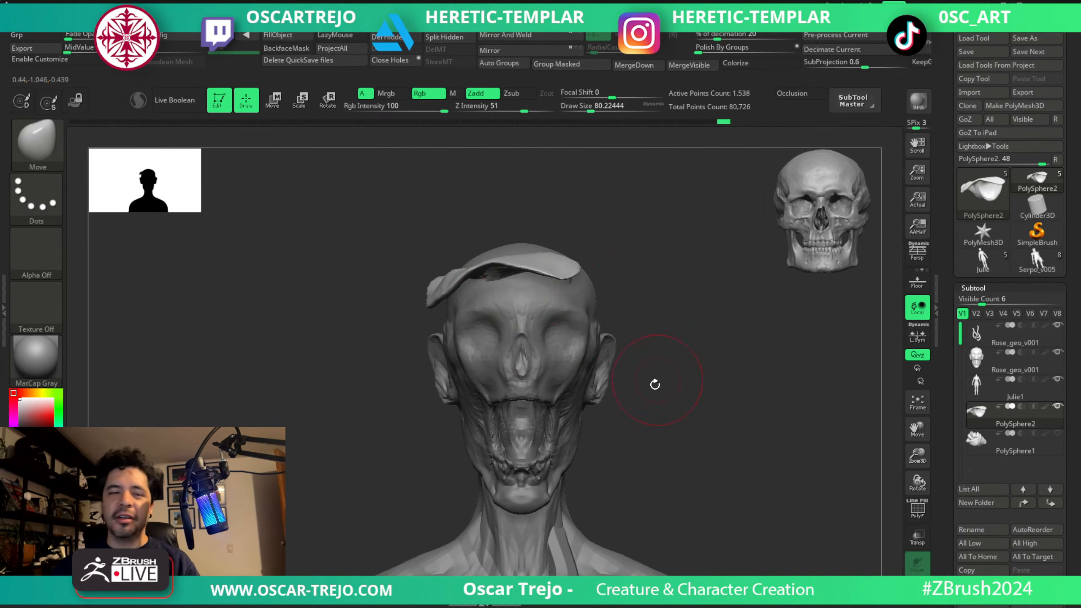
{"action": "left_click_drag", "start_coordinate": [727, 351], "coordinate": [747, 320], "text": "alt"}
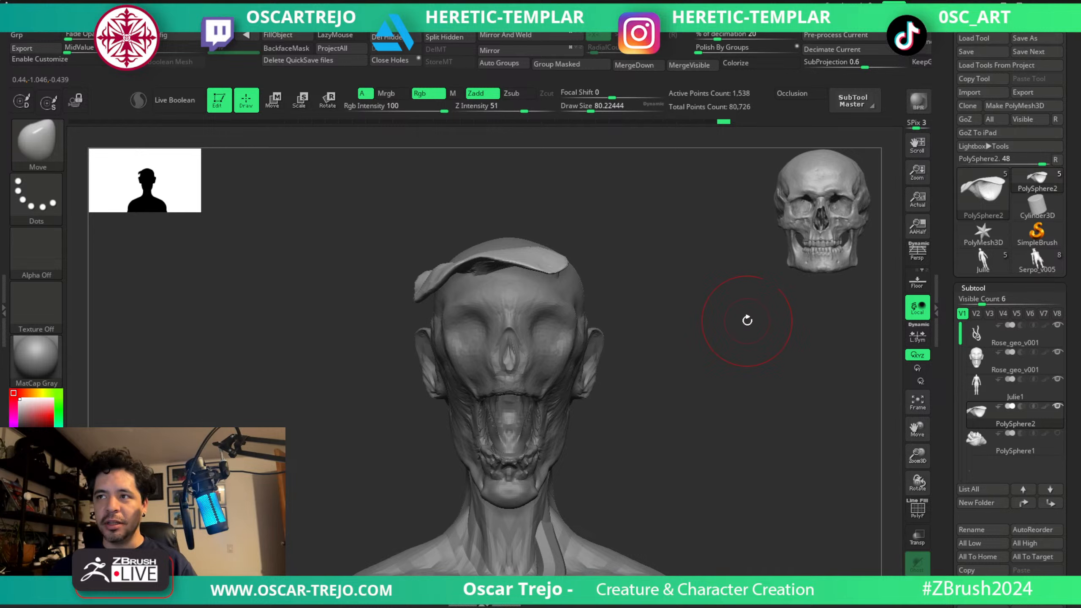
{"action": "left_click_drag", "start_coordinate": [683, 331], "coordinate": [698, 409]}
{"action": "key", "text": "w"}
{"action": "left_click", "coordinate": [494, 350]}
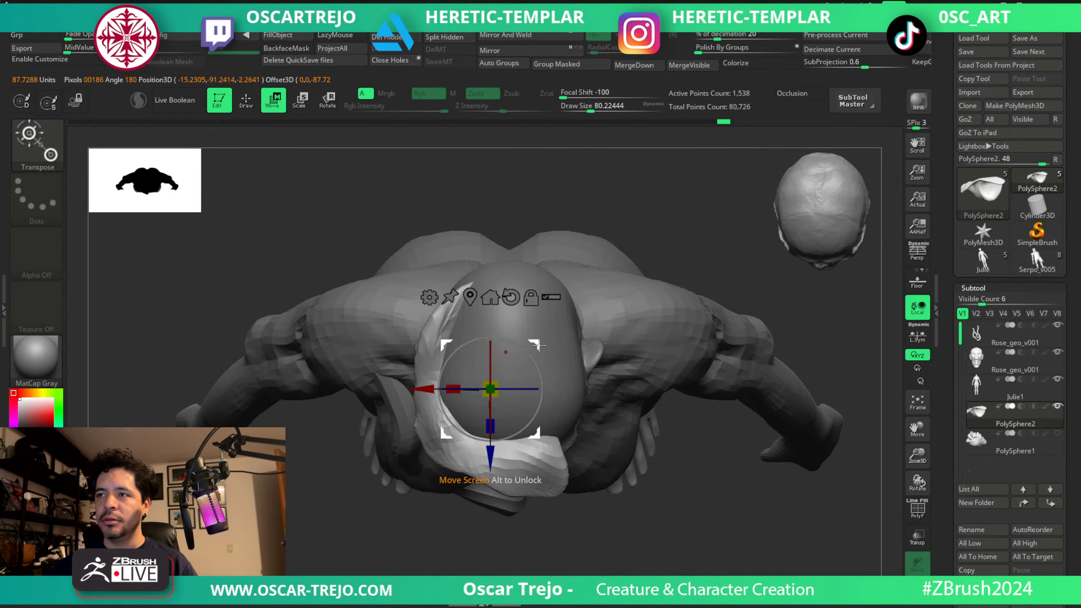
{"action": "left_click", "coordinate": [539, 345]}
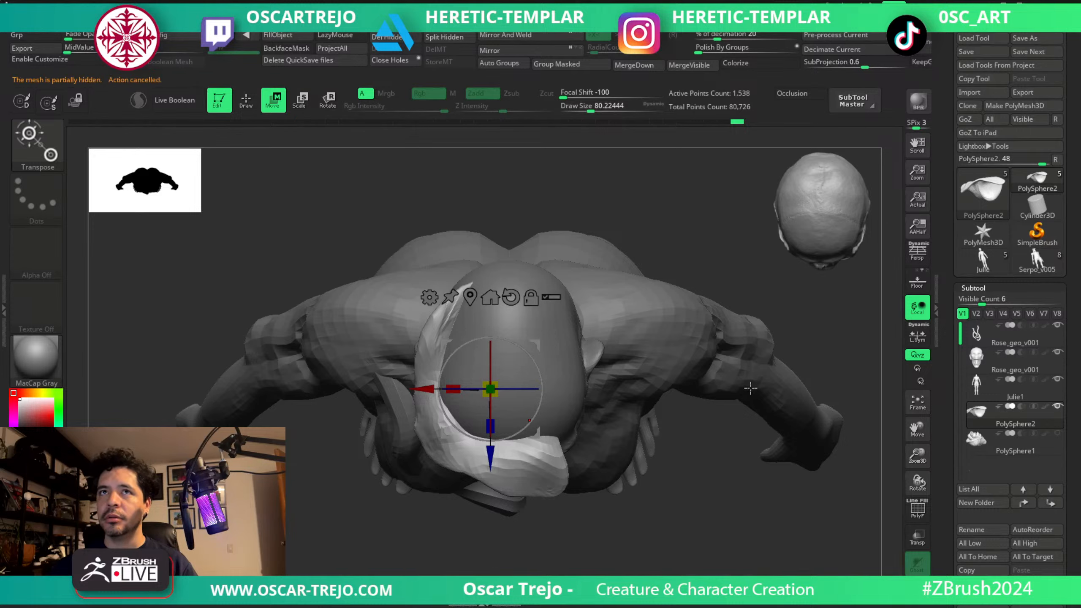
{"action": "key", "text": "q"}
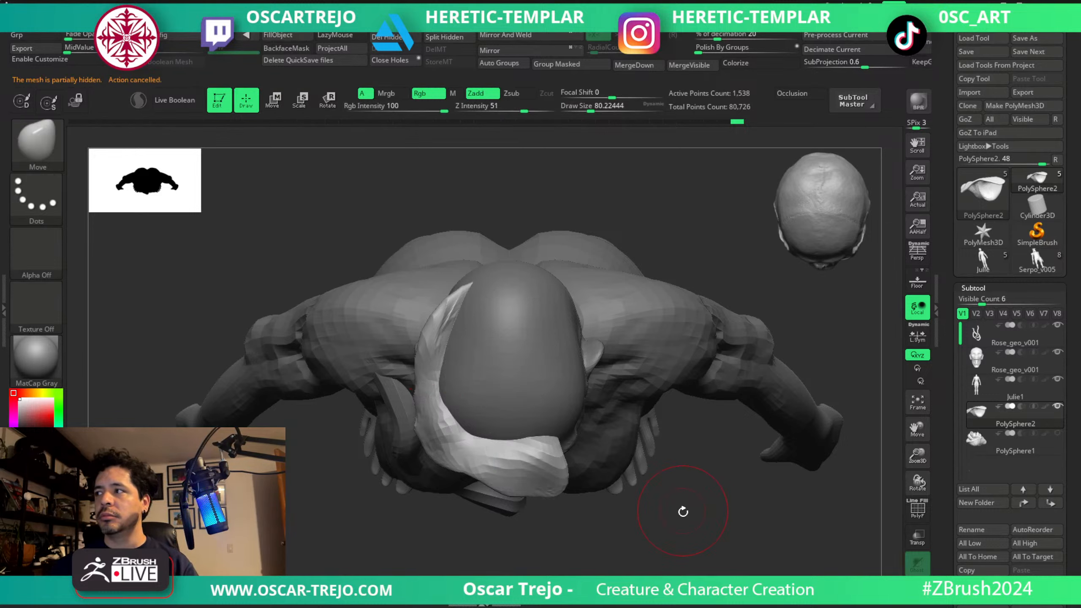
Split the hidden rose petals into a separate subtool and hide the resulting PolySphere3.
{"action": "left_click_drag", "start_coordinate": [683, 511], "coordinate": [500, 204], "text": "shift"}
{"action": "left_click", "coordinate": [444, 38]}
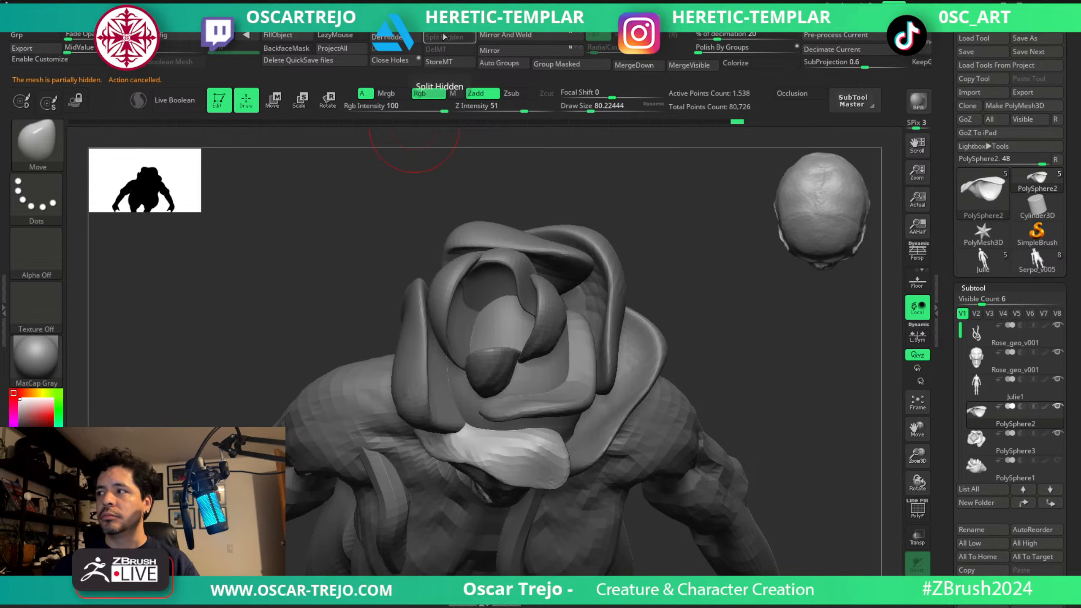
{"action": "left_click", "coordinate": [1057, 434]}
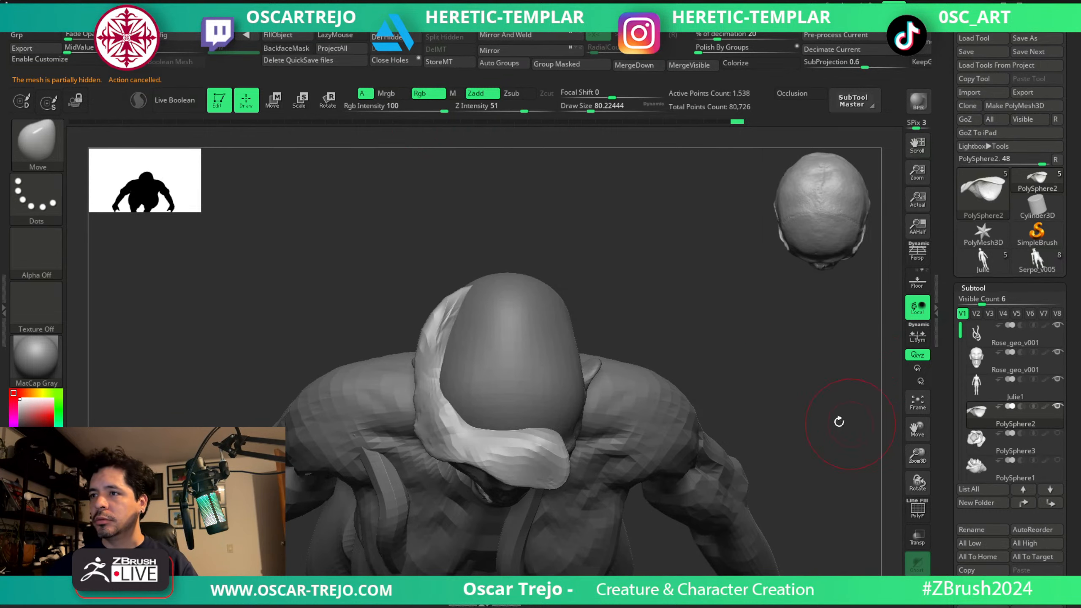
Duplicate the petal with the transform gizmo and turn the copy to the opposite side of the skull.
{"action": "left_click_drag", "start_coordinate": [839, 421], "coordinate": [725, 340], "text": "shift"}
{"action": "key", "text": "w"}
{"action": "mouse_move", "coordinate": [536, 347]}
{"action": "left_mouse_down", "text": "ctrl"}
{"action": "mouse_move", "coordinate": [568, 330]}
{"action": "mouse_move", "coordinate": [668, 559]}
{"action": "mouse_move", "coordinate": [688, 424]}
{"action": "left_mouse_up", "text": "ctrl"}
{"action": "key", "text": "q"}
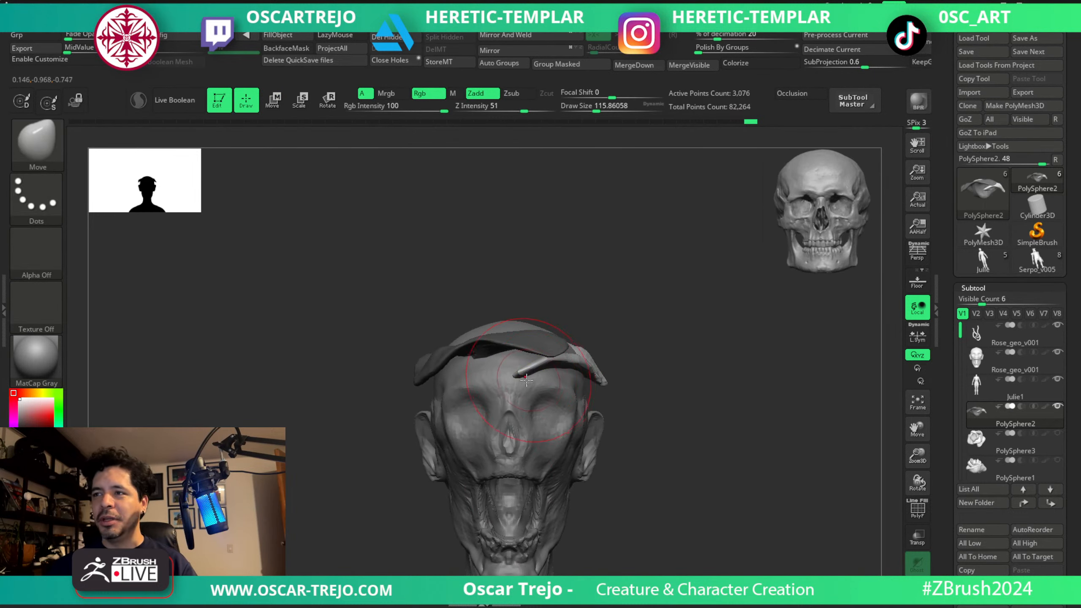
Adjust the petals across the forehead in front view with a Move brush size of about 124.
{"action": "mouse_move", "coordinate": [527, 378]}
{"action": "left_mouse_down"}
{"action": "mouse_move", "coordinate": [504, 362]}
{"action": "mouse_move", "coordinate": [647, 389]}
{"action": "left_mouse_up"}
{"action": "key", "text": "s"}
{"action": "right_click_drag", "start_coordinate": [647, 389], "coordinate": [657, 357], "text": "ctrl"}
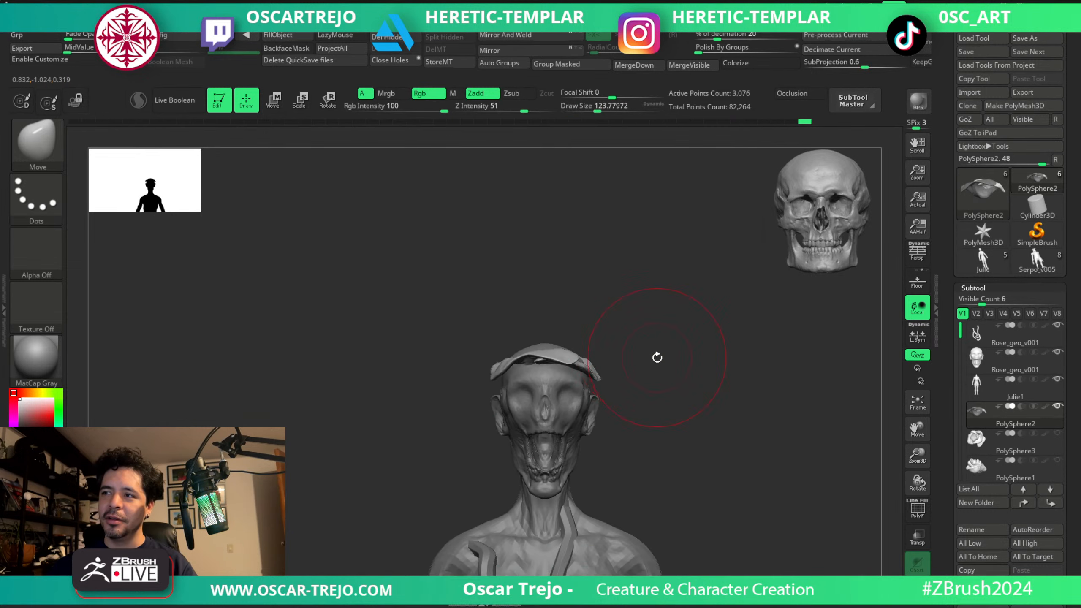
{"action": "left_click_drag", "start_coordinate": [657, 357], "coordinate": [647, 374]}
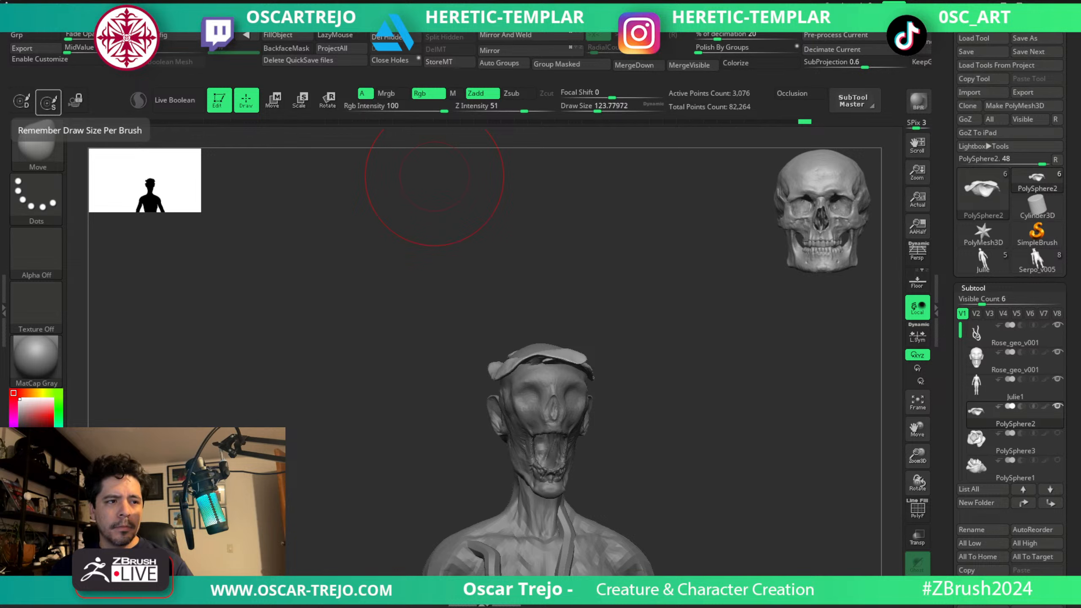
Show the polyframe, assign auto groups to the petals and mask off all but the front petal.
{"action": "mouse_move", "coordinate": [638, 371]}
{"action": "left_mouse_down", "text": "alt"}
{"action": "mouse_move", "coordinate": [656, 374]}
{"action": "mouse_move", "coordinate": [646, 347]}
{"action": "mouse_move", "coordinate": [692, 393]}
{"action": "mouse_move", "coordinate": [689, 409]}
{"action": "mouse_move", "coordinate": [628, 374]}
{"action": "left_mouse_up", "text": "alt"}
{"action": "key", "text": "shift+f"}
{"action": "left_click", "coordinate": [490, 65]}
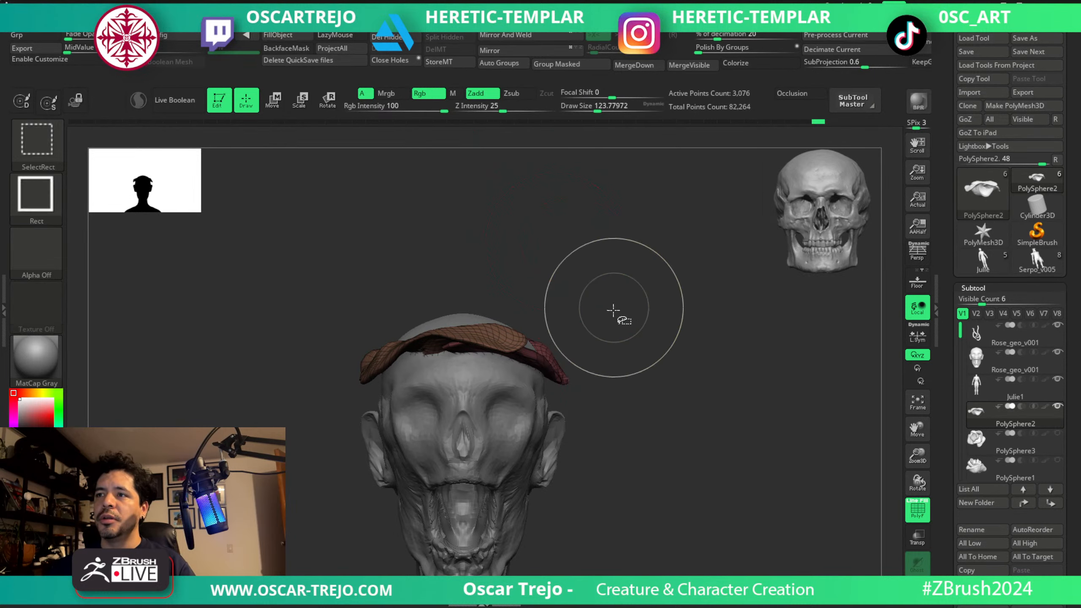
{"action": "left_click", "coordinate": [521, 340], "text": "ctrl+shift"}
{"action": "left_click", "coordinate": [644, 245], "text": "ctrl+shift"}
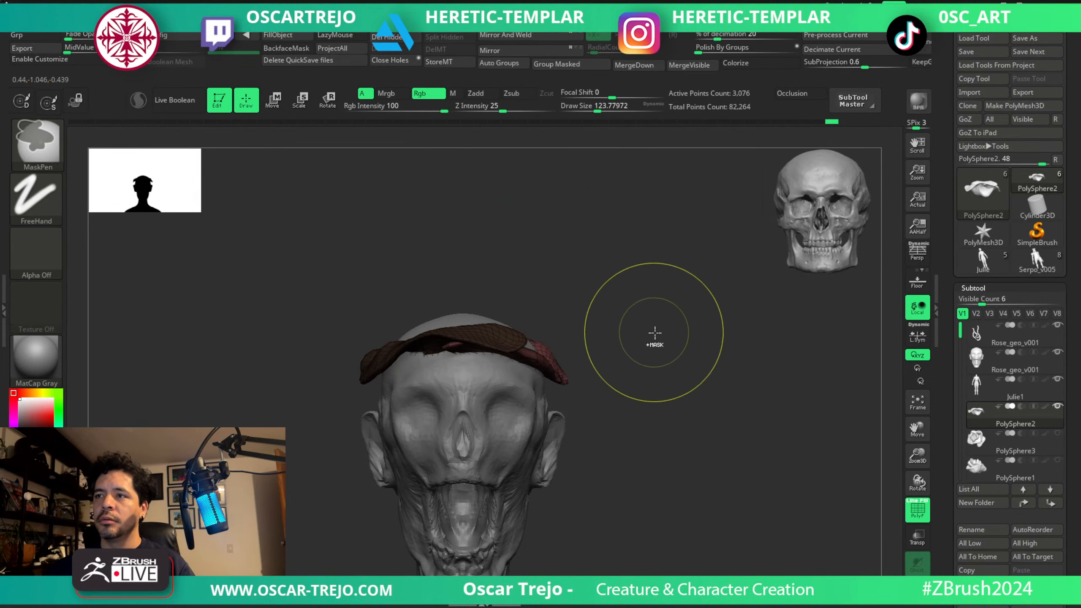
Duplicate the front petal with the gizmo and rotate the copy into an upper layer around the skull.
{"action": "key", "text": "w"}
{"action": "left_click_drag", "start_coordinate": [528, 323], "coordinate": [622, 387], "text": "ctrl"}
{"action": "left_click_drag", "start_coordinate": [588, 342], "coordinate": [479, 337]}
{"action": "left_click_drag", "start_coordinate": [580, 300], "coordinate": [492, 316]}
{"action": "left_click_drag", "start_coordinate": [630, 495], "coordinate": [593, 350]}
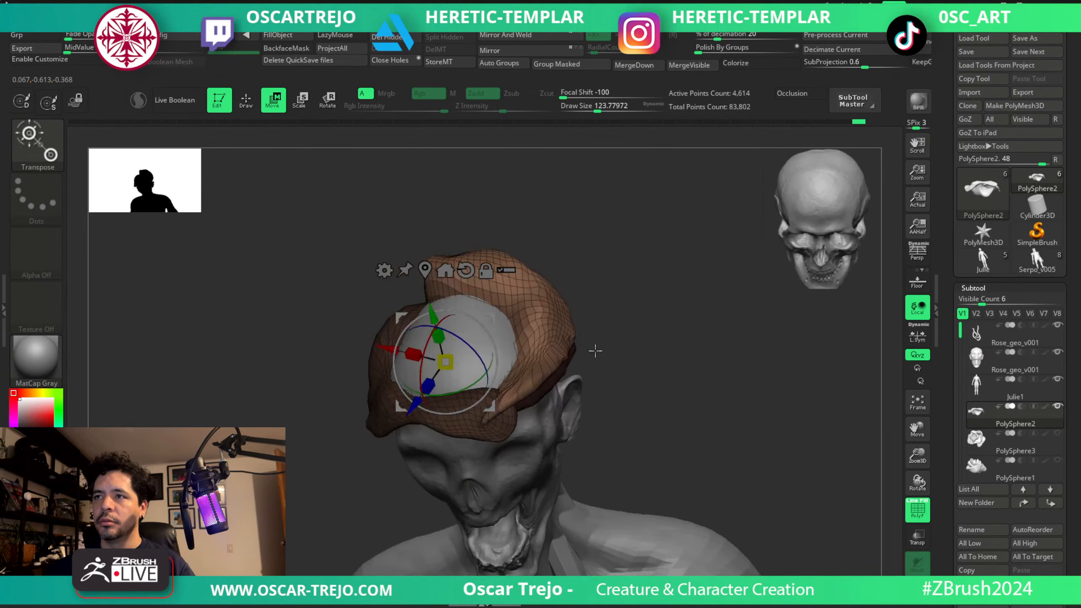
Reshape the new upper petal around the crown with the Move brush, enlarging it to about 228.
{"action": "key", "text": "q"}
{"action": "left_click_drag", "start_coordinate": [477, 230], "coordinate": [592, 238]}
{"action": "key", "text": "s"}
{"action": "left_click_drag", "start_coordinate": [398, 284], "coordinate": [402, 316]}
{"action": "key", "text": "s"}
{"action": "left_click_drag", "start_coordinate": [515, 254], "coordinate": [506, 358]}
{"action": "mouse_move", "coordinate": [407, 279]}
{"action": "left_mouse_down"}
{"action": "mouse_move", "coordinate": [412, 316]}
{"action": "mouse_move", "coordinate": [388, 266]}
{"action": "left_mouse_up"}
{"action": "key", "text": "s"}
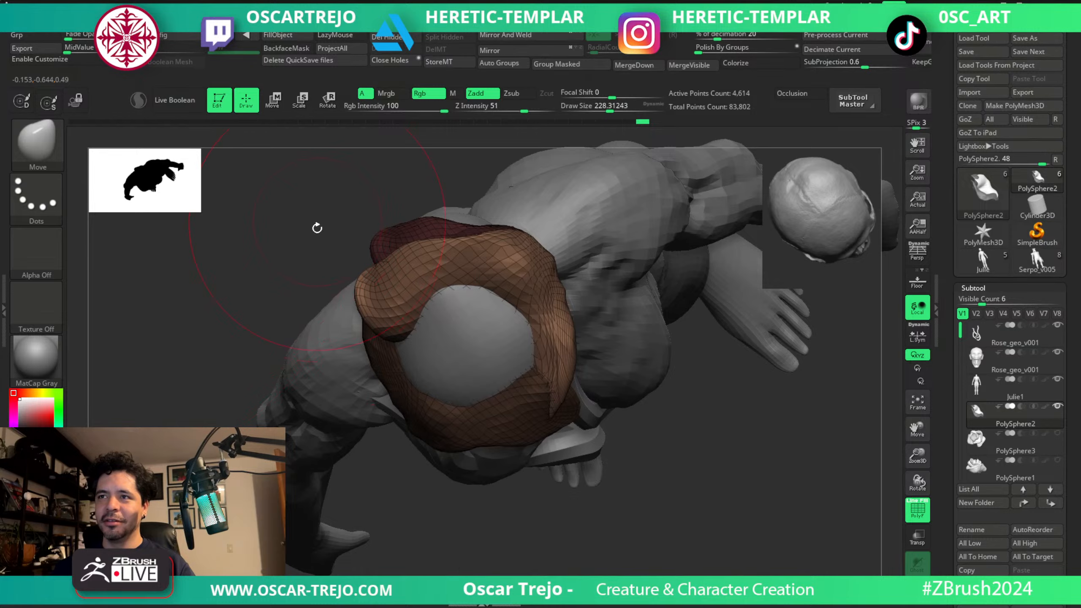
Pull the upper petal's end closer to the forehead with a Move brush size of about 124.
{"action": "mouse_move", "coordinate": [316, 227]}
{"action": "left_mouse_down"}
{"action": "mouse_move", "coordinate": [596, 237]}
{"action": "mouse_move", "coordinate": [558, 219]}
{"action": "left_mouse_up"}
{"action": "key", "text": "s"}
{"action": "left_click_drag", "start_coordinate": [452, 260], "coordinate": [445, 260]}
{"action": "left_click_drag", "start_coordinate": [447, 243], "coordinate": [406, 248]}
{"action": "mouse_move", "coordinate": [571, 262]}
{"action": "left_mouse_down"}
{"action": "mouse_move", "coordinate": [588, 255]}
{"action": "mouse_move", "coordinate": [472, 225]}
{"action": "left_mouse_up"}
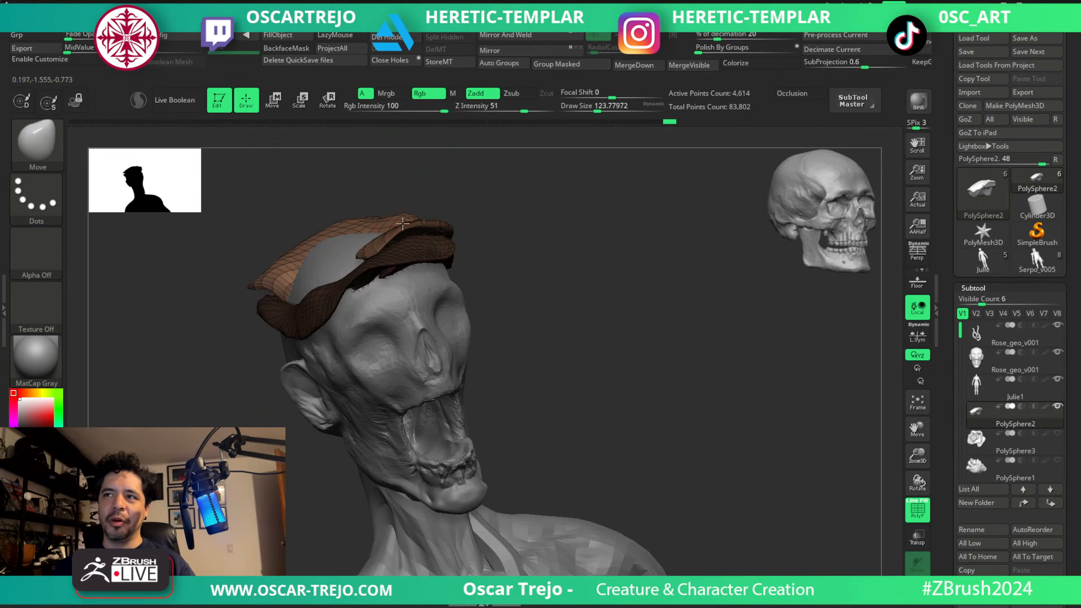
Refine and smooth the upper petal's front end over the brow with a brush size of about 101.
{"action": "mouse_move", "coordinate": [522, 234]}
{"action": "left_mouse_down"}
{"action": "mouse_move", "coordinate": [553, 269]}
{"action": "mouse_move", "coordinate": [550, 261]}
{"action": "left_mouse_up"}
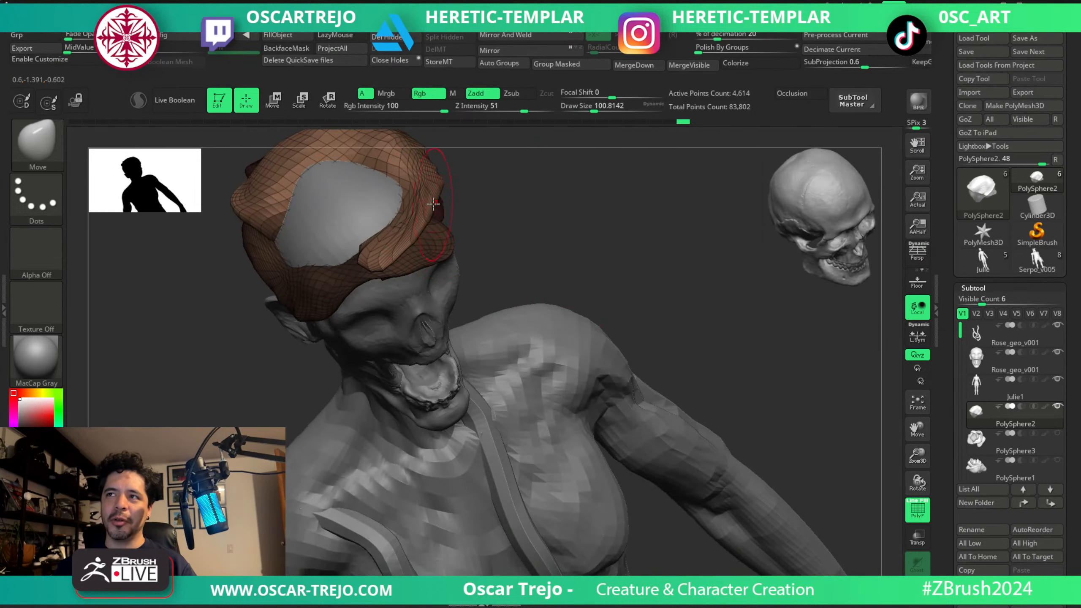
{"action": "key", "text": "shift"}
{"action": "left_click_drag", "start_coordinate": [407, 224], "coordinate": [428, 221], "text": "shift"}
{"action": "left_click_drag", "start_coordinate": [517, 241], "coordinate": [532, 183]}
{"action": "left_click_drag", "start_coordinate": [407, 236], "coordinate": [408, 226]}
{"action": "left_click_drag", "start_coordinate": [512, 224], "coordinate": [642, 234]}
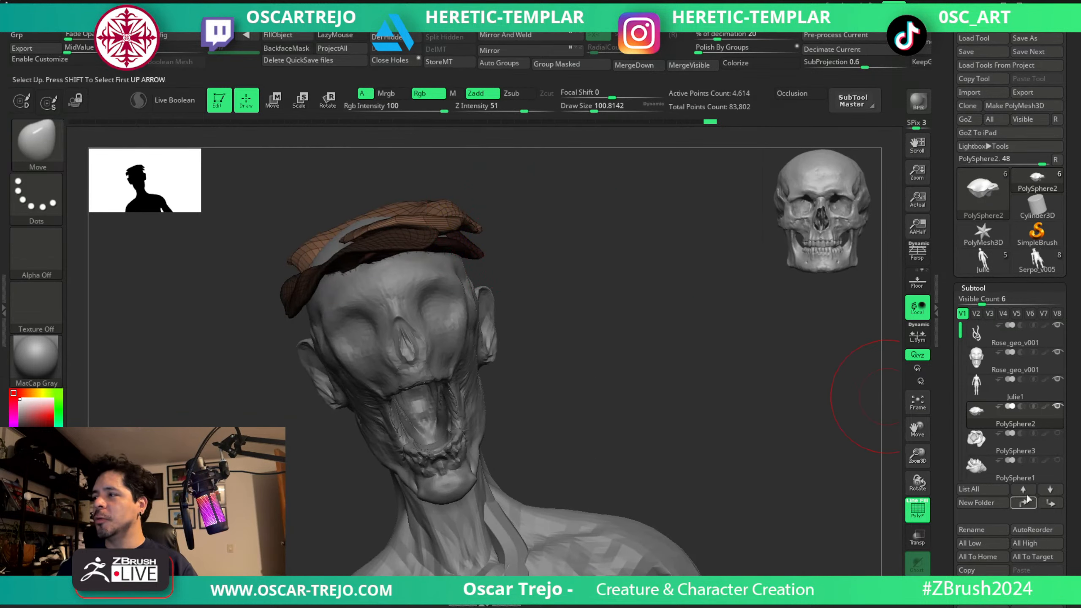
Check the PolySphere1 rose for reference, adjust the upper petal's outer end in front view and turn off the polyframe.
{"action": "left_click", "coordinate": [1057, 461]}
{"action": "left_click", "coordinate": [1058, 461]}
{"action": "left_click_drag", "start_coordinate": [589, 276], "coordinate": [558, 281], "text": "shift"}
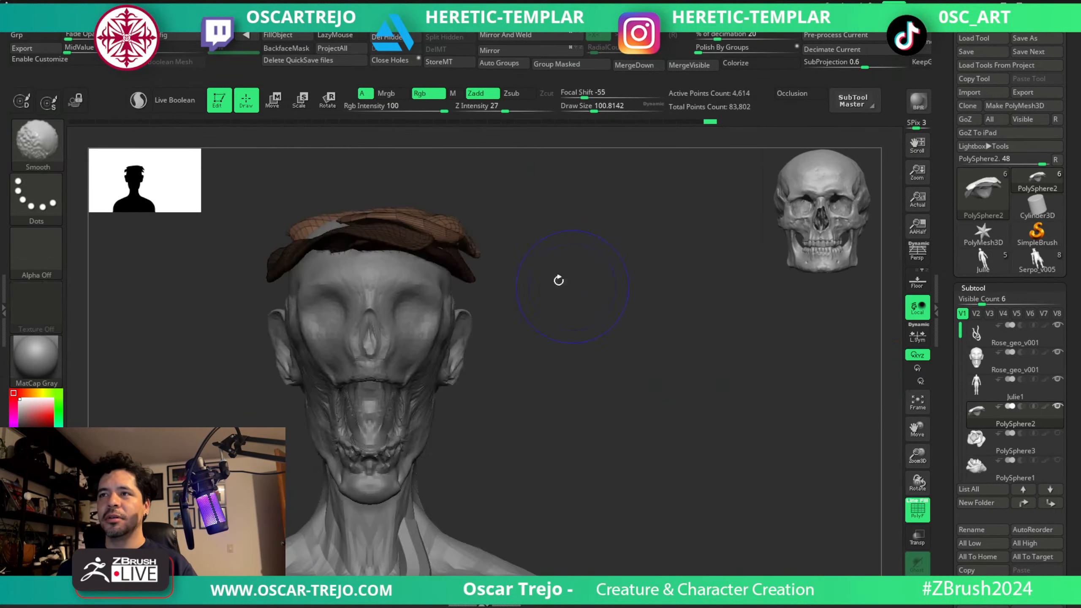
{"action": "mouse_move", "coordinate": [446, 237]}
{"action": "left_mouse_down"}
{"action": "mouse_move", "coordinate": [437, 230]}
{"action": "mouse_move", "coordinate": [474, 258]}
{"action": "left_mouse_up"}
{"action": "key", "text": "shift+f"}
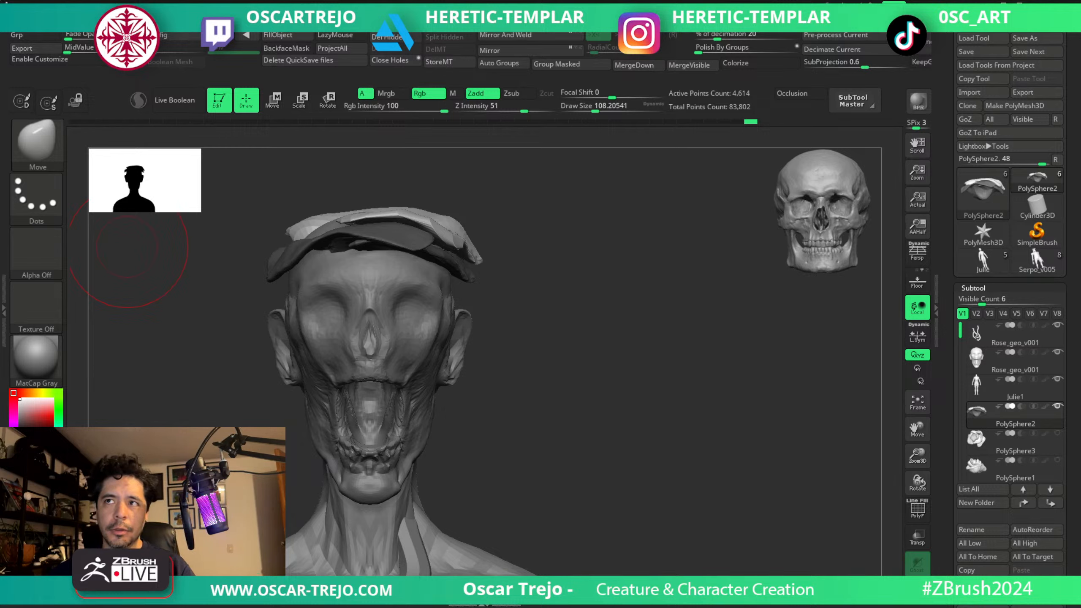
Bend the lower petal's side edge above the ear in profile, using Move brush sizes of about 54 to 94.
{"action": "left_click_drag", "start_coordinate": [635, 317], "coordinate": [664, 386]}
{"action": "key", "text": "s"}
{"action": "left_click", "coordinate": [378, 387]}
{"action": "left_click_drag", "start_coordinate": [311, 383], "coordinate": [371, 389]}
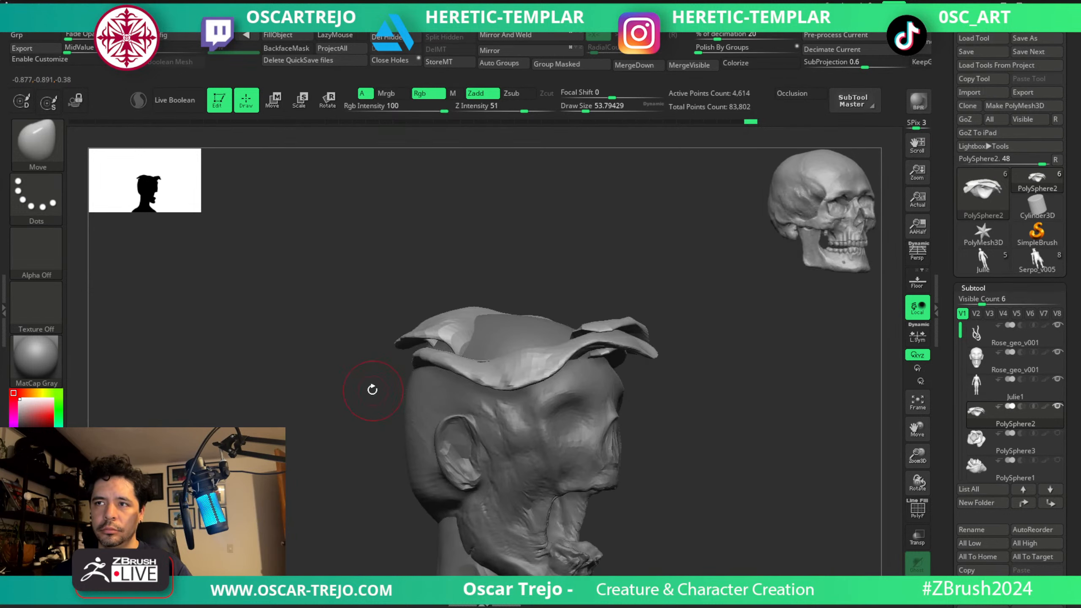
{"action": "key", "text": "s"}
{"action": "left_click_drag", "start_coordinate": [522, 392], "coordinate": [527, 391]}
{"action": "left_click_drag", "start_coordinate": [515, 380], "coordinate": [512, 399]}
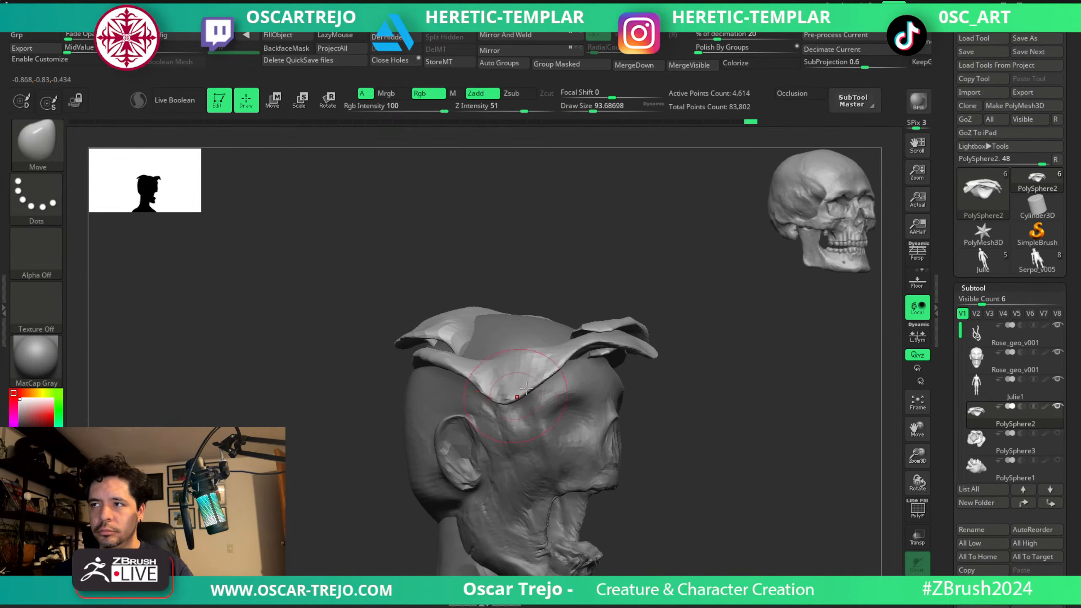
{"action": "left_click_drag", "start_coordinate": [367, 392], "coordinate": [317, 389], "text": "shift"}
{"action": "mouse_move", "coordinate": [519, 380]}
{"action": "left_mouse_down"}
{"action": "mouse_move", "coordinate": [500, 368]}
{"action": "mouse_move", "coordinate": [509, 350]}
{"action": "mouse_move", "coordinate": [489, 342]}
{"action": "left_mouse_up"}
{"action": "left_click_drag", "start_coordinate": [787, 355], "coordinate": [766, 355], "text": "shift"}
{"action": "left_click_drag", "start_coordinate": [740, 283], "coordinate": [341, 503], "text": "ctrl+shift"}
{"action": "left_click", "coordinate": [380, 481], "text": "ctrl+shift"}
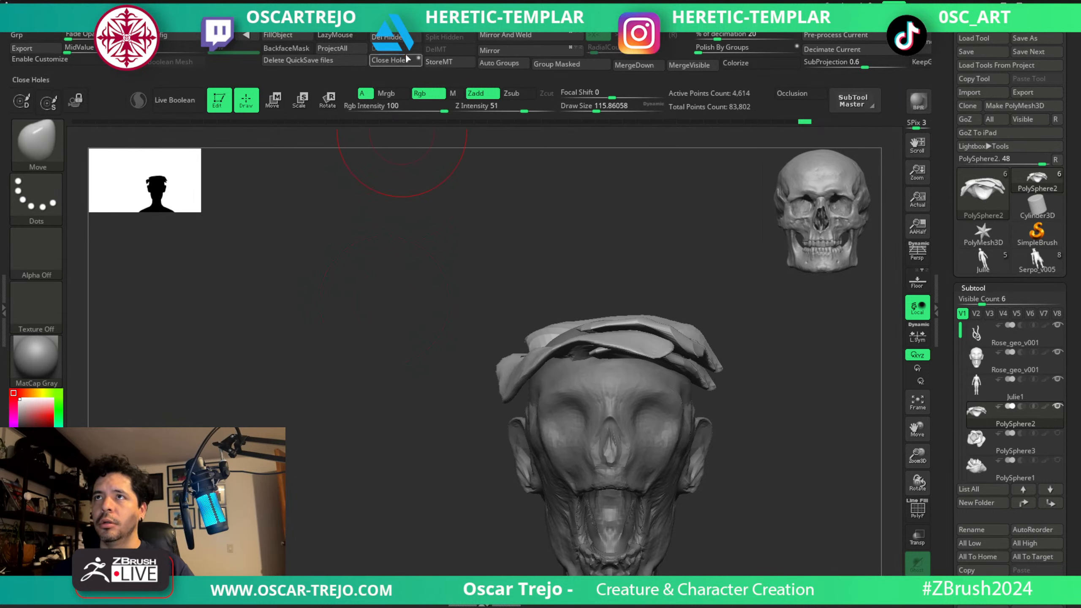
{"action": "left_click", "coordinate": [668, 333], "text": "ctrl+shift"}
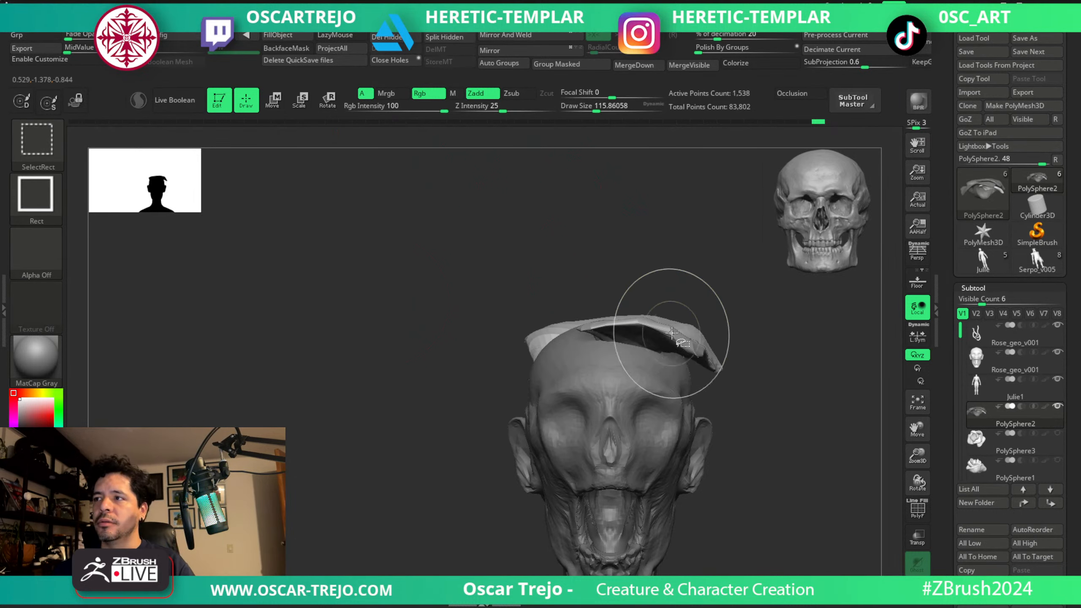
{"action": "left_click_drag", "start_coordinate": [760, 298], "coordinate": [397, 503], "text": "ctrl"}
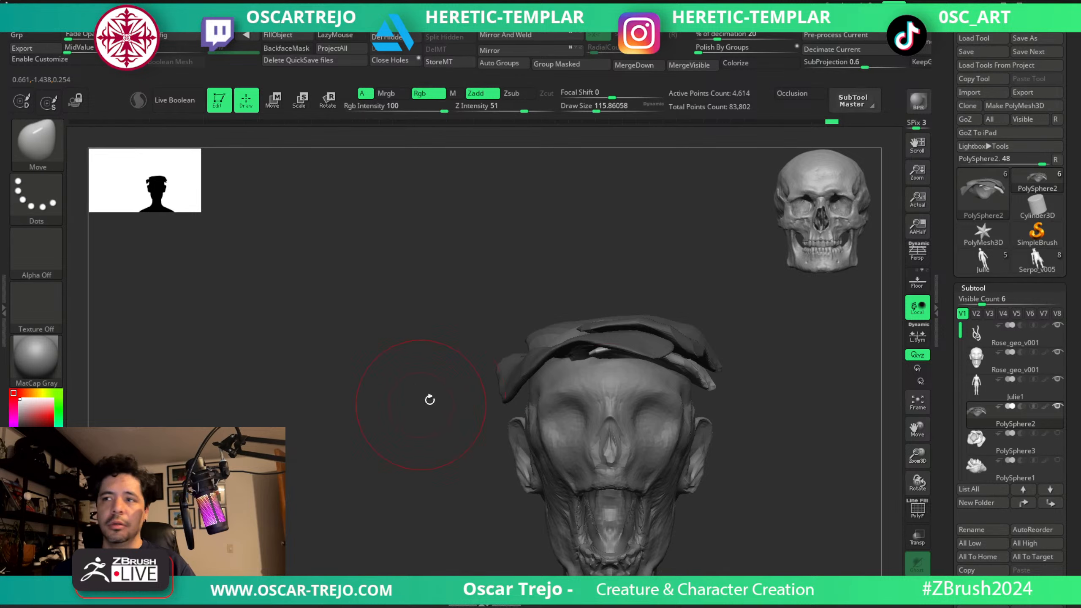
{"action": "left_click", "coordinate": [756, 360], "text": "ctrl"}
{"action": "left_click", "coordinate": [649, 282], "text": "ctrl"}
{"action": "left_click", "coordinate": [669, 303], "text": "ctrl"}
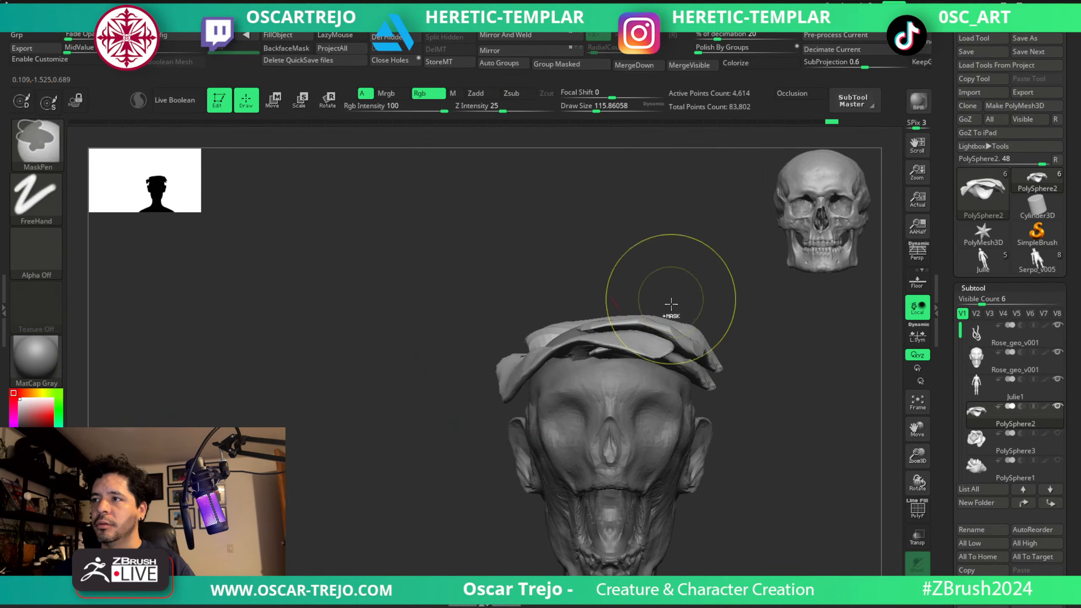
Mask the two lower petals so that only the upper petal stays editable.
{"action": "left_click", "coordinate": [681, 325], "text": "ctrl+shift"}
{"action": "left_click_drag", "start_coordinate": [493, 272], "coordinate": [826, 482], "text": "ctrl"}
{"action": "left_click", "coordinate": [819, 472], "text": "ctrl+shift"}
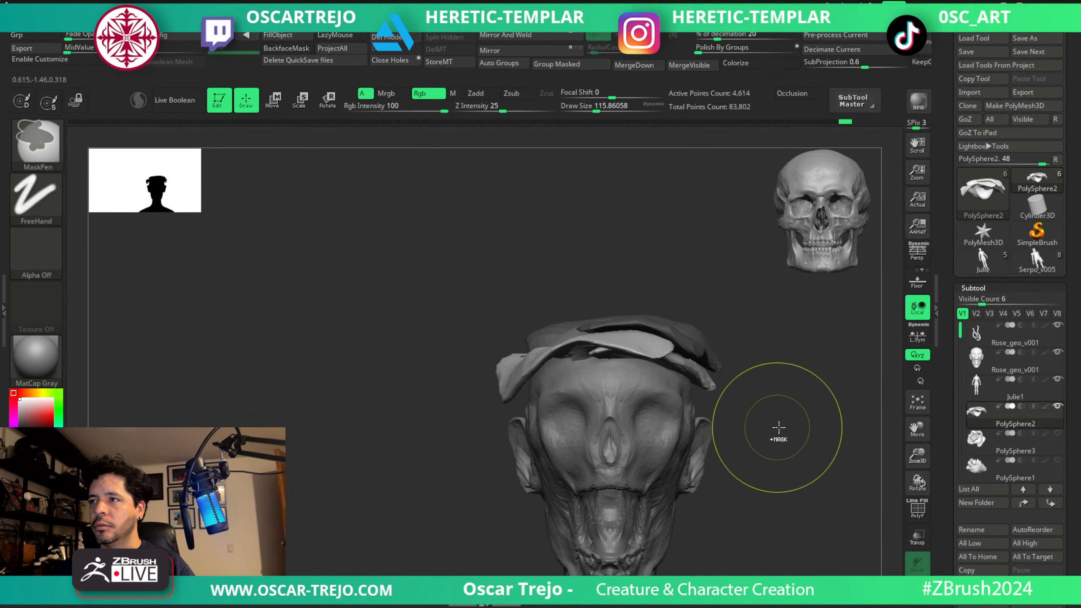
{"action": "left_click", "coordinate": [777, 429], "text": "ctrl"}
Smooth the upper petal's front end above the forehead with a brush size of about 116.
{"action": "left_click_drag", "start_coordinate": [776, 378], "coordinate": [766, 481]}
{"action": "mouse_move", "coordinate": [594, 336]}
{"action": "left_mouse_down"}
{"action": "mouse_move", "coordinate": [615, 341]}
{"action": "mouse_move", "coordinate": [596, 328]}
{"action": "mouse_move", "coordinate": [622, 328]}
{"action": "left_mouse_up"}
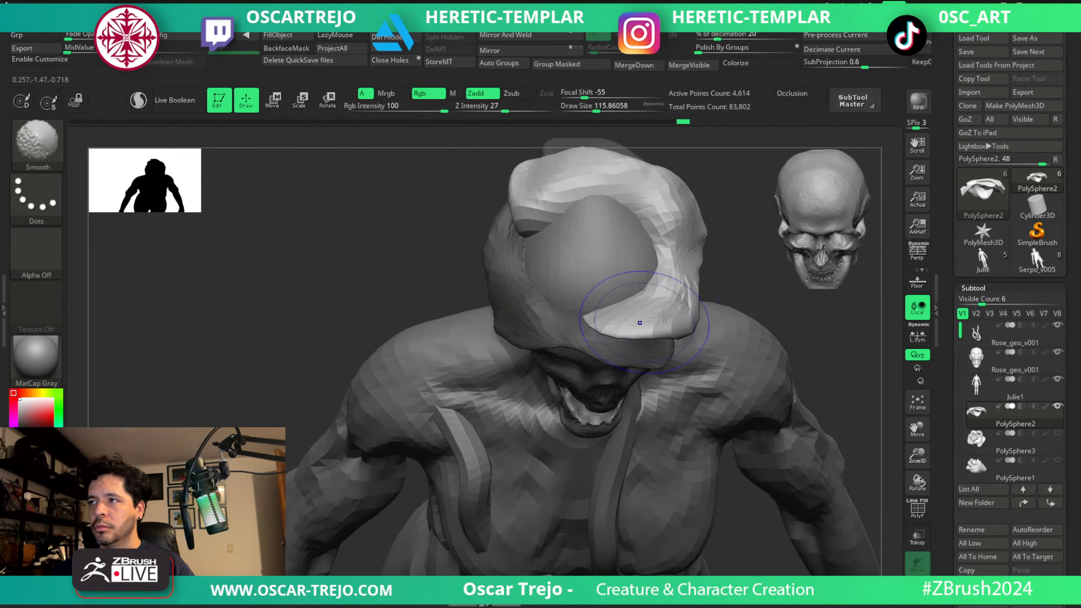
{"action": "mouse_move", "coordinate": [745, 294]}
{"action": "left_mouse_down"}
{"action": "mouse_move", "coordinate": [753, 241]}
{"action": "mouse_move", "coordinate": [734, 233]}
{"action": "left_mouse_up"}
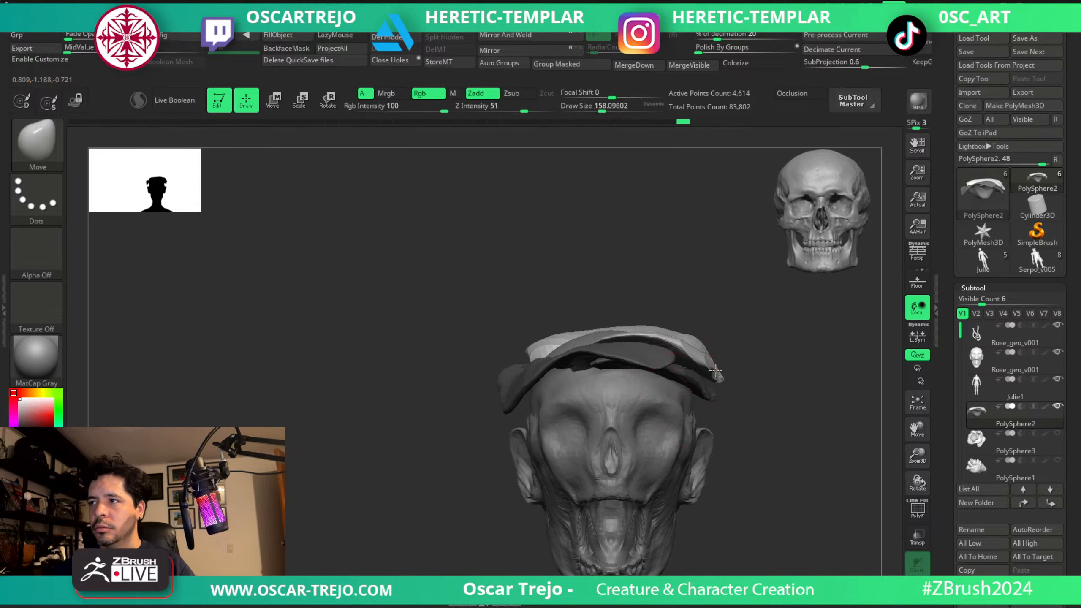
Reshape the upper petal's side above the temple with Move brush sizes of about 158 to 197.
{"action": "key", "text": "s"}
{"action": "left_click_drag", "start_coordinate": [717, 370], "coordinate": [708, 370]}
{"action": "mouse_move", "coordinate": [709, 367]}
{"action": "left_mouse_down", "text": "shift"}
{"action": "mouse_move", "coordinate": [764, 378]}
{"action": "mouse_move", "coordinate": [742, 359]}
{"action": "left_mouse_up", "text": "shift"}
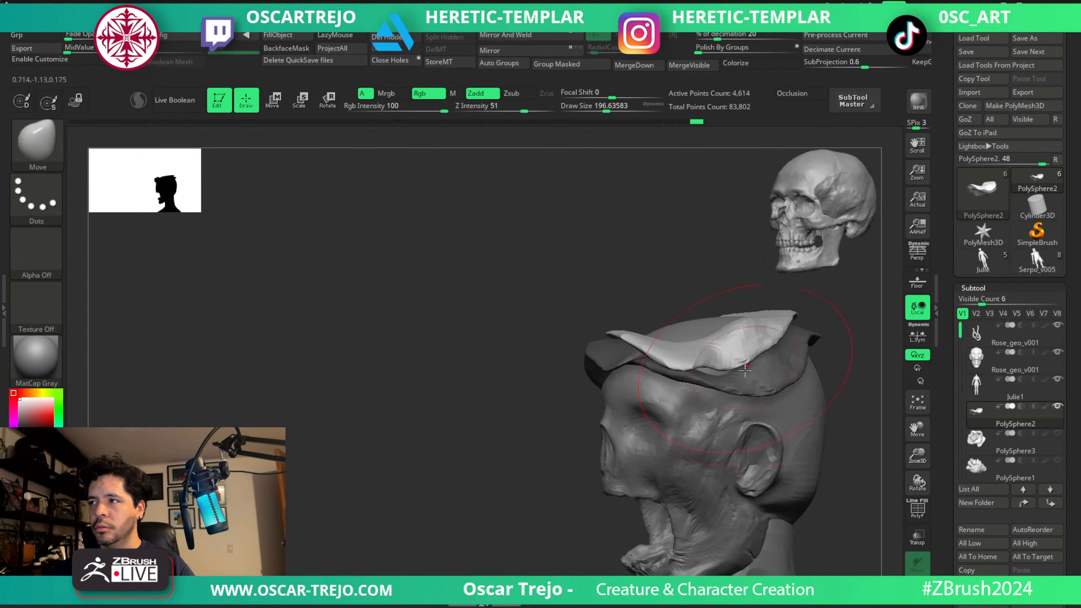
{"action": "right_click_drag", "start_coordinate": [762, 362], "coordinate": [698, 365]}
{"action": "mouse_move", "coordinate": [733, 371]}
{"action": "left_mouse_down"}
{"action": "mouse_move", "coordinate": [735, 407]}
{"action": "mouse_move", "coordinate": [694, 362]}
{"action": "left_mouse_up"}
{"action": "right_click_drag", "start_coordinate": [644, 372], "coordinate": [748, 366]}
Refine the upper petal's rear side with a Move brush size of about 163 and shift it vertically with the gizmo.
{"action": "key", "text": "s"}
{"action": "left_click_drag", "start_coordinate": [748, 365], "coordinate": [776, 371]}
{"action": "mouse_move", "coordinate": [813, 374]}
{"action": "right_mouse_down", "text": "ctrl"}
{"action": "mouse_move", "coordinate": [825, 396]}
{"action": "mouse_move", "coordinate": [751, 395]}
{"action": "mouse_move", "coordinate": [758, 382]}
{"action": "mouse_move", "coordinate": [778, 398]}
{"action": "mouse_move", "coordinate": [750, 395]}
{"action": "right_mouse_up", "text": "ctrl"}
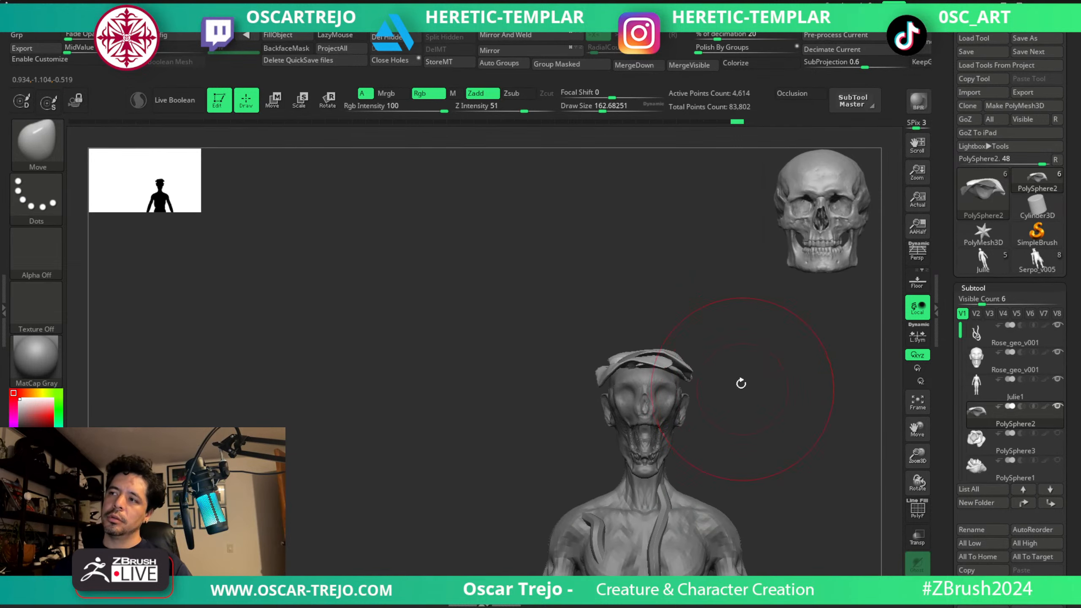
{"action": "key", "text": "w"}
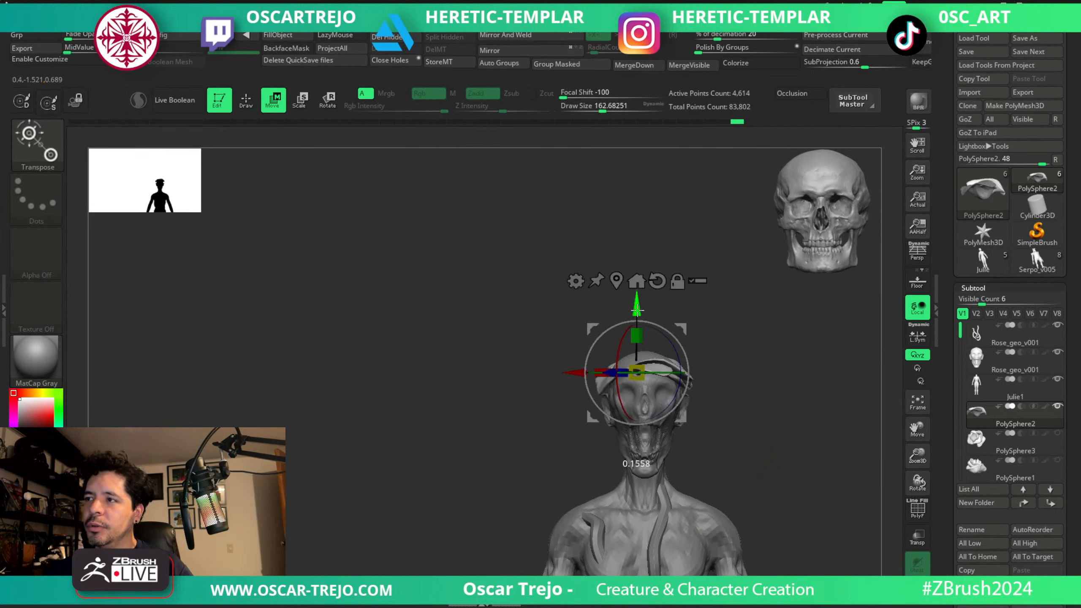
{"action": "key", "text": "q"}
{"action": "right_click_drag", "start_coordinate": [725, 340], "coordinate": [631, 289]}
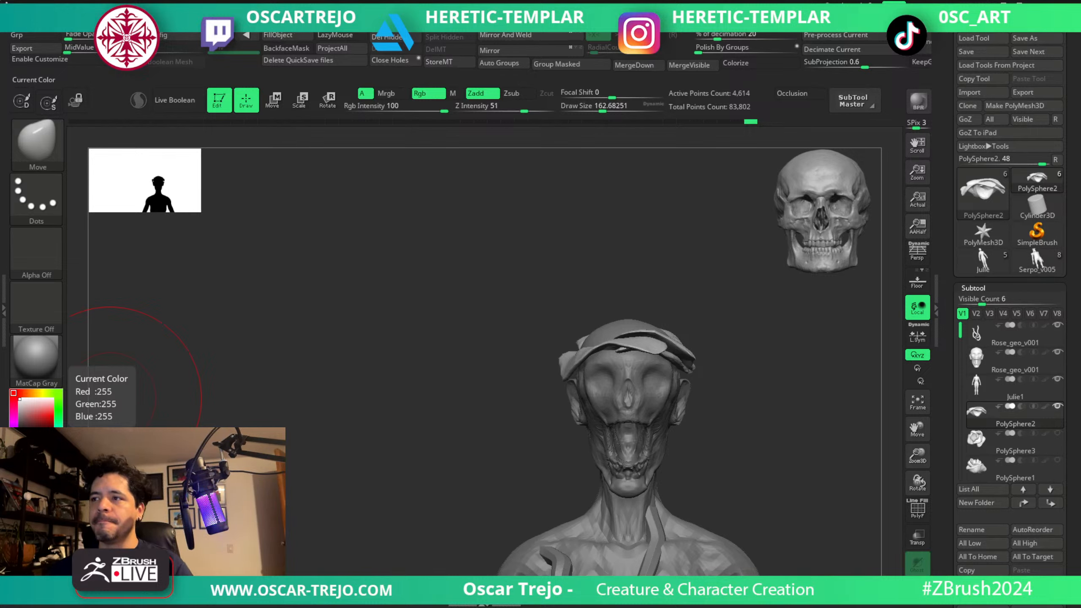
Display the polygroup wireframe and mask all petals except the teal upper one wrapping the side of the skull.
{"action": "mouse_move", "coordinate": [493, 341]}
{"action": "left_mouse_down"}
{"action": "mouse_move", "coordinate": [507, 338]}
{"action": "mouse_move", "coordinate": [461, 346]}
{"action": "mouse_move", "coordinate": [478, 336]}
{"action": "mouse_move", "coordinate": [483, 374]}
{"action": "left_mouse_up"}
{"action": "key", "text": "shift+f"}
{"action": "left_click", "coordinate": [680, 365], "text": "ctrl+shift"}
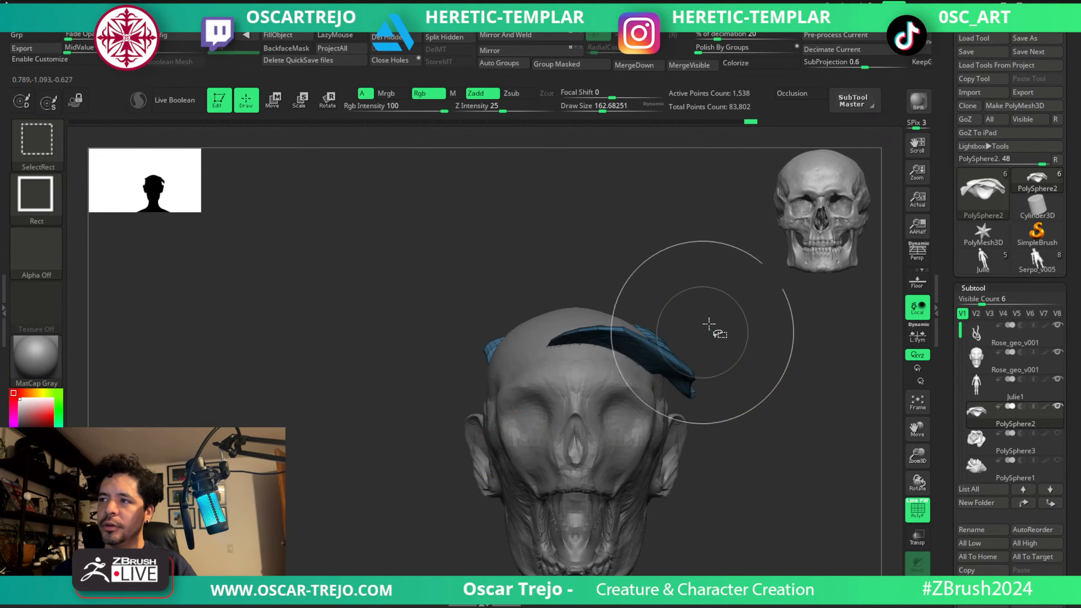
{"action": "left_click_drag", "start_coordinate": [722, 303], "coordinate": [404, 497], "text": "ctrl"}
{"action": "left_click", "coordinate": [394, 478], "text": "ctrl+shift"}
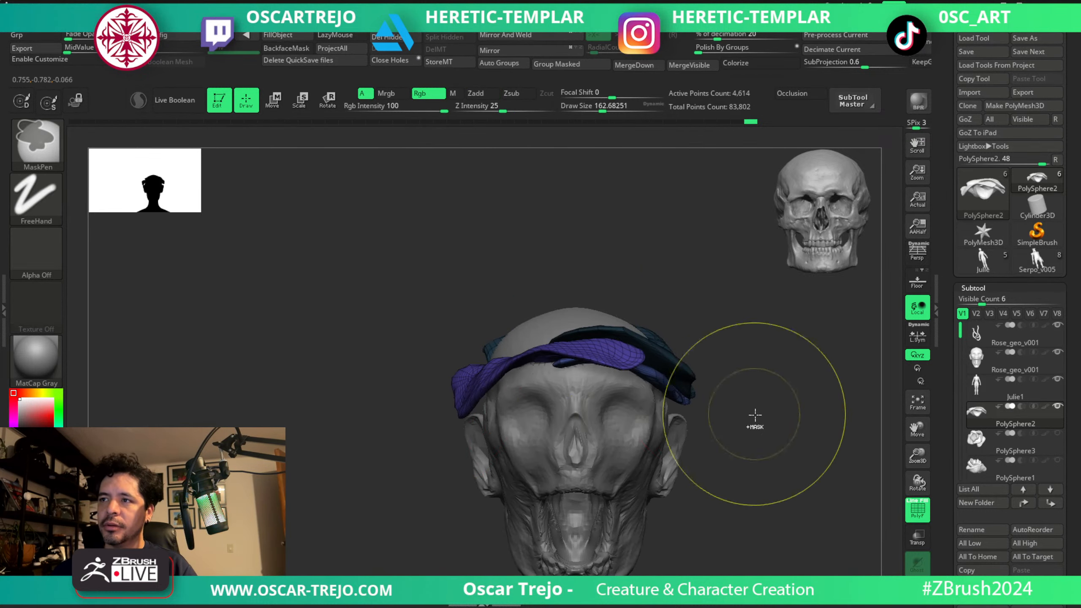
Duplicate the unmasked upper petal with the gizmo and rotate the copy to the opposite side of the skull.
{"action": "key", "text": "w"}
{"action": "left_click_drag", "start_coordinate": [536, 317], "coordinate": [482, 313]}
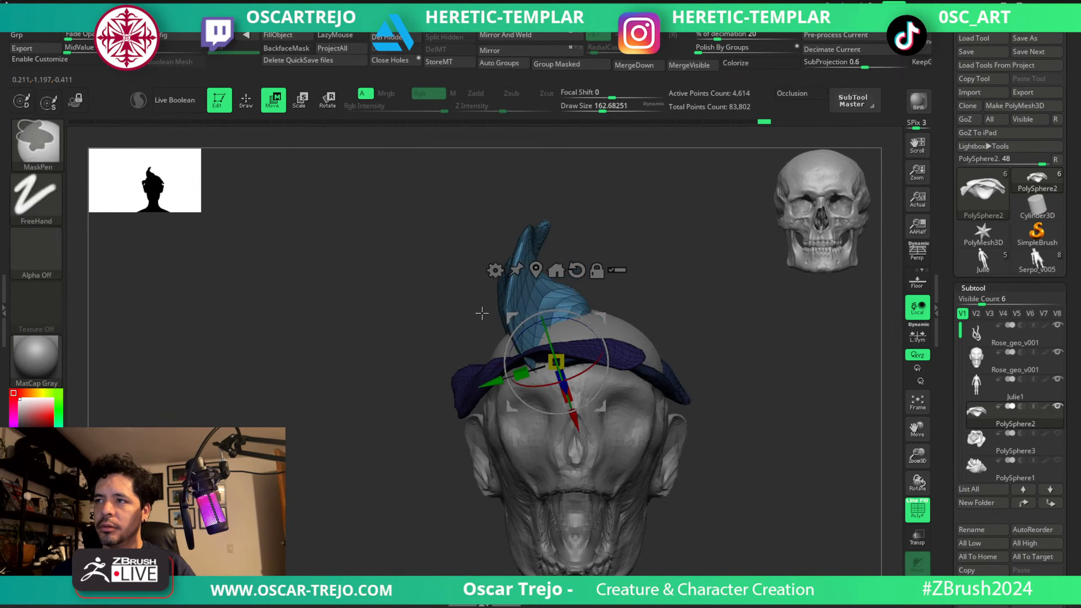
{"action": "key", "text": "ctrl+z"}
{"action": "left_click_drag", "start_coordinate": [555, 296], "coordinate": [556, 277], "text": "ctrl"}
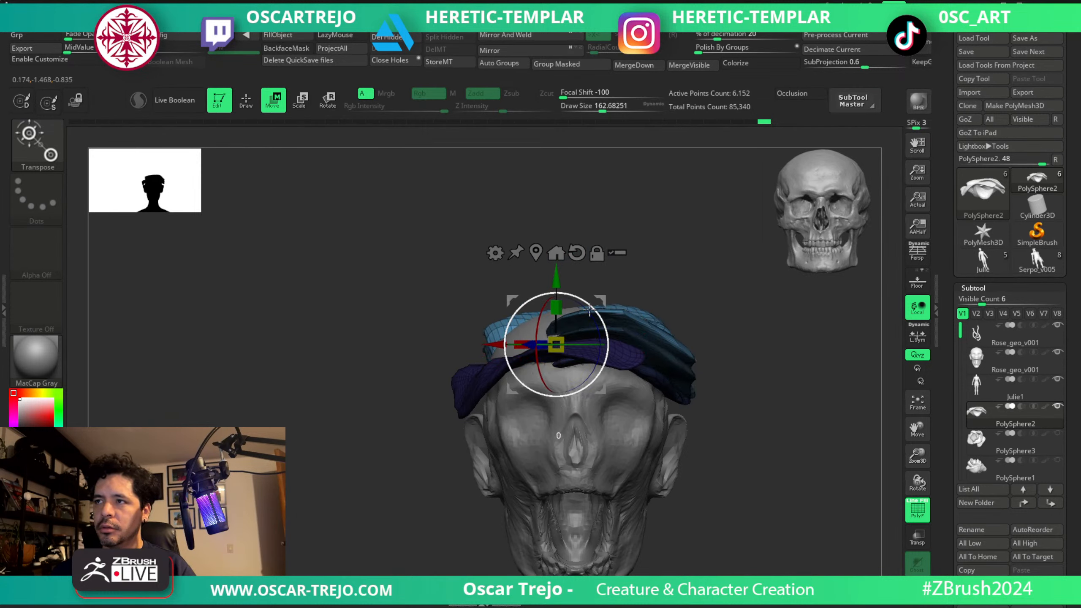
{"action": "mouse_move", "coordinate": [590, 310]}
{"action": "left_mouse_down"}
{"action": "mouse_move", "coordinate": [466, 321]}
{"action": "mouse_move", "coordinate": [383, 427]}
{"action": "mouse_move", "coordinate": [381, 452]}
{"action": "left_mouse_up"}
Flatten and reshape the new petal's front with a Move brush size of about 217.
{"action": "key", "text": "q"}
{"action": "key", "text": "s"}
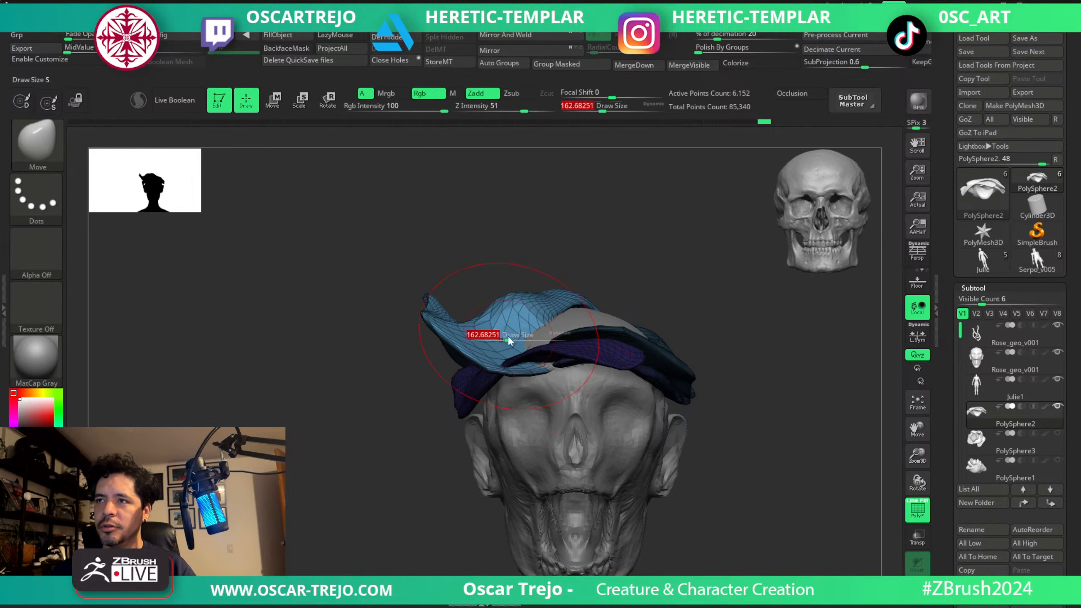
{"action": "left_click_drag", "start_coordinate": [509, 337], "coordinate": [511, 300]}
{"action": "key", "text": "s"}
{"action": "mouse_move", "coordinate": [511, 302]}
{"action": "left_mouse_down"}
{"action": "mouse_move", "coordinate": [499, 369]}
{"action": "mouse_move", "coordinate": [511, 327]}
{"action": "mouse_move", "coordinate": [542, 346]}
{"action": "left_mouse_up"}
{"action": "key", "text": "s"}
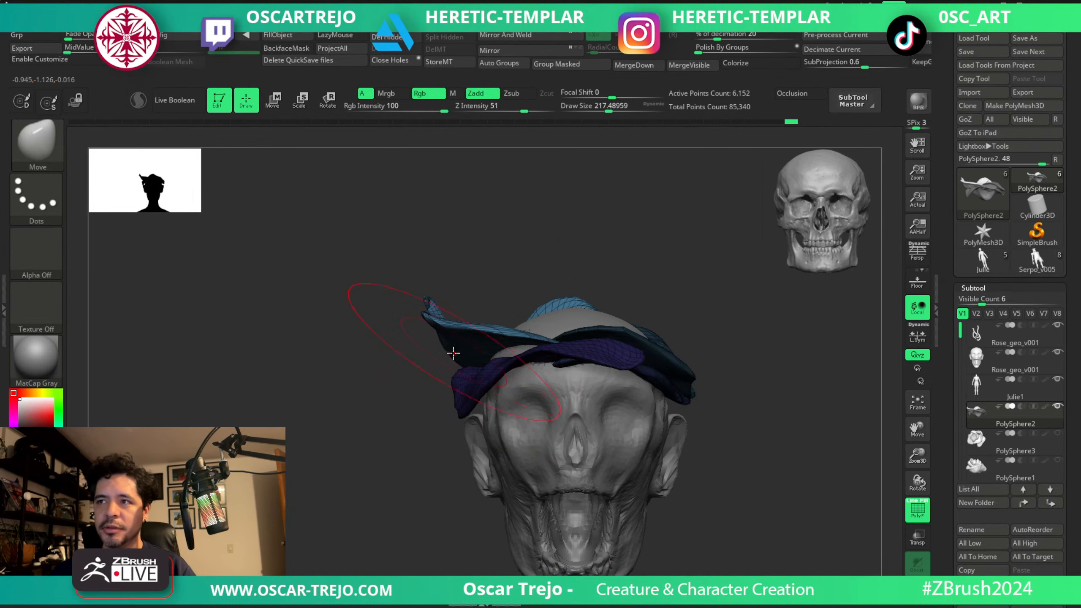
{"action": "left_click_drag", "start_coordinate": [453, 353], "coordinate": [483, 344]}
Fit the new petal around the side and back of the skull with a Move brush size of about 163.
{"action": "key", "text": "s"}
{"action": "left_click_drag", "start_coordinate": [490, 346], "coordinate": [501, 363]}
{"action": "mouse_move", "coordinate": [332, 375]}
{"action": "left_mouse_down"}
{"action": "mouse_move", "coordinate": [458, 383]}
{"action": "mouse_move", "coordinate": [444, 319]}
{"action": "left_mouse_up"}
{"action": "key", "text": "s"}
{"action": "left_click", "coordinate": [467, 369]}
{"action": "left_click_drag", "start_coordinate": [362, 294], "coordinate": [455, 317]}
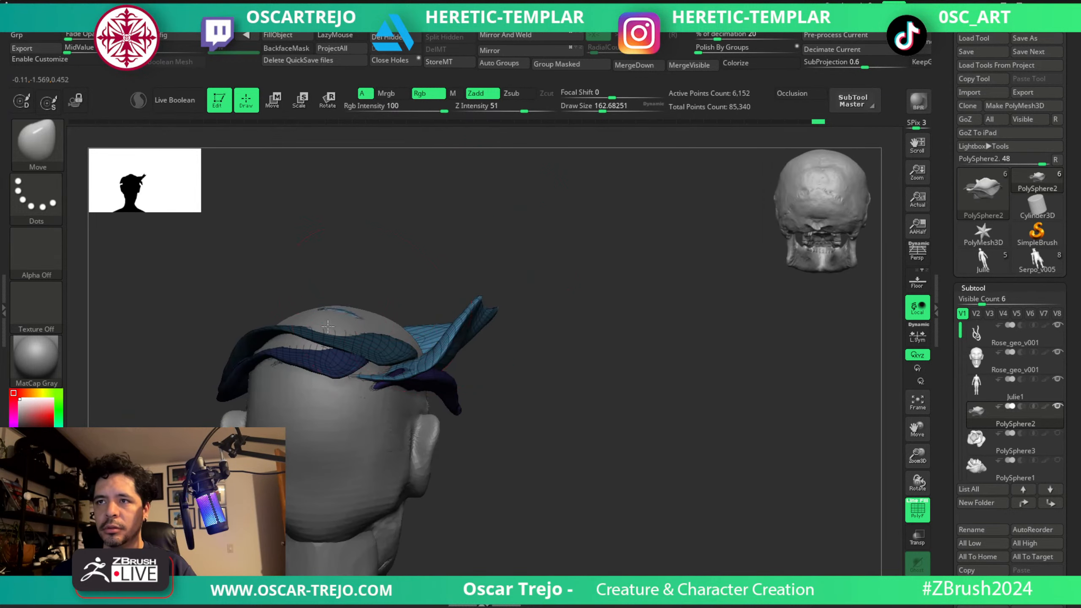
{"action": "mouse_move", "coordinate": [385, 371]}
{"action": "left_mouse_down"}
{"action": "mouse_move", "coordinate": [389, 362]}
{"action": "mouse_move", "coordinate": [394, 370]}
{"action": "left_mouse_up"}
{"action": "left_click_drag", "start_coordinate": [526, 385], "coordinate": [368, 376]}
Refine the new petal's side with a Move brush size of about 101 and turn off the polygroup wireframe.
{"action": "key", "text": "s"}
{"action": "left_click", "coordinate": [422, 382]}
{"action": "mouse_move", "coordinate": [336, 440]}
{"action": "left_mouse_down"}
{"action": "mouse_move", "coordinate": [331, 406]}
{"action": "mouse_move", "coordinate": [373, 399]}
{"action": "left_mouse_up"}
{"action": "key", "text": "s"}
{"action": "left_click", "coordinate": [363, 397]}
{"action": "left_click_drag", "start_coordinate": [340, 407], "coordinate": [313, 419]}
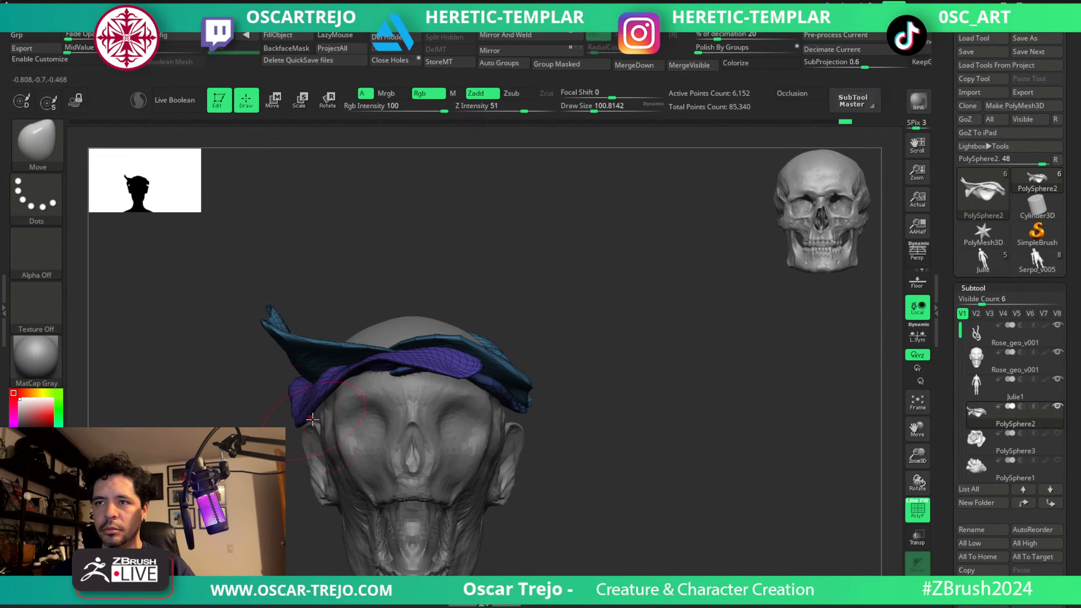
{"action": "key", "text": "shift+f"}
Set the draw size to about 158 and assign separate polygroups to the petals with Auto Groups.
{"action": "mouse_move", "coordinate": [599, 466]}
{"action": "left_mouse_down", "text": "alt"}
{"action": "mouse_move", "coordinate": [526, 386]}
{"action": "mouse_move", "coordinate": [538, 309]}
{"action": "mouse_move", "coordinate": [502, 284]}
{"action": "mouse_move", "coordinate": [477, 328]}
{"action": "left_mouse_up", "text": "alt"}
{"action": "key", "text": "s"}
{"action": "left_click", "coordinate": [500, 298]}
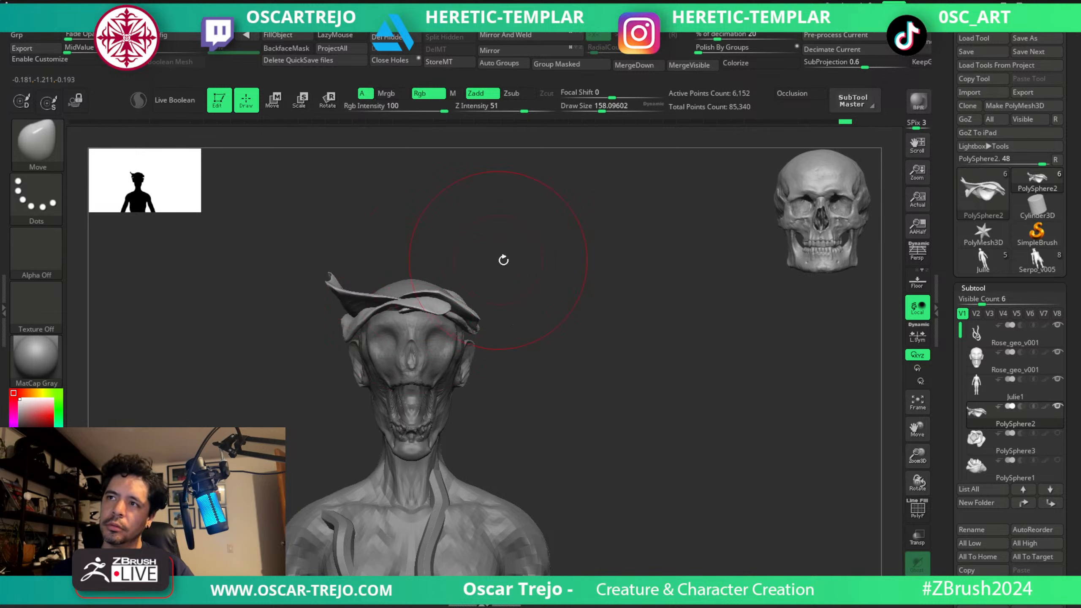
{"action": "left_click_drag", "start_coordinate": [503, 259], "coordinate": [506, 343]}
{"action": "key", "text": "ctrl+shift"}
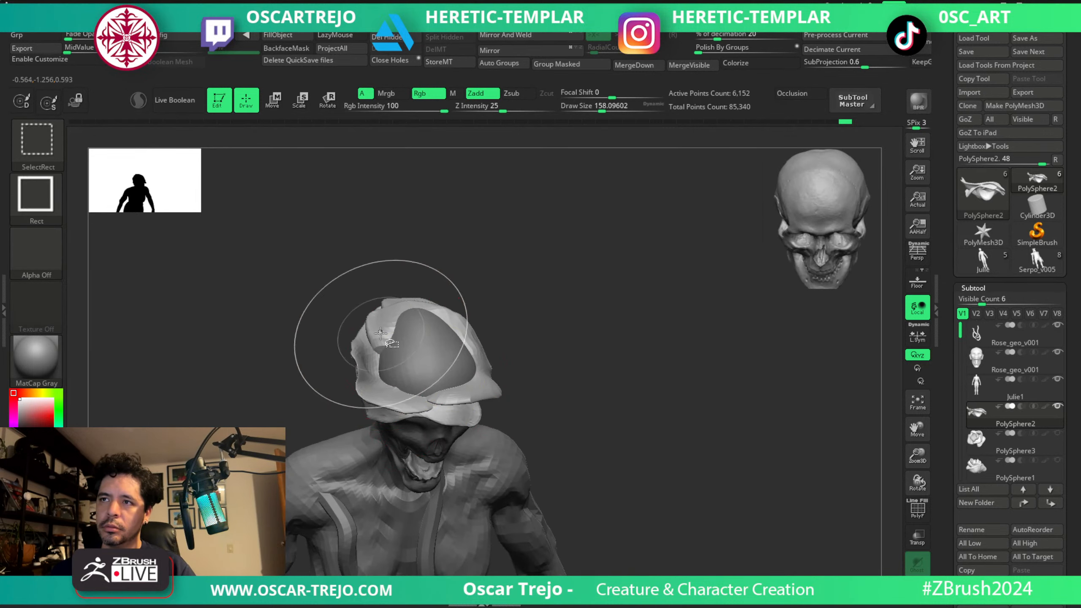
{"action": "left_click", "coordinate": [381, 333], "text": "ctrl+shift"}
{"action": "left_click", "coordinate": [515, 259], "text": "ctrl+shift"}
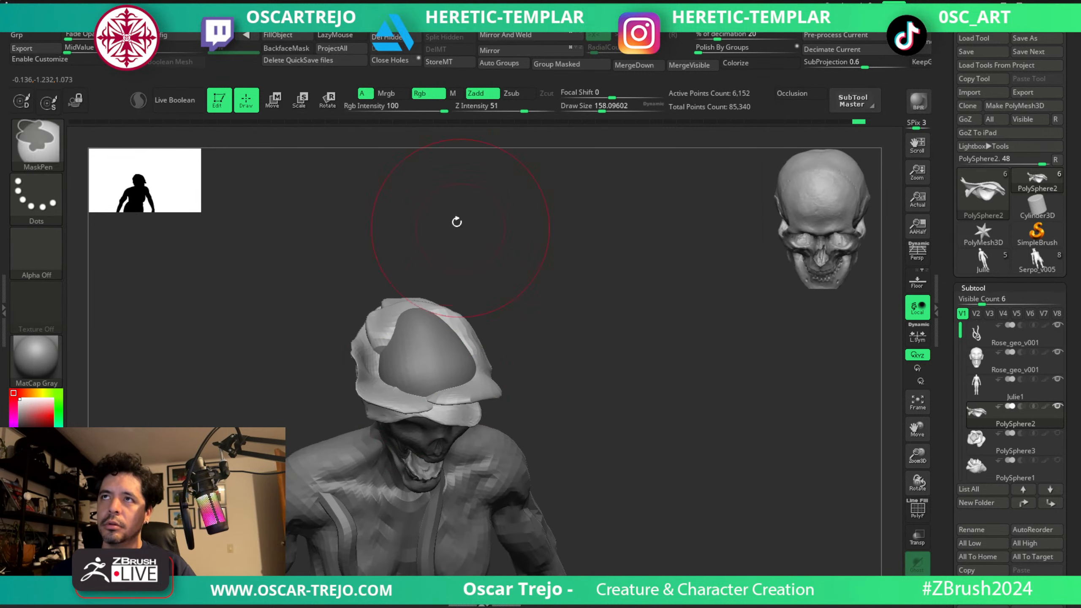
{"action": "left_click", "coordinate": [499, 63]}
Mask all petals except the one wrapping the back and one side of the skull.
{"action": "left_click", "coordinate": [385, 341], "text": "ctrl+shift"}
{"action": "left_click_drag", "start_coordinate": [604, 244], "coordinate": [340, 430], "text": "ctrl"}
{"action": "left_click", "coordinate": [579, 326], "text": "ctrl+shift"}
{"action": "left_click", "coordinate": [580, 320], "text": "ctrl"}
{"action": "left_click_drag", "start_coordinate": [579, 321], "coordinate": [550, 339]}
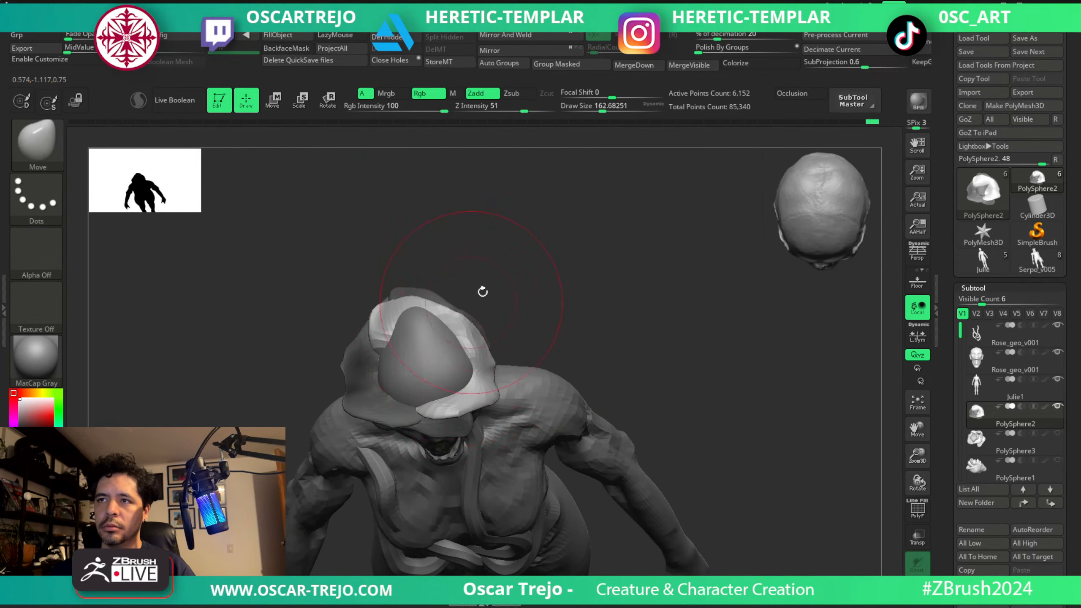
Adjust the unmasked petal around the back of the skull with Move brush sizes of about 77 to 97.
{"action": "left_click_drag", "start_coordinate": [482, 292], "coordinate": [479, 328]}
{"action": "key", "text": "s"}
{"action": "mouse_move", "coordinate": [427, 304]}
{"action": "left_mouse_down"}
{"action": "mouse_move", "coordinate": [443, 260]}
{"action": "mouse_move", "coordinate": [438, 271]}
{"action": "left_mouse_up"}
{"action": "key", "text": "s"}
{"action": "left_click_drag", "start_coordinate": [447, 276], "coordinate": [452, 268]}
{"action": "left_click_drag", "start_coordinate": [523, 235], "coordinate": [539, 210]}
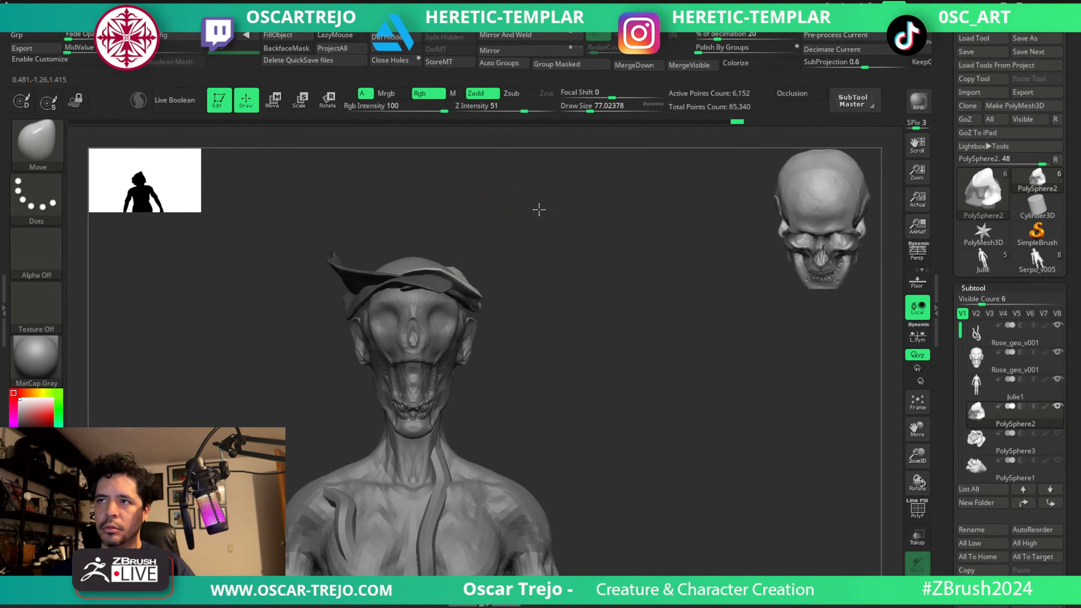
{"action": "left_click_drag", "start_coordinate": [499, 278], "coordinate": [526, 265]}
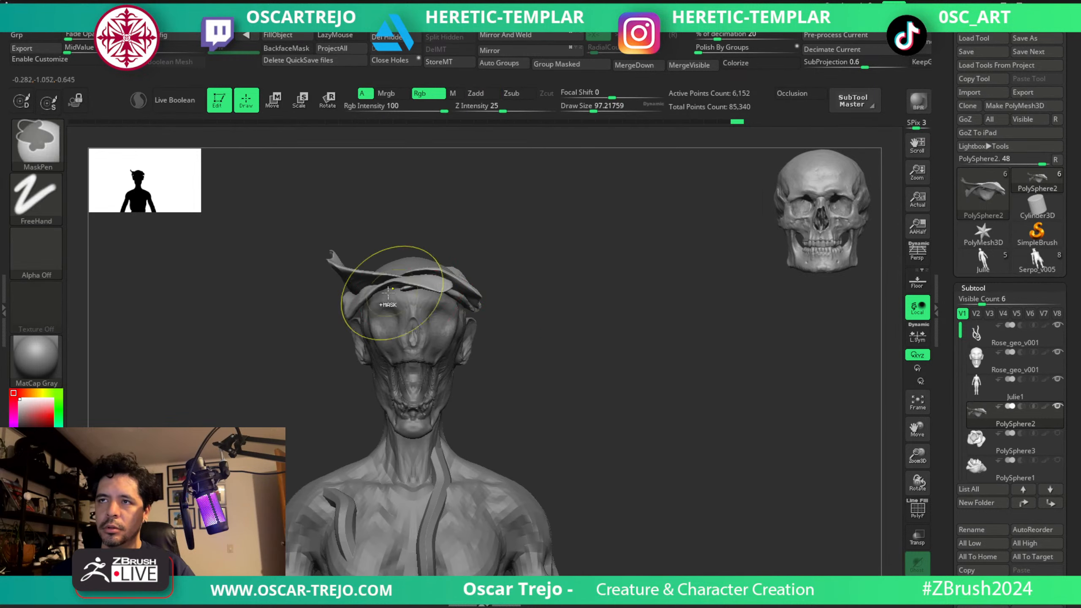
Isolate the raised upper petal with a mask, duplicate it, and rotate the copy across the top of the skull.
{"action": "left_click", "coordinate": [377, 275], "text": "ctrl+shift"}
{"action": "left_click_drag", "start_coordinate": [533, 183], "coordinate": [221, 472], "text": "ctrl"}
{"action": "left_click", "coordinate": [269, 398], "text": "ctrl+shift"}
{"action": "left_click", "coordinate": [274, 391], "text": "ctrl"}
{"action": "key", "text": "w"}
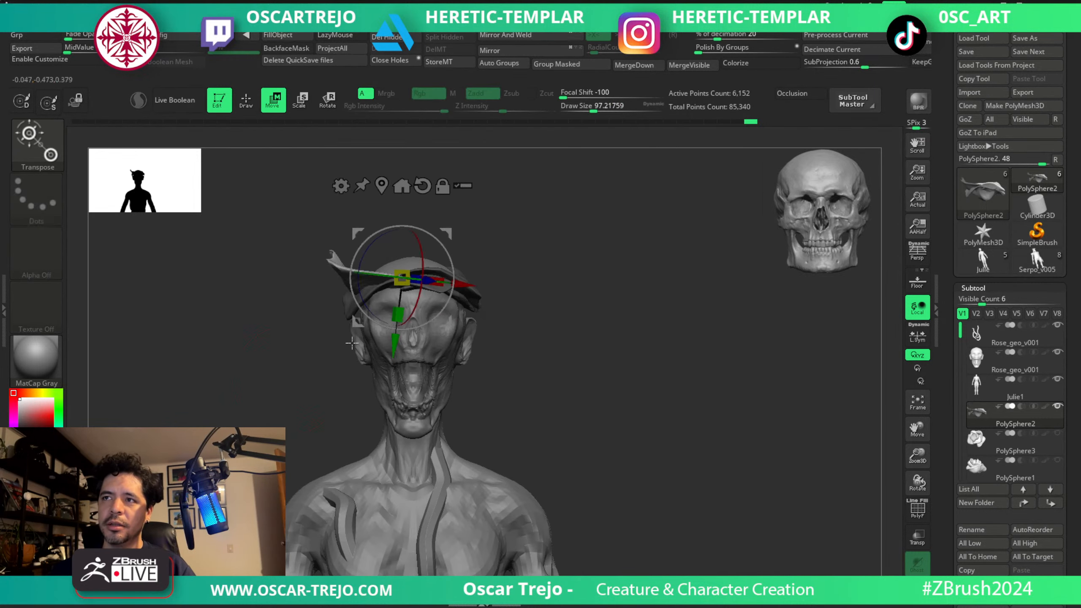
{"action": "left_click_drag", "start_coordinate": [445, 233], "coordinate": [534, 255], "text": "ctrl"}
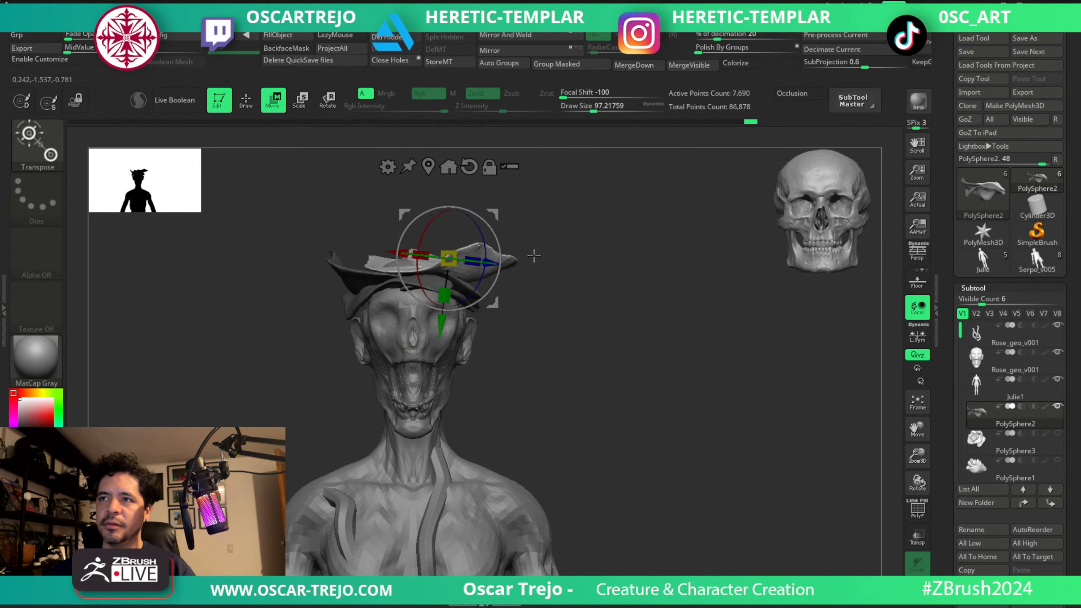
Smooth the front of the new top petal with a brush size of about 97.
{"action": "key", "text": "q"}
{"action": "key", "text": "shift"}
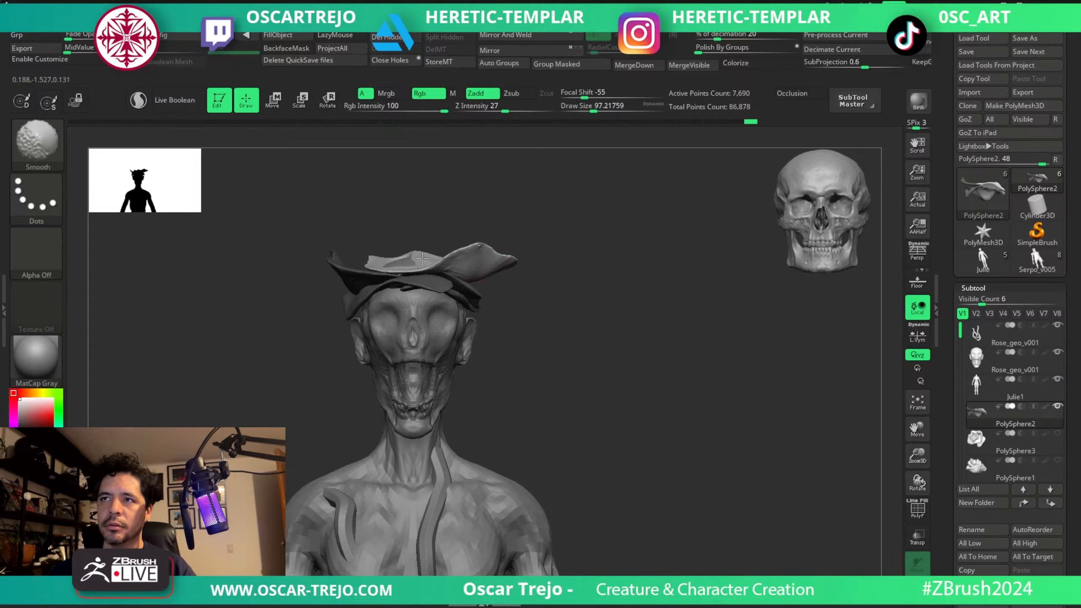
{"action": "left_click_drag", "start_coordinate": [423, 258], "coordinate": [394, 260], "text": "shift"}
Lower the new top petal's front toward the forehead with Move brush sizes of about 140 to 154.
{"action": "key", "text": "bracketright"}
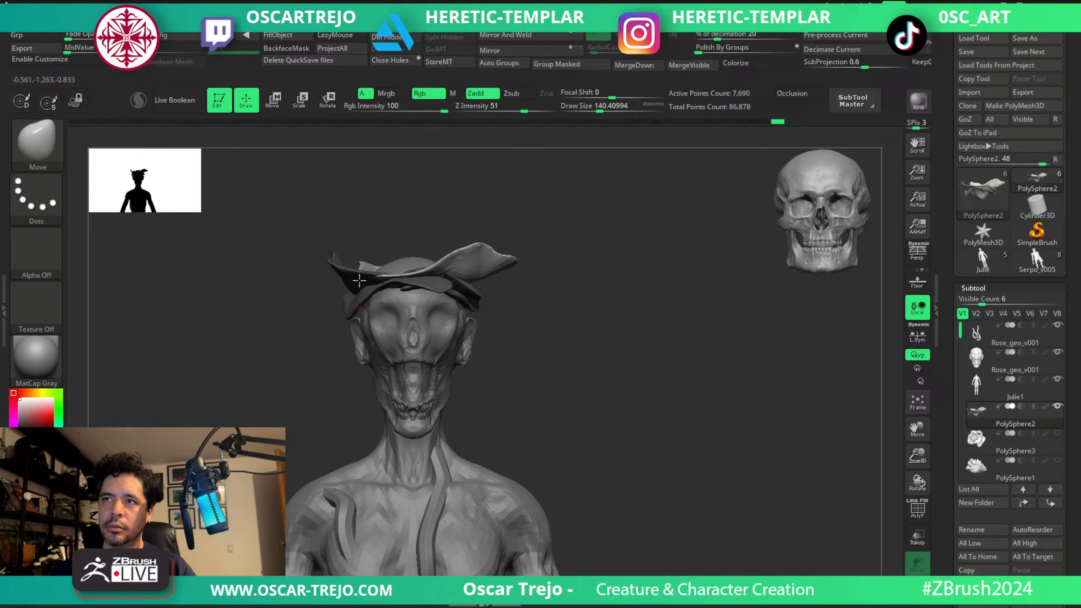
{"action": "left_click_drag", "start_coordinate": [427, 275], "coordinate": [463, 278]}
{"action": "key", "text": "s"}
Reshape the top petal's front and side in profile with a Move brush size of about 145.
{"action": "key", "text": "s"}
{"action": "right_click_drag", "start_coordinate": [463, 280], "coordinate": [345, 282]}
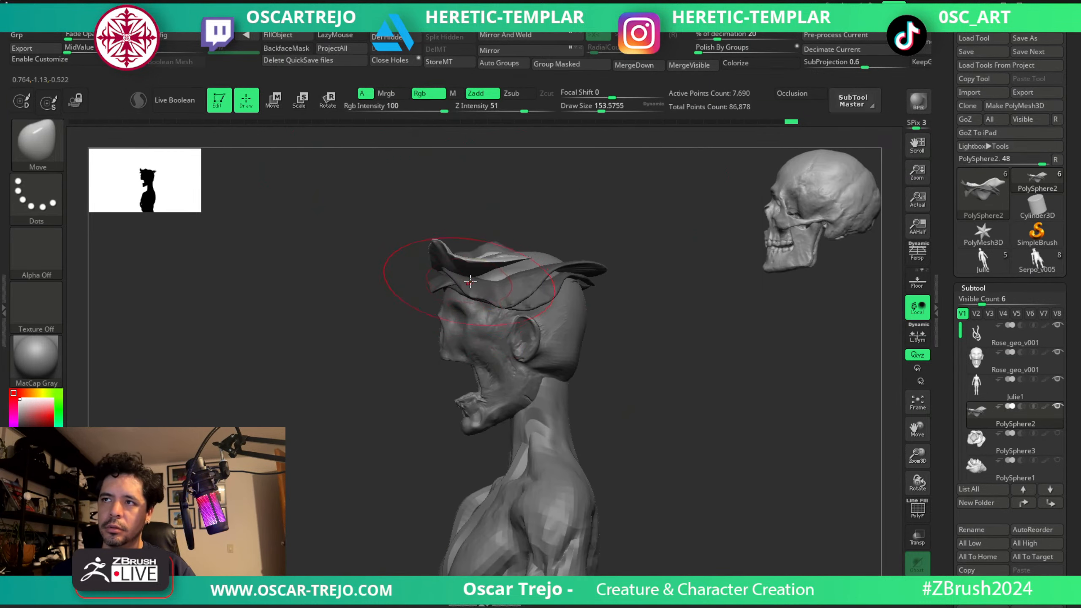
{"action": "key", "text": "s"}
{"action": "left_click_drag", "start_coordinate": [470, 282], "coordinate": [468, 282]}
{"action": "left_click_drag", "start_coordinate": [447, 263], "coordinate": [498, 280]}
{"action": "key", "text": "s"}
{"action": "left_click_drag", "start_coordinate": [496, 281], "coordinate": [499, 284]}
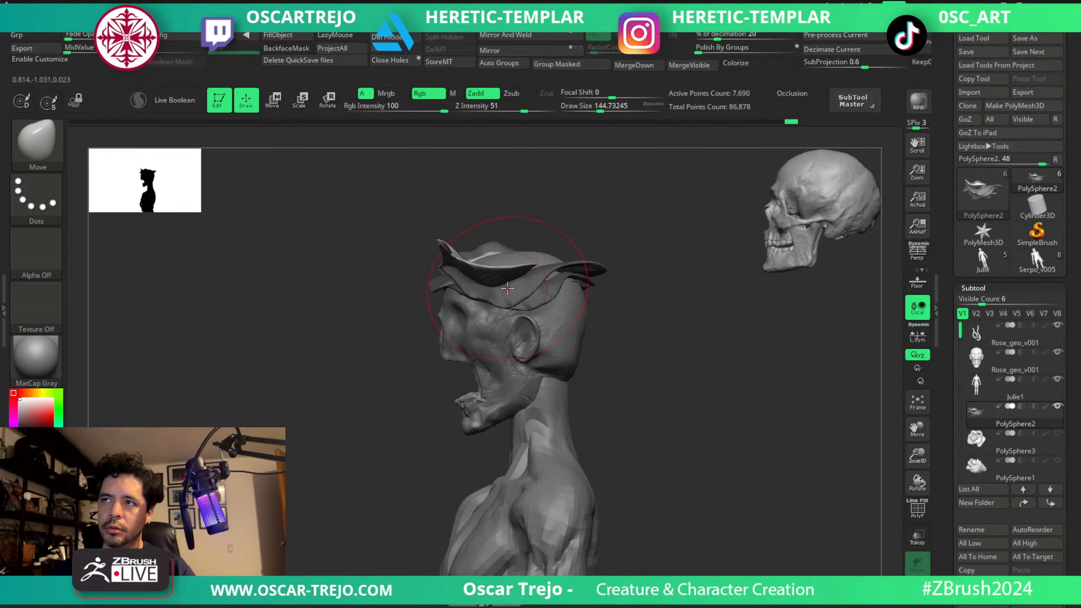
Mask all petals except the lowest one across the forehead.
{"action": "right_click_drag", "start_coordinate": [395, 322], "coordinate": [432, 379]}
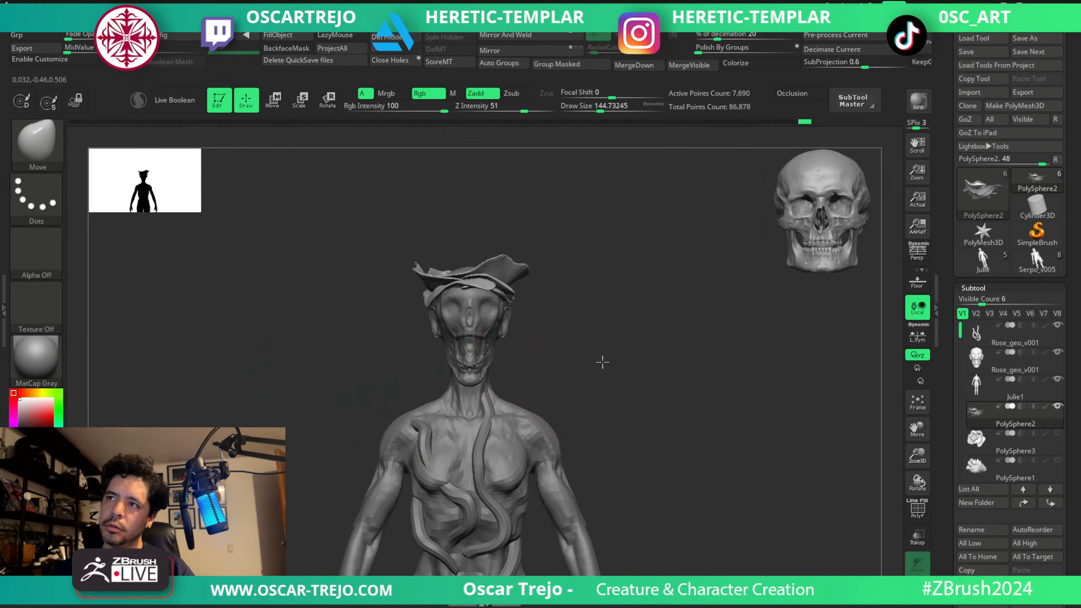
{"action": "mouse_move", "coordinate": [602, 361]}
{"action": "right_mouse_down"}
{"action": "mouse_move", "coordinate": [594, 326]}
{"action": "mouse_move", "coordinate": [609, 388]}
{"action": "right_mouse_up"}
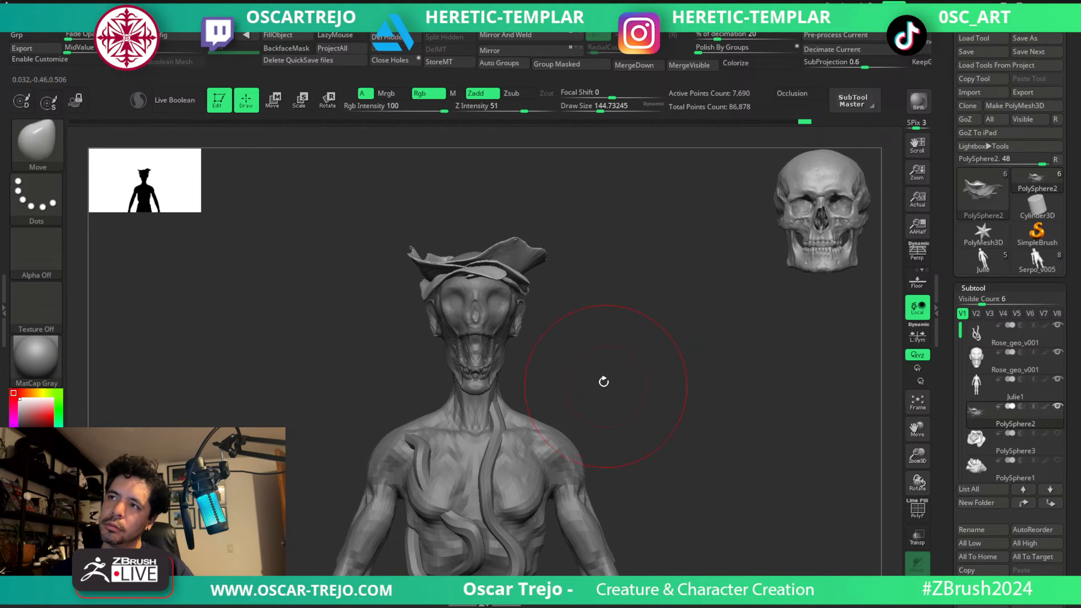
{"action": "right_click_drag", "start_coordinate": [593, 263], "coordinate": [593, 321], "text": "ctrl"}
{"action": "left_click", "coordinate": [392, 293], "text": "ctrl+shift"}
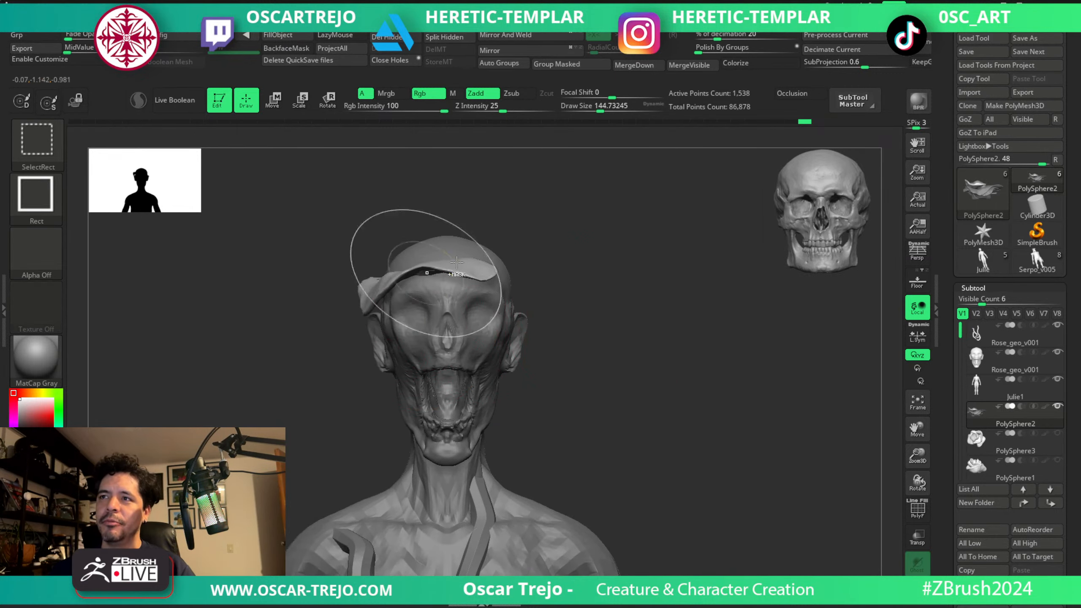
{"action": "left_click", "coordinate": [255, 462], "text": "ctrl+shift"}
{"action": "mouse_move", "coordinate": [273, 415]}
{"action": "right_mouse_down"}
{"action": "mouse_move", "coordinate": [417, 311]}
{"action": "mouse_move", "coordinate": [409, 275]}
{"action": "right_mouse_up"}
Reshape the lowest petal along the temple and forehead with Move brush sizes of about 145 and 116.
{"action": "left_click_drag", "start_coordinate": [409, 275], "coordinate": [399, 260]}
{"action": "left_click_drag", "start_coordinate": [368, 294], "coordinate": [357, 260]}
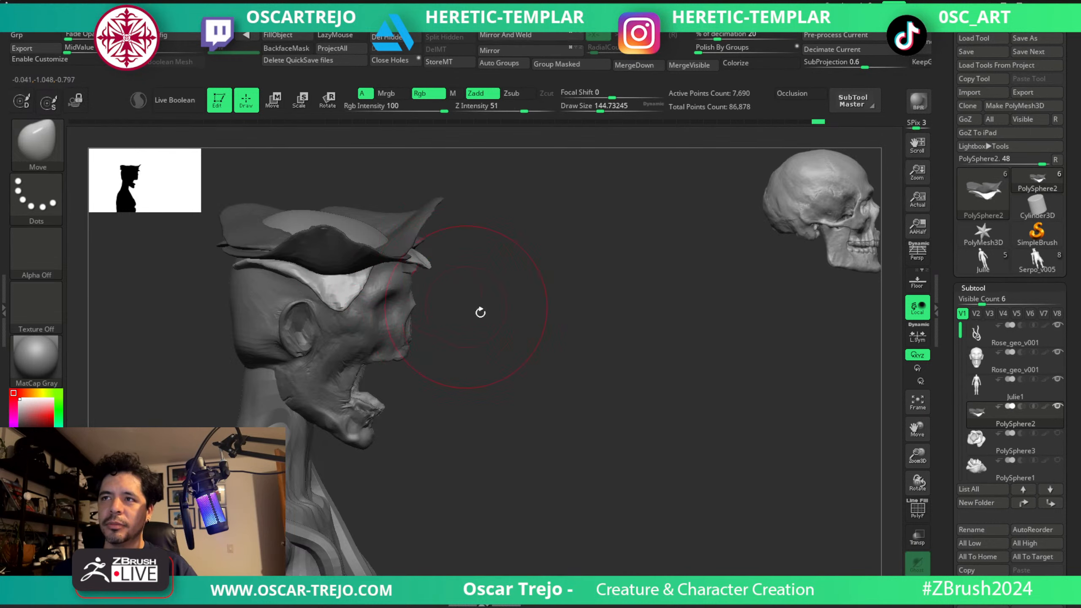
{"action": "right_click_drag", "start_coordinate": [480, 311], "coordinate": [473, 313], "text": "shift"}
{"action": "key", "text": "s"}
Lift the lowest petal's edge above the brow with a Move brush size of about 124 and clear the mask.
{"action": "key", "text": "s"}
{"action": "left_click_drag", "start_coordinate": [388, 304], "coordinate": [384, 303]}
{"action": "left_click_drag", "start_coordinate": [378, 276], "coordinate": [396, 279]}
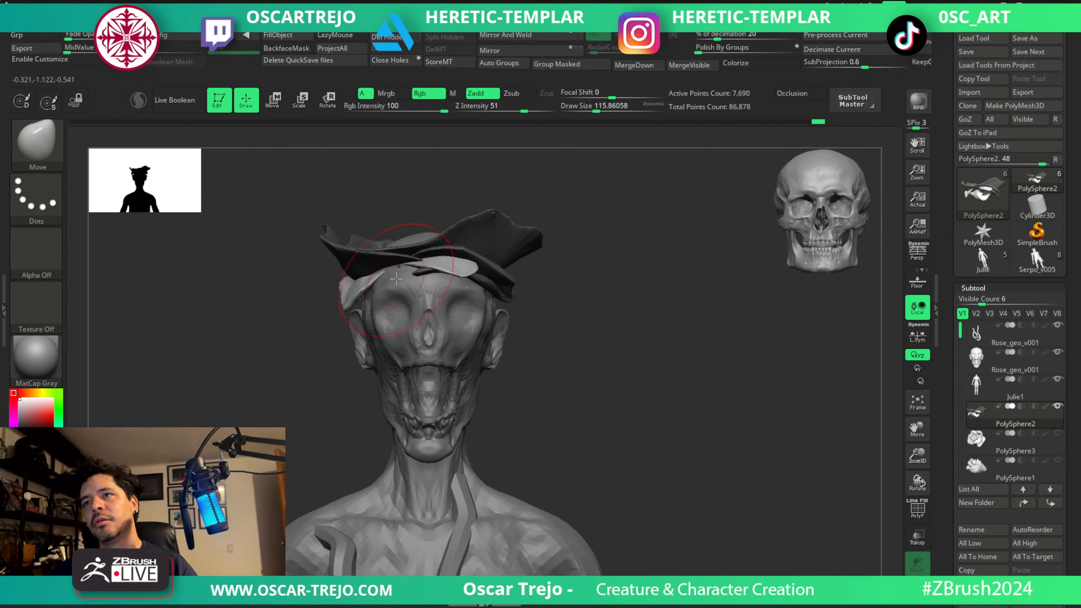
{"action": "key", "text": "s"}
{"action": "mouse_move", "coordinate": [317, 340]}
{"action": "left_mouse_down"}
{"action": "mouse_move", "coordinate": [393, 330]}
{"action": "mouse_move", "coordinate": [395, 302]}
{"action": "left_mouse_up"}
{"action": "left_click_drag", "start_coordinate": [380, 287], "coordinate": [383, 272]}
{"action": "left_click_drag", "start_coordinate": [514, 313], "coordinate": [449, 300]}
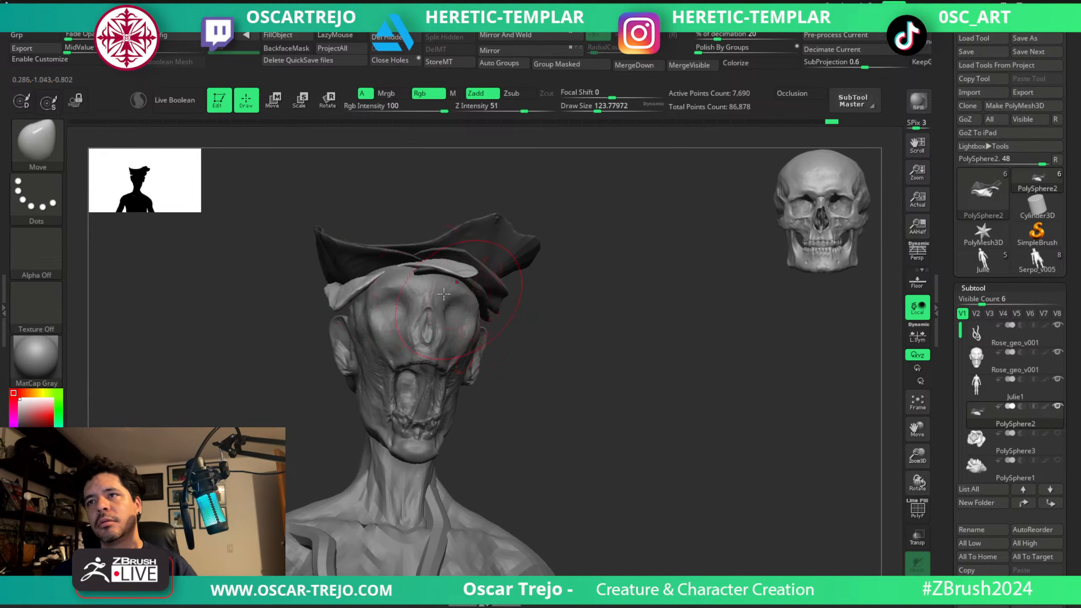
{"action": "left_click_drag", "start_coordinate": [386, 285], "coordinate": [387, 277]}
{"action": "left_click_drag", "start_coordinate": [300, 345], "coordinate": [273, 392], "text": "ctrl"}
{"action": "right_click_drag", "start_coordinate": [277, 394], "coordinate": [298, 420], "text": "ctrl"}
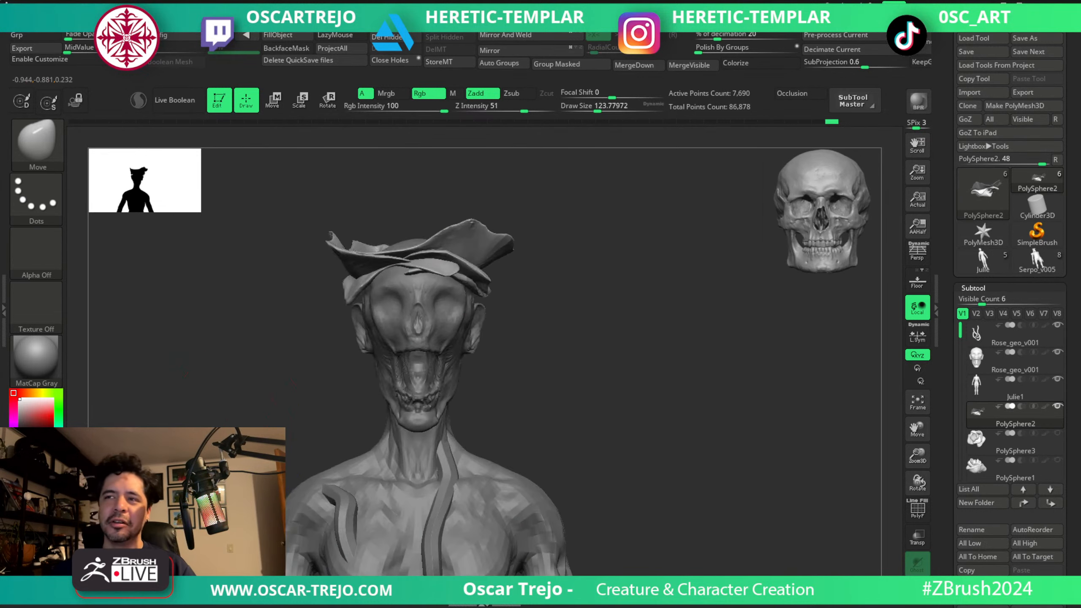
Flare the lowest petal's outer edge away from the temple with Move brush sizes of about 65 and 59.
{"action": "key", "text": "s"}
{"action": "left_click", "coordinate": [387, 320]}
{"action": "key", "text": "s"}
{"action": "left_click_drag", "start_coordinate": [362, 308], "coordinate": [352, 308]}
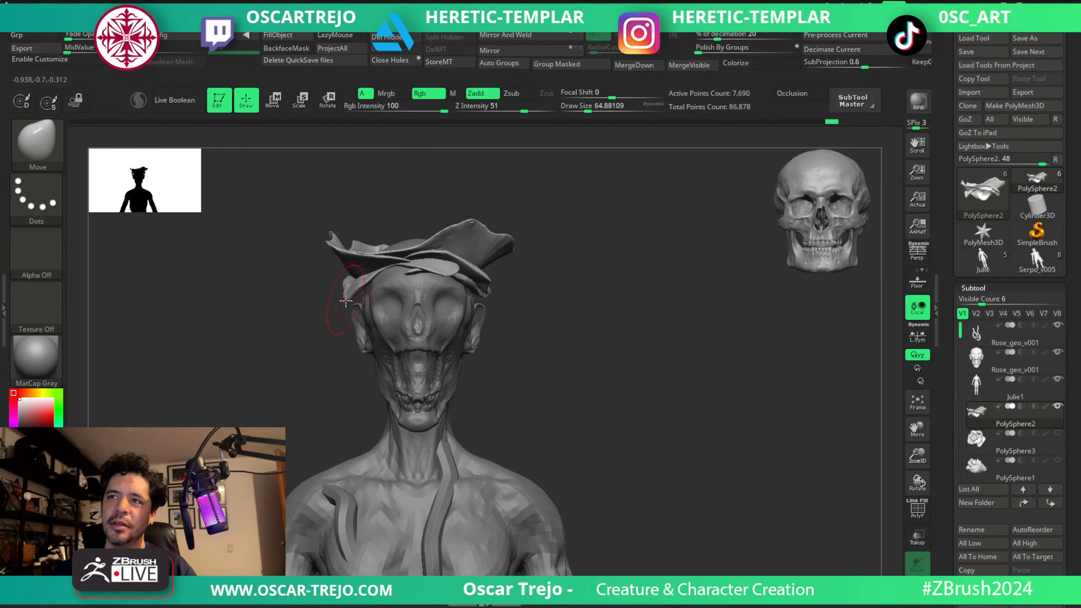
{"action": "key", "text": "s"}
{"action": "left_click_drag", "start_coordinate": [468, 278], "coordinate": [466, 278]}
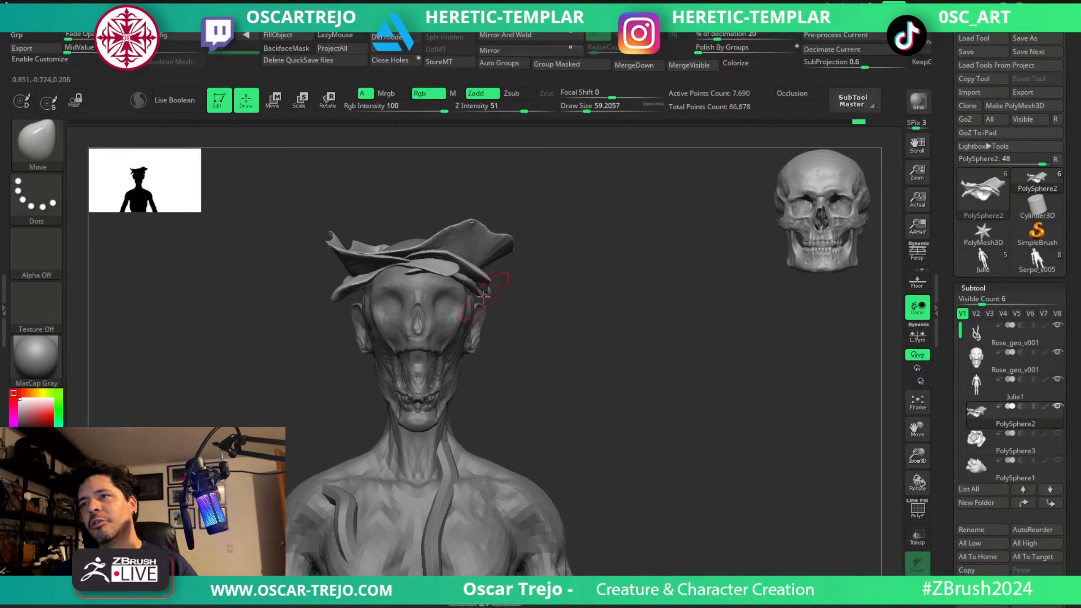
Switch to the Move Topological brush, adjust the lower petal edge beside the opposite temple, and undo the last stroke.
{"action": "key", "text": "b"}
{"action": "key", "text": "m"}
{"action": "key", "text": "t"}
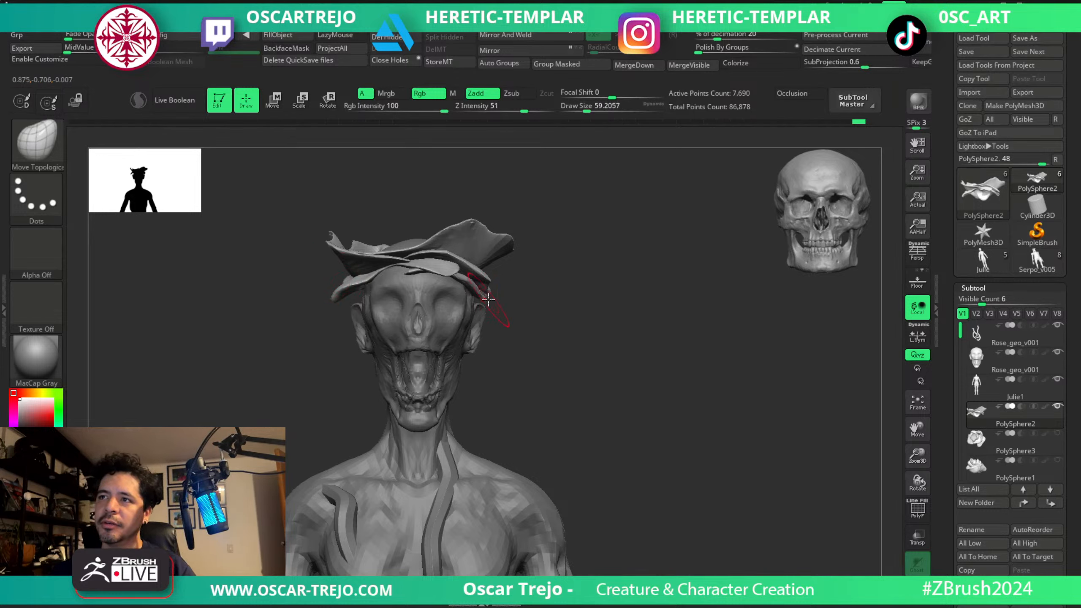
{"action": "key", "text": "s"}
{"action": "mouse_move", "coordinate": [495, 285]}
{"action": "left_mouse_down"}
{"action": "mouse_move", "coordinate": [506, 284]}
{"action": "mouse_move", "coordinate": [481, 271]}
{"action": "mouse_move", "coordinate": [480, 242]}
{"action": "mouse_move", "coordinate": [447, 243]}
{"action": "left_mouse_up"}
{"action": "key", "text": "s"}
{"action": "key", "text": "shift"}
{"action": "key", "text": "s"}
{"action": "key", "text": "ctrl"}
{"action": "right_click_drag", "start_coordinate": [589, 305], "coordinate": [555, 275], "text": "ctrl"}
{"action": "key", "text": "ctrl+z"}
Shape the lower petal along the temple and back of the skull with a Move Topological size of about 68.
{"action": "mouse_move", "coordinate": [630, 275]}
{"action": "right_mouse_down"}
{"action": "mouse_move", "coordinate": [582, 277]}
{"action": "mouse_move", "coordinate": [604, 324]}
{"action": "right_mouse_up"}
{"action": "mouse_move", "coordinate": [588, 268]}
{"action": "left_mouse_down"}
{"action": "mouse_move", "coordinate": [551, 281]}
{"action": "mouse_move", "coordinate": [568, 279]}
{"action": "left_mouse_up"}
{"action": "right_click_drag", "start_coordinate": [608, 277], "coordinate": [594, 279]}
{"action": "key", "text": "s"}
{"action": "left_click", "coordinate": [572, 279]}
{"action": "left_click_drag", "start_coordinate": [564, 280], "coordinate": [591, 286]}
{"action": "key", "text": "s"}
{"action": "left_click", "coordinate": [555, 280]}
{"action": "key", "text": "s"}
{"action": "left_click", "coordinate": [520, 275]}
Lift the lower petal's edge above the eye socket with a Move Topological size of about 80.
{"action": "key", "text": "s"}
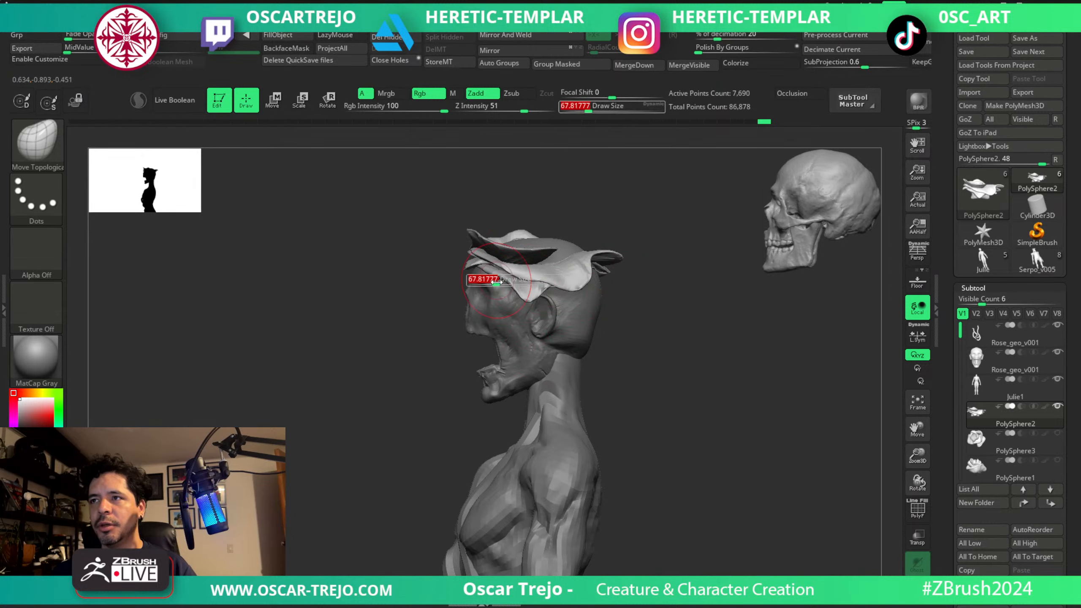
{"action": "left_click_drag", "start_coordinate": [496, 282], "coordinate": [507, 272]}
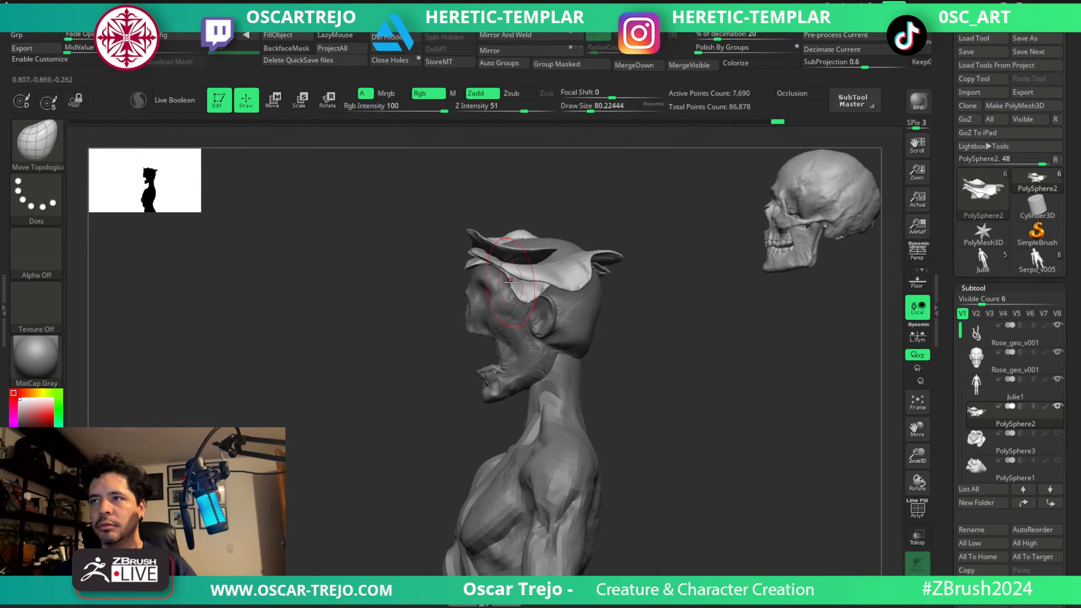
{"action": "left_click_drag", "start_coordinate": [503, 263], "coordinate": [502, 261]}
Refine the lower petal's front end from the opposite profile with a Move Topological size of about 62.
{"action": "mouse_move", "coordinate": [460, 270]}
{"action": "right_mouse_down"}
{"action": "mouse_move", "coordinate": [510, 268]}
{"action": "mouse_move", "coordinate": [433, 279]}
{"action": "right_mouse_up"}
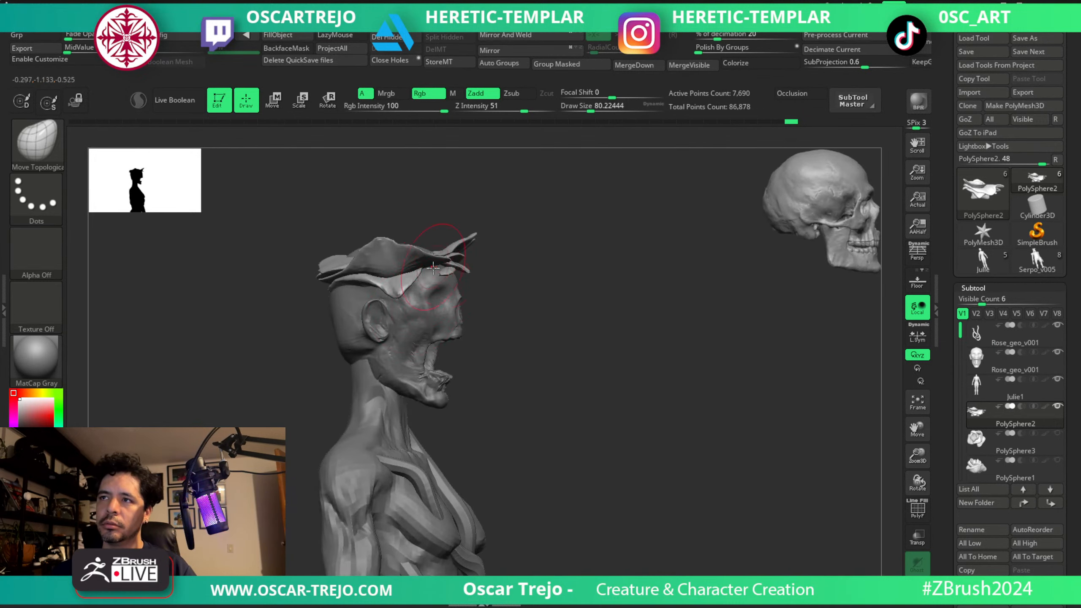
{"action": "left_click_drag", "start_coordinate": [448, 274], "coordinate": [449, 275]}
{"action": "key", "text": "["}
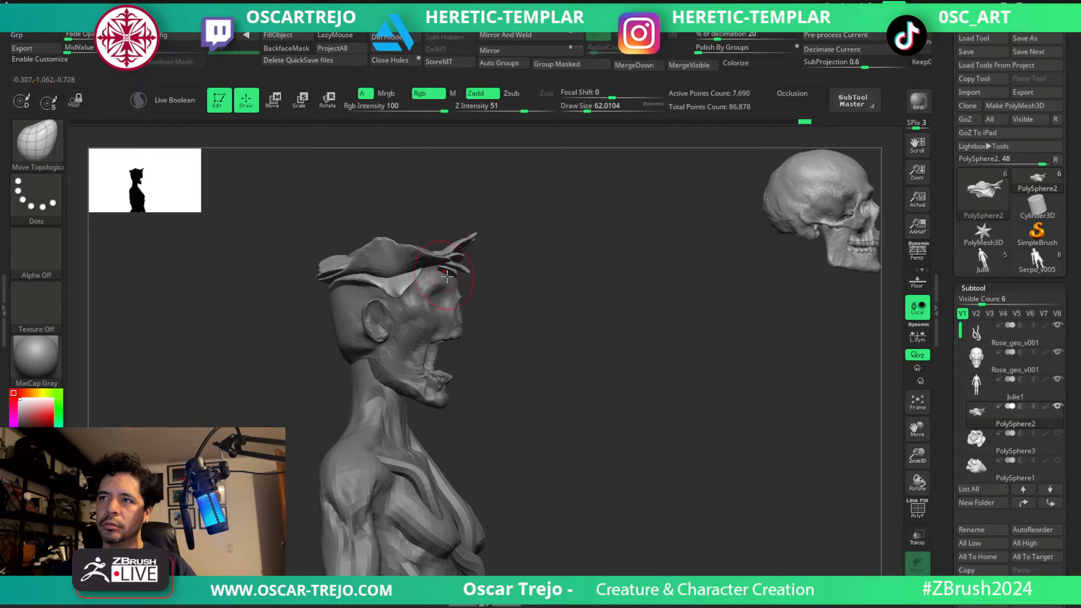
{"action": "right_click_drag", "start_coordinate": [437, 270], "coordinate": [453, 279]}
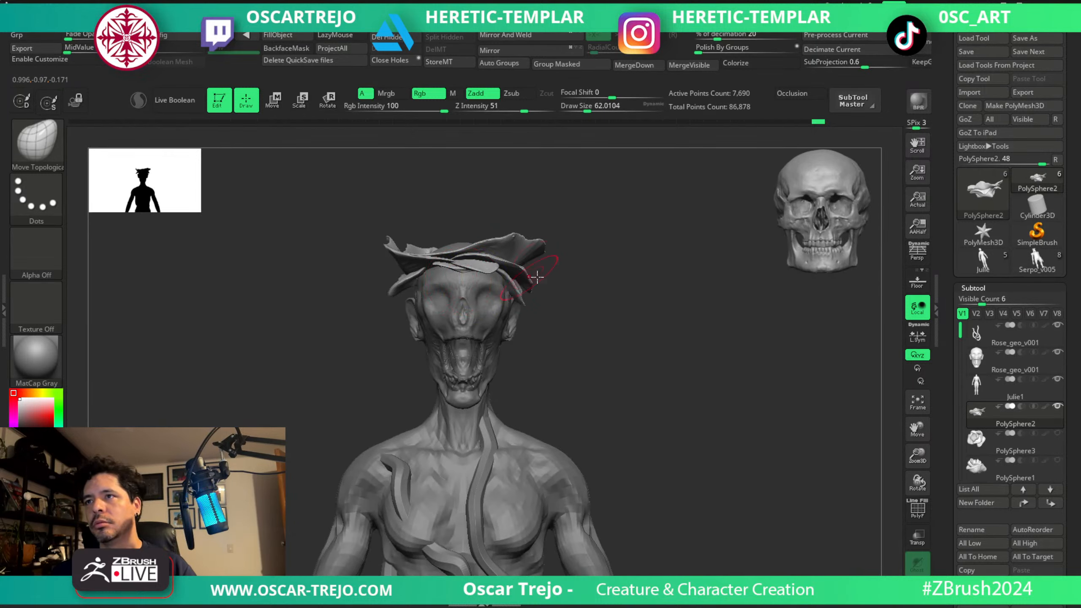
Examine the figure's silhouette with the petal crown from the front, both in full view and close up.
{"action": "right_click_drag", "start_coordinate": [606, 272], "coordinate": [572, 316], "text": "ctrl"}
{"action": "left_click", "coordinate": [492, 347], "text": "alt"}
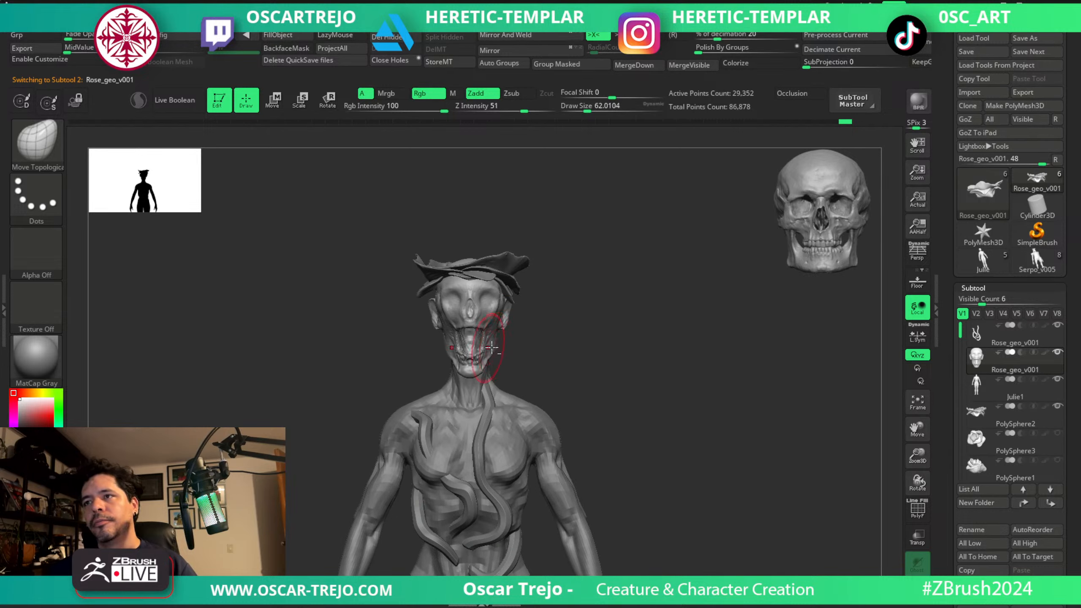
{"action": "right_click_drag", "start_coordinate": [492, 347], "coordinate": [644, 367]}
{"action": "key", "text": "f"}
{"action": "key", "text": "f"}
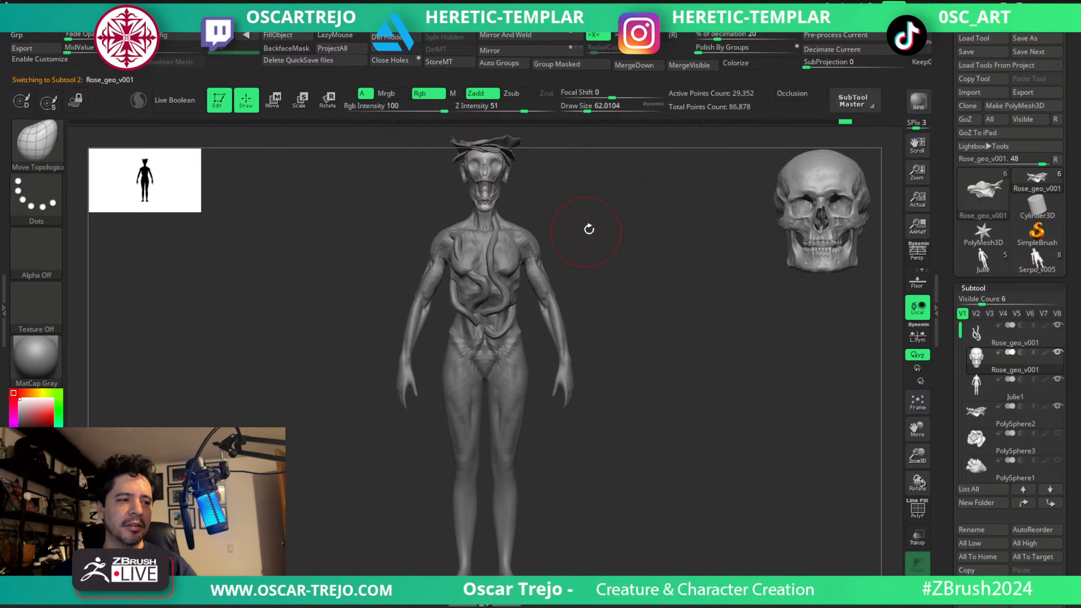
{"action": "right_click_drag", "start_coordinate": [589, 229], "coordinate": [612, 359], "text": "ctrl"}
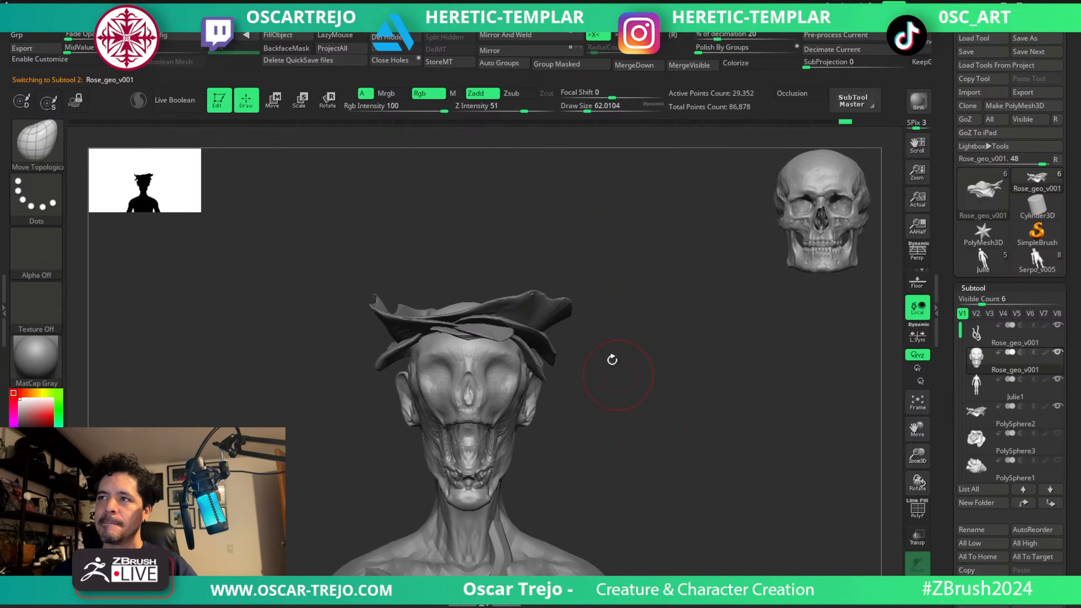
Split the petal subtool with Auto Groups, isolate the top petal and mask all the other petals.
{"action": "left_click", "coordinate": [521, 307], "text": "alt"}
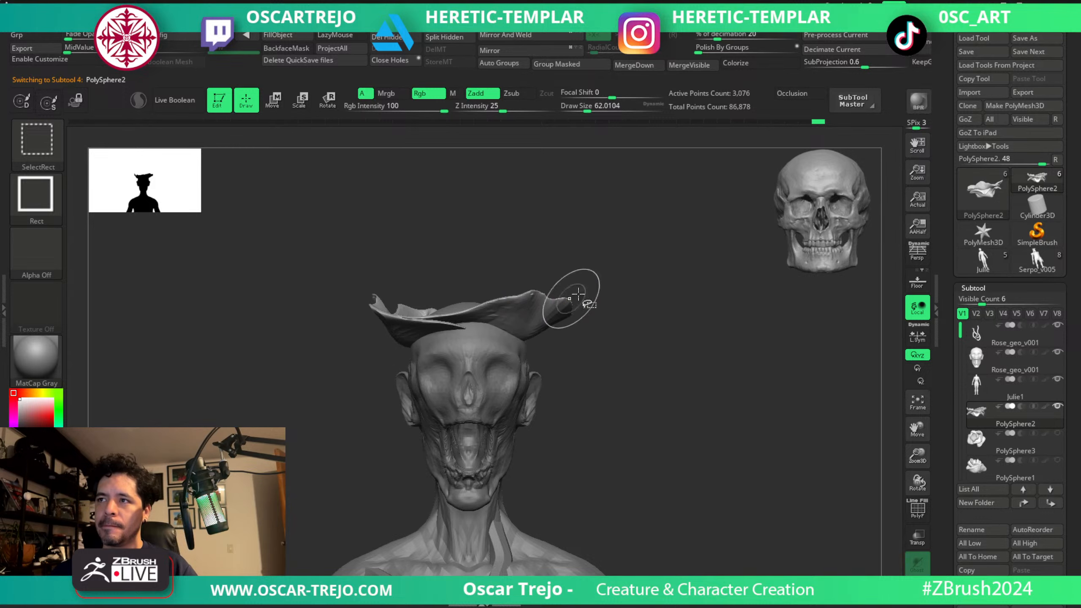
{"action": "left_click_drag", "start_coordinate": [624, 253], "coordinate": [385, 419], "text": "ctrl"}
{"action": "left_click", "coordinate": [615, 335], "text": "ctrl+shift"}
{"action": "left_click_drag", "start_coordinate": [618, 326], "coordinate": [630, 374], "text": "ctrl"}
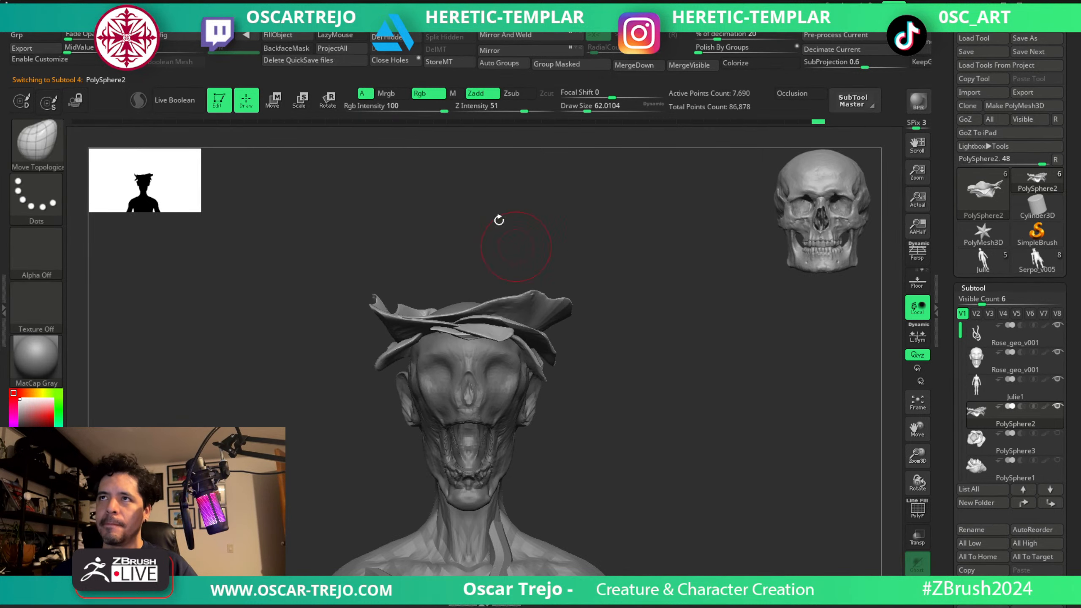
{"action": "left_click", "coordinate": [486, 69]}
{"action": "left_click", "coordinate": [538, 316], "text": "ctrl+shift"}
{"action": "left_click", "coordinate": [626, 245], "text": "ctrl"}
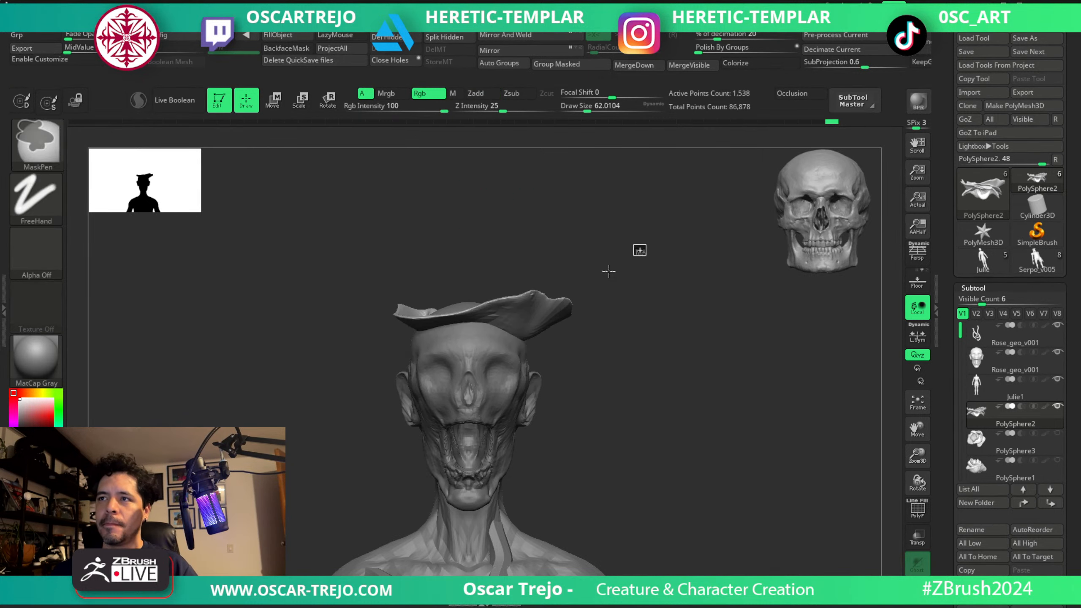
{"action": "left_click", "coordinate": [326, 452], "text": "ctrl+shift"}
Duplicate the top petal and rotate the copy about 241° around the crown.
{"action": "key", "text": "w"}
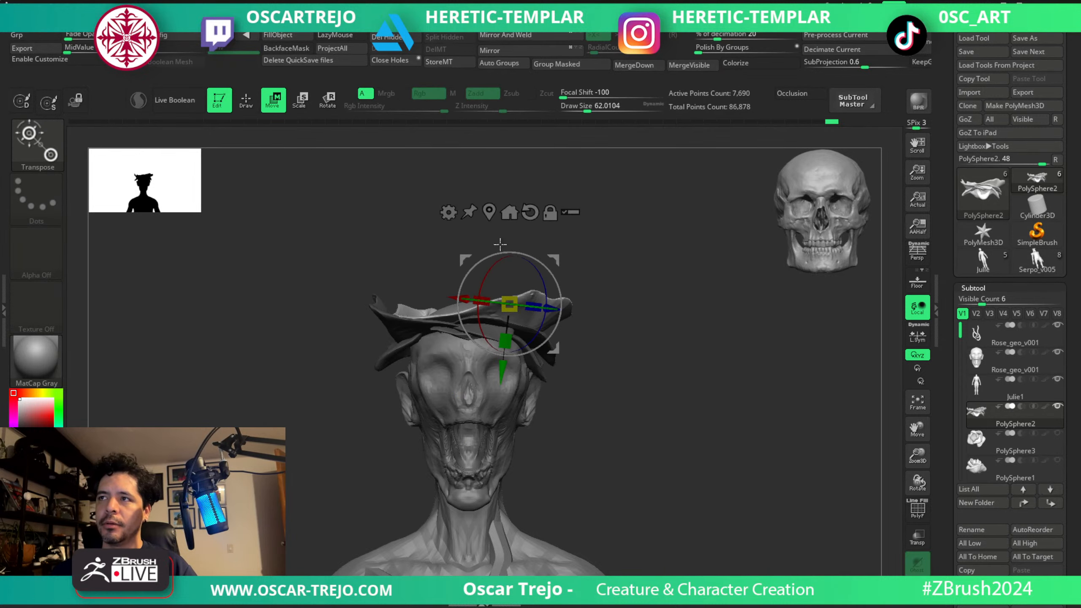
{"action": "left_click", "coordinate": [490, 211], "text": "alt"}
{"action": "left_click_drag", "start_coordinate": [483, 248], "coordinate": [483, 235], "text": "ctrl"}
{"action": "left_click_drag", "start_coordinate": [504, 307], "coordinate": [349, 338]}
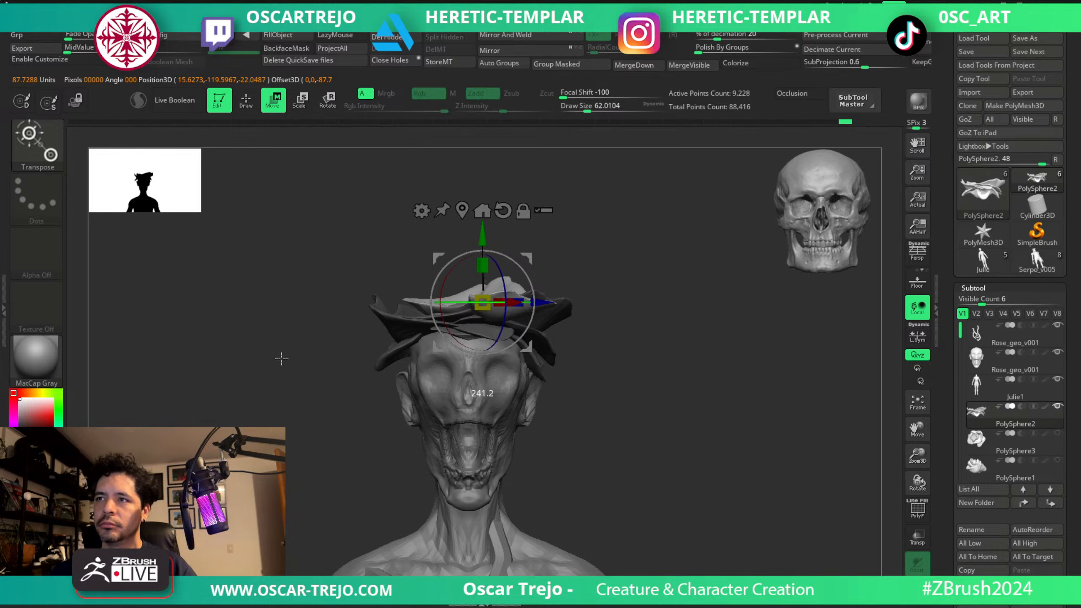
{"action": "left_click_drag", "start_coordinate": [629, 265], "coordinate": [631, 379]}
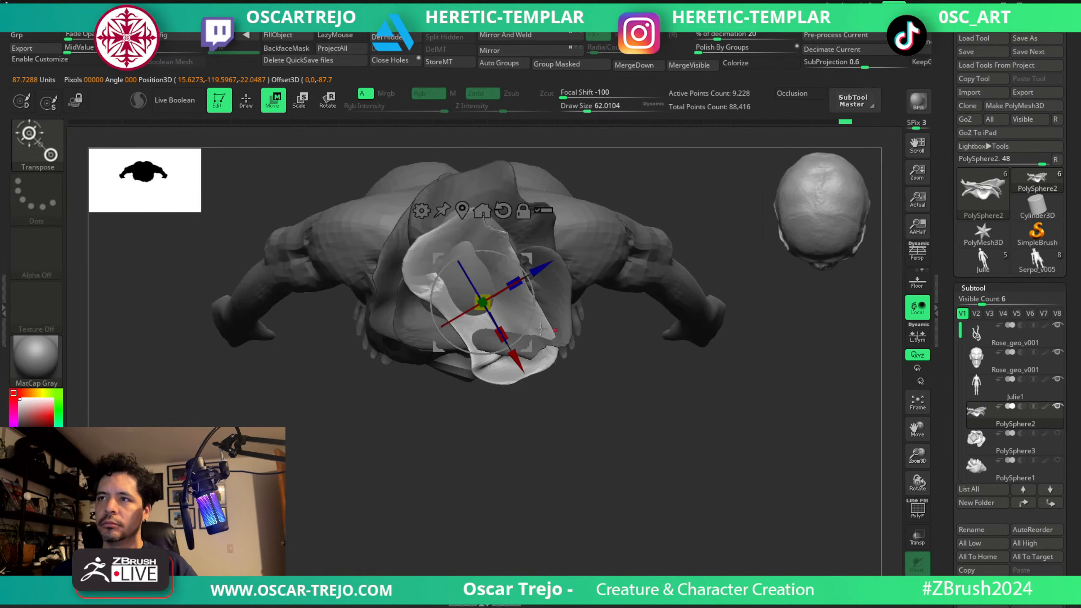
Reshape the duplicated petal's outline around the crown from above with the Move brush.
{"action": "key", "text": "q"}
{"action": "key", "text": "s"}
{"action": "mouse_move", "coordinate": [484, 279]}
{"action": "left_mouse_down"}
{"action": "mouse_move", "coordinate": [492, 279]}
{"action": "mouse_move", "coordinate": [497, 221]}
{"action": "mouse_move", "coordinate": [519, 228]}
{"action": "mouse_move", "coordinate": [424, 277]}
{"action": "left_mouse_up"}
{"action": "key", "text": "s"}
{"action": "key", "text": "w"}
{"action": "key", "text": "q"}
{"action": "key", "text": "s"}
{"action": "left_click_drag", "start_coordinate": [413, 265], "coordinate": [433, 263]}
{"action": "right_click_drag", "start_coordinate": [434, 263], "coordinate": [442, 208]}
{"action": "mouse_move", "coordinate": [454, 252]}
{"action": "left_mouse_down"}
{"action": "mouse_move", "coordinate": [455, 262]}
{"action": "mouse_move", "coordinate": [403, 264]}
{"action": "mouse_move", "coordinate": [408, 230]}
{"action": "mouse_move", "coordinate": [412, 243]}
{"action": "mouse_move", "coordinate": [384, 244]}
{"action": "left_mouse_up"}
Shape the duplicated petal's side edges into a raised bowl with a Move brush size of about 101.
{"action": "key", "text": "s"}
{"action": "key", "text": "s"}
{"action": "key", "text": "s"}
{"action": "mouse_move", "coordinate": [556, 261]}
{"action": "left_mouse_down"}
{"action": "mouse_move", "coordinate": [543, 247]}
{"action": "mouse_move", "coordinate": [499, 240]}
{"action": "mouse_move", "coordinate": [532, 239]}
{"action": "left_mouse_up"}
{"action": "key", "text": "s"}
{"action": "key", "text": "s"}
{"action": "key", "text": "s"}
{"action": "left_click_drag", "start_coordinate": [526, 240], "coordinate": [514, 234]}
{"action": "left_click_drag", "start_coordinate": [590, 245], "coordinate": [634, 271]}
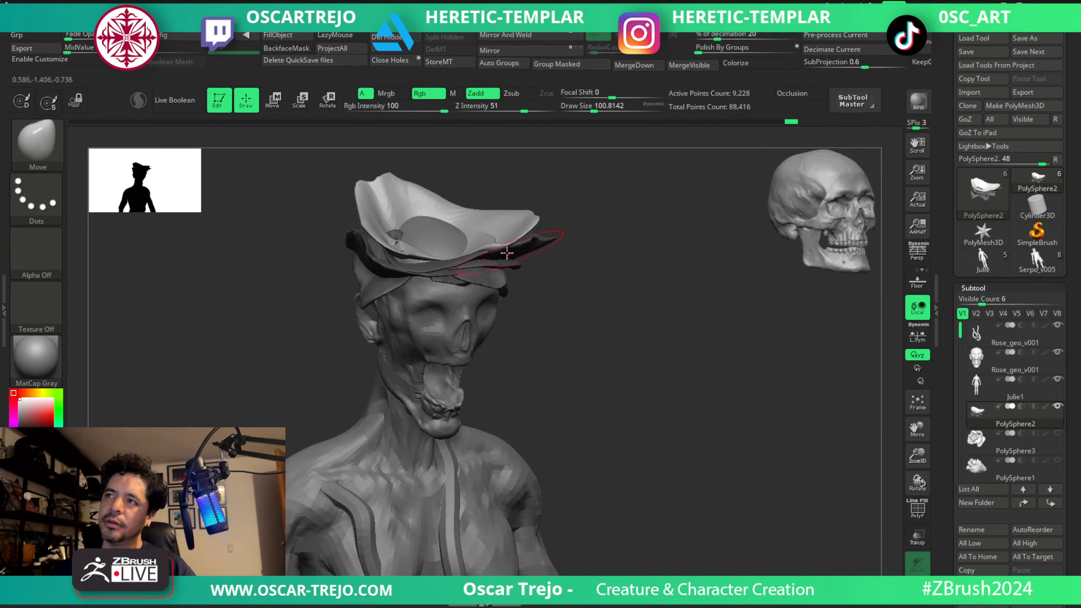
{"action": "left_click_drag", "start_coordinate": [501, 249], "coordinate": [501, 244], "text": "shift"}
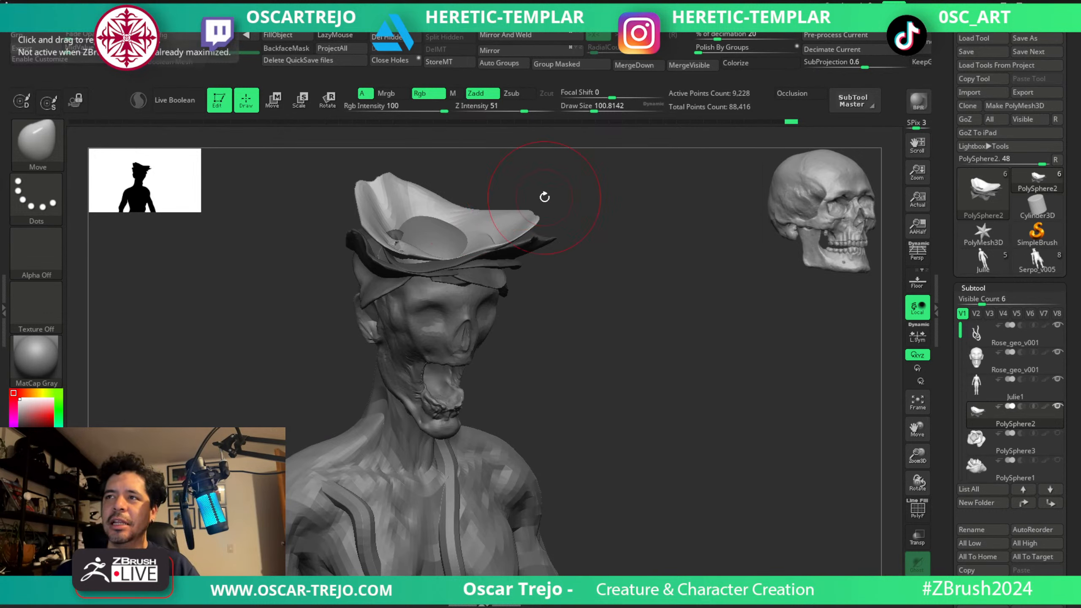
Bend the duplicated petal's rim above the face with Move brush sizes of about 87 and 112.
{"action": "key", "text": "s"}
{"action": "left_click_drag", "start_coordinate": [469, 201], "coordinate": [458, 212]}
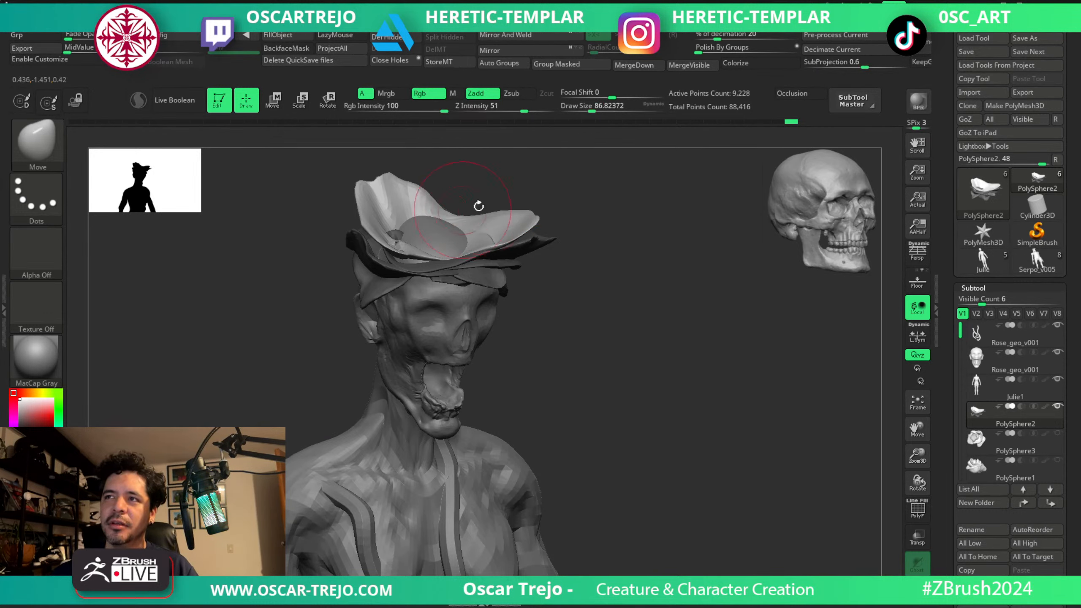
{"action": "left_click_drag", "start_coordinate": [596, 226], "coordinate": [569, 213]}
{"action": "key", "text": "bracketright"}
{"action": "left_click_drag", "start_coordinate": [468, 216], "coordinate": [440, 231]}
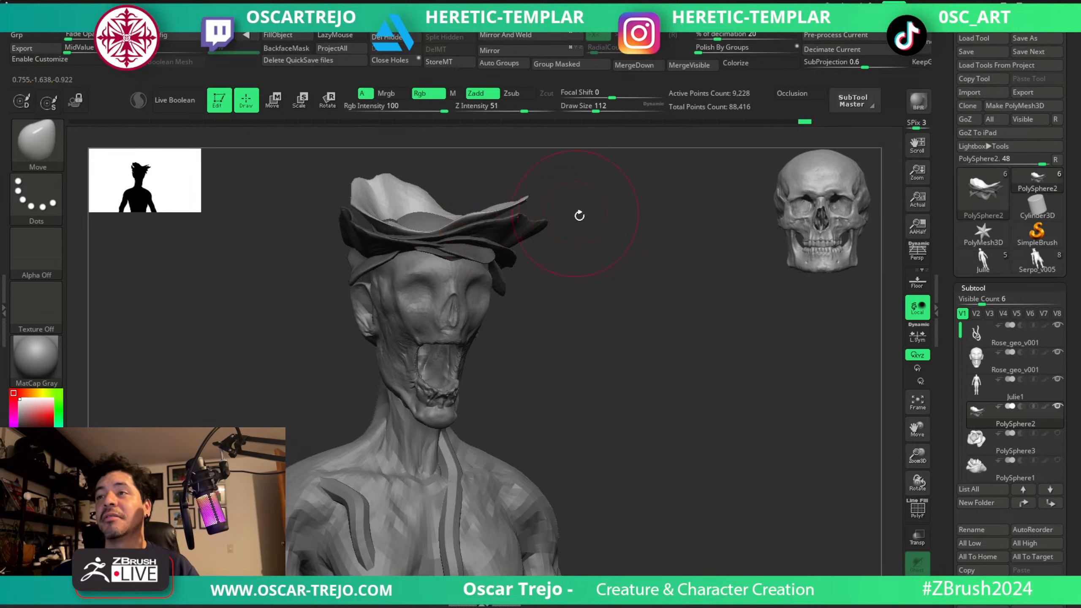
{"action": "left_click_drag", "start_coordinate": [579, 215], "coordinate": [564, 215], "text": "shift"}
Shape the front of the petal's raised edge with a Move size of about 39 and smooth it at about 25.
{"action": "key", "text": "s"}
{"action": "left_click_drag", "start_coordinate": [520, 244], "coordinate": [517, 245]}
{"action": "mouse_move", "coordinate": [425, 222]}
{"action": "left_mouse_down"}
{"action": "mouse_move", "coordinate": [419, 230]}
{"action": "mouse_move", "coordinate": [445, 204]}
{"action": "mouse_move", "coordinate": [417, 205]}
{"action": "left_mouse_up"}
{"action": "key", "text": "s"}
{"action": "key", "text": "s"}
{"action": "key", "text": "s"}
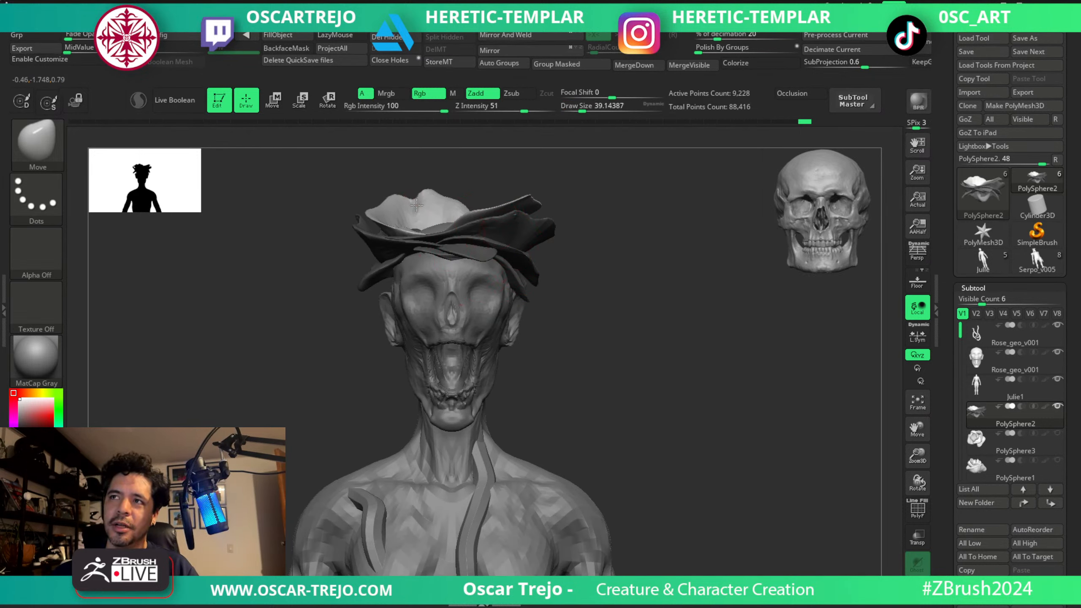
{"action": "key", "text": "shift"}
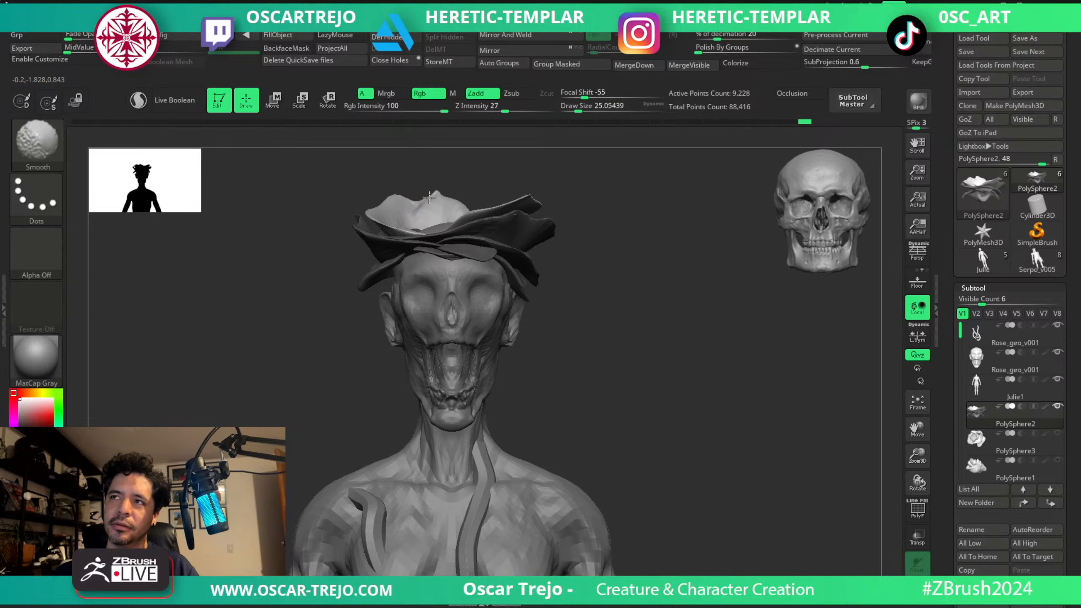
Form a dip in the raised petal's front rim with a Move brush size of about 68.
{"action": "key", "text": "s"}
{"action": "left_click_drag", "start_coordinate": [403, 204], "coordinate": [401, 204]}
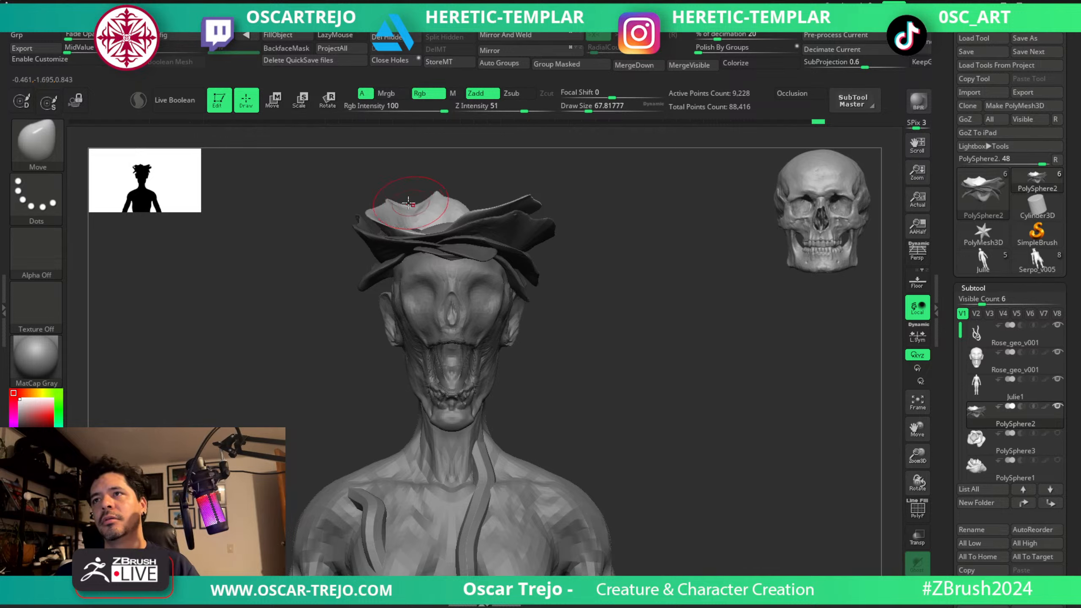
{"action": "key", "text": "ctrl"}
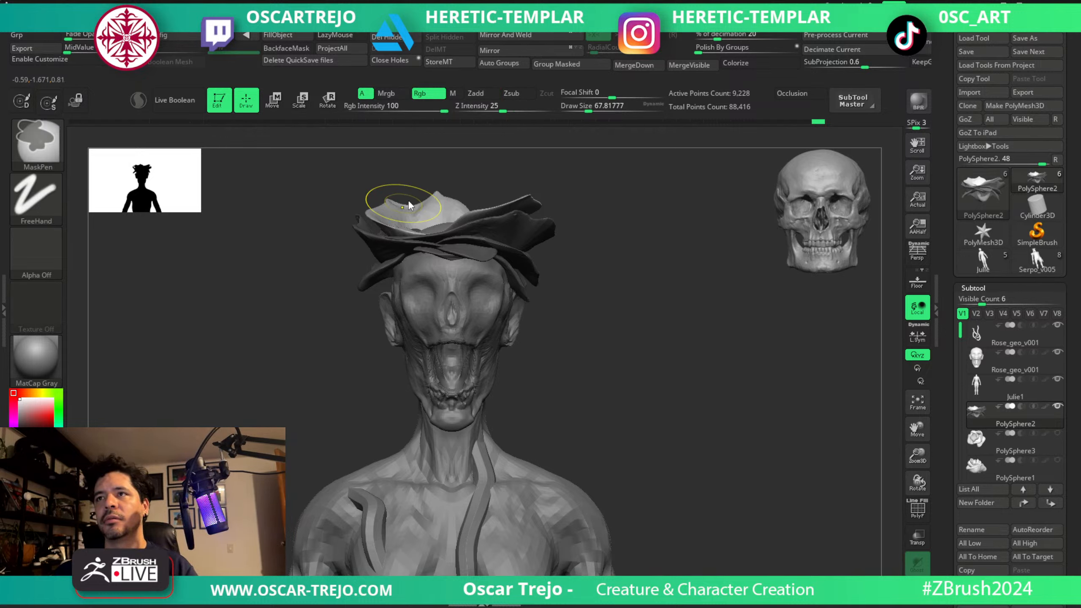
{"action": "mouse_move", "coordinate": [407, 204]}
{"action": "left_mouse_down"}
{"action": "mouse_move", "coordinate": [403, 193]}
{"action": "mouse_move", "coordinate": [389, 203]}
{"action": "left_mouse_up"}
{"action": "key", "text": "s"}
Check the petals on the whole figure and save the file as Rose_geo_v002.
{"action": "key", "text": "f"}
{"action": "key", "text": "f"}
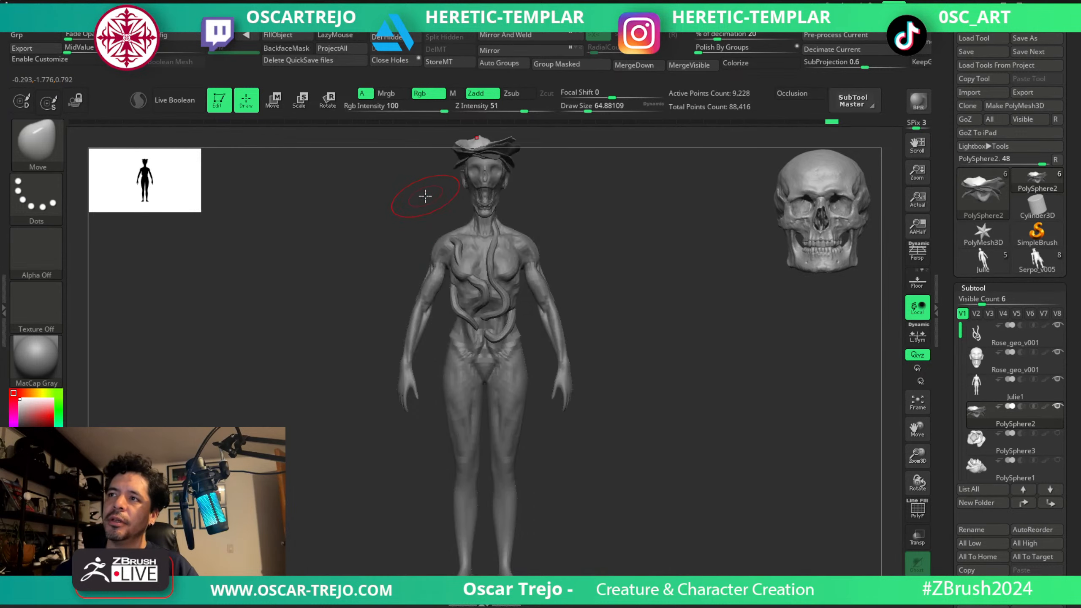
{"action": "left_click_drag", "start_coordinate": [607, 173], "coordinate": [684, 416], "text": "alt"}
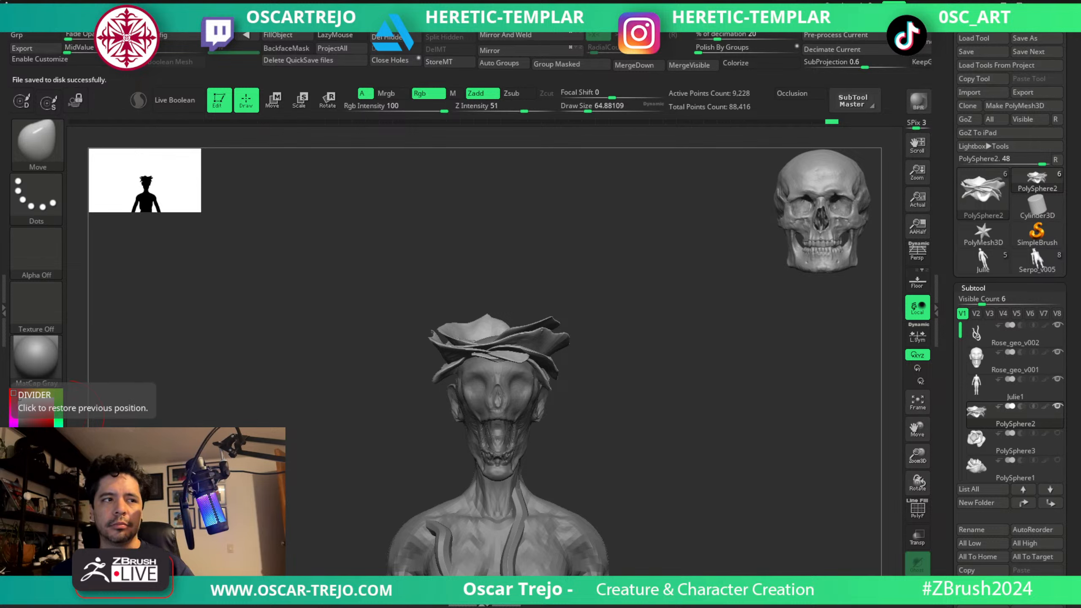
Show the polyframes, regroup the petals with Auto Groups, isolate the newest petal and mask the rest.
{"action": "left_click_drag", "start_coordinate": [658, 299], "coordinate": [692, 451]}
{"action": "key", "text": "shift+f"}
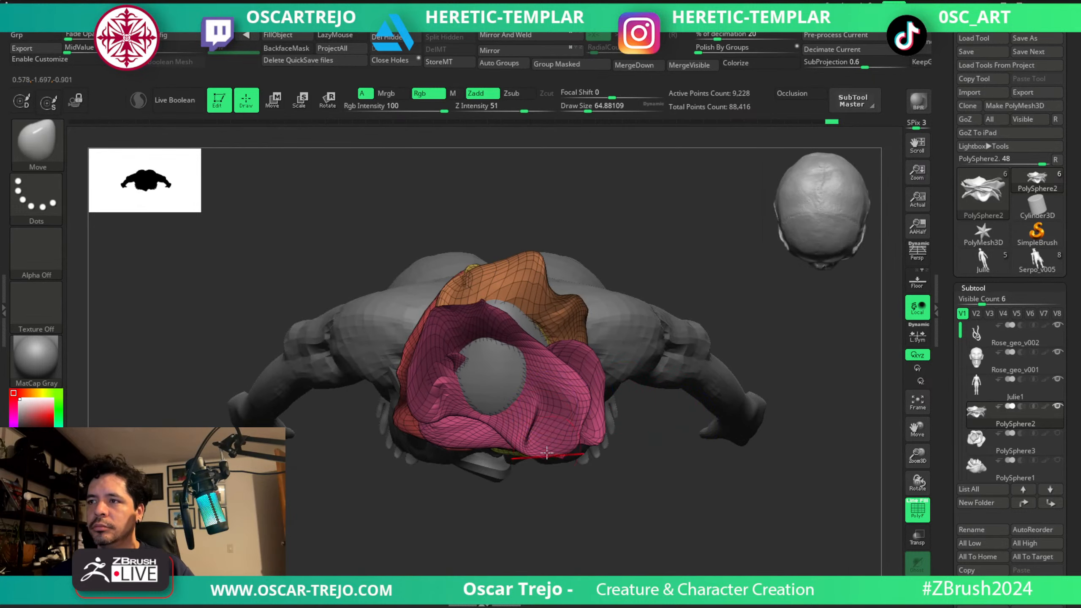
{"action": "left_click", "coordinate": [506, 66]}
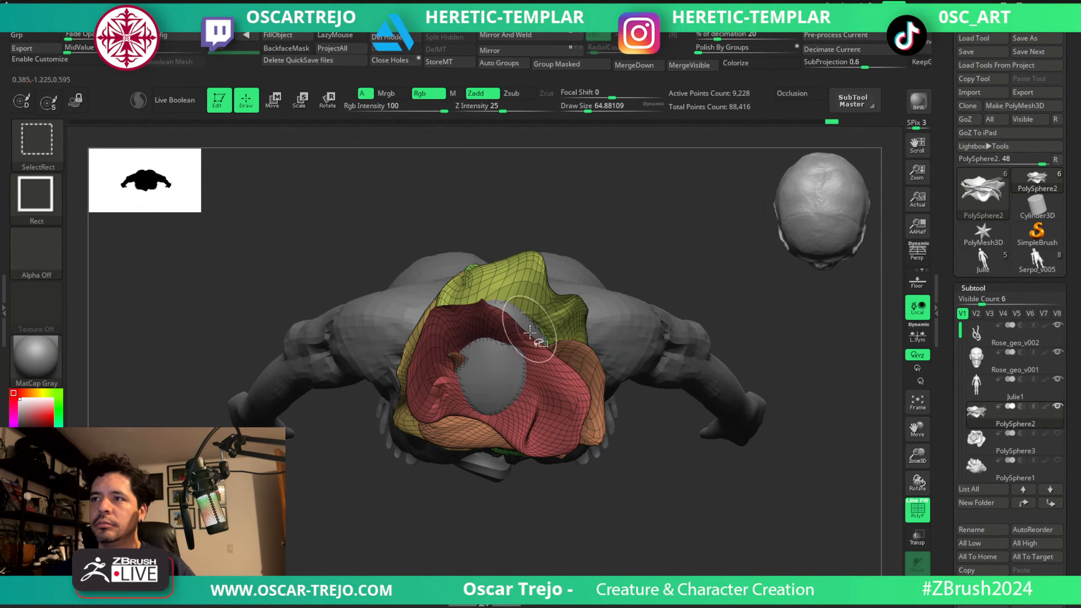
{"action": "left_click", "coordinate": [538, 356], "text": "ctrl+shift"}
{"action": "left_click_drag", "start_coordinate": [673, 247], "coordinate": [393, 376], "text": "ctrl"}
{"action": "left_click", "coordinate": [335, 559], "text": "ctrl+shift"}
{"action": "left_click", "coordinate": [336, 559], "text": "ctrl"}
Duplicate the newest petal, rotate the copy about -95°, scale it down and raise it inside the crown.
{"action": "key", "text": "w"}
{"action": "left_click_drag", "start_coordinate": [511, 325], "coordinate": [527, 345], "text": "ctrl"}
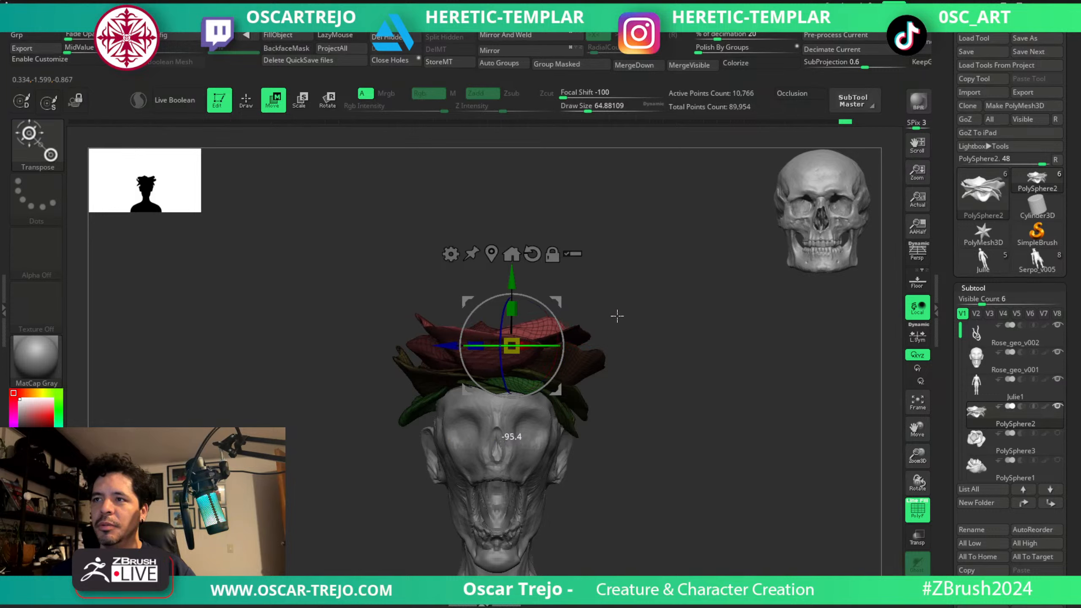
{"action": "key", "text": "q"}
{"action": "left_click_drag", "start_coordinate": [610, 316], "coordinate": [630, 401]}
{"action": "key", "text": "w"}
{"action": "left_click_drag", "start_coordinate": [511, 346], "coordinate": [500, 352]}
{"action": "left_click_drag", "start_coordinate": [551, 299], "coordinate": [536, 267]}
{"action": "key", "text": "q"}
{"action": "left_click_drag", "start_coordinate": [577, 481], "coordinate": [558, 396]}
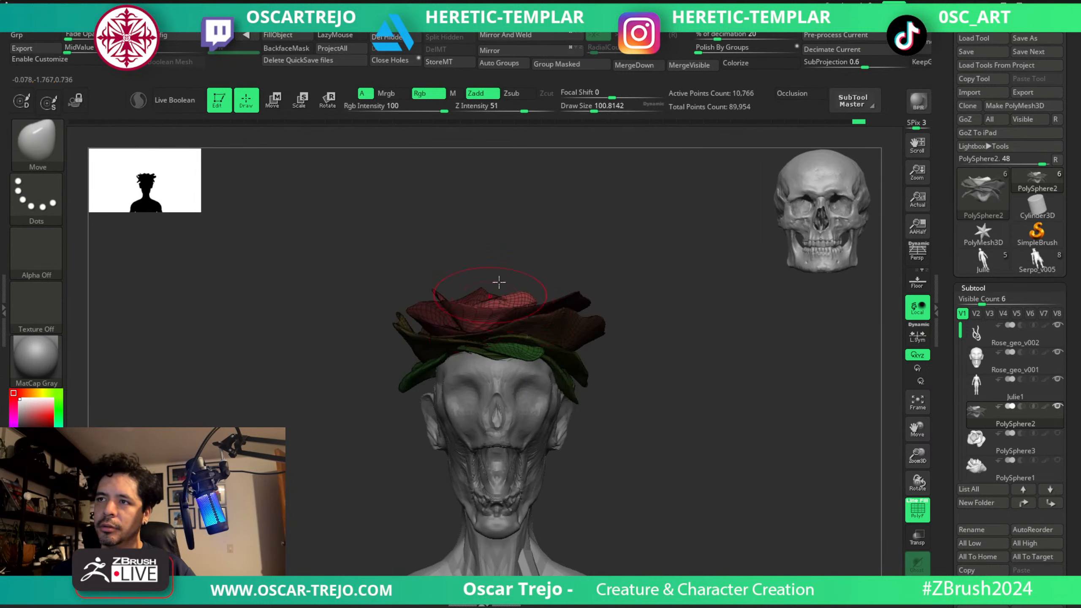
Reshape the innermost petal around the crown from the rear and side with Move sizes of about 101 and 128.
{"action": "left_click_drag", "start_coordinate": [500, 282], "coordinate": [499, 329]}
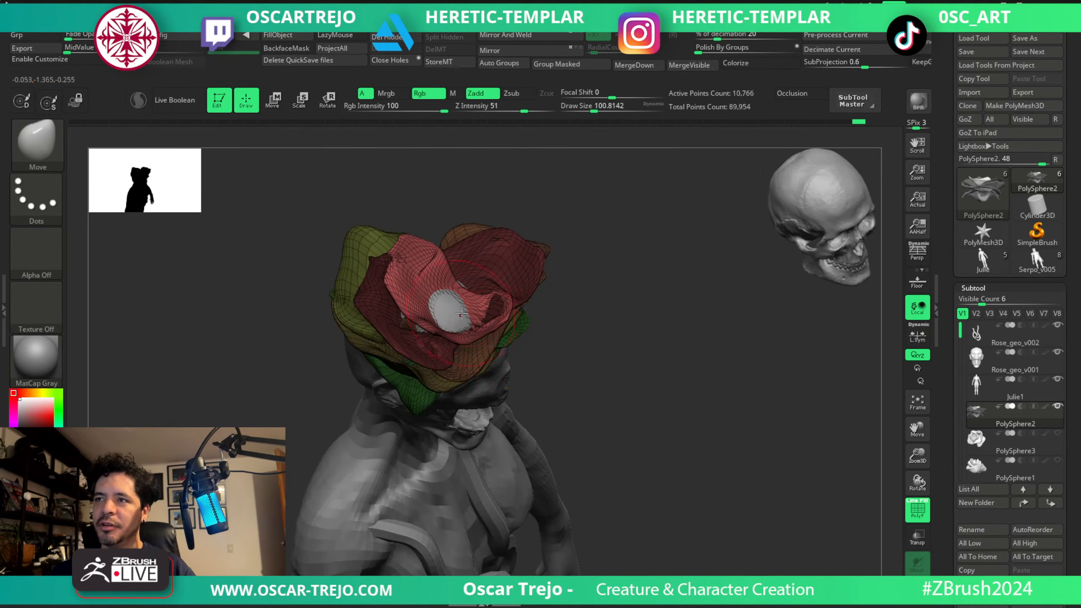
{"action": "left_click_drag", "start_coordinate": [596, 365], "coordinate": [577, 365]}
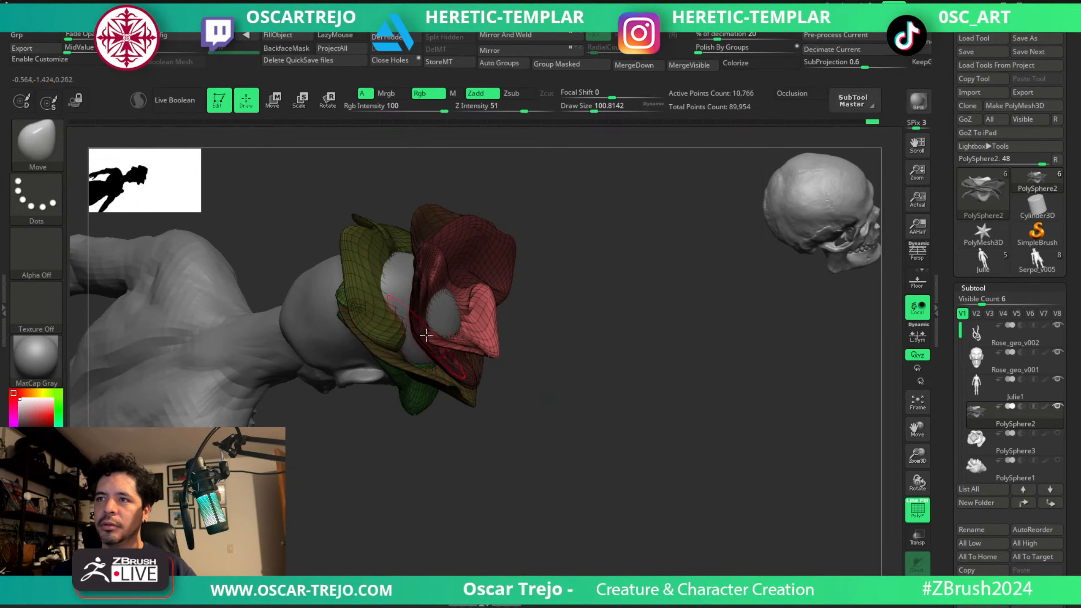
{"action": "key", "text": "s"}
{"action": "left_click_drag", "start_coordinate": [428, 269], "coordinate": [432, 269]}
{"action": "mouse_move", "coordinate": [537, 251]}
{"action": "left_mouse_down"}
{"action": "mouse_move", "coordinate": [586, 237]}
{"action": "mouse_move", "coordinate": [583, 266]}
{"action": "left_mouse_up"}
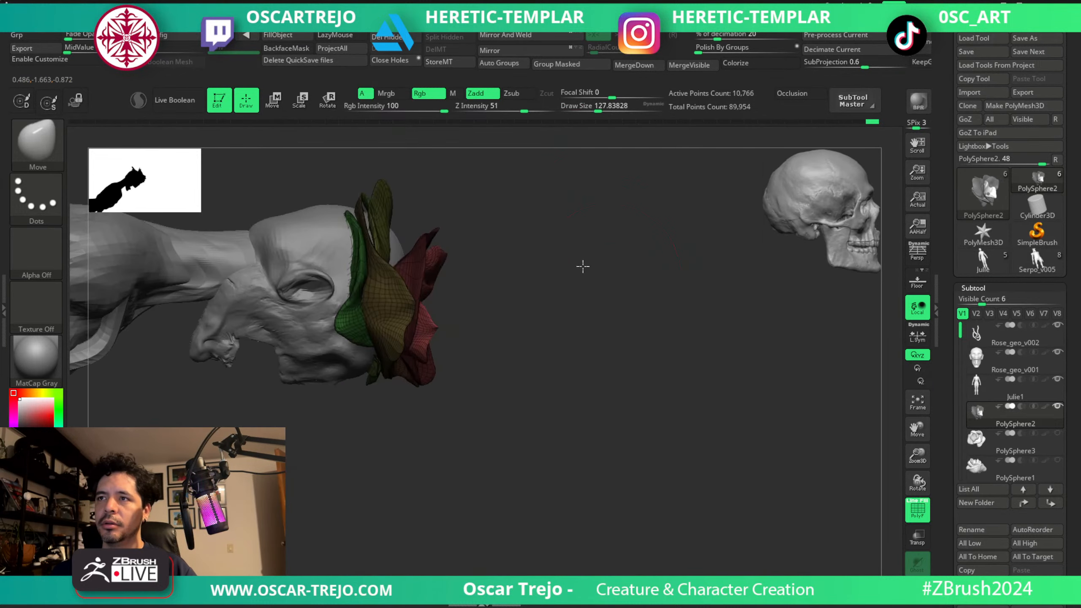
{"action": "mouse_move", "coordinate": [485, 273]}
{"action": "left_mouse_down"}
{"action": "mouse_move", "coordinate": [499, 252]}
{"action": "mouse_move", "coordinate": [577, 321]}
{"action": "mouse_move", "coordinate": [487, 242]}
{"action": "mouse_move", "coordinate": [405, 264]}
{"action": "mouse_move", "coordinate": [406, 274]}
{"action": "left_mouse_up"}
Refine and smooth the innermost petal's front rim with the Move brush reduced to about 65.
{"action": "key", "text": "s"}
{"action": "key", "text": "s"}
{"action": "key", "text": "s"}
{"action": "right_click_drag", "start_coordinate": [408, 271], "coordinate": [483, 260], "text": "shift"}
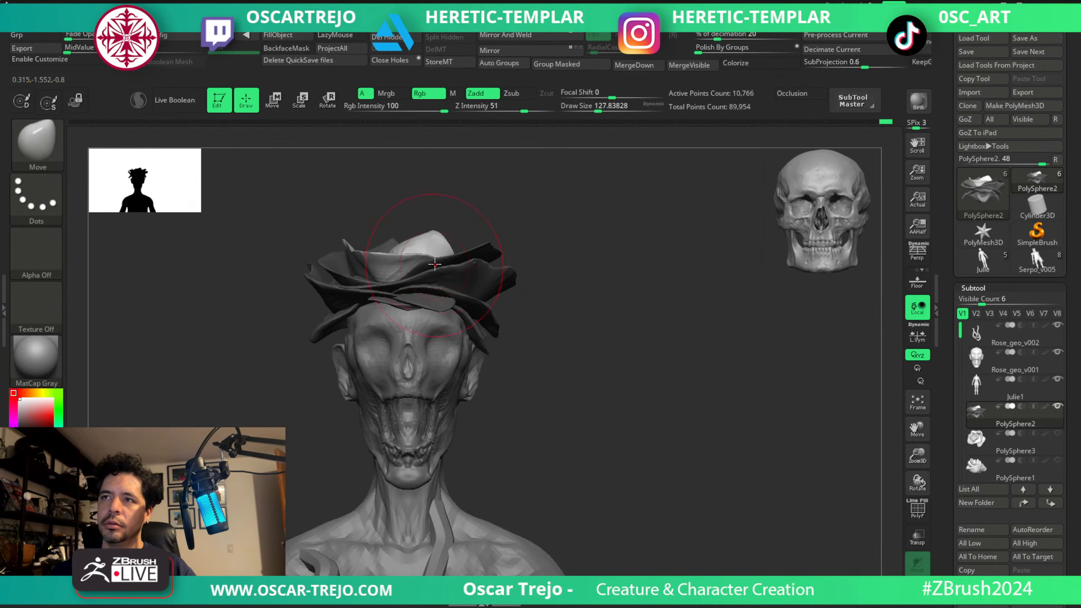
{"action": "key", "text": "s"}
{"action": "mouse_move", "coordinate": [435, 265]}
{"action": "left_mouse_down"}
{"action": "mouse_move", "coordinate": [387, 267]}
{"action": "mouse_move", "coordinate": [345, 251]}
{"action": "mouse_move", "coordinate": [390, 266]}
{"action": "left_mouse_up"}
{"action": "key", "text": "shift"}
{"action": "mouse_move", "coordinate": [596, 304]}
{"action": "left_mouse_down", "text": "ctrl"}
{"action": "mouse_move", "coordinate": [608, 315]}
{"action": "mouse_move", "coordinate": [535, 258]}
{"action": "mouse_move", "coordinate": [502, 259]}
{"action": "mouse_move", "coordinate": [547, 263]}
{"action": "left_mouse_up", "text": "ctrl"}
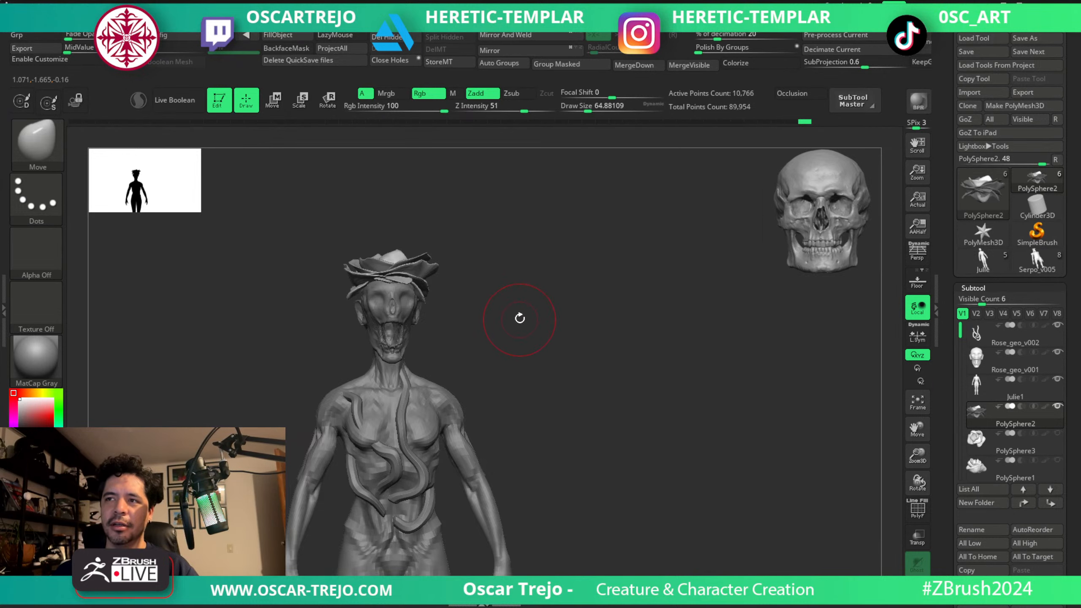
{"action": "left_click_drag", "start_coordinate": [520, 319], "coordinate": [513, 322]}
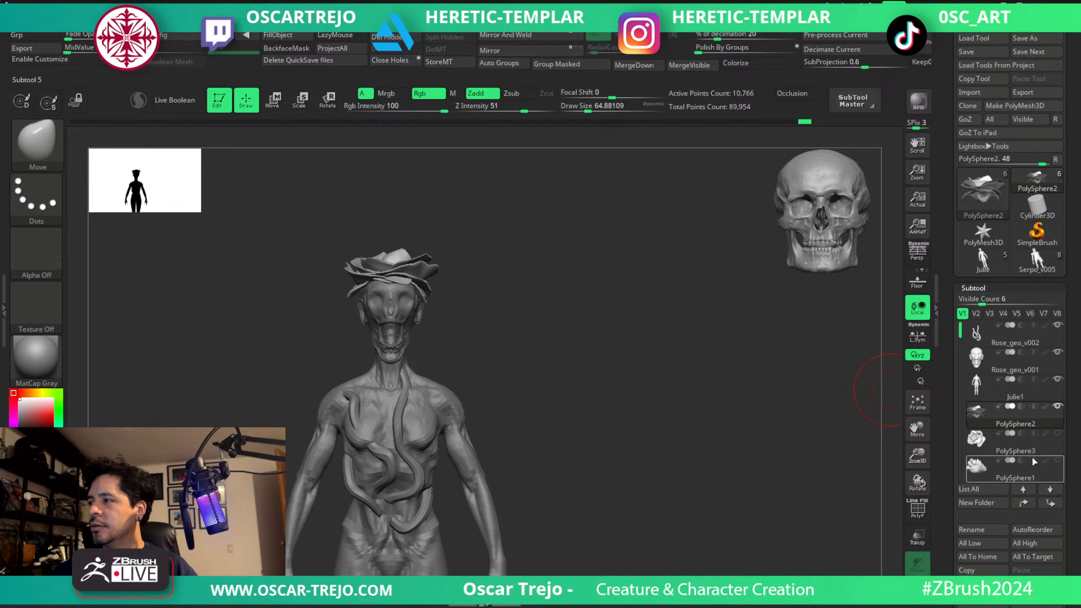
Show and select the PolySphere3 rosebud, scale it to about 0.57 and raise it into the petals.
{"action": "left_click", "coordinate": [1058, 434]}
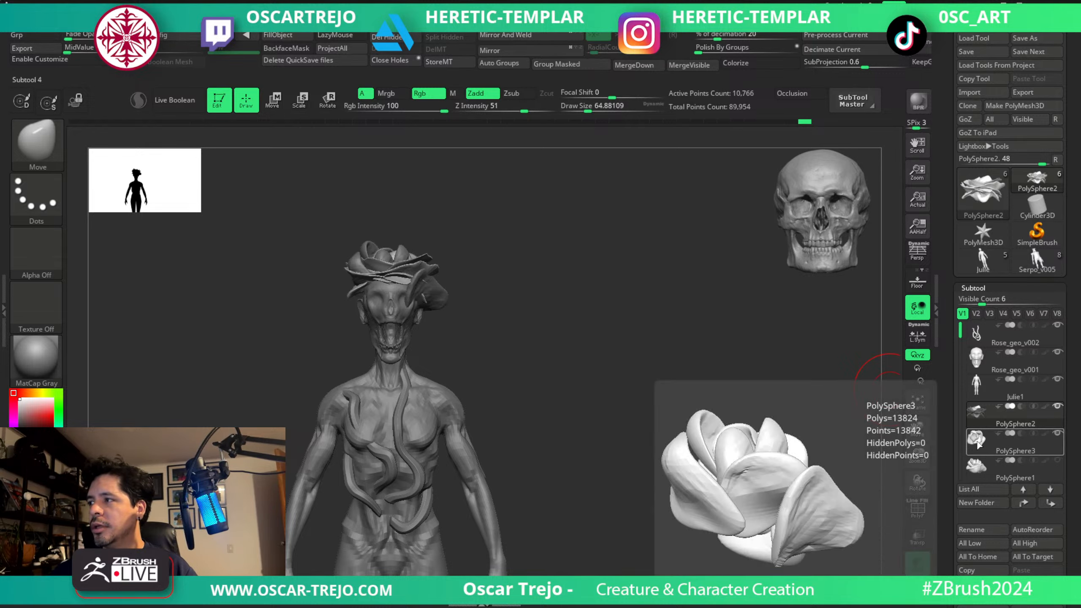
{"action": "left_click", "coordinate": [963, 439]}
{"action": "key", "text": "w"}
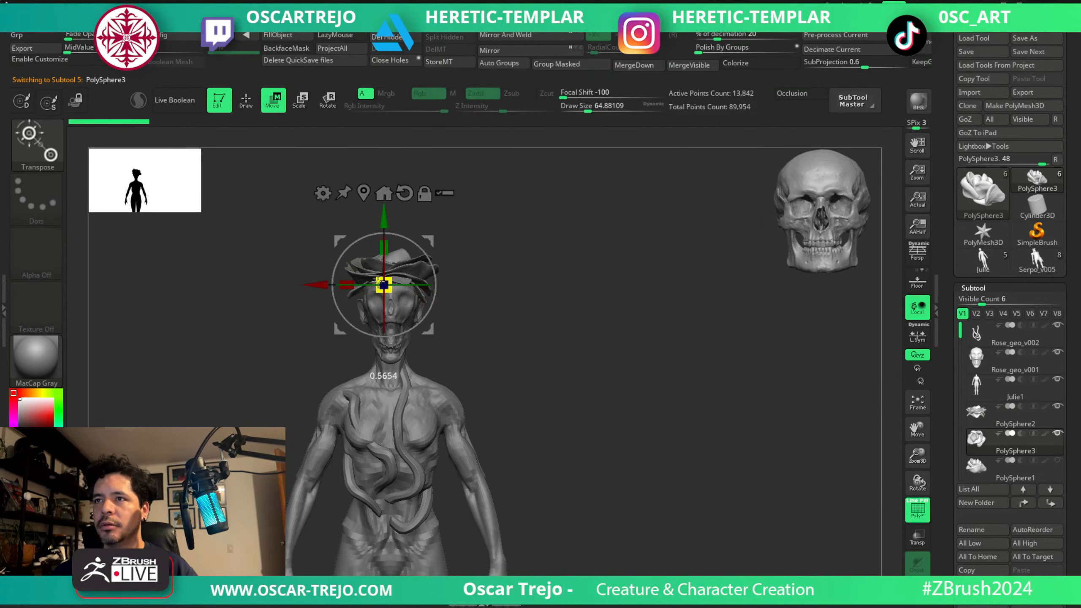
{"action": "left_click_drag", "start_coordinate": [385, 213], "coordinate": [385, 193]}
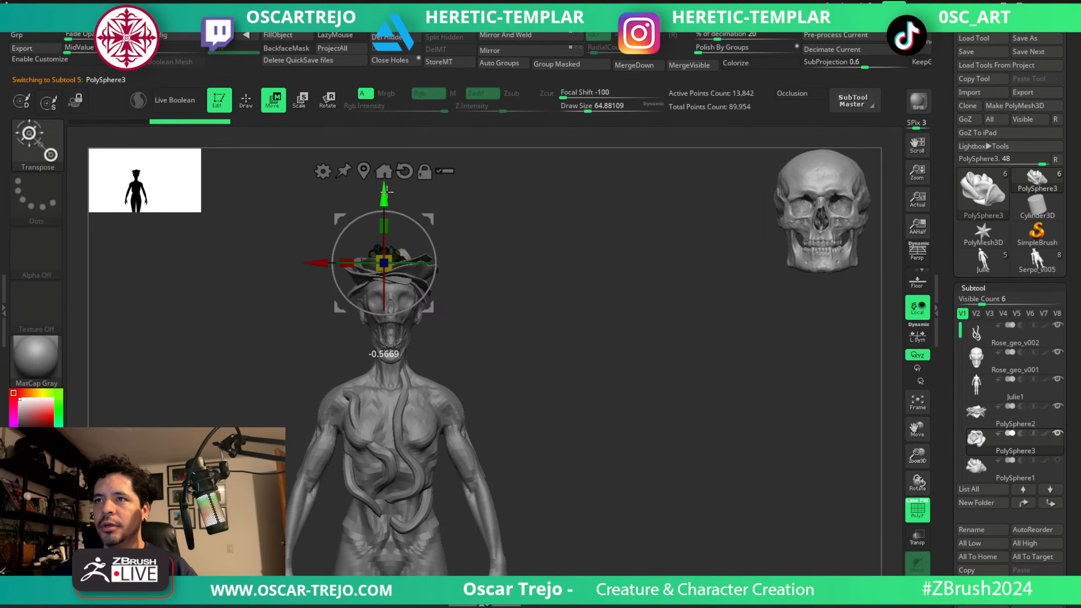
Make the rosebud taller and shift it to the middle of the petal crown.
{"action": "key", "text": "q"}
{"action": "left_click_drag", "start_coordinate": [493, 234], "coordinate": [507, 335], "text": "alt"}
{"action": "key", "text": "w"}
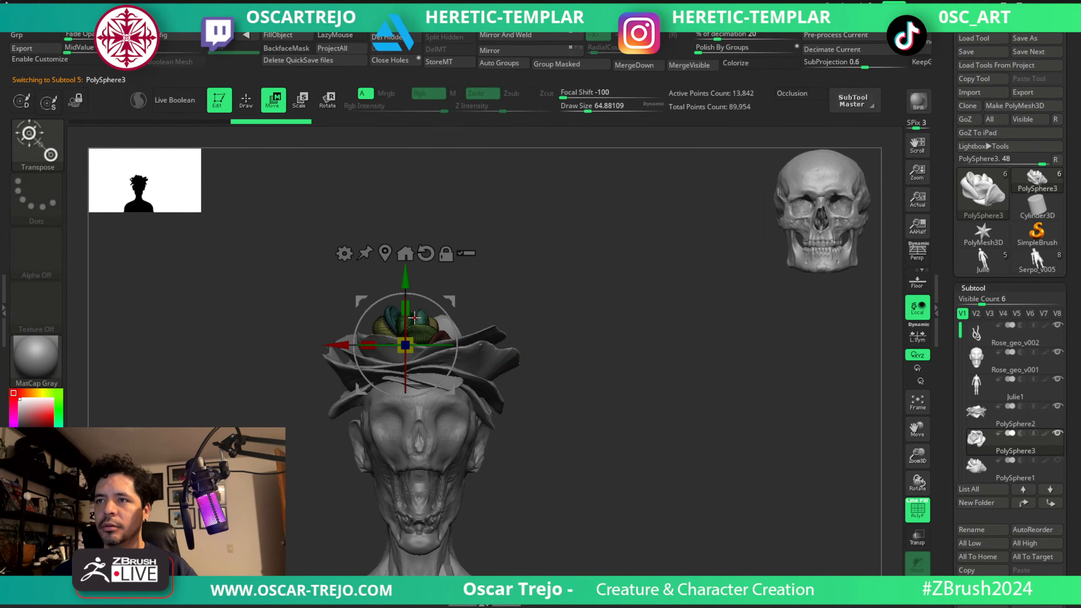
{"action": "mouse_move", "coordinate": [405, 307]}
{"action": "left_mouse_down"}
{"action": "mouse_move", "coordinate": [408, 279]}
{"action": "mouse_move", "coordinate": [406, 304]}
{"action": "mouse_move", "coordinate": [460, 328]}
{"action": "mouse_move", "coordinate": [413, 317]}
{"action": "mouse_move", "coordinate": [395, 331]}
{"action": "mouse_move", "coordinate": [412, 302]}
{"action": "mouse_move", "coordinate": [392, 317]}
{"action": "mouse_move", "coordinate": [443, 318]}
{"action": "mouse_move", "coordinate": [435, 329]}
{"action": "mouse_move", "coordinate": [449, 332]}
{"action": "left_mouse_up"}
{"action": "key", "text": "q"}
Hide the polyframes, set the Move brush size to about 124 and check the rosebud against the upper body.
{"action": "key", "text": "bracketleft"}
{"action": "key", "text": "bracketleft"}
{"action": "key", "text": "shift+f"}
{"action": "key", "text": "s"}
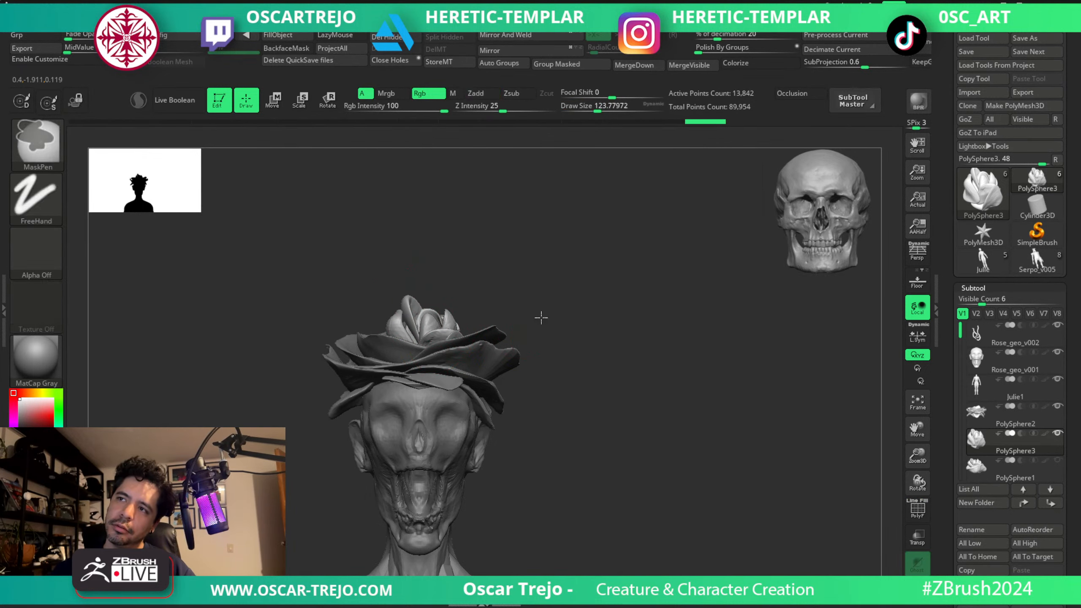
{"action": "right_click_drag", "start_coordinate": [540, 317], "coordinate": [447, 221], "text": "ctrl"}
{"action": "right_click_drag", "start_coordinate": [452, 356], "coordinate": [444, 411], "text": "ctrl"}
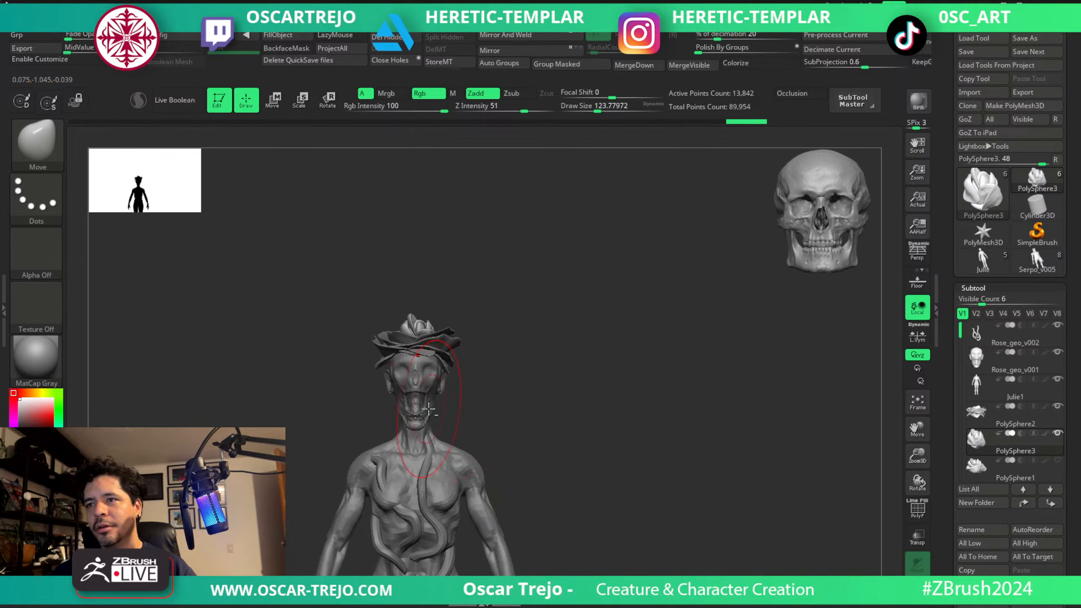
Select the PolySphere2 petals and lower them slightly around the skull and rosebud.
{"action": "left_click", "coordinate": [414, 401], "text": "alt"}
{"action": "right_click_drag", "start_coordinate": [510, 415], "coordinate": [500, 305], "text": "alt"}
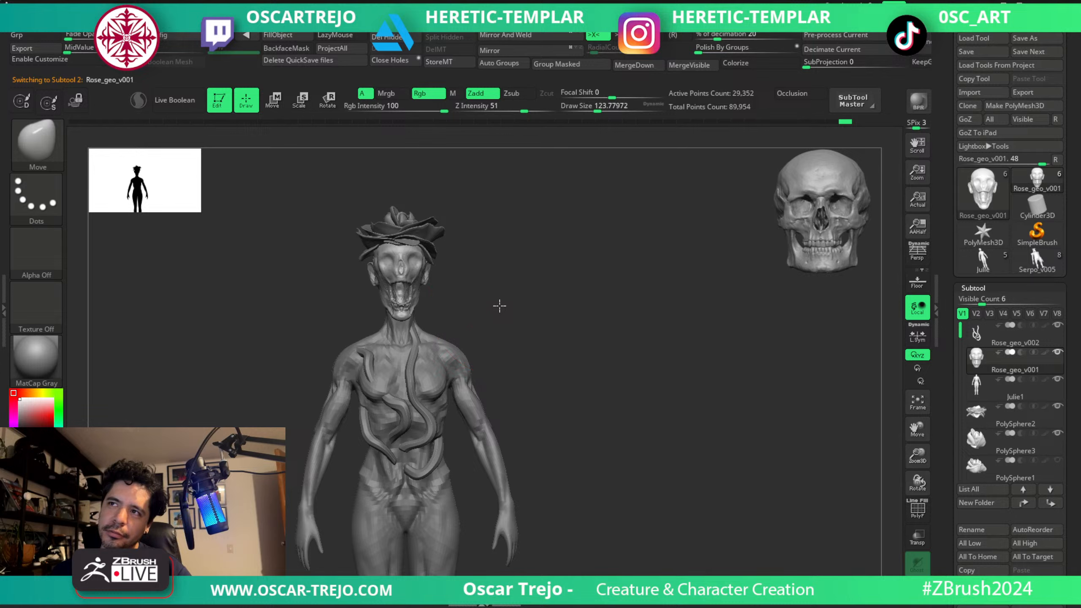
{"action": "mouse_move", "coordinate": [499, 306]}
{"action": "right_mouse_down"}
{"action": "mouse_move", "coordinate": [487, 303]}
{"action": "mouse_move", "coordinate": [540, 292]}
{"action": "mouse_move", "coordinate": [526, 283]}
{"action": "mouse_move", "coordinate": [516, 307]}
{"action": "right_mouse_up"}
{"action": "key", "text": "w"}
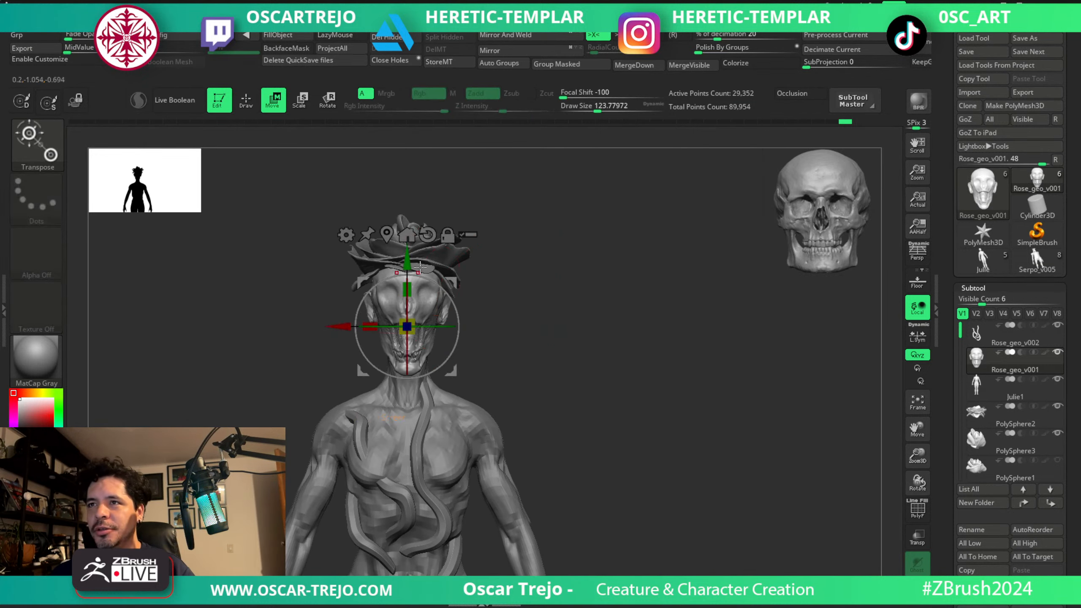
{"action": "left_click", "coordinate": [439, 256], "text": "alt"}
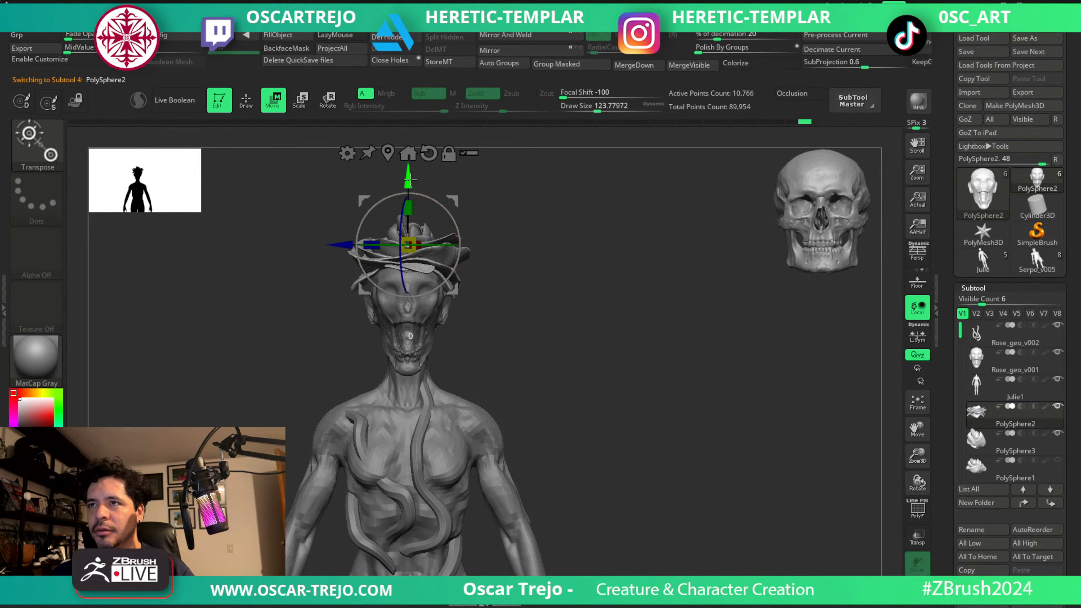
{"action": "key", "text": "q"}
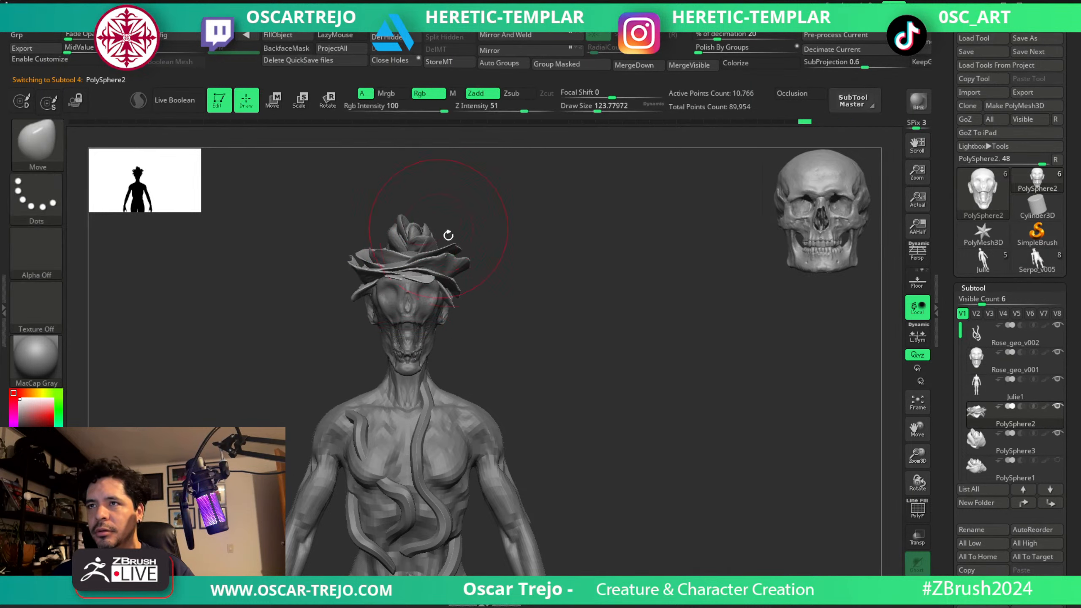
Adjust the front petals with the Move brush at about 94 and hide the PolySphere3 rosebud.
{"action": "right_click_drag", "start_coordinate": [448, 235], "coordinate": [412, 266]}
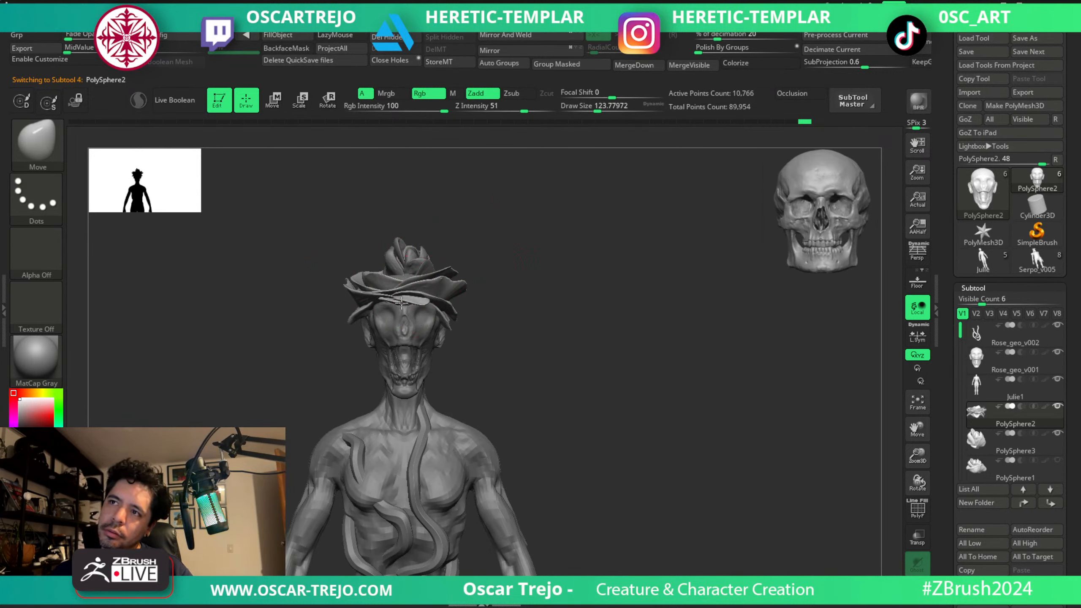
{"action": "key", "text": "s"}
{"action": "left_click_drag", "start_coordinate": [352, 322], "coordinate": [371, 308]}
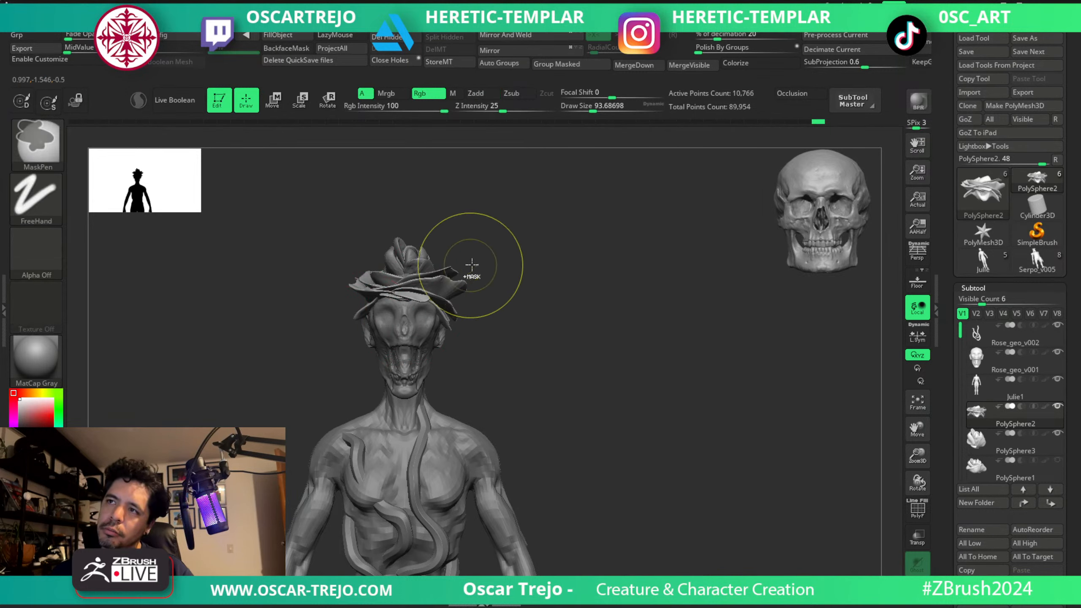
{"action": "mouse_move", "coordinate": [1060, 434]}
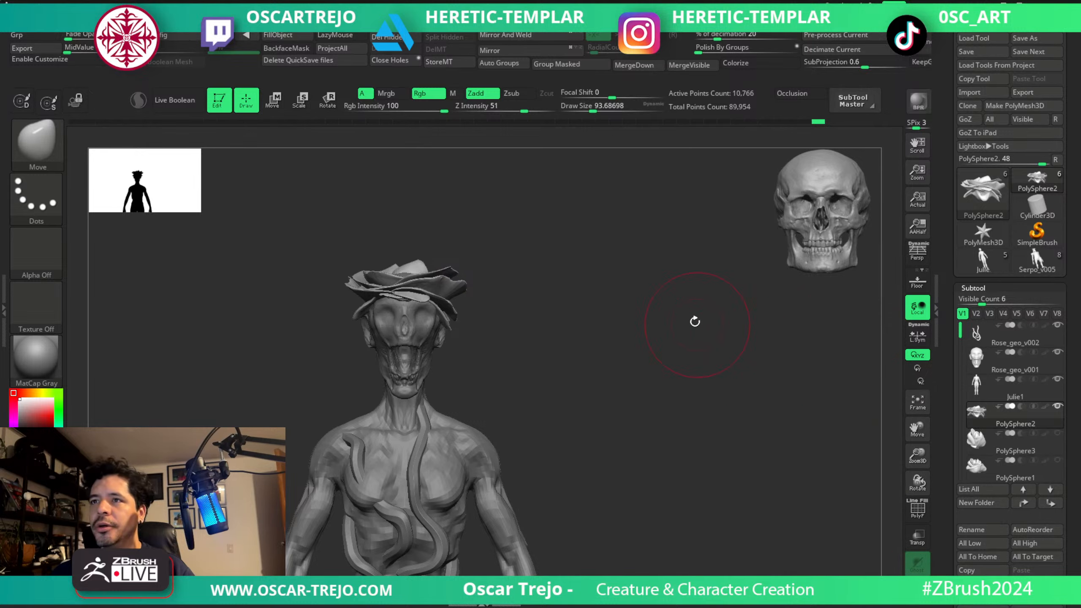
Reshape the petal ring around the skull's crown from above with the Move brush at about 140.
{"action": "right_click_drag", "start_coordinate": [695, 319], "coordinate": [680, 389]}
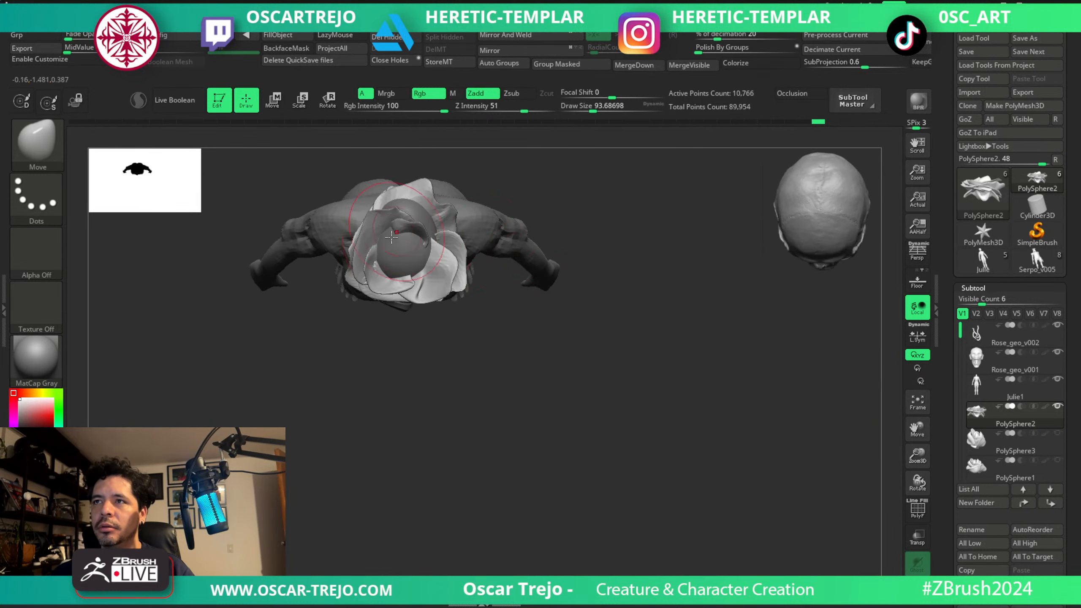
{"action": "key", "text": "s"}
{"action": "mouse_move", "coordinate": [409, 260]}
{"action": "left_mouse_down"}
{"action": "mouse_move", "coordinate": [416, 238]}
{"action": "mouse_move", "coordinate": [452, 258]}
{"action": "left_mouse_up"}
{"action": "key", "text": "s"}
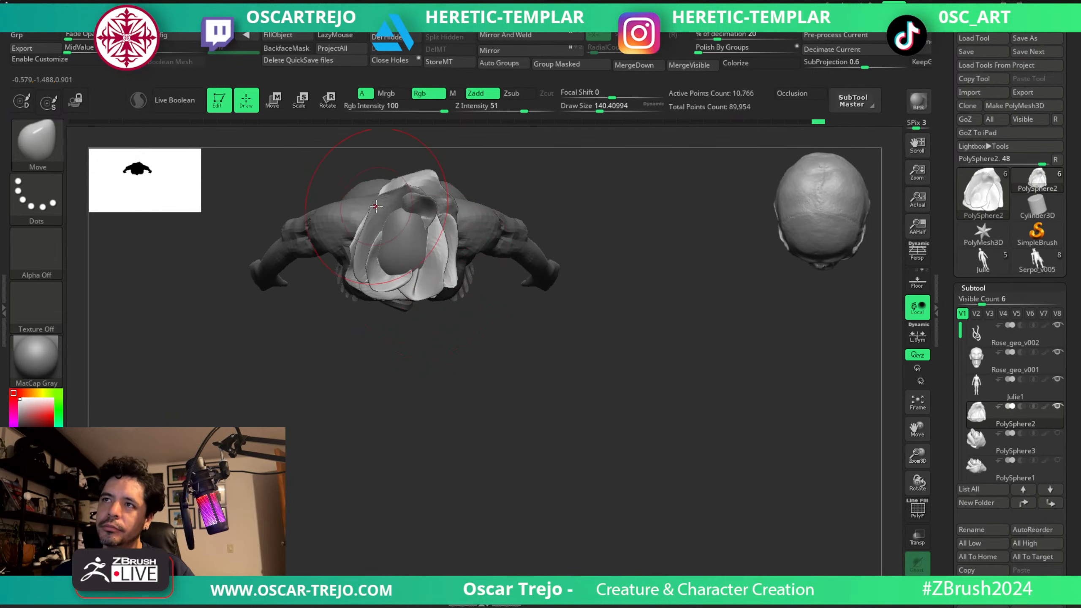
{"action": "left_click_drag", "start_coordinate": [365, 223], "coordinate": [364, 222]}
Adjust the petal crown from the front with the Move brush at about 234 and lower it to expose the skull's top.
{"action": "right_click_drag", "start_coordinate": [461, 398], "coordinate": [458, 290]}
{"action": "key", "text": "s"}
{"action": "left_click_drag", "start_coordinate": [458, 279], "coordinate": [457, 279]}
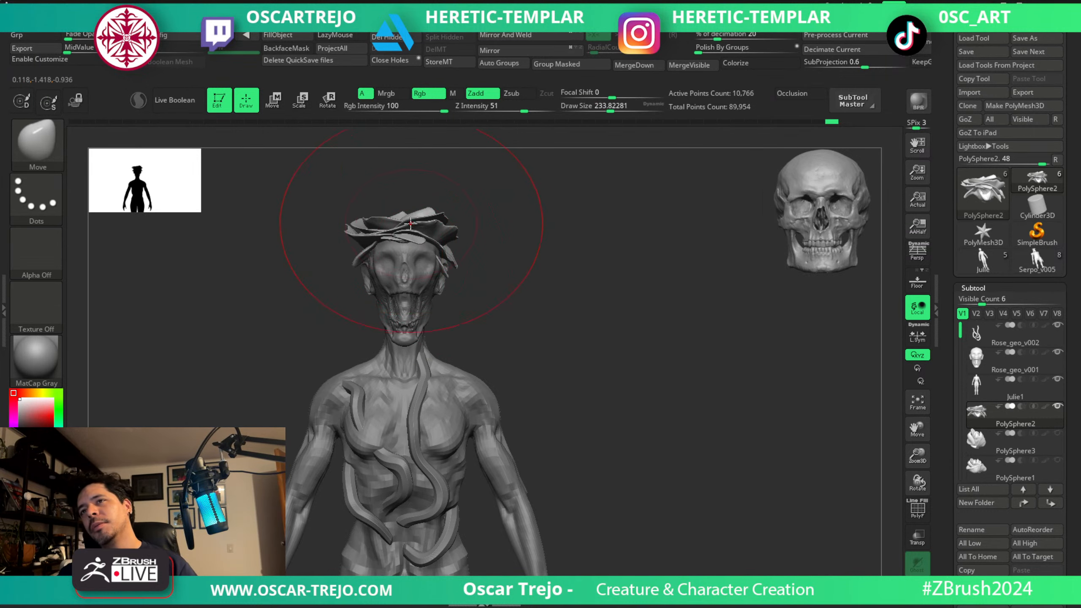
{"action": "key", "text": "w"}
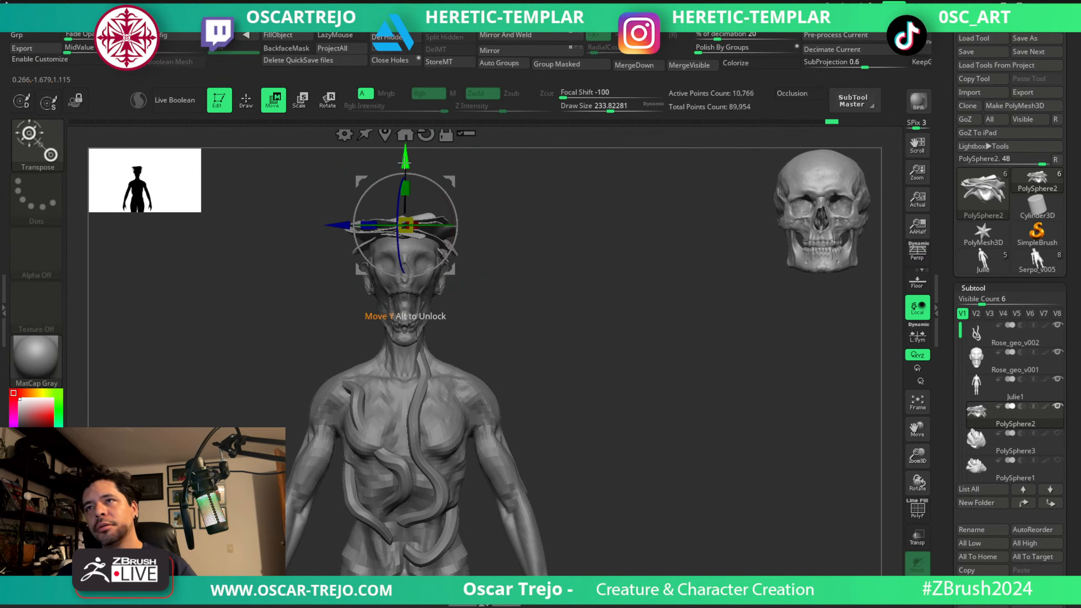
{"action": "key", "text": "q"}
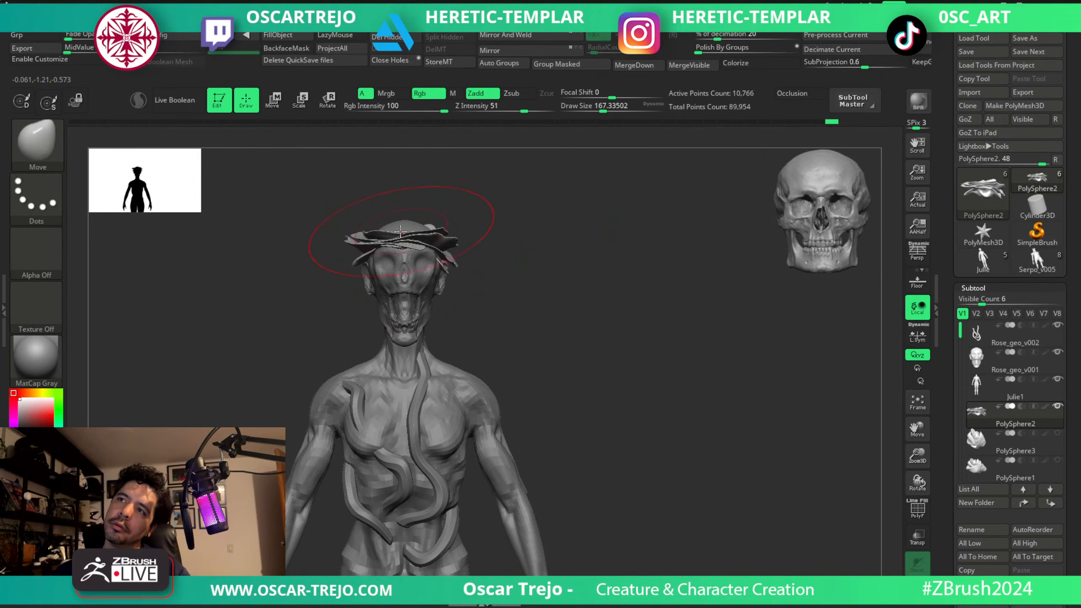
Refine the petals with the Move brush at about 132 and scale the whole petal layer up slightly.
{"action": "mouse_move", "coordinate": [488, 252]}
{"action": "left_mouse_down"}
{"action": "mouse_move", "coordinate": [492, 227]}
{"action": "mouse_move", "coordinate": [522, 247]}
{"action": "mouse_move", "coordinate": [477, 256]}
{"action": "left_mouse_up"}
{"action": "key", "text": "s"}
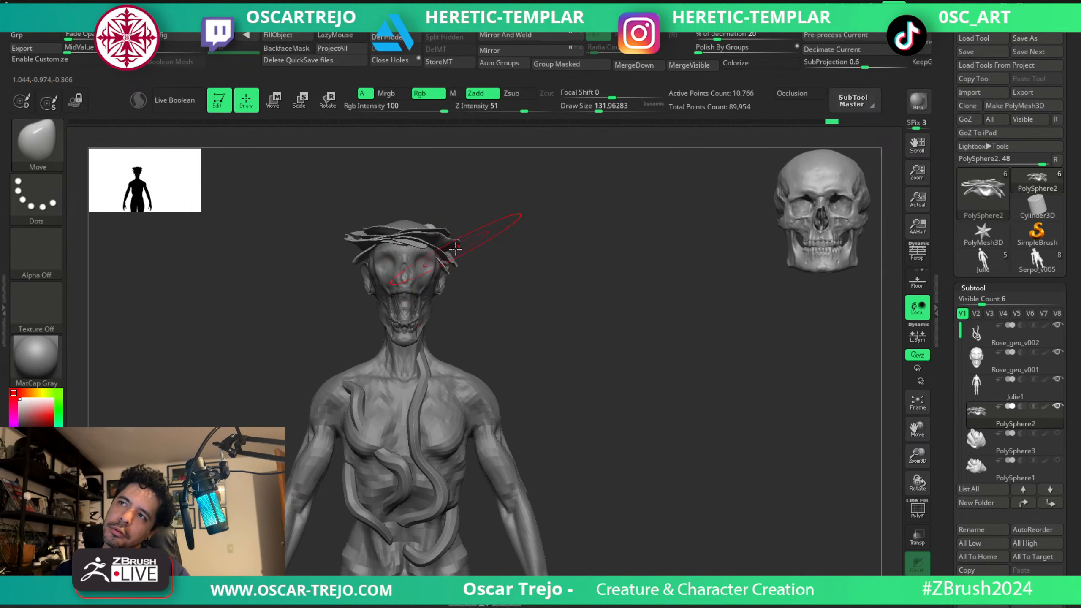
{"action": "key", "text": "w"}
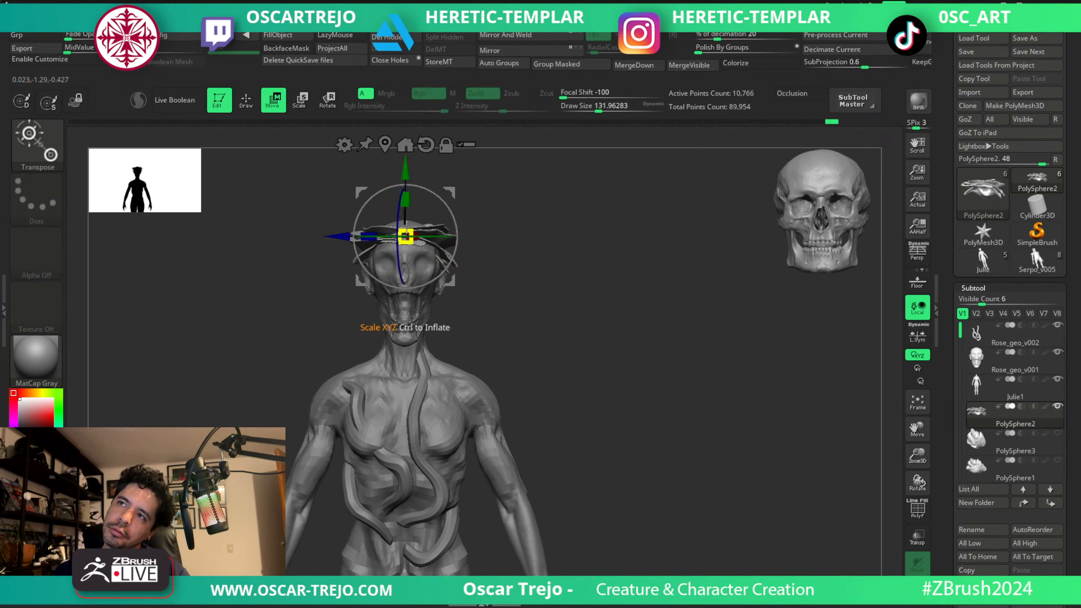
{"action": "key", "text": "q"}
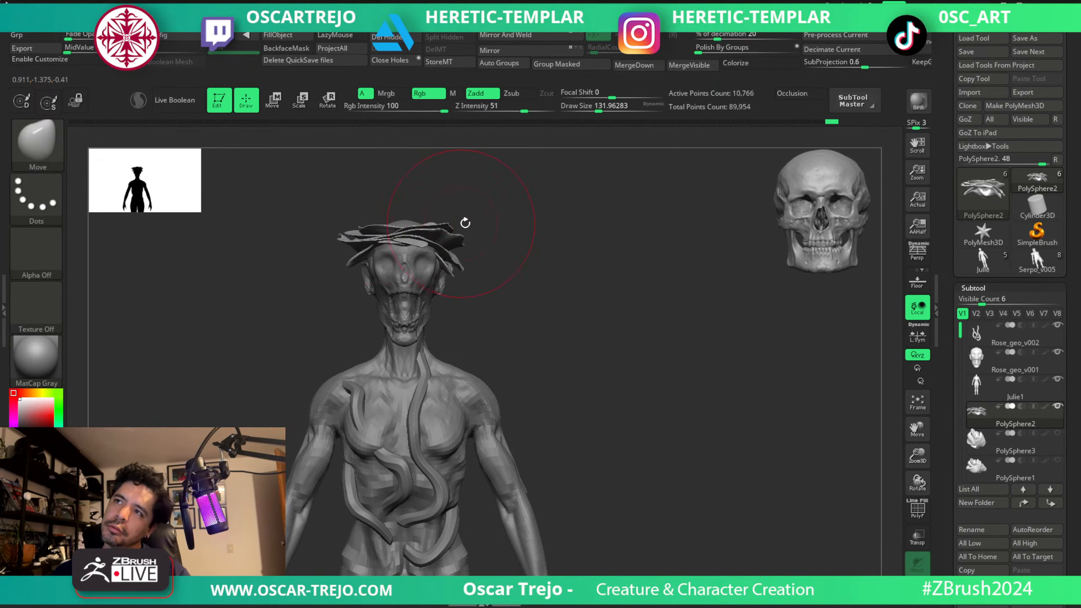
Check the petals against the Rose_geo_v001 skull and lower the PolySphere2 petals slightly further onto it.
{"action": "key", "text": "s"}
{"action": "mouse_move", "coordinate": [479, 294]}
{"action": "left_mouse_down"}
{"action": "mouse_move", "coordinate": [468, 293]}
{"action": "mouse_move", "coordinate": [519, 274]}
{"action": "mouse_move", "coordinate": [503, 272]}
{"action": "left_mouse_up"}
{"action": "left_click", "coordinate": [434, 284], "text": "alt"}
{"action": "left_click_drag", "start_coordinate": [549, 222], "coordinate": [540, 223], "text": "shift"}
{"action": "key", "text": "s"}
{"action": "left_click_drag", "start_coordinate": [436, 234], "coordinate": [444, 234]}
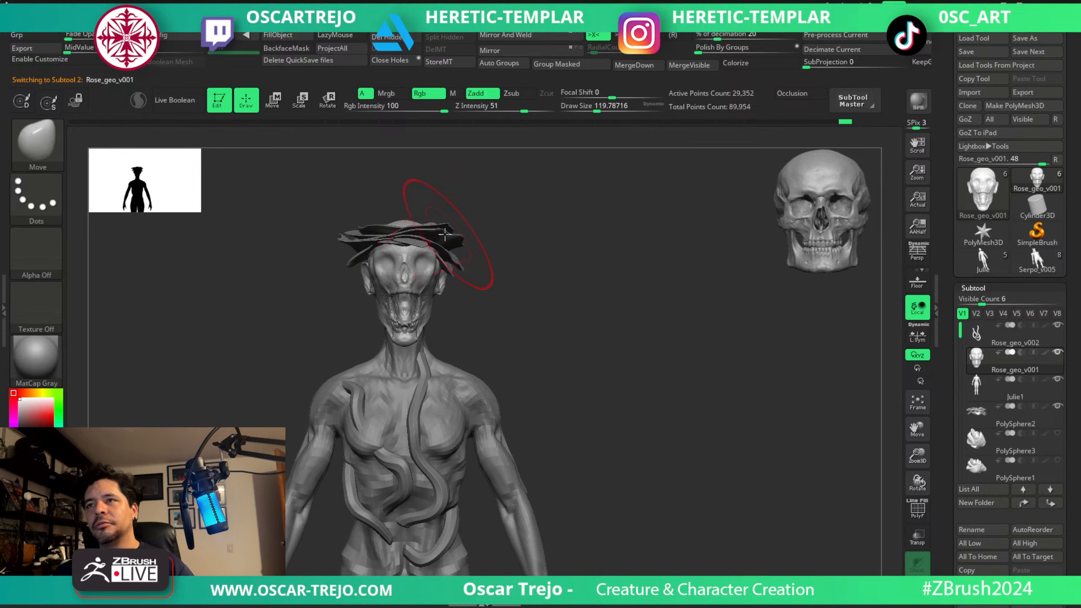
{"action": "left_click", "coordinate": [417, 239], "text": "alt"}
{"action": "key", "text": "w"}
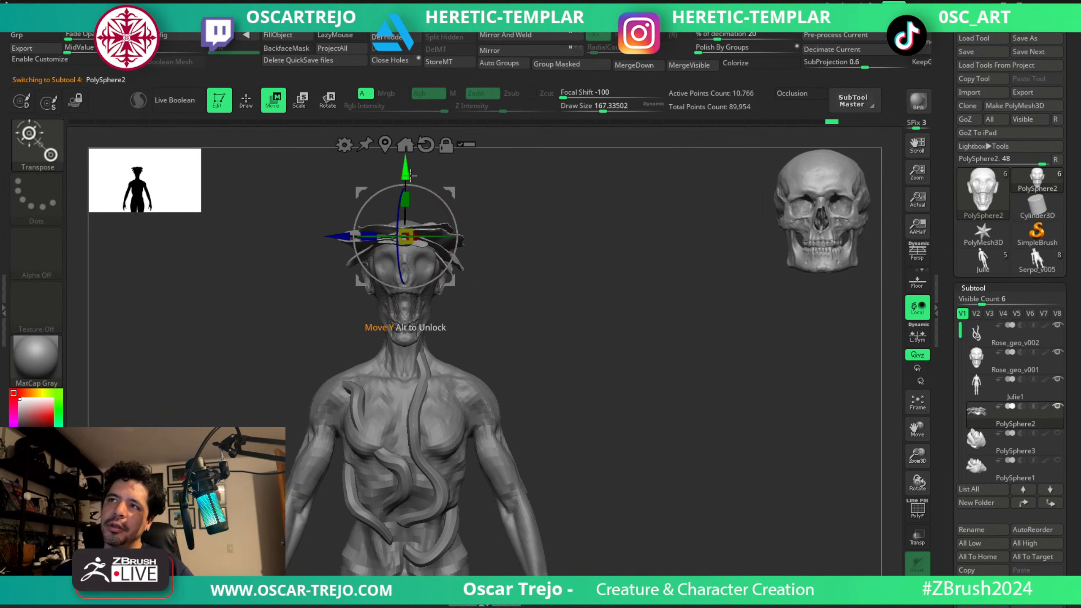
{"action": "key", "text": "q"}
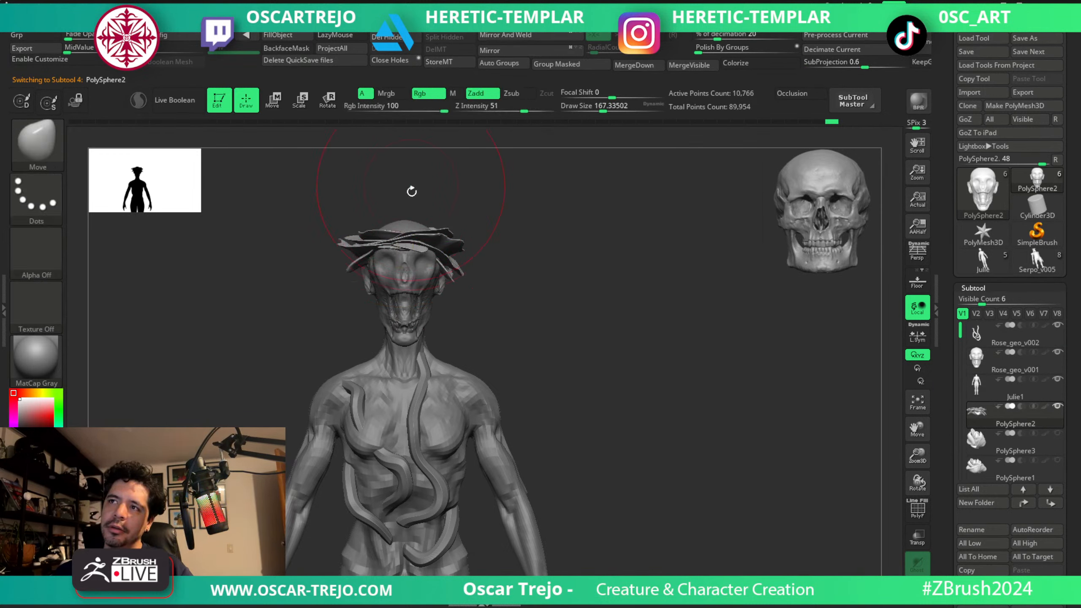
Select the Rose_geo_v001 skull and check its mesh with polyframes, turning them off again to view the profile.
{"action": "left_click", "coordinate": [413, 227]}
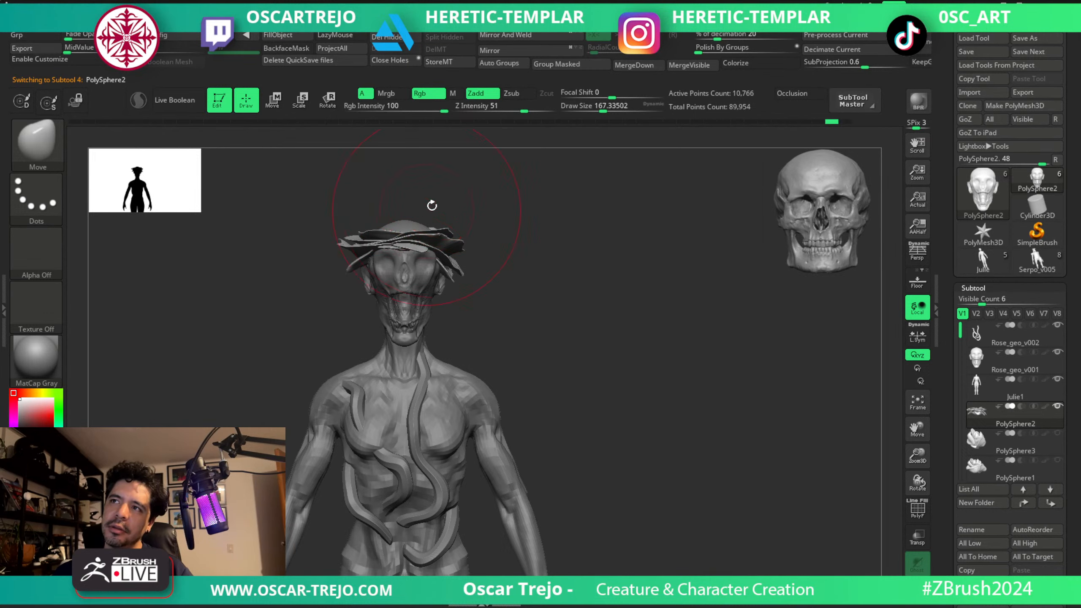
{"action": "left_click_drag", "start_coordinate": [432, 205], "coordinate": [499, 203]}
{"action": "left_click", "coordinate": [410, 222], "text": "alt"}
{"action": "key", "text": "shift+f"}
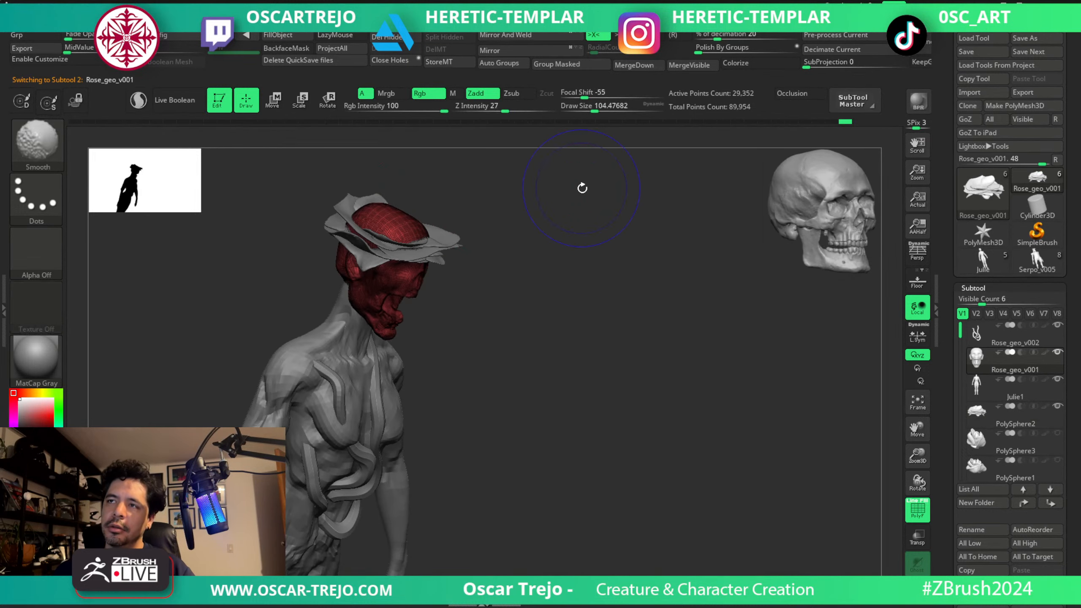
{"action": "key", "text": "shift+f"}
{"action": "left_click_drag", "start_coordinate": [536, 249], "coordinate": [578, 289]}
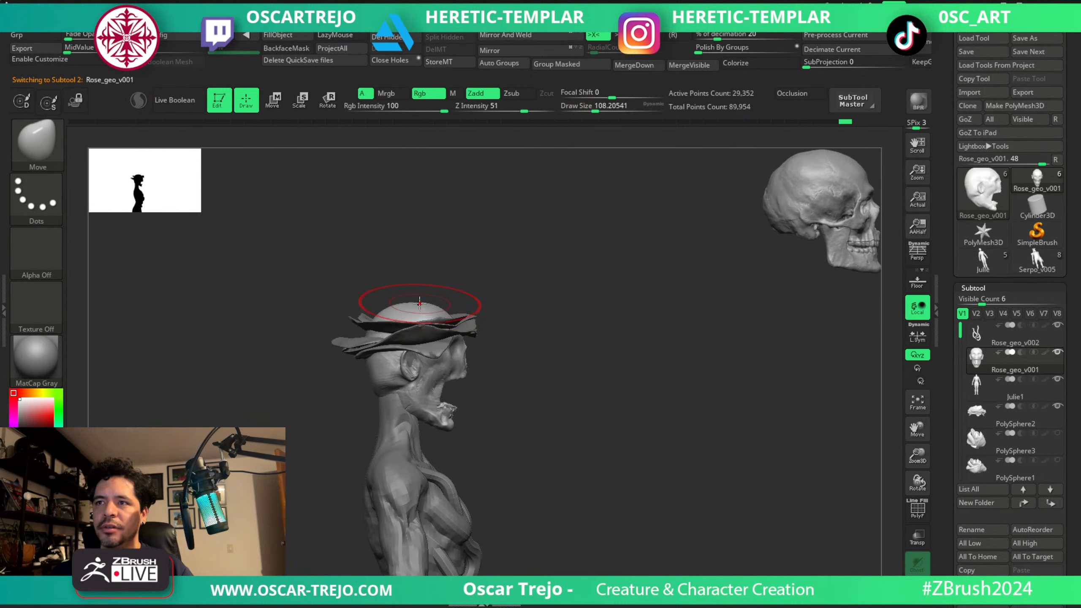
{"action": "left_click_drag", "start_coordinate": [451, 284], "coordinate": [511, 278]}
Switch to the ClothPull brush and set its size to about 65.
{"action": "key", "text": "s"}
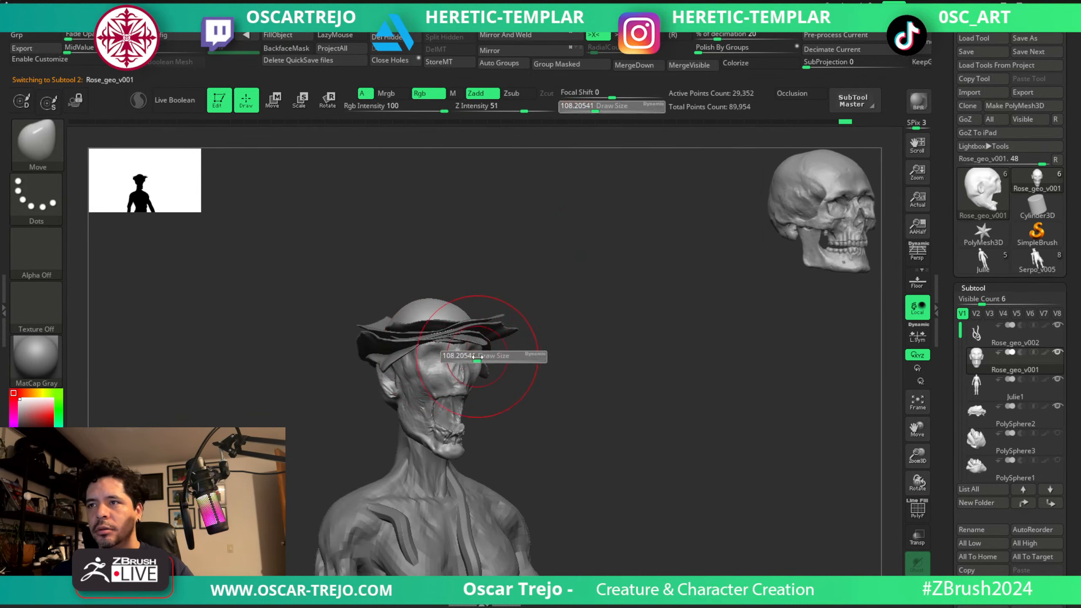
{"action": "left_click", "coordinate": [478, 357]}
{"action": "key", "text": "b"}
{"action": "key", "text": "c"}
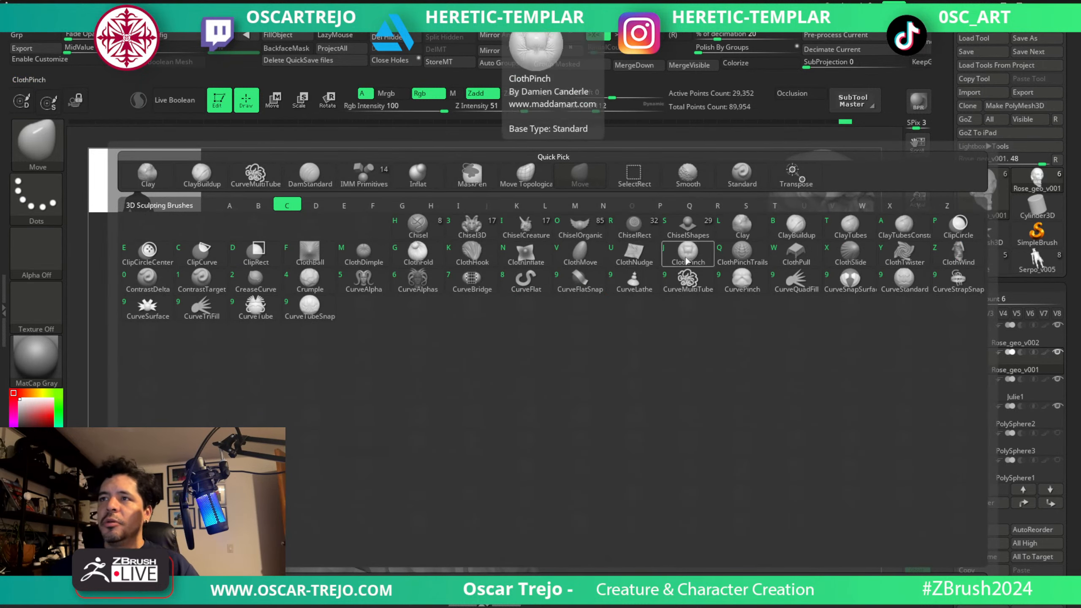
{"action": "left_click", "coordinate": [804, 262]}
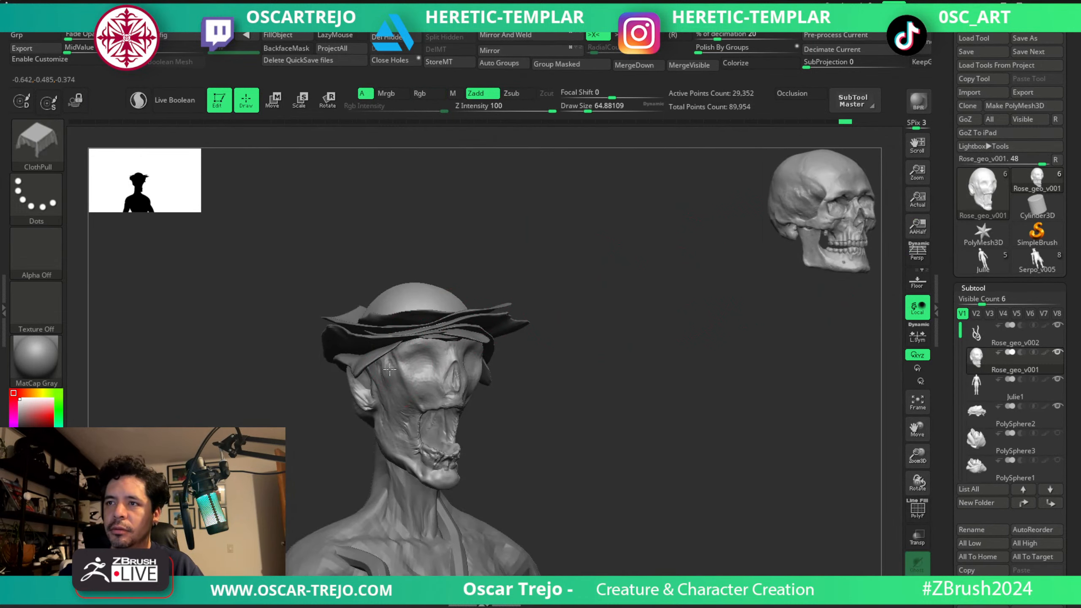
{"action": "left_click_drag", "start_coordinate": [391, 356], "coordinate": [393, 362]}
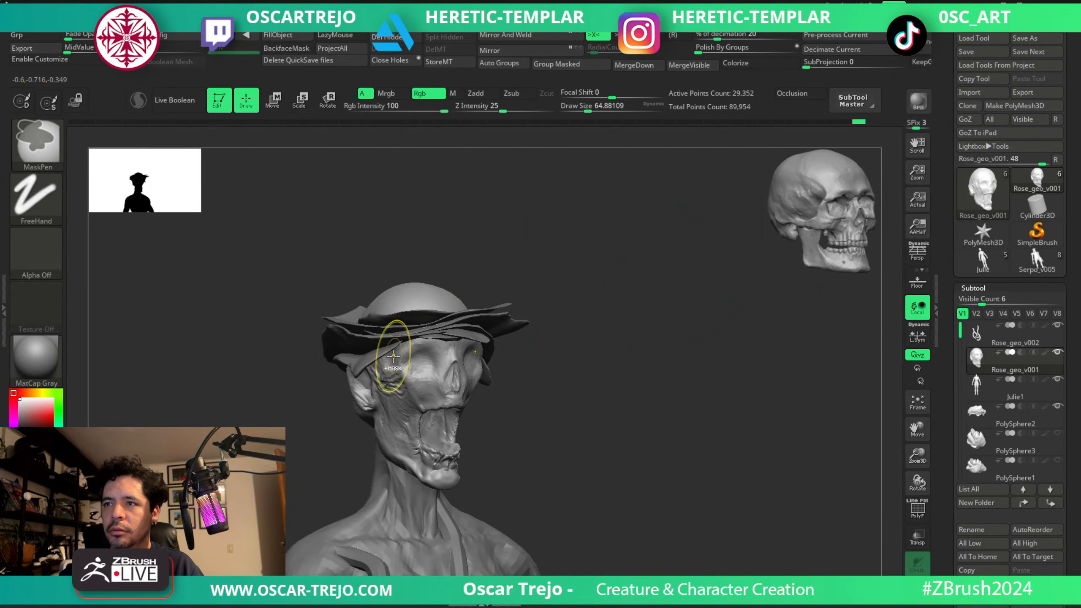
{"action": "key", "text": "ctrl+z"}
{"action": "key", "text": "ctrl+z"}
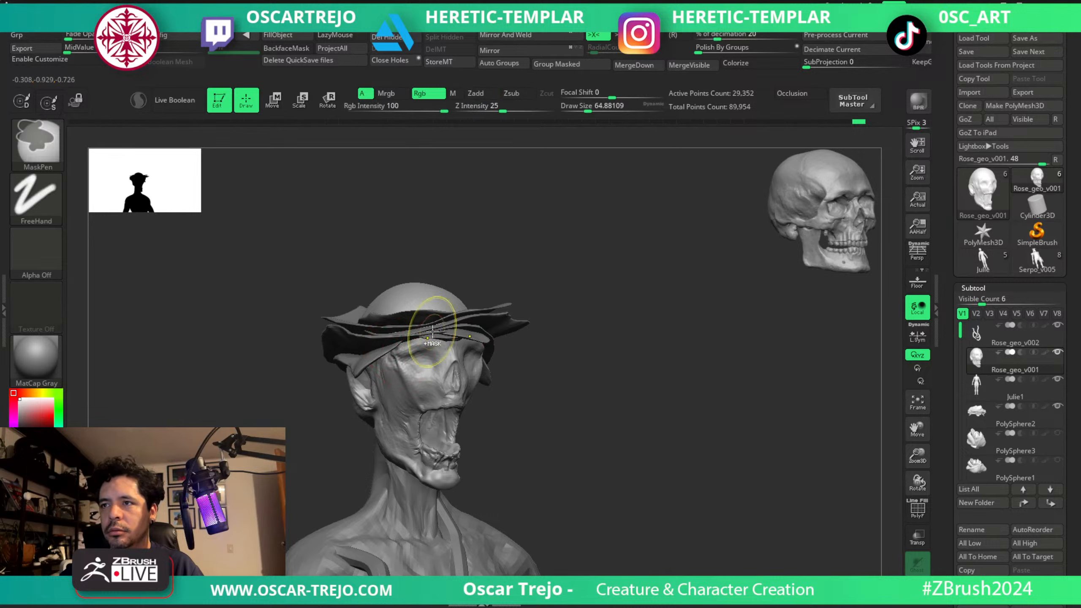
{"action": "key", "text": "ctrl+z"}
Pull cloth-like wrinkles on the skull's crown above the petals with ClothPull at about 83, reduced to about 71.
{"action": "key", "text": "s"}
{"action": "left_click_drag", "start_coordinate": [418, 308], "coordinate": [421, 308]}
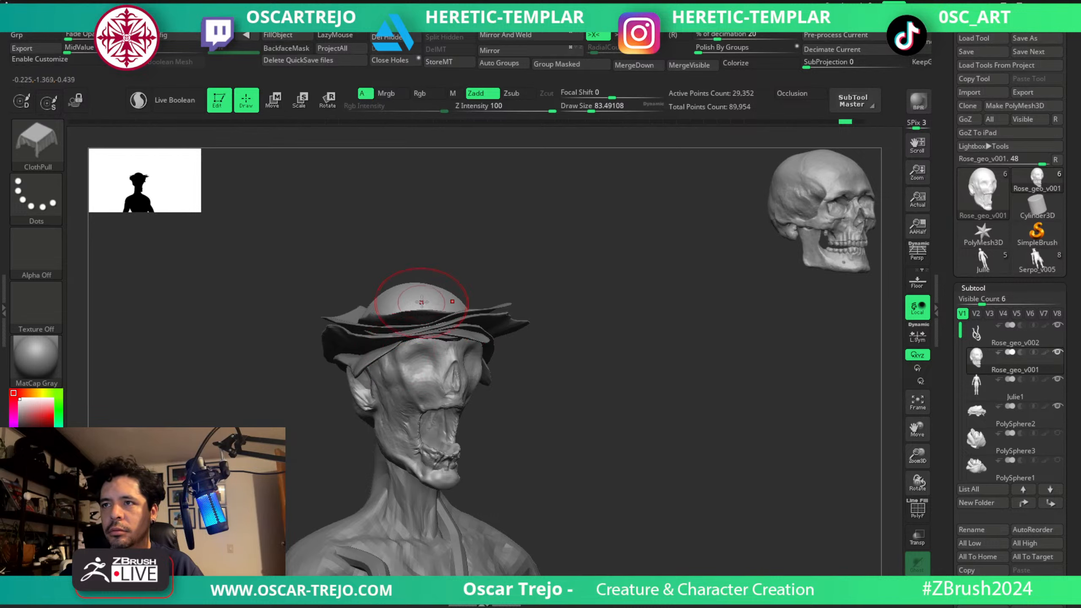
{"action": "mouse_move", "coordinate": [496, 286]}
{"action": "left_mouse_down"}
{"action": "mouse_move", "coordinate": [463, 314]}
{"action": "mouse_move", "coordinate": [390, 311]}
{"action": "left_mouse_up"}
{"action": "key", "text": "s"}
{"action": "key", "text": "s"}
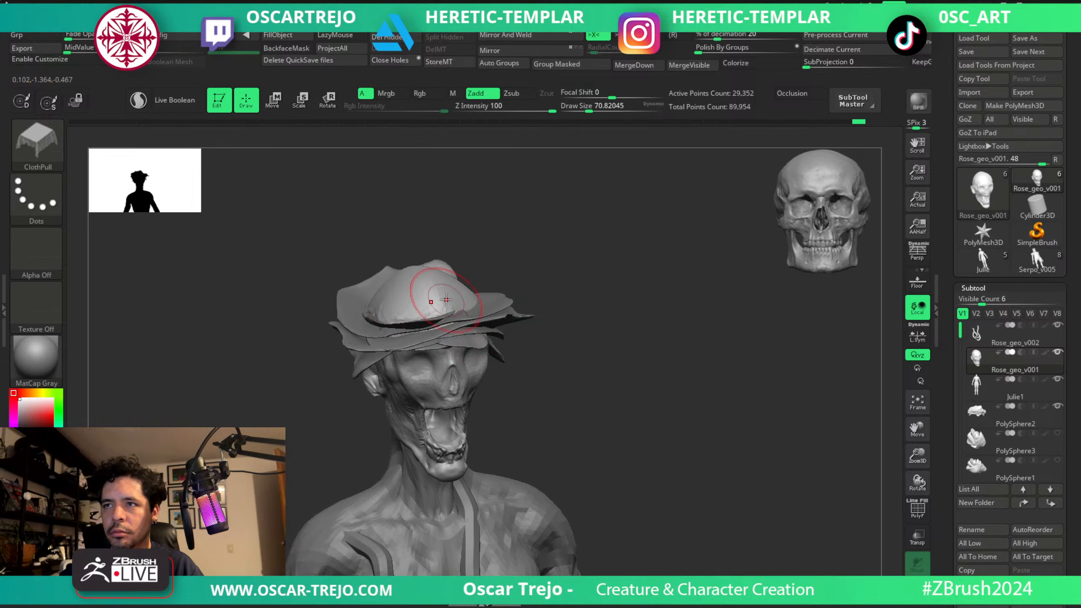
Pull further wrinkles along the side of the skull beside the petals, enlarging the ClothPull brush to about 97.
{"action": "left_click_drag", "start_coordinate": [528, 268], "coordinate": [477, 281]}
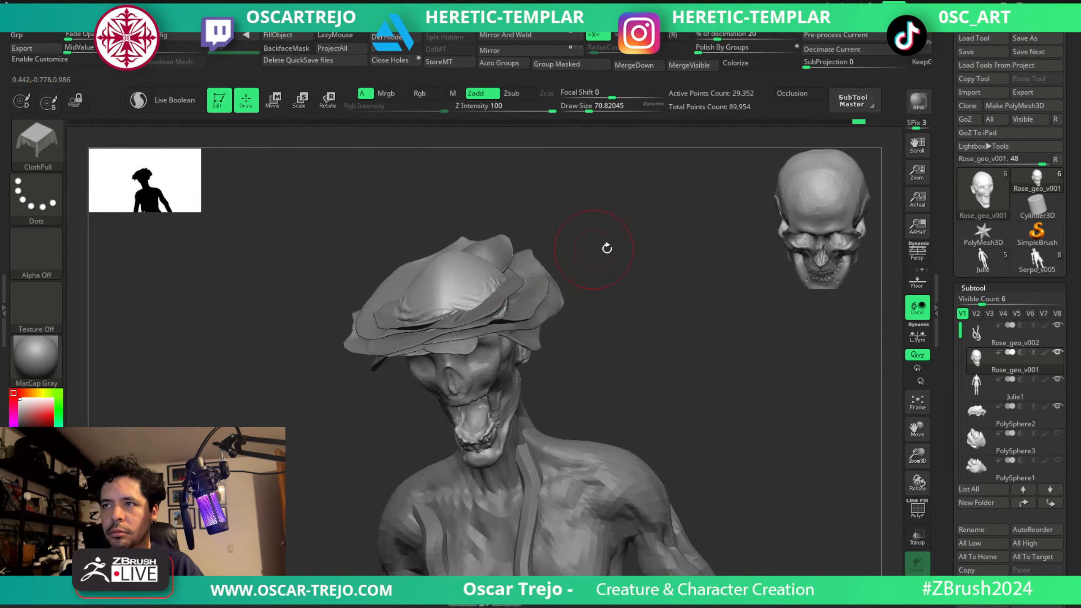
{"action": "mouse_move", "coordinate": [605, 246]}
{"action": "left_mouse_down"}
{"action": "mouse_move", "coordinate": [524, 264]}
{"action": "mouse_move", "coordinate": [528, 286]}
{"action": "left_mouse_up"}
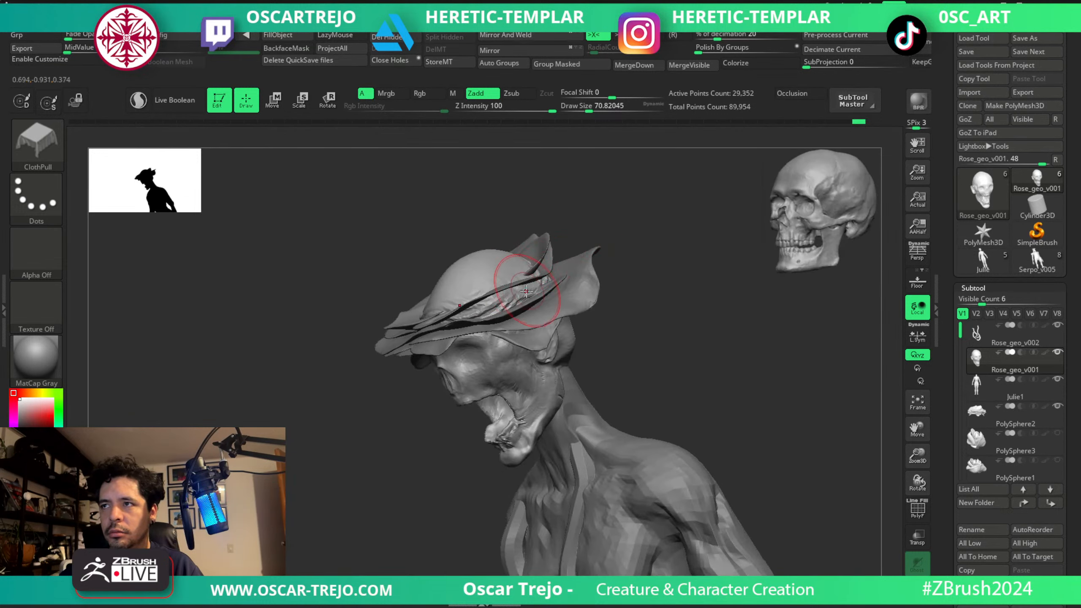
{"action": "key", "text": "]"}
{"action": "left_click_drag", "start_coordinate": [606, 282], "coordinate": [651, 279], "text": "shift"}
Pull and rework skin folds over the eye sockets and brow with the ClothPull brush at about 44 to 56.
{"action": "key", "text": "s"}
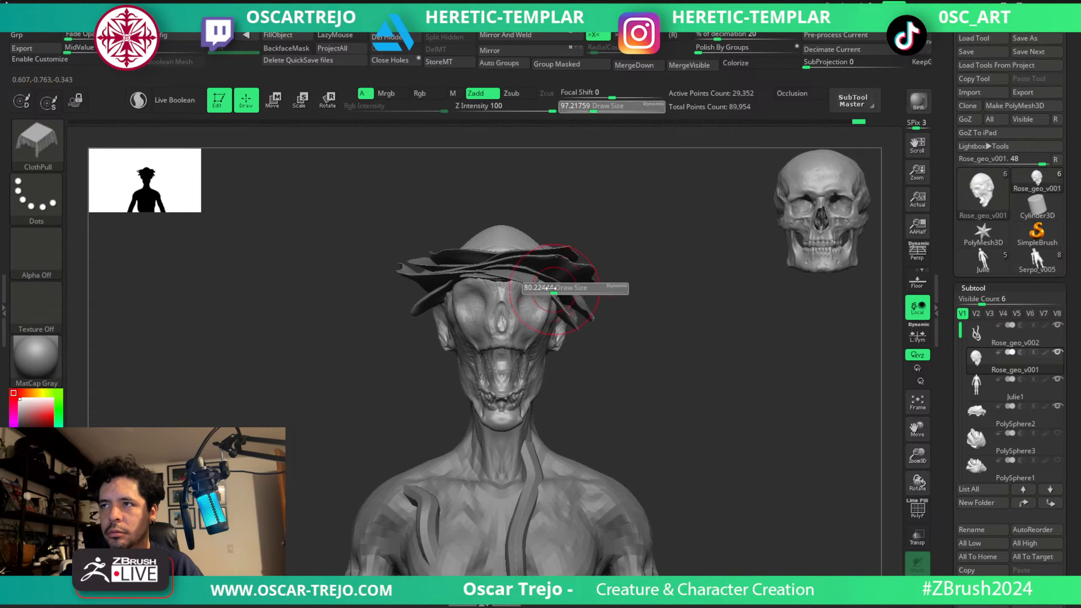
{"action": "left_click_drag", "start_coordinate": [558, 289], "coordinate": [542, 285]}
{"action": "key", "text": "s"}
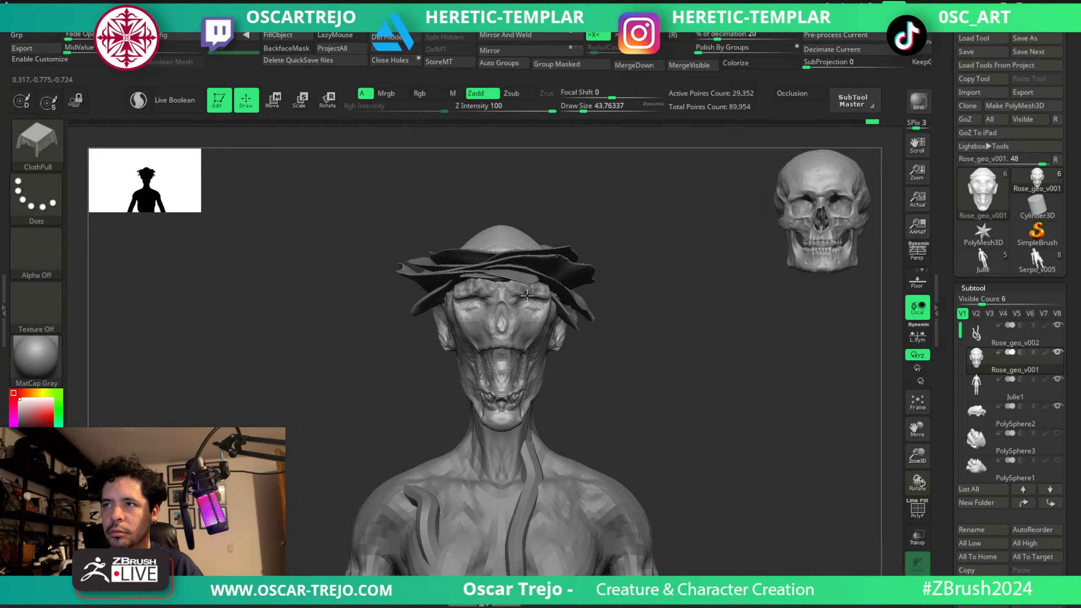
{"action": "left_click_drag", "start_coordinate": [535, 302], "coordinate": [535, 305]}
{"action": "key", "text": "s"}
{"action": "left_click_drag", "start_coordinate": [535, 305], "coordinate": [536, 304]}
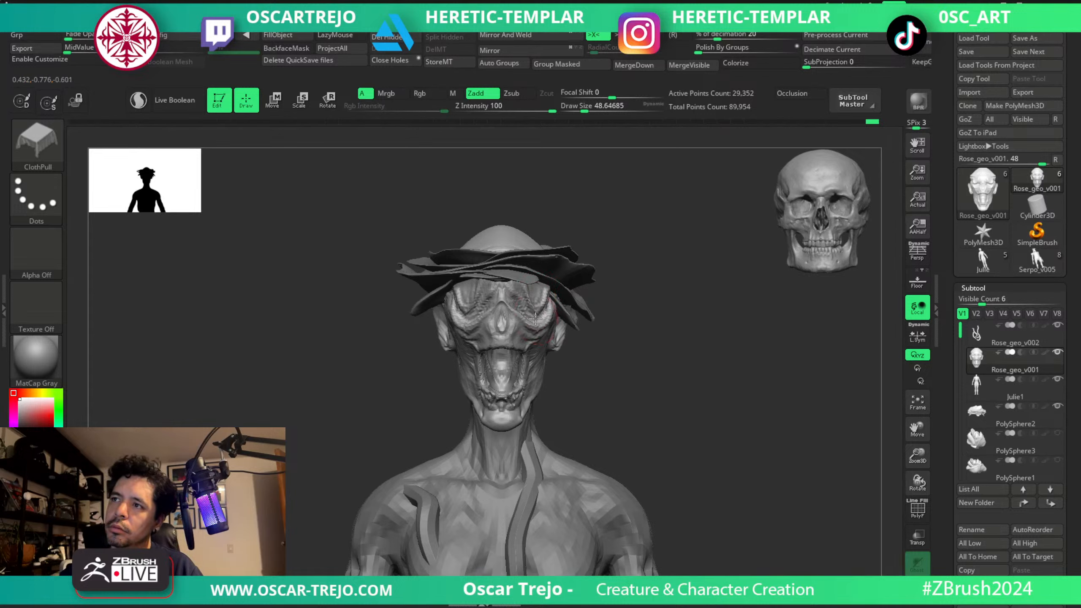
{"action": "key", "text": "ctrl"}
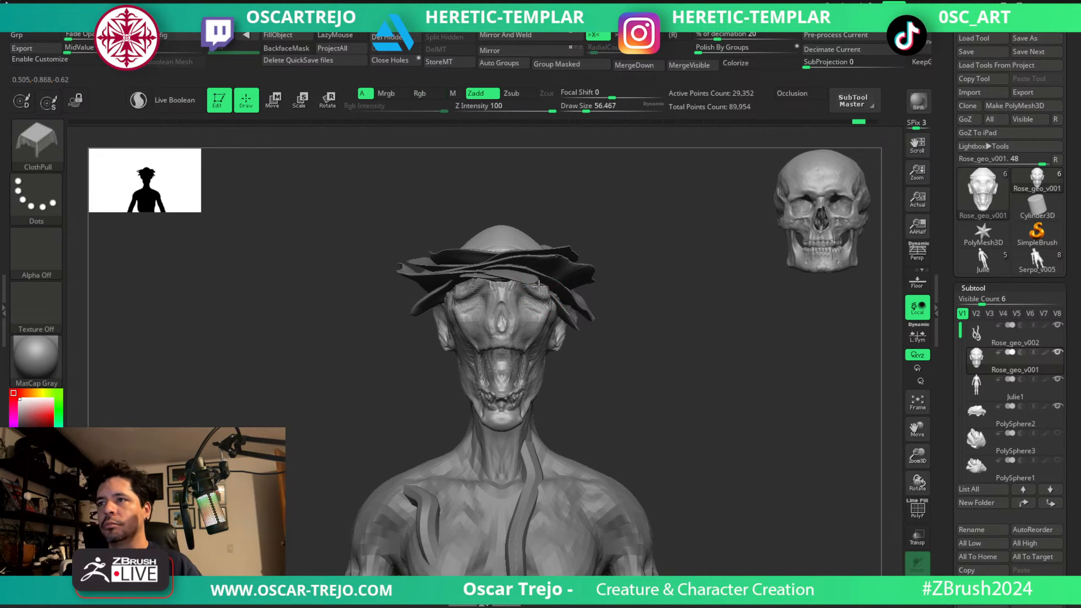
{"action": "key", "text": "bracketleft"}
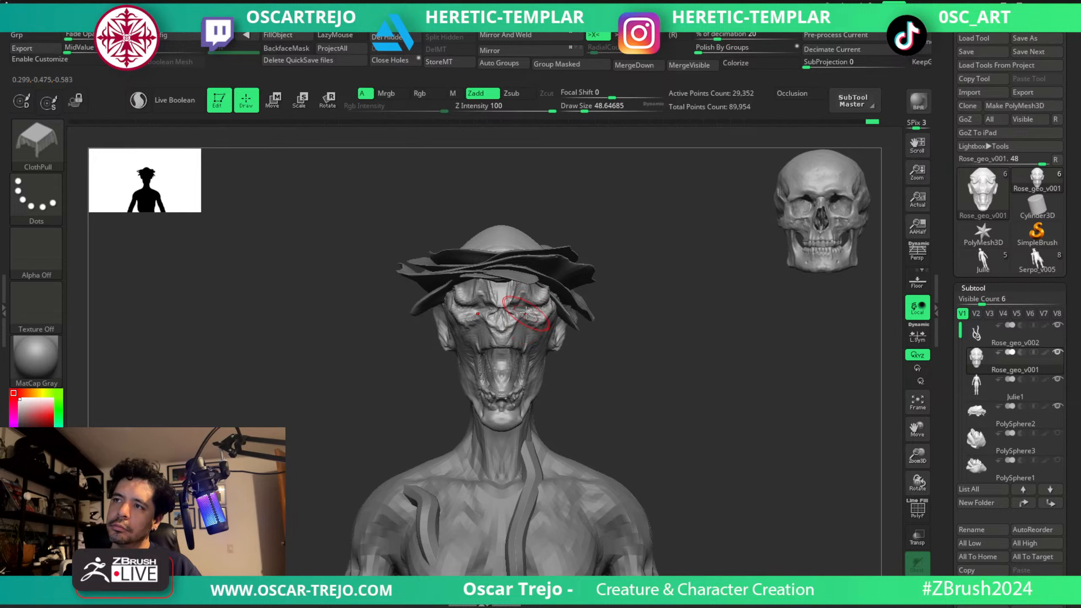
Try pulling the face folds down over the sockets and mouth with ClothPull at about 59 to 77, and undo them.
{"action": "key", "text": "bracketright"}
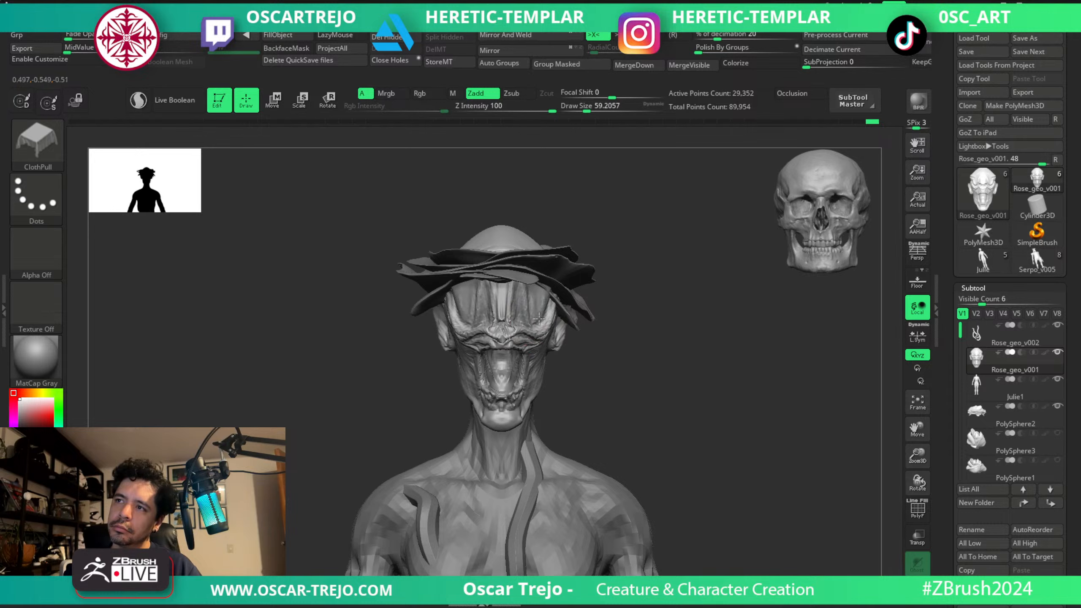
{"action": "key", "text": "bracketright"}
{"action": "left_click_drag", "start_coordinate": [539, 297], "coordinate": [545, 309]}
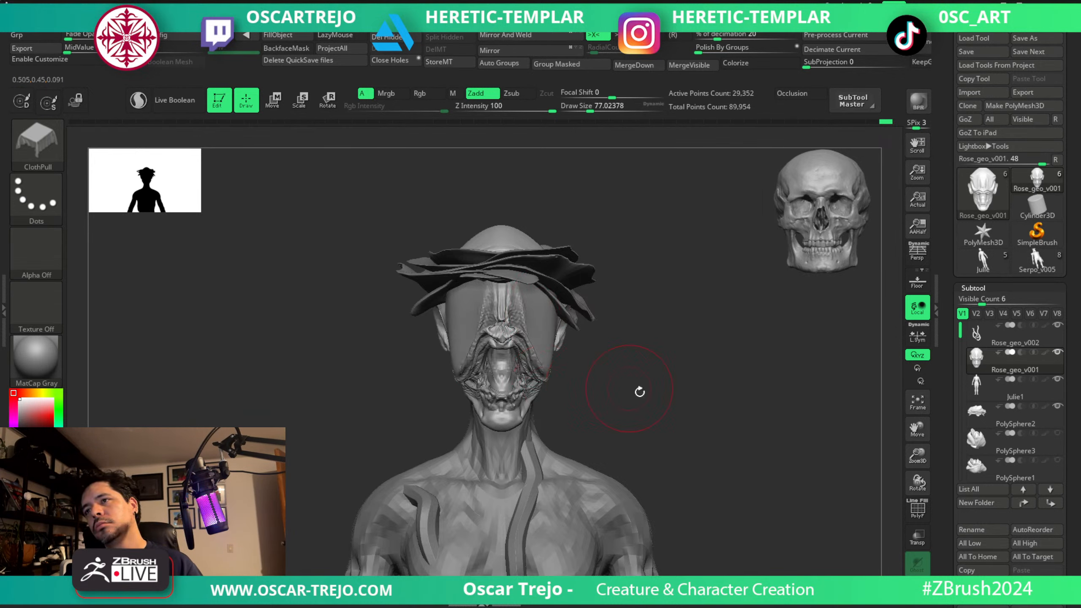
{"action": "right_click_drag", "start_coordinate": [640, 391], "coordinate": [612, 328], "text": "ctrl"}
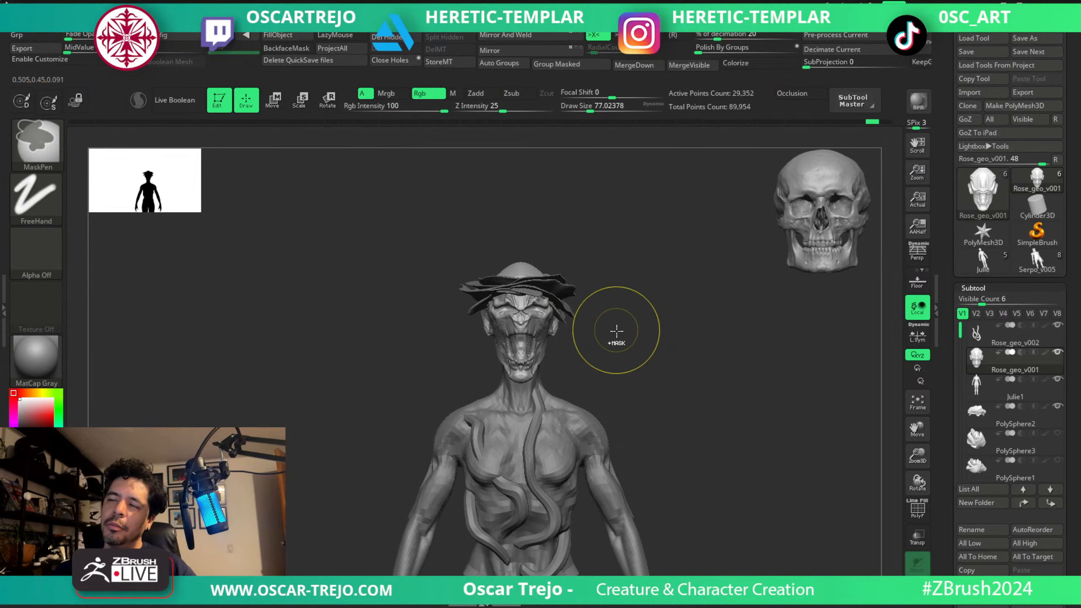
{"action": "key", "text": "ctrl+z"}
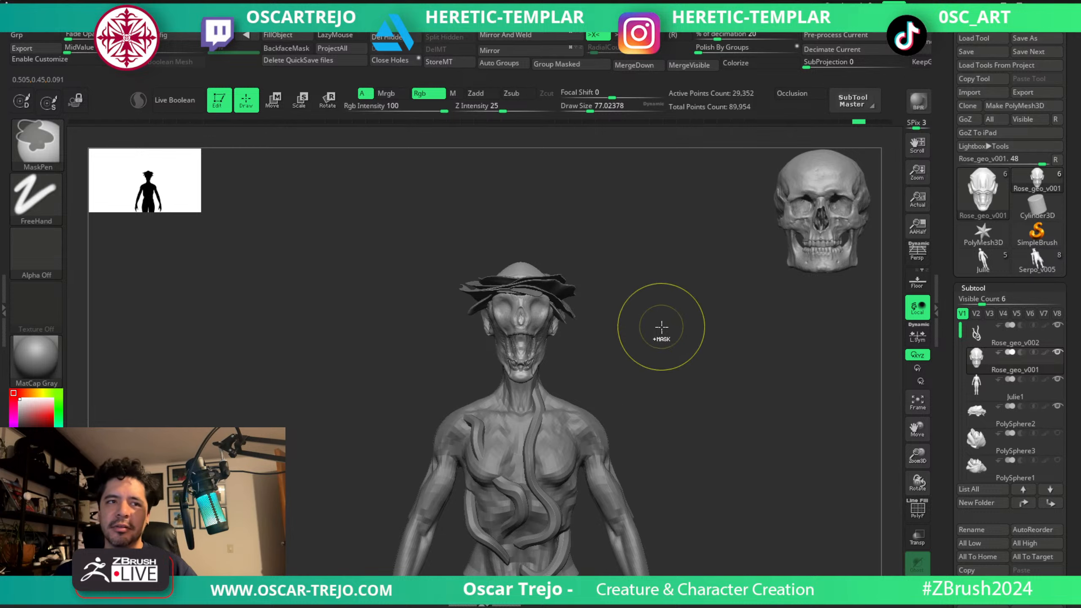
Pull cloth-like wrinkles across the side of the face beside the eye socket with ClothPull at about 62.
{"action": "mouse_move", "coordinate": [642, 301]}
{"action": "left_mouse_down"}
{"action": "mouse_move", "coordinate": [675, 335]}
{"action": "mouse_move", "coordinate": [635, 341]}
{"action": "mouse_move", "coordinate": [552, 307]}
{"action": "left_mouse_up"}
{"action": "key", "text": "bracketleft"}
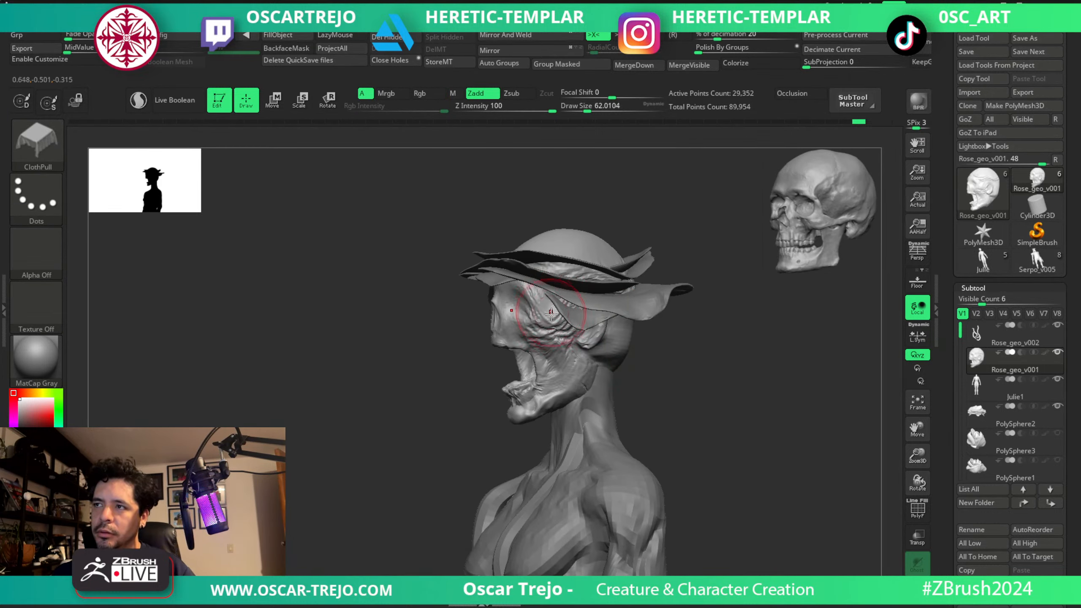
{"action": "key", "text": "bracketleft"}
Form folds along the brow and around the eye sockets with ClothPull at about 22 to 49.
{"action": "left_click_drag", "start_coordinate": [431, 365], "coordinate": [485, 341]}
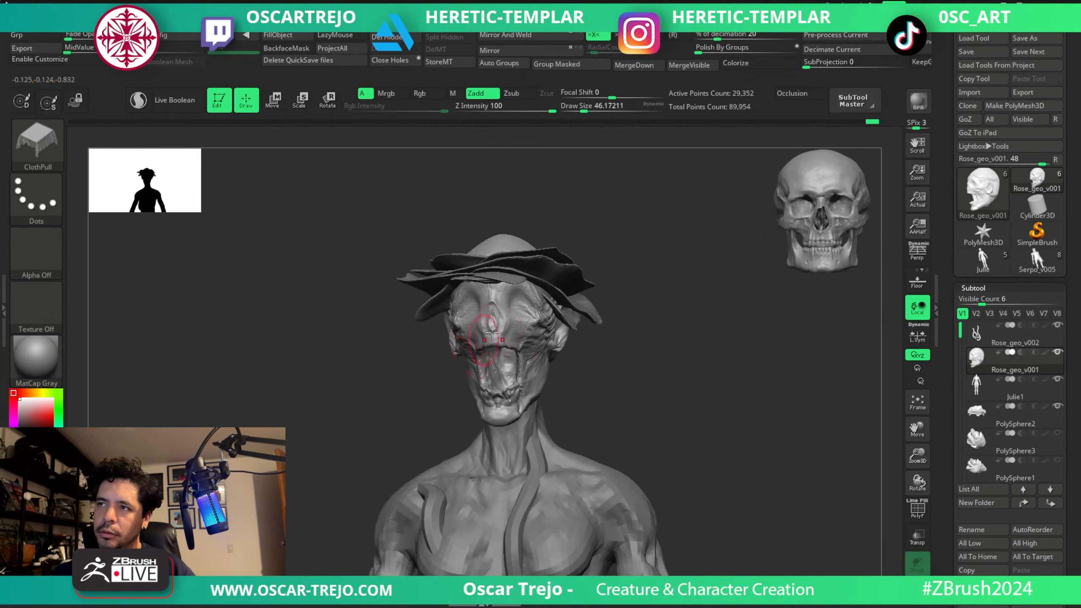
{"action": "key", "text": "bracketleft"}
{"action": "key", "text": "bracketleft"}
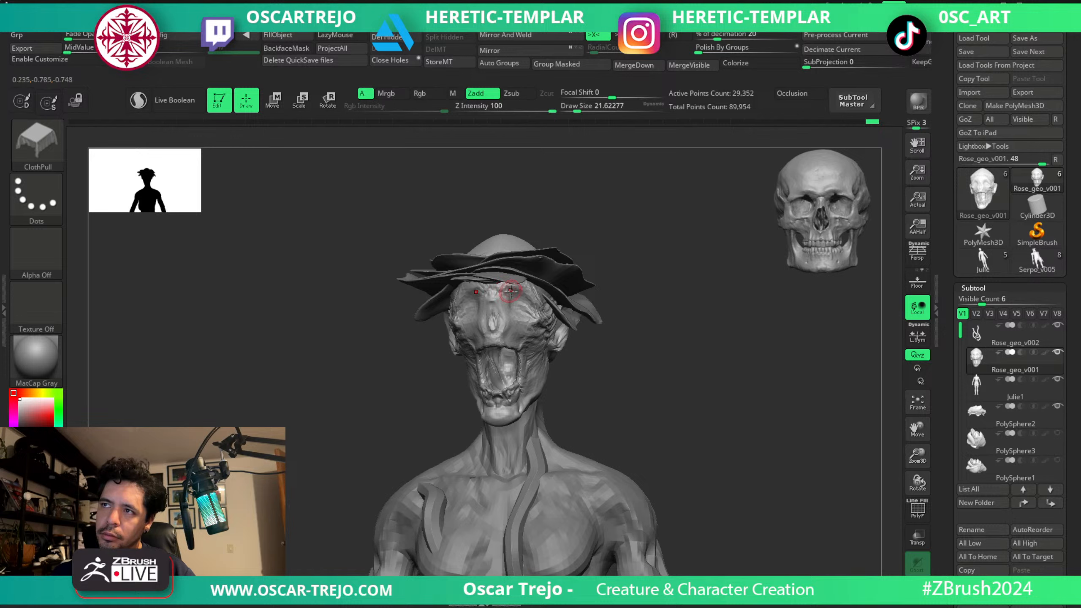
{"action": "key", "text": "bracketright"}
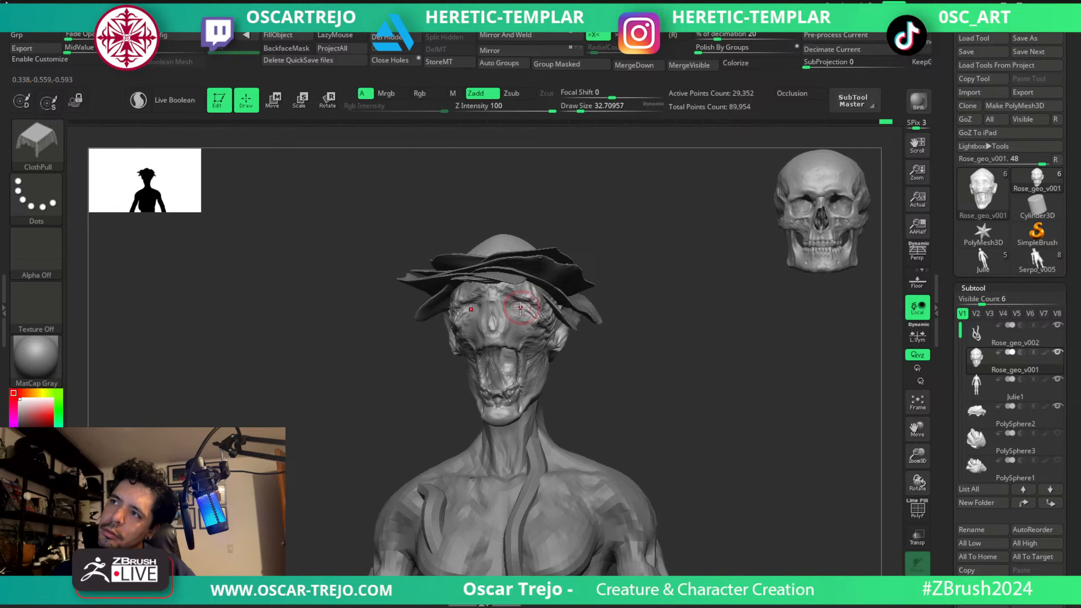
{"action": "key", "text": "bracketright"}
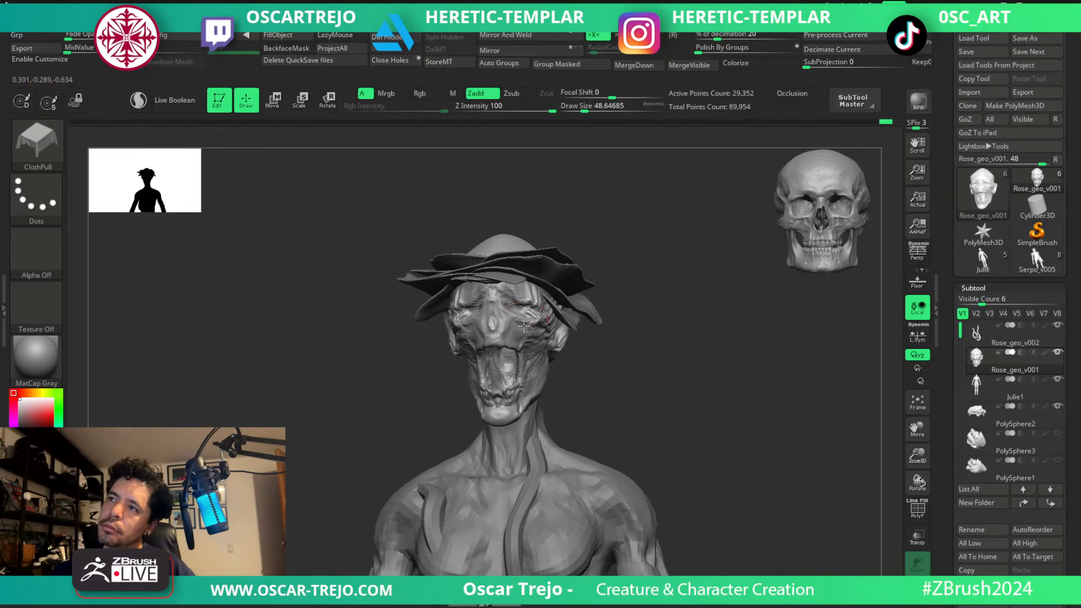
Pull the folds between the brow, nose and eye sockets with ClothPull at about 49, enlarged to about 62.
{"action": "left_click_drag", "start_coordinate": [608, 280], "coordinate": [664, 261]}
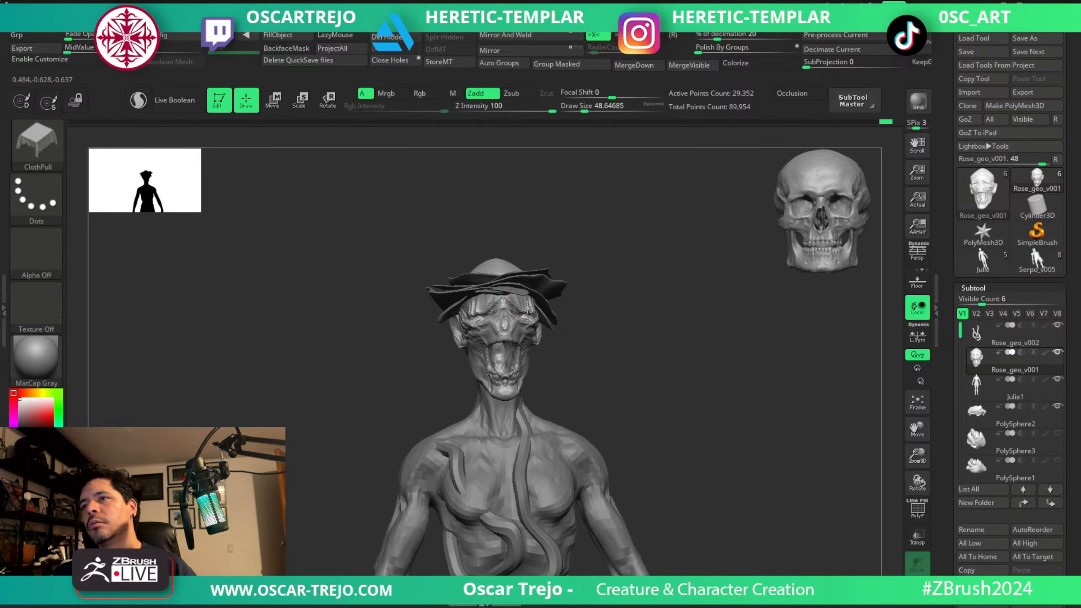
{"action": "left_click_drag", "start_coordinate": [599, 285], "coordinate": [582, 287]}
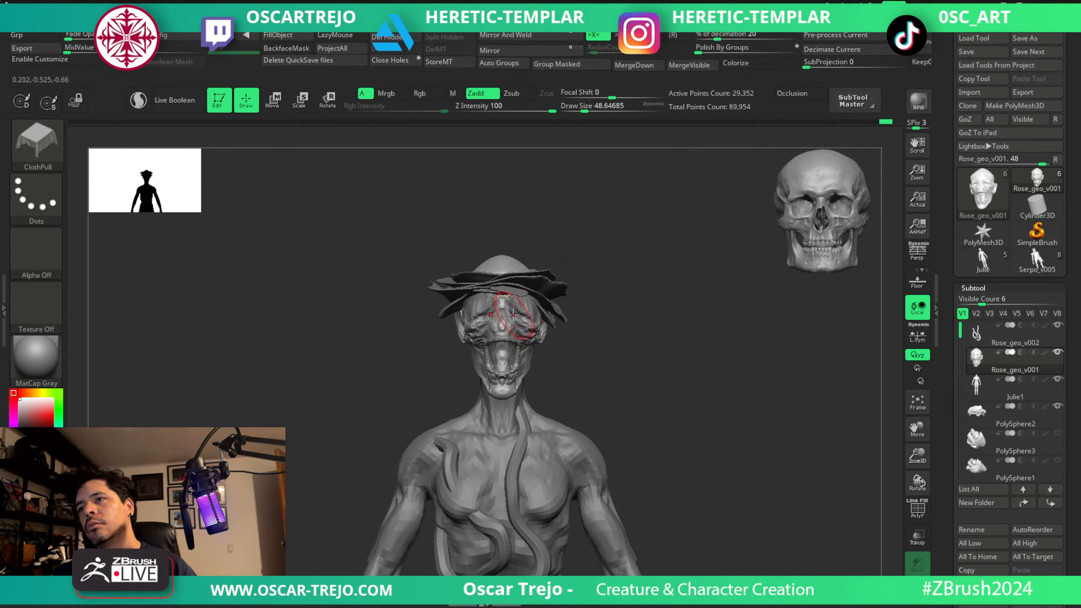
{"action": "key", "text": "bracketright"}
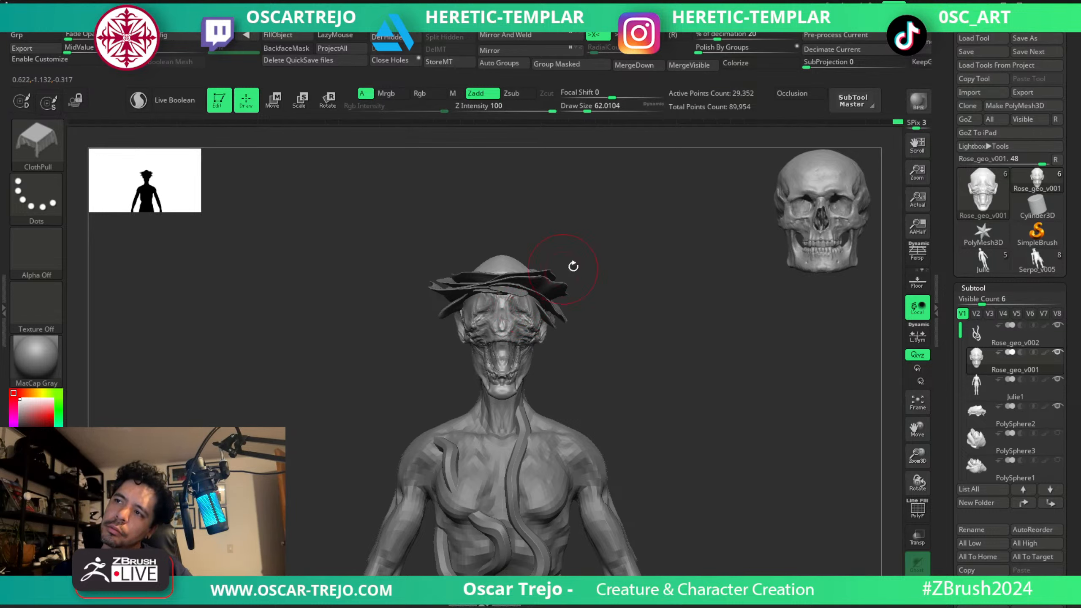
{"action": "mouse_move", "coordinate": [573, 266]}
{"action": "left_mouse_down"}
{"action": "mouse_move", "coordinate": [591, 266]}
{"action": "mouse_move", "coordinate": [569, 279]}
{"action": "left_mouse_up"}
Refine the temple wrinkles from the side with ClothPull at about 41 to 46, and save the tool to disk.
{"action": "left_click_drag", "start_coordinate": [607, 229], "coordinate": [635, 247]}
{"action": "mouse_move", "coordinate": [655, 283]}
{"action": "left_mouse_down"}
{"action": "mouse_move", "coordinate": [652, 328]}
{"action": "mouse_move", "coordinate": [702, 323]}
{"action": "left_mouse_up"}
{"action": "key", "text": "s"}
{"action": "left_click_drag", "start_coordinate": [484, 308], "coordinate": [479, 309]}
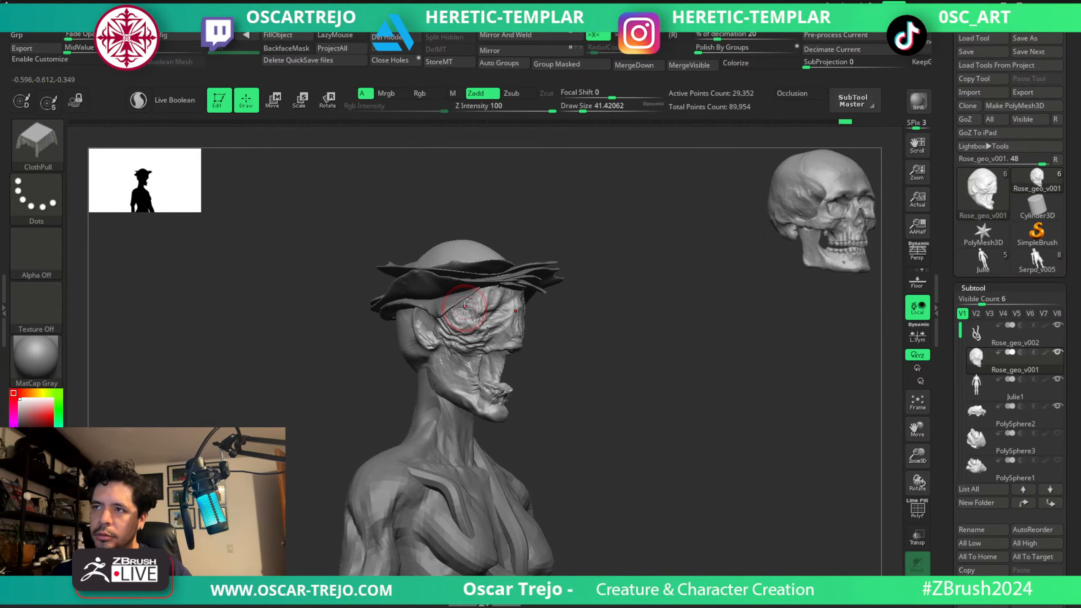
{"action": "left_click_drag", "start_coordinate": [553, 281], "coordinate": [629, 247]}
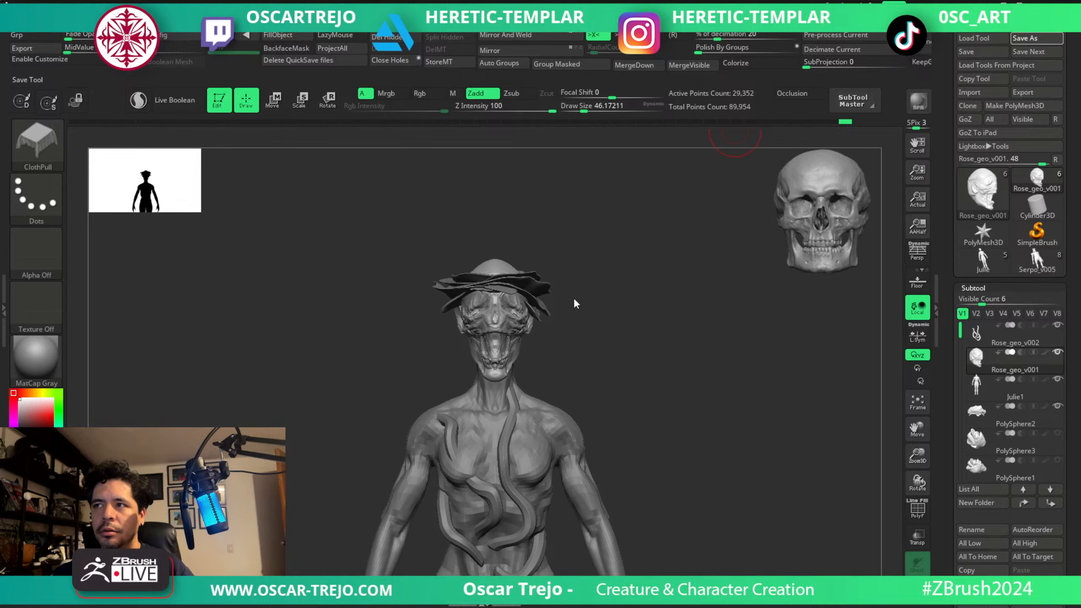
Undo the ClothPull folds over the eye sockets and compare the head with and without them from the front.
{"action": "key", "text": "ctrl"}
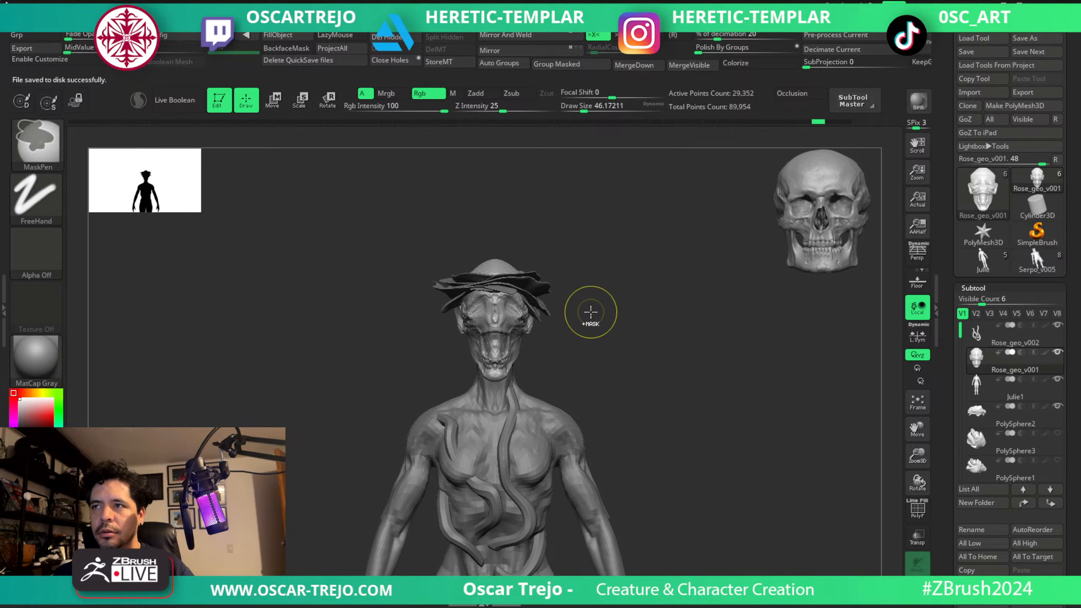
{"action": "key", "text": "ctrl+z"}
{"action": "key", "text": "ctrl+z"}
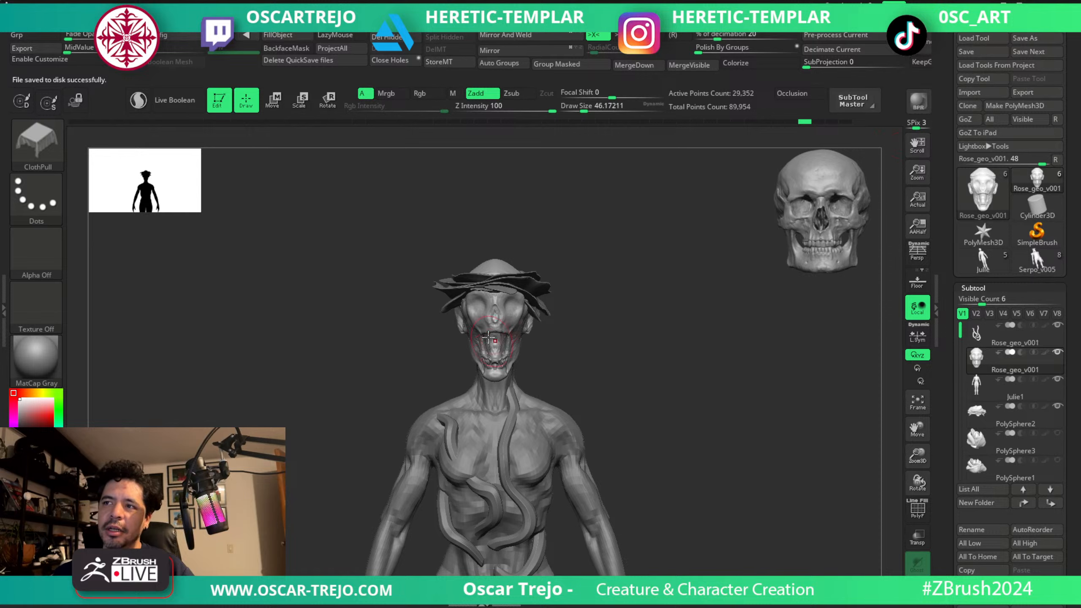
{"action": "mouse_move", "coordinate": [617, 341]}
{"action": "left_mouse_down", "text": "alt"}
{"action": "mouse_move", "coordinate": [562, 292]}
{"action": "mouse_move", "coordinate": [698, 313]}
{"action": "left_mouse_up", "text": "alt"}
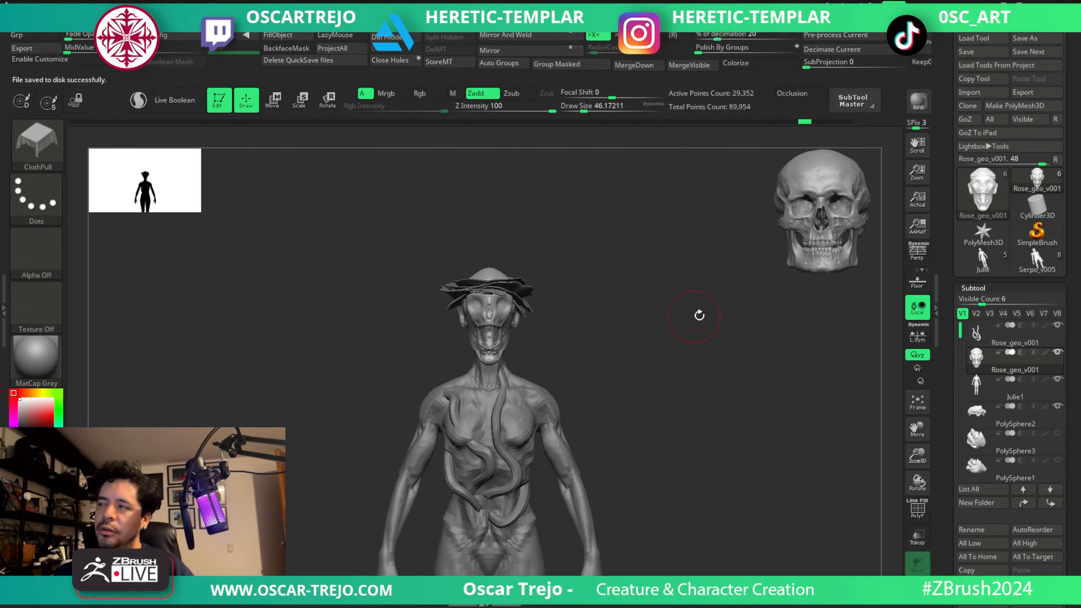
{"action": "key", "text": "ctrl+shift"}
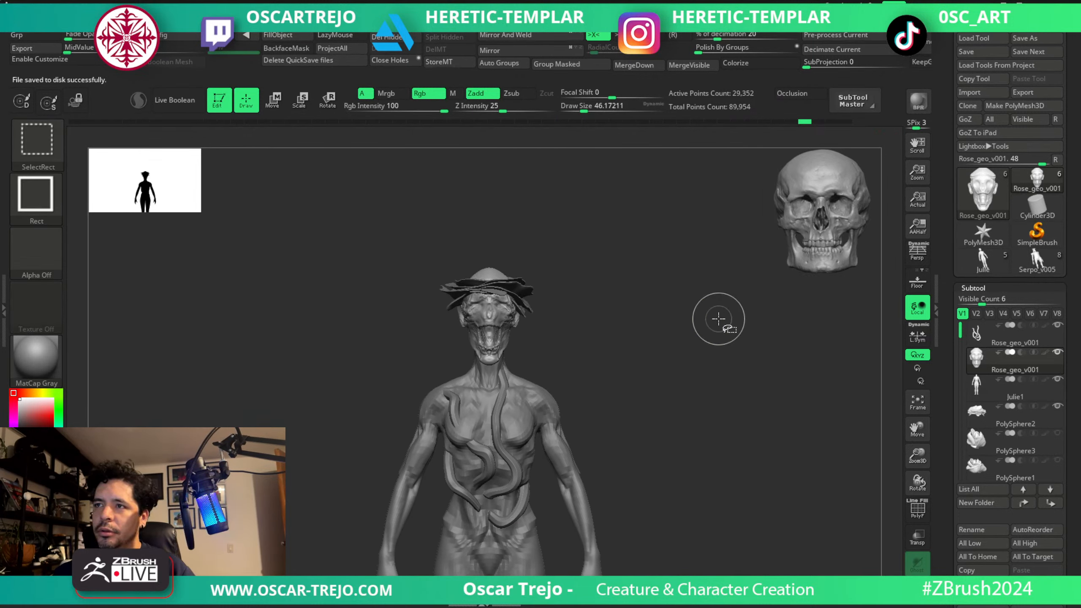
{"action": "mouse_move", "coordinate": [706, 321]}
{"action": "left_mouse_down"}
{"action": "mouse_move", "coordinate": [642, 321]}
{"action": "mouse_move", "coordinate": [681, 321]}
{"action": "mouse_move", "coordinate": [655, 322]}
{"action": "left_mouse_up"}
{"action": "key", "text": "ctrl"}
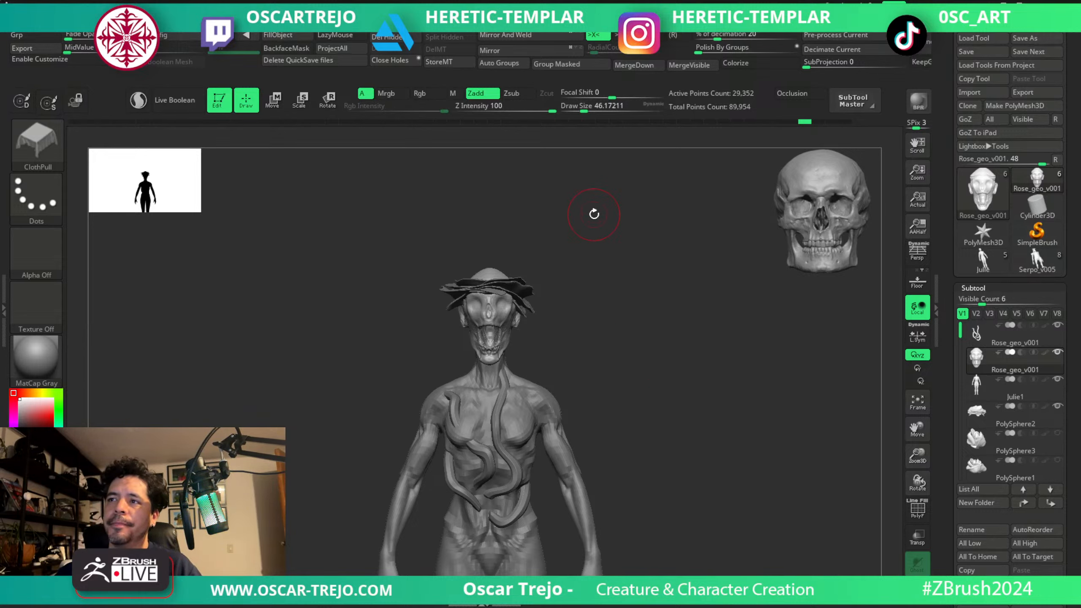
Switch to the Move brush at about 80 and adjust the skull's brow just below the petals.
{"action": "mouse_move", "coordinate": [594, 214]}
{"action": "left_mouse_down"}
{"action": "mouse_move", "coordinate": [580, 247]}
{"action": "mouse_move", "coordinate": [579, 325]}
{"action": "mouse_move", "coordinate": [553, 298]}
{"action": "left_mouse_up"}
{"action": "key", "text": "b"}
{"action": "key", "text": "m"}
{"action": "key", "text": "v"}
{"action": "key", "text": "s"}
{"action": "left_click", "coordinate": [555, 292]}
{"action": "left_click", "coordinate": [558, 333]}
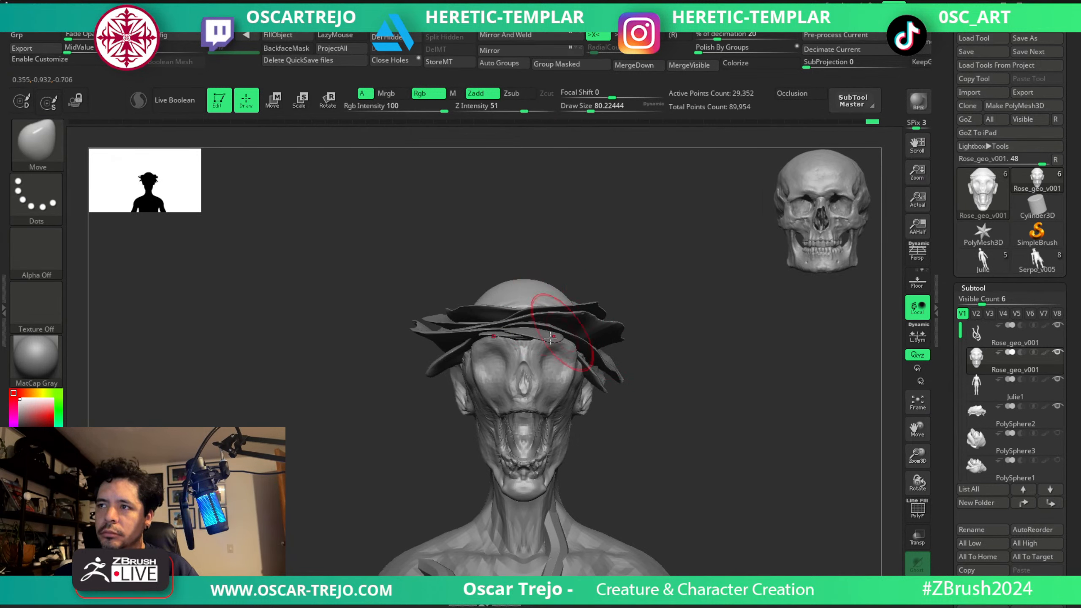
Choose DamStandard, change to ClayBuildup at about 23, and build up the brow edge beneath the petals.
{"action": "key", "text": "b"}
{"action": "key", "text": "d"}
{"action": "key", "text": "s"}
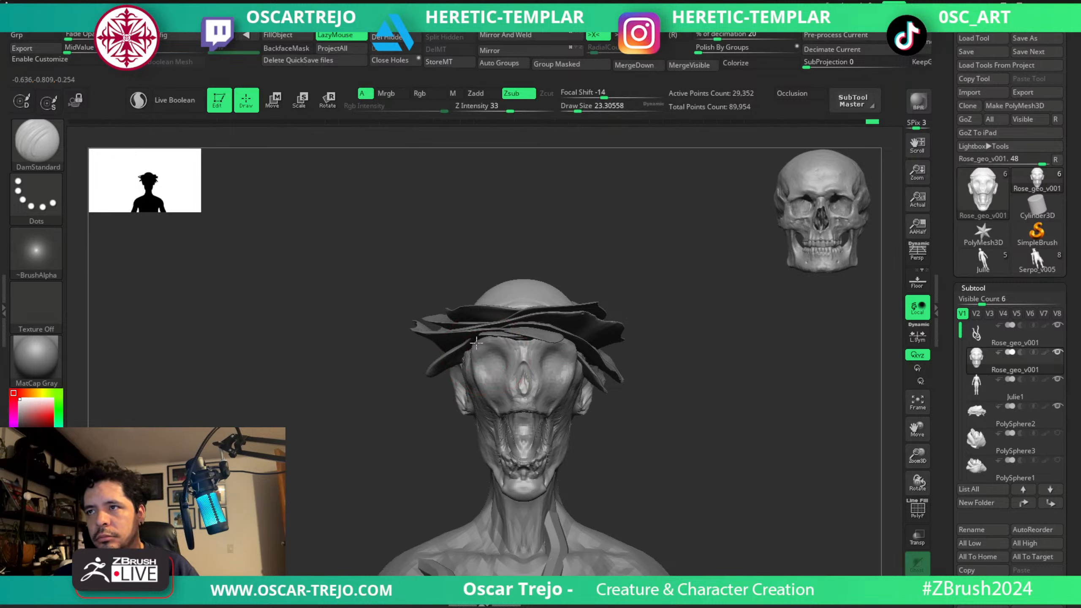
{"action": "left_click_drag", "start_coordinate": [423, 397], "coordinate": [418, 368]}
{"action": "key", "text": "b"}
{"action": "key", "text": "c"}
{"action": "key", "text": "b"}
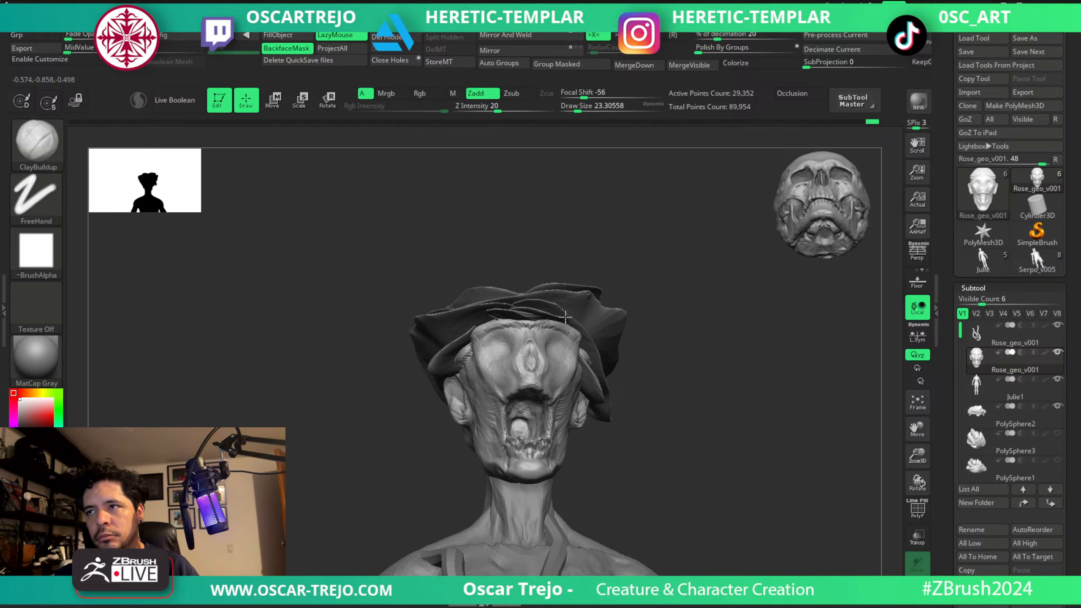
{"action": "left_click_drag", "start_coordinate": [678, 286], "coordinate": [643, 258]}
{"action": "right_click_drag", "start_coordinate": [473, 343], "coordinate": [467, 334], "text": "ctrl"}
Build up the temple and brow around the eye socket with ClayBuildup at about 25 to 29, toggling symmetry off and on.
{"action": "left_click_drag", "start_coordinate": [374, 425], "coordinate": [420, 388]}
{"action": "key", "text": "s"}
{"action": "left_click_drag", "start_coordinate": [493, 322], "coordinate": [496, 321]}
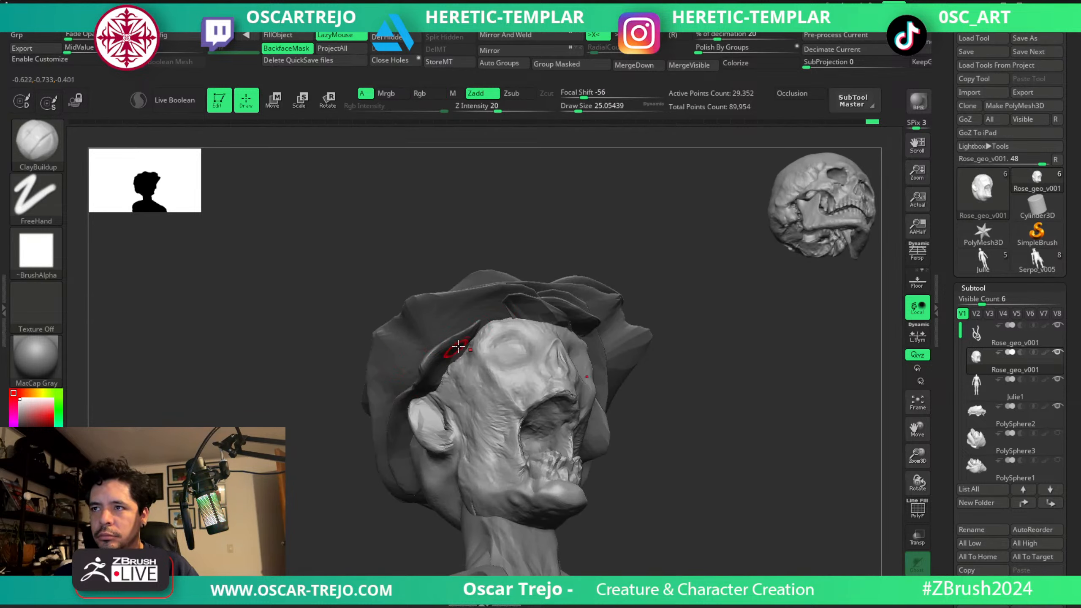
{"action": "mouse_move", "coordinate": [451, 360]}
{"action": "left_mouse_down"}
{"action": "mouse_move", "coordinate": [438, 383]}
{"action": "mouse_move", "coordinate": [450, 368]}
{"action": "mouse_move", "coordinate": [408, 399]}
{"action": "mouse_move", "coordinate": [351, 404]}
{"action": "left_mouse_up"}
{"action": "key", "text": "s"}
{"action": "left_click_drag", "start_coordinate": [504, 338], "coordinate": [569, 333]}
{"action": "key", "text": "x"}
{"action": "left_click_drag", "start_coordinate": [711, 307], "coordinate": [653, 272], "text": "alt"}
{"action": "left_click_drag", "start_coordinate": [653, 273], "coordinate": [645, 317], "text": "shift"}
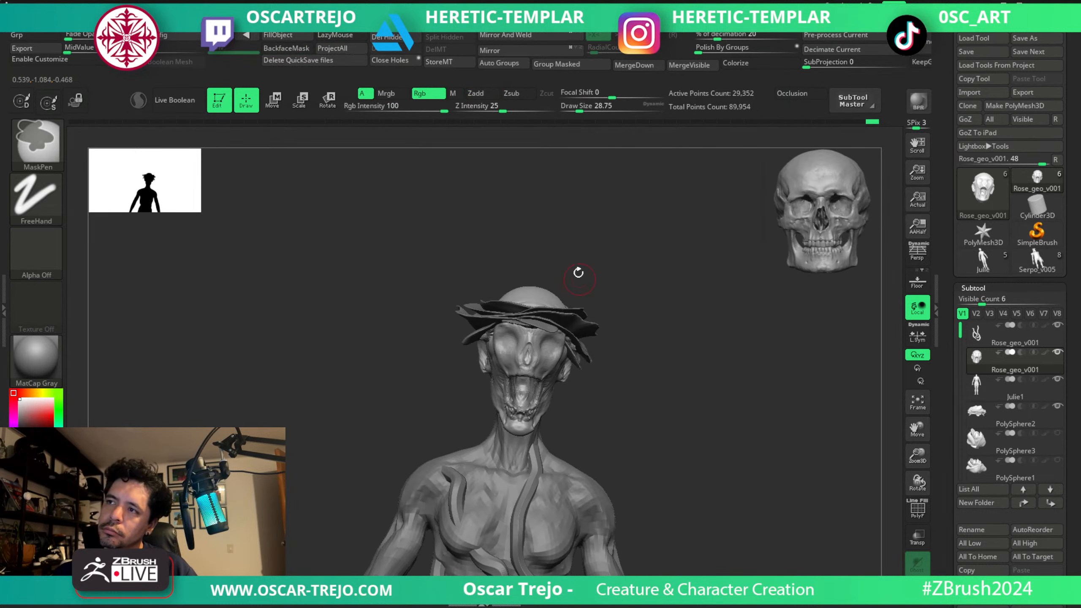
{"action": "left_click_drag", "start_coordinate": [579, 272], "coordinate": [647, 332]}
{"action": "key", "text": "x"}
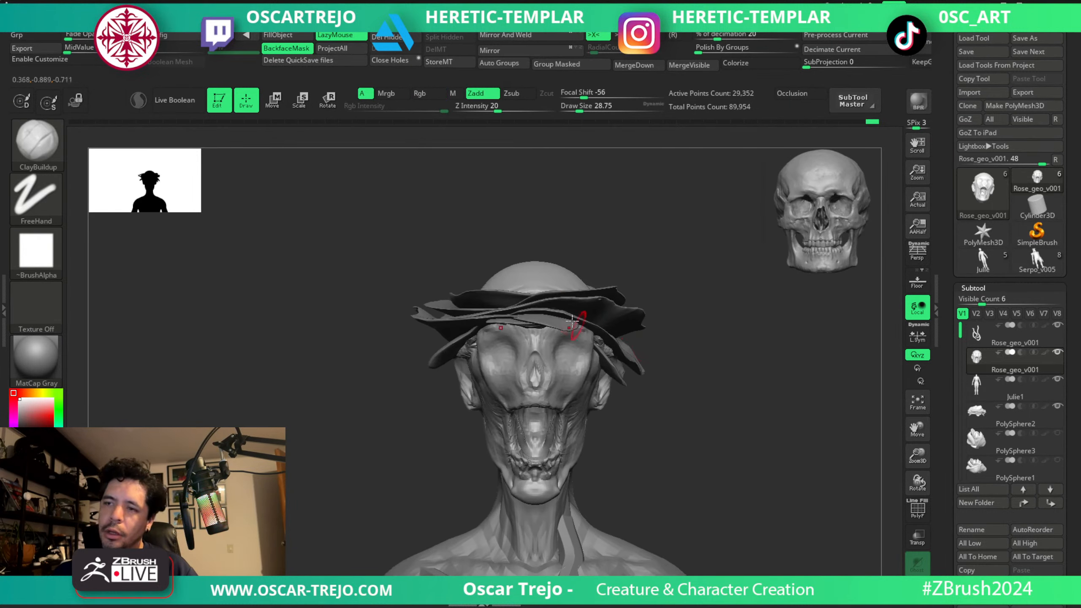
Choose the Move Topological brush, select the PolySphere2 petals and set the brush size to about 94.
{"action": "key", "text": "b"}
{"action": "key", "text": "m"}
{"action": "key", "text": "t"}
{"action": "left_click", "coordinate": [523, 325], "text": "alt"}
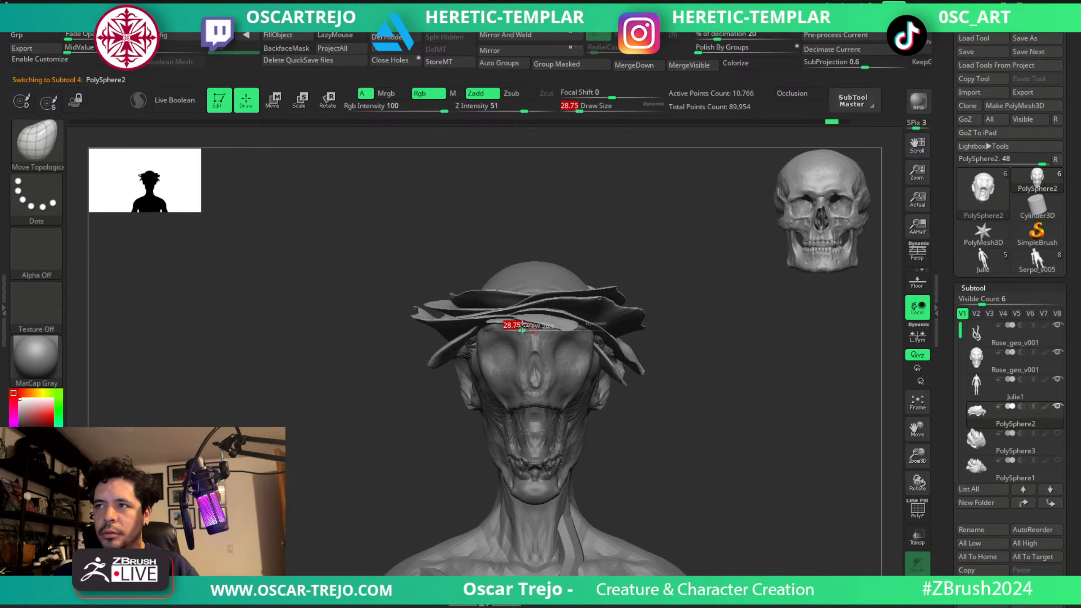
{"action": "key", "text": "s"}
{"action": "left_click_drag", "start_coordinate": [528, 335], "coordinate": [536, 333]}
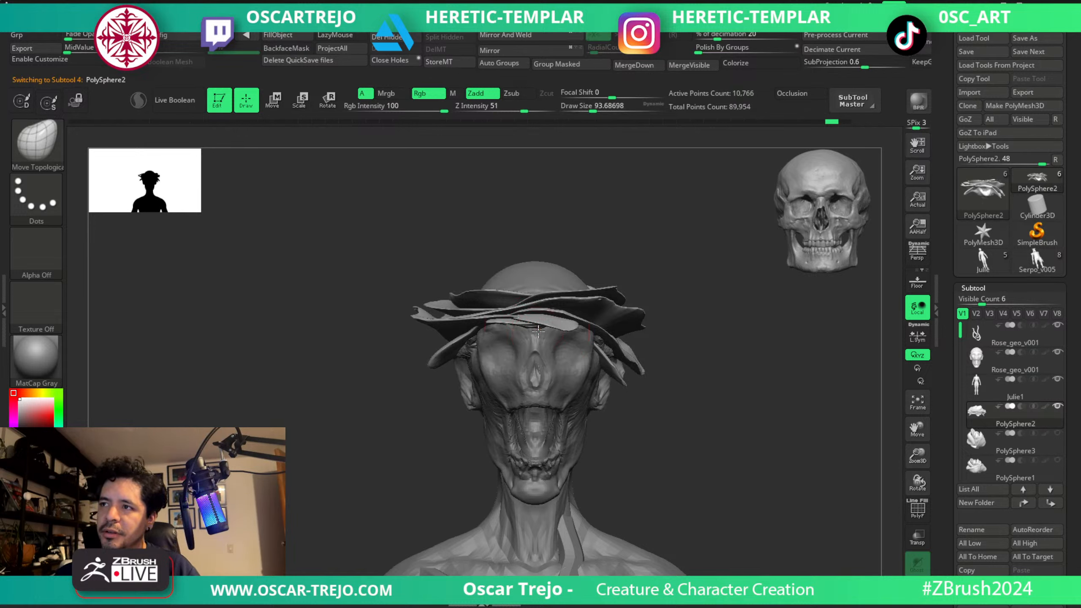
Isolate the front petal, show all petals again, and pull the front petal over the brow with Move Topological.
{"action": "right_click_drag", "start_coordinate": [573, 366], "coordinate": [677, 347]}
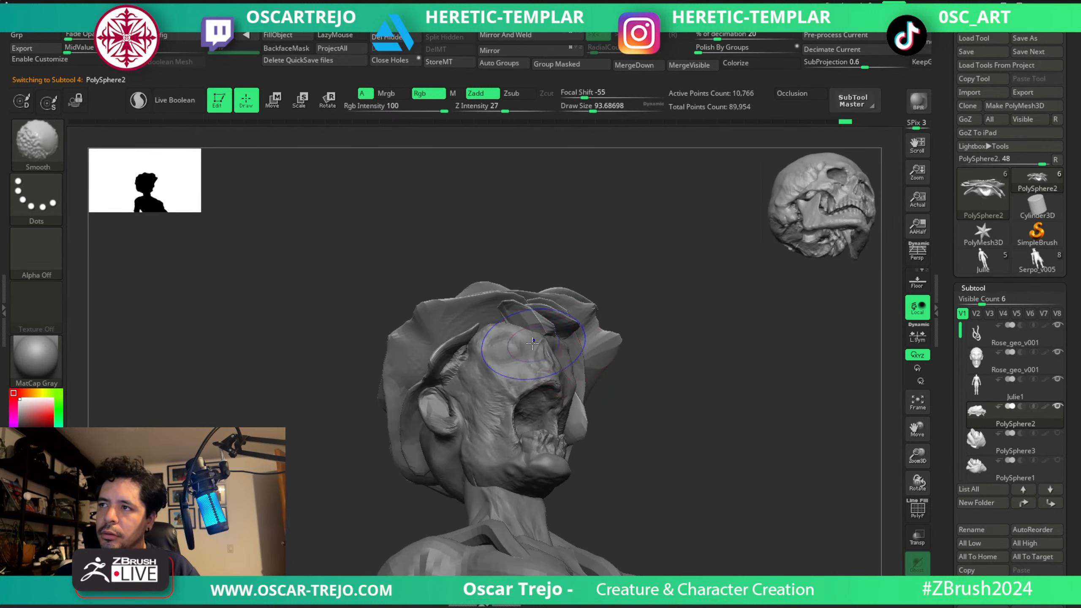
{"action": "left_click", "coordinate": [538, 325], "text": "ctrl+shift"}
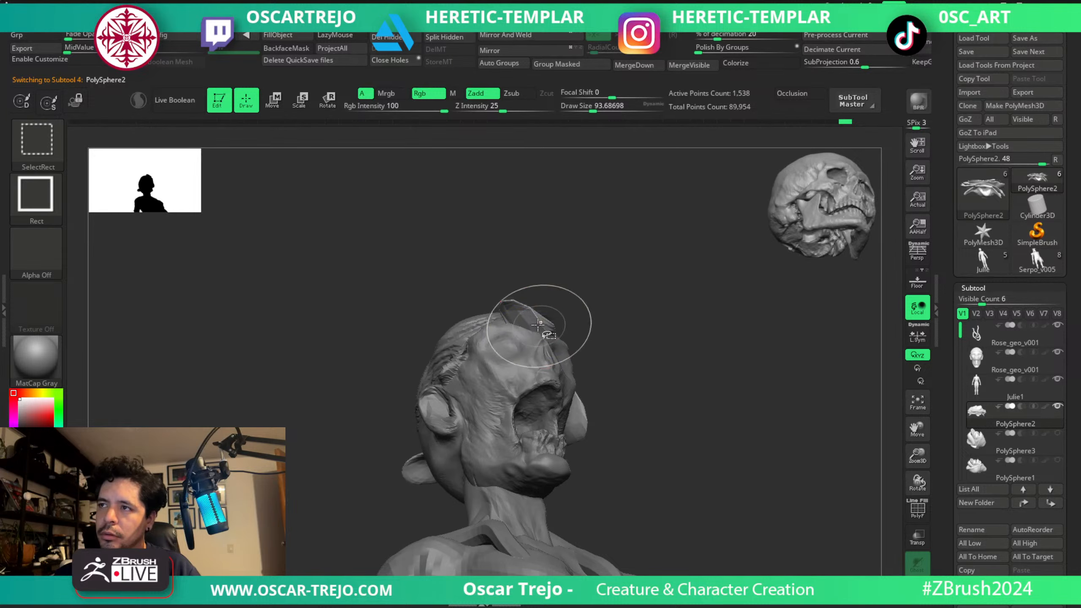
{"action": "left_click", "coordinate": [658, 328], "text": "ctrl+shift"}
{"action": "left_click", "coordinate": [647, 321], "text": "ctrl"}
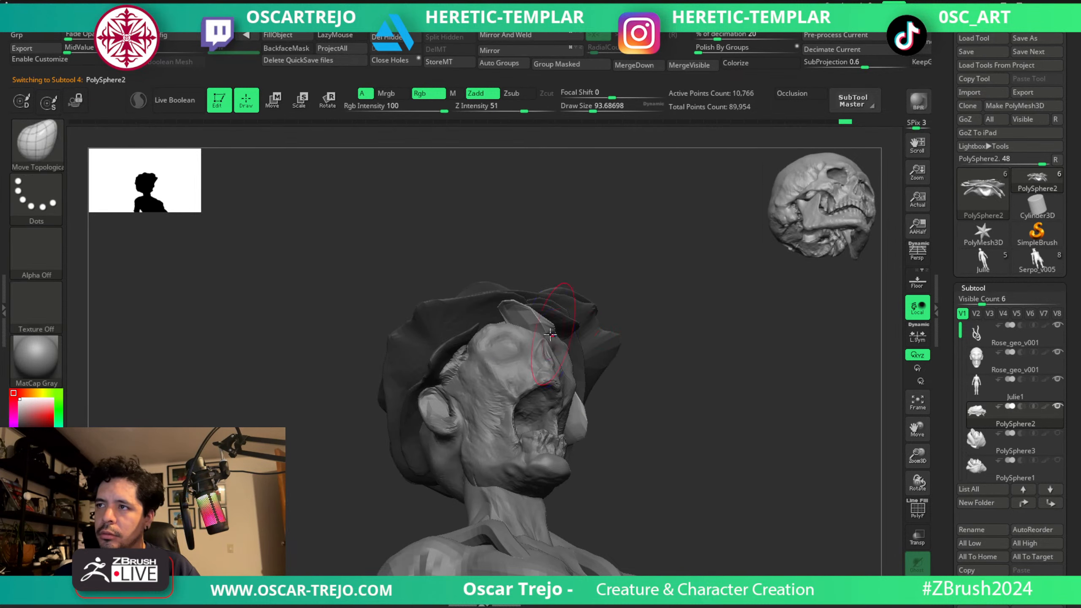
{"action": "left_click_drag", "start_coordinate": [505, 324], "coordinate": [522, 318], "text": "shift"}
Tuck the front petal against the brow with the Move brush at about 94 to 97.
{"action": "right_click_drag", "start_coordinate": [613, 330], "coordinate": [535, 367]}
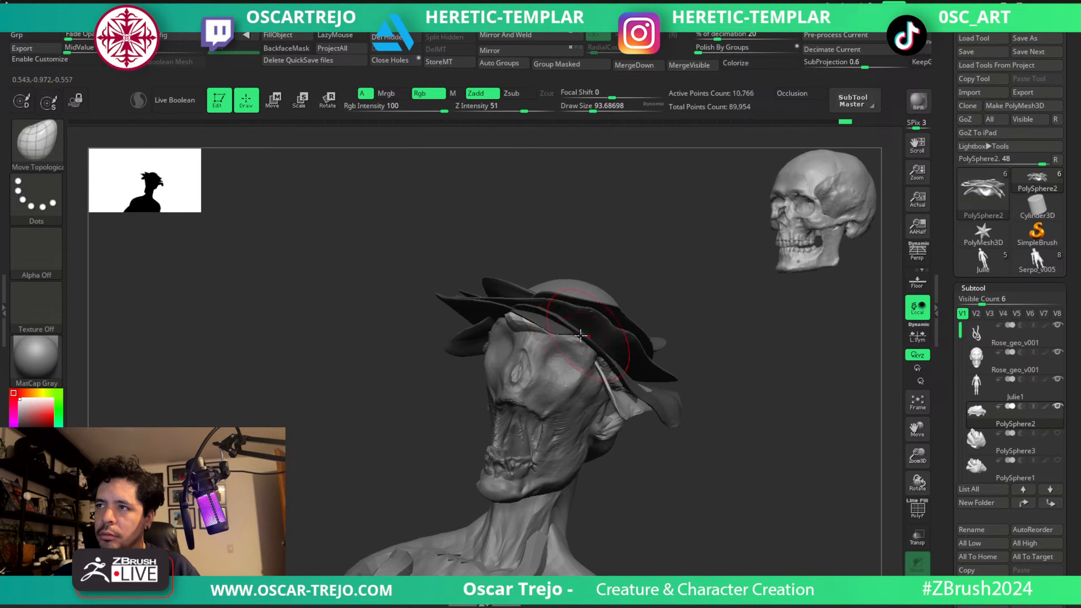
{"action": "left_click_drag", "start_coordinate": [528, 327], "coordinate": [515, 344], "text": "shift"}
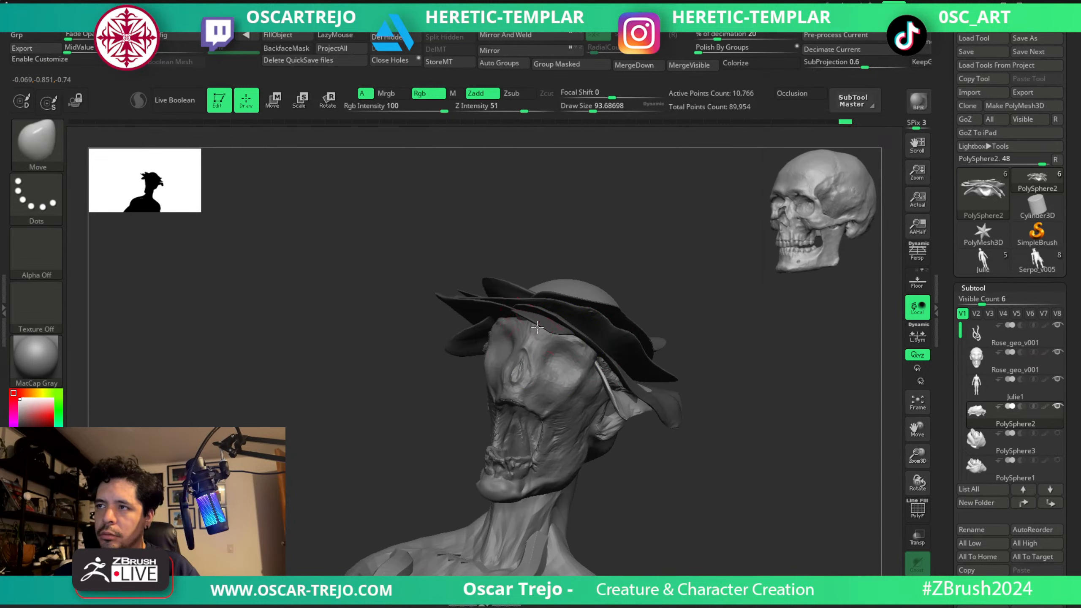
{"action": "left_click_drag", "start_coordinate": [614, 361], "coordinate": [602, 364]}
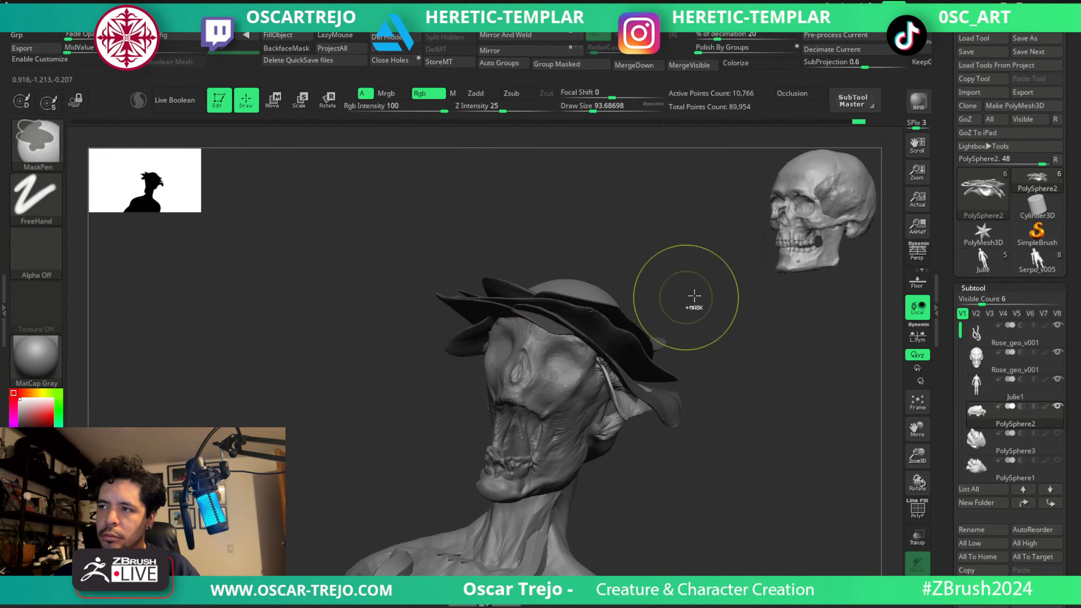
{"action": "left_click_drag", "start_coordinate": [692, 299], "coordinate": [705, 313], "text": "ctrl"}
{"action": "right_click_drag", "start_coordinate": [698, 323], "coordinate": [676, 357], "text": "shift"}
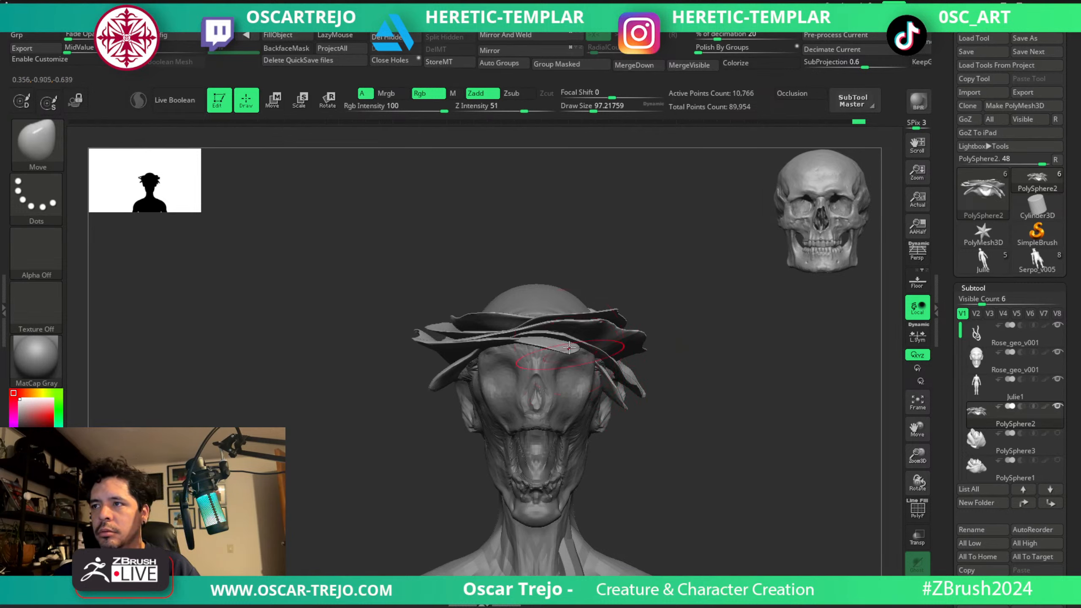
Select the Move Topological brush at about 62 and pull the tips of the side petals downwards.
{"action": "key", "text": "b"}
{"action": "key", "text": "m"}
{"action": "key", "text": "t"}
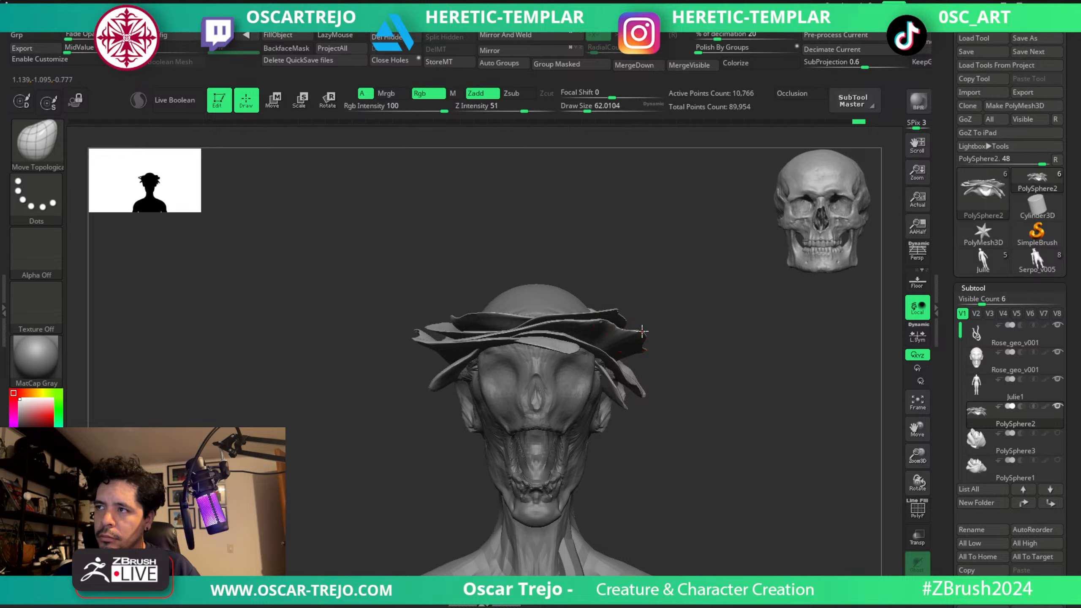
{"action": "left_click_drag", "start_coordinate": [626, 350], "coordinate": [632, 365]}
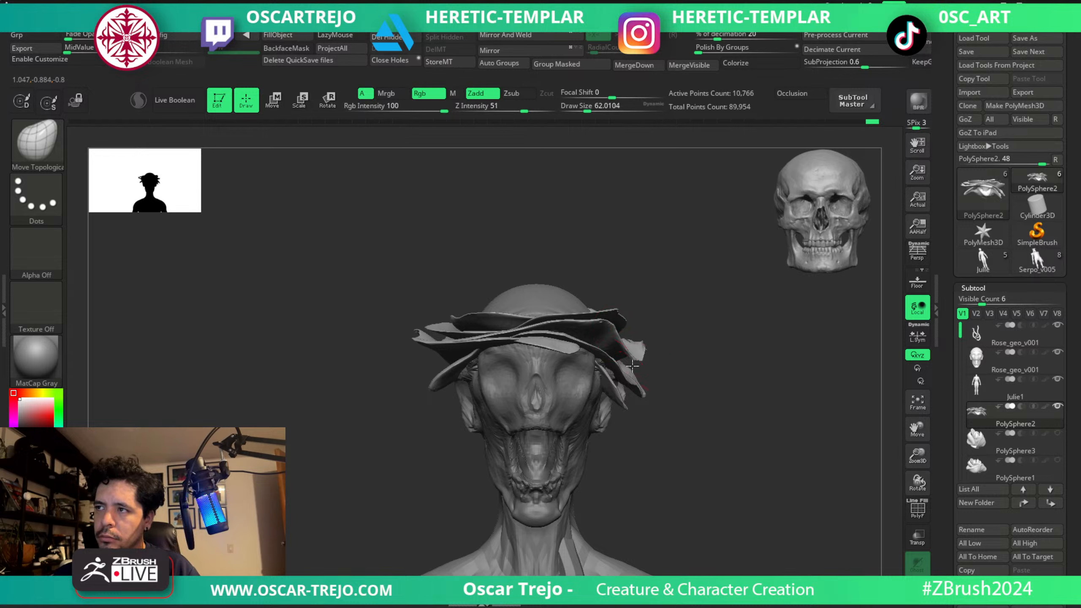
{"action": "mouse_move", "coordinate": [421, 343]}
{"action": "left_mouse_down"}
{"action": "mouse_move", "coordinate": [414, 366]}
{"action": "mouse_move", "coordinate": [427, 349]}
{"action": "left_mouse_up"}
{"action": "left_click_drag", "start_coordinate": [468, 318], "coordinate": [467, 326]}
Undo the last petal strokes and pull the front petal's edge down over the brow with Move Topological at about 71.
{"action": "mouse_move", "coordinate": [601, 325]}
{"action": "left_mouse_down"}
{"action": "mouse_move", "coordinate": [601, 351]}
{"action": "mouse_move", "coordinate": [595, 327]}
{"action": "left_mouse_up"}
{"action": "key", "text": "ctrl+z"}
{"action": "key", "text": "bracketright"}
{"action": "key", "text": "ctrl+z"}
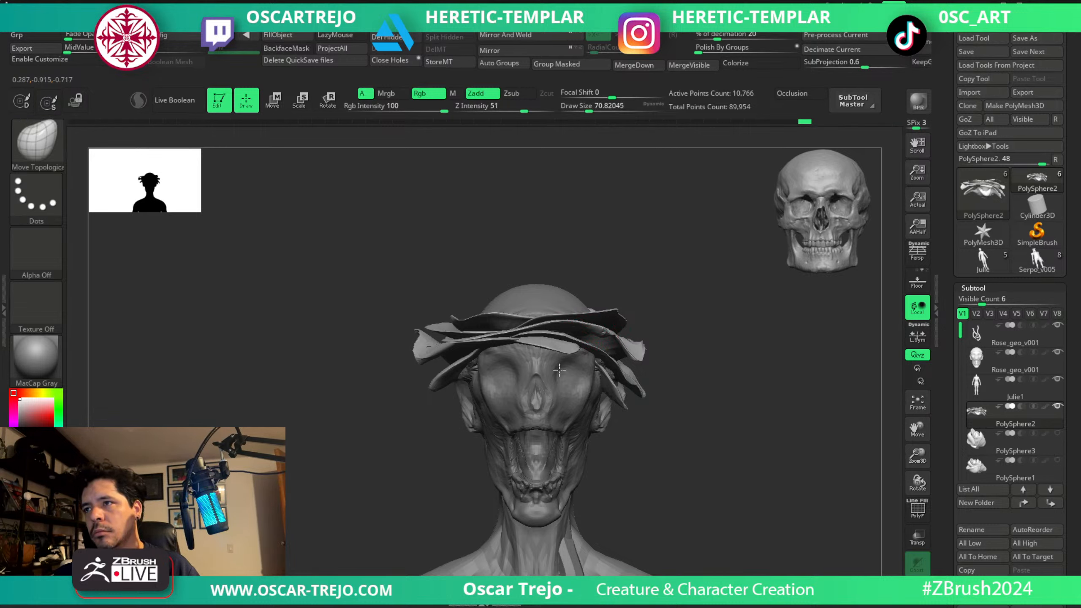
{"action": "left_click_drag", "start_coordinate": [561, 359], "coordinate": [554, 367]}
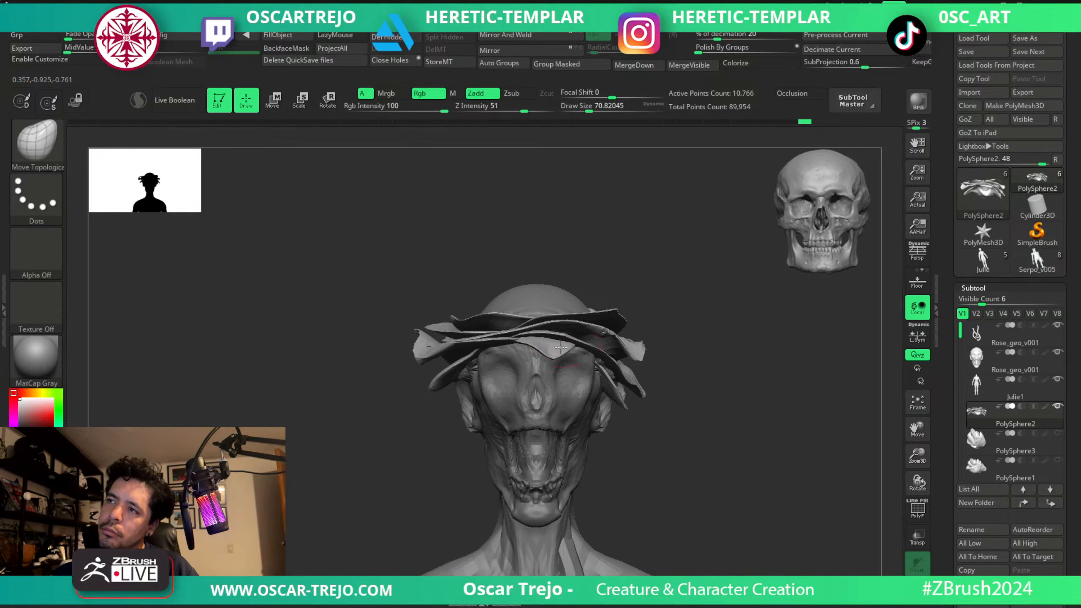
Adjust the overall spread of the petals on both sides of the head with the Move brush at about 149 to 87.
{"action": "mouse_move", "coordinate": [674, 315]}
{"action": "left_mouse_down", "text": "alt"}
{"action": "mouse_move", "coordinate": [656, 256]}
{"action": "mouse_move", "coordinate": [620, 234]}
{"action": "mouse_move", "coordinate": [625, 299]}
{"action": "mouse_move", "coordinate": [602, 311]}
{"action": "mouse_move", "coordinate": [601, 294]}
{"action": "left_mouse_up", "text": "alt"}
{"action": "key", "text": "b"}
{"action": "key", "text": "m"}
{"action": "key", "text": "v"}
{"action": "key", "text": "s"}
{"action": "left_click_drag", "start_coordinate": [596, 294], "coordinate": [596, 293]}
{"action": "left_click_drag", "start_coordinate": [473, 300], "coordinate": [483, 297]}
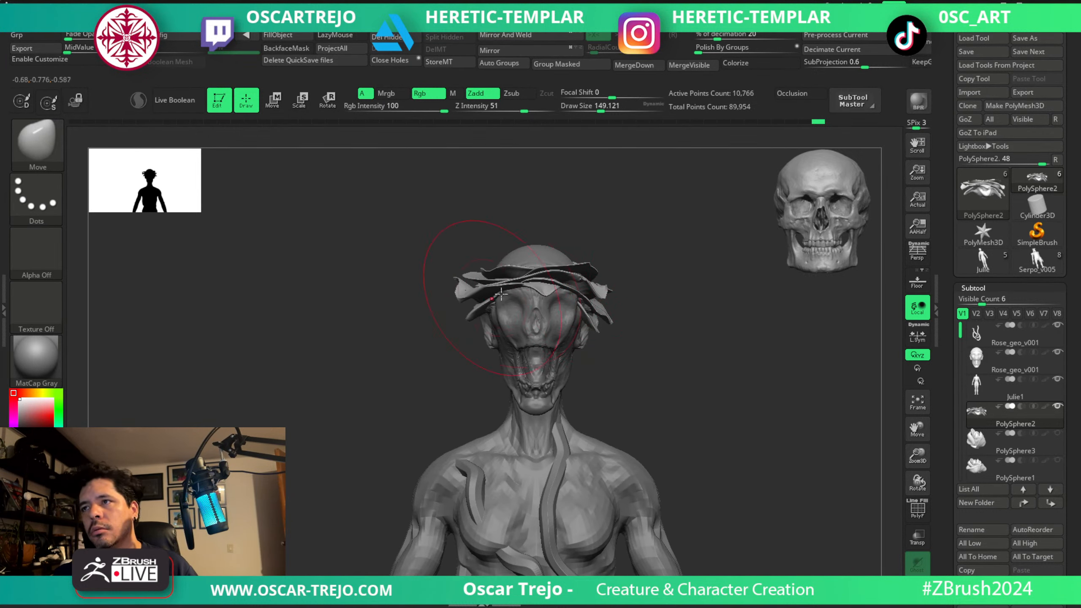
{"action": "mouse_move", "coordinate": [668, 278]}
{"action": "left_mouse_down", "text": "alt"}
{"action": "mouse_move", "coordinate": [577, 259]}
{"action": "mouse_move", "coordinate": [608, 309]}
{"action": "left_mouse_up", "text": "alt"}
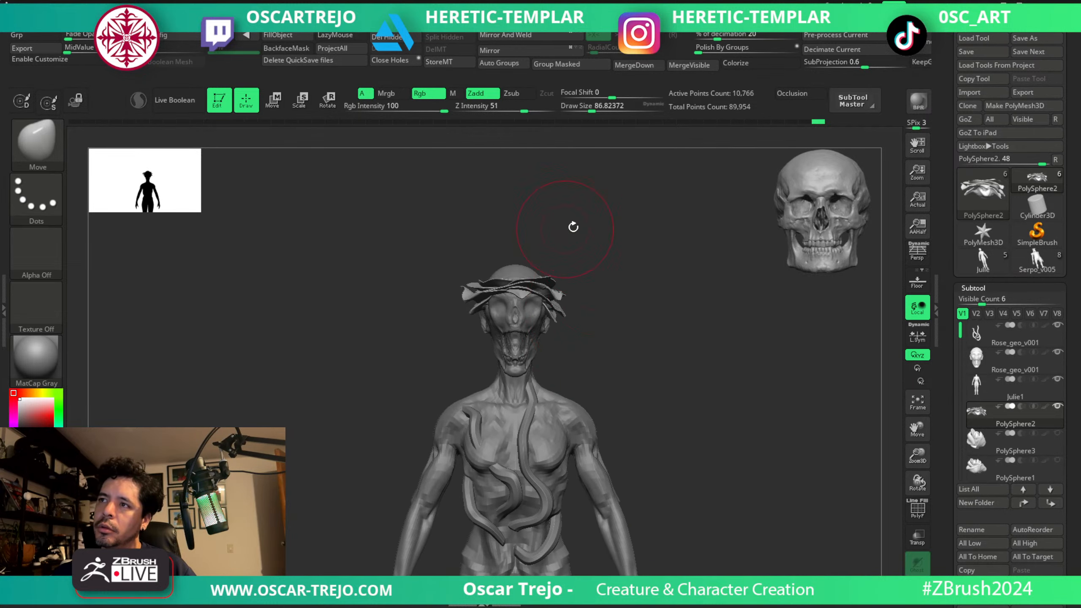
{"action": "left_click_drag", "start_coordinate": [572, 227], "coordinate": [561, 265]}
Select the head and build up and smooth the top of the skull, using ClayBuildup at about 128.
{"action": "left_click_drag", "start_coordinate": [613, 183], "coordinate": [625, 294], "text": "alt"}
{"action": "left_click", "coordinate": [546, 314], "text": "alt"}
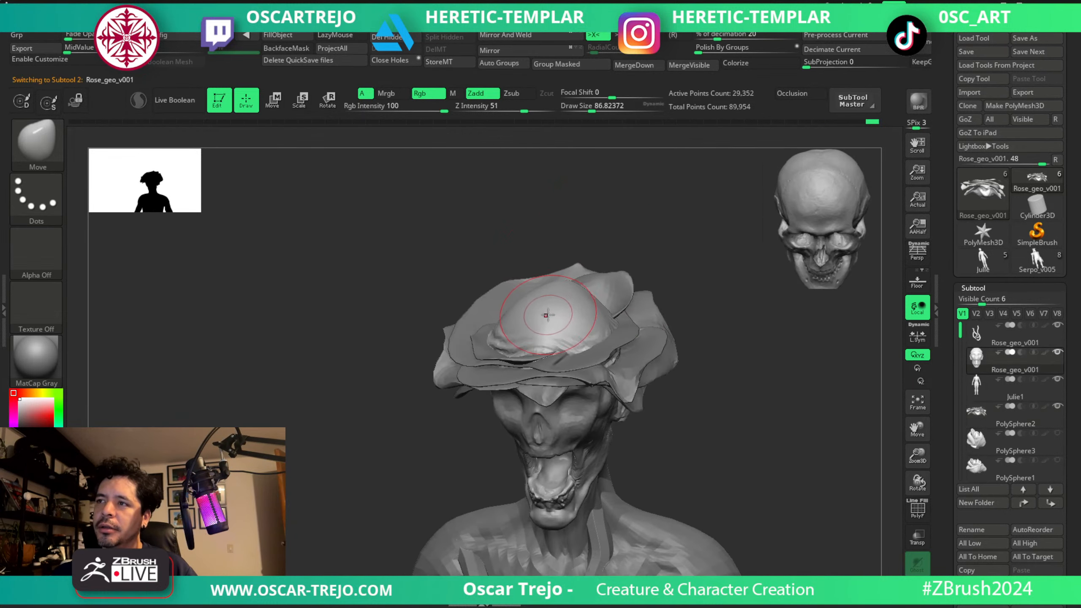
{"action": "key", "text": "s"}
{"action": "mouse_move", "coordinate": [553, 322]}
{"action": "left_mouse_down"}
{"action": "mouse_move", "coordinate": [566, 326]}
{"action": "mouse_move", "coordinate": [562, 302]}
{"action": "left_mouse_up"}
{"action": "key", "text": "b"}
{"action": "key", "text": "c"}
{"action": "key", "text": "b"}
{"action": "key", "text": "s"}
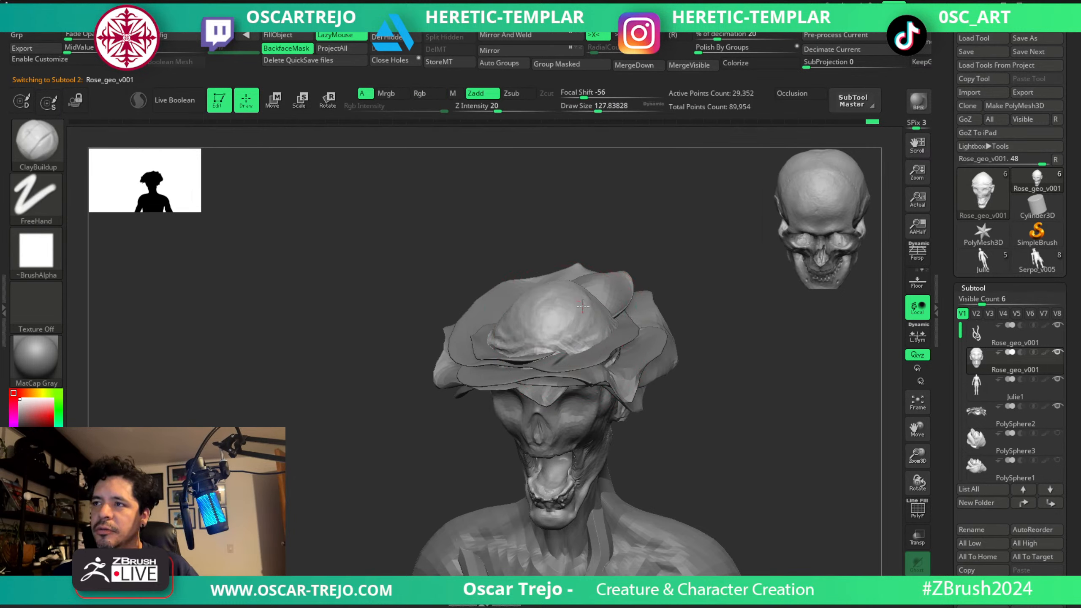
{"action": "left_click_drag", "start_coordinate": [572, 277], "coordinate": [618, 311]}
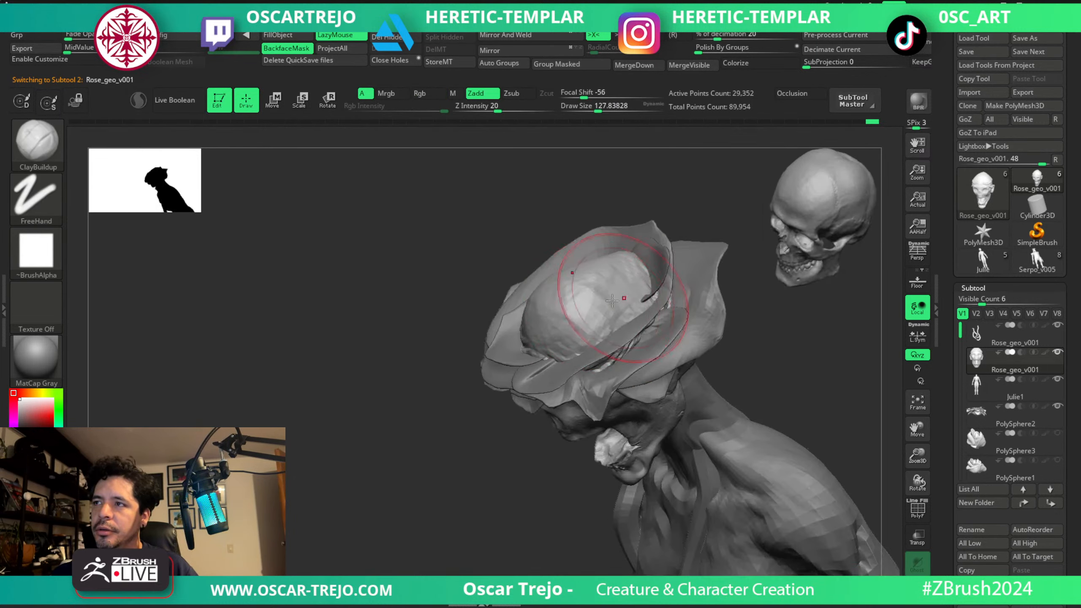
{"action": "left_click_drag", "start_coordinate": [438, 416], "coordinate": [571, 264], "text": "shift"}
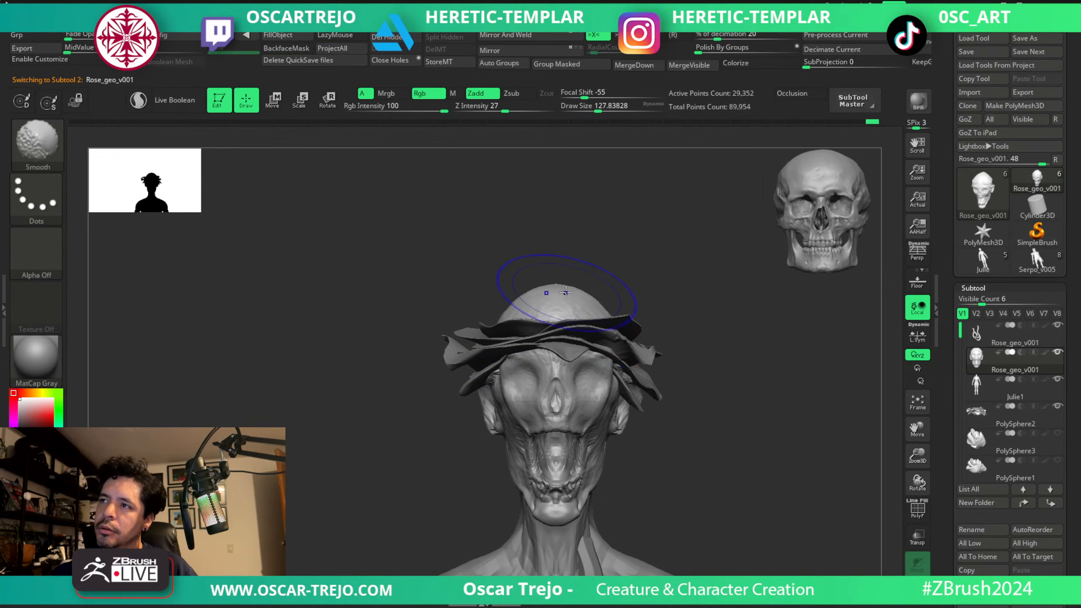
{"action": "left_click_drag", "start_coordinate": [654, 292], "coordinate": [592, 270], "text": "alt"}
{"action": "mouse_move", "coordinate": [645, 313]}
{"action": "left_mouse_down", "text": "alt"}
{"action": "mouse_move", "coordinate": [642, 285]}
{"action": "mouse_move", "coordinate": [641, 302]}
{"action": "left_mouse_up", "text": "alt"}
{"action": "left_click_drag", "start_coordinate": [556, 268], "coordinate": [570, 263], "text": "ctrl"}
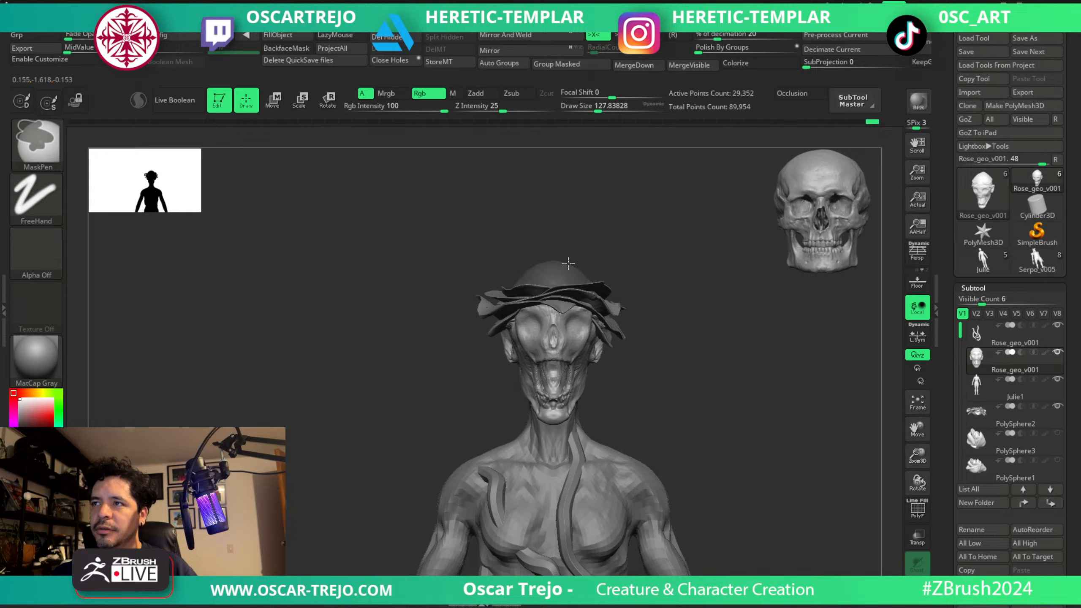
{"action": "left_click", "coordinate": [628, 258], "text": "ctrl"}
{"action": "mouse_move", "coordinate": [724, 350]}
{"action": "left_mouse_down", "text": "alt"}
{"action": "mouse_move", "coordinate": [647, 341]}
{"action": "mouse_move", "coordinate": [685, 359]}
{"action": "mouse_move", "coordinate": [668, 363]}
{"action": "mouse_move", "coordinate": [642, 338]}
{"action": "mouse_move", "coordinate": [658, 326]}
{"action": "left_mouse_up", "text": "alt"}
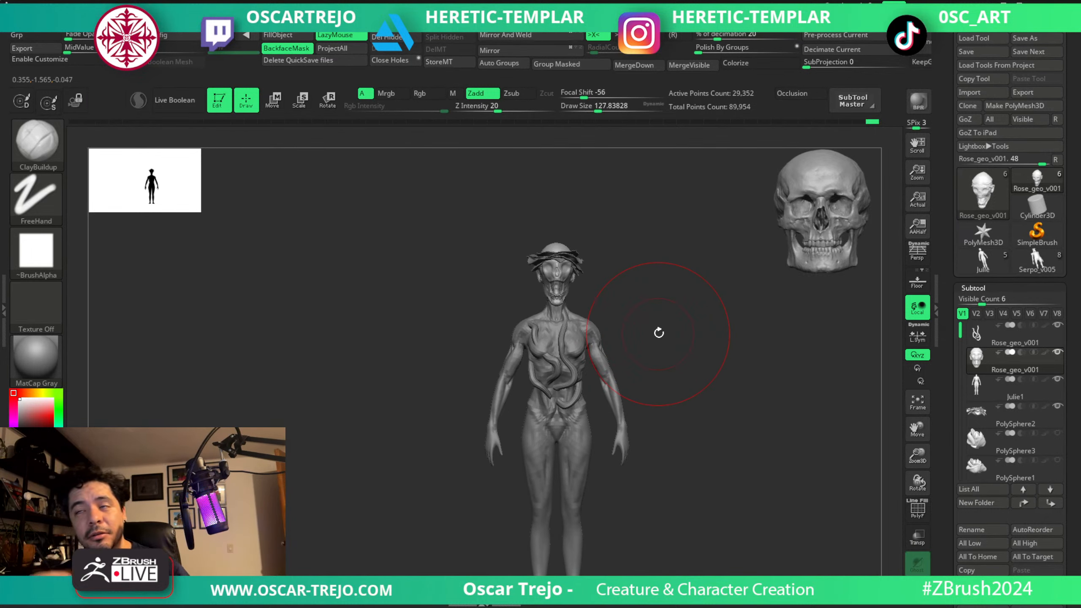
{"action": "mouse_move", "coordinate": [38, 360]}
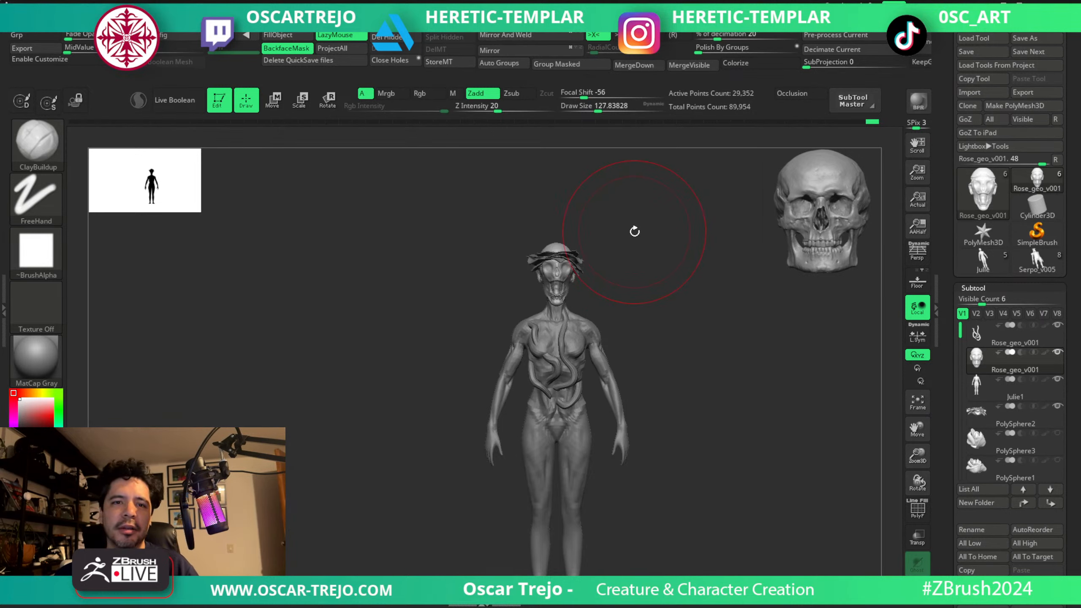
{"action": "left_click_drag", "start_coordinate": [635, 231], "coordinate": [665, 409], "text": "alt"}
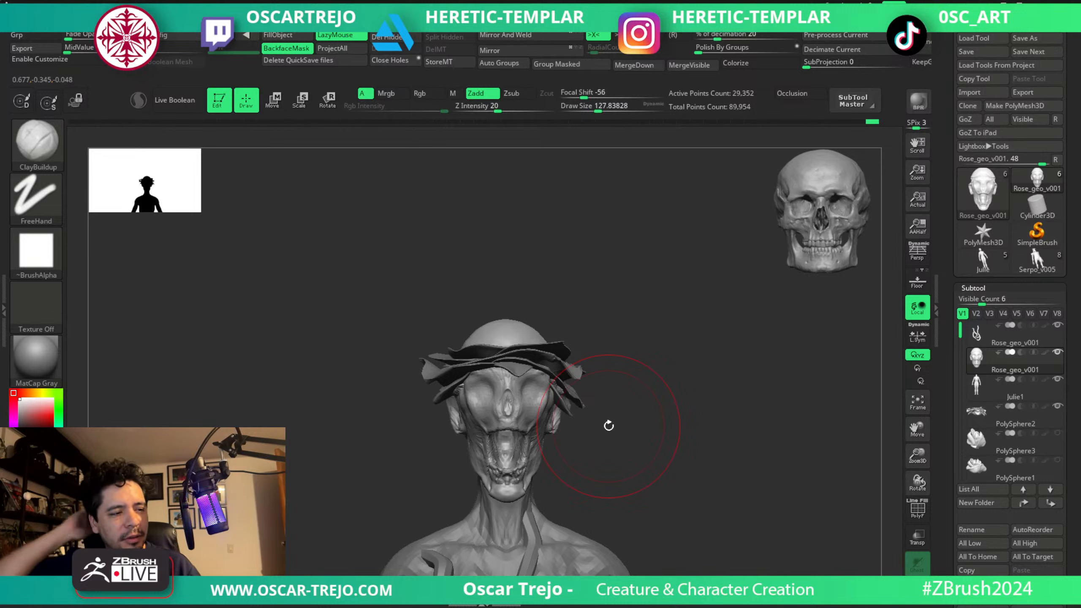
Select the PolySphere2 petals and switch from Move Topological to the Move brush at about 71.
{"action": "left_click_drag", "start_coordinate": [615, 428], "coordinate": [622, 325], "text": "alt"}
{"action": "left_click", "coordinate": [621, 325], "text": "alt"}
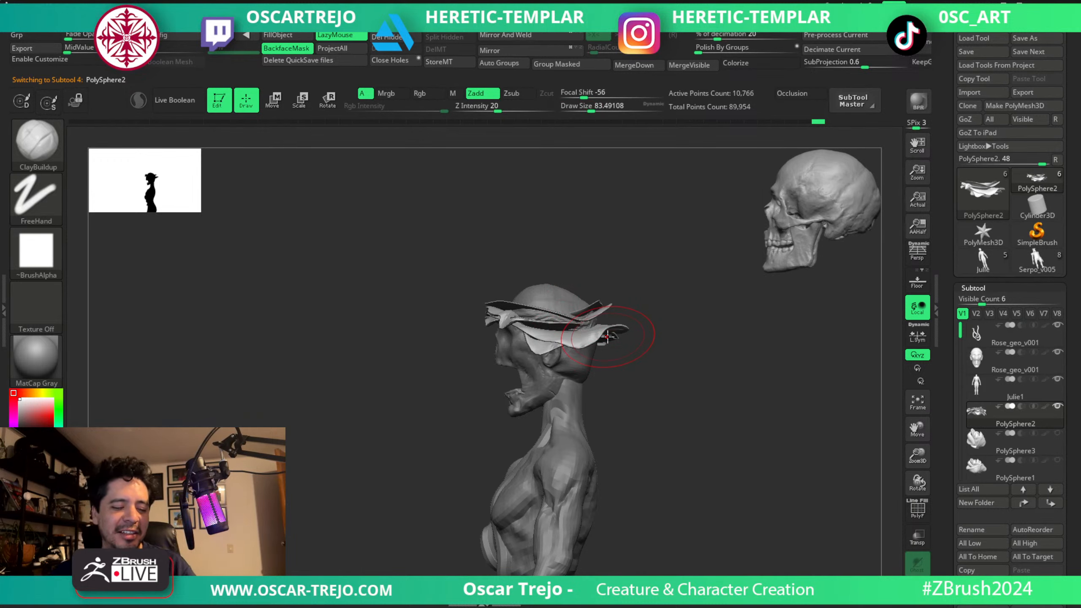
{"action": "key", "text": "b"}
{"action": "key", "text": "m"}
{"action": "key", "text": "t"}
{"action": "mouse_move", "coordinate": [638, 247]}
{"action": "left_mouse_down"}
{"action": "mouse_move", "coordinate": [630, 355]}
{"action": "mouse_move", "coordinate": [619, 354]}
{"action": "left_mouse_up"}
{"action": "key", "text": "b"}
{"action": "key", "text": "m"}
{"action": "key", "text": "v"}
{"action": "key", "text": "s"}
{"action": "left_click", "coordinate": [599, 348], "text": "ctrl+shift"}
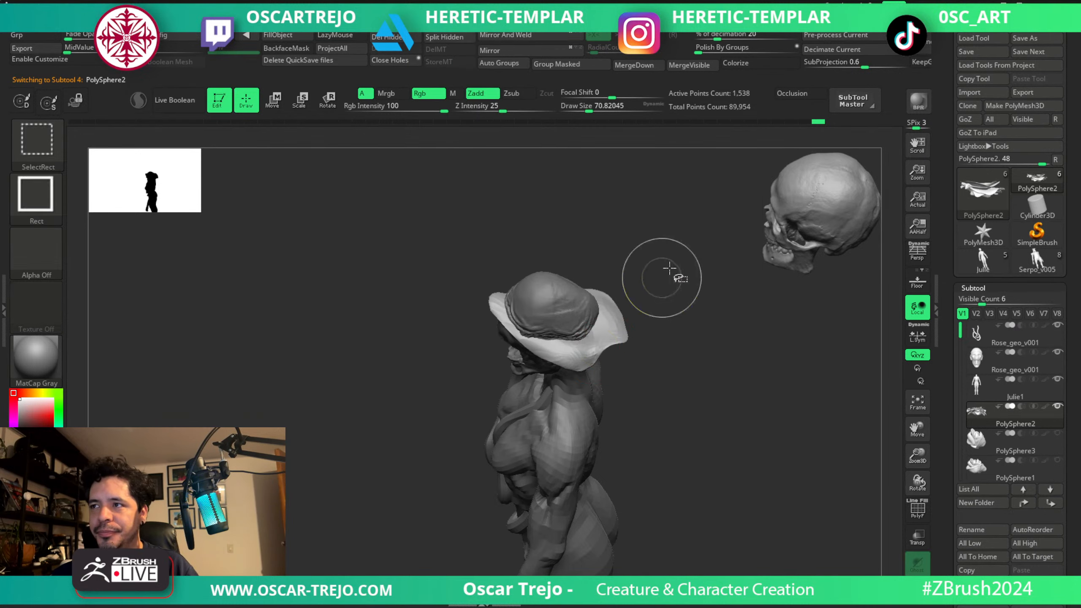
Isolate the wide back petal, show all petals again, and shift the side and back petals with the Move brush at about 46.
{"action": "left_click", "coordinate": [644, 286], "text": "ctrl"}
{"action": "left_click", "coordinate": [398, 456], "text": "ctrl+shift"}
{"action": "left_click", "coordinate": [645, 411], "text": "ctrl"}
{"action": "mouse_move", "coordinate": [649, 411]}
{"action": "left_mouse_down"}
{"action": "mouse_move", "coordinate": [673, 307]}
{"action": "mouse_move", "coordinate": [619, 360]}
{"action": "mouse_move", "coordinate": [641, 394]}
{"action": "left_mouse_up"}
{"action": "key", "text": "s"}
{"action": "left_click_drag", "start_coordinate": [640, 391], "coordinate": [629, 391]}
{"action": "left_click_drag", "start_coordinate": [632, 396], "coordinate": [649, 383]}
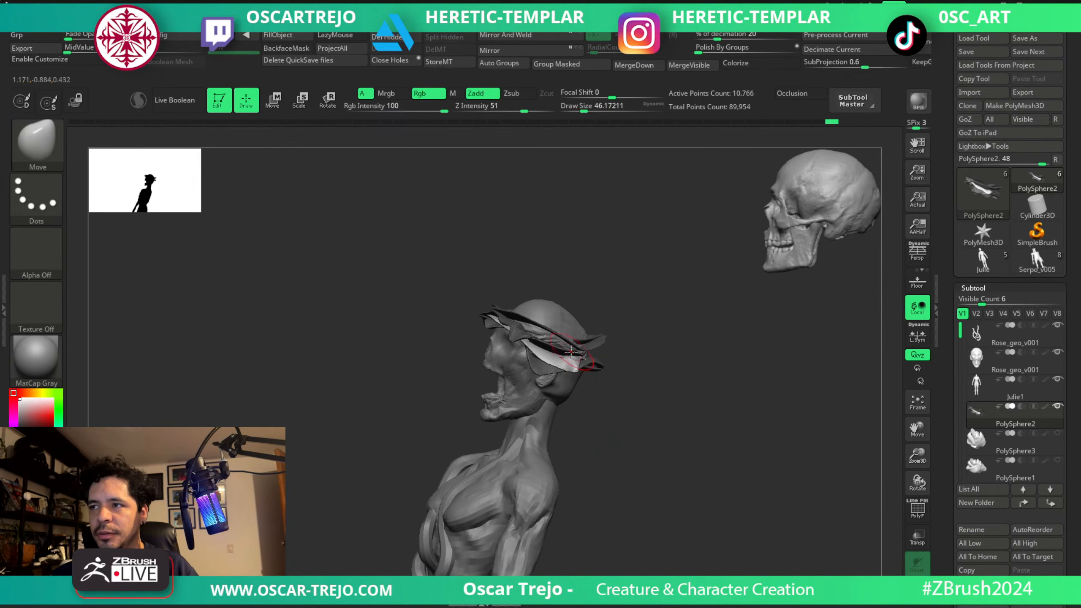
{"action": "left_click_drag", "start_coordinate": [656, 344], "coordinate": [585, 277]}
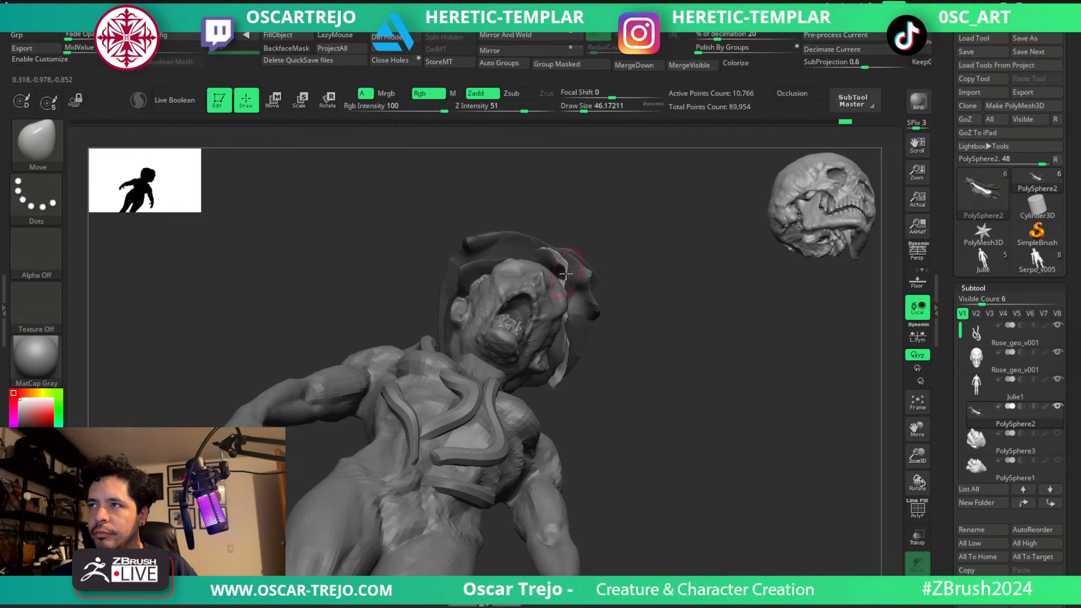
Reshape the petals overhanging the face from below with Move Topological at about 90 to 74.
{"action": "mouse_move", "coordinate": [662, 252]}
{"action": "left_mouse_down"}
{"action": "mouse_move", "coordinate": [623, 285]}
{"action": "mouse_move", "coordinate": [555, 298]}
{"action": "mouse_move", "coordinate": [646, 299]}
{"action": "mouse_move", "coordinate": [570, 315]}
{"action": "mouse_move", "coordinate": [678, 321]}
{"action": "left_mouse_up"}
{"action": "key", "text": "s"}
{"action": "mouse_move", "coordinate": [526, 357]}
{"action": "left_mouse_down"}
{"action": "mouse_move", "coordinate": [620, 314]}
{"action": "mouse_move", "coordinate": [618, 290]}
{"action": "mouse_move", "coordinate": [471, 231]}
{"action": "mouse_move", "coordinate": [480, 247]}
{"action": "mouse_move", "coordinate": [466, 251]}
{"action": "left_mouse_up"}
{"action": "key", "text": "b"}
{"action": "key", "text": "m"}
{"action": "key", "text": "t"}
{"action": "key", "text": "s"}
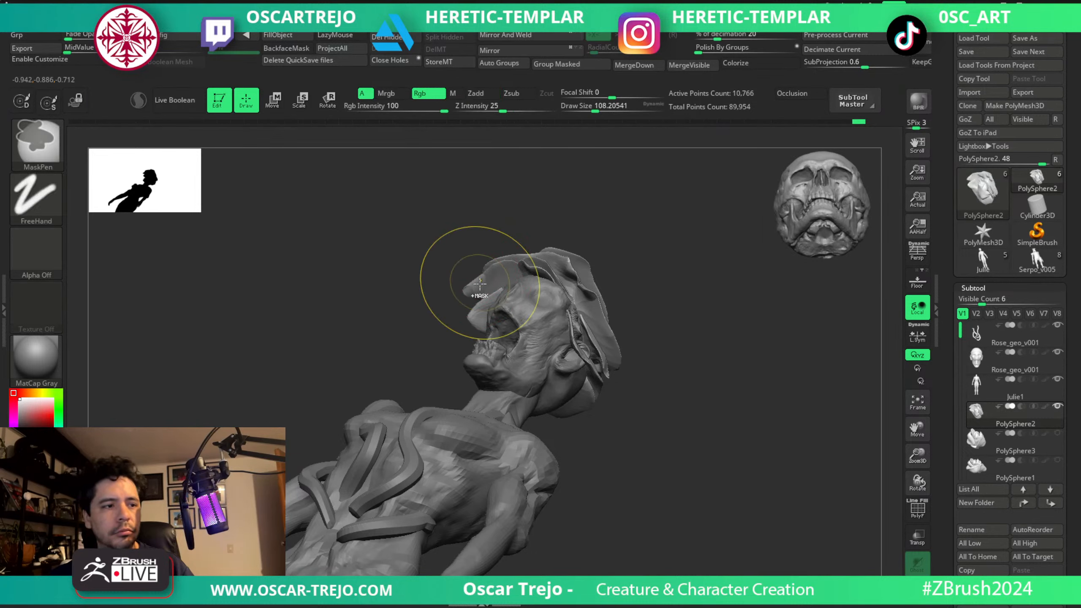
{"action": "key", "text": "s"}
{"action": "left_click_drag", "start_coordinate": [490, 287], "coordinate": [481, 290]}
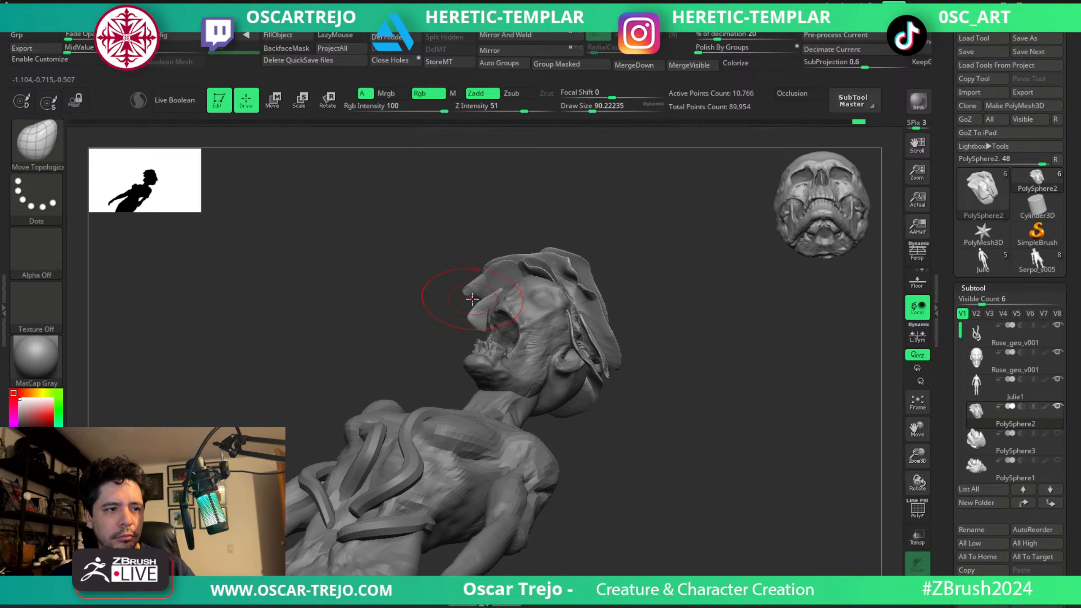
{"action": "key", "text": "bracketleft"}
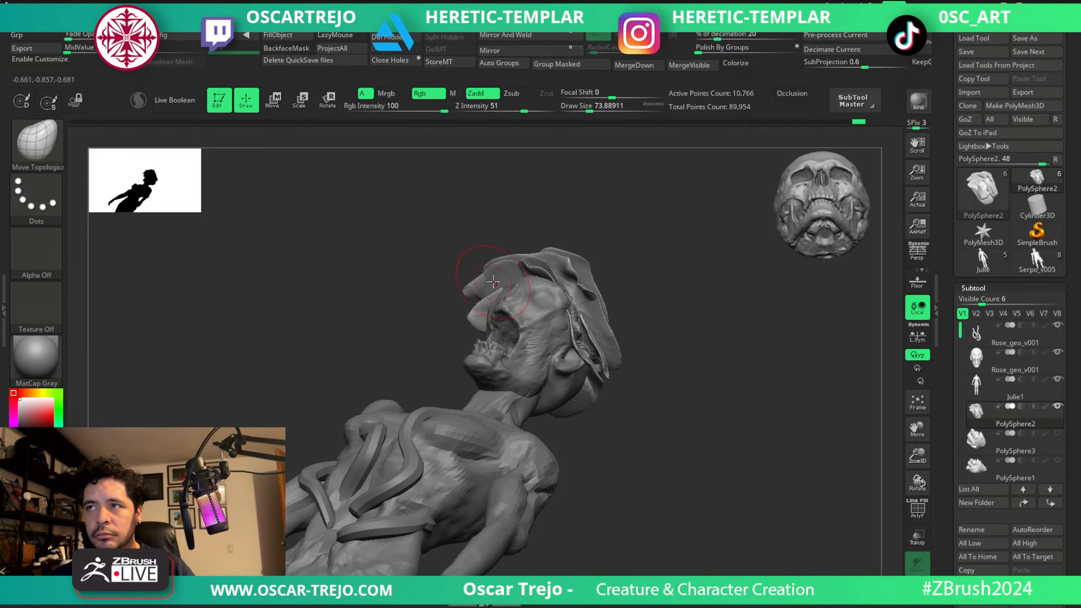
{"action": "mouse_move", "coordinate": [482, 285]}
{"action": "right_mouse_down"}
{"action": "mouse_move", "coordinate": [449, 299]}
{"action": "mouse_move", "coordinate": [510, 298]}
{"action": "mouse_move", "coordinate": [557, 325]}
{"action": "mouse_move", "coordinate": [486, 294]}
{"action": "right_mouse_up"}
Bend the petals at the back of the head with Move Topological at about 87 to 104.
{"action": "key", "text": "bracketright"}
{"action": "key", "text": "bracketright"}
{"action": "key", "text": "bracketleft"}
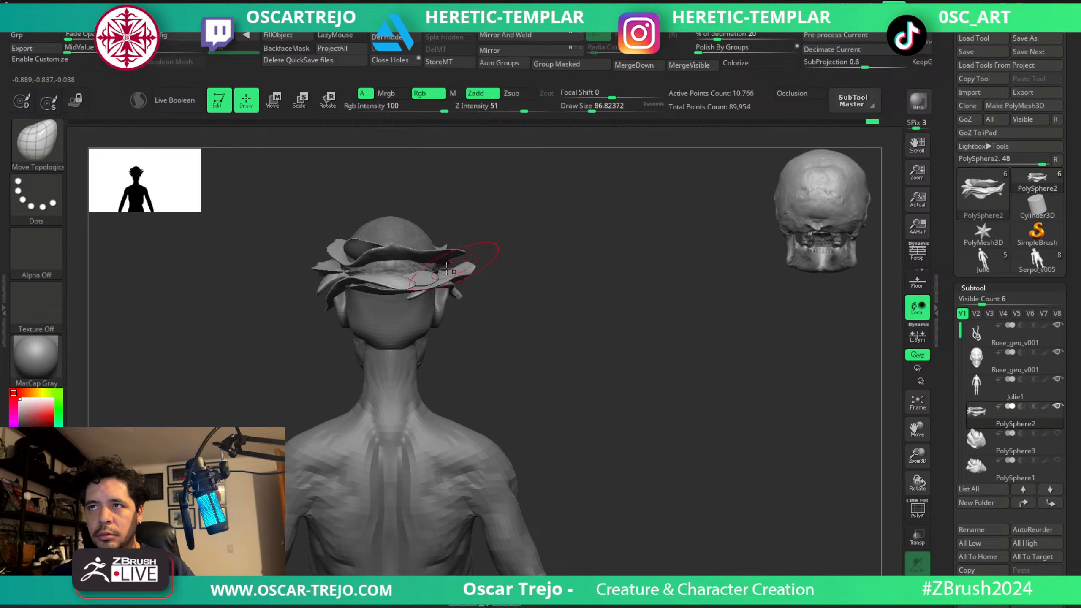
{"action": "key", "text": "bracketright"}
{"action": "right_click_drag", "start_coordinate": [524, 274], "coordinate": [403, 258]}
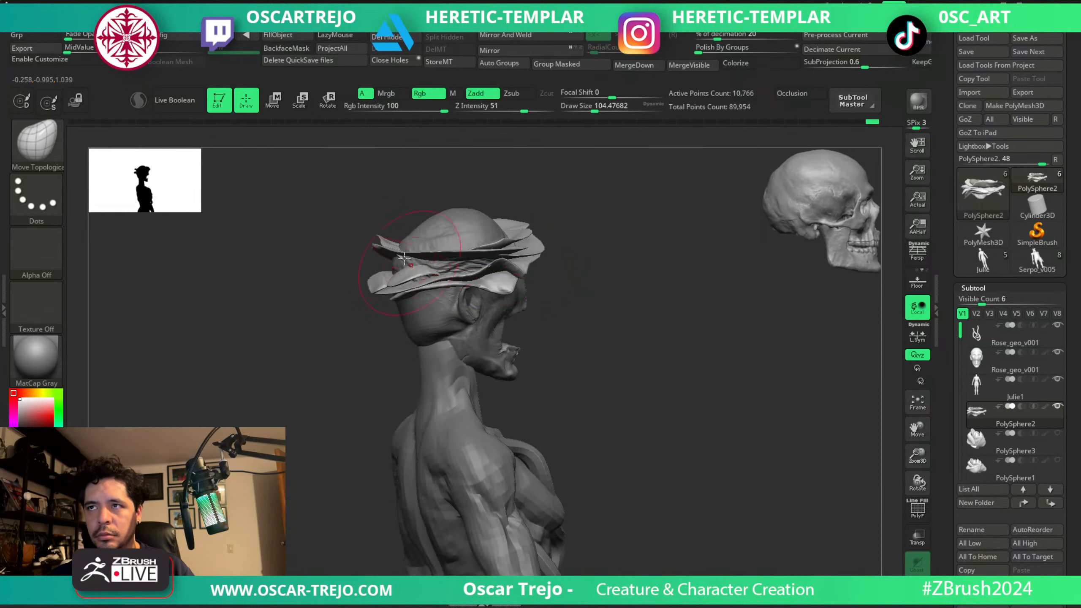
{"action": "key", "text": "s"}
{"action": "mouse_move", "coordinate": [594, 256]}
{"action": "right_mouse_down"}
{"action": "mouse_move", "coordinate": [569, 273]}
{"action": "mouse_move", "coordinate": [570, 234]}
{"action": "mouse_move", "coordinate": [559, 256]}
{"action": "mouse_move", "coordinate": [498, 260]}
{"action": "right_mouse_up"}
{"action": "key", "text": "s"}
{"action": "key", "text": "s"}
Shape the front and side petals above the brow with Move Topological at about 140 to 112.
{"action": "left_click_drag", "start_coordinate": [410, 265], "coordinate": [417, 265]}
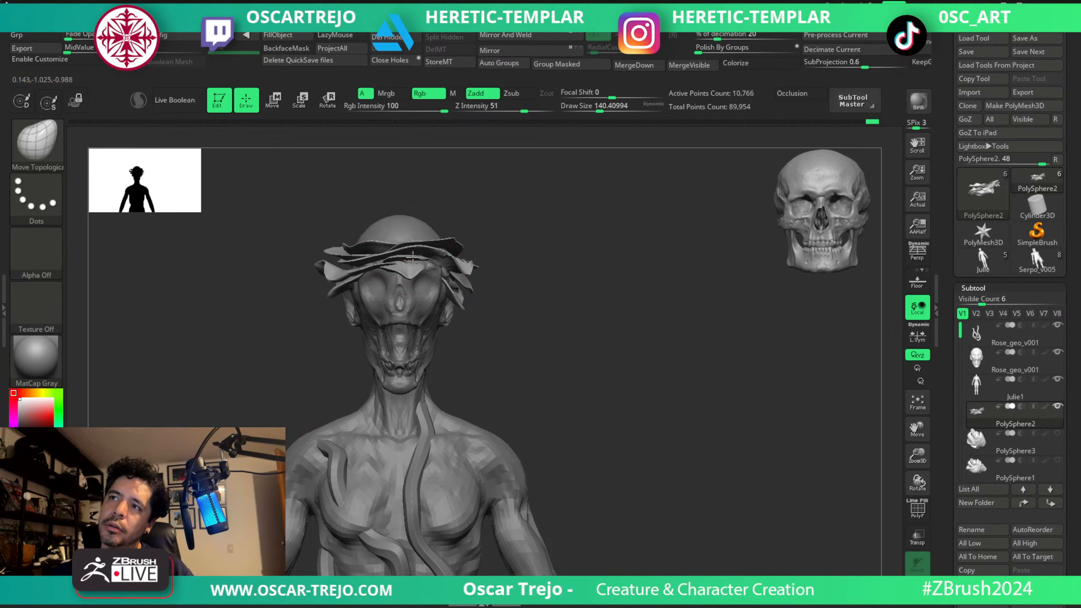
{"action": "key", "text": "s"}
{"action": "left_click_drag", "start_coordinate": [417, 283], "coordinate": [412, 282]}
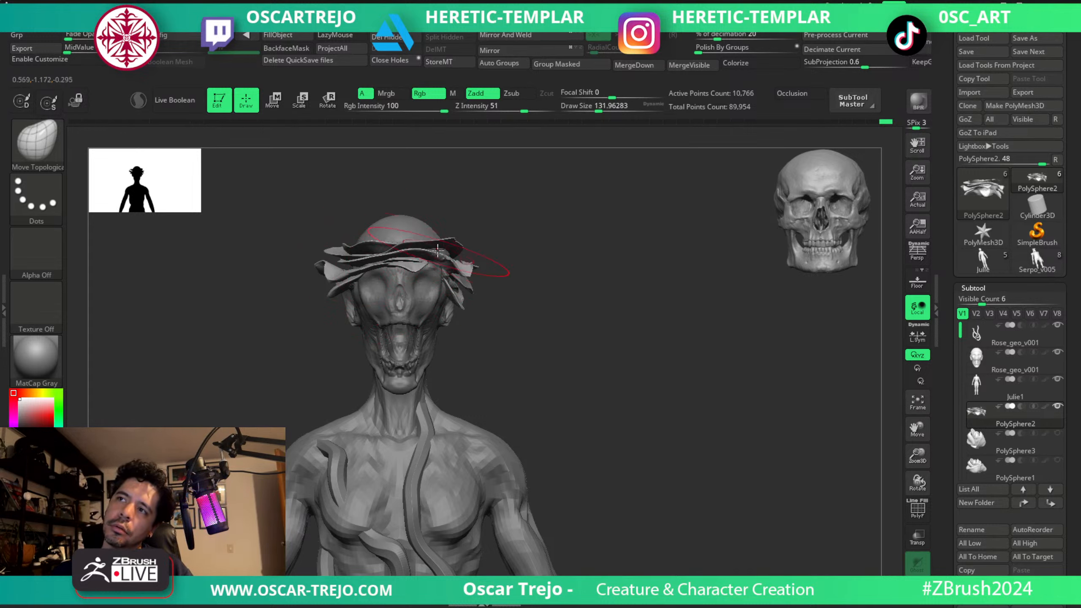
{"action": "key", "text": "s"}
{"action": "left_click_drag", "start_coordinate": [477, 268], "coordinate": [473, 264]}
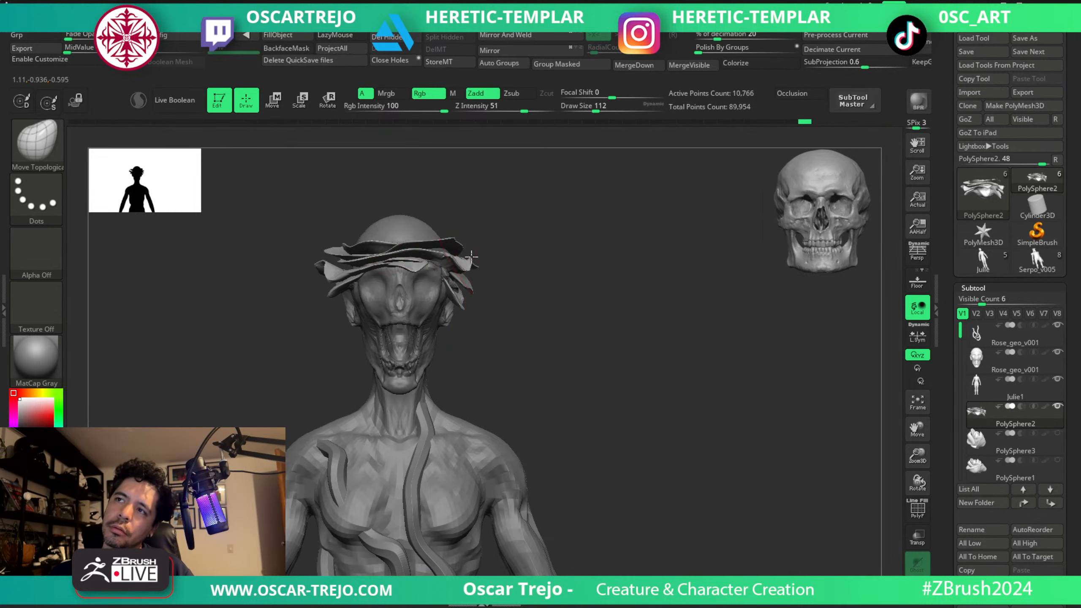
{"action": "key", "text": "bracketleft"}
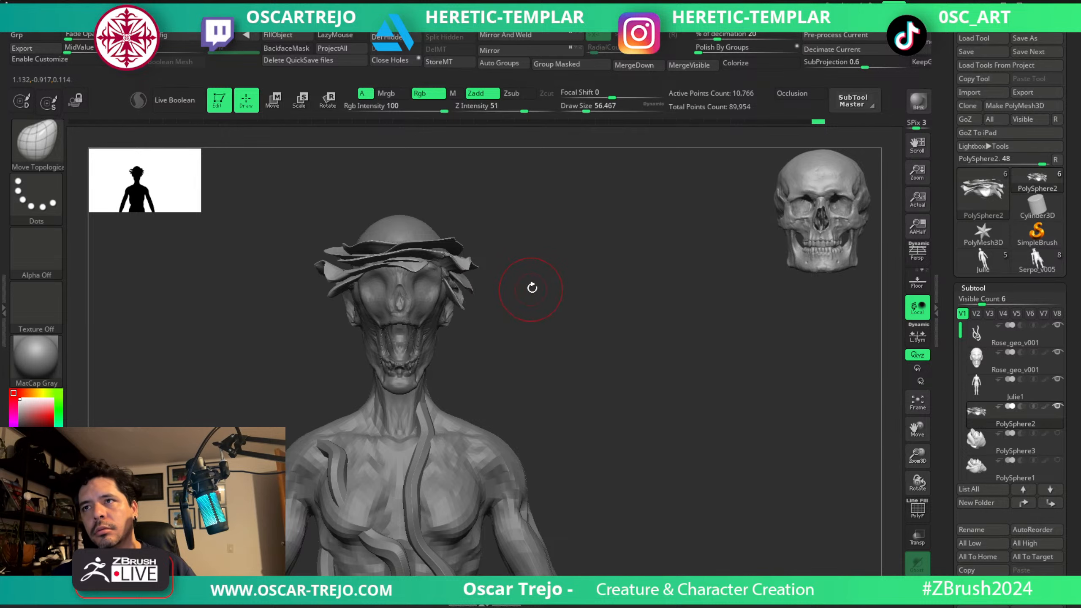
Fit the petals around the temple and ear with Move Topological, varying the brush size from about 23 to 132.
{"action": "mouse_move", "coordinate": [532, 288]}
{"action": "left_mouse_down"}
{"action": "mouse_move", "coordinate": [486, 292]}
{"action": "mouse_move", "coordinate": [511, 258]}
{"action": "mouse_move", "coordinate": [529, 198]}
{"action": "mouse_move", "coordinate": [548, 198]}
{"action": "left_mouse_up"}
{"action": "key", "text": "s"}
{"action": "left_click_drag", "start_coordinate": [390, 256], "coordinate": [382, 240]}
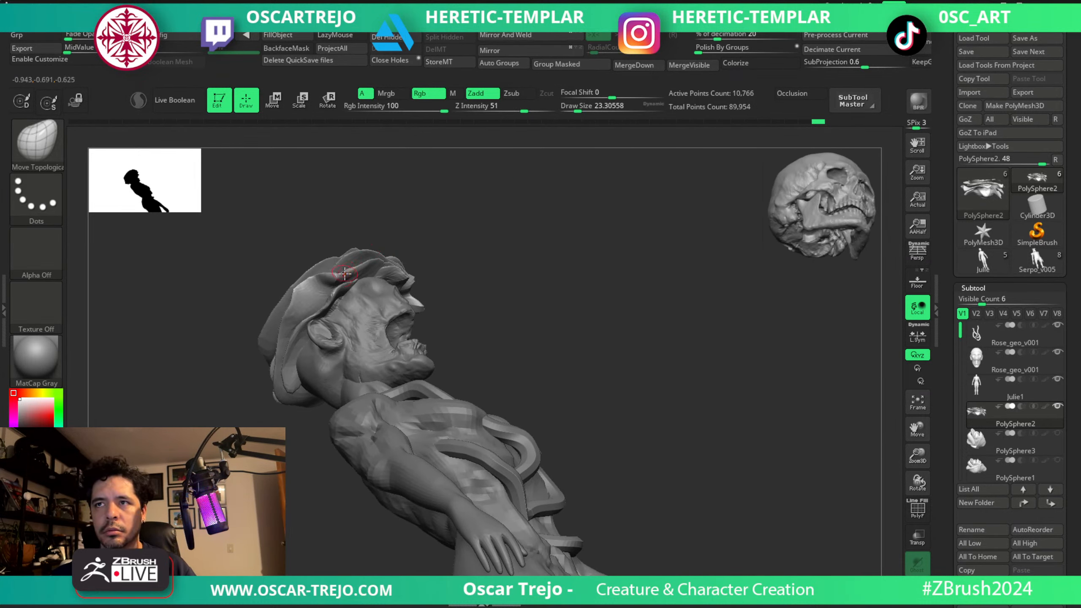
{"action": "key", "text": "s"}
{"action": "left_click_drag", "start_coordinate": [345, 273], "coordinate": [357, 275]}
{"action": "left_click_drag", "start_coordinate": [422, 244], "coordinate": [419, 175]}
{"action": "key", "text": "s"}
{"action": "left_click_drag", "start_coordinate": [313, 292], "coordinate": [334, 289]}
{"action": "left_click_drag", "start_coordinate": [415, 239], "coordinate": [421, 334]}
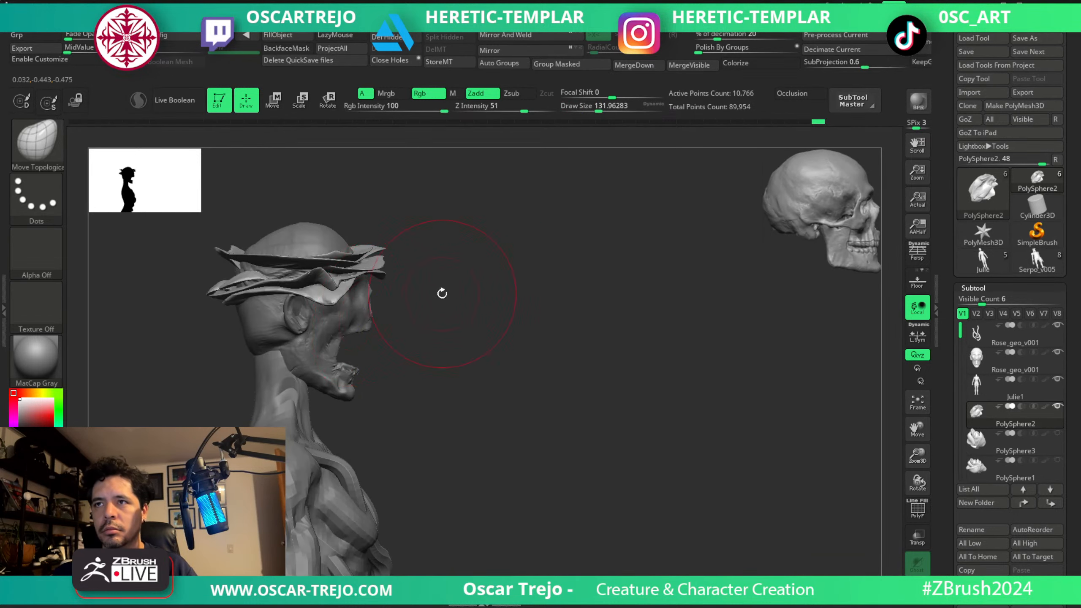
Select the head and mask three mirrored pairs of petal-shaped patches around the crown of the skull.
{"action": "left_click_drag", "start_coordinate": [442, 293], "coordinate": [408, 290], "text": "shift"}
{"action": "mouse_move", "coordinate": [480, 301]}
{"action": "left_mouse_down"}
{"action": "mouse_move", "coordinate": [499, 252]}
{"action": "mouse_move", "coordinate": [480, 249]}
{"action": "mouse_move", "coordinate": [521, 295]}
{"action": "mouse_move", "coordinate": [517, 313]}
{"action": "left_mouse_up"}
{"action": "left_click", "coordinate": [375, 315], "text": "alt"}
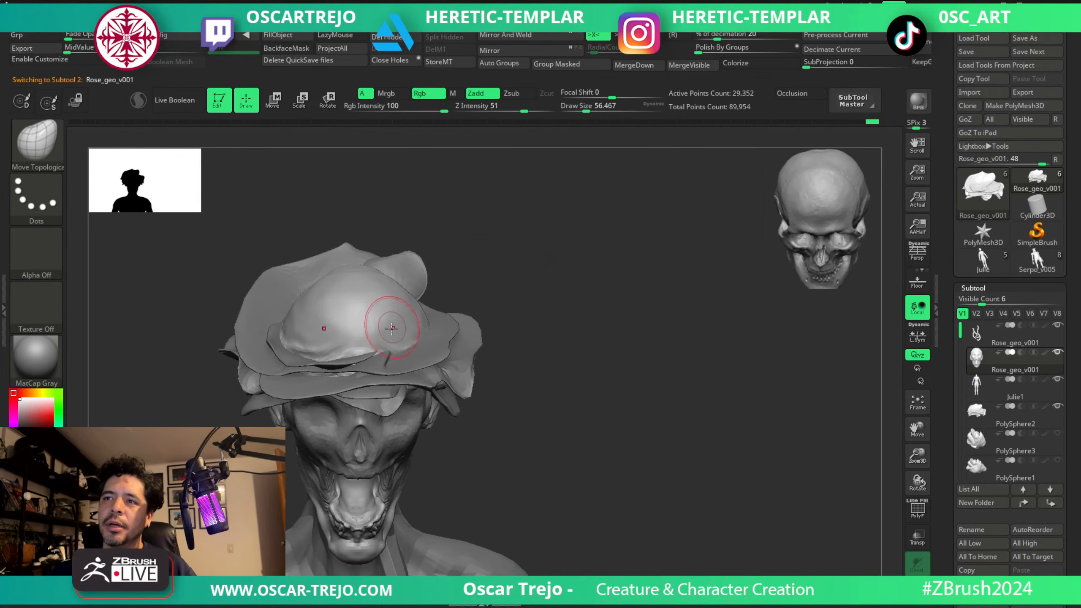
{"action": "left_click_drag", "start_coordinate": [400, 327], "coordinate": [395, 354], "text": "ctrl"}
{"action": "left_click_drag", "start_coordinate": [472, 279], "coordinate": [467, 313]}
{"action": "mouse_move", "coordinate": [410, 251]}
{"action": "left_mouse_down", "text": "ctrl"}
{"action": "mouse_move", "coordinate": [421, 277]}
{"action": "mouse_move", "coordinate": [418, 245]}
{"action": "left_mouse_up", "text": "ctrl"}
{"action": "left_click_drag", "start_coordinate": [404, 209], "coordinate": [376, 199], "text": "ctrl"}
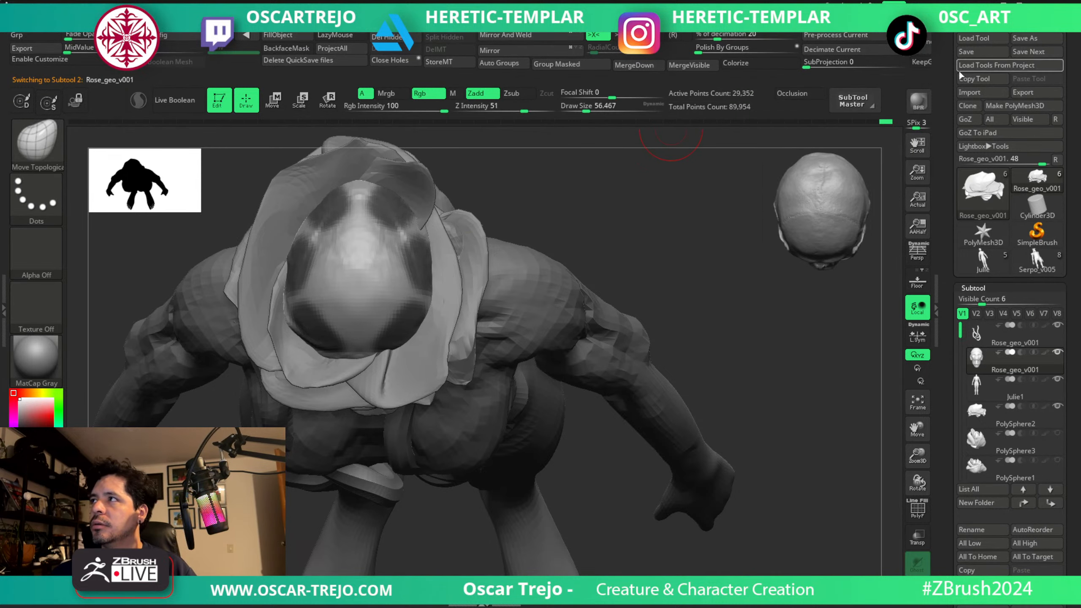
Extract the masked crown patches at a thickness of 0.002 and accept them as a new subtool.
{"action": "left_click", "coordinate": [935, 85]}
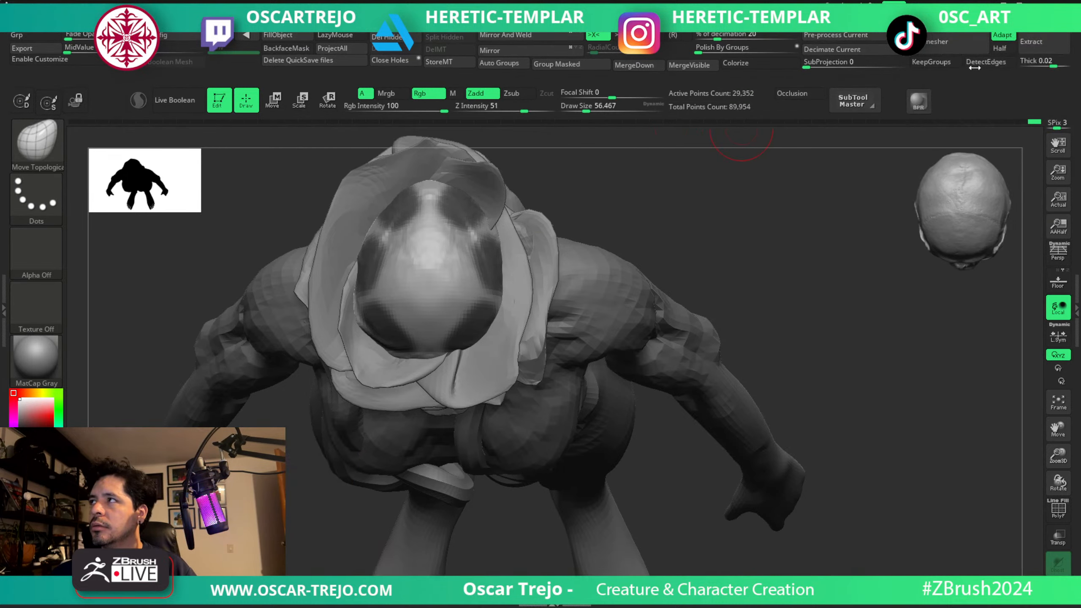
{"action": "left_click", "coordinate": [1031, 49]}
{"action": "left_click", "coordinate": [1026, 60]}
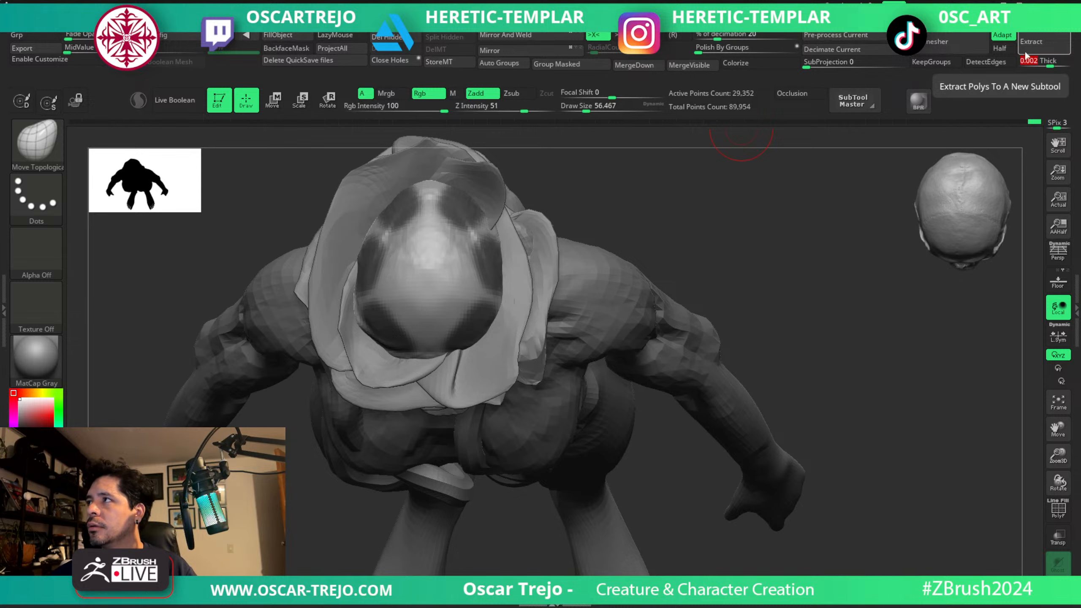
{"action": "type", "text": "0.002"}
{"action": "key", "text": "Return"}
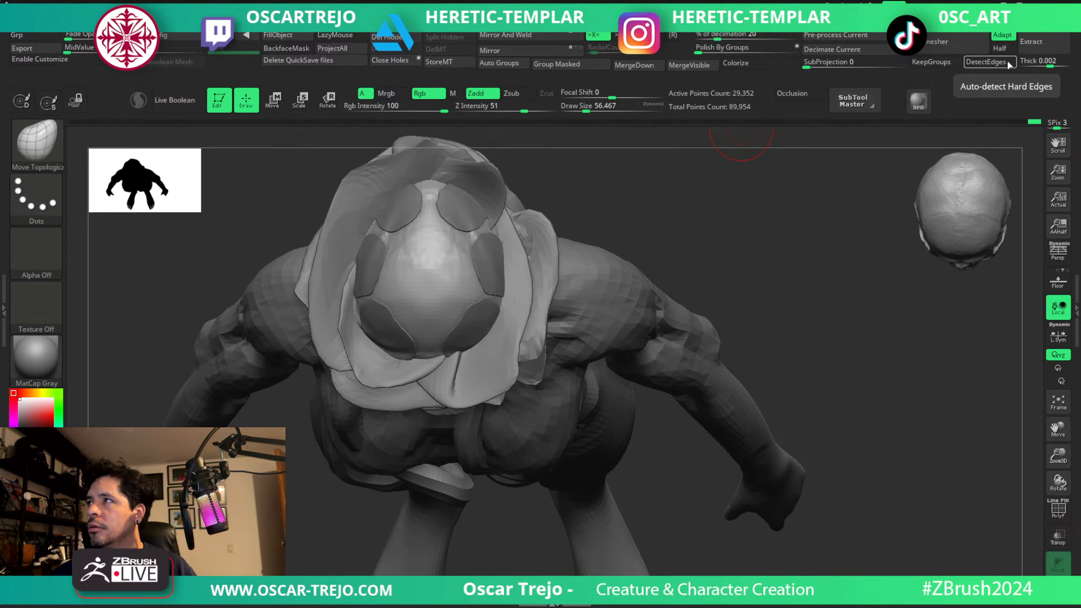
{"action": "left_click", "coordinate": [1074, 100]}
{"action": "left_click_drag", "start_coordinate": [954, 450], "coordinate": [957, 261]}
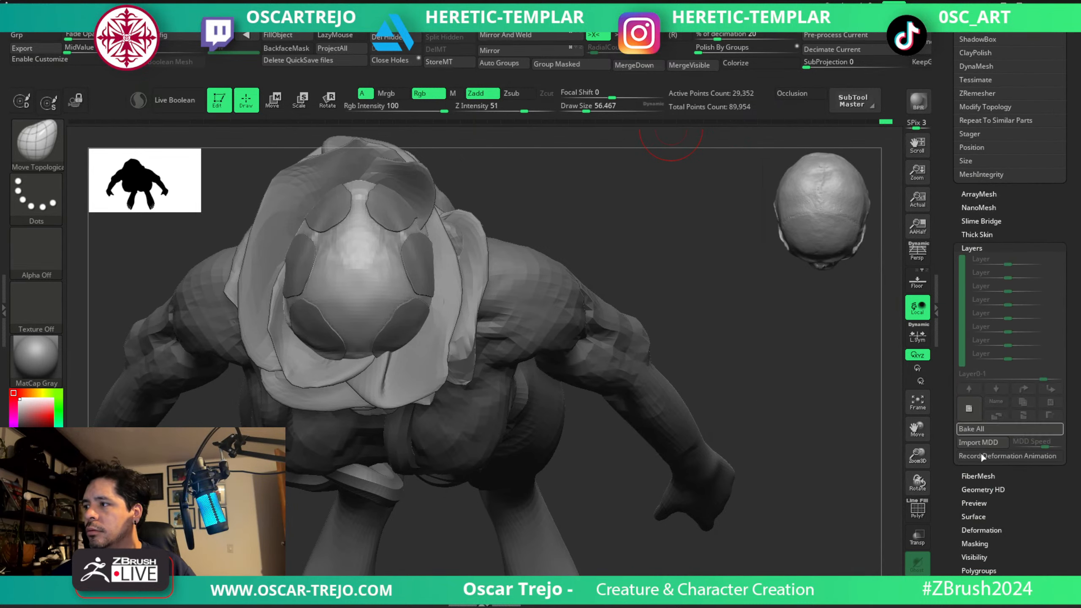
{"action": "left_click_drag", "start_coordinate": [952, 148], "coordinate": [952, 255]}
{"action": "key", "text": "shift"}
{"action": "left_click", "coordinate": [978, 164]}
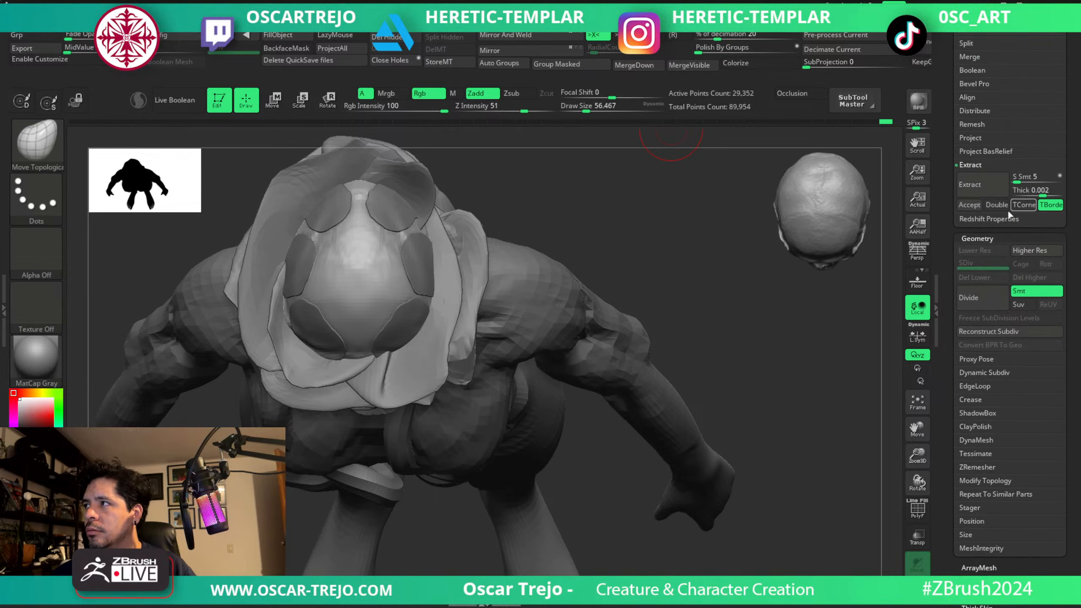
{"action": "left_click", "coordinate": [969, 205]}
Select the extracted petals, turn off symmetry, and bend them away from the front of the skull with Move Topological at about 112.
{"action": "left_click_drag", "start_coordinate": [702, 213], "coordinate": [724, 150]}
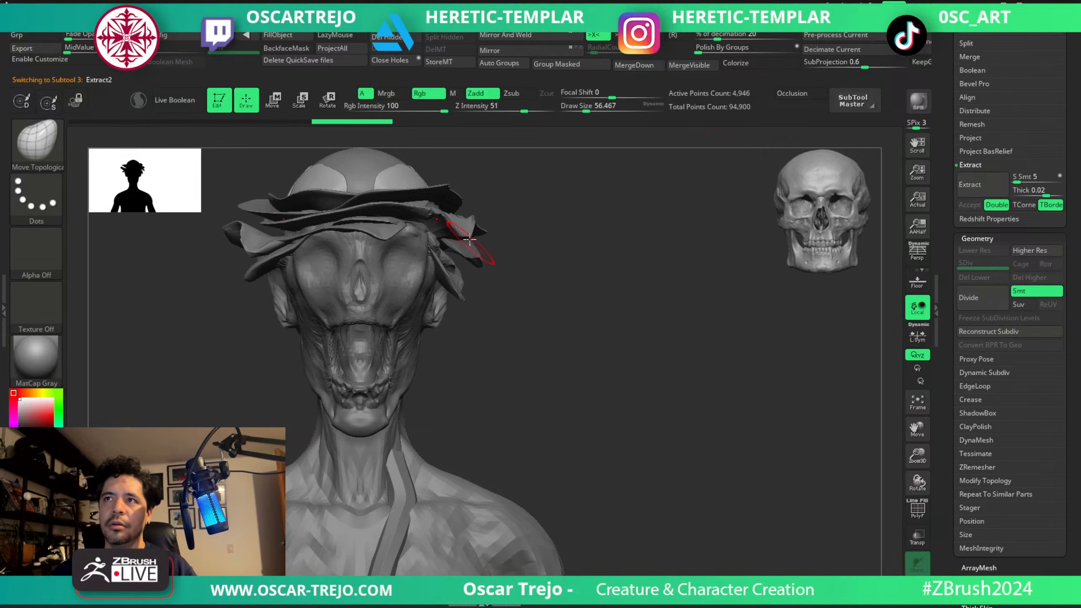
{"action": "key", "text": "bracketright"}
{"action": "left_click_drag", "start_coordinate": [459, 163], "coordinate": [481, 171]}
{"action": "key", "text": "s"}
{"action": "left_click", "coordinate": [419, 175]}
{"action": "key", "text": "x"}
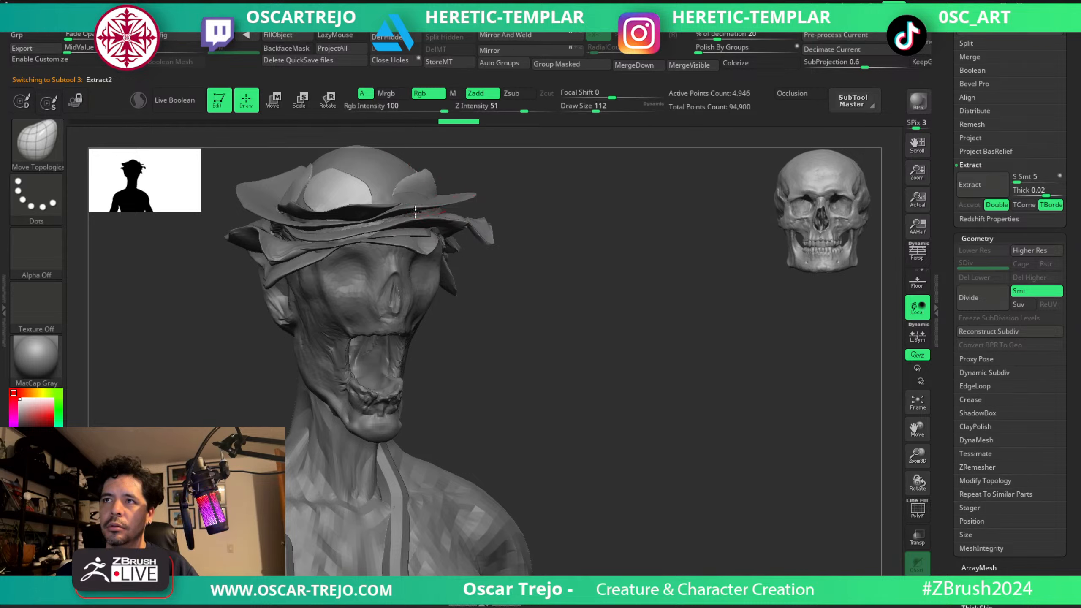
{"action": "mouse_move", "coordinate": [421, 176]}
{"action": "left_mouse_down"}
{"action": "mouse_move", "coordinate": [431, 191]}
{"action": "mouse_move", "coordinate": [452, 181]}
{"action": "mouse_move", "coordinate": [438, 194]}
{"action": "left_mouse_up"}
Curl the extracted petals at the forehead and sides of the crown with Move Topological at about 77 to 94.
{"action": "key", "text": "bracketleft"}
{"action": "key", "text": "s"}
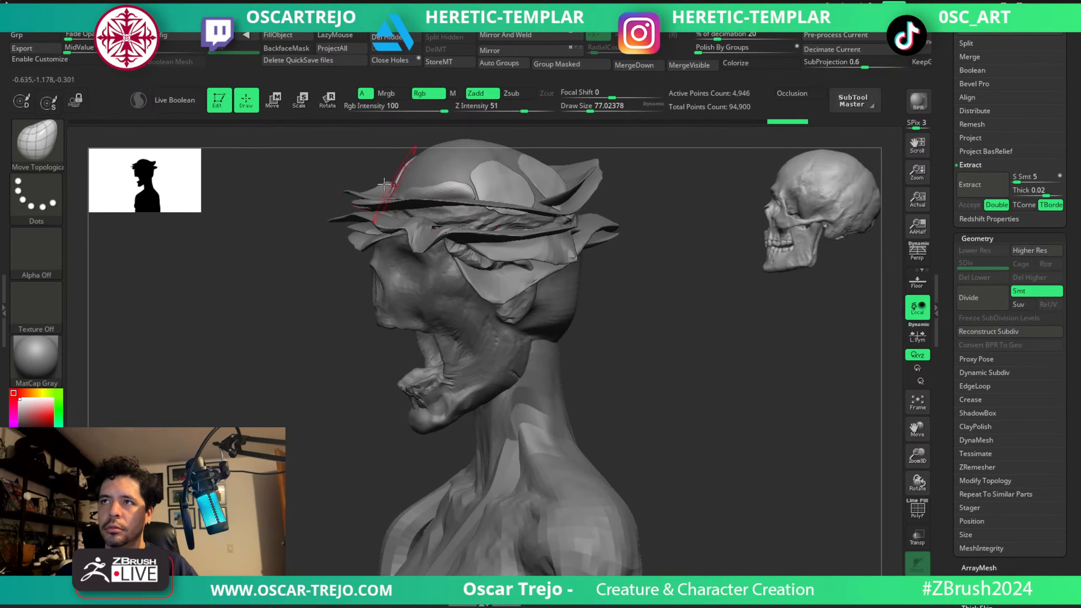
{"action": "right_click_drag", "start_coordinate": [384, 185], "coordinate": [409, 182], "text": "shift"}
{"action": "key", "text": "s"}
{"action": "left_click_drag", "start_coordinate": [313, 176], "coordinate": [341, 207]}
{"action": "key", "text": "s"}
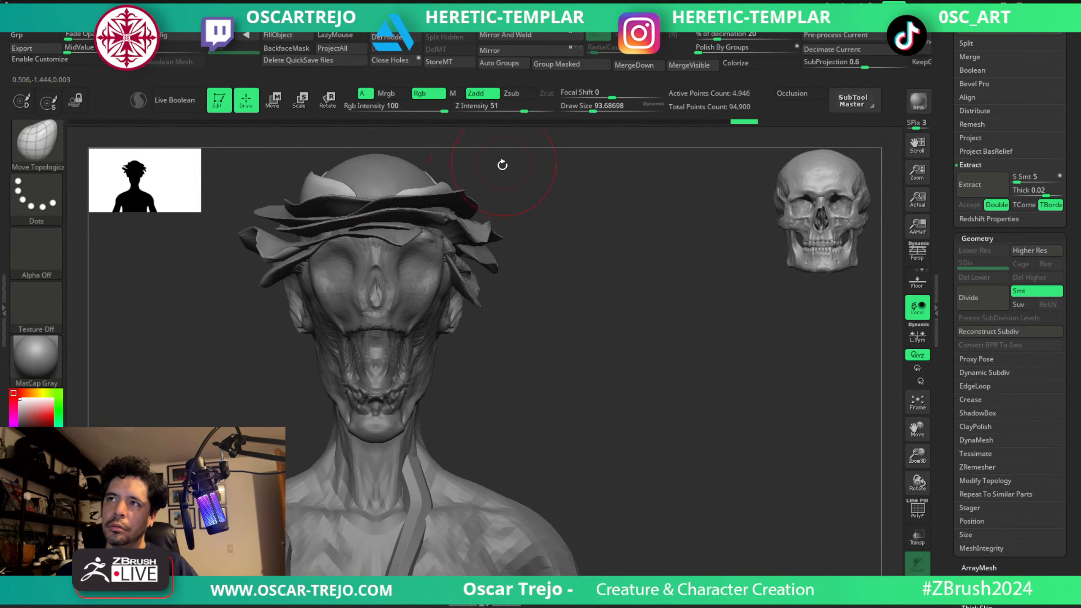
{"action": "left_click_drag", "start_coordinate": [502, 167], "coordinate": [442, 173]}
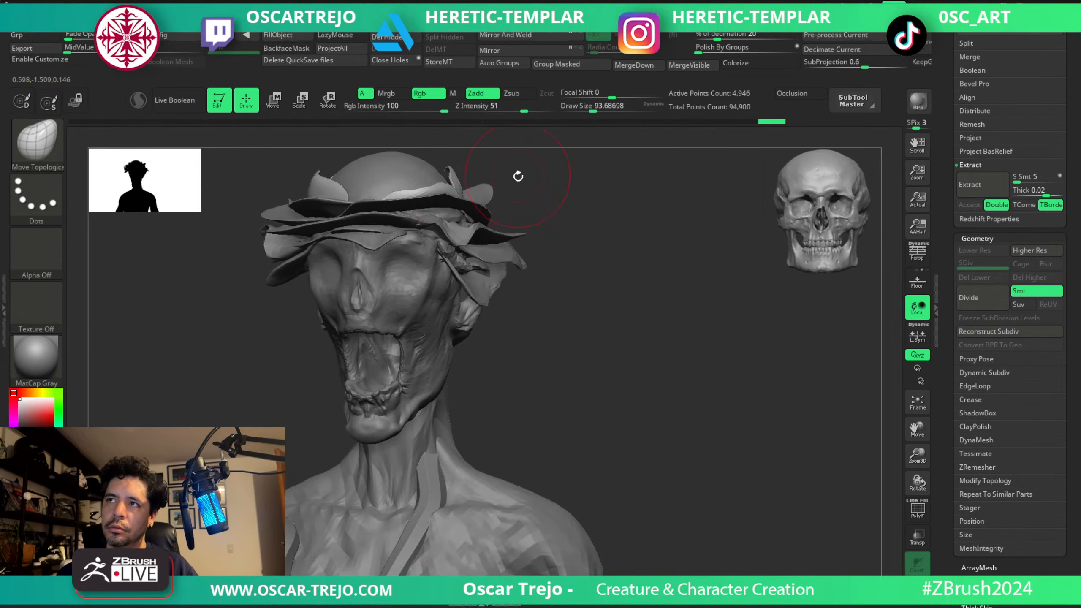
Lift the extracted petals at the back of the crown with Move Topological at about 104.
{"action": "mouse_move", "coordinate": [517, 174]}
{"action": "left_mouse_down"}
{"action": "mouse_move", "coordinate": [536, 193]}
{"action": "mouse_move", "coordinate": [463, 165]}
{"action": "mouse_move", "coordinate": [541, 220]}
{"action": "mouse_move", "coordinate": [575, 214]}
{"action": "mouse_move", "coordinate": [577, 232]}
{"action": "mouse_move", "coordinate": [556, 239]}
{"action": "left_mouse_up"}
{"action": "mouse_move", "coordinate": [367, 225]}
{"action": "left_mouse_down"}
{"action": "mouse_move", "coordinate": [371, 240]}
{"action": "mouse_move", "coordinate": [358, 237]}
{"action": "left_mouse_up"}
{"action": "mouse_move", "coordinate": [255, 251]}
{"action": "left_mouse_down"}
{"action": "mouse_move", "coordinate": [311, 230]}
{"action": "mouse_move", "coordinate": [334, 251]}
{"action": "left_mouse_up"}
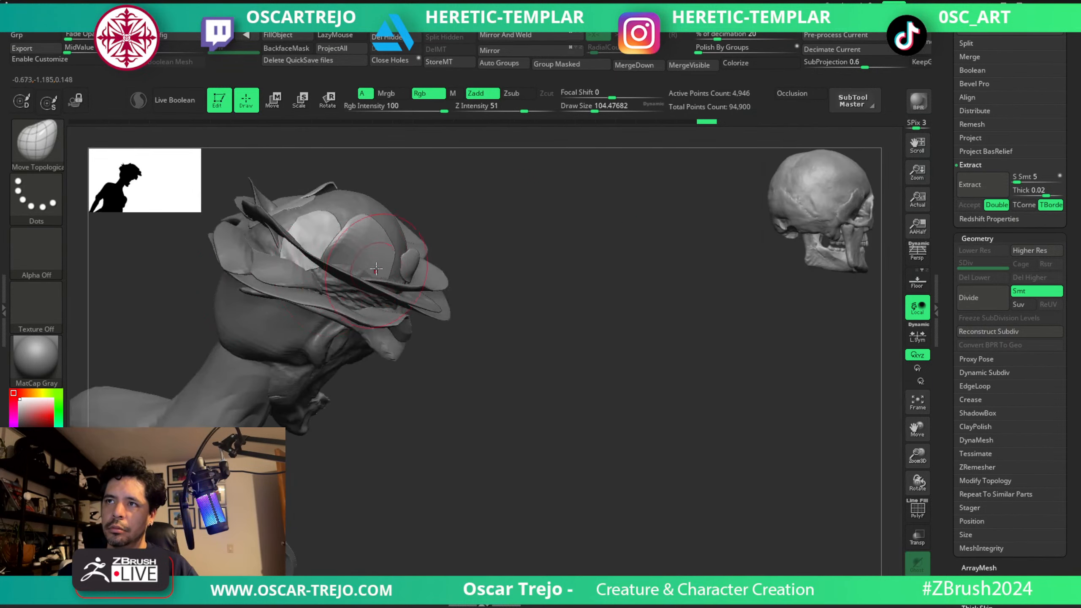
{"action": "left_click", "coordinate": [400, 280], "text": "alt"}
{"action": "mouse_move", "coordinate": [400, 280]}
{"action": "right_mouse_down"}
{"action": "mouse_move", "coordinate": [423, 280]}
{"action": "mouse_move", "coordinate": [336, 337]}
{"action": "mouse_move", "coordinate": [314, 365]}
{"action": "right_mouse_up"}
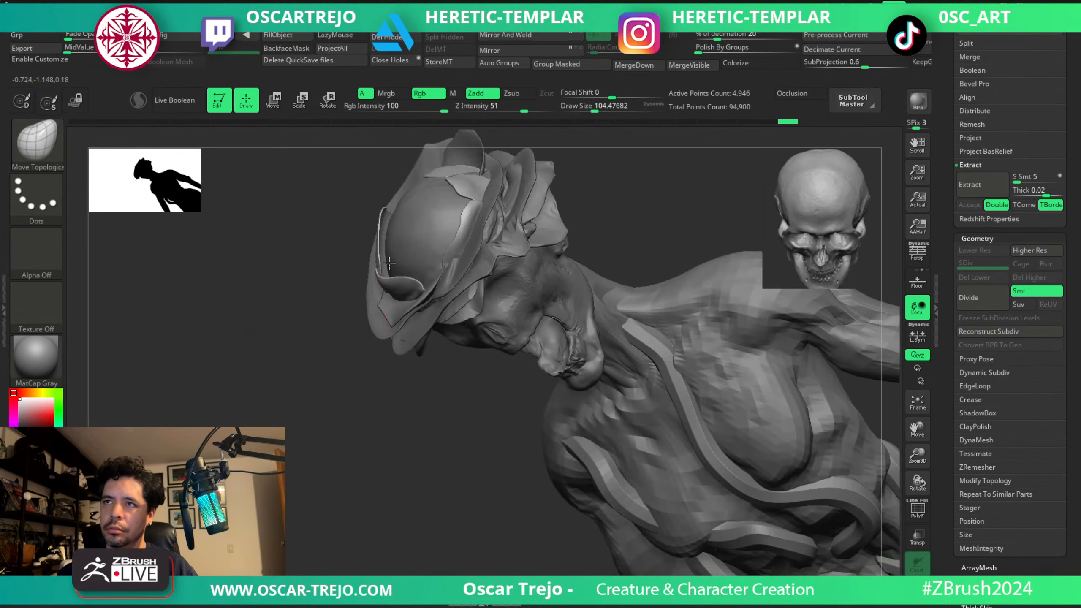
{"action": "left_click_drag", "start_coordinate": [389, 263], "coordinate": [391, 265]}
{"action": "key", "text": "ctrl+z"}
{"action": "right_click_drag", "start_coordinate": [387, 264], "coordinate": [469, 317]}
{"action": "key", "text": "ctrl+z"}
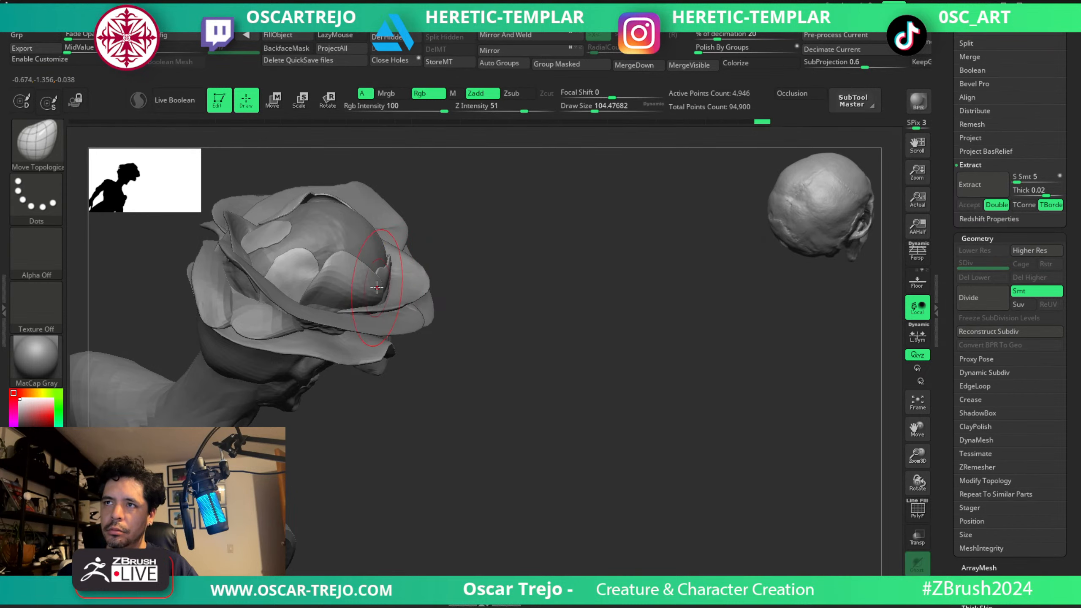
Open the crown petals unevenly around the skull with Move Topological, varying the brush size from about 101 to 154.
{"action": "left_click_drag", "start_coordinate": [388, 293], "coordinate": [396, 298]}
{"action": "mouse_move", "coordinate": [463, 309]}
{"action": "right_mouse_down"}
{"action": "mouse_move", "coordinate": [362, 317]}
{"action": "mouse_move", "coordinate": [374, 301]}
{"action": "right_mouse_up"}
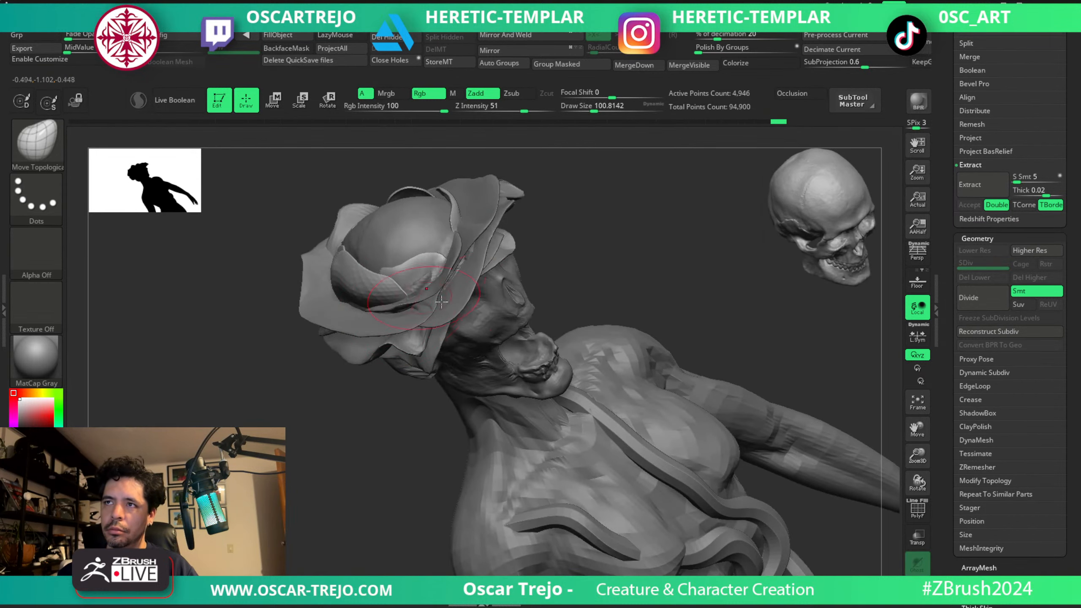
{"action": "right_click_drag", "start_coordinate": [441, 301], "coordinate": [565, 301]}
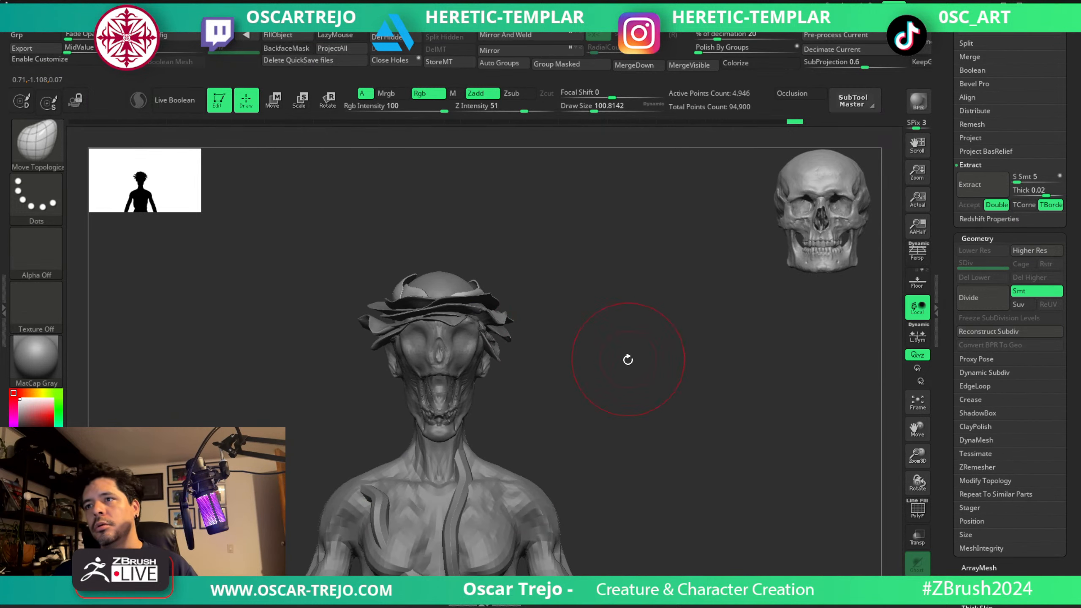
{"action": "right_click_drag", "start_coordinate": [628, 360], "coordinate": [629, 360]}
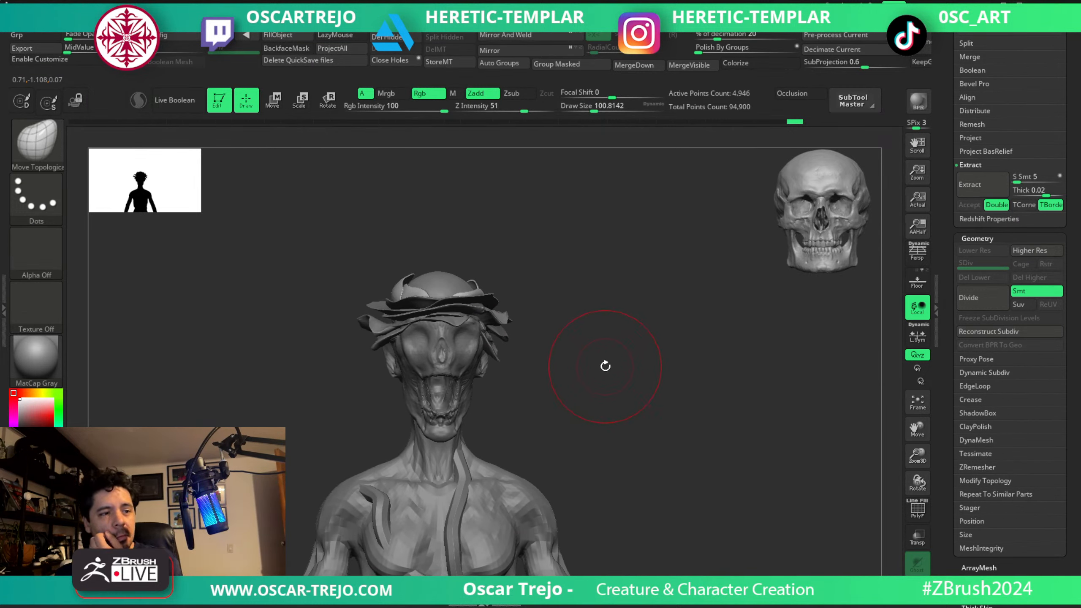
{"action": "mouse_move", "coordinate": [596, 288]}
{"action": "right_mouse_down"}
{"action": "mouse_move", "coordinate": [579, 307]}
{"action": "mouse_move", "coordinate": [588, 328]}
{"action": "mouse_move", "coordinate": [668, 304]}
{"action": "mouse_move", "coordinate": [638, 300]}
{"action": "right_mouse_up"}
{"action": "mouse_move", "coordinate": [541, 247]}
{"action": "right_mouse_down"}
{"action": "mouse_move", "coordinate": [610, 253]}
{"action": "mouse_move", "coordinate": [533, 264]}
{"action": "mouse_move", "coordinate": [608, 260]}
{"action": "mouse_move", "coordinate": [534, 277]}
{"action": "right_mouse_up"}
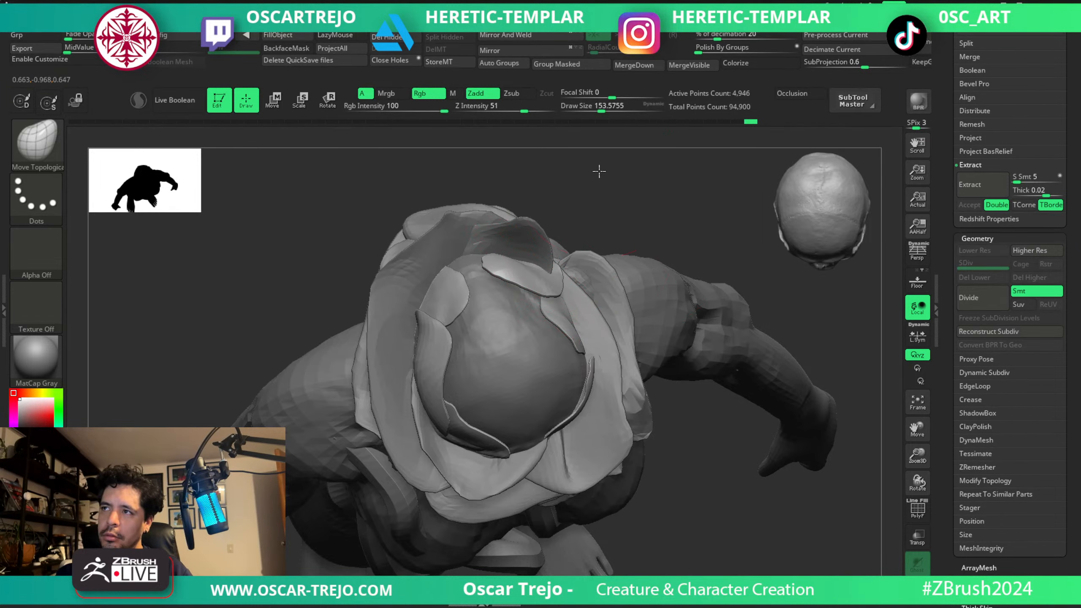
{"action": "mouse_move", "coordinate": [640, 322]}
{"action": "right_mouse_down", "text": "ctrl"}
{"action": "mouse_move", "coordinate": [649, 476]}
{"action": "mouse_move", "coordinate": [641, 312]}
{"action": "right_mouse_up", "text": "ctrl"}
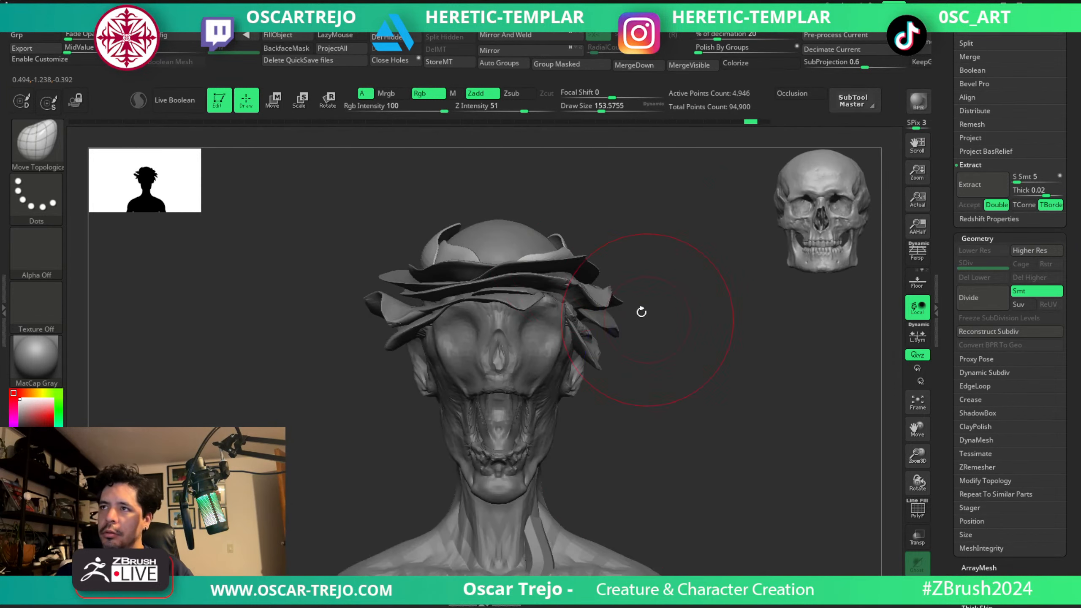
Switch to the Move brush at about 128 and pull the front crown petal tips upward and outward.
{"action": "key", "text": "b"}
{"action": "key", "text": "m"}
{"action": "key", "text": "v"}
{"action": "key", "text": "s"}
{"action": "left_click", "coordinate": [540, 249]}
{"action": "mouse_move", "coordinate": [532, 213]}
{"action": "right_mouse_down"}
{"action": "mouse_move", "coordinate": [509, 200]}
{"action": "mouse_move", "coordinate": [525, 199]}
{"action": "right_mouse_up"}
{"action": "key", "text": "s"}
{"action": "left_click_drag", "start_coordinate": [527, 227], "coordinate": [531, 226]}
{"action": "mouse_move", "coordinate": [572, 215]}
{"action": "right_mouse_down"}
{"action": "mouse_move", "coordinate": [548, 220]}
{"action": "mouse_move", "coordinate": [575, 233]}
{"action": "right_mouse_up"}
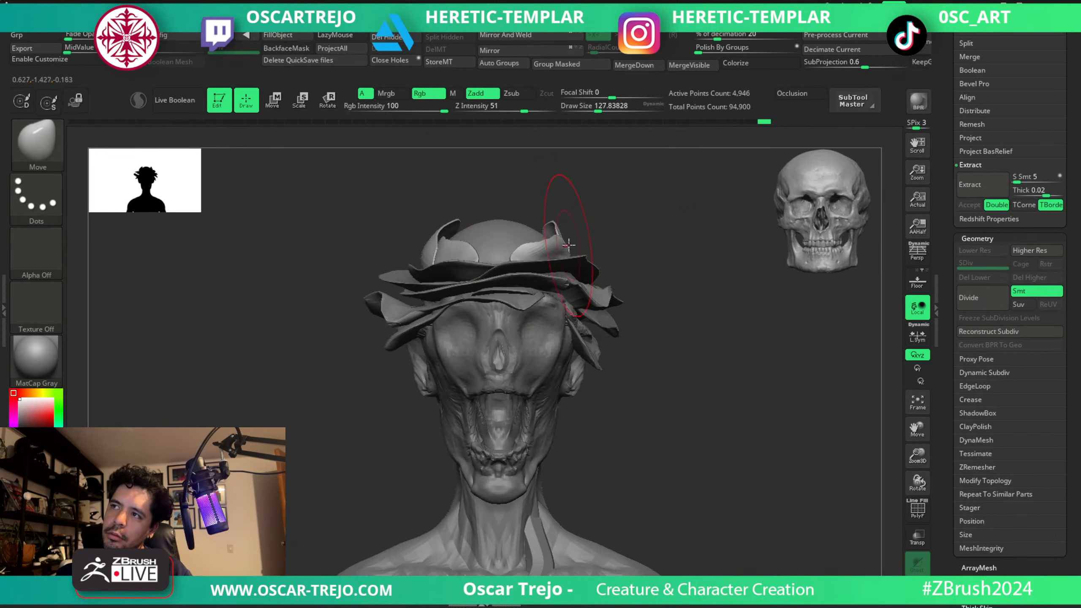
{"action": "key", "text": "["}
{"action": "left_click_drag", "start_coordinate": [569, 245], "coordinate": [571, 230]}
{"action": "key", "text": "]"}
{"action": "key", "text": "]"}
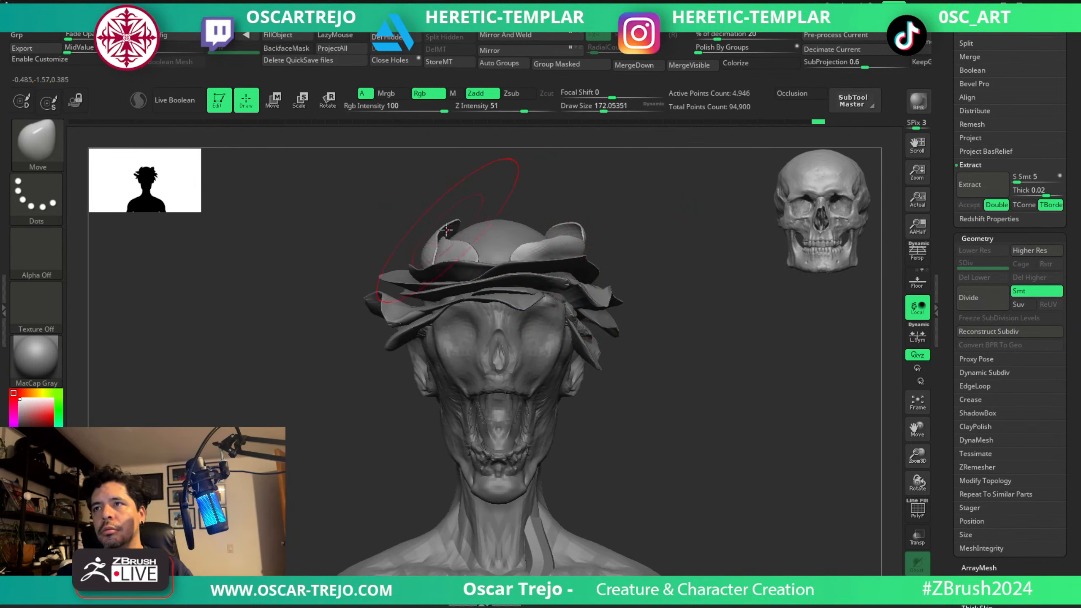
{"action": "mouse_move", "coordinate": [453, 234]}
{"action": "left_mouse_down"}
{"action": "mouse_move", "coordinate": [434, 247]}
{"action": "mouse_move", "coordinate": [445, 254]}
{"action": "left_mouse_up"}
{"action": "right_click_drag", "start_coordinate": [450, 253], "coordinate": [468, 215], "text": "ctrl"}
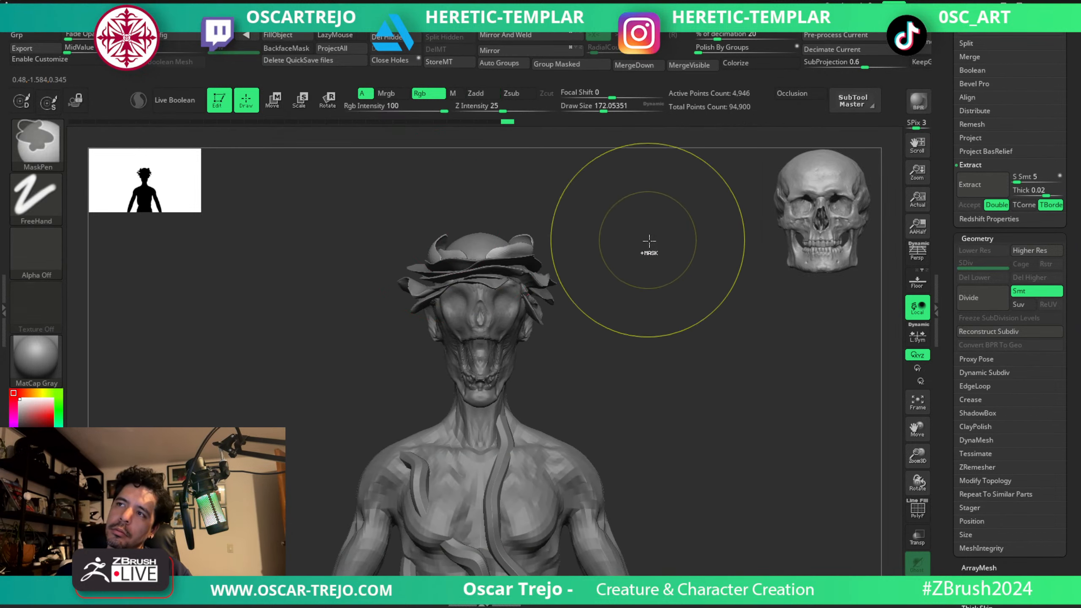
{"action": "key", "text": "ctrl+z"}
{"action": "key", "text": "ctrl+z"}
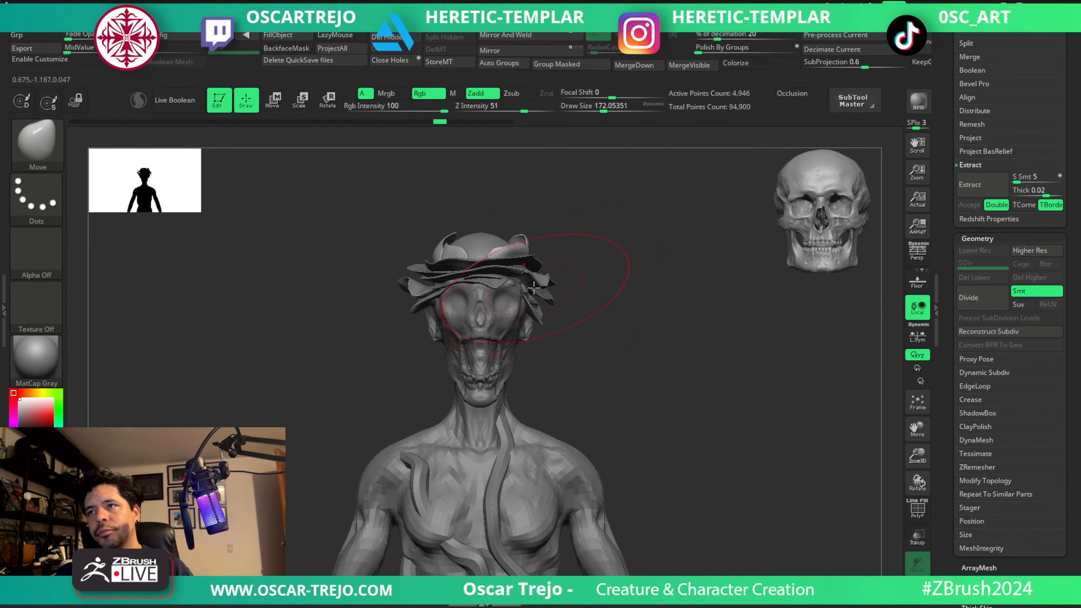
Select the PolySphere2 petals and bend them beside the temple with Move Topological at about 228.
{"action": "key", "text": "["}
{"action": "left_click", "coordinate": [511, 269], "text": "alt"}
{"action": "right_click_drag", "start_coordinate": [596, 253], "coordinate": [590, 294], "text": "ctrl"}
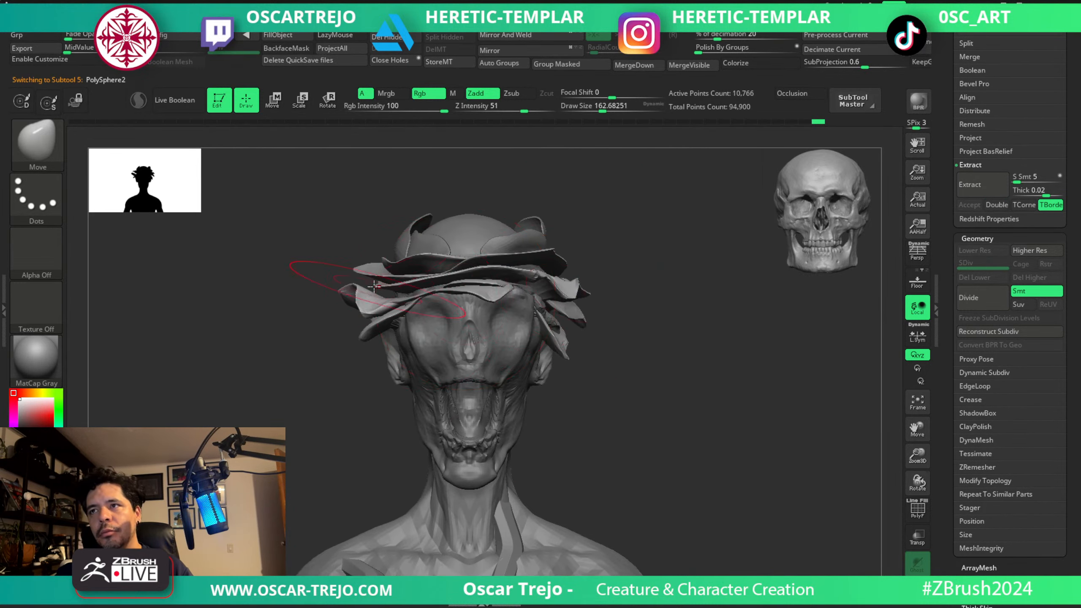
{"action": "key", "text": "b"}
{"action": "key", "text": "m"}
{"action": "key", "text": "t"}
{"action": "mouse_move", "coordinate": [633, 252]}
{"action": "right_mouse_down"}
{"action": "mouse_move", "coordinate": [640, 263]}
{"action": "mouse_move", "coordinate": [677, 213]}
{"action": "right_mouse_up"}
{"action": "key", "text": "]"}
{"action": "key", "text": "]"}
{"action": "key", "text": "]"}
{"action": "key", "text": "]"}
{"action": "key", "text": "]"}
{"action": "key", "text": "]"}
{"action": "key", "text": "]"}
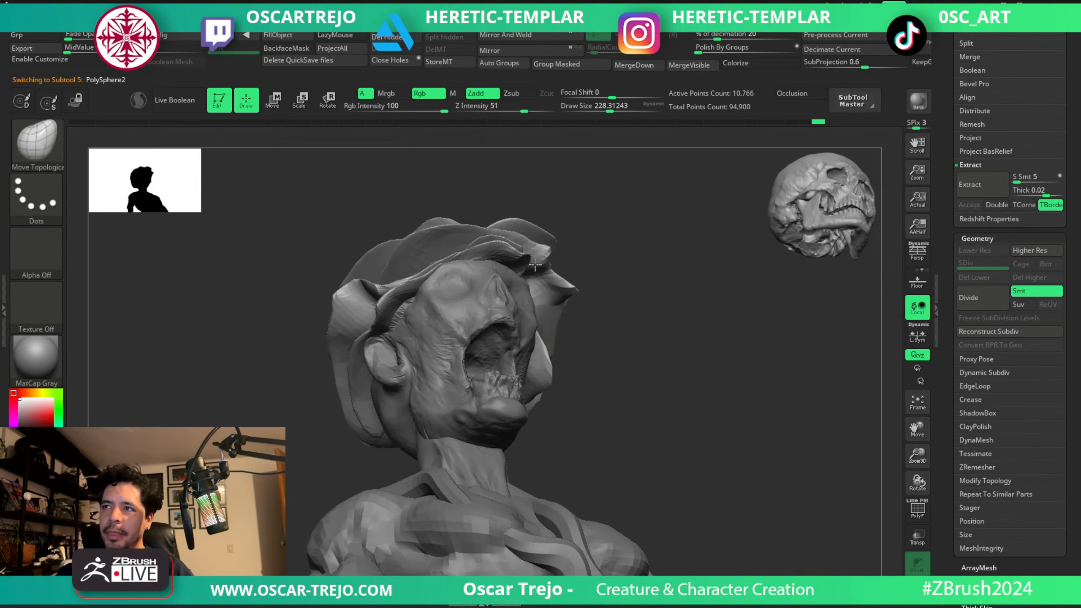
{"action": "mouse_move", "coordinate": [640, 256]}
{"action": "right_mouse_down", "text": "shift"}
{"action": "mouse_move", "coordinate": [607, 299]}
{"action": "mouse_move", "coordinate": [627, 291]}
{"action": "right_mouse_up", "text": "shift"}
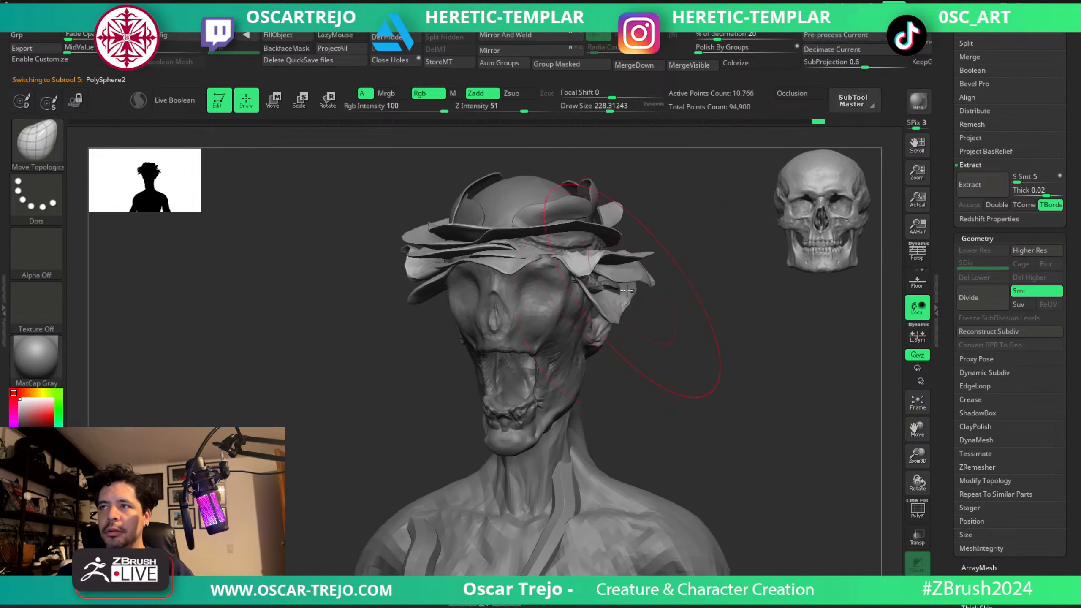
{"action": "right_click_drag", "start_coordinate": [578, 256], "coordinate": [639, 238]}
Refine the lower petals over the brow and temples with Move Topological, varying the brush size from about 90 to 74.
{"action": "key", "text": "bracketleft"}
{"action": "key", "text": "bracketleft"}
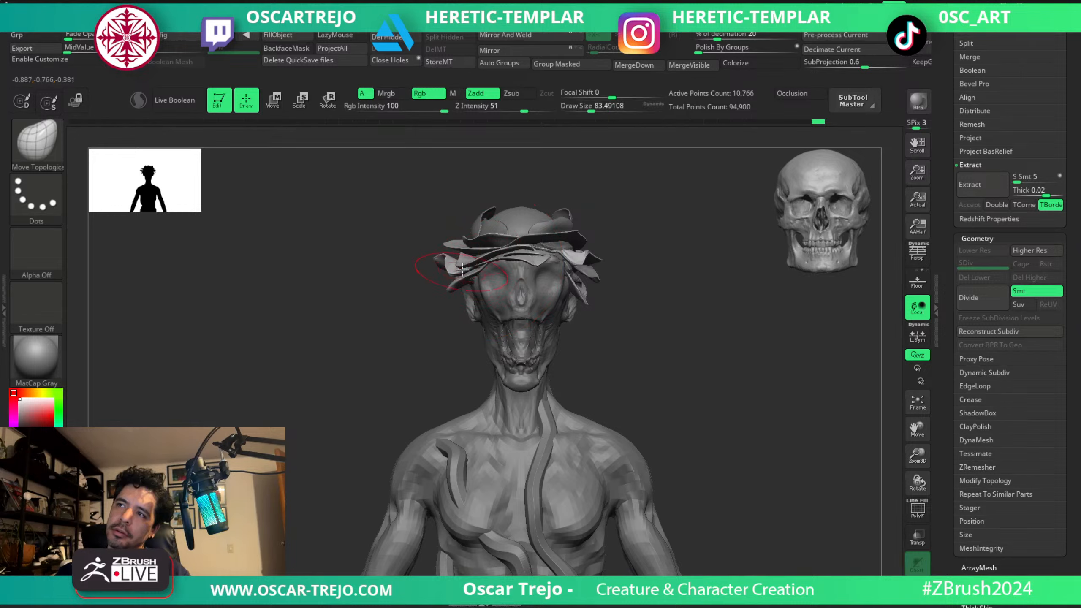
{"action": "key", "text": "s"}
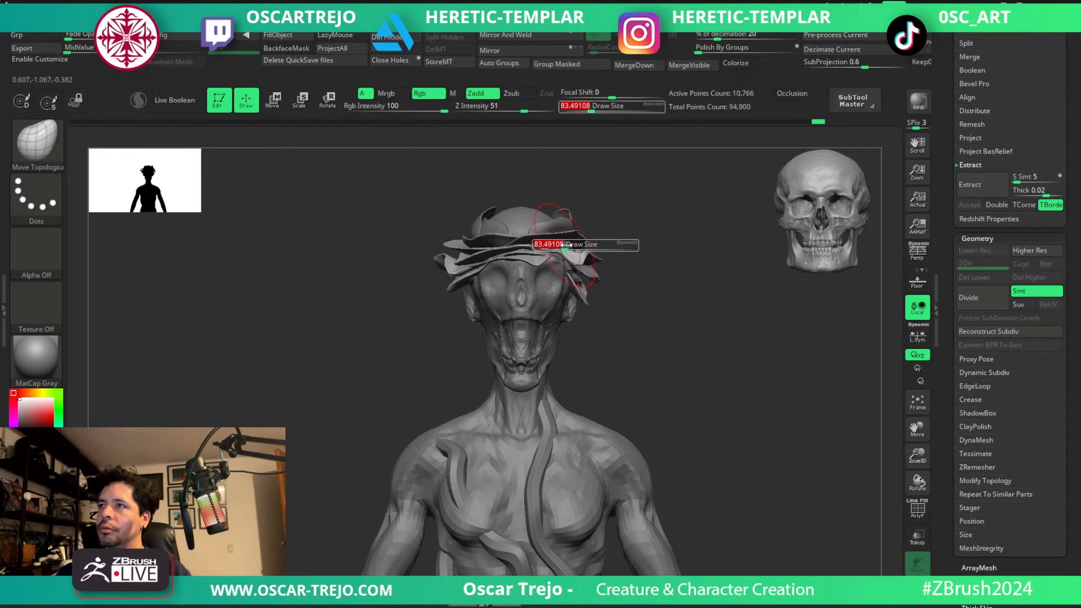
{"action": "left_click_drag", "start_coordinate": [565, 249], "coordinate": [568, 249]}
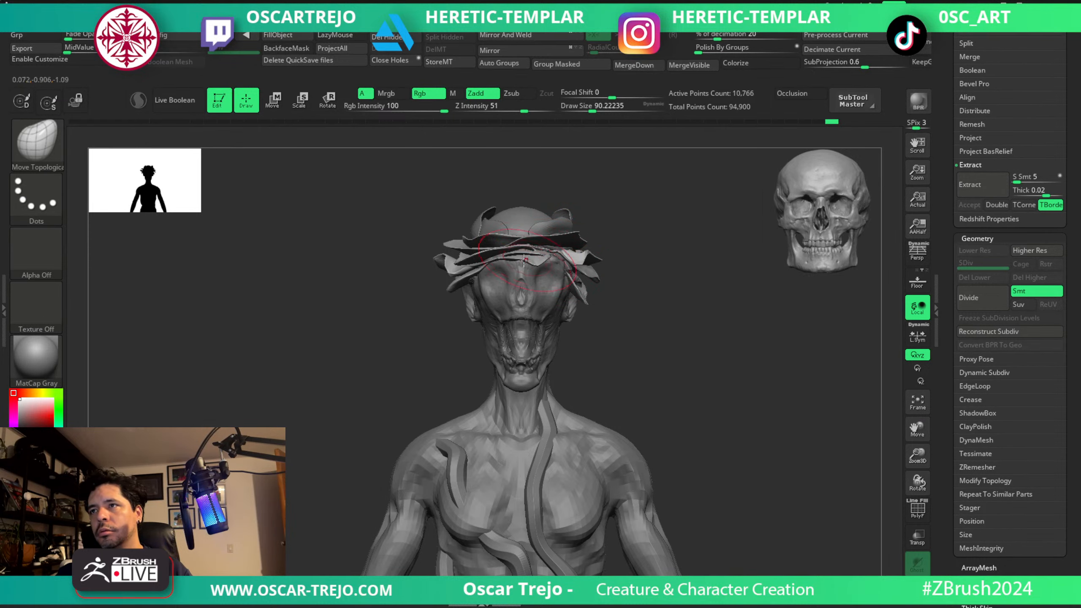
{"action": "left_click_drag", "start_coordinate": [403, 313], "coordinate": [414, 399]}
{"action": "key", "text": "s"}
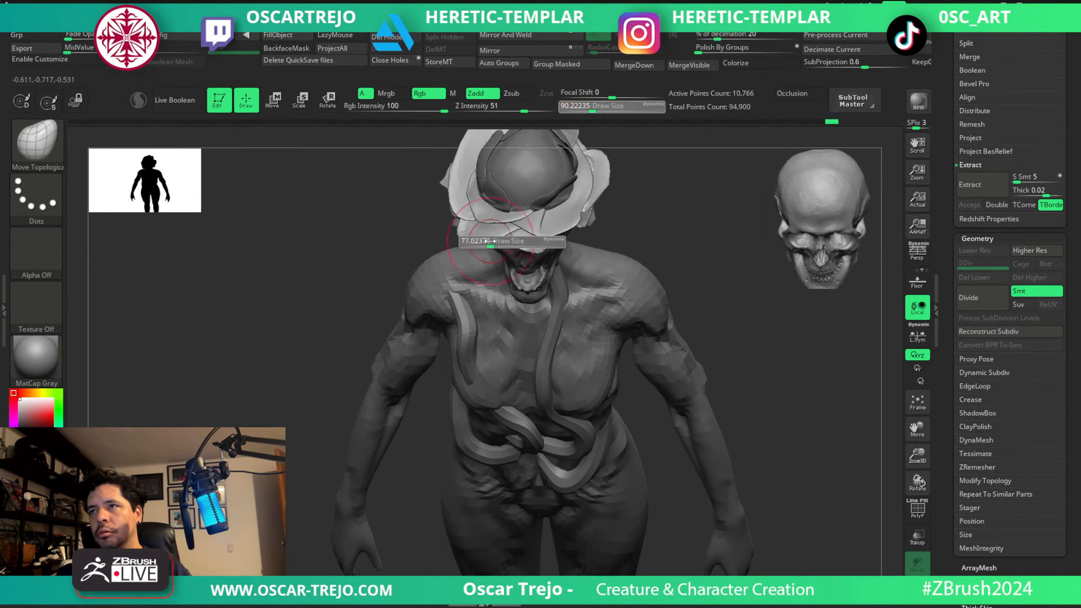
{"action": "left_click_drag", "start_coordinate": [492, 241], "coordinate": [489, 241]}
{"action": "left_click_drag", "start_coordinate": [683, 220], "coordinate": [683, 161]}
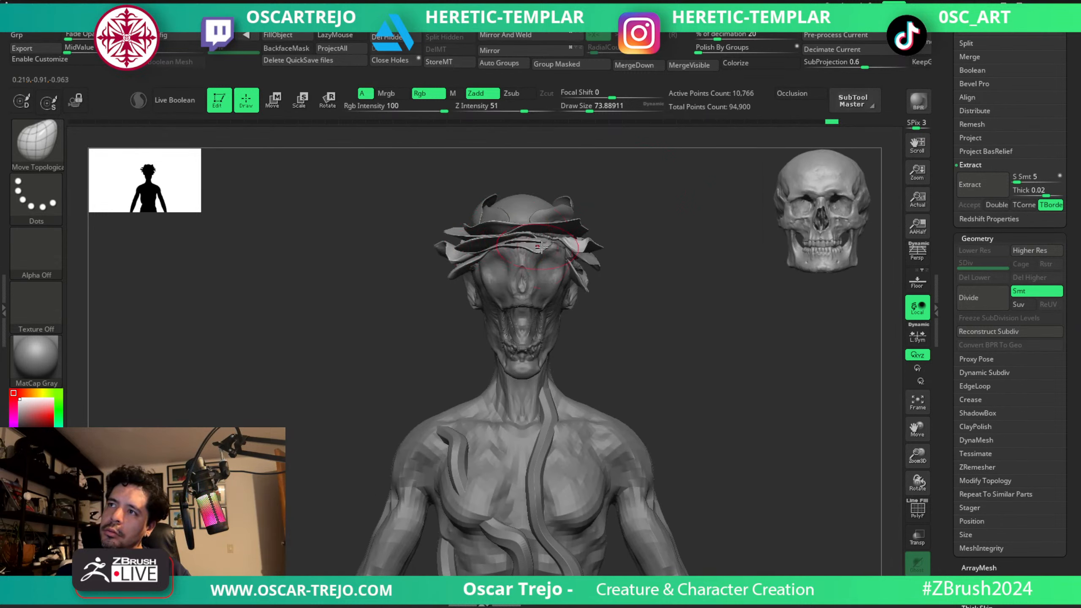
Hide the extracted crown petals in Extract2 and select the head.
{"action": "key", "text": "s"}
{"action": "left_click", "coordinate": [567, 211], "text": "alt"}
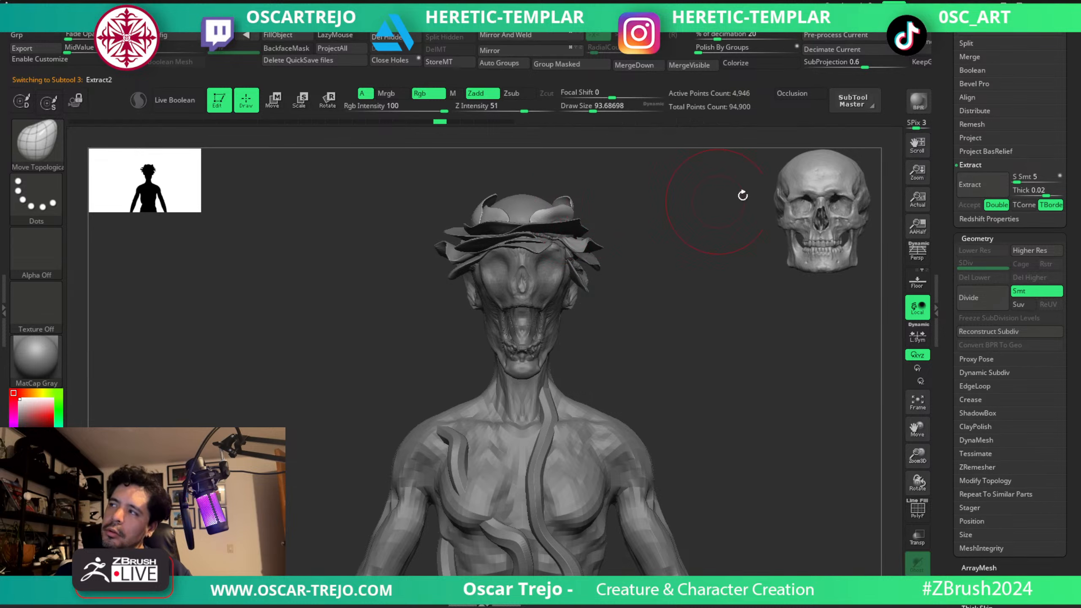
{"action": "scroll", "coordinate": [978, 191], "scroll_direction": "up", "scroll_amount": 10}
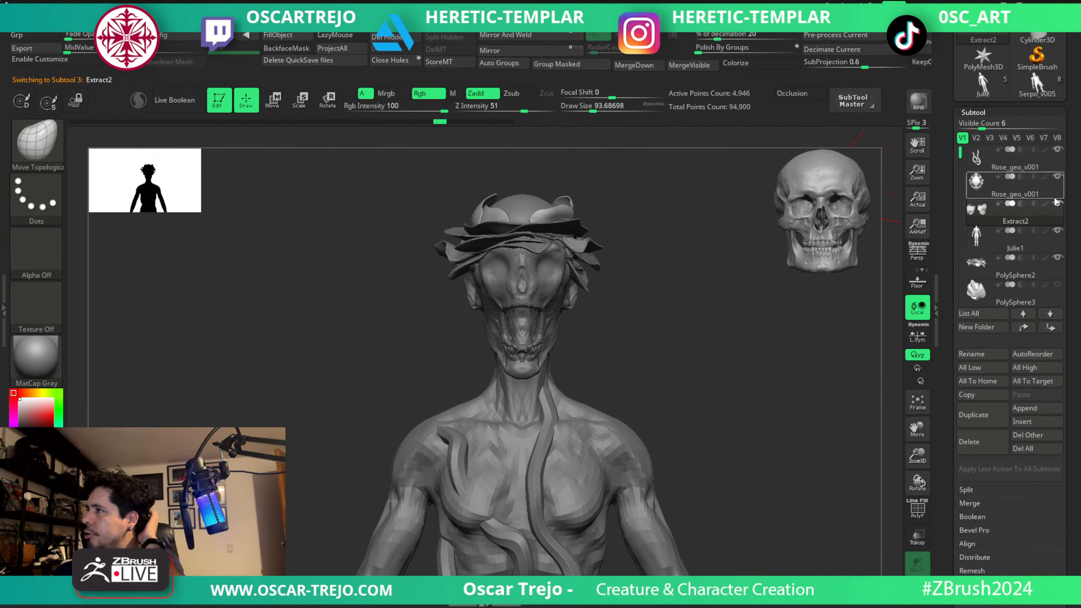
{"action": "left_click", "coordinate": [530, 298], "text": "alt"}
Switch to ClayBuildup and refine the skull face around the eye sockets and cheekbones, varying the brush size from about 20 to 77.
{"action": "mouse_move", "coordinate": [639, 311]}
{"action": "right_mouse_down", "text": "ctrl"}
{"action": "mouse_move", "coordinate": [644, 324]}
{"action": "mouse_move", "coordinate": [649, 297]}
{"action": "mouse_move", "coordinate": [717, 270]}
{"action": "mouse_move", "coordinate": [668, 280]}
{"action": "mouse_move", "coordinate": [695, 312]}
{"action": "mouse_move", "coordinate": [651, 302]}
{"action": "mouse_move", "coordinate": [692, 403]}
{"action": "right_mouse_up", "text": "ctrl"}
{"action": "key", "text": "b"}
{"action": "key", "text": "c"}
{"action": "key", "text": "b"}
{"action": "key", "text": "s"}
{"action": "left_click_drag", "start_coordinate": [466, 255], "coordinate": [444, 261]}
{"action": "key", "text": "s"}
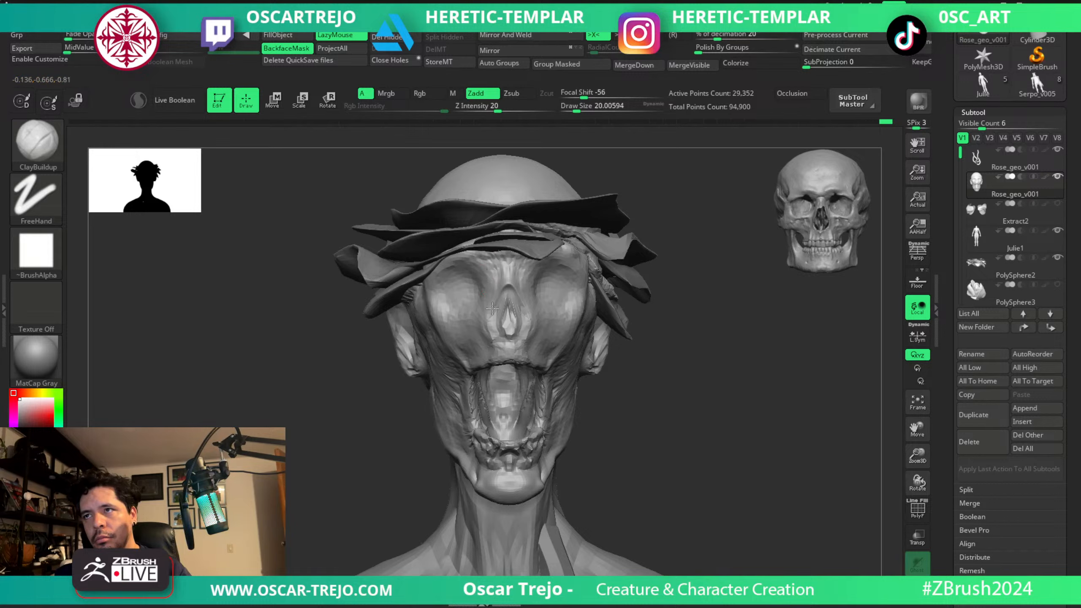
{"action": "key", "text": "s"}
{"action": "left_click_drag", "start_coordinate": [531, 289], "coordinate": [541, 306]}
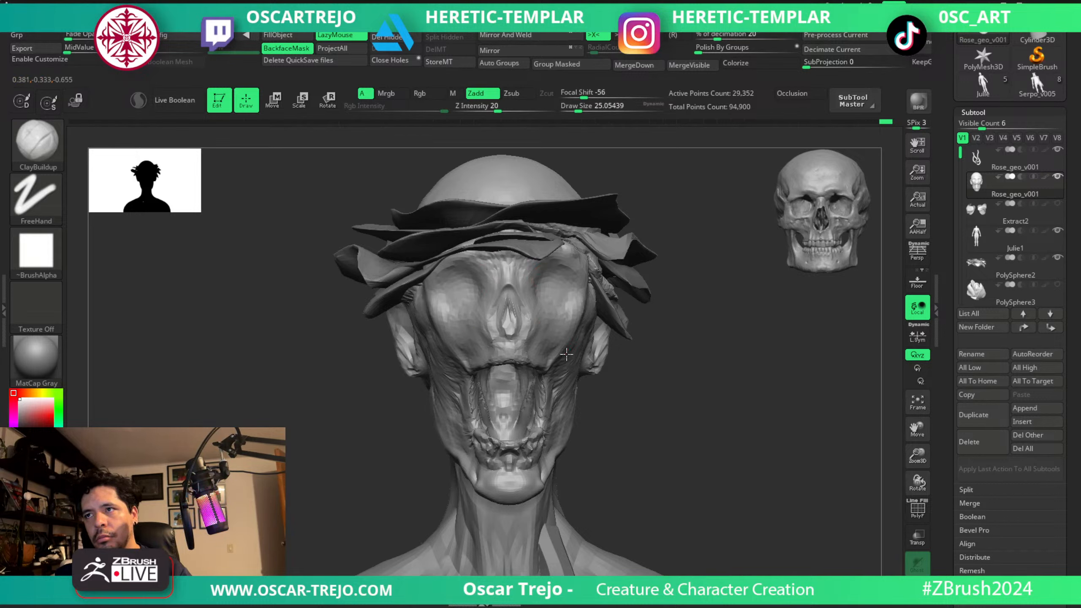
{"action": "key", "text": "s"}
{"action": "left_click_drag", "start_coordinate": [575, 349], "coordinate": [587, 351]}
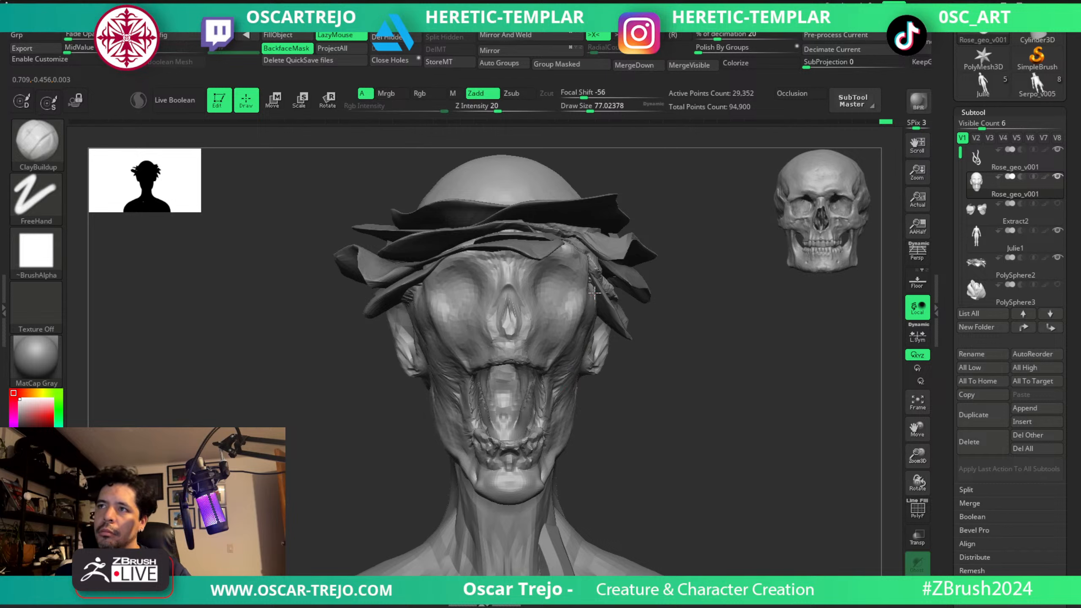
Refine the cheeks and sides of the jaw with ClayBuildup, reducing the brush size from about 77 to 33.
{"action": "left_click_drag", "start_coordinate": [653, 349], "coordinate": [632, 321], "text": "alt"}
{"action": "left_click_drag", "start_coordinate": [702, 296], "coordinate": [639, 290]}
{"action": "left_click_drag", "start_coordinate": [642, 294], "coordinate": [647, 334], "text": "alt"}
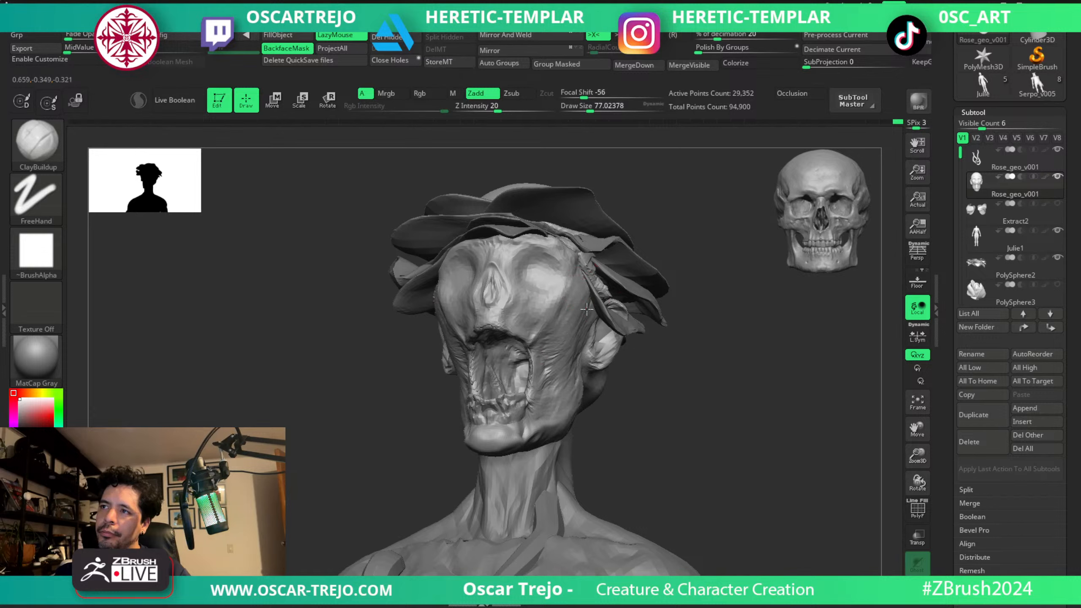
{"action": "mouse_move", "coordinate": [649, 453]}
{"action": "left_mouse_down", "text": "shift"}
{"action": "mouse_move", "coordinate": [669, 415]}
{"action": "mouse_move", "coordinate": [630, 336]}
{"action": "left_mouse_up", "text": "shift"}
{"action": "key", "text": "s"}
{"action": "left_click", "coordinate": [582, 343]}
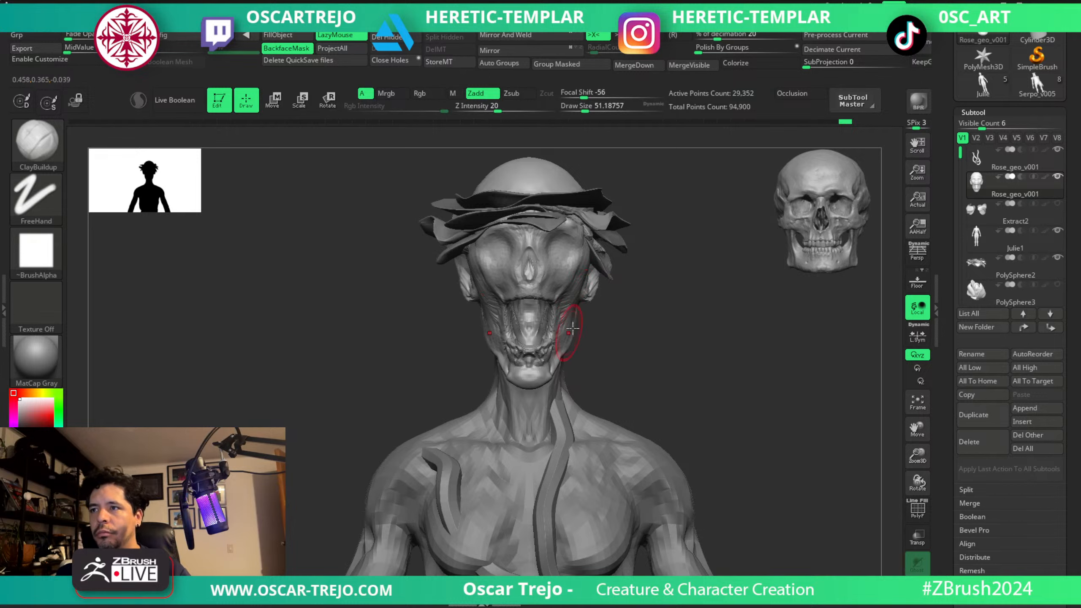
{"action": "key", "text": "s"}
{"action": "left_click", "coordinate": [539, 370]}
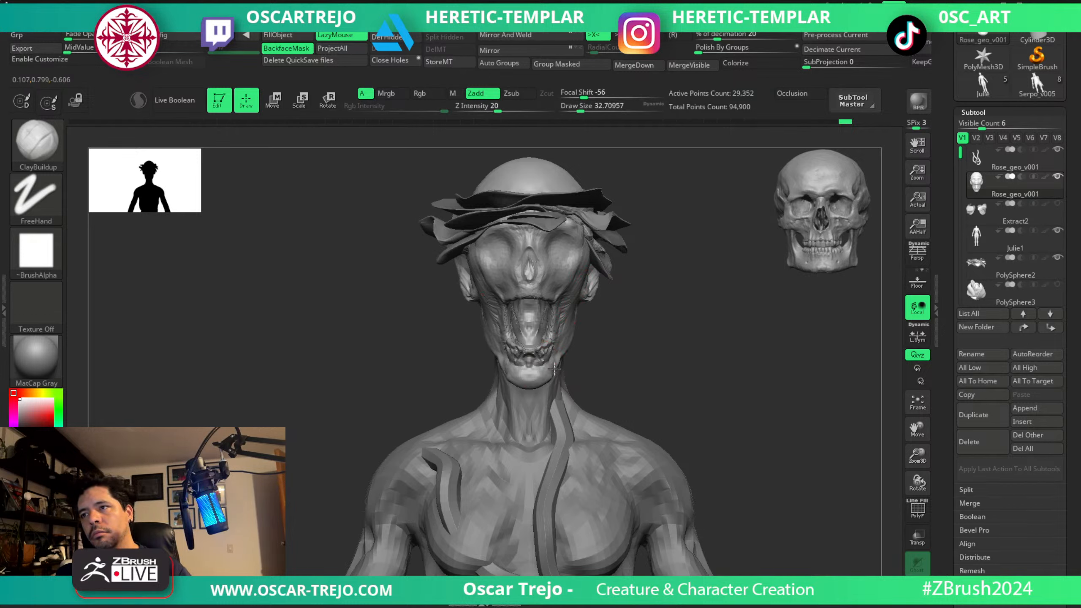
Push the top of the cranium down behind the petals with the Move brush, using sizes of about 100 to 140.
{"action": "left_click_drag", "start_coordinate": [614, 337], "coordinate": [642, 261], "text": "alt"}
{"action": "left_click_drag", "start_coordinate": [677, 334], "coordinate": [685, 281], "text": "alt"}
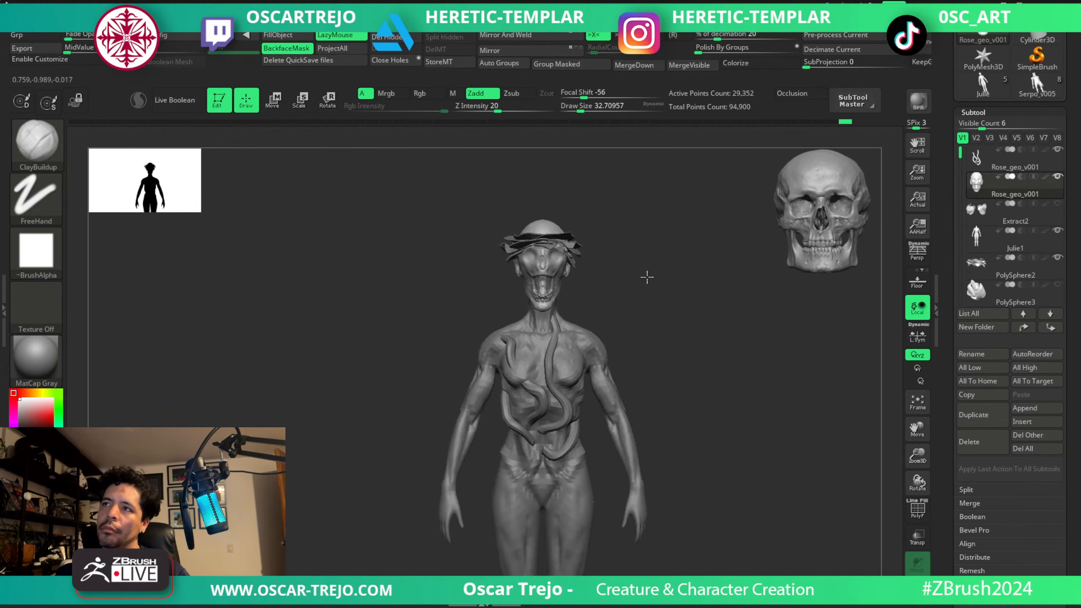
{"action": "left_click_drag", "start_coordinate": [612, 272], "coordinate": [611, 322], "text": "alt"}
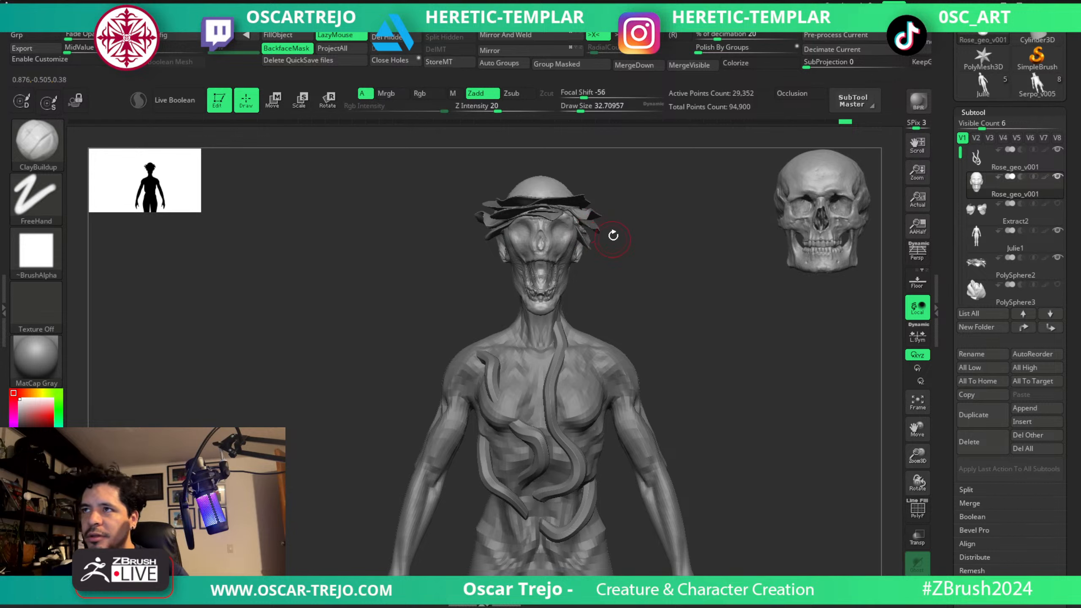
{"action": "mouse_move", "coordinate": [656, 211]}
{"action": "left_mouse_down", "text": "alt"}
{"action": "mouse_move", "coordinate": [641, 321]}
{"action": "mouse_move", "coordinate": [590, 311]}
{"action": "left_mouse_up", "text": "alt"}
{"action": "key", "text": "s"}
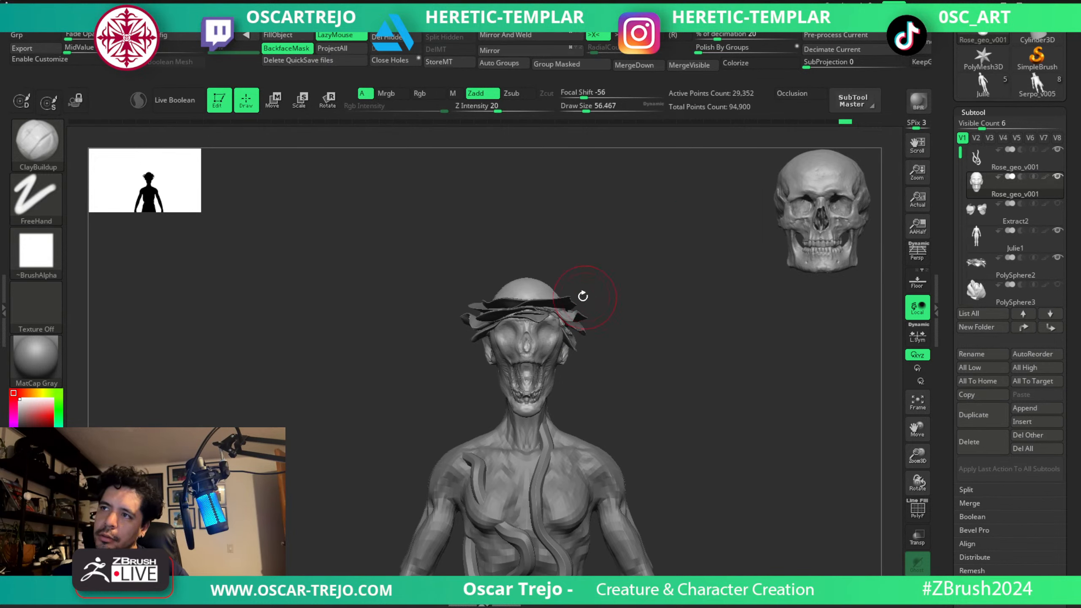
{"action": "key", "text": "b"}
{"action": "key", "text": "m"}
{"action": "key", "text": "v"}
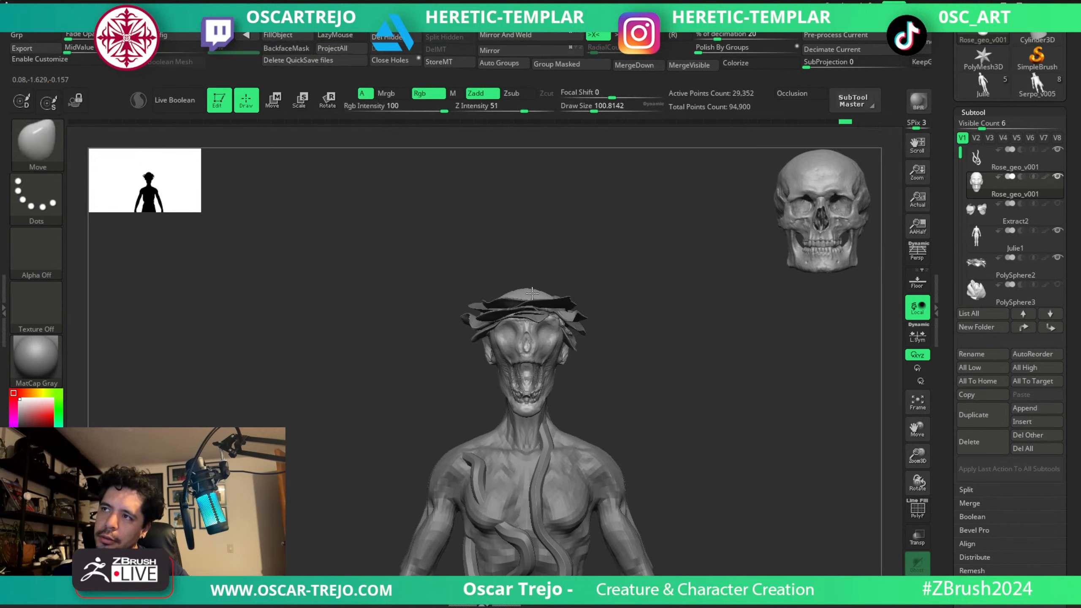
{"action": "mouse_move", "coordinate": [616, 290]}
{"action": "left_mouse_down"}
{"action": "mouse_move", "coordinate": [632, 282]}
{"action": "mouse_move", "coordinate": [673, 307]}
{"action": "mouse_move", "coordinate": [668, 343]}
{"action": "mouse_move", "coordinate": [668, 277]}
{"action": "mouse_move", "coordinate": [565, 266]}
{"action": "left_mouse_up"}
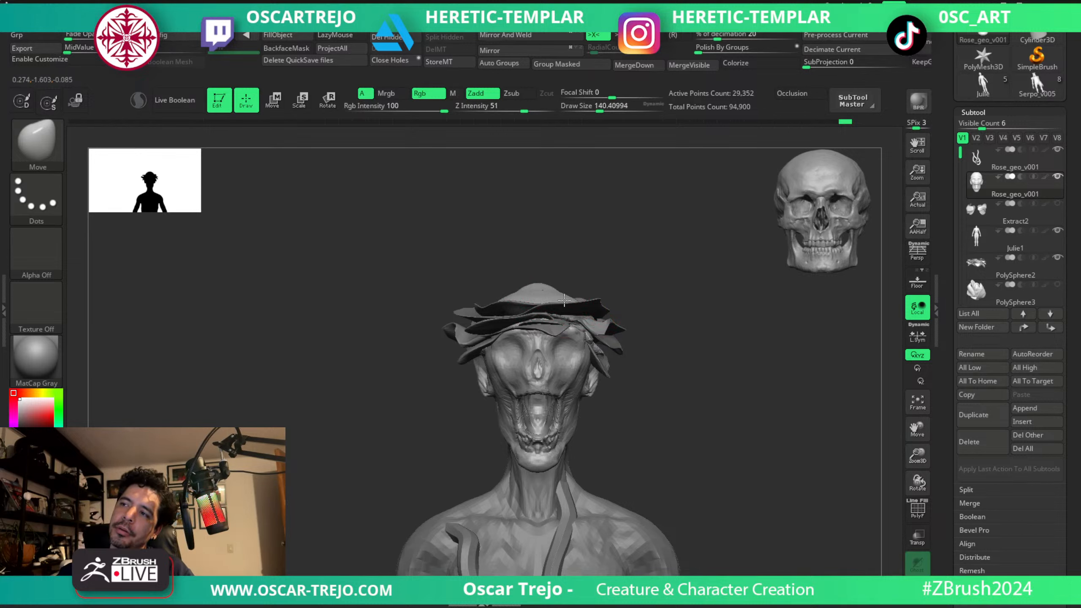
{"action": "mouse_move", "coordinate": [599, 273]}
{"action": "left_mouse_down"}
{"action": "mouse_move", "coordinate": [628, 268]}
{"action": "mouse_move", "coordinate": [618, 258]}
{"action": "mouse_move", "coordinate": [613, 266]}
{"action": "left_mouse_up"}
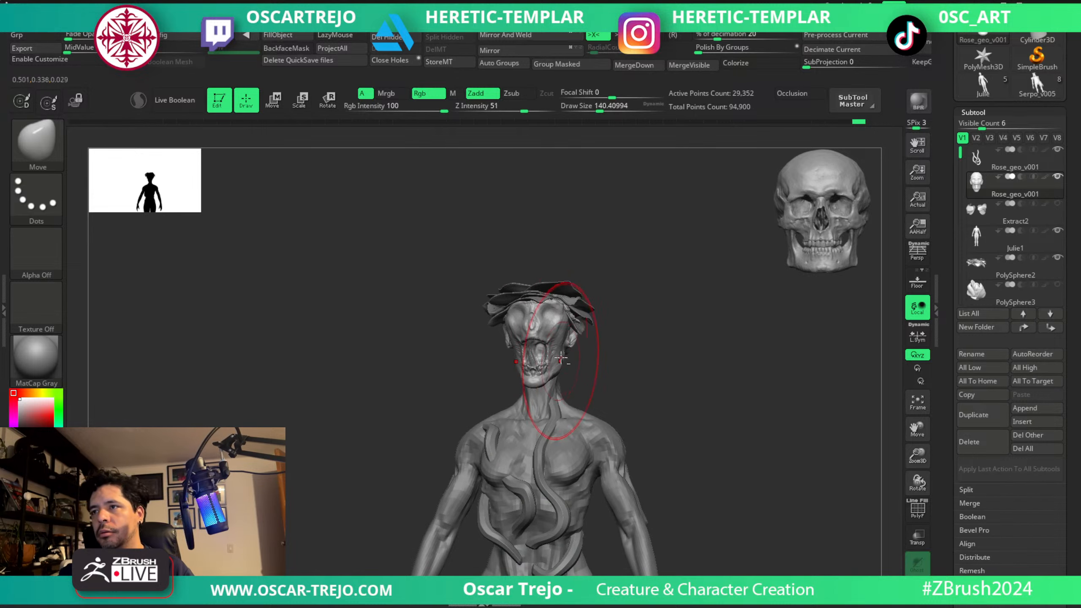
{"action": "left_click_drag", "start_coordinate": [609, 339], "coordinate": [379, 410]}
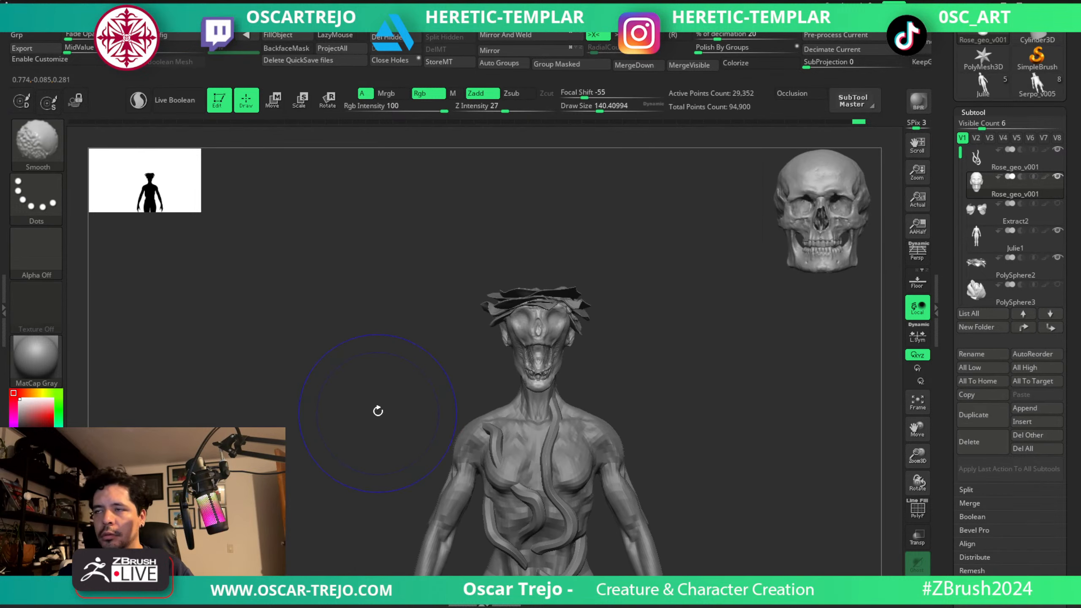
Select the PolySphere2 petals and reshape the upper petal edges with the Move brush at about 87.
{"action": "left_click", "coordinate": [490, 292], "text": "alt"}
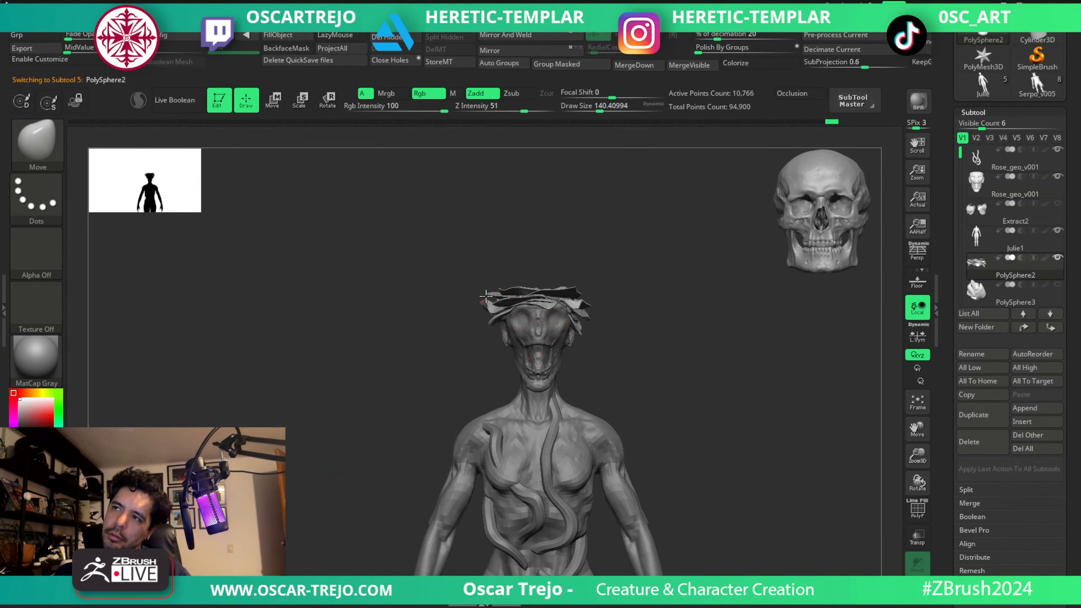
{"action": "key", "text": "s"}
{"action": "left_click_drag", "start_coordinate": [576, 241], "coordinate": [564, 243]}
{"action": "key", "text": "s"}
{"action": "left_click_drag", "start_coordinate": [525, 284], "coordinate": [517, 284]}
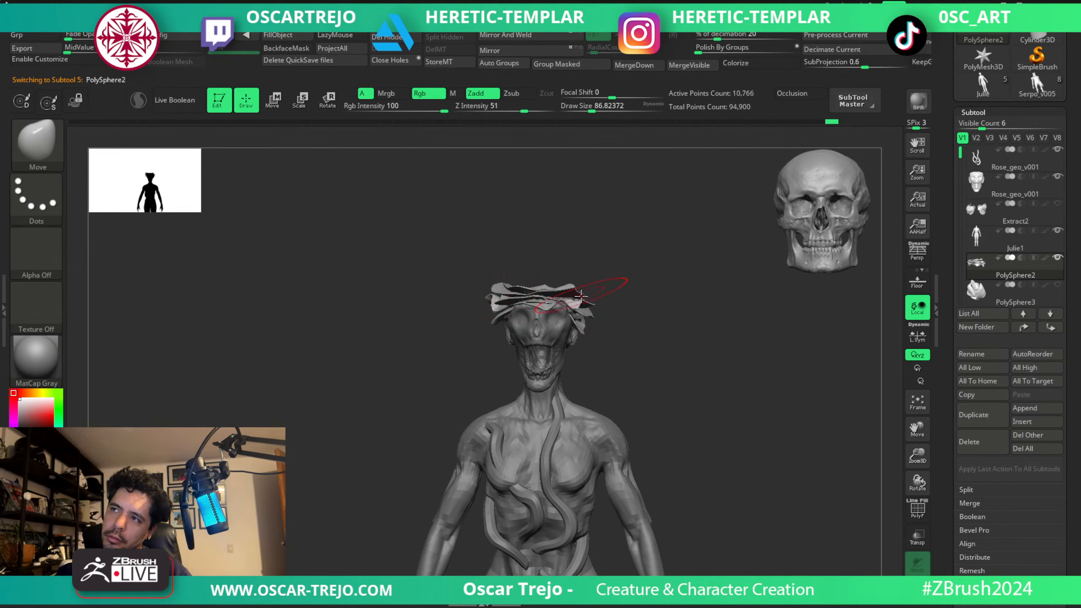
{"action": "key", "text": "ctrl"}
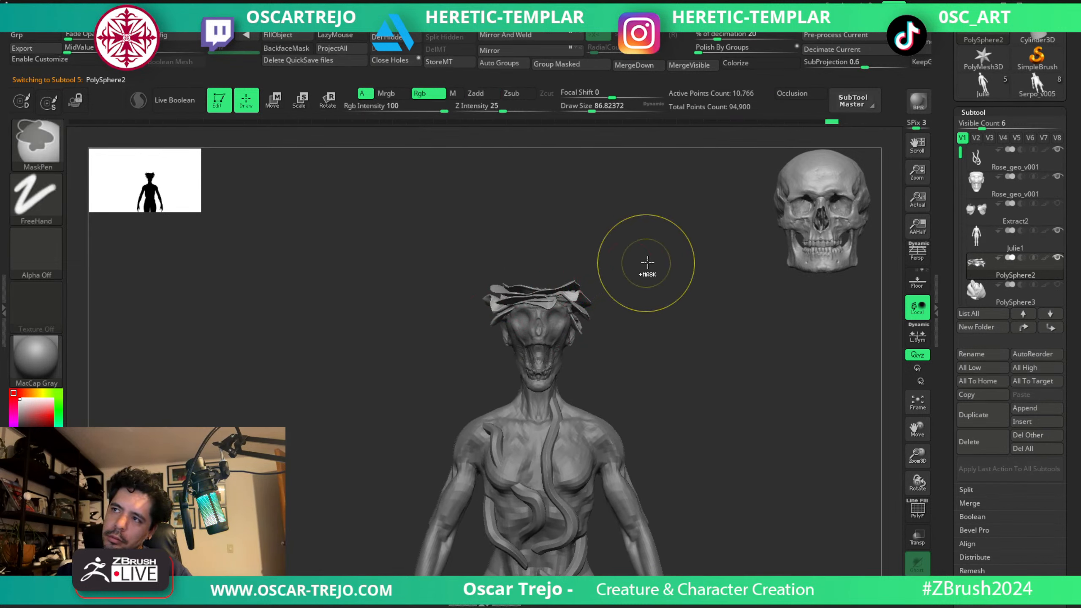
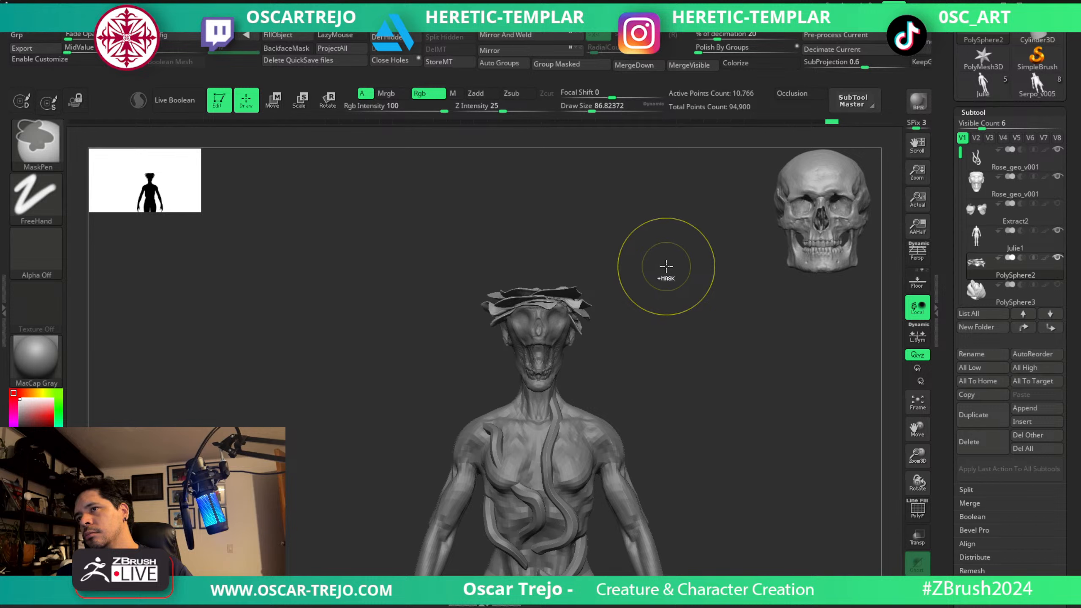
Select the head subtool and undo the last two changes to the top of the cranium.
{"action": "left_click", "coordinate": [571, 327], "text": "alt"}
{"action": "key", "text": "ctrl+z"}
{"action": "key", "text": "ctrl+z"}
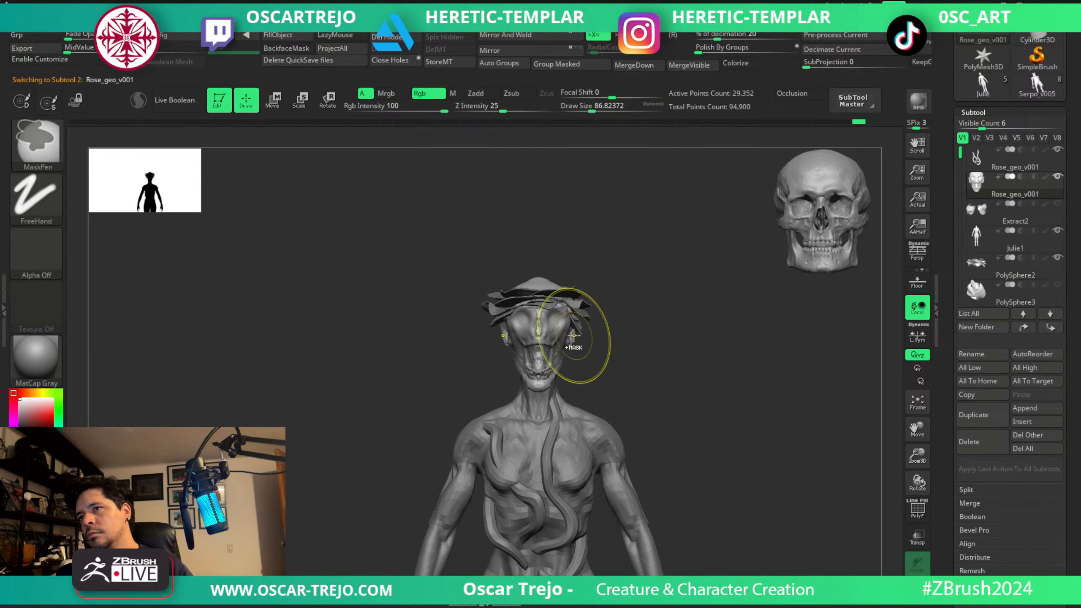
Select the torso vines subtool and duplicate it.
{"action": "mouse_move", "coordinate": [647, 338]}
{"action": "left_mouse_down", "text": "alt"}
{"action": "mouse_move", "coordinate": [594, 296]}
{"action": "mouse_move", "coordinate": [673, 367]}
{"action": "mouse_move", "coordinate": [671, 403]}
{"action": "mouse_move", "coordinate": [642, 307]}
{"action": "mouse_move", "coordinate": [681, 442]}
{"action": "mouse_move", "coordinate": [659, 387]}
{"action": "mouse_move", "coordinate": [625, 358]}
{"action": "mouse_move", "coordinate": [640, 329]}
{"action": "mouse_move", "coordinate": [642, 256]}
{"action": "left_mouse_up", "text": "alt"}
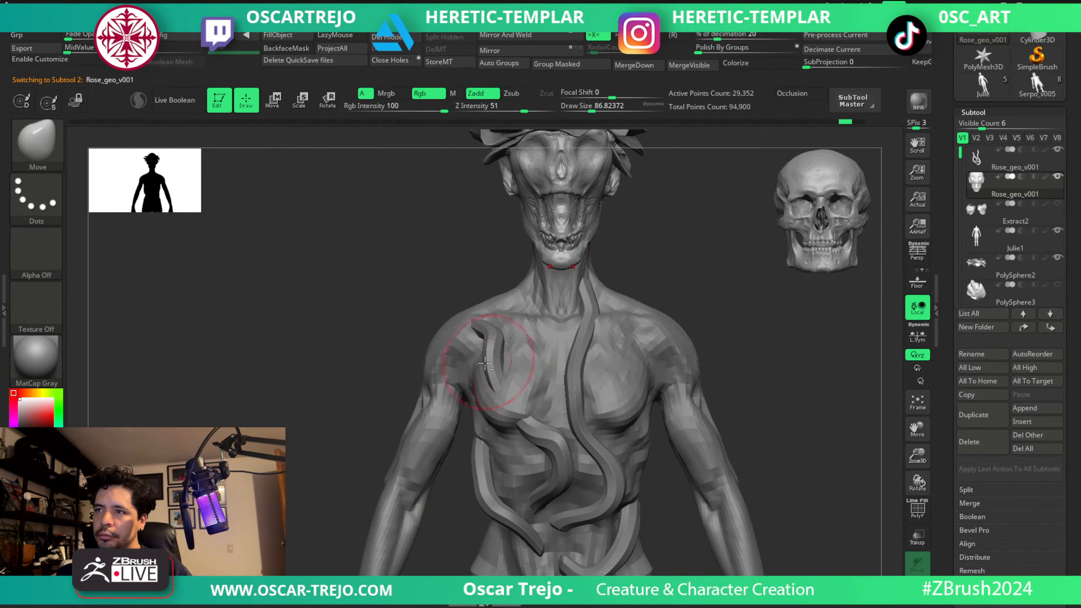
{"action": "left_click", "coordinate": [499, 361], "text": "alt"}
{"action": "left_click_drag", "start_coordinate": [660, 318], "coordinate": [677, 268], "text": "alt"}
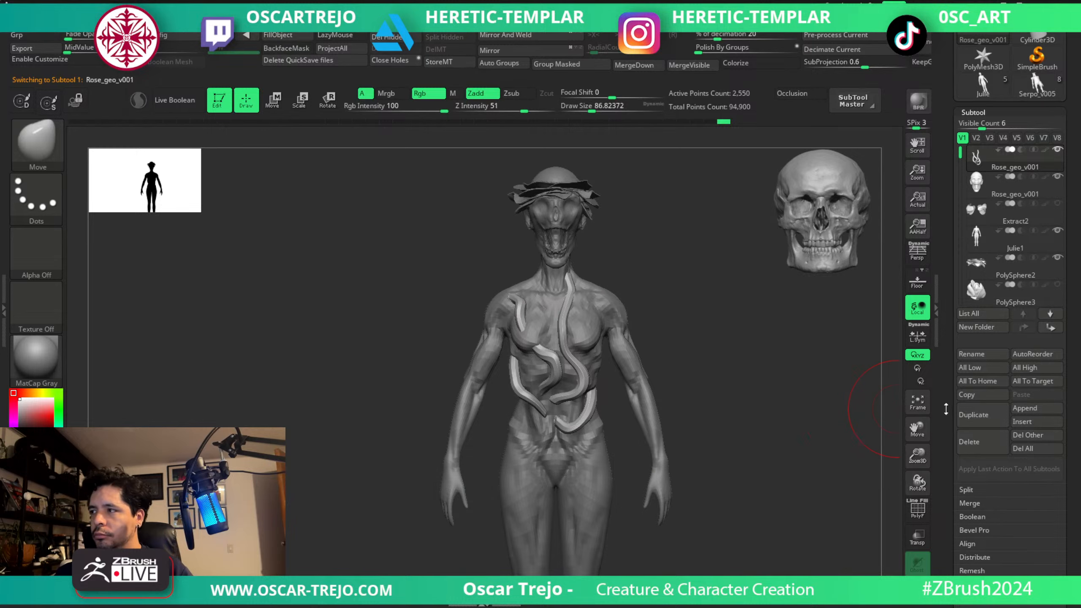
{"action": "left_click", "coordinate": [961, 415]}
Shift the duplicated vines across the torso with the Move Topological brush at a size of about 128.
{"action": "key", "text": "s"}
{"action": "mouse_move", "coordinate": [554, 347]}
{"action": "left_mouse_down"}
{"action": "mouse_move", "coordinate": [577, 320]}
{"action": "mouse_move", "coordinate": [626, 305]}
{"action": "mouse_move", "coordinate": [609, 294]}
{"action": "mouse_move", "coordinate": [603, 324]}
{"action": "left_mouse_up"}
{"action": "key", "text": "b"}
{"action": "key", "text": "m"}
{"action": "key", "text": "t"}
{"action": "key", "text": "s"}
{"action": "key", "text": "s"}
{"action": "key", "text": "s"}
{"action": "left_click_drag", "start_coordinate": [675, 312], "coordinate": [769, 295]}
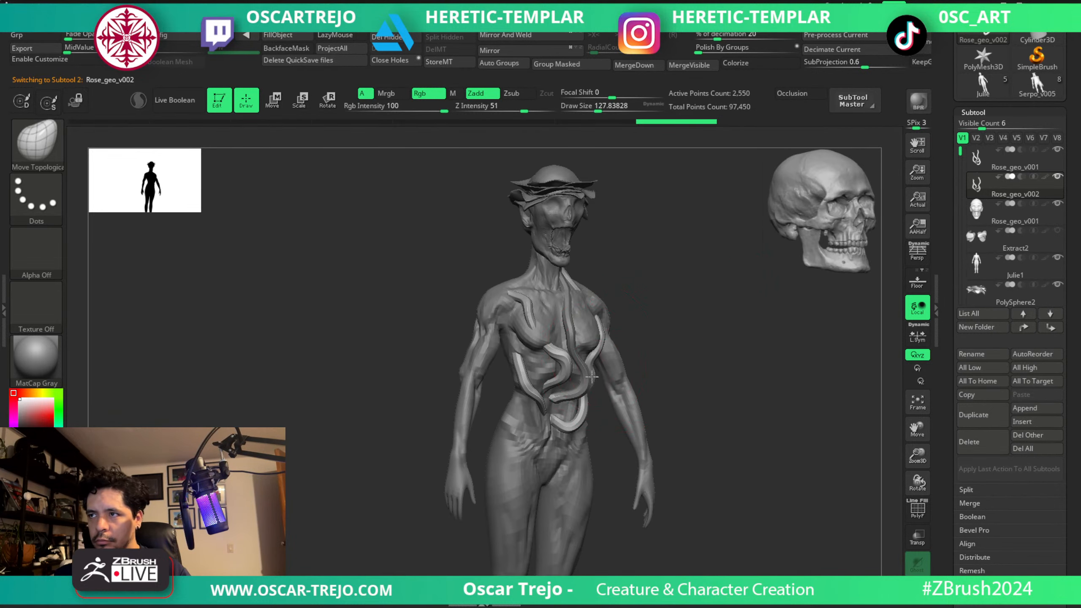
{"action": "left_click_drag", "start_coordinate": [686, 370], "coordinate": [749, 361]}
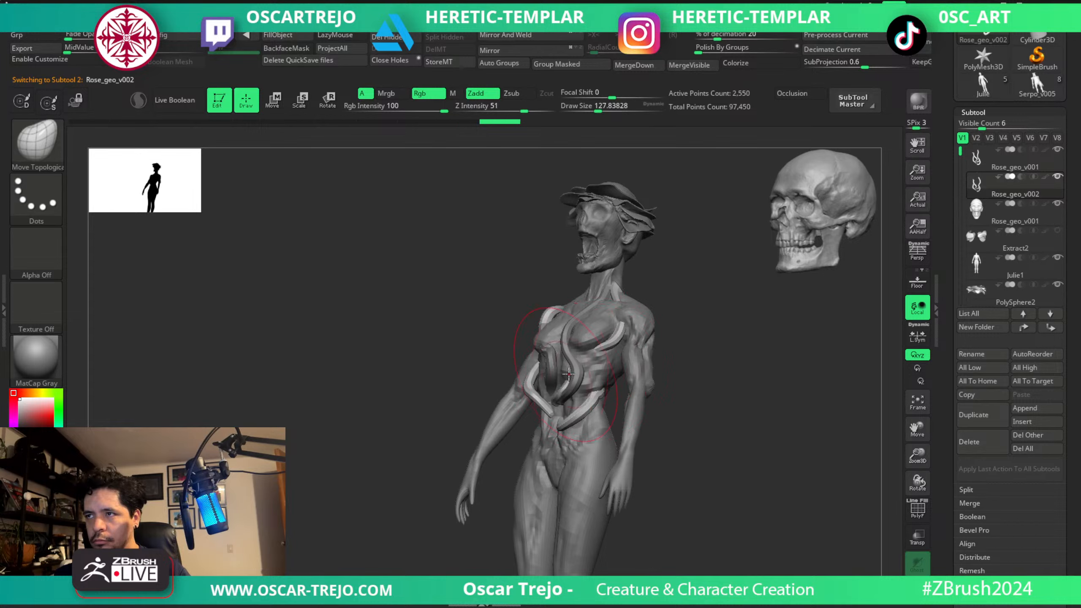
{"action": "left_click_drag", "start_coordinate": [565, 381], "coordinate": [576, 378]}
Reshape the duplicate's central strand at a brush size of about 71 and mirror the duplicated vines to the opposite side.
{"action": "mouse_move", "coordinate": [686, 355]}
{"action": "left_mouse_down", "text": "shift"}
{"action": "mouse_move", "coordinate": [716, 380]}
{"action": "mouse_move", "coordinate": [701, 385]}
{"action": "left_mouse_up", "text": "shift"}
{"action": "key", "text": "s"}
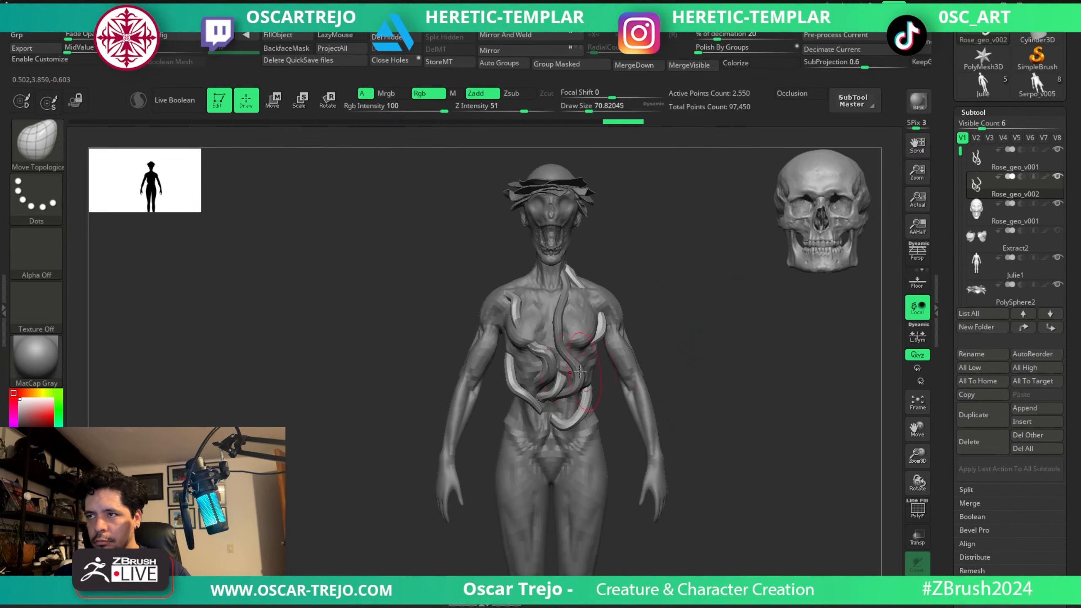
{"action": "mouse_move", "coordinate": [564, 371]}
{"action": "left_mouse_down"}
{"action": "mouse_move", "coordinate": [568, 361]}
{"action": "mouse_move", "coordinate": [539, 344]}
{"action": "mouse_move", "coordinate": [525, 366]}
{"action": "left_mouse_up"}
{"action": "left_click", "coordinate": [511, 52]}
{"action": "key", "text": "ctrl+z"}
{"action": "key", "text": "x"}
Switch to the Move brush at about 90 and pull the mirrored strand below the shoulder into place over the chest.
{"action": "key", "text": "b"}
{"action": "key", "text": "m"}
{"action": "key", "text": "v"}
{"action": "key", "text": "s"}
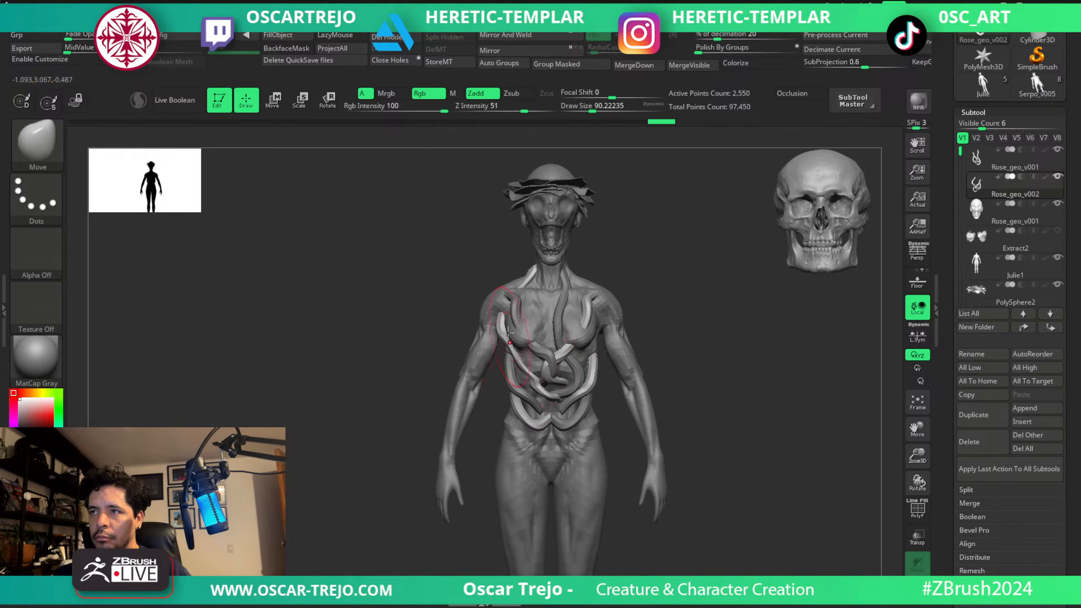
{"action": "left_click_drag", "start_coordinate": [502, 319], "coordinate": [520, 339]}
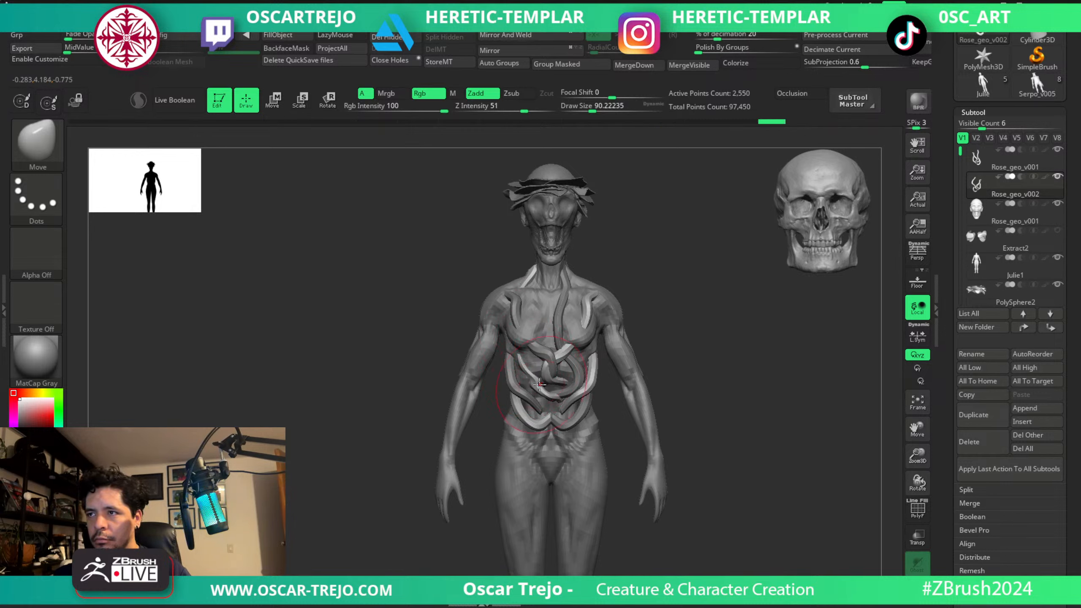
Rearrange the lower strands of the mirrored vines around the abdomen with the Move brush at about 80.
{"action": "key", "text": "s"}
{"action": "mouse_move", "coordinate": [571, 371]}
{"action": "left_mouse_down"}
{"action": "mouse_move", "coordinate": [550, 381]}
{"action": "mouse_move", "coordinate": [589, 399]}
{"action": "mouse_move", "coordinate": [601, 371]}
{"action": "mouse_move", "coordinate": [581, 373]}
{"action": "mouse_move", "coordinate": [591, 406]}
{"action": "mouse_move", "coordinate": [549, 425]}
{"action": "left_mouse_up"}
{"action": "key", "text": "s"}
{"action": "key", "text": "s"}
{"action": "key", "text": "s"}
{"action": "left_click_drag", "start_coordinate": [517, 418], "coordinate": [531, 411]}
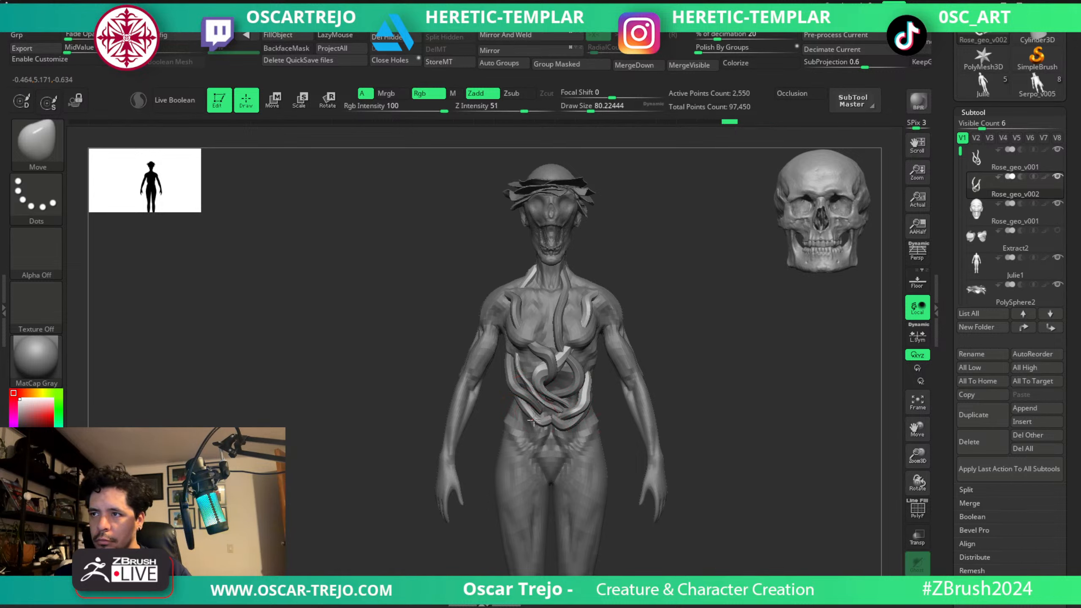
{"action": "left_click_drag", "start_coordinate": [555, 371], "coordinate": [550, 373]}
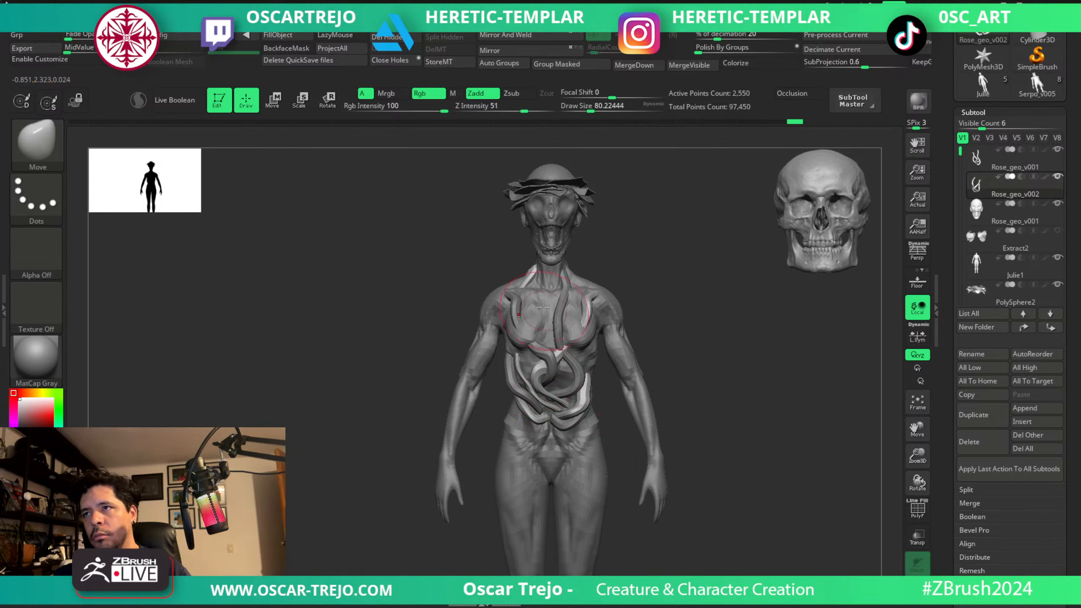
Pull the upper end of the mirrored strand down from the neck and undo the last stroke.
{"action": "mouse_move", "coordinate": [533, 286]}
{"action": "left_mouse_down"}
{"action": "mouse_move", "coordinate": [546, 290]}
{"action": "mouse_move", "coordinate": [533, 314]}
{"action": "left_mouse_up"}
{"action": "key", "text": "ctrl+z"}
{"action": "key", "text": "shift+f"}
{"action": "key", "text": "shift+f"}
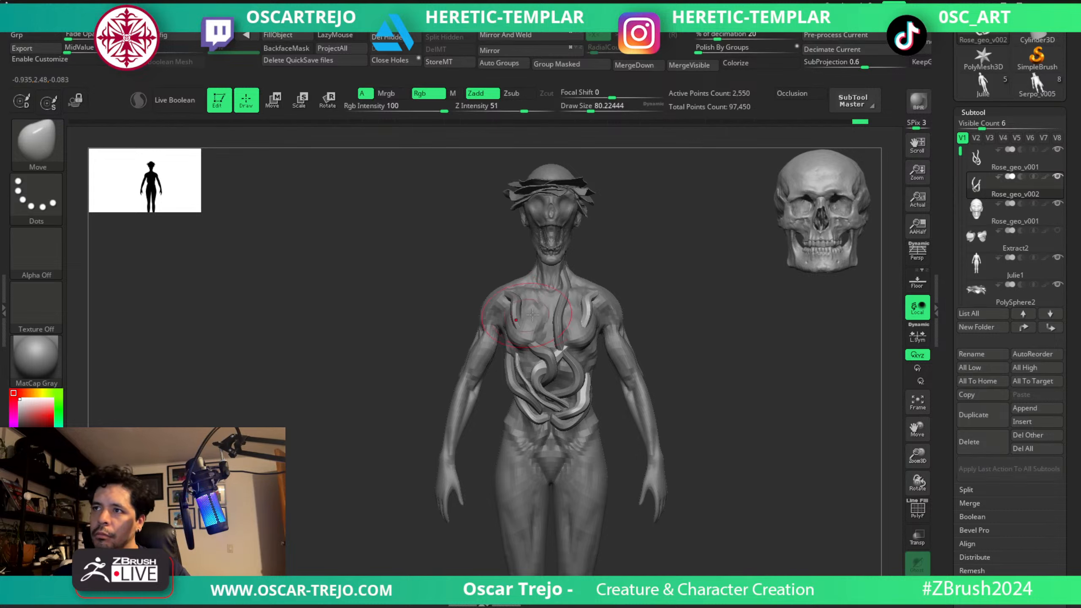
Adjust and smooth the mirrored vines over the middle of the torso with a brush size of about 74.
{"action": "mouse_move", "coordinate": [643, 321]}
{"action": "left_mouse_down"}
{"action": "mouse_move", "coordinate": [621, 351]}
{"action": "mouse_move", "coordinate": [553, 352]}
{"action": "mouse_move", "coordinate": [547, 365]}
{"action": "mouse_move", "coordinate": [555, 362]}
{"action": "left_mouse_up"}
{"action": "left_click_drag", "start_coordinate": [654, 299], "coordinate": [639, 300], "text": "shift"}
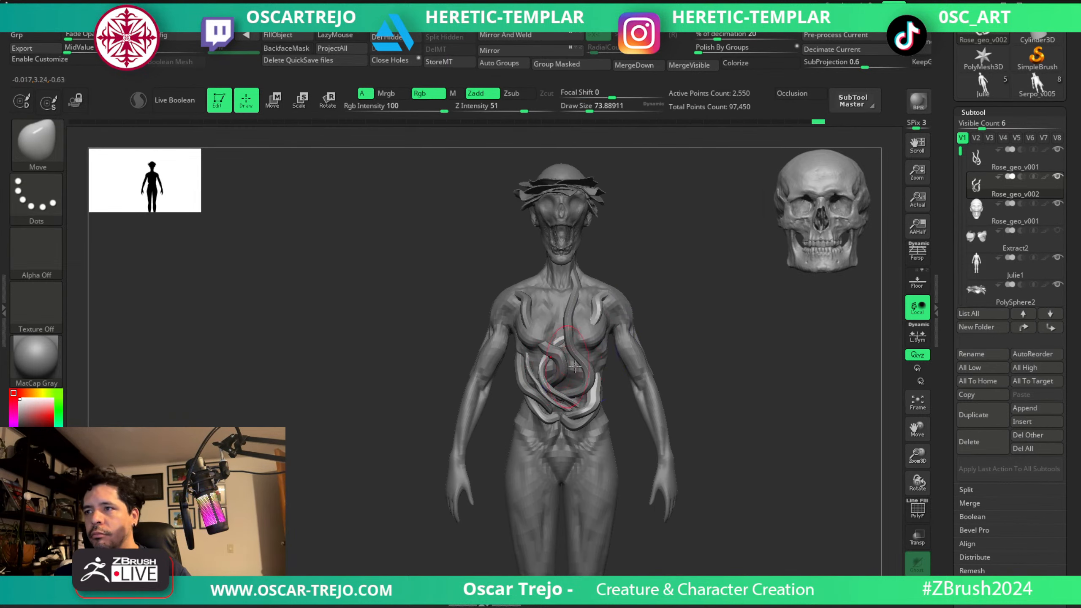
{"action": "left_click_drag", "start_coordinate": [594, 386], "coordinate": [592, 396], "text": "shift"}
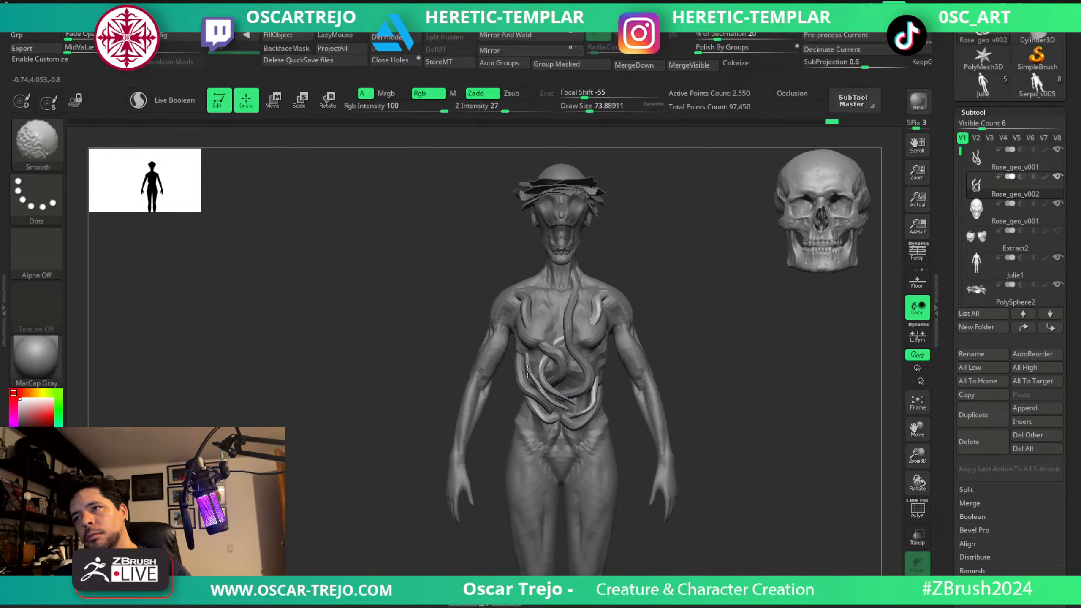
{"action": "left_click_drag", "start_coordinate": [694, 291], "coordinate": [632, 252]}
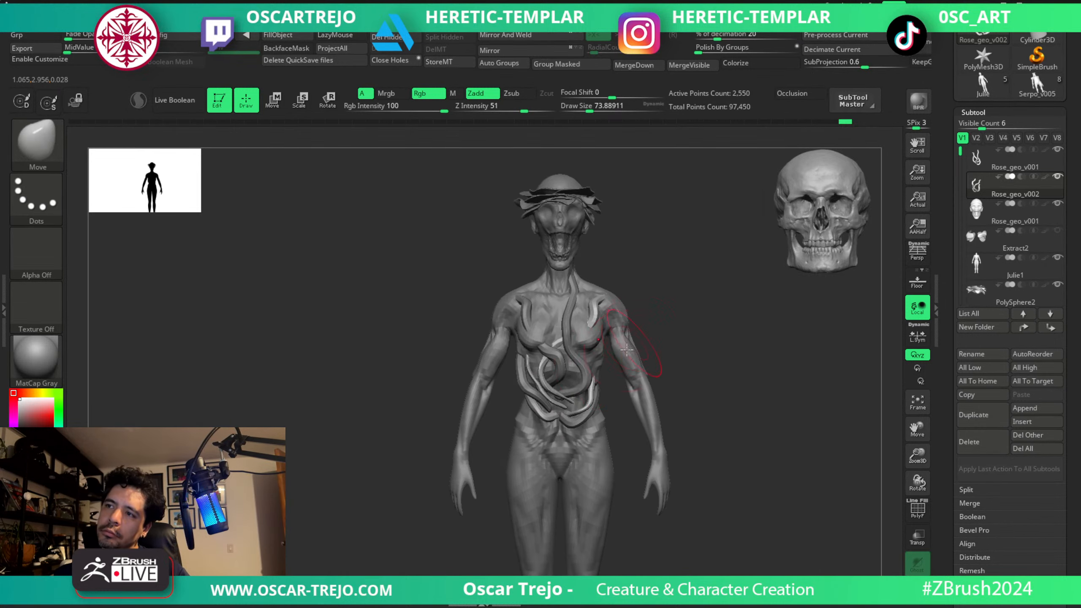
Reposition the lower abdominal strand and switch to the Move Topological brush for the mirrored vines.
{"action": "left_click_drag", "start_coordinate": [650, 365], "coordinate": [646, 419]}
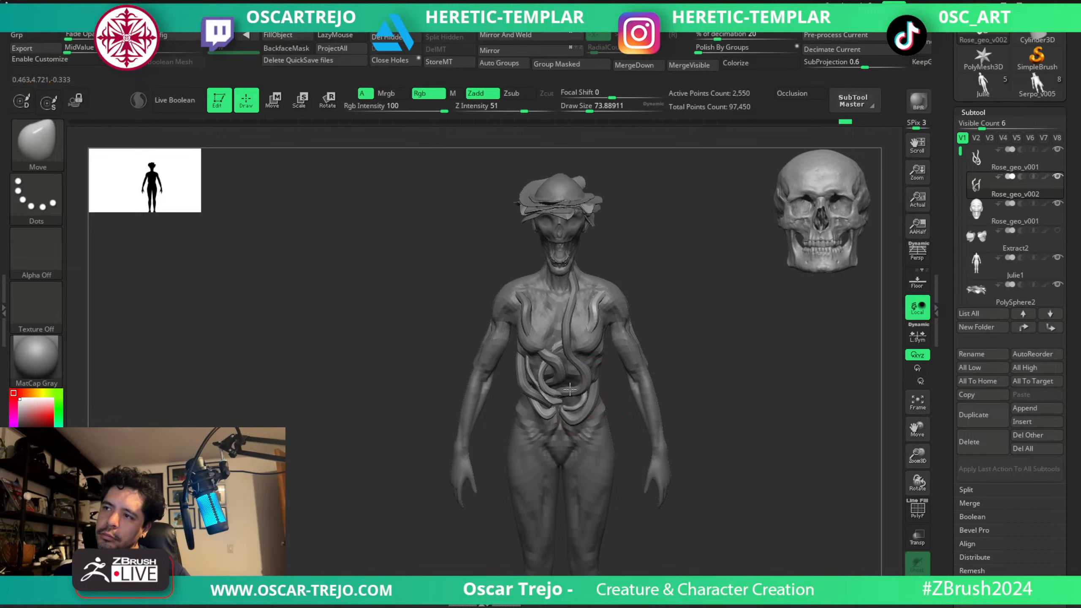
{"action": "mouse_move", "coordinate": [570, 389]}
{"action": "left_mouse_down"}
{"action": "mouse_move", "coordinate": [580, 396]}
{"action": "mouse_move", "coordinate": [565, 403]}
{"action": "mouse_move", "coordinate": [599, 385]}
{"action": "left_mouse_up"}
{"action": "key", "text": "3"}
{"action": "key", "text": "4"}
{"action": "mouse_move", "coordinate": [702, 337]}
{"action": "left_mouse_down", "text": "alt"}
{"action": "mouse_move", "coordinate": [649, 321]}
{"action": "mouse_move", "coordinate": [645, 304]}
{"action": "left_mouse_up", "text": "alt"}
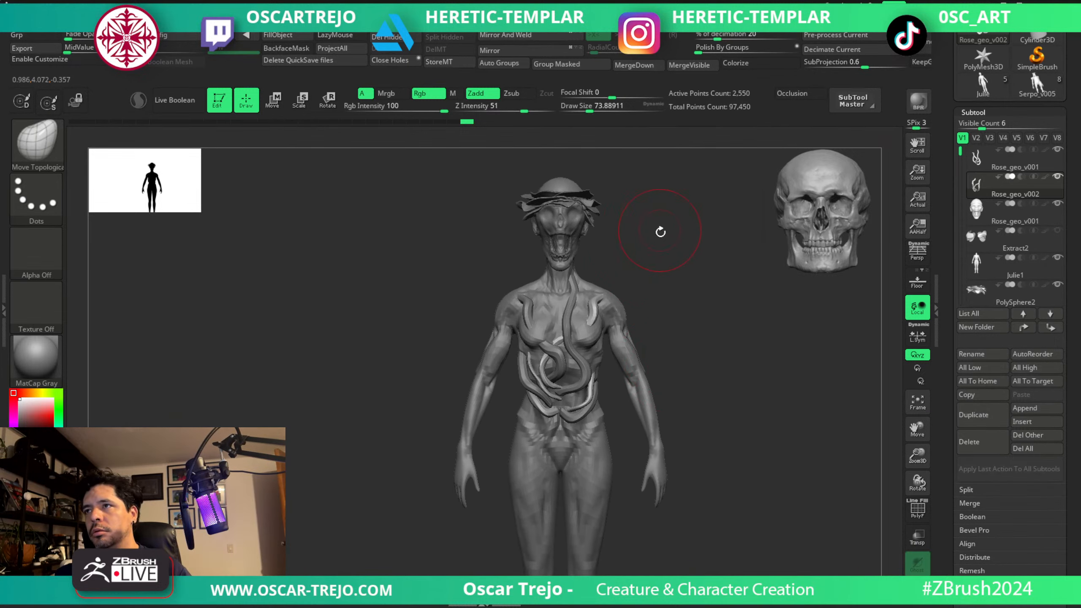
{"action": "left_click_drag", "start_coordinate": [660, 231], "coordinate": [640, 306]}
Select the head subtool and save the tool to disk.
{"action": "left_click", "coordinate": [578, 326], "text": "alt"}
{"action": "key", "text": "f"}
{"action": "key", "text": "f"}
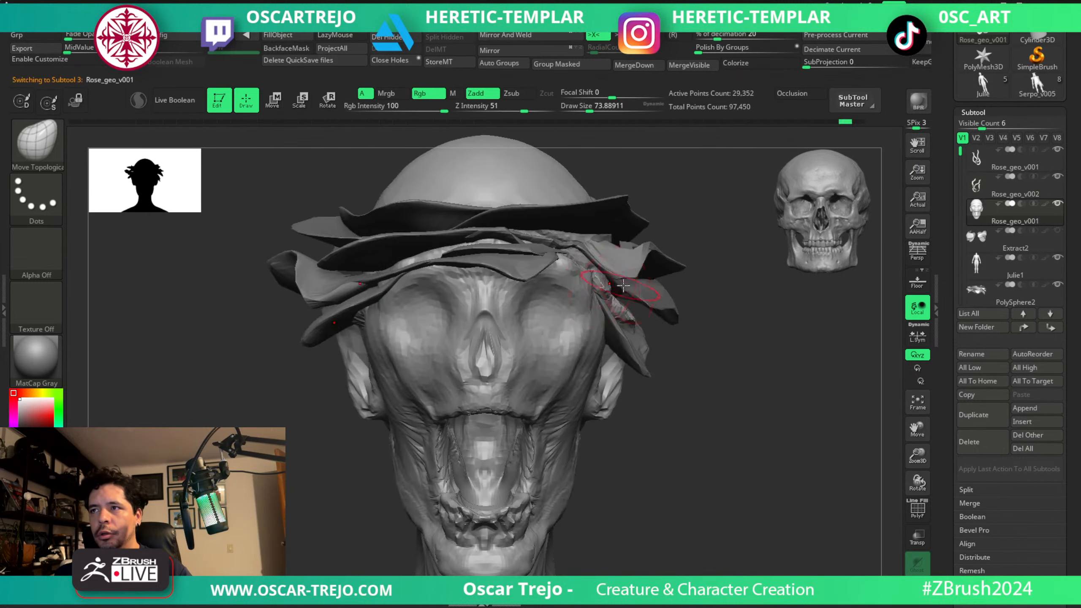
{"action": "left_click_drag", "start_coordinate": [940, 83], "coordinate": [944, 201]}
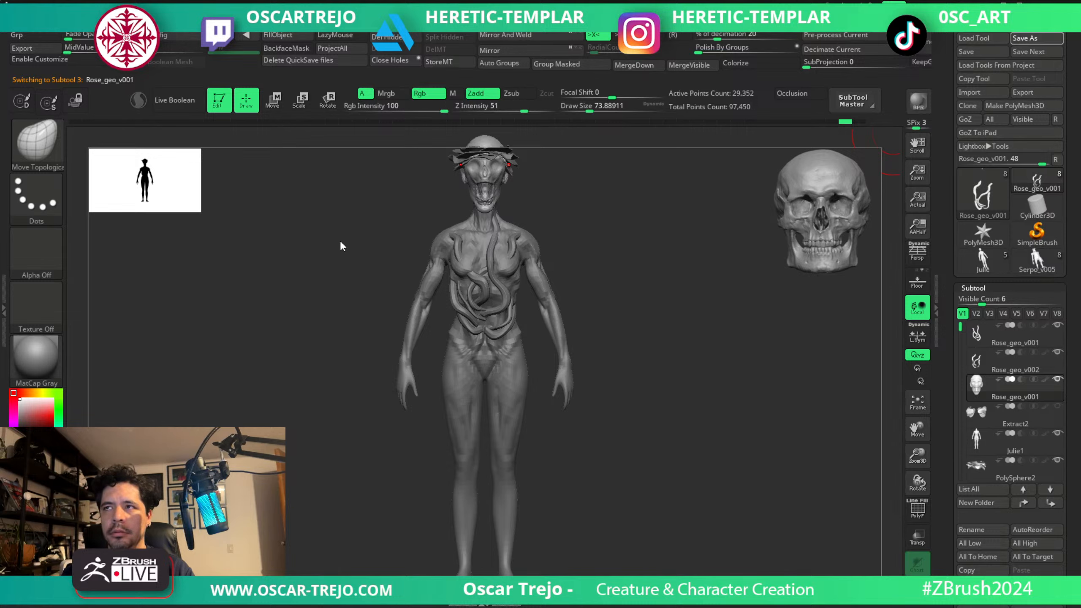
{"action": "left_click_drag", "start_coordinate": [553, 227], "coordinate": [622, 397], "text": "alt"}
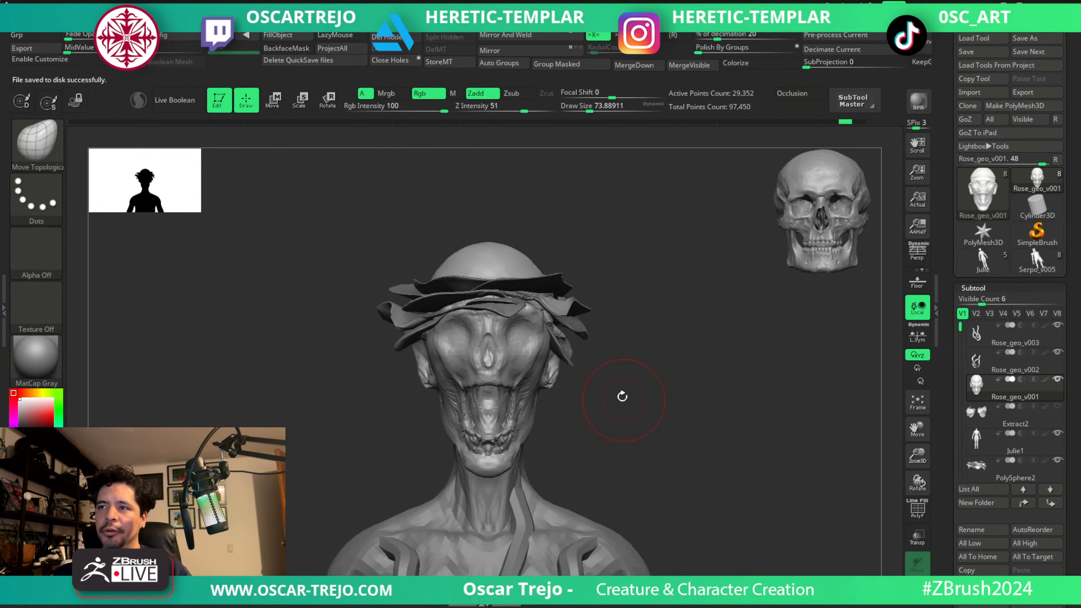
Remesh the head with the Remesh By Dynamesh deformer at a higher resolution, accept it and return to Draw mode.
{"action": "key", "text": "w"}
{"action": "left_click", "coordinate": [429, 301]}
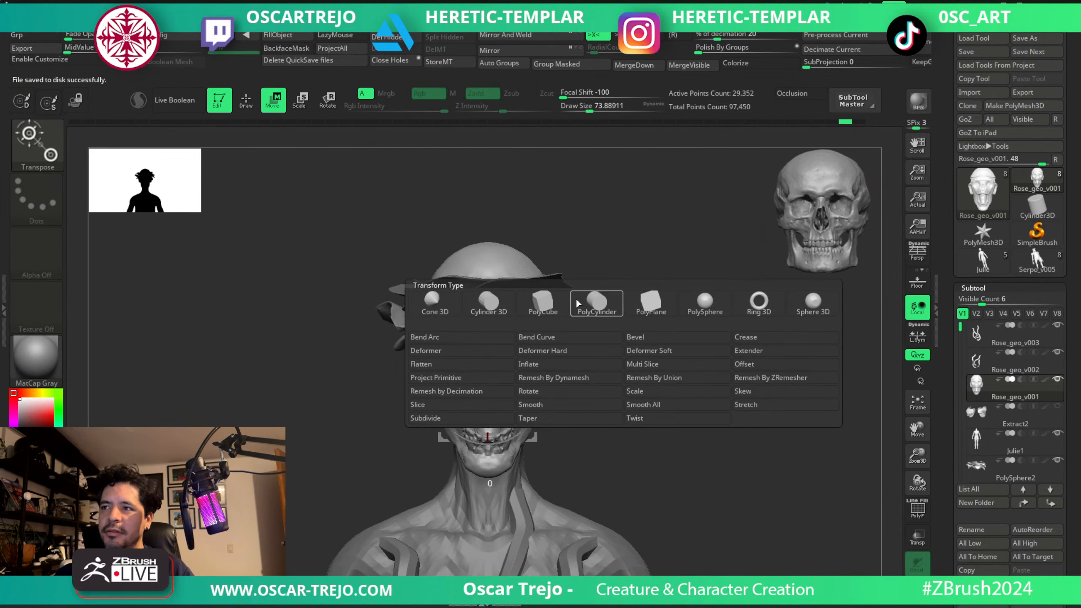
{"action": "left_click", "coordinate": [549, 377]}
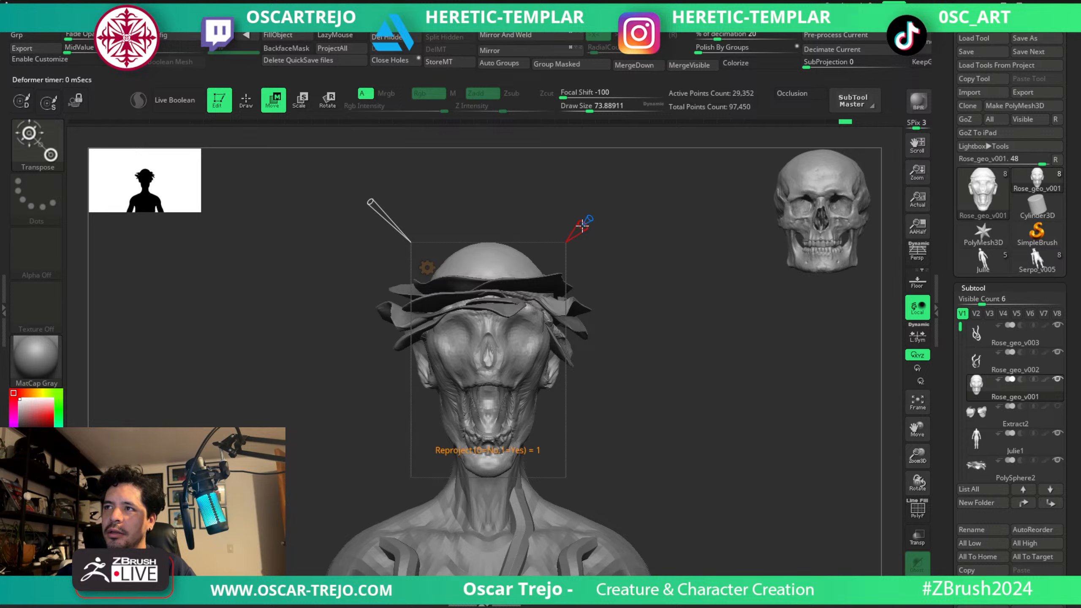
{"action": "left_click_drag", "start_coordinate": [370, 197], "coordinate": [343, 184]}
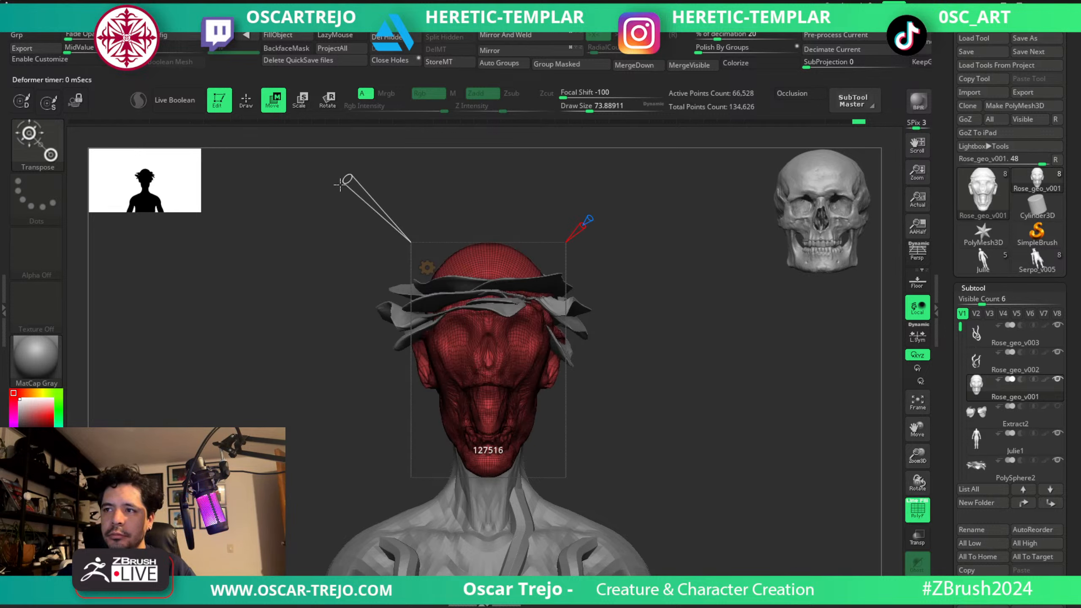
{"action": "left_click", "coordinate": [428, 268]}
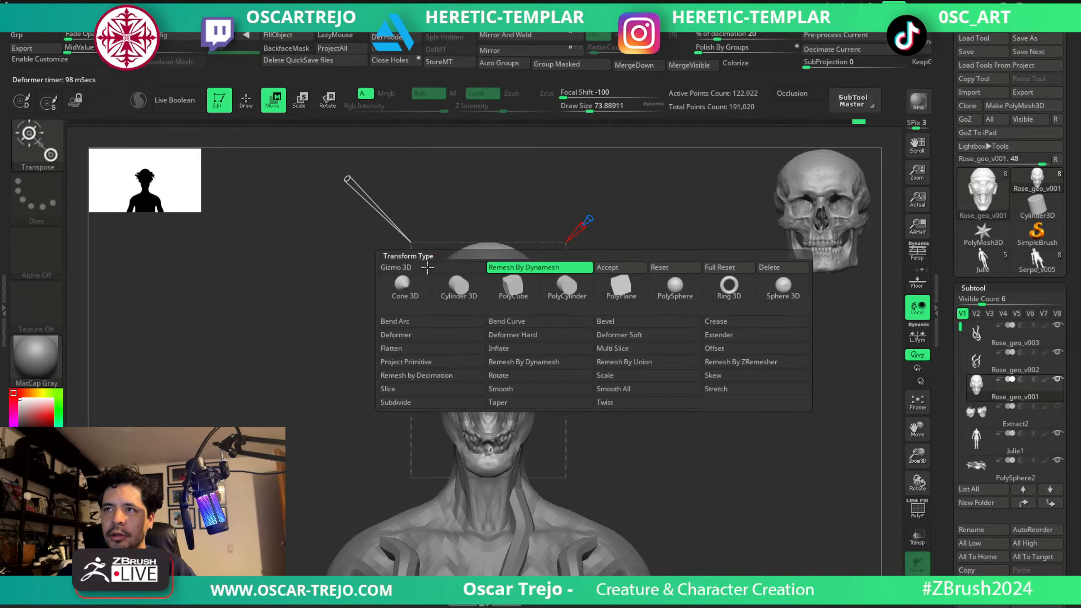
{"action": "left_click", "coordinate": [628, 266]}
{"action": "key", "text": "q"}
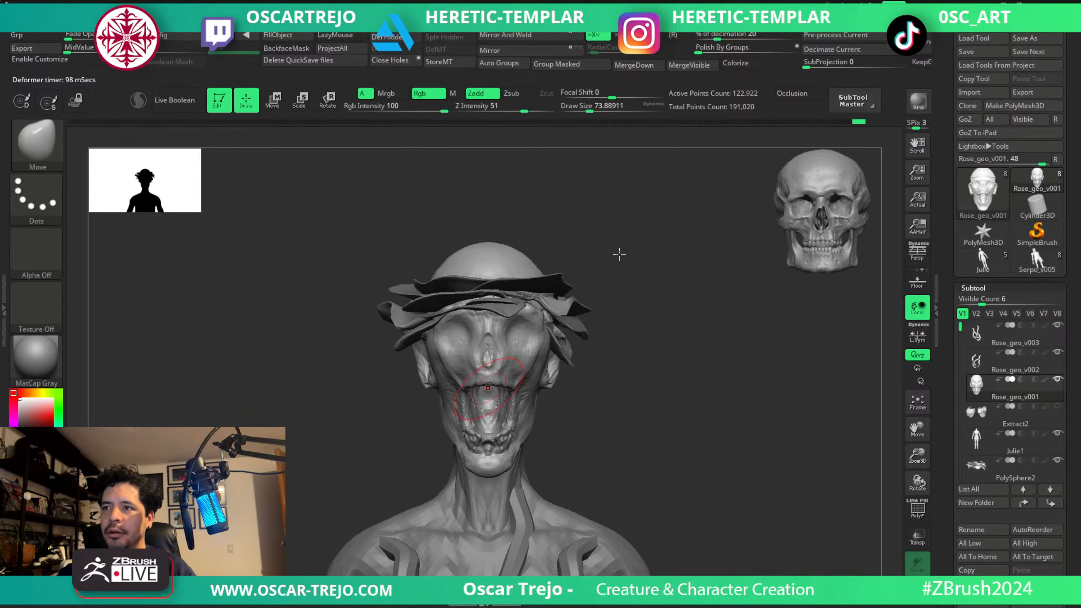
Carve creases along the edge of the upper lip with the DamStandard brush at about 25.
{"action": "mouse_move", "coordinate": [587, 380]}
{"action": "left_mouse_down", "text": "alt"}
{"action": "mouse_move", "coordinate": [630, 360]}
{"action": "mouse_move", "coordinate": [629, 396]}
{"action": "left_mouse_up", "text": "alt"}
{"action": "key", "text": "b"}
{"action": "key", "text": "d"}
{"action": "key", "text": "s"}
{"action": "key", "text": "s"}
{"action": "left_click_drag", "start_coordinate": [509, 346], "coordinate": [514, 347]}
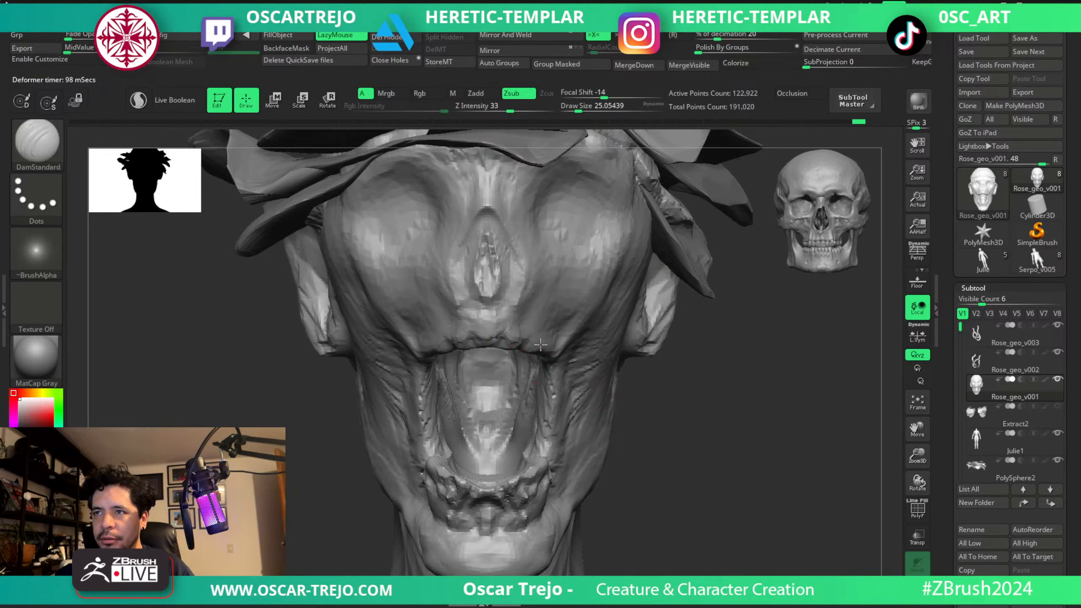
{"action": "left_click_drag", "start_coordinate": [715, 417], "coordinate": [666, 380]}
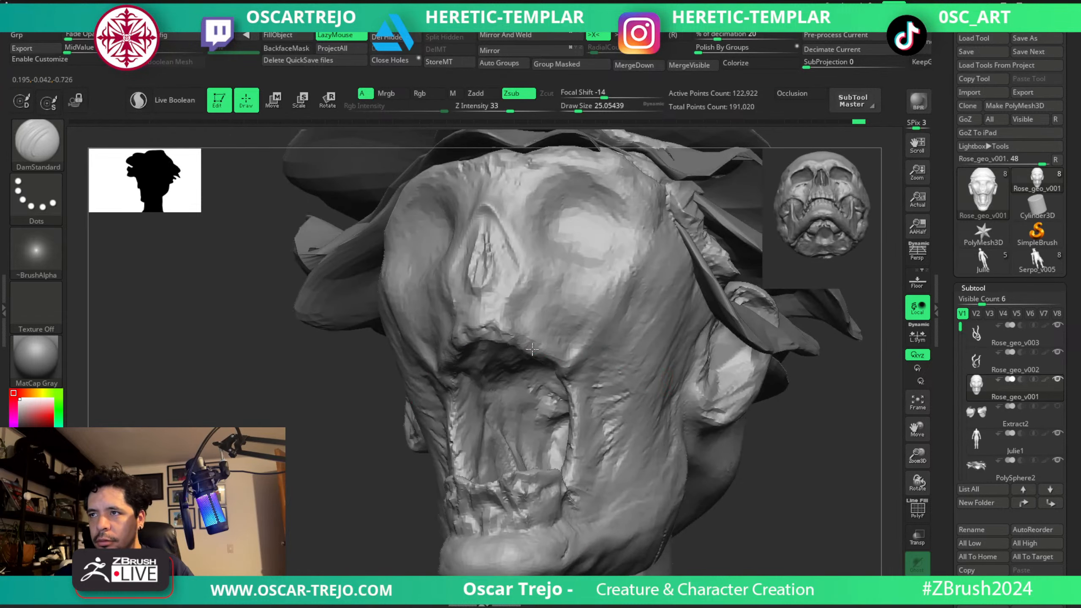
{"action": "left_click_drag", "start_coordinate": [532, 353], "coordinate": [569, 368]}
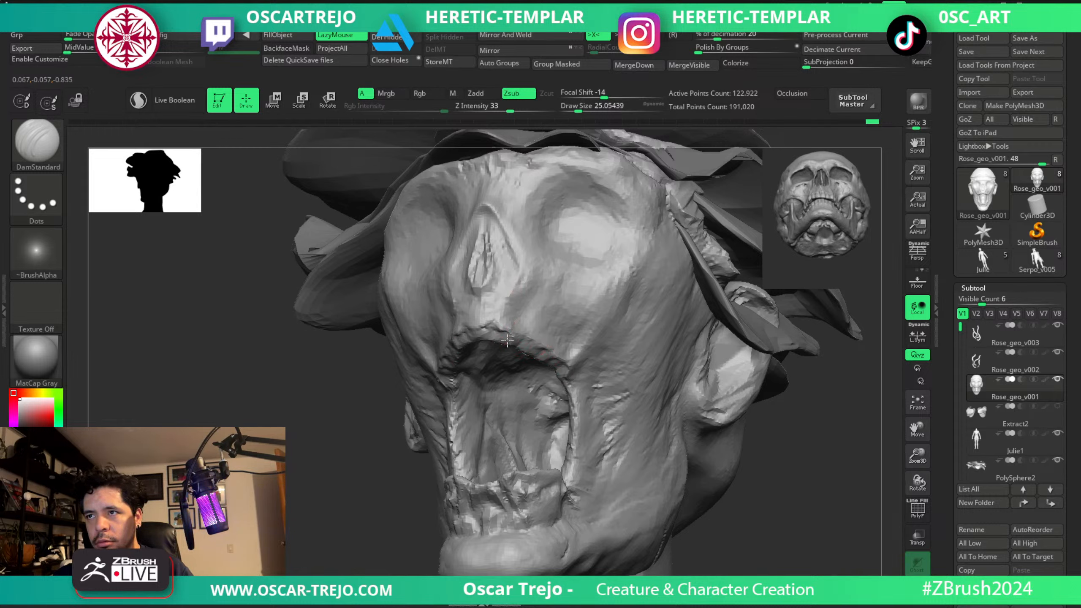
Try another crease at the corner of the mouth and undo the last three strokes.
{"action": "mouse_move", "coordinate": [570, 359]}
{"action": "left_mouse_down"}
{"action": "mouse_move", "coordinate": [608, 308]}
{"action": "mouse_move", "coordinate": [579, 373]}
{"action": "left_mouse_up"}
{"action": "key", "text": "ctrl+z"}
{"action": "key", "text": "ctrl+z"}
{"action": "key", "text": "ctrl+z"}
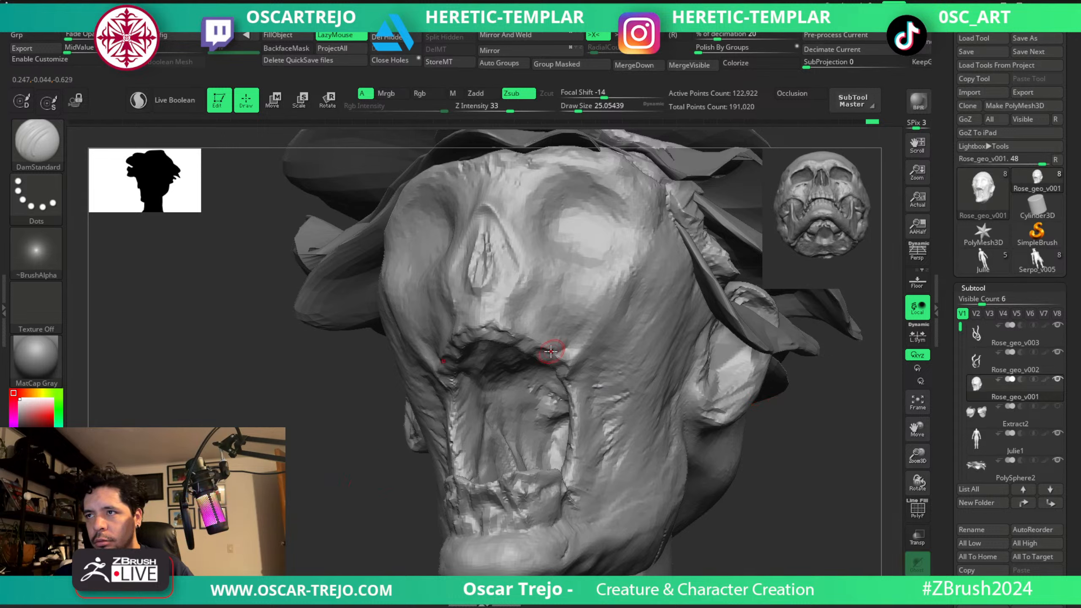
Deepen the creases around the upper mouth corners with DamStandard, enlarging the brush to about 41 and 68.
{"action": "key", "text": "s"}
{"action": "left_click_drag", "start_coordinate": [564, 323], "coordinate": [569, 323]}
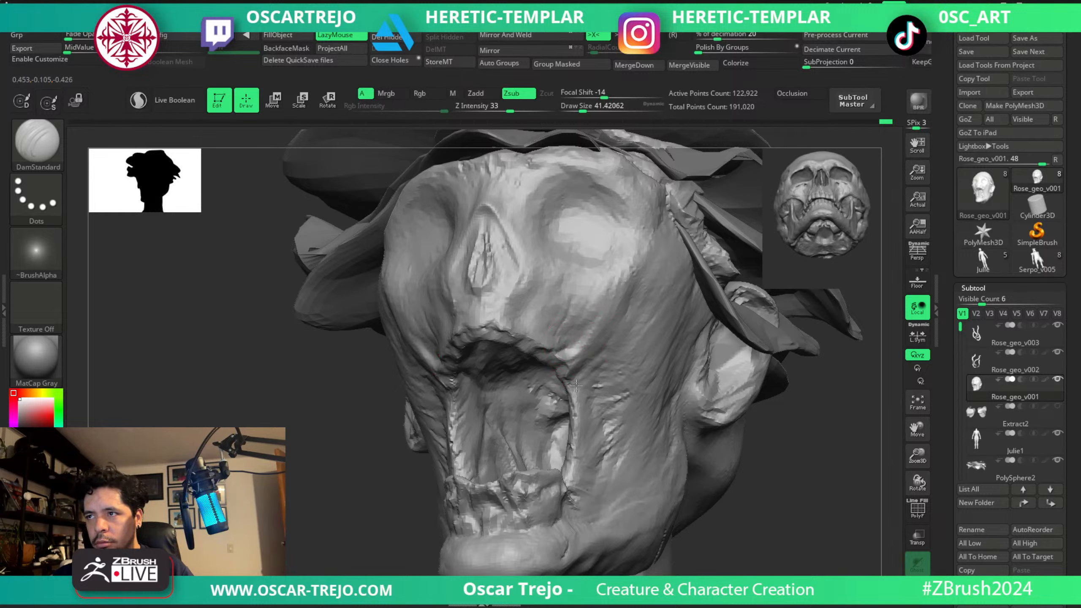
{"action": "key", "text": "s"}
{"action": "left_click", "coordinate": [477, 367]}
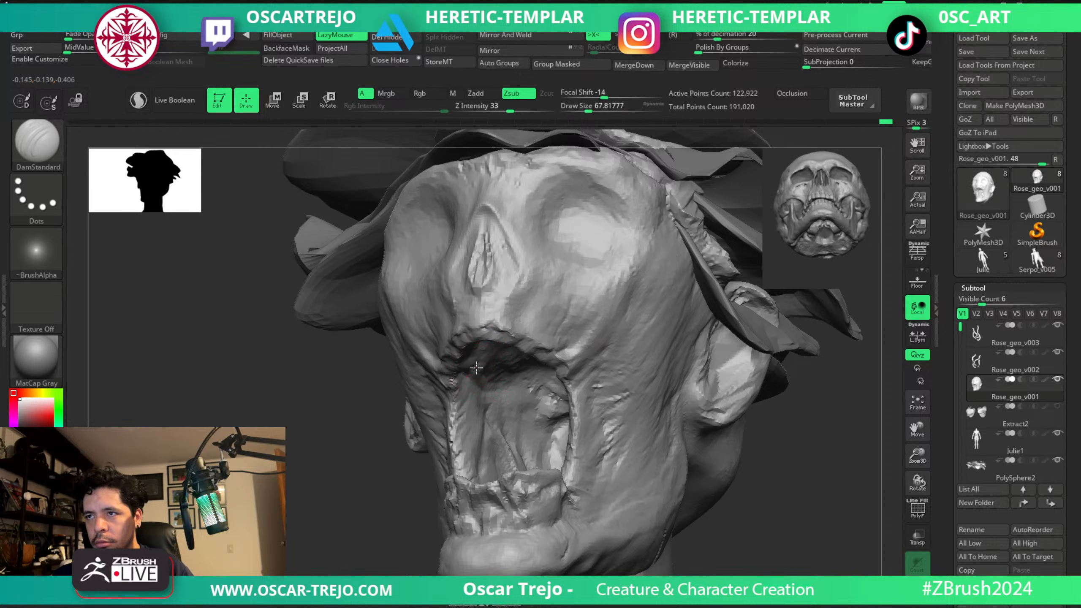
{"action": "right_click_drag", "start_coordinate": [453, 364], "coordinate": [462, 336]}
Build up the roof of the mouth from below with the ClayBuildup brush at about 97.
{"action": "key", "text": "b"}
{"action": "key", "text": "c"}
{"action": "key", "text": "b"}
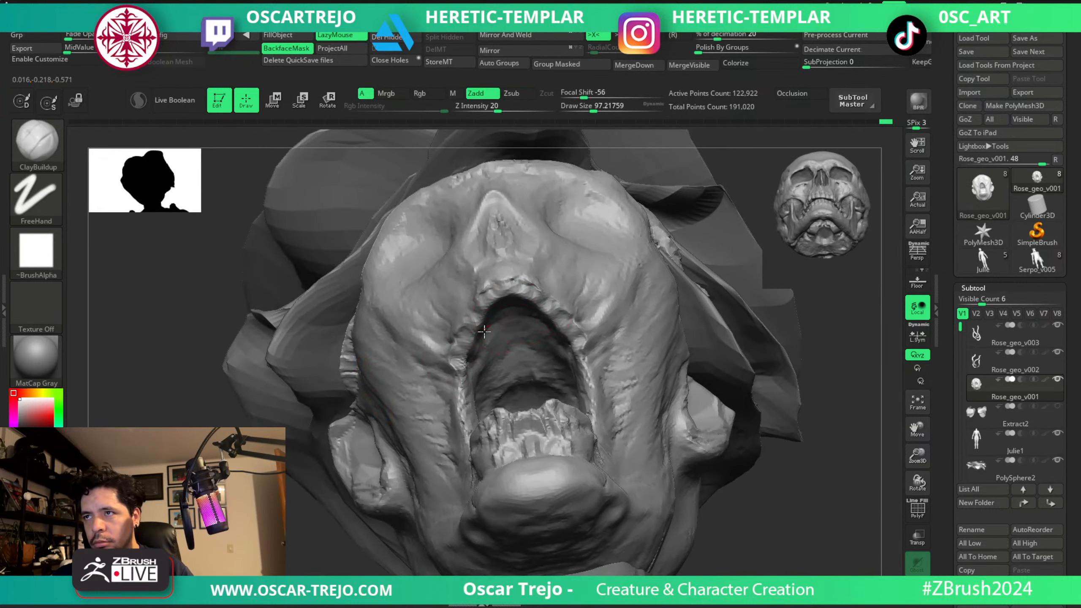
{"action": "mouse_move", "coordinate": [483, 352]}
{"action": "left_mouse_down"}
{"action": "mouse_move", "coordinate": [549, 358]}
{"action": "mouse_move", "coordinate": [494, 371]}
{"action": "mouse_move", "coordinate": [543, 383]}
{"action": "left_mouse_up"}
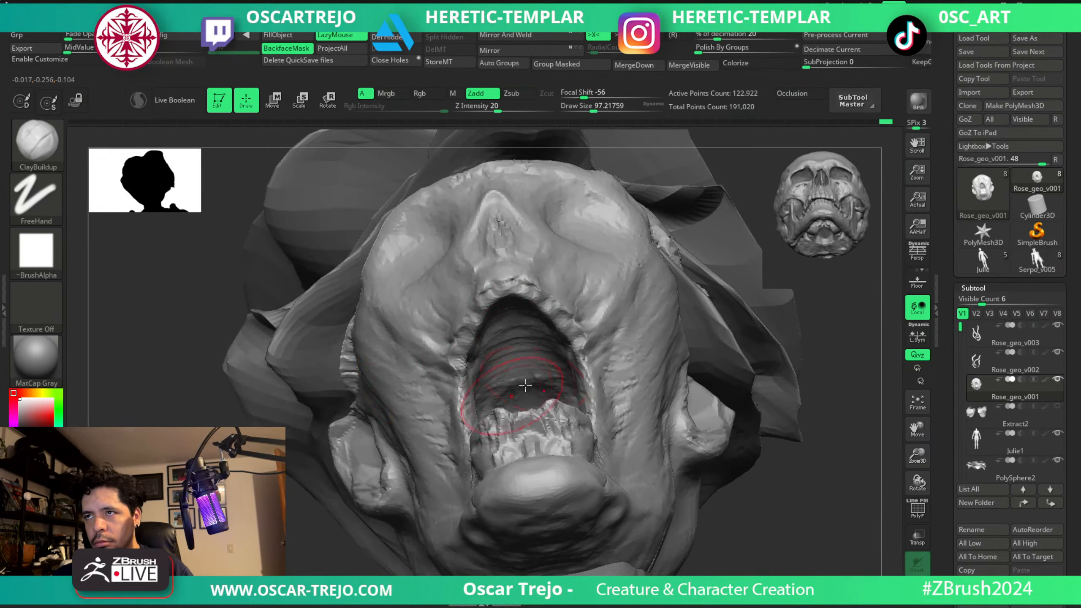
Fill in the upper part of the nasal cavity with the ClayBuildup brush at about 33 and 68.
{"action": "left_click_drag", "start_coordinate": [837, 374], "coordinate": [829, 398], "text": "shift"}
{"action": "key", "text": "bracketleft"}
{"action": "key", "text": "bracketleft"}
{"action": "key", "text": "bracketleft"}
{"action": "key", "text": "bracketleft"}
{"action": "key", "text": "bracketleft"}
{"action": "key", "text": "bracketleft"}
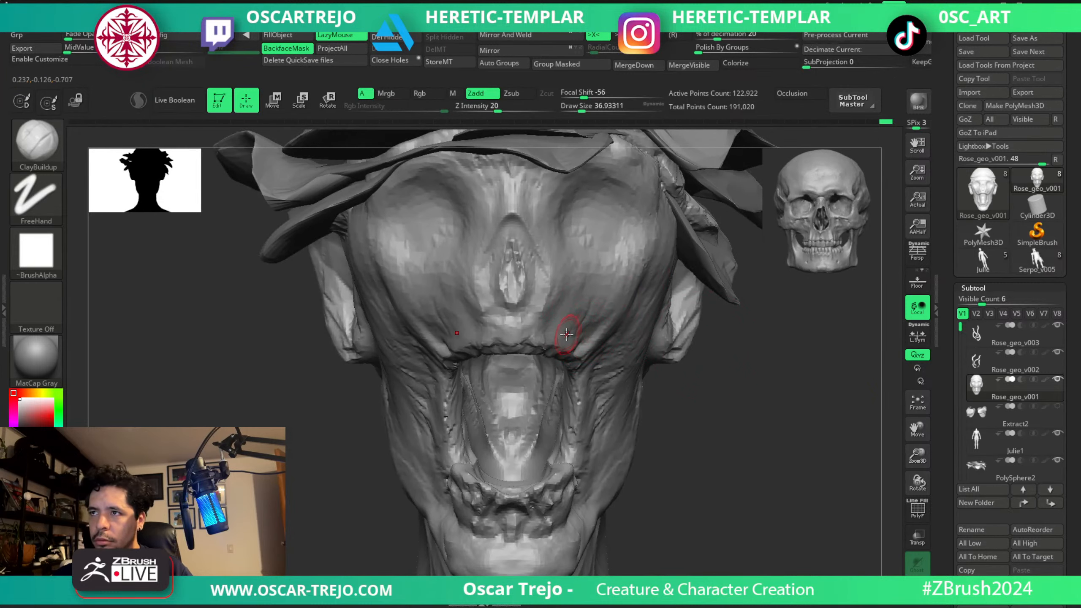
{"action": "key", "text": "b"}
{"action": "key", "text": "s"}
{"action": "key", "text": "t"}
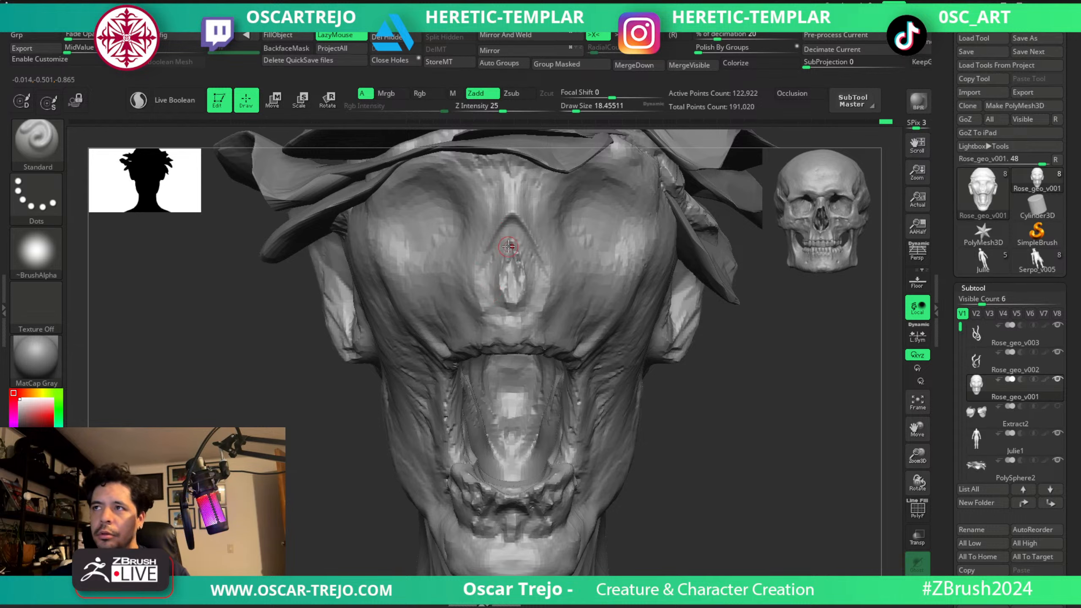
{"action": "key", "text": "b"}
{"action": "key", "text": "c"}
{"action": "key", "text": "b"}
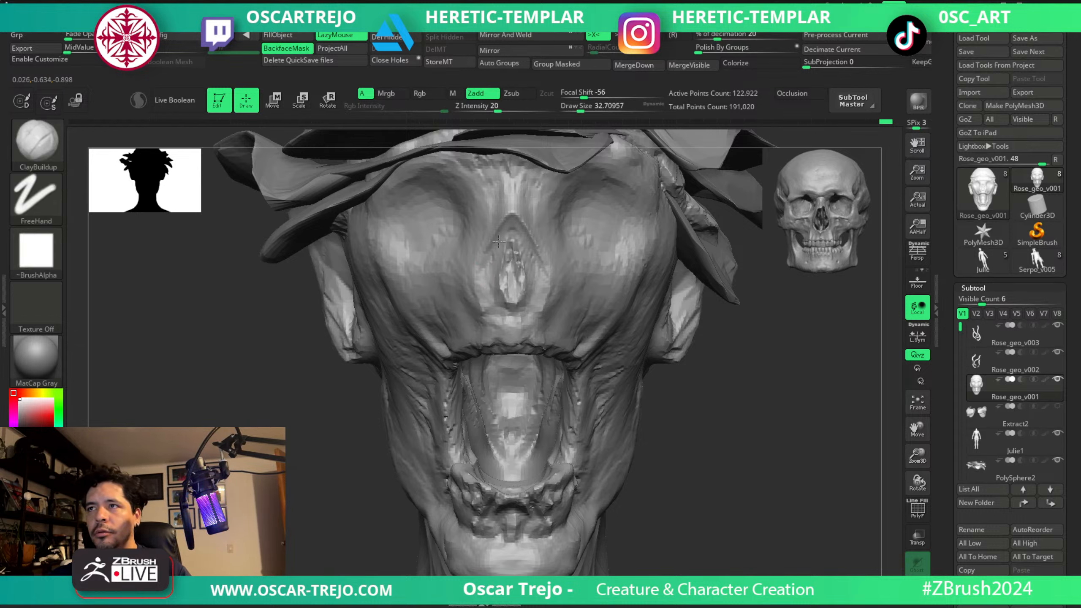
{"action": "key", "text": "s"}
{"action": "left_click_drag", "start_coordinate": [499, 242], "coordinate": [515, 235]}
{"action": "left_click_drag", "start_coordinate": [521, 225], "coordinate": [496, 249]}
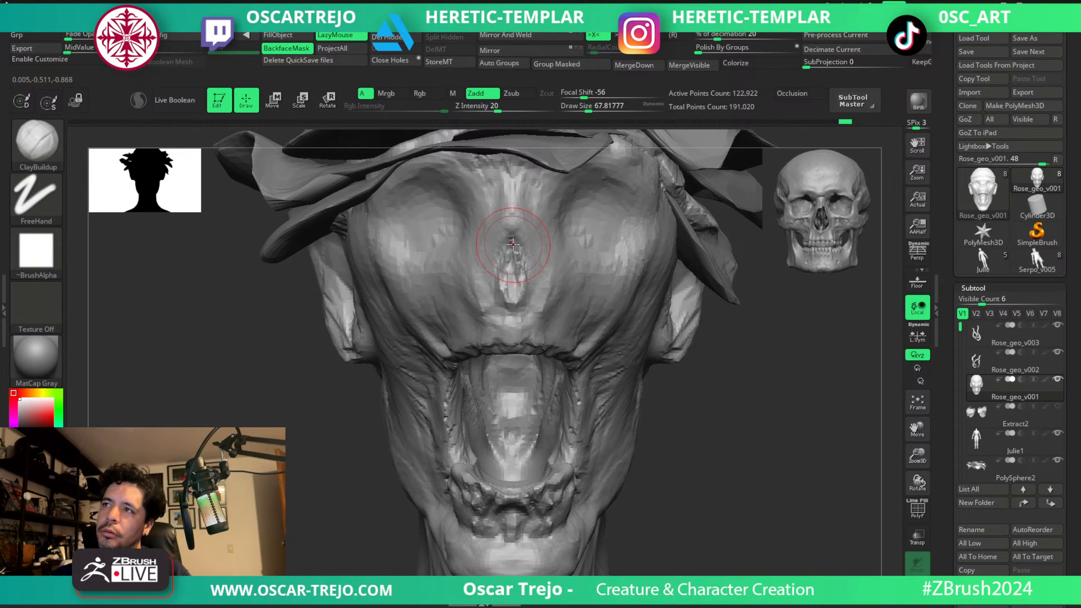
Recarve the rim and inner recess of the nasal cavity with the DamStandard brush at about 39 and 33.
{"action": "key", "text": "b"}
{"action": "key", "text": "d"}
{"action": "key", "text": "s"}
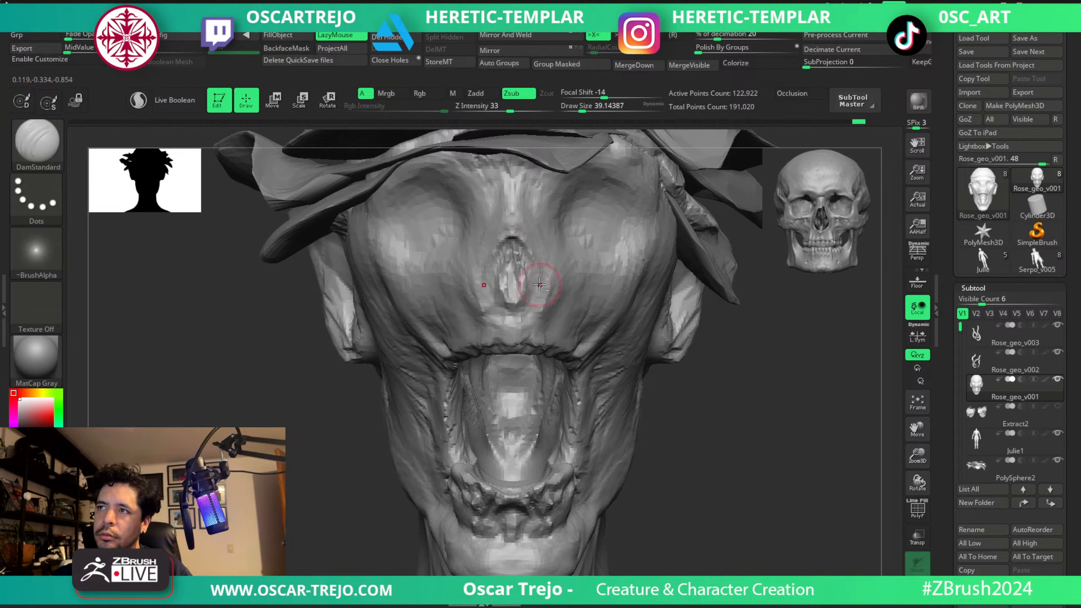
{"action": "key", "text": "s"}
{"action": "left_click", "coordinate": [510, 254]}
{"action": "key", "text": "s"}
{"action": "left_click_drag", "start_coordinate": [496, 281], "coordinate": [502, 281]}
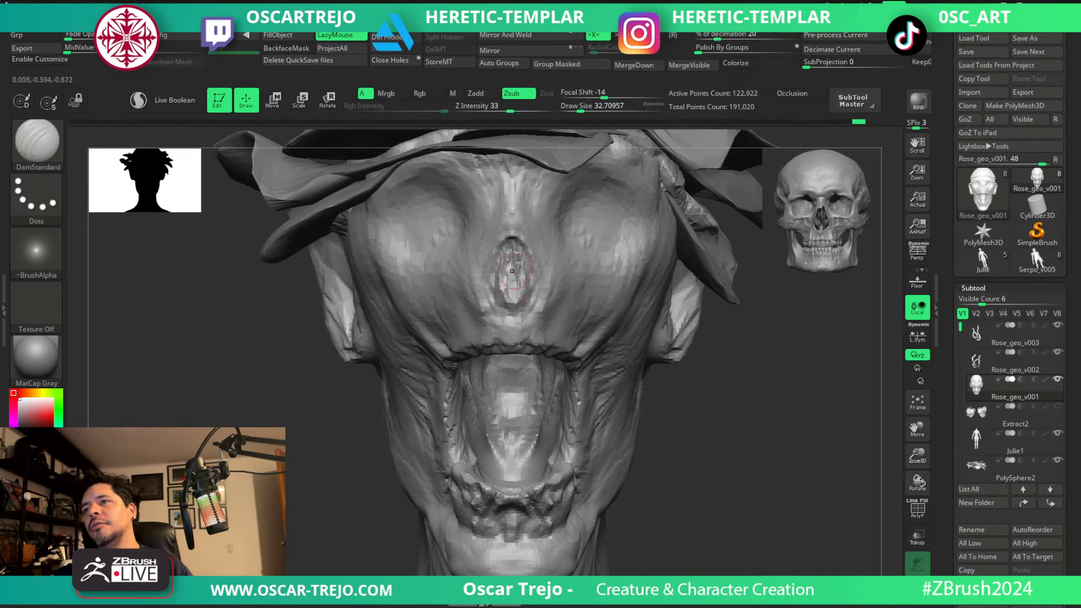
{"action": "left_click_drag", "start_coordinate": [665, 396], "coordinate": [533, 303]}
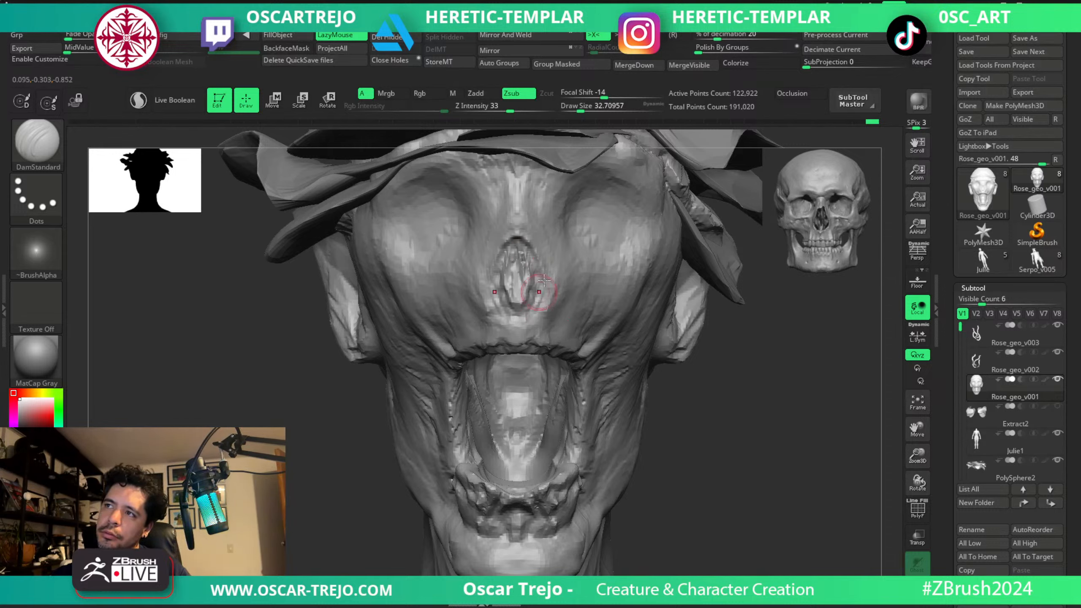
Swell the cheekbones below the eye sockets with the Standard brush, enlarging it from about 54 to 101.
{"action": "key", "text": "b"}
{"action": "key", "text": "s"}
{"action": "key", "text": "t"}
{"action": "left_click_drag", "start_coordinate": [605, 252], "coordinate": [635, 239]}
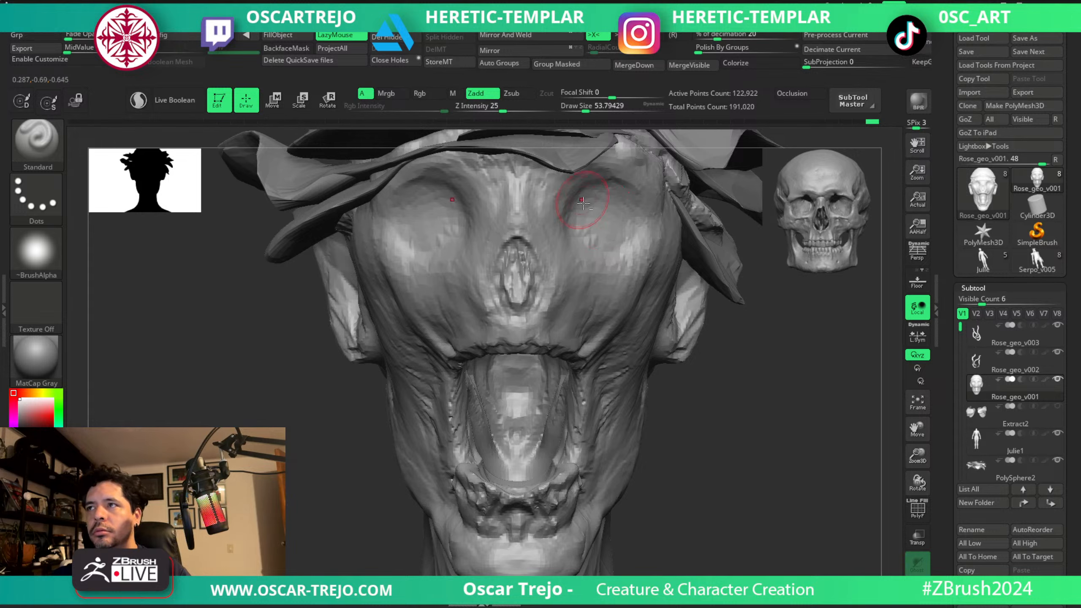
{"action": "key", "text": "s"}
{"action": "left_click_drag", "start_coordinate": [594, 208], "coordinate": [602, 208]}
{"action": "left_click_drag", "start_coordinate": [613, 249], "coordinate": [641, 232]}
Build up the cheeks from beside the nose to the cheekbones with the ClayBuildup brush at about 71, 54 and 120.
{"action": "key", "text": "b"}
{"action": "key", "text": "c"}
{"action": "key", "text": "l"}
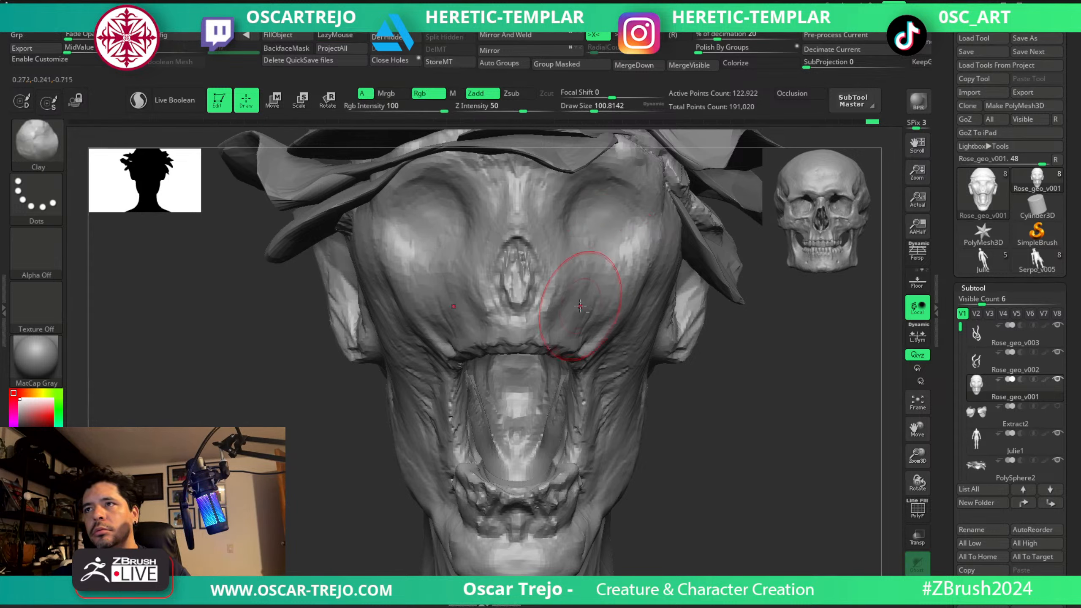
{"action": "key", "text": "b"}
{"action": "key", "text": "c"}
{"action": "key", "text": "b"}
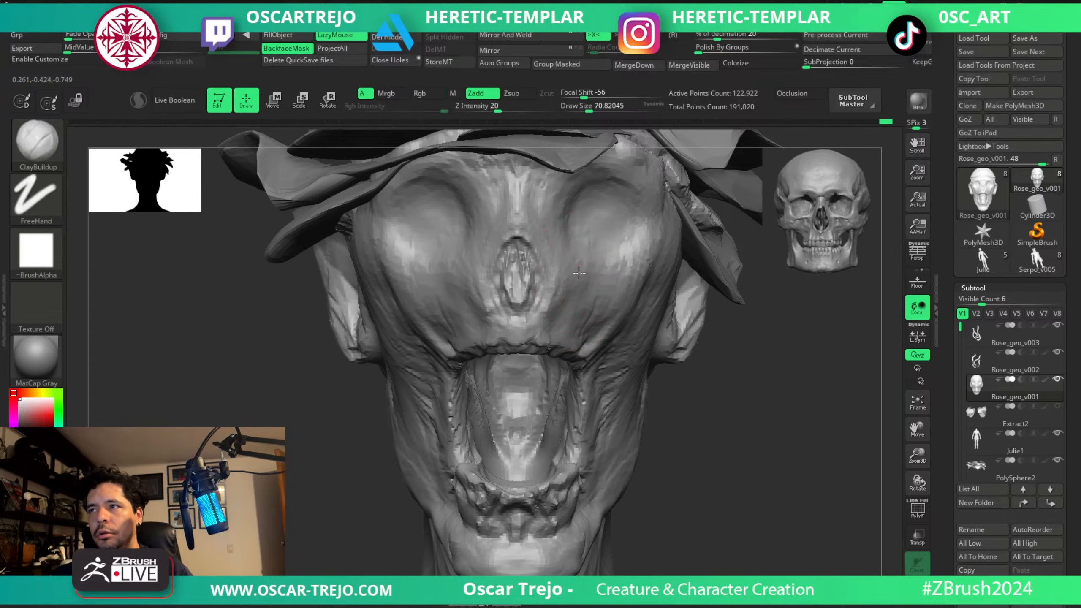
{"action": "key", "text": "s"}
{"action": "left_click_drag", "start_coordinate": [559, 324], "coordinate": [575, 326]}
{"action": "key", "text": "s"}
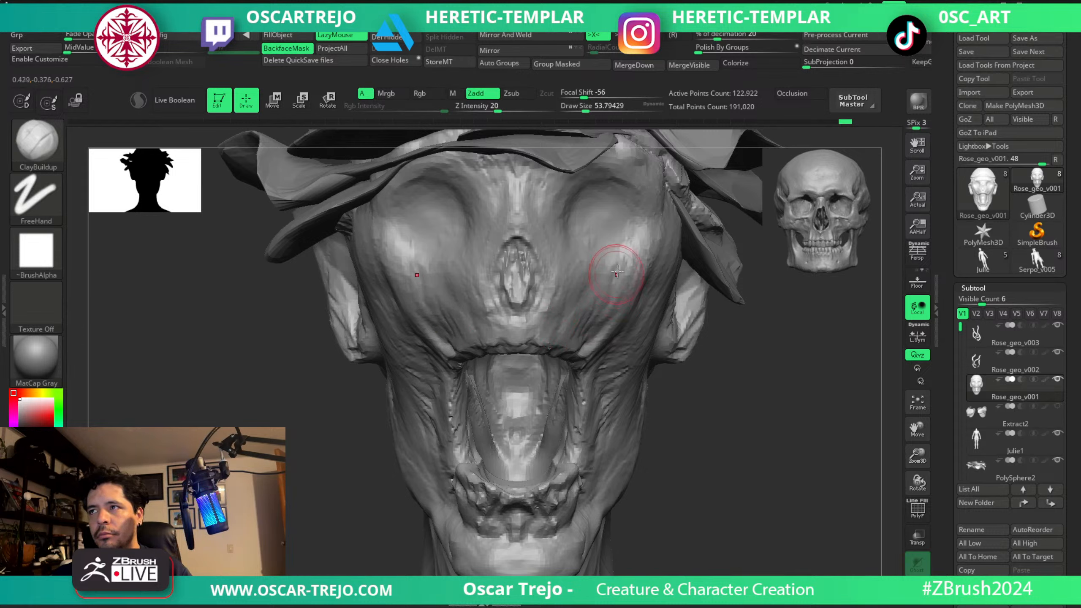
{"action": "left_click_drag", "start_coordinate": [616, 271], "coordinate": [643, 253]}
{"action": "key", "text": "s"}
{"action": "left_click_drag", "start_coordinate": [630, 302], "coordinate": [664, 302]}
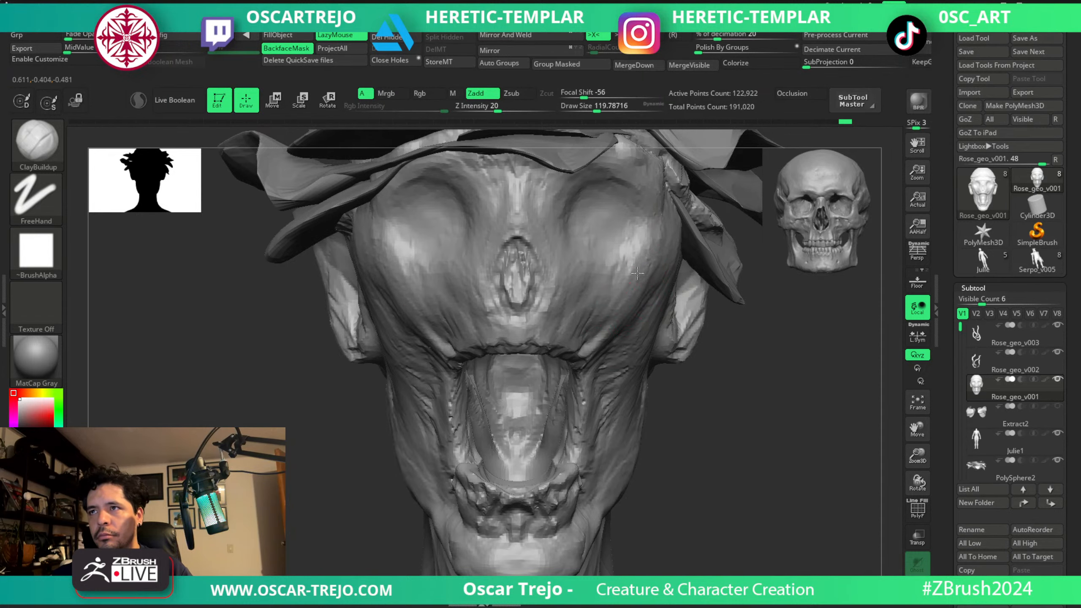
Carve creases along the inner sides of the mouth with the DamStandard brush at about 27.
{"action": "right_click_drag", "start_coordinate": [695, 351], "coordinate": [698, 217], "text": "ctrl"}
{"action": "right_click_drag", "start_coordinate": [749, 273], "coordinate": [647, 386], "text": "alt"}
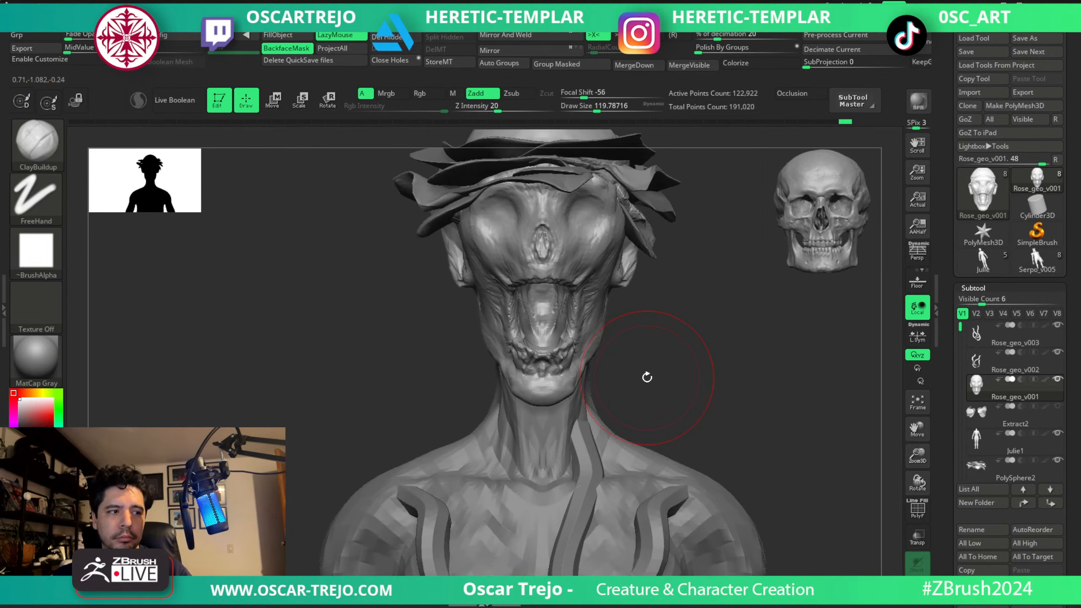
{"action": "key", "text": "s"}
{"action": "left_click", "coordinate": [549, 310]}
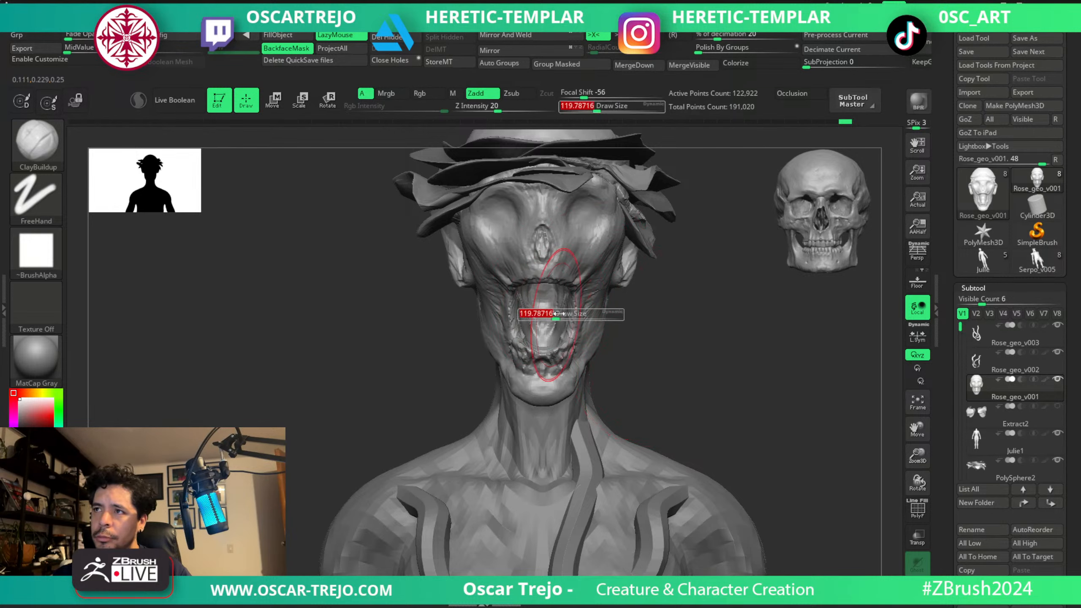
{"action": "right_click_drag", "start_coordinate": [665, 285], "coordinate": [683, 334], "text": "ctrl"}
{"action": "key", "text": "b"}
{"action": "key", "text": "d"}
{"action": "key", "text": "s"}
{"action": "key", "text": "s"}
{"action": "left_click", "coordinate": [580, 303]}
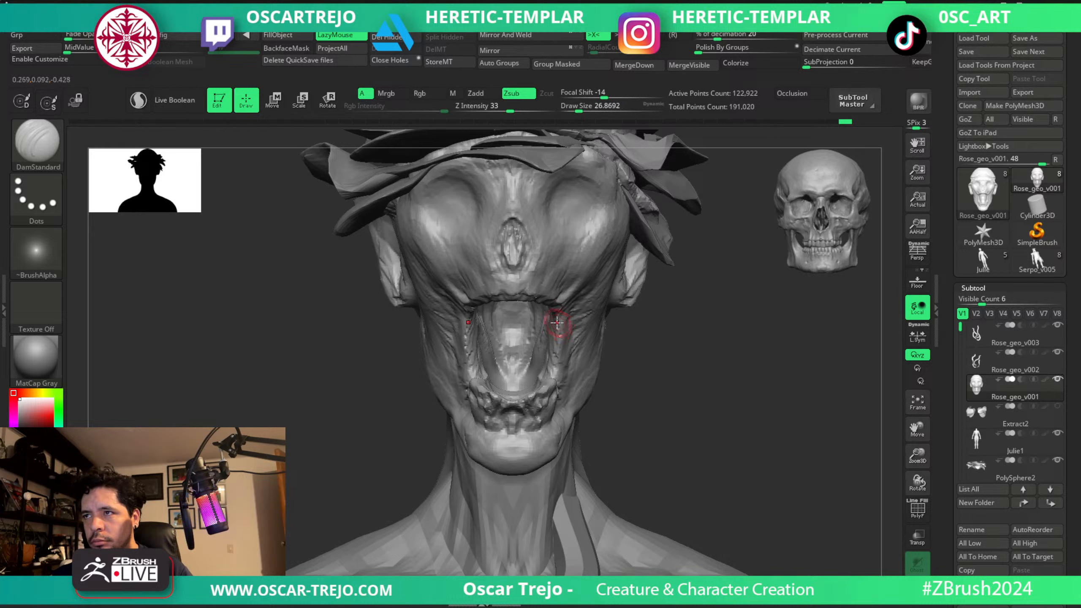
{"action": "key", "text": "s"}
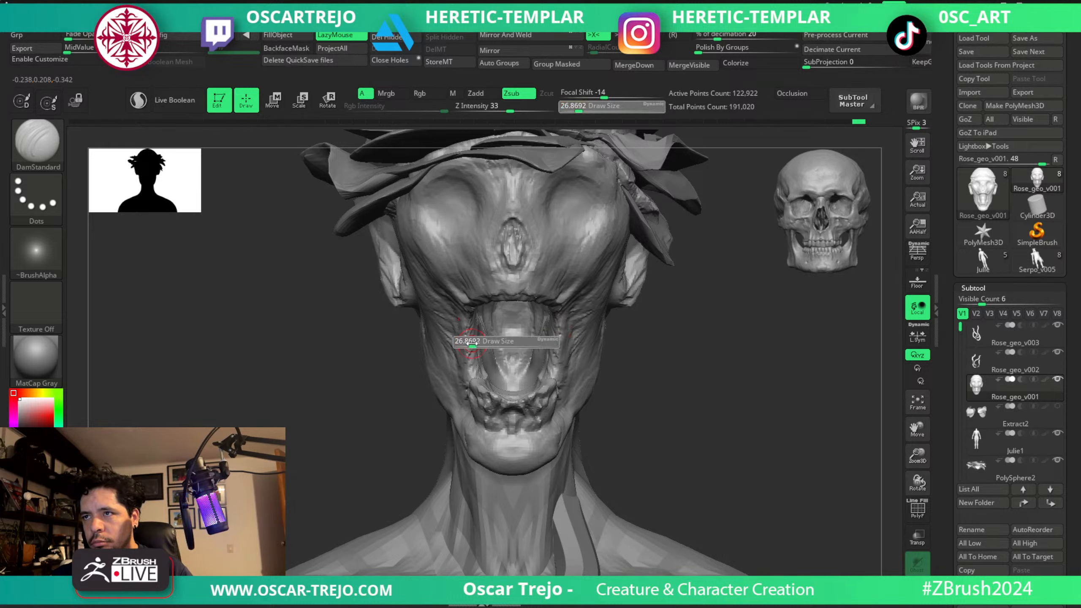
{"action": "left_click", "coordinate": [478, 351]}
Add volume at the back of the mouth with the ClayBuildup brush at about 51.
{"action": "key", "text": "b"}
{"action": "key", "text": "c"}
{"action": "key", "text": "b"}
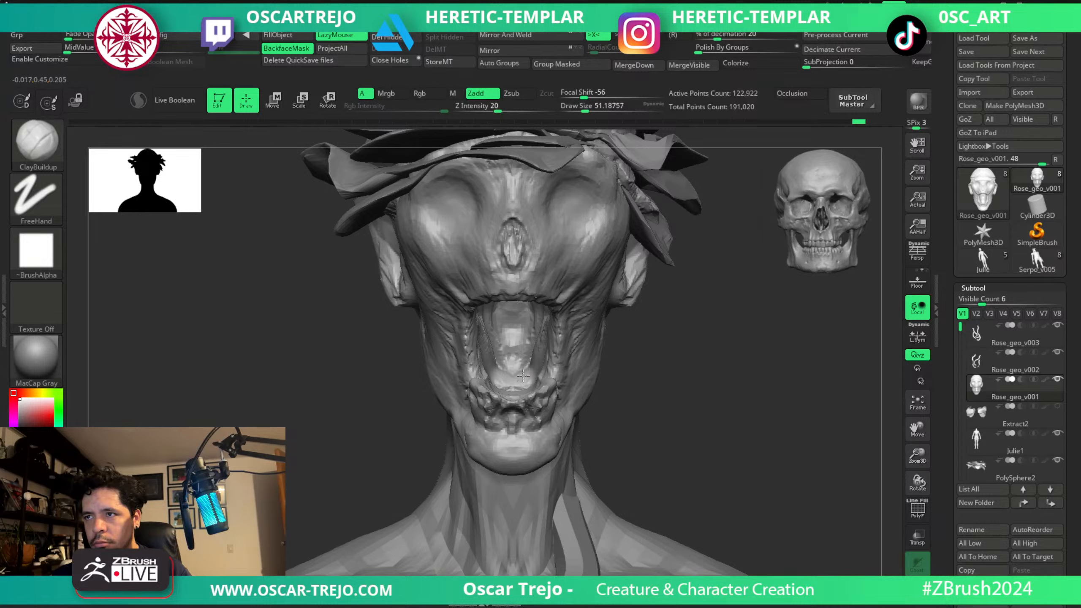
{"action": "left_click_drag", "start_coordinate": [521, 372], "coordinate": [526, 375]}
{"action": "left_click_drag", "start_coordinate": [634, 379], "coordinate": [636, 427]}
{"action": "mouse_move", "coordinate": [527, 392]}
{"action": "left_mouse_down"}
{"action": "mouse_move", "coordinate": [513, 410]}
{"action": "mouse_move", "coordinate": [522, 364]}
{"action": "mouse_move", "coordinate": [513, 390]}
{"action": "left_mouse_up"}
Set the brush size to about 80 and isolate the head subtool with Solo mode.
{"action": "mouse_move", "coordinate": [637, 448]}
{"action": "left_mouse_down"}
{"action": "mouse_move", "coordinate": [670, 411]}
{"action": "mouse_move", "coordinate": [717, 410]}
{"action": "mouse_move", "coordinate": [650, 298]}
{"action": "mouse_move", "coordinate": [673, 369]}
{"action": "mouse_move", "coordinate": [595, 302]}
{"action": "left_mouse_up"}
{"action": "mouse_move", "coordinate": [681, 290]}
{"action": "left_mouse_down"}
{"action": "mouse_move", "coordinate": [647, 282]}
{"action": "mouse_move", "coordinate": [668, 306]}
{"action": "left_mouse_up"}
{"action": "key", "text": "s"}
{"action": "left_click", "coordinate": [625, 285]}
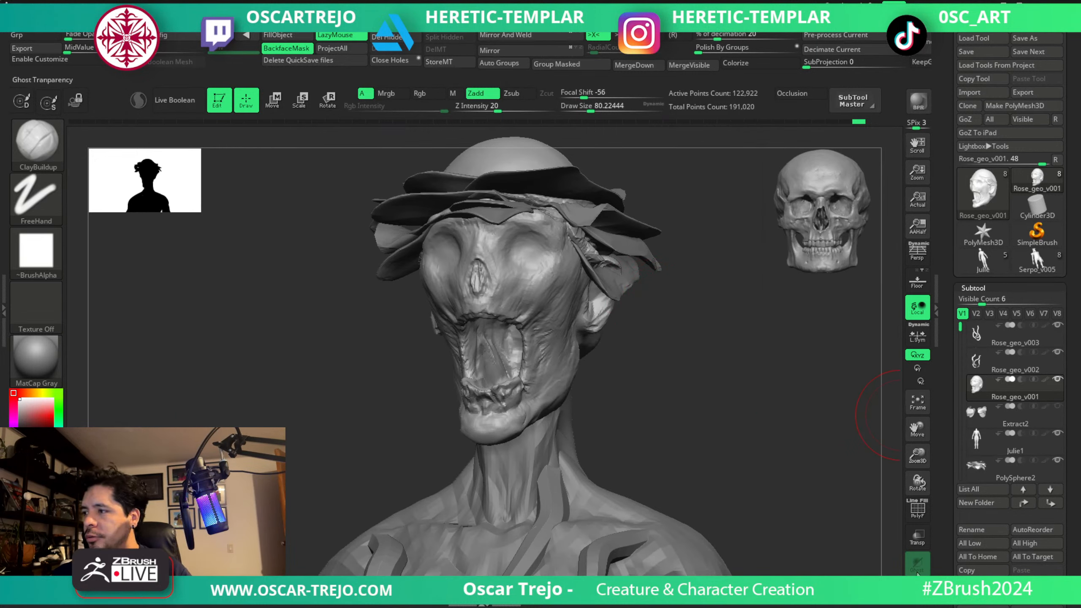
{"action": "left_click", "coordinate": [917, 590]}
{"action": "left_click_drag", "start_coordinate": [687, 250], "coordinate": [677, 258]}
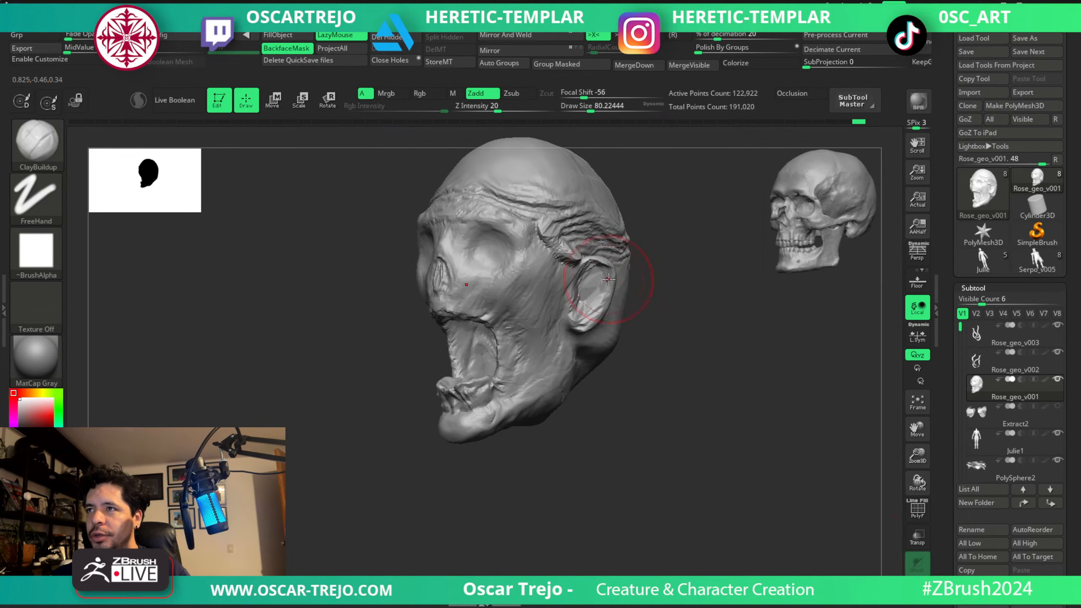
Flatten the ear with TrimDynamic at about 80 and smooth its interior at about 68 with Sculptris Pro on.
{"action": "key", "text": "b"}
{"action": "key", "text": "t"}
{"action": "key", "text": "d"}
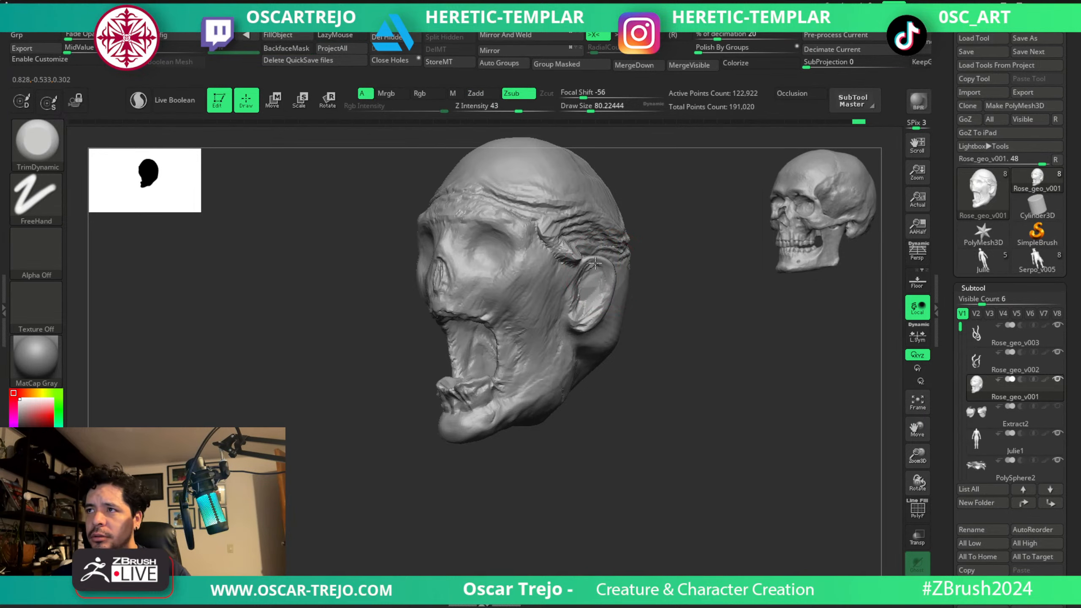
{"action": "mouse_move", "coordinate": [650, 268]}
{"action": "left_mouse_down"}
{"action": "mouse_move", "coordinate": [705, 275]}
{"action": "mouse_move", "coordinate": [681, 321]}
{"action": "left_mouse_up"}
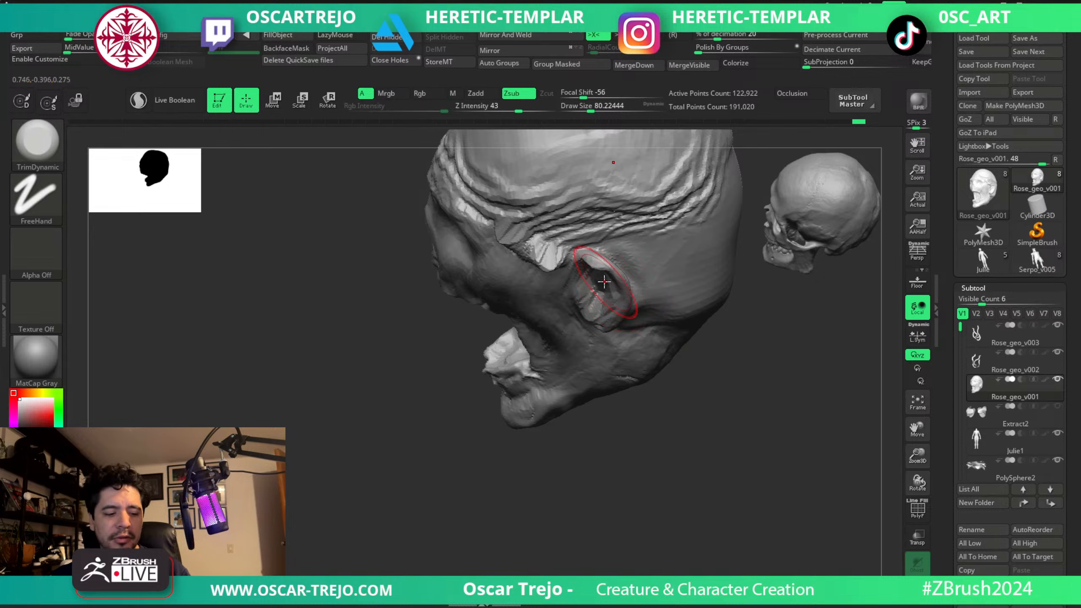
{"action": "left_click_drag", "start_coordinate": [594, 272], "coordinate": [603, 265], "text": "shift"}
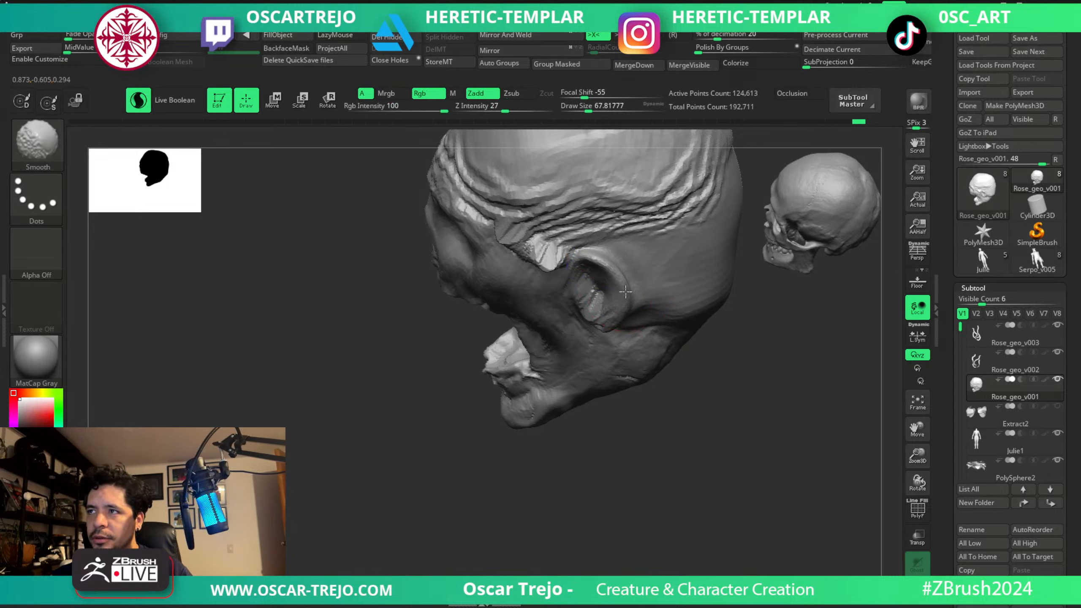
{"action": "left_click_drag", "start_coordinate": [626, 292], "coordinate": [610, 302], "text": "shift"}
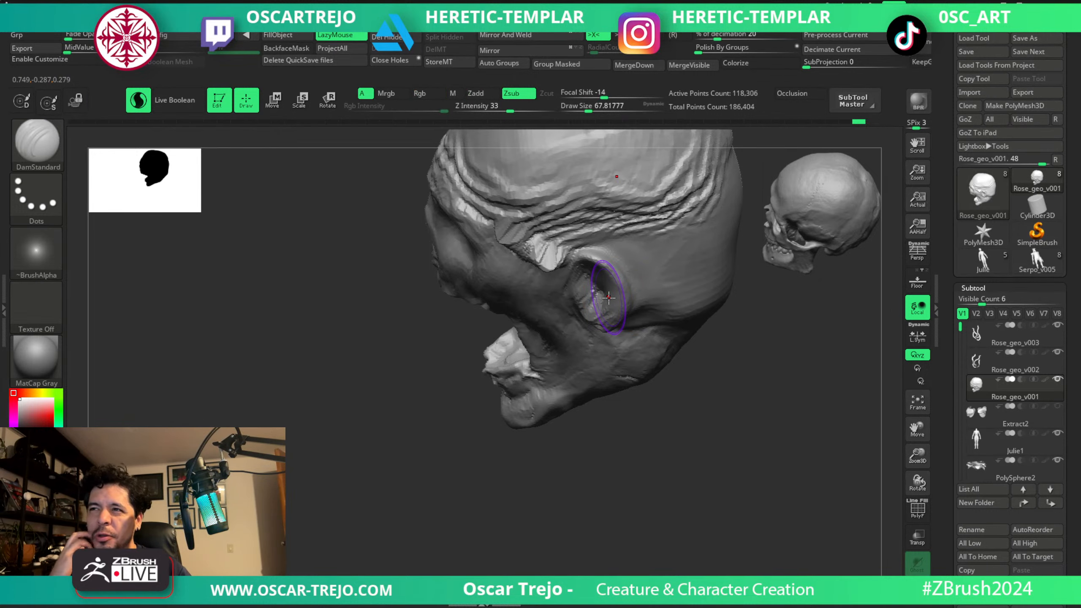
{"action": "mouse_move", "coordinate": [429, 337]}
{"action": "left_mouse_down"}
{"action": "mouse_move", "coordinate": [549, 305]}
{"action": "mouse_move", "coordinate": [548, 327]}
{"action": "mouse_move", "coordinate": [577, 269]}
{"action": "left_mouse_up"}
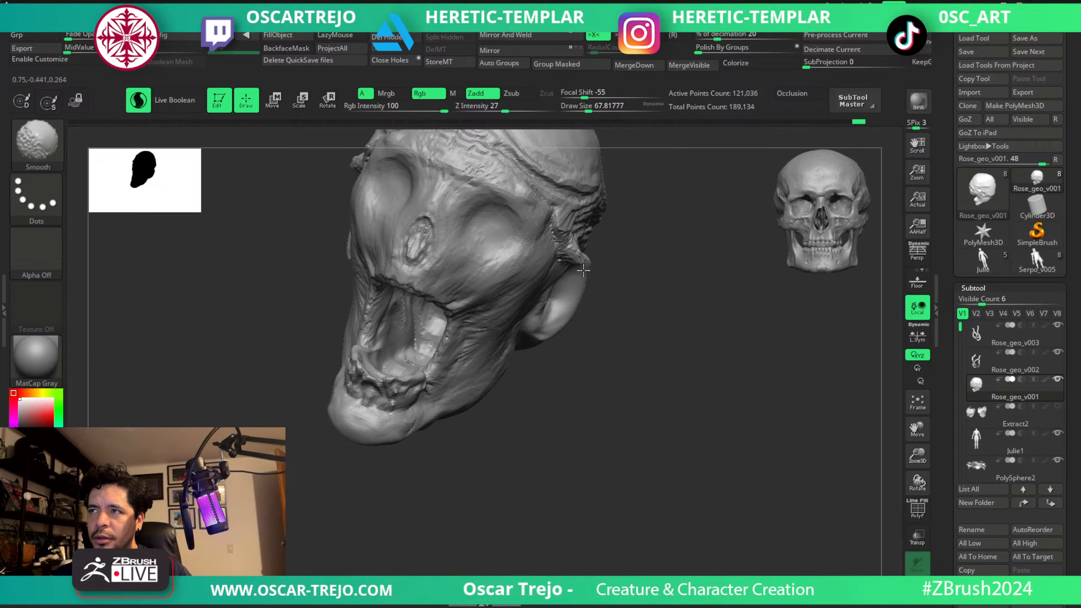
{"action": "mouse_move", "coordinate": [604, 315]}
{"action": "left_mouse_down", "text": "shift"}
{"action": "mouse_move", "coordinate": [613, 319]}
{"action": "mouse_move", "coordinate": [586, 318]}
{"action": "mouse_move", "coordinate": [579, 332]}
{"action": "mouse_move", "coordinate": [598, 311]}
{"action": "left_mouse_up", "text": "shift"}
Reshape the outline of the smoothed ear with the Move brush.
{"action": "key", "text": "b"}
{"action": "key", "text": "m"}
{"action": "key", "text": "v"}
{"action": "key", "text": "s"}
{"action": "right_click_drag", "start_coordinate": [599, 310], "coordinate": [586, 287]}
Sculpt the ear's rim and inner folds, alternating ClayBuildup and DamStandard at about 44.
{"action": "key", "text": "b"}
{"action": "key", "text": "c"}
{"action": "key", "text": "b"}
{"action": "left_click", "coordinate": [579, 311]}
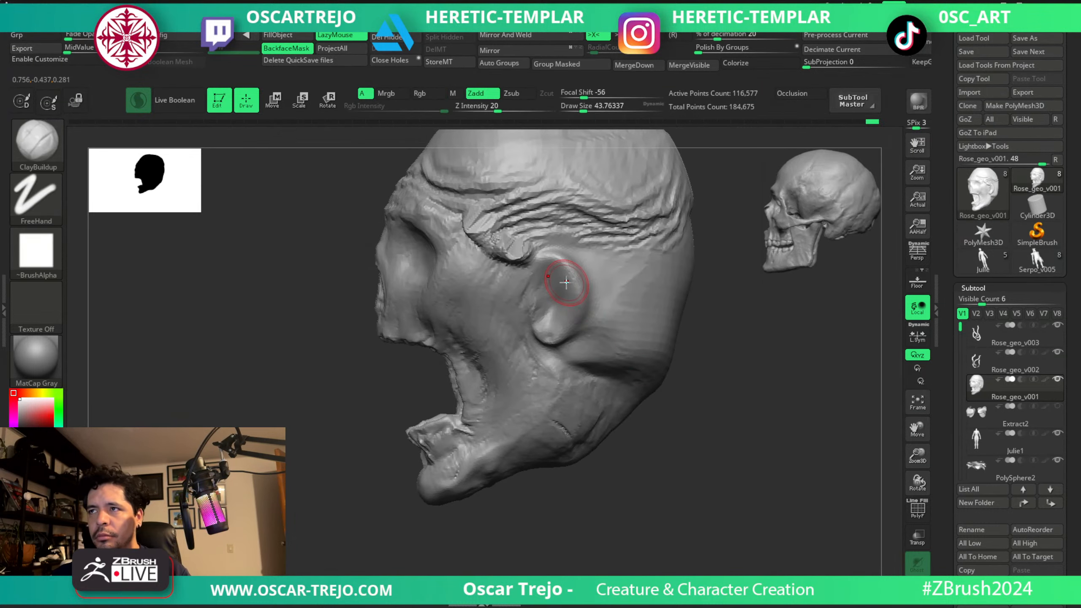
{"action": "key", "text": "b"}
{"action": "key", "text": "d"}
{"action": "key", "text": "s"}
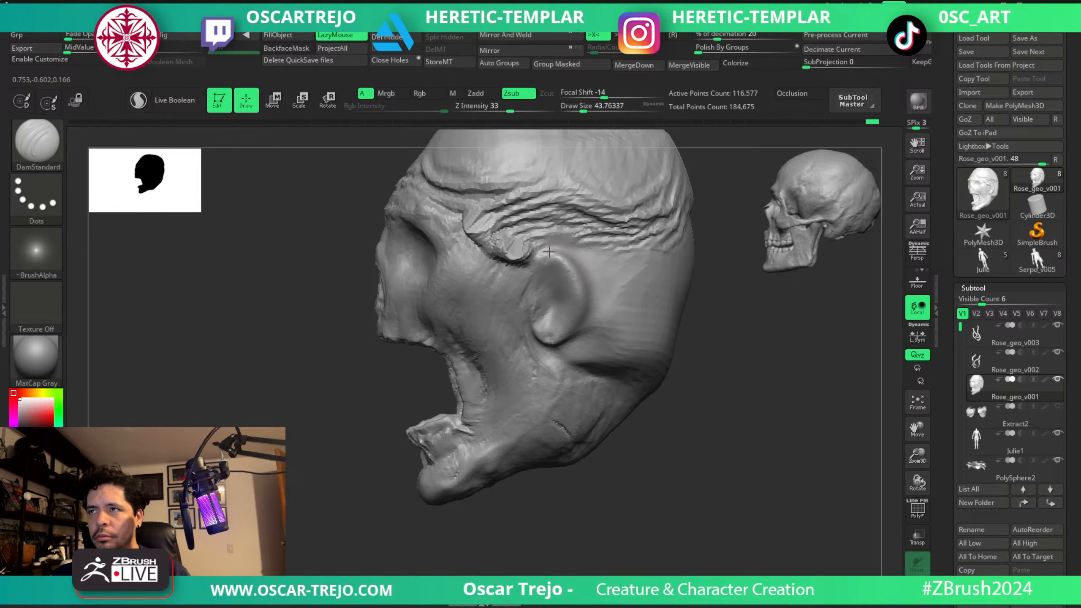
{"action": "key", "text": "b"}
{"action": "key", "text": "c"}
{"action": "key", "text": "b"}
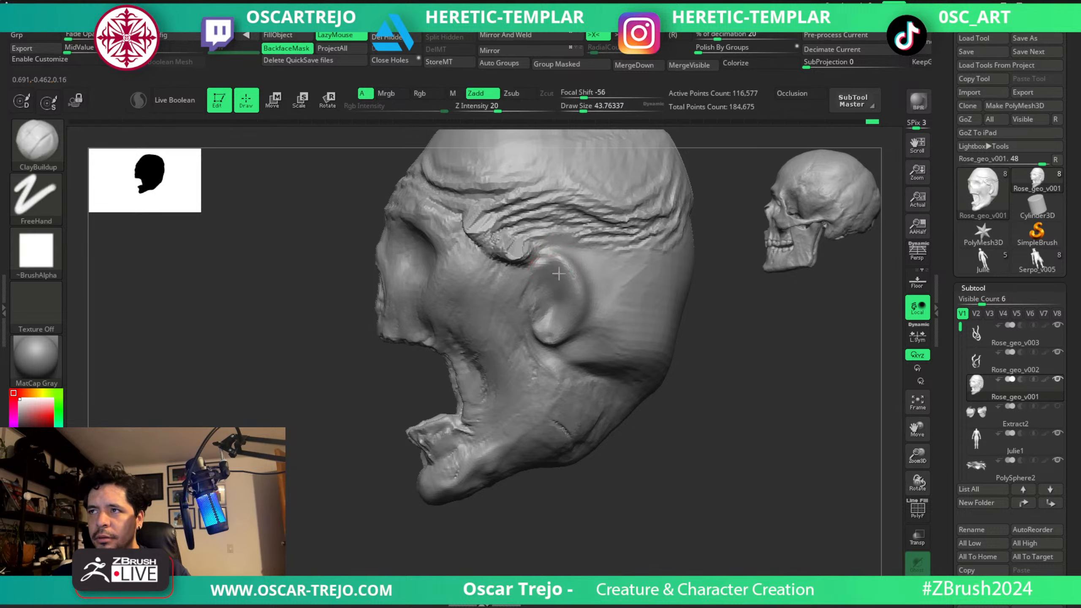
{"action": "key", "text": "b"}
{"action": "key", "text": "d"}
{"action": "key", "text": "s"}
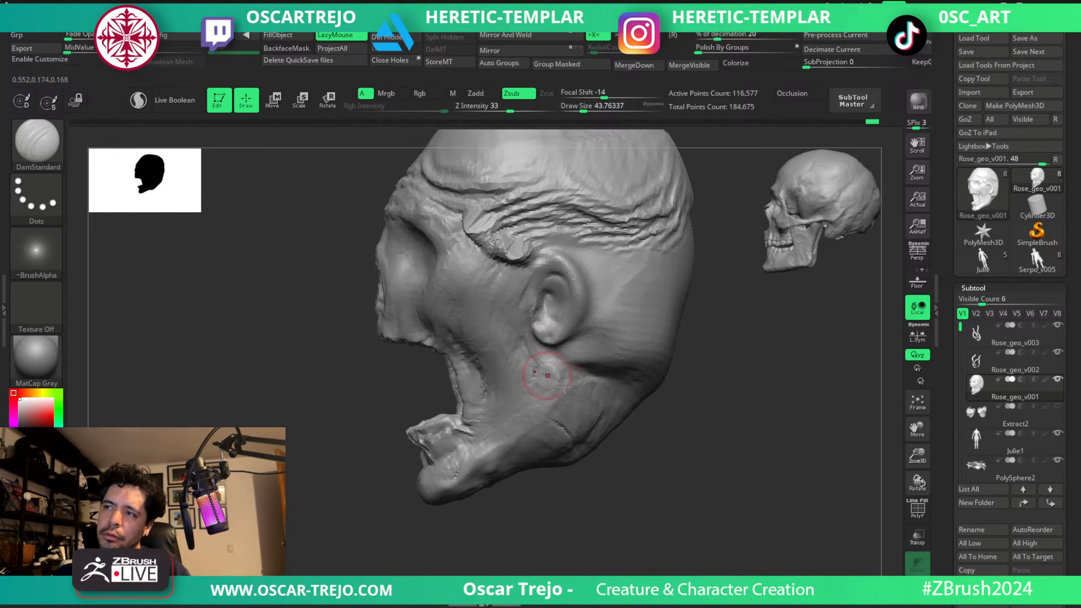
Show the other subtools again and adjust the back of the jaw below the ear with the Move brush at about 90.
{"action": "left_click", "coordinate": [763, 409], "text": "ctrl+shift"}
{"action": "left_click_drag", "start_coordinate": [762, 409], "coordinate": [769, 409]}
{"action": "mouse_move", "coordinate": [607, 367]}
{"action": "left_mouse_down"}
{"action": "mouse_move", "coordinate": [596, 376]}
{"action": "mouse_move", "coordinate": [541, 361]}
{"action": "left_mouse_up"}
{"action": "key", "text": "b"}
{"action": "key", "text": "m"}
{"action": "key", "text": "v"}
{"action": "key", "text": "s"}
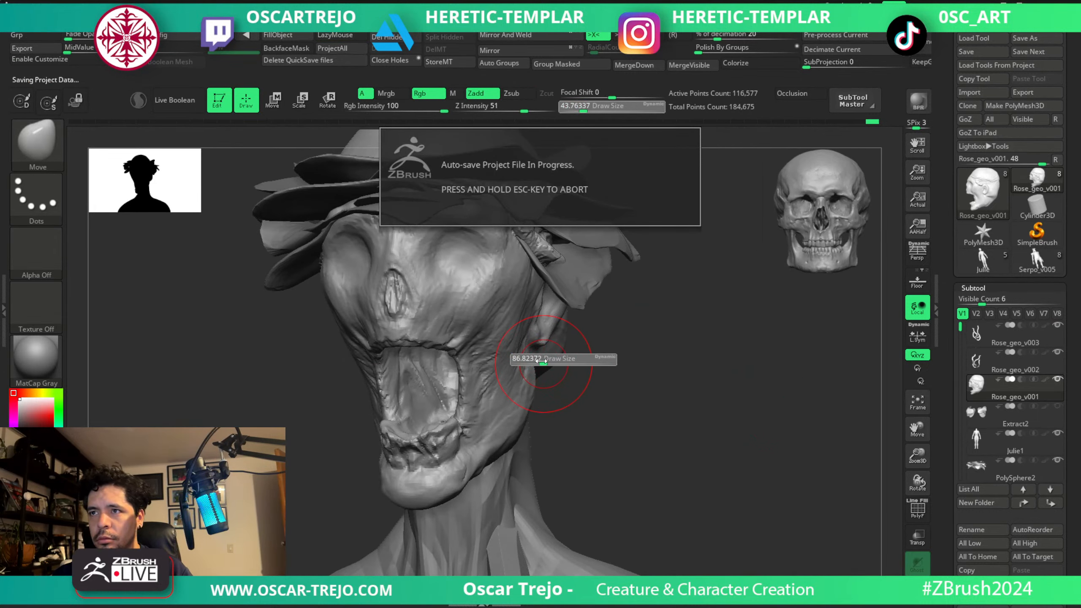
{"action": "left_click_drag", "start_coordinate": [540, 361], "coordinate": [536, 395]}
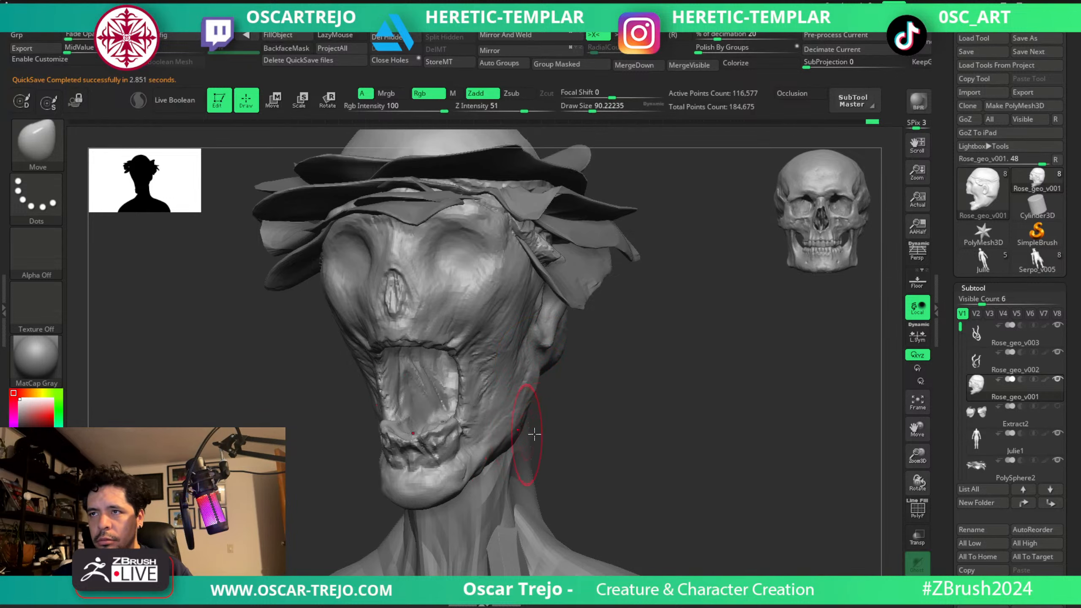
Build up the jawline from below the ear toward the chin with the ClayBuildup brush at about 90 and 77.
{"action": "key", "text": "b"}
{"action": "key", "text": "c"}
{"action": "key", "text": "b"}
{"action": "mouse_move", "coordinate": [595, 430]}
{"action": "left_mouse_down"}
{"action": "mouse_move", "coordinate": [528, 410]}
{"action": "mouse_move", "coordinate": [516, 438]}
{"action": "left_mouse_up"}
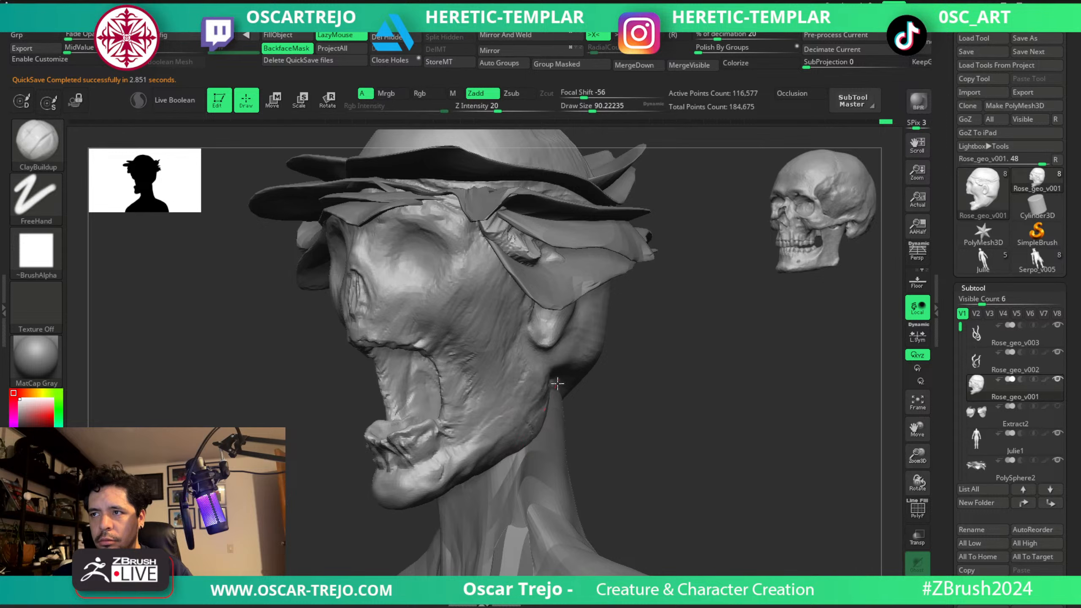
{"action": "mouse_move", "coordinate": [558, 384]}
{"action": "left_mouse_down"}
{"action": "mouse_move", "coordinate": [527, 477]}
{"action": "mouse_move", "coordinate": [454, 468]}
{"action": "left_mouse_up"}
{"action": "key", "text": "s"}
Build up the brow and upper edge of the eye sockets with the ClayBuildup brush at about 27 and 71.
{"action": "key", "text": "s"}
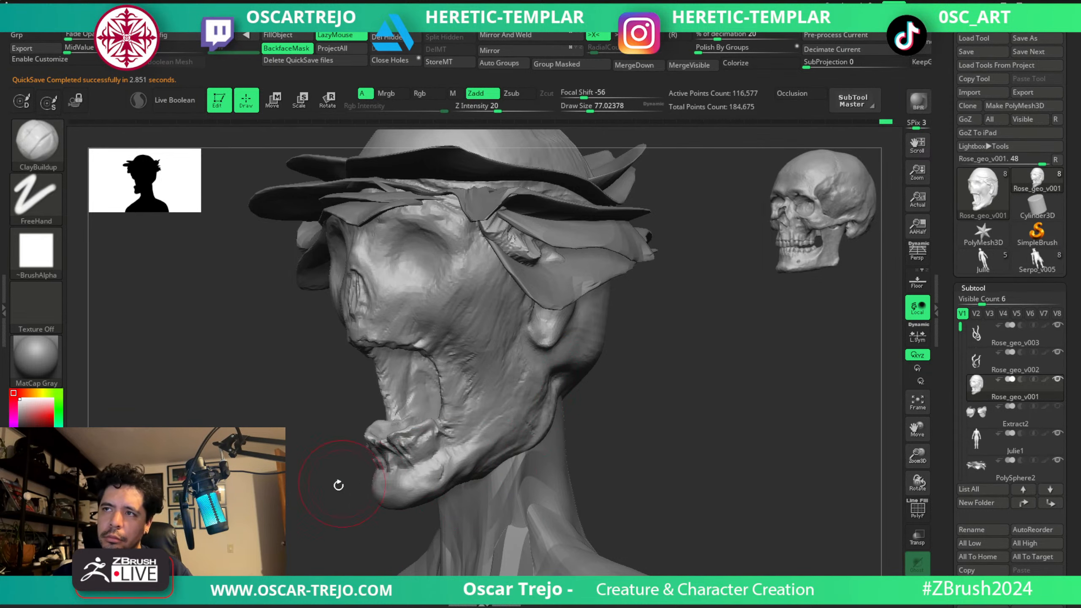
{"action": "mouse_move", "coordinate": [338, 486]}
{"action": "left_mouse_down", "text": "alt"}
{"action": "mouse_move", "coordinate": [305, 470]}
{"action": "mouse_move", "coordinate": [341, 462]}
{"action": "left_mouse_up", "text": "alt"}
{"action": "key", "text": "s"}
{"action": "left_click_drag", "start_coordinate": [504, 319], "coordinate": [492, 319]}
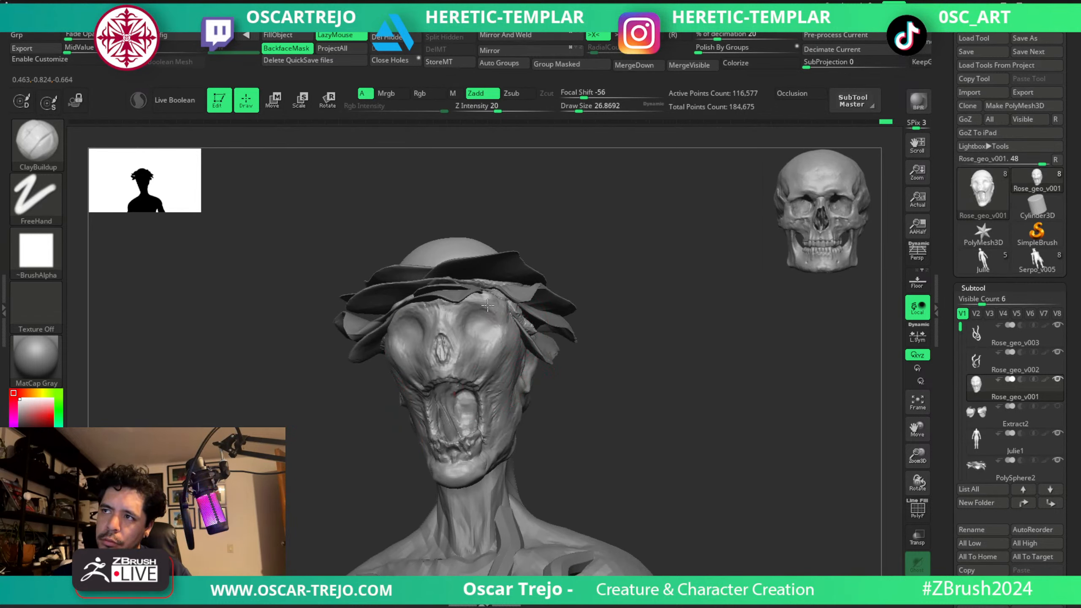
{"action": "key", "text": "s"}
{"action": "key", "text": "s"}
{"action": "mouse_move", "coordinate": [497, 313]}
{"action": "left_mouse_down"}
{"action": "mouse_move", "coordinate": [507, 315]}
{"action": "mouse_move", "coordinate": [503, 358]}
{"action": "left_mouse_up"}
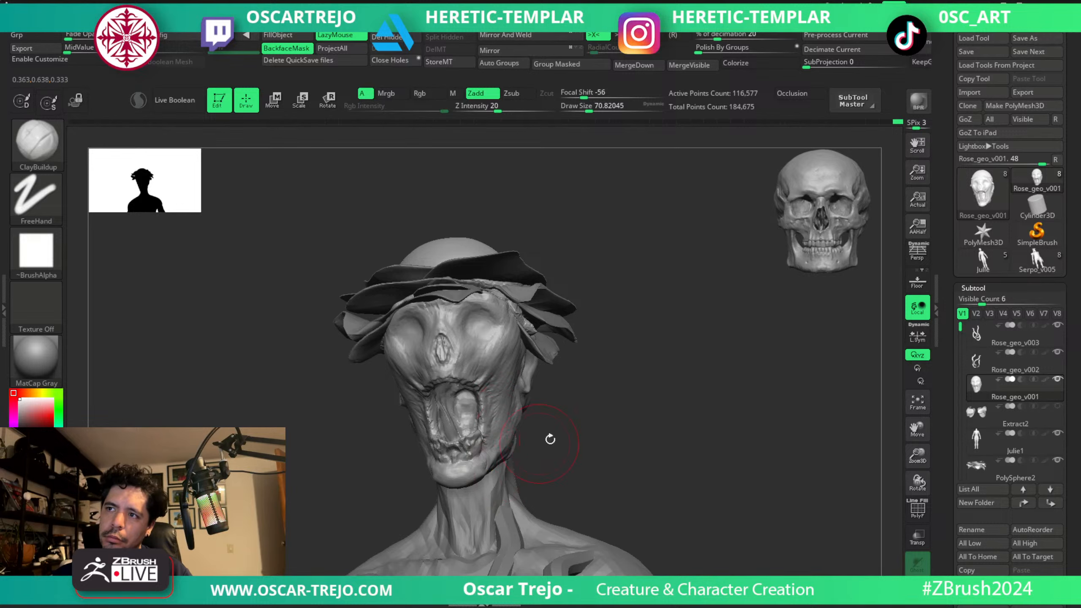
{"action": "mouse_move", "coordinate": [550, 440]}
{"action": "left_mouse_down"}
{"action": "mouse_move", "coordinate": [625, 459]}
{"action": "mouse_move", "coordinate": [606, 434]}
{"action": "mouse_move", "coordinate": [724, 422]}
{"action": "mouse_move", "coordinate": [633, 362]}
{"action": "mouse_move", "coordinate": [720, 501]}
{"action": "left_mouse_up"}
{"action": "key", "text": "s"}
{"action": "mouse_move", "coordinate": [477, 351]}
{"action": "left_mouse_down"}
{"action": "mouse_move", "coordinate": [489, 343]}
{"action": "mouse_move", "coordinate": [495, 362]}
{"action": "mouse_move", "coordinate": [492, 396]}
{"action": "mouse_move", "coordinate": [490, 349]}
{"action": "mouse_move", "coordinate": [469, 393]}
{"action": "mouse_move", "coordinate": [481, 392]}
{"action": "left_mouse_up"}
{"action": "key", "text": "s"}
{"action": "key", "text": "s"}
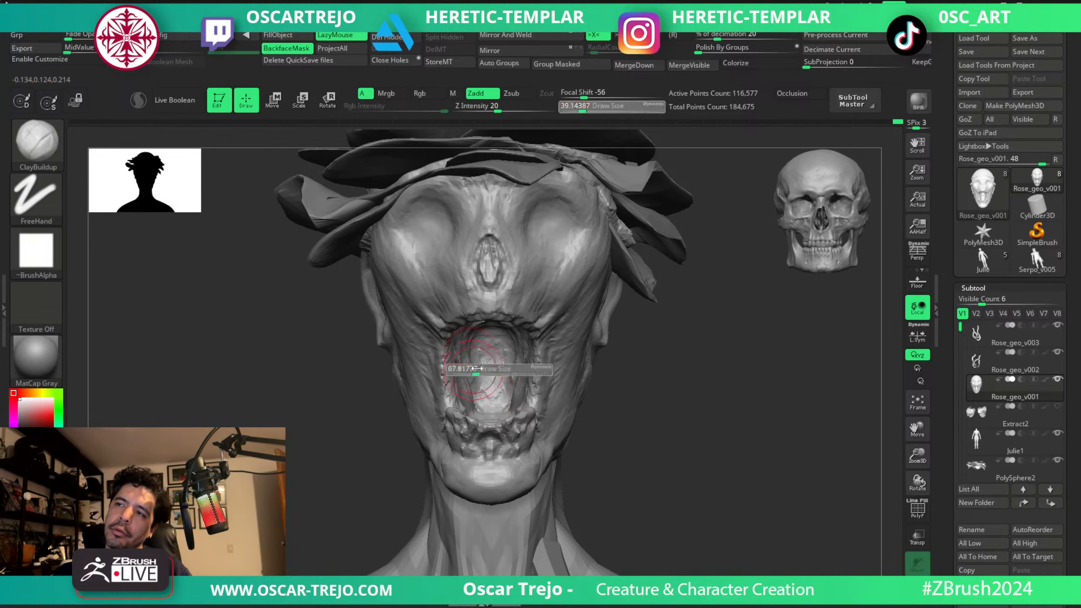
Select the smaller torso vines in Rose_geo_v002 and duplicate them as a new subtool.
{"action": "left_click_drag", "start_coordinate": [618, 400], "coordinate": [517, 386], "text": "alt"}
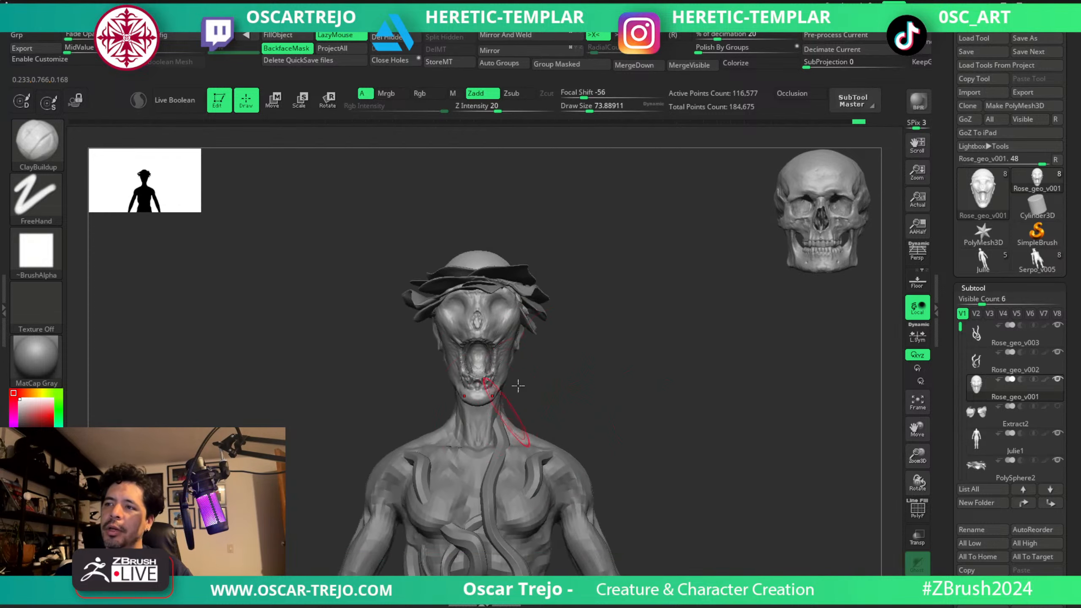
{"action": "left_click_drag", "start_coordinate": [644, 383], "coordinate": [638, 309], "text": "alt"}
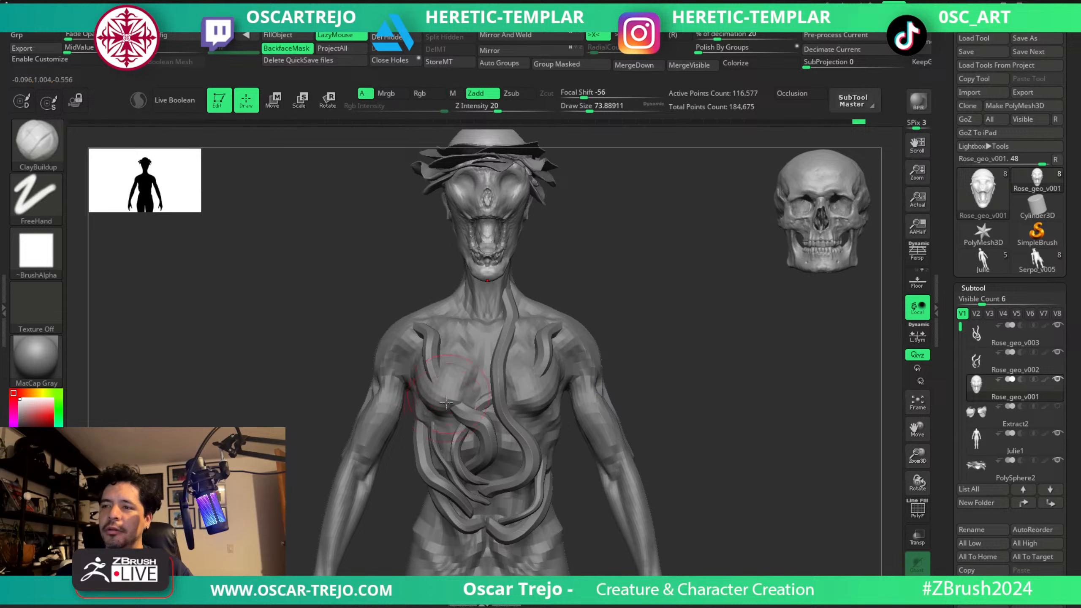
{"action": "left_click", "coordinate": [455, 440], "text": "alt"}
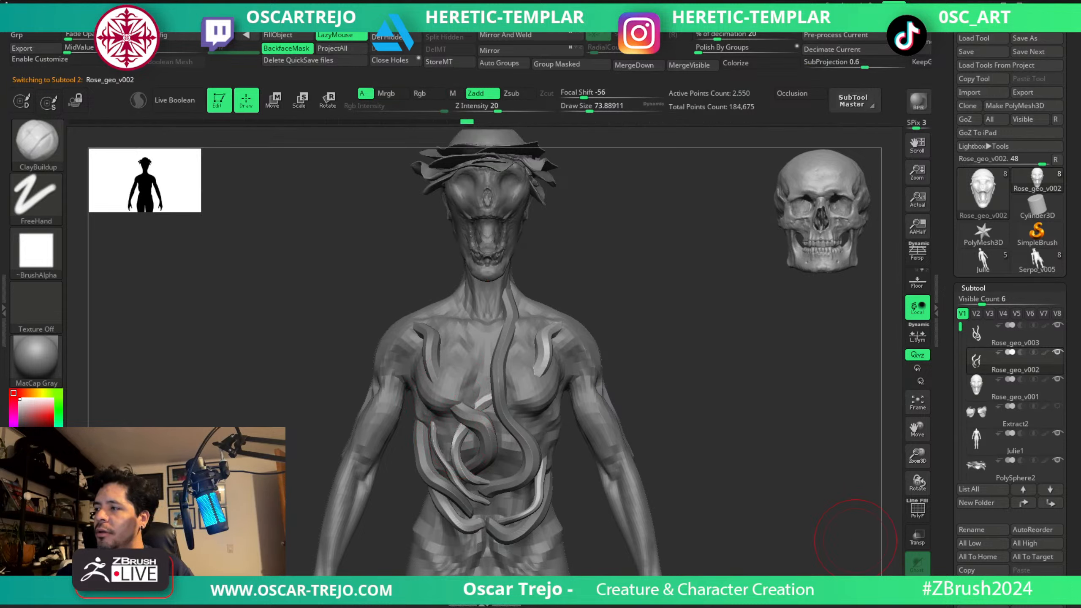
{"action": "key", "text": "ctrl+shift+d"}
{"action": "key", "text": "w"}
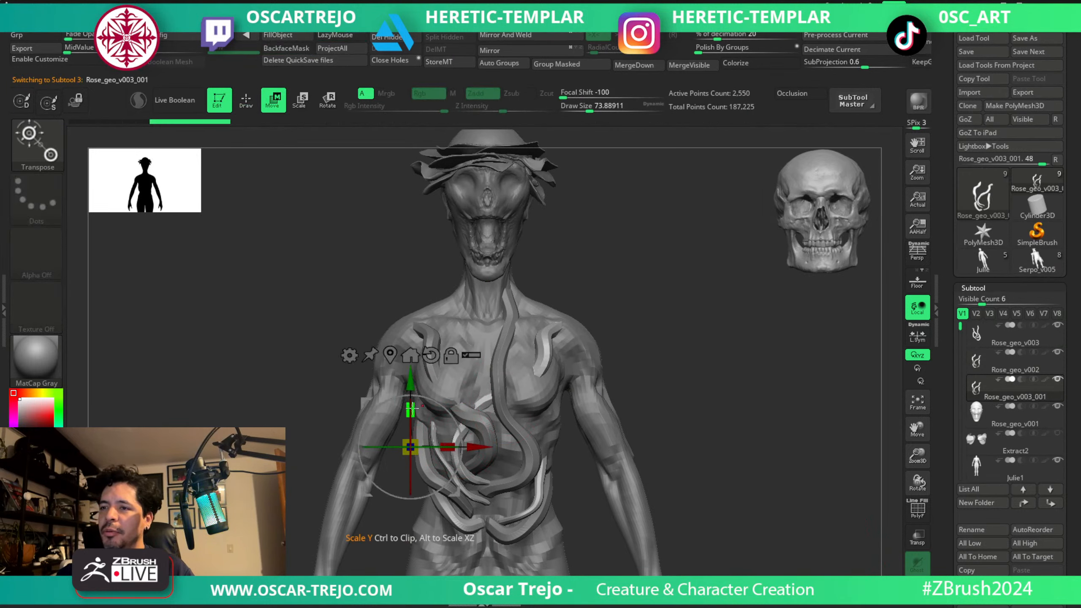
Reset the gizmo orientation on the vine copy, move the copy up to the head and scale it down to mouth size.
{"action": "left_click", "coordinate": [431, 357], "text": "alt"}
{"action": "left_click", "coordinate": [492, 361], "text": "alt"}
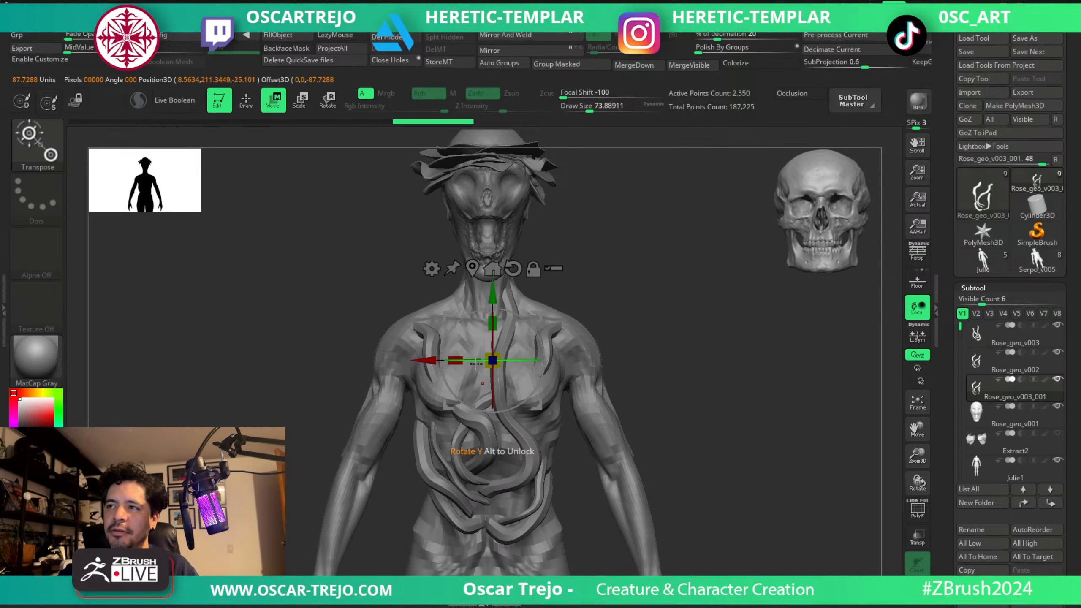
{"action": "mouse_move", "coordinate": [492, 361]}
{"action": "left_mouse_down"}
{"action": "mouse_move", "coordinate": [494, 190]}
{"action": "mouse_move", "coordinate": [492, 209]}
{"action": "left_mouse_up"}
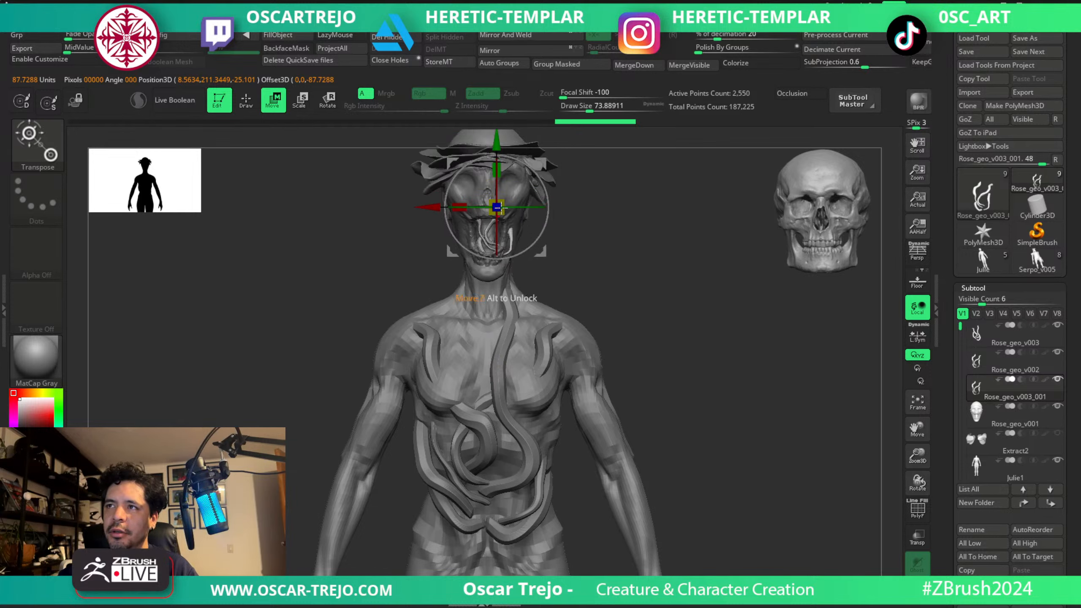
{"action": "left_click_drag", "start_coordinate": [541, 164], "coordinate": [531, 163]}
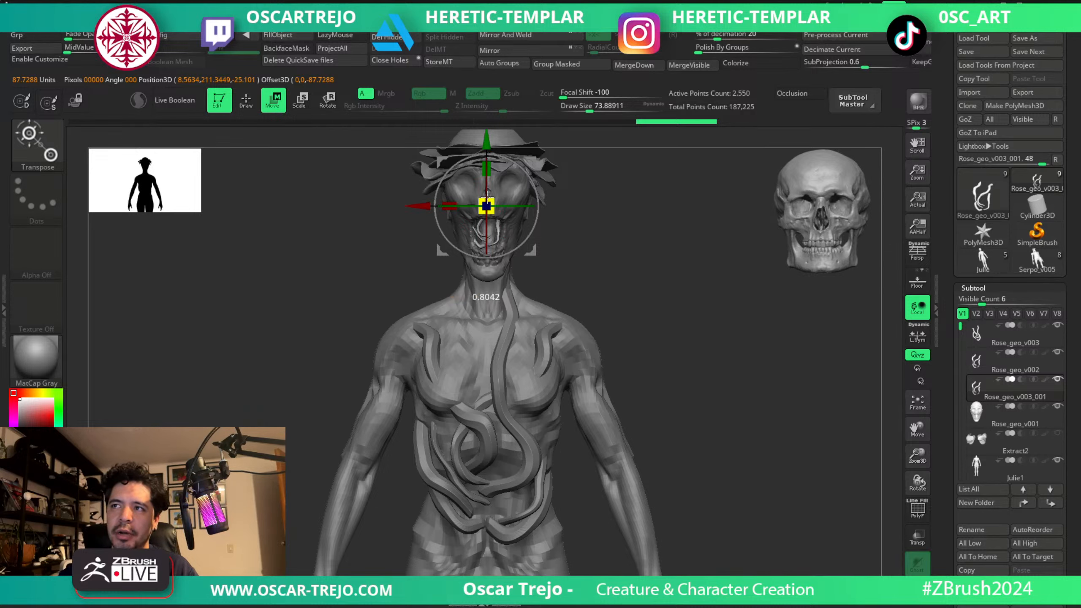
{"action": "key", "text": "q"}
{"action": "key", "text": "w"}
{"action": "key", "text": "q"}
From the side view, tilt the vine copy slightly and adjust its scale to sit inside the open mouth.
{"action": "left_click_drag", "start_coordinate": [584, 181], "coordinate": [585, 294], "text": "alt"}
{"action": "left_click_drag", "start_coordinate": [856, 453], "coordinate": [747, 446]}
{"action": "key", "text": "w"}
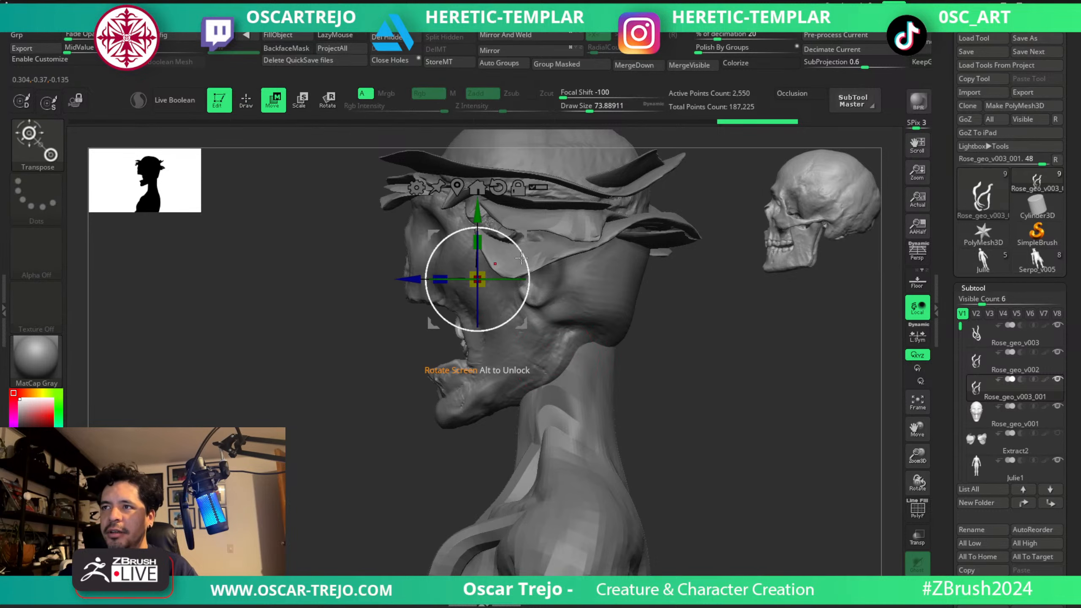
{"action": "left_click_drag", "start_coordinate": [520, 240], "coordinate": [530, 248]}
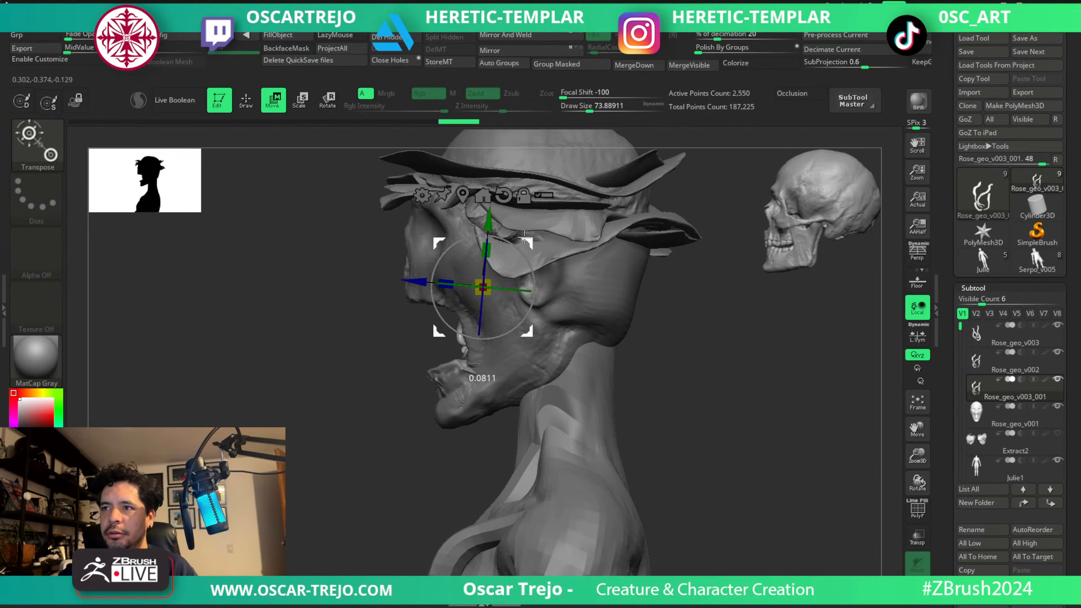
{"action": "key", "text": "q"}
Duplicate the mouth vines and rotate and scale the second copy so its strands cross the first set.
{"action": "mouse_move", "coordinate": [264, 411]}
{"action": "left_mouse_down"}
{"action": "mouse_move", "coordinate": [322, 414]}
{"action": "mouse_move", "coordinate": [628, 367]}
{"action": "left_mouse_up"}
{"action": "key", "text": "ctrl+shift+d"}
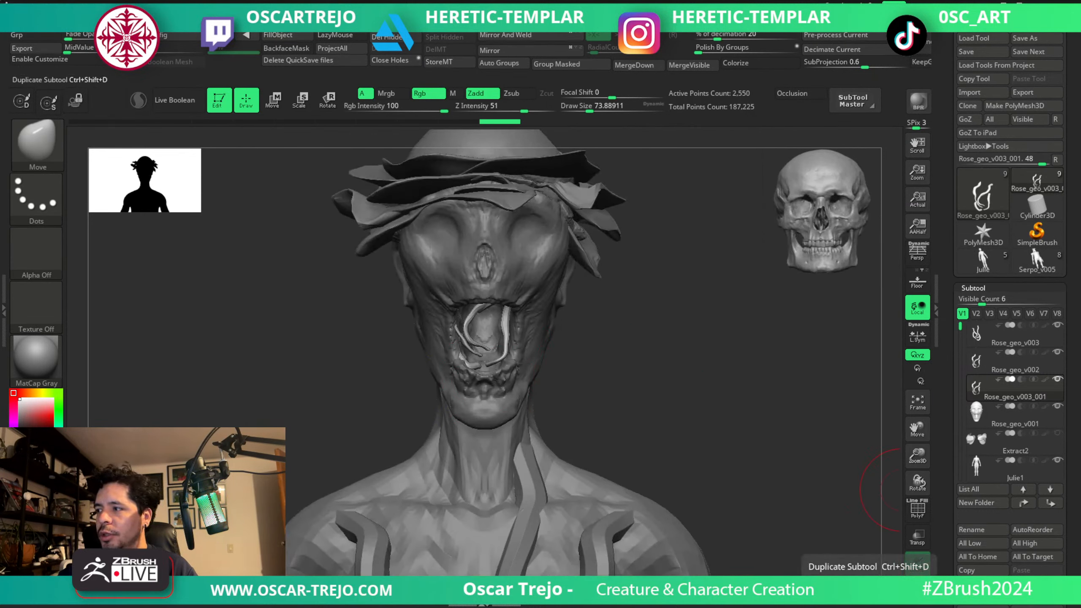
{"action": "key", "text": "w"}
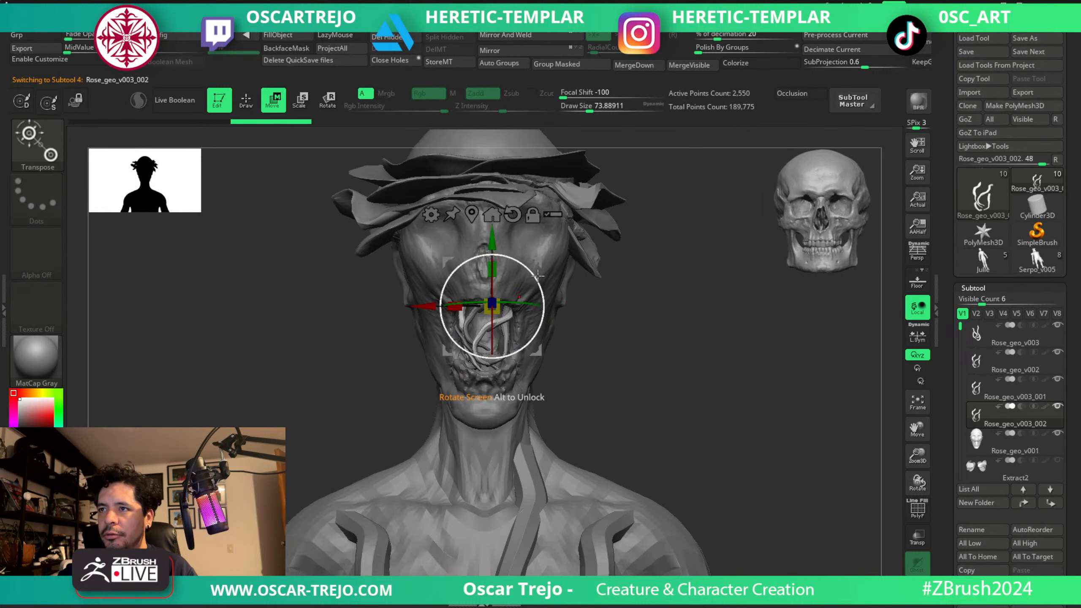
{"action": "left_click_drag", "start_coordinate": [536, 283], "coordinate": [490, 302]}
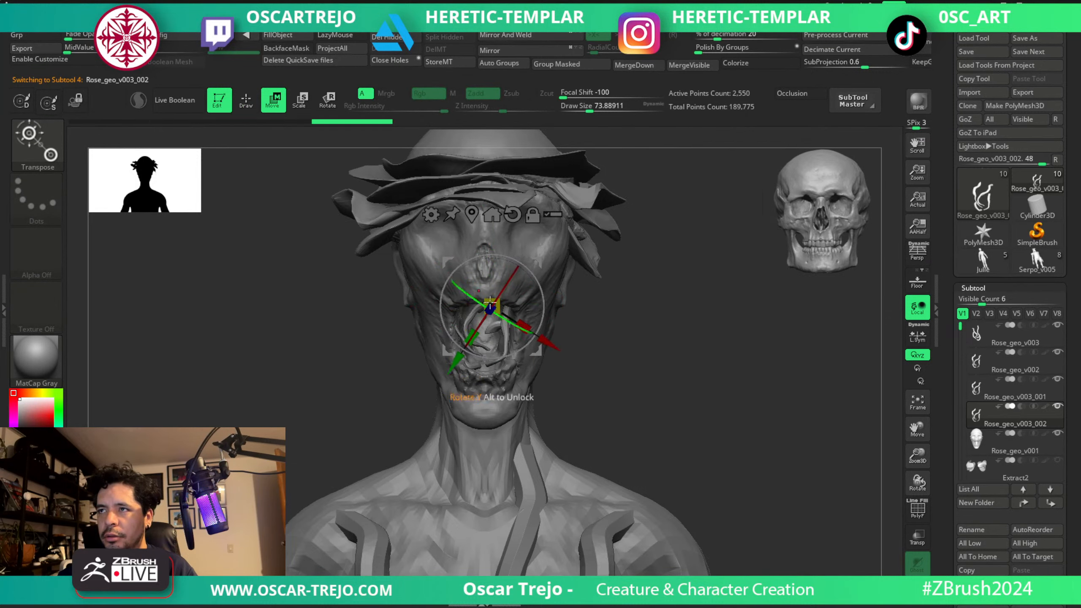
{"action": "mouse_move", "coordinate": [538, 266]}
{"action": "left_mouse_down"}
{"action": "mouse_move", "coordinate": [506, 317]}
{"action": "mouse_move", "coordinate": [511, 307]}
{"action": "left_mouse_up"}
{"action": "key", "text": "q"}
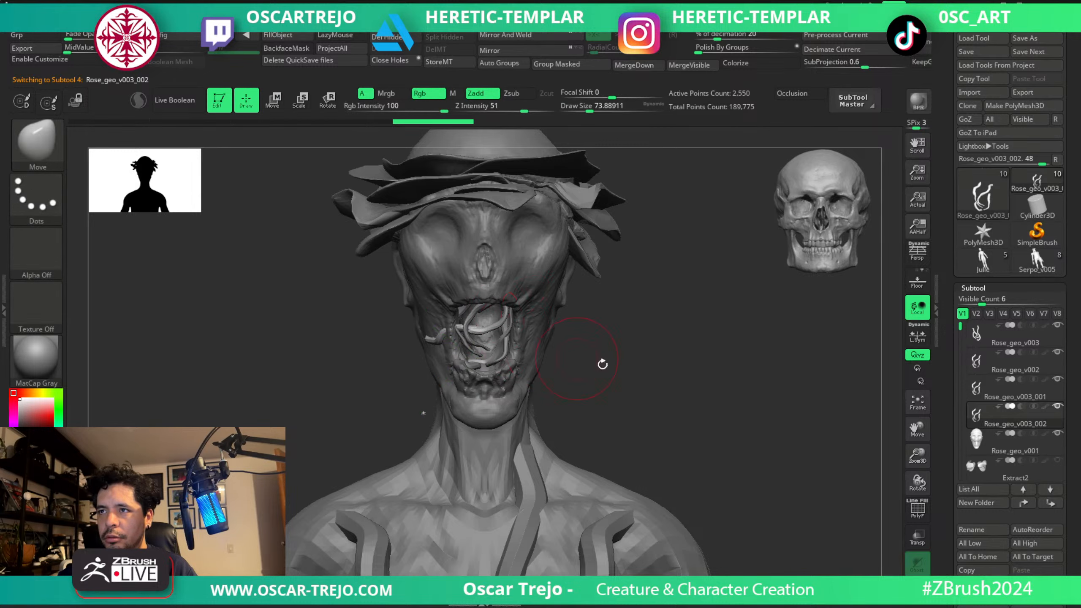
Adjust the second vine copy with the Move brush at about 140, then isolate the subtool and delete its small stray fragment.
{"action": "left_click_drag", "start_coordinate": [603, 364], "coordinate": [526, 363]}
{"action": "key", "text": "s"}
{"action": "left_click_drag", "start_coordinate": [439, 360], "coordinate": [524, 351]}
{"action": "key", "text": "shift+f"}
{"action": "left_click_drag", "start_coordinate": [651, 396], "coordinate": [623, 404]}
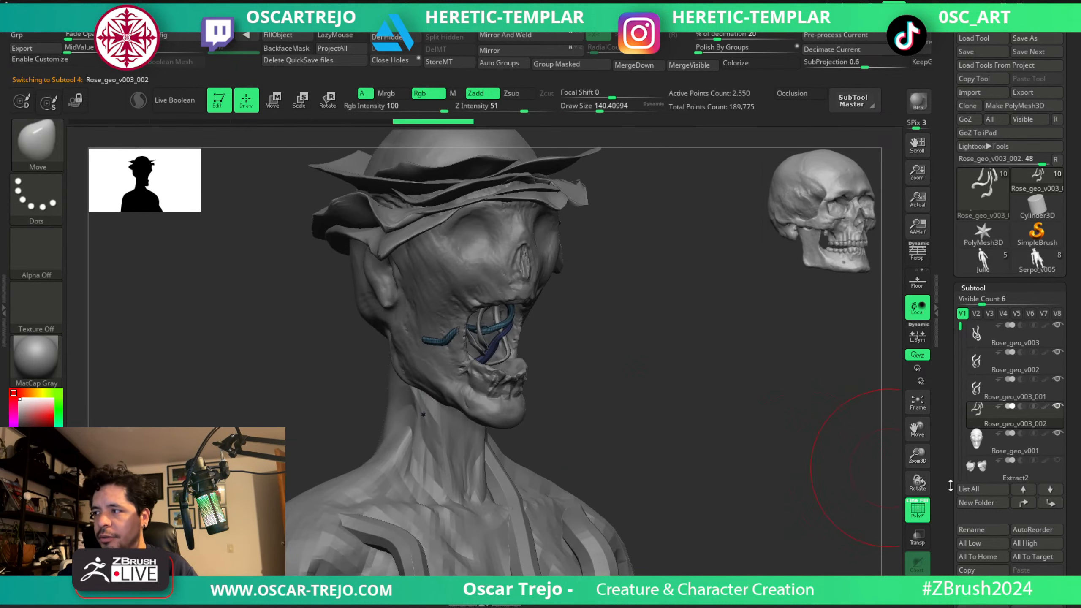
{"action": "left_click", "coordinate": [918, 590]}
{"action": "left_click_drag", "start_coordinate": [375, 377], "coordinate": [444, 433], "text": "ctrl+alt+shift"}
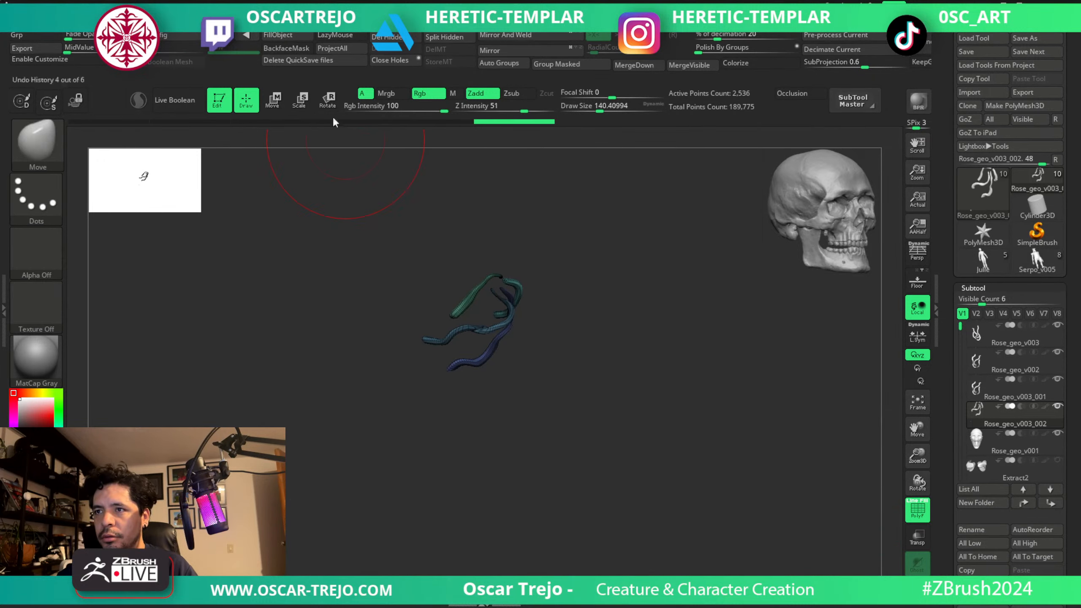
{"action": "left_click", "coordinate": [387, 36]}
{"action": "left_click", "coordinate": [918, 590]}
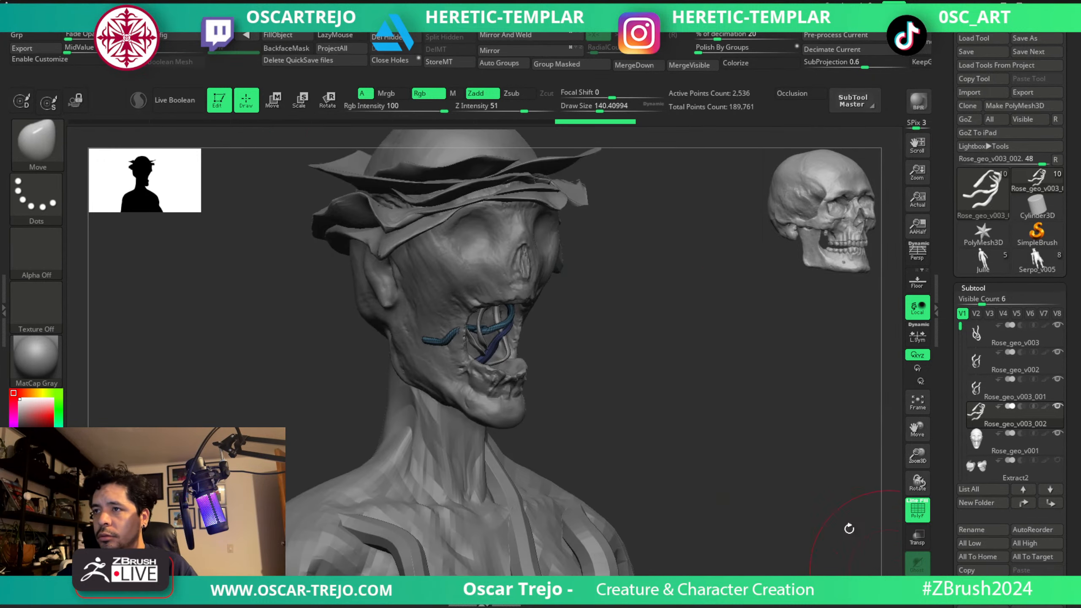
Select the first mouth vine copy, Rose_geo_v003_001, isolate it and delete its small stray fragment.
{"action": "left_click_drag", "start_coordinate": [847, 526], "coordinate": [557, 395]}
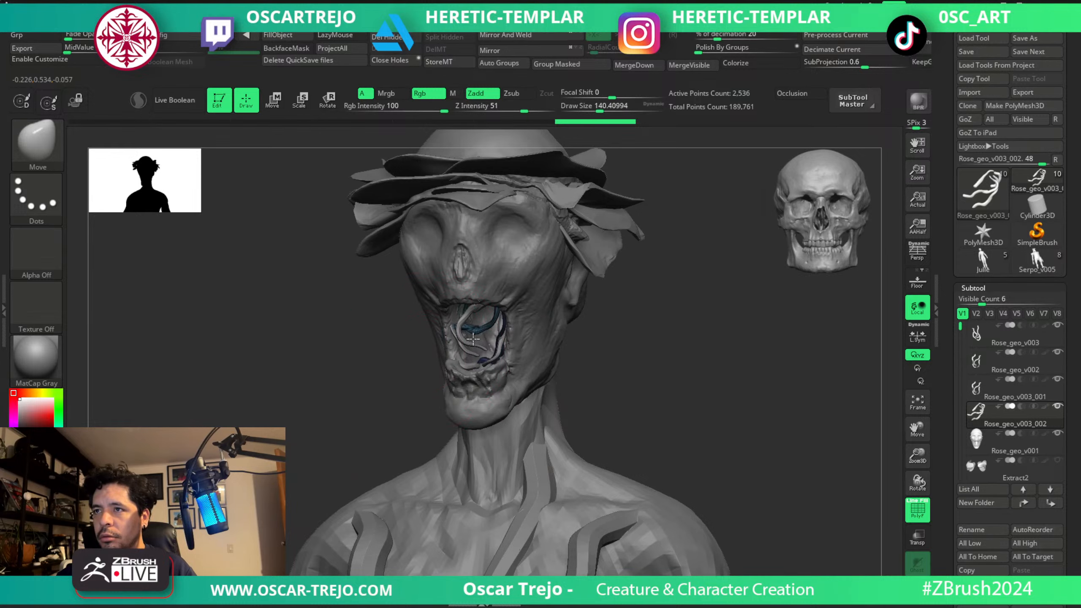
{"action": "left_click_drag", "start_coordinate": [572, 350], "coordinate": [559, 332], "text": "shift"}
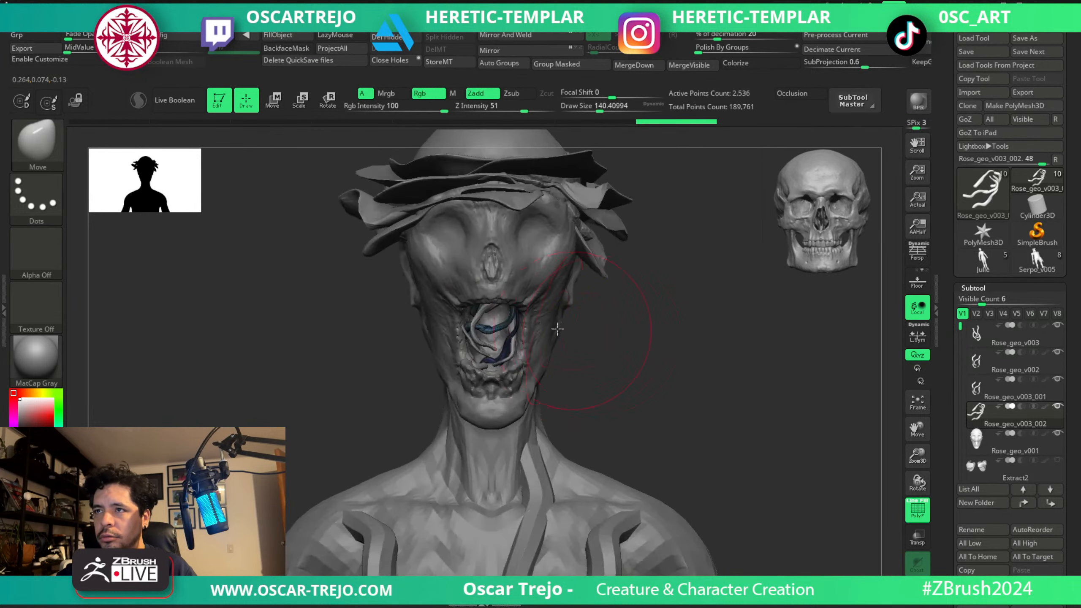
{"action": "left_click", "coordinate": [518, 365], "text": "alt"}
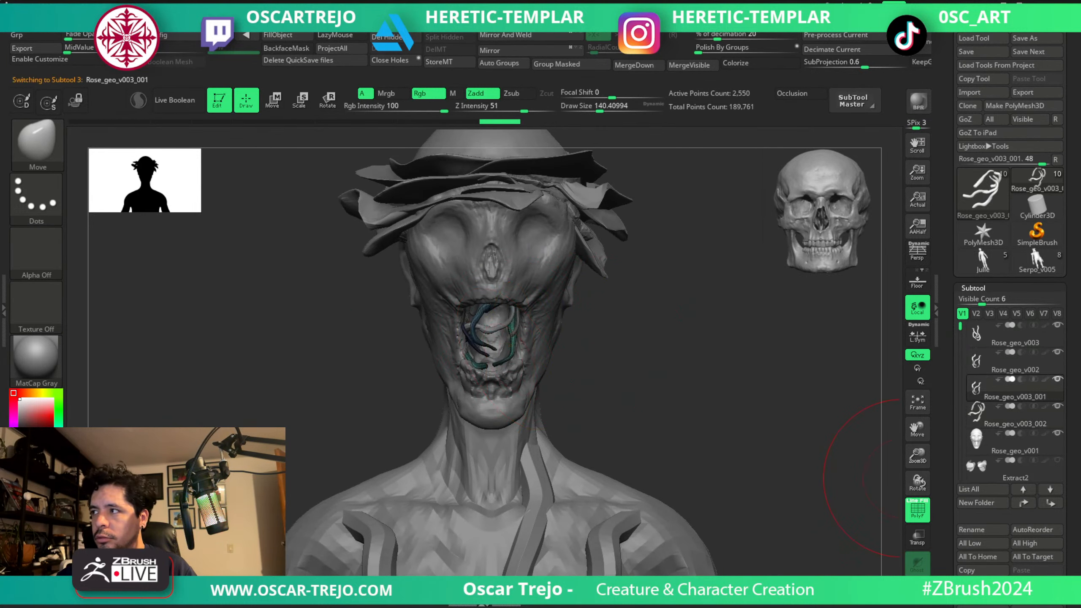
{"action": "left_click", "coordinate": [917, 590]}
{"action": "left_click_drag", "start_coordinate": [448, 185], "coordinate": [517, 222], "text": "ctrl+shift"}
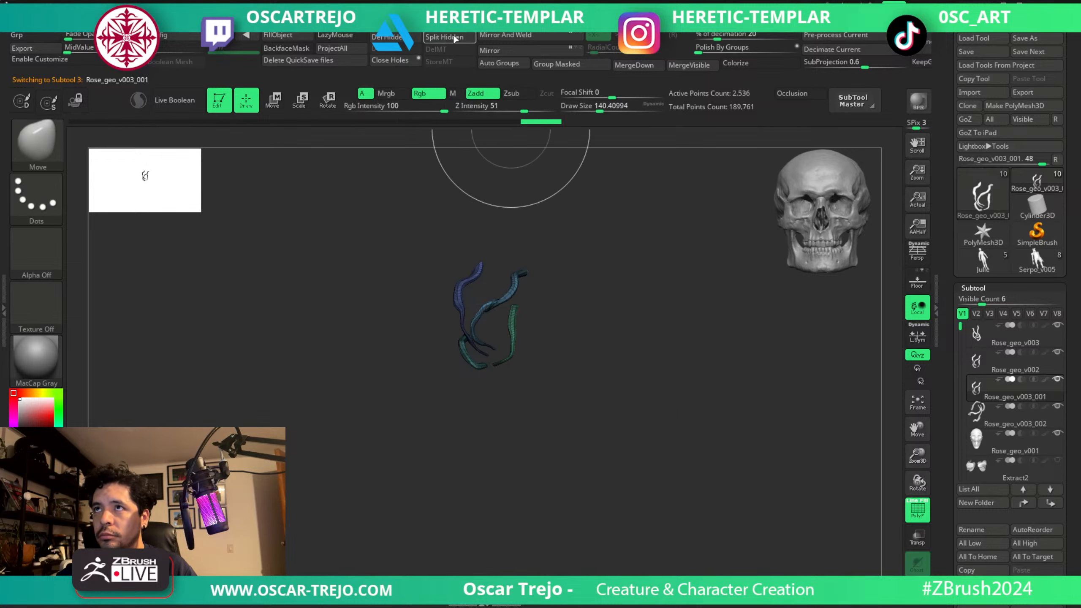
{"action": "left_click", "coordinate": [389, 37]}
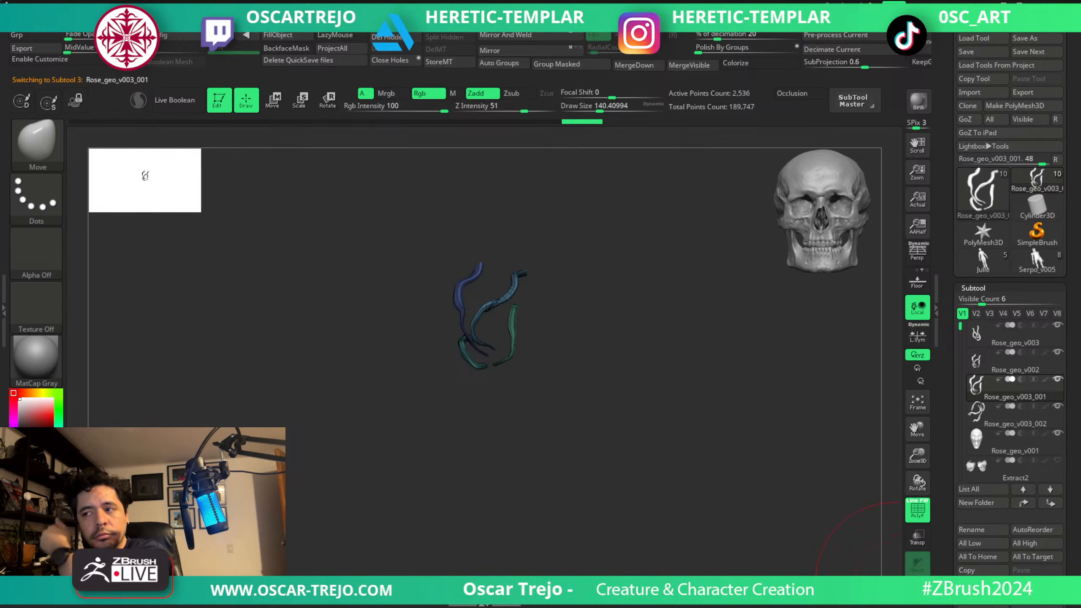
{"action": "left_click", "coordinate": [915, 590]}
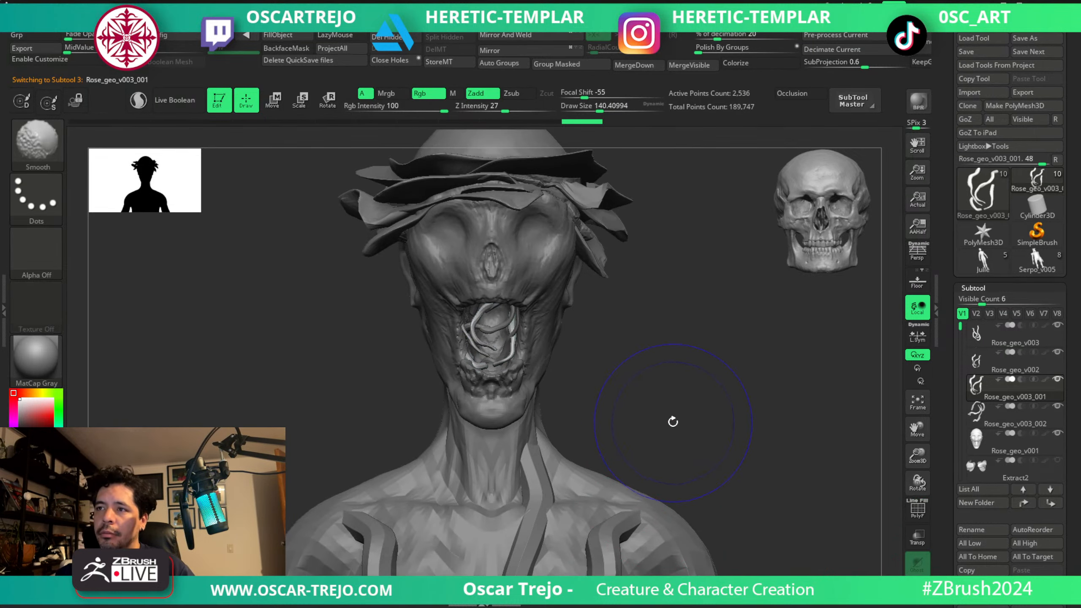
Duplicate the cleaned first set of mouth vines and rotate the third copy within the mouth.
{"action": "left_click_drag", "start_coordinate": [673, 423], "coordinate": [730, 410]}
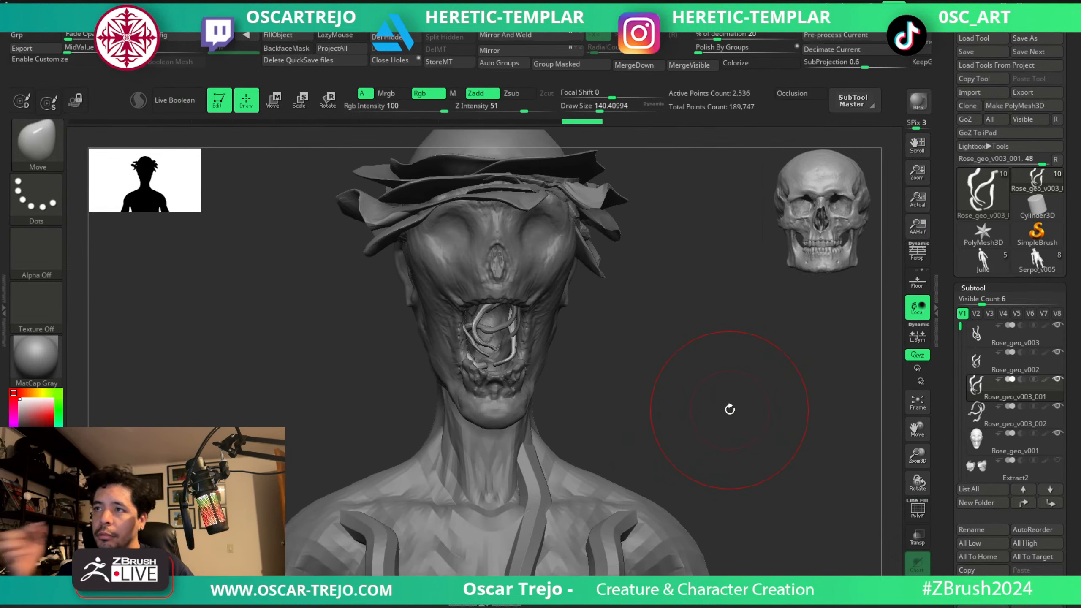
{"action": "key", "text": "f"}
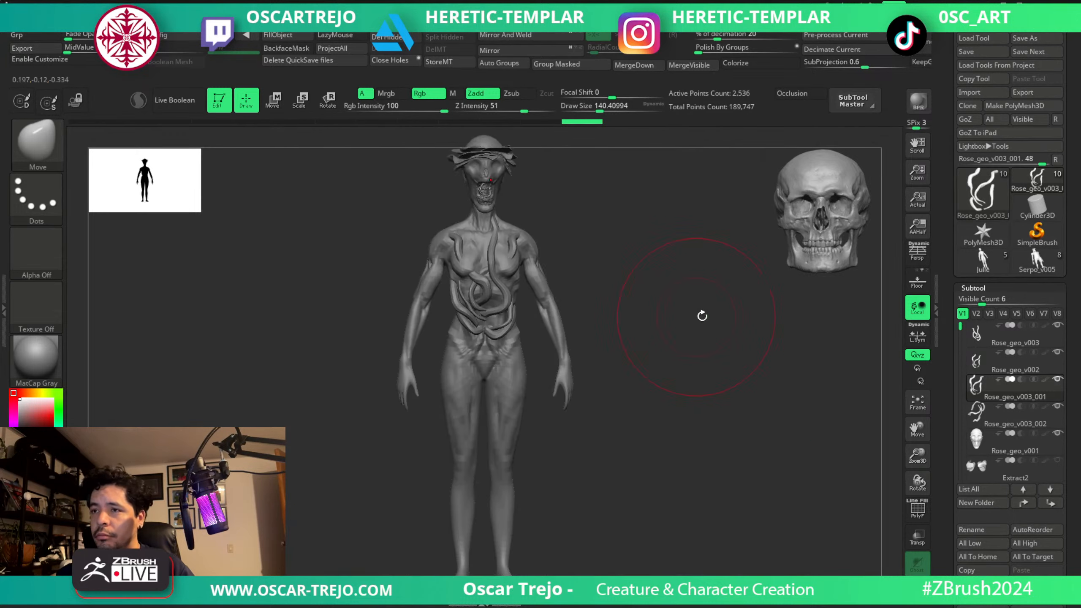
{"action": "mouse_move", "coordinate": [674, 318]}
{"action": "left_mouse_down", "text": "alt"}
{"action": "mouse_move", "coordinate": [645, 351]}
{"action": "mouse_move", "coordinate": [656, 386]}
{"action": "mouse_move", "coordinate": [680, 383]}
{"action": "mouse_move", "coordinate": [653, 391]}
{"action": "left_mouse_up", "text": "alt"}
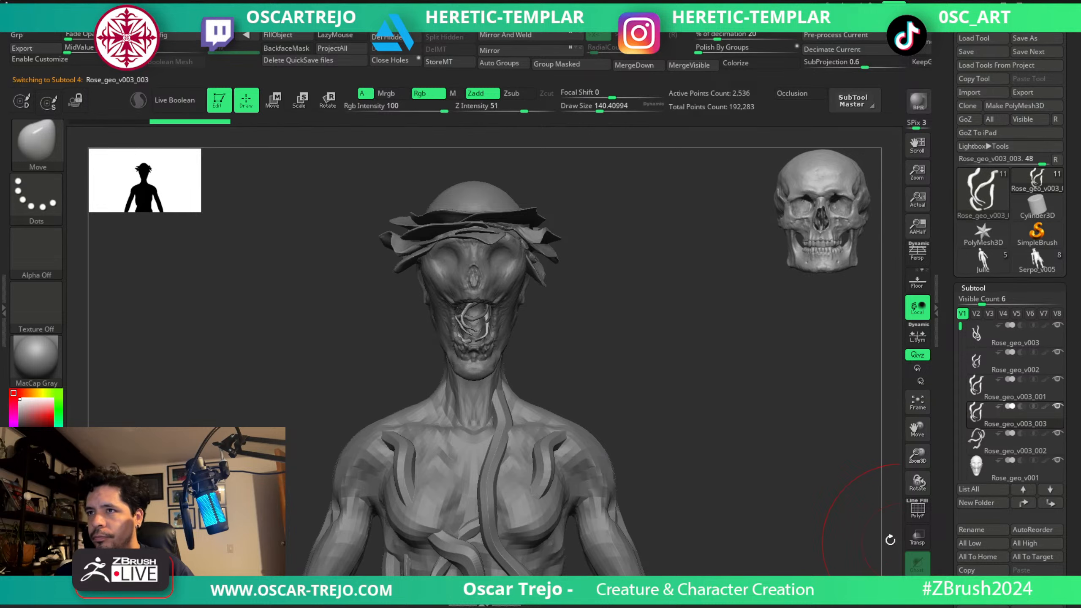
{"action": "key", "text": "w"}
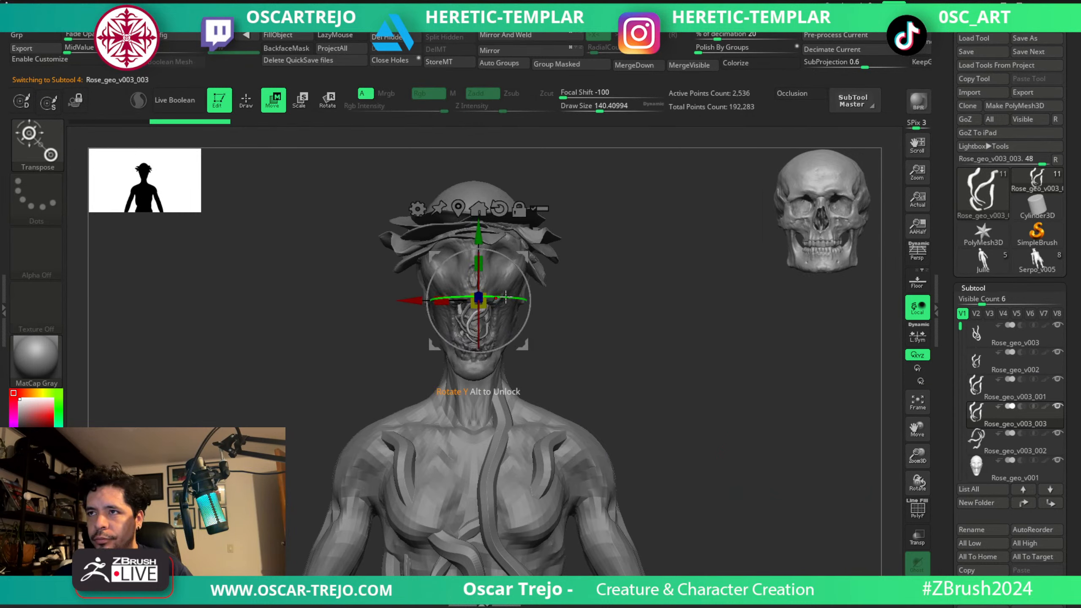
{"action": "left_click_drag", "start_coordinate": [503, 297], "coordinate": [537, 246]}
{"action": "left_click_drag", "start_coordinate": [378, 375], "coordinate": [430, 370]}
{"action": "key", "text": "q"}
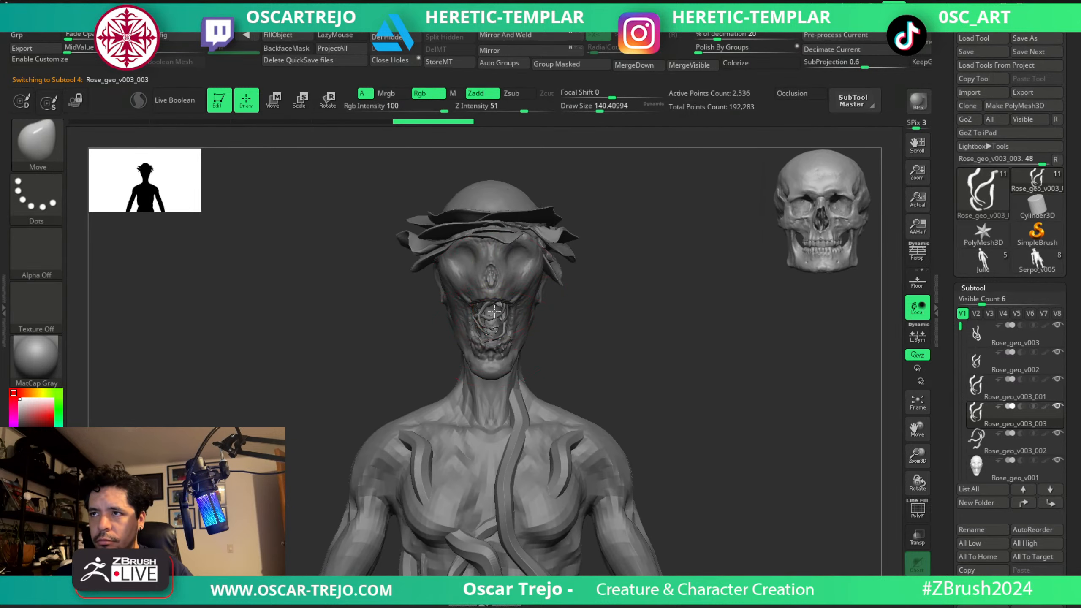
Pull the third vine copy into place with the Move brush at about 108, then duplicate and reposition its strands across the mouth.
{"action": "key", "text": "["}
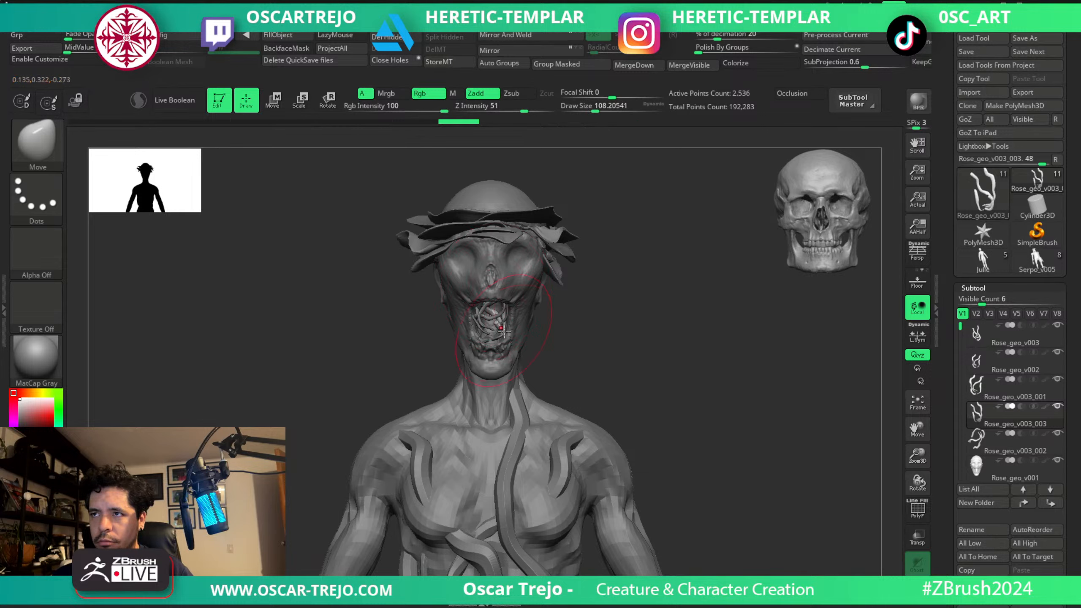
{"action": "mouse_move", "coordinate": [491, 342]}
{"action": "left_mouse_down"}
{"action": "mouse_move", "coordinate": [499, 322]}
{"action": "mouse_move", "coordinate": [489, 325]}
{"action": "left_mouse_up"}
{"action": "key", "text": "["}
{"action": "mouse_move", "coordinate": [581, 325]}
{"action": "left_mouse_down", "text": "alt"}
{"action": "mouse_move", "coordinate": [604, 342]}
{"action": "mouse_move", "coordinate": [639, 331]}
{"action": "left_mouse_up", "text": "alt"}
{"action": "key", "text": "w"}
{"action": "left_click_drag", "start_coordinate": [505, 221], "coordinate": [554, 224], "text": "ctrl"}
{"action": "left_click_drag", "start_coordinate": [618, 247], "coordinate": [579, 251], "text": "shift"}
Shape the vertical vine strands between the upper and lower jaw with the Move and Move Topological brushes at about 140.
{"action": "key", "text": "q"}
{"action": "key", "text": "s"}
{"action": "left_click_drag", "start_coordinate": [498, 346], "coordinate": [498, 336]}
{"action": "left_click_drag", "start_coordinate": [425, 358], "coordinate": [512, 349]}
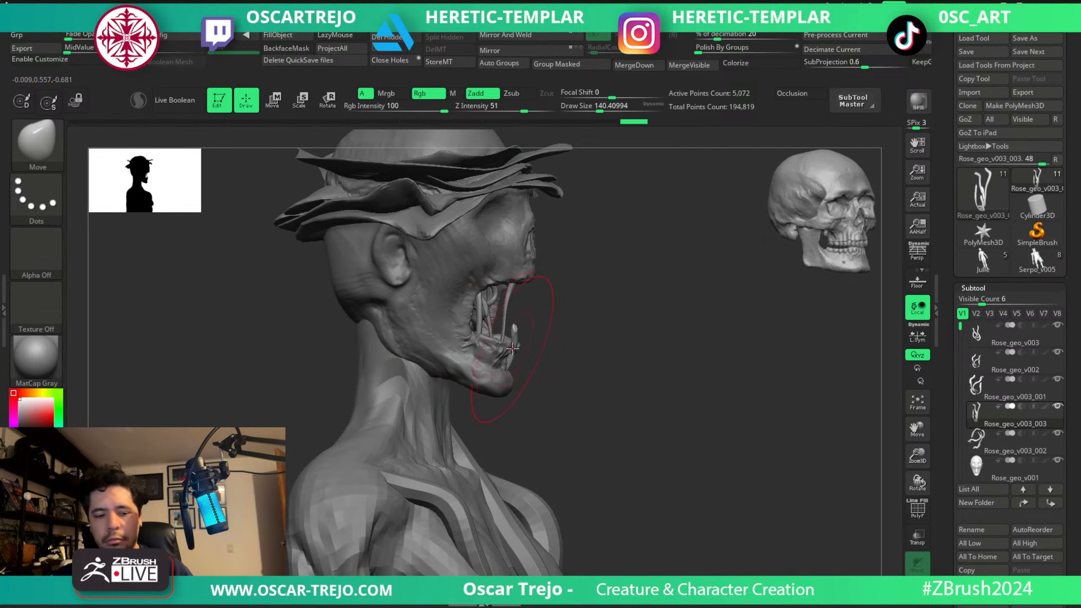
{"action": "key", "text": "b"}
{"action": "key", "text": "m"}
{"action": "key", "text": "t"}
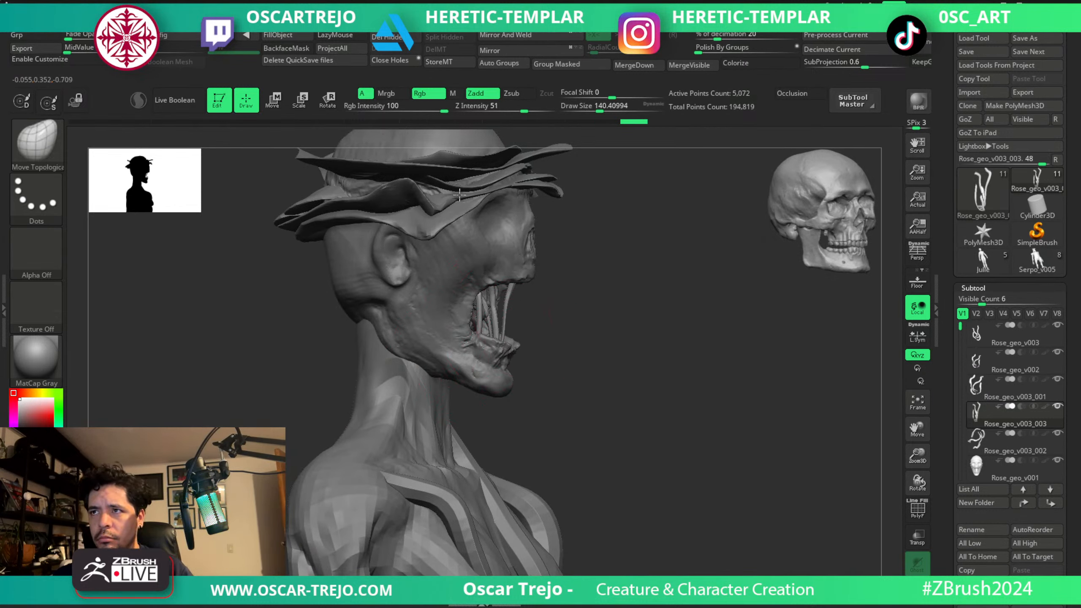
{"action": "mouse_move", "coordinate": [613, 315]}
{"action": "left_mouse_down", "text": "shift"}
{"action": "mouse_move", "coordinate": [516, 328]}
{"action": "mouse_move", "coordinate": [509, 316]}
{"action": "mouse_move", "coordinate": [557, 308]}
{"action": "mouse_move", "coordinate": [530, 324]}
{"action": "left_mouse_up", "text": "shift"}
Refine the placement of the mouth vines with the Move brush at about 167.
{"action": "key", "text": "s"}
{"action": "key", "text": "b"}
{"action": "key", "text": "m"}
{"action": "key", "text": "v"}
{"action": "left_click_drag", "start_coordinate": [482, 374], "coordinate": [471, 330], "text": "alt"}
{"action": "left_click_drag", "start_coordinate": [471, 330], "coordinate": [514, 314], "text": "shift"}
Smooth the two sets of torso vines with dynamic subdivision and divide the Julie1 body by one subdivision level.
{"action": "mouse_move", "coordinate": [607, 355]}
{"action": "left_mouse_down", "text": "alt"}
{"action": "mouse_move", "coordinate": [556, 288]}
{"action": "mouse_move", "coordinate": [589, 358]}
{"action": "mouse_move", "coordinate": [611, 375]}
{"action": "mouse_move", "coordinate": [565, 336]}
{"action": "mouse_move", "coordinate": [586, 398]}
{"action": "left_mouse_up", "text": "alt"}
{"action": "left_click", "coordinate": [532, 408], "text": "alt"}
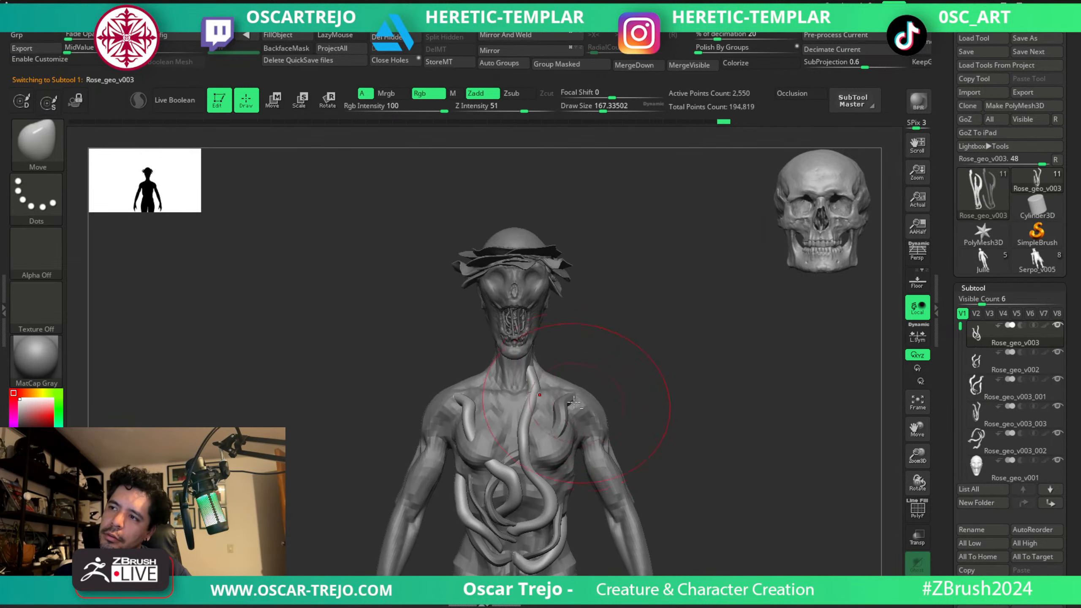
{"action": "left_click", "coordinate": [569, 401], "text": "alt"}
{"action": "left_click", "coordinate": [587, 418], "text": "alt"}
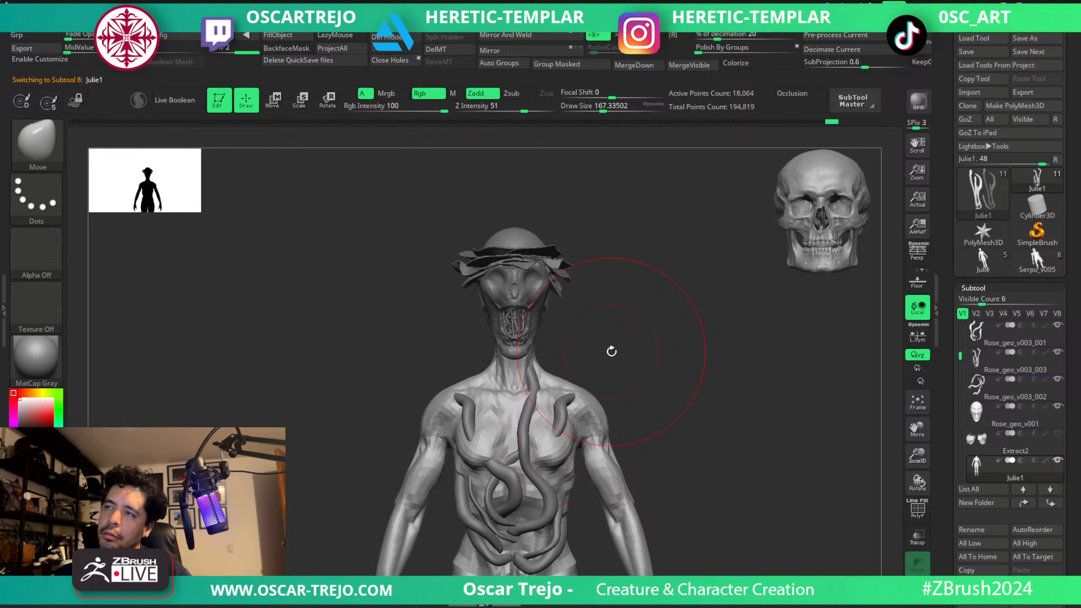
{"action": "key", "text": "ctrl+d"}
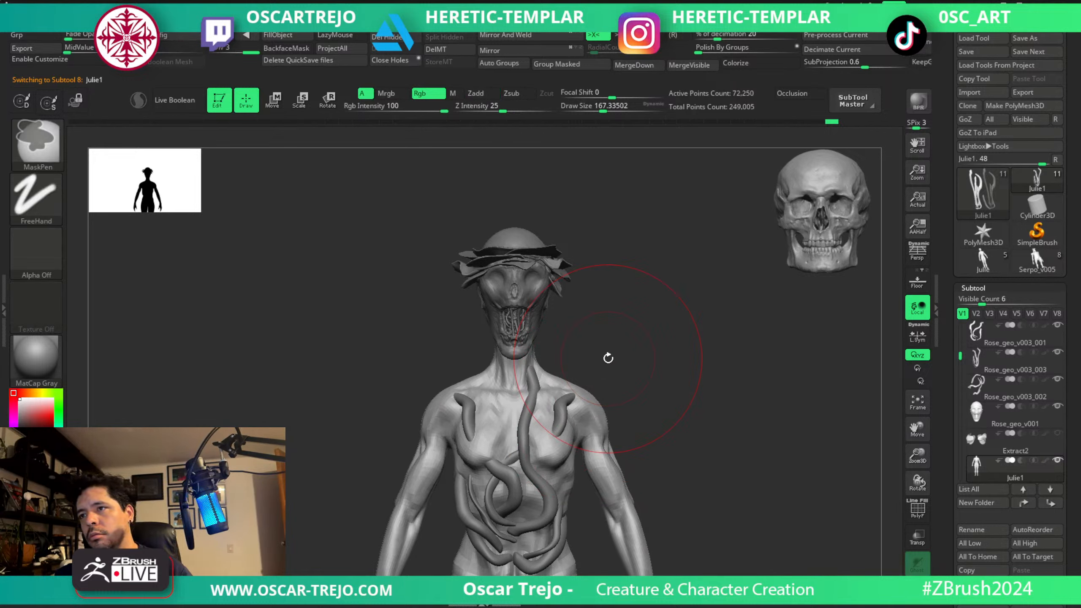
Hide the PolySphere2 rose petals above the skull and make the Rose_geo_v001 head active for sculpting.
{"action": "mouse_move", "coordinate": [649, 252]}
{"action": "left_mouse_down", "text": "alt"}
{"action": "mouse_move", "coordinate": [611, 242]}
{"action": "mouse_move", "coordinate": [623, 334]}
{"action": "mouse_move", "coordinate": [608, 263]}
{"action": "mouse_move", "coordinate": [605, 405]}
{"action": "mouse_move", "coordinate": [581, 395]}
{"action": "left_mouse_up", "text": "alt"}
{"action": "key", "text": "s"}
{"action": "left_click", "coordinate": [554, 386], "text": "alt"}
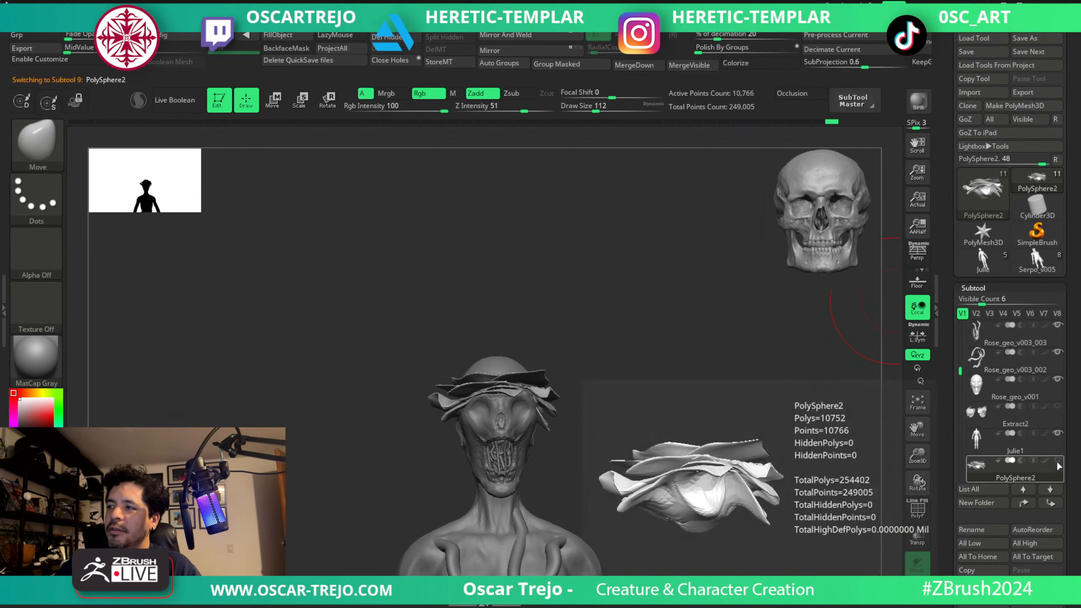
{"action": "left_click", "coordinate": [508, 426], "text": "alt"}
{"action": "mouse_move", "coordinate": [598, 362]}
{"action": "left_mouse_down", "text": "alt"}
{"action": "mouse_move", "coordinate": [625, 367]}
{"action": "mouse_move", "coordinate": [646, 354]}
{"action": "mouse_move", "coordinate": [623, 361]}
{"action": "mouse_move", "coordinate": [630, 346]}
{"action": "left_mouse_up", "text": "alt"}
{"action": "mouse_move", "coordinate": [651, 360]}
{"action": "left_mouse_down"}
{"action": "mouse_move", "coordinate": [606, 357]}
{"action": "mouse_move", "coordinate": [580, 338]}
{"action": "mouse_move", "coordinate": [617, 346]}
{"action": "left_mouse_up"}
{"action": "key", "text": "shift+f"}
{"action": "key", "text": "shift+f"}
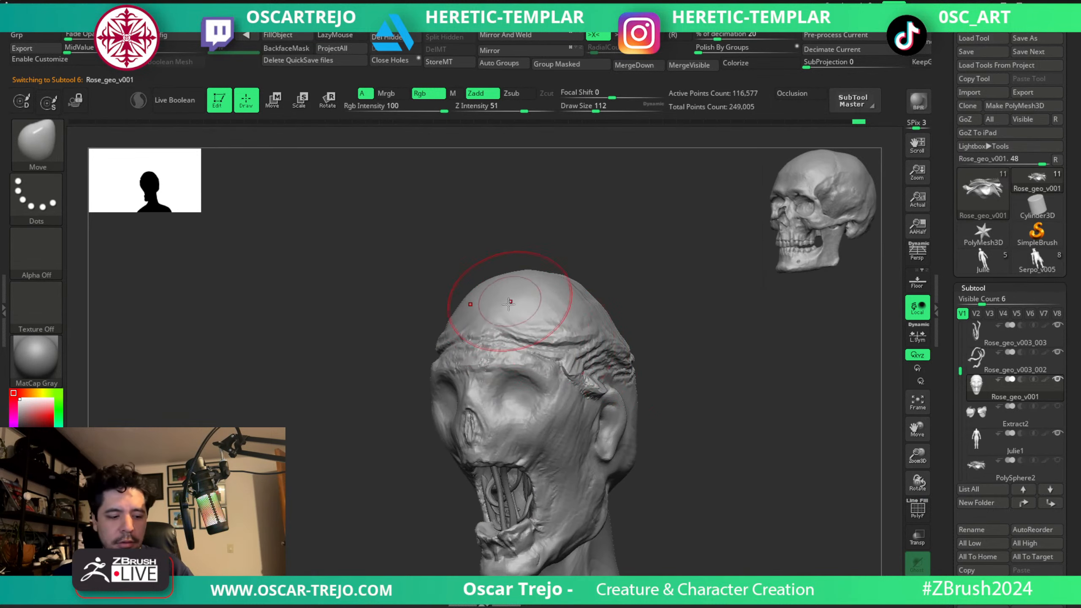
Flatten the forehead surface of the Rose_geo_v001 head with the TrimDynamic brush.
{"action": "key", "text": "b"}
{"action": "key", "text": "t"}
{"action": "key", "text": "d"}
{"action": "key", "text": "bracketright"}
{"action": "mouse_move", "coordinate": [490, 334]}
{"action": "left_mouse_down"}
{"action": "mouse_move", "coordinate": [569, 345]}
{"action": "mouse_move", "coordinate": [613, 456]}
{"action": "mouse_move", "coordinate": [620, 410]}
{"action": "mouse_move", "coordinate": [581, 404]}
{"action": "left_mouse_up"}
Build up the forehead and temple with ClayBuildup strokes at brush sizes of about 80 to 108.
{"action": "key", "text": "b"}
{"action": "key", "text": "c"}
{"action": "key", "text": "b"}
{"action": "left_click_drag", "start_coordinate": [498, 338], "coordinate": [472, 339]}
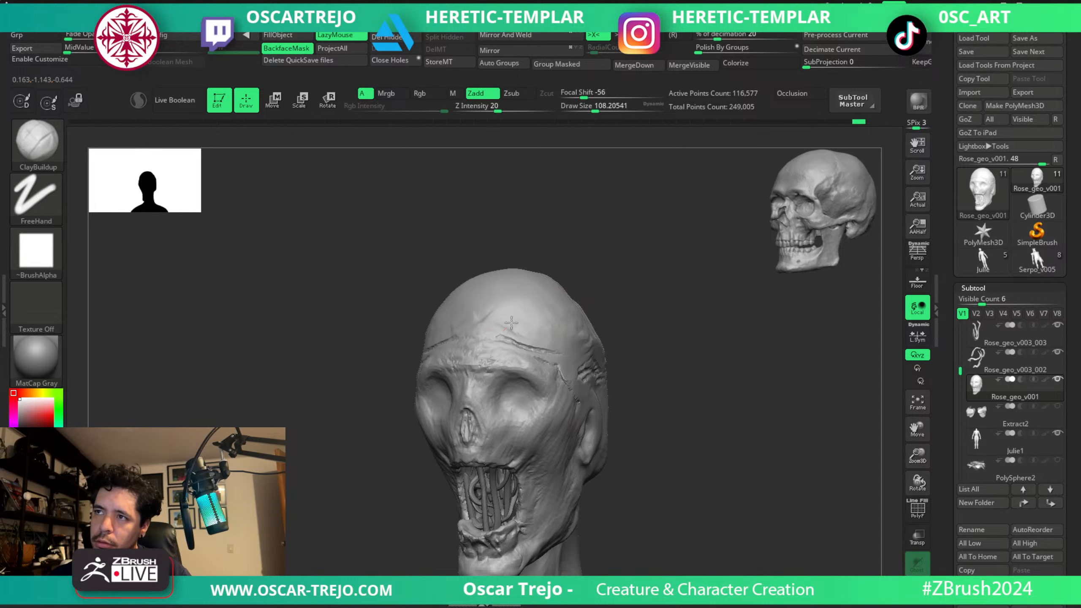
{"action": "key", "text": "bracketleft"}
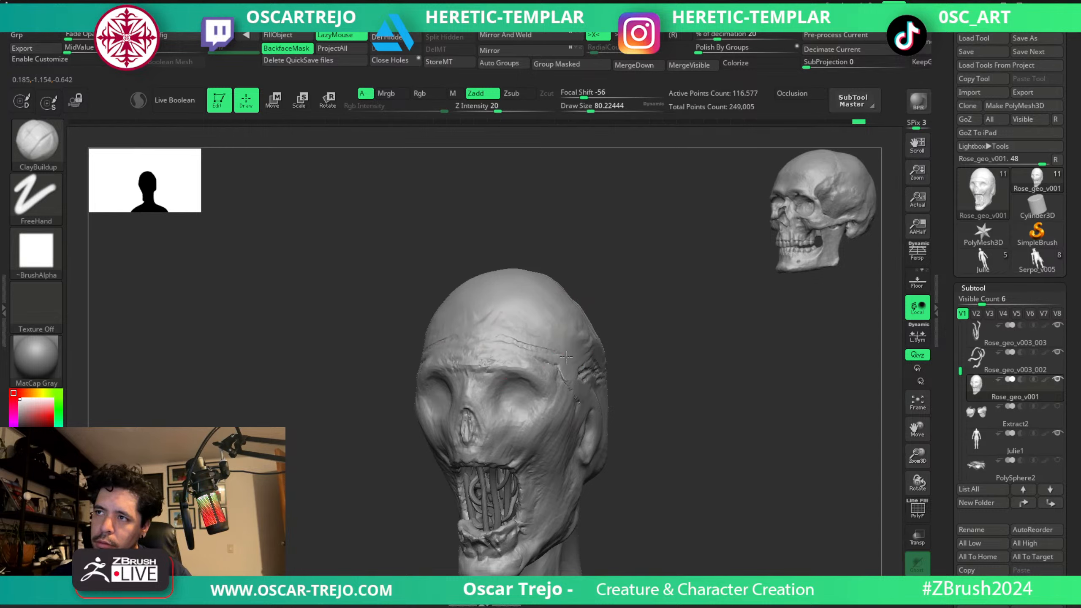
{"action": "key", "text": "bracketright"}
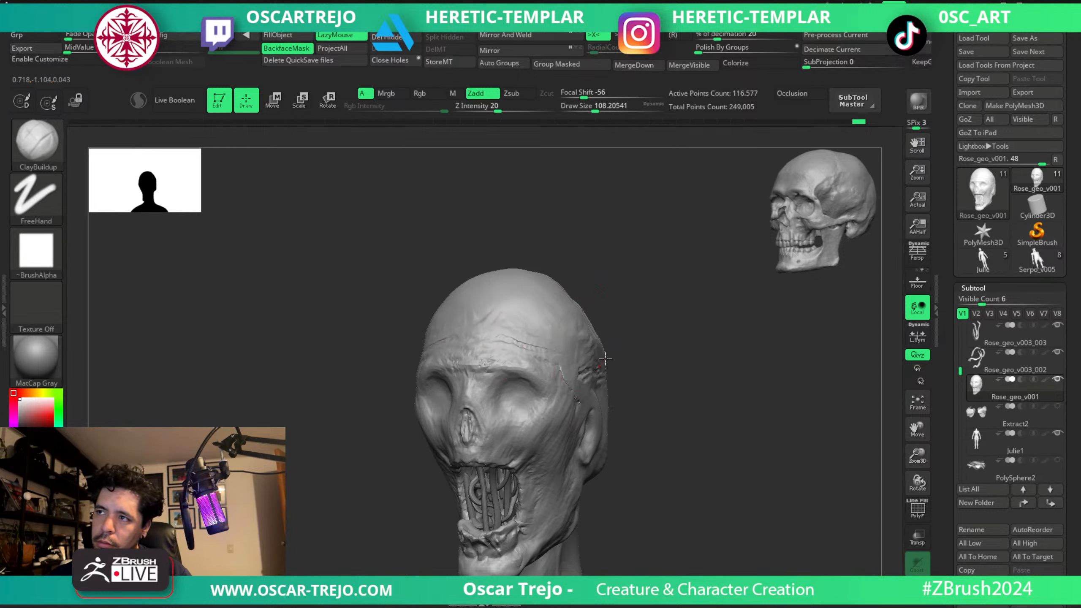
{"action": "left_click_drag", "start_coordinate": [613, 411], "coordinate": [644, 394], "text": "shift"}
Push the side of the head outward at the temples with the Move brush at about 116.
{"action": "key", "text": "b"}
{"action": "key", "text": "m"}
{"action": "key", "text": "v"}
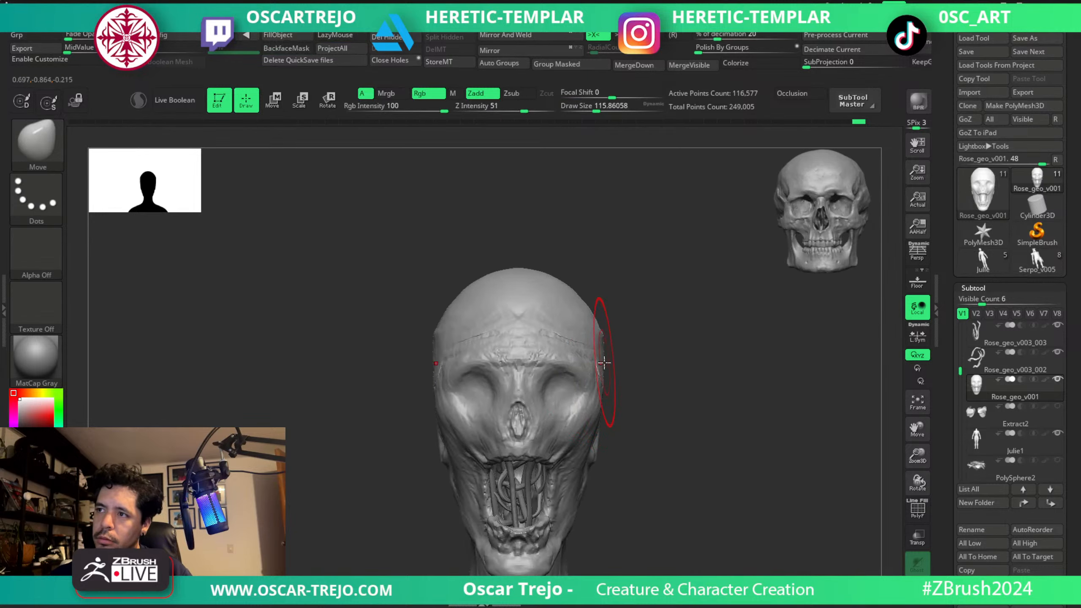
{"action": "left_click_drag", "start_coordinate": [600, 364], "coordinate": [608, 366]}
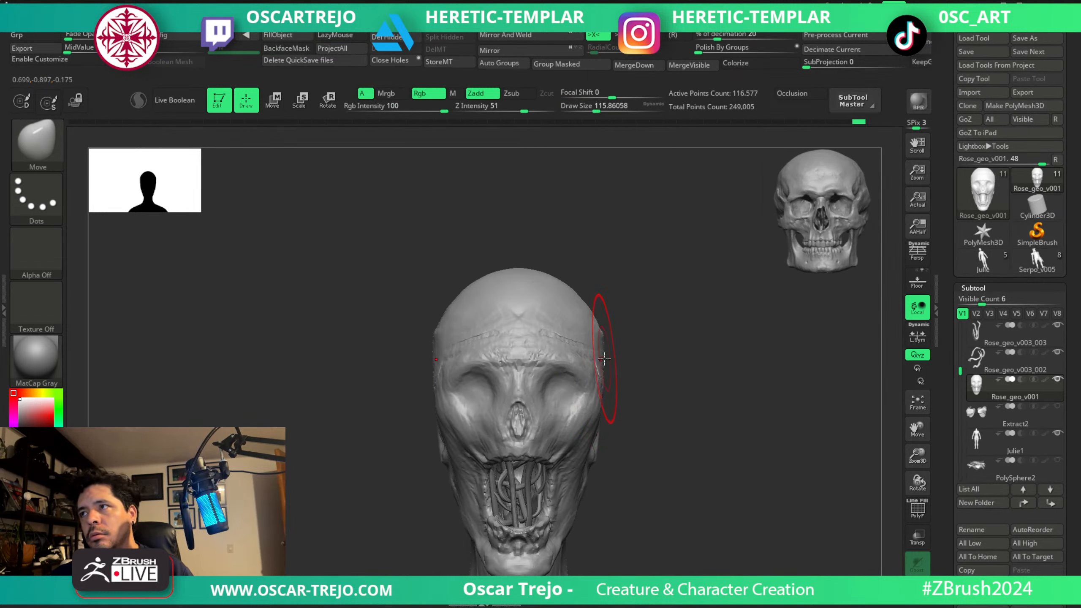
Refine the brow area above the eye sockets with the Standard brush at about 51.
{"action": "key", "text": "b"}
{"action": "key", "text": "s"}
{"action": "key", "text": "t"}
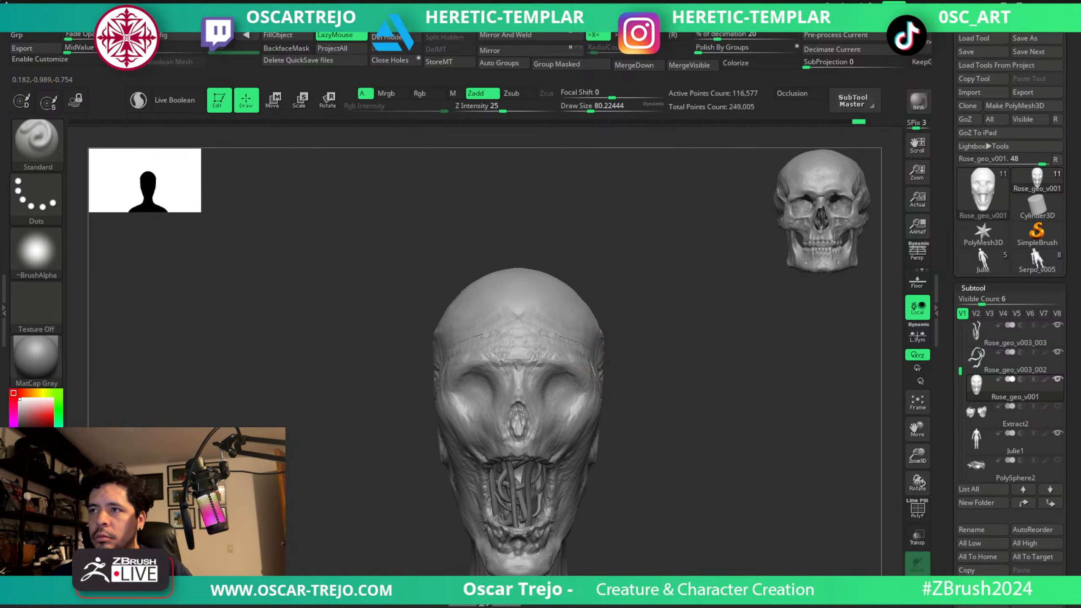
{"action": "key", "text": "s"}
{"action": "left_click_drag", "start_coordinate": [538, 362], "coordinate": [527, 361]}
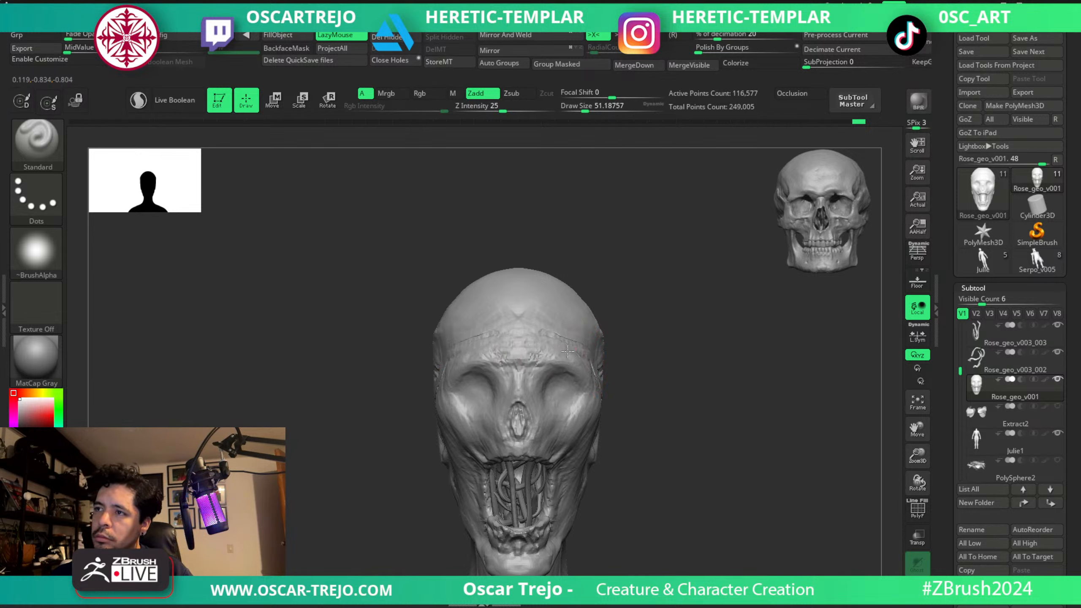
{"action": "mouse_move", "coordinate": [668, 374]}
{"action": "left_mouse_down"}
{"action": "mouse_move", "coordinate": [608, 369]}
{"action": "mouse_move", "coordinate": [618, 399]}
{"action": "left_mouse_up"}
{"action": "key", "text": "bracketright"}
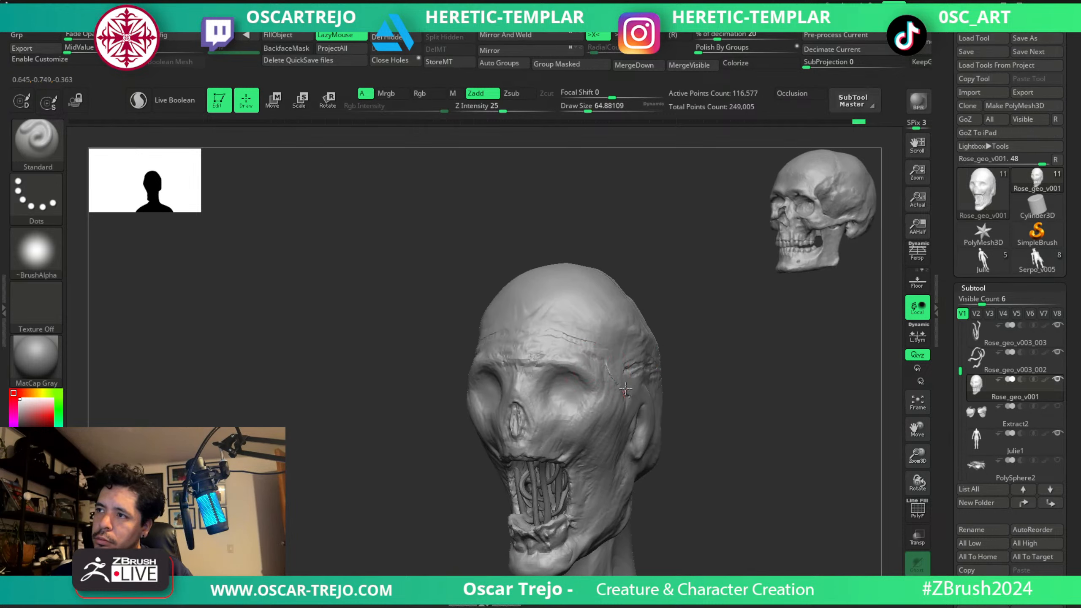
Build up the temple behind the eye socket with ClayBuildup at about 65 and smooth the area.
{"action": "key", "text": "b"}
{"action": "key", "text": "c"}
{"action": "key", "text": "b"}
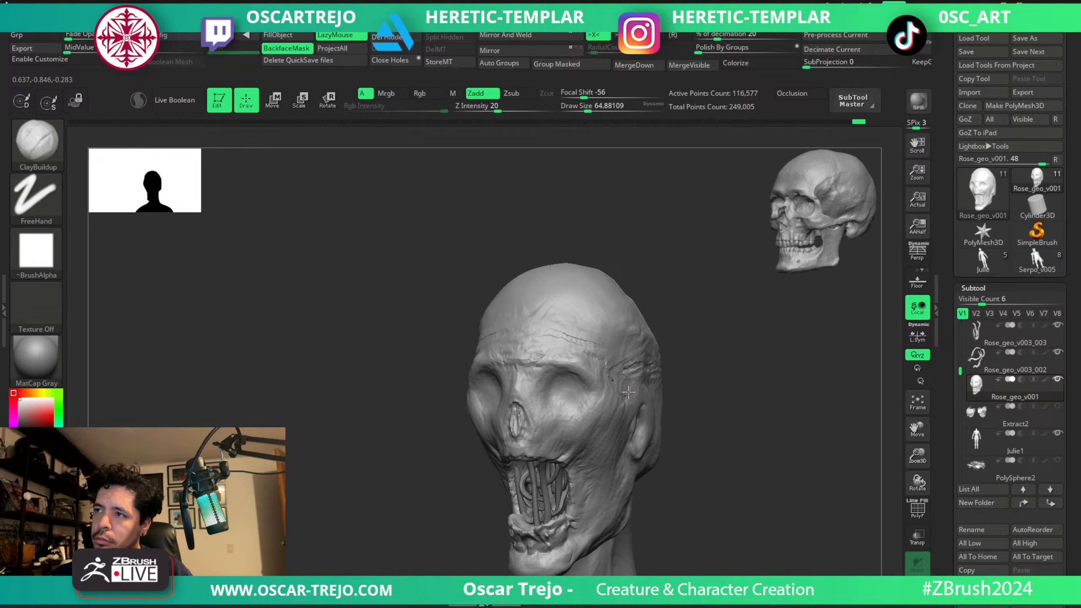
{"action": "key", "text": "shift"}
{"action": "key", "text": "shift"}
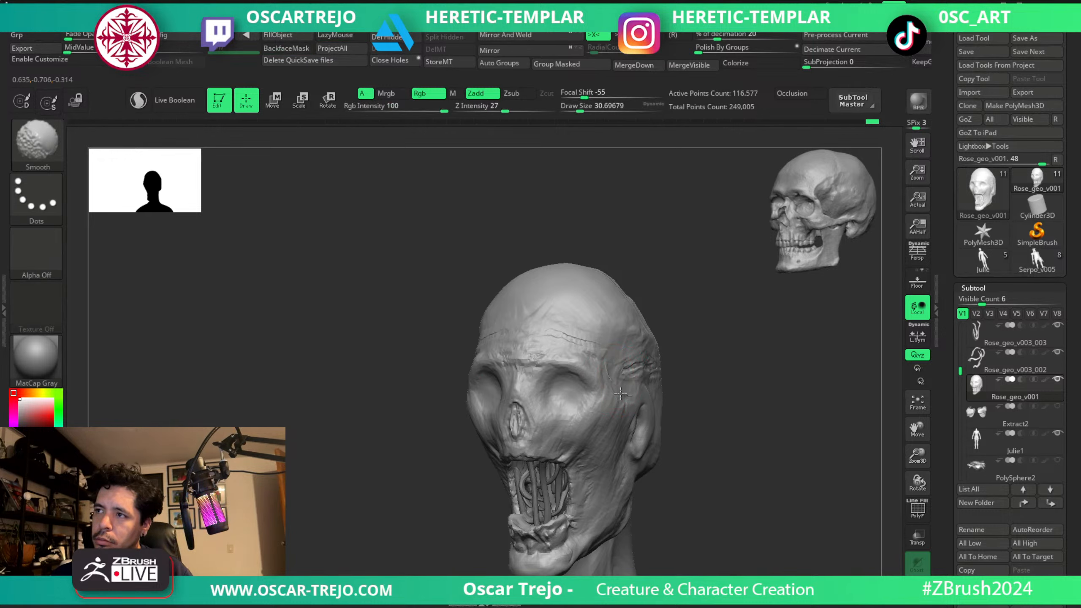
{"action": "mouse_move", "coordinate": [673, 331]}
{"action": "left_mouse_down", "text": "shift"}
{"action": "mouse_move", "coordinate": [628, 302]}
{"action": "mouse_move", "coordinate": [599, 324]}
{"action": "left_mouse_up", "text": "shift"}
Add volume around the eye socket and side of the face with ClayBuildup at about 49.
{"action": "key", "text": "s"}
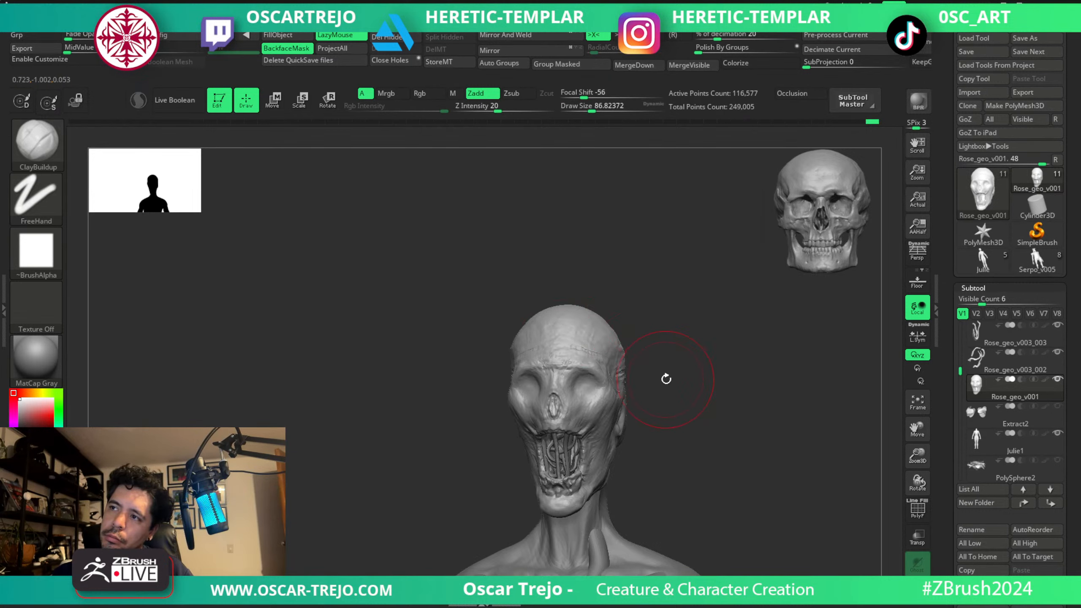
{"action": "left_click_drag", "start_coordinate": [666, 379], "coordinate": [666, 370]}
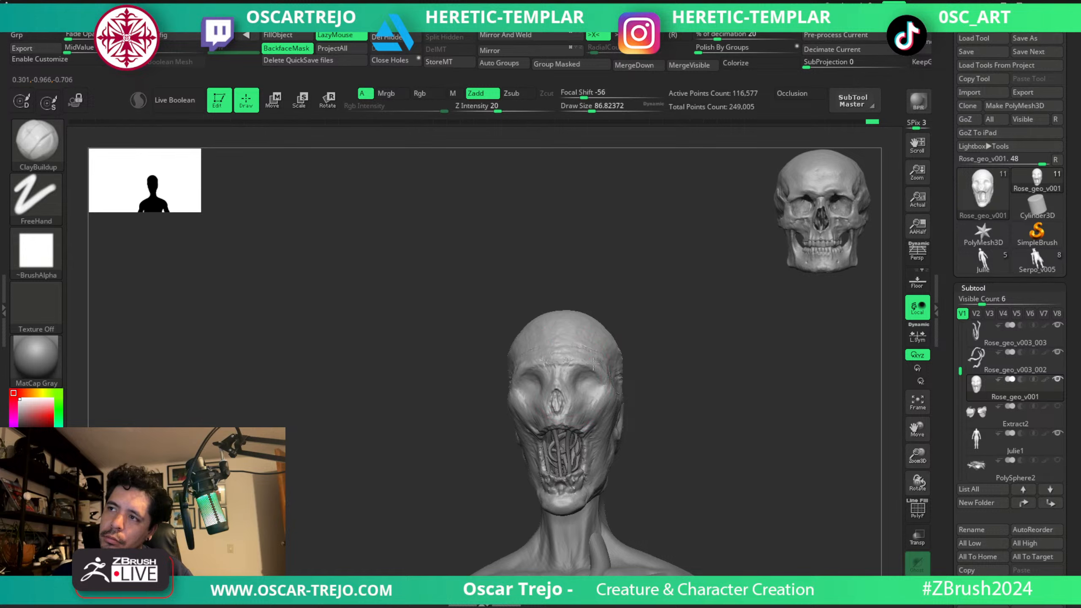
{"action": "key", "text": "s"}
{"action": "left_click_drag", "start_coordinate": [598, 385], "coordinate": [583, 387]}
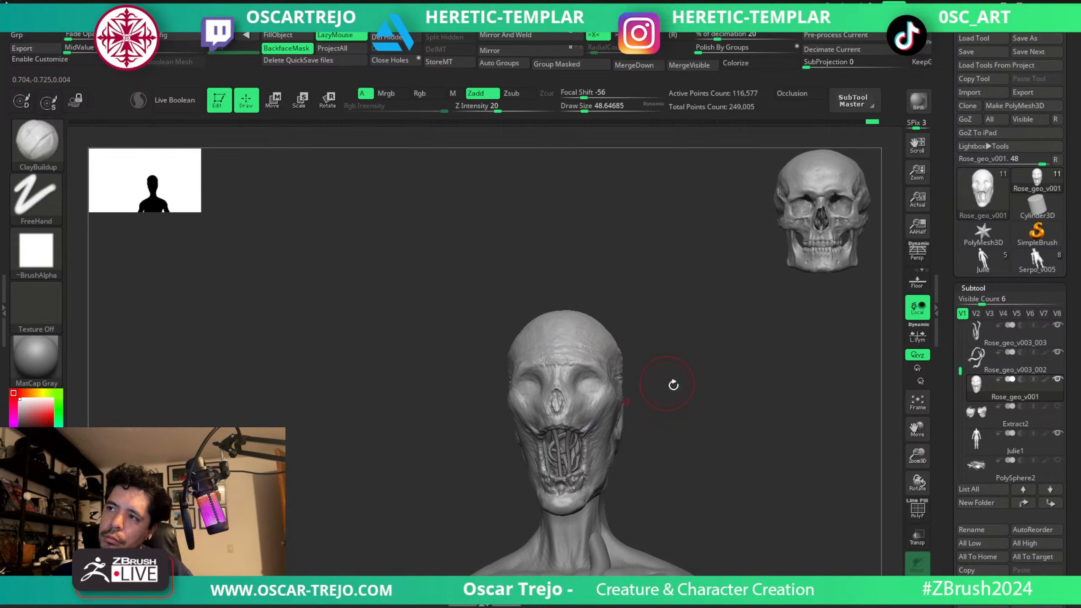
{"action": "mouse_move", "coordinate": [673, 384]}
{"action": "left_mouse_down", "text": "alt"}
{"action": "mouse_move", "coordinate": [676, 318]}
{"action": "mouse_move", "coordinate": [652, 283]}
{"action": "mouse_move", "coordinate": [666, 331]}
{"action": "mouse_move", "coordinate": [656, 357]}
{"action": "left_mouse_up", "text": "alt"}
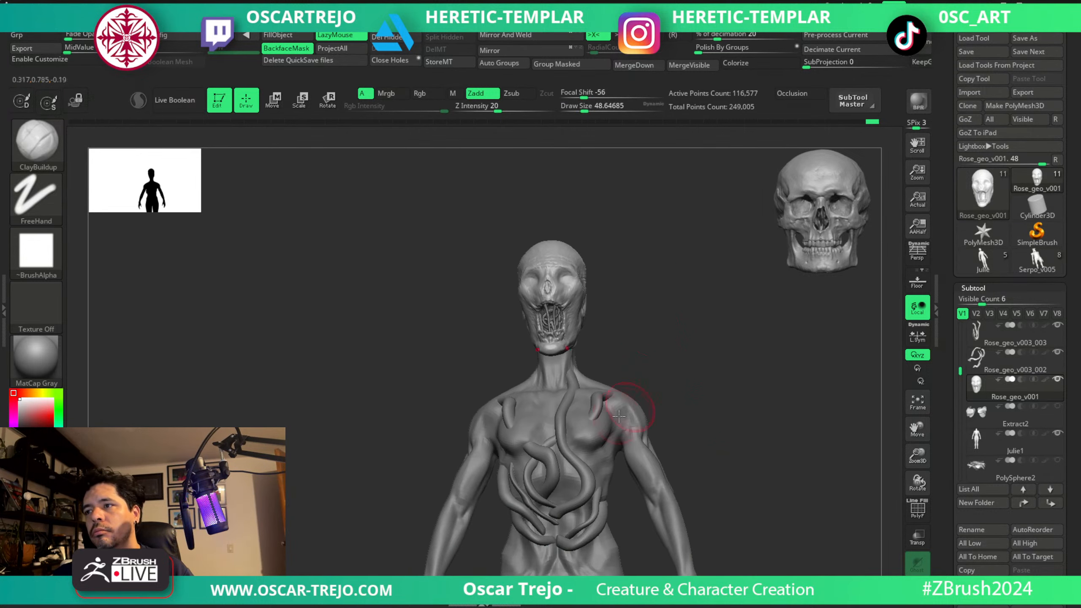
Switch to the Julie1 body and sculpt raised chest and rib detail around the vines with ClayBuildup at about 49.
{"action": "left_click", "coordinate": [595, 427], "text": "alt"}
{"action": "mouse_move", "coordinate": [692, 400]}
{"action": "left_mouse_down", "text": "alt"}
{"action": "mouse_move", "coordinate": [655, 409]}
{"action": "mouse_move", "coordinate": [606, 399]}
{"action": "left_mouse_up", "text": "alt"}
{"action": "key", "text": "s"}
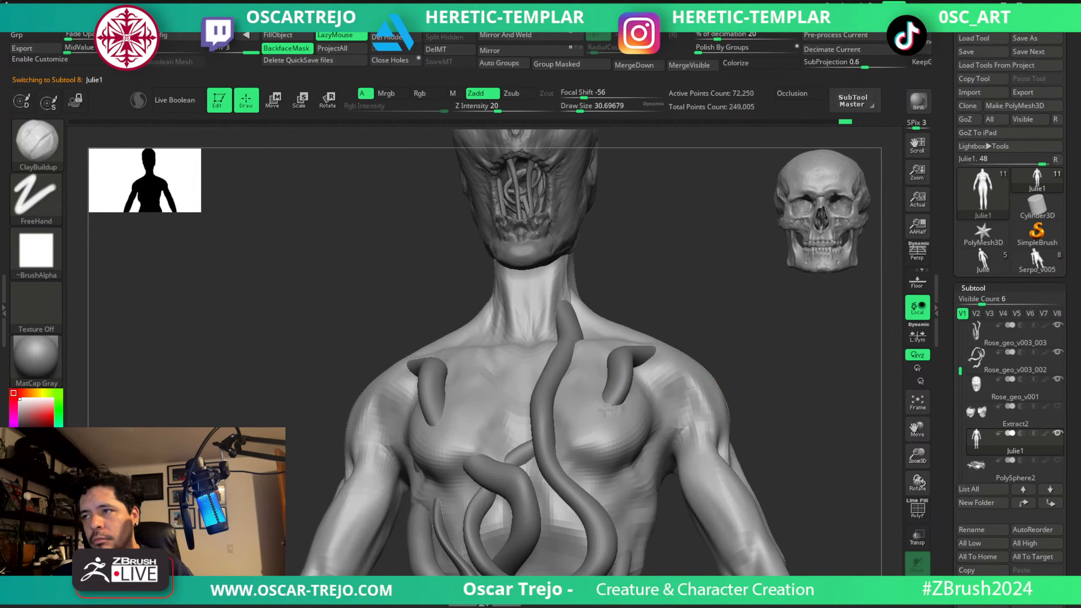
{"action": "left_click_drag", "start_coordinate": [695, 335], "coordinate": [661, 346]}
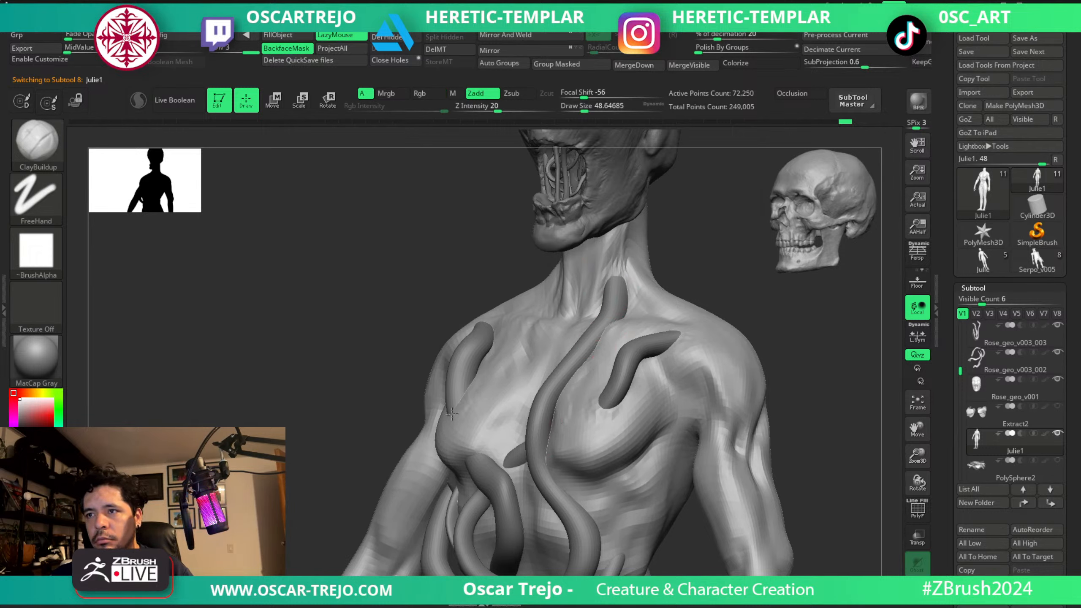
{"action": "left_click_drag", "start_coordinate": [410, 328], "coordinate": [546, 339]}
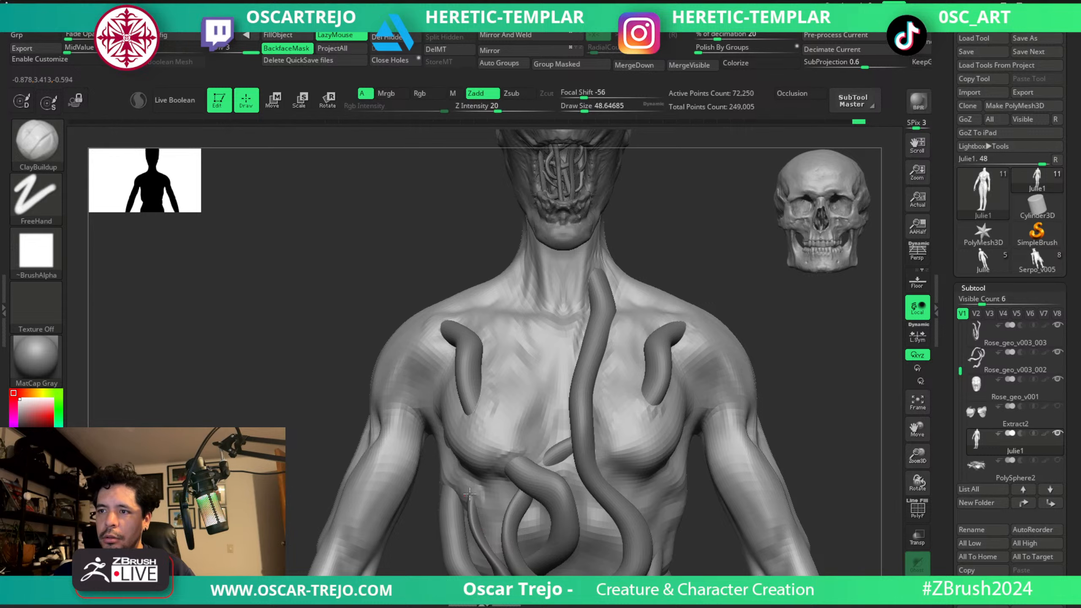
{"action": "left_click_drag", "start_coordinate": [761, 366], "coordinate": [698, 333], "text": "alt"}
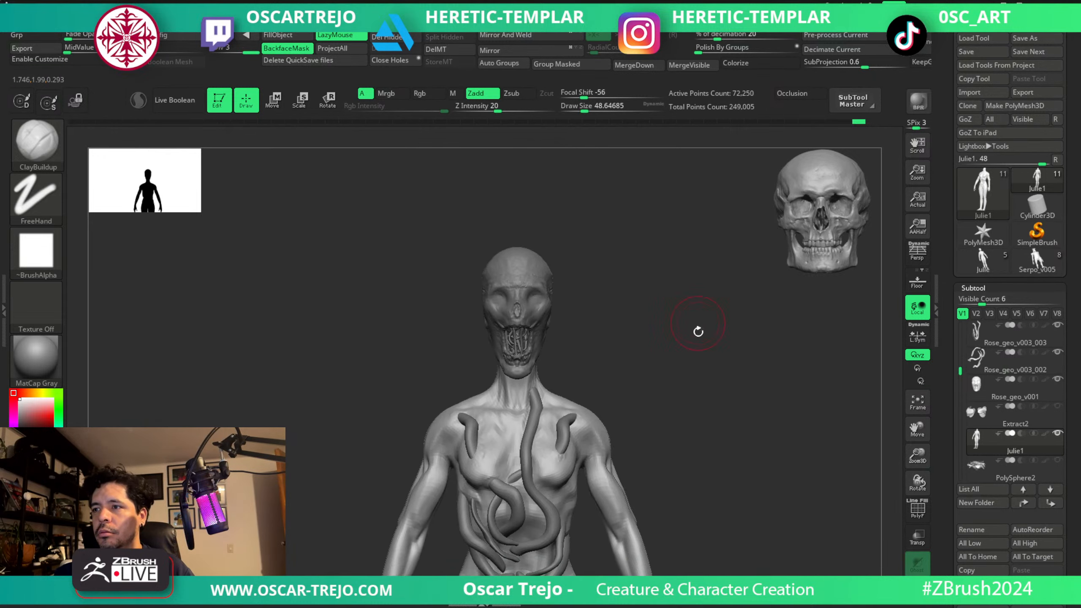
Build up the lower abdomen and pelvis of the Julie1 body with ClayBuildup at about 62.
{"action": "left_click_drag", "start_coordinate": [698, 433], "coordinate": [677, 410], "text": "alt"}
{"action": "left_click_drag", "start_coordinate": [542, 525], "coordinate": [538, 524]}
{"action": "key", "text": "s"}
{"action": "left_click", "coordinate": [537, 526]}
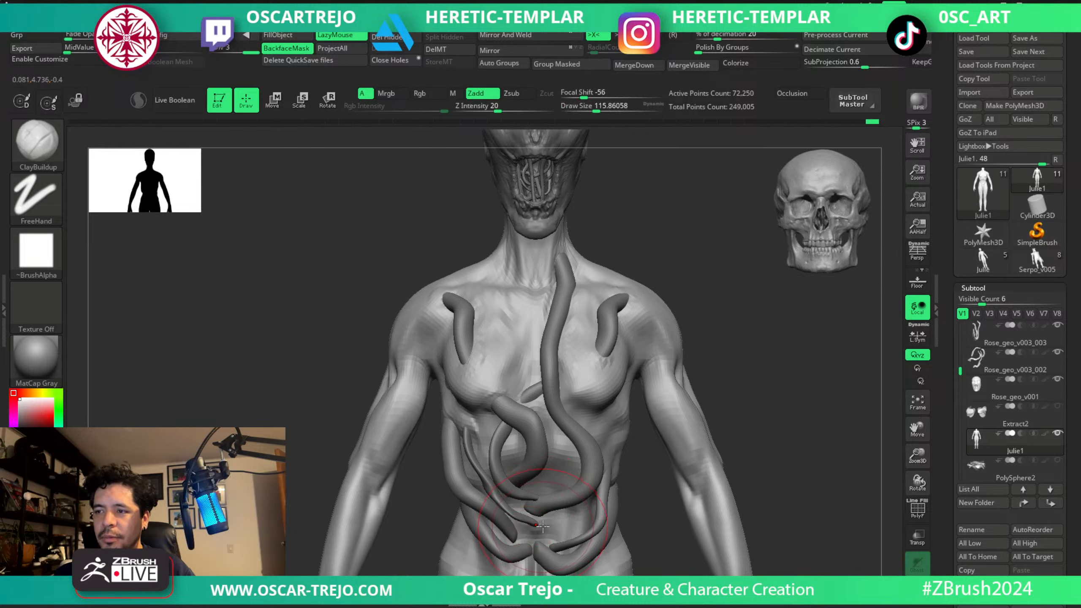
{"action": "key", "text": "s"}
{"action": "left_click", "coordinate": [542, 528]}
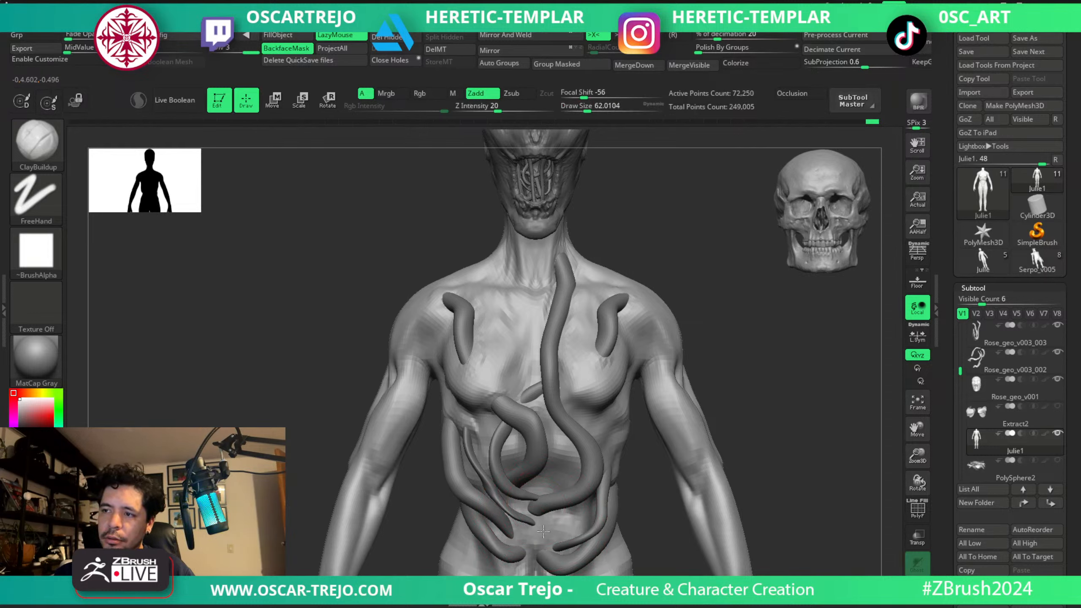
{"action": "mouse_move", "coordinate": [543, 531]}
{"action": "left_mouse_down"}
{"action": "mouse_move", "coordinate": [546, 489]}
{"action": "mouse_move", "coordinate": [565, 496]}
{"action": "mouse_move", "coordinate": [560, 563]}
{"action": "mouse_move", "coordinate": [536, 566]}
{"action": "left_mouse_up"}
{"action": "left_click_drag", "start_coordinate": [662, 531], "coordinate": [631, 400], "text": "alt"}
{"action": "mouse_move", "coordinate": [523, 452]}
{"action": "left_mouse_down"}
{"action": "mouse_move", "coordinate": [516, 488]}
{"action": "mouse_move", "coordinate": [525, 460]}
{"action": "left_mouse_up"}
Carve crease lines into the pelvis area of the Julie1 body with DamStandard at about 62.
{"action": "key", "text": "b"}
{"action": "key", "text": "d"}
{"action": "key", "text": "s"}
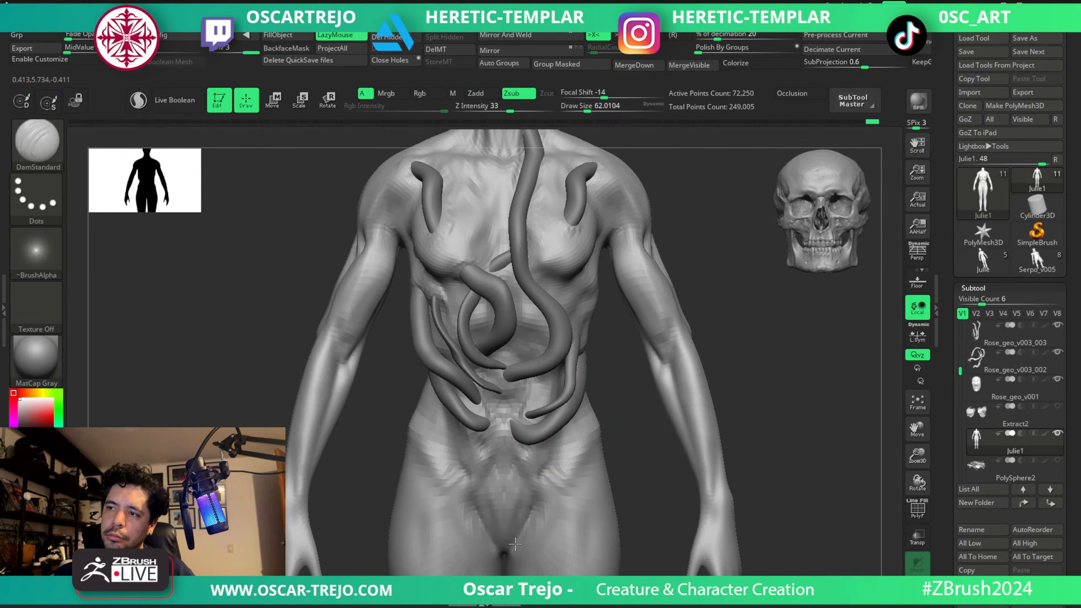
{"action": "left_click_drag", "start_coordinate": [607, 373], "coordinate": [586, 476], "text": "alt"}
Compare the Rose_geo_v003 torso vines with and without dynamic subdivision, then return to the Julie1 body.
{"action": "left_click", "coordinate": [483, 398], "text": "alt"}
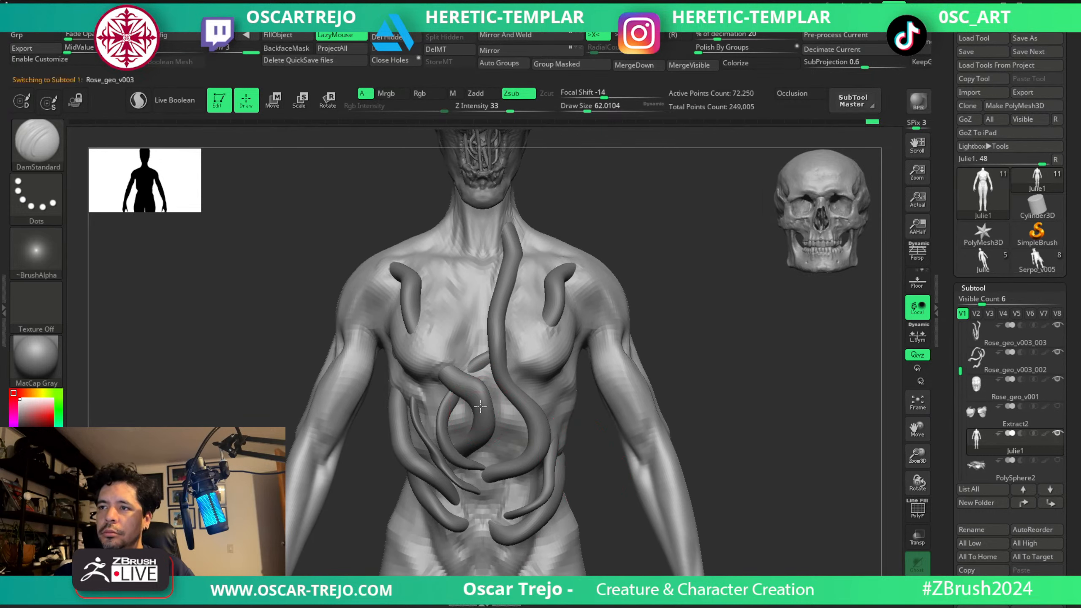
{"action": "left_click_drag", "start_coordinate": [478, 386], "coordinate": [477, 394], "text": "shift"}
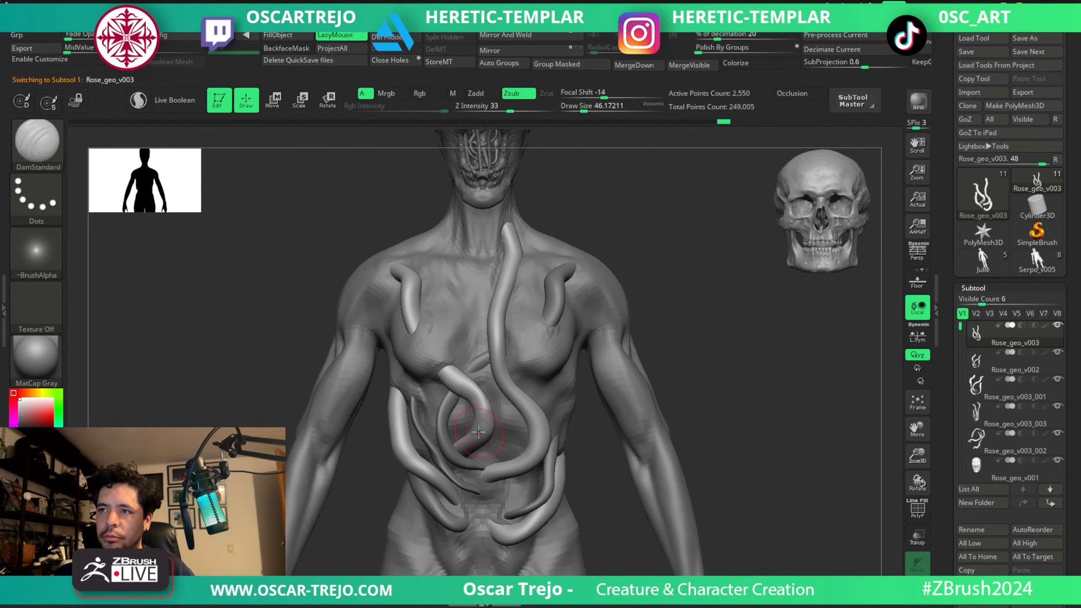
{"action": "key", "text": "shift+d"}
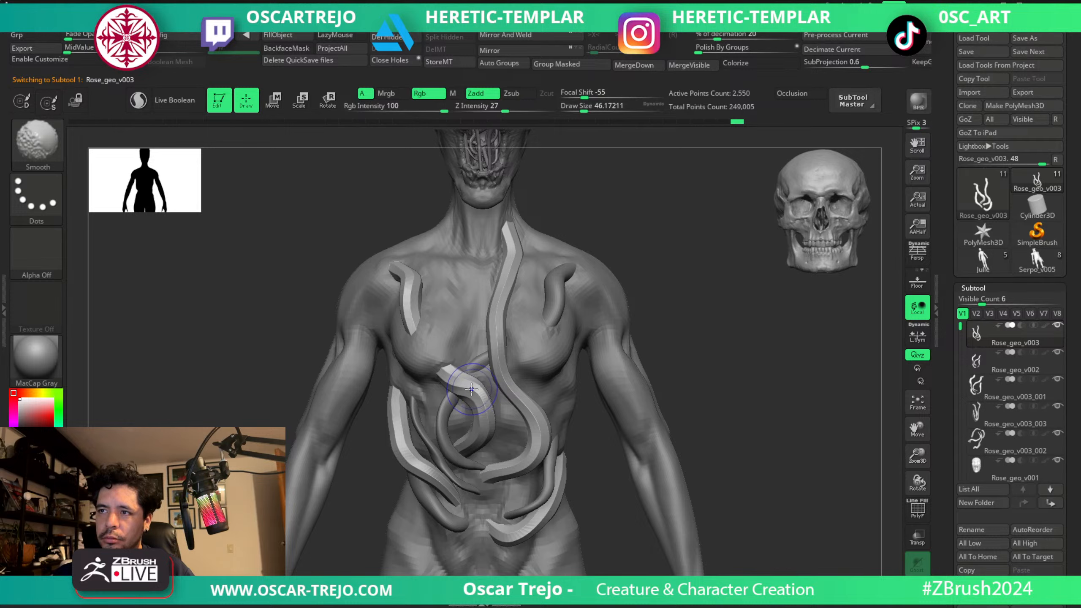
{"action": "key", "text": "d"}
{"action": "left_click_drag", "start_coordinate": [691, 358], "coordinate": [585, 299], "text": "alt"}
{"action": "left_click", "coordinate": [531, 342], "text": "alt"}
{"action": "left_click_drag", "start_coordinate": [573, 255], "coordinate": [574, 379], "text": "alt"}
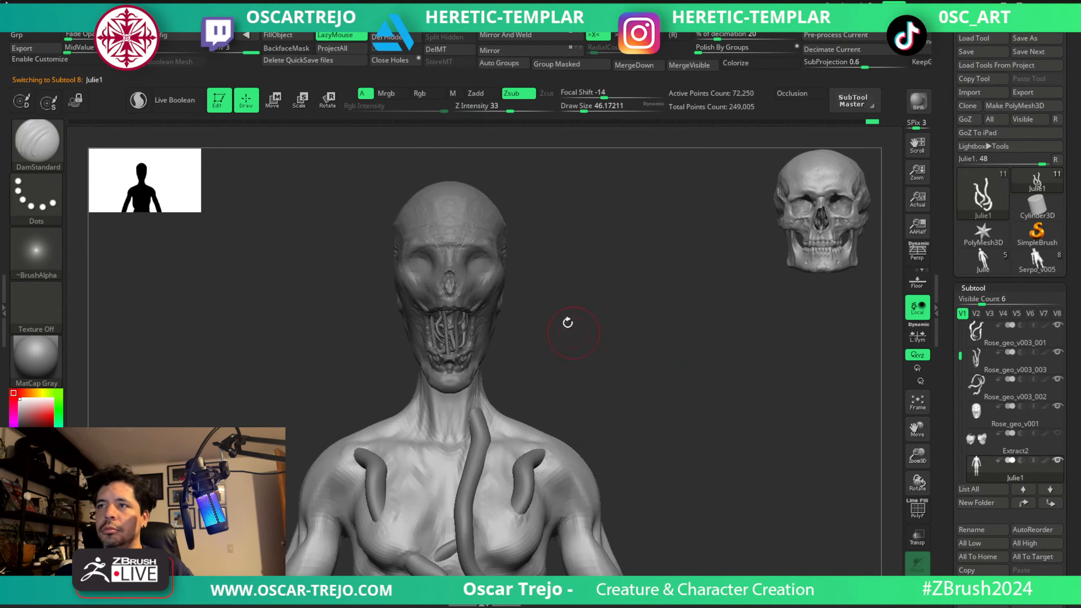
Select the Rose_geo_v001 head and even out its forehead and temples with TrimDynamic and smoothing at about 56.
{"action": "left_click", "coordinate": [470, 240], "text": "alt"}
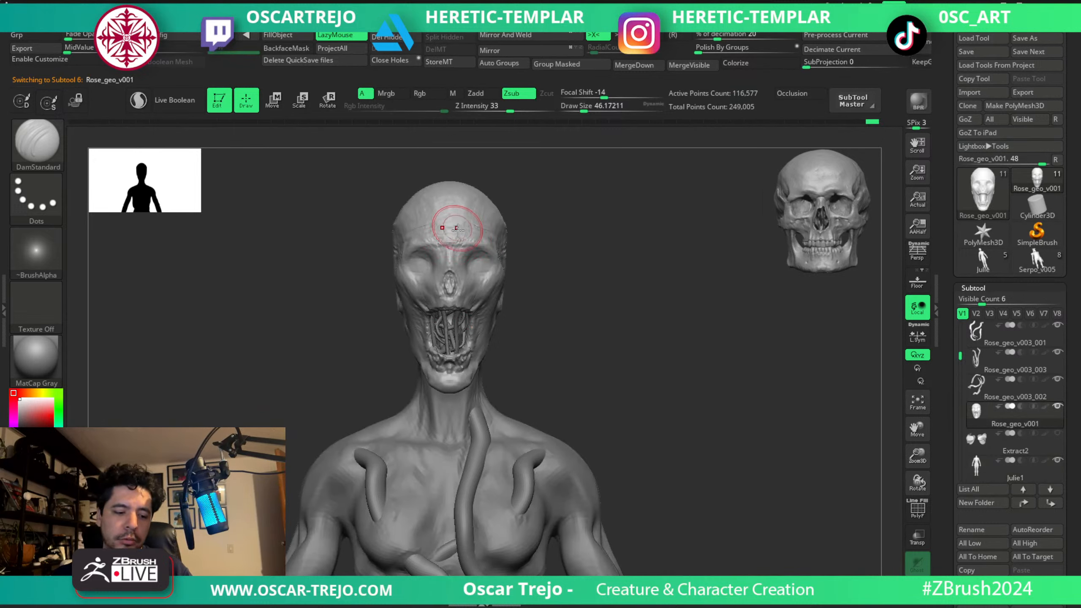
{"action": "key", "text": "b"}
{"action": "key", "text": "t"}
{"action": "key", "text": "d"}
{"action": "mouse_move", "coordinate": [459, 231]}
{"action": "left_mouse_down"}
{"action": "mouse_move", "coordinate": [455, 246]}
{"action": "mouse_move", "coordinate": [486, 204]}
{"action": "left_mouse_up"}
{"action": "key", "text": "bracketright"}
{"action": "key", "text": "shift"}
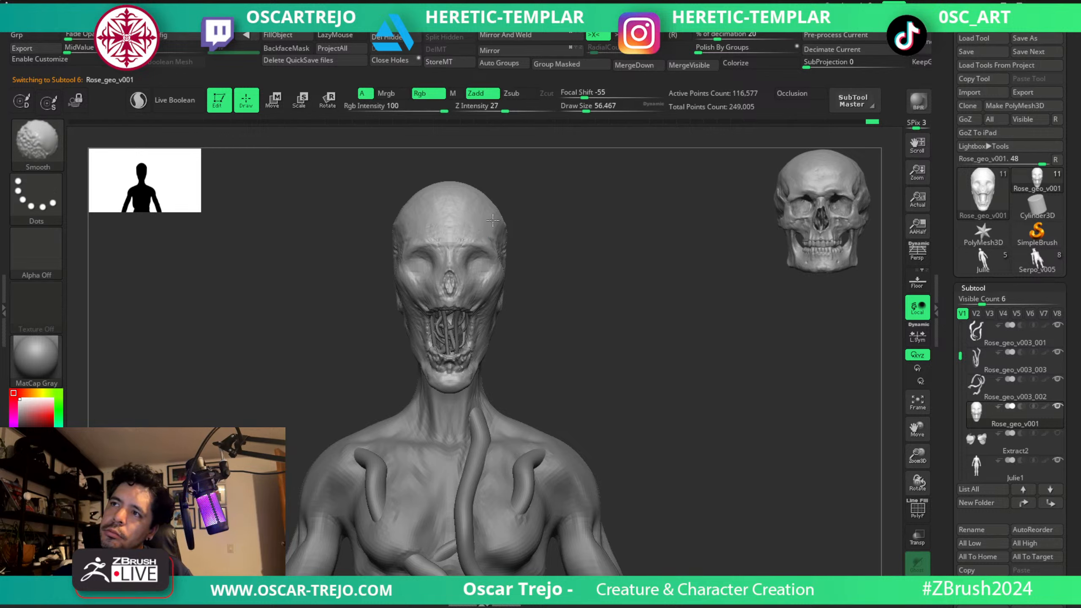
{"action": "key", "text": "alt"}
{"action": "key", "text": "bracketright"}
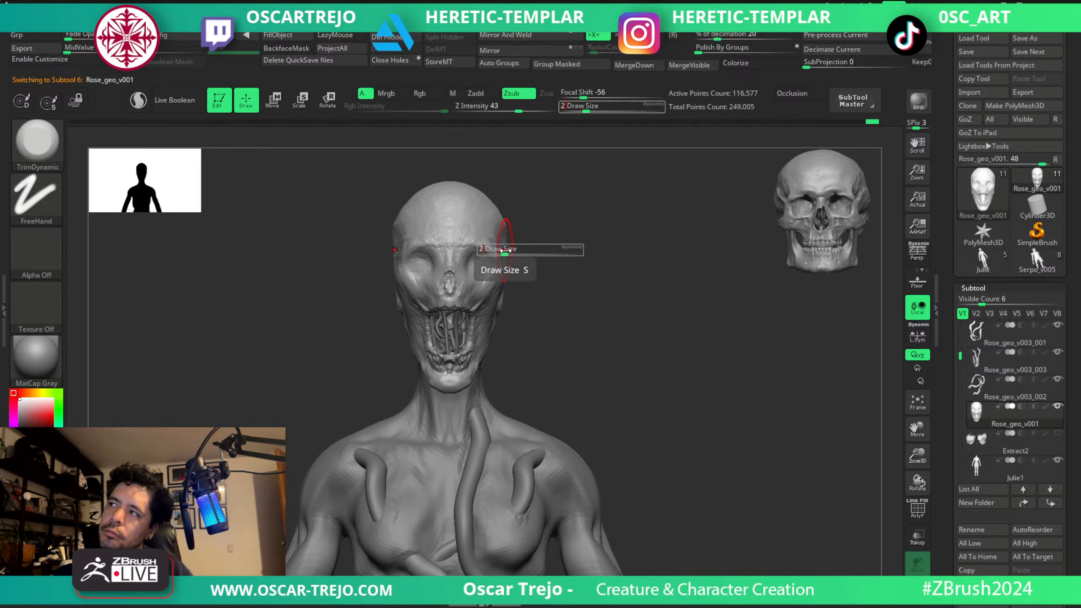
Widen the upper sides of the skull with the Move brush at about 46.
{"action": "key", "text": "b"}
{"action": "key", "text": "m"}
{"action": "key", "text": "v"}
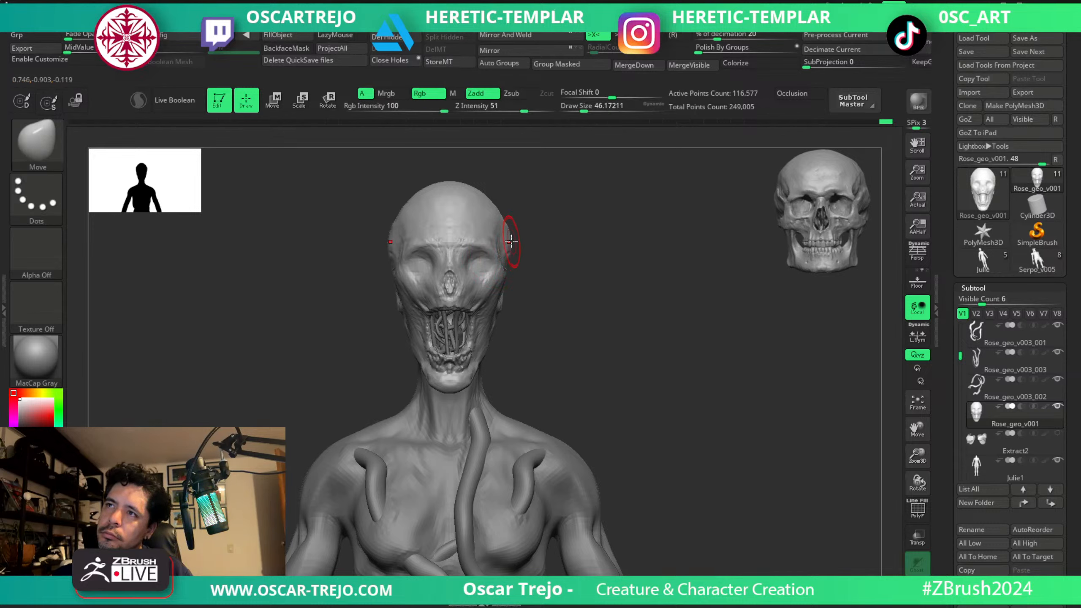
{"action": "mouse_move", "coordinate": [579, 293]}
{"action": "left_mouse_down", "text": "alt"}
{"action": "mouse_move", "coordinate": [536, 246]}
{"action": "mouse_move", "coordinate": [516, 242]}
{"action": "mouse_move", "coordinate": [557, 328]}
{"action": "mouse_move", "coordinate": [519, 242]}
{"action": "left_mouse_up", "text": "alt"}
Sculpt the side and back of the skull with ClayBuildup at about 80 to 90 and smooth the strokes.
{"action": "key", "text": "b"}
{"action": "key", "text": "c"}
{"action": "key", "text": "b"}
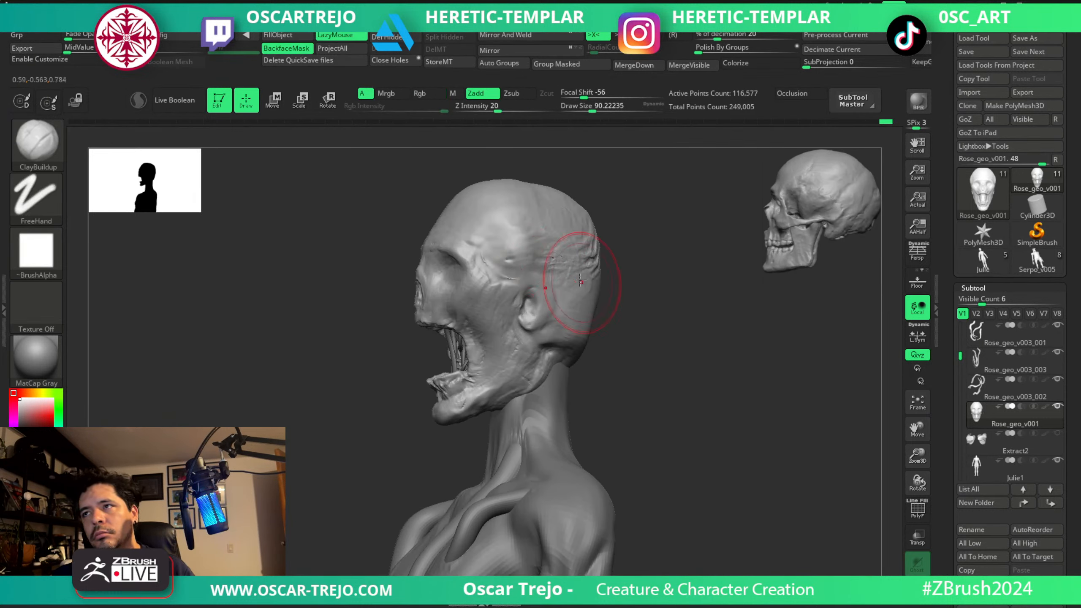
{"action": "key", "text": "bracketleft"}
{"action": "left_click_drag", "start_coordinate": [580, 280], "coordinate": [594, 278]}
{"action": "right_click_drag", "start_coordinate": [576, 232], "coordinate": [537, 236]}
{"action": "left_click_drag", "start_coordinate": [585, 241], "coordinate": [589, 251], "text": "shift"}
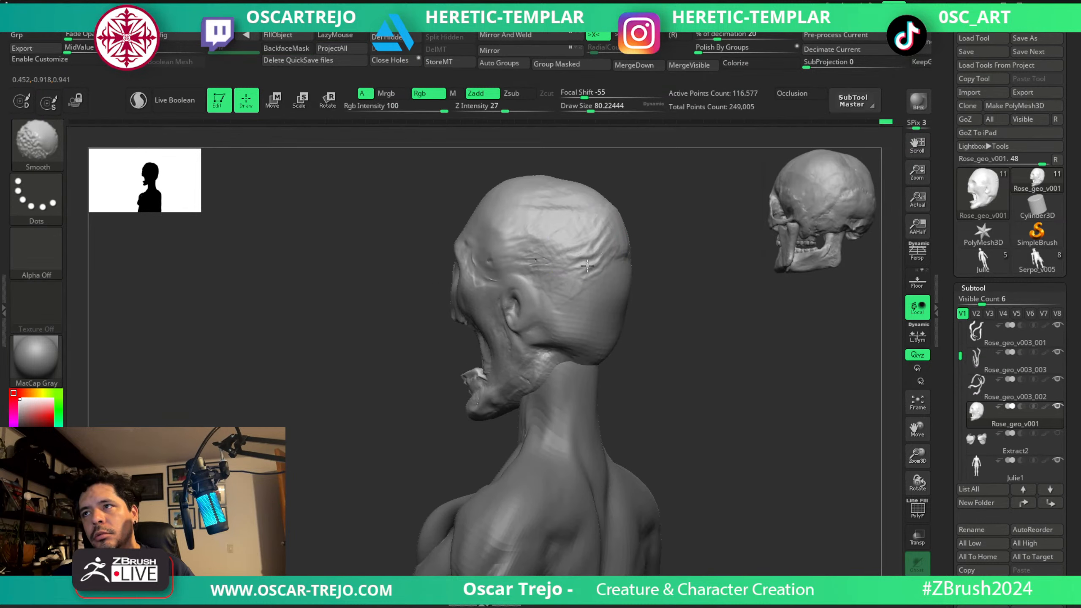
{"action": "left_click_drag", "start_coordinate": [565, 209], "coordinate": [539, 195], "text": "shift"}
{"action": "right_click_drag", "start_coordinate": [536, 213], "coordinate": [564, 224]}
Reshape the crown and back of the skull with the Move brush at about 108 to 128.
{"action": "key", "text": "b"}
{"action": "key", "text": "m"}
{"action": "key", "text": "v"}
{"action": "key", "text": "bracketright"}
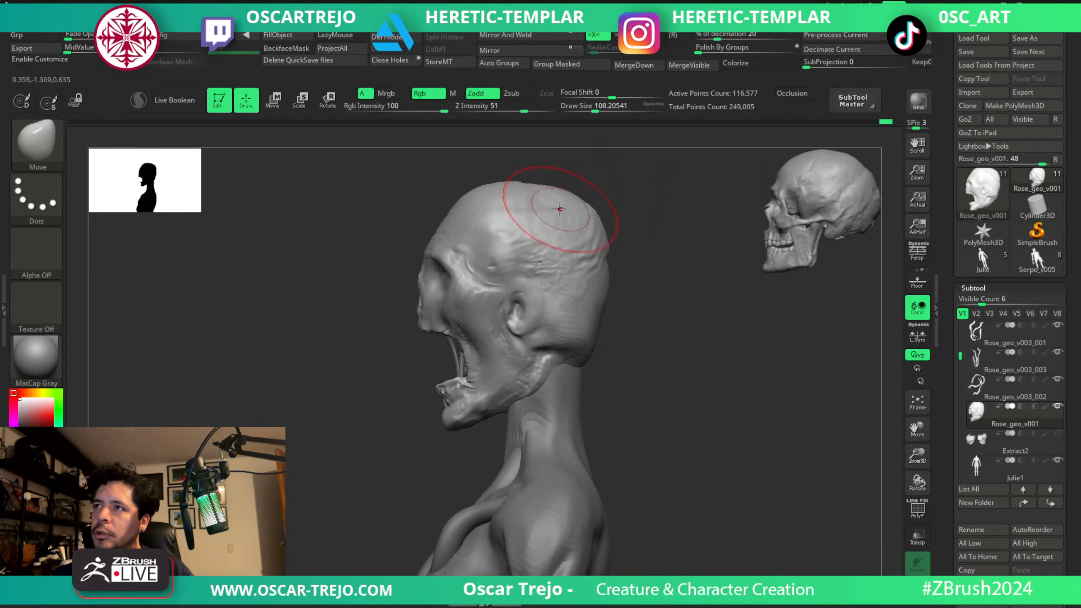
{"action": "key", "text": "bracketright"}
{"action": "left_click_drag", "start_coordinate": [581, 216], "coordinate": [585, 214]}
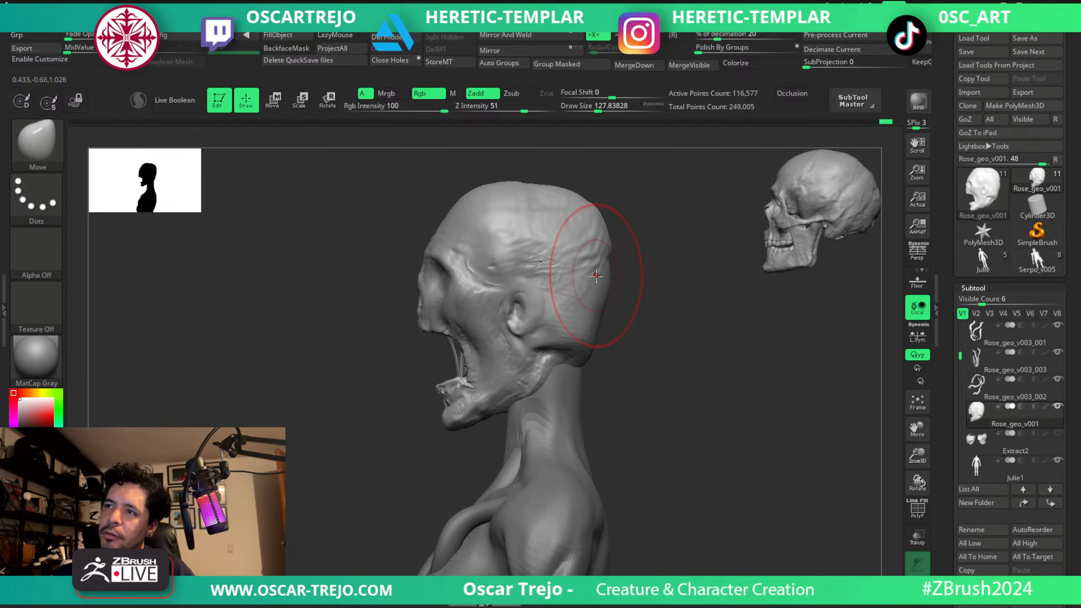
Build up the lower back of the skull above the neck with ClayBuildup at about 87 to 158.
{"action": "mouse_move", "coordinate": [681, 361]}
{"action": "left_mouse_down"}
{"action": "mouse_move", "coordinate": [608, 347]}
{"action": "mouse_move", "coordinate": [581, 328]}
{"action": "left_mouse_up"}
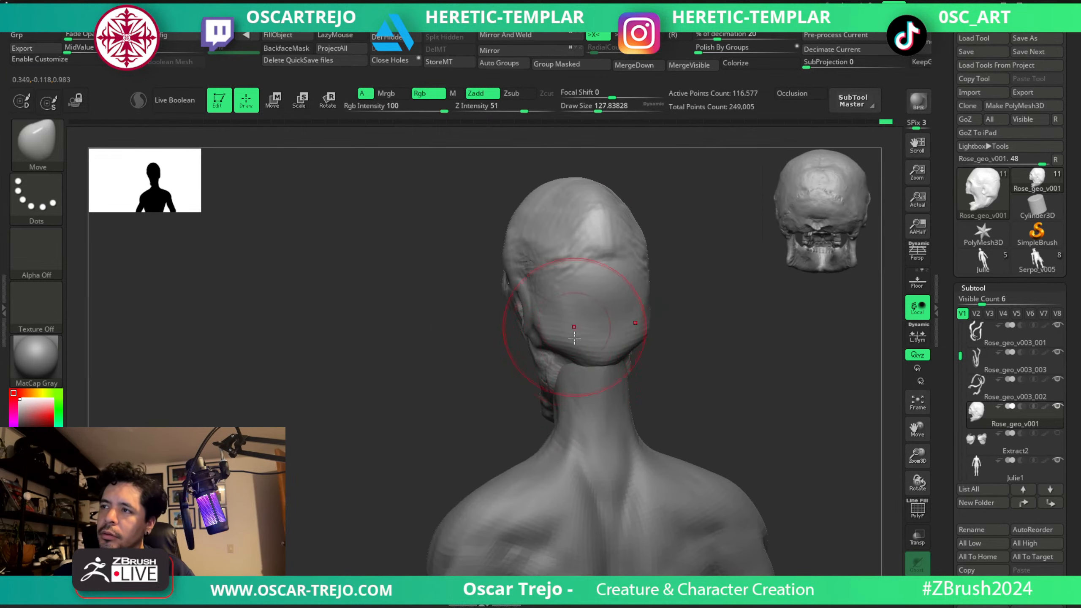
{"action": "key", "text": "b"}
{"action": "key", "text": "c"}
{"action": "key", "text": "b"}
{"action": "key", "text": "s"}
{"action": "left_click_drag", "start_coordinate": [575, 373], "coordinate": [568, 374]}
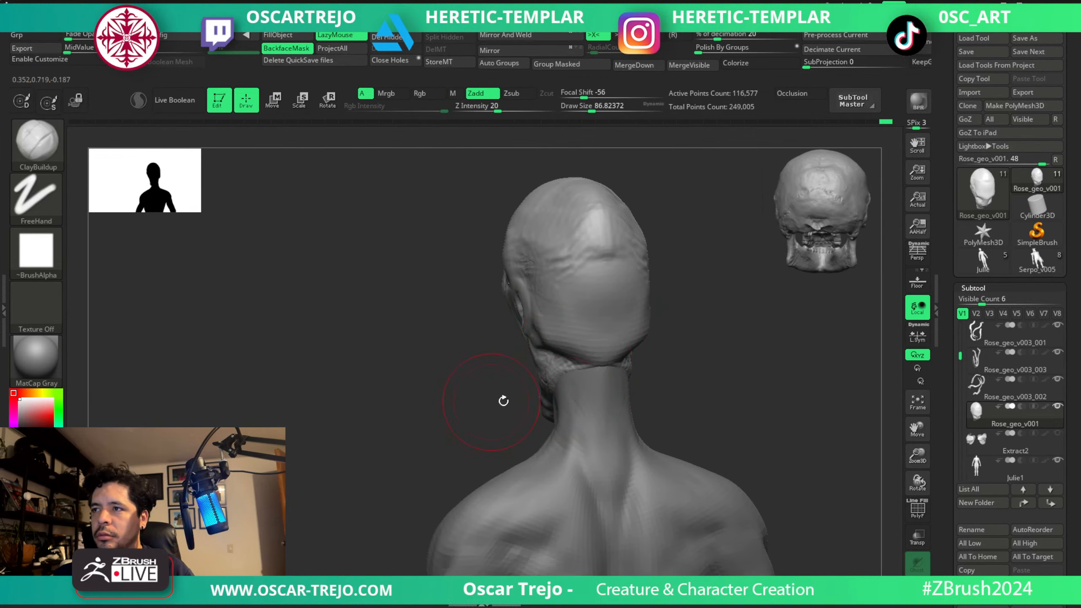
{"action": "mouse_move", "coordinate": [504, 401]}
{"action": "left_mouse_down"}
{"action": "mouse_move", "coordinate": [565, 374]}
{"action": "mouse_move", "coordinate": [569, 359]}
{"action": "mouse_move", "coordinate": [552, 350]}
{"action": "mouse_move", "coordinate": [579, 363]}
{"action": "mouse_move", "coordinate": [575, 350]}
{"action": "left_mouse_up"}
{"action": "mouse_move", "coordinate": [635, 294]}
{"action": "left_mouse_down"}
{"action": "mouse_move", "coordinate": [651, 297]}
{"action": "mouse_move", "coordinate": [595, 295]}
{"action": "left_mouse_up"}
{"action": "key", "text": "s"}
Switch to the Move brush at about 104 and examine the head's proportions in profile and from the front.
{"action": "key", "text": "s"}
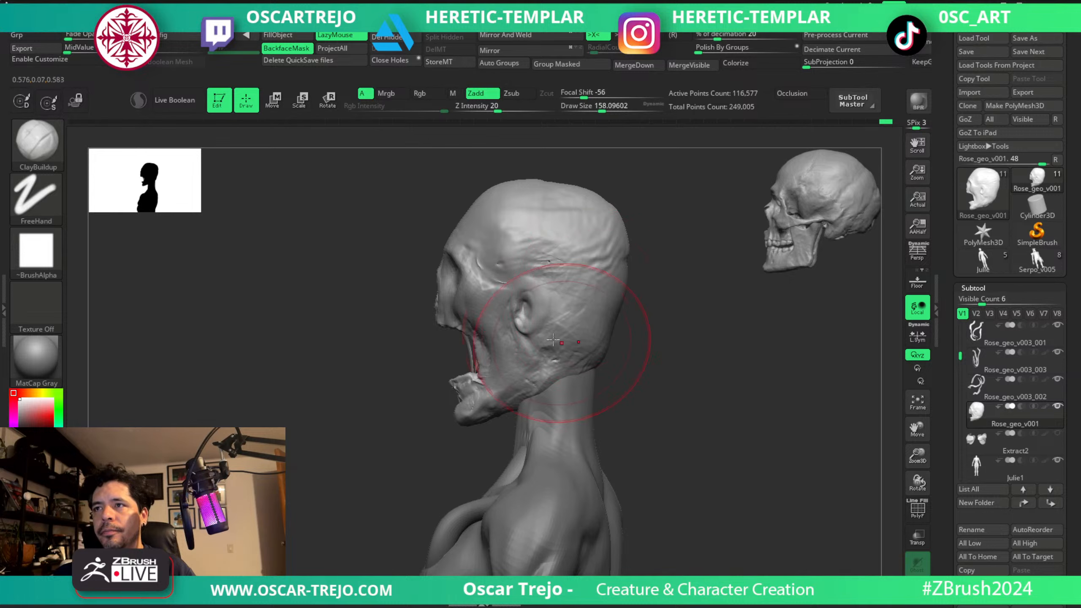
{"action": "left_click_drag", "start_coordinate": [430, 313], "coordinate": [434, 301]}
{"action": "key", "text": "b"}
{"action": "key", "text": "m"}
{"action": "key", "text": "v"}
{"action": "key", "text": "s"}
{"action": "mouse_move", "coordinate": [417, 293]}
{"action": "left_mouse_down"}
{"action": "mouse_move", "coordinate": [410, 278]}
{"action": "mouse_move", "coordinate": [386, 339]}
{"action": "mouse_move", "coordinate": [489, 335]}
{"action": "mouse_move", "coordinate": [499, 325]}
{"action": "left_mouse_up"}
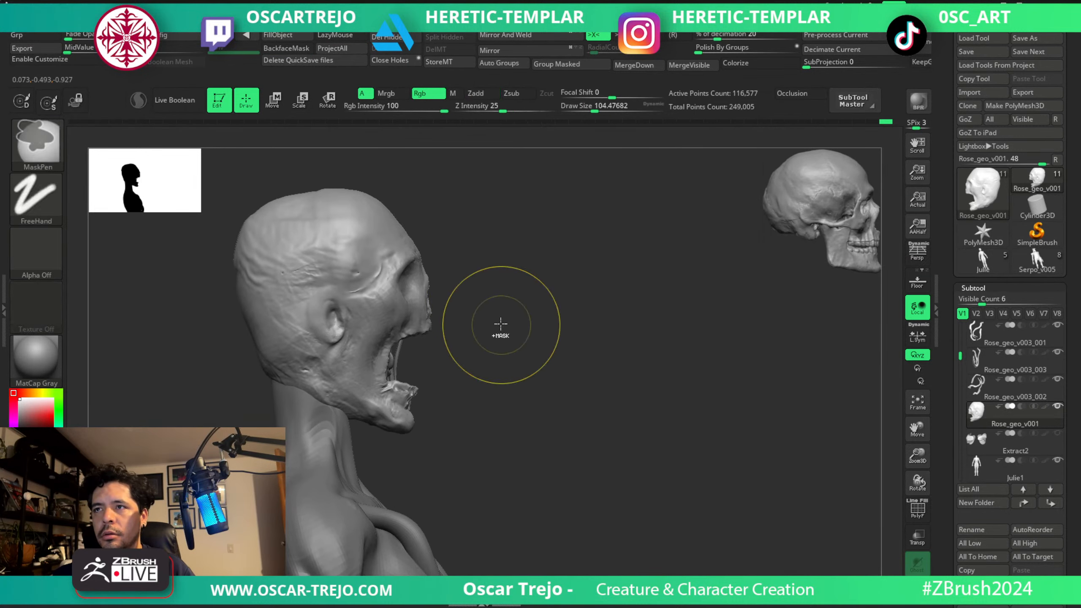
{"action": "right_click_drag", "start_coordinate": [500, 324], "coordinate": [434, 289], "text": "ctrl"}
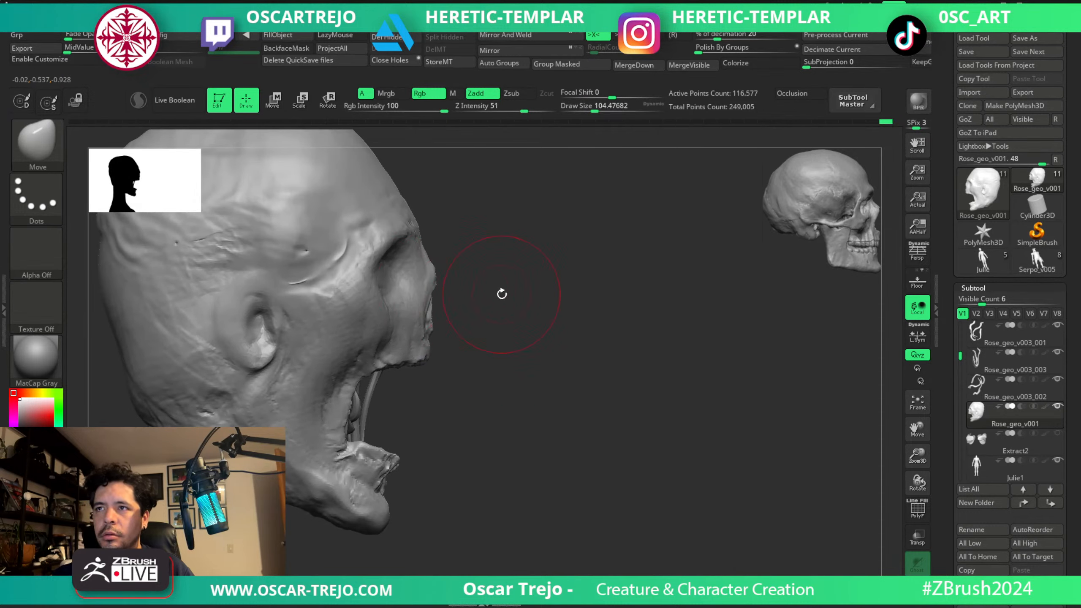
{"action": "right_click_drag", "start_coordinate": [501, 294], "coordinate": [496, 276], "text": "ctrl"}
{"action": "left_click_drag", "start_coordinate": [496, 277], "coordinate": [659, 429]}
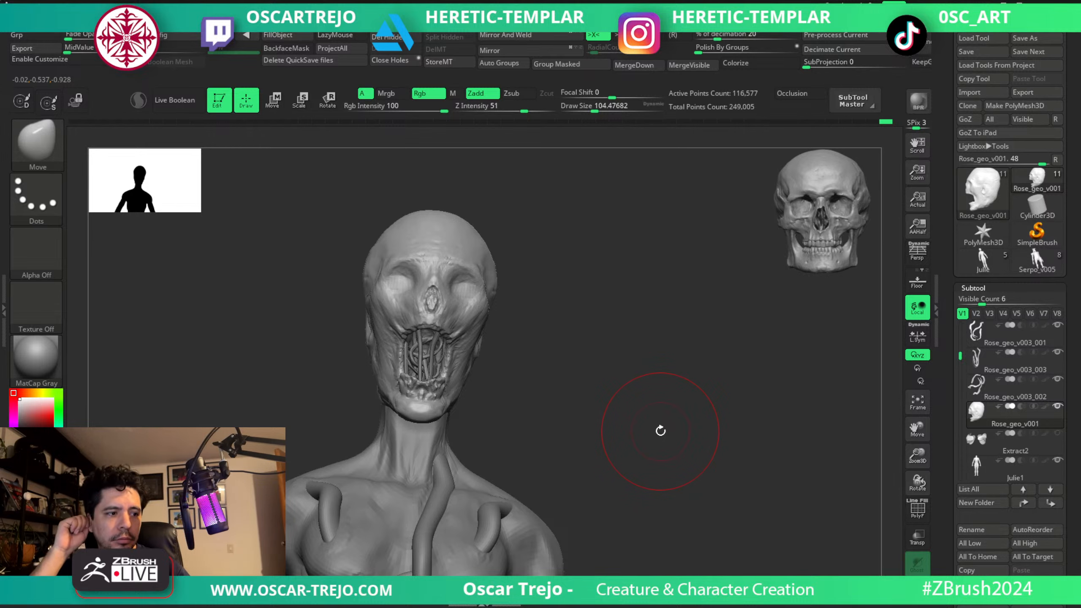
{"action": "right_click_drag", "start_coordinate": [659, 432], "coordinate": [632, 353], "text": "ctrl"}
{"action": "right_click_drag", "start_coordinate": [597, 399], "coordinate": [617, 352]}
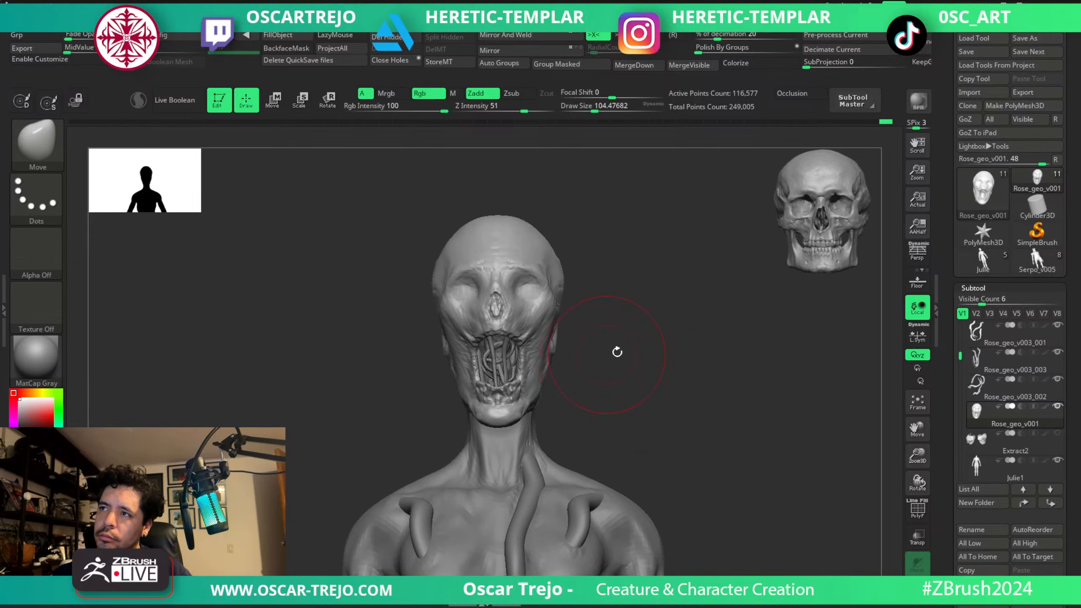
Show the PolySphere1 rose on the head to judge the silhouette from the front, and hide it again.
{"action": "scroll", "coordinate": [1043, 443], "scroll_direction": "down", "scroll_amount": 4}
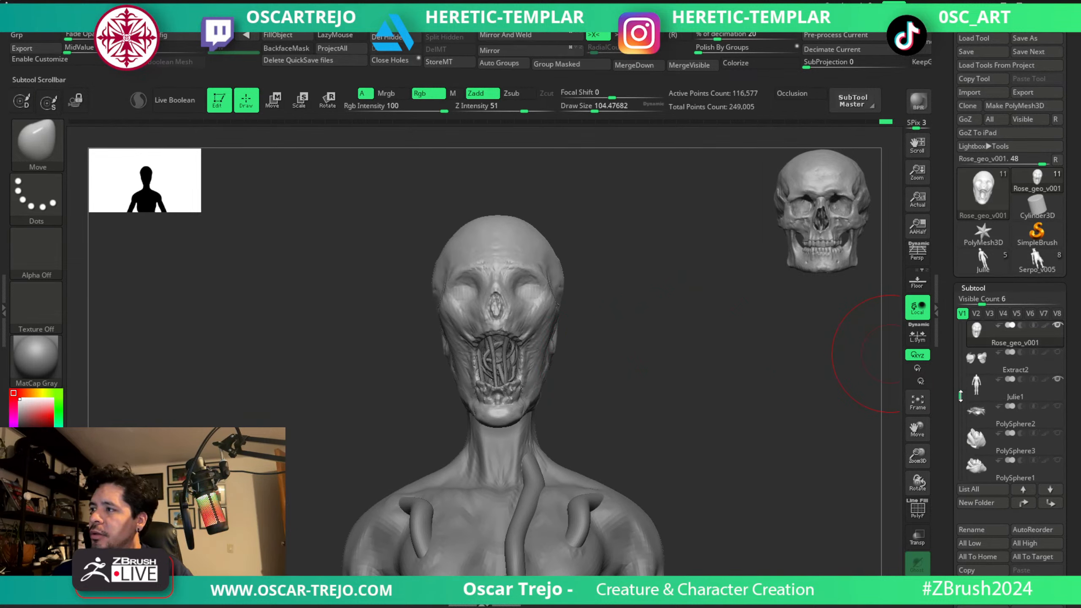
{"action": "left_click", "coordinate": [1058, 435]}
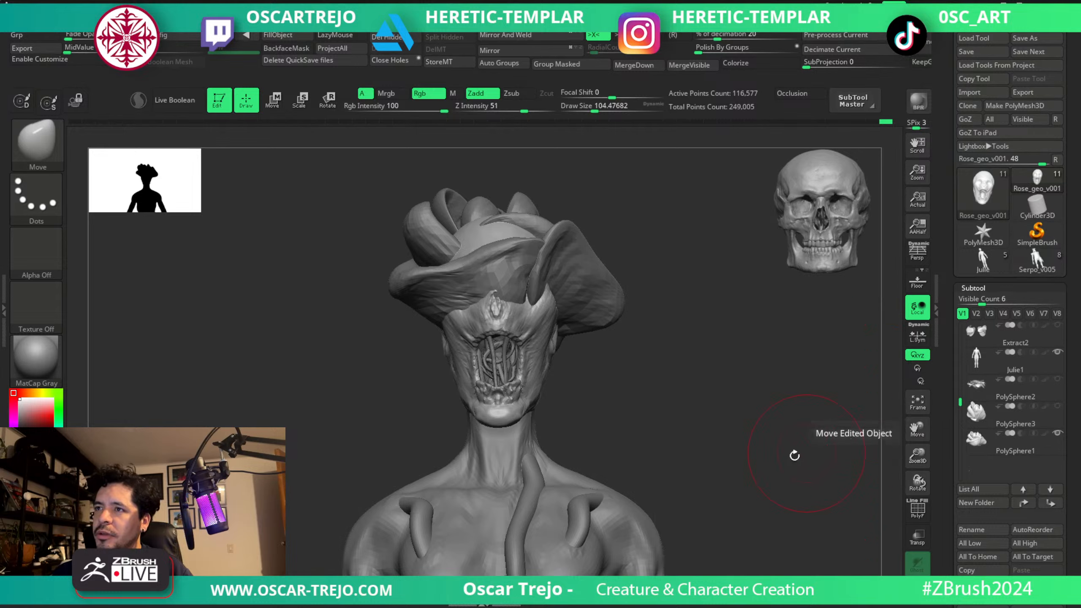
{"action": "right_click_drag", "start_coordinate": [796, 452], "coordinate": [700, 425]}
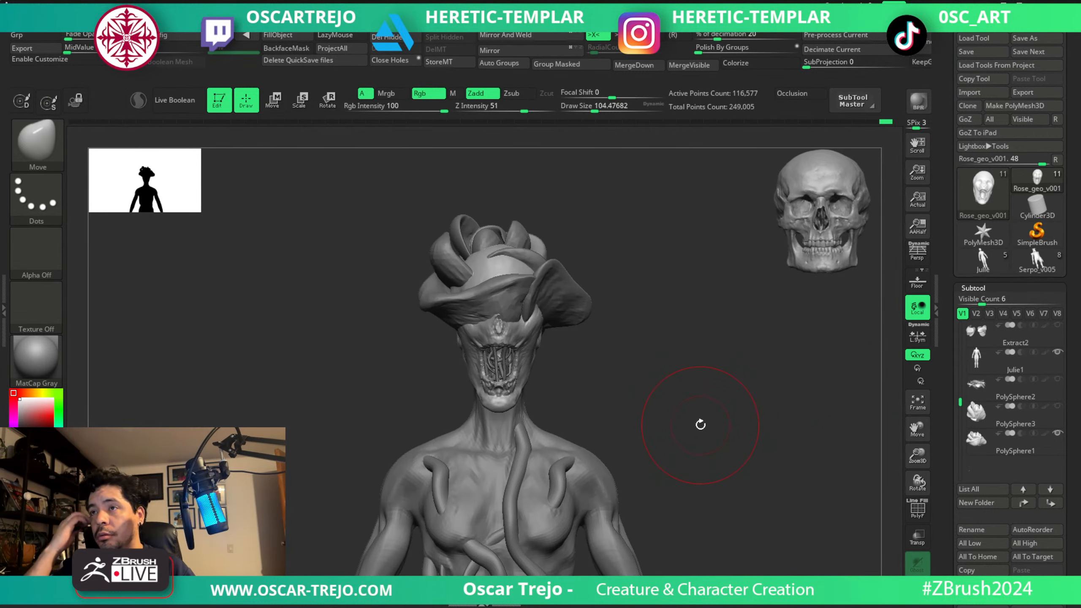
{"action": "left_click", "coordinate": [1057, 434]}
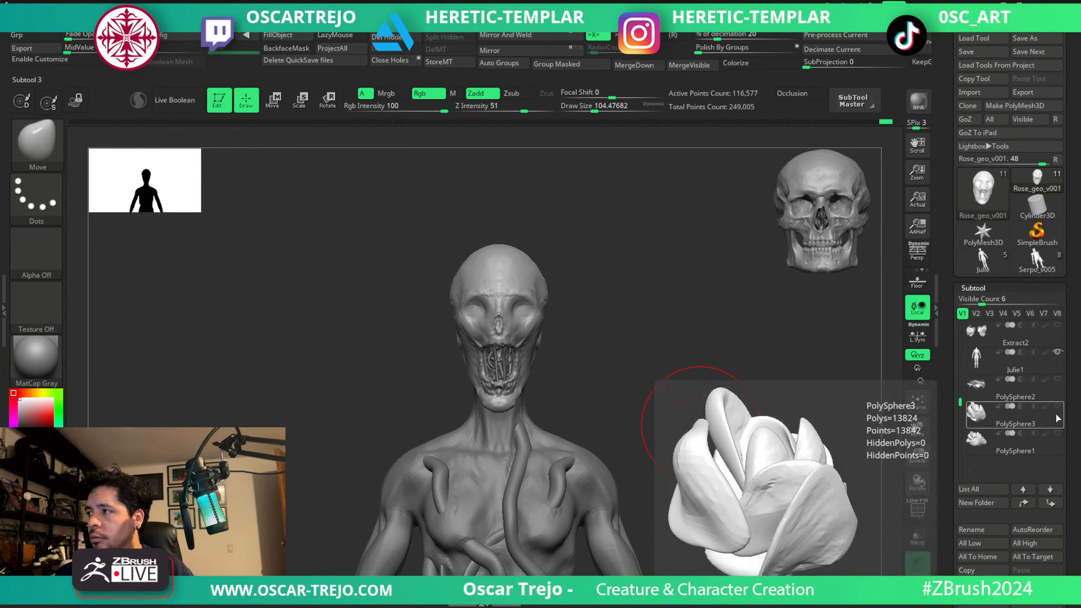
Show the PolySphere3 rose bud and delete that subtool permanently.
{"action": "left_click", "coordinate": [1057, 408]}
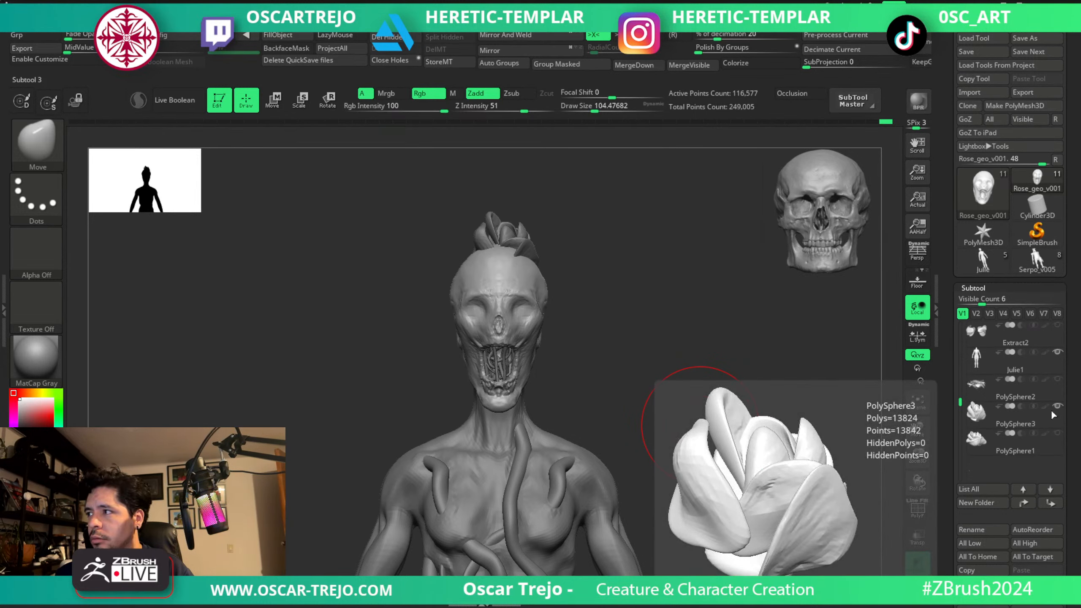
{"action": "left_click", "coordinate": [983, 414]}
{"action": "left_click", "coordinate": [976, 607]}
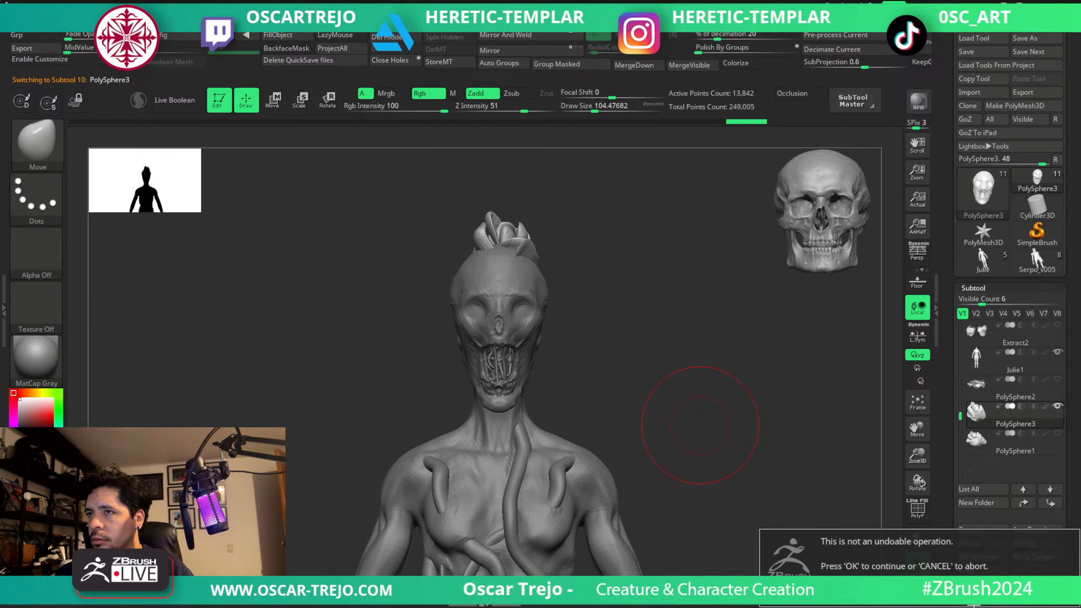
{"action": "left_click", "coordinate": [970, 604]}
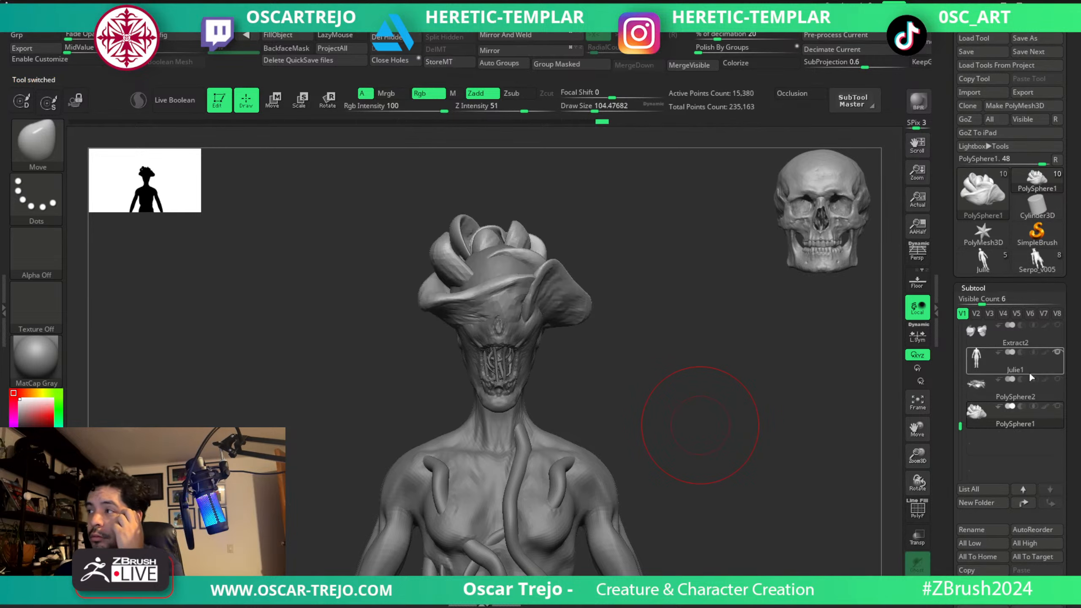
Compare the PolySphere2 petals with the PolySphere1 rose, duplicate PolySphere1, and make the original active.
{"action": "left_click", "coordinate": [988, 384]}
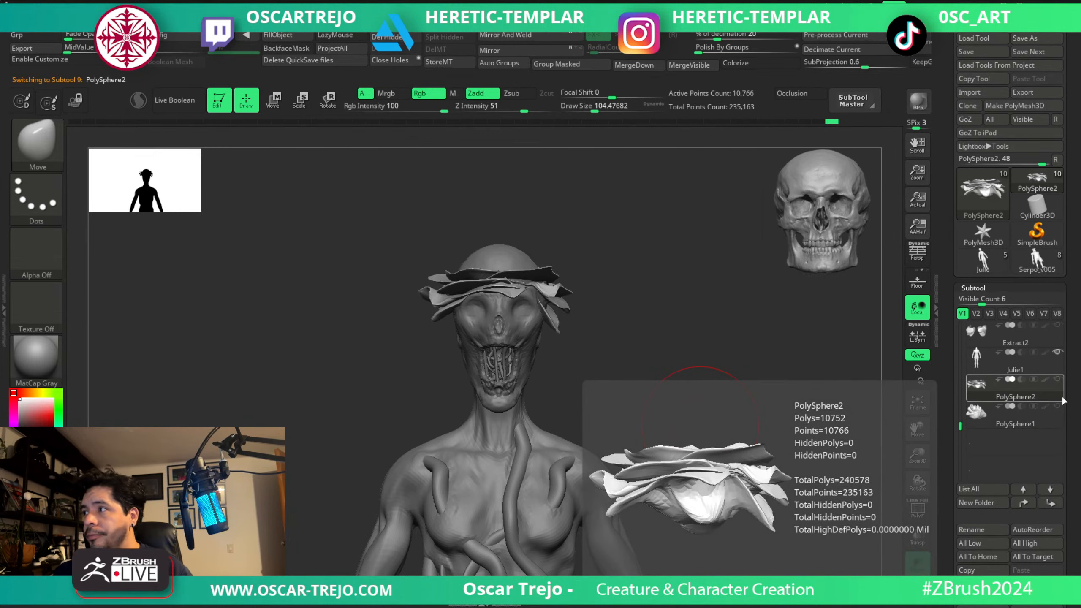
{"action": "left_click", "coordinate": [979, 415]}
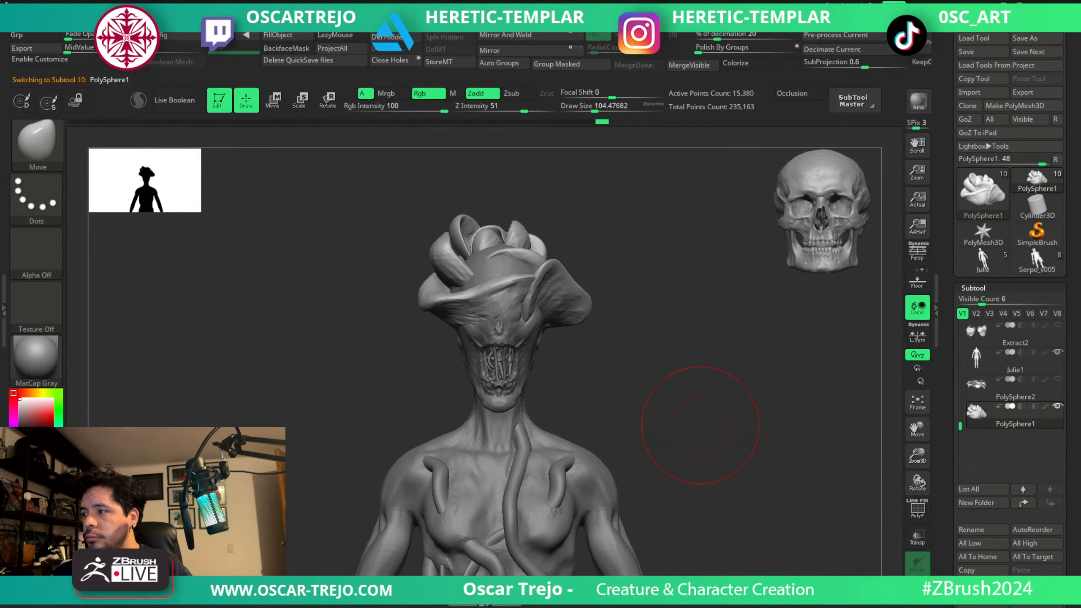
{"action": "left_click", "coordinate": [982, 584]}
{"action": "left_click", "coordinate": [997, 423]}
{"action": "left_click", "coordinate": [988, 436]}
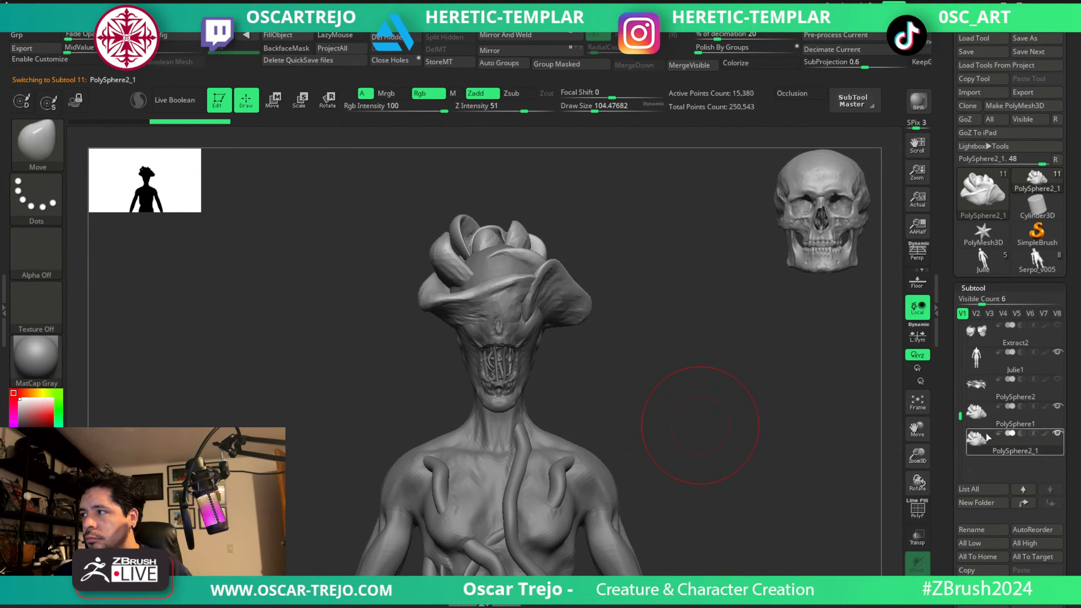
{"action": "mouse_move", "coordinate": [990, 436]}
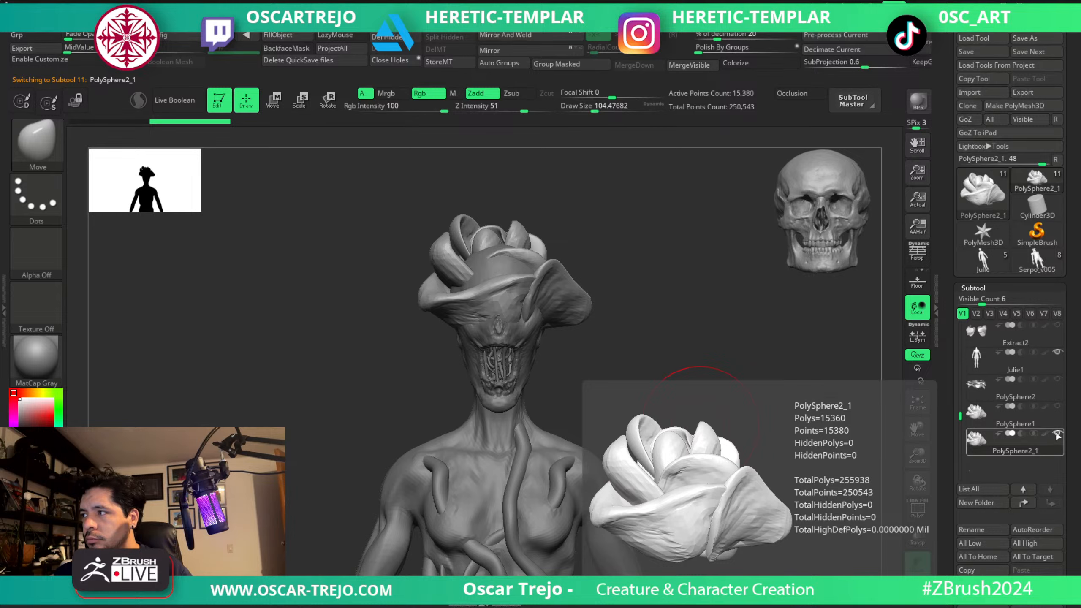
{"action": "left_click", "coordinate": [979, 413]}
Move the PolySphere1 rose up by about 0.6 so that it sits on the crown above the eye sockets.
{"action": "key", "text": "w"}
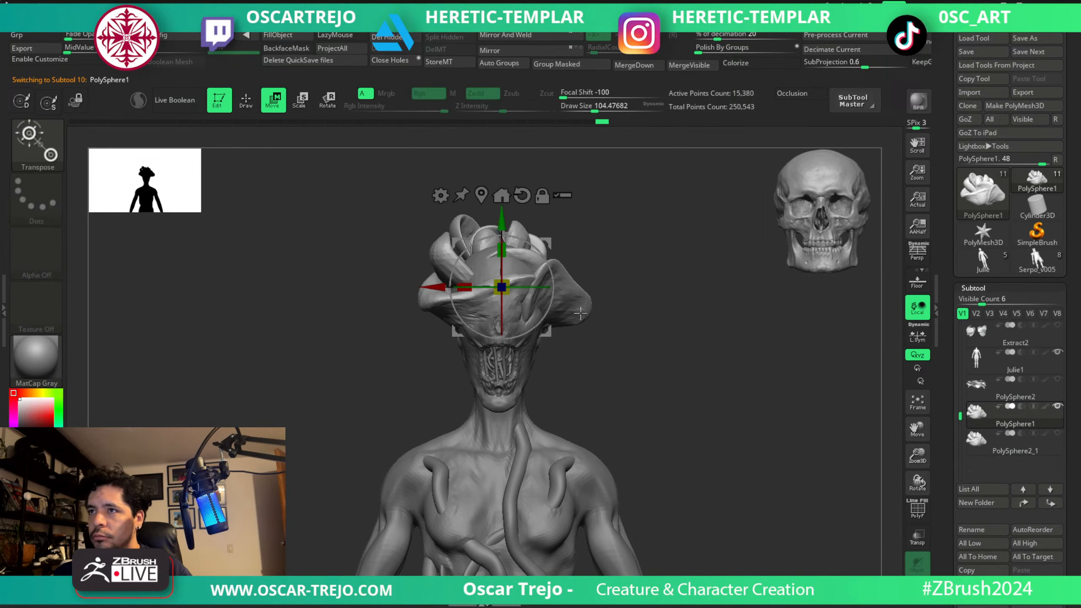
{"action": "left_click_drag", "start_coordinate": [501, 225], "coordinate": [497, 188]}
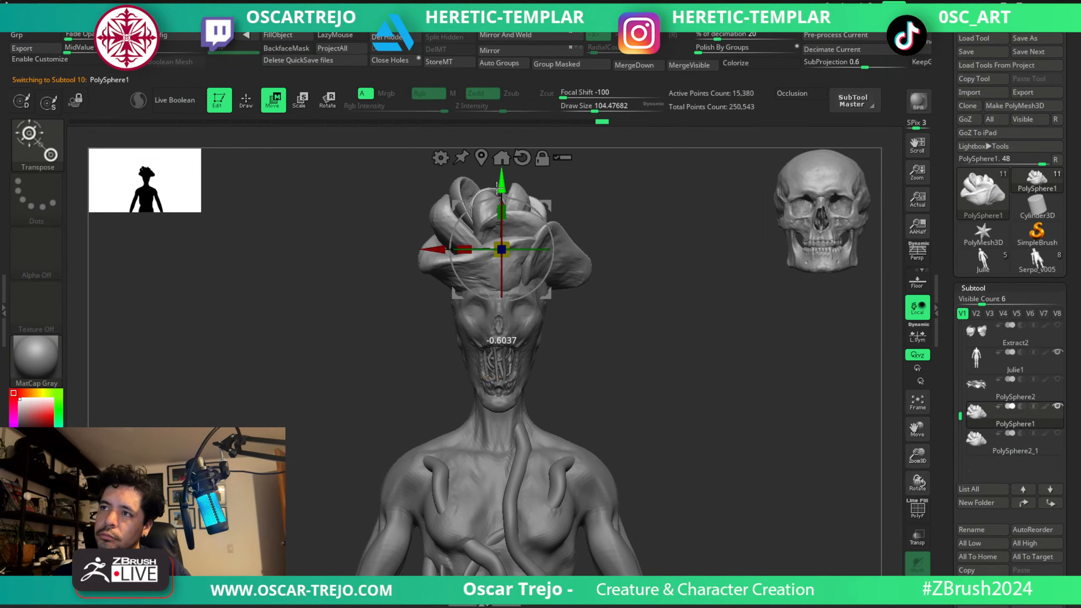
{"action": "key", "text": "q"}
{"action": "mouse_move", "coordinate": [594, 310]}
{"action": "left_mouse_down"}
{"action": "mouse_move", "coordinate": [598, 273]}
{"action": "mouse_move", "coordinate": [625, 330]}
{"action": "left_mouse_up"}
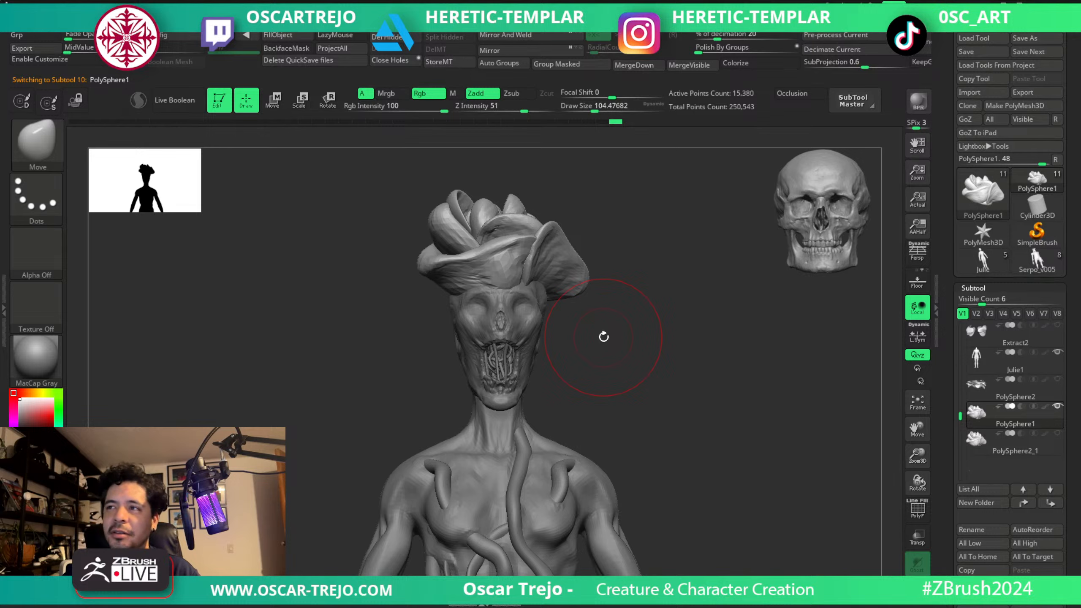
{"action": "left_click_drag", "start_coordinate": [647, 362], "coordinate": [658, 385]}
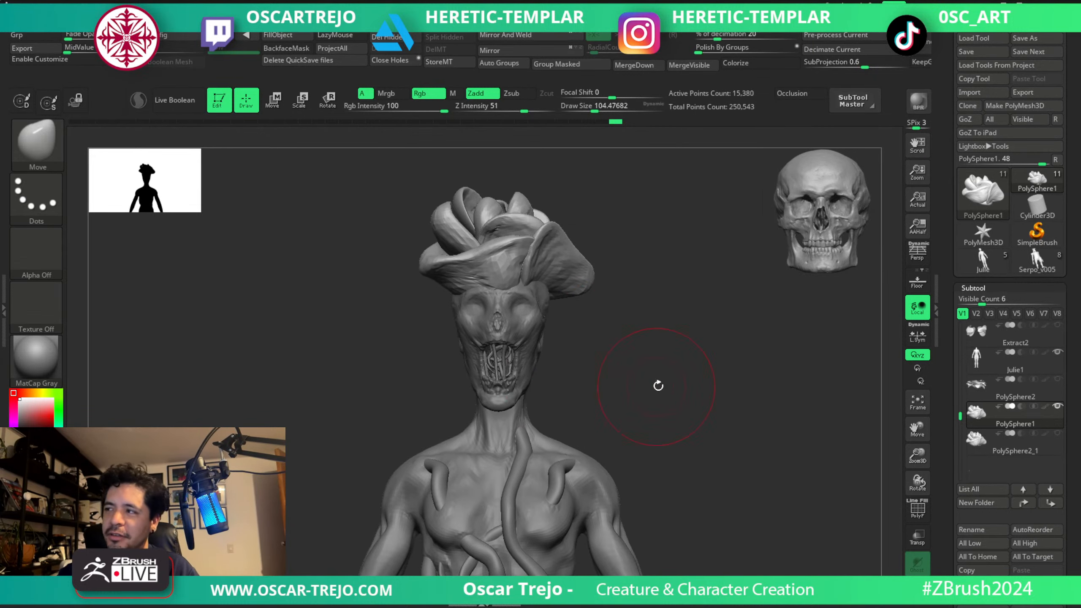
Show the PolySphere2 petal ring beneath the raised rose and make it the active subtool.
{"action": "left_click", "coordinate": [1057, 378]}
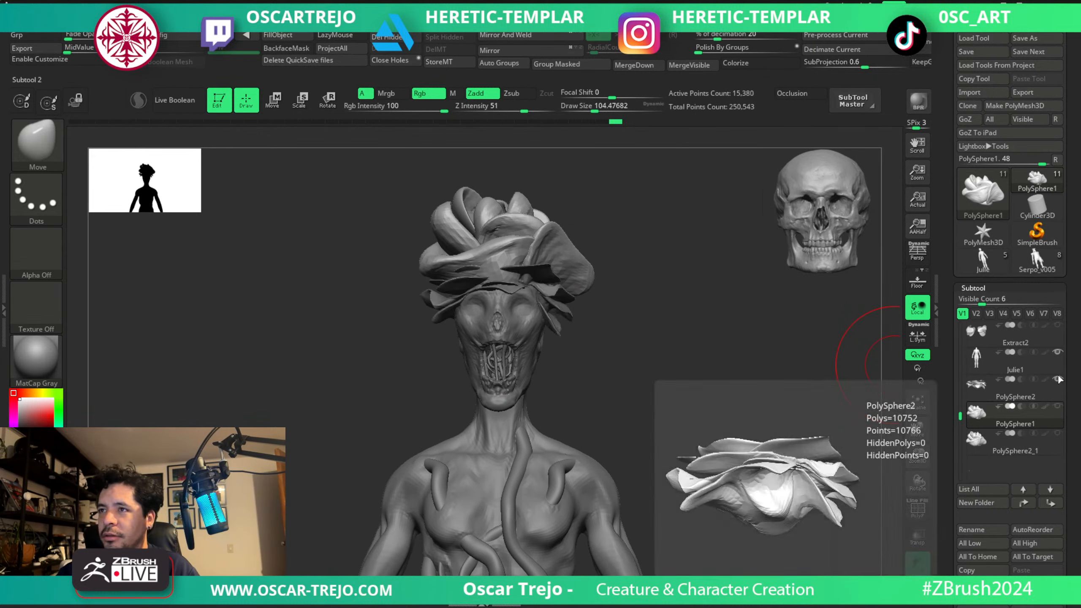
{"action": "left_click_drag", "start_coordinate": [712, 363], "coordinate": [717, 384]}
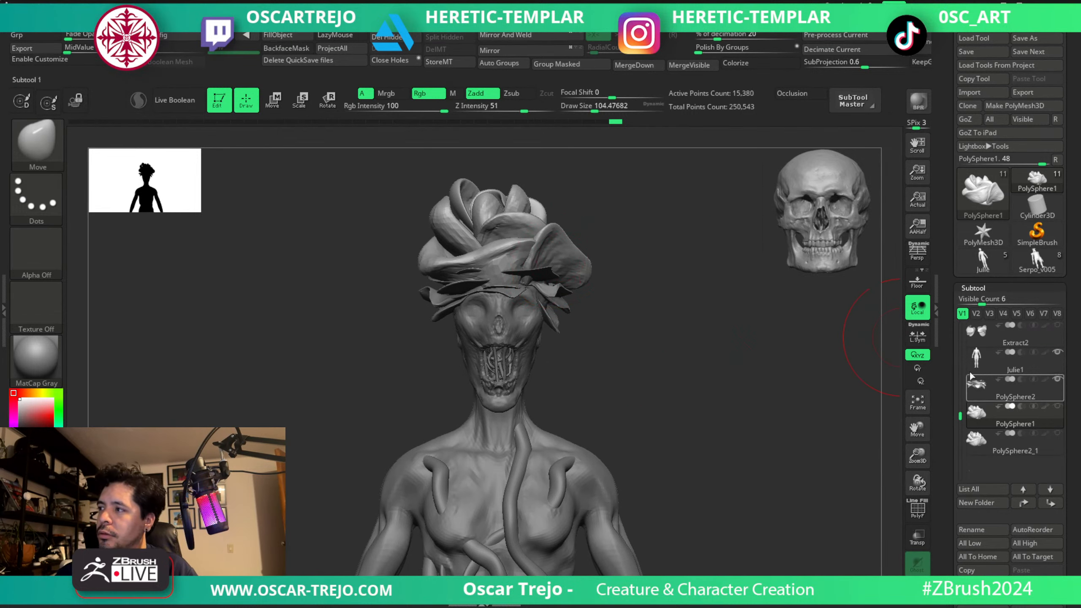
{"action": "left_click", "coordinate": [1038, 401]}
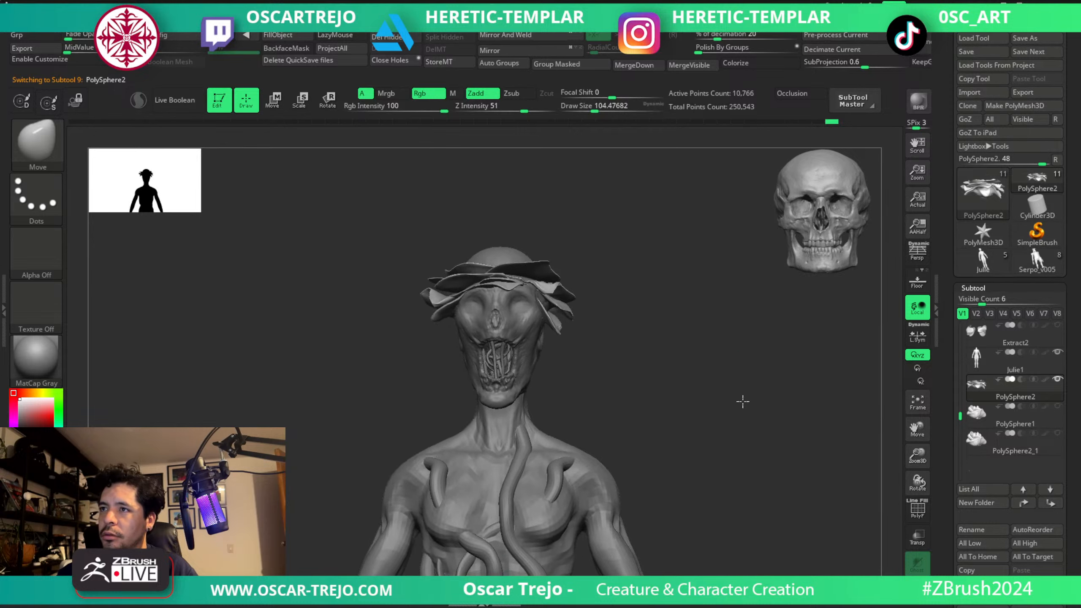
{"action": "mouse_move", "coordinate": [750, 384]}
{"action": "left_mouse_down"}
{"action": "mouse_move", "coordinate": [774, 372]}
{"action": "mouse_move", "coordinate": [791, 415]}
{"action": "mouse_move", "coordinate": [763, 464]}
{"action": "mouse_move", "coordinate": [754, 408]}
{"action": "mouse_move", "coordinate": [673, 325]}
{"action": "left_mouse_up"}
Select the Rose_geo_v001 head and hide the part of the skull above the petal ring with a rectangular selection.
{"action": "left_click", "coordinate": [500, 255], "text": "alt"}
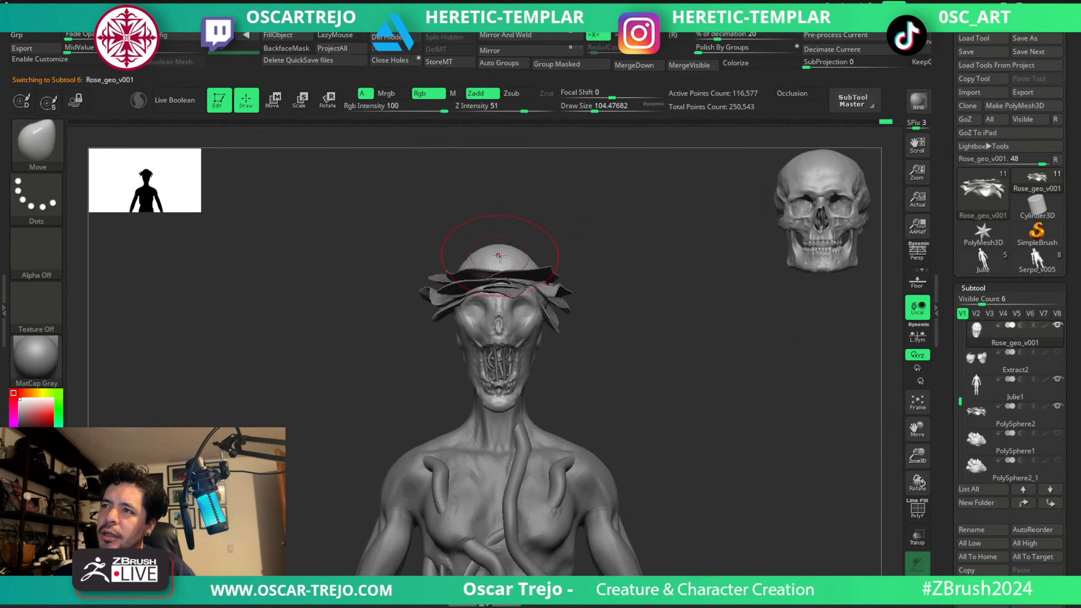
{"action": "key", "text": "s"}
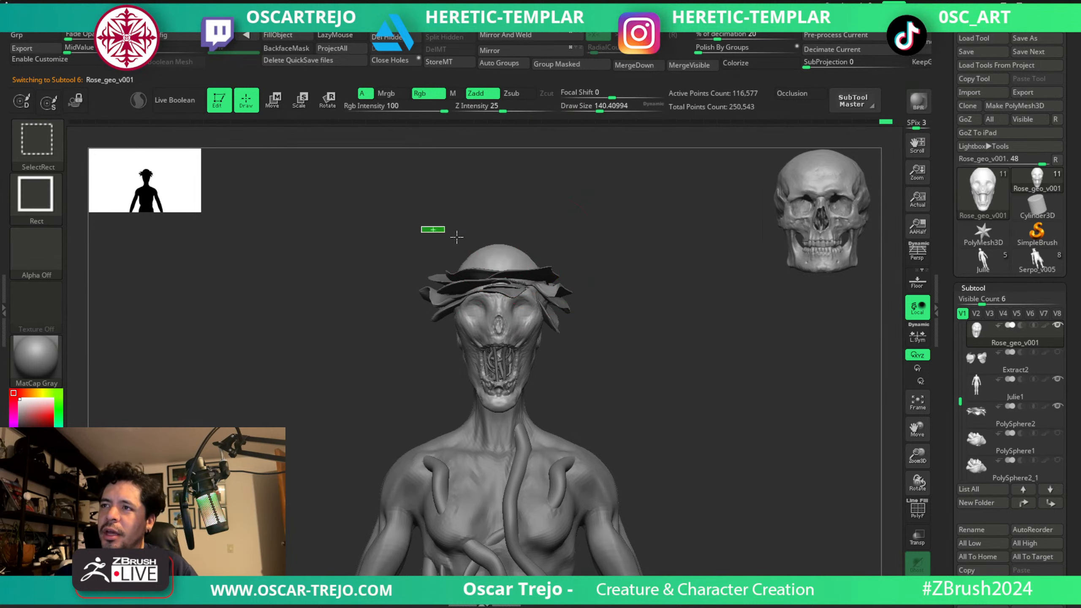
{"action": "left_click_drag", "start_coordinate": [424, 225], "coordinate": [566, 270], "text": "ctrl+alt+shift"}
{"action": "mouse_move", "coordinate": [631, 277]}
{"action": "left_mouse_down"}
{"action": "mouse_move", "coordinate": [663, 321]}
{"action": "mouse_move", "coordinate": [659, 369]}
{"action": "mouse_move", "coordinate": [651, 288]}
{"action": "mouse_move", "coordinate": [671, 338]}
{"action": "mouse_move", "coordinate": [590, 312]}
{"action": "left_mouse_up"}
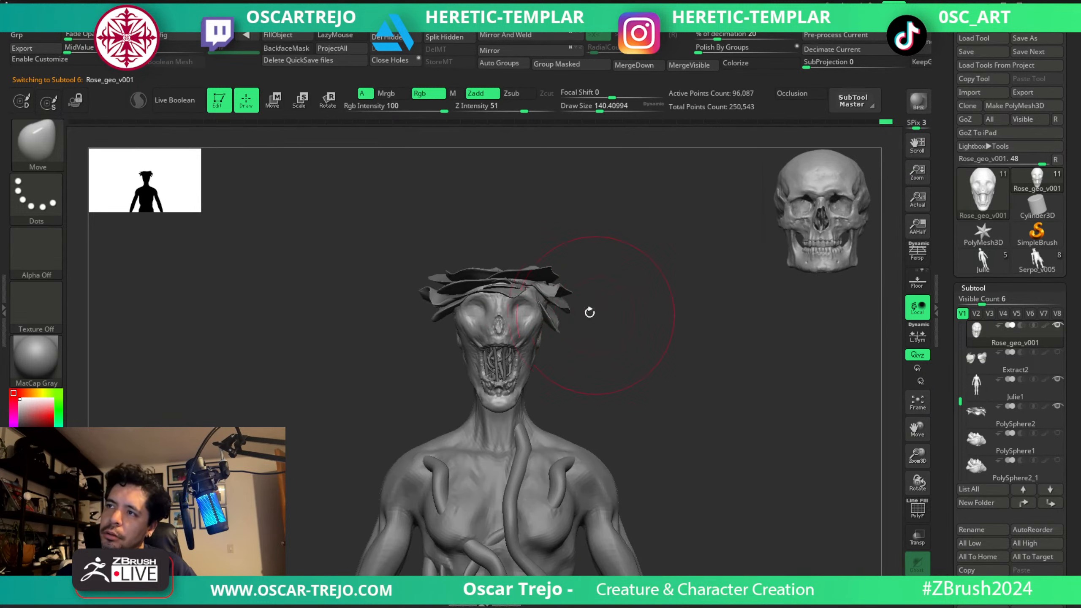
Duplicate the PolySphere2 petal ring, then raise, rotate and shrink the copy above the original petals.
{"action": "key", "text": "bracketleft"}
{"action": "left_click", "coordinate": [552, 310], "text": "alt"}
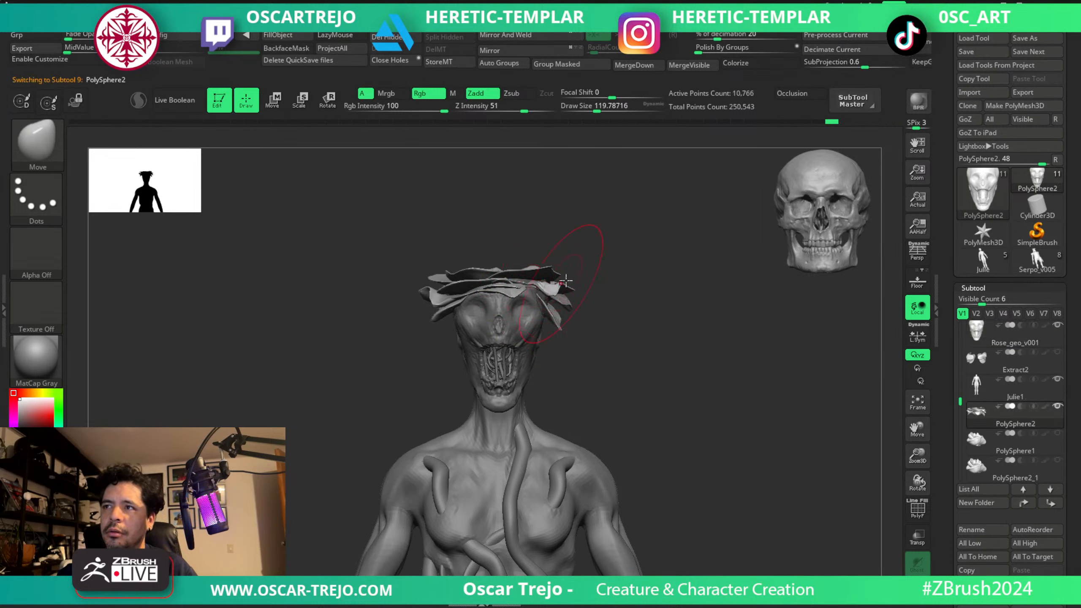
{"action": "key", "text": "ctrl+shift+d"}
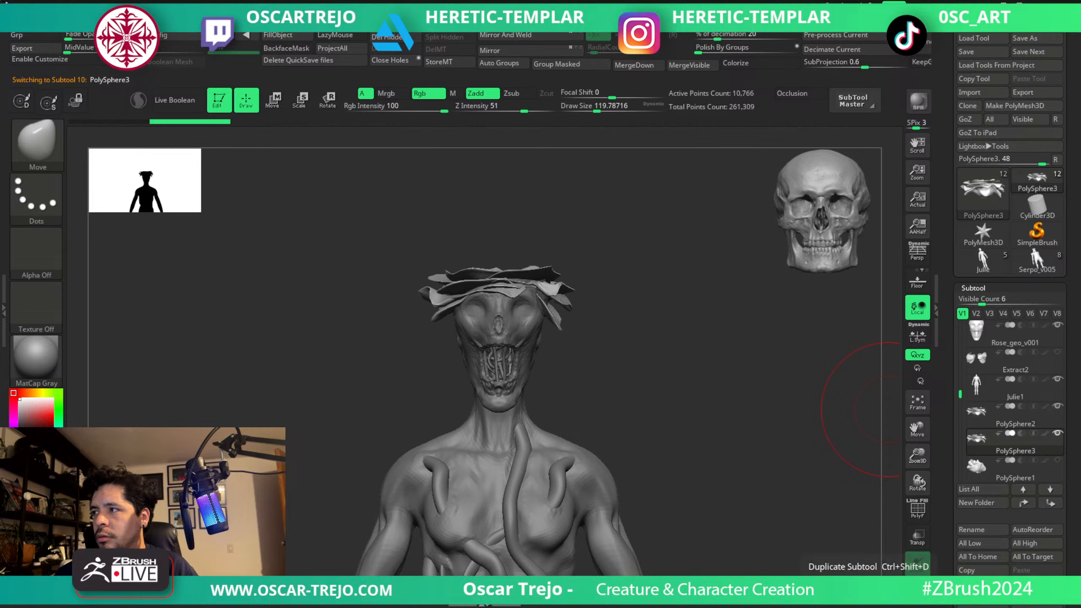
{"action": "key", "text": "w"}
{"action": "left_click_drag", "start_coordinate": [495, 224], "coordinate": [496, 210]}
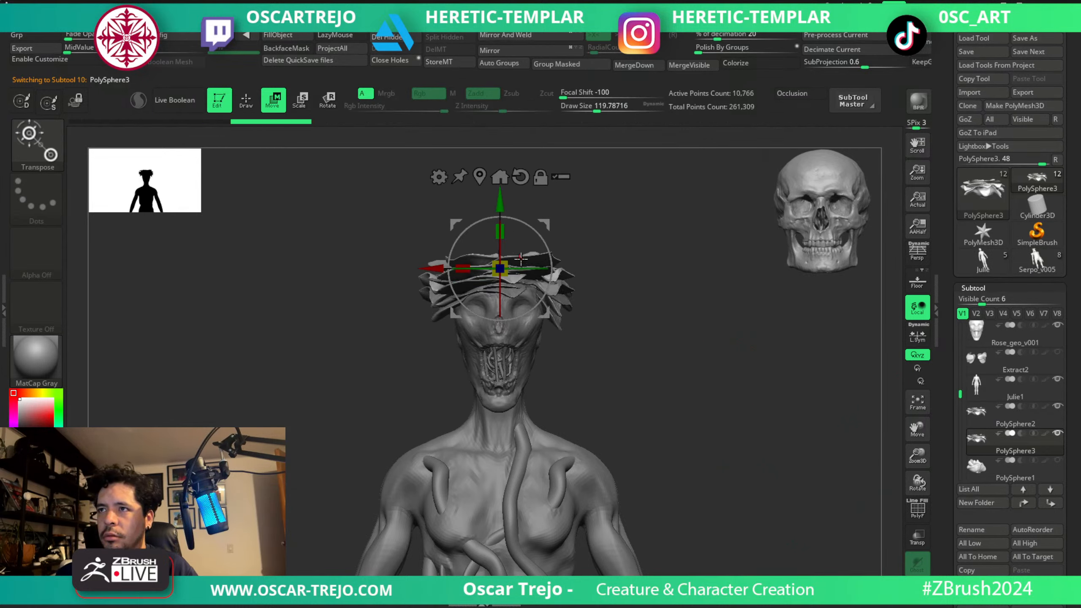
{"action": "left_click_drag", "start_coordinate": [528, 269], "coordinate": [631, 269]}
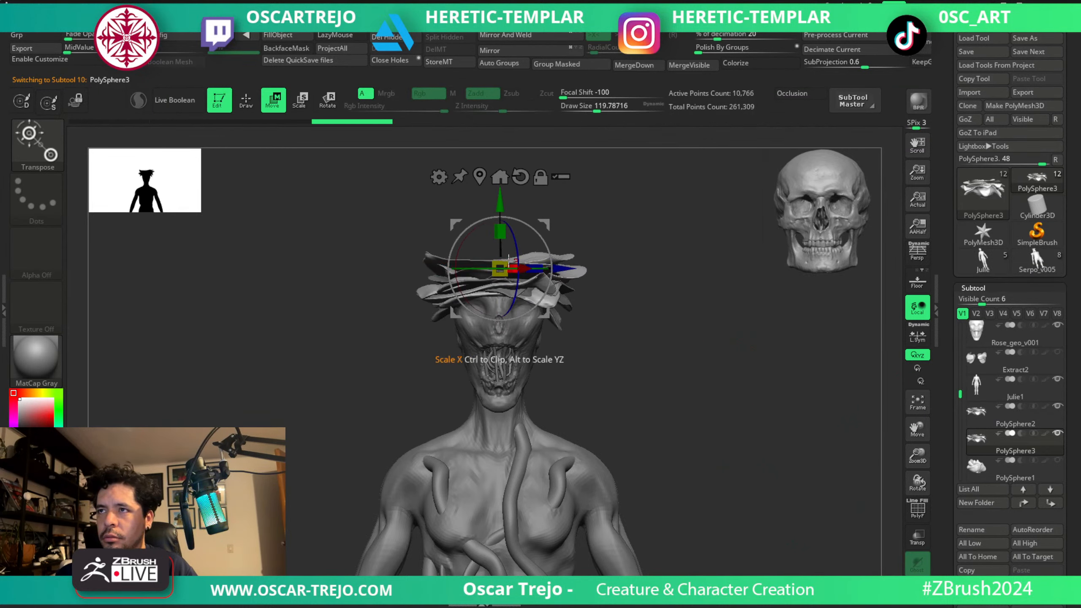
{"action": "mouse_move", "coordinate": [493, 266]}
{"action": "left_mouse_down"}
{"action": "mouse_move", "coordinate": [530, 268]}
{"action": "mouse_move", "coordinate": [499, 268]}
{"action": "left_mouse_up"}
{"action": "key", "text": "q"}
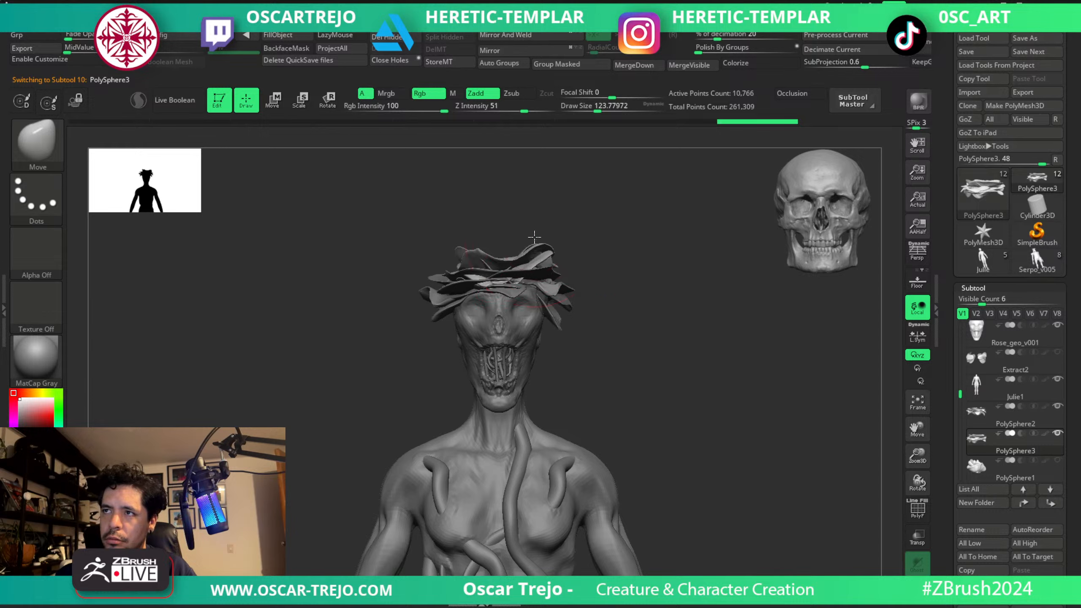
Reshape the upper petal layer PolySphere3 above the skull with the Move brush, lifting and spreading its edges, and smooth its surface.
{"action": "left_click_drag", "start_coordinate": [516, 292], "coordinate": [535, 262]}
{"action": "key", "text": "s"}
{"action": "left_click_drag", "start_coordinate": [681, 276], "coordinate": [595, 280]}
{"action": "key", "text": "s"}
{"action": "left_click_drag", "start_coordinate": [552, 279], "coordinate": [560, 280]}
{"action": "mouse_move", "coordinate": [537, 270]}
{"action": "left_mouse_down"}
{"action": "mouse_move", "coordinate": [532, 261]}
{"action": "mouse_move", "coordinate": [580, 263]}
{"action": "left_mouse_up"}
{"action": "mouse_move", "coordinate": [516, 254]}
{"action": "left_mouse_down"}
{"action": "mouse_move", "coordinate": [561, 253]}
{"action": "mouse_move", "coordinate": [490, 237]}
{"action": "left_mouse_up"}
{"action": "key", "text": "s"}
{"action": "key", "text": "s"}
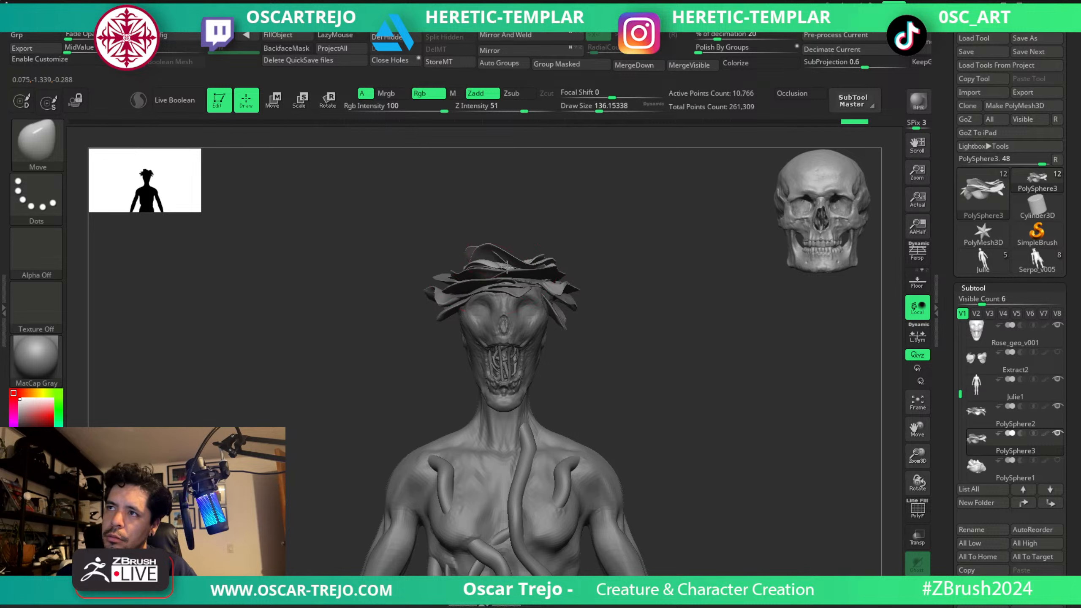
{"action": "key", "text": "s"}
{"action": "left_click_drag", "start_coordinate": [557, 270], "coordinate": [550, 270]}
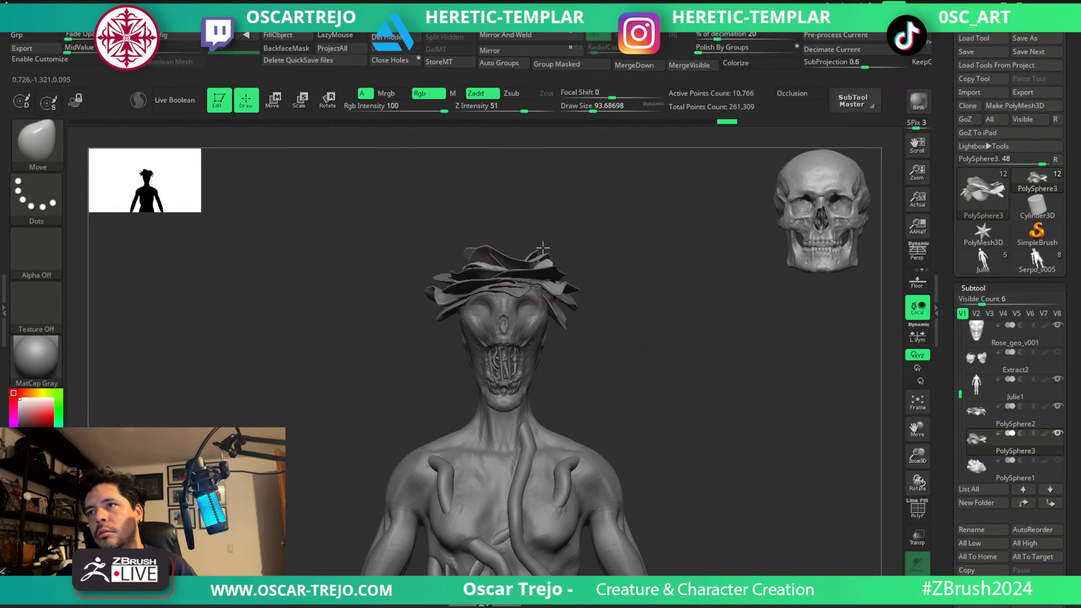
{"action": "key", "text": "shift"}
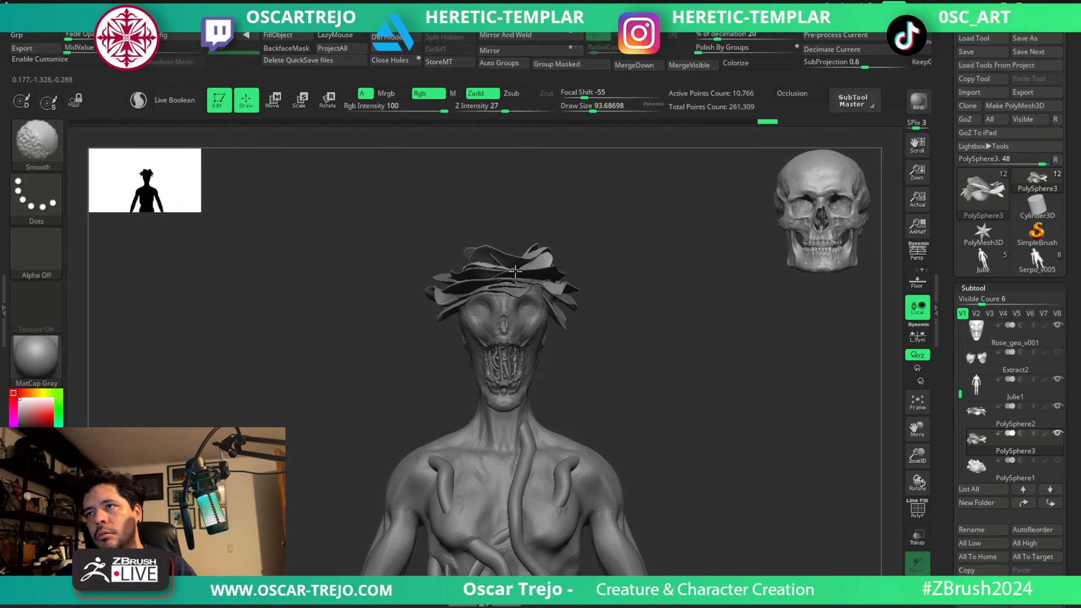
{"action": "right_click_drag", "start_coordinate": [508, 266], "coordinate": [639, 203]}
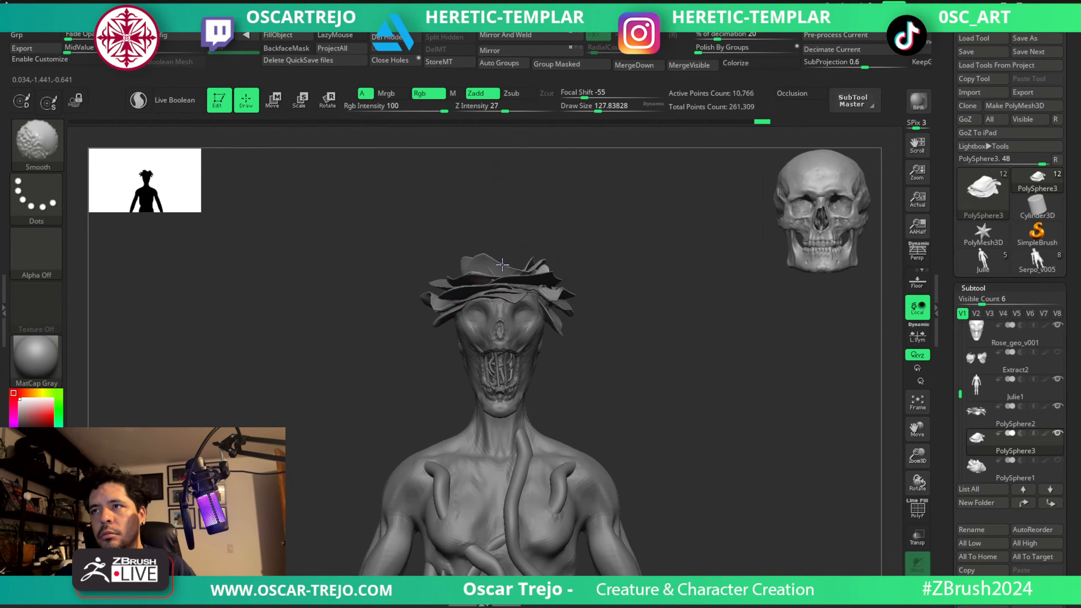
Raise and separate the individual petals of PolySphere3 with the Move and Move Topological brushes.
{"action": "left_click_drag", "start_coordinate": [459, 274], "coordinate": [460, 262]}
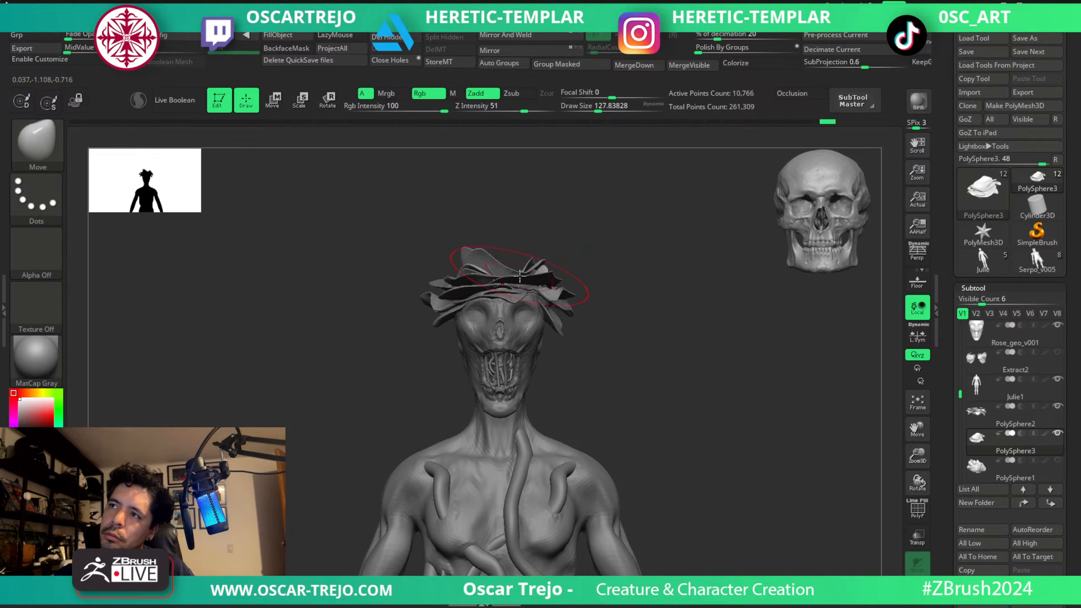
{"action": "key", "text": "s"}
{"action": "left_click_drag", "start_coordinate": [529, 275], "coordinate": [519, 274]}
{"action": "mouse_move", "coordinate": [490, 260]}
{"action": "left_mouse_down"}
{"action": "mouse_move", "coordinate": [478, 272]}
{"action": "mouse_move", "coordinate": [471, 255]}
{"action": "mouse_move", "coordinate": [475, 269]}
{"action": "left_mouse_up"}
{"action": "key", "text": "ctrl+z"}
{"action": "key", "text": "s"}
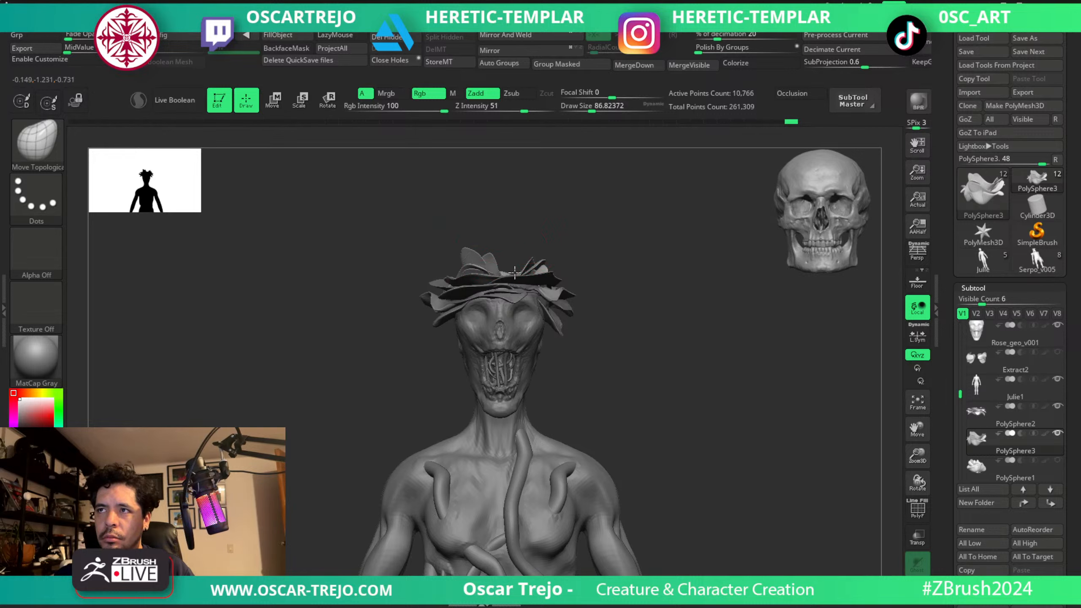
{"action": "key", "text": "s"}
{"action": "left_click_drag", "start_coordinate": [499, 264], "coordinate": [519, 259]}
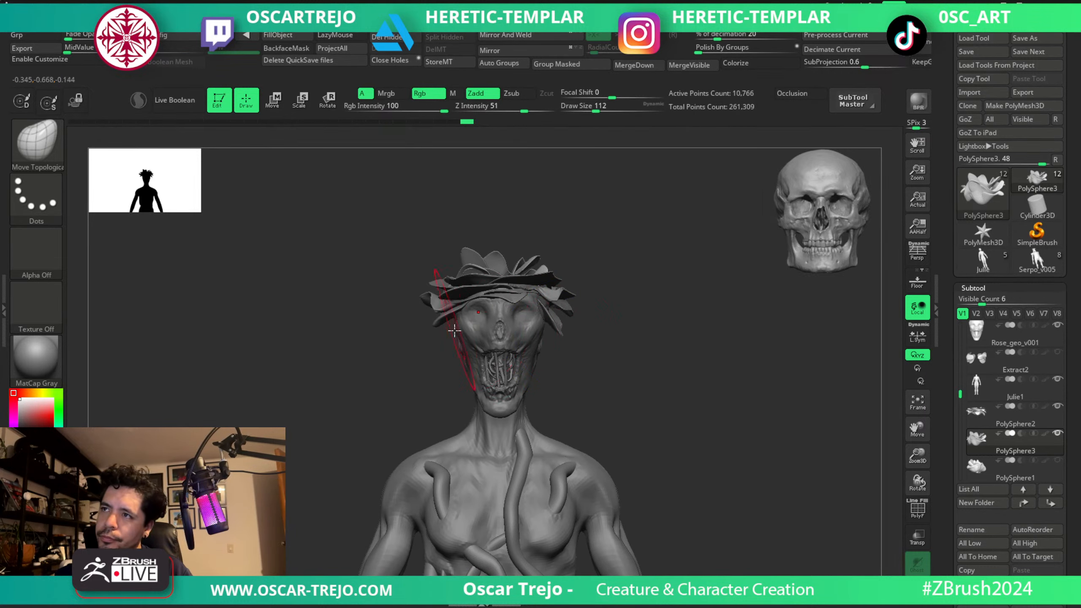
Select the Rose_geo_v001 head and cover the eye sockets and brow with horizontal skin folds using a symmetrical ClothPull brush.
{"action": "left_click_drag", "start_coordinate": [629, 417], "coordinate": [681, 382], "text": "alt"}
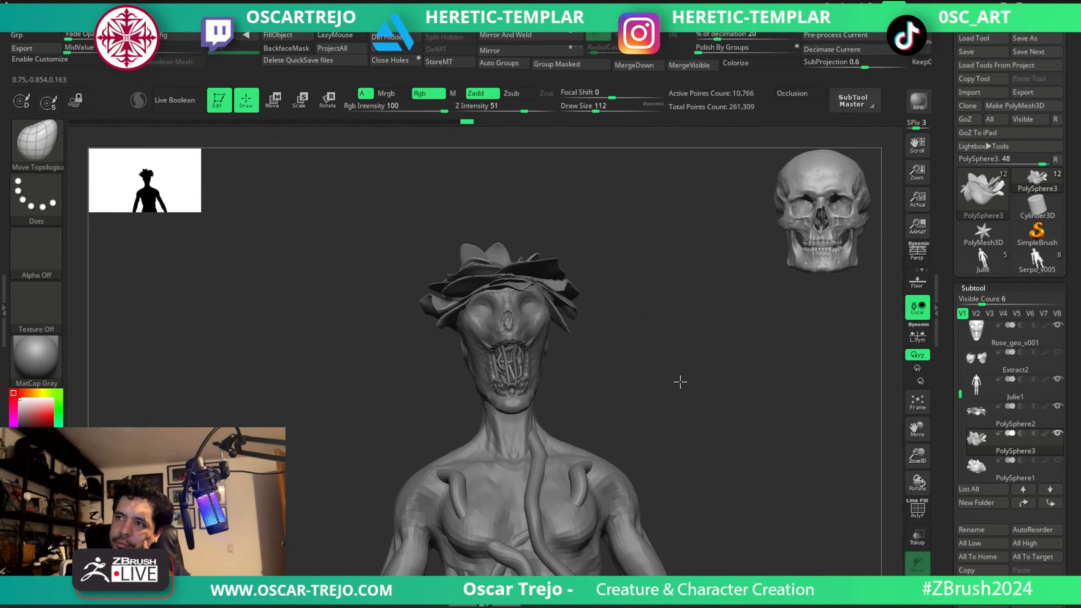
{"action": "left_click_drag", "start_coordinate": [680, 382], "coordinate": [646, 367]}
{"action": "left_click", "coordinate": [510, 324], "text": "alt"}
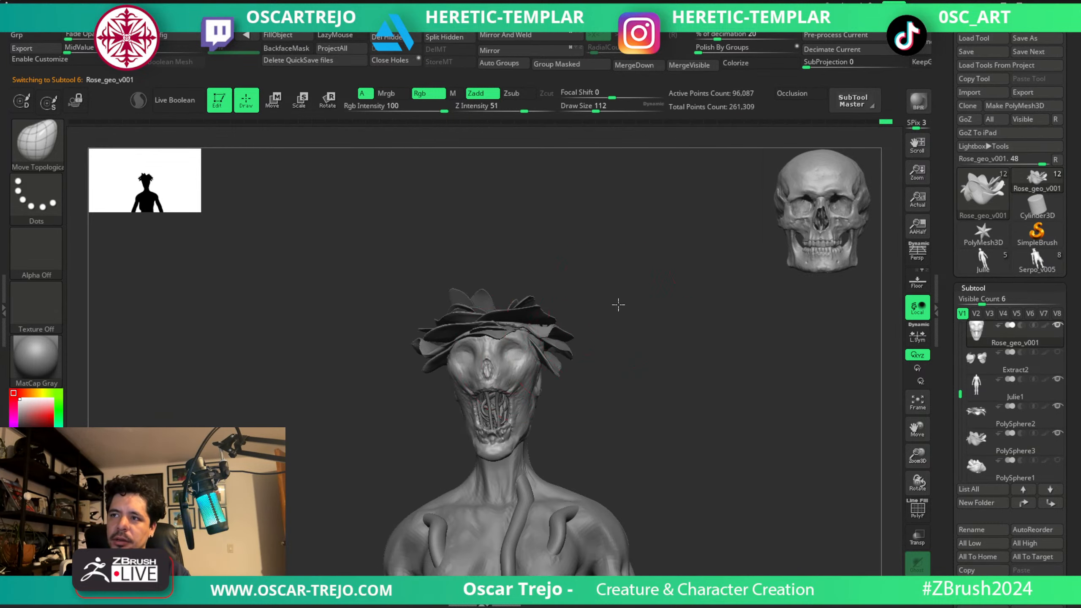
{"action": "key", "text": "b"}
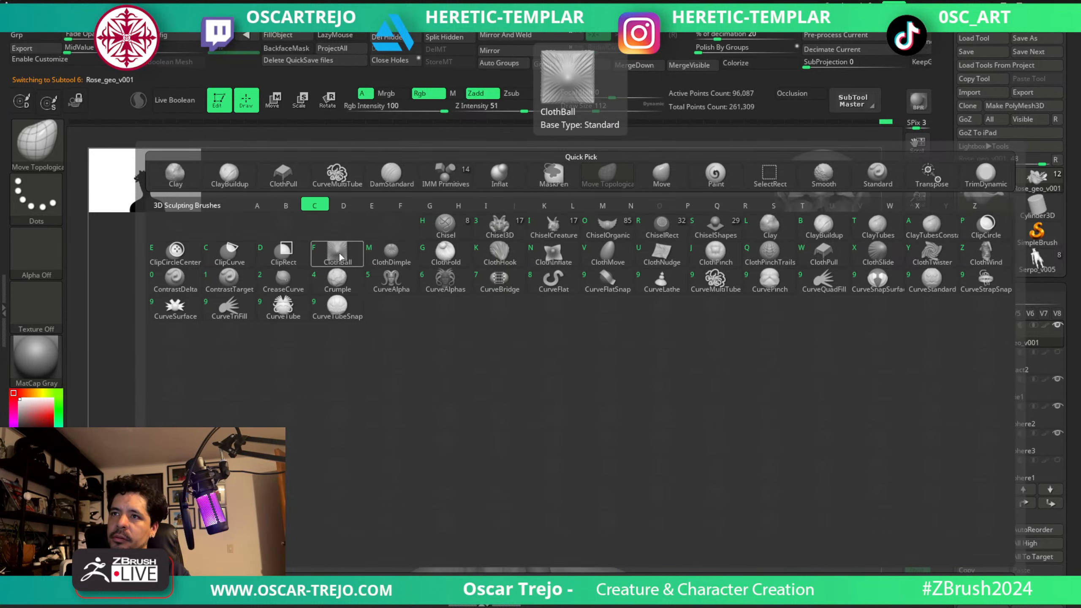
{"action": "left_click", "coordinate": [822, 255]}
{"action": "key", "text": "s"}
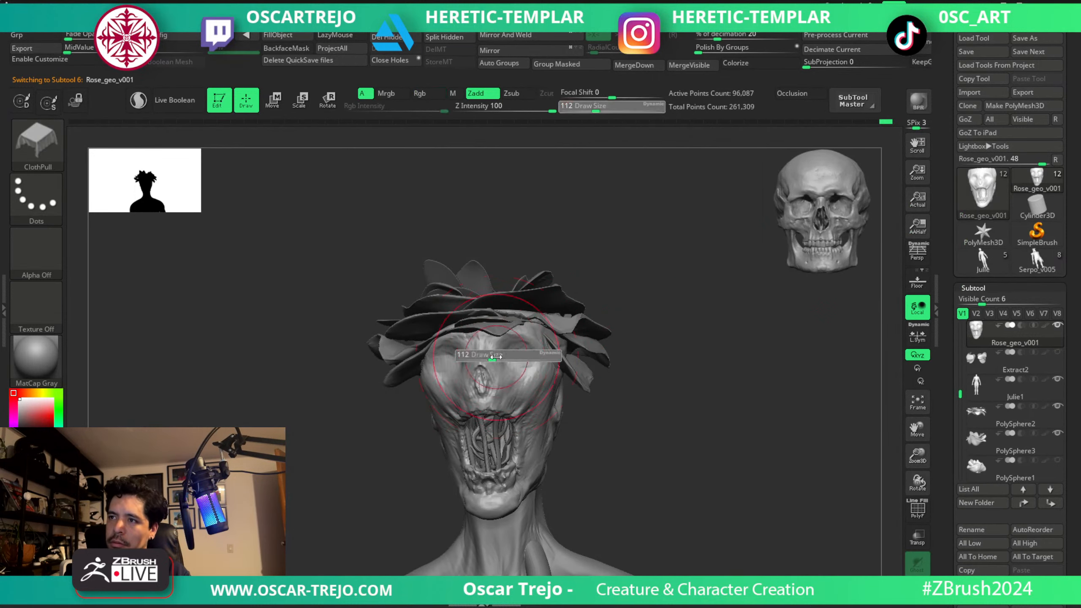
{"action": "left_click_drag", "start_coordinate": [496, 356], "coordinate": [508, 376]}
{"action": "key", "text": "x"}
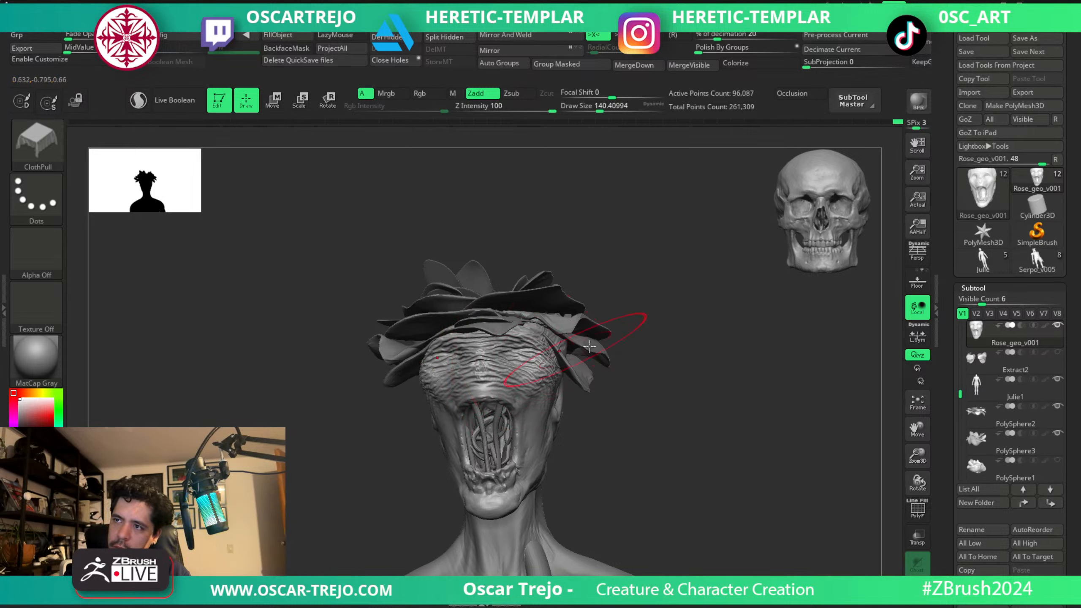
{"action": "right_click_drag", "start_coordinate": [590, 346], "coordinate": [611, 337], "text": "ctrl"}
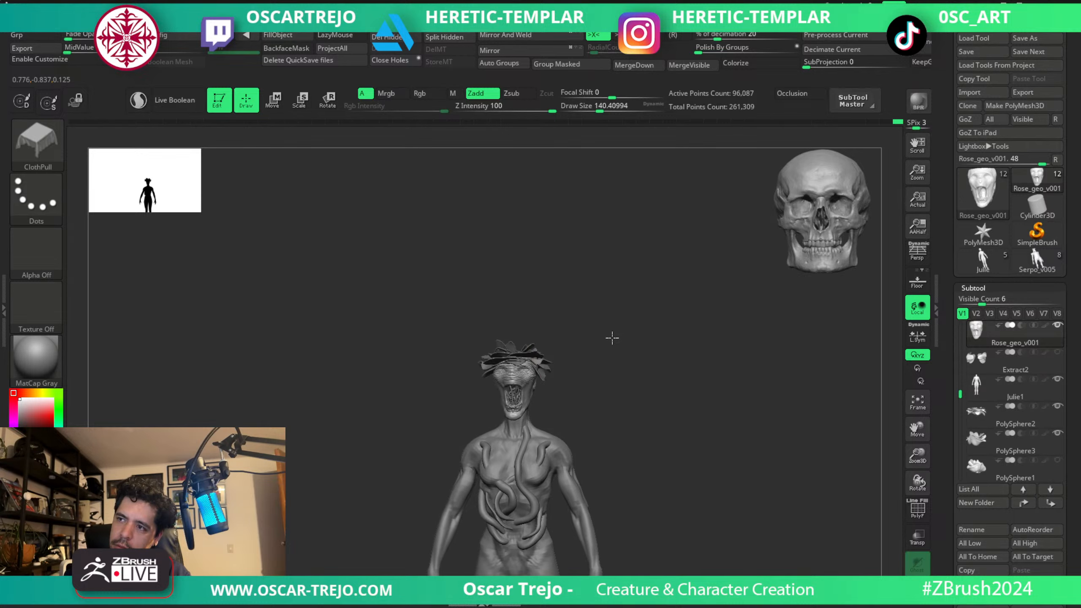
Extend the ClothPull folds over the cheeks and the sides of the head with a smaller brush, undoing an unwanted stroke.
{"action": "key", "text": "f"}
{"action": "key", "text": "f"}
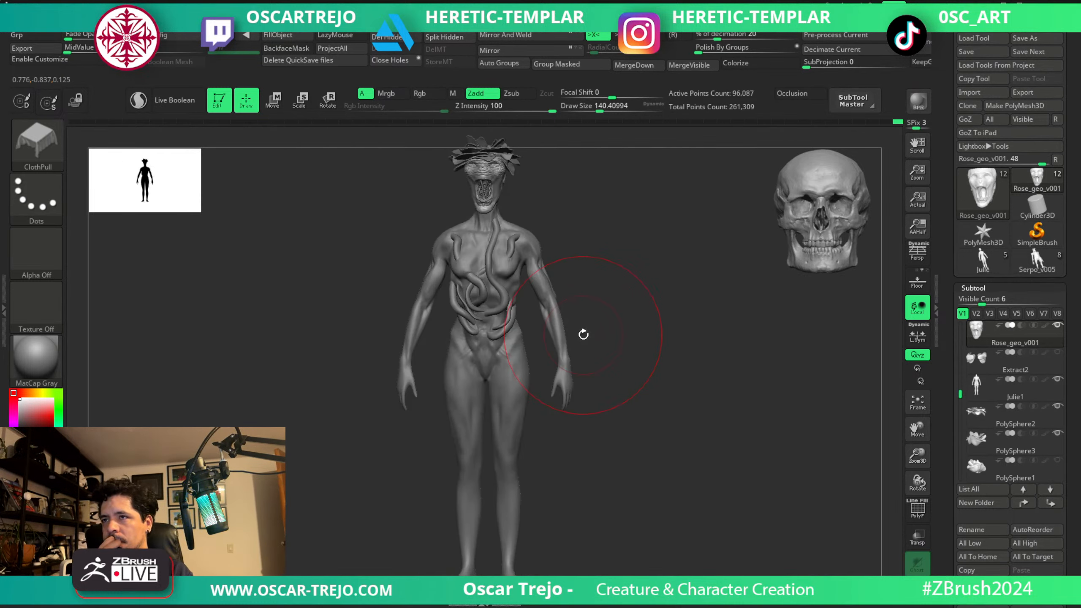
{"action": "key", "text": "f"}
{"action": "mouse_move", "coordinate": [691, 415]}
{"action": "right_mouse_down", "text": "ctrl"}
{"action": "mouse_move", "coordinate": [683, 387]}
{"action": "mouse_move", "coordinate": [629, 370]}
{"action": "mouse_move", "coordinate": [603, 386]}
{"action": "right_mouse_up", "text": "ctrl"}
{"action": "key", "text": "bracketleft"}
{"action": "key", "text": "bracketleft"}
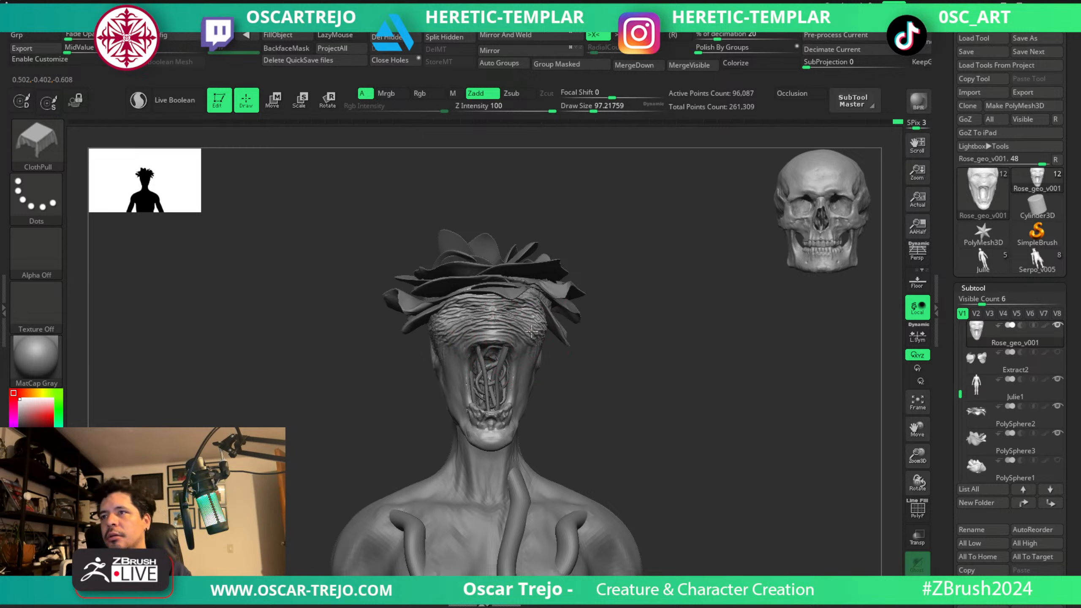
{"action": "key", "text": "s"}
{"action": "left_click_drag", "start_coordinate": [517, 333], "coordinate": [531, 336]}
{"action": "key", "text": "s"}
{"action": "left_click_drag", "start_coordinate": [531, 335], "coordinate": [535, 331]}
{"action": "left_click_drag", "start_coordinate": [588, 404], "coordinate": [583, 374], "text": "alt"}
{"action": "mouse_move", "coordinate": [659, 362]}
{"action": "left_mouse_down"}
{"action": "mouse_move", "coordinate": [607, 350]}
{"action": "mouse_move", "coordinate": [611, 367]}
{"action": "left_mouse_up"}
{"action": "left_click_drag", "start_coordinate": [611, 367], "coordinate": [593, 365]}
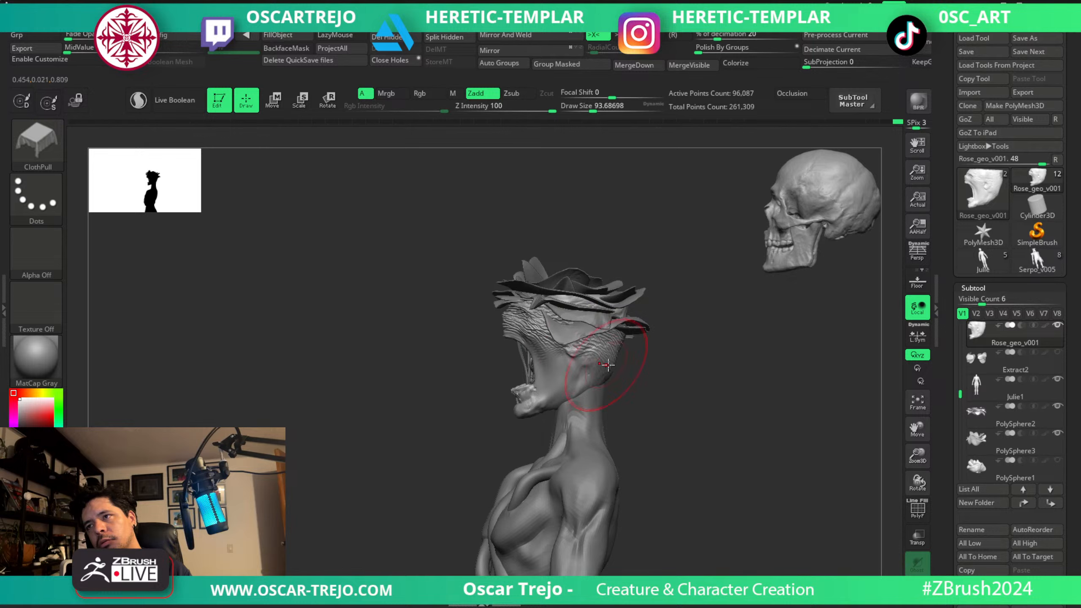
{"action": "key", "text": "ctrl+z"}
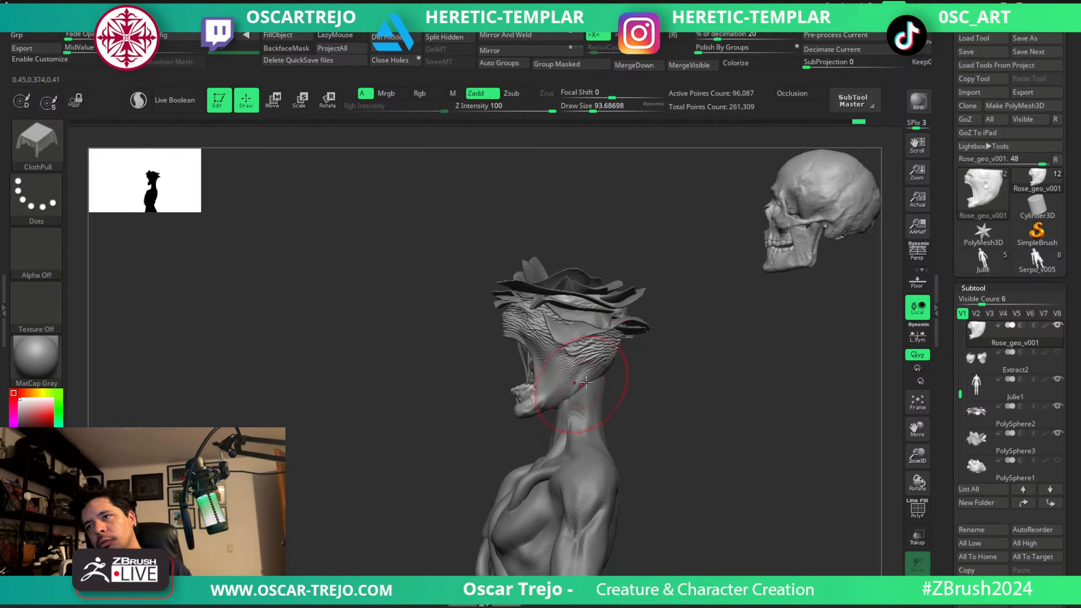
{"action": "mouse_move", "coordinate": [586, 383]}
{"action": "right_mouse_down"}
{"action": "mouse_move", "coordinate": [663, 376]}
{"action": "mouse_move", "coordinate": [620, 372]}
{"action": "mouse_move", "coordinate": [624, 407]}
{"action": "right_mouse_up"}
Narrow the open mouth of the Rose_geo_v001 head symmetrically with the Move brush at a draw size of about 65.
{"action": "key", "text": "bracketleft"}
{"action": "key", "text": "b"}
{"action": "key", "text": "m"}
{"action": "key", "text": "v"}
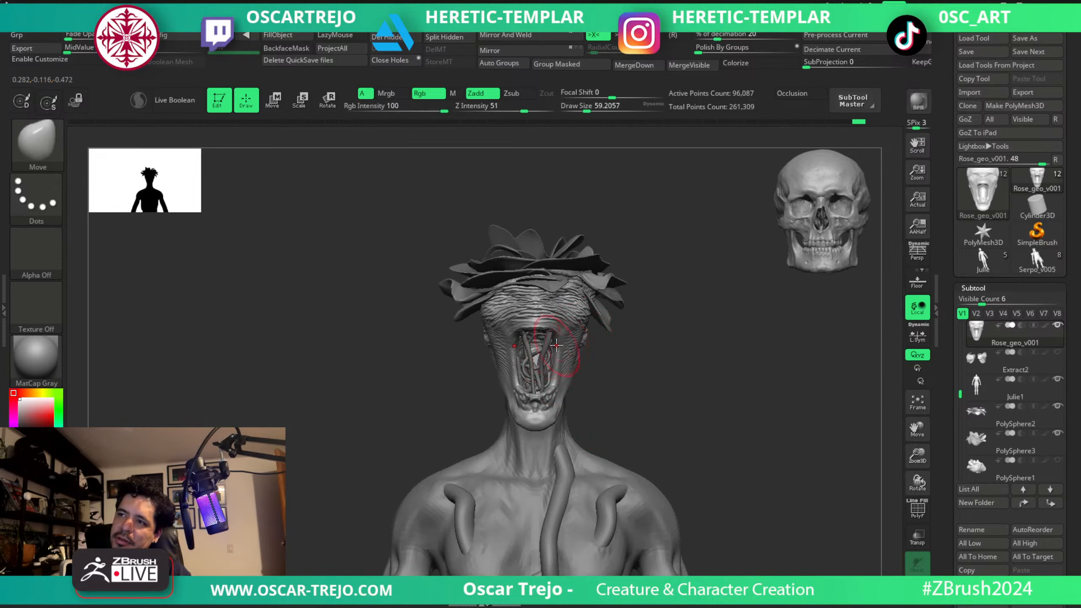
{"action": "key", "text": "bracketright"}
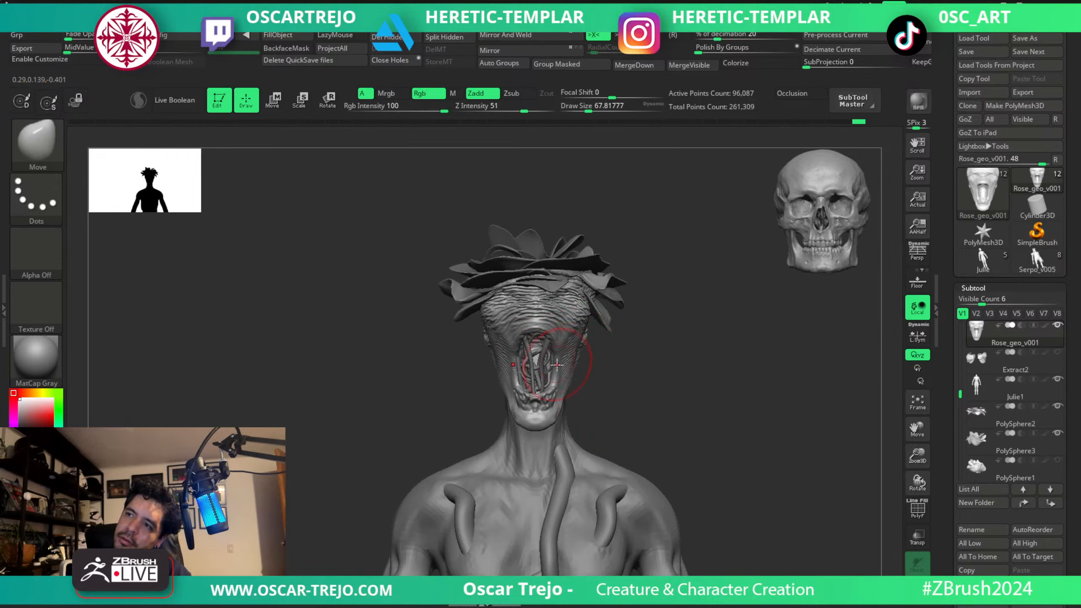
{"action": "right_click_drag", "start_coordinate": [561, 367], "coordinate": [650, 366]}
{"action": "mouse_move", "coordinate": [627, 369]}
{"action": "left_mouse_down"}
{"action": "mouse_move", "coordinate": [670, 368]}
{"action": "mouse_move", "coordinate": [637, 357]}
{"action": "left_mouse_up"}
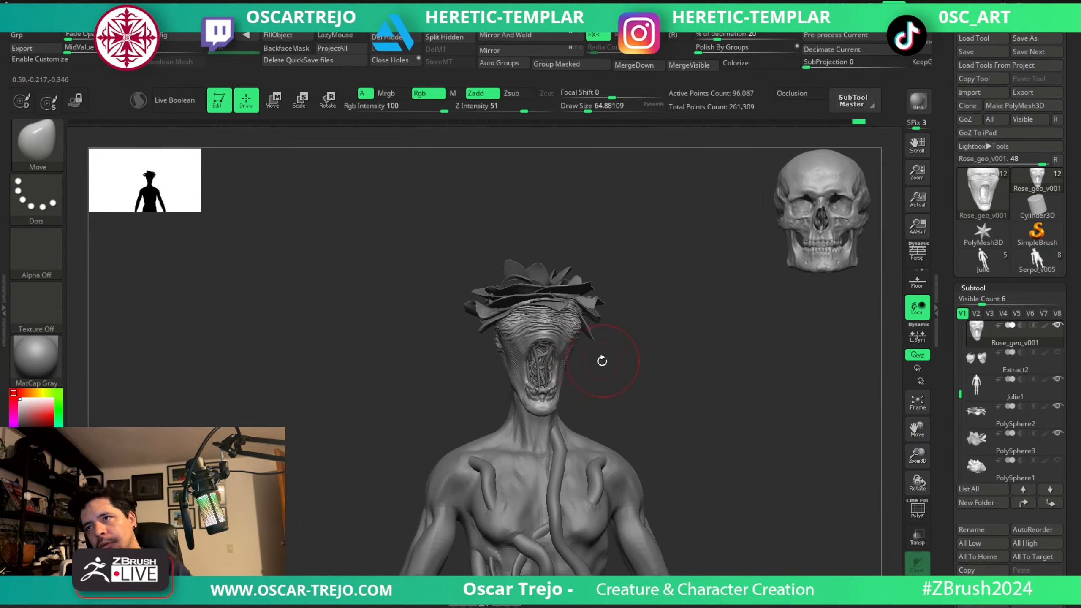
{"action": "left_click_drag", "start_coordinate": [623, 346], "coordinate": [647, 333]}
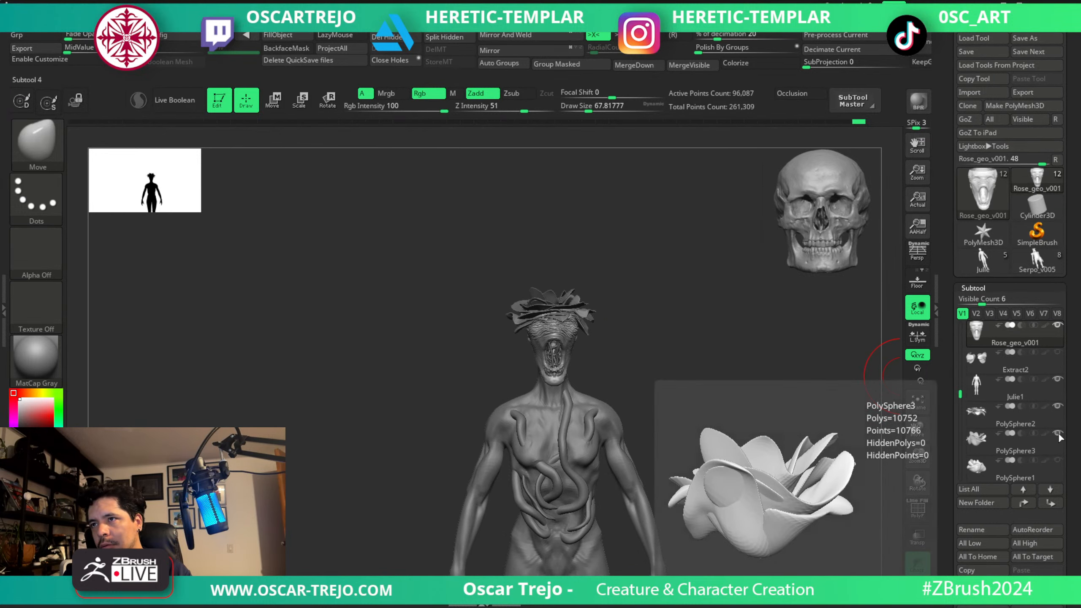
Duplicate the folded Rose_geo_v001 head as a separate variant and make the original head active again.
{"action": "mouse_move", "coordinate": [682, 356]}
{"action": "left_mouse_down"}
{"action": "mouse_move", "coordinate": [666, 343]}
{"action": "mouse_move", "coordinate": [673, 336]}
{"action": "mouse_move", "coordinate": [668, 374]}
{"action": "left_mouse_up"}
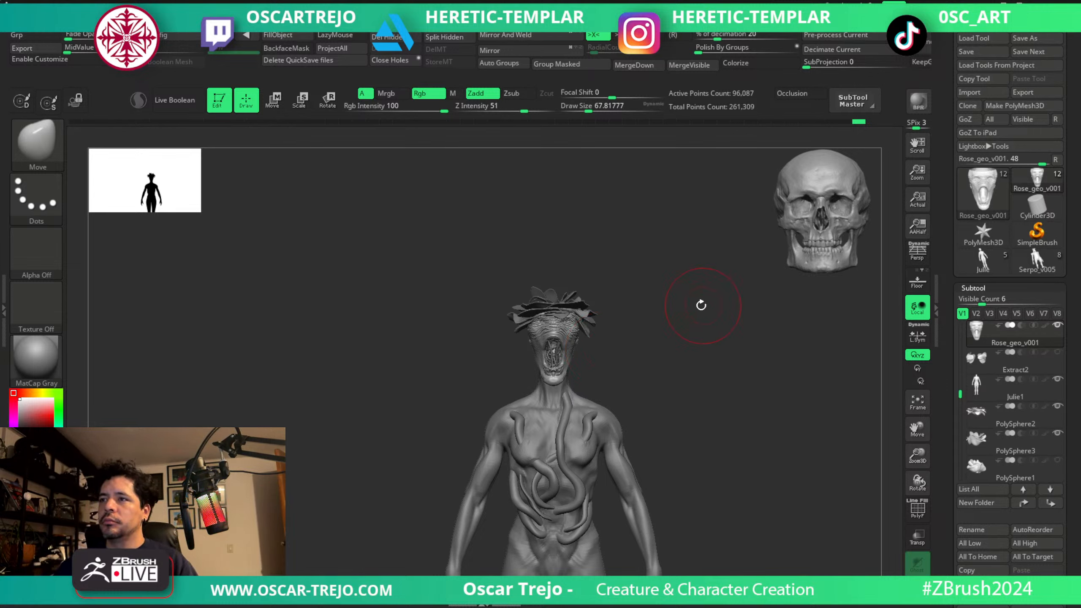
{"action": "key", "text": "shift+f"}
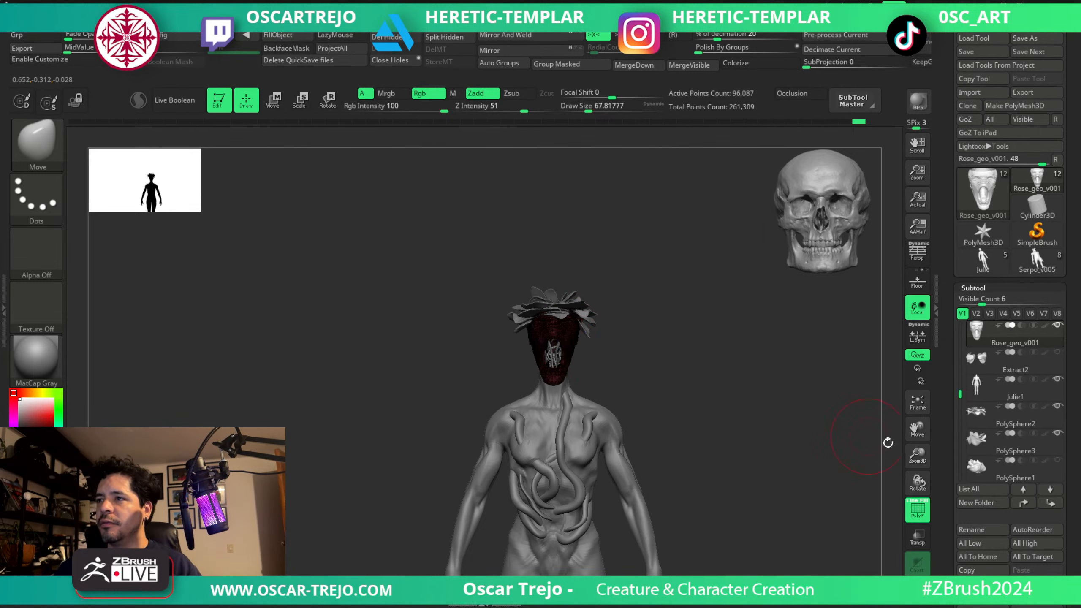
{"action": "left_click_drag", "start_coordinate": [951, 532], "coordinate": [956, 450]}
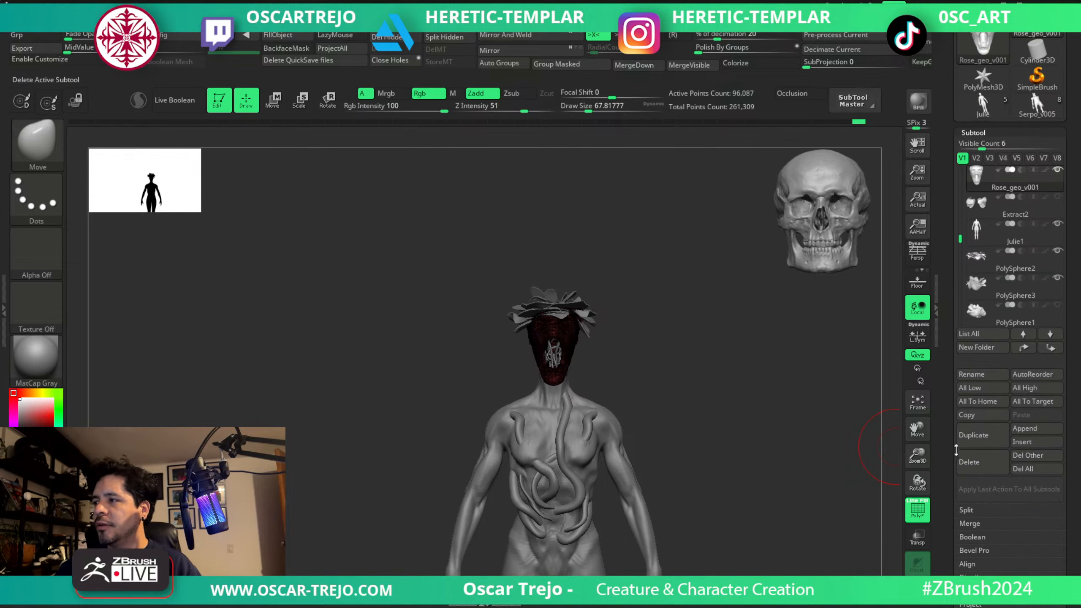
{"action": "left_click", "coordinate": [973, 436]}
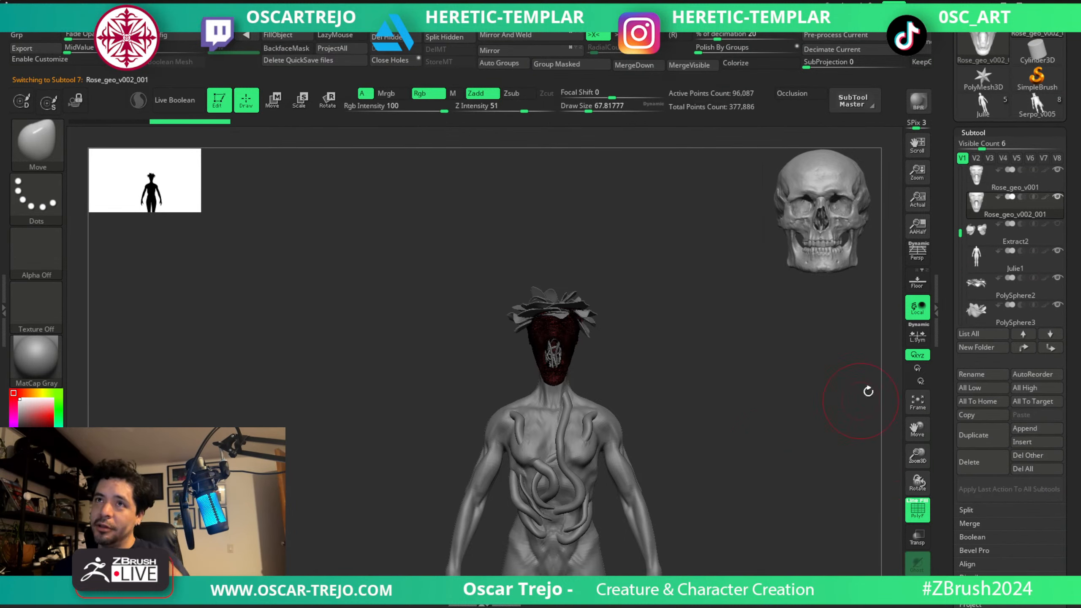
{"action": "left_click", "coordinate": [987, 181]}
{"action": "key", "text": "shift+f"}
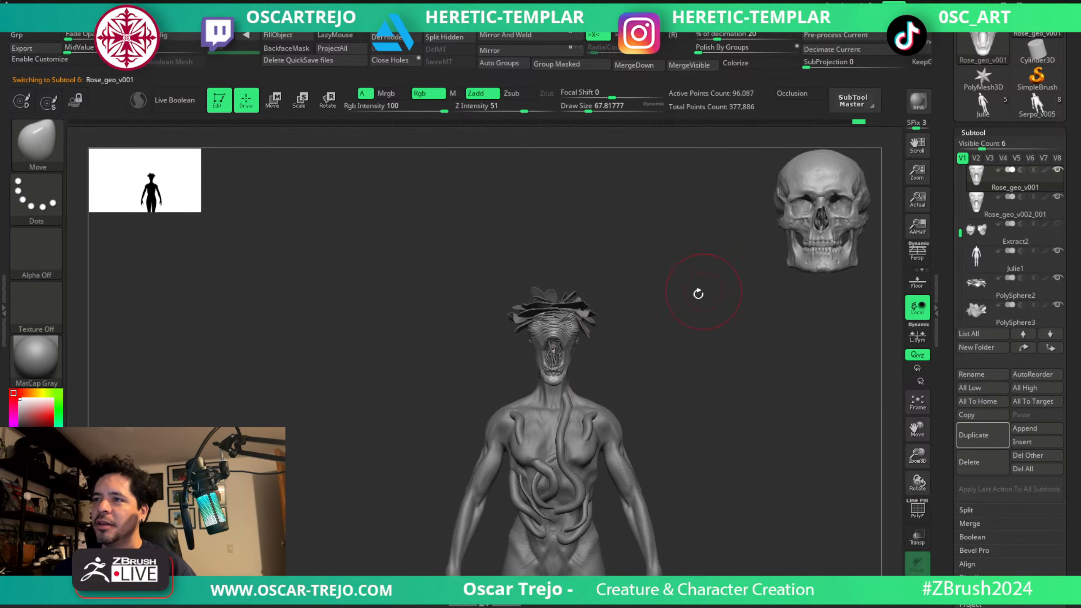
Step Rose_geo_v001 back through its undo history to the cropped skull without cloth folds, and hide it.
{"action": "right_click_drag", "start_coordinate": [691, 309], "coordinate": [697, 358], "text": "ctrl"}
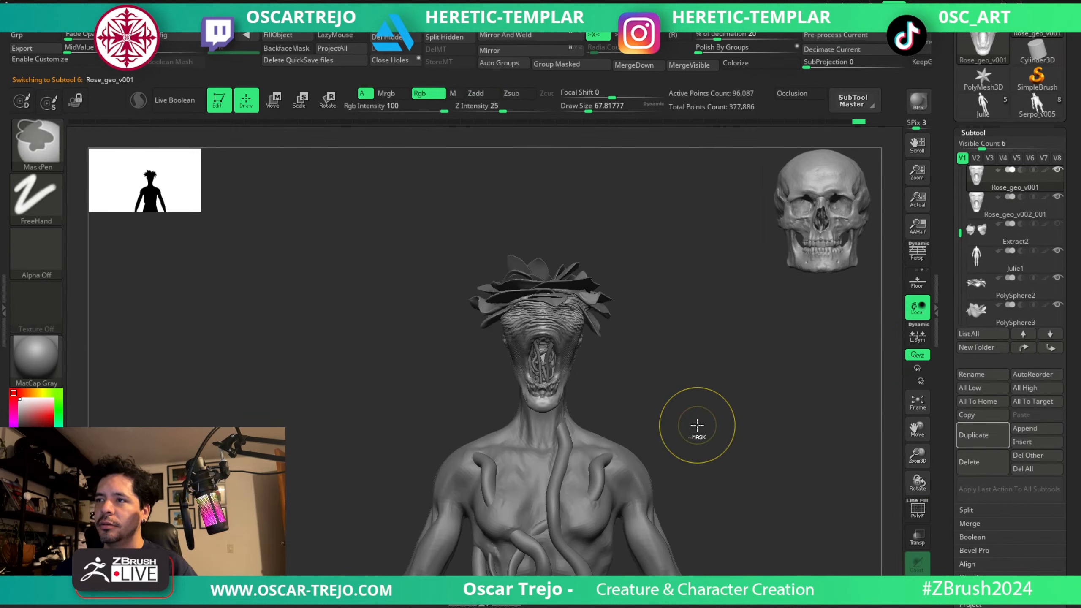
{"action": "key", "text": "ctrl+z"}
{"action": "key", "text": "ctrl+z"}
{"action": "key", "text": "ctrl+z"}
{"action": "key", "text": "ctrl+z"}
{"action": "key", "text": "ctrl+z"}
{"action": "key", "text": "ctrl+z"}
{"action": "key", "text": "ctrl+z"}
{"action": "key", "text": "ctrl+z"}
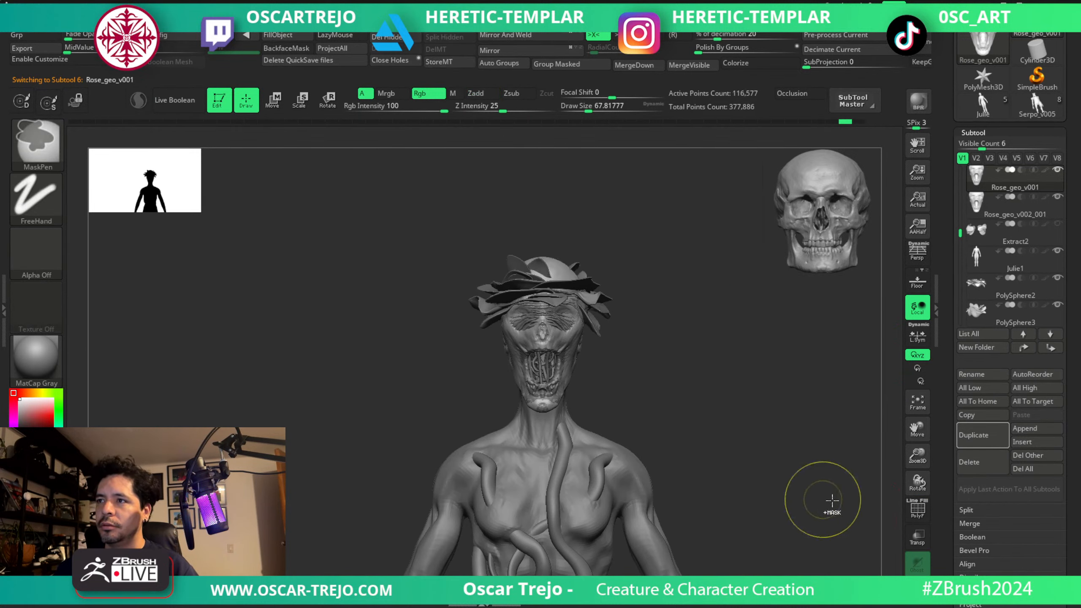
{"action": "key", "text": "ctrl+shift+z"}
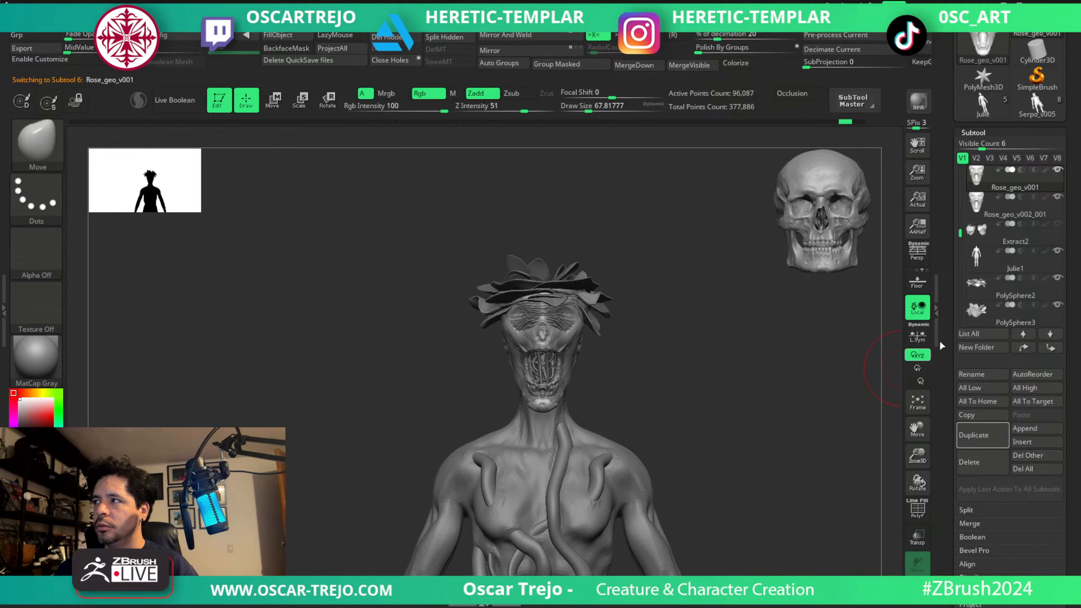
{"action": "left_click_drag", "start_coordinate": [772, 305], "coordinate": [688, 328]}
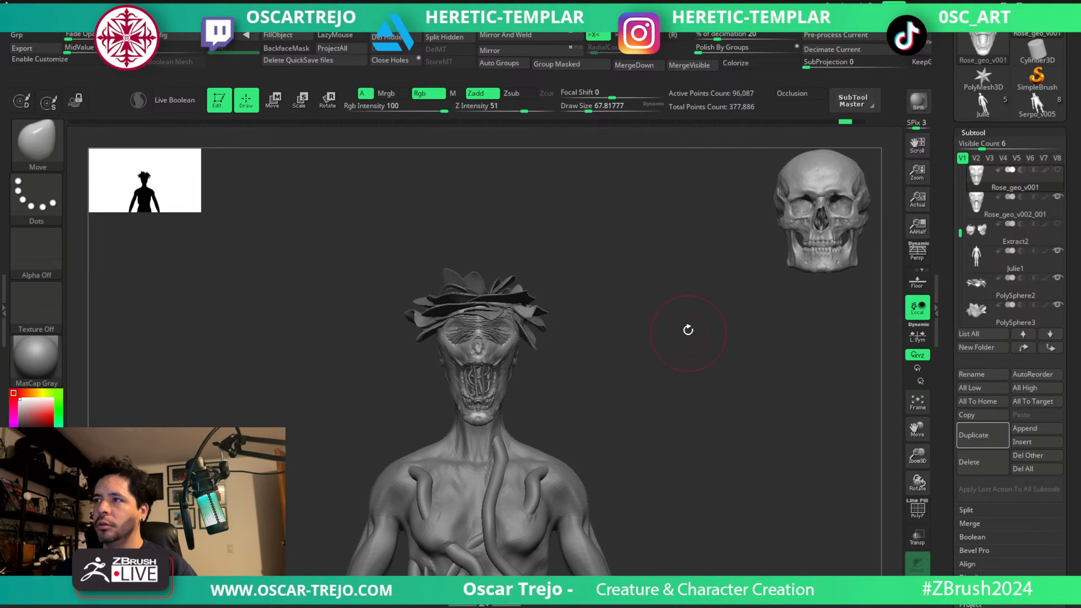
Take a canvas snapshot of the creature with the folded Rose_geo_v002_001 head and switch the live model to the bare skull head.
{"action": "left_click", "coordinate": [516, 317], "text": "alt"}
{"action": "left_click_drag", "start_coordinate": [609, 347], "coordinate": [419, 306], "text": "alt"}
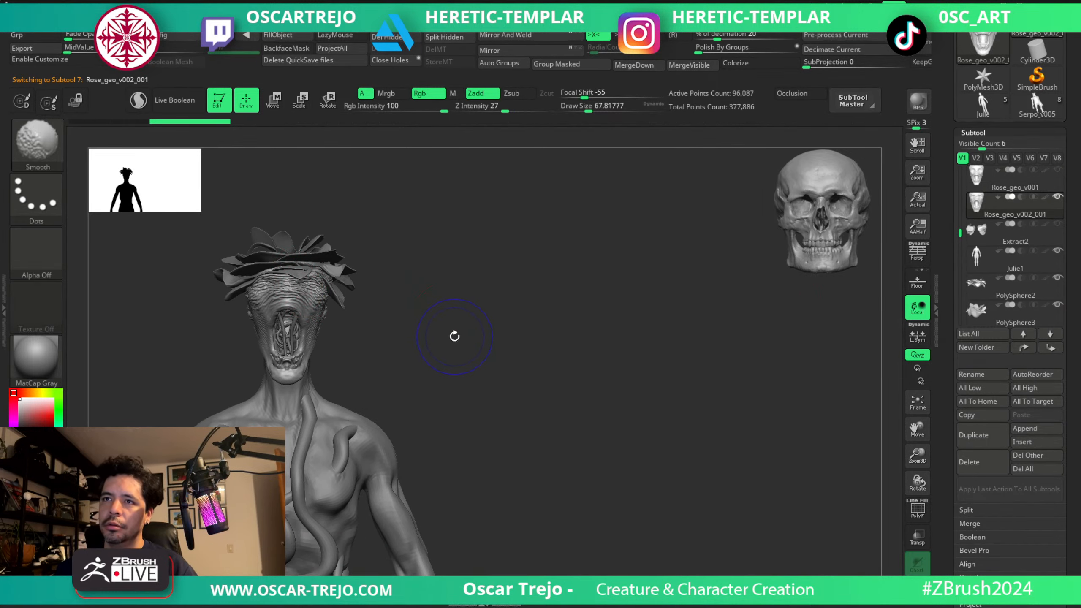
{"action": "key", "text": "shift+s"}
{"action": "left_click_drag", "start_coordinate": [461, 348], "coordinate": [713, 350], "text": "alt"}
{"action": "left_click", "coordinate": [1056, 179]}
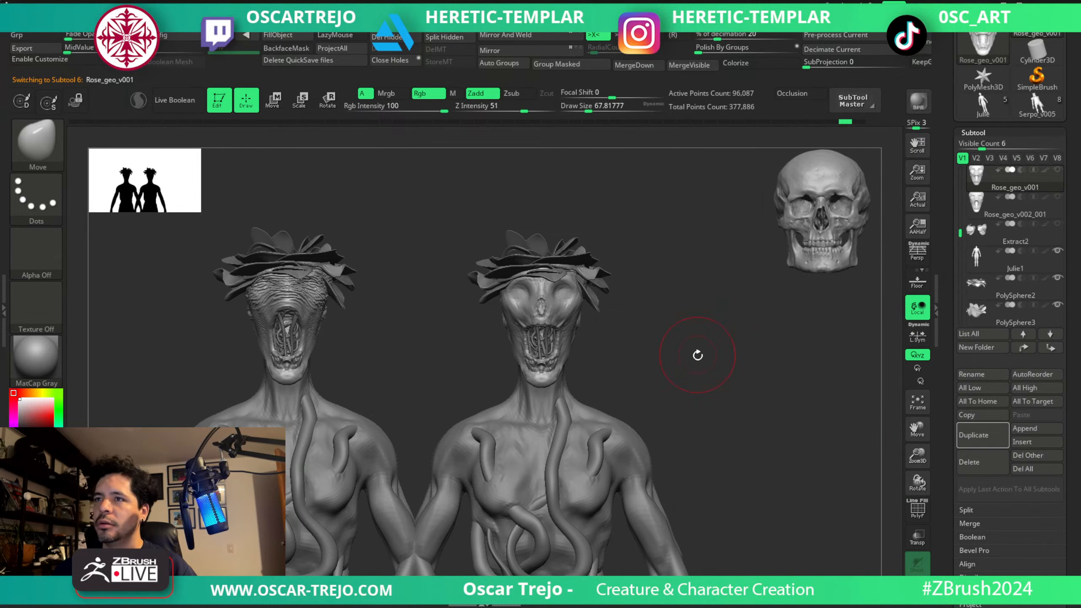
Take a canvas snapshot of the bare skull version, move the live model beside it and hide PolySphere2 and PolySphere3.
{"action": "left_click_drag", "start_coordinate": [701, 359], "coordinate": [694, 353], "text": "alt"}
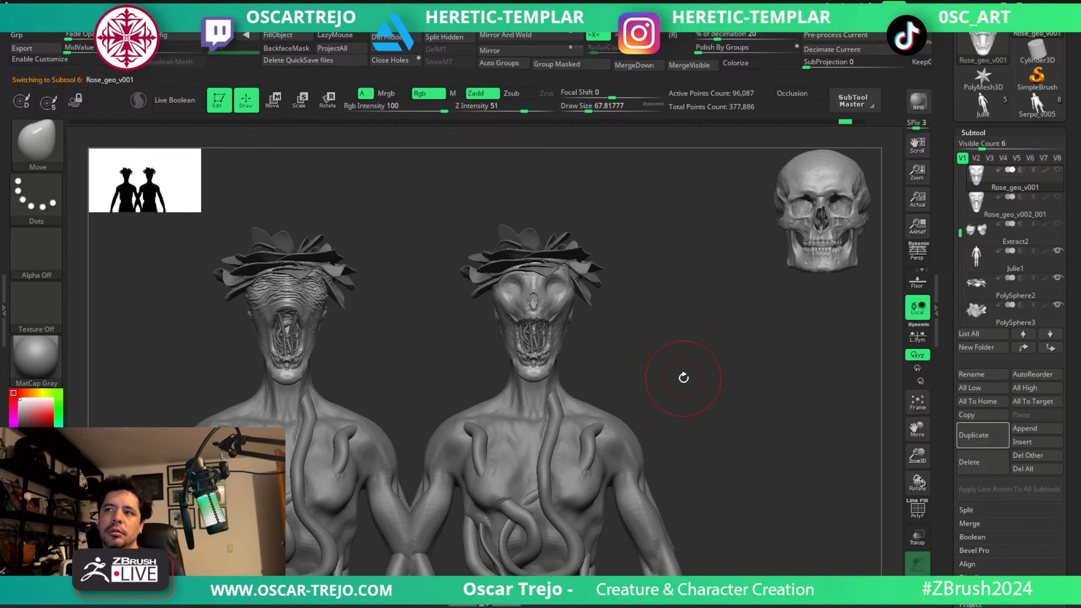
{"action": "left_click_drag", "start_coordinate": [723, 303], "coordinate": [875, 357]}
{"action": "key", "text": "shift+s"}
{"action": "key", "text": "Tab"}
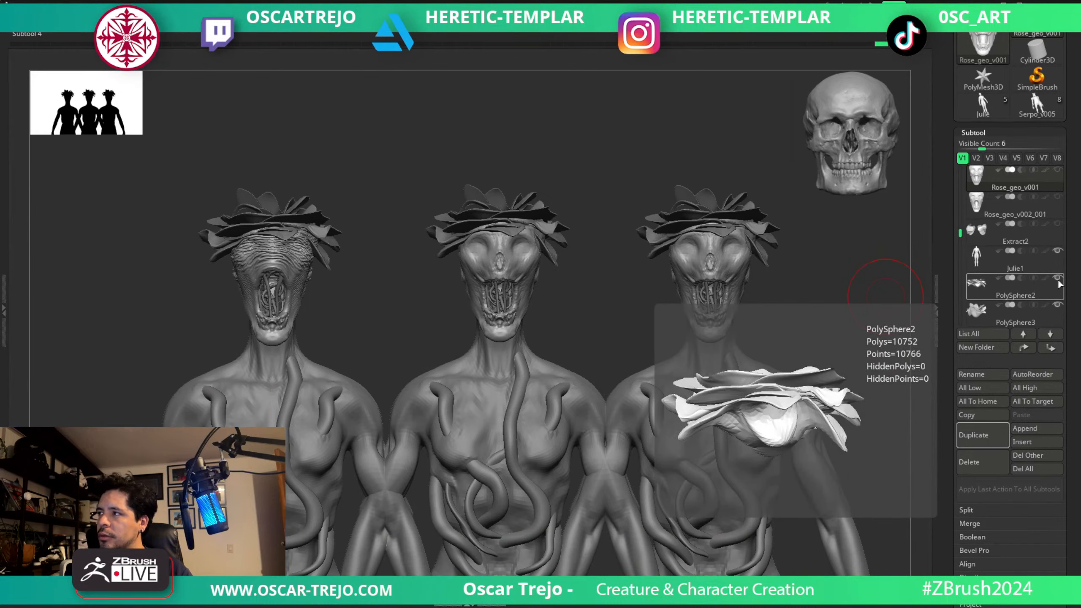
{"action": "left_click", "coordinate": [1057, 279]}
{"action": "left_click", "coordinate": [1056, 304]}
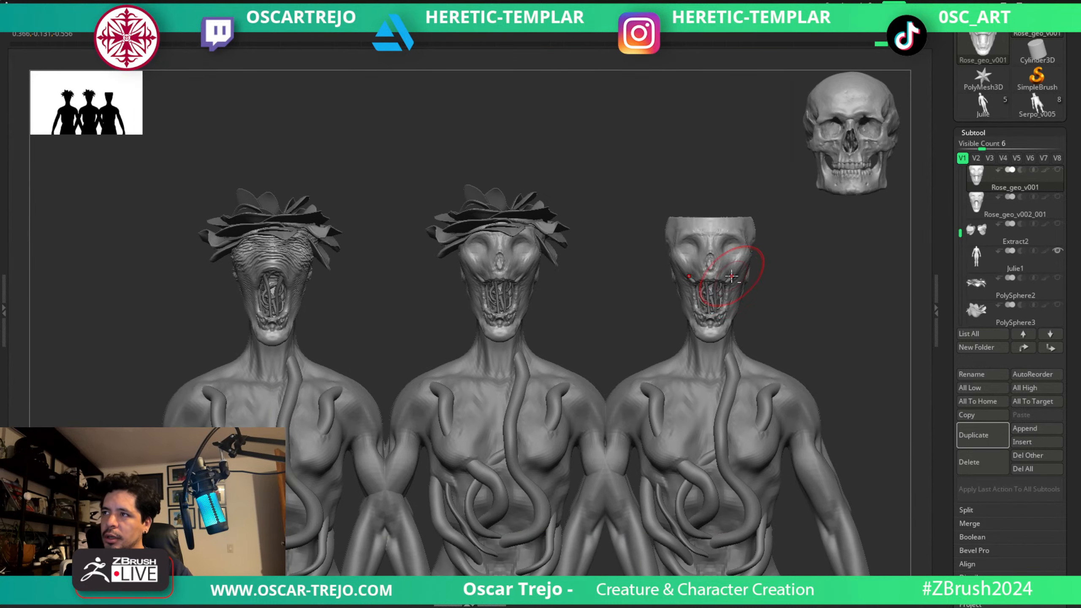
Reveal the hidden upper cranium of the live Rose_geo_v001 head so the skull is complete.
{"action": "left_click", "coordinate": [764, 273], "text": "ctrl+shift"}
{"action": "left_click", "coordinate": [766, 318]}
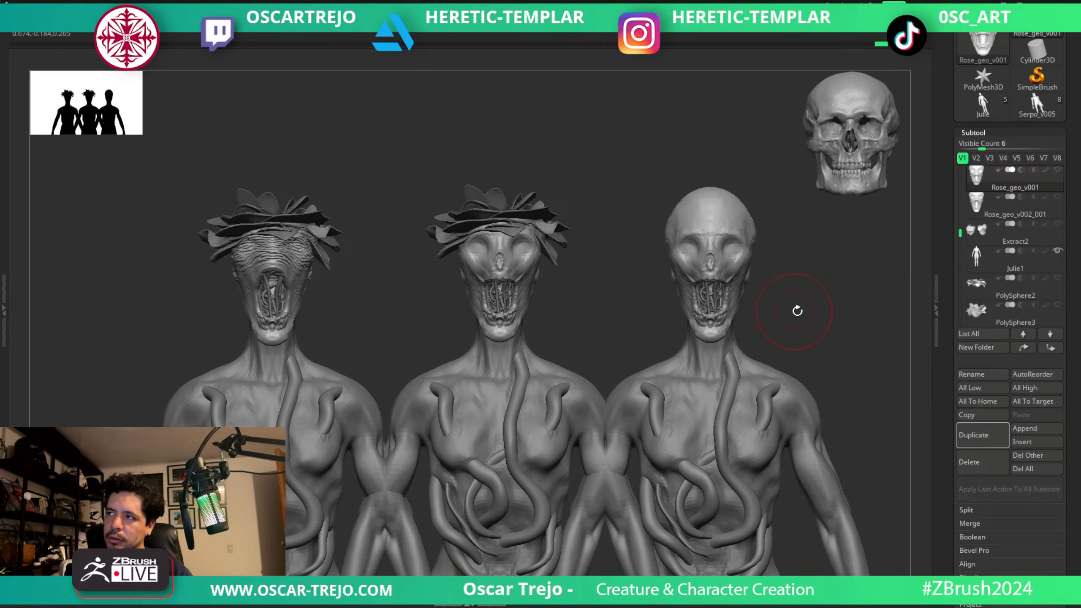
{"action": "mouse_move", "coordinate": [813, 326]}
{"action": "left_mouse_down"}
{"action": "mouse_move", "coordinate": [821, 314]}
{"action": "mouse_move", "coordinate": [830, 328]}
{"action": "mouse_move", "coordinate": [827, 314]}
{"action": "mouse_move", "coordinate": [798, 312]}
{"action": "left_mouse_up"}
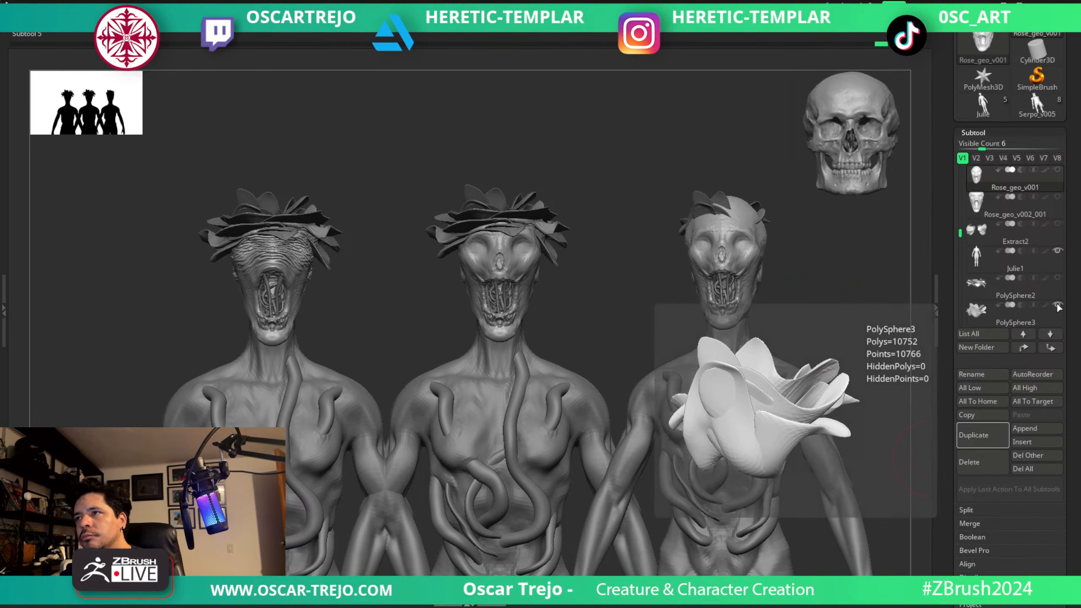
Preview the petal subtools on the bare skull: PolySphere3 and PolySphere2 separately, then PolySphere1 together with PolySphere2_1.
{"action": "left_click", "coordinate": [1057, 279]}
{"action": "left_click", "coordinate": [1057, 279]}
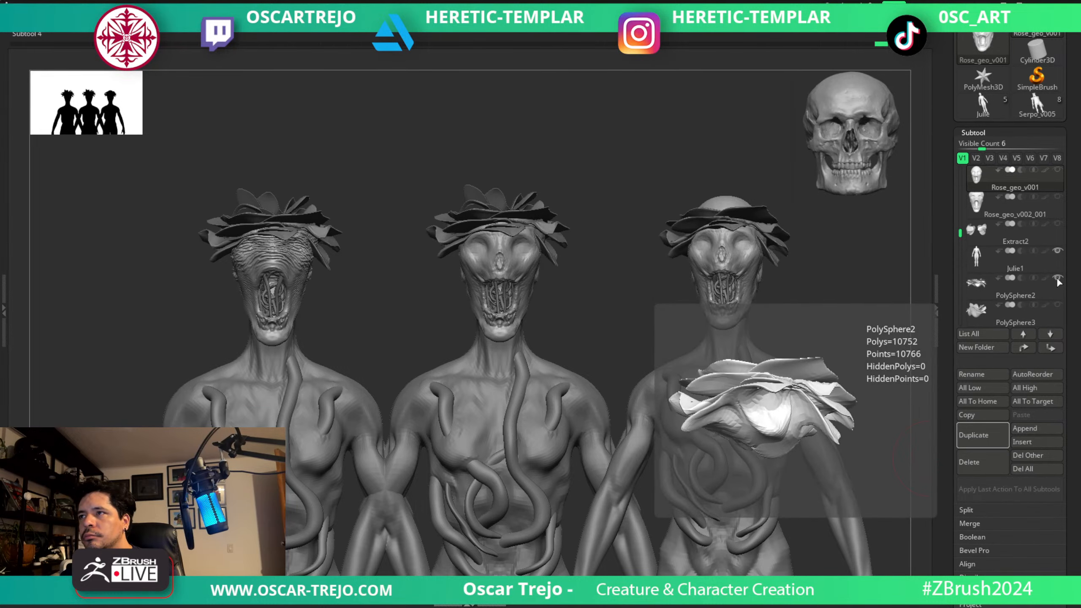
{"action": "left_click", "coordinate": [1059, 280]}
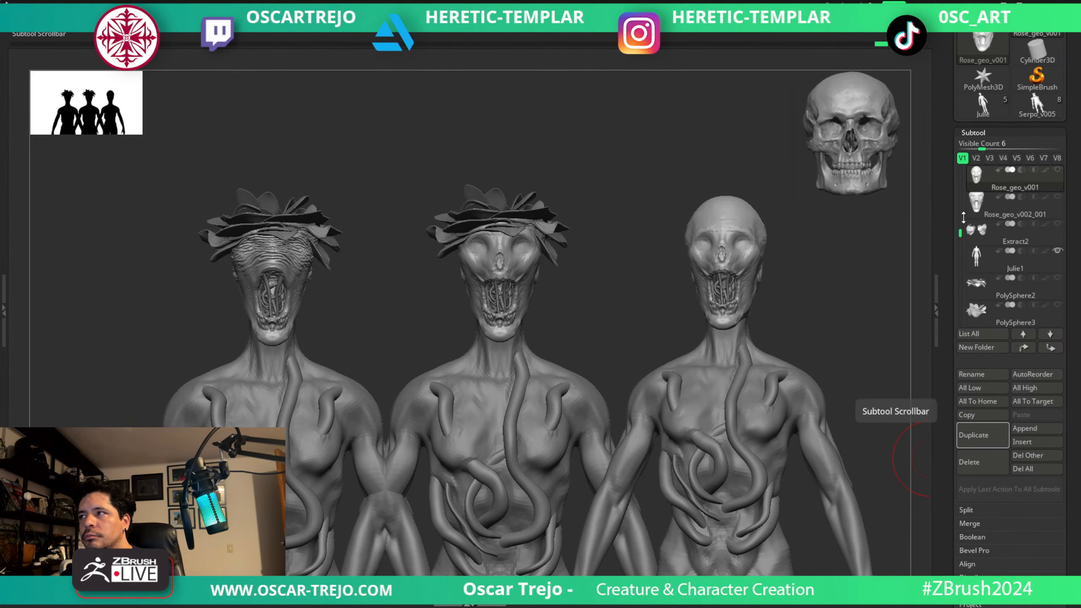
{"action": "left_click_drag", "start_coordinate": [960, 233], "coordinate": [960, 258]}
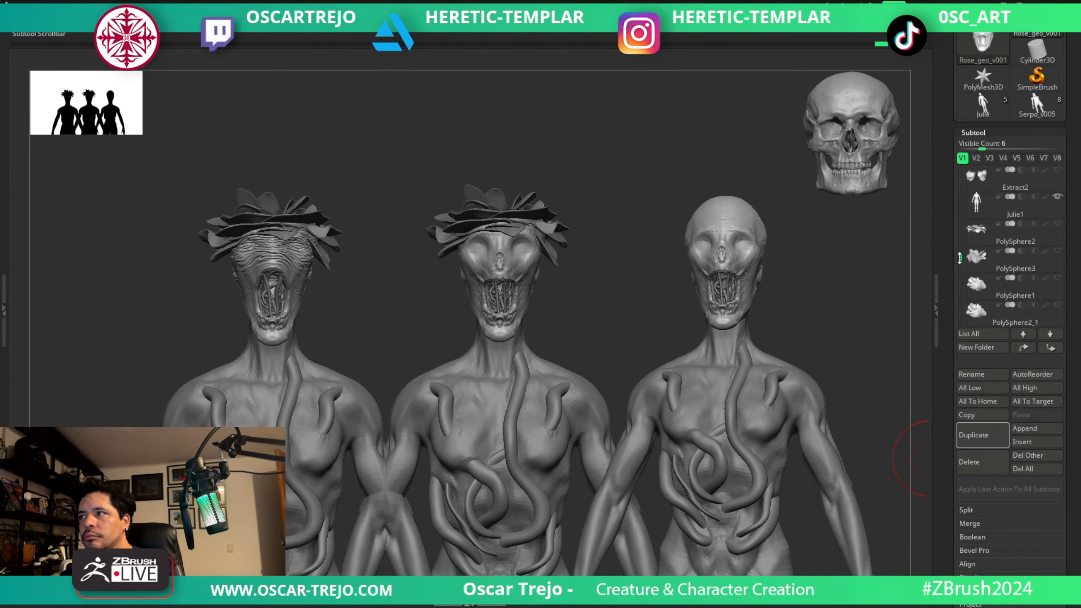
{"action": "left_click", "coordinate": [1058, 278]}
{"action": "left_click", "coordinate": [1057, 305]}
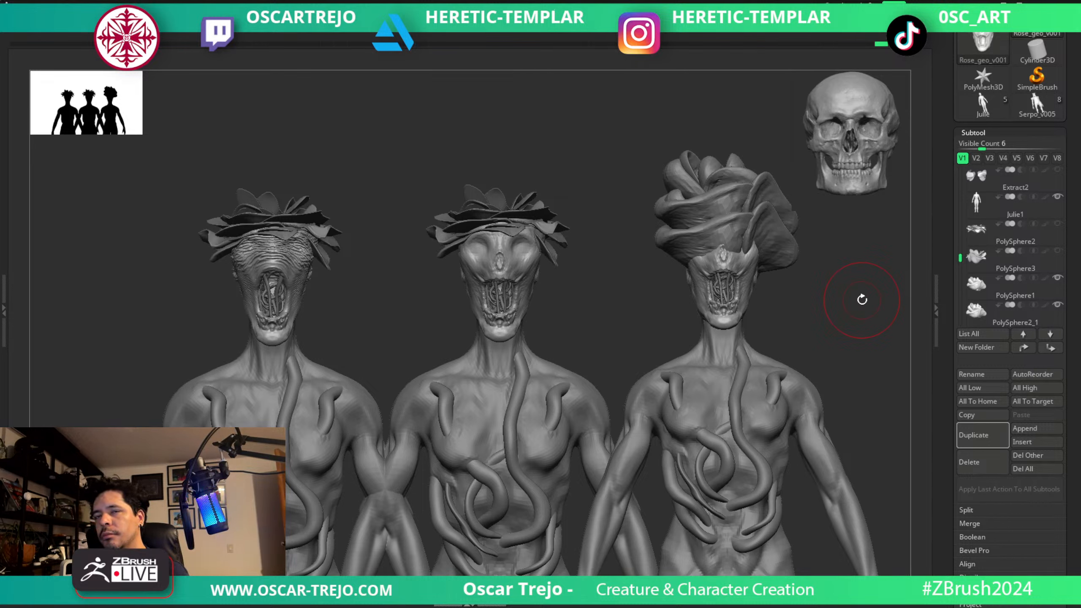
{"action": "left_click_drag", "start_coordinate": [862, 299], "coordinate": [852, 323]}
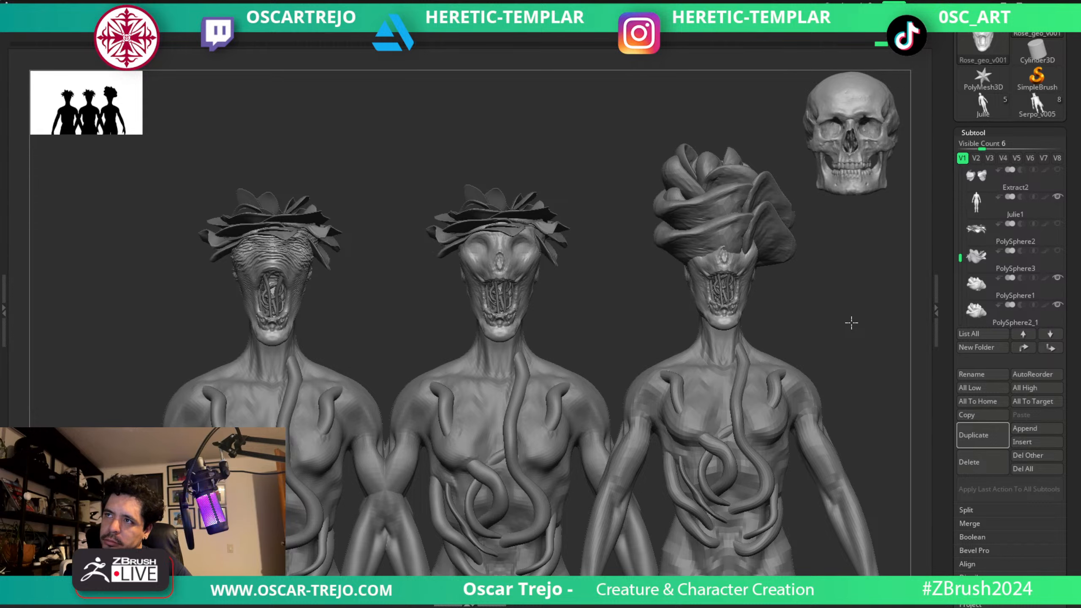
Clear the snapshots from the canvas, leaving only the live model, and reposition it.
{"action": "mouse_move", "coordinate": [999, 275]}
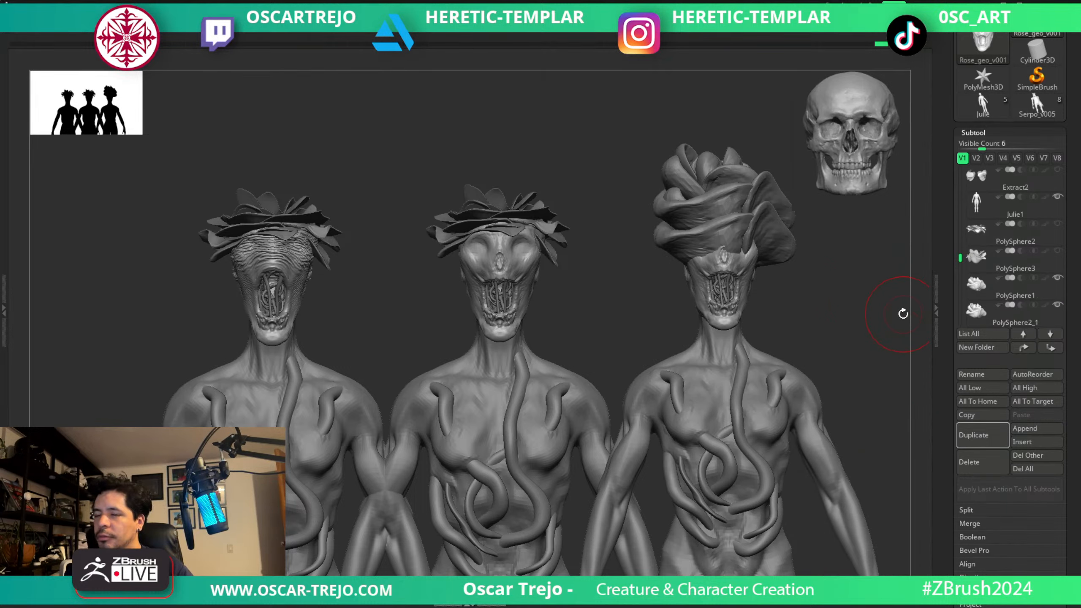
{"action": "key", "text": "ctrl+n"}
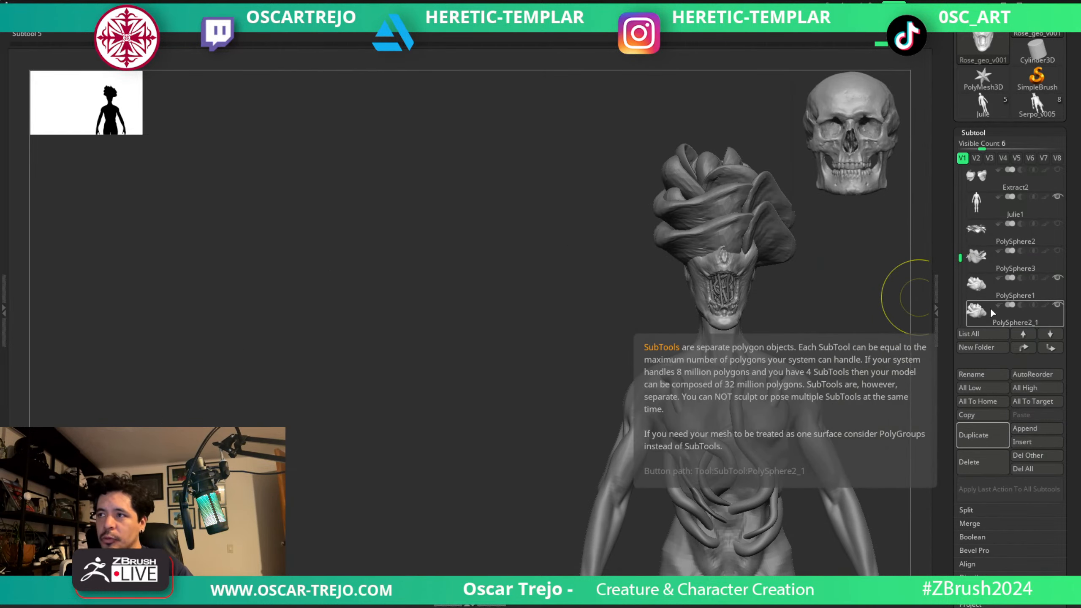
{"action": "mouse_move", "coordinate": [909, 324]}
{"action": "left_mouse_down"}
{"action": "mouse_move", "coordinate": [890, 311]}
{"action": "mouse_move", "coordinate": [760, 350]}
{"action": "left_mouse_up"}
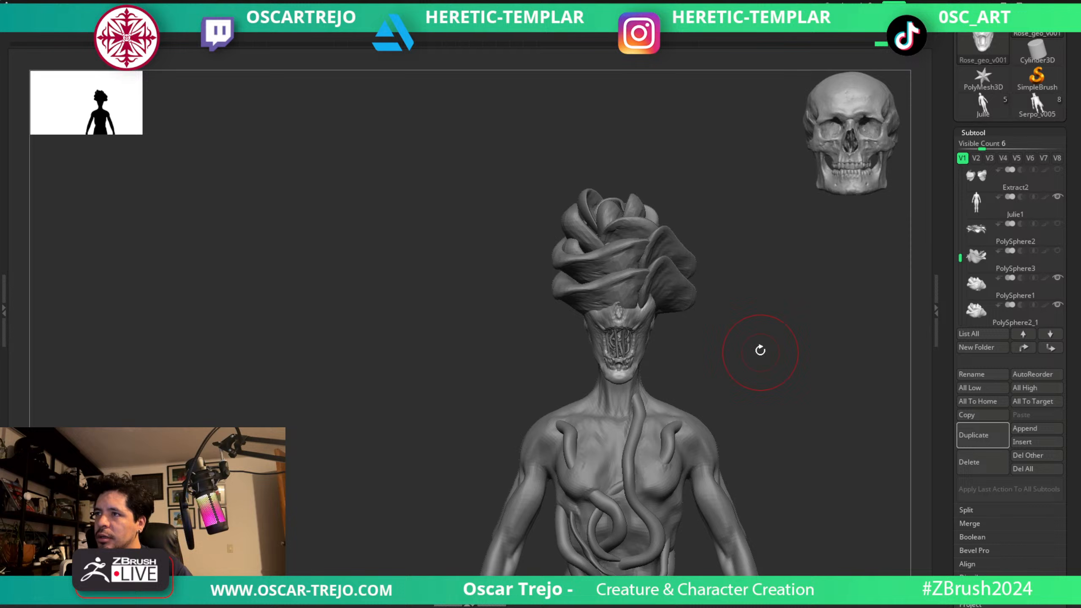
Hide the PolySphere2_1 and PolySphere1 roses and make the Rose_geo_v001 skull active.
{"action": "left_click", "coordinate": [635, 270], "text": "alt"}
{"action": "scroll", "coordinate": [952, 234], "scroll_direction": "down", "scroll_amount": 3}
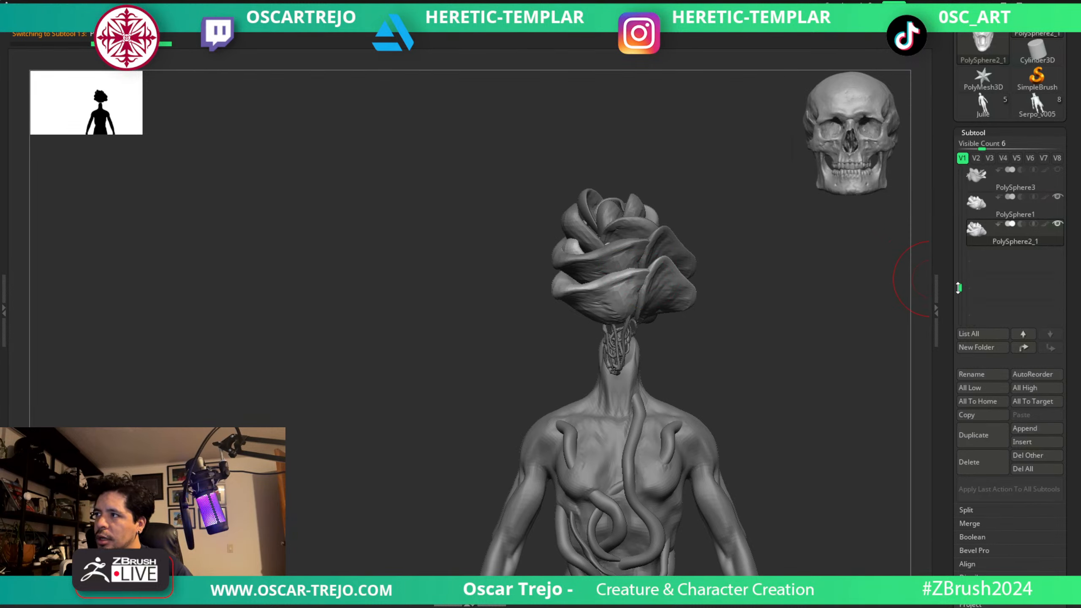
{"action": "mouse_move", "coordinate": [1047, 232]}
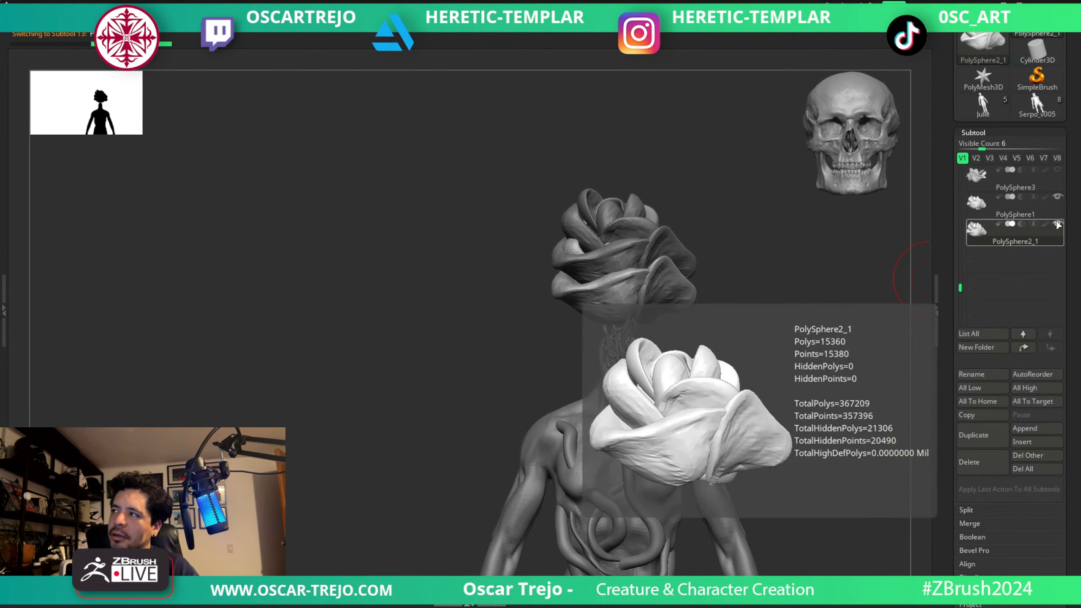
{"action": "left_click", "coordinate": [1057, 223]}
{"action": "left_click", "coordinate": [1060, 200]}
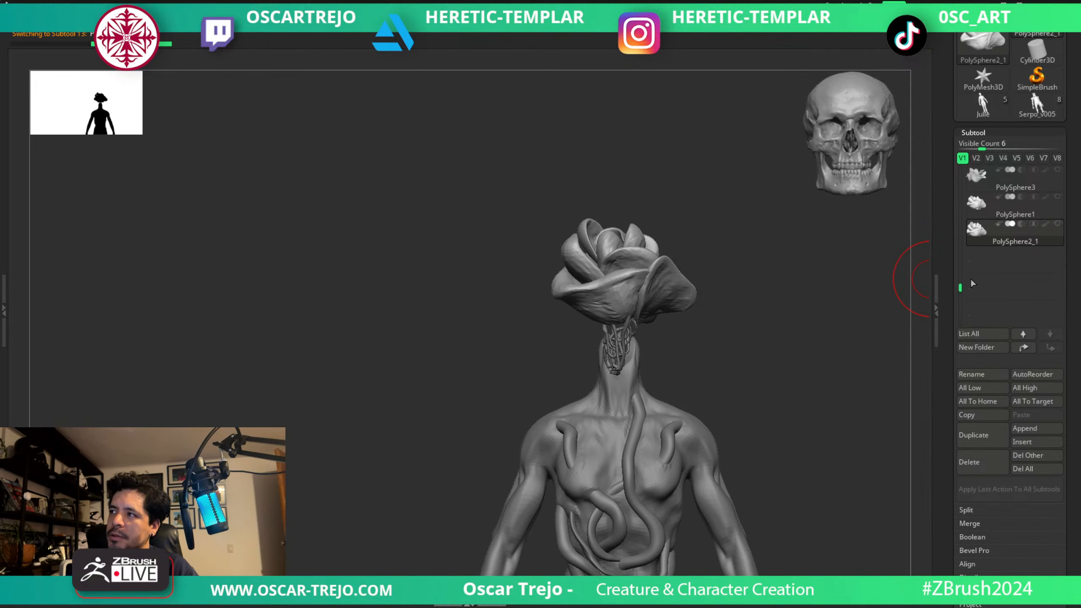
{"action": "left_click_drag", "start_coordinate": [961, 286], "coordinate": [959, 215]}
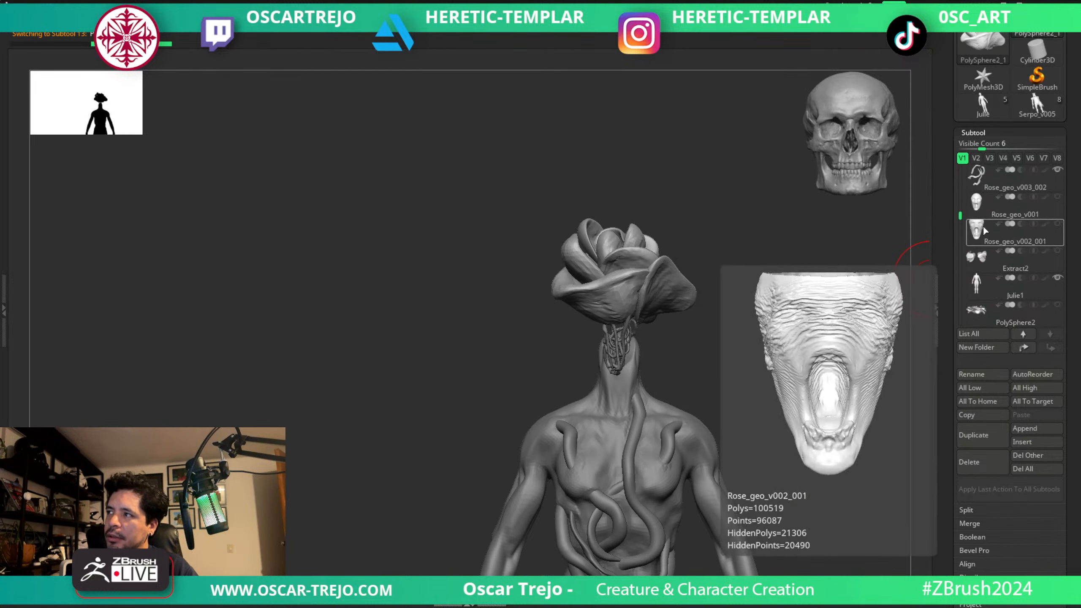
{"action": "left_click", "coordinate": [1015, 210]}
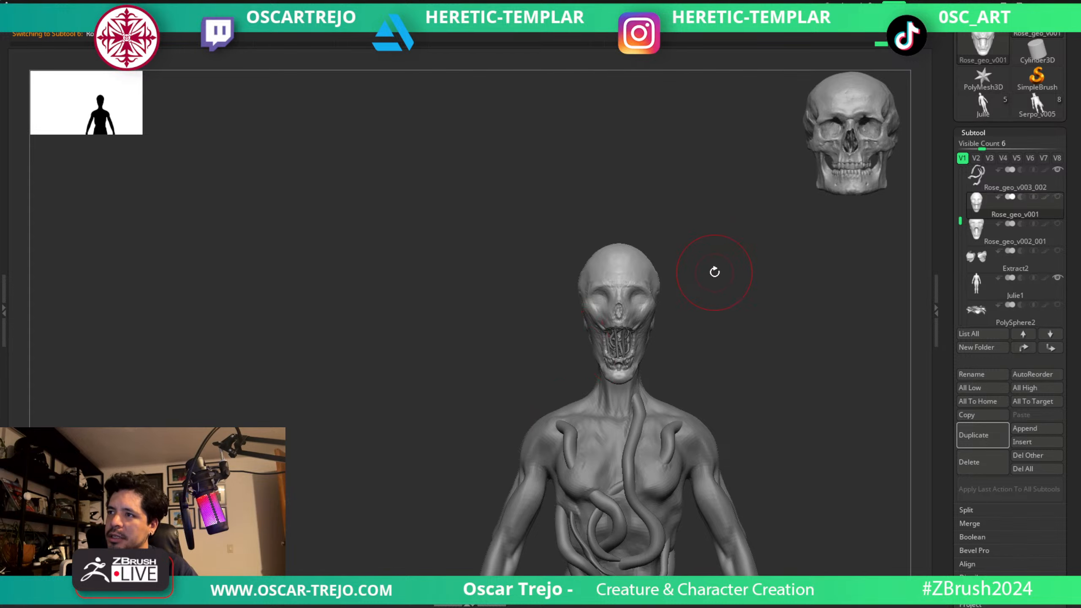
Make the mouth tendrils, Rose_geo_v003_003, the active subtool and turn on visibility for the Rose_geo_v001 skull.
{"action": "left_click_drag", "start_coordinate": [715, 271], "coordinate": [712, 301], "text": "alt"}
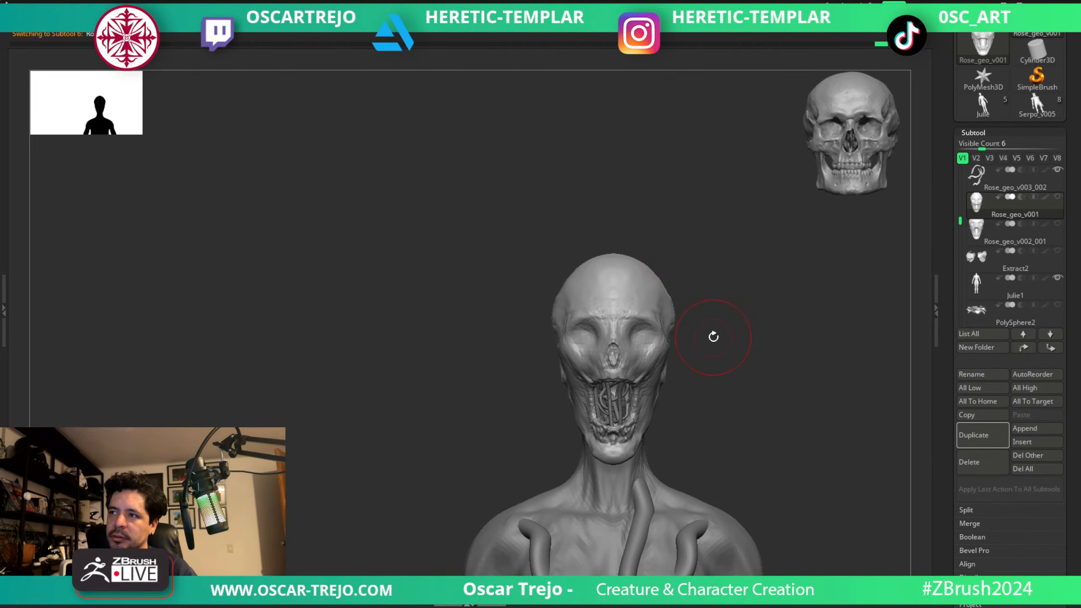
{"action": "mouse_move", "coordinate": [713, 337]}
{"action": "left_mouse_down"}
{"action": "mouse_move", "coordinate": [709, 328]}
{"action": "mouse_move", "coordinate": [725, 339]}
{"action": "mouse_move", "coordinate": [770, 323]}
{"action": "mouse_move", "coordinate": [753, 329]}
{"action": "mouse_move", "coordinate": [756, 312]}
{"action": "mouse_move", "coordinate": [806, 319]}
{"action": "left_mouse_up"}
{"action": "key", "text": "s"}
{"action": "key", "text": "s"}
{"action": "left_click_drag", "start_coordinate": [750, 404], "coordinate": [807, 401]}
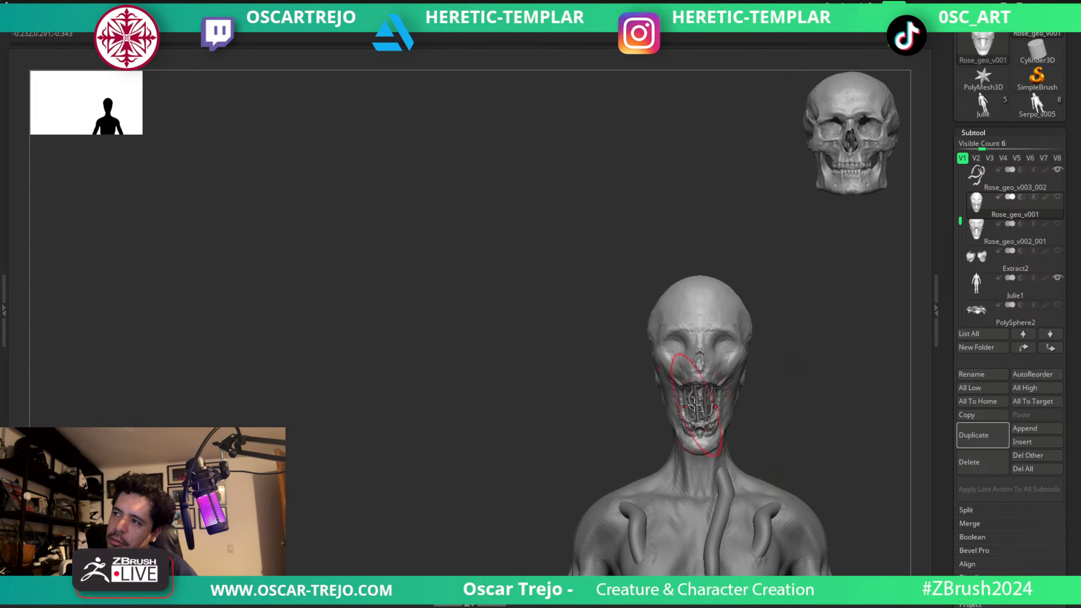
{"action": "left_click", "coordinate": [698, 406], "text": "alt"}
{"action": "left_click", "coordinate": [1058, 224]}
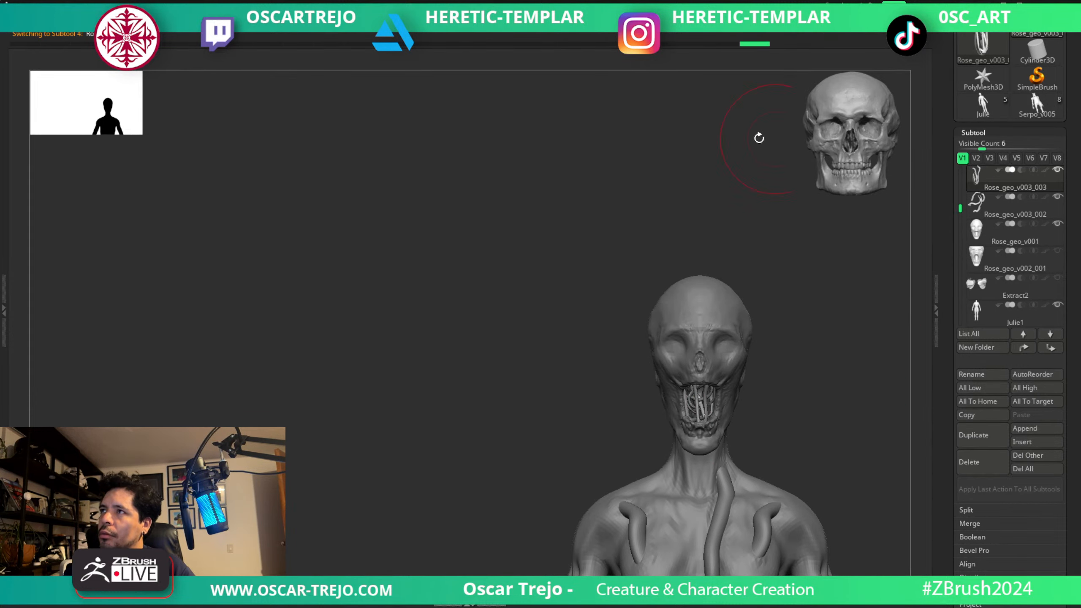
Copy the mouth tendrils within Rose_geo_v003_003 and place the copy upright on top of the skull.
{"action": "key", "text": "w"}
{"action": "mouse_move", "coordinate": [702, 308]}
{"action": "left_mouse_down"}
{"action": "mouse_move", "coordinate": [702, 195]}
{"action": "mouse_move", "coordinate": [719, 209]}
{"action": "mouse_move", "coordinate": [685, 318]}
{"action": "mouse_move", "coordinate": [642, 298]}
{"action": "mouse_move", "coordinate": [661, 316]}
{"action": "left_mouse_up"}
{"action": "key", "text": "q"}
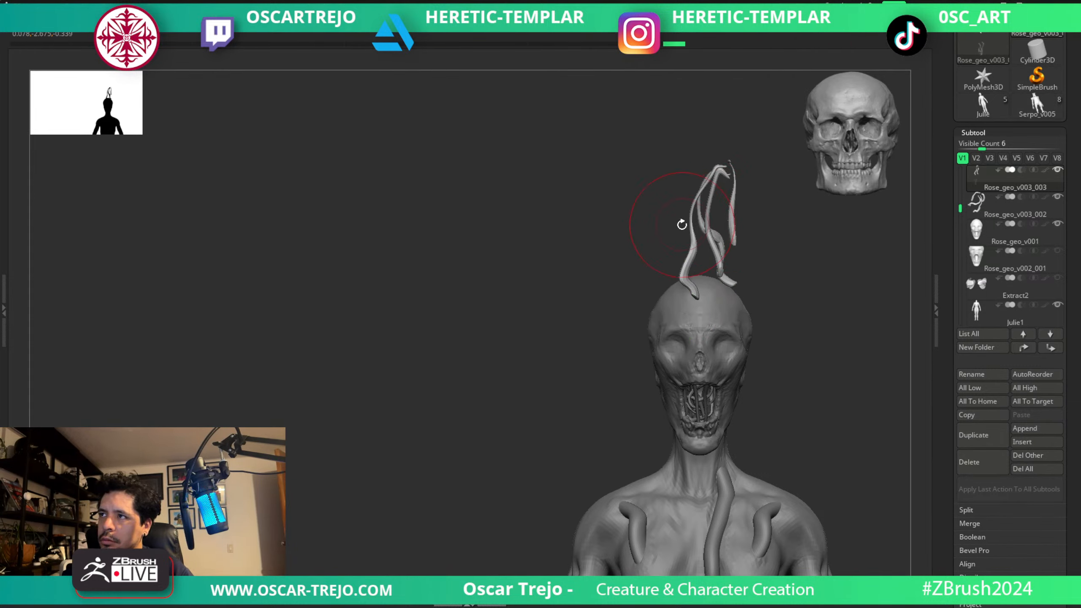
{"action": "left_click_drag", "start_coordinate": [633, 280], "coordinate": [670, 283], "text": "shift"}
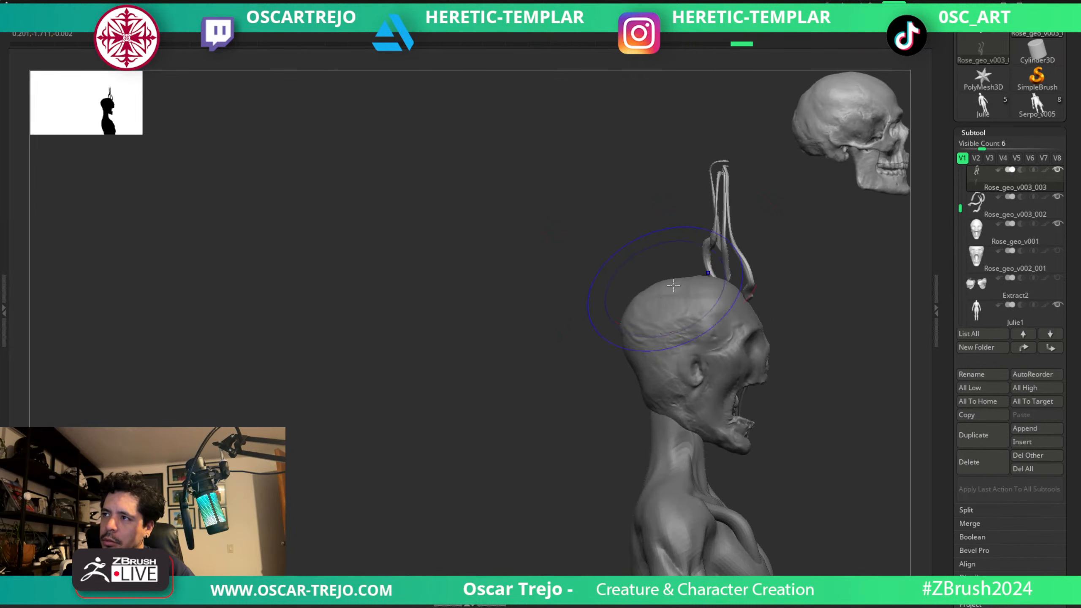
{"action": "key", "text": "w"}
{"action": "mouse_move", "coordinate": [766, 218]}
{"action": "left_mouse_down"}
{"action": "mouse_move", "coordinate": [712, 251]}
{"action": "mouse_move", "coordinate": [731, 265]}
{"action": "mouse_move", "coordinate": [702, 308]}
{"action": "mouse_move", "coordinate": [737, 275]}
{"action": "left_mouse_up"}
{"action": "key", "text": "q"}
Spread the copied tendrils across the top of the skull, pulling one out to the side of the head.
{"action": "key", "text": "s"}
{"action": "key", "text": "s"}
{"action": "left_click_drag", "start_coordinate": [707, 251], "coordinate": [713, 256]}
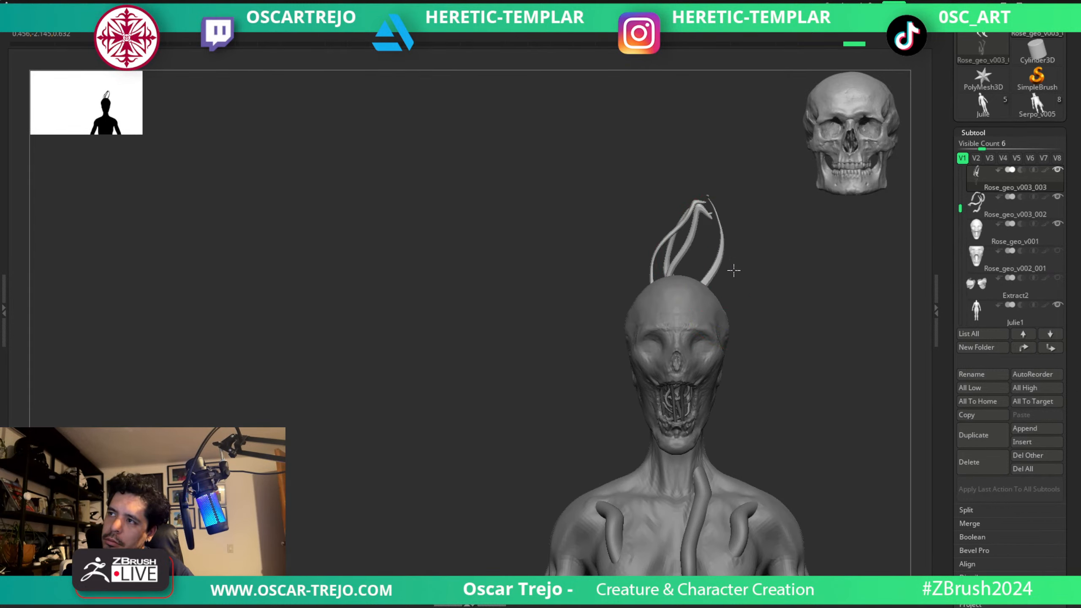
{"action": "left_click_drag", "start_coordinate": [776, 270], "coordinate": [749, 310], "text": "shift"}
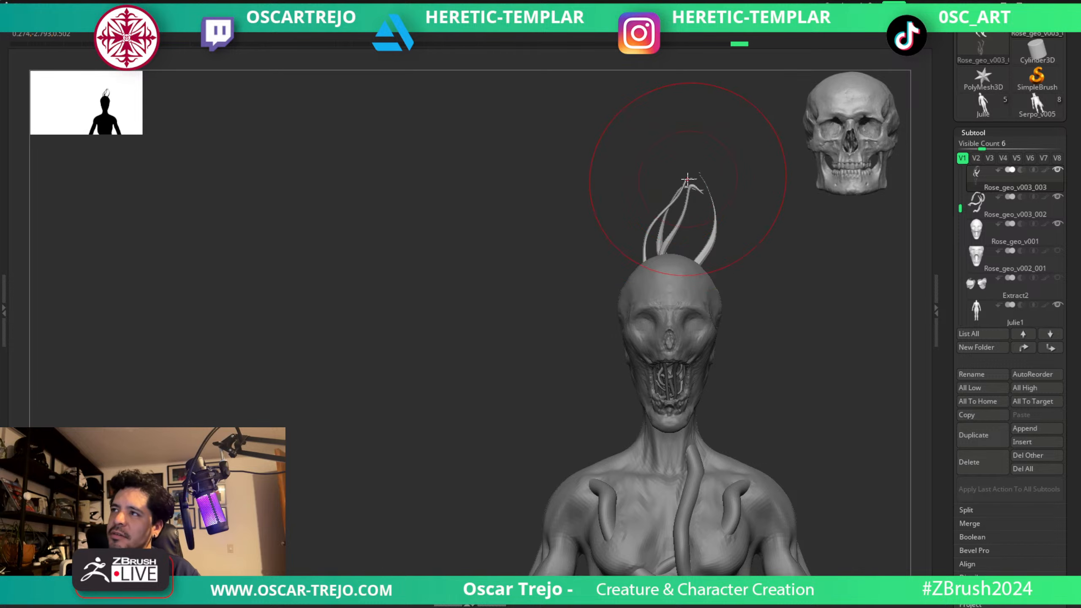
{"action": "mouse_move", "coordinate": [688, 181]}
{"action": "left_mouse_down"}
{"action": "mouse_move", "coordinate": [616, 198]}
{"action": "mouse_move", "coordinate": [586, 229]}
{"action": "mouse_move", "coordinate": [613, 260]}
{"action": "mouse_move", "coordinate": [613, 321]}
{"action": "left_mouse_up"}
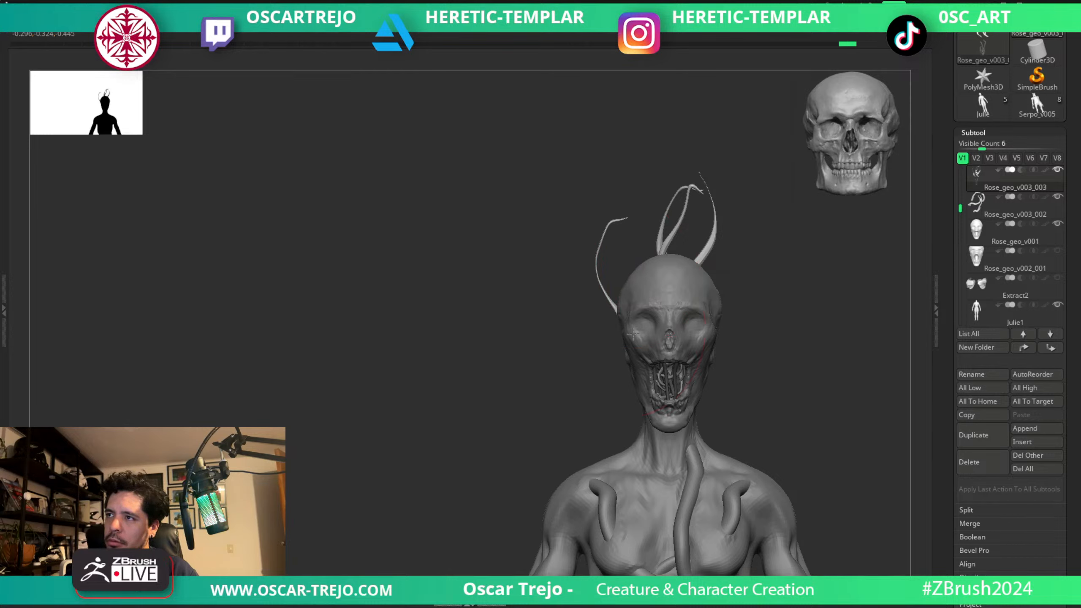
{"action": "left_click_drag", "start_coordinate": [703, 250], "coordinate": [729, 263]}
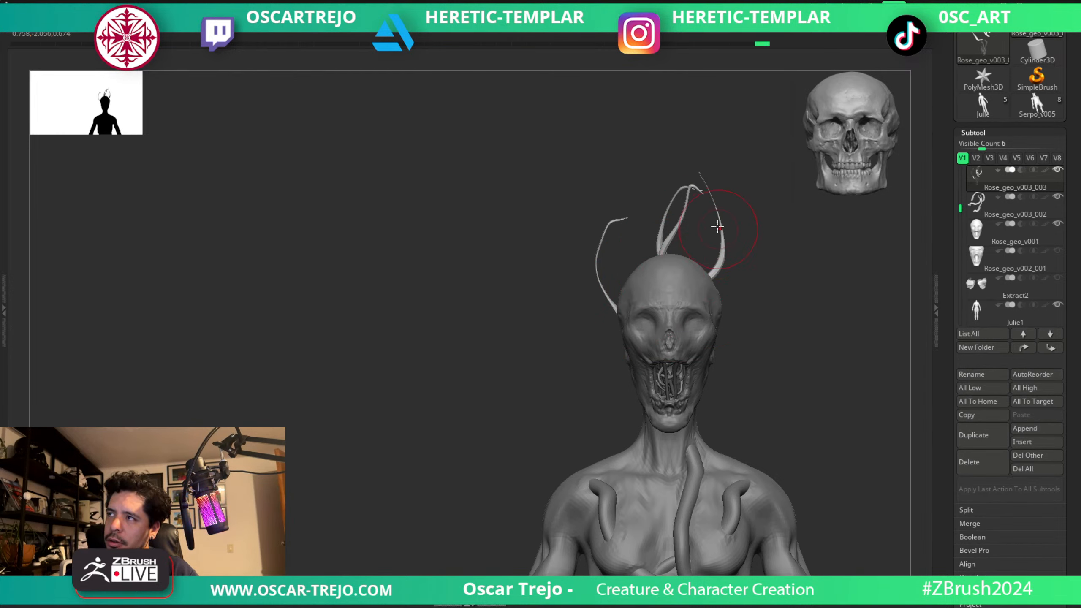
{"action": "mouse_move", "coordinate": [717, 226]}
{"action": "left_mouse_down"}
{"action": "mouse_move", "coordinate": [697, 228]}
{"action": "mouse_move", "coordinate": [722, 235]}
{"action": "mouse_move", "coordinate": [723, 257]}
{"action": "mouse_move", "coordinate": [700, 219]}
{"action": "mouse_move", "coordinate": [673, 243]}
{"action": "left_mouse_up"}
{"action": "key", "text": "ctrl+z"}
{"action": "key", "text": "ctrl+z"}
{"action": "key", "text": "ctrl+z"}
{"action": "key", "text": "ctrl+z"}
Separate the two middle tendrils at their bases and tips so that each stem stands alone on the skull.
{"action": "key", "text": "s"}
{"action": "key", "text": "s"}
{"action": "left_click_drag", "start_coordinate": [670, 247], "coordinate": [695, 257]}
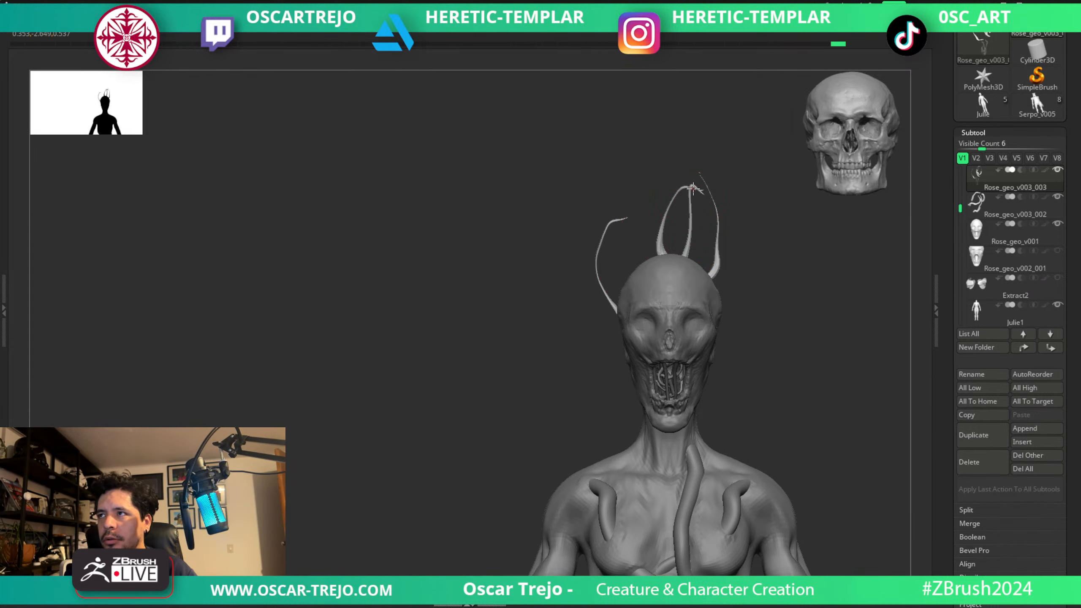
{"action": "mouse_move", "coordinate": [693, 189]}
{"action": "left_mouse_down"}
{"action": "mouse_move", "coordinate": [663, 196]}
{"action": "mouse_move", "coordinate": [622, 164]}
{"action": "mouse_move", "coordinate": [645, 181]}
{"action": "mouse_move", "coordinate": [647, 162]}
{"action": "mouse_move", "coordinate": [677, 200]}
{"action": "mouse_move", "coordinate": [699, 198]}
{"action": "mouse_move", "coordinate": [664, 199]}
{"action": "left_mouse_up"}
{"action": "key", "text": "s"}
{"action": "key", "text": "s"}
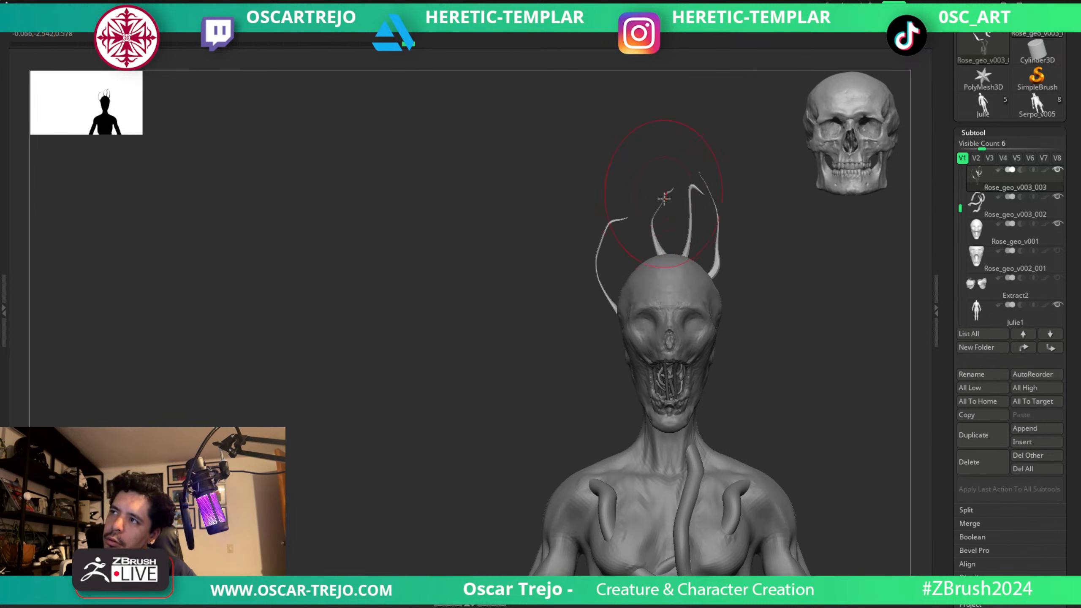
Make the PolySphere1 rose active and scale it down to a small bloom on top of the skull.
{"action": "left_click", "coordinate": [696, 320], "text": "alt"}
{"action": "mouse_move", "coordinate": [764, 313]}
{"action": "left_mouse_down"}
{"action": "mouse_move", "coordinate": [698, 314]}
{"action": "mouse_move", "coordinate": [777, 314]}
{"action": "mouse_move", "coordinate": [788, 325]}
{"action": "mouse_move", "coordinate": [755, 303]}
{"action": "mouse_move", "coordinate": [706, 320]}
{"action": "mouse_move", "coordinate": [876, 317]}
{"action": "left_mouse_up"}
{"action": "scroll", "coordinate": [974, 230], "scroll_direction": "down", "scroll_amount": 5}
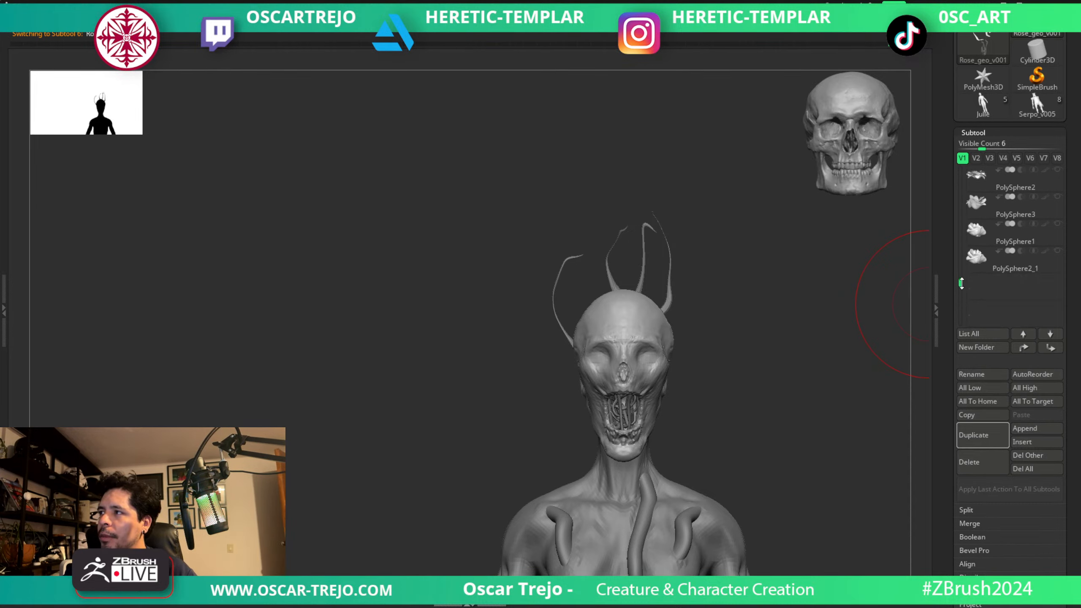
{"action": "left_click", "coordinate": [977, 257]}
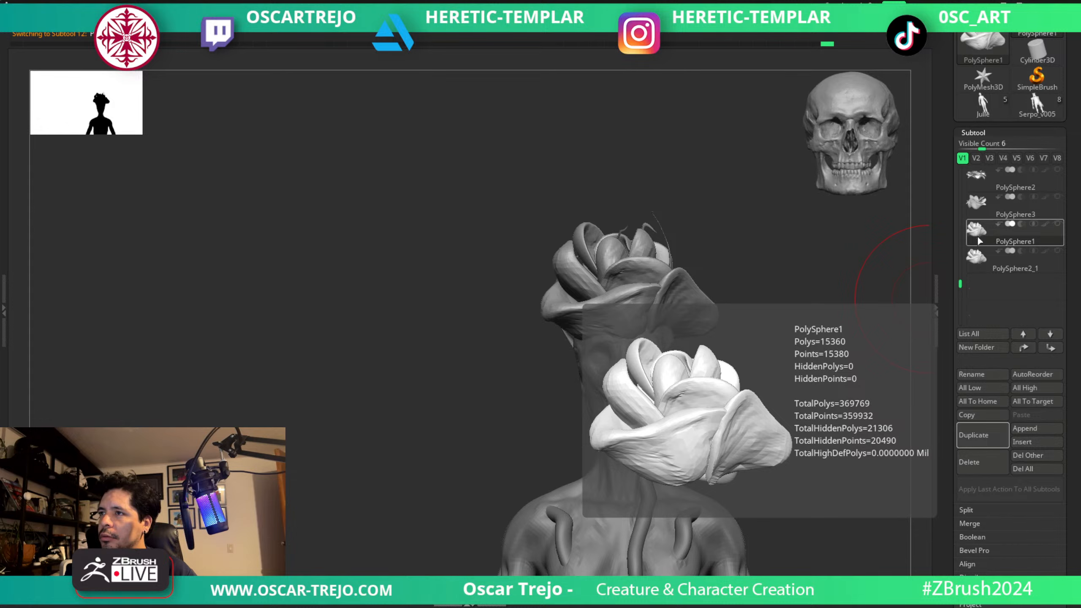
{"action": "left_click", "coordinate": [977, 256]}
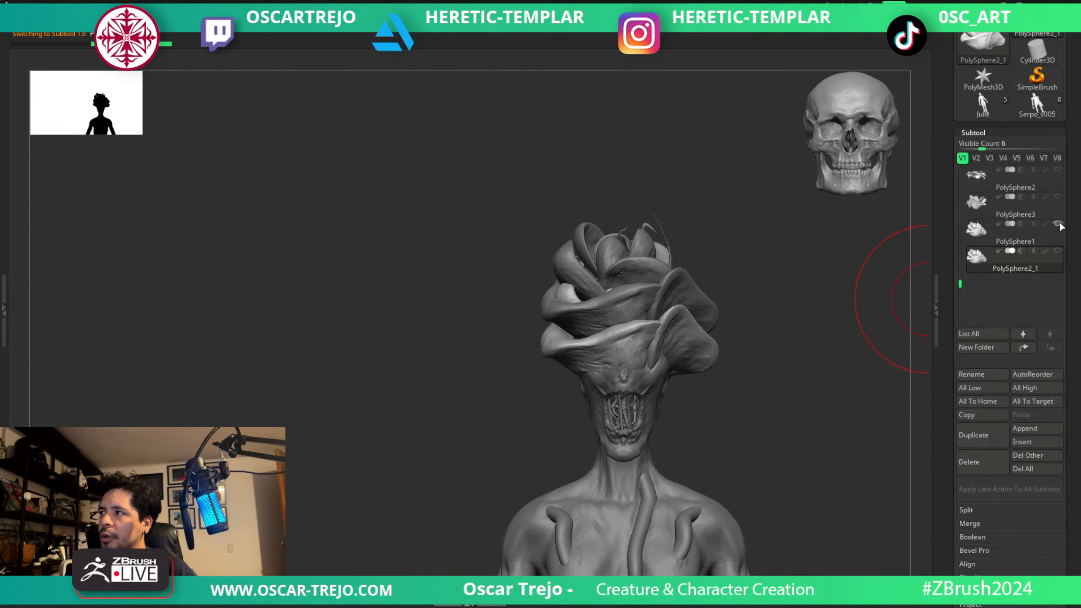
{"action": "left_click", "coordinate": [1002, 234]}
{"action": "key", "text": "w"}
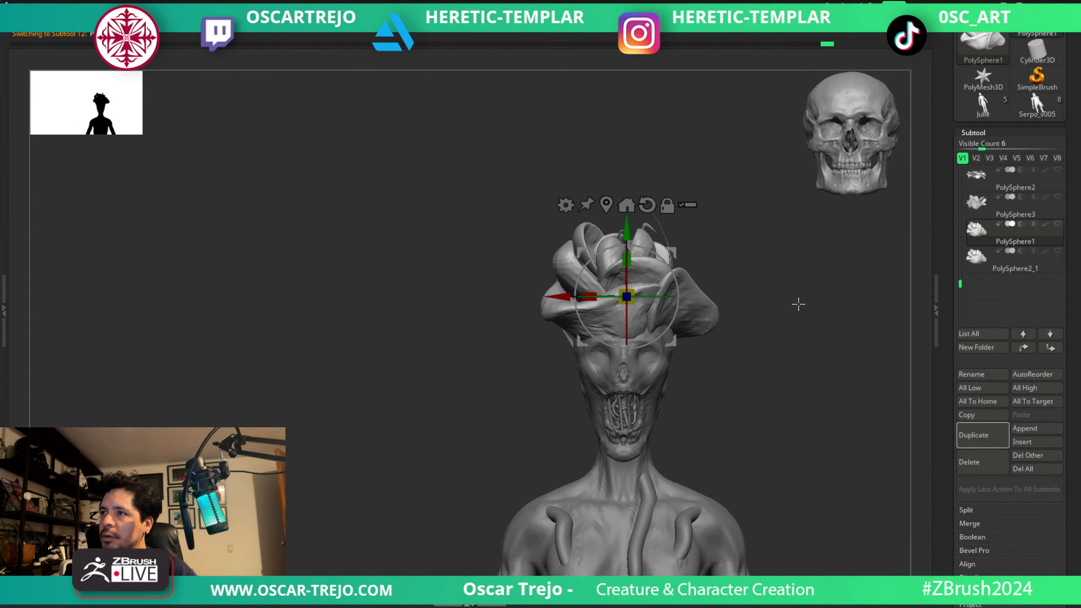
{"action": "left_click_drag", "start_coordinate": [627, 294], "coordinate": [609, 320]}
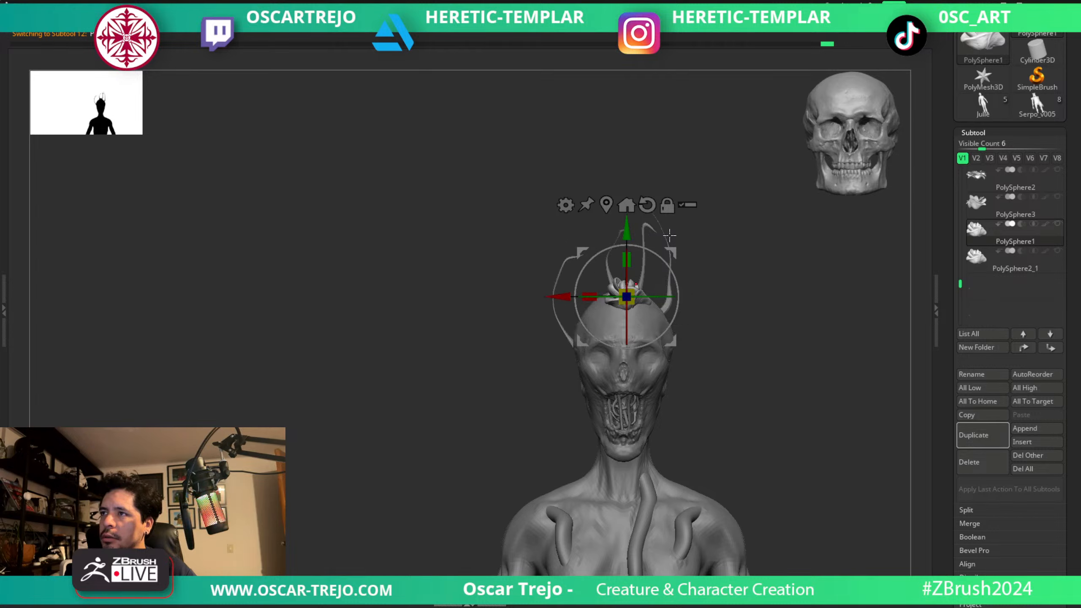
Raise the small rose to the tendril tips and place copies so three blooms sit on the stems.
{"action": "left_click_drag", "start_coordinate": [672, 251], "coordinate": [670, 180]}
{"action": "left_click_drag", "start_coordinate": [735, 183], "coordinate": [788, 189], "text": "shift"}
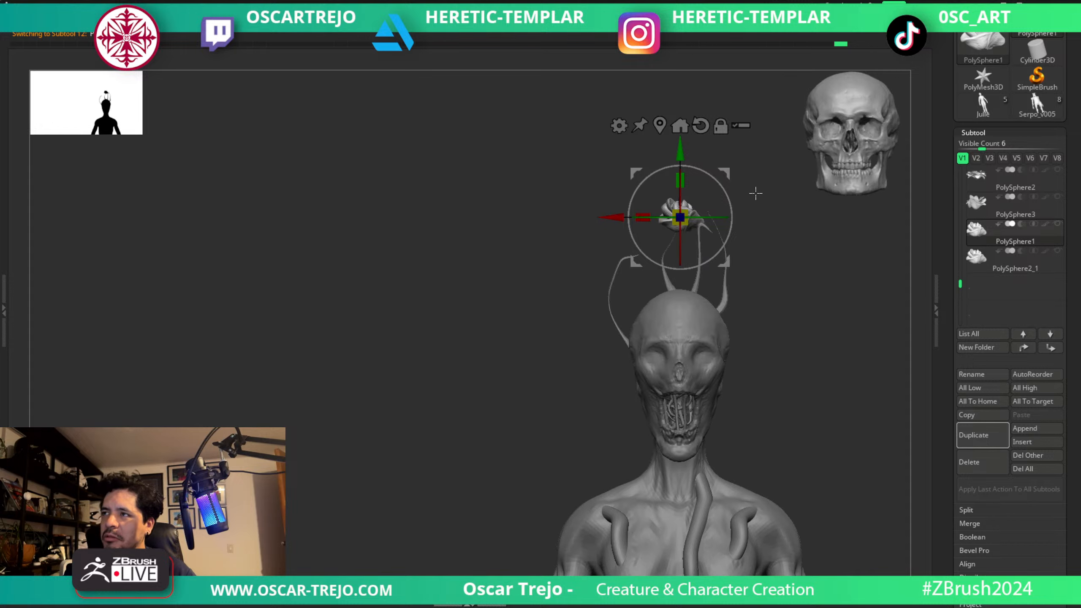
{"action": "key", "text": "q"}
{"action": "key", "text": "w"}
{"action": "left_click_drag", "start_coordinate": [731, 166], "coordinate": [802, 192]}
{"action": "key", "text": "q"}
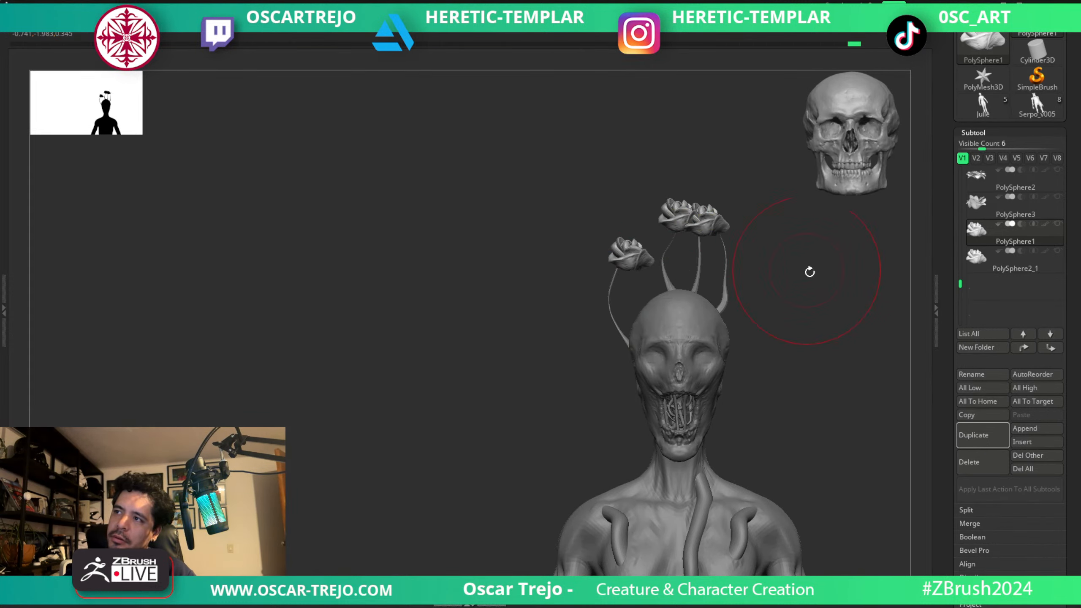
Hide the PolySphere1 roses and Rose_geo_v003_003 tendrils, and make the Rose_geo_v001 skull active.
{"action": "mouse_move", "coordinate": [808, 270]}
{"action": "left_mouse_down", "text": "alt"}
{"action": "mouse_move", "coordinate": [789, 283]}
{"action": "mouse_move", "coordinate": [765, 266]}
{"action": "mouse_move", "coordinate": [765, 293]}
{"action": "mouse_move", "coordinate": [774, 278]}
{"action": "left_mouse_up", "text": "alt"}
{"action": "left_click_drag", "start_coordinate": [712, 329], "coordinate": [763, 376]}
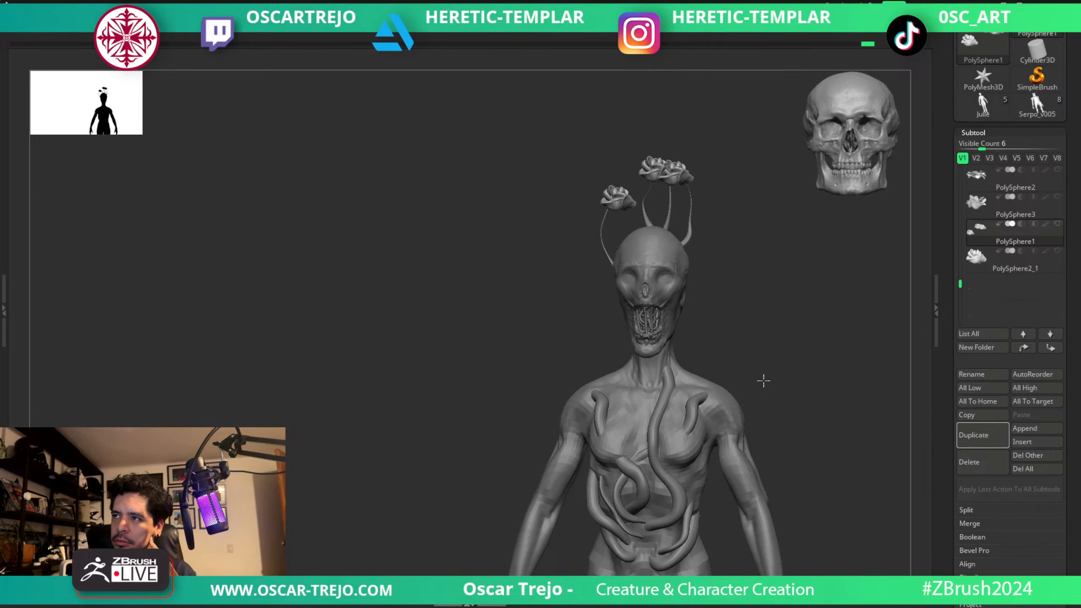
{"action": "left_click_drag", "start_coordinate": [763, 381], "coordinate": [809, 350]}
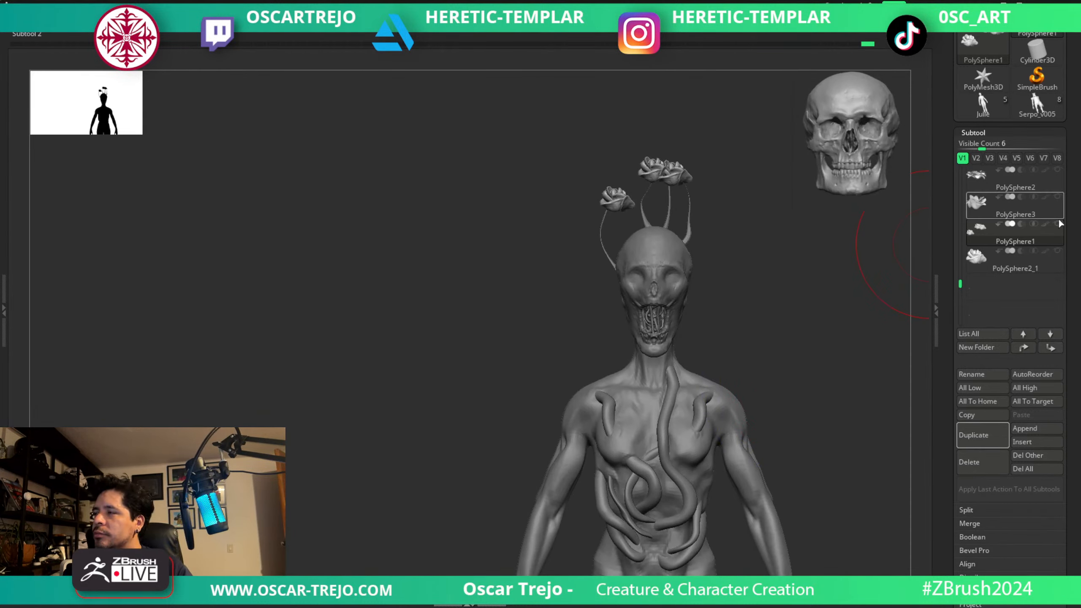
{"action": "mouse_move", "coordinate": [1061, 229]}
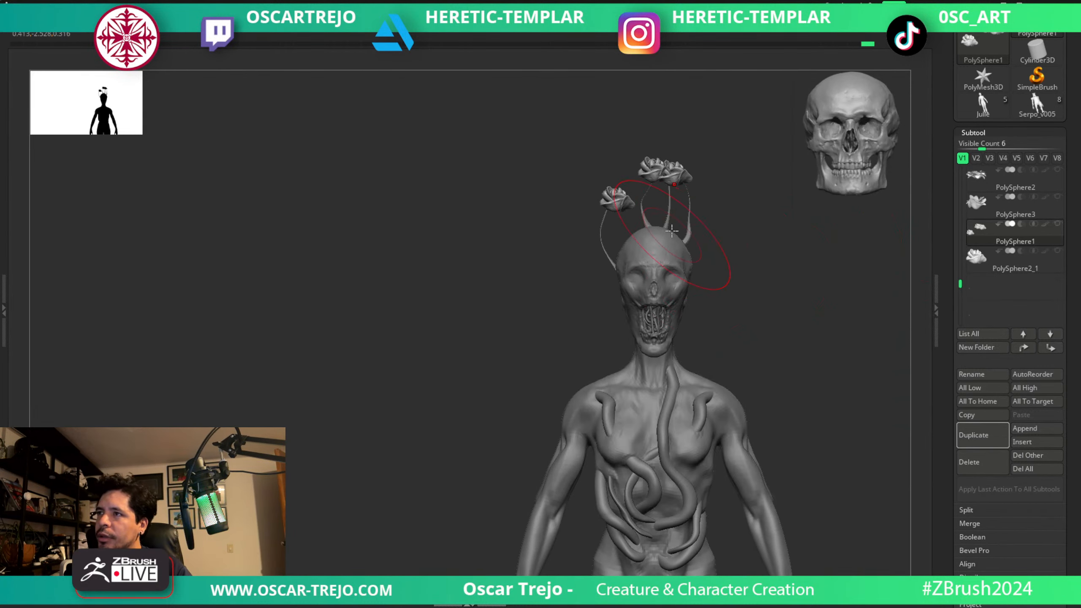
{"action": "left_click", "coordinate": [669, 220], "text": "alt"}
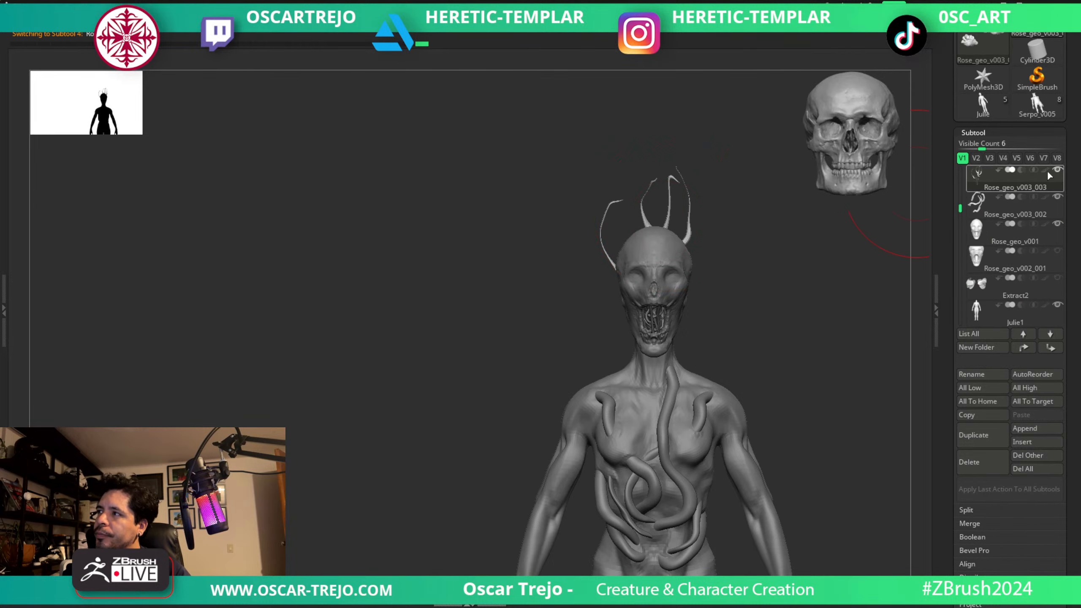
{"action": "left_click", "coordinate": [683, 277], "text": "alt"}
Pull the Rose_geo_v001 cranium upward and widen it into a tall, bulbous head shape.
{"action": "left_click_drag", "start_coordinate": [734, 249], "coordinate": [705, 317], "text": "alt"}
{"action": "left_click_drag", "start_coordinate": [646, 280], "coordinate": [653, 213]}
{"action": "key", "text": "s"}
{"action": "mouse_move", "coordinate": [663, 258]}
{"action": "left_mouse_down"}
{"action": "mouse_move", "coordinate": [682, 287]}
{"action": "mouse_move", "coordinate": [676, 254]}
{"action": "mouse_move", "coordinate": [684, 265]}
{"action": "mouse_move", "coordinate": [694, 258]}
{"action": "left_mouse_up"}
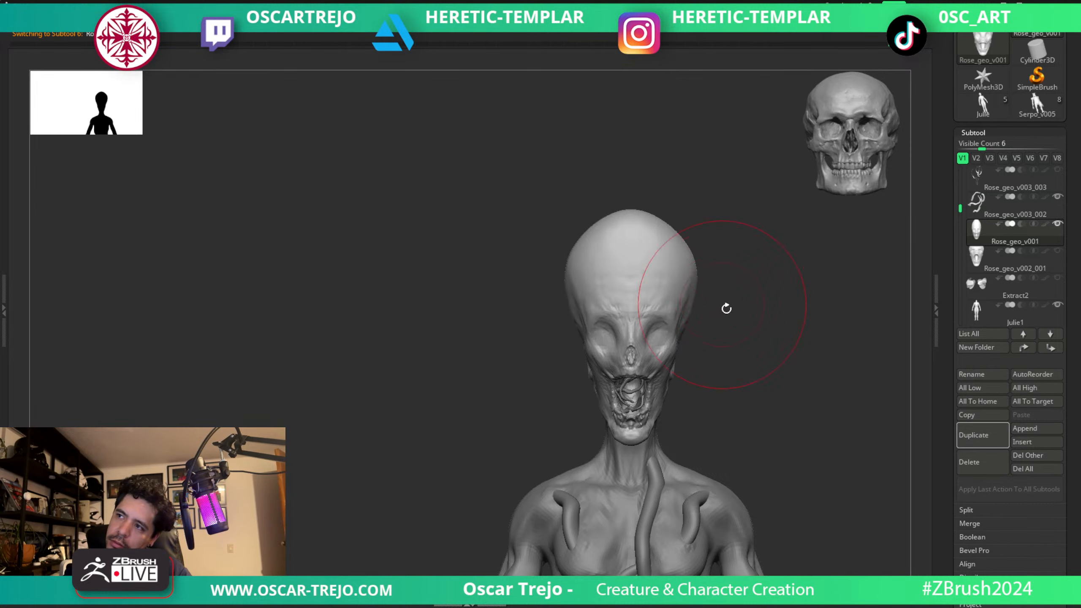
Reshape the enlarged cranium in profile, pulling the back of the skull outward.
{"action": "left_click_drag", "start_coordinate": [726, 309], "coordinate": [643, 282], "text": "alt"}
{"action": "key", "text": "s"}
{"action": "mouse_move", "coordinate": [722, 283]}
{"action": "left_mouse_down"}
{"action": "mouse_move", "coordinate": [737, 271]}
{"action": "mouse_move", "coordinate": [799, 277]}
{"action": "mouse_move", "coordinate": [750, 307]}
{"action": "mouse_move", "coordinate": [707, 295]}
{"action": "mouse_move", "coordinate": [702, 307]}
{"action": "left_mouse_up"}
{"action": "key", "text": "s"}
{"action": "key", "text": "s"}
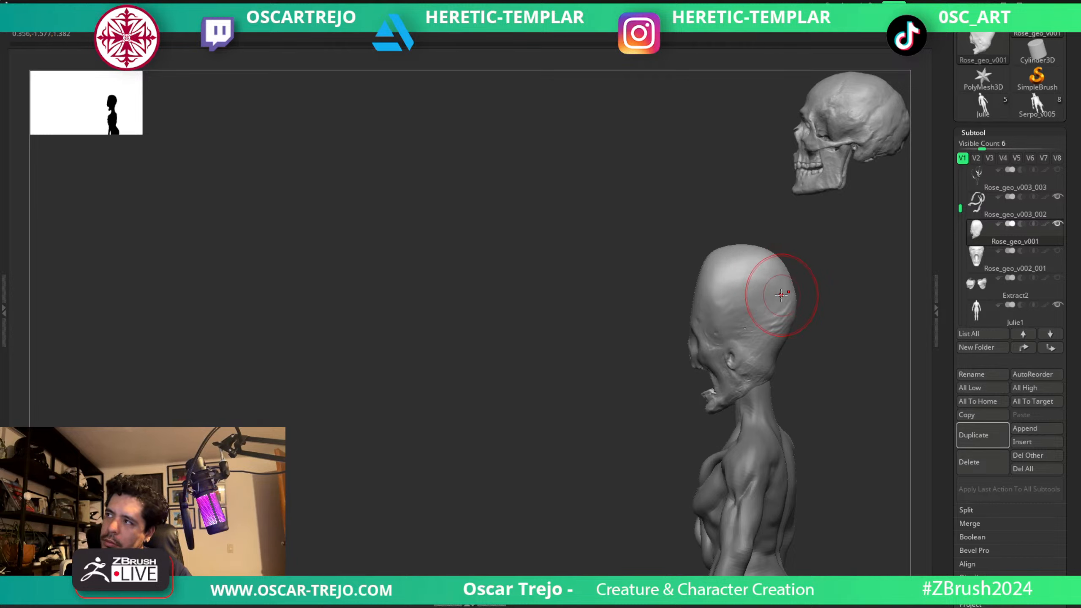
{"action": "left_click_drag", "start_coordinate": [811, 295], "coordinate": [762, 272], "text": "shift"}
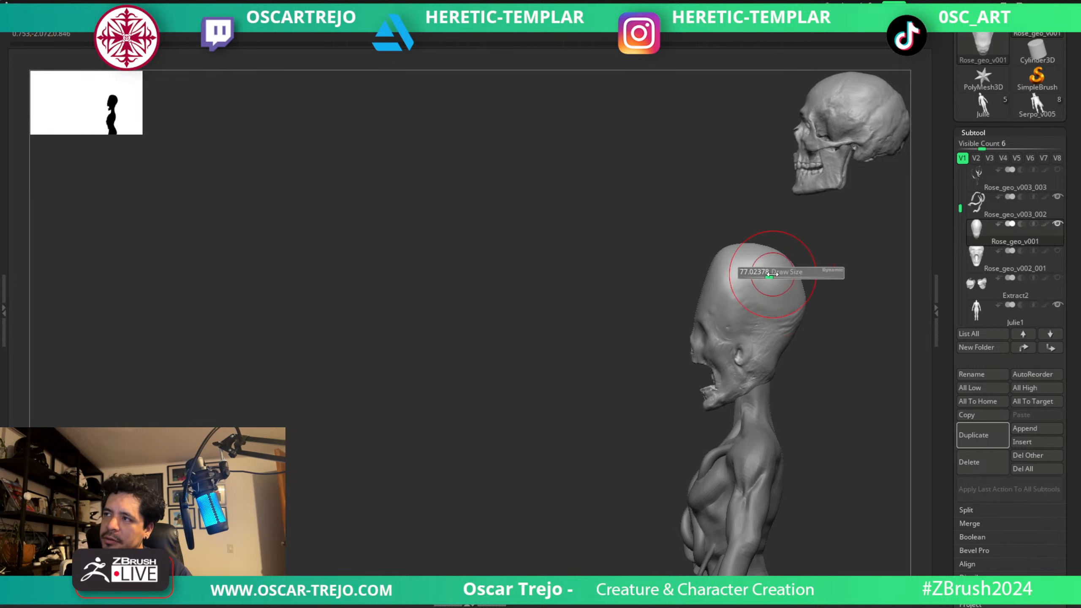
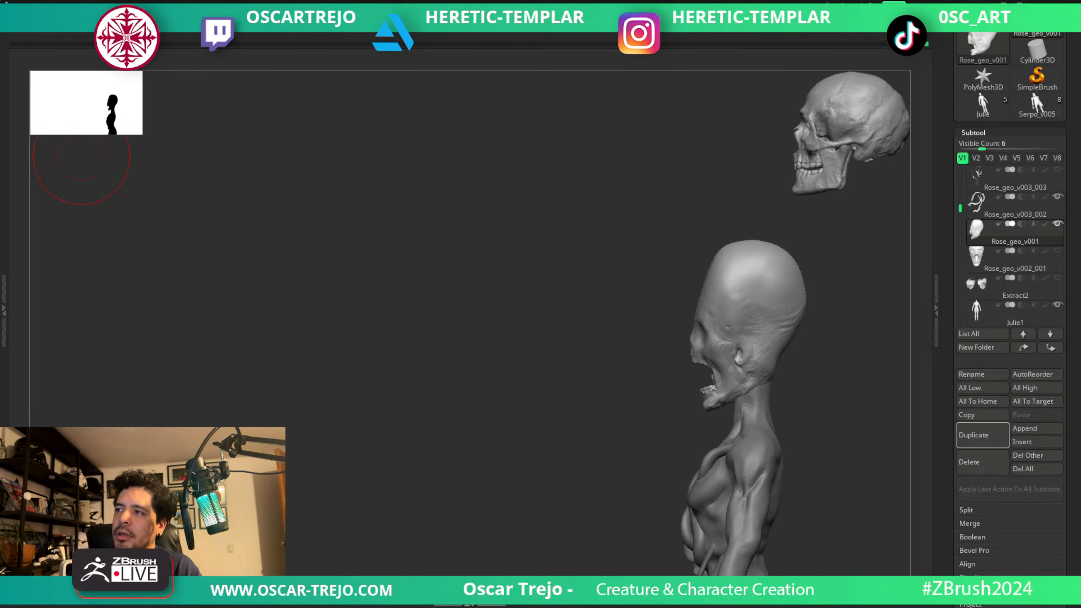
Duplicate the Rose_geo_v001 head subtool and make the original head active again.
{"action": "left_click_drag", "start_coordinate": [511, 184], "coordinate": [659, 195]}
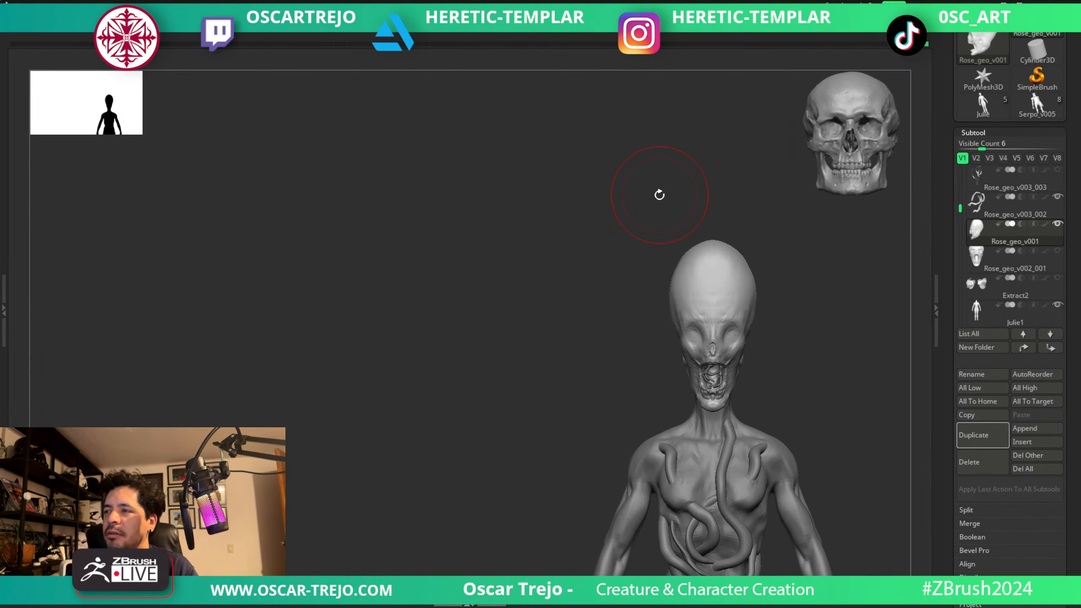
{"action": "mouse_move", "coordinate": [640, 239]}
{"action": "left_mouse_down"}
{"action": "mouse_move", "coordinate": [649, 268]}
{"action": "mouse_move", "coordinate": [711, 241]}
{"action": "left_mouse_up"}
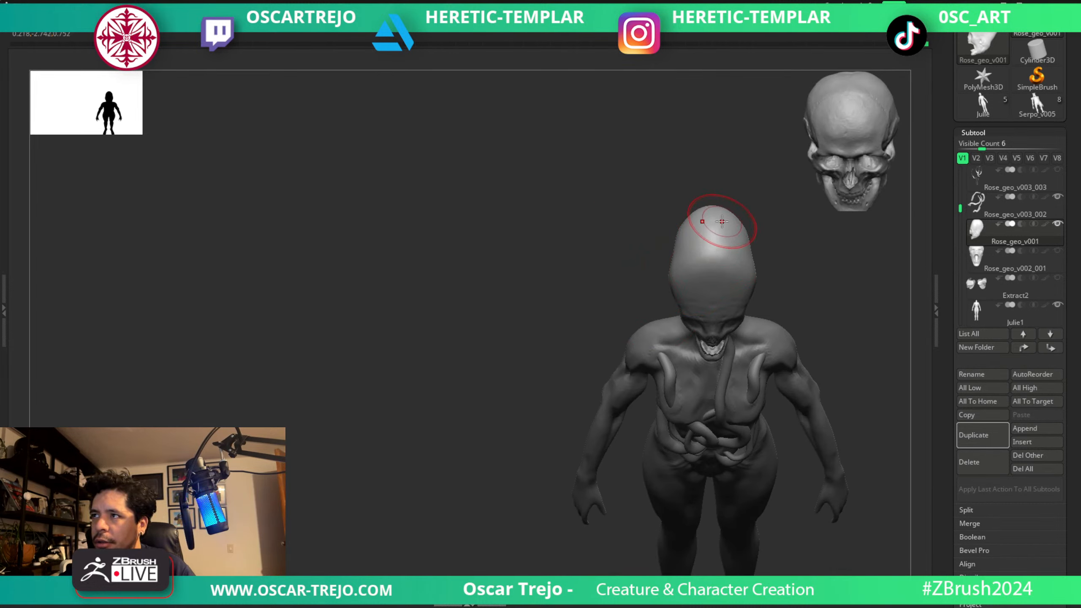
{"action": "left_click", "coordinate": [987, 426]}
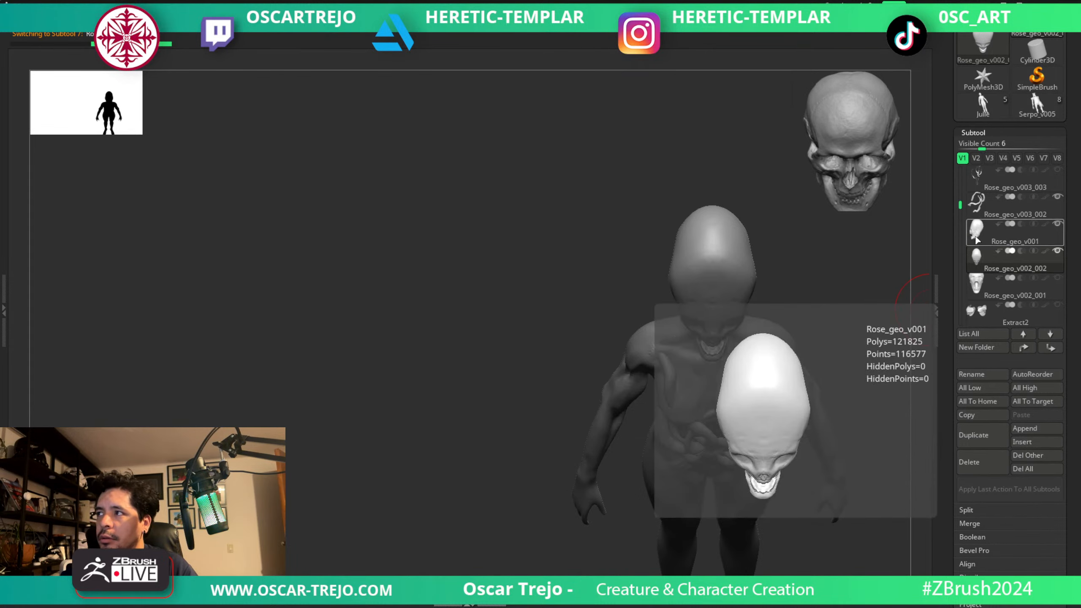
{"action": "left_click", "coordinate": [976, 241]}
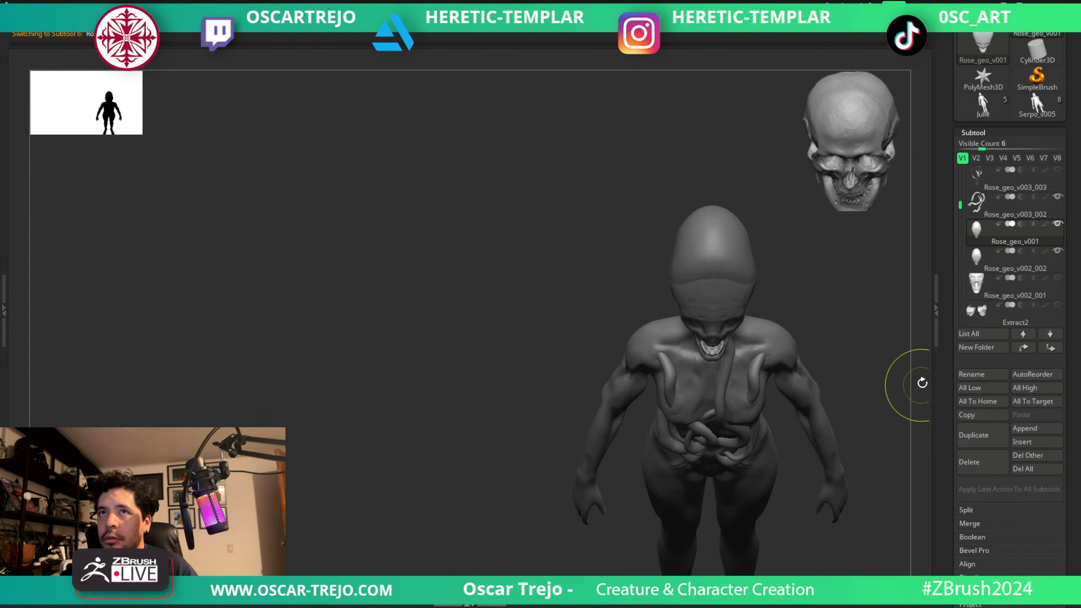
Undo the recent sculpting changes on the original Rose_geo_v001 head, restore the full interface and isolate the head for checking.
{"action": "key", "text": "ctrl+z"}
{"action": "key", "text": "ctrl+z"}
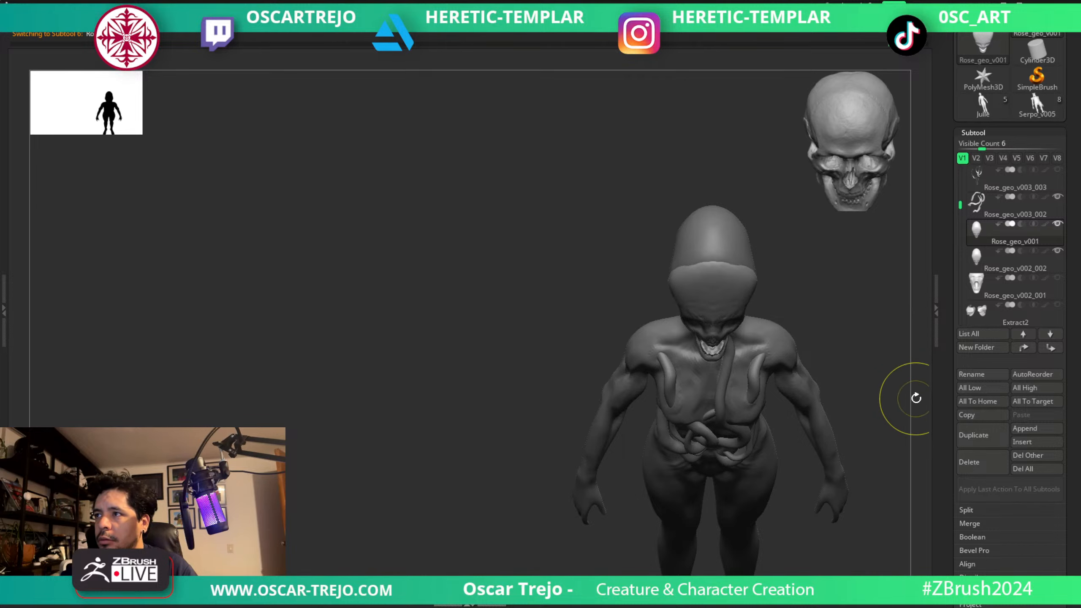
{"action": "key", "text": "ctrl+z"}
{"action": "key", "text": "Tab"}
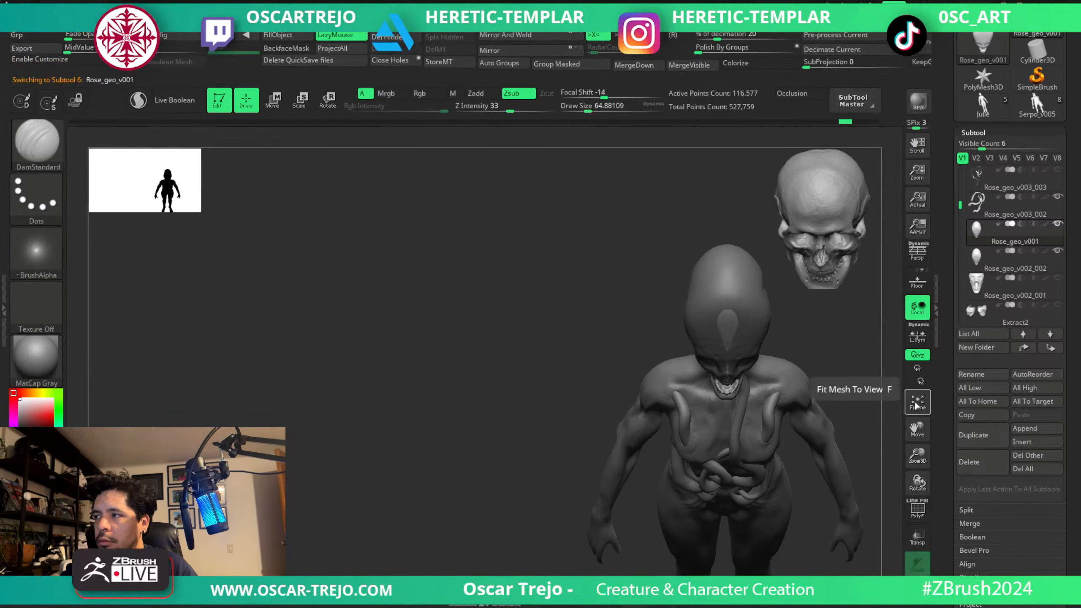
{"action": "left_click", "coordinate": [918, 590]}
{"action": "left_click_drag", "start_coordinate": [864, 469], "coordinate": [847, 411]}
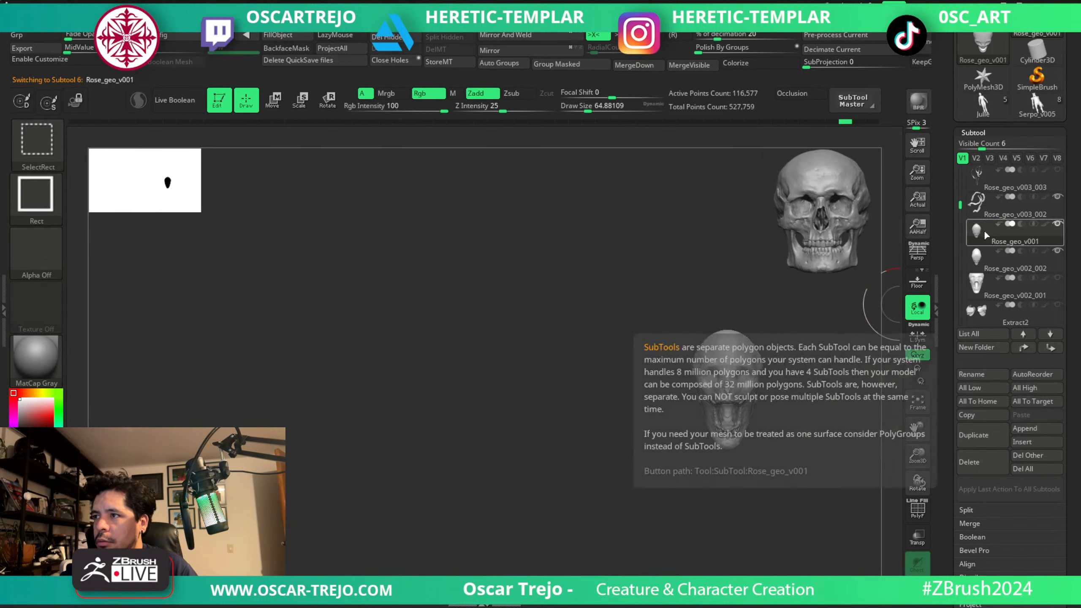
Hide the original Rose_geo_v001 head, end its isolation and make the Rose_geo_v002_002 duplicate active.
{"action": "mouse_move", "coordinate": [988, 222]}
{"action": "mouse_move", "coordinate": [984, 249]}
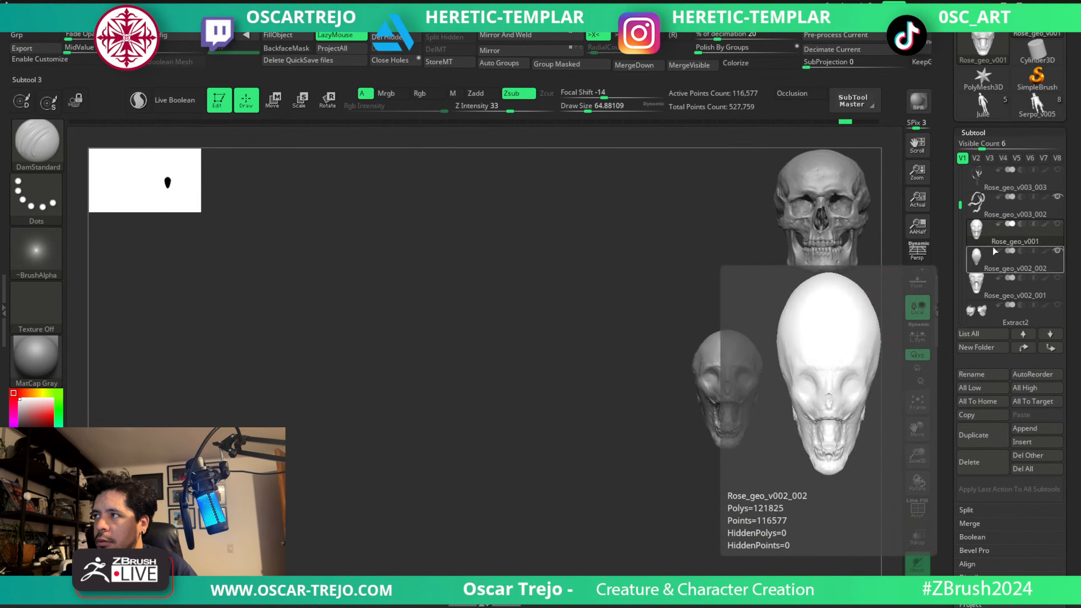
{"action": "left_click", "coordinate": [990, 260]}
{"action": "left_click", "coordinate": [876, 307]}
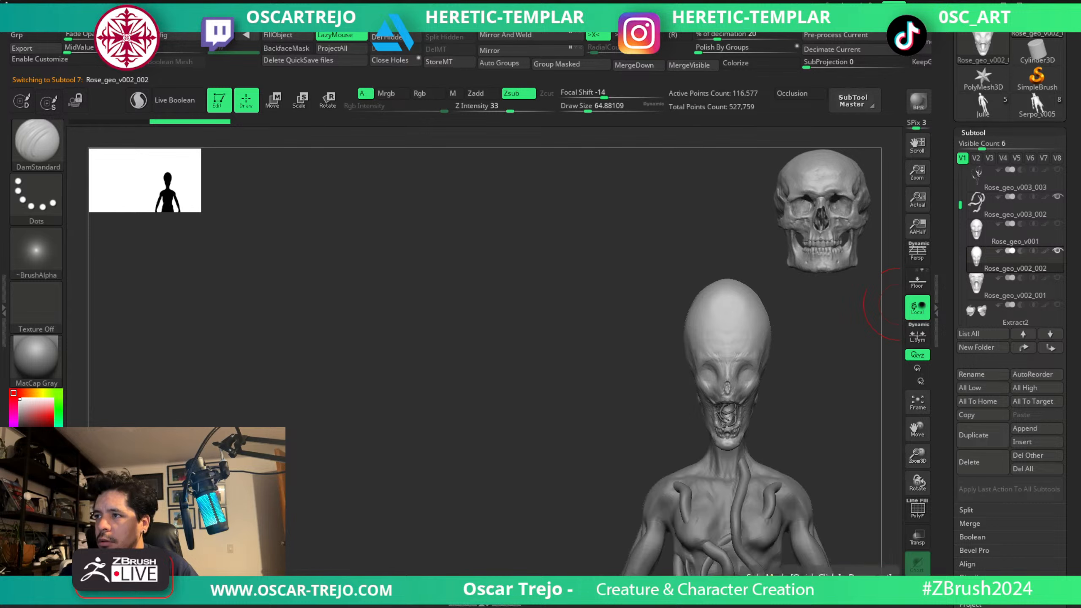
Carve creases radiating from the crown of the duplicated head with the DamStandard brush.
{"action": "mouse_move", "coordinate": [806, 371]}
{"action": "left_mouse_down", "text": "alt"}
{"action": "mouse_move", "coordinate": [741, 379]}
{"action": "mouse_move", "coordinate": [719, 345]}
{"action": "mouse_move", "coordinate": [685, 340]}
{"action": "left_mouse_up", "text": "alt"}
{"action": "key", "text": "s"}
{"action": "left_click_drag", "start_coordinate": [672, 264], "coordinate": [646, 325]}
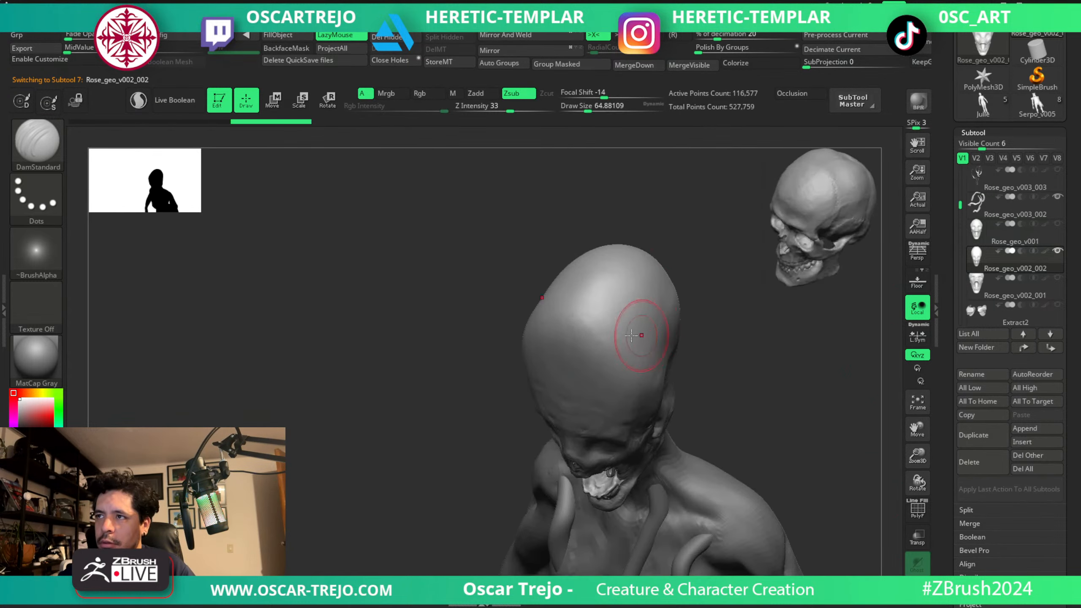
{"action": "key", "text": "s"}
{"action": "mouse_move", "coordinate": [577, 320]}
{"action": "left_mouse_down"}
{"action": "mouse_move", "coordinate": [601, 286]}
{"action": "mouse_move", "coordinate": [584, 292]}
{"action": "mouse_move", "coordinate": [581, 310]}
{"action": "left_mouse_up"}
{"action": "key", "text": "s"}
{"action": "left_click_drag", "start_coordinate": [591, 289], "coordinate": [588, 317]}
{"action": "mouse_move", "coordinate": [586, 303]}
{"action": "left_mouse_down"}
{"action": "mouse_move", "coordinate": [563, 316]}
{"action": "mouse_move", "coordinate": [597, 342]}
{"action": "mouse_move", "coordinate": [587, 310]}
{"action": "left_mouse_up"}
{"action": "key", "text": "s"}
{"action": "left_click_drag", "start_coordinate": [589, 298], "coordinate": [571, 321]}
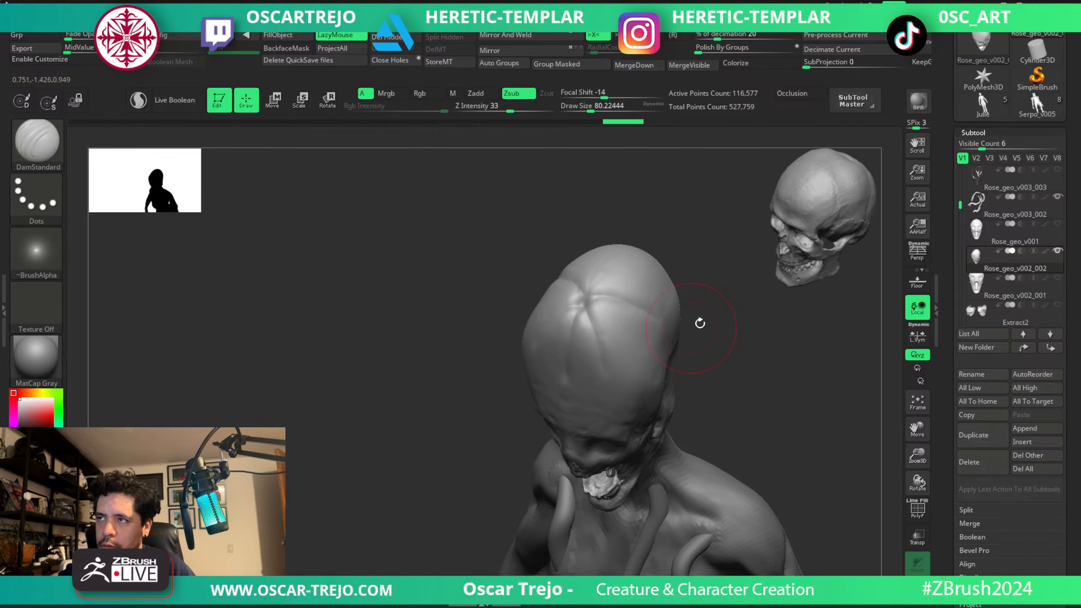
Soften the crown creases and extend the symmetrical side grooves down the front of the cranium with a smaller DamStandard brush.
{"action": "mouse_move", "coordinate": [697, 321]}
{"action": "left_mouse_down"}
{"action": "mouse_move", "coordinate": [593, 302]}
{"action": "mouse_move", "coordinate": [656, 246]}
{"action": "left_mouse_up"}
{"action": "left_click_drag", "start_coordinate": [593, 290], "coordinate": [697, 258]}
{"action": "key", "text": "s"}
{"action": "left_click_drag", "start_coordinate": [639, 281], "coordinate": [587, 297]}
{"action": "left_click_drag", "start_coordinate": [524, 325], "coordinate": [546, 256], "text": "shift"}
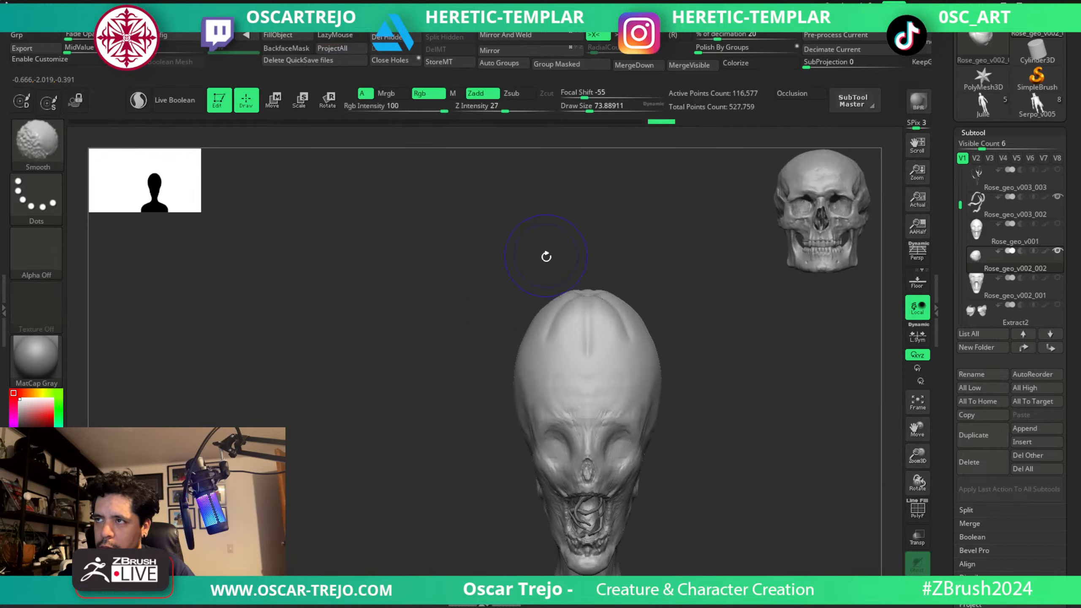
{"action": "key", "text": "s"}
{"action": "left_click_drag", "start_coordinate": [574, 300], "coordinate": [543, 402]}
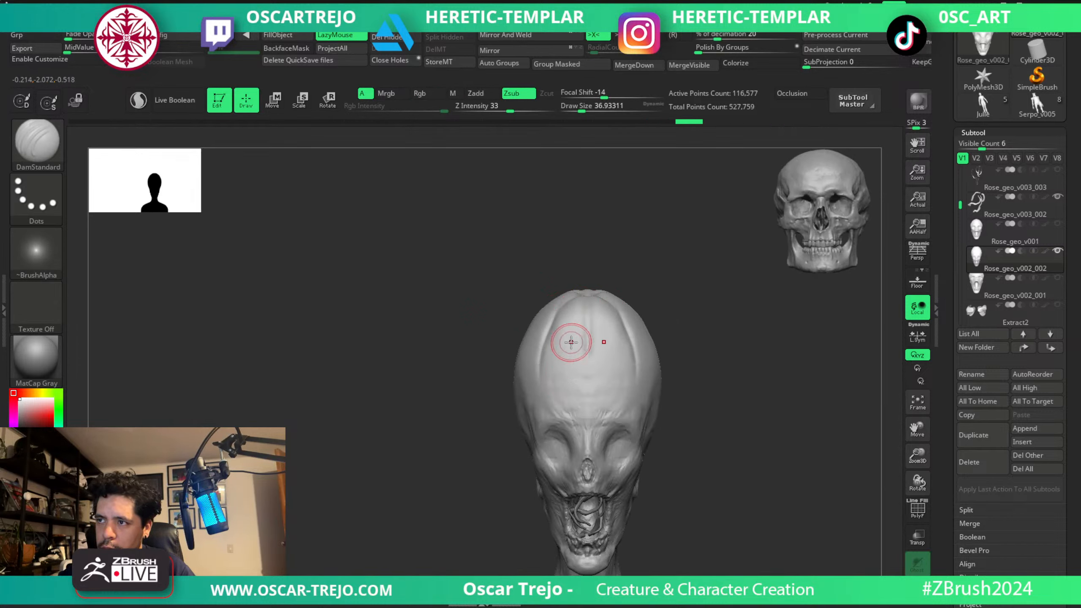
Undo the trial groove at mid-forehead, turn off symmetry and carve irregular grooves from the crown toward the forehead.
{"action": "mouse_move", "coordinate": [572, 335]}
{"action": "left_mouse_down"}
{"action": "mouse_move", "coordinate": [577, 301]}
{"action": "mouse_move", "coordinate": [588, 373]}
{"action": "left_mouse_up"}
{"action": "key", "text": "ctrl+z"}
{"action": "key", "text": "s"}
{"action": "left_click_drag", "start_coordinate": [587, 375], "coordinate": [587, 318]}
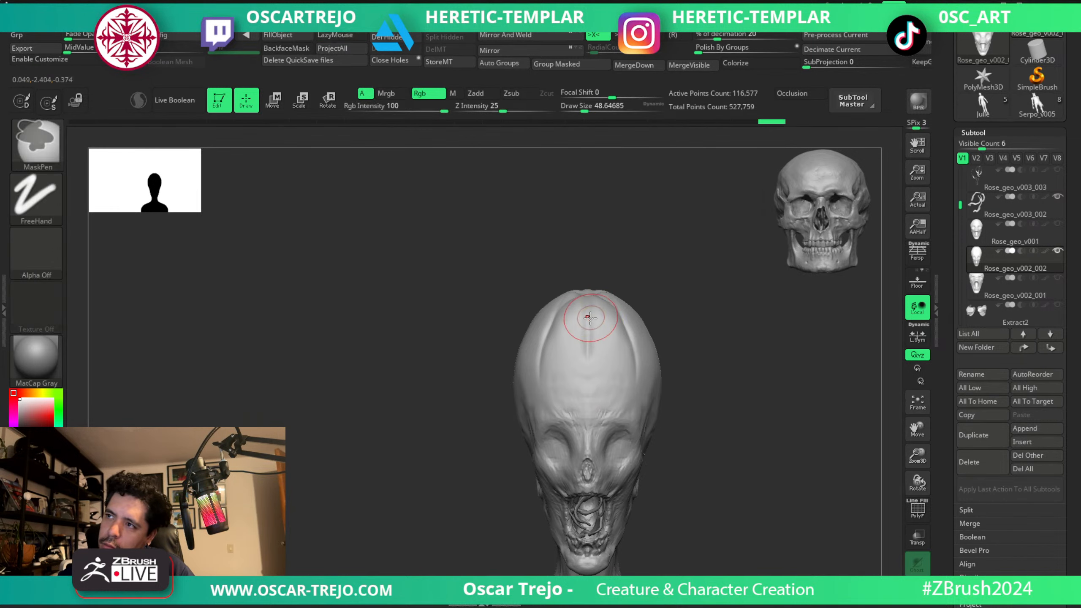
{"action": "key", "text": "x"}
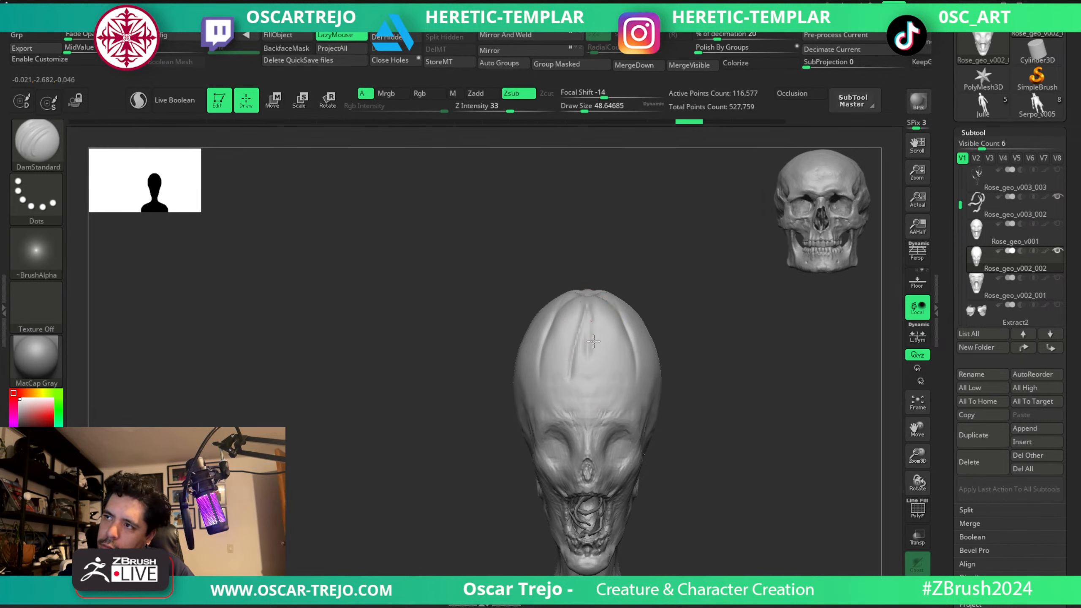
{"action": "left_click_drag", "start_coordinate": [591, 331], "coordinate": [582, 352], "text": "shift"}
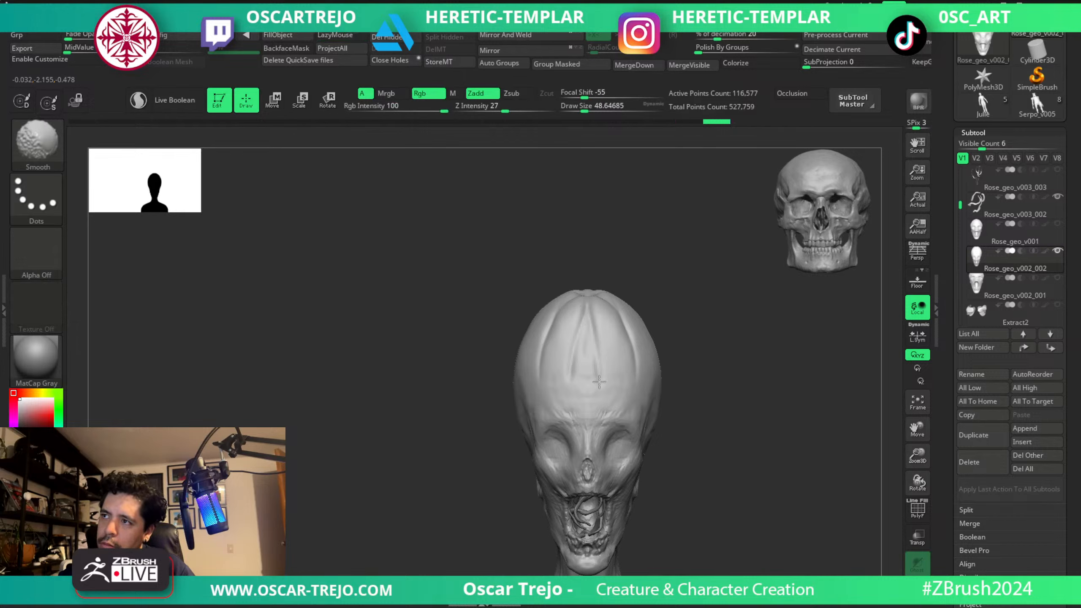
{"action": "key", "text": "s"}
{"action": "left_click_drag", "start_coordinate": [578, 309], "coordinate": [576, 310]}
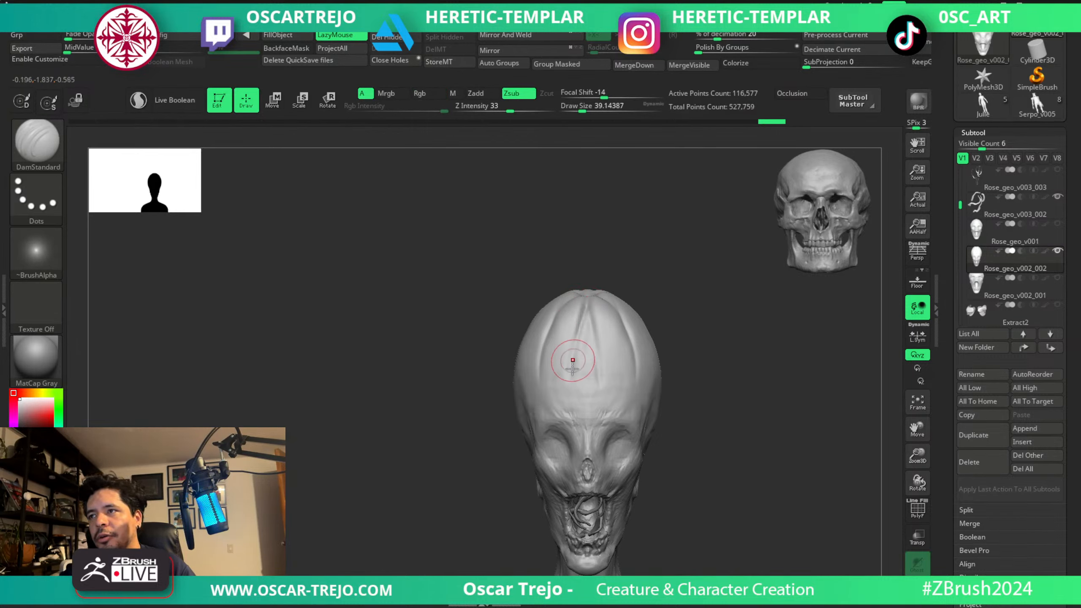
Deepen and vary the asymmetrical creases where they converge at the crown with the DamStandard brush.
{"action": "right_click_drag", "start_coordinate": [573, 368], "coordinate": [585, 438]}
{"action": "key", "text": "s"}
{"action": "left_click_drag", "start_coordinate": [587, 309], "coordinate": [576, 344]}
{"action": "key", "text": "s"}
{"action": "mouse_move", "coordinate": [580, 328]}
{"action": "left_mouse_down"}
{"action": "mouse_move", "coordinate": [580, 315]}
{"action": "mouse_move", "coordinate": [575, 325]}
{"action": "mouse_move", "coordinate": [594, 320]}
{"action": "mouse_move", "coordinate": [592, 297]}
{"action": "left_mouse_up"}
{"action": "left_click_drag", "start_coordinate": [617, 285], "coordinate": [588, 294]}
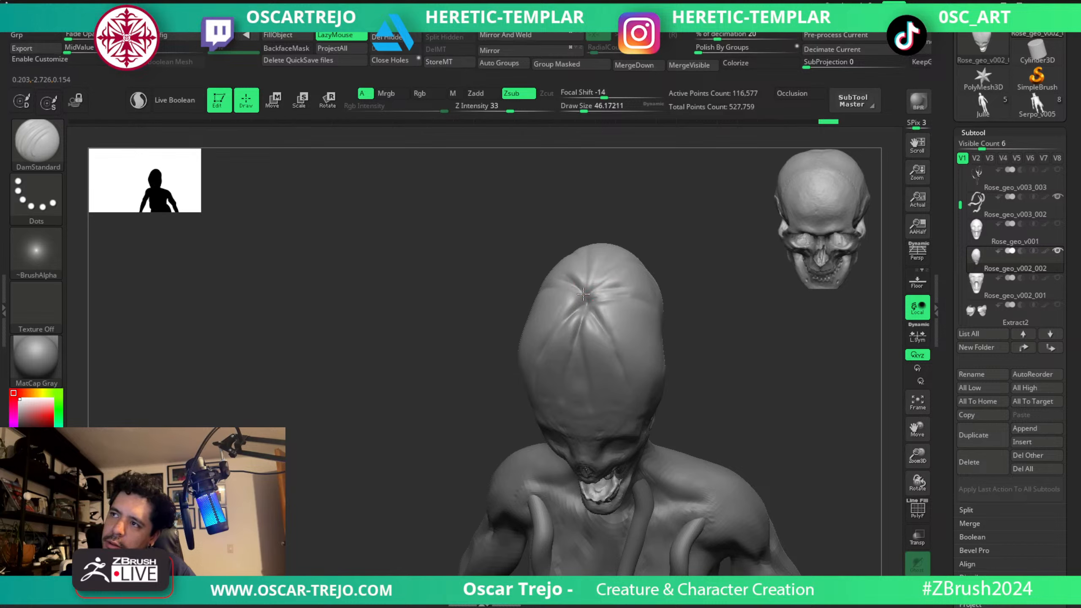
{"action": "left_click_drag", "start_coordinate": [701, 309], "coordinate": [675, 292], "text": "shift"}
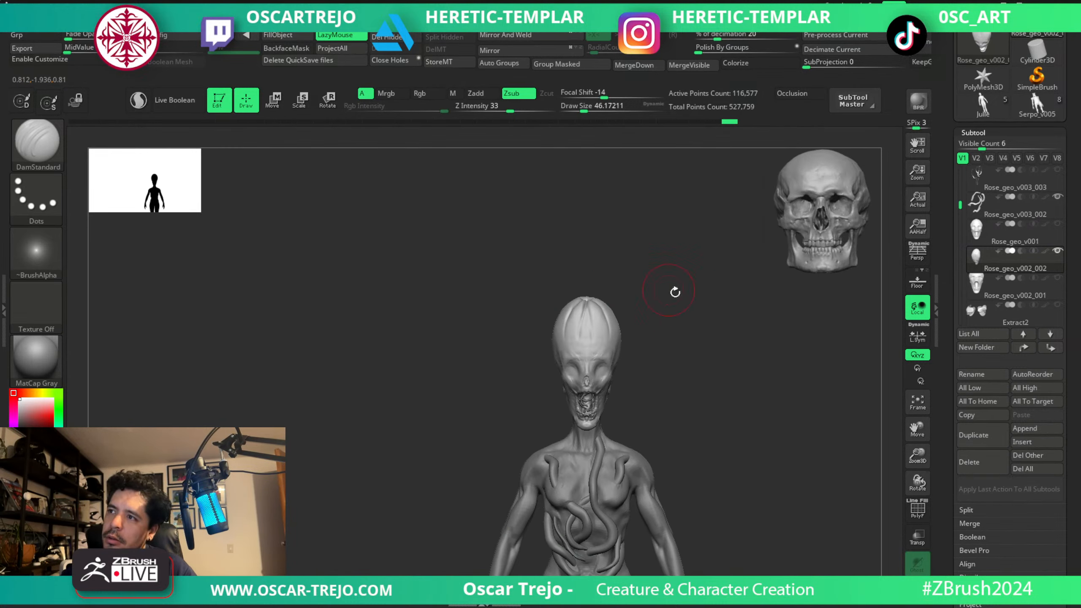
Show the PolySphere2 petal ring around the head and duplicate it.
{"action": "left_click_drag", "start_coordinate": [960, 206], "coordinate": [962, 250]}
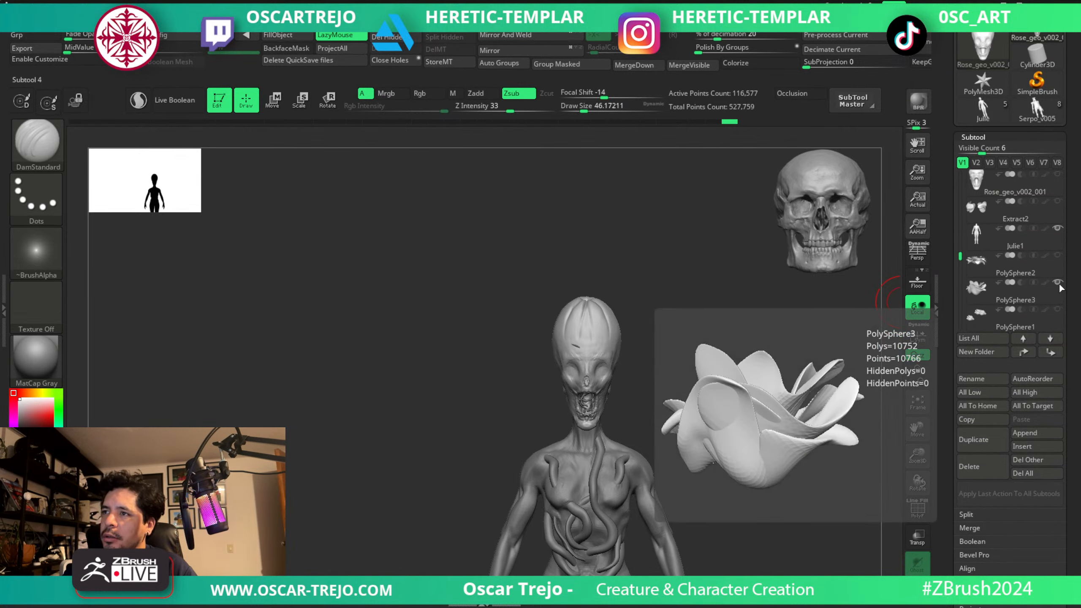
{"action": "left_click", "coordinate": [977, 295]}
{"action": "left_click", "coordinate": [989, 266]}
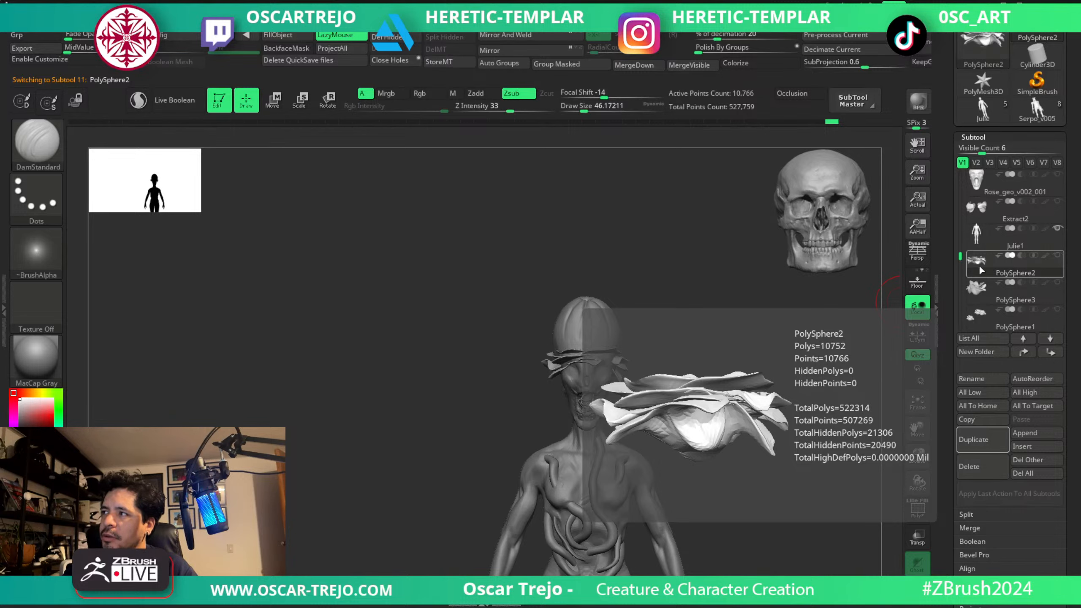
{"action": "left_click", "coordinate": [979, 441]}
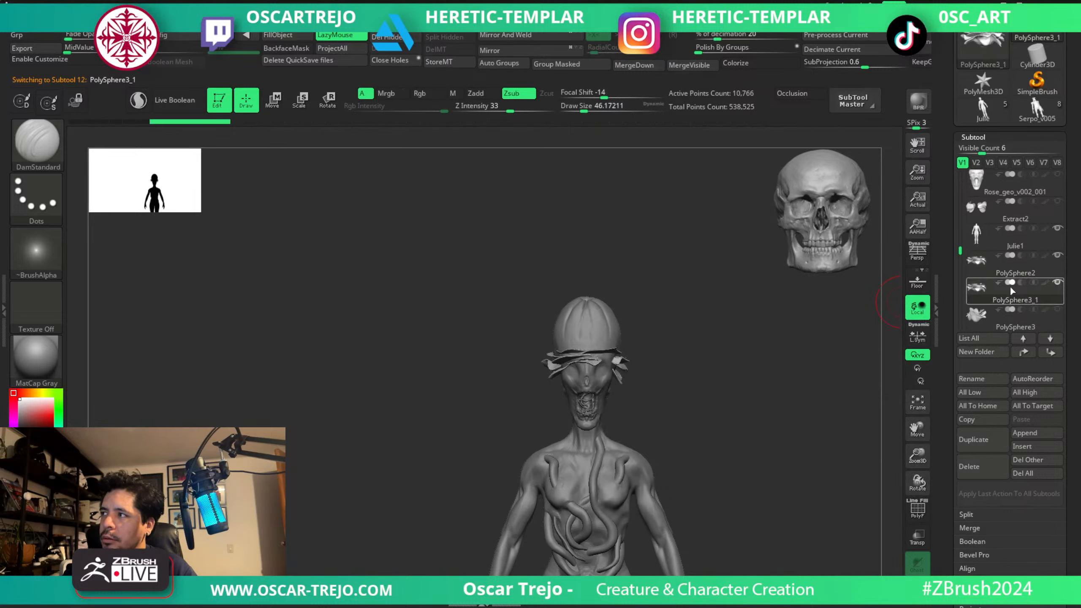
Raise the duplicated petal ring higher up the cranium.
{"action": "key", "text": "w"}
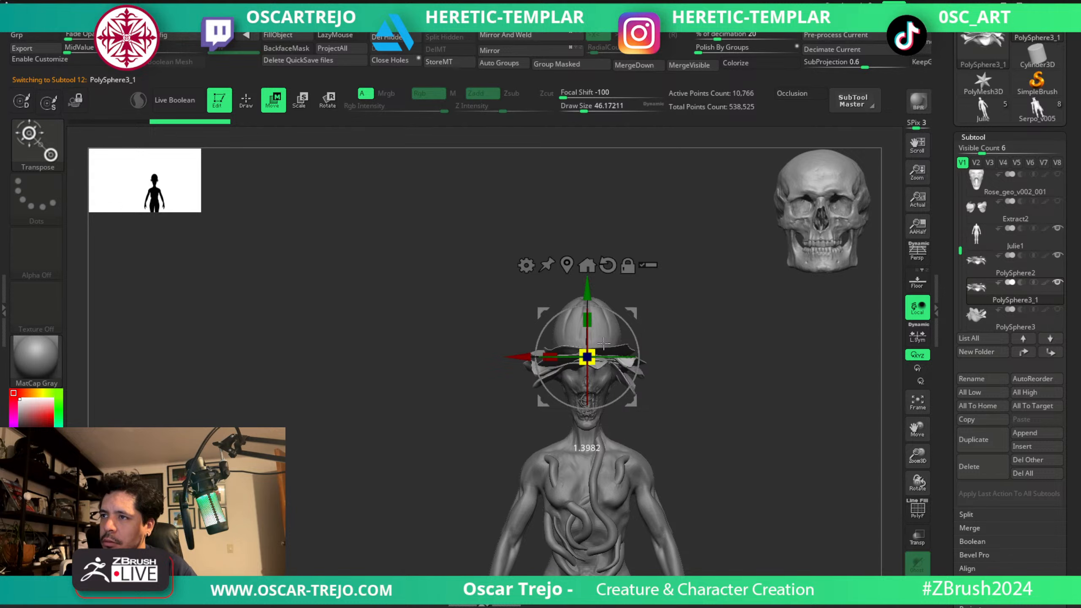
{"action": "key", "text": "q"}
{"action": "key", "text": "w"}
{"action": "left_click_drag", "start_coordinate": [588, 292], "coordinate": [588, 265]}
Hide the original PolySphere2 petals and start reshaping the duplicated ring with the Move brush at a draw size of about 104.
{"action": "key", "text": "b"}
{"action": "key", "text": "m"}
{"action": "key", "text": "v"}
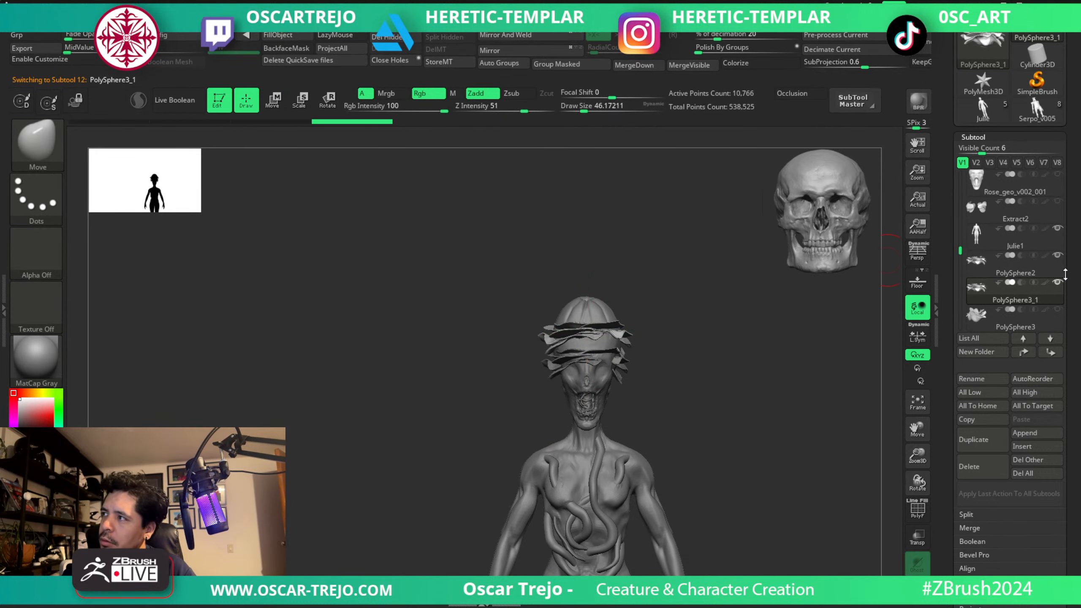
{"action": "mouse_move", "coordinate": [1058, 264]}
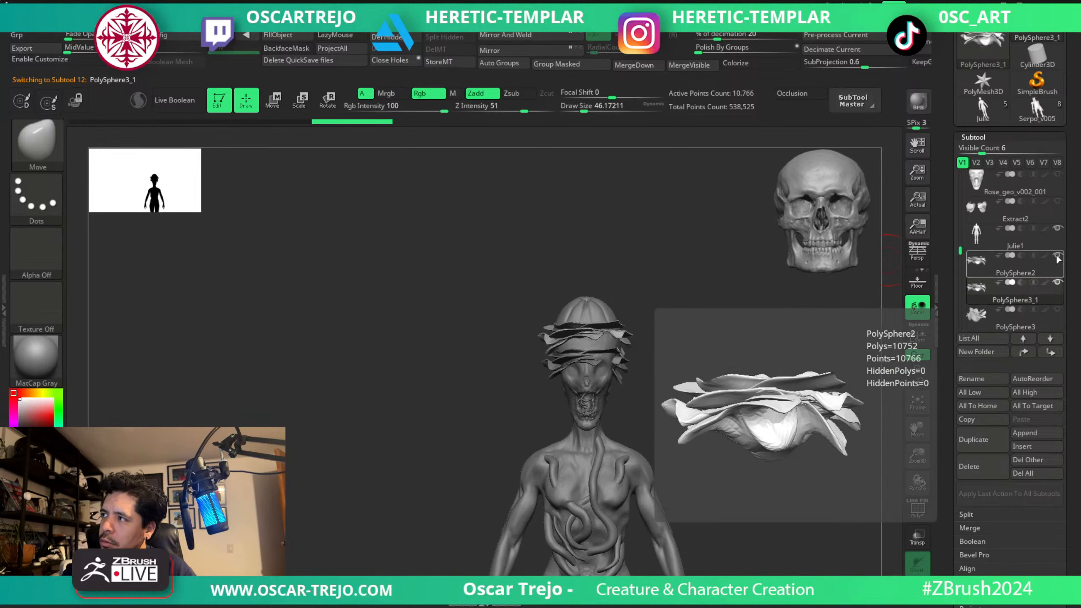
{"action": "key", "text": "s"}
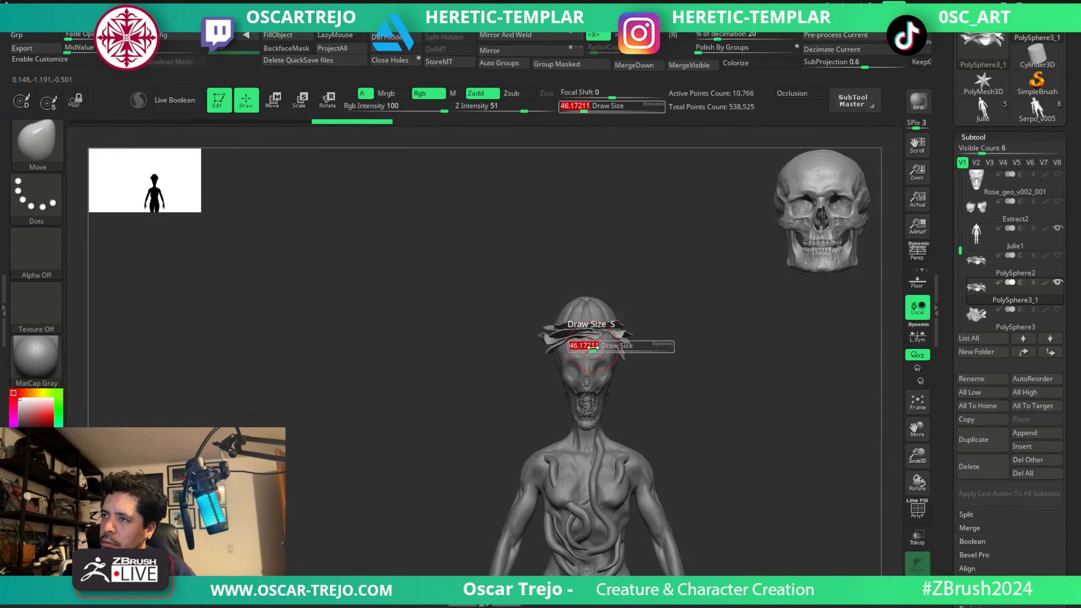
{"action": "left_click_drag", "start_coordinate": [592, 347], "coordinate": [602, 372]}
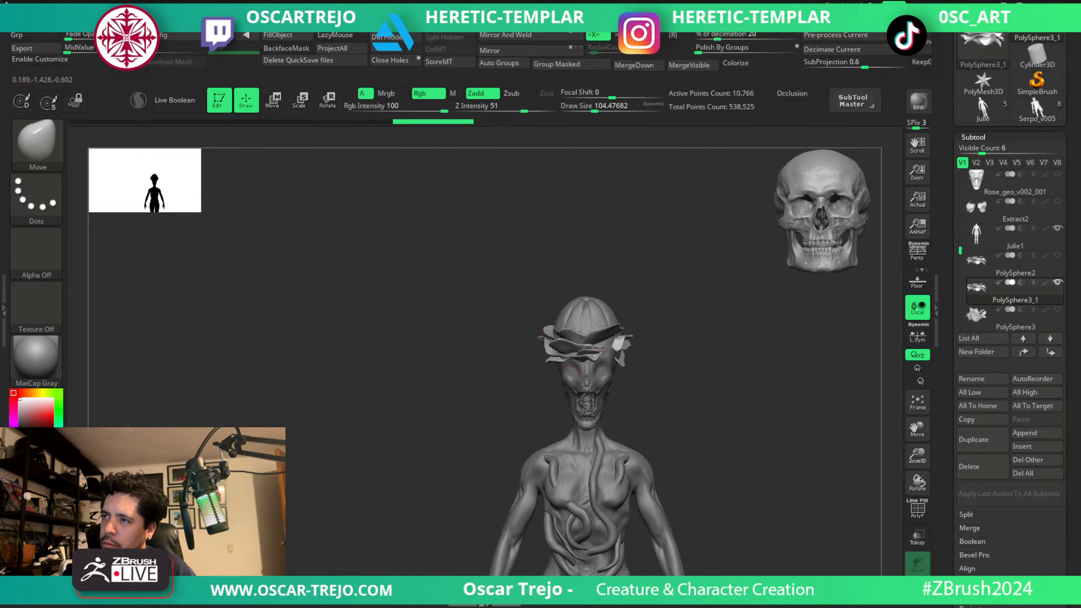
{"action": "mouse_move", "coordinate": [597, 323]}
{"action": "left_mouse_down"}
{"action": "mouse_move", "coordinate": [609, 368]}
{"action": "mouse_move", "coordinate": [618, 342]}
{"action": "left_mouse_up"}
Pull the duplicated petals outward into a wide brim around the head, varying the Move brush size.
{"action": "key", "text": "s"}
{"action": "mouse_move", "coordinate": [621, 341]}
{"action": "right_mouse_down"}
{"action": "mouse_move", "coordinate": [638, 346]}
{"action": "mouse_move", "coordinate": [628, 360]}
{"action": "mouse_move", "coordinate": [661, 331]}
{"action": "right_mouse_up"}
{"action": "key", "text": "]"}
{"action": "key", "text": "]"}
{"action": "key", "text": "]"}
{"action": "key", "text": "]"}
{"action": "key", "text": "s"}
{"action": "left_click_drag", "start_coordinate": [663, 326], "coordinate": [640, 308]}
{"action": "key", "text": "s"}
{"action": "mouse_move", "coordinate": [653, 320]}
{"action": "right_mouse_down"}
{"action": "mouse_move", "coordinate": [664, 345]}
{"action": "mouse_move", "coordinate": [632, 319]}
{"action": "mouse_move", "coordinate": [680, 302]}
{"action": "right_mouse_up"}
Reshape the front petals over the forehead with a smaller Move brush, undoing the unwanted stroke.
{"action": "key", "text": "["}
{"action": "key", "text": "["}
{"action": "key", "text": "["}
{"action": "key", "text": "["}
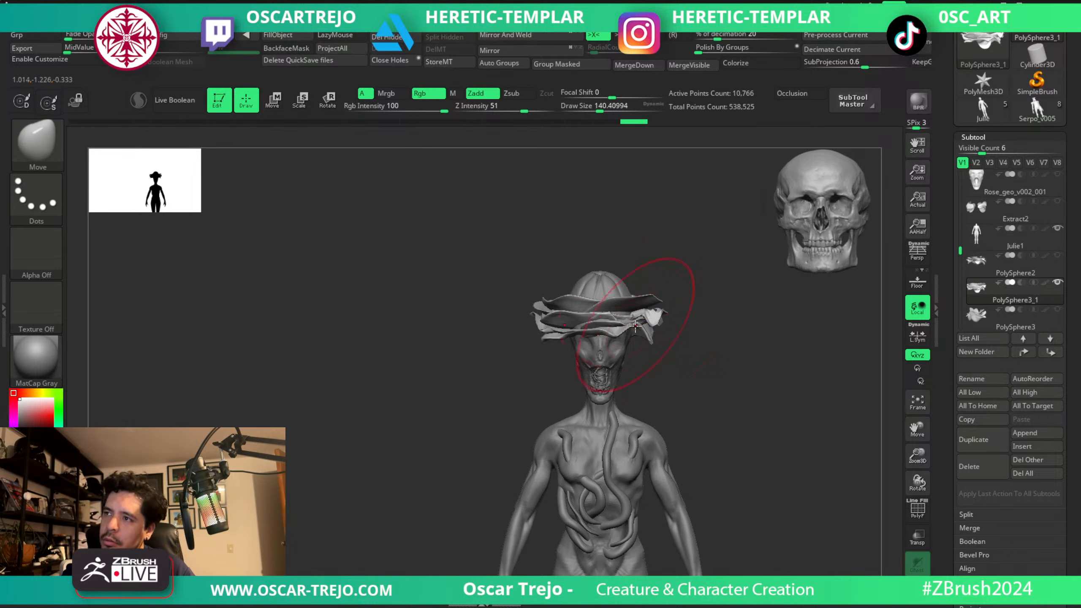
{"action": "key", "text": "["}
{"action": "left_click_drag", "start_coordinate": [602, 356], "coordinate": [602, 360]}
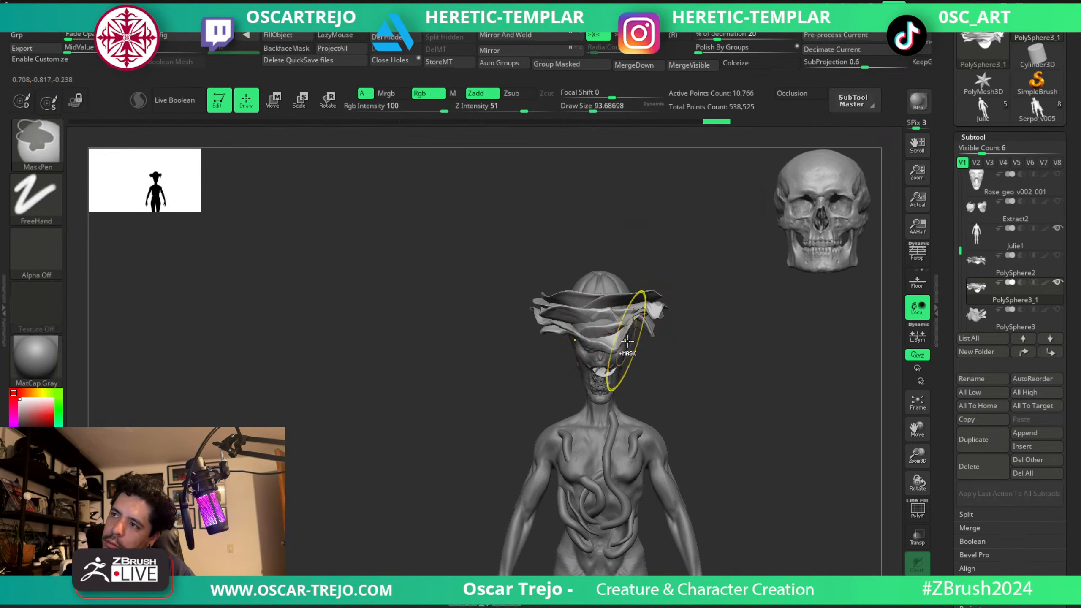
{"action": "key", "text": "ctrl+z"}
{"action": "right_click_drag", "start_coordinate": [663, 353], "coordinate": [636, 338]}
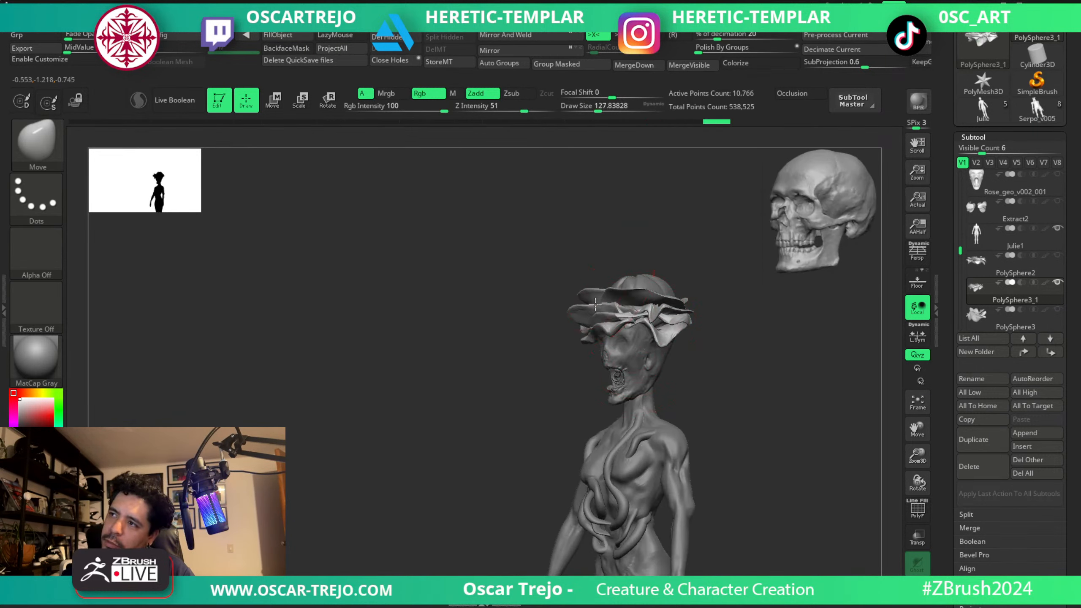
{"action": "right_click_drag", "start_coordinate": [573, 354], "coordinate": [631, 346], "text": "shift"}
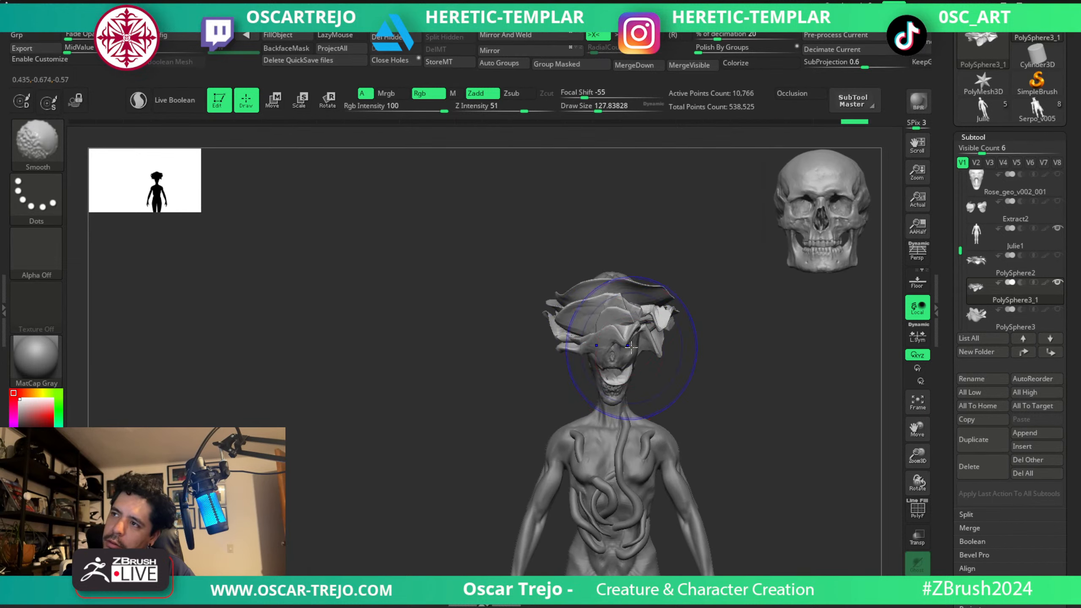
Push the petals off the face and closer to the skull from front and side with the Move brush.
{"action": "mouse_move", "coordinate": [683, 368]}
{"action": "right_mouse_down"}
{"action": "mouse_move", "coordinate": [632, 363]}
{"action": "mouse_move", "coordinate": [656, 356]}
{"action": "right_mouse_up"}
{"action": "key", "text": "s"}
{"action": "left_click_drag", "start_coordinate": [656, 356], "coordinate": [648, 355]}
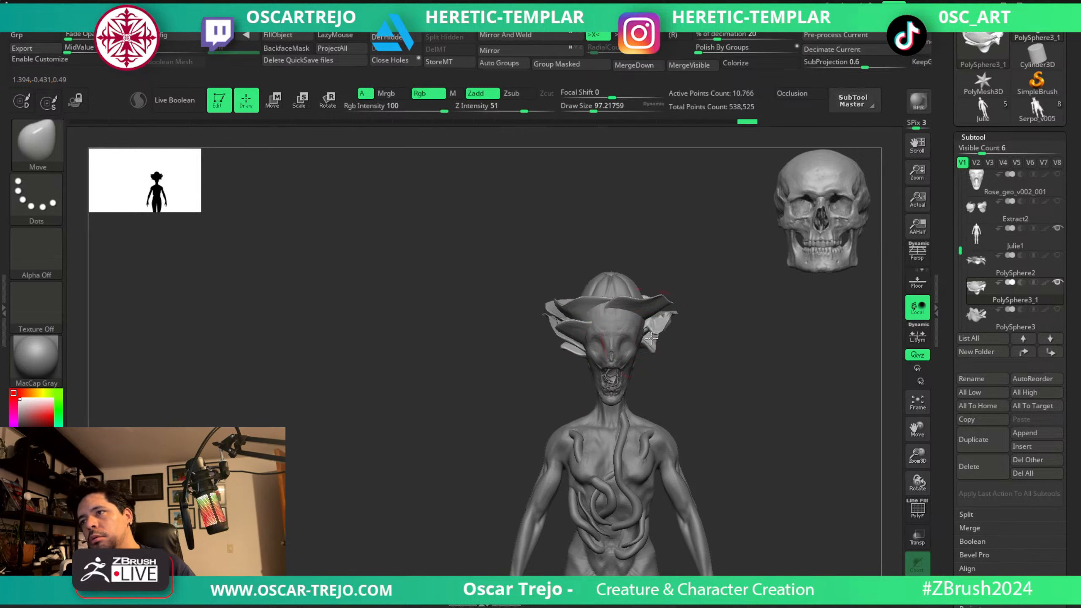
{"action": "right_click_drag", "start_coordinate": [652, 318], "coordinate": [640, 326]}
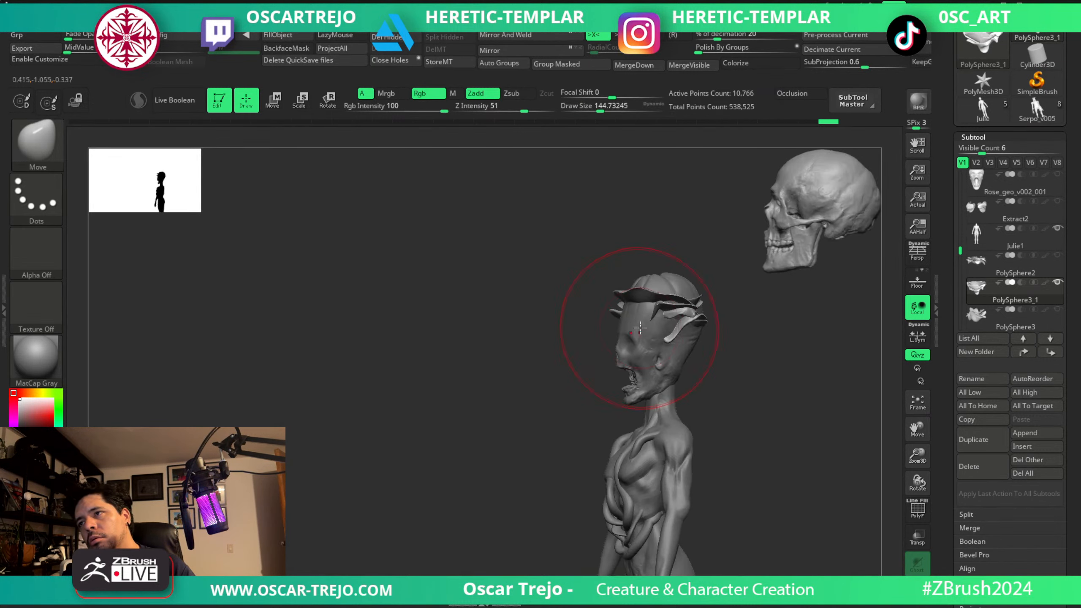
{"action": "left_click_drag", "start_coordinate": [639, 325], "coordinate": [614, 351]}
{"action": "right_click_drag", "start_coordinate": [575, 340], "coordinate": [647, 334]}
Adjust individual petals around the forehead with the Move brush and make the Julie1 body subtool active.
{"action": "key", "text": "s"}
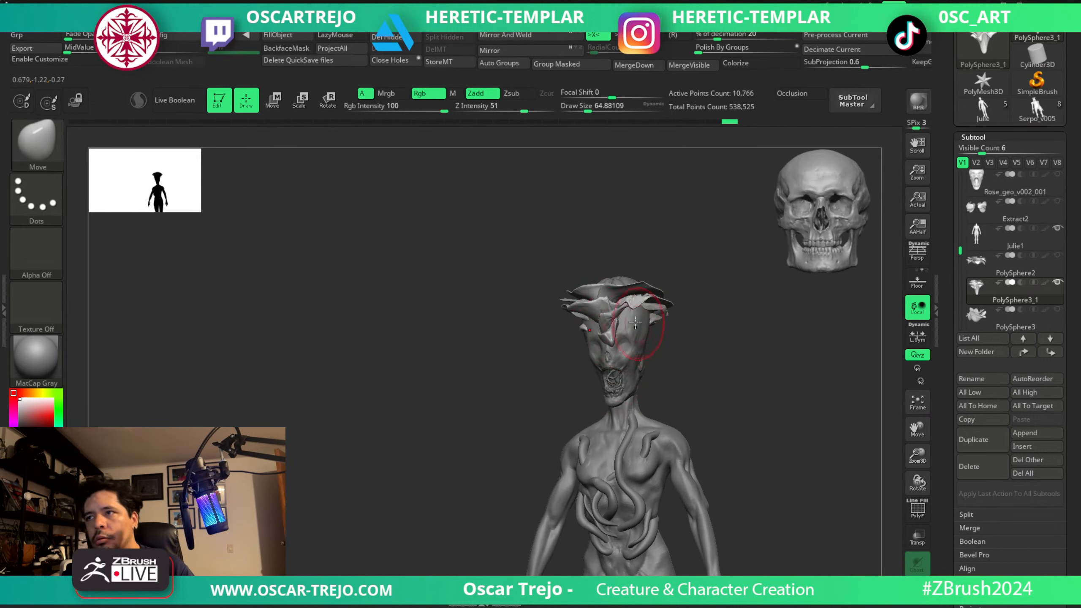
{"action": "left_click_drag", "start_coordinate": [646, 334], "coordinate": [646, 346]}
{"action": "right_click_drag", "start_coordinate": [663, 345], "coordinate": [638, 343]}
{"action": "key", "text": "s"}
{"action": "left_click_drag", "start_coordinate": [638, 342], "coordinate": [641, 343]}
{"action": "mouse_move", "coordinate": [640, 343]}
{"action": "right_mouse_down"}
{"action": "mouse_move", "coordinate": [719, 343]}
{"action": "mouse_move", "coordinate": [670, 354]}
{"action": "mouse_move", "coordinate": [725, 413]}
{"action": "mouse_move", "coordinate": [777, 387]}
{"action": "mouse_move", "coordinate": [736, 405]}
{"action": "mouse_move", "coordinate": [747, 389]}
{"action": "mouse_move", "coordinate": [796, 381]}
{"action": "mouse_move", "coordinate": [738, 404]}
{"action": "mouse_move", "coordinate": [664, 328]}
{"action": "mouse_move", "coordinate": [621, 336]}
{"action": "mouse_move", "coordinate": [623, 309]}
{"action": "mouse_move", "coordinate": [622, 346]}
{"action": "mouse_move", "coordinate": [632, 326]}
{"action": "mouse_move", "coordinate": [622, 341]}
{"action": "mouse_move", "coordinate": [654, 355]}
{"action": "mouse_move", "coordinate": [648, 340]}
{"action": "right_mouse_up"}
{"action": "left_click", "coordinate": [662, 398], "text": "alt"}
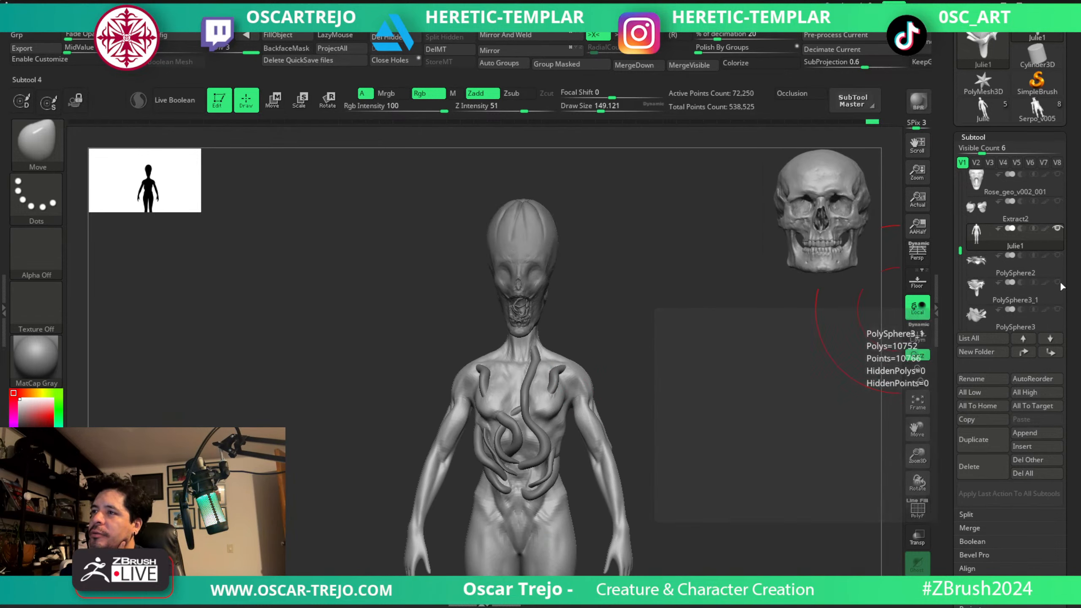
Hide the elongated Rose_geo_v002_002 head and show the open-mouthed Rose_geo_v001 head on the body instead.
{"action": "left_click", "coordinate": [1055, 268]}
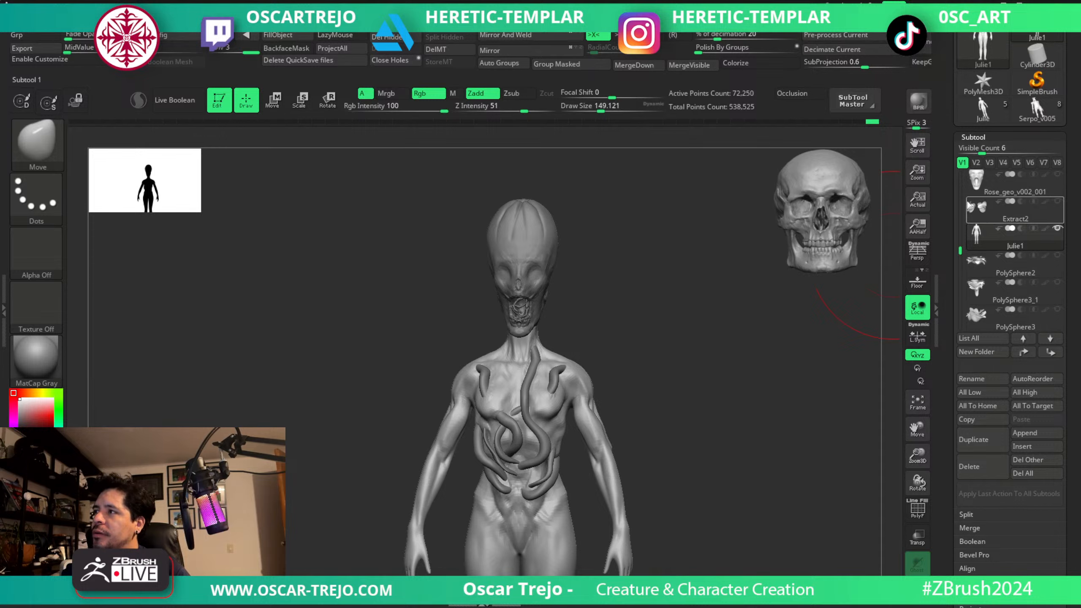
{"action": "left_click_drag", "start_coordinate": [958, 255], "coordinate": [958, 227]}
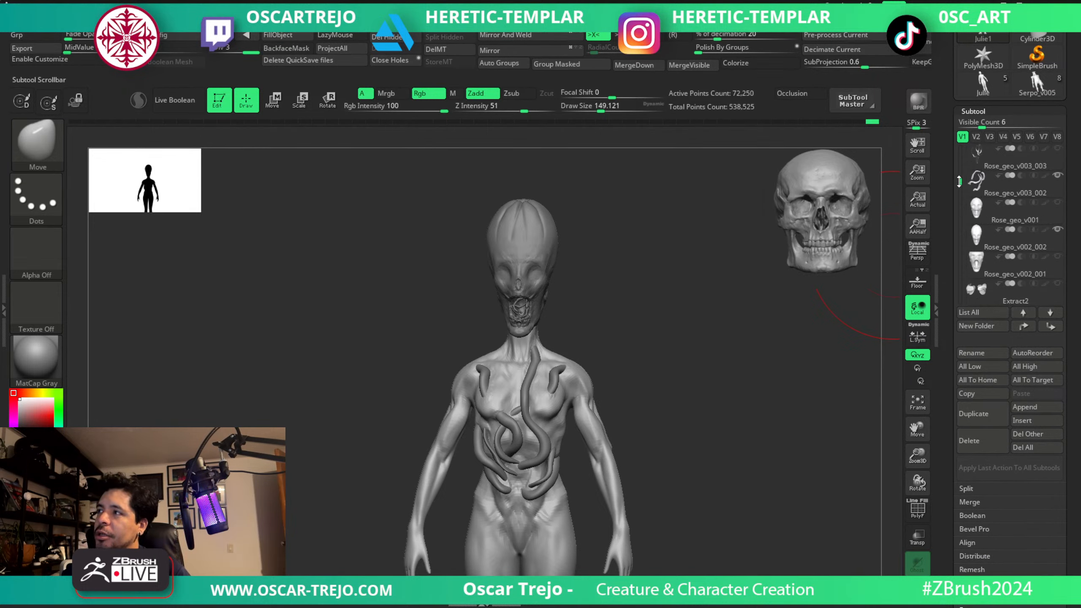
{"action": "left_click", "coordinate": [1057, 202]}
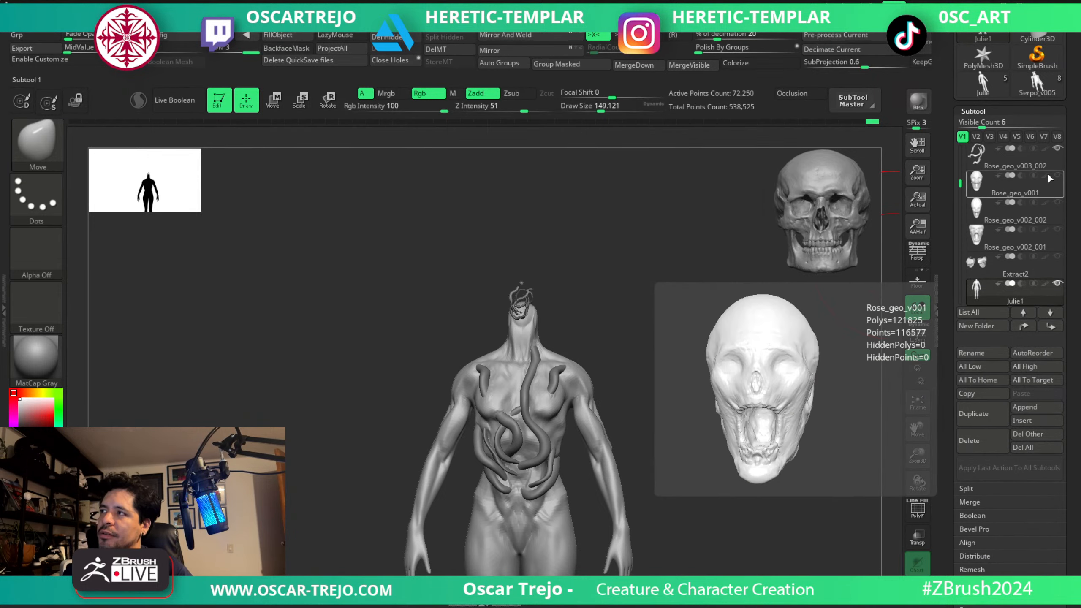
{"action": "left_click", "coordinate": [1054, 176]}
{"action": "left_click_drag", "start_coordinate": [675, 270], "coordinate": [691, 468], "text": "alt"}
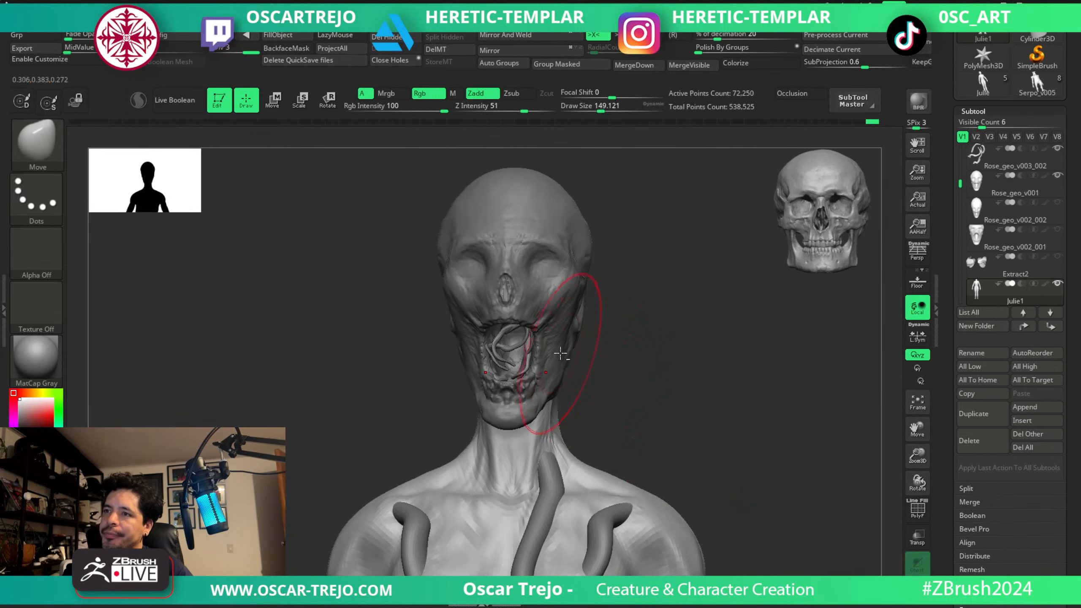
Make the Julie1 body active, subdivide it once and reduce the brush draw size to about 132.
{"action": "left_click", "coordinate": [560, 354], "text": "alt"}
{"action": "left_click_drag", "start_coordinate": [647, 300], "coordinate": [661, 379], "text": "alt"}
{"action": "left_click", "coordinate": [549, 490], "text": "alt"}
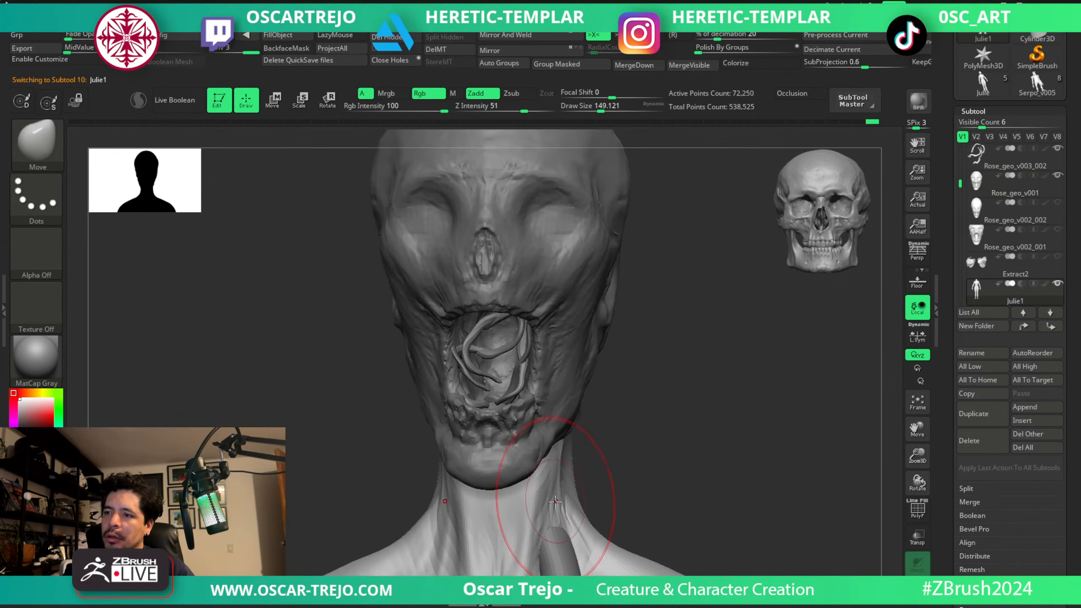
{"action": "key", "text": "ctrl+d"}
{"action": "key", "text": "s"}
{"action": "mouse_move", "coordinate": [566, 524]}
{"action": "left_mouse_down"}
{"action": "mouse_move", "coordinate": [612, 481]}
{"action": "mouse_move", "coordinate": [615, 398]}
{"action": "left_mouse_up"}
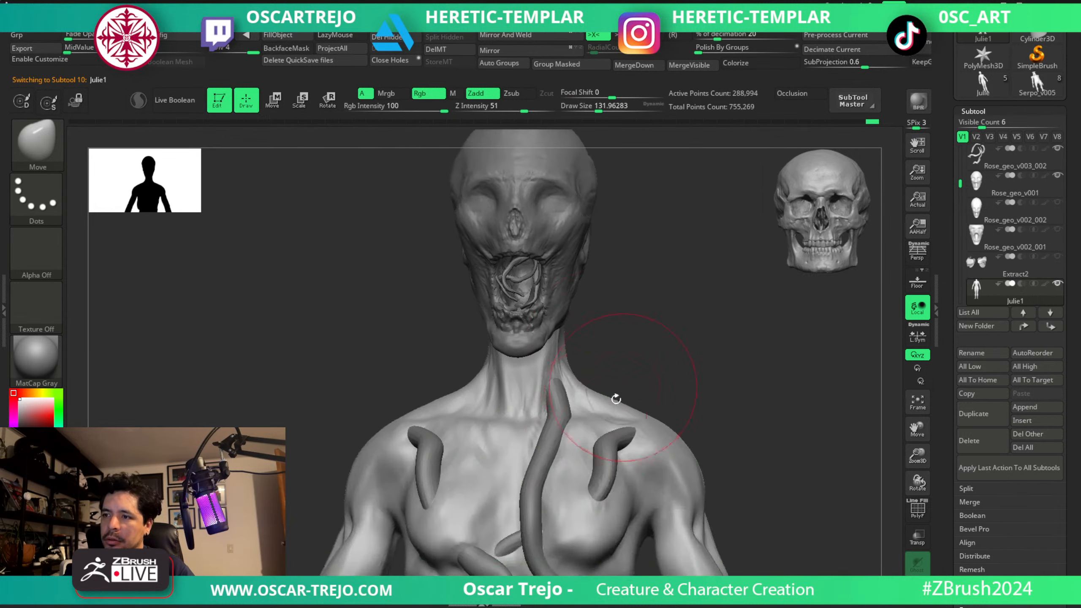
Select the Rose_geo_v003 torso vines and duplicate the subtool.
{"action": "left_click", "coordinate": [549, 455], "text": "alt"}
{"action": "key", "text": "f"}
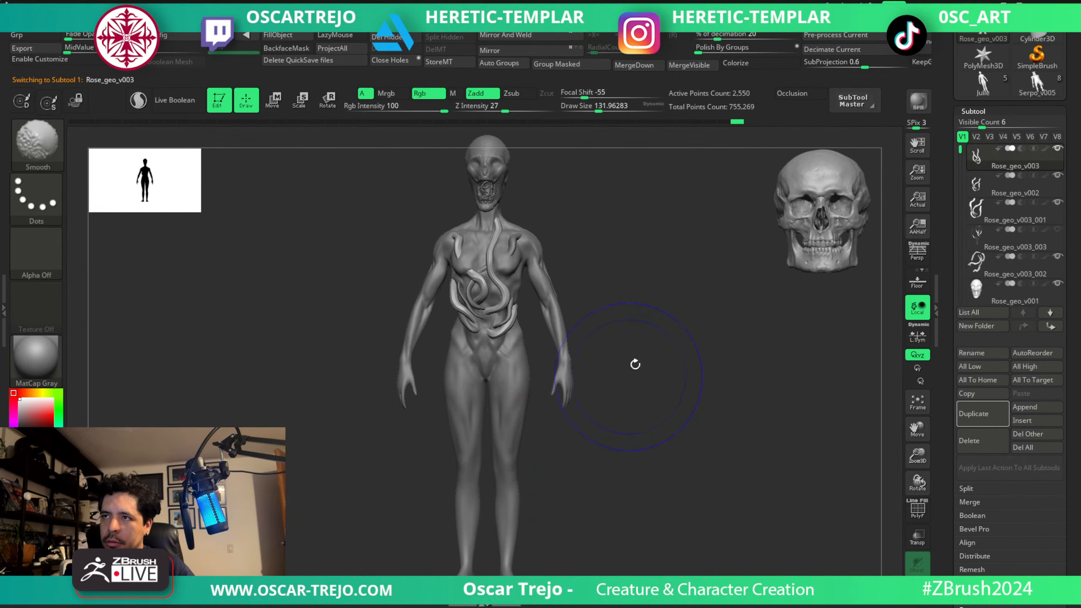
{"action": "left_click_drag", "start_coordinate": [696, 293], "coordinate": [719, 367], "text": "alt"}
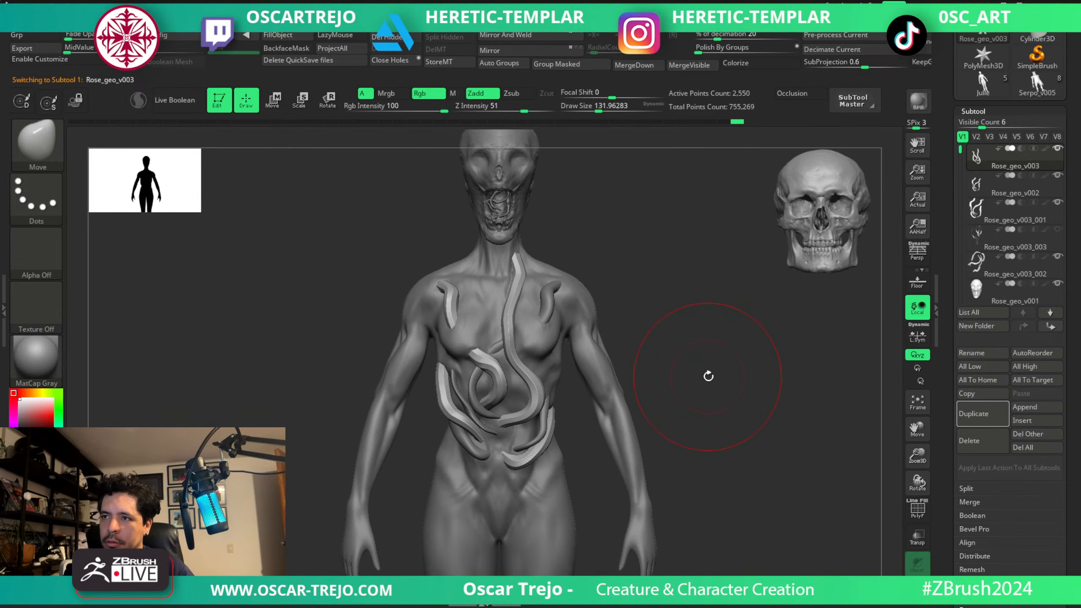
{"action": "left_click", "coordinate": [973, 414]}
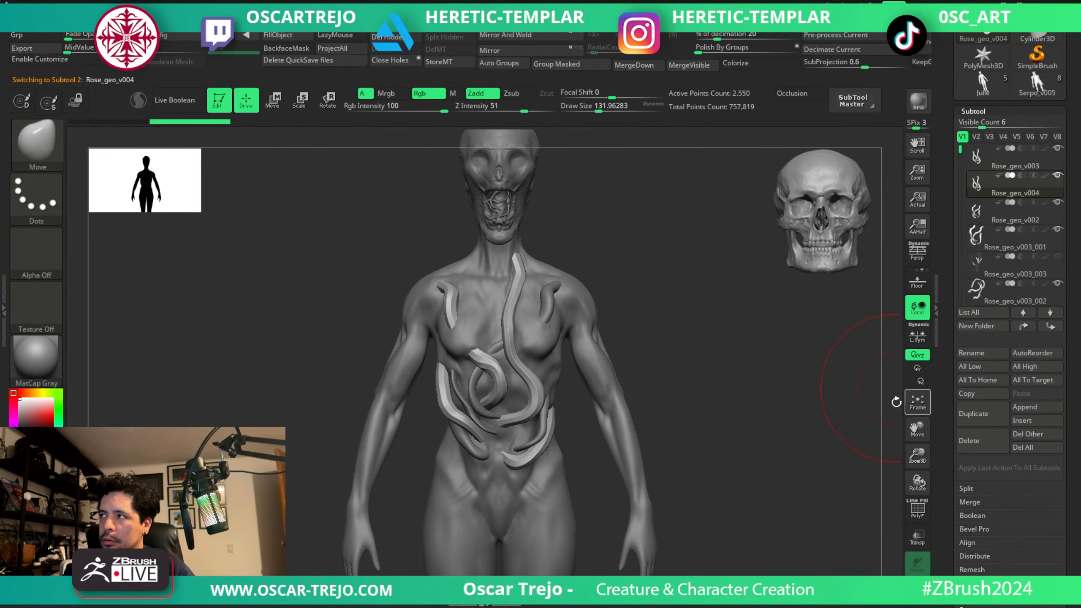
Move the duplicated vines down over the pelvis and mirror them to the opposite side.
{"action": "key", "text": "w"}
{"action": "mouse_move", "coordinate": [478, 343]}
{"action": "left_mouse_down"}
{"action": "mouse_move", "coordinate": [486, 378]}
{"action": "mouse_move", "coordinate": [473, 461]}
{"action": "mouse_move", "coordinate": [451, 471]}
{"action": "mouse_move", "coordinate": [440, 464]}
{"action": "mouse_move", "coordinate": [450, 409]}
{"action": "mouse_move", "coordinate": [562, 393]}
{"action": "mouse_move", "coordinate": [600, 401]}
{"action": "left_mouse_up"}
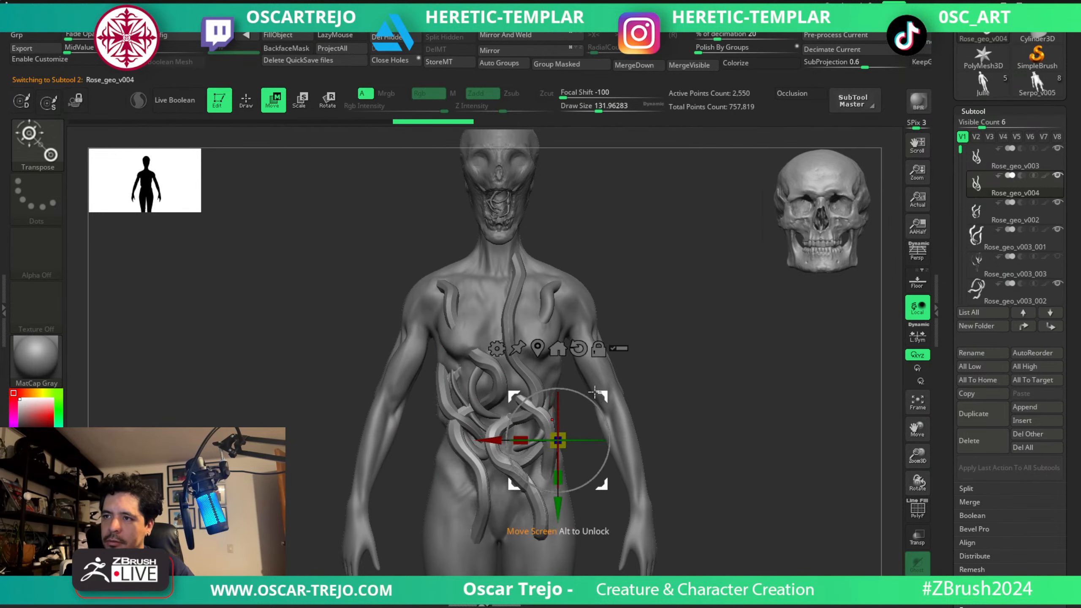
{"action": "key", "text": "q"}
{"action": "left_click", "coordinate": [500, 50]}
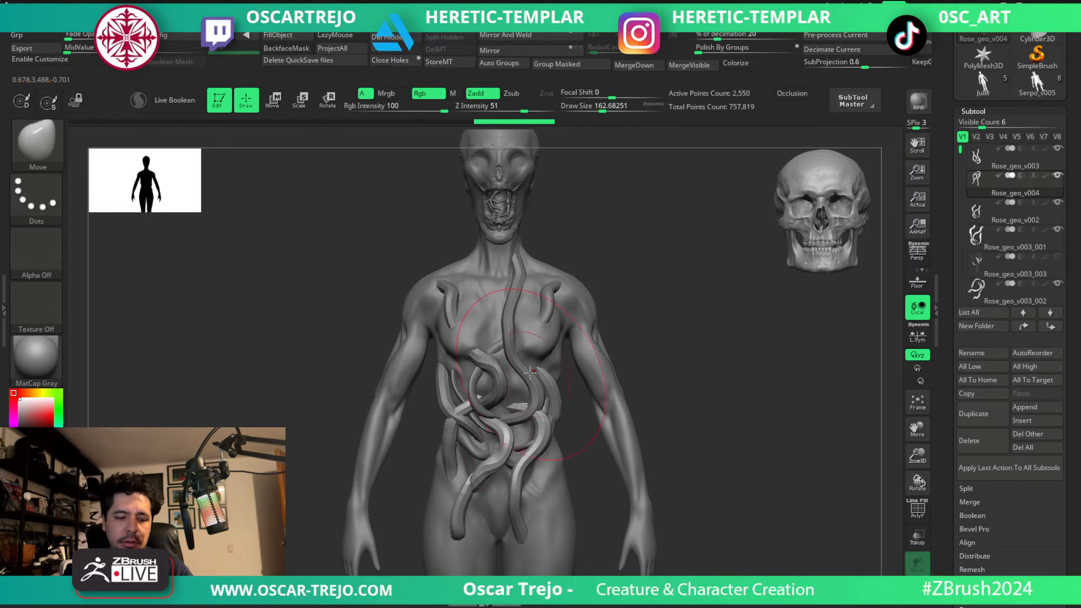
Bend the duplicated vines across the lower belly and hips with the Move Topological brush, varying its draw size.
{"action": "key", "text": "b"}
{"action": "key", "text": "m"}
{"action": "key", "text": "t"}
{"action": "key", "text": "bracketleft"}
{"action": "key", "text": "bracketleft"}
{"action": "mouse_move", "coordinate": [497, 405]}
{"action": "left_mouse_down"}
{"action": "mouse_move", "coordinate": [531, 439]}
{"action": "mouse_move", "coordinate": [490, 447]}
{"action": "mouse_move", "coordinate": [486, 473]}
{"action": "left_mouse_up"}
{"action": "key", "text": "bracketright"}
{"action": "key", "text": "bracketright"}
{"action": "key", "text": "bracketright"}
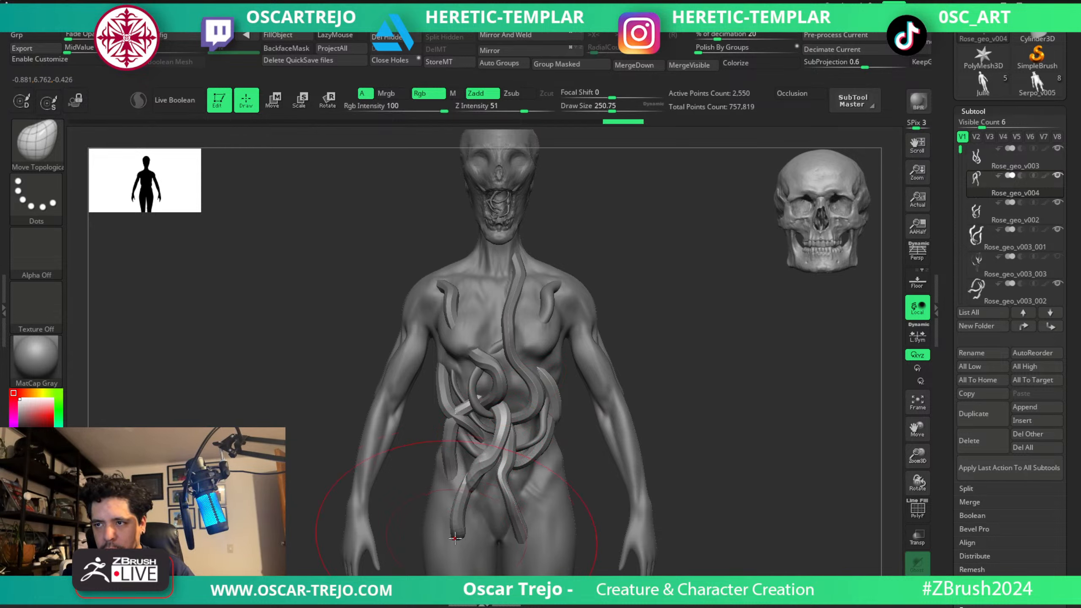
{"action": "left_click_drag", "start_coordinate": [469, 536], "coordinate": [489, 530]}
Fit the lower vines closer to the abdomen from the side with a smaller Move Topological brush.
{"action": "left_click_drag", "start_coordinate": [585, 480], "coordinate": [714, 473]}
{"action": "key", "text": "bracketleft"}
{"action": "key", "text": "bracketleft"}
{"action": "key", "text": "bracketleft"}
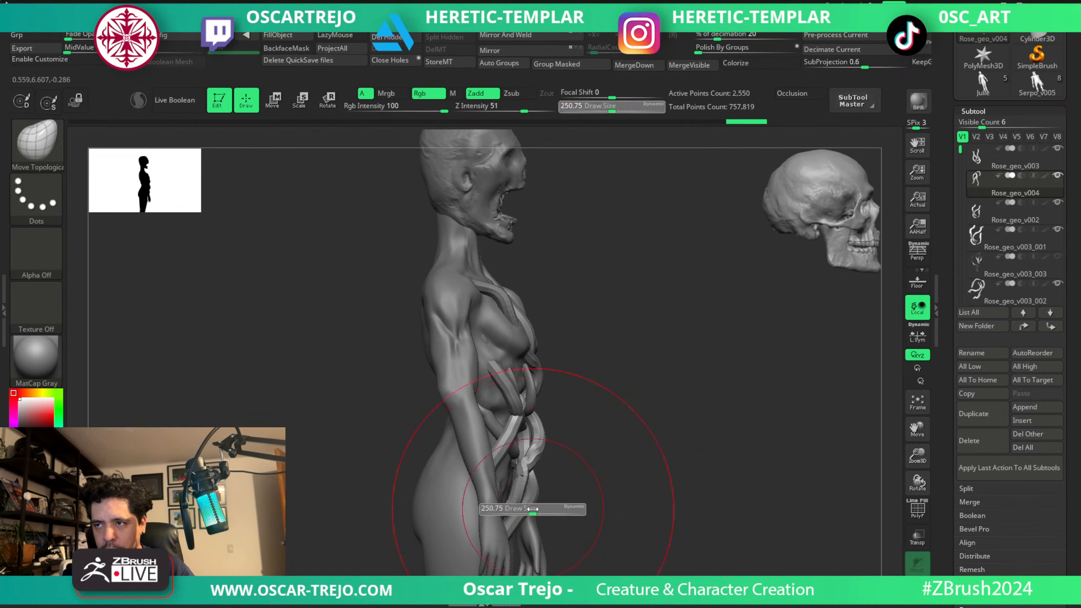
{"action": "left_click_drag", "start_coordinate": [485, 507], "coordinate": [494, 494]}
{"action": "left_click_drag", "start_coordinate": [608, 489], "coordinate": [547, 495]}
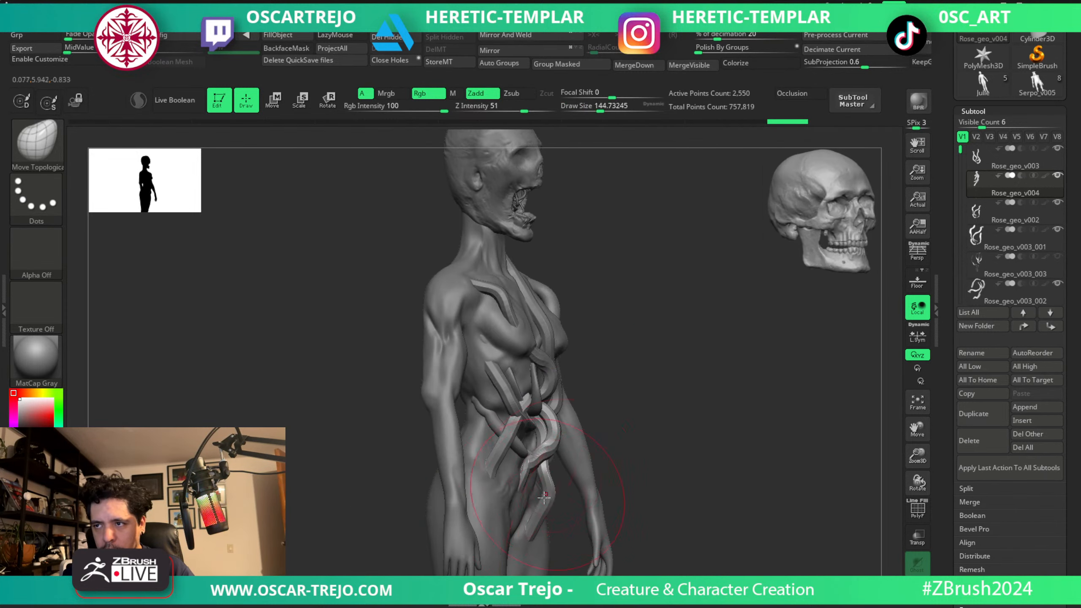
{"action": "mouse_move", "coordinate": [617, 492]}
{"action": "left_mouse_down"}
{"action": "mouse_move", "coordinate": [632, 502]}
{"action": "mouse_move", "coordinate": [578, 519]}
{"action": "left_mouse_up"}
Reshape the loops and hanging ends of the duplicated vines over the belly, readjusting the Move Topological draw size.
{"action": "key", "text": "bracketright"}
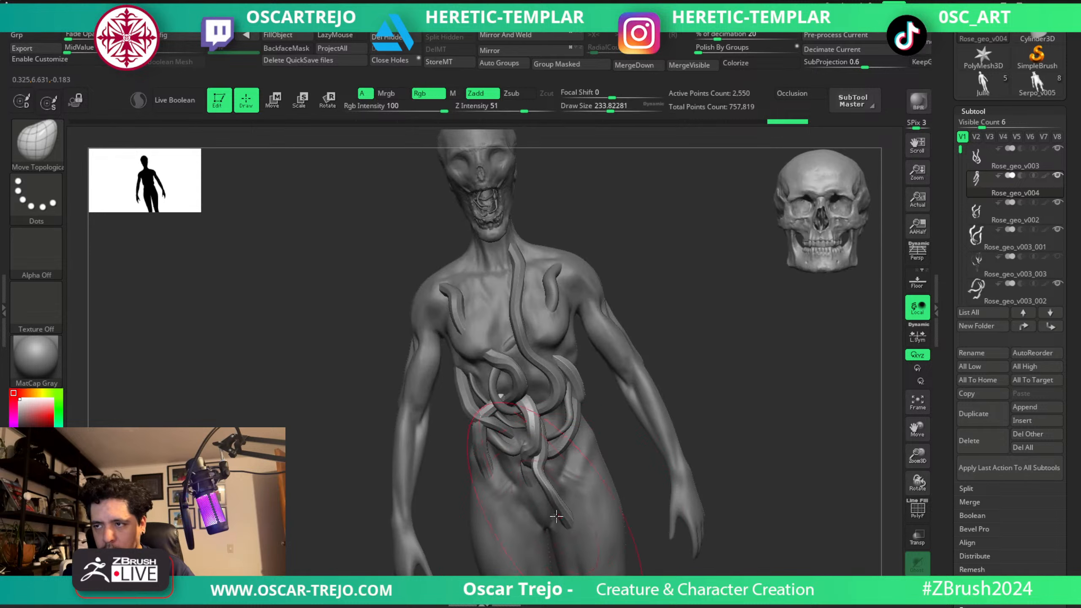
{"action": "key", "text": "bracketleft"}
{"action": "mouse_move", "coordinate": [692, 427]}
{"action": "left_mouse_down"}
{"action": "mouse_move", "coordinate": [605, 456]}
{"action": "mouse_move", "coordinate": [568, 441]}
{"action": "mouse_move", "coordinate": [567, 401]}
{"action": "left_mouse_up"}
{"action": "key", "text": "s"}
{"action": "left_click", "coordinate": [552, 402]}
{"action": "key", "text": "s"}
{"action": "left_click", "coordinate": [515, 420]}
{"action": "left_click_drag", "start_coordinate": [505, 413], "coordinate": [499, 411]}
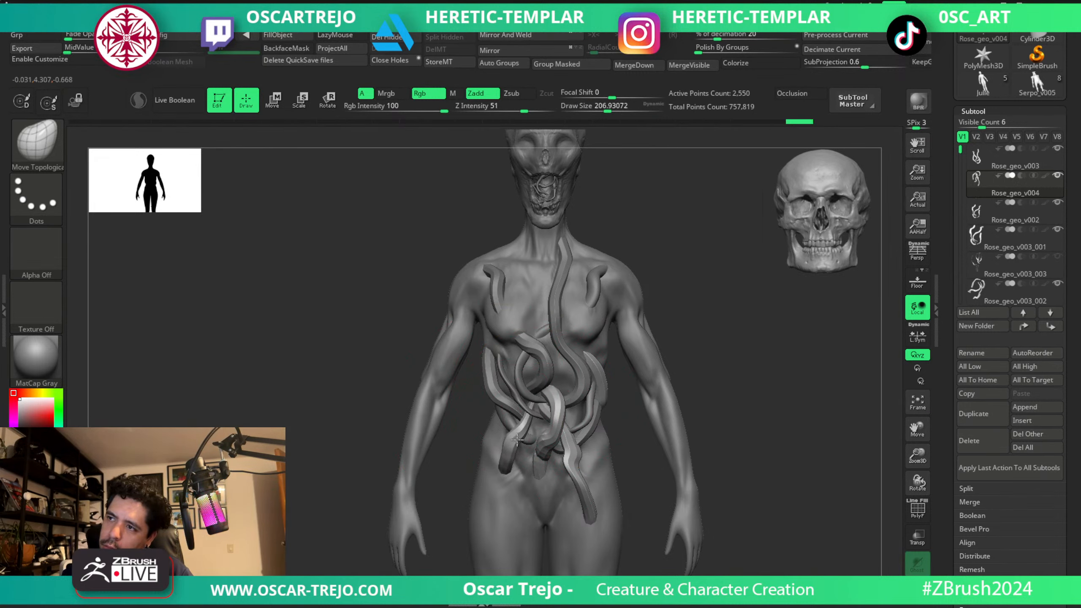
Smooth the short vine end and pull it outward so it wraps around the hip.
{"action": "key", "text": "shift"}
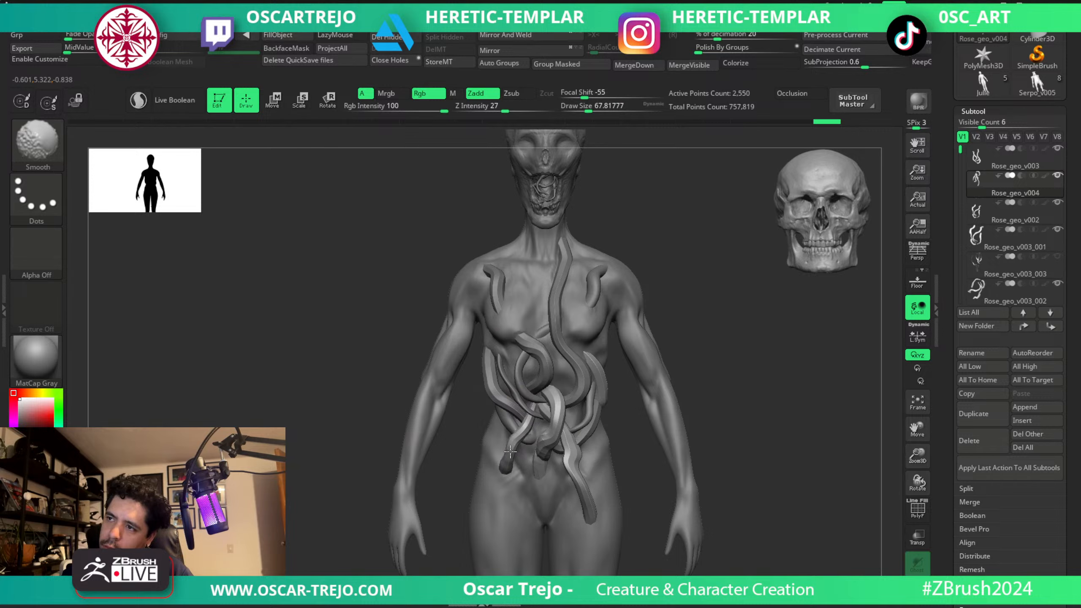
{"action": "right_click_drag", "start_coordinate": [503, 480], "coordinate": [479, 461]}
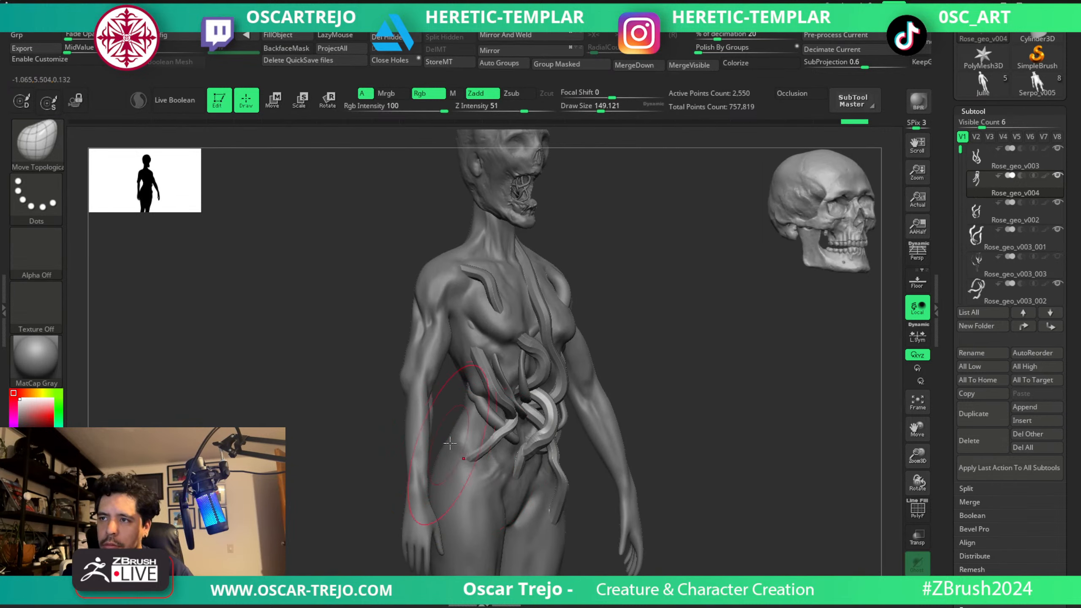
{"action": "mouse_move", "coordinate": [473, 453]}
{"action": "left_mouse_down"}
{"action": "mouse_move", "coordinate": [453, 464]}
{"action": "mouse_move", "coordinate": [480, 464]}
{"action": "left_mouse_up"}
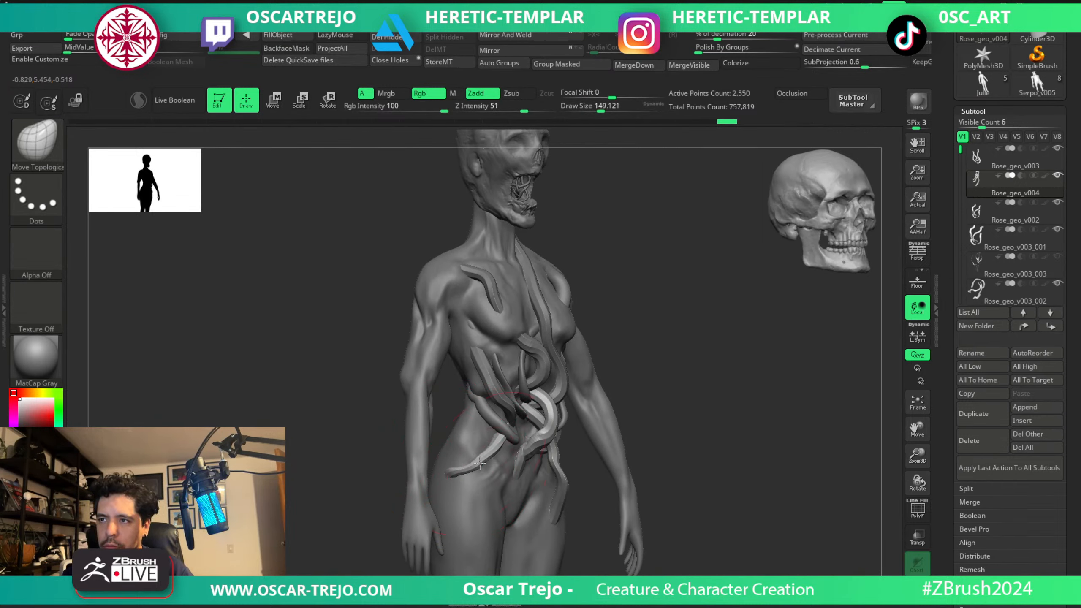
{"action": "right_click_drag", "start_coordinate": [647, 415], "coordinate": [623, 413], "text": "shift"}
{"action": "key", "text": "["}
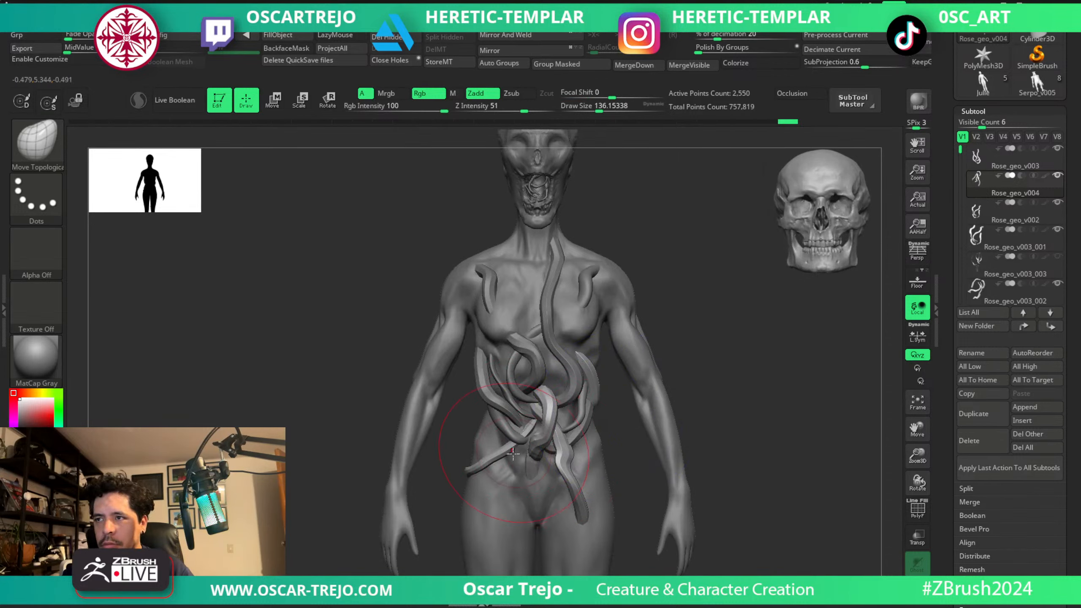
Check the vine pieces with polyframe colours and curl the waist-side vine down around the opposite flank.
{"action": "key", "text": "shift+f"}
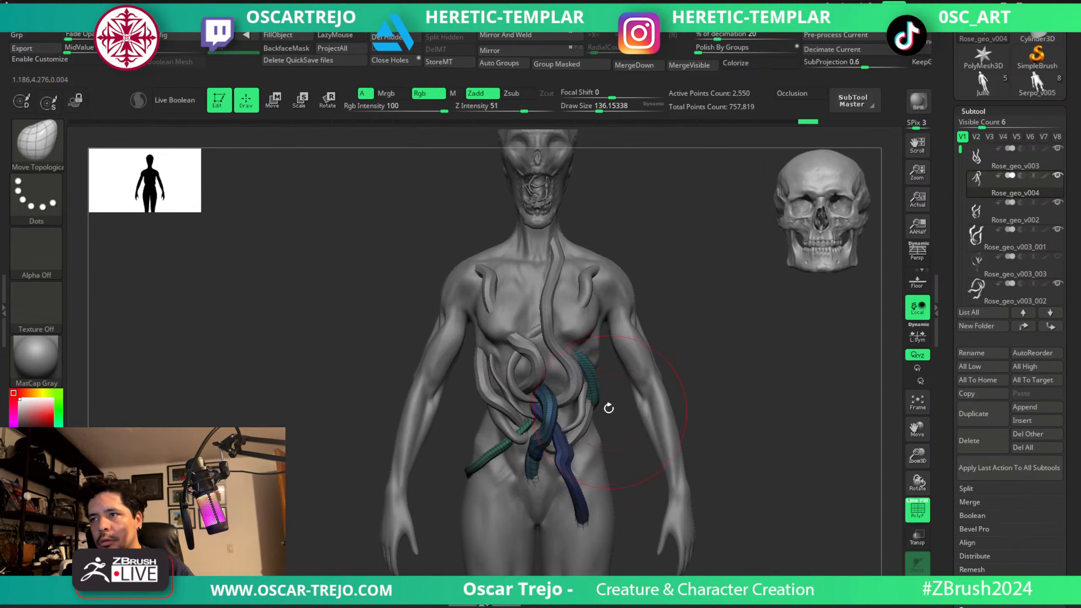
{"action": "key", "text": "shift+f"}
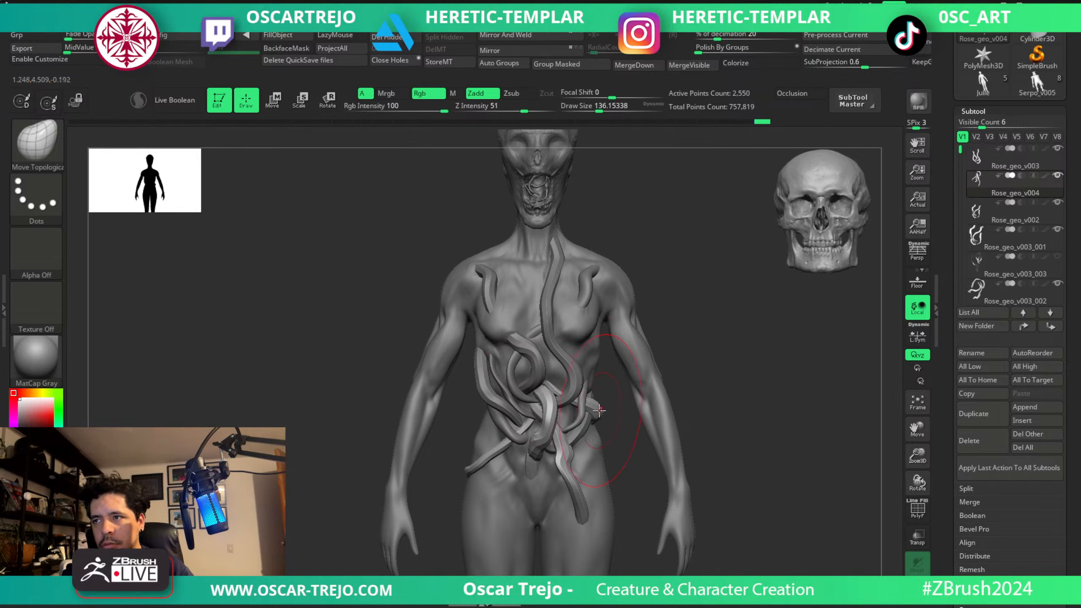
{"action": "mouse_move", "coordinate": [591, 418]}
{"action": "left_mouse_down", "text": "shift"}
{"action": "mouse_move", "coordinate": [602, 412]}
{"action": "mouse_move", "coordinate": [596, 424]}
{"action": "left_mouse_up", "text": "shift"}
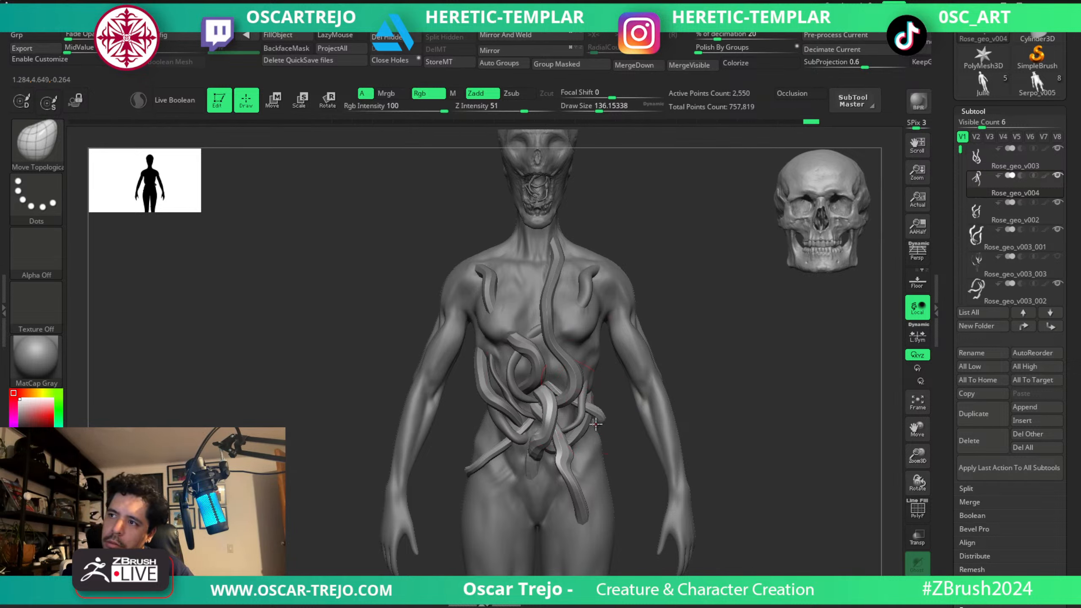
Switch to the DamStandard brush on the Julie1 body and select the Rose_geo_v003 torso vines.
{"action": "mouse_move", "coordinate": [725, 386]}
{"action": "left_mouse_down", "text": "alt"}
{"action": "mouse_move", "coordinate": [668, 352]}
{"action": "mouse_move", "coordinate": [681, 350]}
{"action": "mouse_move", "coordinate": [712, 359]}
{"action": "mouse_move", "coordinate": [670, 374]}
{"action": "mouse_move", "coordinate": [704, 379]}
{"action": "mouse_move", "coordinate": [672, 377]}
{"action": "left_mouse_up", "text": "alt"}
{"action": "left_click", "coordinate": [579, 384], "text": "alt"}
{"action": "key", "text": "b"}
{"action": "key", "text": "d"}
{"action": "key", "text": "s"}
{"action": "key", "text": "s"}
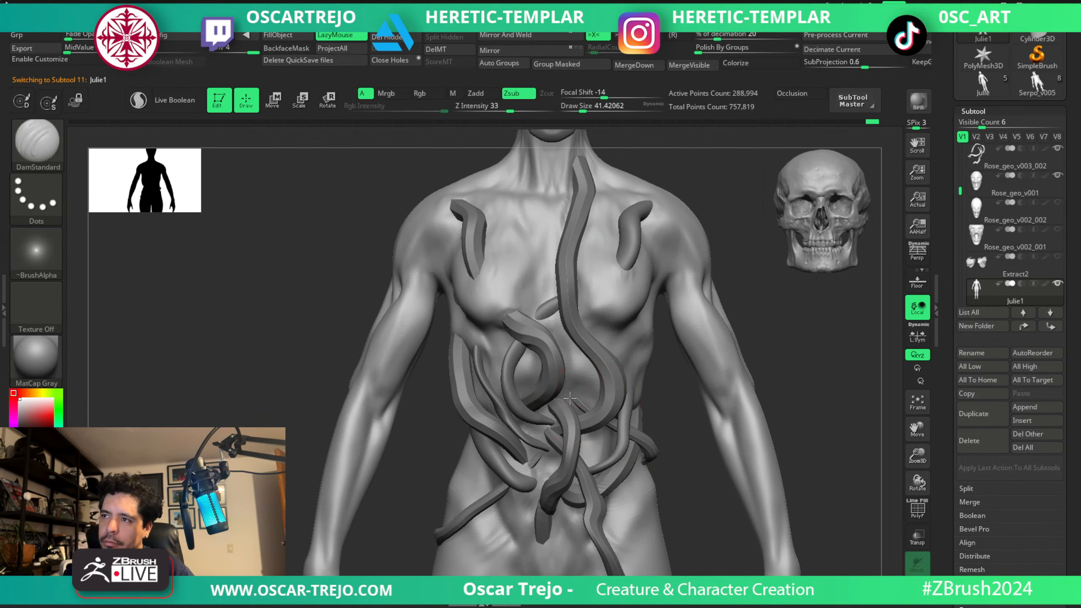
{"action": "left_click", "coordinate": [616, 389], "text": "alt"}
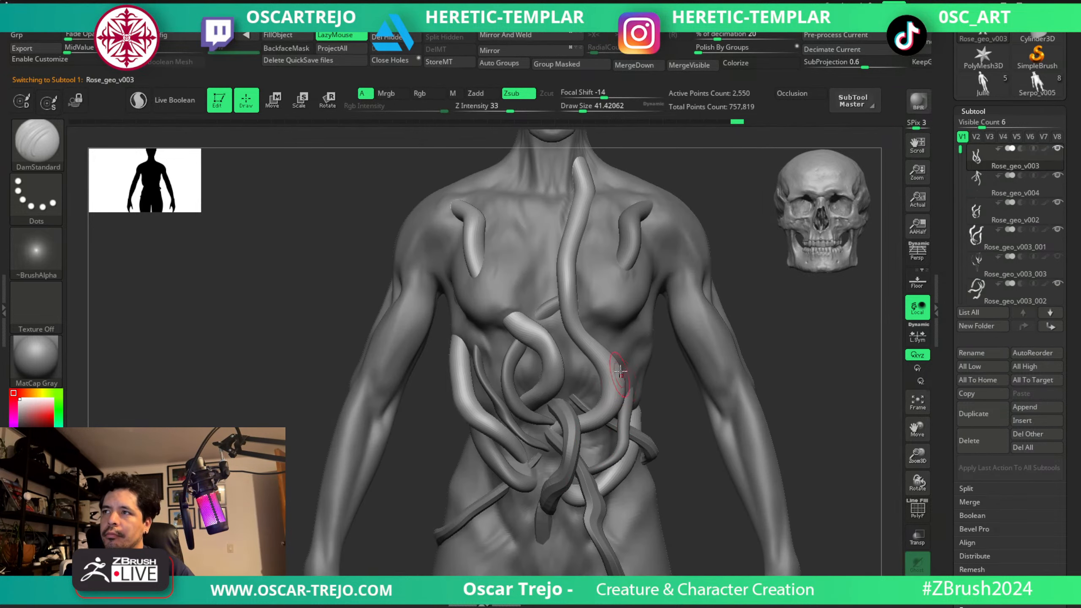
Make the Rose_geo_v004 lower vines active and choose the Move brush with a draw size of about 74.
{"action": "mouse_move", "coordinate": [758, 303]}
{"action": "left_mouse_down", "text": "alt"}
{"action": "mouse_move", "coordinate": [731, 357]}
{"action": "mouse_move", "coordinate": [640, 357]}
{"action": "mouse_move", "coordinate": [662, 336]}
{"action": "mouse_move", "coordinate": [656, 392]}
{"action": "left_mouse_up", "text": "alt"}
{"action": "left_click", "coordinate": [492, 526], "text": "alt"}
{"action": "key", "text": "s"}
{"action": "left_click_drag", "start_coordinate": [489, 527], "coordinate": [496, 527]}
{"action": "key", "text": "b"}
{"action": "key", "text": "m"}
{"action": "key", "text": "v"}
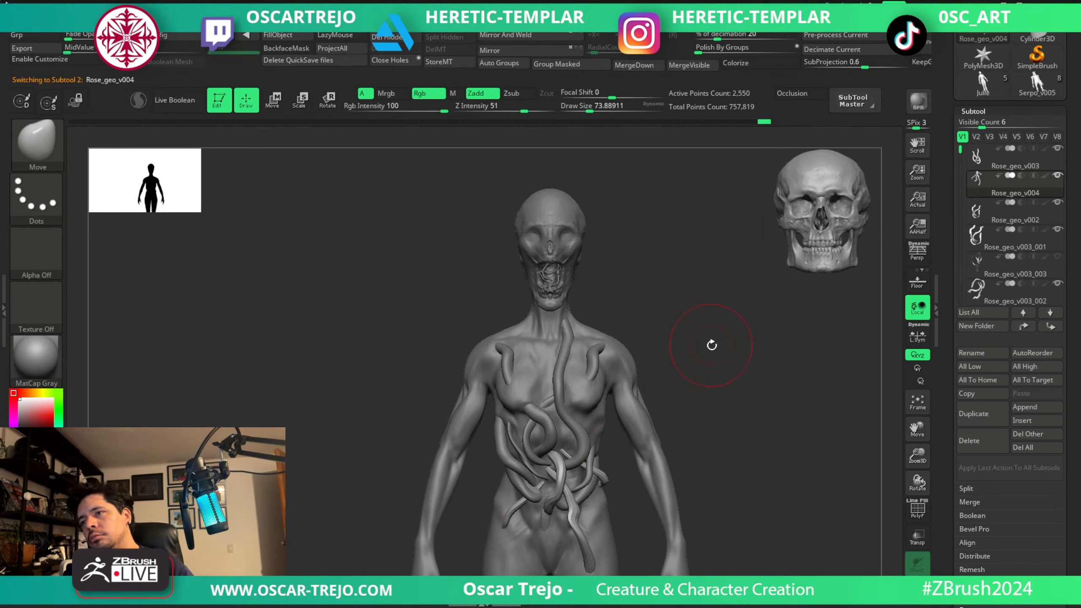
Make the Rose_geo_v001 head active and show the Rose_geo_v003_003 tendrils rising around it.
{"action": "mouse_move", "coordinate": [711, 345]}
{"action": "left_mouse_down"}
{"action": "mouse_move", "coordinate": [707, 310]}
{"action": "mouse_move", "coordinate": [685, 305]}
{"action": "mouse_move", "coordinate": [698, 362]}
{"action": "left_mouse_up"}
{"action": "mouse_move", "coordinate": [723, 292]}
{"action": "left_mouse_down", "text": "alt"}
{"action": "mouse_move", "coordinate": [679, 460]}
{"action": "mouse_move", "coordinate": [696, 334]}
{"action": "left_mouse_up", "text": "alt"}
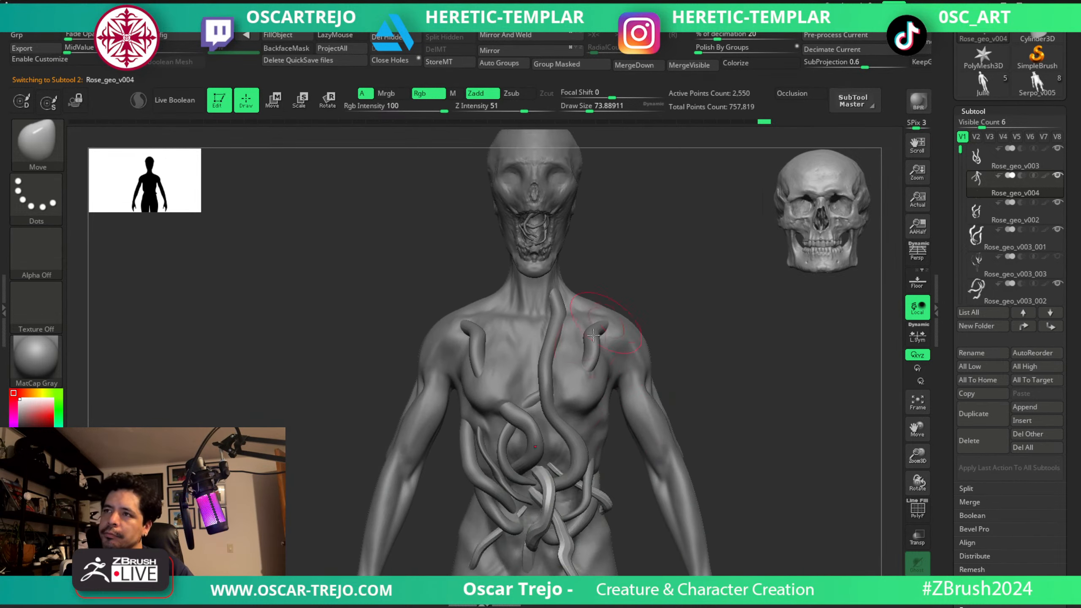
{"action": "left_click", "coordinate": [545, 370], "text": "alt"}
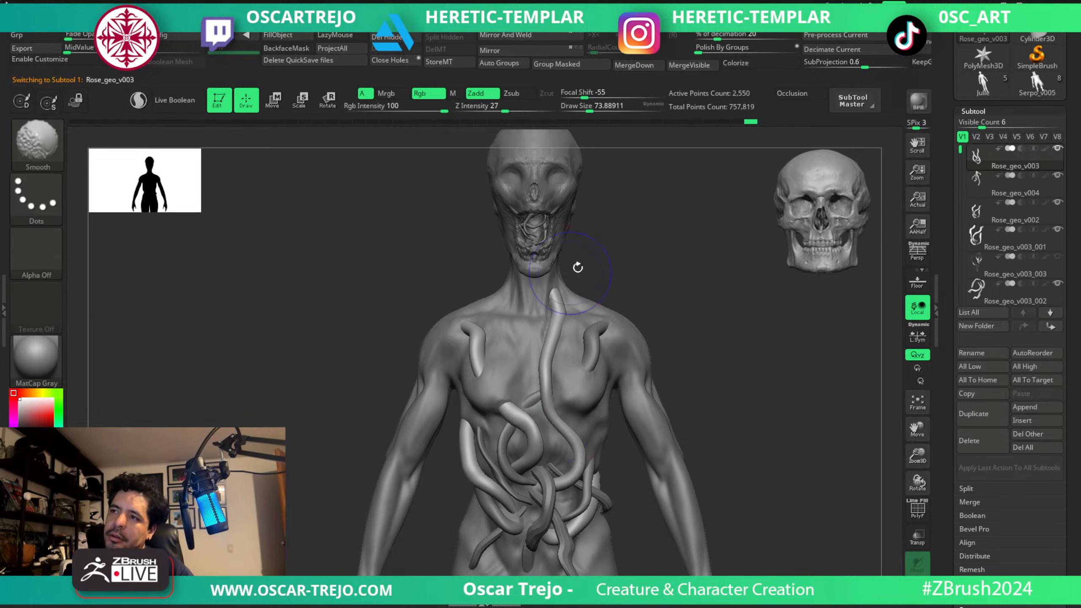
{"action": "left_click_drag", "start_coordinate": [659, 264], "coordinate": [596, 396], "text": "alt"}
{"action": "mouse_move", "coordinate": [626, 320]}
{"action": "left_mouse_down", "text": "alt"}
{"action": "mouse_move", "coordinate": [612, 323]}
{"action": "mouse_move", "coordinate": [598, 367]}
{"action": "mouse_move", "coordinate": [623, 389]}
{"action": "mouse_move", "coordinate": [619, 356]}
{"action": "left_mouse_up", "text": "alt"}
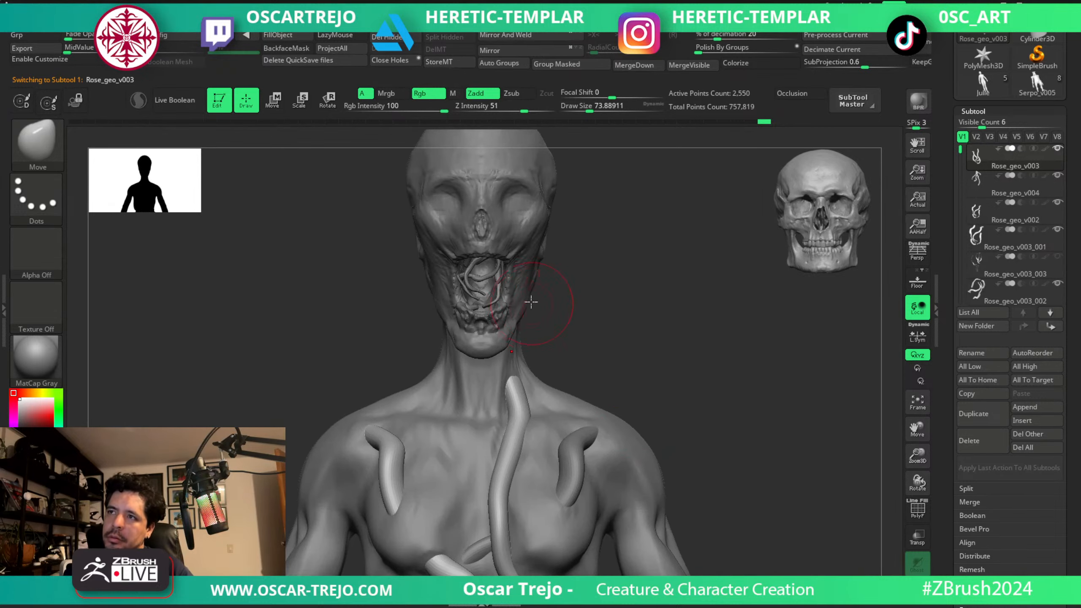
{"action": "left_click", "coordinate": [487, 277], "text": "alt"}
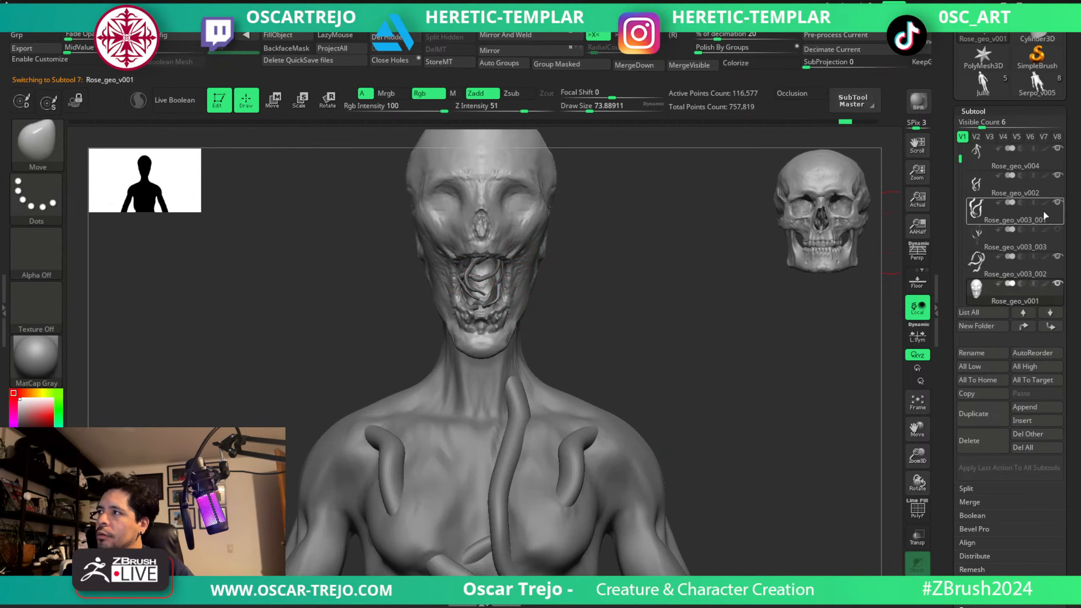
{"action": "key", "text": "f"}
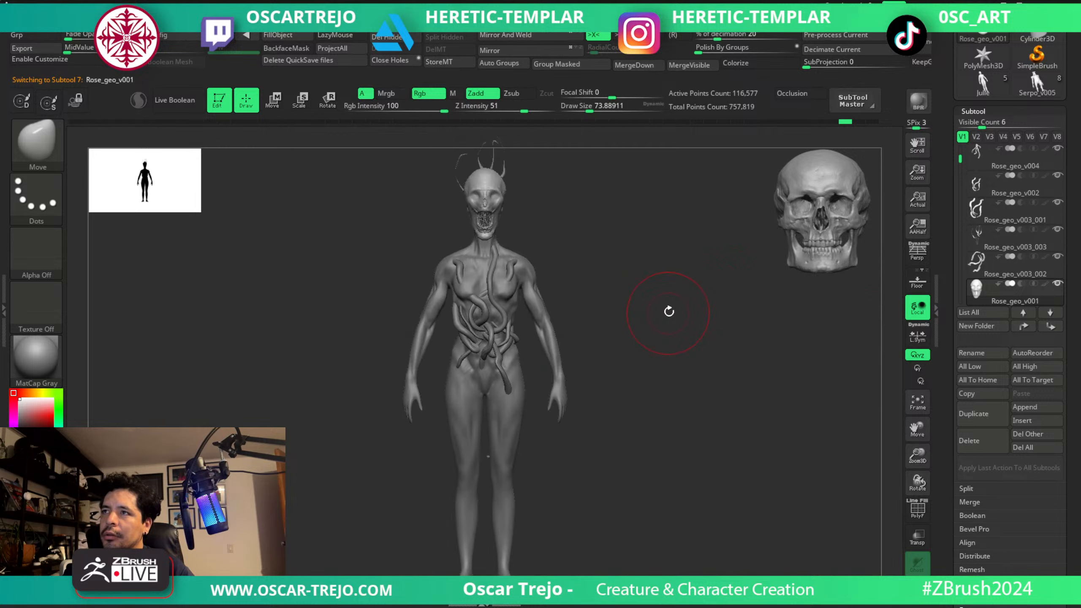
{"action": "left_click_drag", "start_coordinate": [649, 283], "coordinate": [709, 405], "text": "alt"}
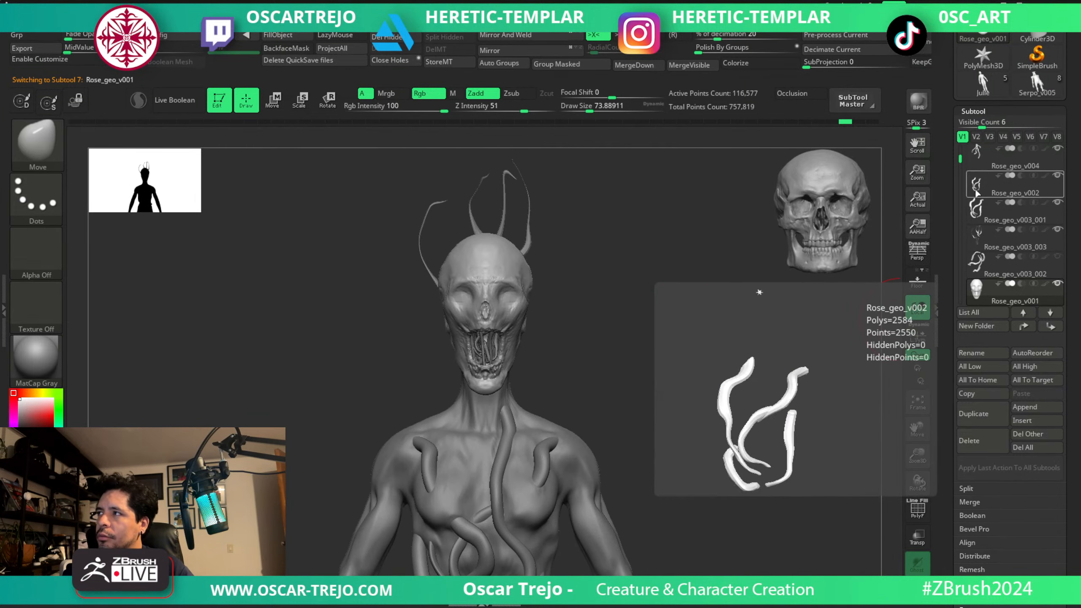
Show the Rose_geo_v003_002 vines and make the Rose_geo_v003_003 head tendrils the active subtool.
{"action": "left_click", "coordinate": [971, 162]}
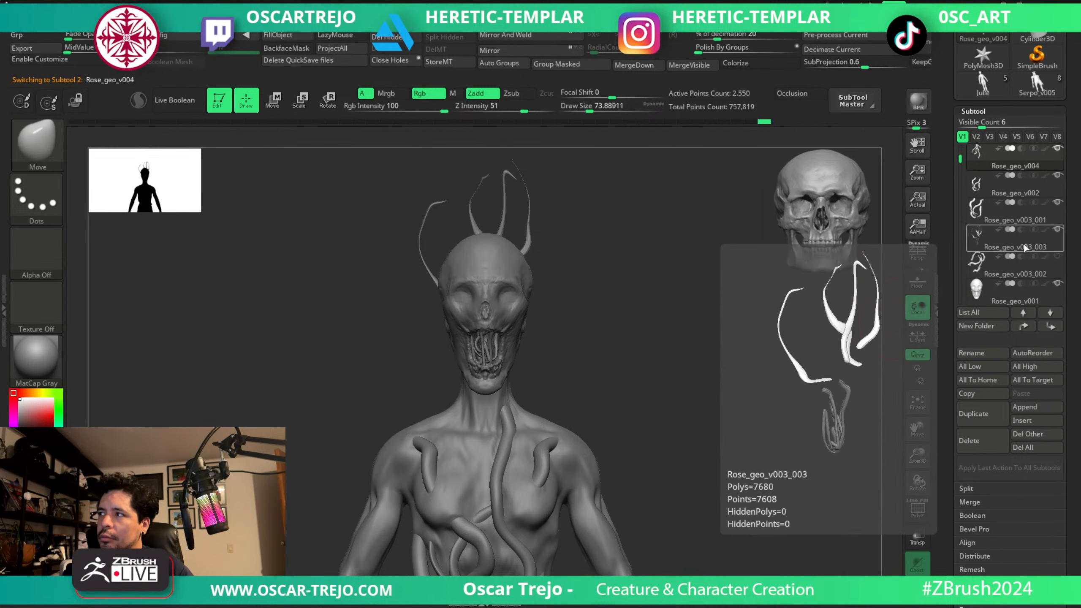
{"action": "left_click", "coordinate": [979, 261]}
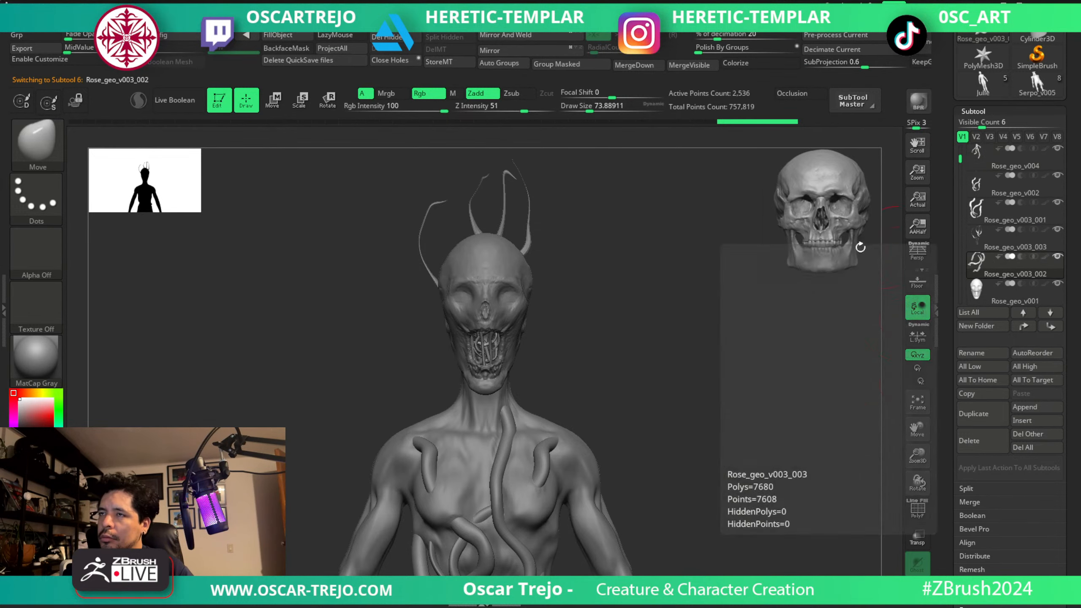
{"action": "key", "text": "shift"}
{"action": "left_click", "coordinate": [529, 242], "text": "alt"}
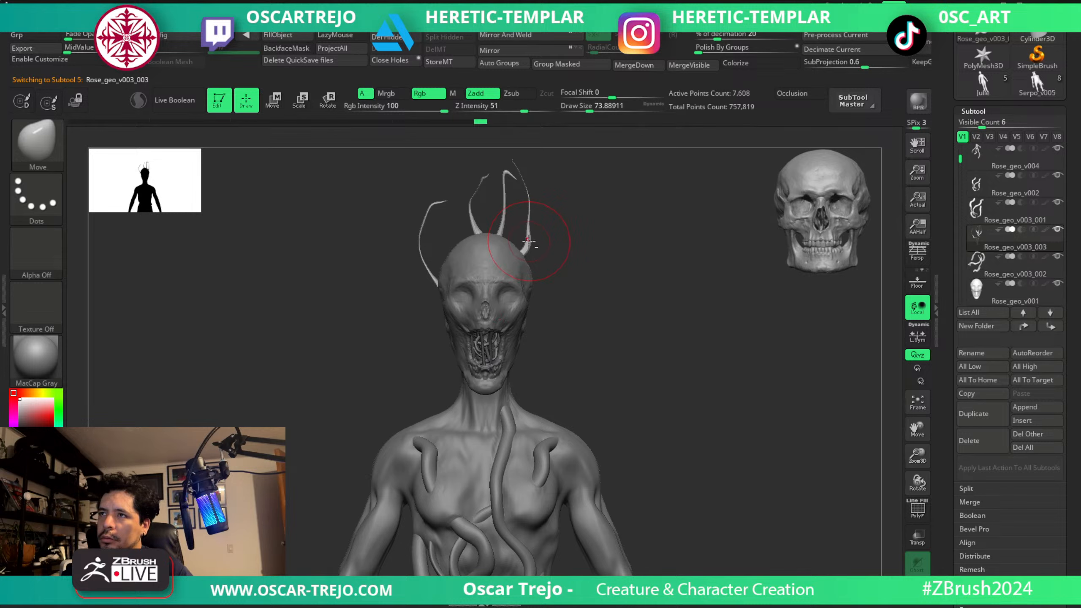
Isolate the Rose_geo_v003_003 vines and hide the upper parts of the long tendrils rising above the head.
{"action": "key", "text": "shift+f"}
{"action": "key", "text": "shift+f"}
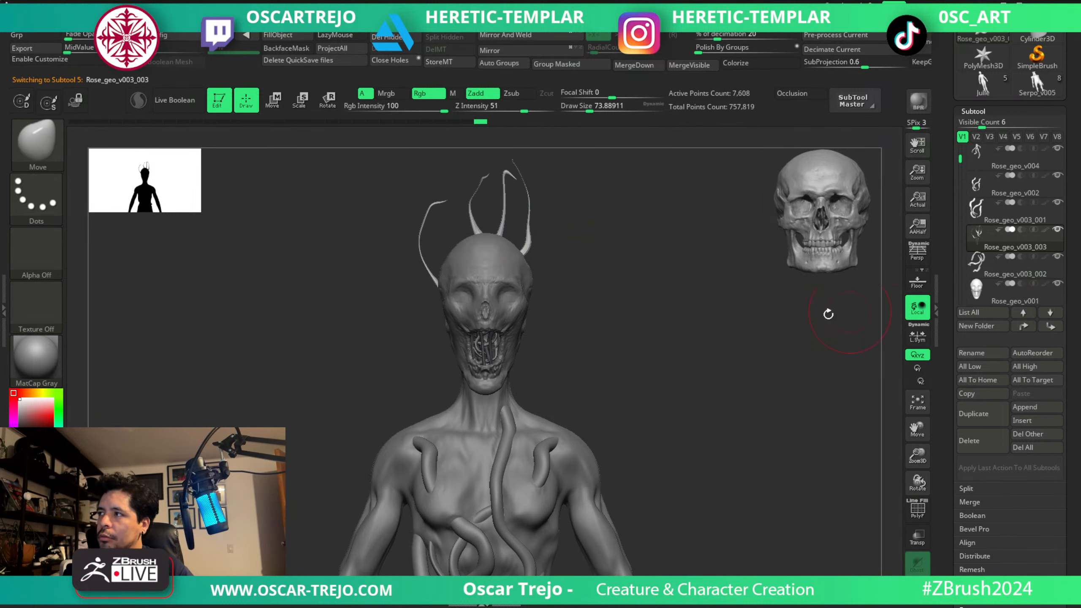
{"action": "left_click_drag", "start_coordinate": [694, 341], "coordinate": [700, 400], "text": "ctrl"}
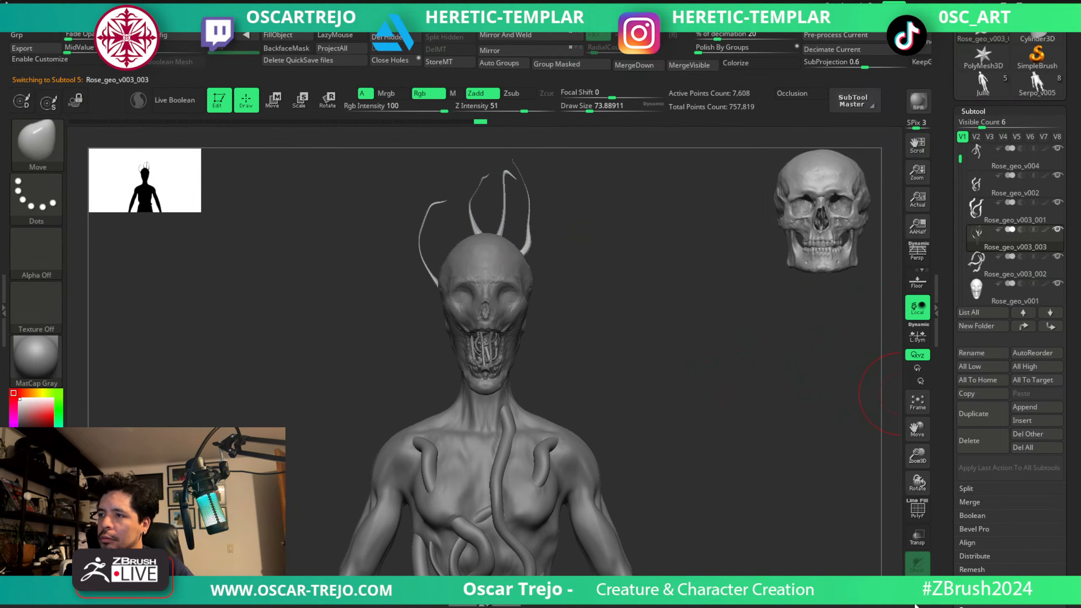
{"action": "left_click", "coordinate": [916, 604]}
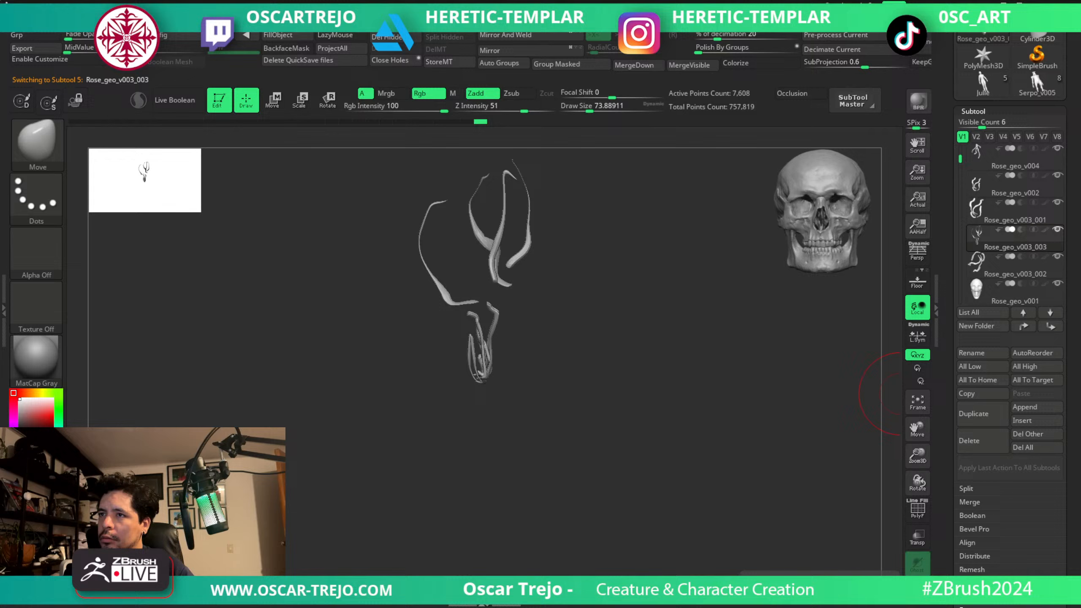
{"action": "left_click", "coordinate": [525, 240], "text": "ctrl+shift"}
{"action": "left_click", "coordinate": [528, 247], "text": "ctrl+shift"}
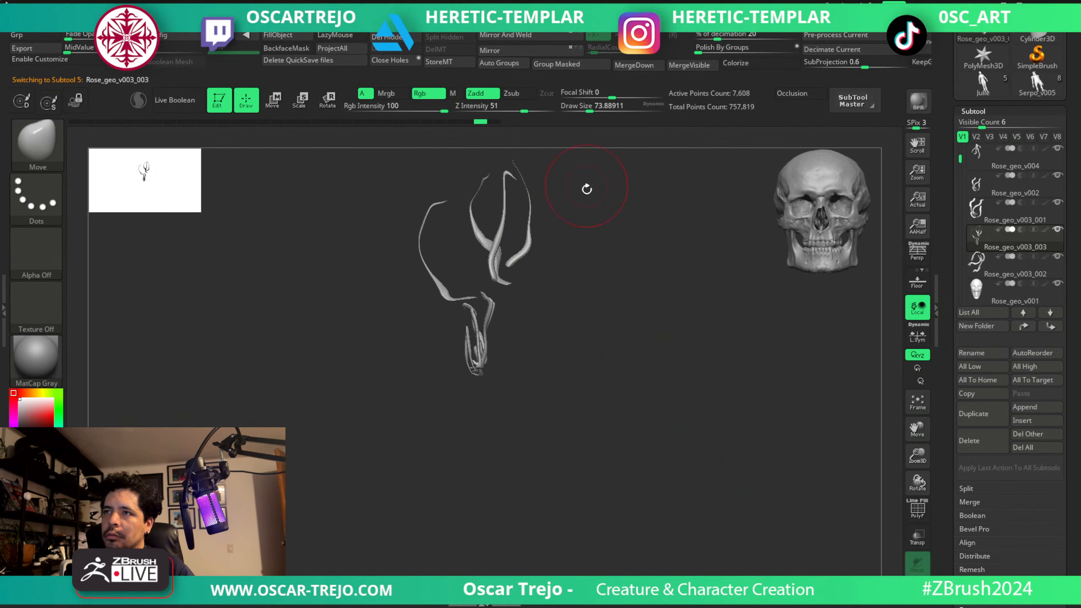
{"action": "left_click_drag", "start_coordinate": [589, 208], "coordinate": [591, 282], "text": "alt"}
{"action": "left_click_drag", "start_coordinate": [604, 195], "coordinate": [382, 326], "text": "ctrl+alt+shift"}
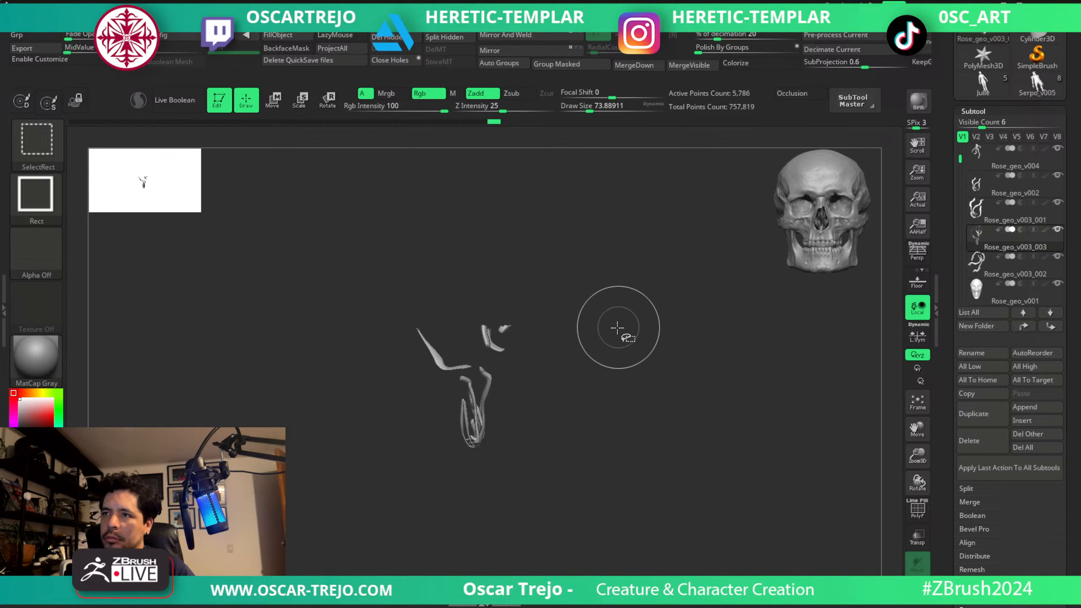
Hide the remaining tendril bases and split the hidden parts from the mouth vines into a separate subtool.
{"action": "key", "text": "ctrl+shift+s"}
{"action": "key", "text": "ctrl+shift+s"}
{"action": "key", "text": "ctrl+shift+s"}
{"action": "key", "text": "ctrl+shift+s"}
{"action": "key", "text": "ctrl+shift+s"}
{"action": "key", "text": "ctrl+shift+s"}
{"action": "key", "text": "ctrl+shift+s"}
{"action": "key", "text": "ctrl+shift+s"}
{"action": "key", "text": "ctrl+shift+s"}
{"action": "key", "text": "ctrl+shift+s"}
{"action": "key", "text": "ctrl+shift+s"}
{"action": "key", "text": "ctrl+shift+s"}
{"action": "key", "text": "ctrl+shift+s"}
{"action": "key", "text": "ctrl+shift+s"}
{"action": "key", "text": "ctrl+shift+s"}
{"action": "key", "text": "ctrl+shift+s"}
{"action": "key", "text": "ctrl+shift+s"}
{"action": "key", "text": "ctrl+shift+s"}
{"action": "key", "text": "ctrl+shift+s"}
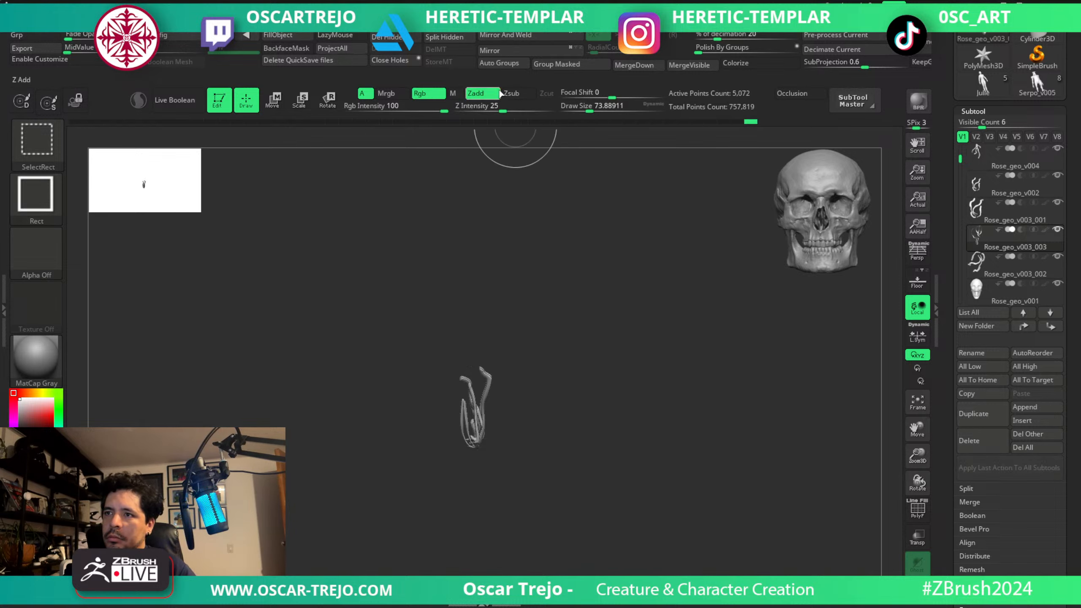
{"action": "left_click", "coordinate": [444, 36]}
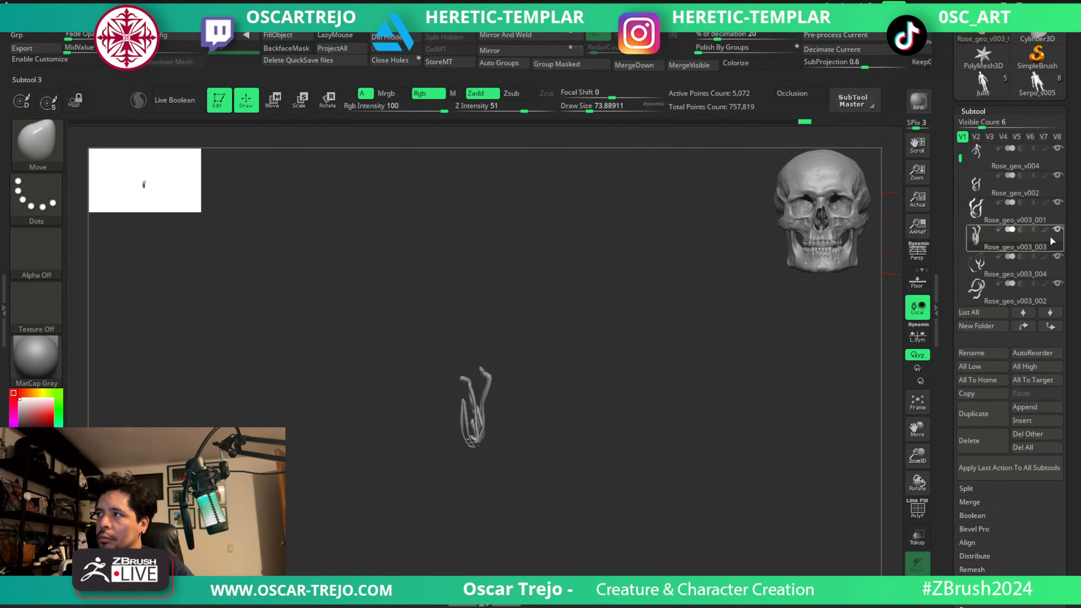
Hide the separated Rose_geo_v003_004 tendrils and bring the rest of the creature back into view.
{"action": "left_click", "coordinate": [1058, 256]}
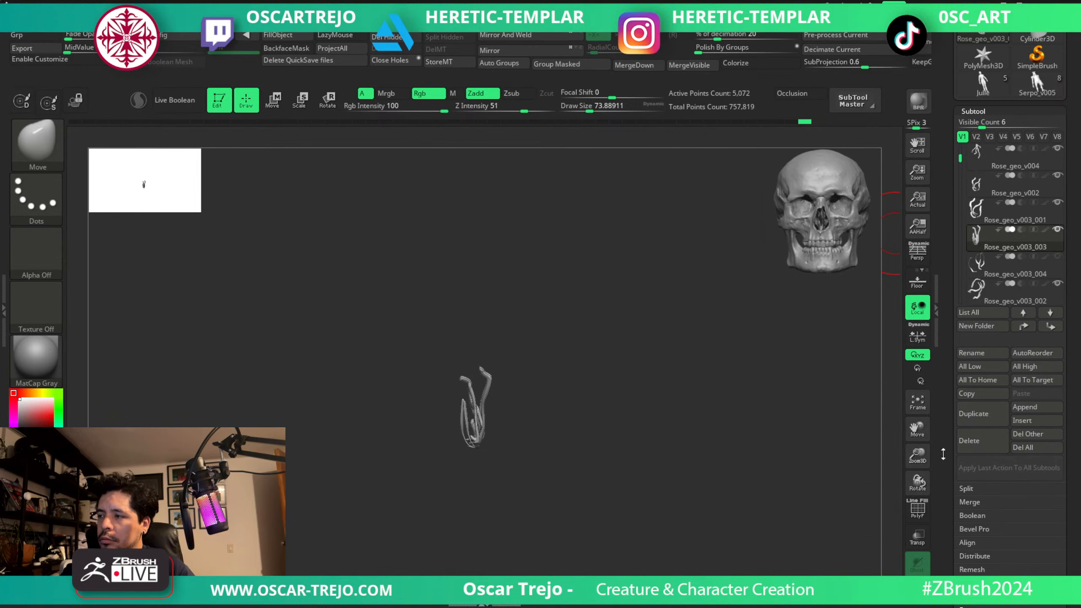
{"action": "left_click", "coordinate": [917, 588]}
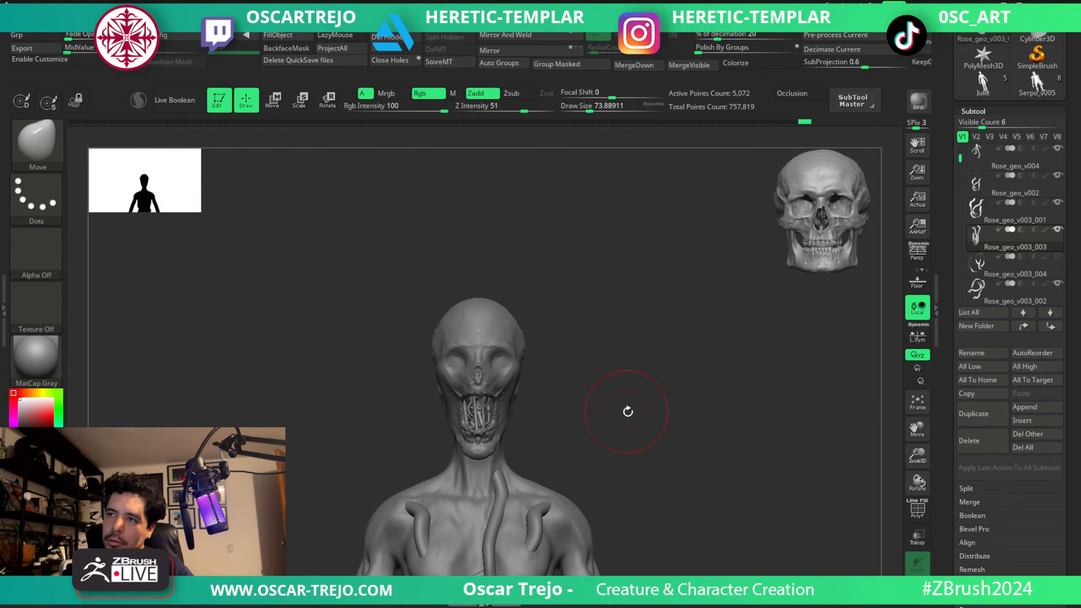
{"action": "mouse_move", "coordinate": [627, 411]}
{"action": "left_mouse_down", "text": "alt"}
{"action": "mouse_move", "coordinate": [625, 341]}
{"action": "mouse_move", "coordinate": [642, 431]}
{"action": "mouse_move", "coordinate": [633, 416]}
{"action": "left_mouse_up", "text": "alt"}
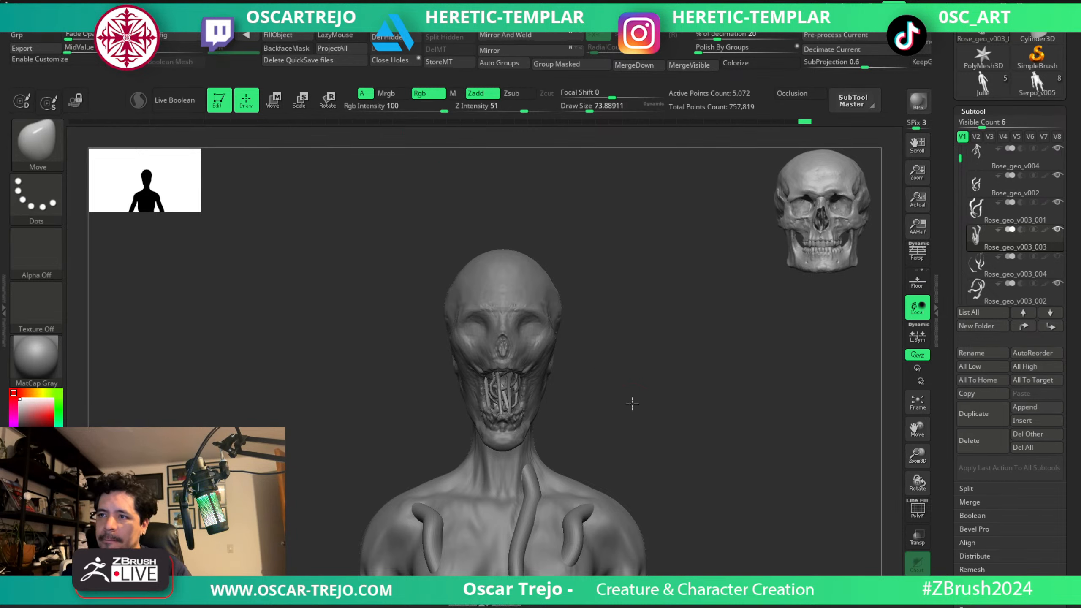
{"action": "left_click_drag", "start_coordinate": [632, 404], "coordinate": [639, 338]}
{"action": "left_click_drag", "start_coordinate": [721, 332], "coordinate": [649, 370], "text": "alt"}
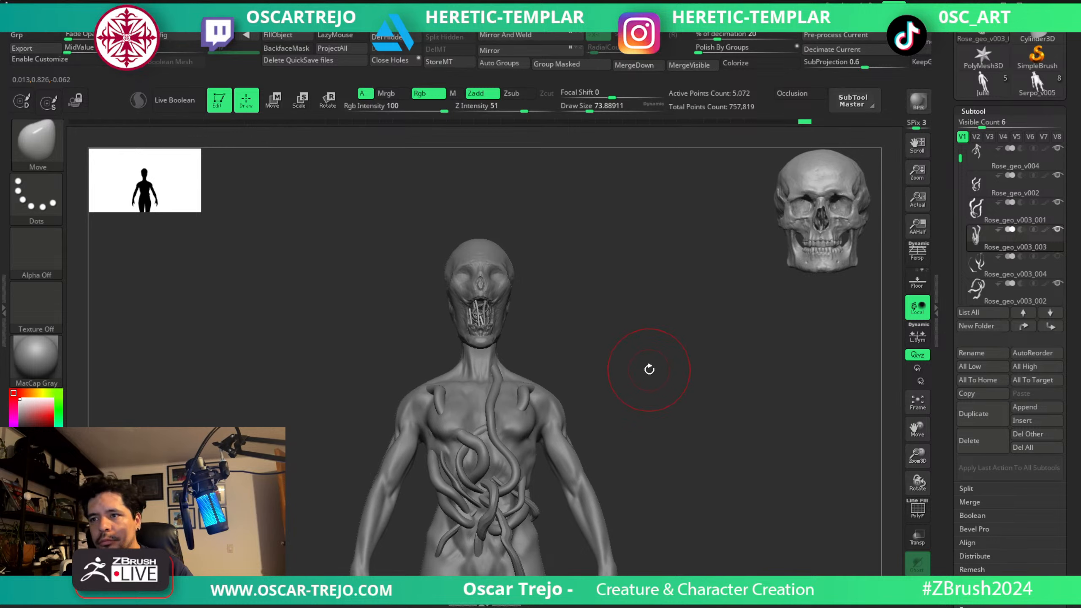
Make the Rose_geo_v004 lower vines active and save the tool to disk.
{"action": "left_click", "coordinate": [498, 491], "text": "alt"}
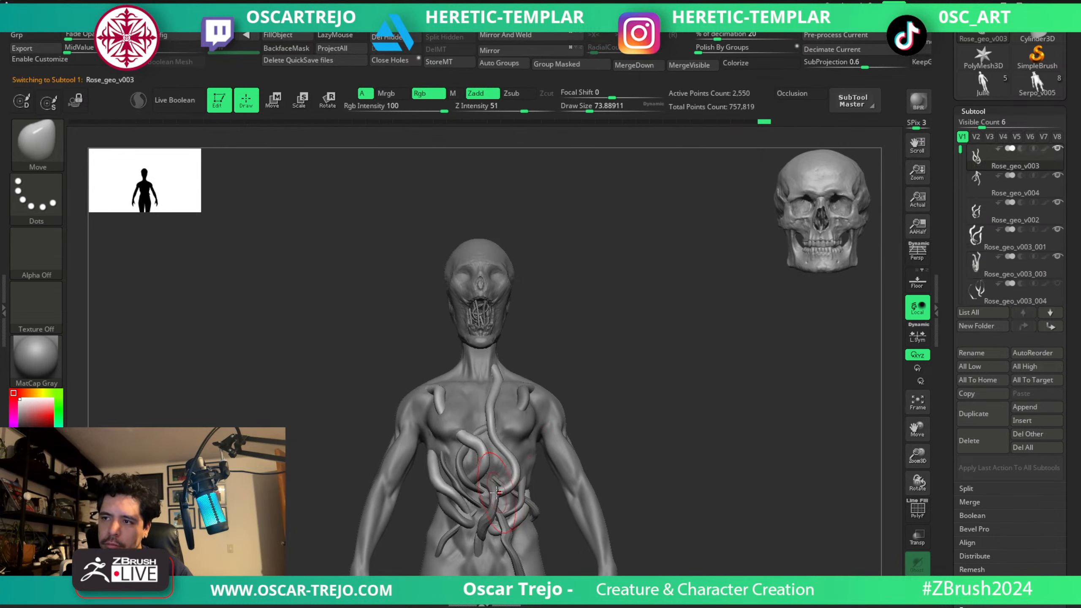
{"action": "left_click", "coordinate": [498, 494], "text": "alt"}
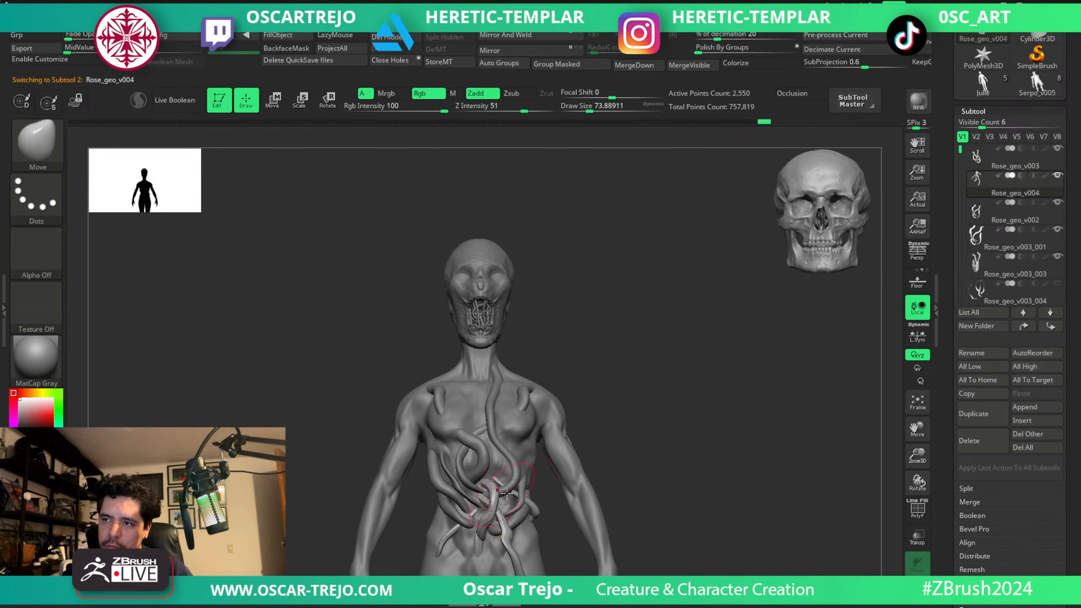
{"action": "left_click_drag", "start_coordinate": [642, 389], "coordinate": [687, 361]}
{"action": "left_click_drag", "start_coordinate": [954, 51], "coordinate": [919, 300]}
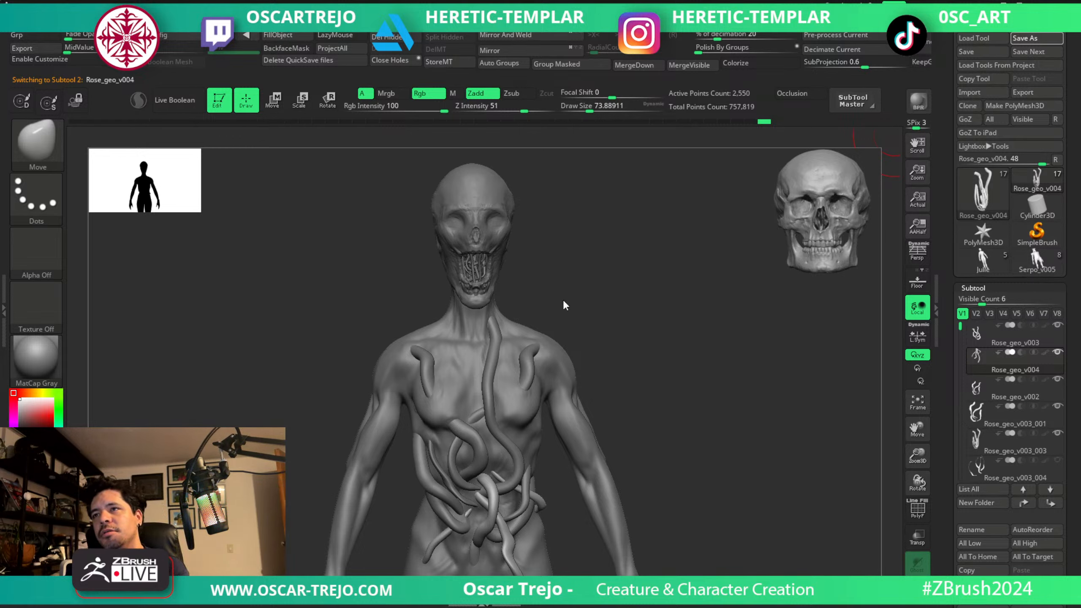
{"action": "left_click_drag", "start_coordinate": [644, 356], "coordinate": [642, 369]}
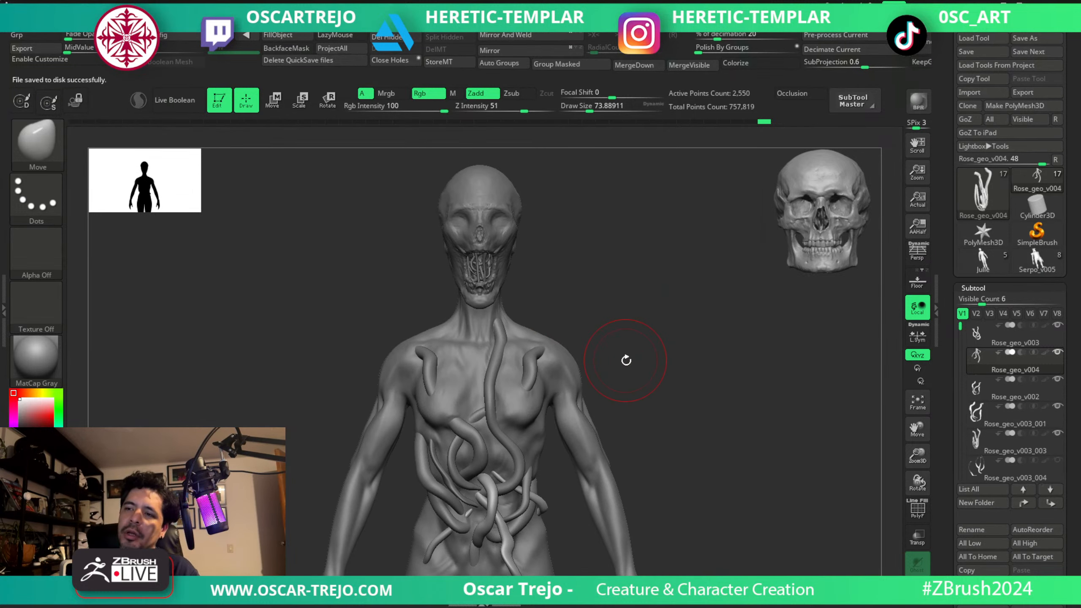
Isolate the main Rose_geo_v004 vines and delete the tiny stray fragment floating between the knees with Del Hidden.
{"action": "left_click_drag", "start_coordinate": [604, 314], "coordinate": [532, 251], "text": "alt"}
{"action": "key", "text": "f"}
{"action": "key", "text": "f"}
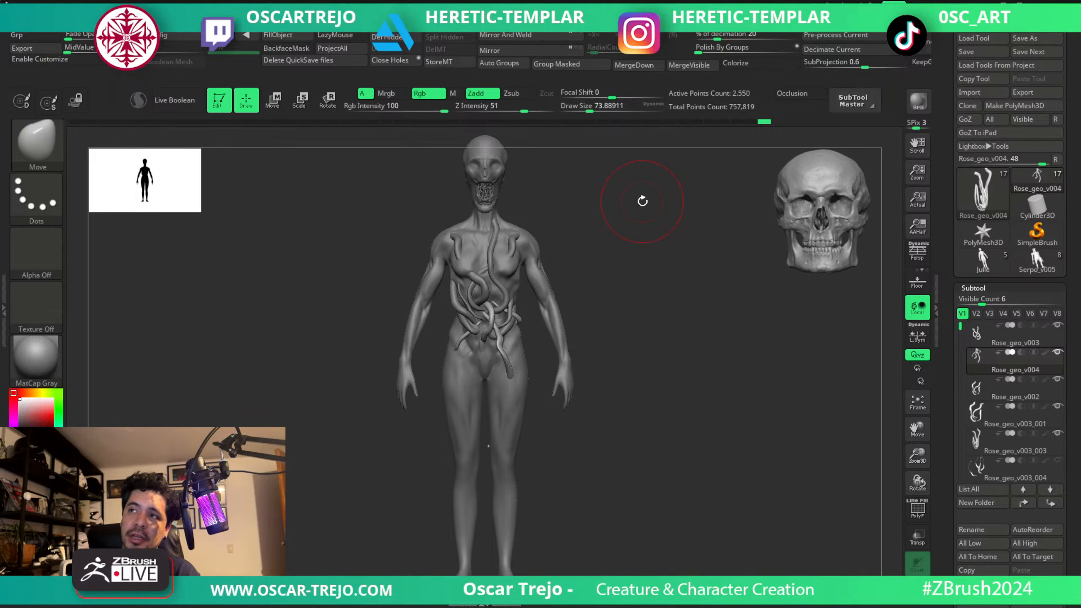
{"action": "left_click_drag", "start_coordinate": [639, 354], "coordinate": [614, 446], "text": "alt"}
{"action": "left_click_drag", "start_coordinate": [608, 376], "coordinate": [648, 468], "text": "alt"}
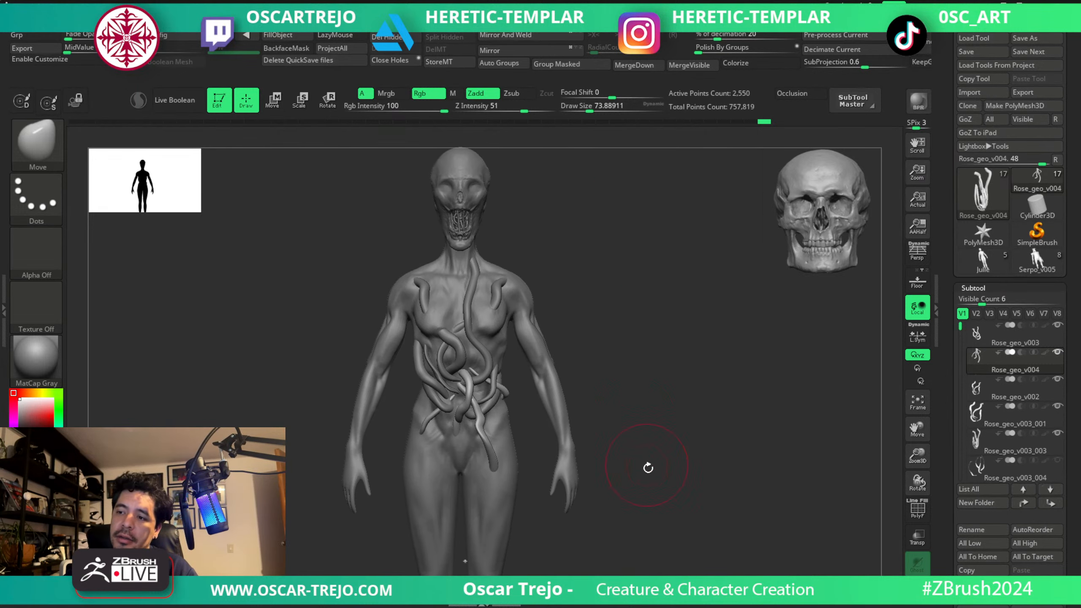
{"action": "key", "text": "g"}
{"action": "key", "text": "Escape"}
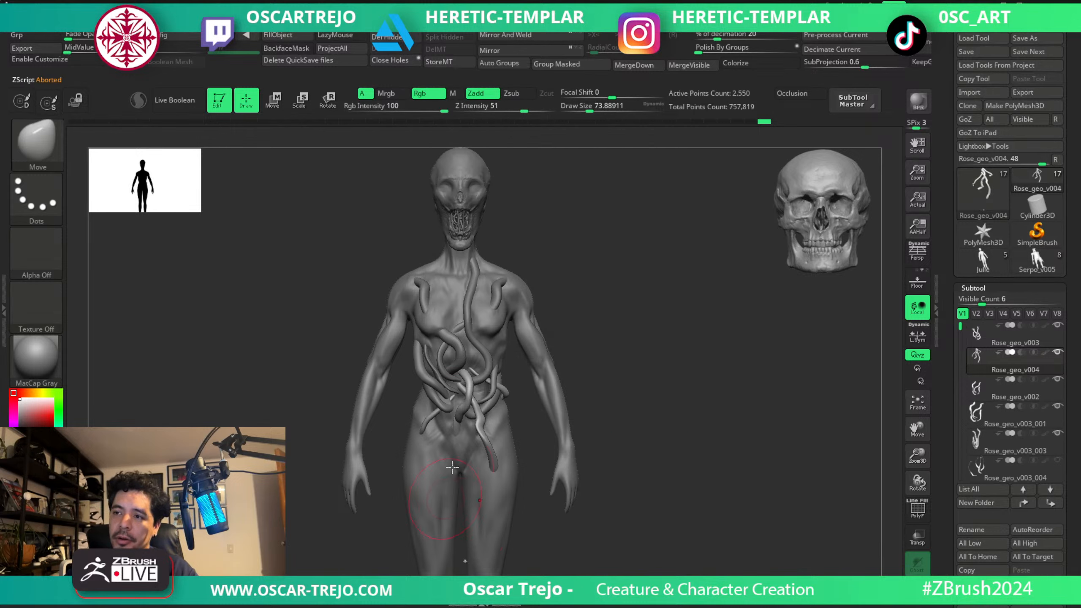
{"action": "left_click_drag", "start_coordinate": [466, 561], "coordinate": [467, 420], "text": "alt"}
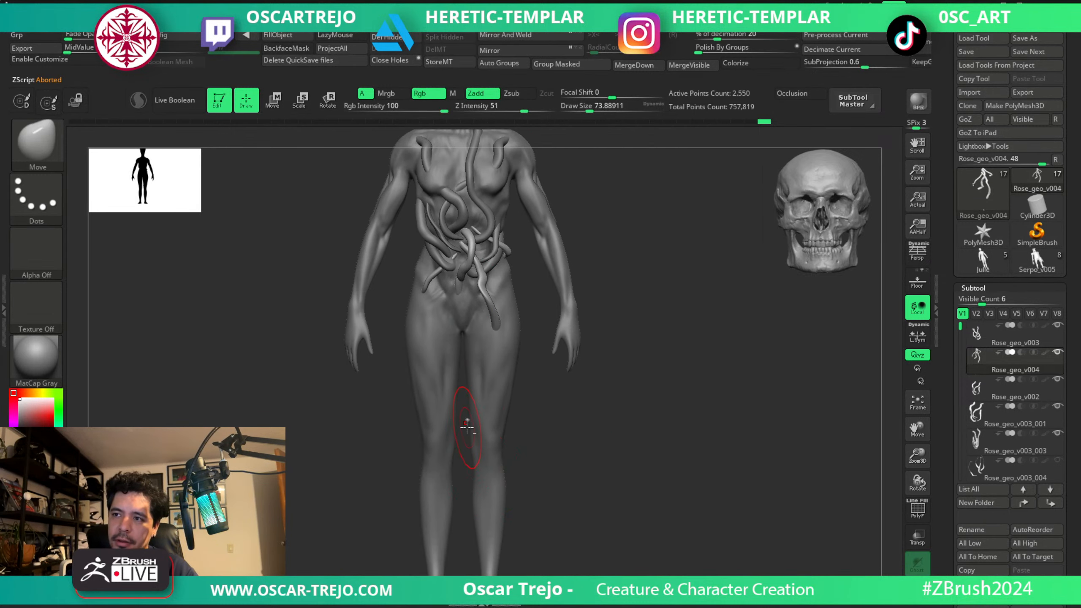
{"action": "mouse_move", "coordinate": [617, 442]}
{"action": "left_mouse_down", "text": "alt"}
{"action": "mouse_move", "coordinate": [653, 490]}
{"action": "mouse_move", "coordinate": [670, 572]}
{"action": "left_mouse_up", "text": "alt"}
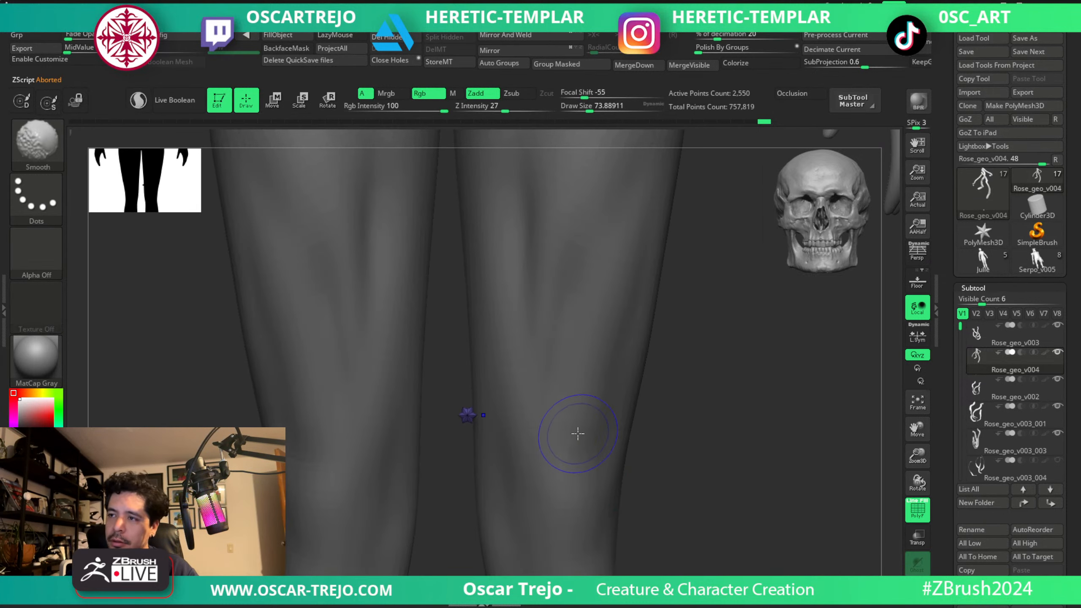
{"action": "key", "text": "f"}
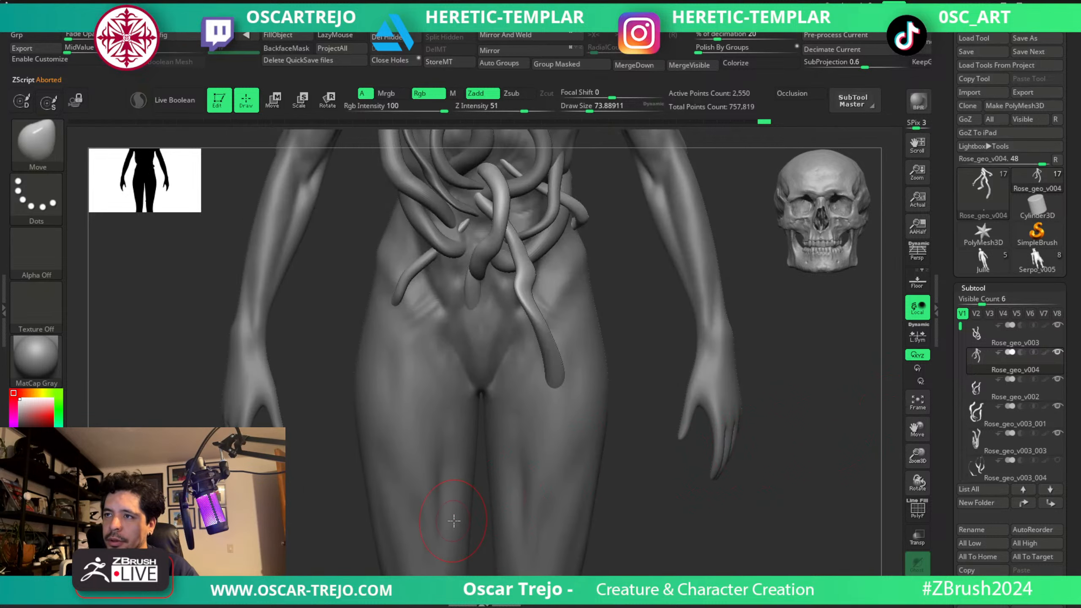
{"action": "key", "text": "f"}
{"action": "key", "text": "shift+f"}
{"action": "left_click_drag", "start_coordinate": [425, 425], "coordinate": [581, 493], "text": "ctrl+alt+shift"}
{"action": "left_click", "coordinate": [383, 38]}
{"action": "key", "text": "shift+f"}
{"action": "key", "text": "g"}
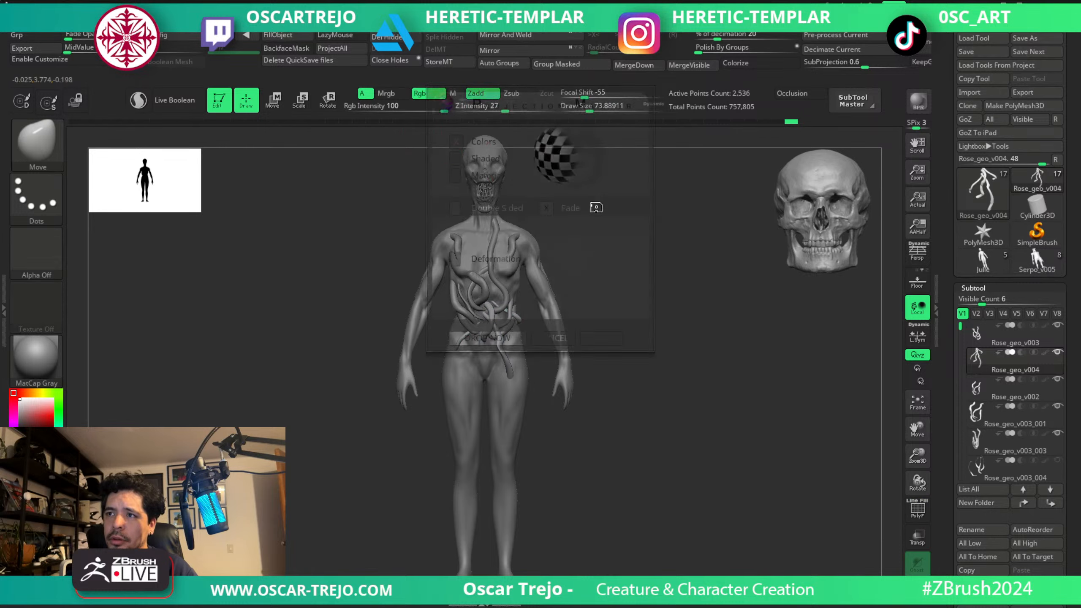
{"action": "key", "text": "Escape"}
Show the PolySphere2_1 rose on the head to compare the figure's silhouette with and without it, hiding it again.
{"action": "mouse_move", "coordinate": [617, 196]}
{"action": "left_mouse_down", "text": "alt"}
{"action": "mouse_move", "coordinate": [632, 292]}
{"action": "mouse_move", "coordinate": [666, 322]}
{"action": "mouse_move", "coordinate": [615, 261]}
{"action": "mouse_move", "coordinate": [638, 330]}
{"action": "left_mouse_up", "text": "alt"}
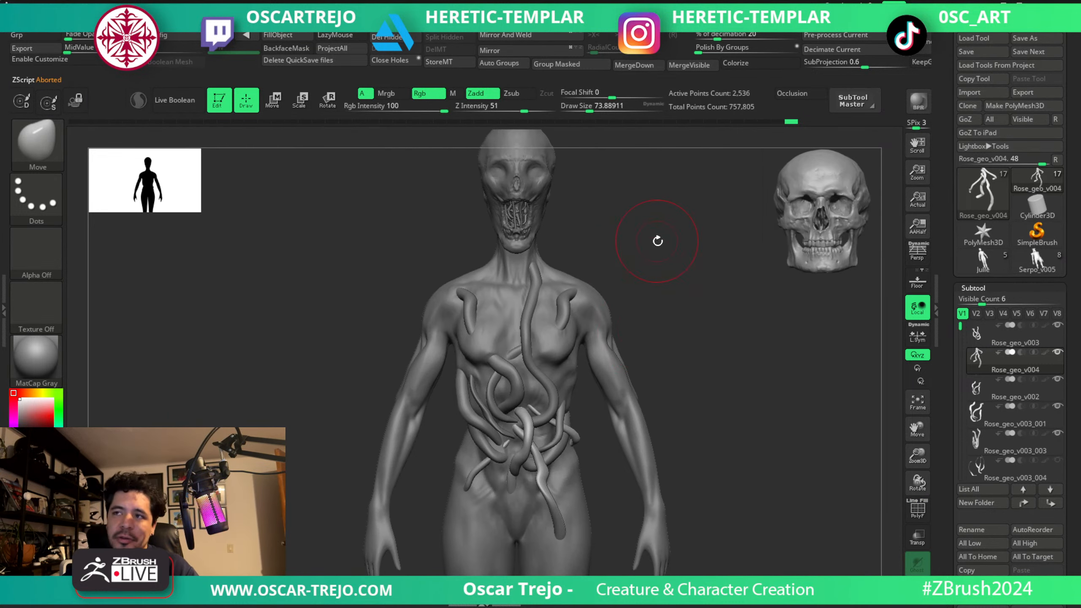
{"action": "left_click_drag", "start_coordinate": [657, 242], "coordinate": [644, 290]}
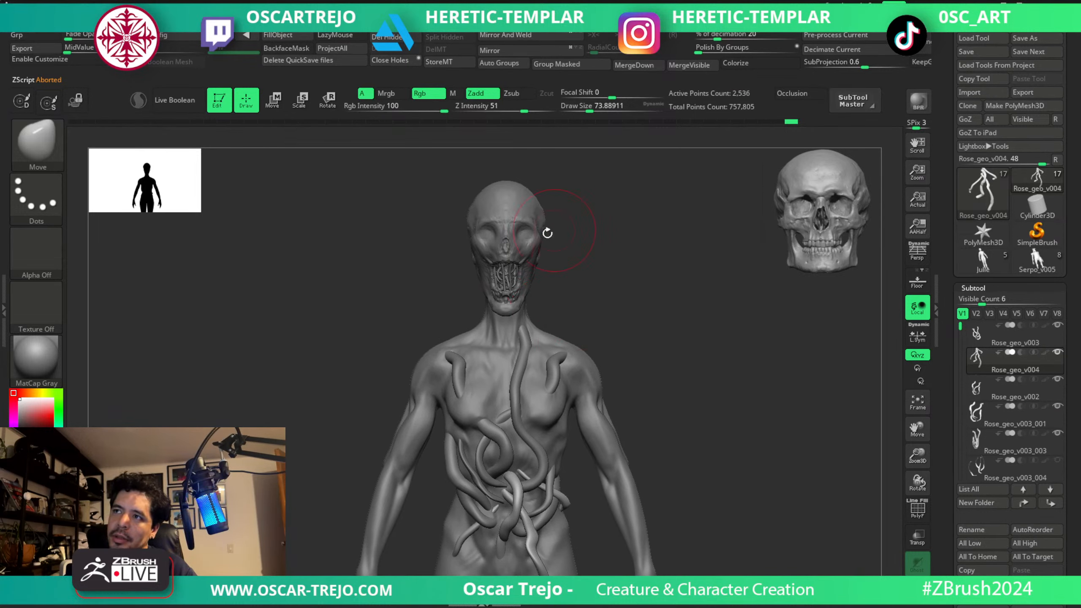
{"action": "left_click_drag", "start_coordinate": [958, 338], "coordinate": [959, 433]}
{"action": "left_click", "coordinate": [1057, 433]}
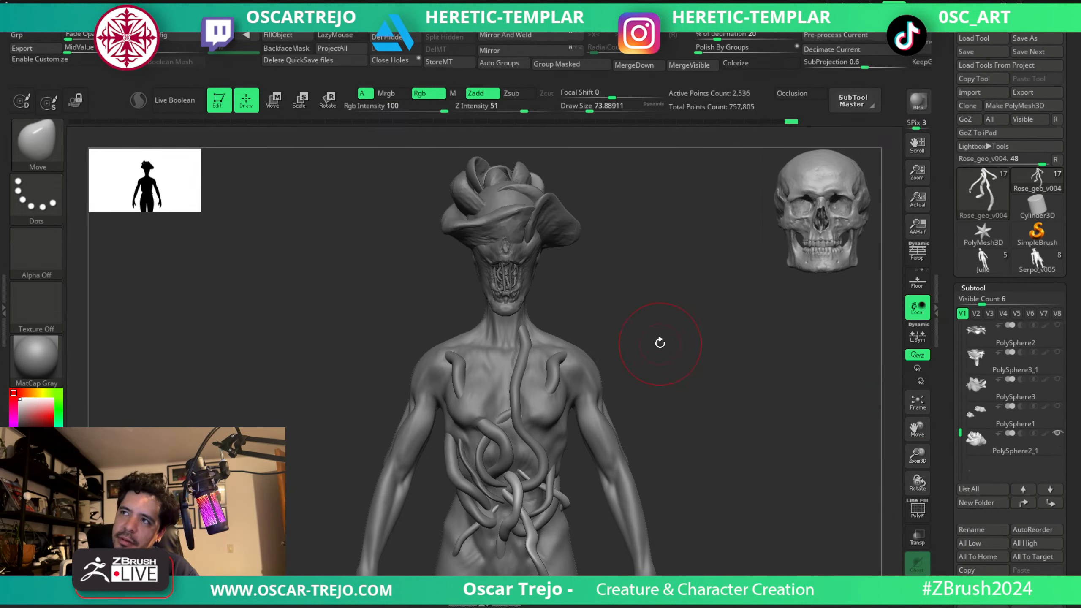
{"action": "key", "text": "f"}
{"action": "key", "text": "f"}
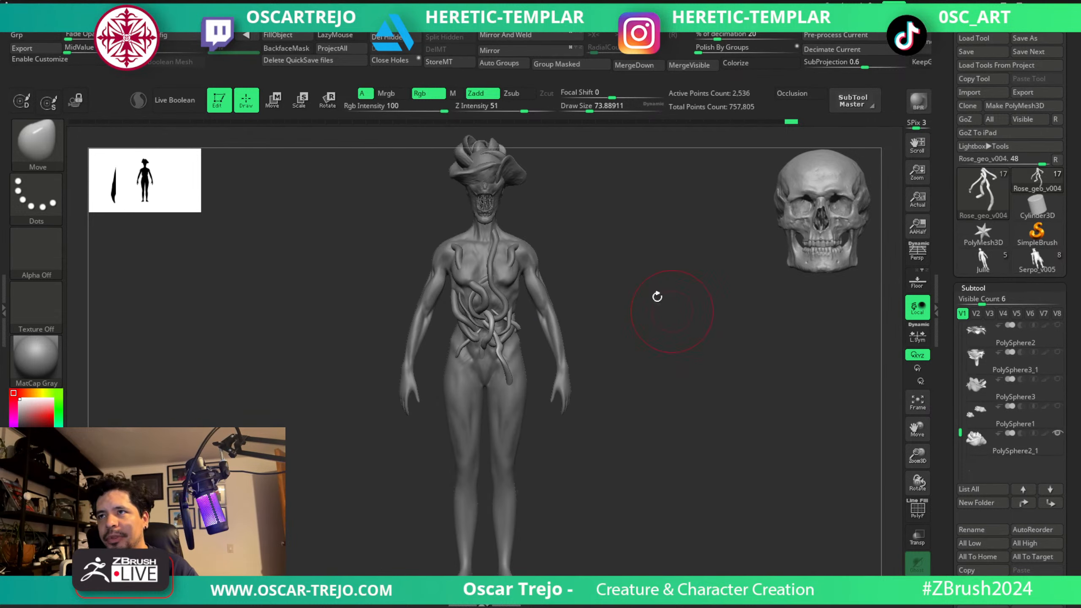
{"action": "left_click_drag", "start_coordinate": [617, 240], "coordinate": [662, 518], "text": "alt"}
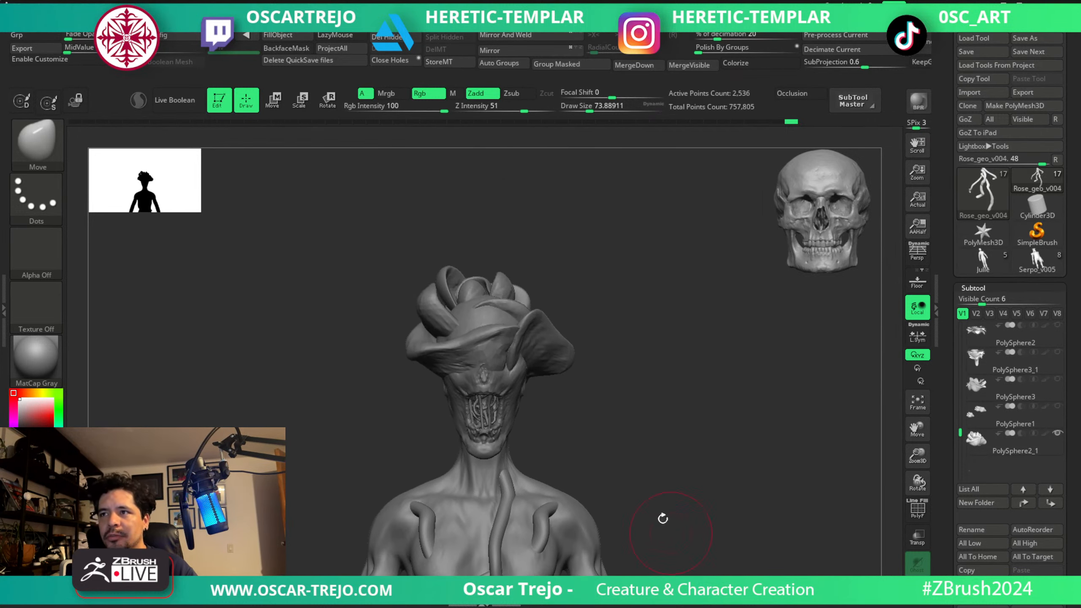
{"action": "mouse_move", "coordinate": [634, 394]}
{"action": "left_mouse_down"}
{"action": "mouse_move", "coordinate": [683, 405]}
{"action": "mouse_move", "coordinate": [632, 405]}
{"action": "mouse_move", "coordinate": [648, 415]}
{"action": "left_mouse_up"}
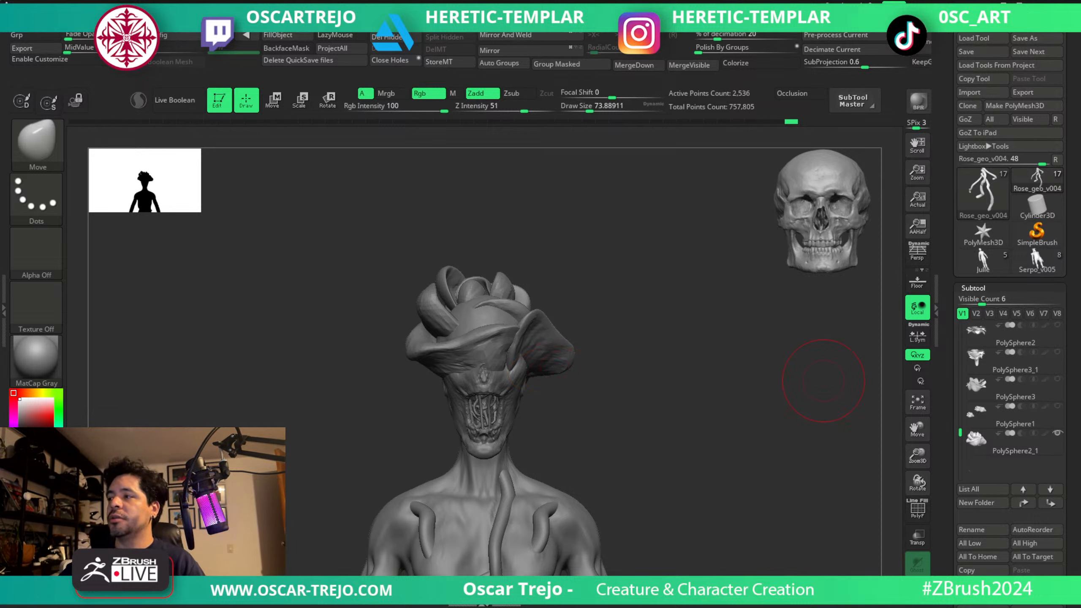
{"action": "left_click", "coordinate": [1058, 433]}
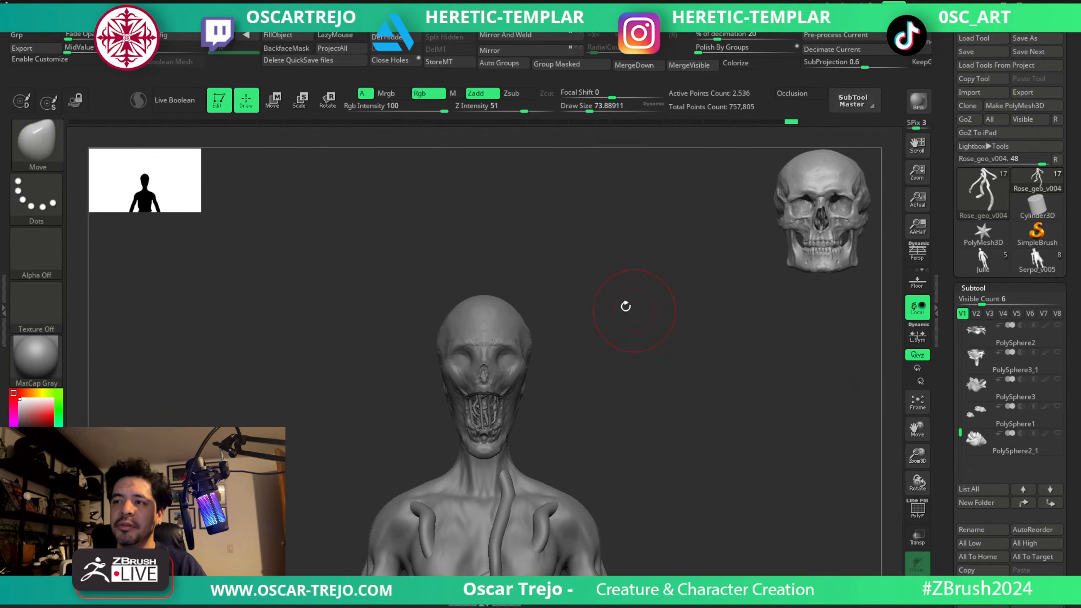
{"action": "left_click_drag", "start_coordinate": [610, 343], "coordinate": [604, 249], "text": "alt"}
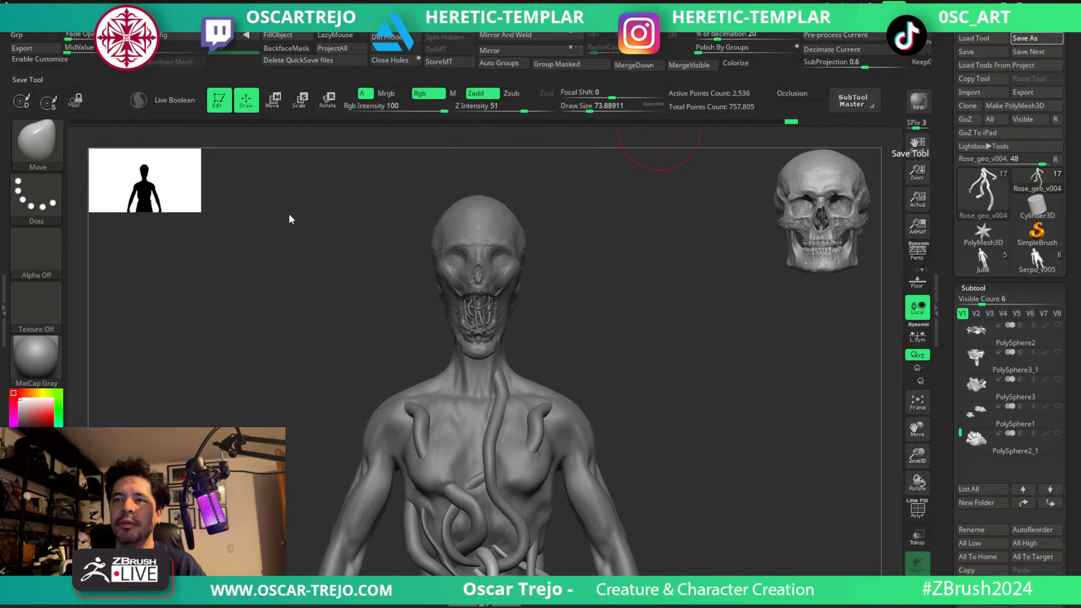
Apply the Clay Redshift polypaint material in place of MatCap Gray.
{"action": "left_click", "coordinate": [36, 357]}
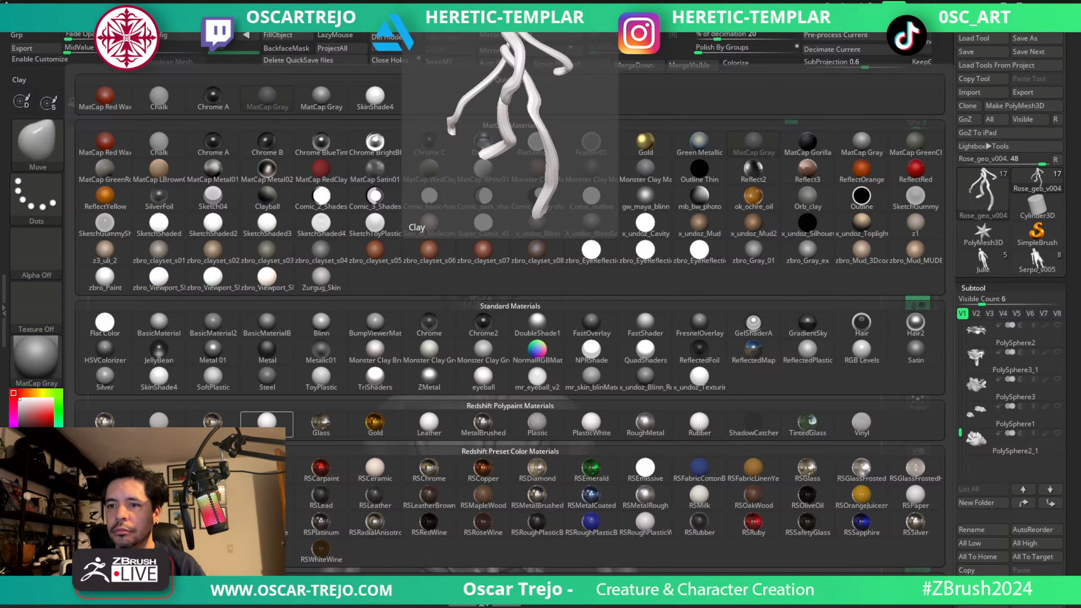
{"action": "left_click", "coordinate": [267, 422]}
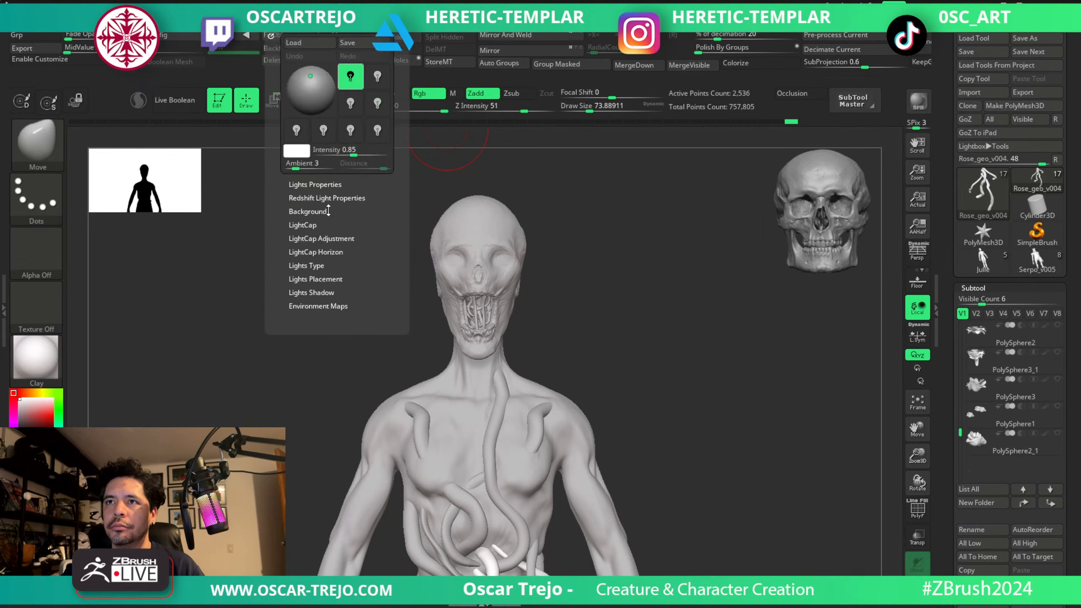
Set Texture 04 as the light background panorama.
{"action": "left_click", "coordinate": [328, 211]}
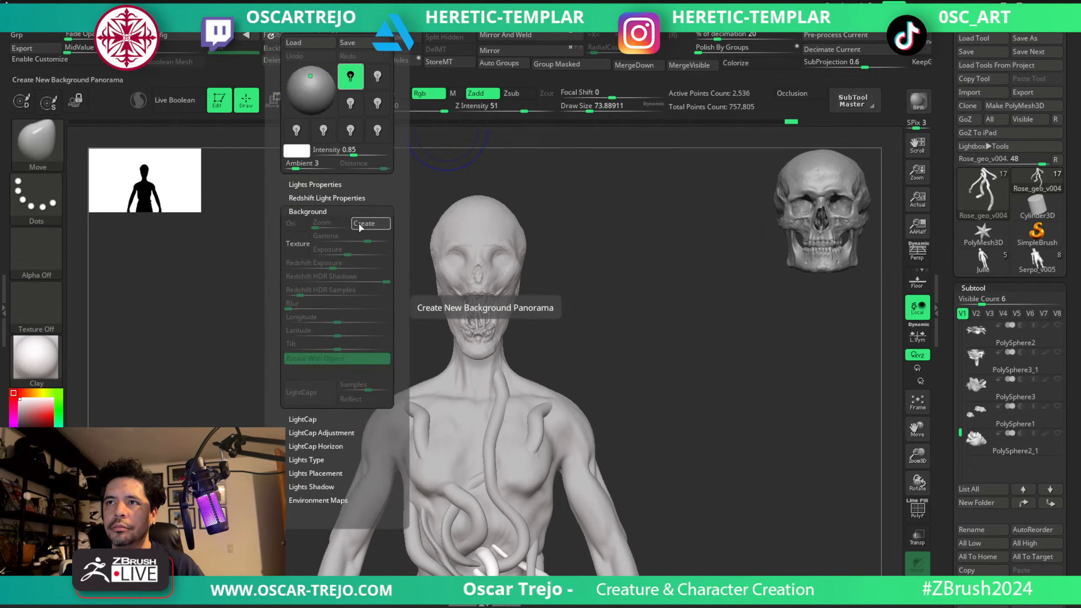
{"action": "left_click", "coordinate": [303, 241]}
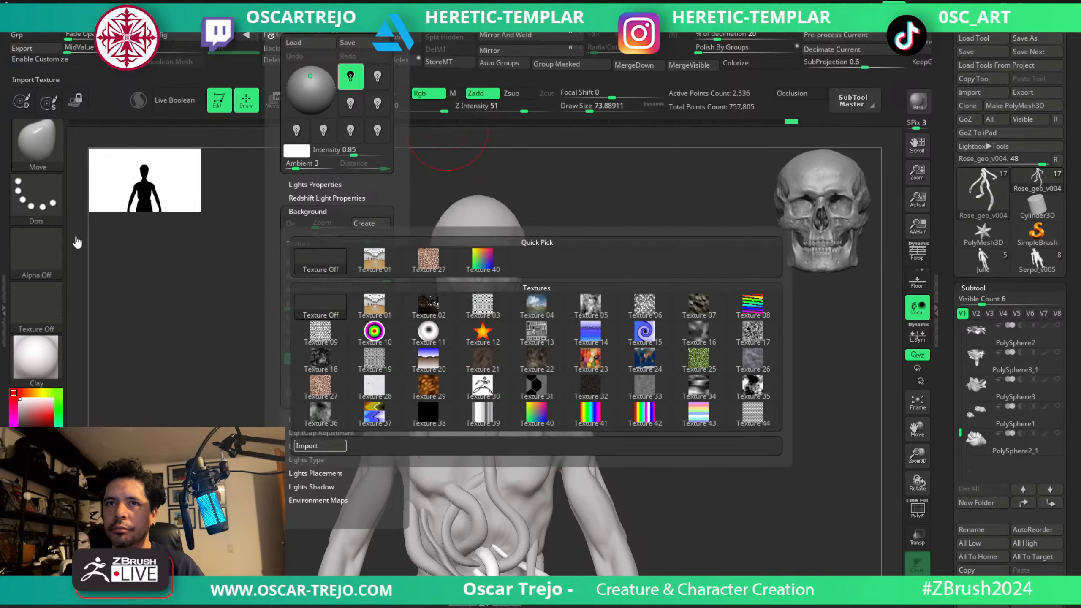
{"action": "left_click", "coordinate": [415, 340]}
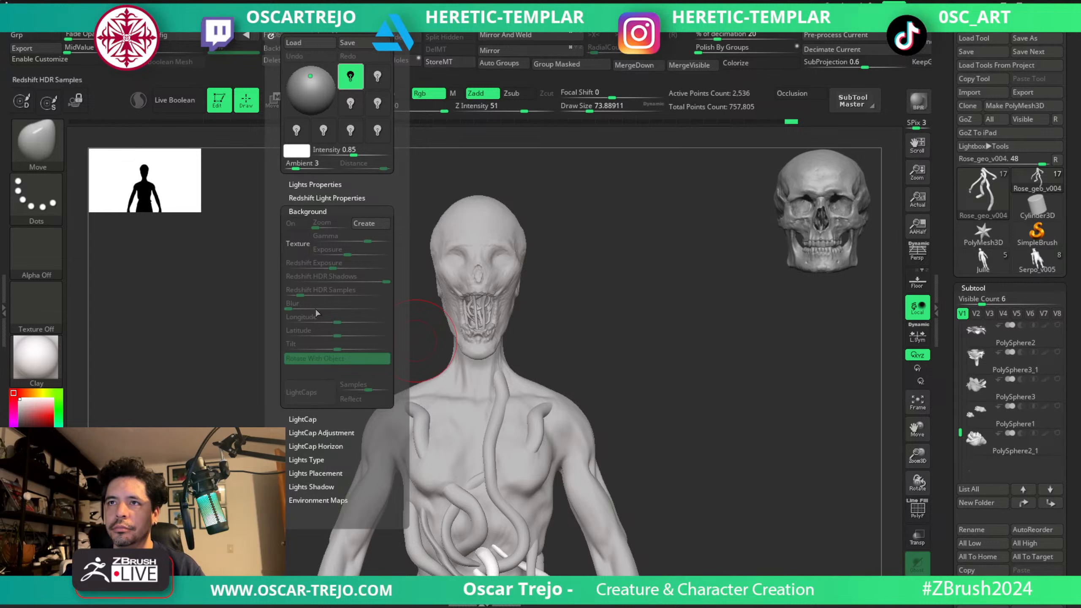
{"action": "left_click", "coordinate": [307, 246]}
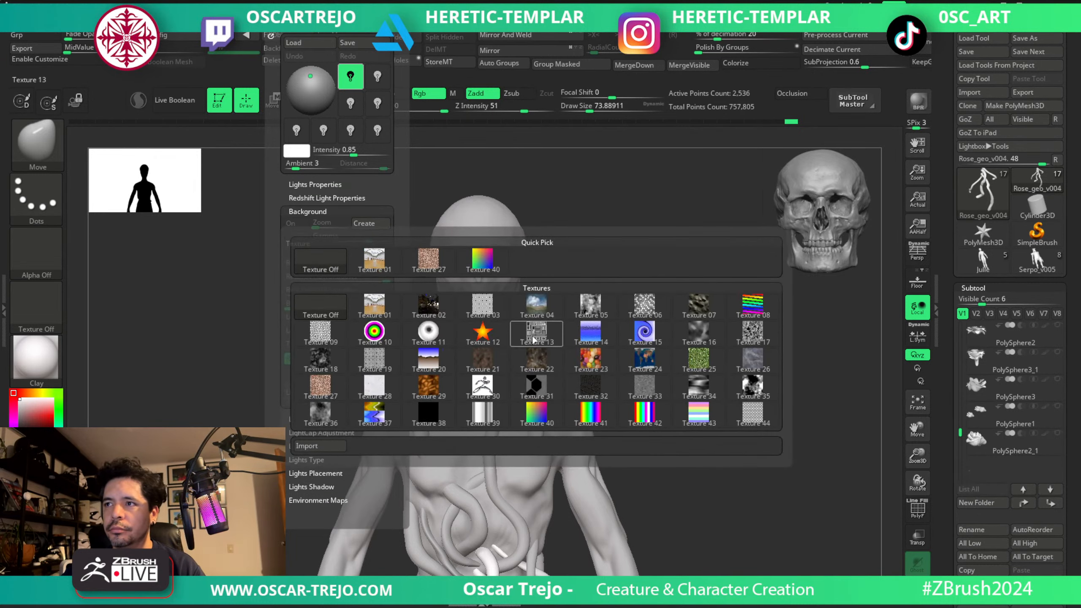
{"action": "left_click", "coordinate": [547, 317]}
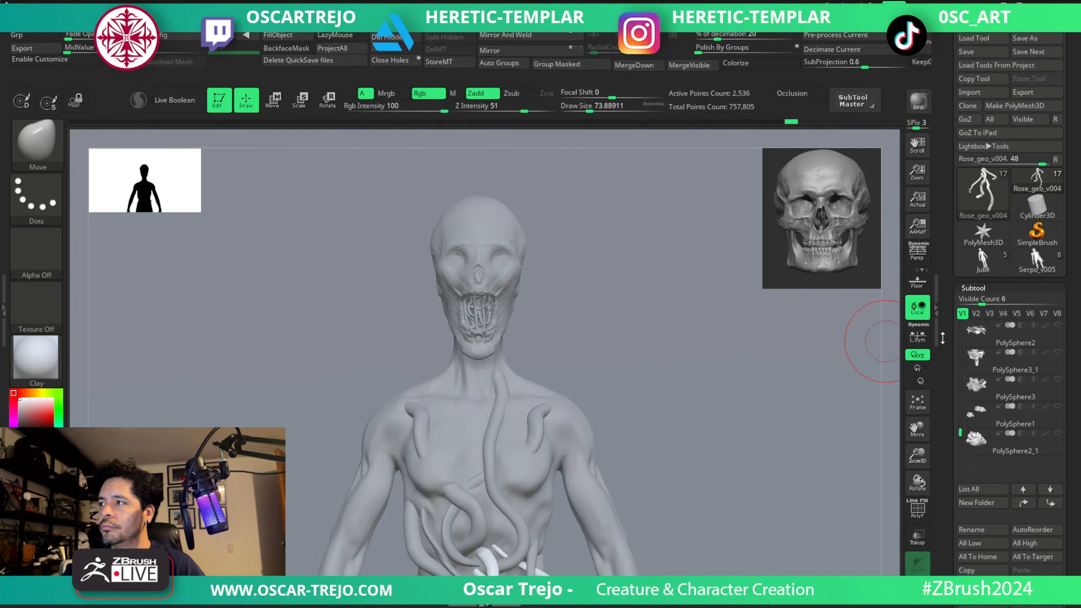
Insert a PolyMesh3D star subtool after Rose_geo_v003 and move it up inside the figure's head.
{"action": "left_click_drag", "start_coordinate": [960, 355], "coordinate": [961, 314]}
{"action": "left_click", "coordinate": [1009, 336]}
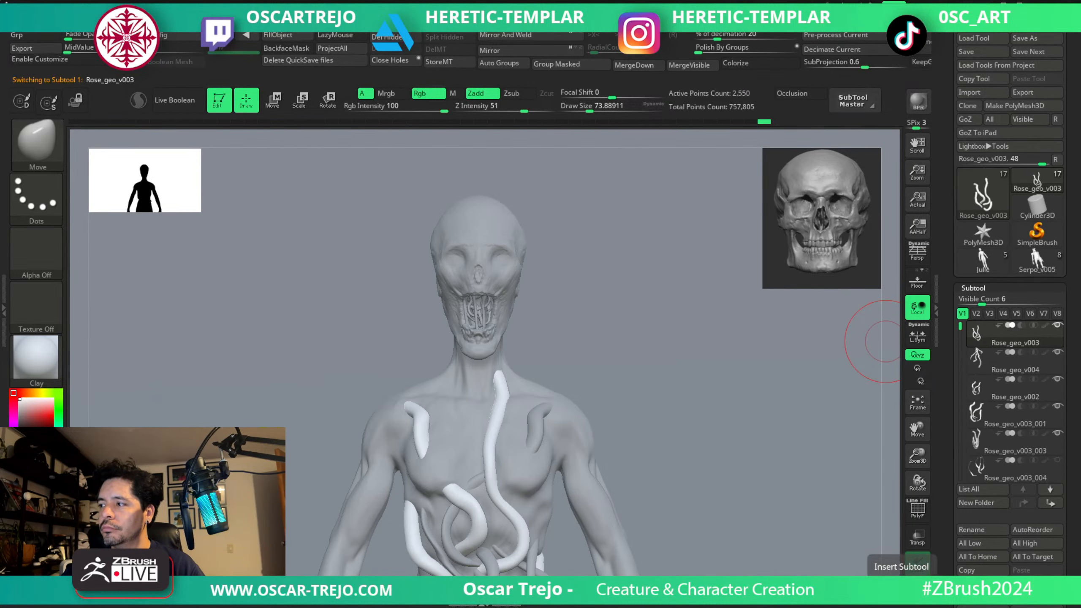
{"action": "left_click", "coordinate": [917, 563]}
{"action": "left_click", "coordinate": [651, 357]}
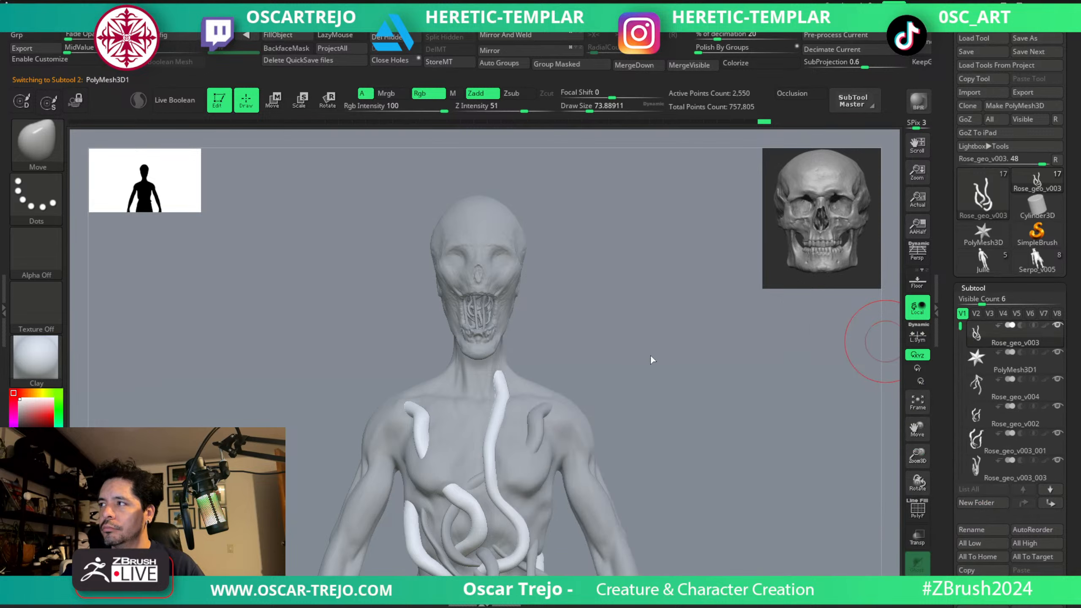
{"action": "key", "text": "w"}
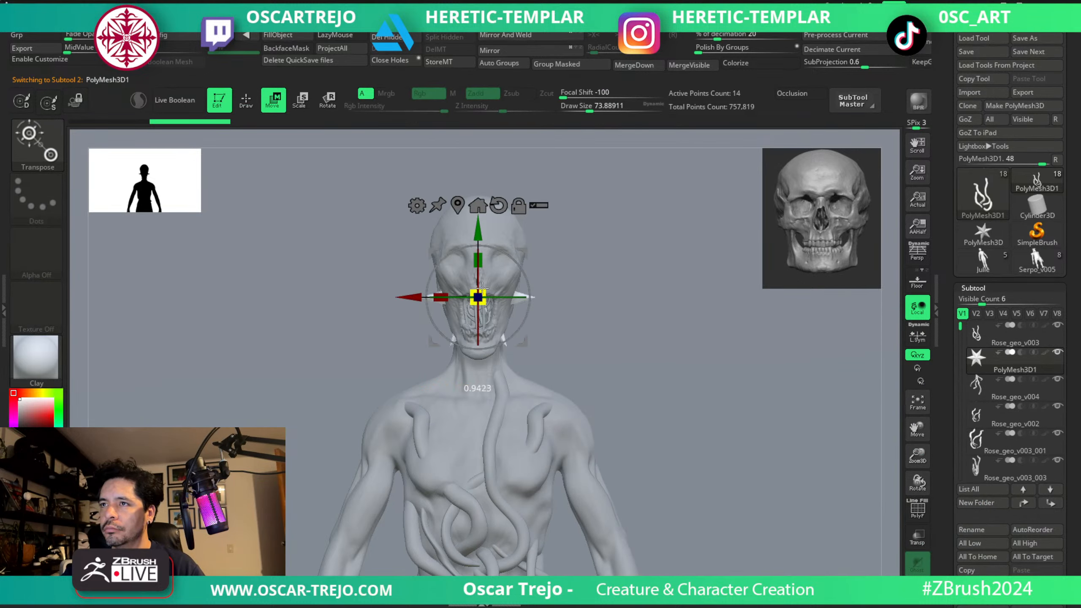
{"action": "left_click_drag", "start_coordinate": [478, 231], "coordinate": [478, 190]}
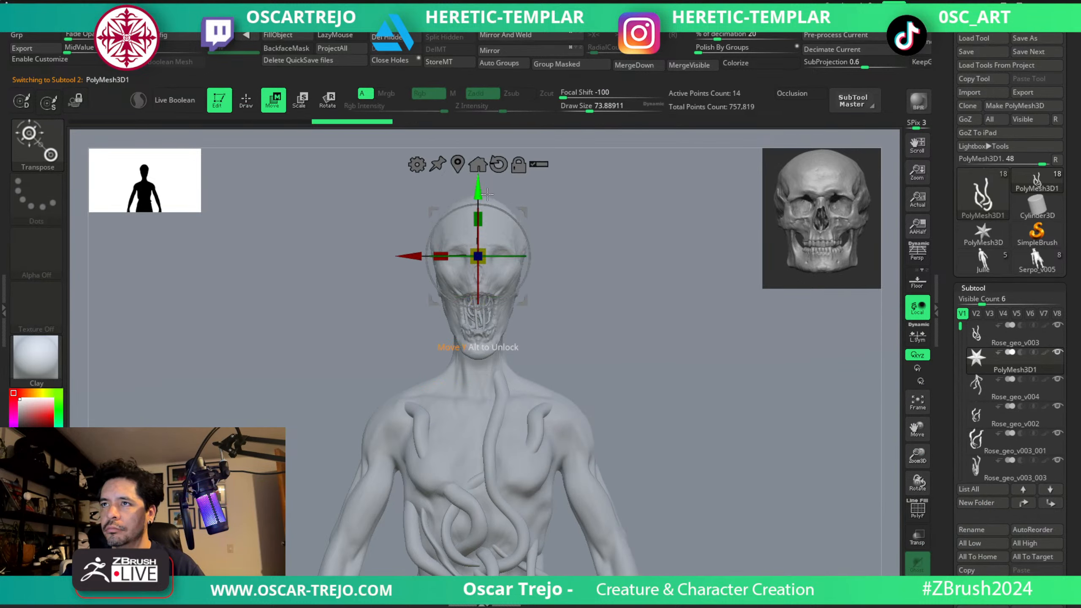
{"action": "key", "text": "q"}
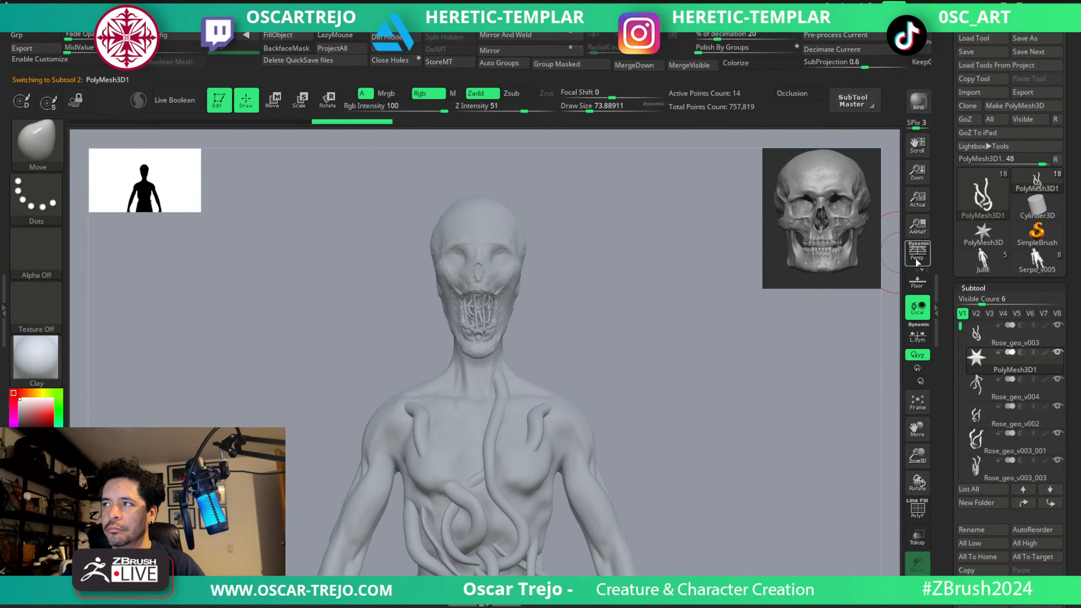
Turn on perspective, frame the figure's upper body and run a quick BPR test render.
{"action": "left_click", "coordinate": [916, 263]}
{"action": "left_click_drag", "start_coordinate": [670, 275], "coordinate": [663, 229]}
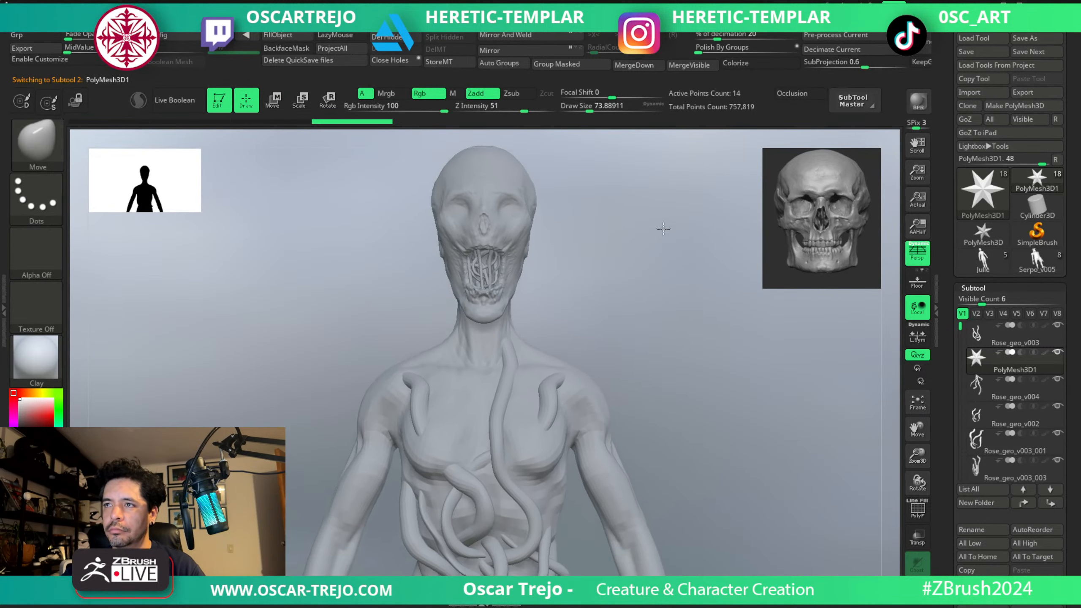
{"action": "left_click_drag", "start_coordinate": [649, 266], "coordinate": [640, 254]}
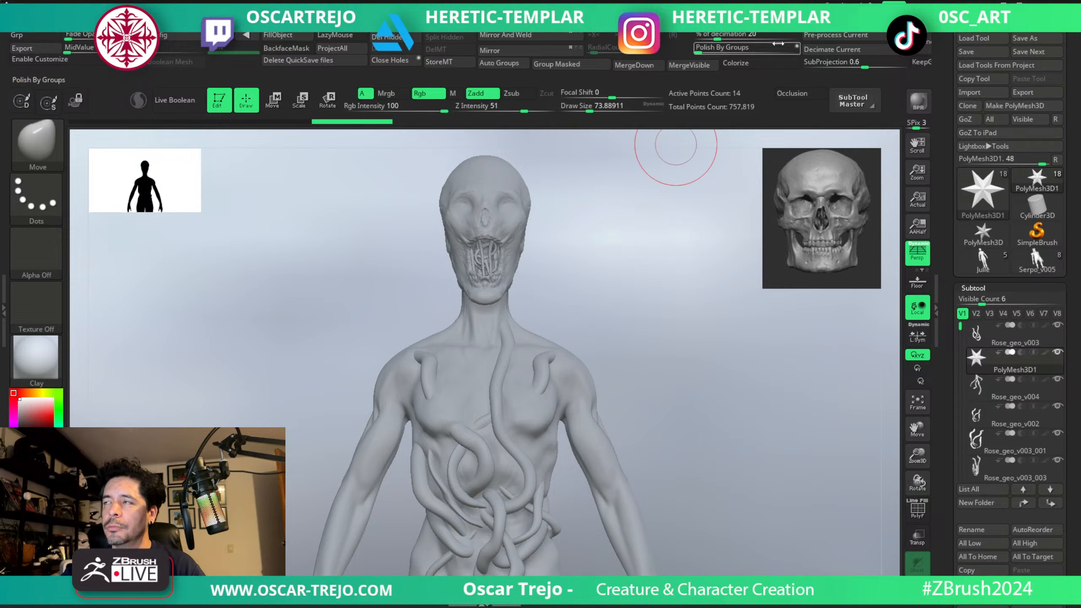
{"action": "left_click", "coordinate": [918, 101]}
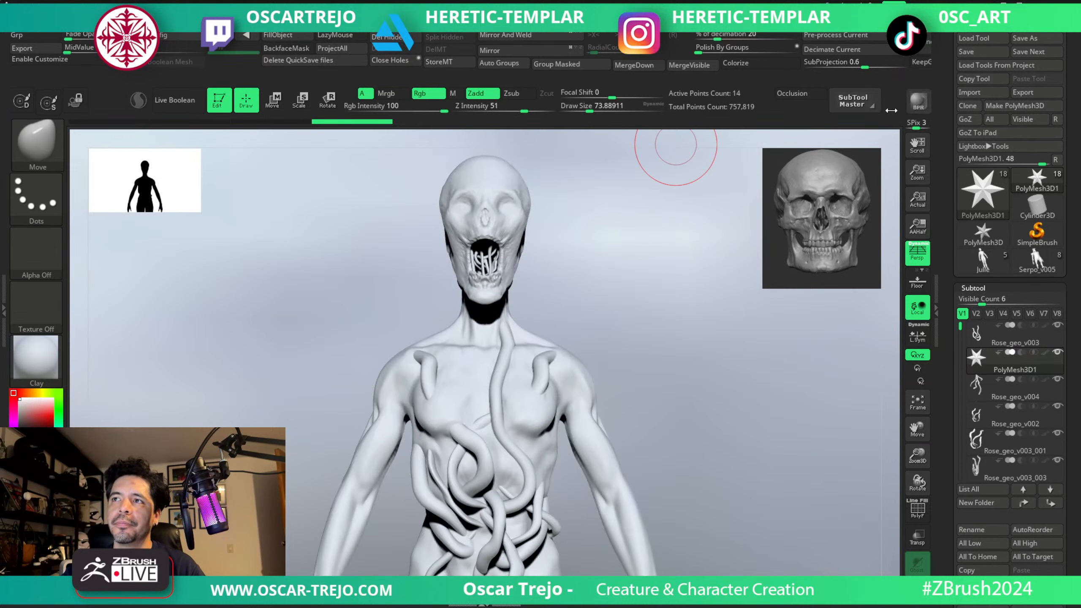
{"action": "left_click", "coordinate": [647, 273]}
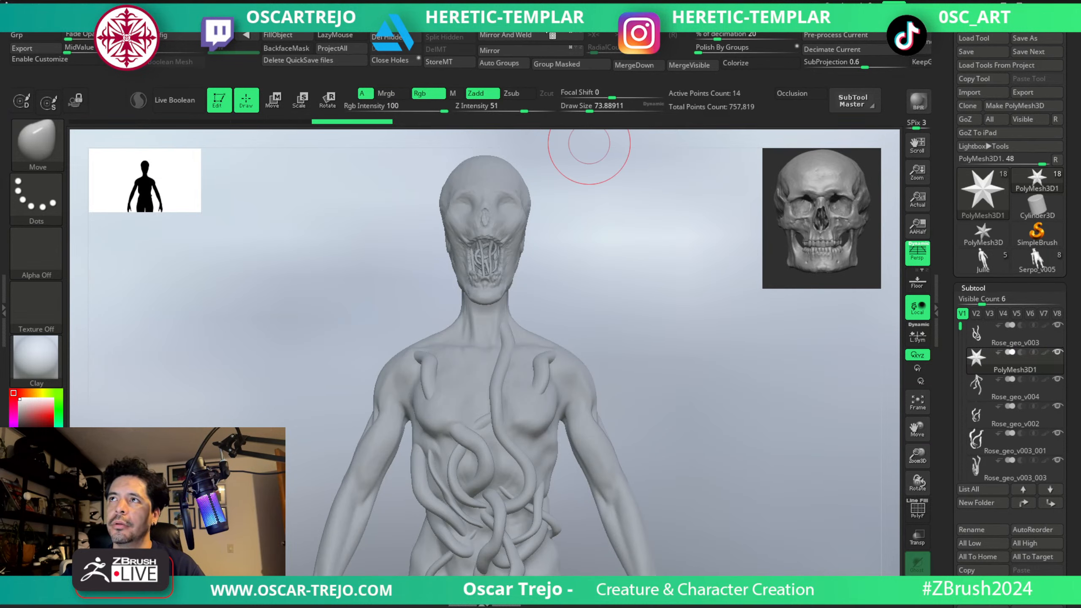
Switch the renderer to Redshift and run a test render of the figure.
{"action": "mouse_move", "coordinate": [520, 28]}
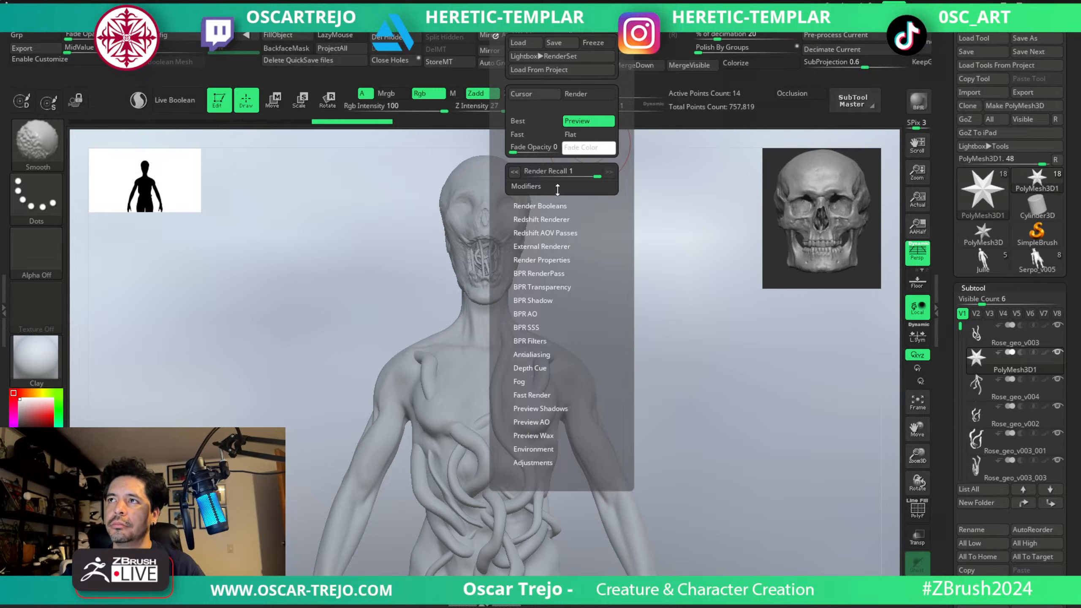
{"action": "left_click", "coordinate": [552, 219], "text": "shift"}
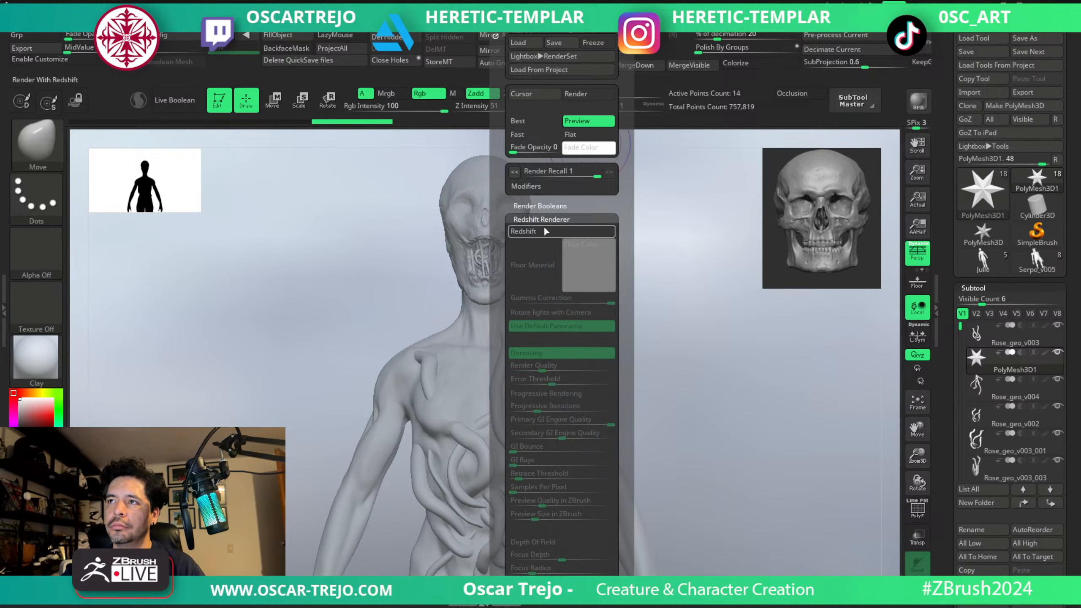
{"action": "left_click", "coordinate": [919, 101]}
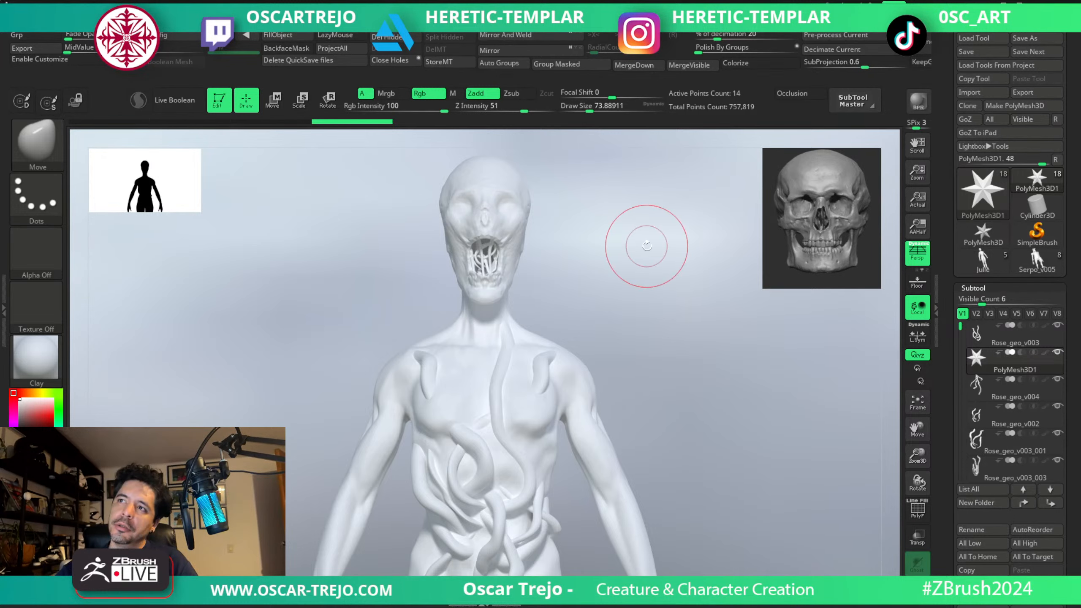
{"action": "left_click", "coordinate": [587, 273]}
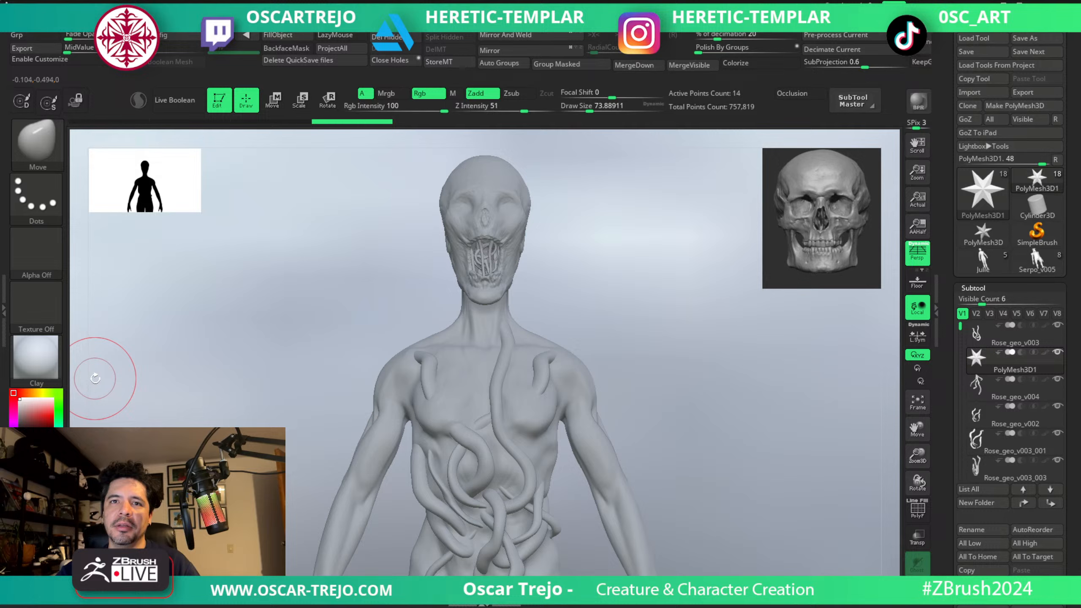
Set the active colour to a darker mid grey, comparing it with the secondary colour.
{"action": "key", "text": "v"}
{"action": "key", "text": "v"}
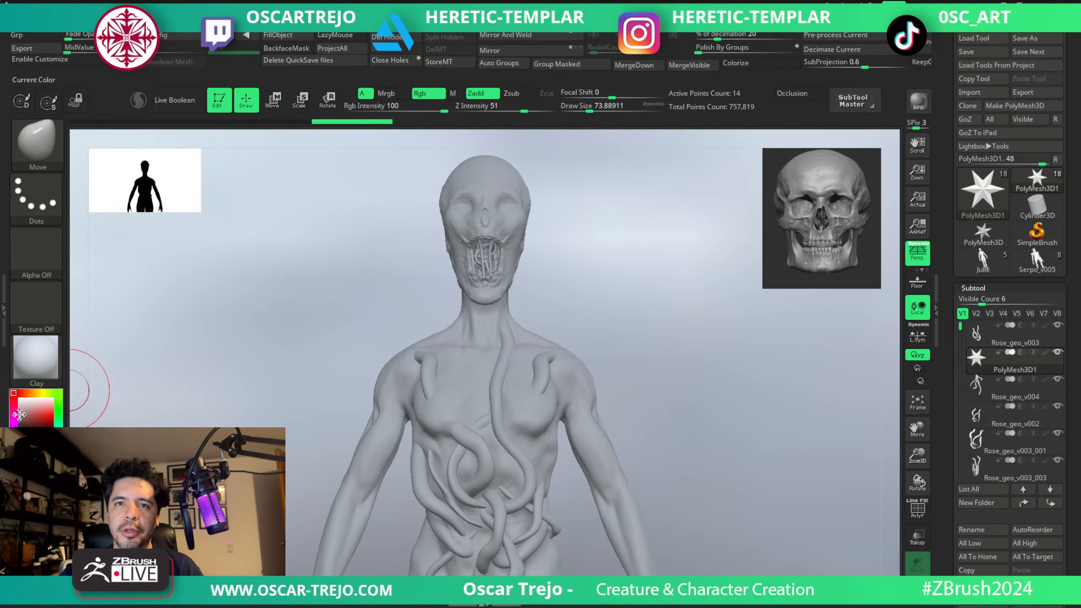
{"action": "left_click", "coordinate": [19, 414]}
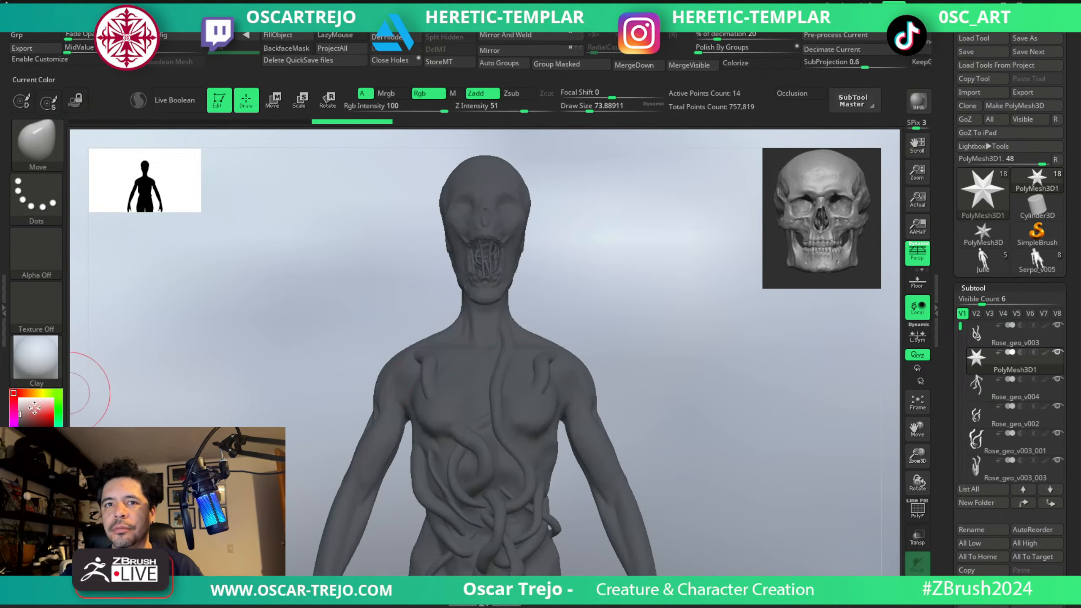
{"action": "left_click", "coordinate": [20, 408]}
{"action": "key", "text": "v"}
{"action": "key", "text": "v"}
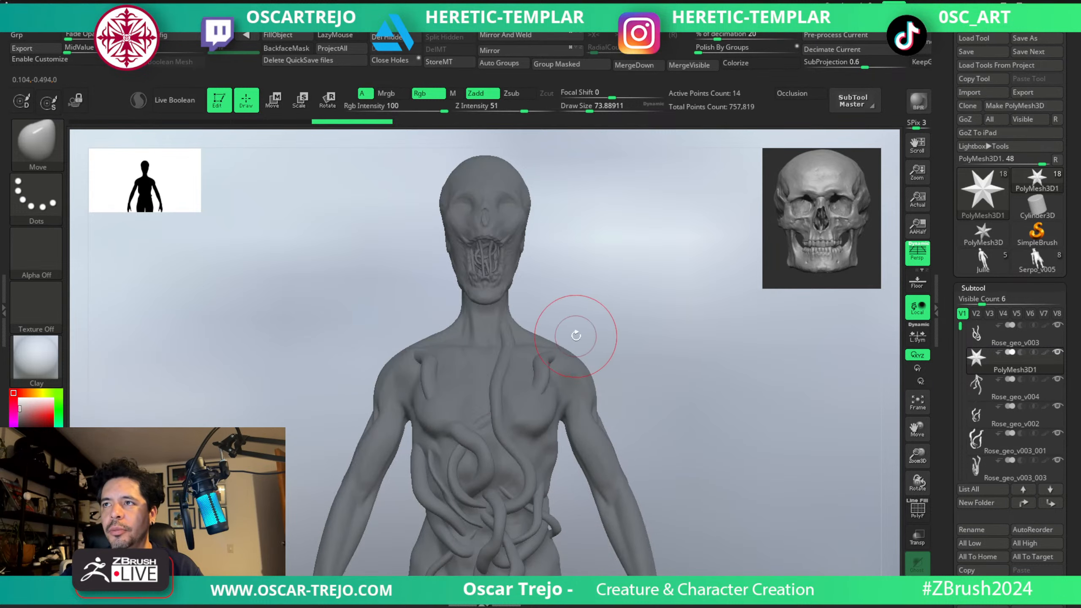
Fill the PolyMesh3D1 star subtool with the active grey and briefly check its polyframe display.
{"action": "left_click_drag", "start_coordinate": [943, 499], "coordinate": [942, 128]}
{"action": "left_click", "coordinate": [270, 35]}
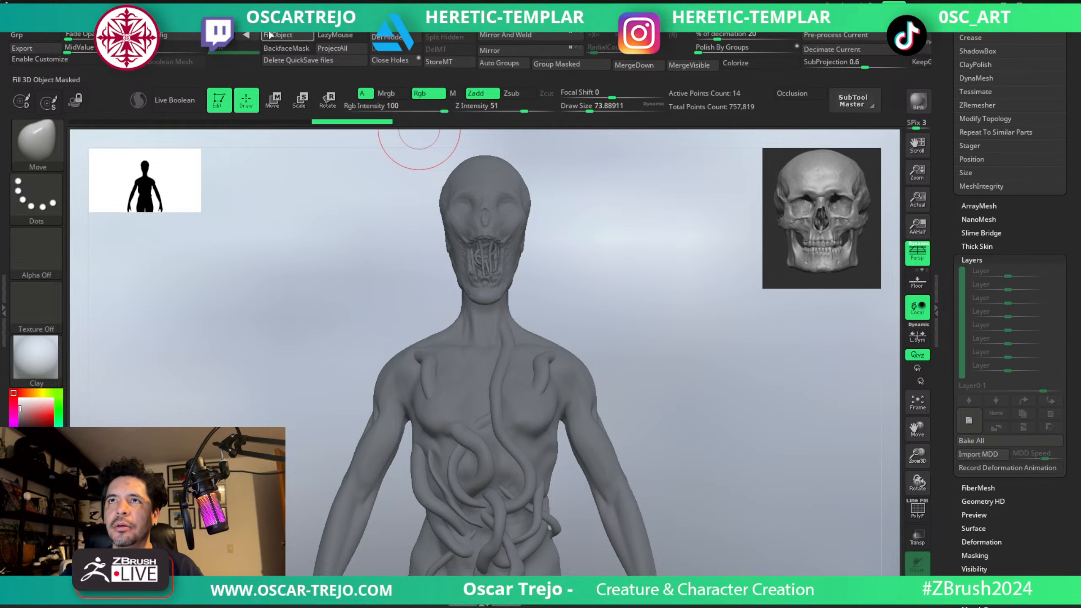
{"action": "left_click", "coordinate": [270, 35]}
{"action": "key", "text": "v"}
{"action": "key", "text": "v"}
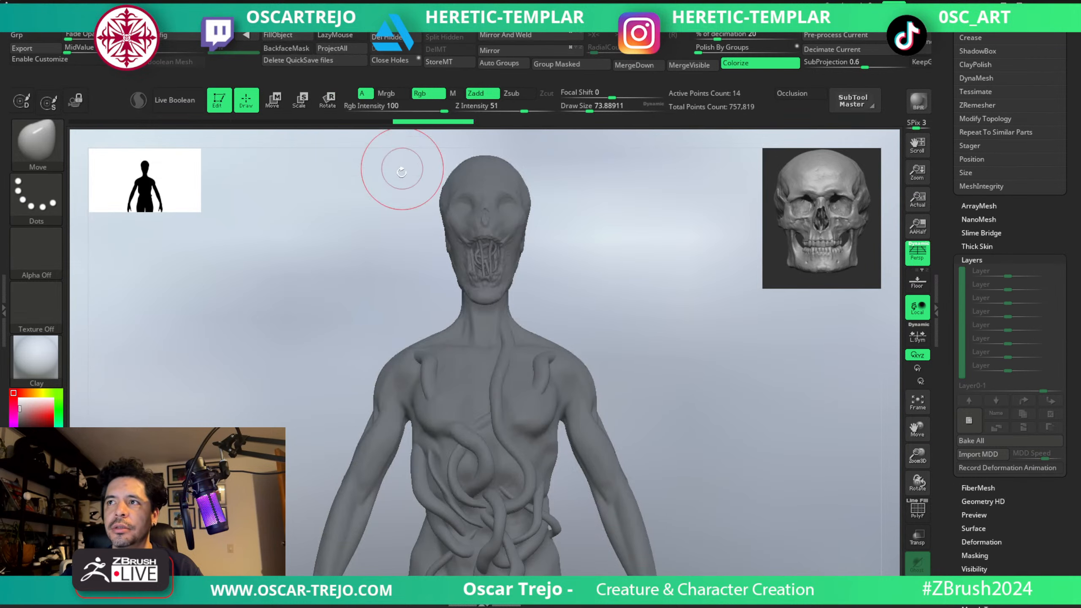
{"action": "key", "text": "shift+f"}
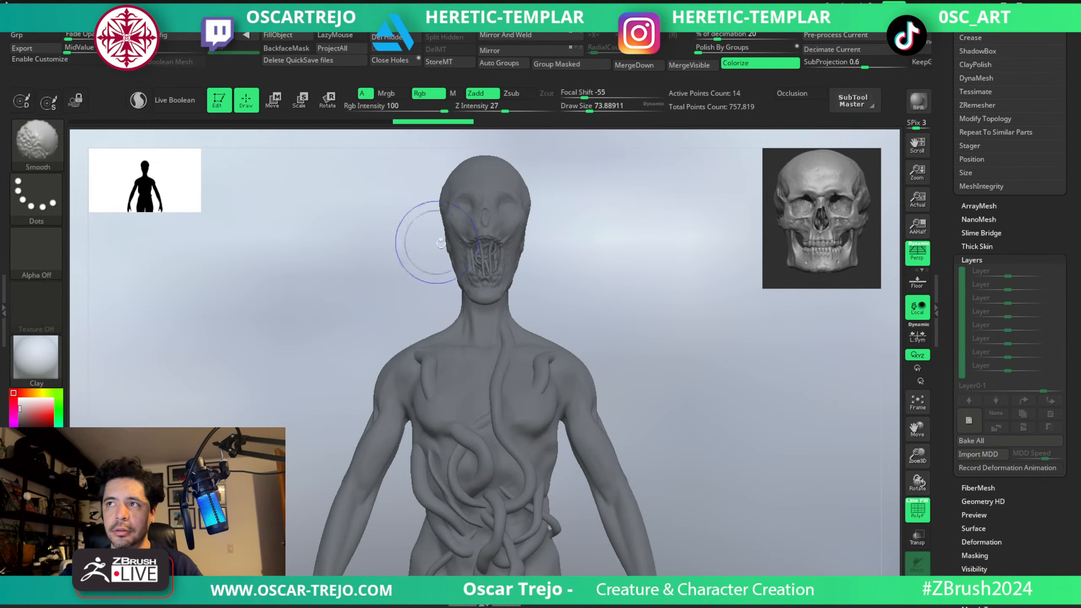
{"action": "key", "text": "shift+f"}
Fill the Rose_geo_v001 and Julie1 subtools using the current colour, and pick a near-black grey as the active colour.
{"action": "left_click", "coordinate": [498, 250], "text": "alt"}
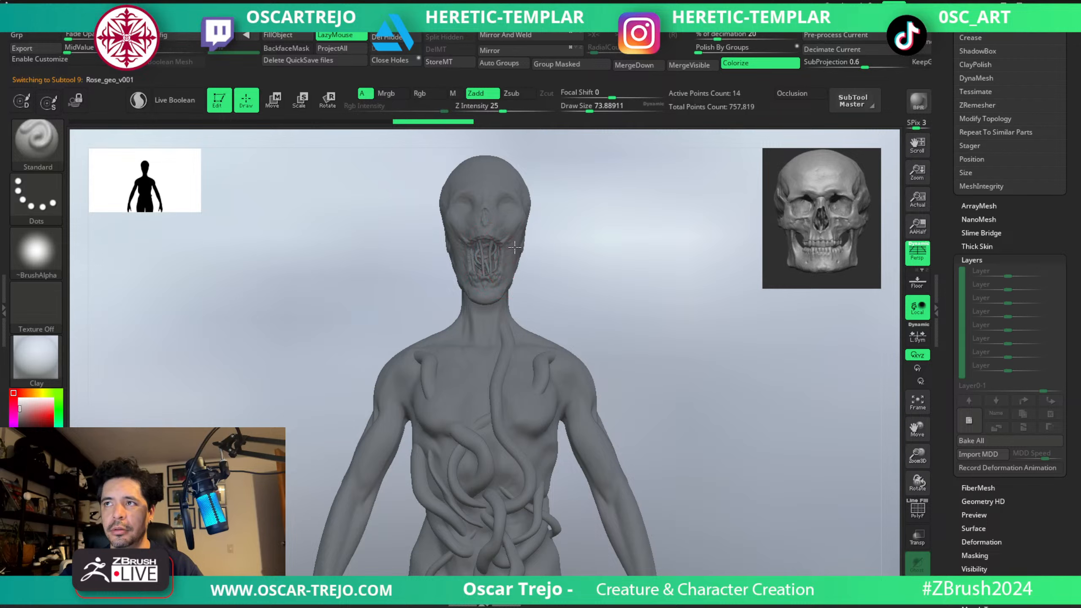
{"action": "left_click", "coordinate": [282, 37]}
{"action": "left_click", "coordinate": [484, 327], "text": "alt"}
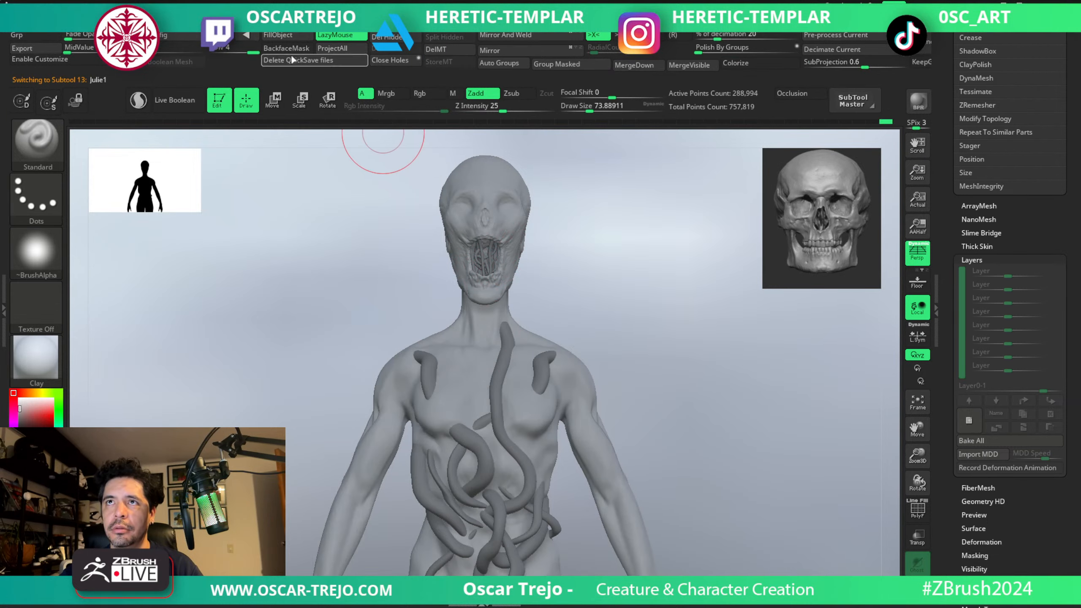
{"action": "left_click", "coordinate": [277, 37]}
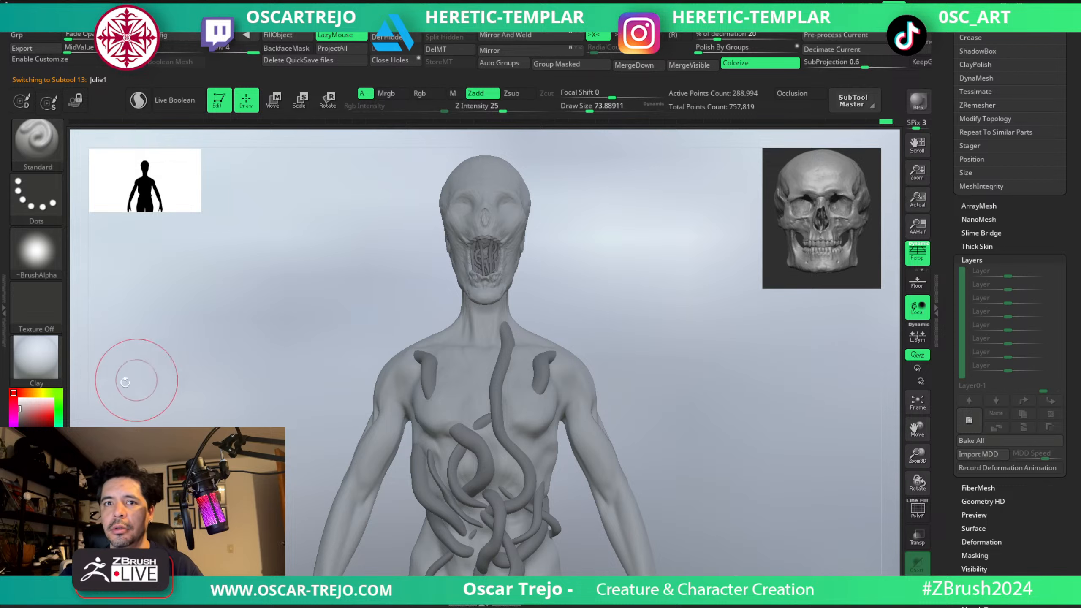
{"action": "left_click", "coordinate": [20, 421]}
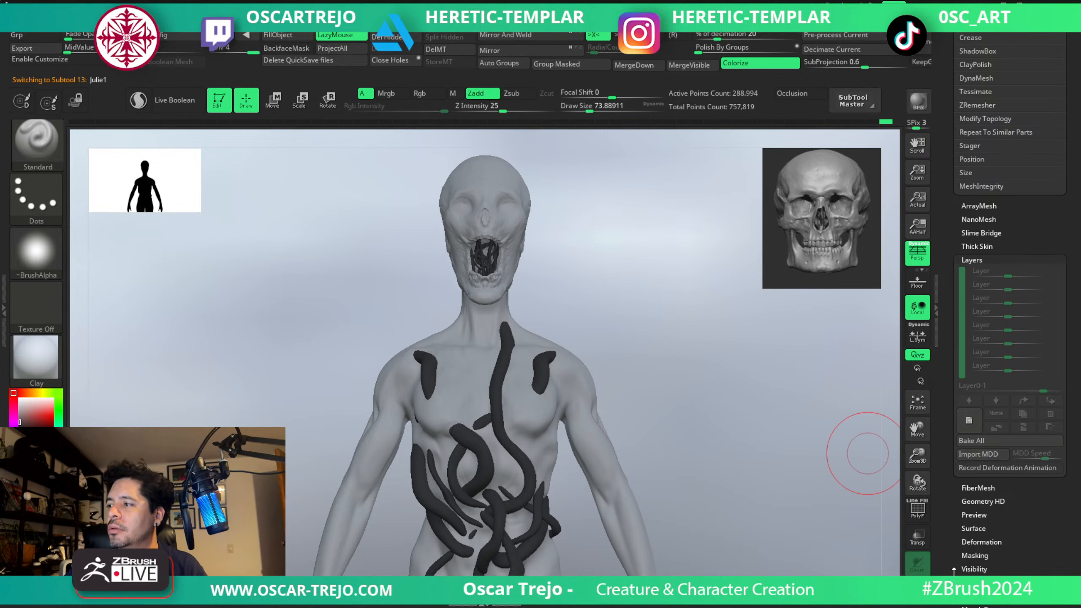
Mask the Julie1 body by cavity at intensity 100 with a reshaped cavity profile, and blur the mask.
{"action": "left_click_drag", "start_coordinate": [954, 570], "coordinate": [952, 479]}
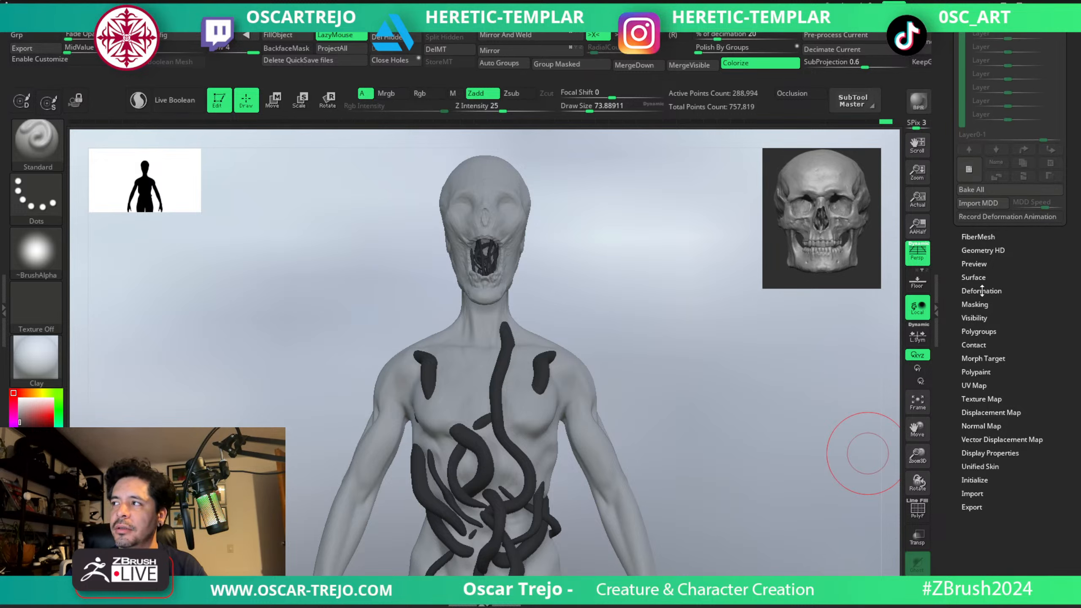
{"action": "left_click", "coordinate": [975, 304]}
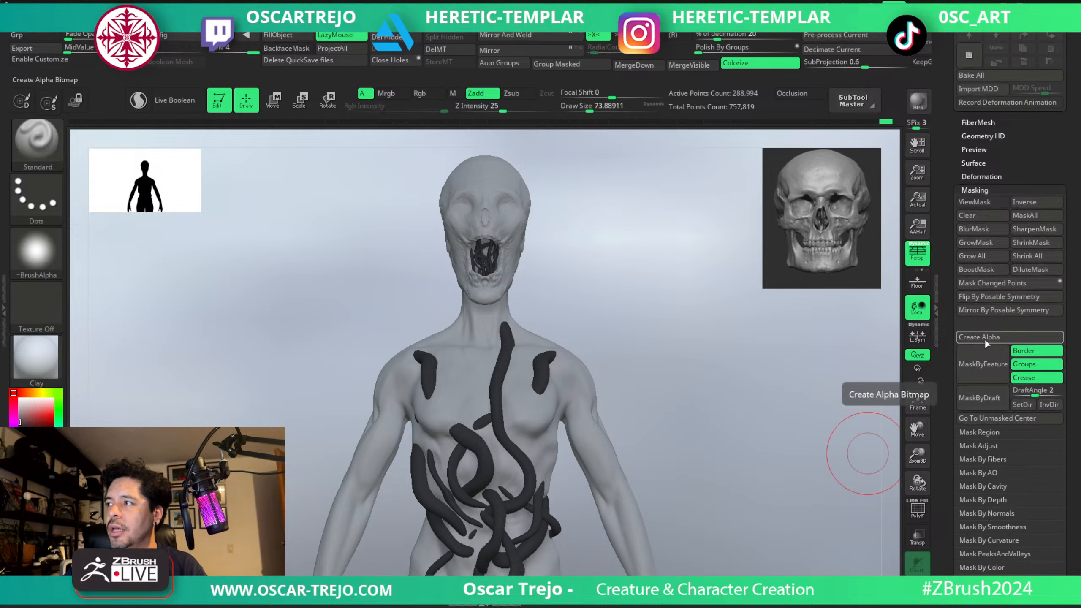
{"action": "key", "text": "shift"}
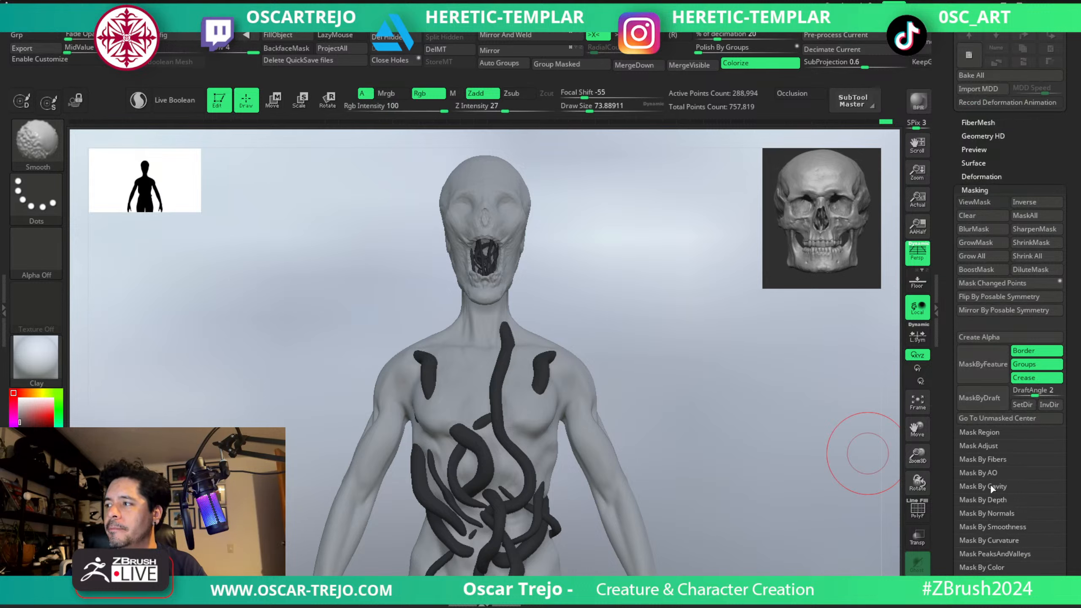
{"action": "left_click", "coordinate": [990, 487]}
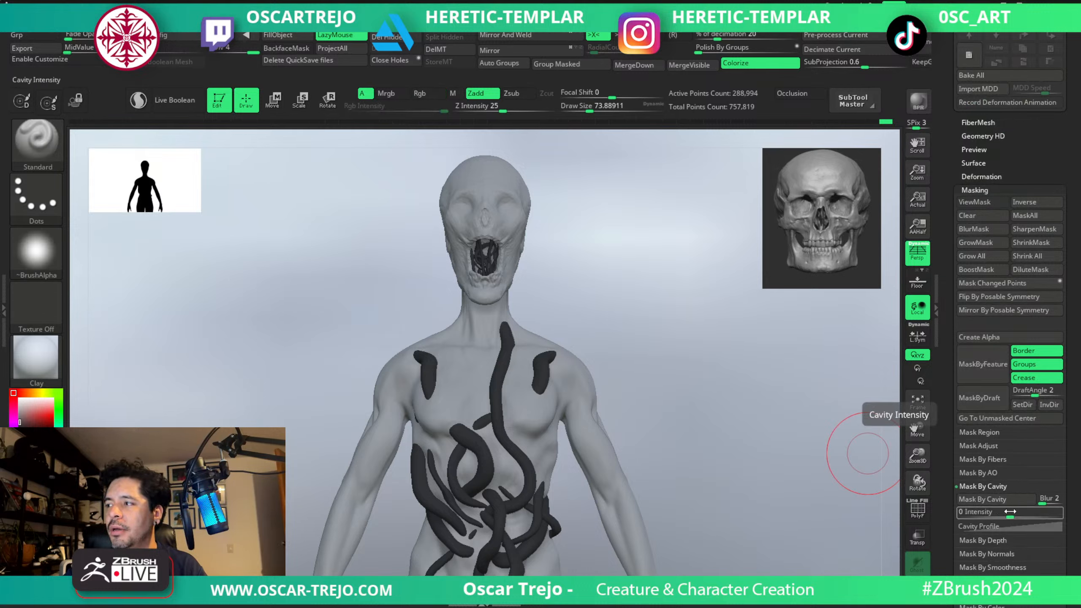
{"action": "left_click_drag", "start_coordinate": [1011, 512], "coordinate": [1060, 512]}
{"action": "left_click", "coordinate": [992, 526]}
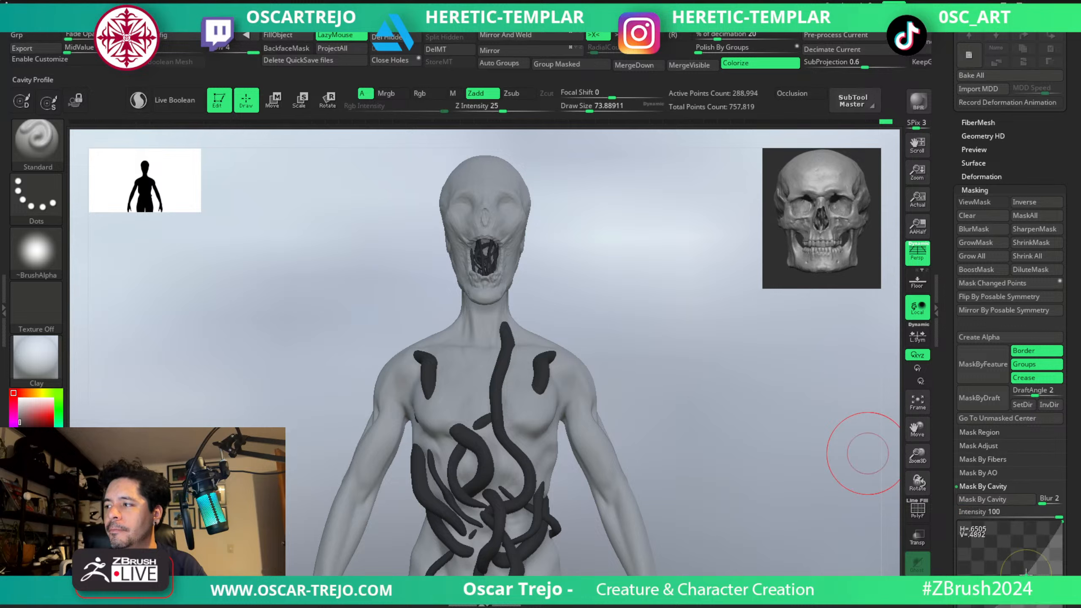
{"action": "left_click", "coordinate": [982, 500]}
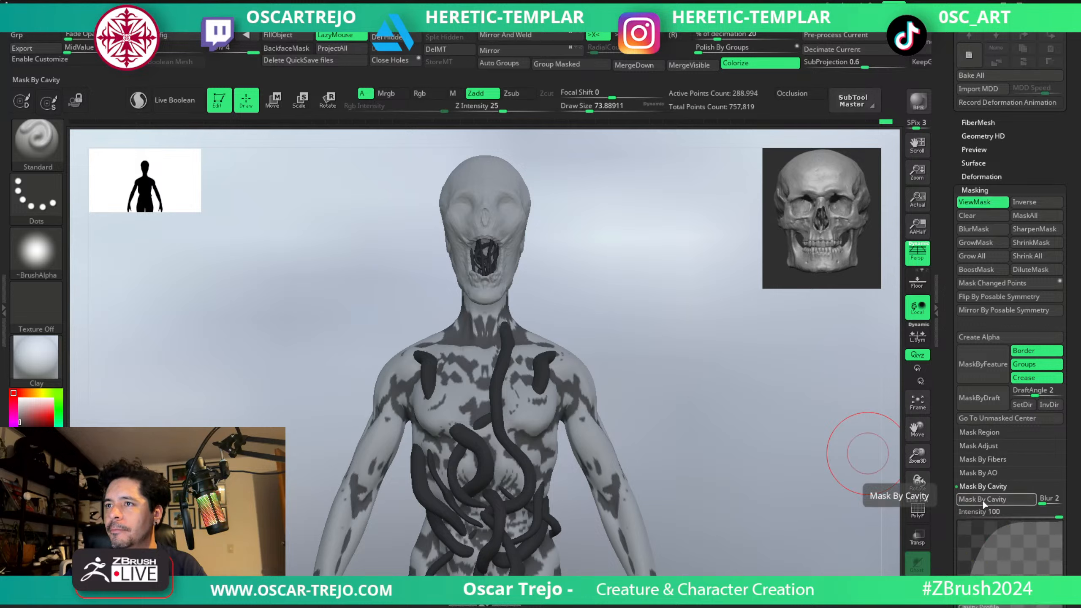
{"action": "left_click", "coordinate": [529, 379], "text": "ctrl"}
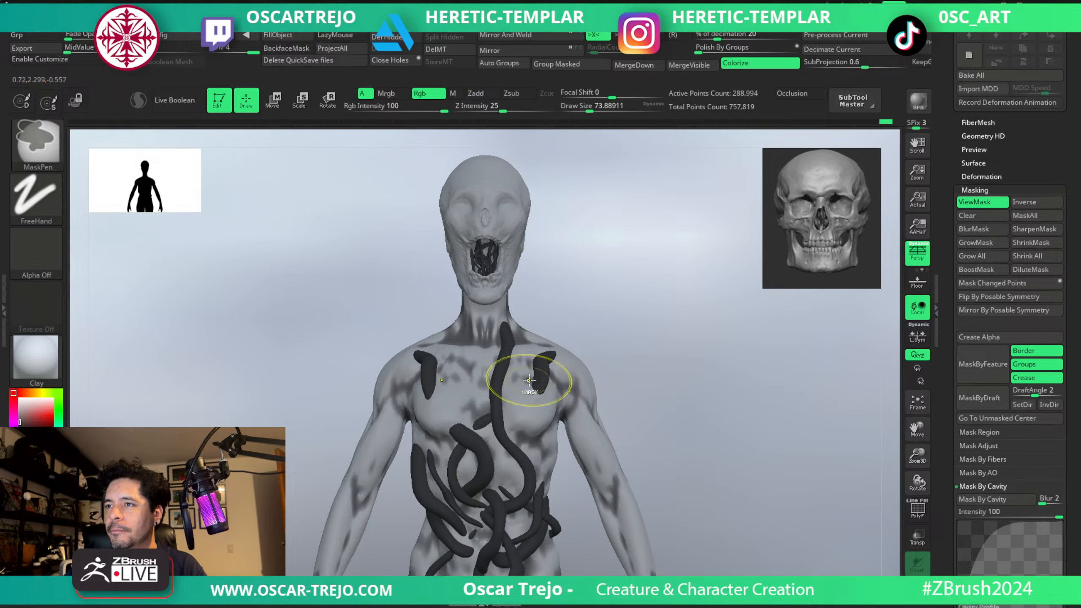
Darken the Julie1 body's recesses by filling through the inverted cavity mask, and clear the mask.
{"action": "left_click", "coordinate": [387, 135], "text": "ctrl"}
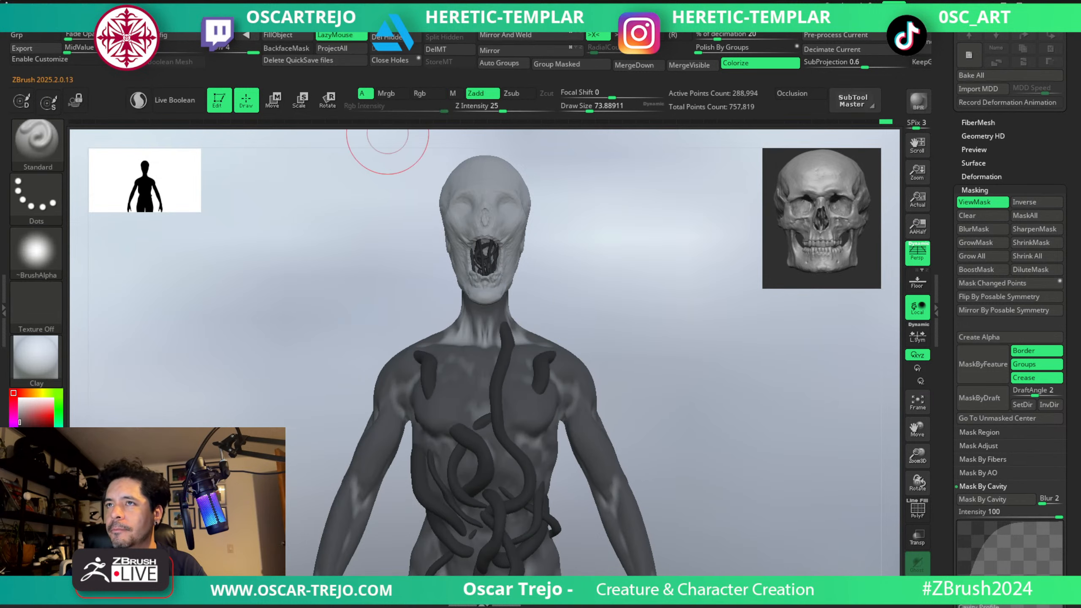
{"action": "key", "text": "ctrl+a"}
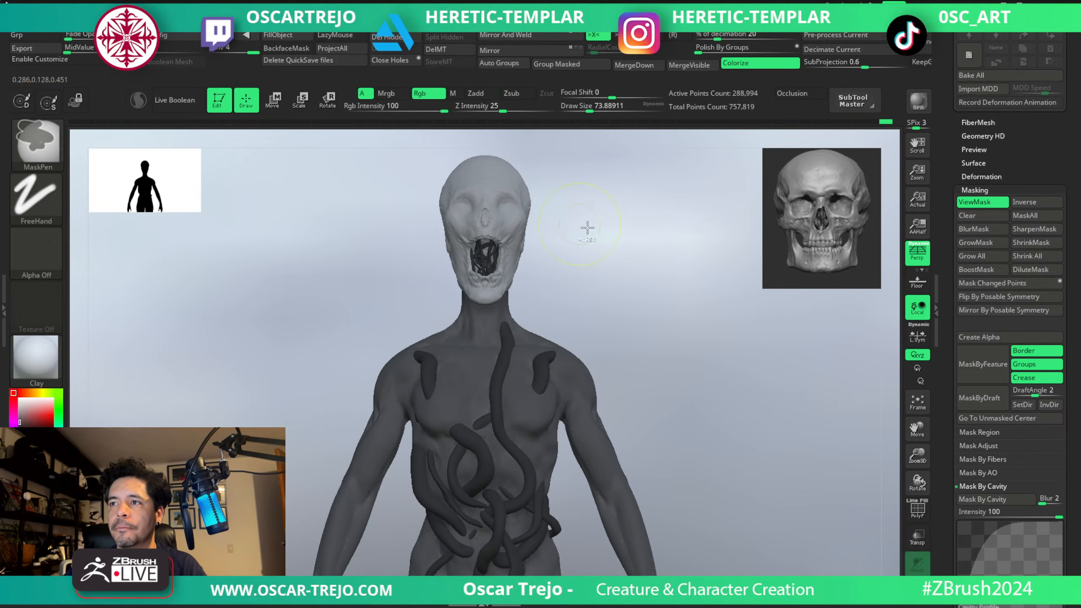
{"action": "key", "text": "ctrl+z"}
Mask the Rose_geo_v001 head by cavity and darken its recesses through the softened, inverted mask with the mask display hidden.
{"action": "left_click", "coordinate": [505, 278], "text": "alt"}
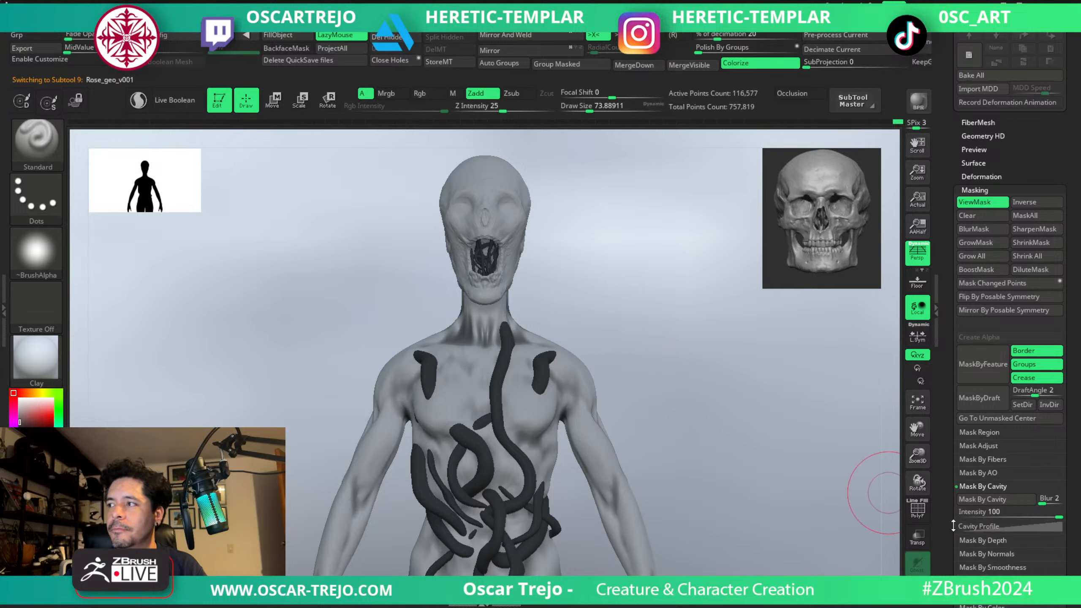
{"action": "left_click", "coordinate": [985, 500]}
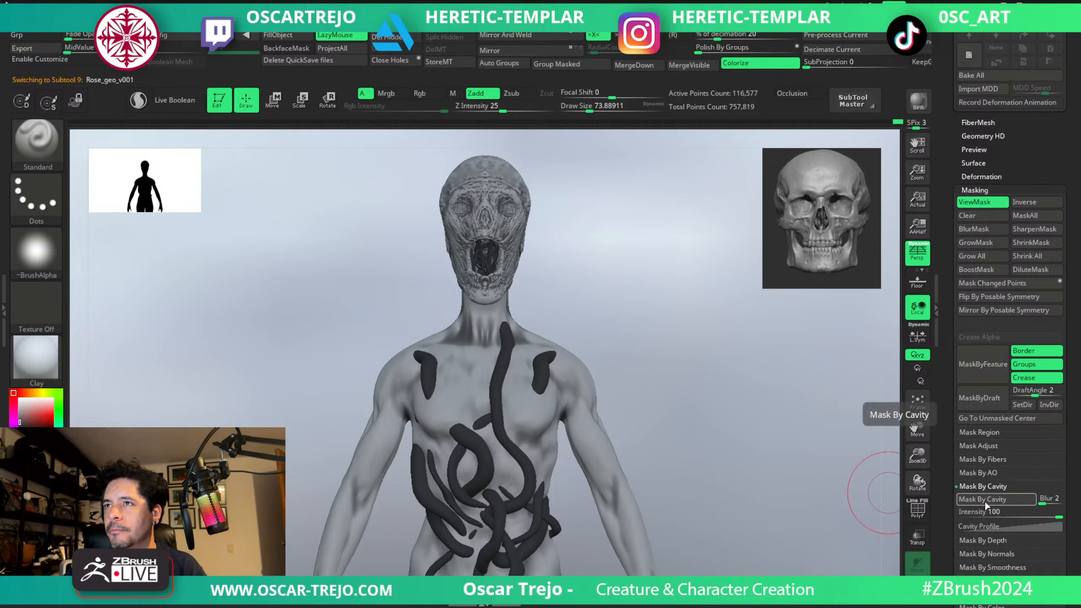
{"action": "left_click", "coordinate": [565, 222], "text": "ctrl"}
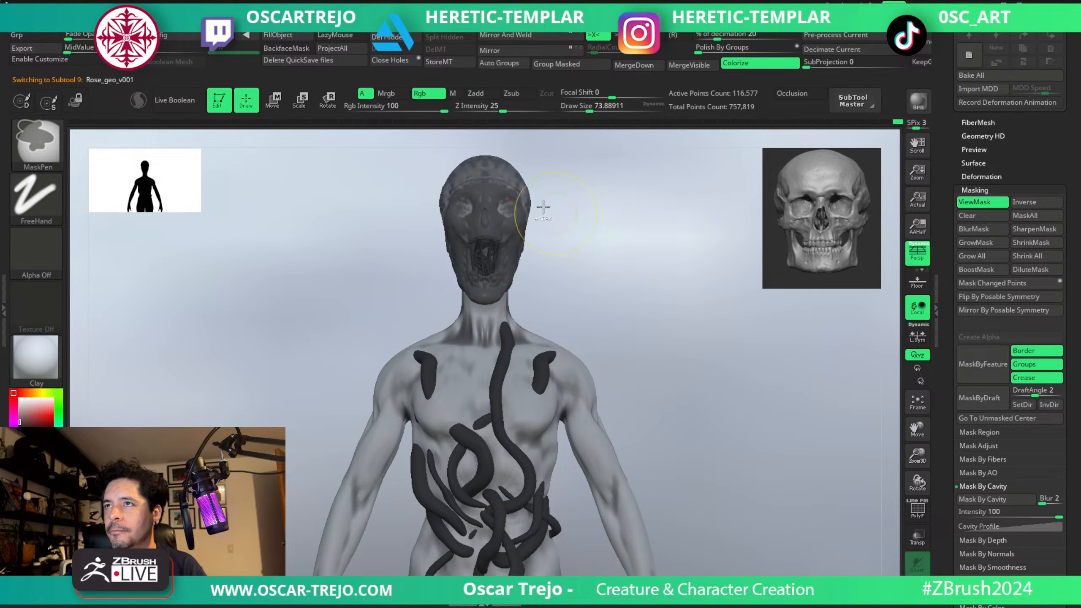
{"action": "left_click", "coordinate": [632, 267], "text": "ctrl"}
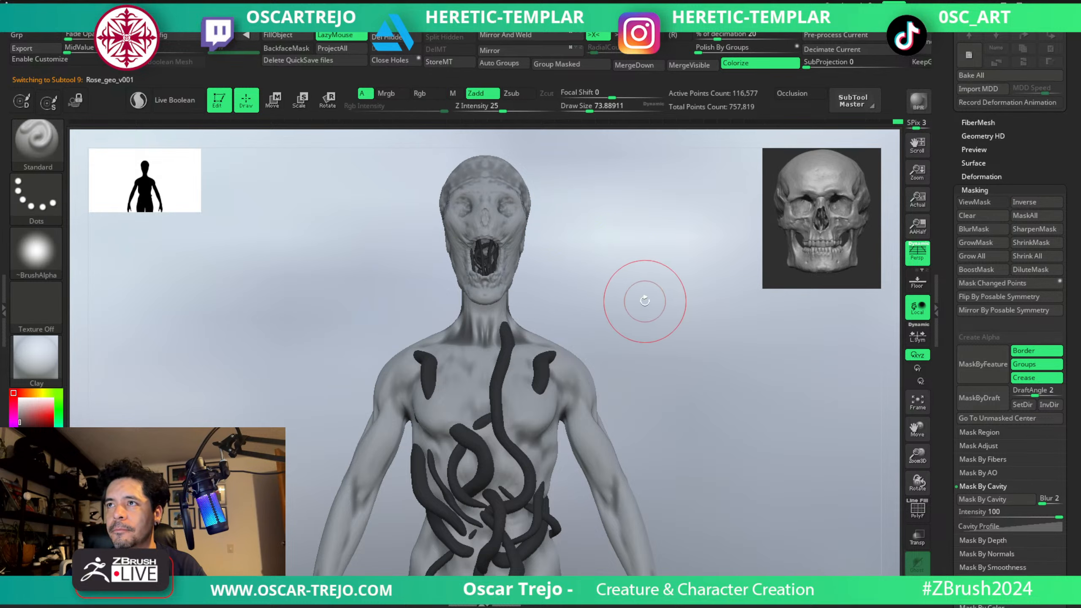
{"action": "key", "text": "ctrl+h"}
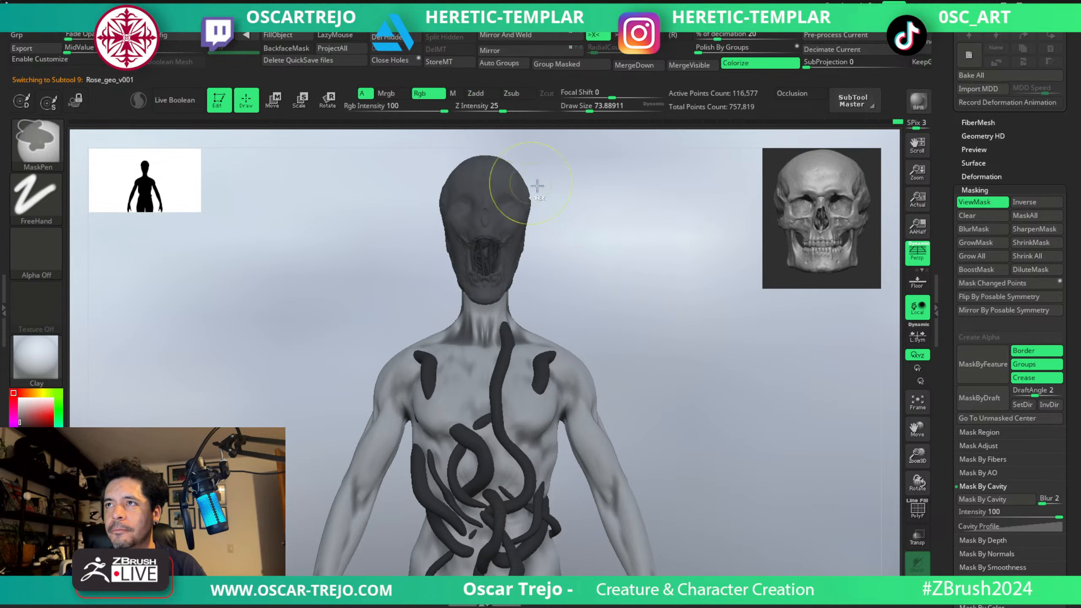
{"action": "mouse_move", "coordinate": [508, 195]}
{"action": "left_mouse_down", "text": "ctrl"}
{"action": "mouse_move", "coordinate": [487, 176]}
{"action": "mouse_move", "coordinate": [509, 166]}
{"action": "left_mouse_up", "text": "ctrl"}
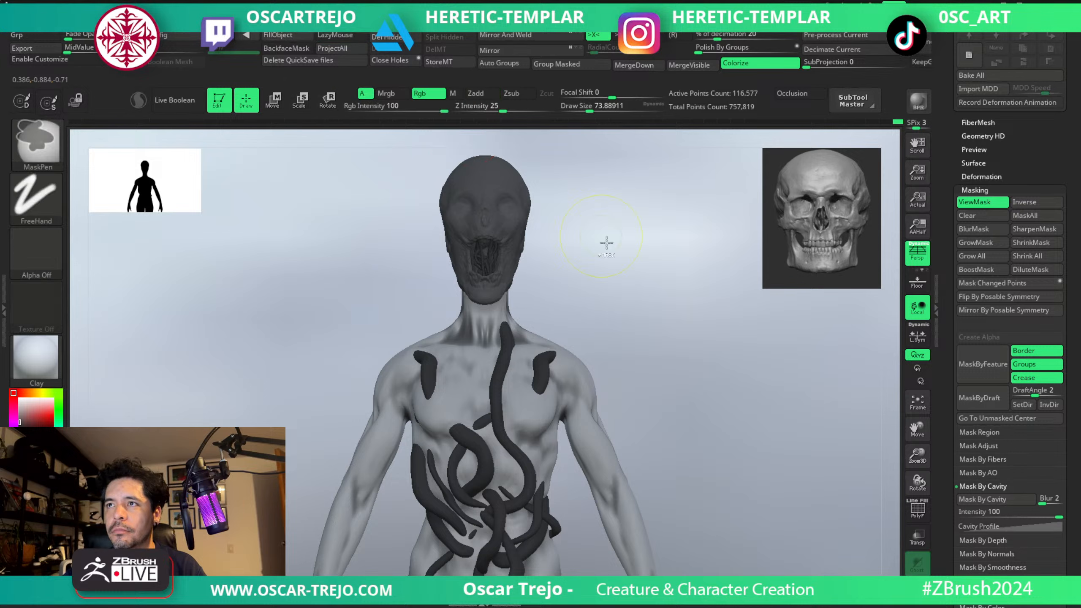
{"action": "key", "text": "ctrl+h"}
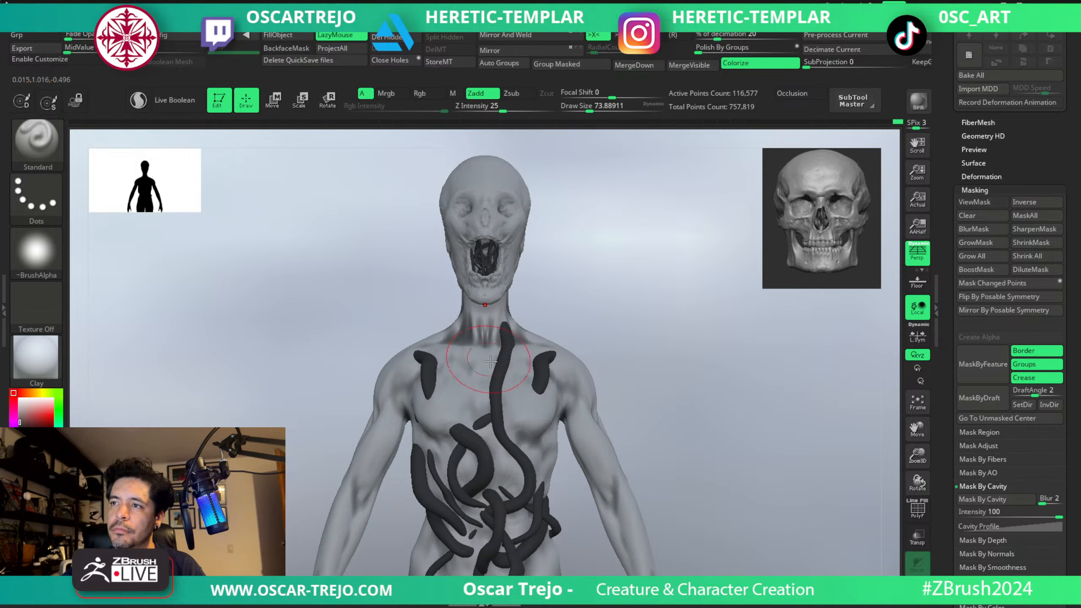
Select the Julie1 body and darken its neck using the Paint brush at full RGB intensity.
{"action": "left_click", "coordinate": [502, 375], "text": "alt"}
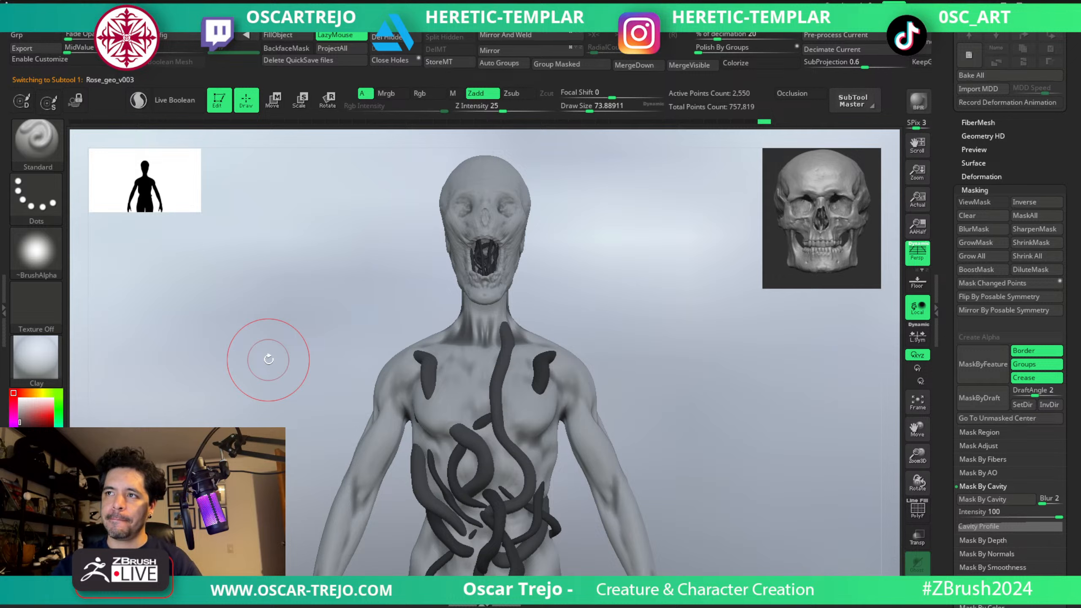
{"action": "left_click", "coordinate": [501, 335], "text": "alt"}
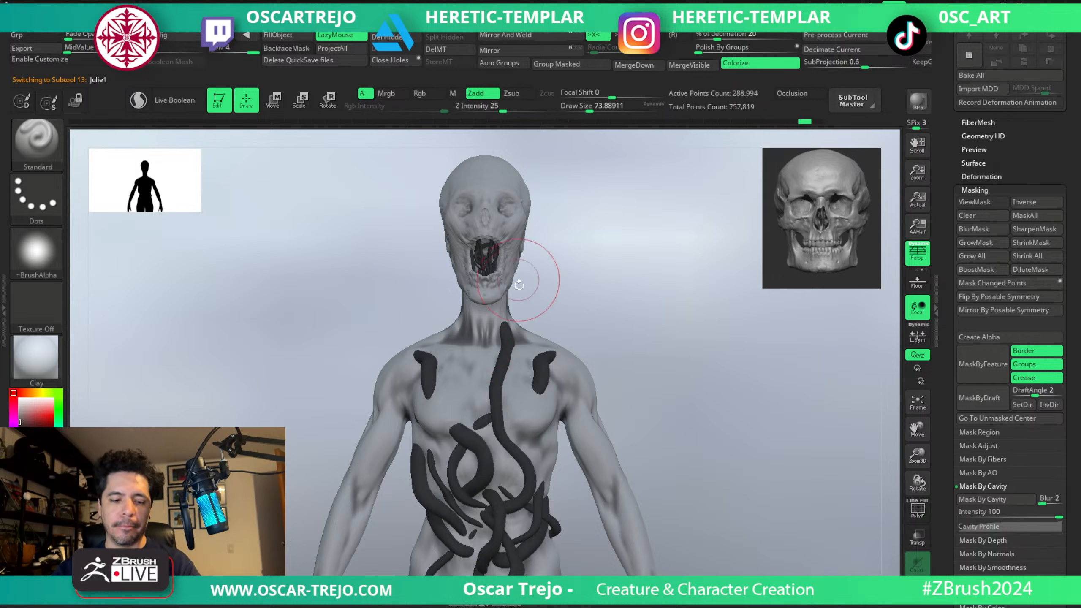
{"action": "key", "text": "b"}
{"action": "key", "text": "p"}
{"action": "key", "text": "a"}
{"action": "left_click_drag", "start_coordinate": [494, 316], "coordinate": [497, 319]}
{"action": "key", "text": "bracketleft"}
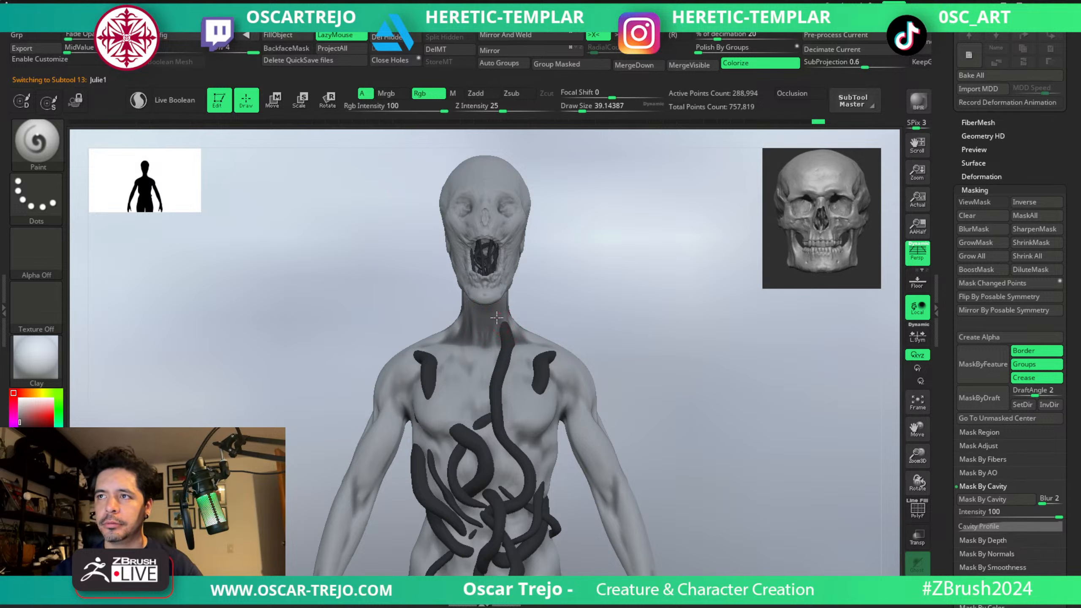
Sample the lighter grey from the chest and soften the dark paint on the neck using a smaller brush.
{"action": "key", "text": "bracketright"}
{"action": "key", "text": "c"}
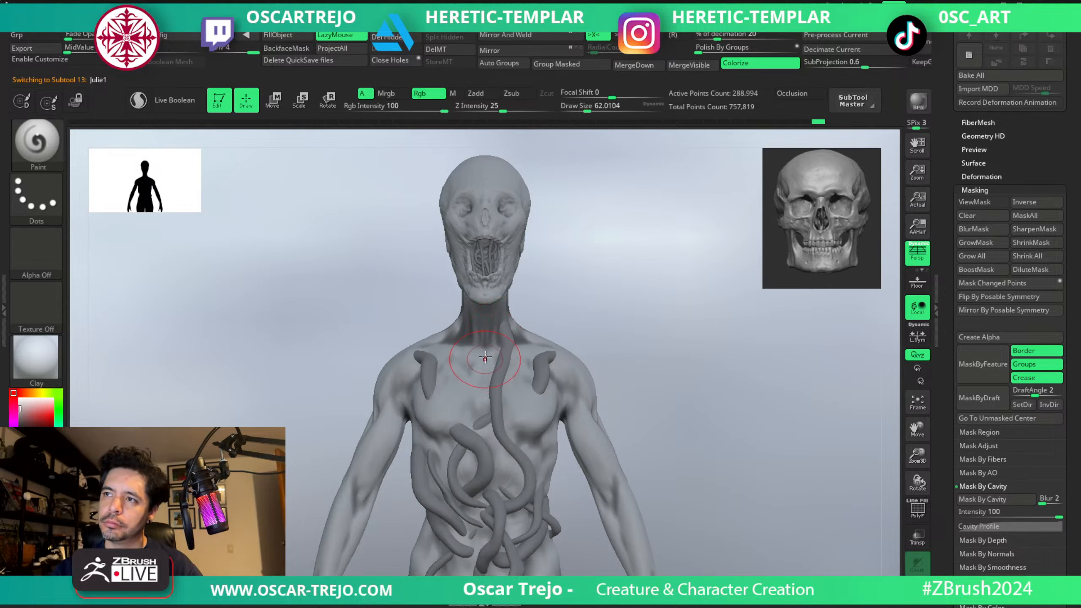
{"action": "key", "text": "bracketleft"}
{"action": "key", "text": "bracketleft"}
{"action": "key", "text": "bracketleft"}
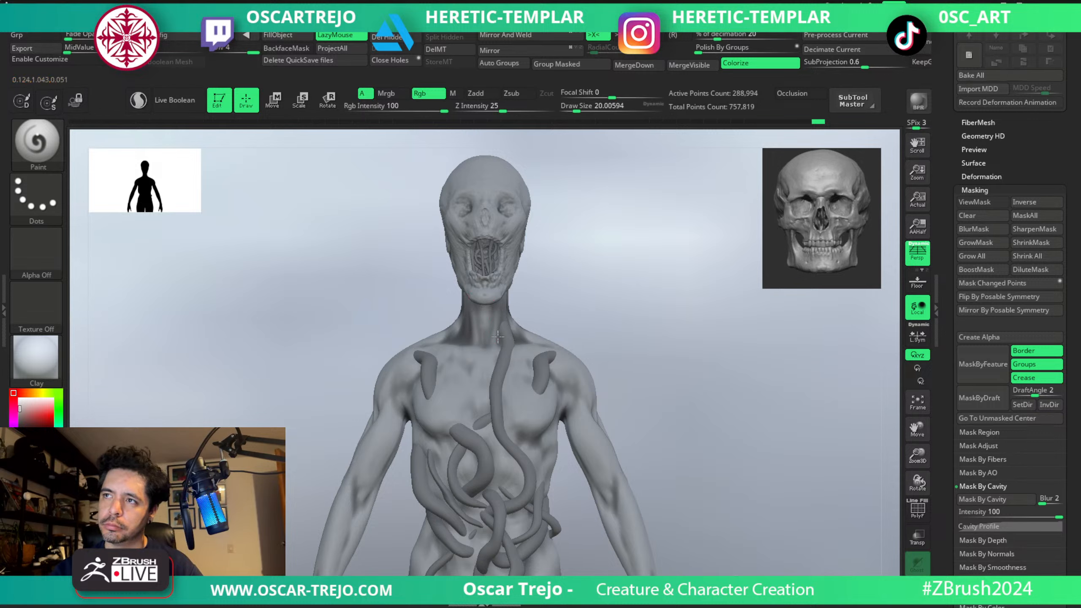
{"action": "key", "text": "bracketright"}
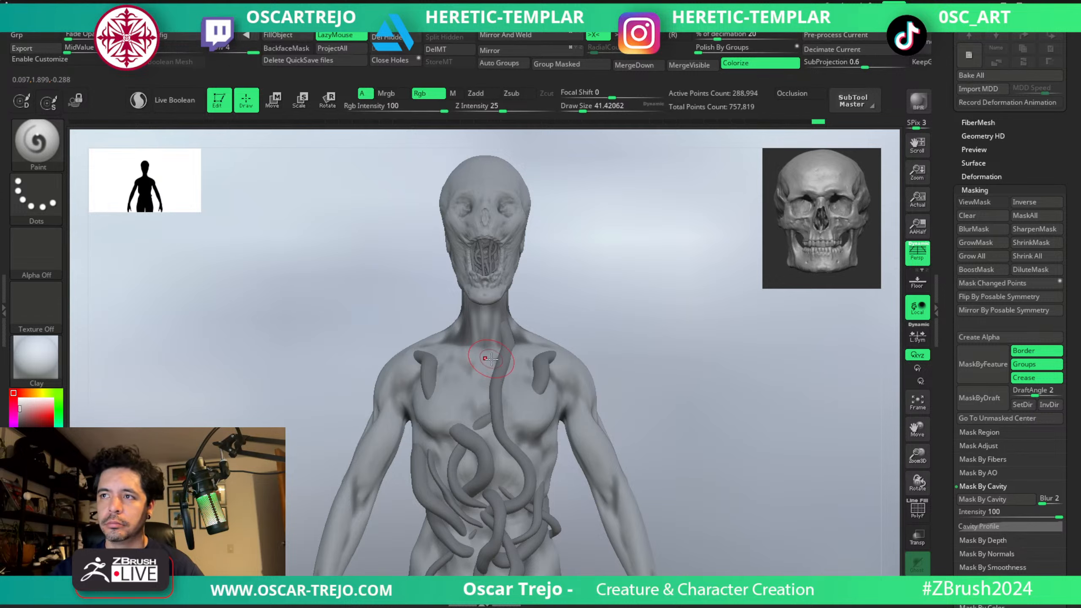
Swap to the dark colour and shade the sternum and the abdomen around the vines with larger brush sizes.
{"action": "key", "text": "v"}
{"action": "left_click_drag", "start_coordinate": [486, 365], "coordinate": [483, 399]}
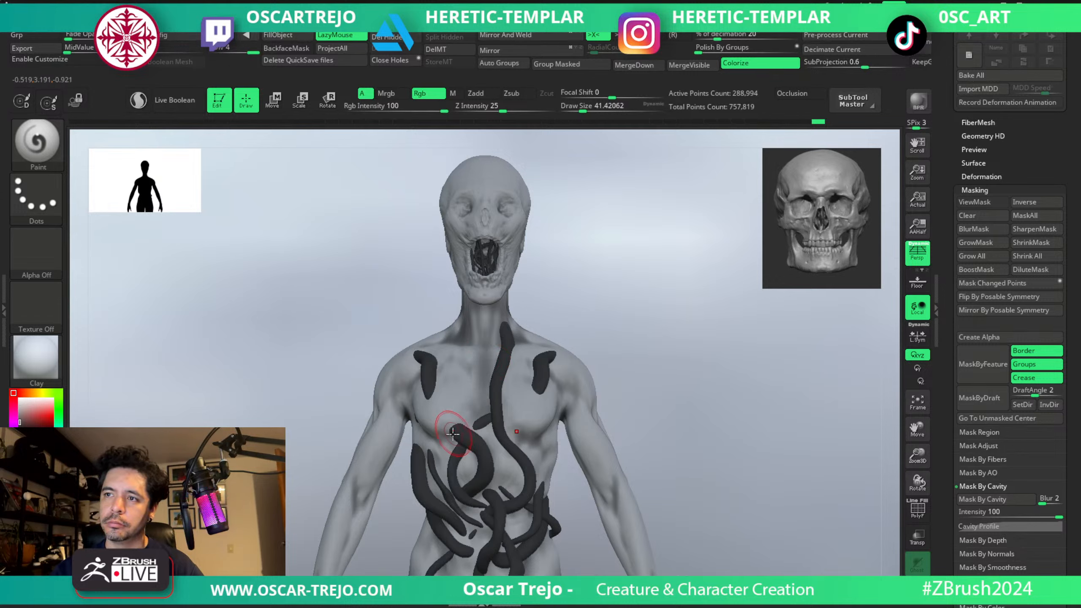
{"action": "key", "text": "bracketright"}
{"action": "mouse_move", "coordinate": [470, 559]}
{"action": "left_mouse_down"}
{"action": "mouse_move", "coordinate": [492, 509]}
{"action": "mouse_move", "coordinate": [502, 568]}
{"action": "mouse_move", "coordinate": [523, 517]}
{"action": "mouse_move", "coordinate": [540, 562]}
{"action": "left_mouse_up"}
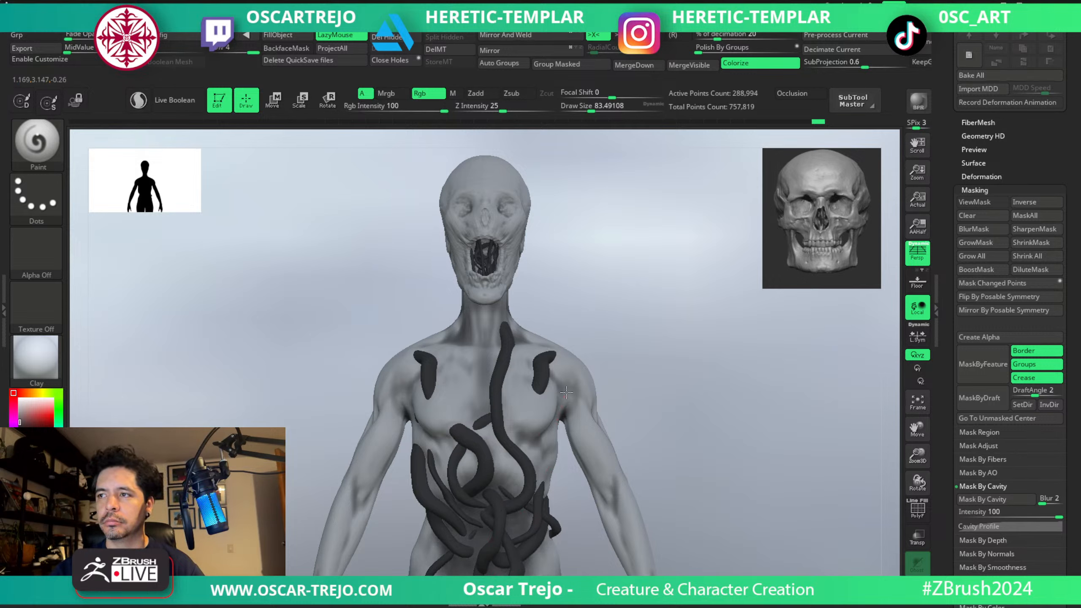
{"action": "key", "text": "bracketright"}
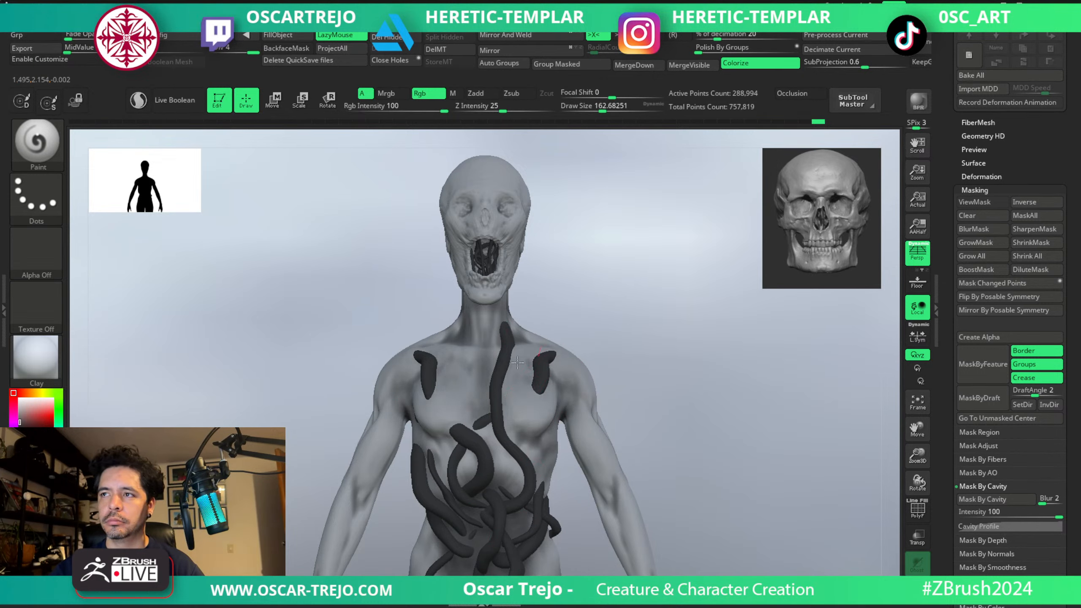
{"action": "key", "text": "bracketleft"}
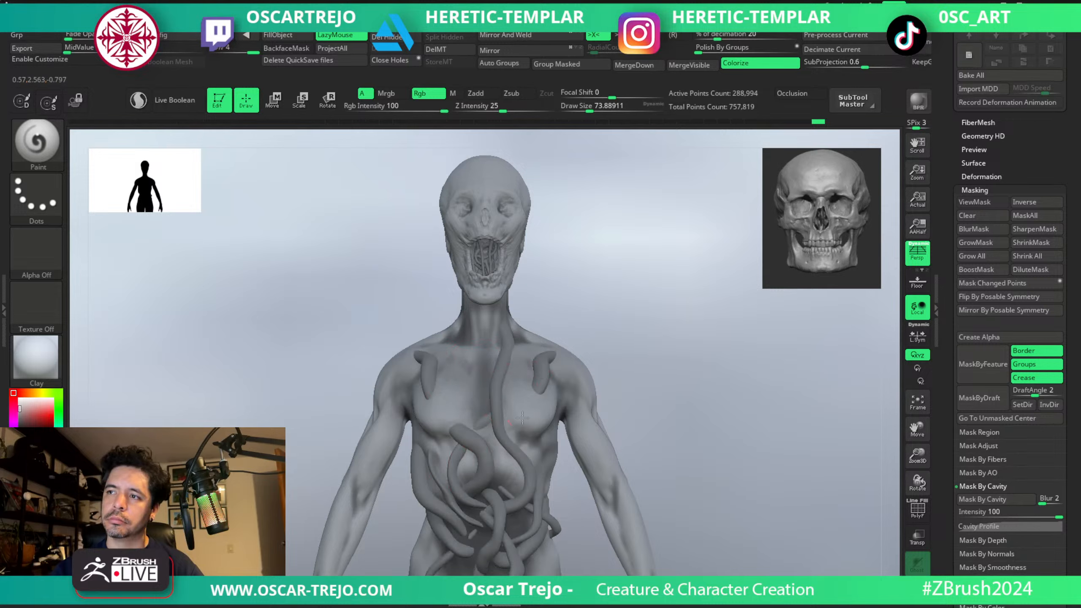
Select the Rose_geo_v001 head and paint dark shading into its eye sockets, nose and mouth.
{"action": "left_click", "coordinate": [501, 275], "text": "alt"}
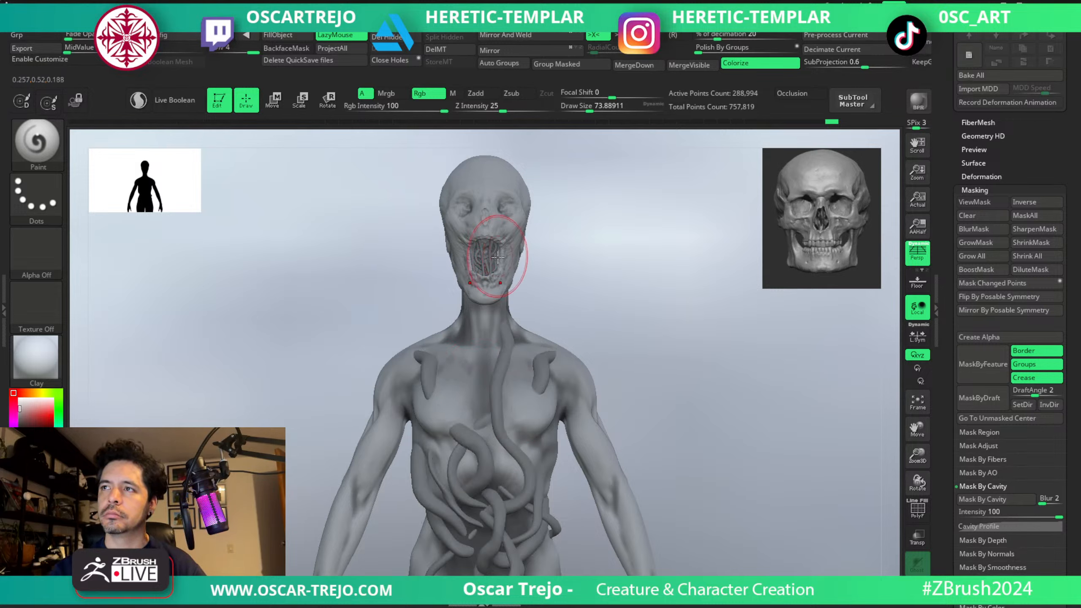
{"action": "left_click", "coordinate": [492, 256], "text": "alt"}
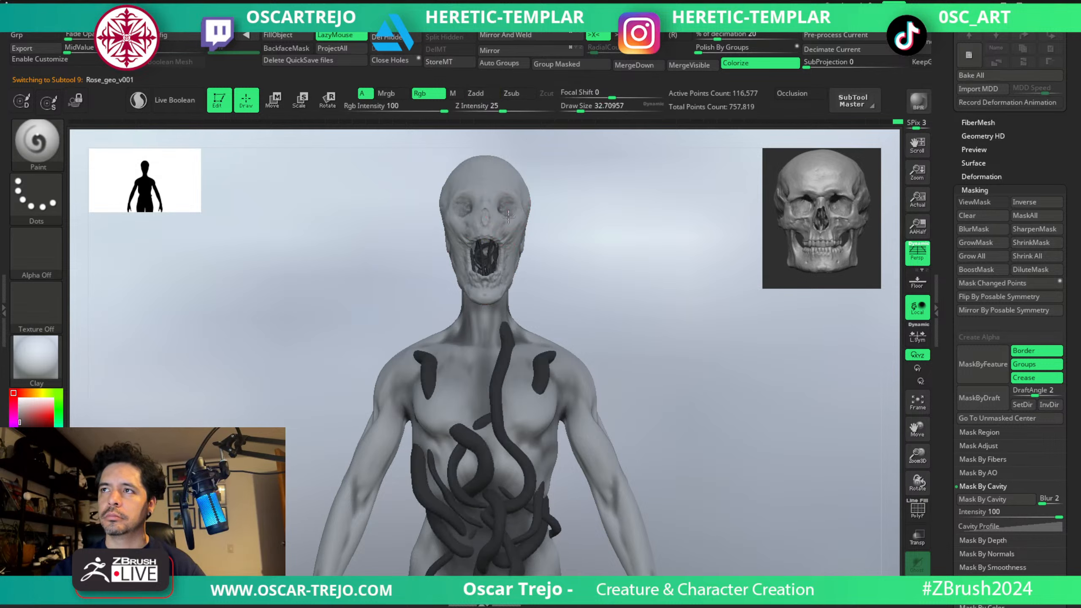
{"action": "key", "text": "bracketright"}
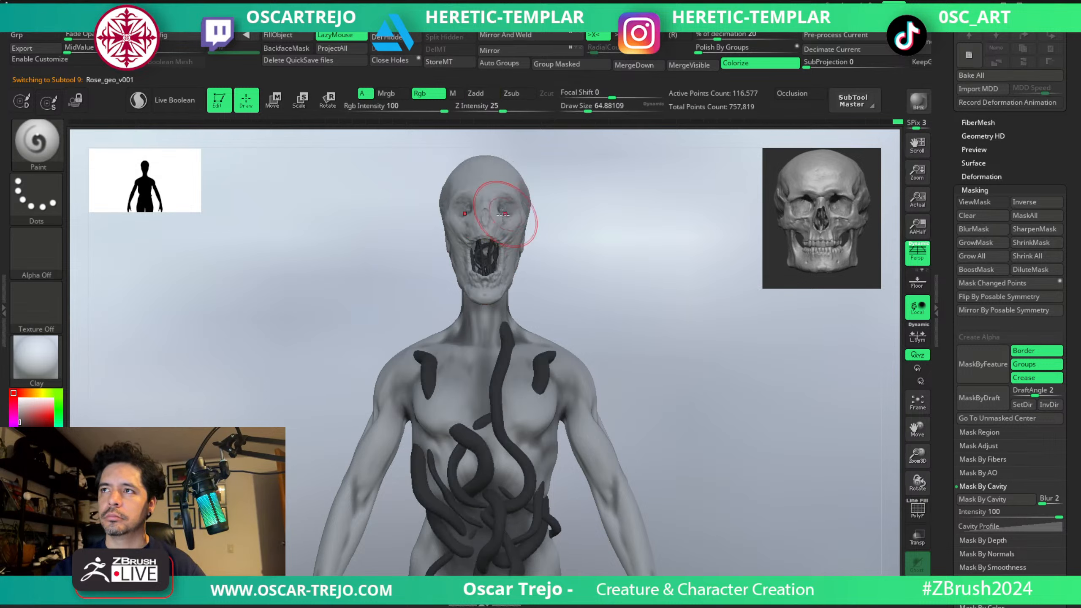
{"action": "key", "text": "bracketleft"}
{"action": "key", "text": "bracketright"}
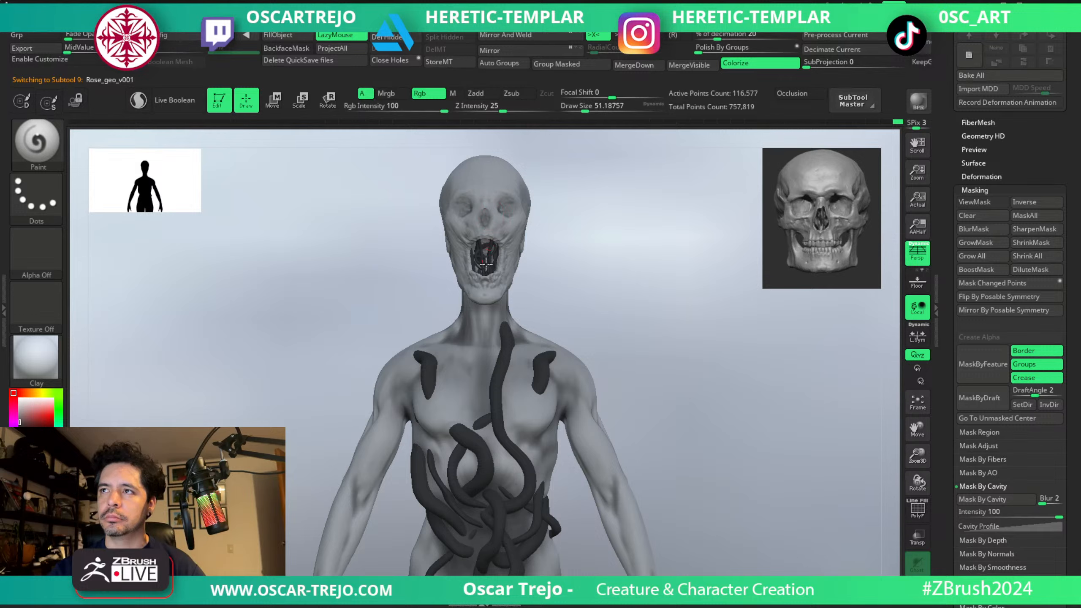
{"action": "mouse_move", "coordinate": [483, 266]}
{"action": "left_mouse_down"}
{"action": "mouse_move", "coordinate": [486, 246]}
{"action": "mouse_move", "coordinate": [509, 280]}
{"action": "left_mouse_up"}
Select the Rose_geo_v003_003 vines inside the mouth and fill them with the dark colour.
{"action": "key", "text": "v"}
{"action": "key", "text": "v"}
{"action": "key", "text": "v"}
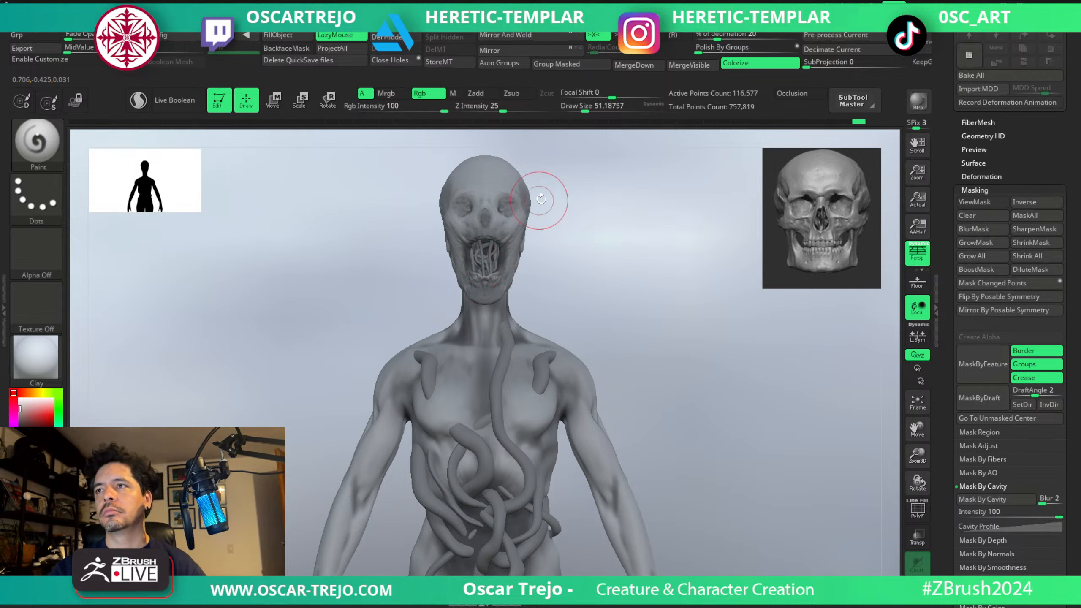
{"action": "left_click", "coordinate": [489, 260], "text": "alt"}
{"action": "left_click_drag", "start_coordinate": [492, 240], "coordinate": [484, 263]}
{"action": "key", "text": "v"}
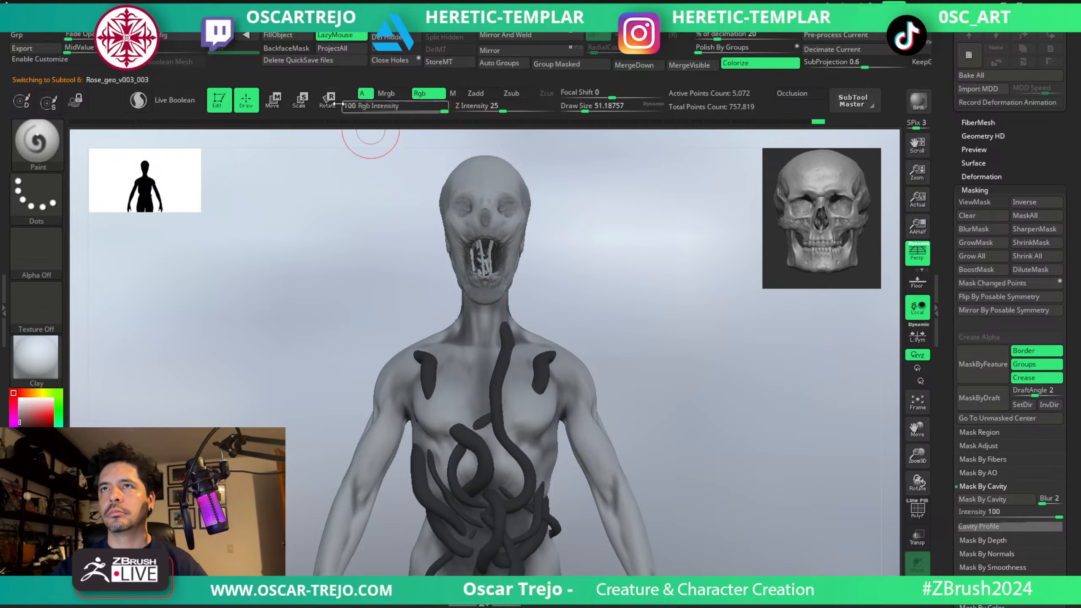
{"action": "left_click", "coordinate": [279, 36]}
{"action": "key", "text": "v"}
Fill the Rose_geo_v003 and Rose_geo_v002 torso vines with the dark colour, showing polyframes to tell the subtools apart.
{"action": "left_click", "coordinate": [504, 360], "text": "alt"}
{"action": "key", "text": "v"}
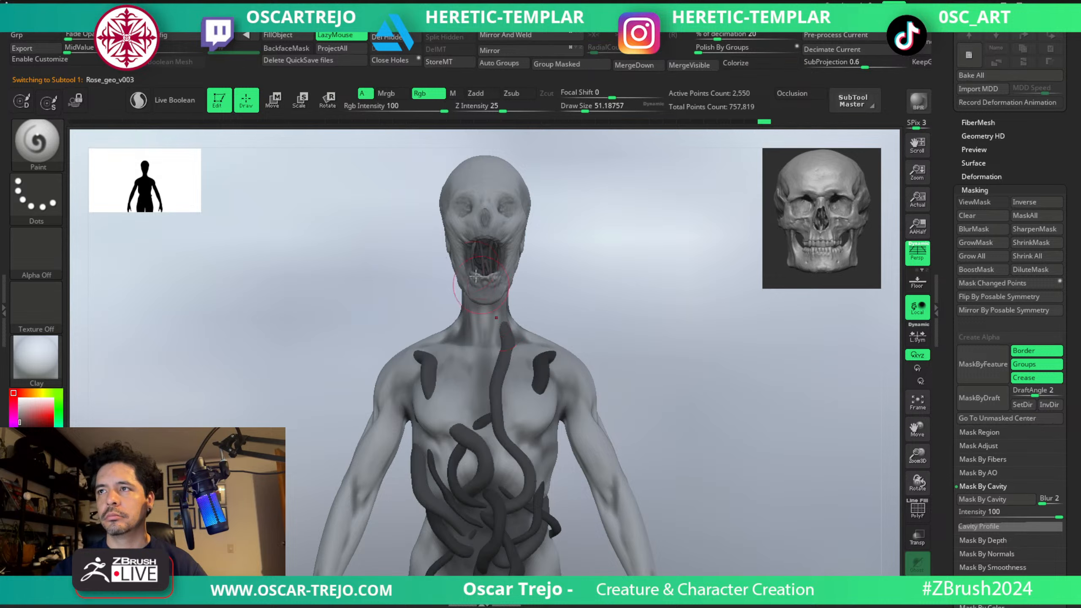
{"action": "left_click", "coordinate": [286, 37]}
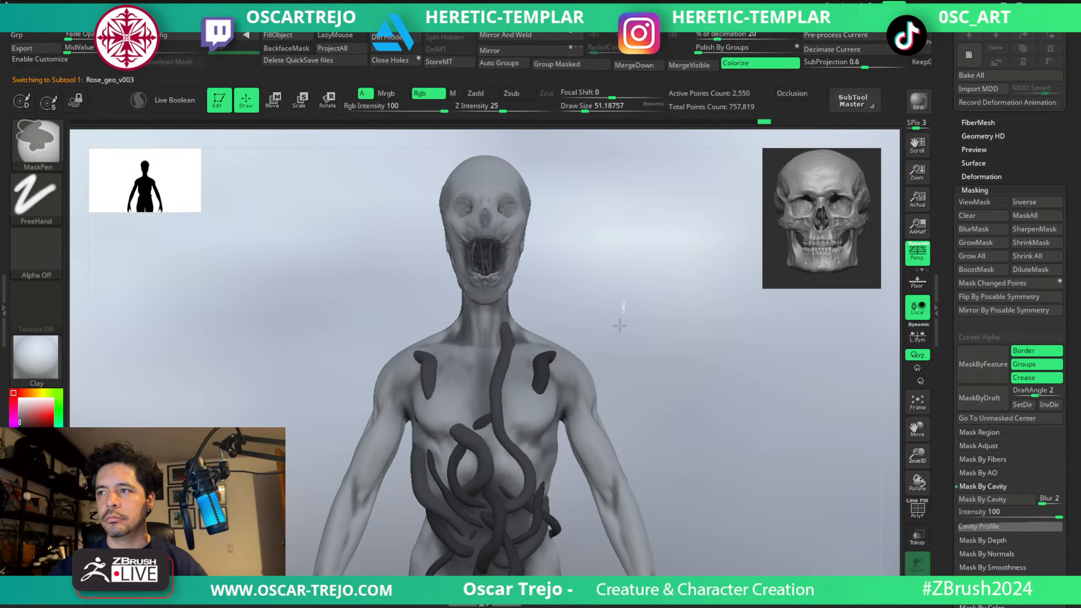
{"action": "key", "text": "shift+f"}
{"action": "left_click", "coordinate": [542, 374], "text": "alt"}
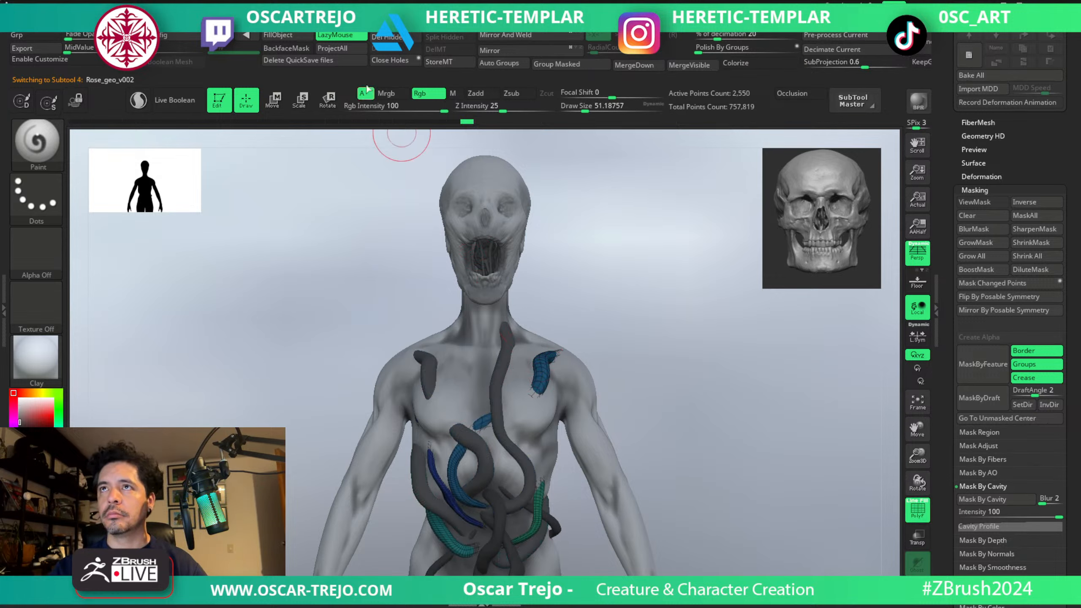
{"action": "left_click", "coordinate": [286, 36]}
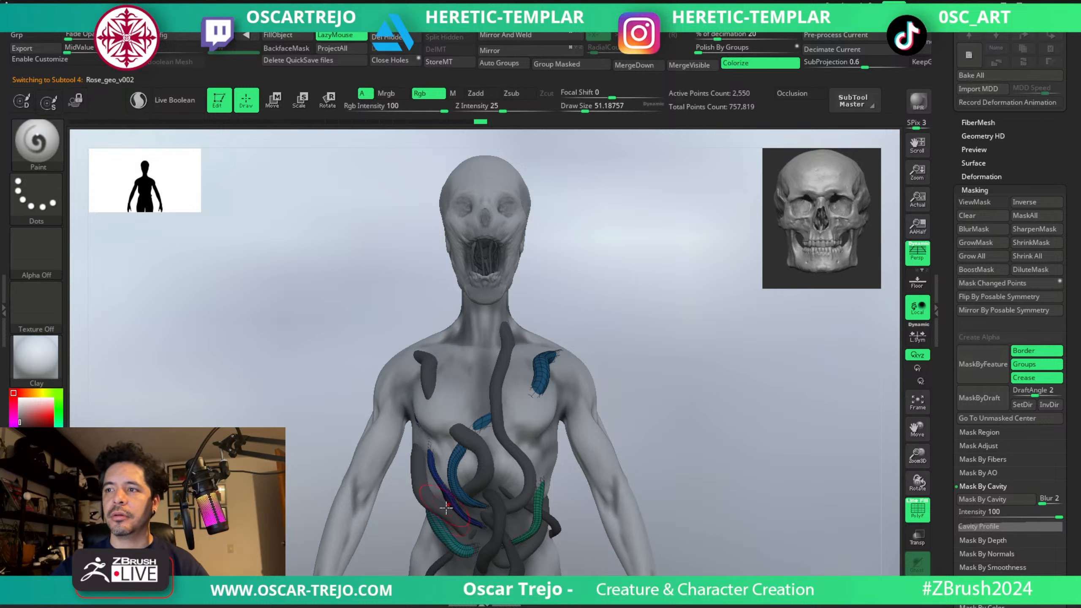
Fill the Rose_geo_v004 torso vines and the Rose_geo_v003_001 mouth vines with the dark colour, with polyframe display turned off.
{"action": "left_click", "coordinate": [438, 443], "text": "alt"}
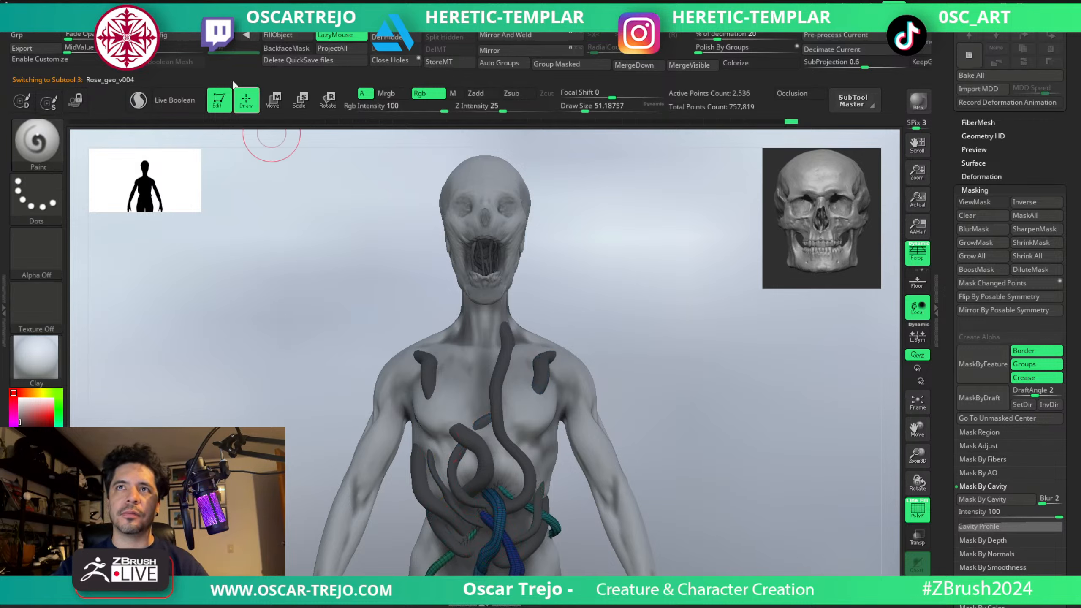
{"action": "left_click", "coordinate": [280, 36]}
{"action": "key", "text": "shift+f"}
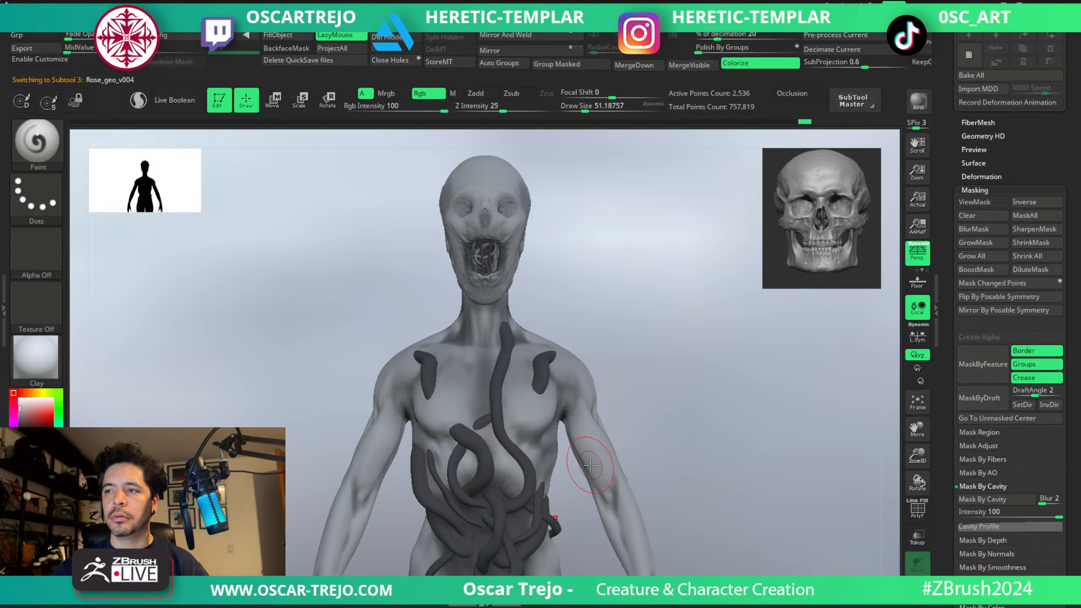
{"action": "left_click", "coordinate": [488, 250], "text": "alt"}
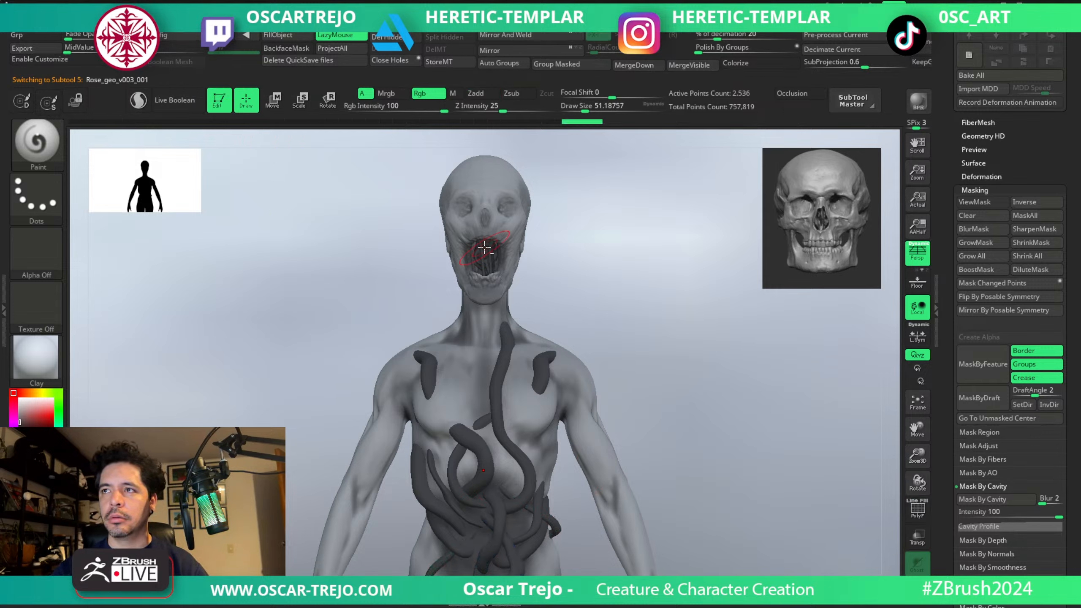
{"action": "left_click", "coordinate": [279, 36]}
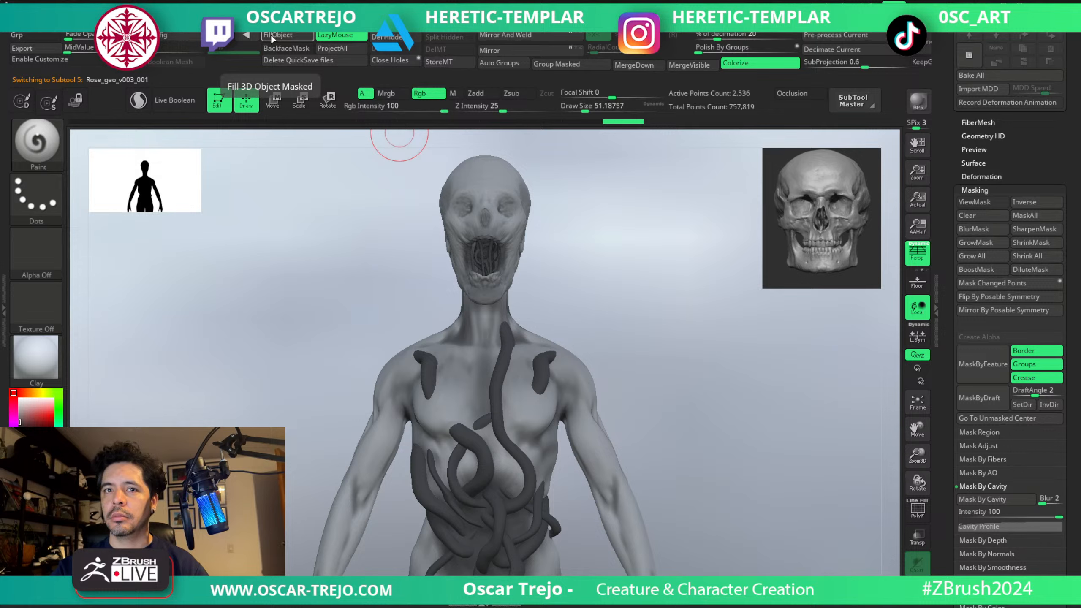
{"action": "key", "text": "shift"}
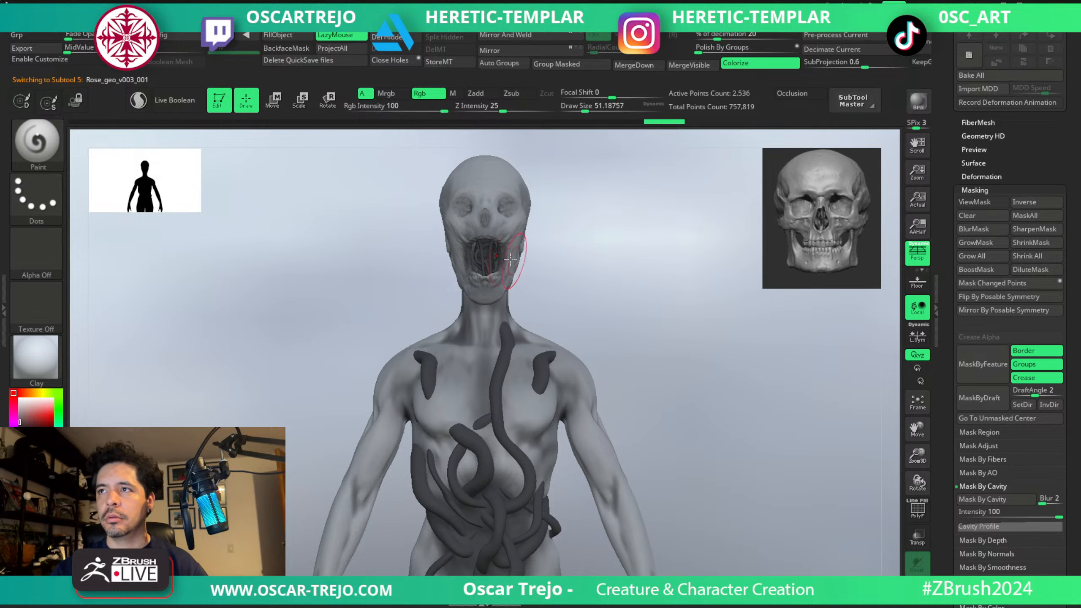
{"action": "left_click", "coordinate": [498, 251], "text": "alt"}
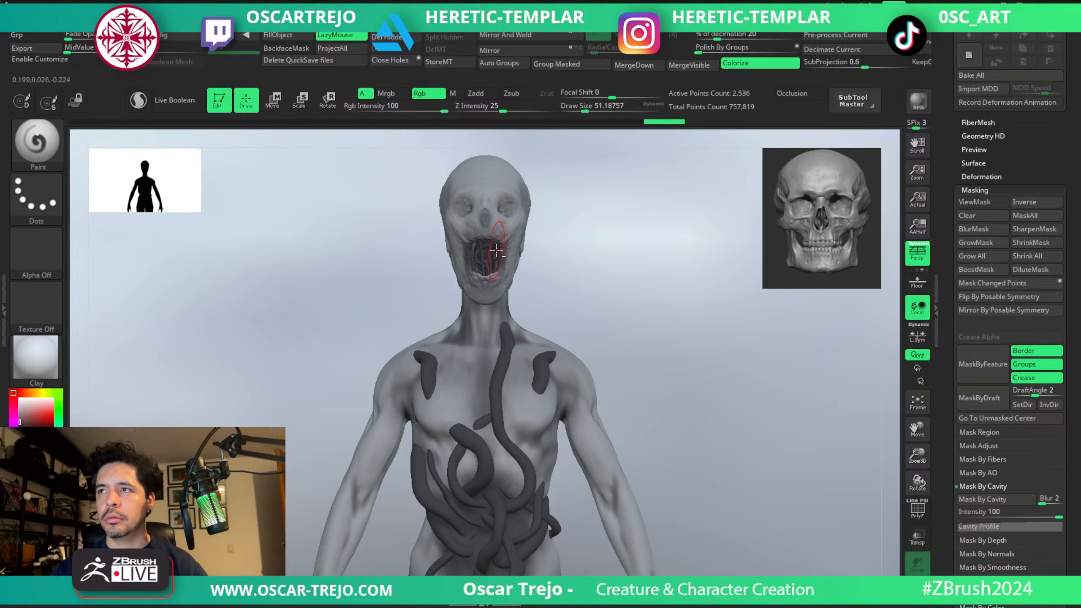
Fill the Rose_geo_v003_002 and Rose_geo_v003_001 mouth vines with the dark colour.
{"action": "left_click", "coordinate": [291, 36]}
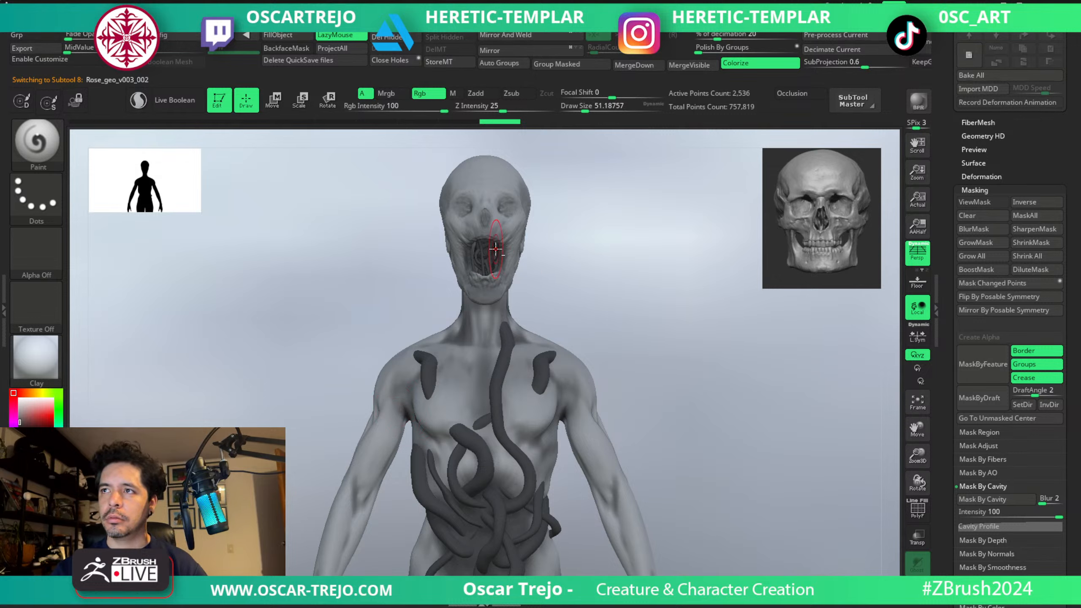
{"action": "left_click", "coordinate": [501, 230], "text": "alt"}
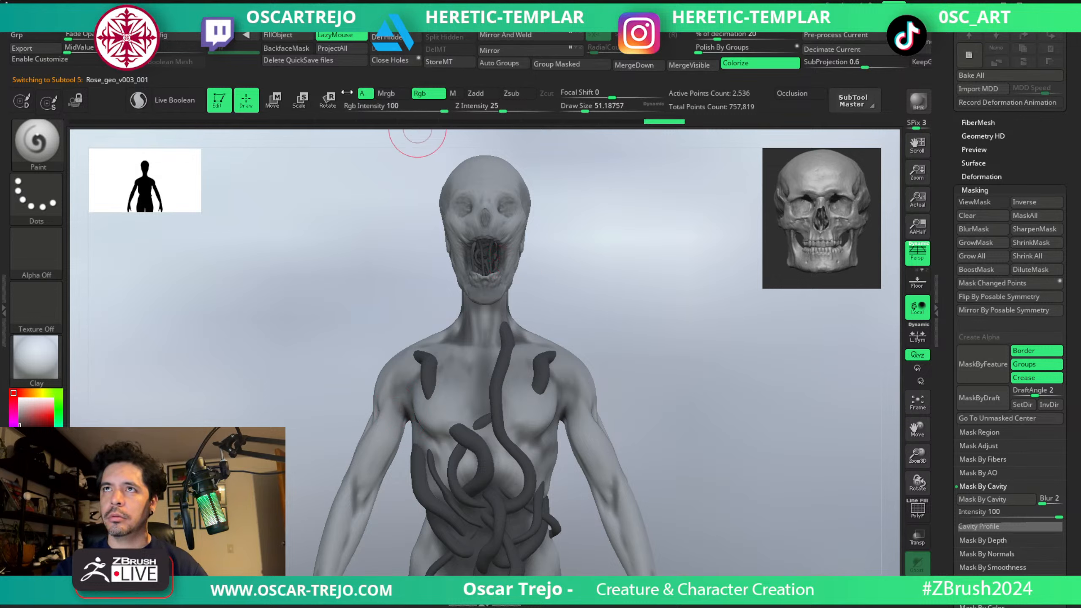
{"action": "left_click", "coordinate": [288, 33]}
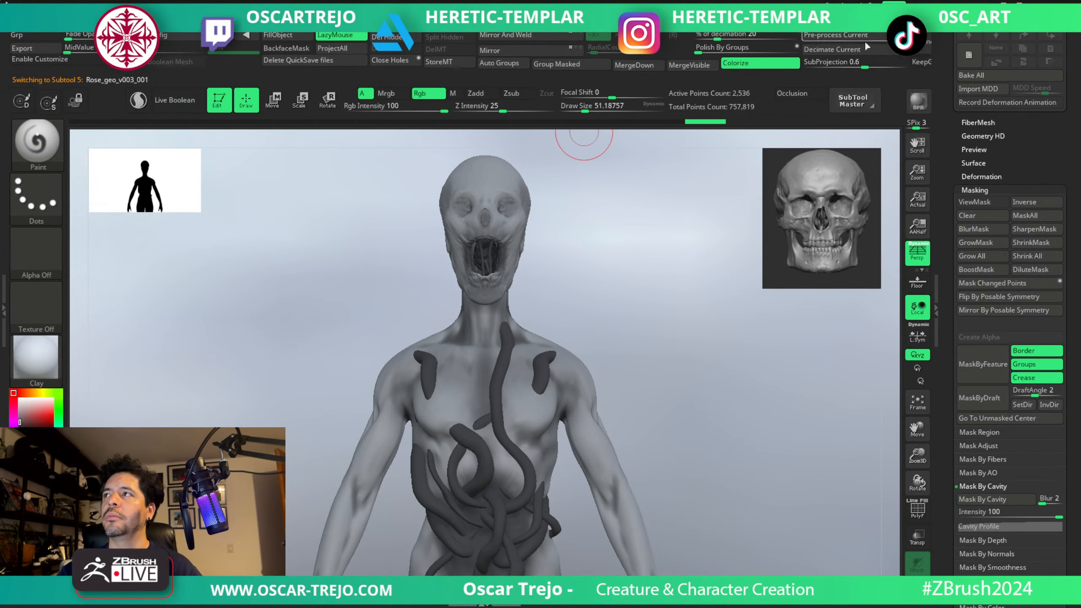
Render the creature with BPR, activate Occlusion, and render the closer front view of its head and torso.
{"action": "left_click", "coordinate": [917, 106]}
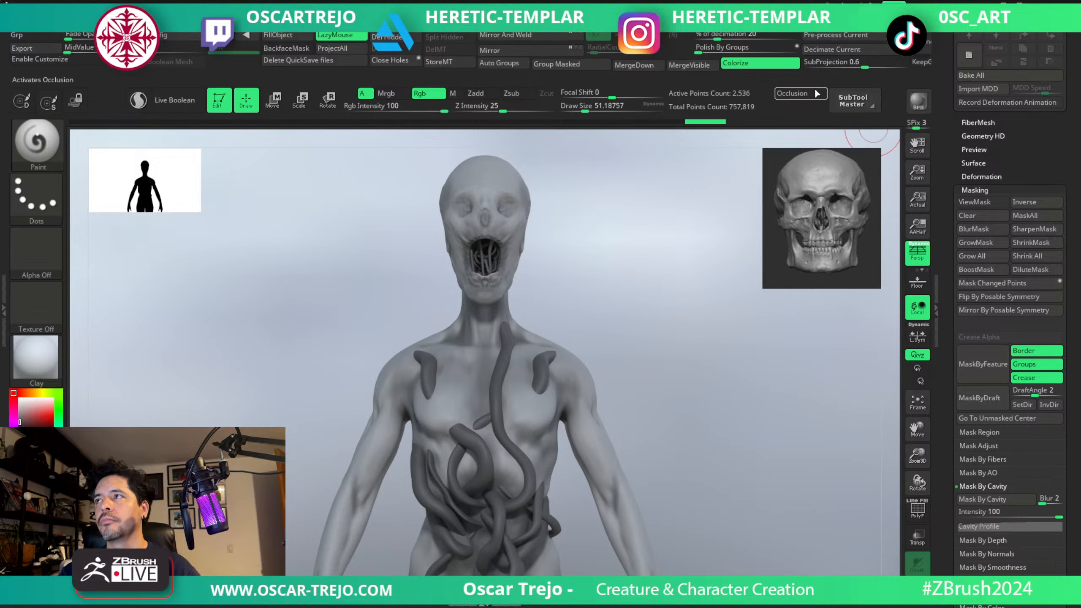
{"action": "left_click", "coordinate": [811, 93]}
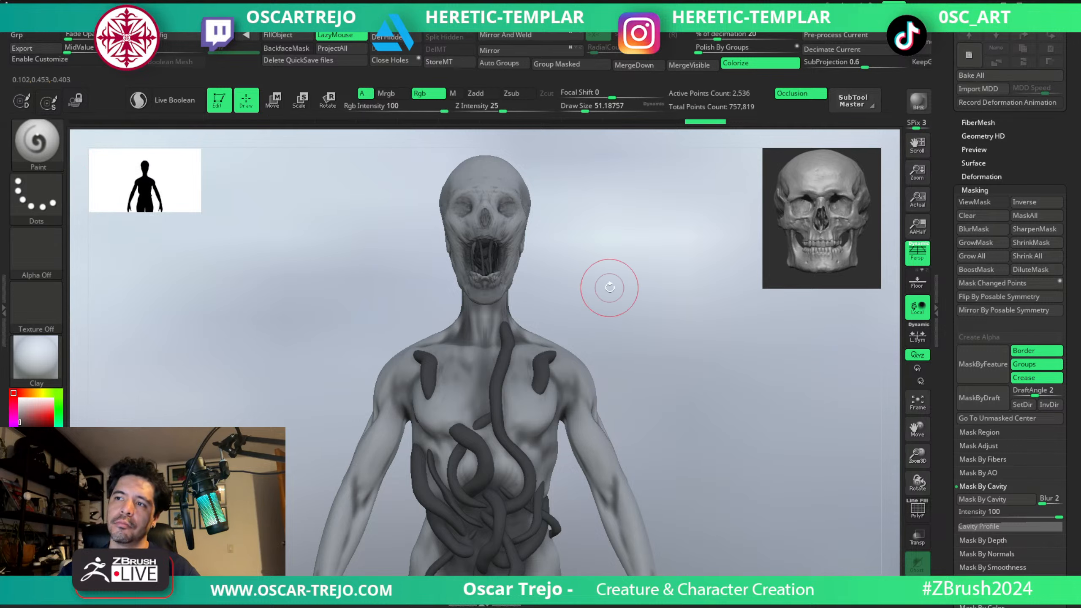
{"action": "mouse_move", "coordinate": [608, 273]}
{"action": "right_mouse_down", "text": "ctrl"}
{"action": "mouse_move", "coordinate": [615, 278]}
{"action": "mouse_move", "coordinate": [605, 277]}
{"action": "right_mouse_up", "text": "ctrl"}
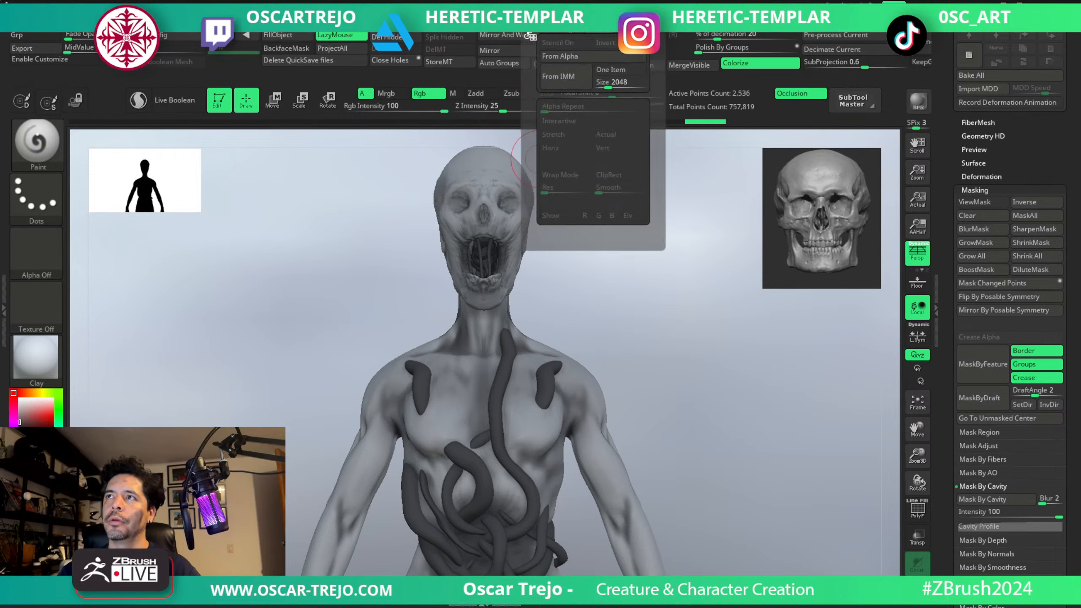
{"action": "left_click", "coordinate": [915, 97]}
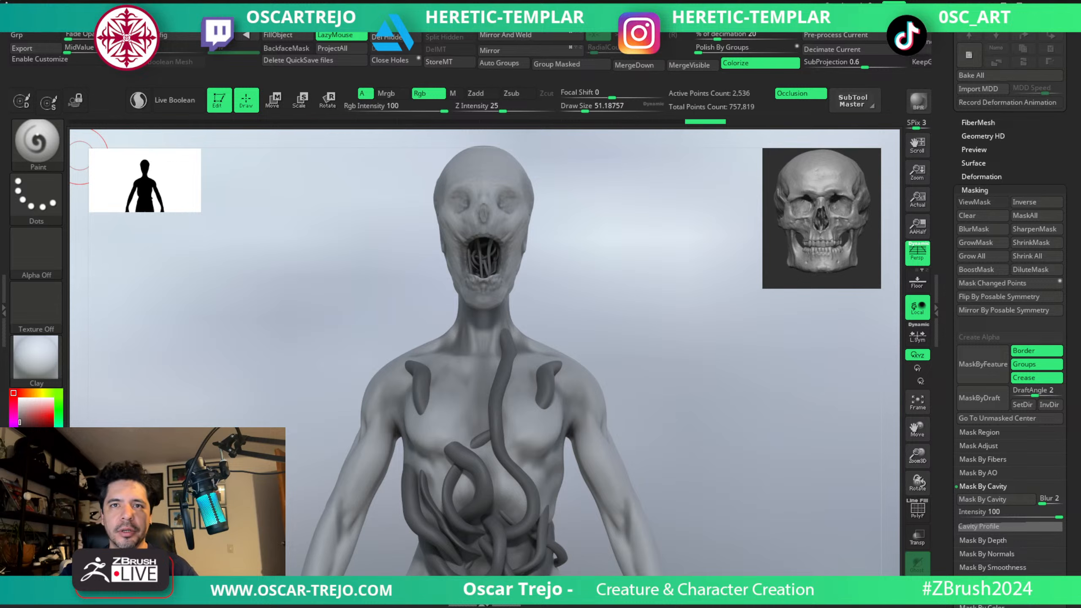
Switch to the PolyMesh3D2_1 tool with the Quetzalcoatlus head and display it in side view with the MatCap Gray material.
{"action": "left_click", "coordinate": [36, 355]}
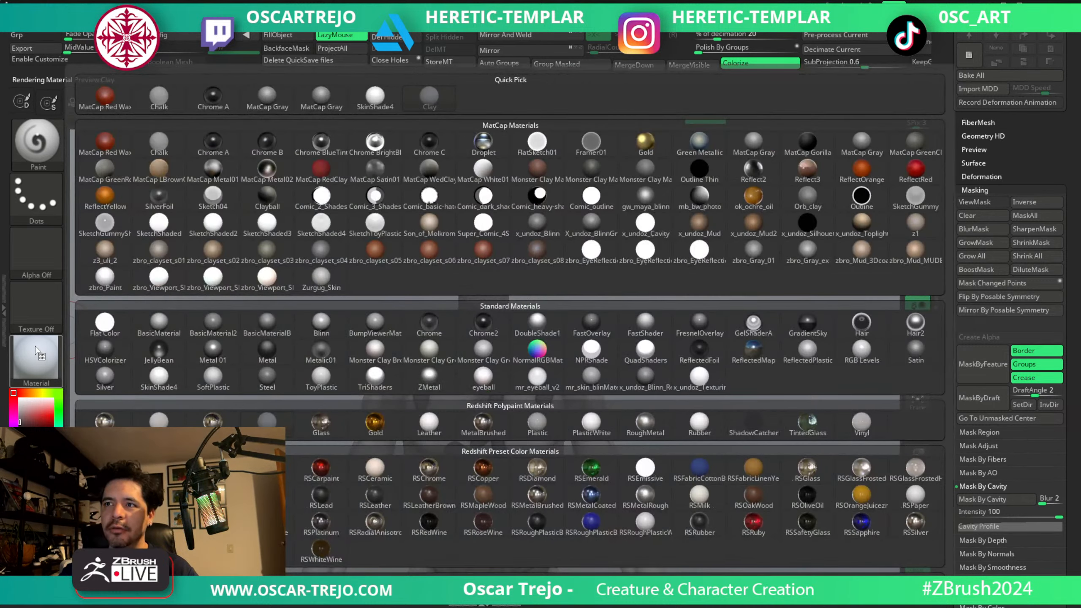
{"action": "mouse_move", "coordinate": [430, 362]}
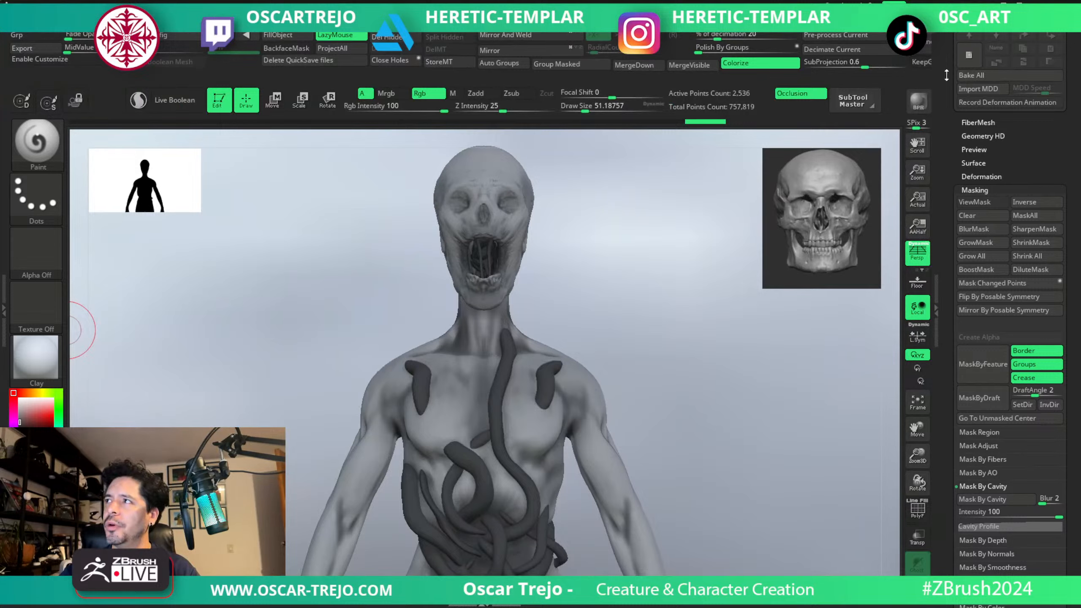
{"action": "left_click_drag", "start_coordinate": [943, 89], "coordinate": [912, 297]}
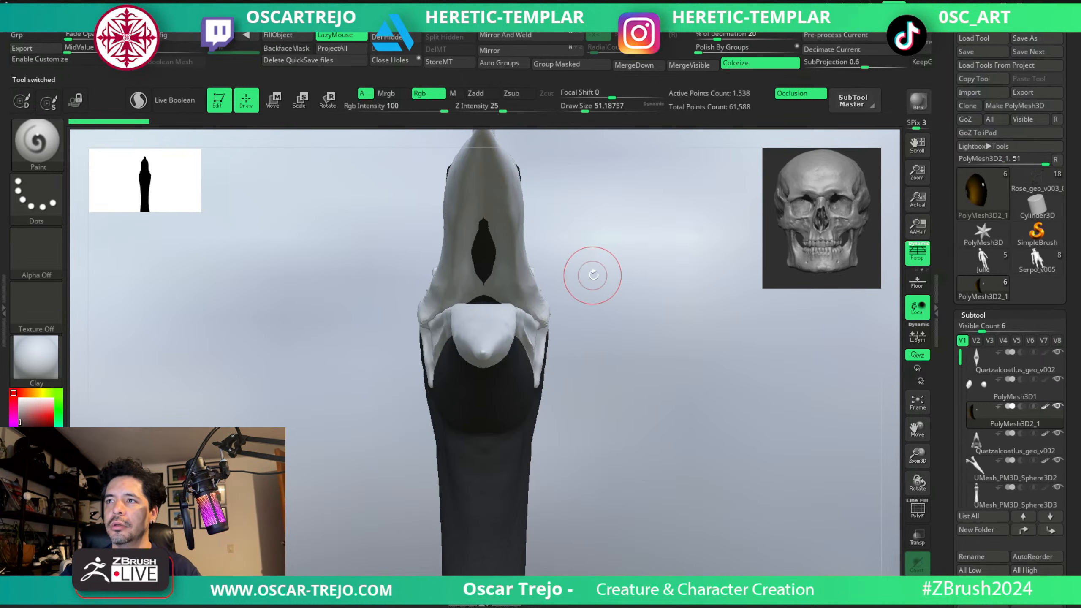
{"action": "left_click", "coordinate": [36, 358]}
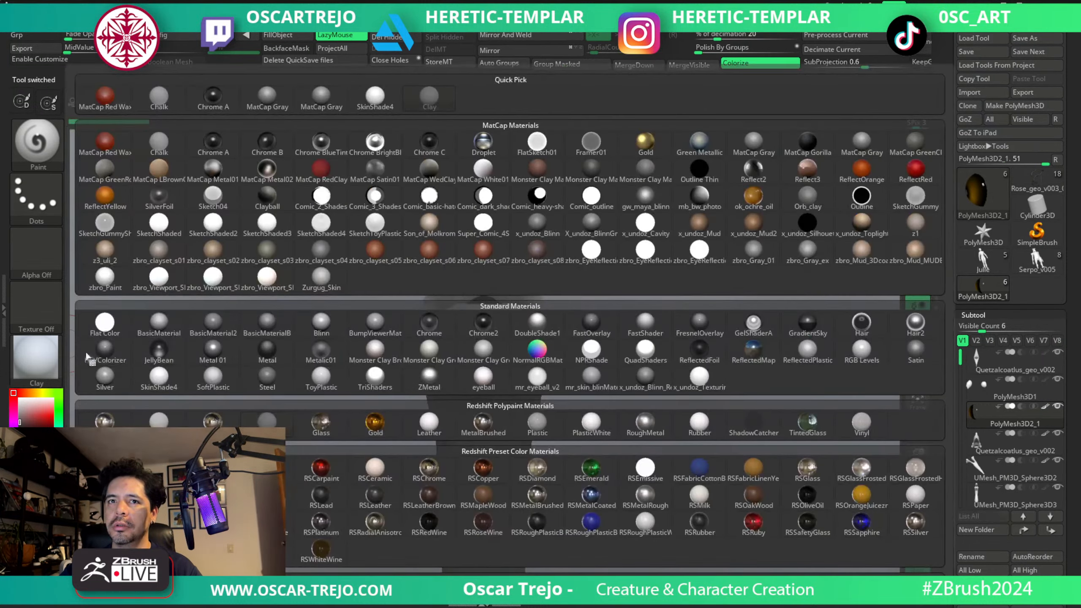
{"action": "left_click", "coordinate": [321, 97]}
{"action": "left_click_drag", "start_coordinate": [342, 315], "coordinate": [505, 451]}
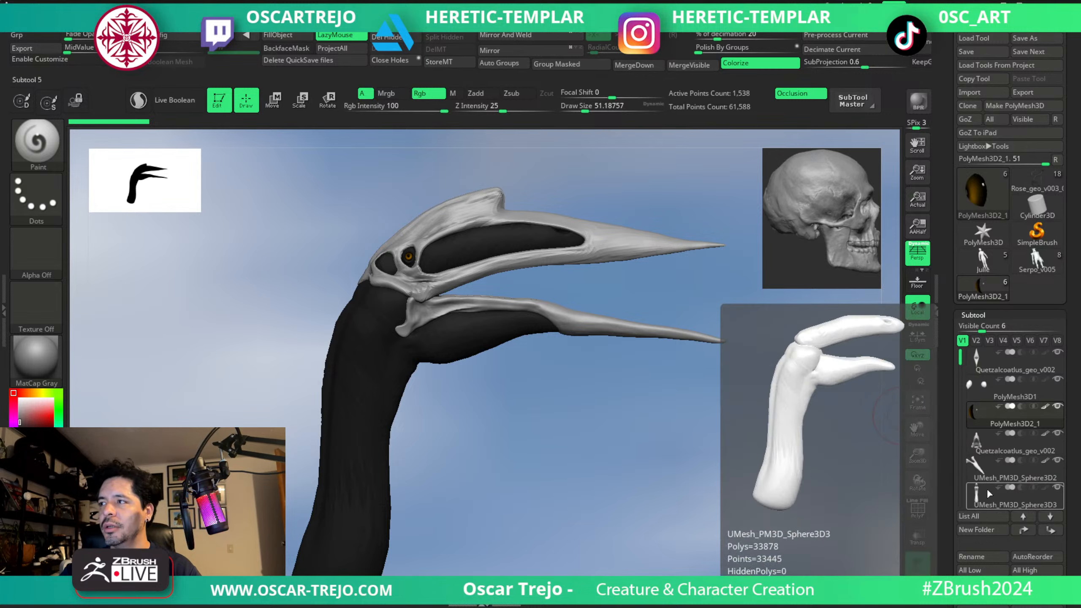
Hide the UMesh_PM3D_Sphere3D3 neck subtool to examine the bare Quetzalcoatlus skull, and show the neck again.
{"action": "left_click", "coordinate": [1057, 487]}
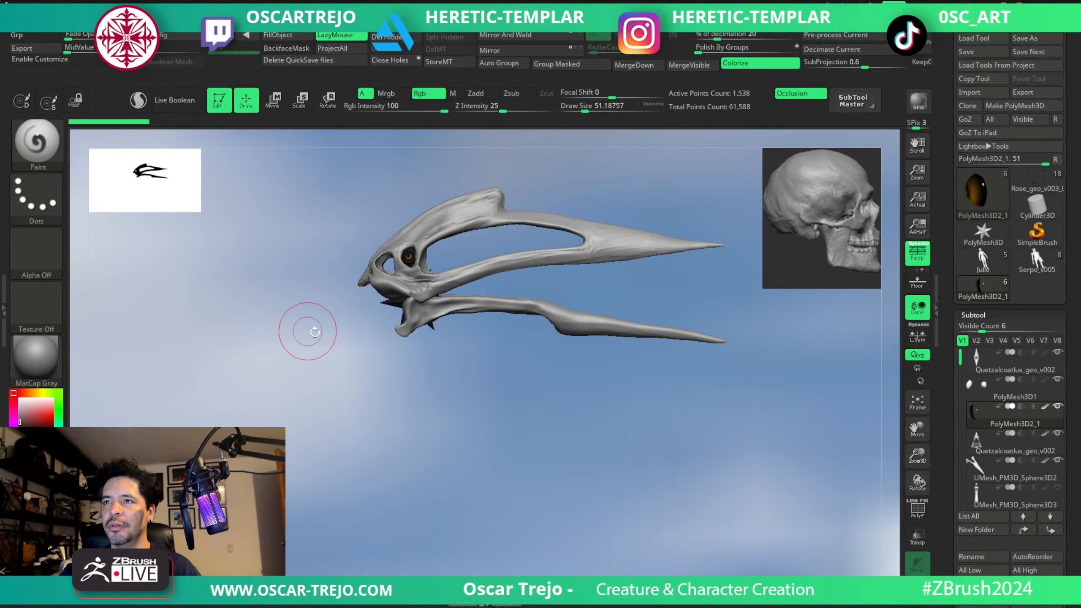
{"action": "mouse_move", "coordinate": [388, 407]}
{"action": "left_mouse_down"}
{"action": "mouse_move", "coordinate": [400, 406]}
{"action": "mouse_move", "coordinate": [355, 419]}
{"action": "mouse_move", "coordinate": [400, 411]}
{"action": "left_mouse_up"}
{"action": "left_click", "coordinate": [1057, 487]}
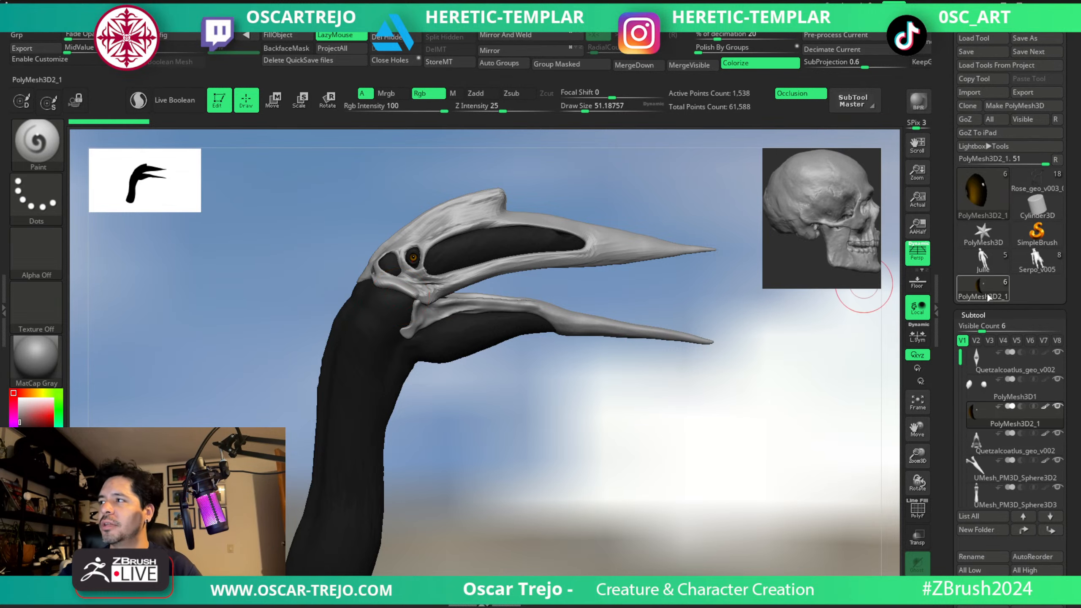
Return to the Rose_geo_v003_001 creature tool and render its head and torso from the front with BPR.
{"action": "left_click", "coordinate": [992, 269]}
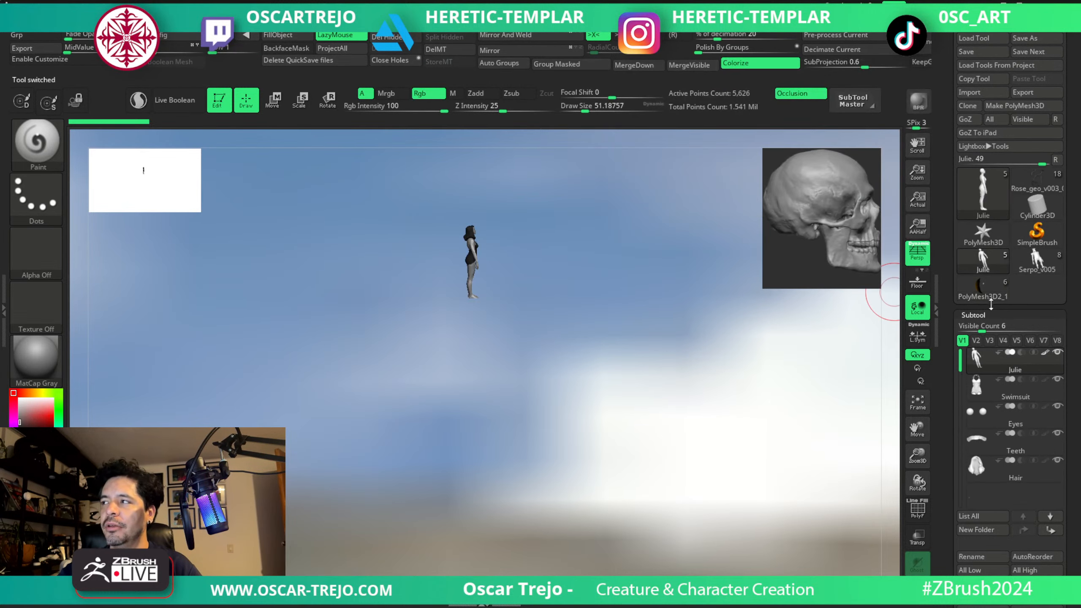
{"action": "mouse_move", "coordinate": [1041, 266]}
{"action": "left_click", "coordinate": [1038, 184]}
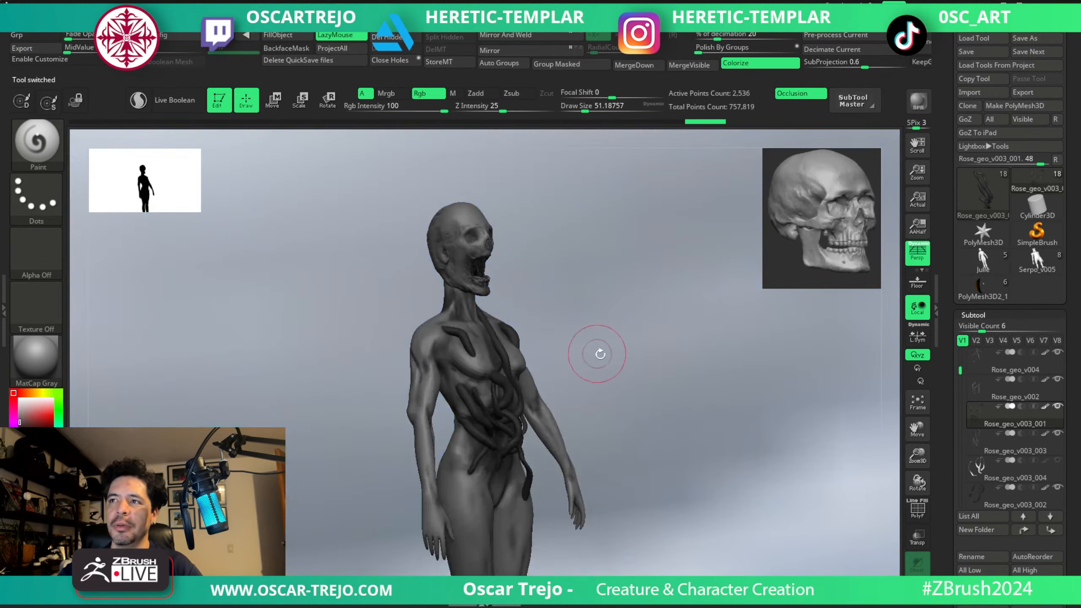
{"action": "left_click_drag", "start_coordinate": [598, 354], "coordinate": [646, 340]}
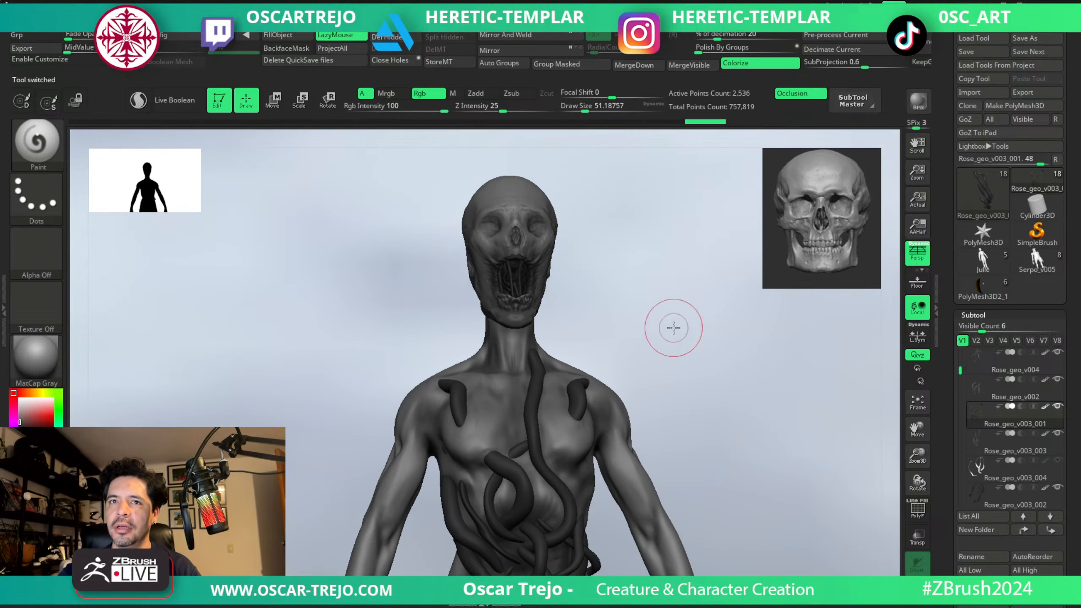
{"action": "left_click", "coordinate": [23, 352]}
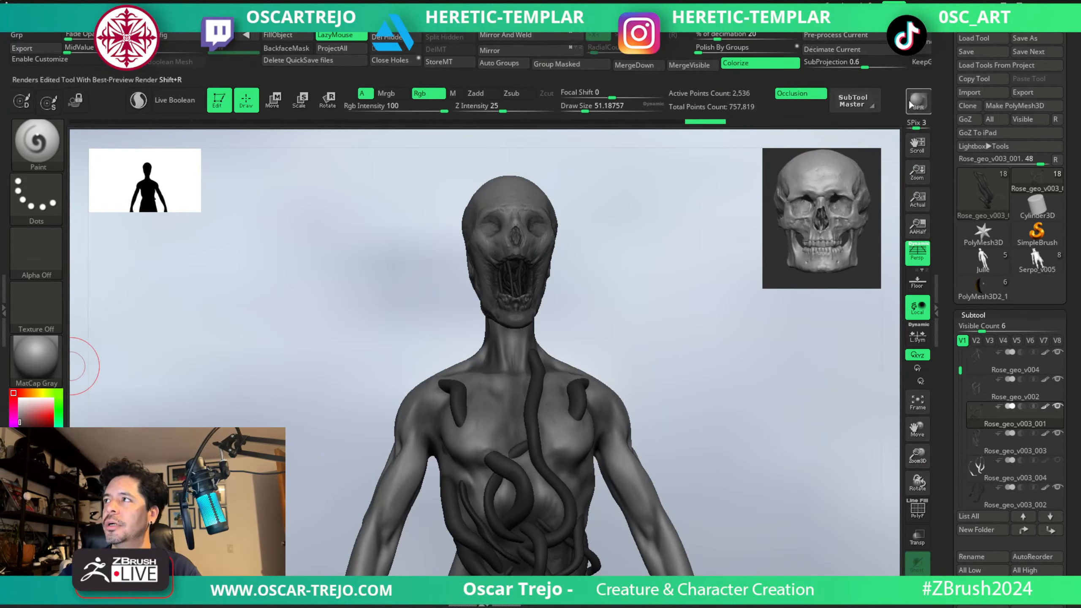
{"action": "left_click", "coordinate": [909, 104]}
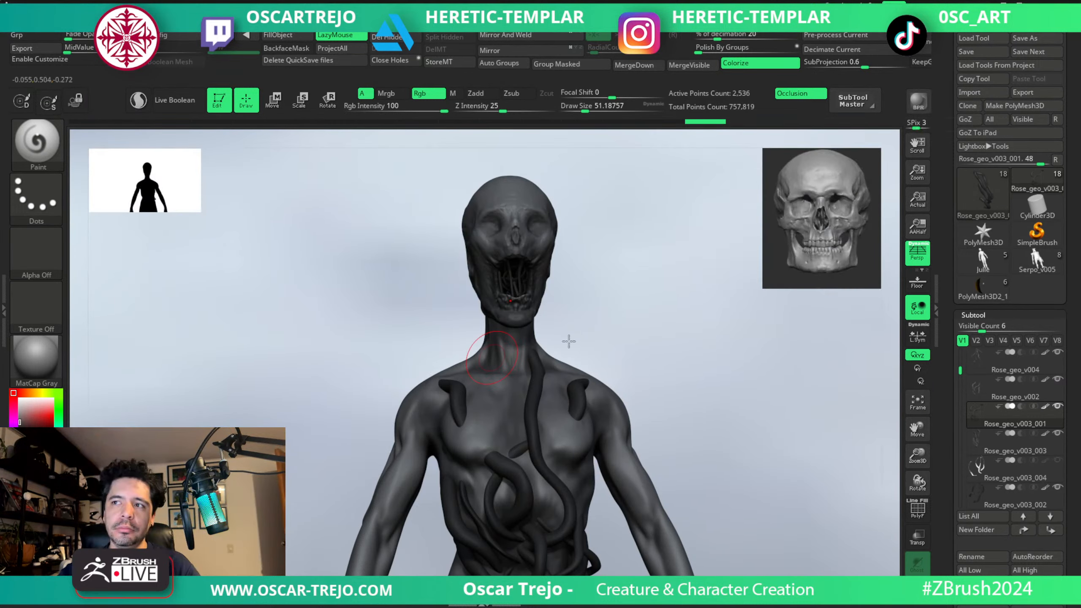
Set the light background's environment image to the dark Texture 02 and render the creature with BPR.
{"action": "mouse_move", "coordinate": [608, 351]}
{"action": "left_mouse_down"}
{"action": "mouse_move", "coordinate": [620, 300]}
{"action": "mouse_move", "coordinate": [633, 470]}
{"action": "mouse_move", "coordinate": [628, 338]}
{"action": "mouse_move", "coordinate": [662, 368]}
{"action": "mouse_move", "coordinate": [678, 338]}
{"action": "mouse_move", "coordinate": [656, 328]}
{"action": "mouse_move", "coordinate": [661, 336]}
{"action": "mouse_move", "coordinate": [675, 314]}
{"action": "left_mouse_up"}
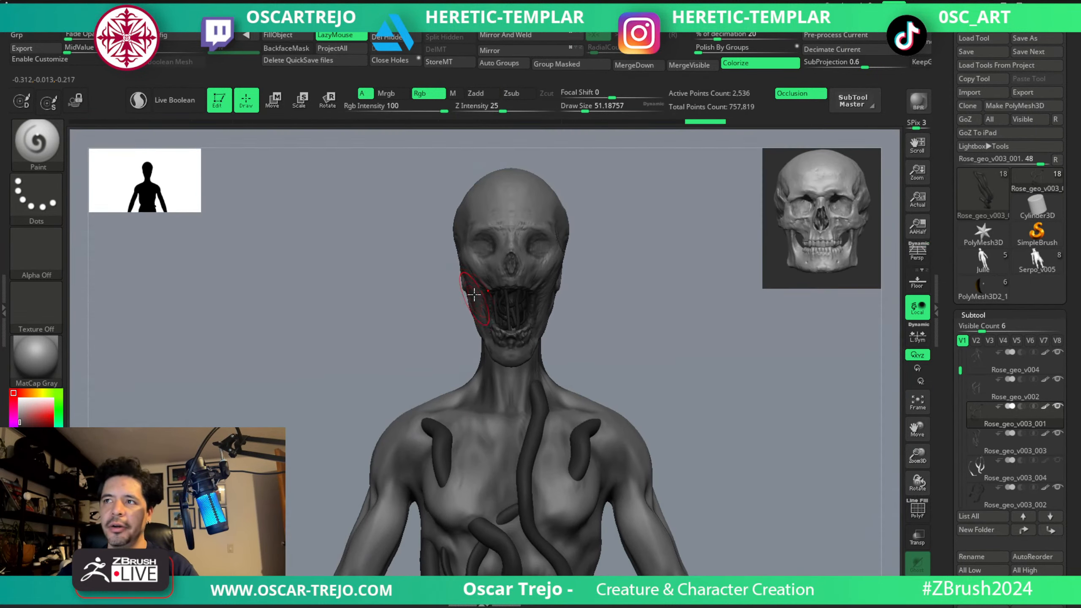
{"action": "key", "text": "p"}
{"action": "key", "text": "p"}
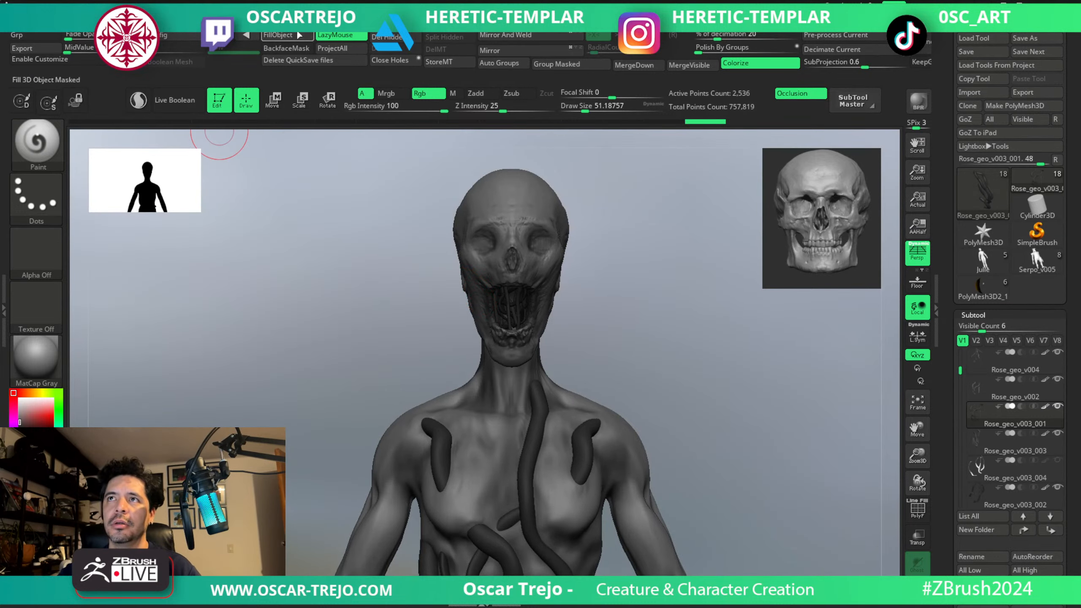
{"action": "left_click", "coordinate": [277, 22]}
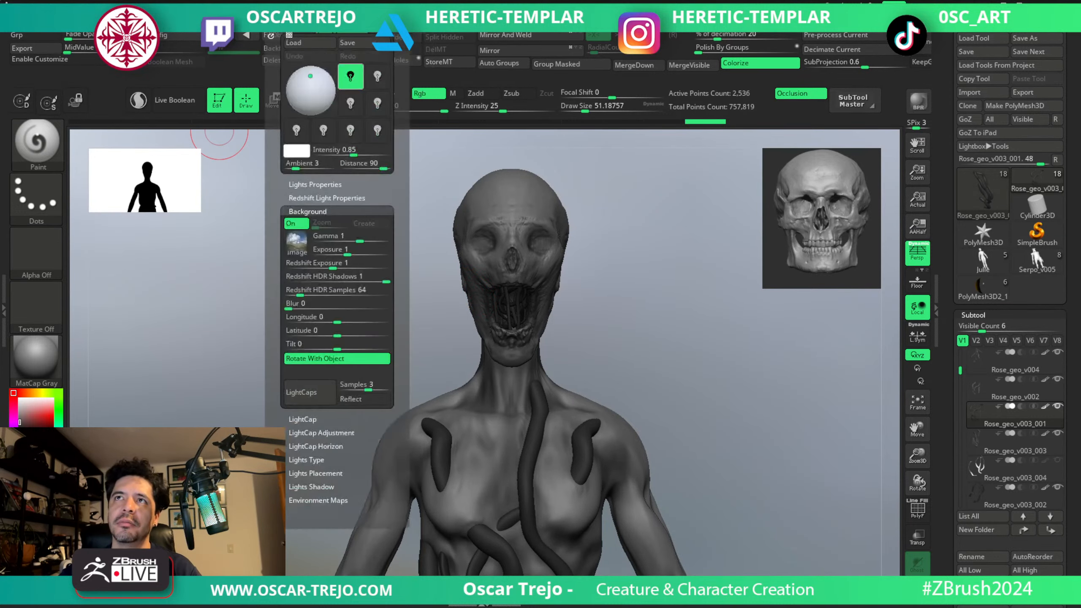
{"action": "left_click", "coordinate": [297, 241]}
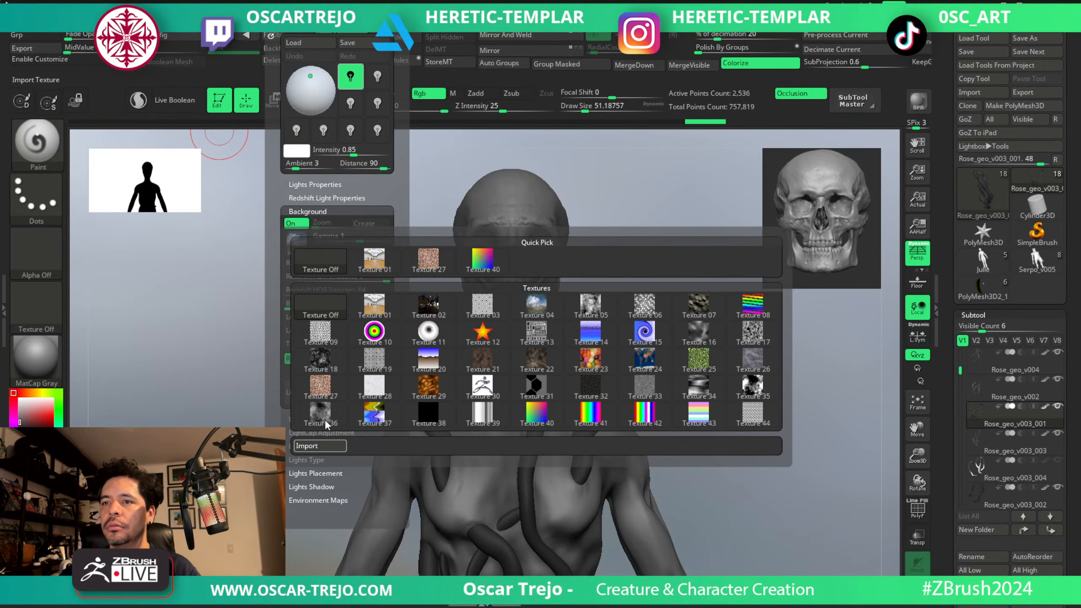
{"action": "left_click", "coordinate": [340, 443]}
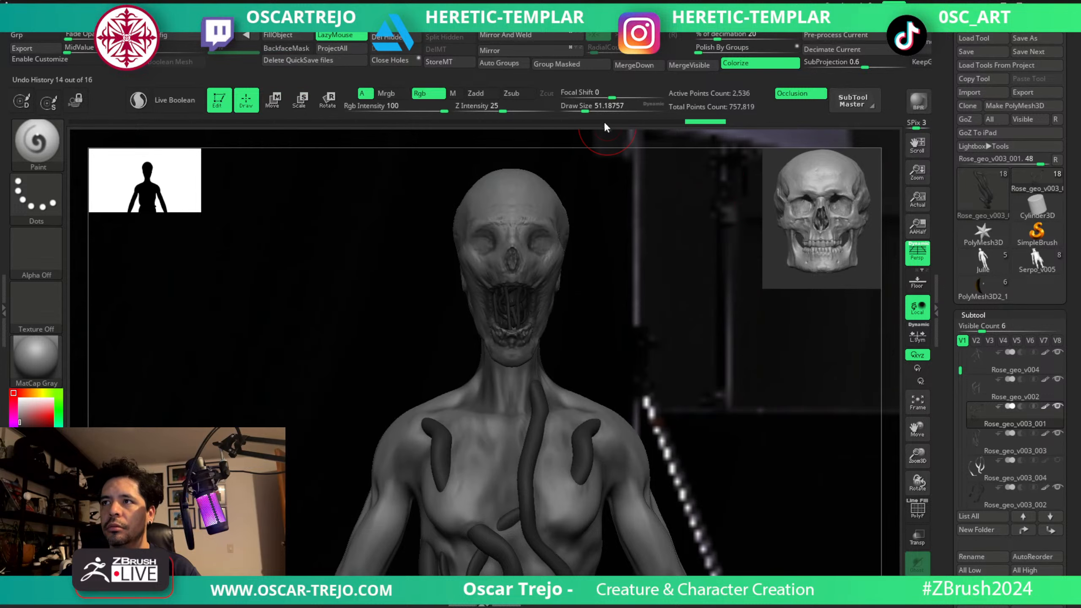
{"action": "left_click", "coordinate": [915, 100]}
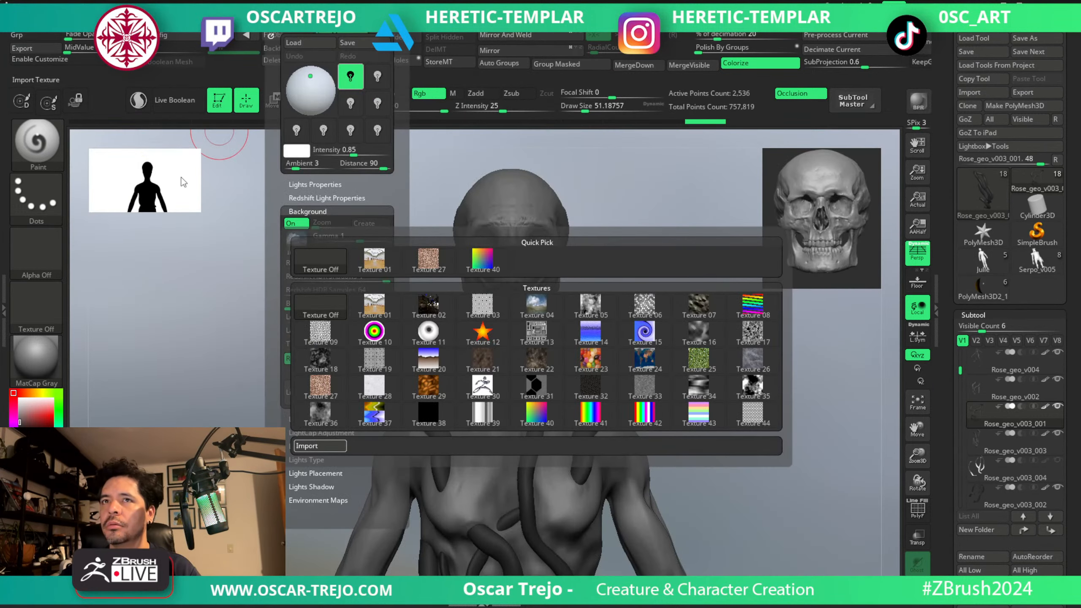
{"action": "left_click", "coordinate": [428, 306]}
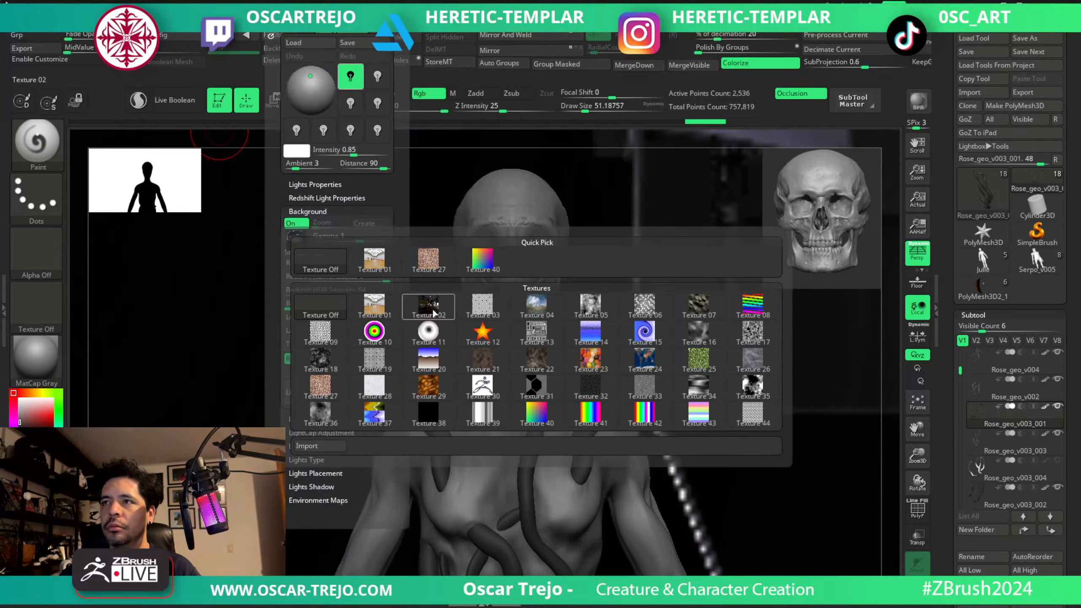
{"action": "left_click", "coordinate": [912, 100]}
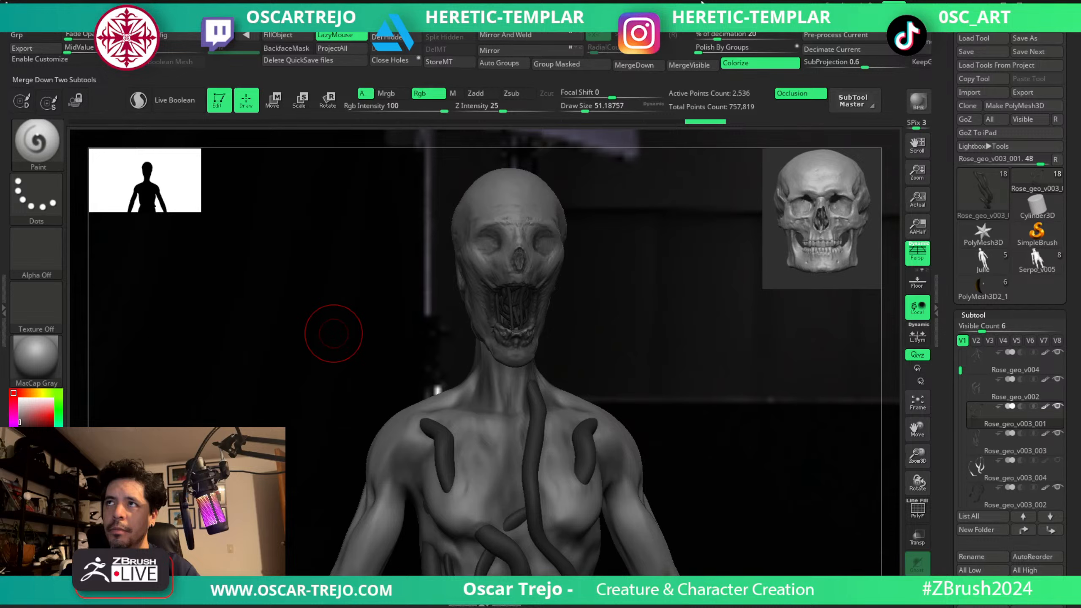
Set the light background's environment image to Texture 01, the gallery panorama.
{"action": "left_click", "coordinate": [293, 17]}
{"action": "left_click", "coordinate": [297, 244]}
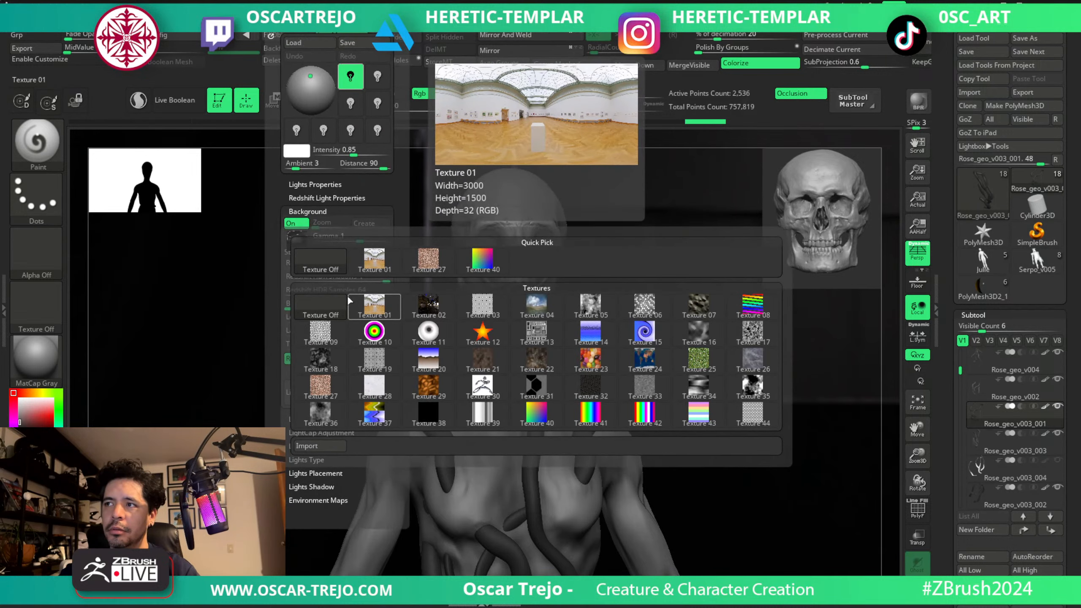
{"action": "left_click", "coordinate": [348, 298]}
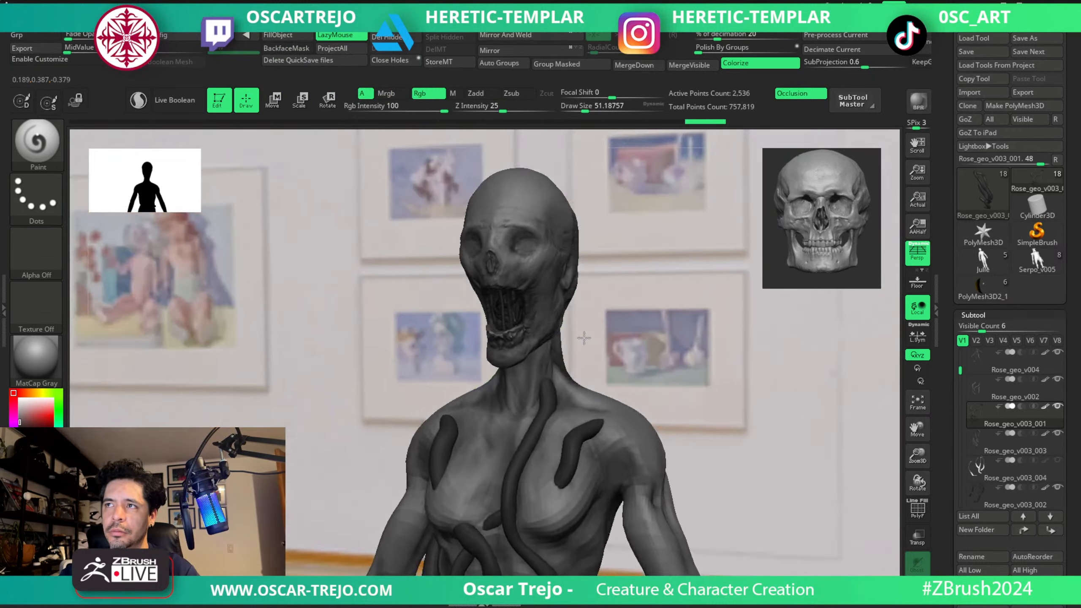
{"action": "mouse_move", "coordinate": [584, 338]}
{"action": "left_mouse_down"}
{"action": "mouse_move", "coordinate": [601, 340]}
{"action": "mouse_move", "coordinate": [572, 336]}
{"action": "left_mouse_up"}
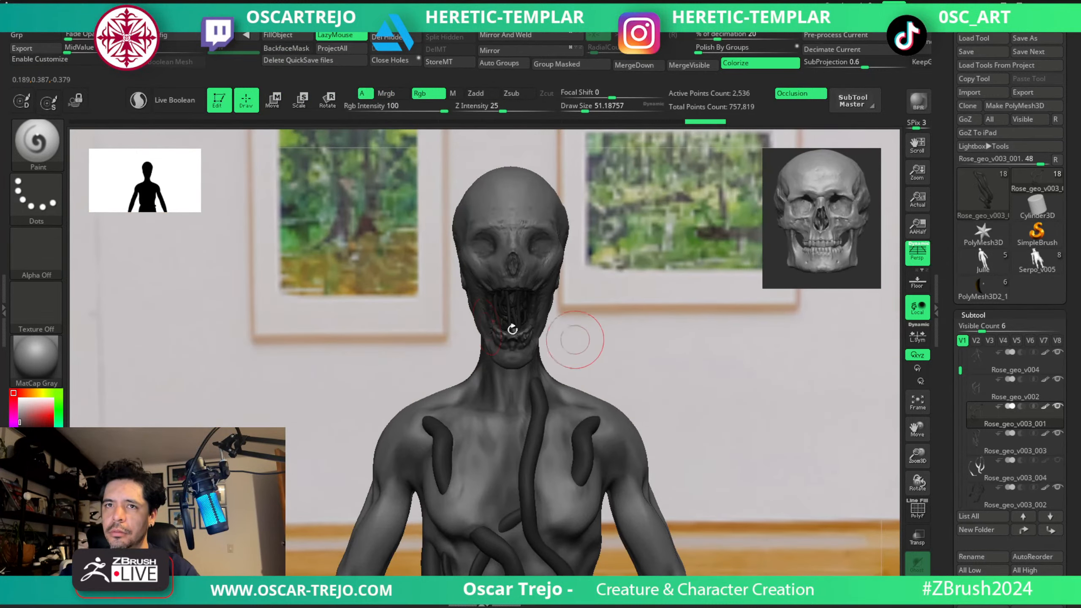
Apply the Leather Redshift polypaint material to the creature and render its head and torso with BPR.
{"action": "left_click", "coordinate": [21, 367]}
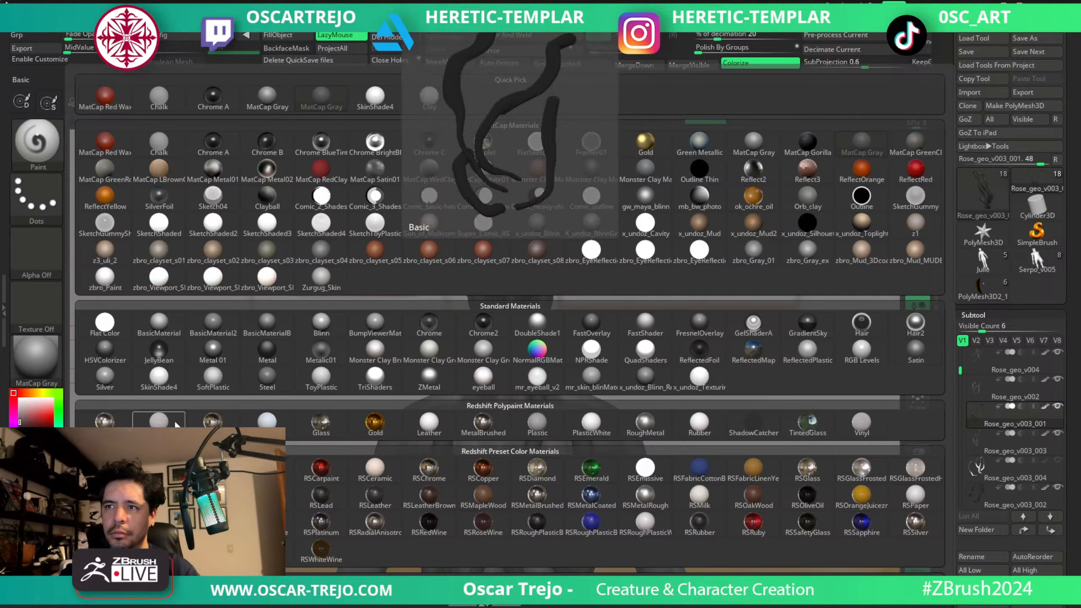
{"action": "left_click", "coordinate": [440, 431]}
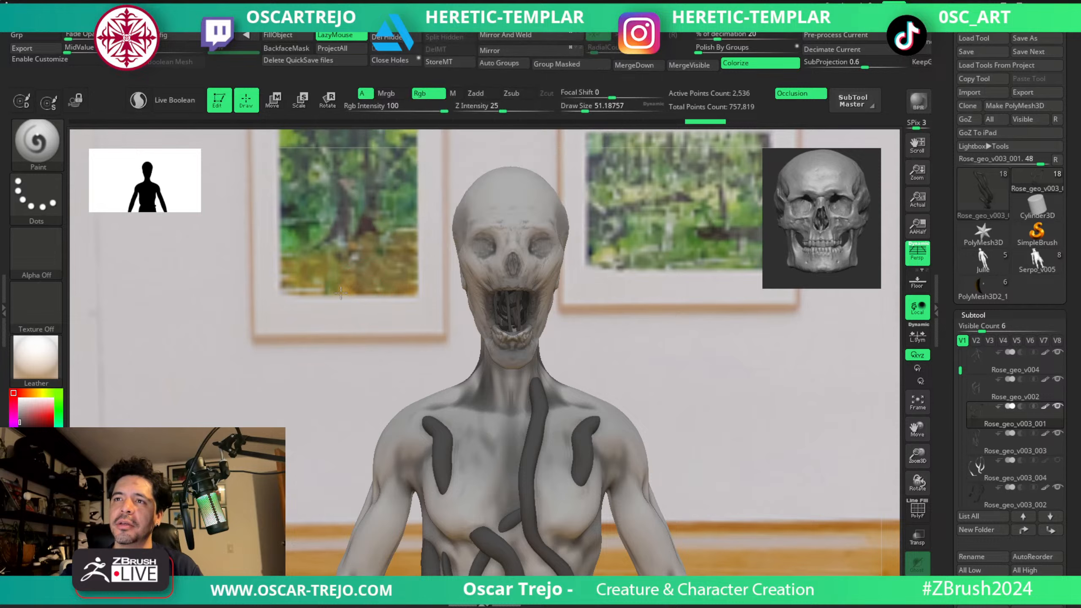
{"action": "left_click_drag", "start_coordinate": [340, 293], "coordinate": [348, 273]}
{"action": "mouse_move", "coordinate": [60, 340]}
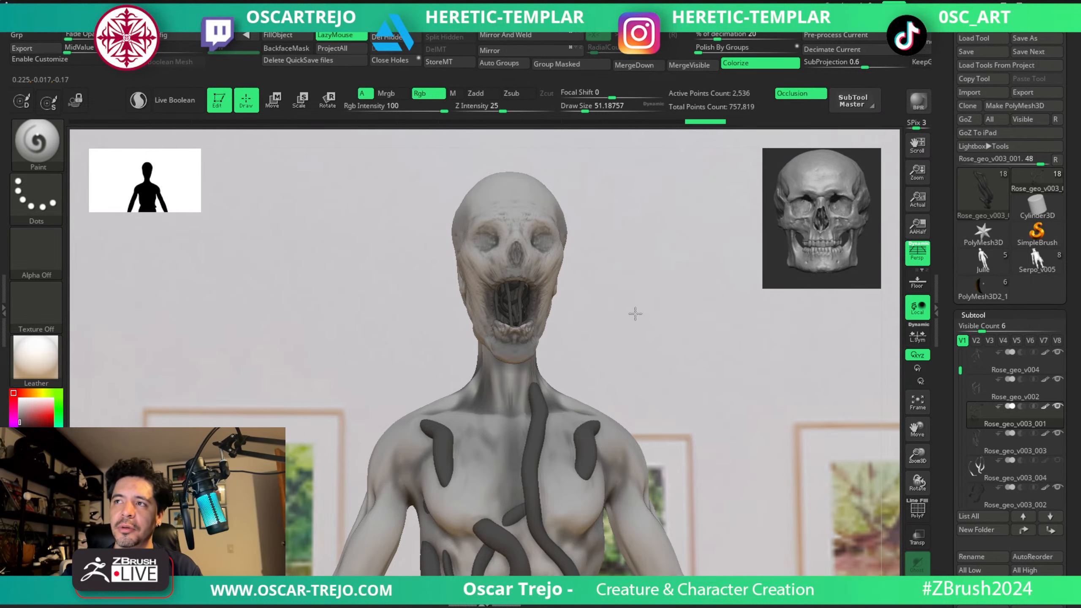
{"action": "left_click_drag", "start_coordinate": [637, 311], "coordinate": [636, 318]}
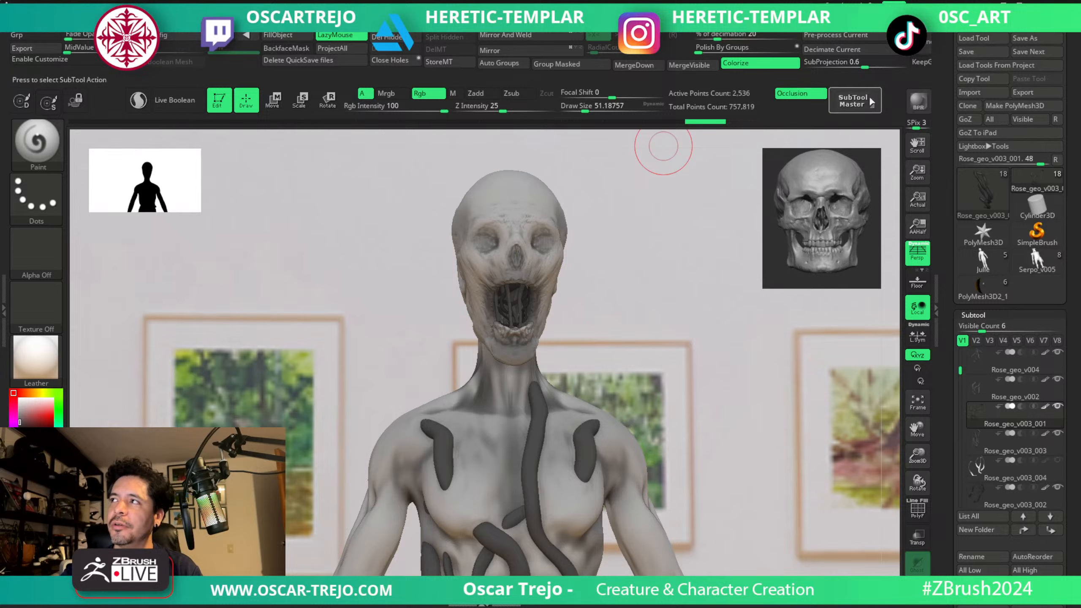
{"action": "left_click", "coordinate": [908, 96]}
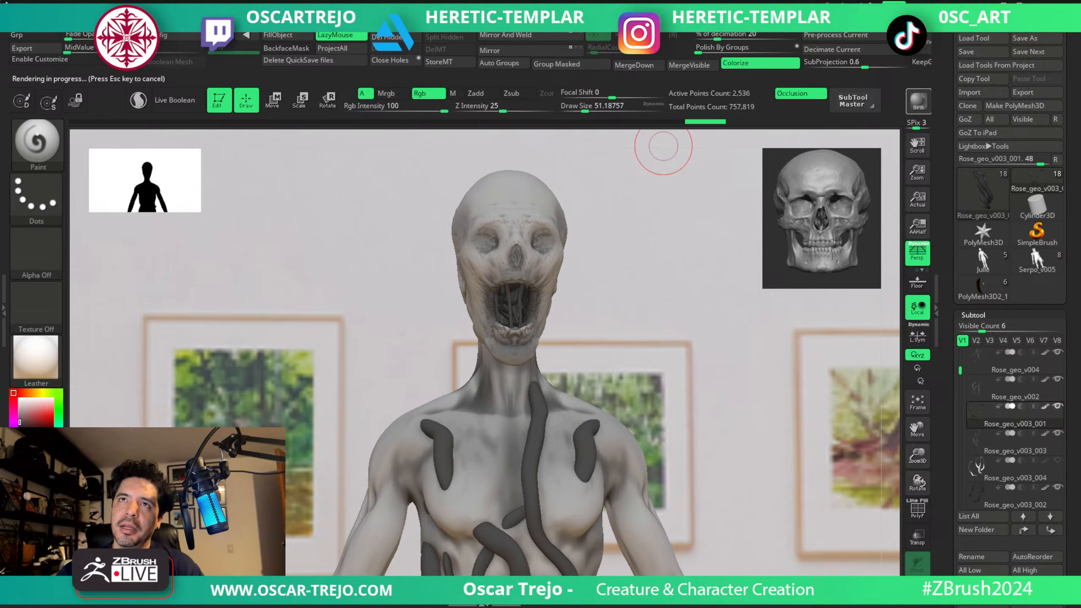
{"action": "left_click", "coordinate": [918, 103]}
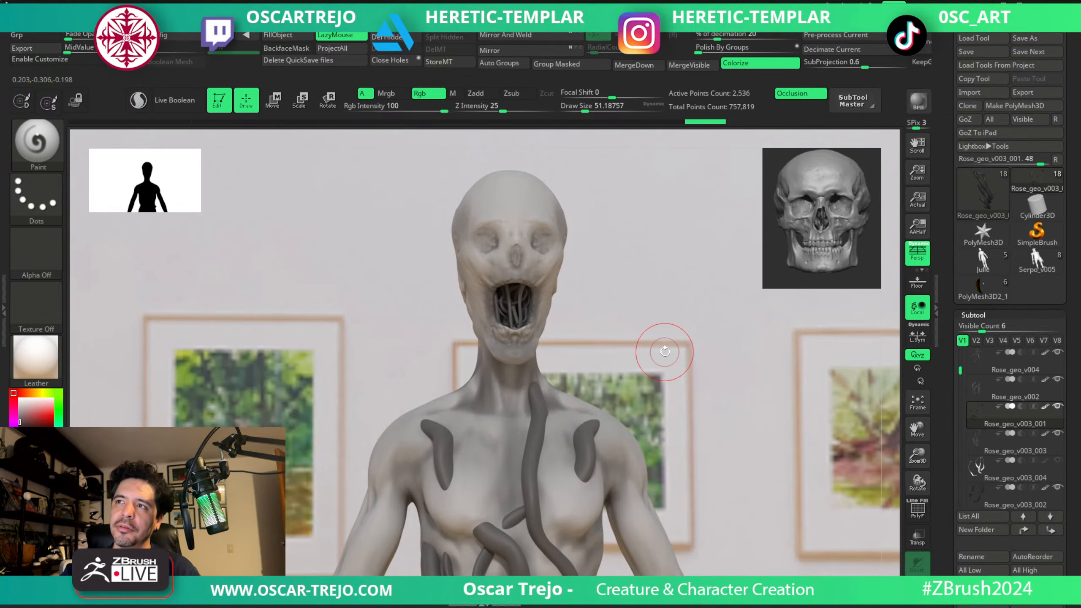
Open the material library to choose another material for the creature.
{"action": "left_click_drag", "start_coordinate": [665, 352], "coordinate": [587, 367]}
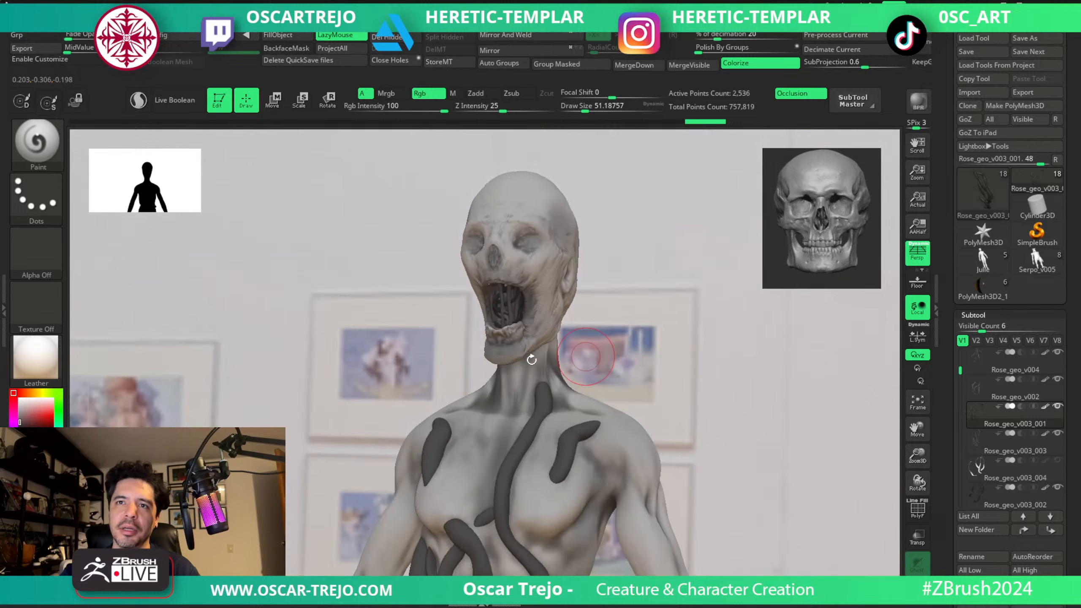
{"action": "left_click", "coordinate": [41, 363]}
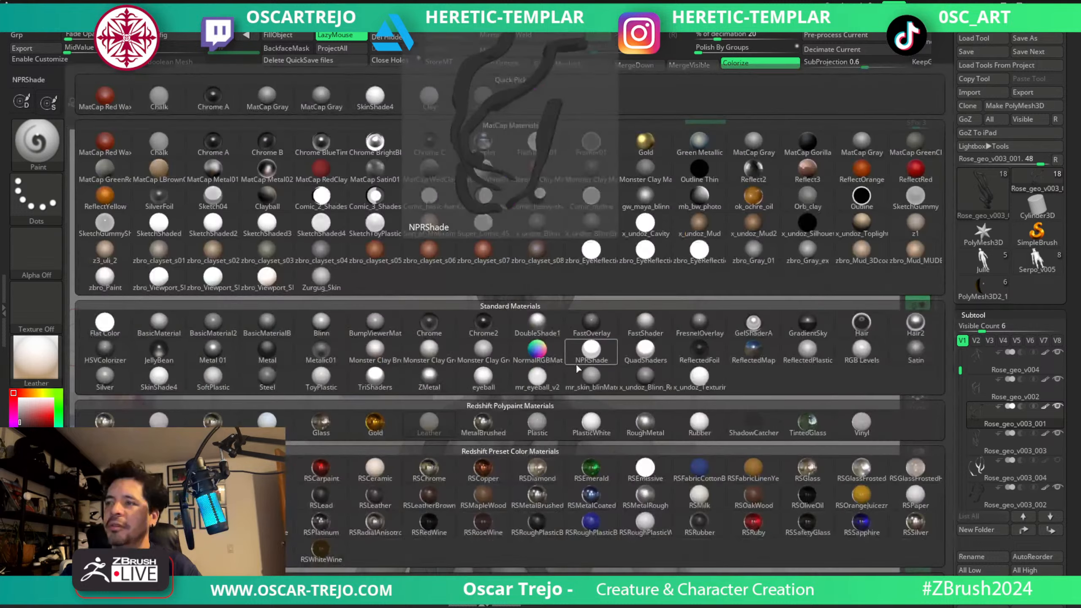